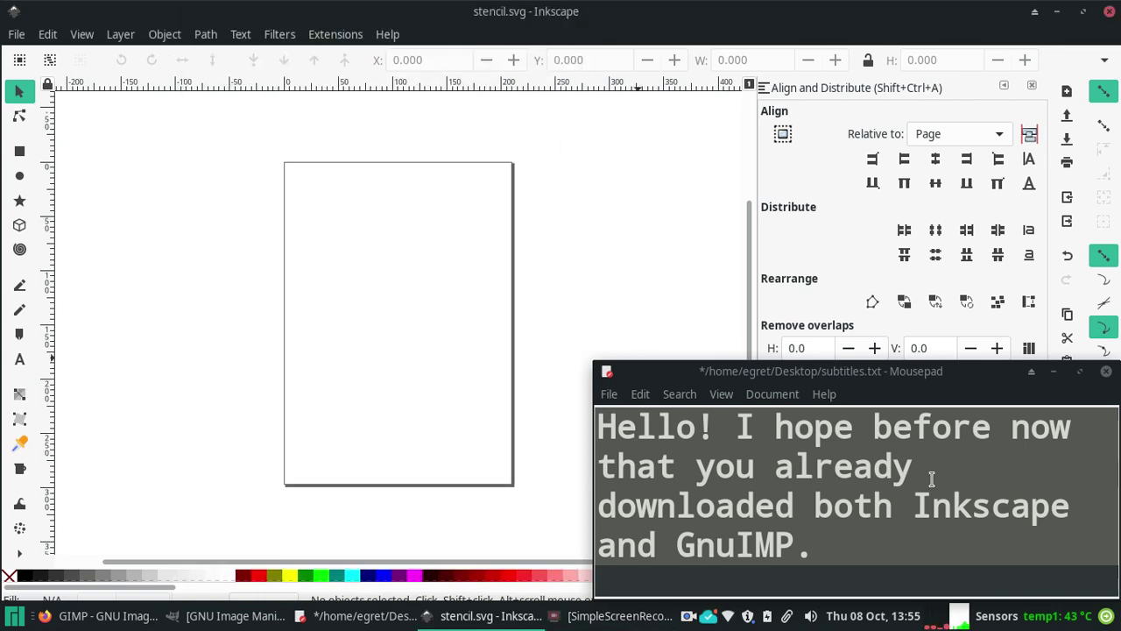
# Step: Look over the Inkscape and GIMP website tabs in the browser, then return to stencil.svg
pyautogui.click(127, 615)
pyautogui.click(278, 39)
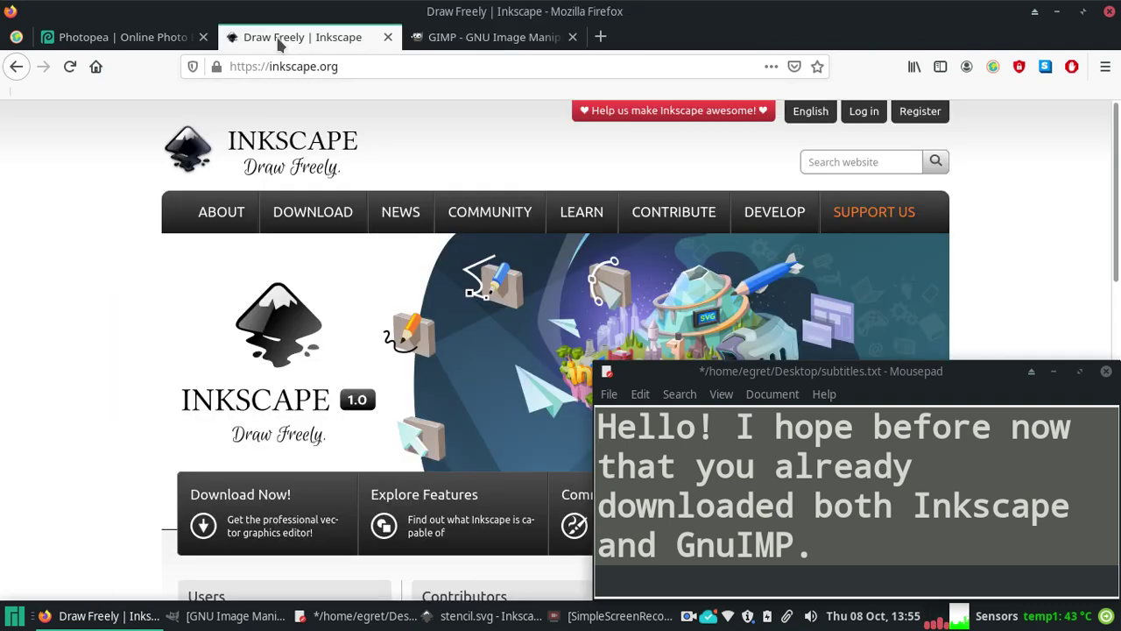
pyautogui.click(338, 65)
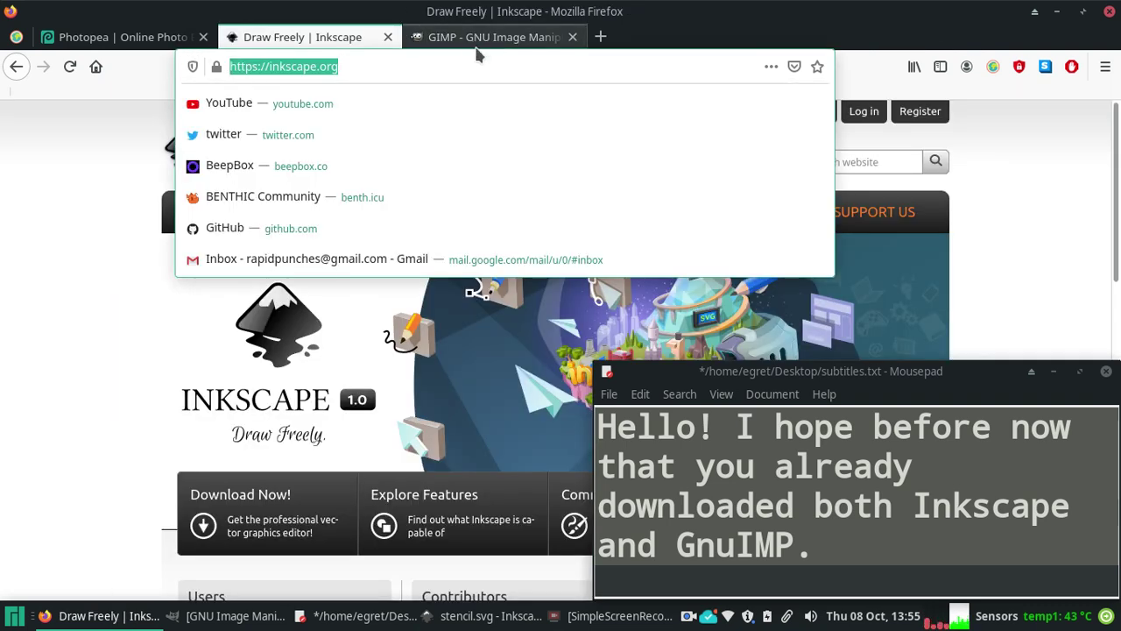
pyautogui.click(474, 40)
pyautogui.click(446, 57)
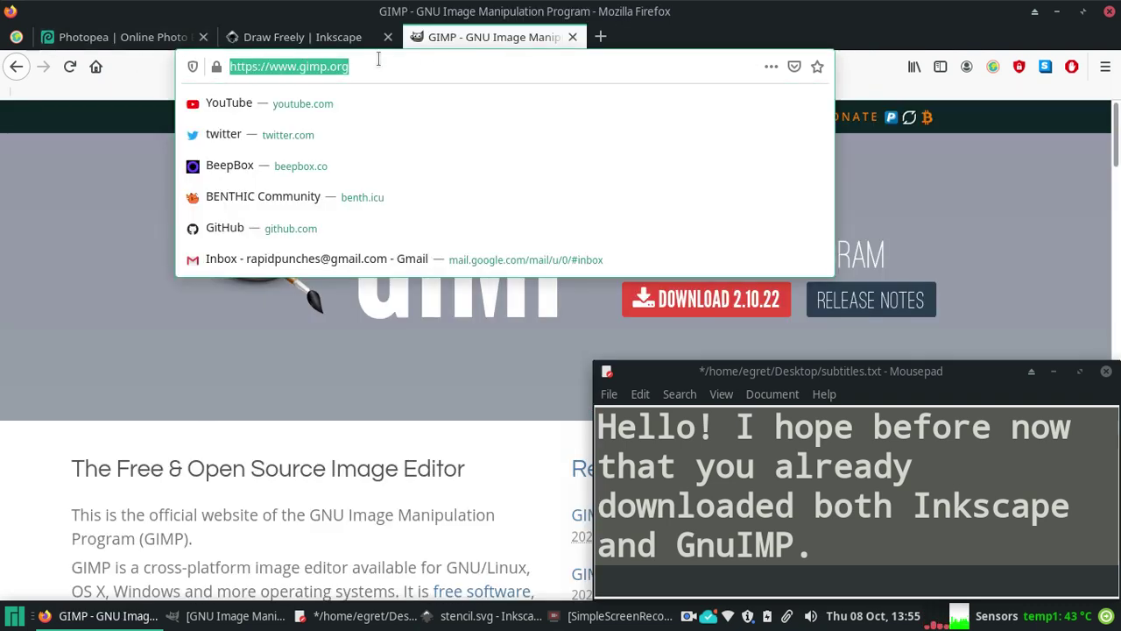
pyautogui.click(349, 46)
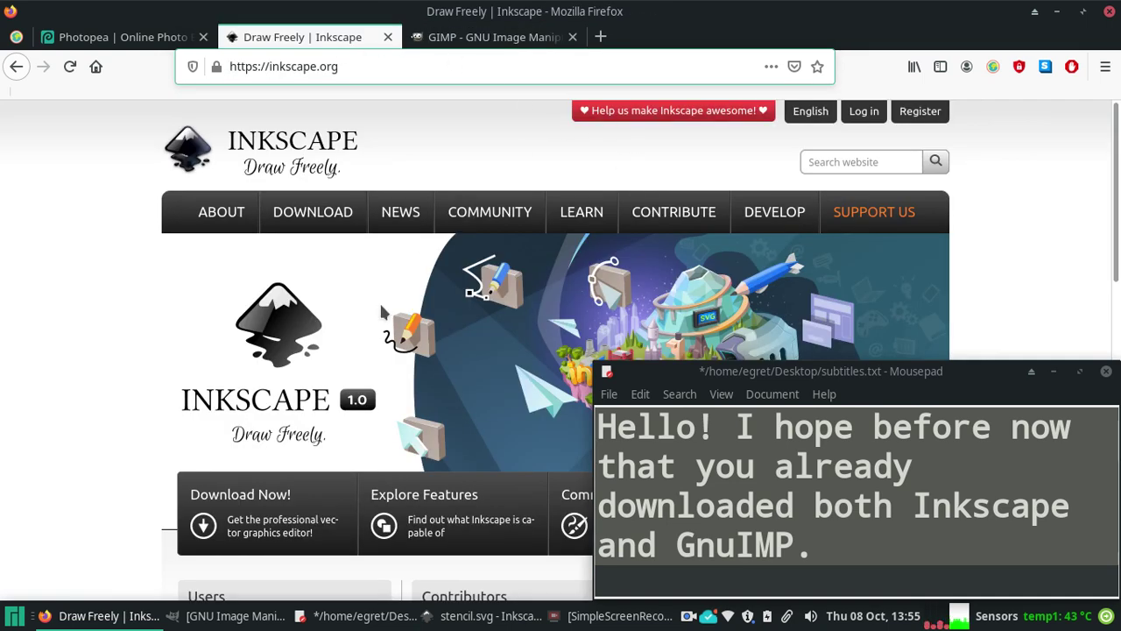
pyautogui.click(57, 408)
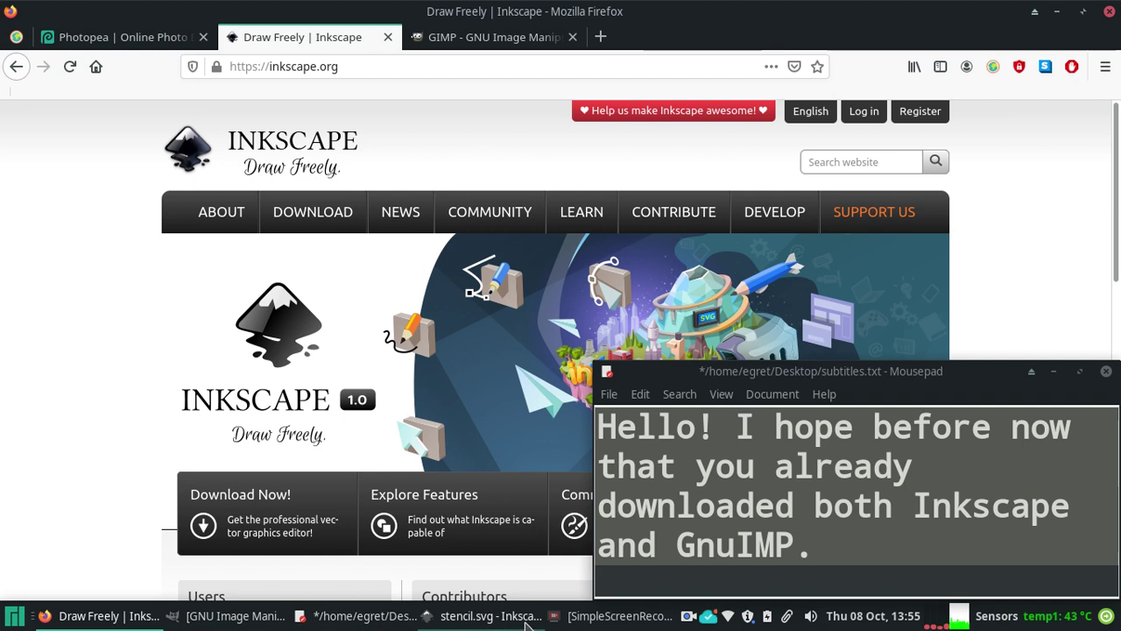
pyautogui.click(490, 616)
# Step: Append 'If not then check it out later?' and the new line 'OKAY! Here we go, this is inkscape.'
pyautogui.click(817, 578)
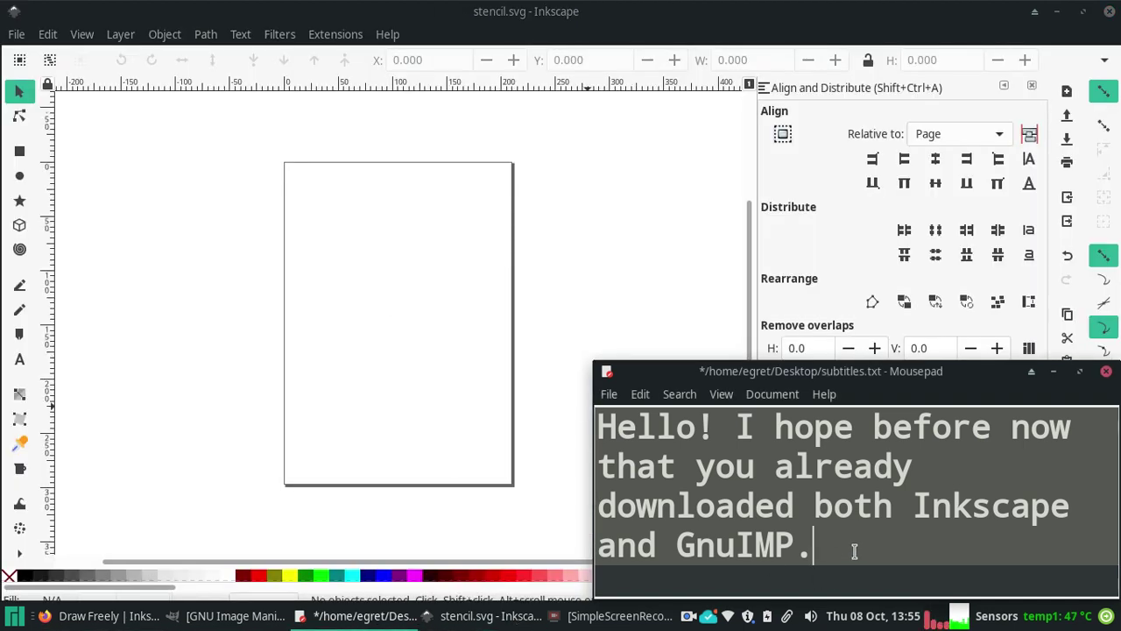
pyautogui.write(' If not ')
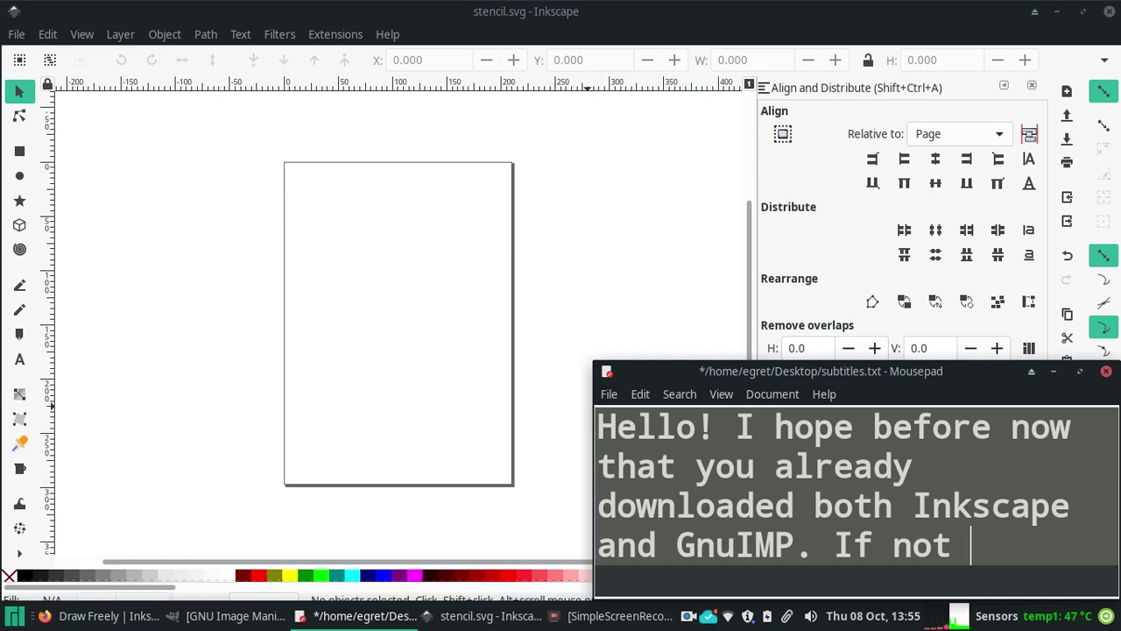
pyautogui.write('then c')
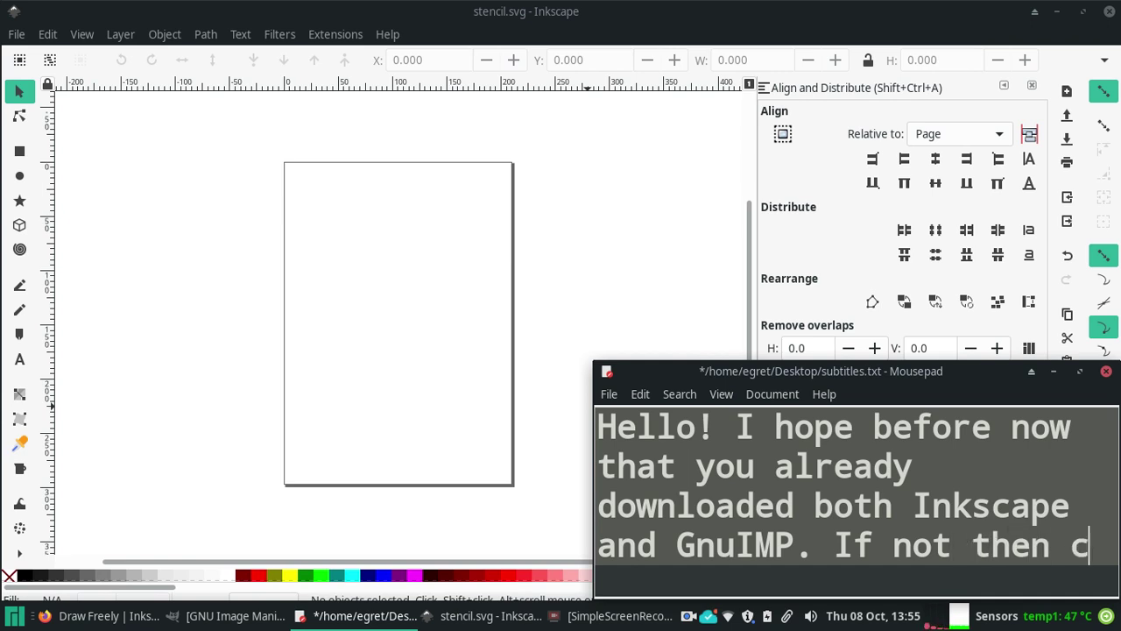
pyautogui.write('heck it out')
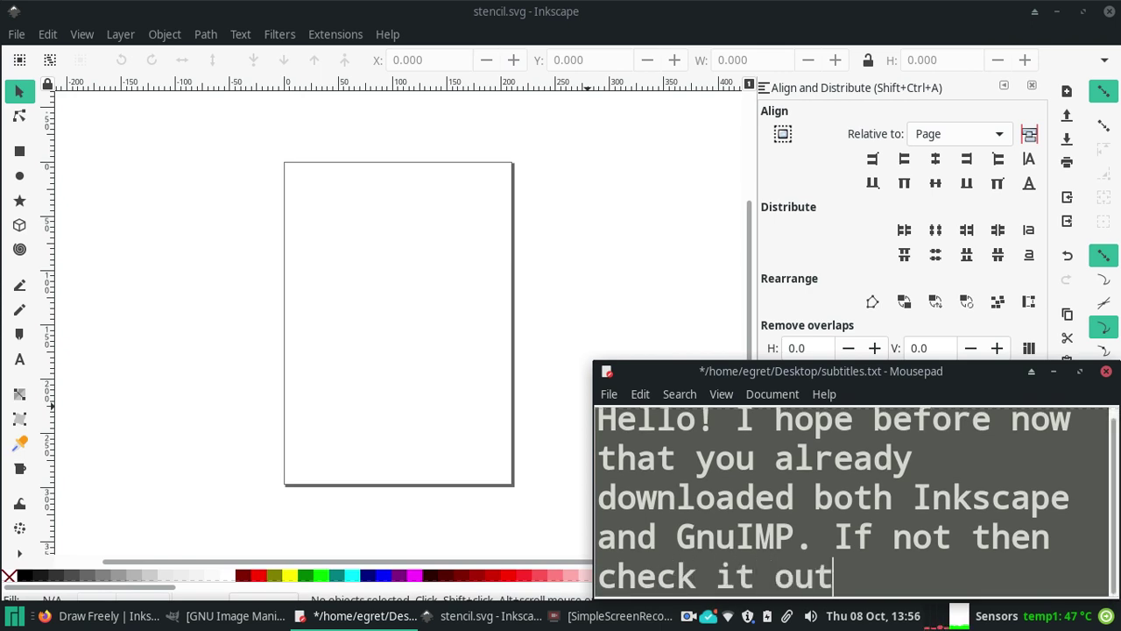
pyautogui.write(' later?')
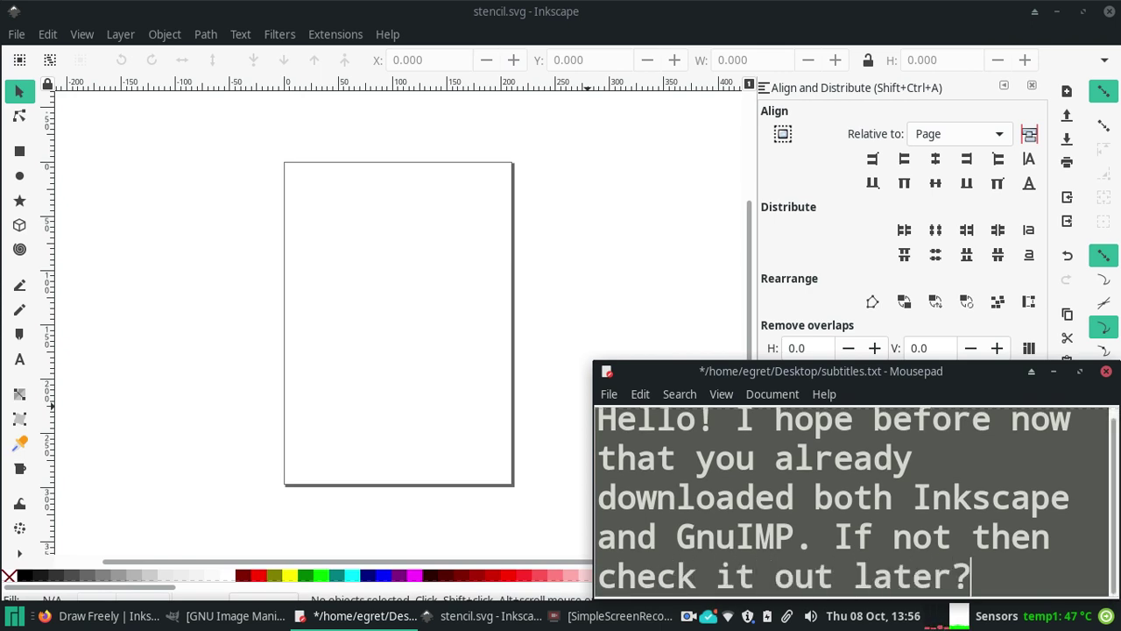
pyautogui.press('Return')
pyautogui.press('Return')
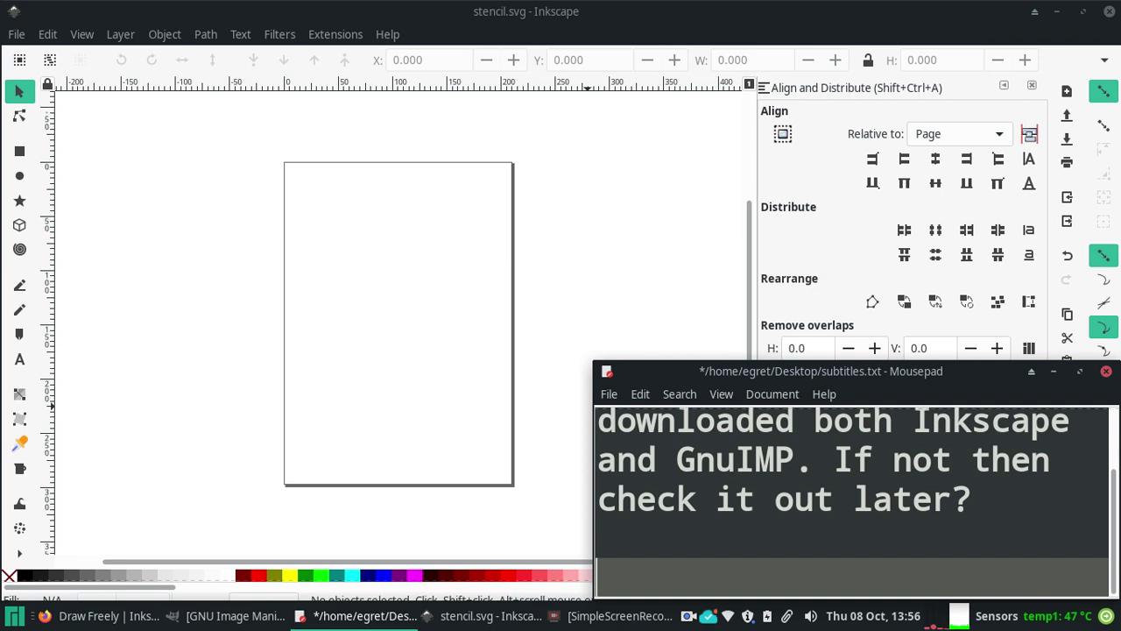
pyautogui.write('OKAY! ')
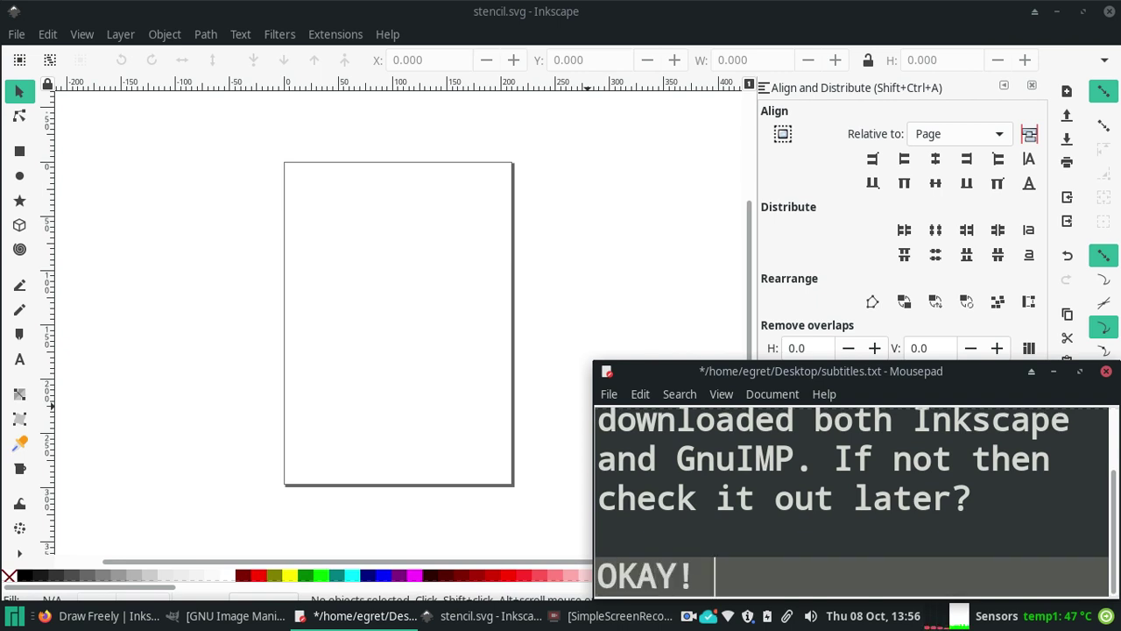
pyautogui.write('Here we go')
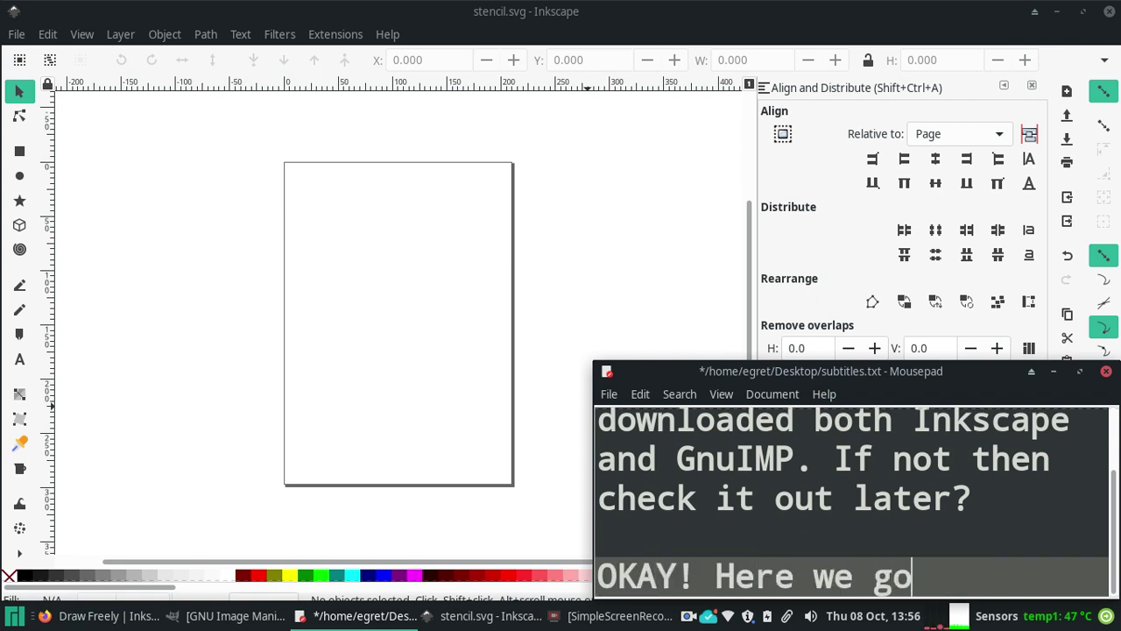
pyautogui.write(', this is inksca')
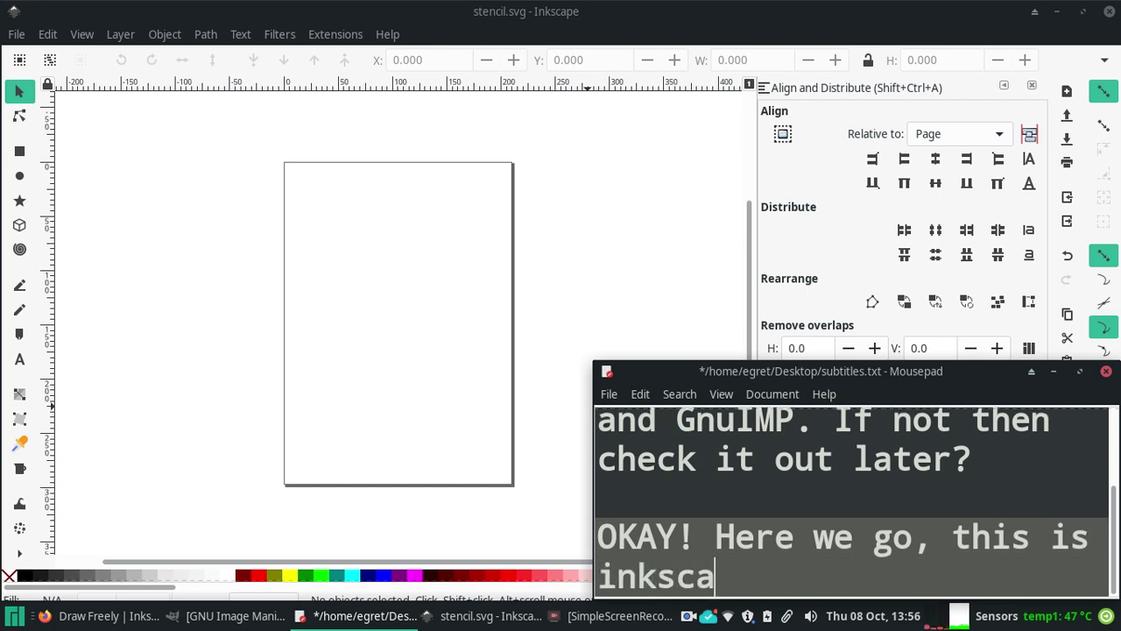
pyautogui.write('pe.')
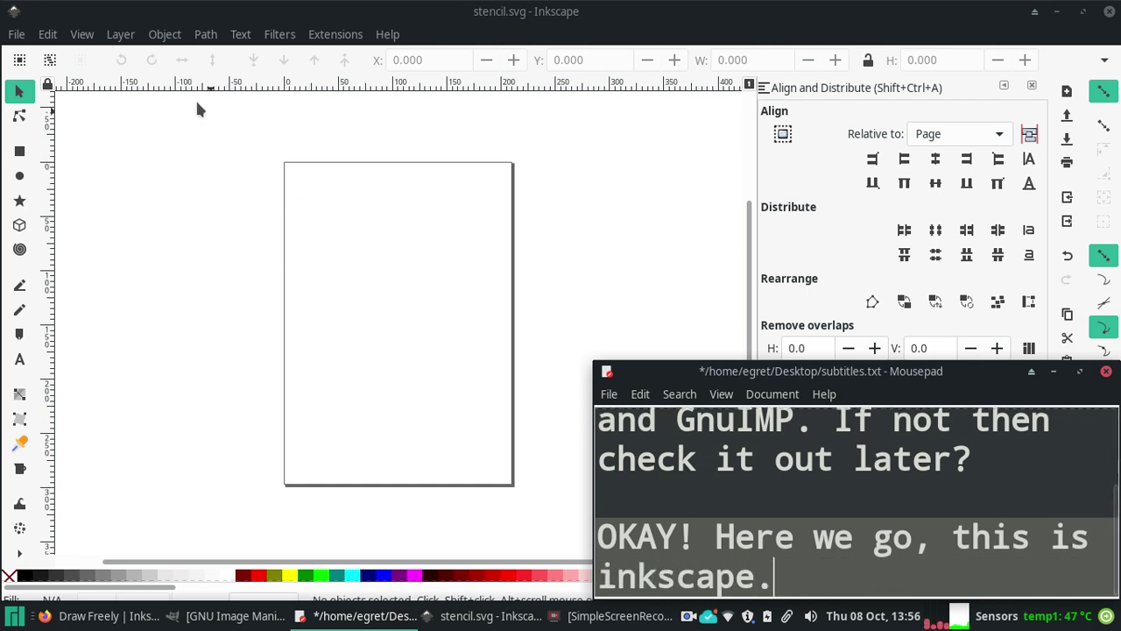
# Step: Pick the Text tool and add subtitles 'The 'A' is the text tool' and 'Let's click and pull a box.'
pyautogui.click(51, 344)
pyautogui.click(21, 362)
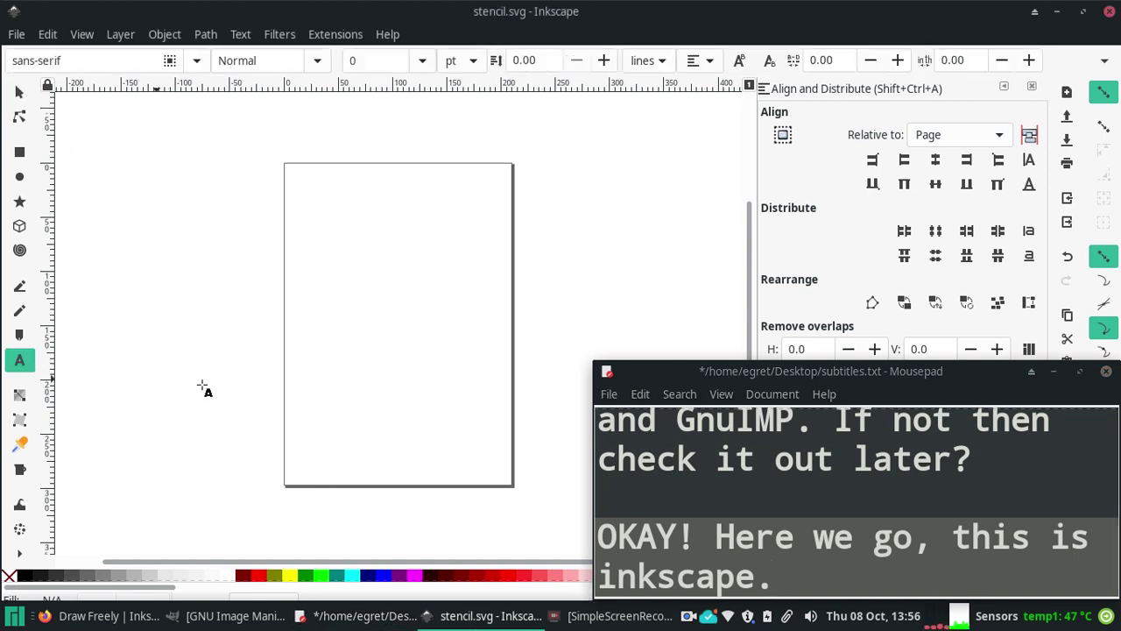
pyautogui.click(774, 574)
pyautogui.press('Return')
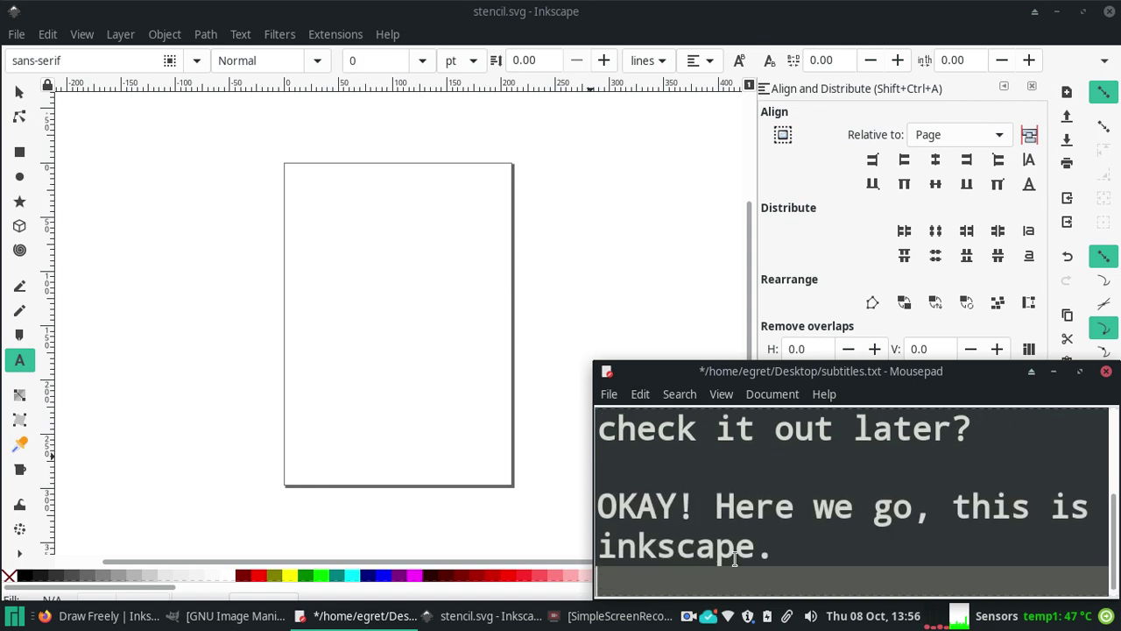
pyautogui.press('Return')
pyautogui.write('The ')
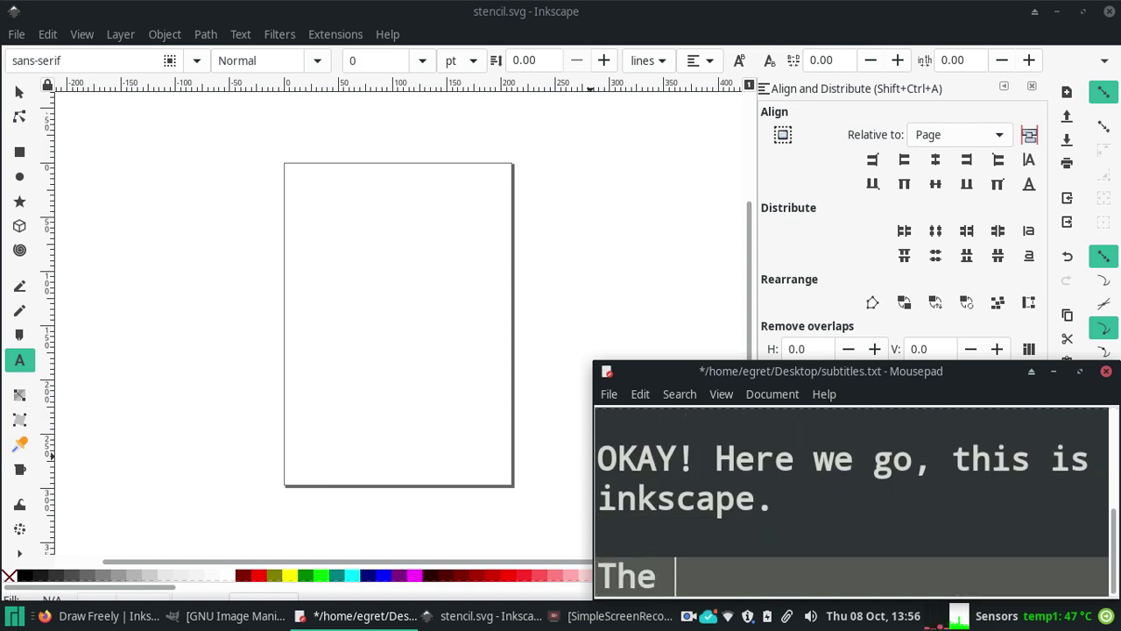
pyautogui.write("'A'")
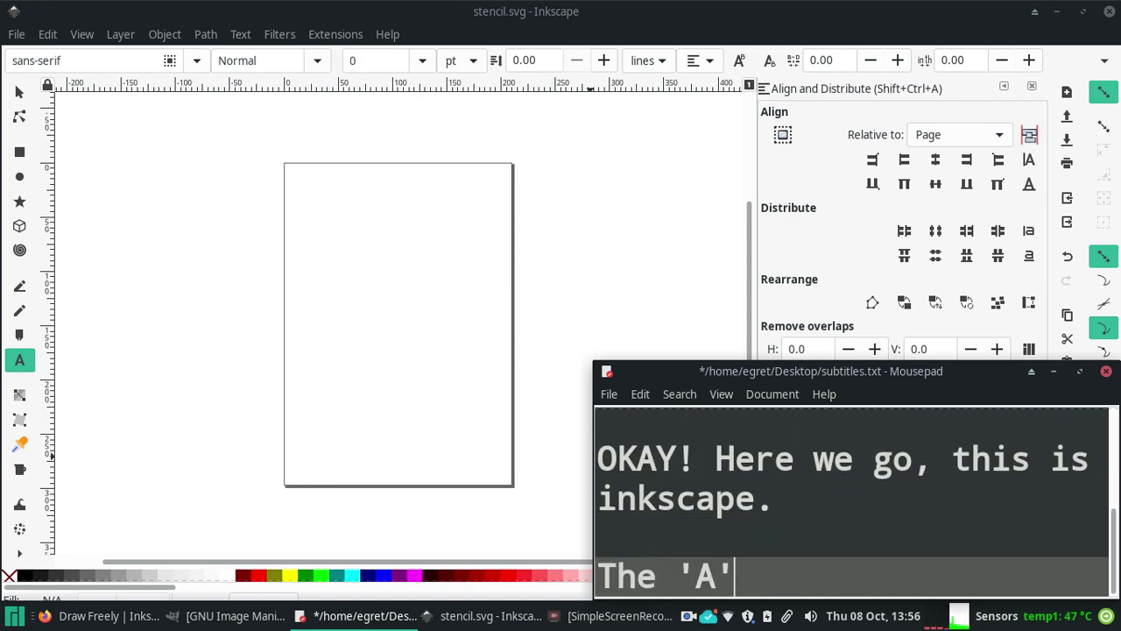
pyautogui.write(' is the text ')
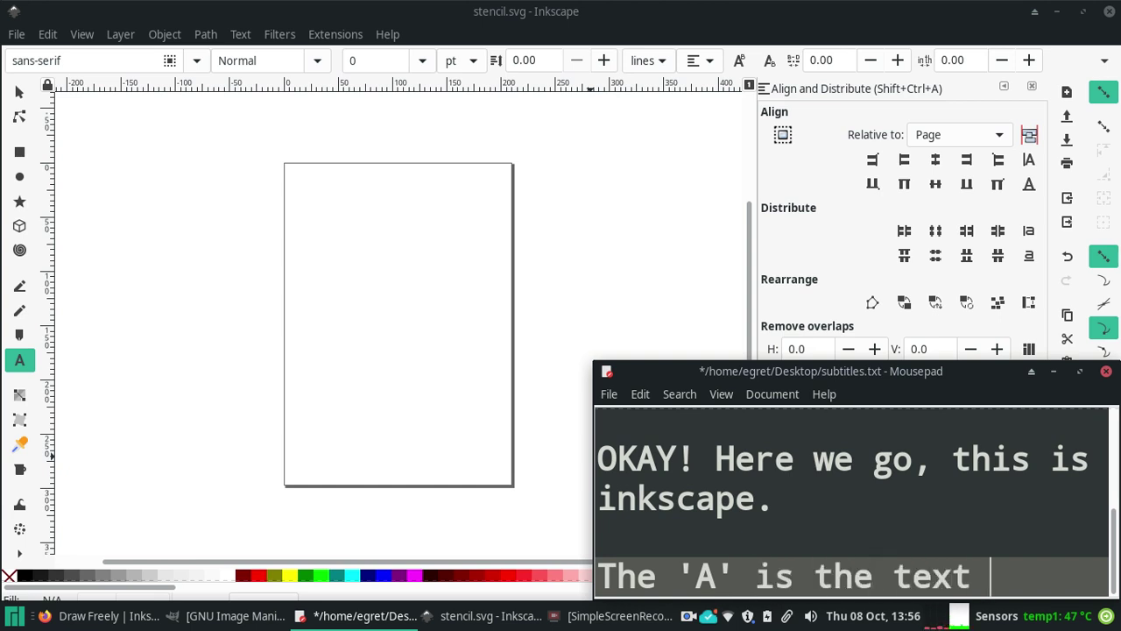
pyautogui.write('tool.')
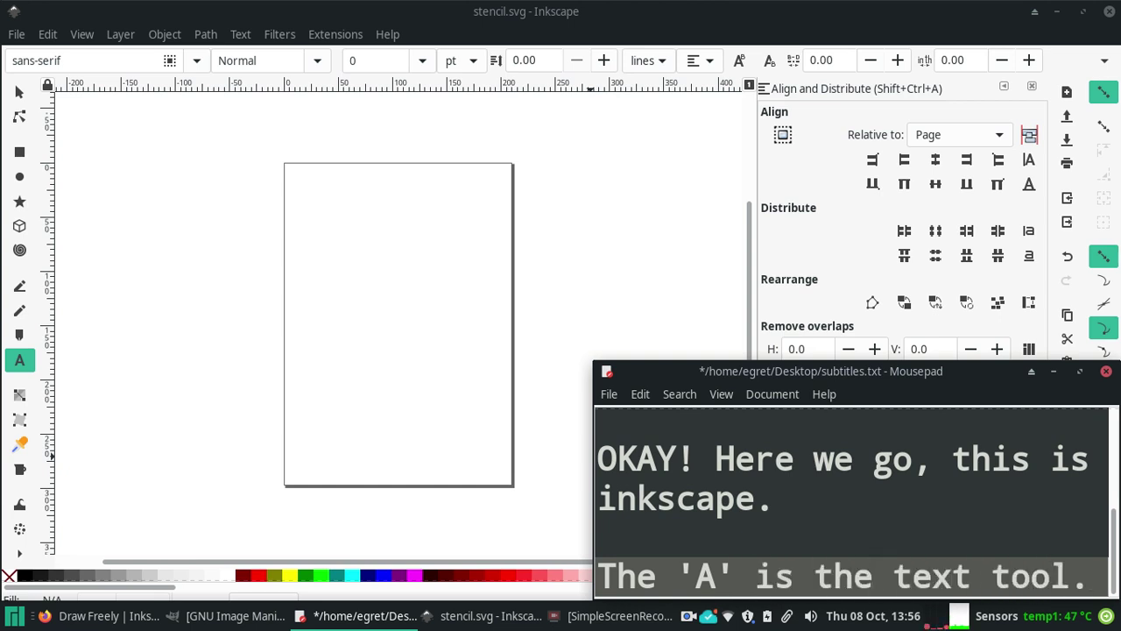
pyautogui.press('Return')
pyautogui.write("Let's cl")
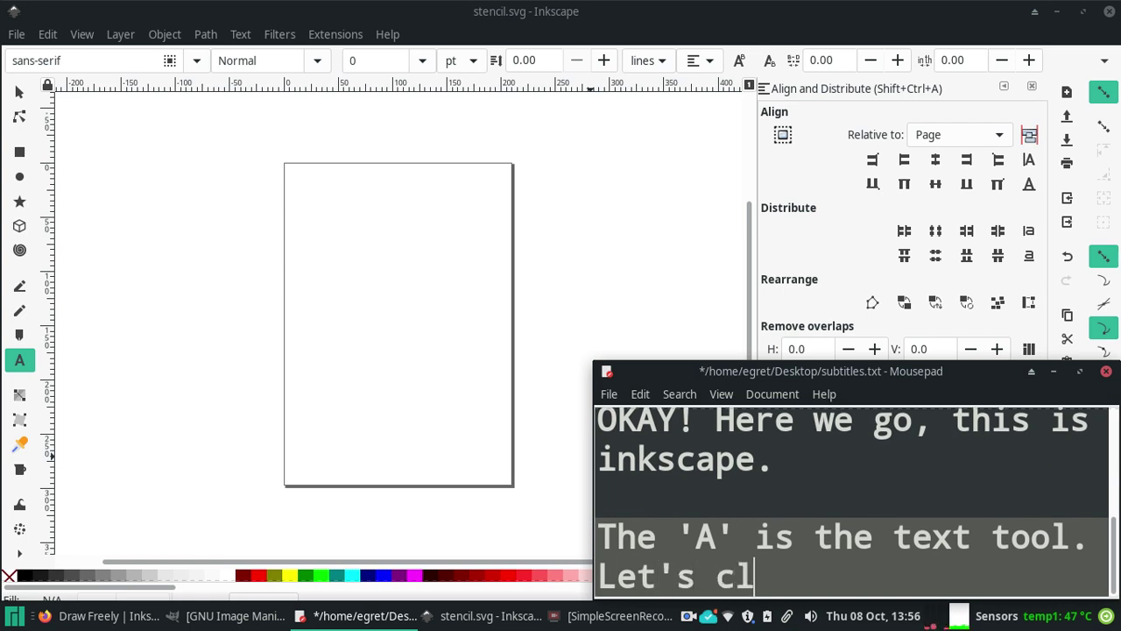
pyautogui.write('ick and pull a box.')
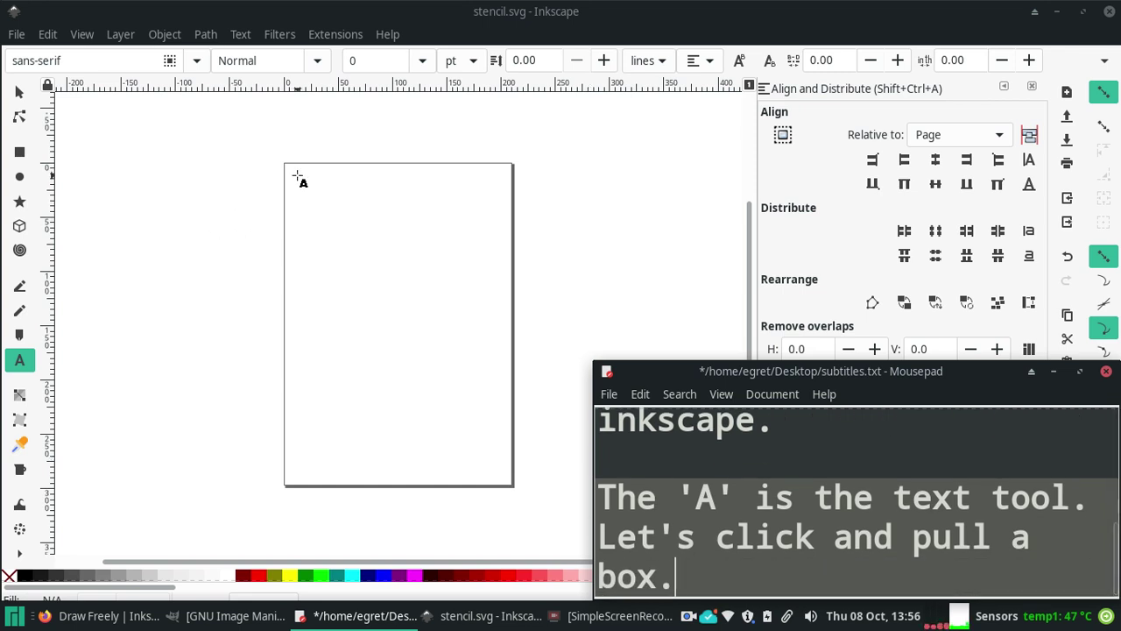
# Step: Pull a text frame across the page top and add the subtitle 'Then let's write something.'
pyautogui.moveTo(293, 175)
pyautogui.mouseDown()
pyautogui.moveTo(430, 243)
pyautogui.moveTo(507, 263)
pyautogui.mouseUp()
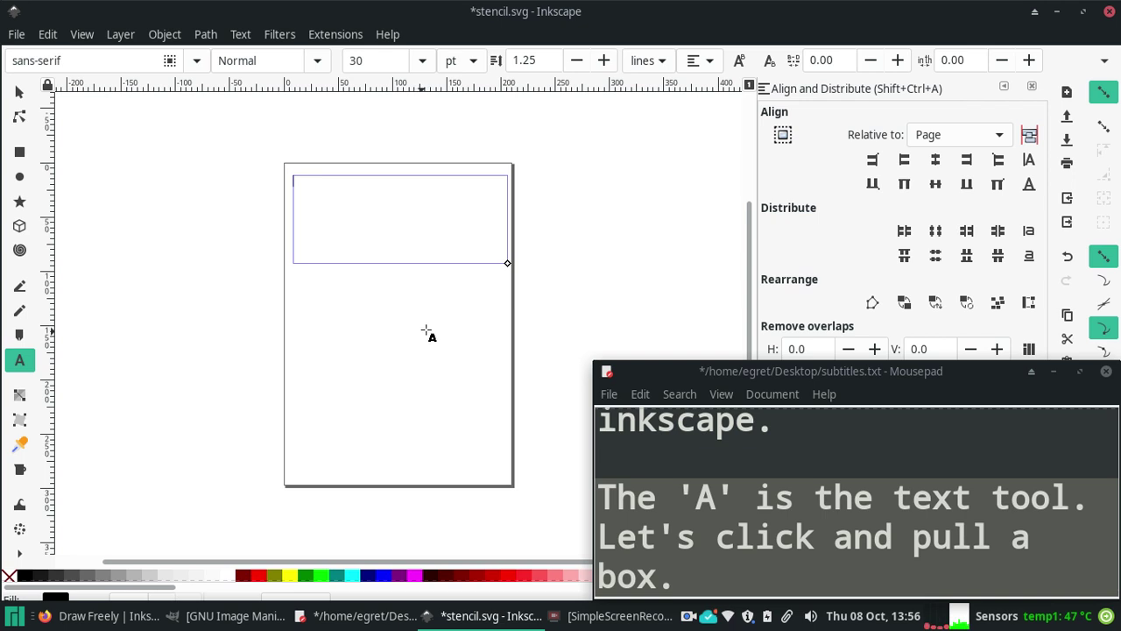
pyautogui.click(695, 584)
pyautogui.write('Then')
pyautogui.press('BackSpace')
pyautogui.press('BackSpace')
pyautogui.press('BackSpace')
pyautogui.press('BackSpace')
pyautogui.press('Return')
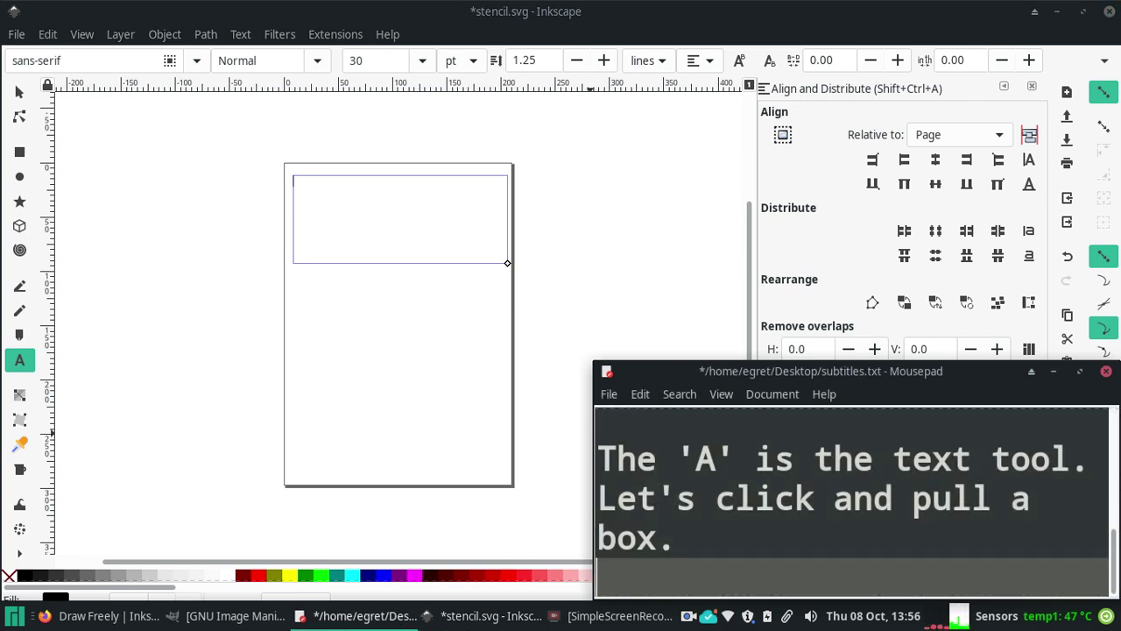
pyautogui.press('Return')
pyautogui.write('Then l')
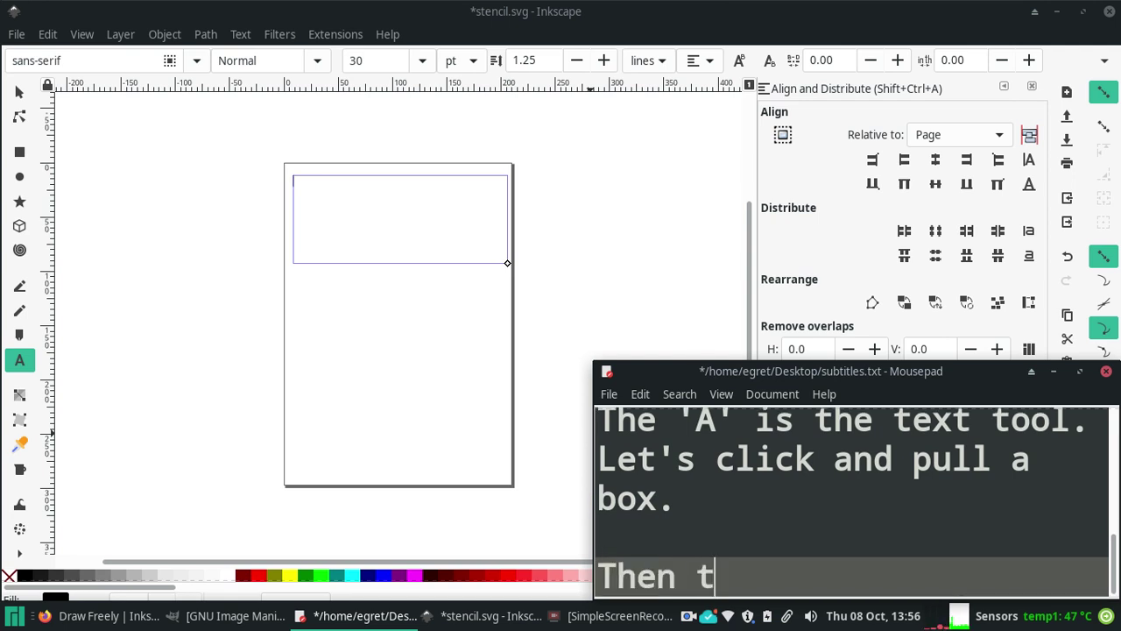
pyautogui.write("et's wri")
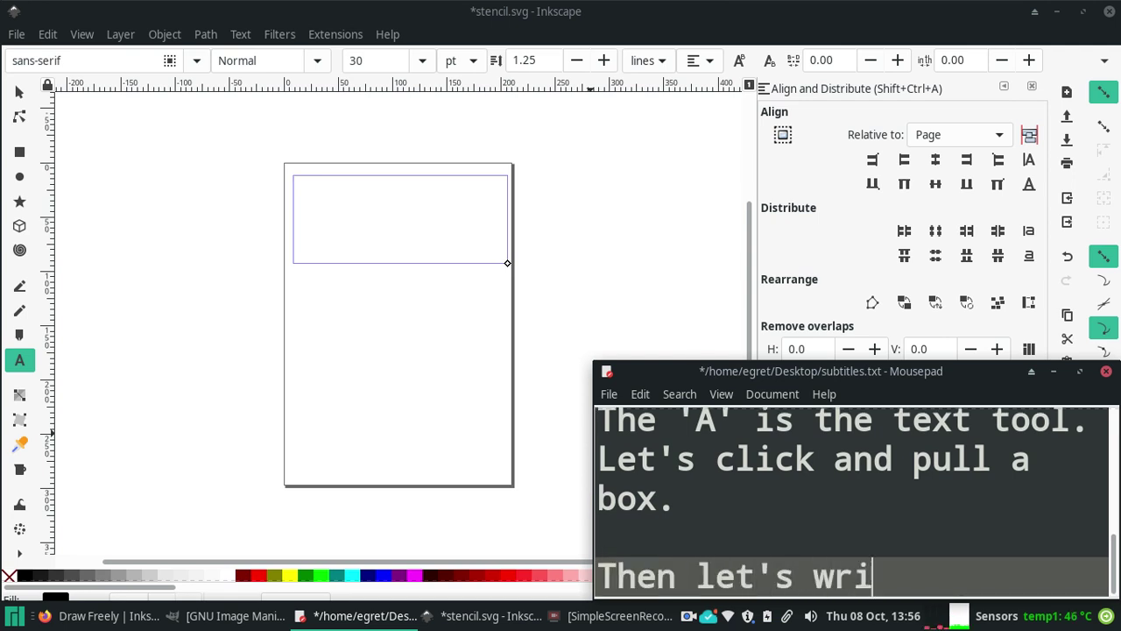
pyautogui.write('te something')
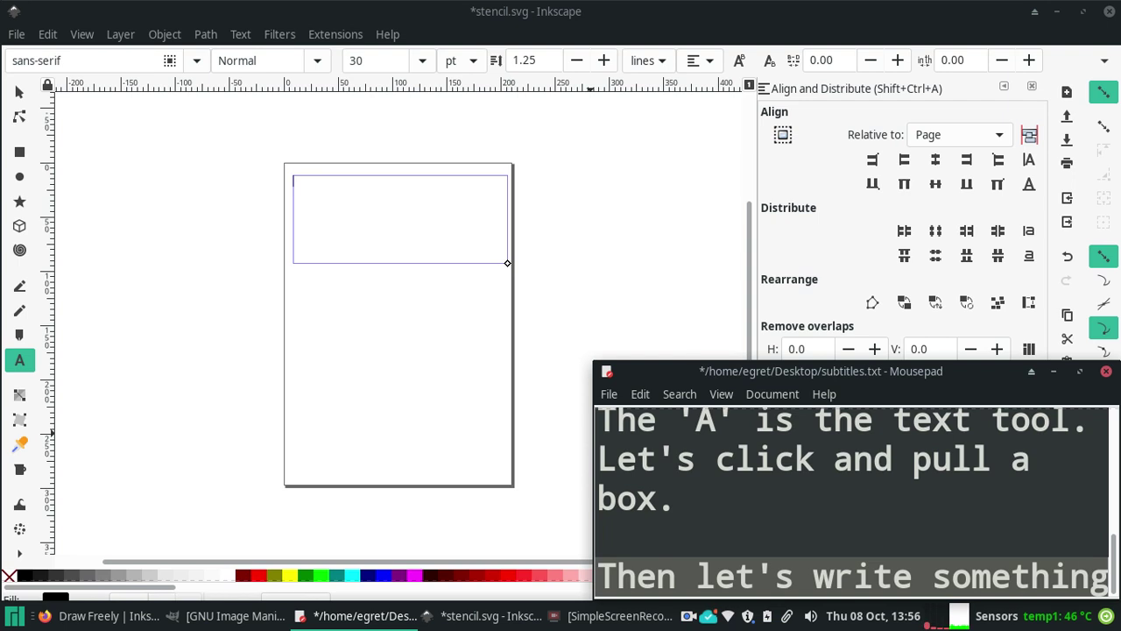
pyautogui.write('.')
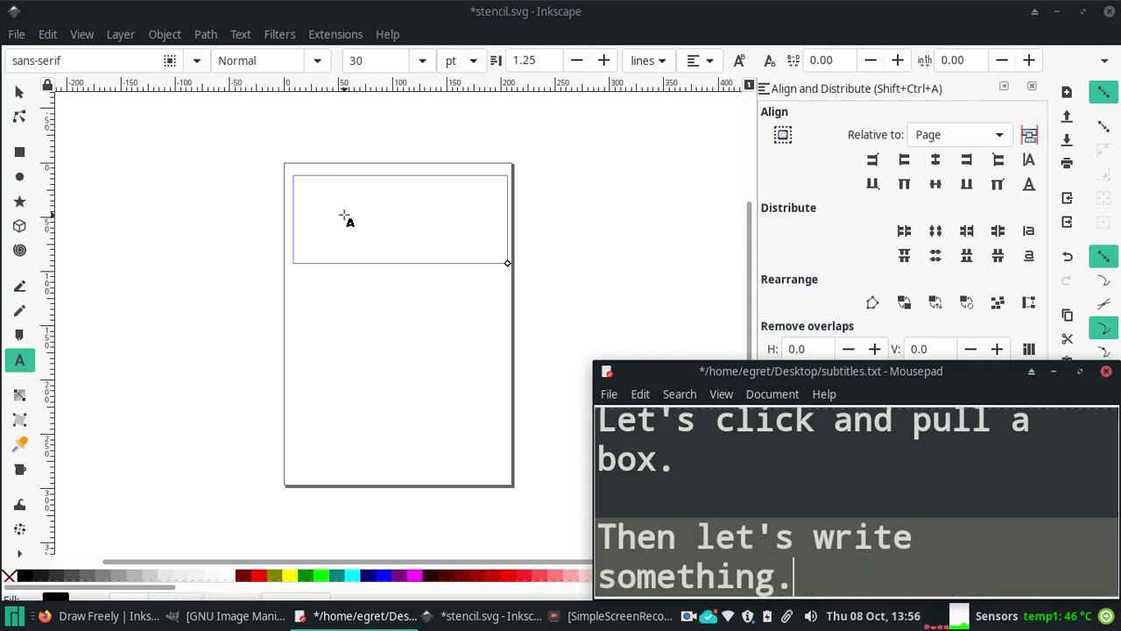
pyautogui.write('JELL')
pyautogui.press('BackSpace')
pyautogui.press('BackSpace')
pyautogui.press('BackSpace')
pyautogui.press('BackSpace')
# Step: Redraw and cancel a text frame, then add the subtitle 'It's okay to accidentally misplace the text. Just use the pointer'
pyautogui.click(324, 224)
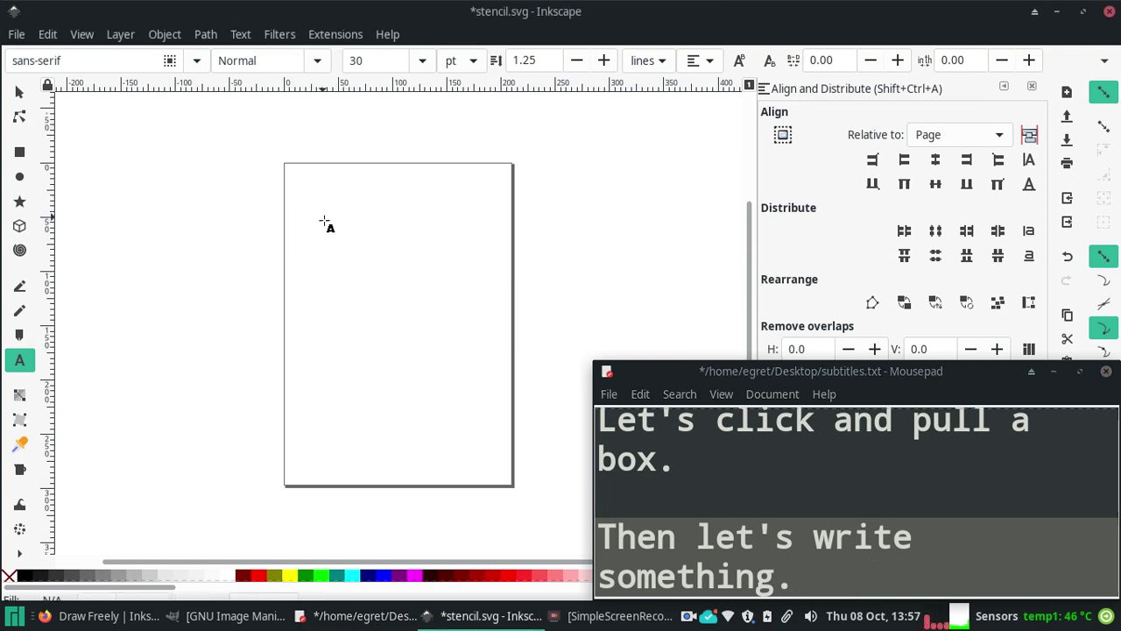
pyautogui.moveTo(296, 174); pyautogui.dragTo(490, 278)
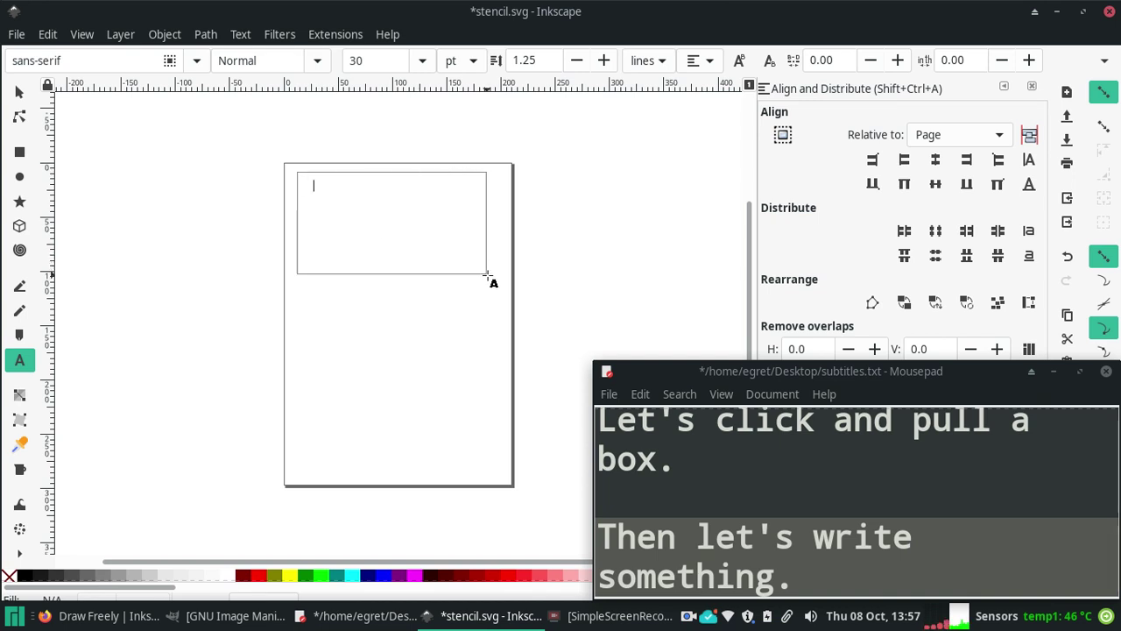
pyautogui.click(460, 238)
pyautogui.write('JELLY FISH')
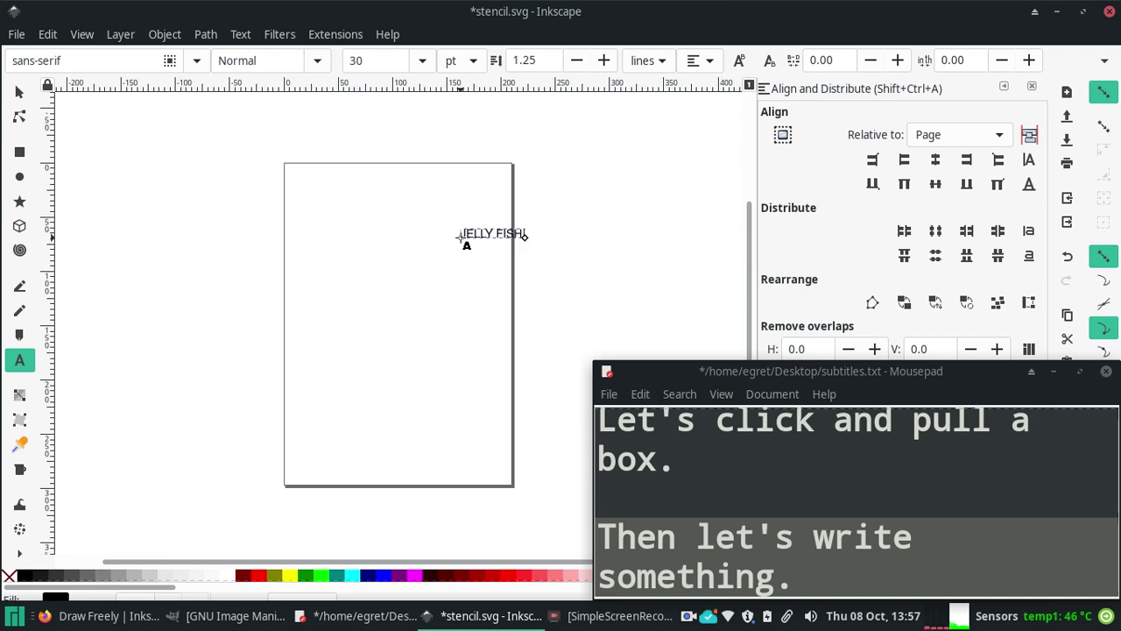
pyautogui.click(814, 587)
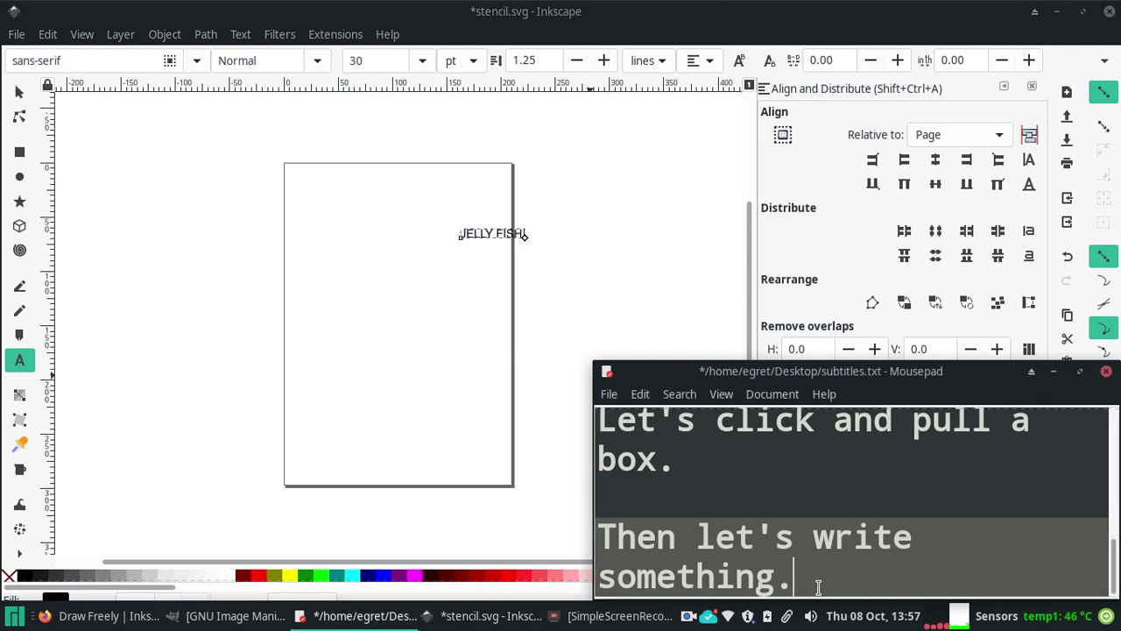
pyautogui.write(" It's o")
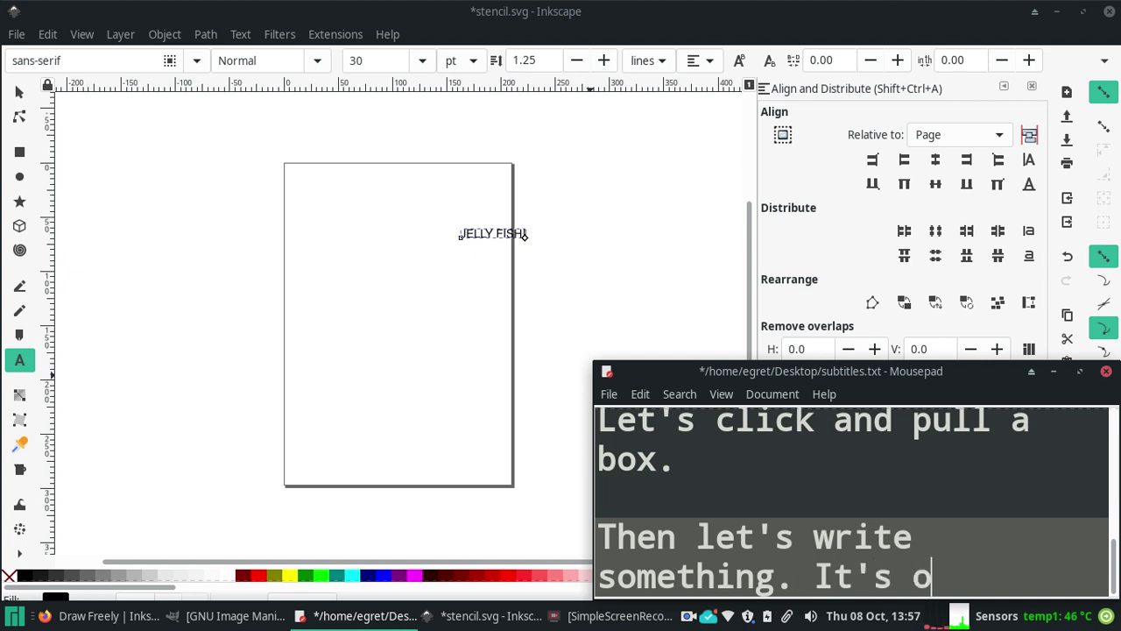
pyautogui.write('kay to accidentall')
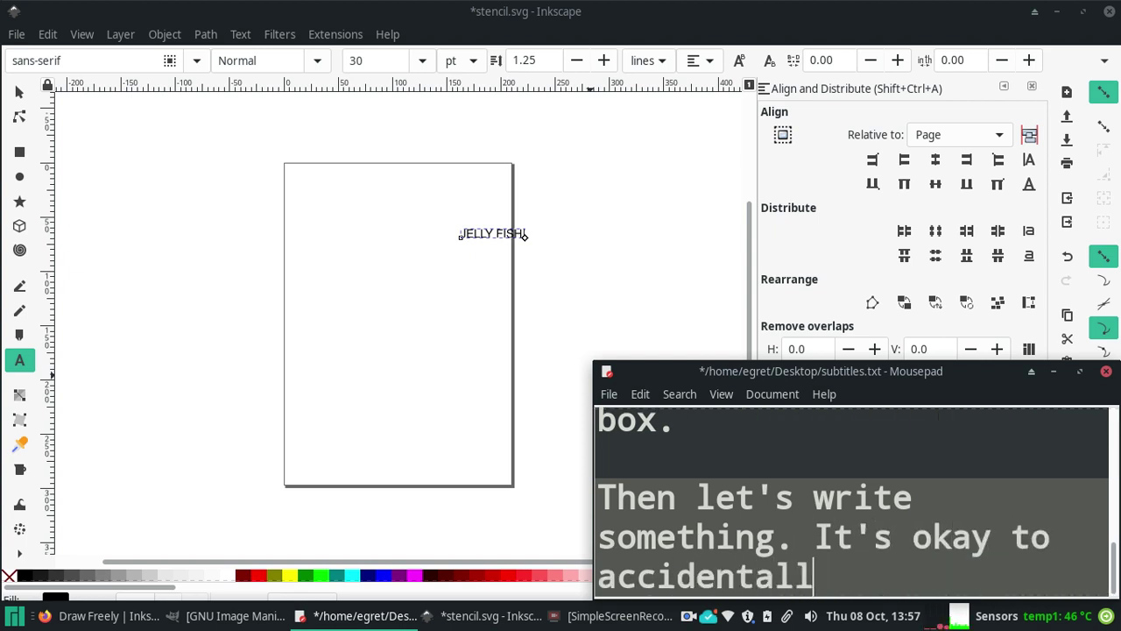
pyautogui.write('y misplace ')
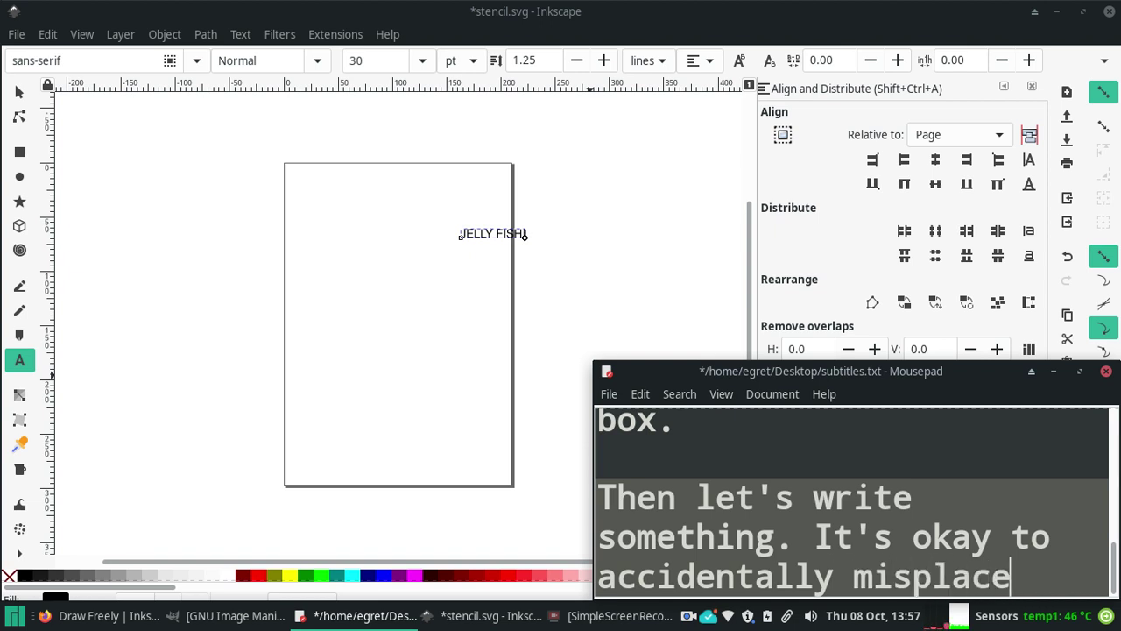
pyautogui.write('the text. Just ')
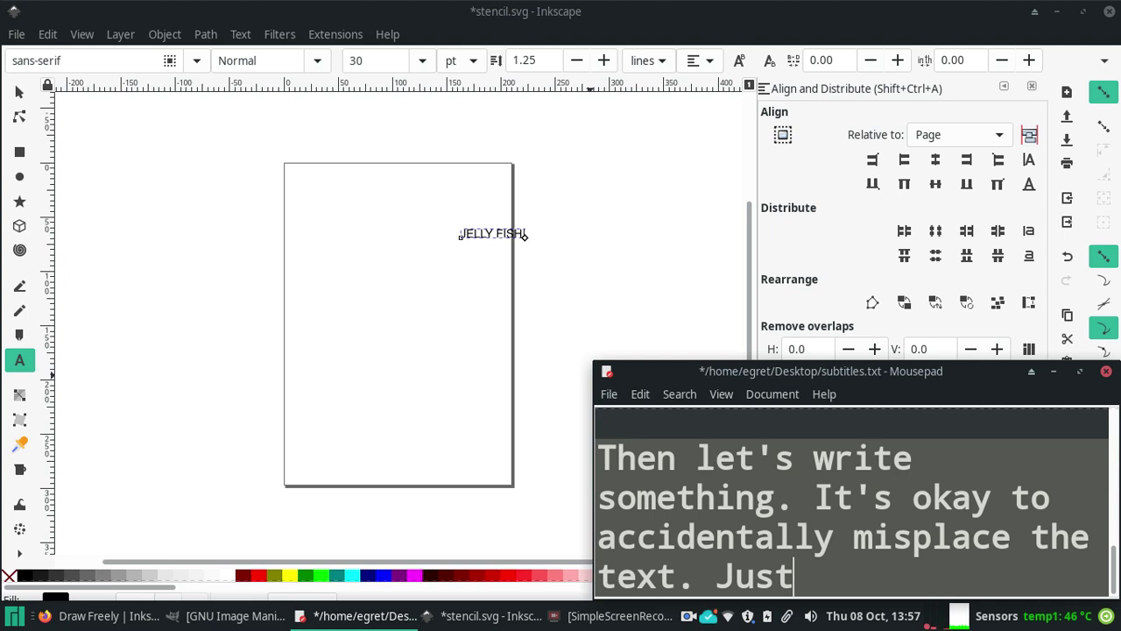
pyautogui.write('use th')
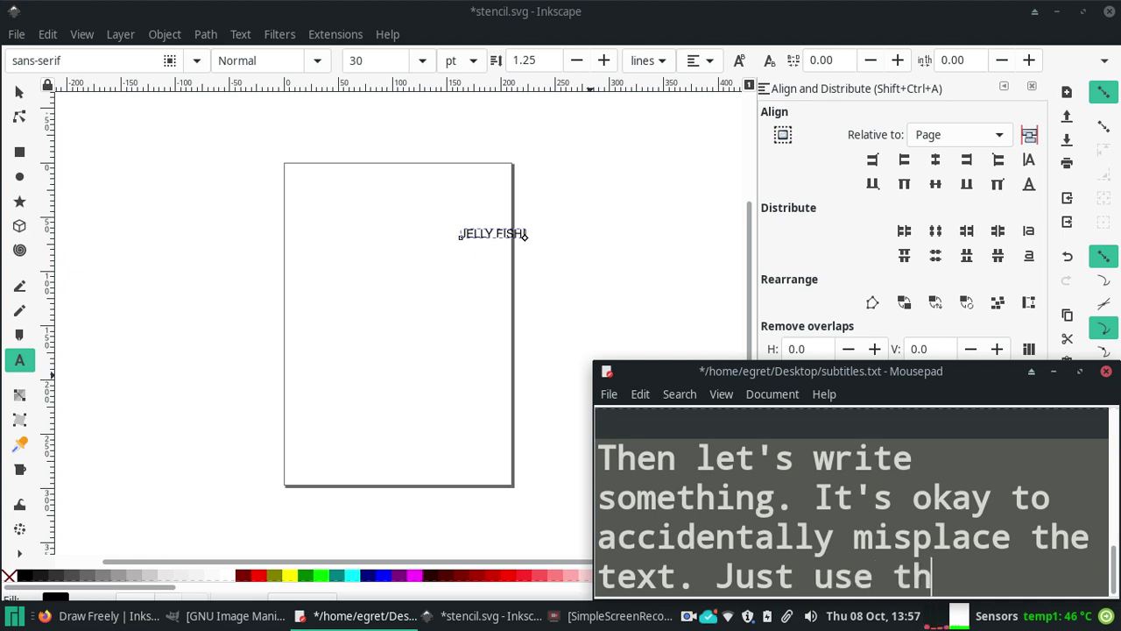
pyautogui.write('e pointer')
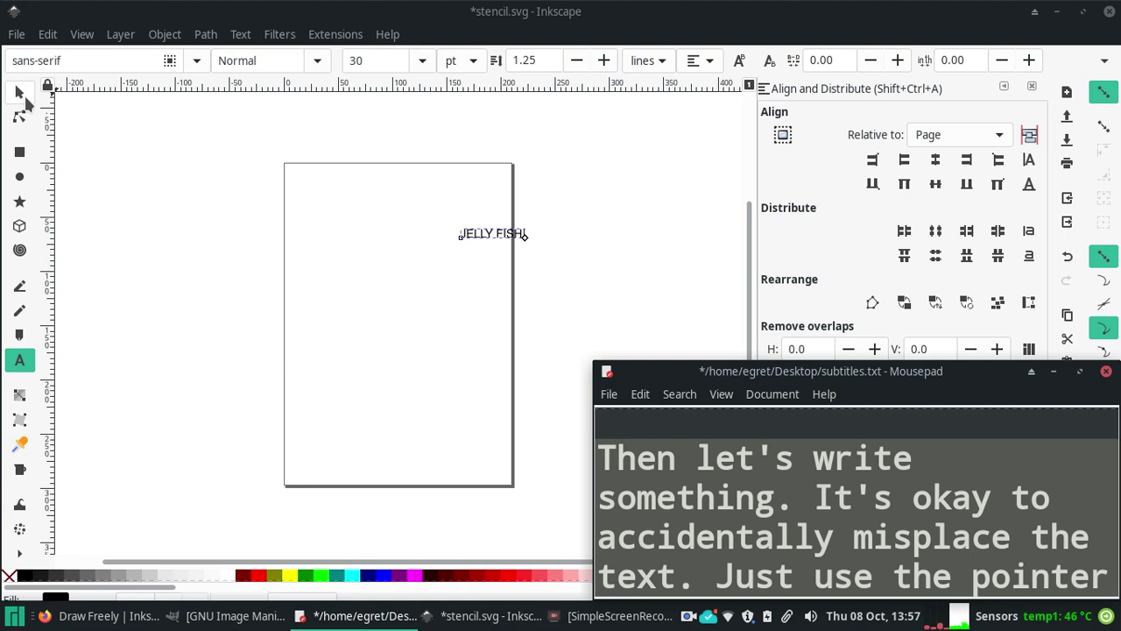
# Step: With the Selector, drag JELLY FISH! onto the page top and caption it about moving text back onto the page
pyautogui.click(25, 98)
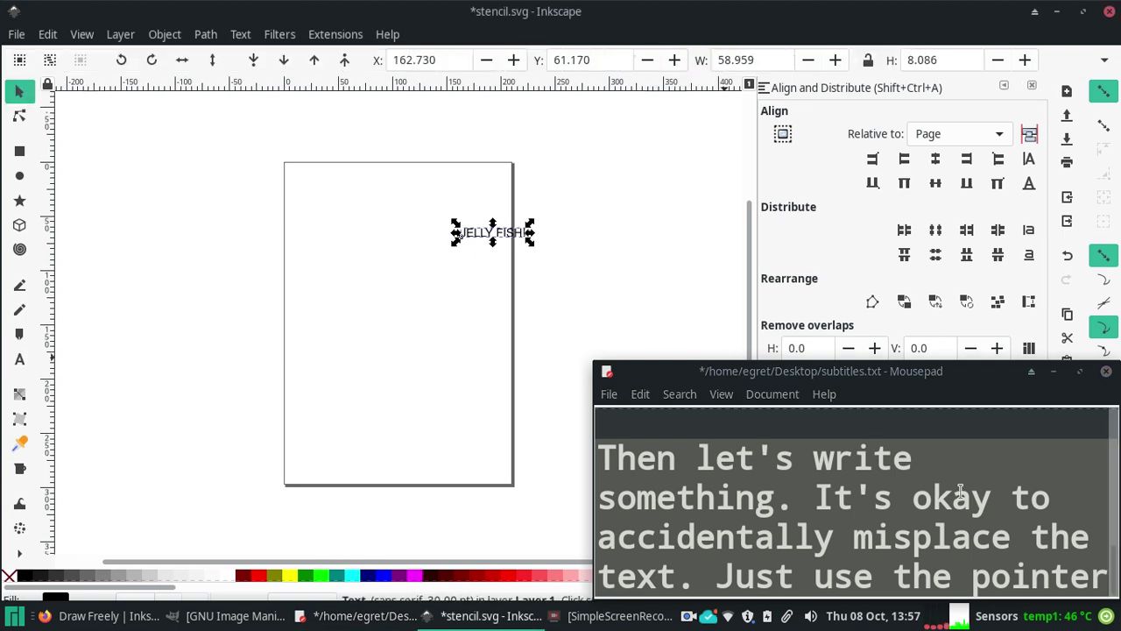
pyautogui.click(970, 399)
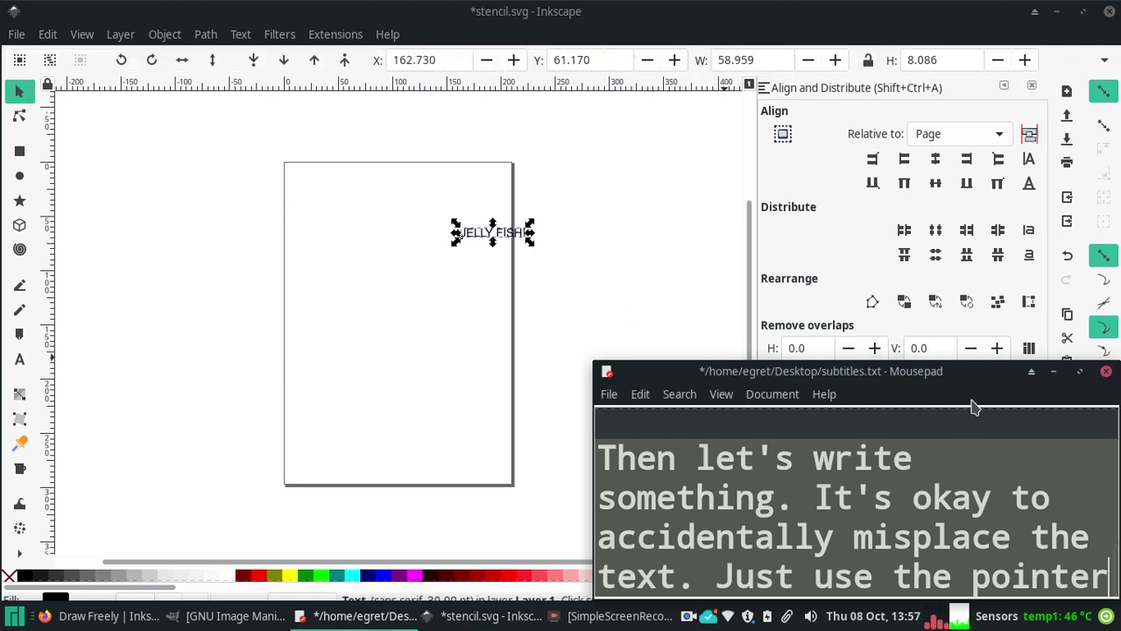
pyautogui.write(' to move ')
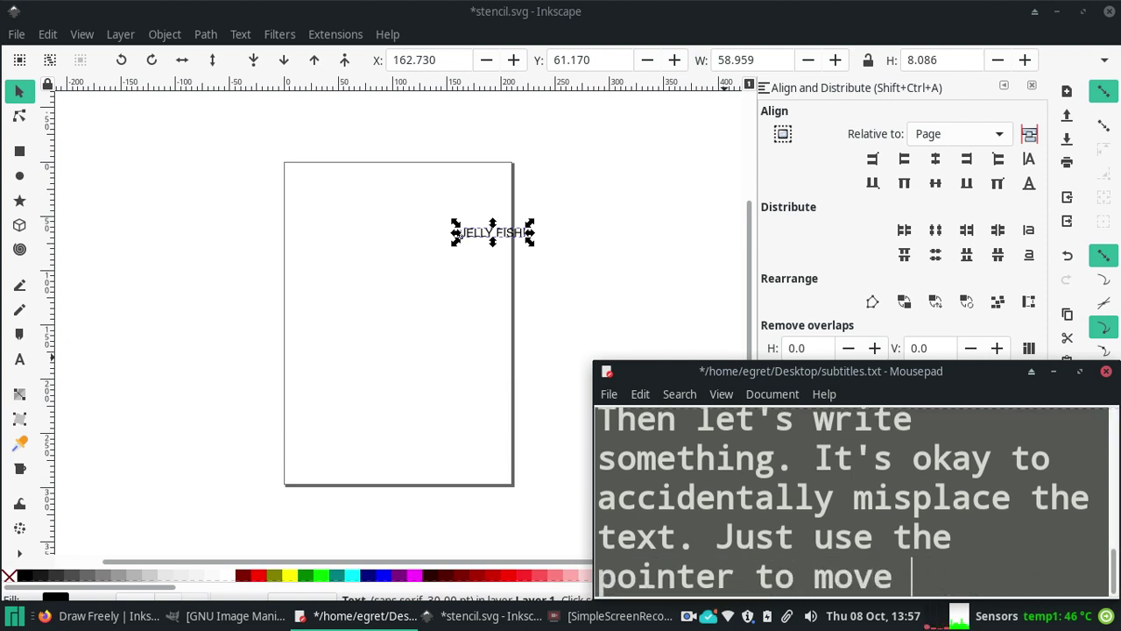
pyautogui.write('t')
pyautogui.write(' s')
pyautogui.press('BackSpace')
pyautogui.write('back onto the  page')
pyautogui.press('BackSpace')
pyautogui.press('BackSpace')
pyautogui.press('BackSpace')
pyautogui.press('BackSpace')
pyautogui.press('BackSpace')
pyautogui.write('page.')
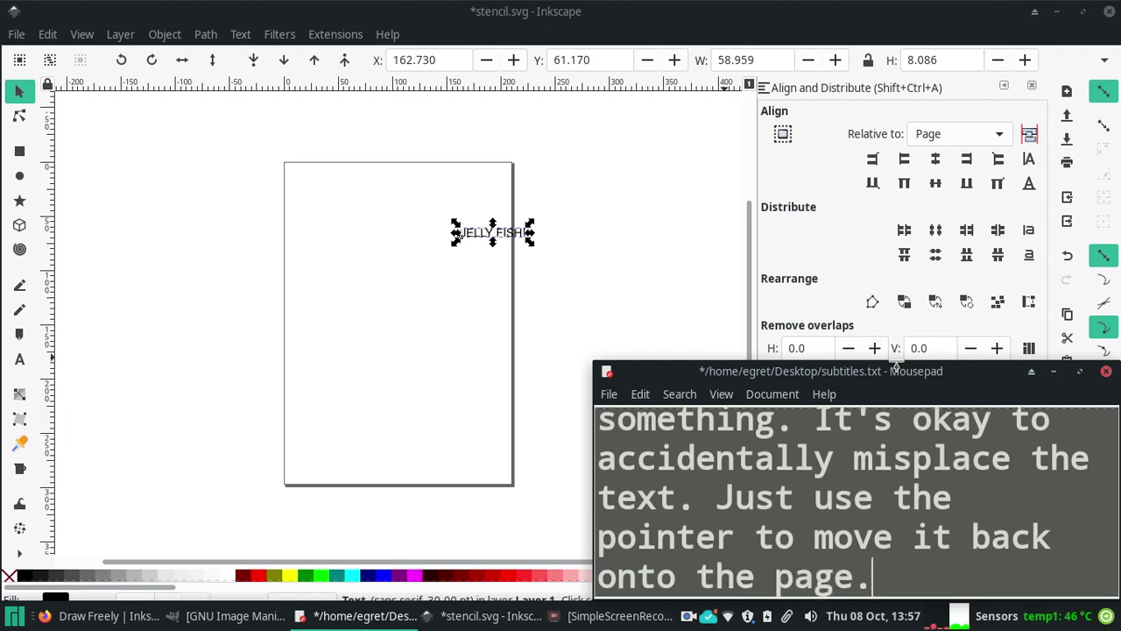
pyautogui.moveTo(487, 244); pyautogui.dragTo(393, 224)
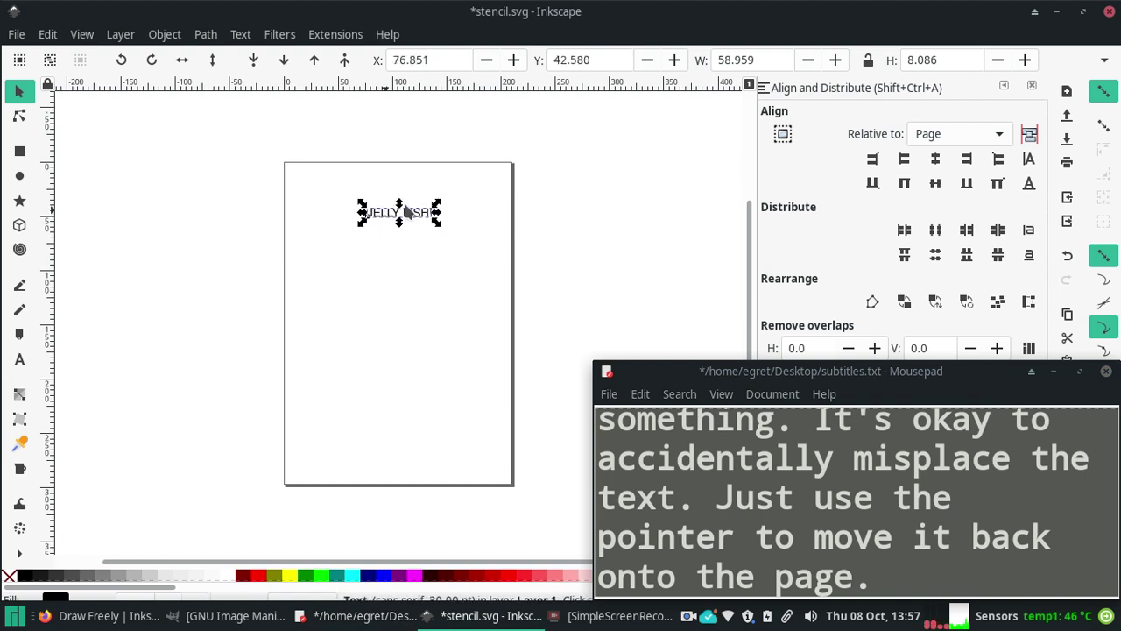
pyautogui.click(890, 577)
# Step: Add the caption line 'Another thing you can do is 'Align and Distribute'' and start a new line
pyautogui.press('Return')
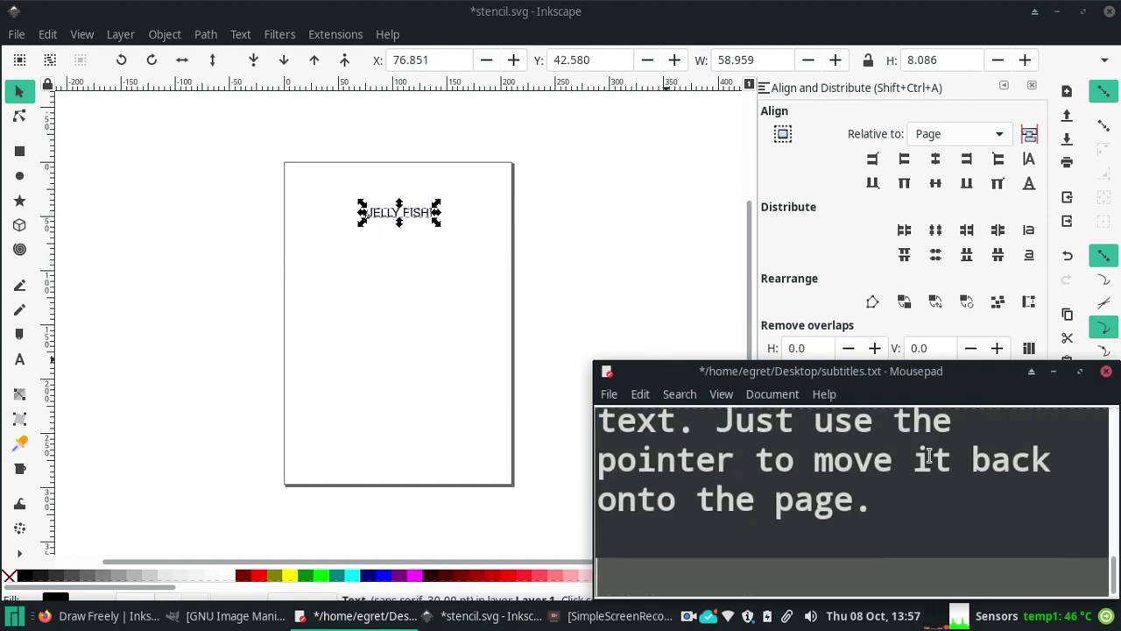
pyautogui.write('Anothet')
pyautogui.press('BackSpace')
pyautogui.write('r thing you can do is ')
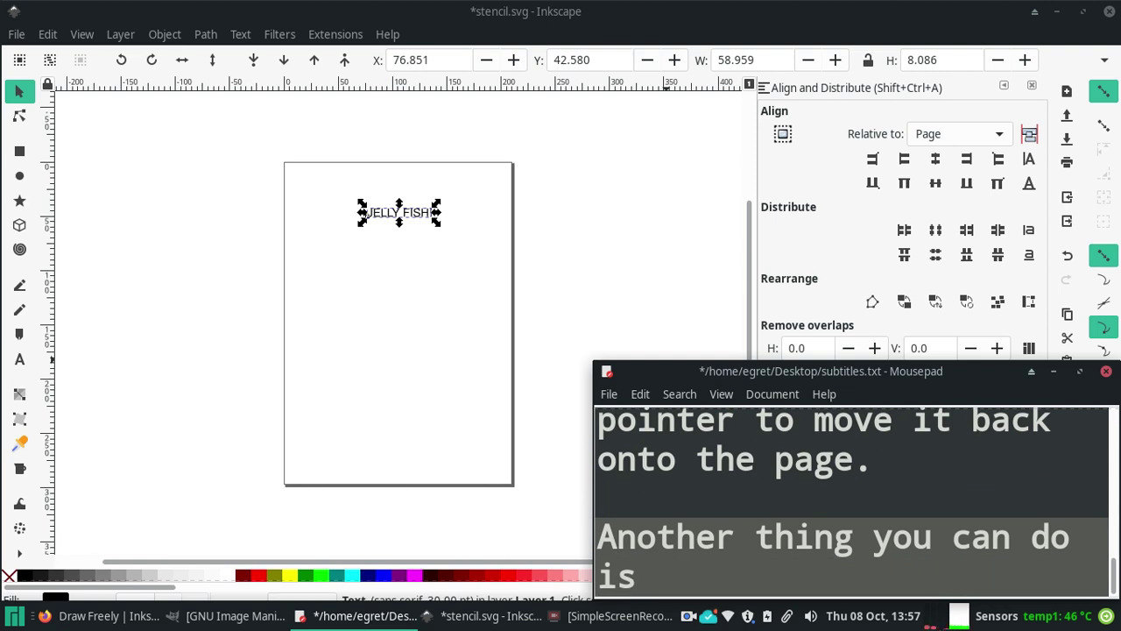
pyautogui.write("'Ali")
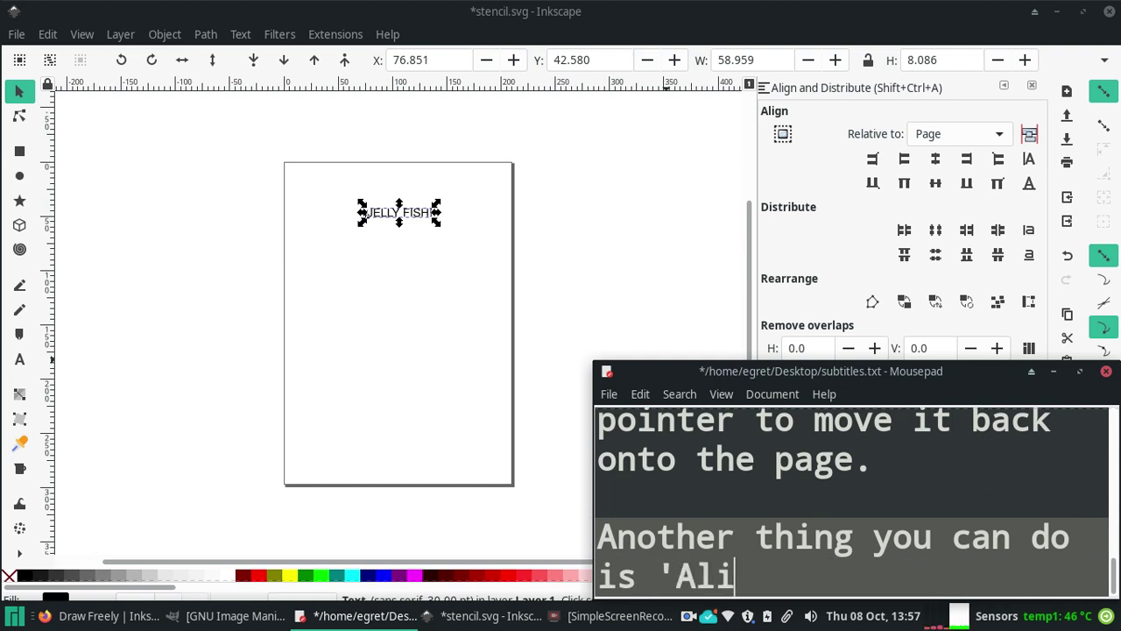
pyautogui.write('gn and Distribute')
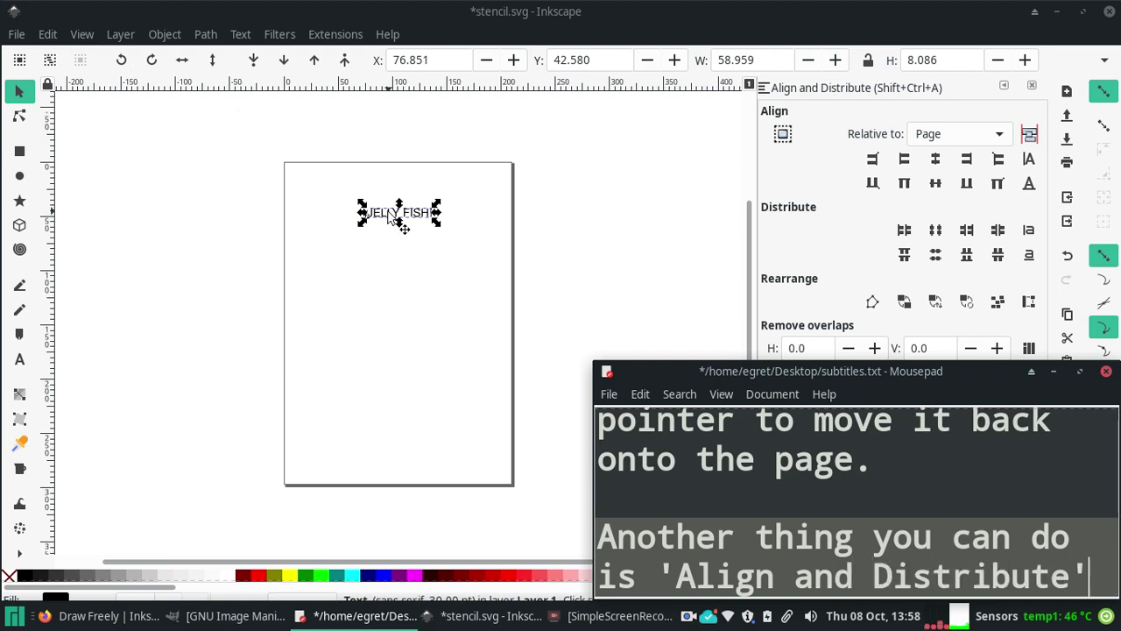
pyautogui.press('Return')
pyautogui.press('Return')
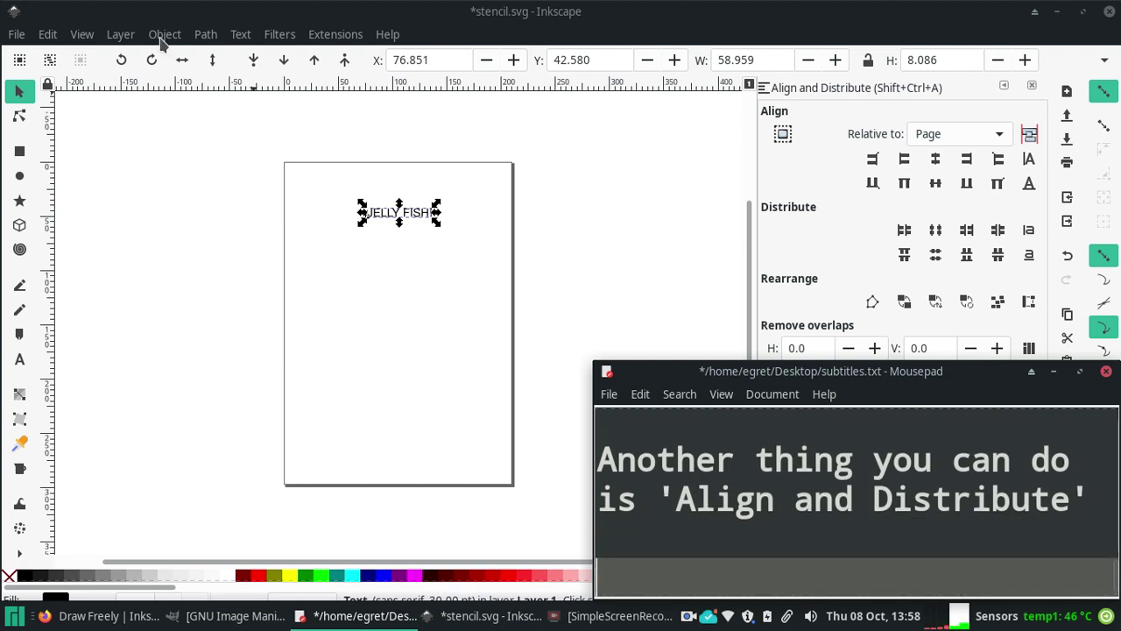
pyautogui.click(159, 36)
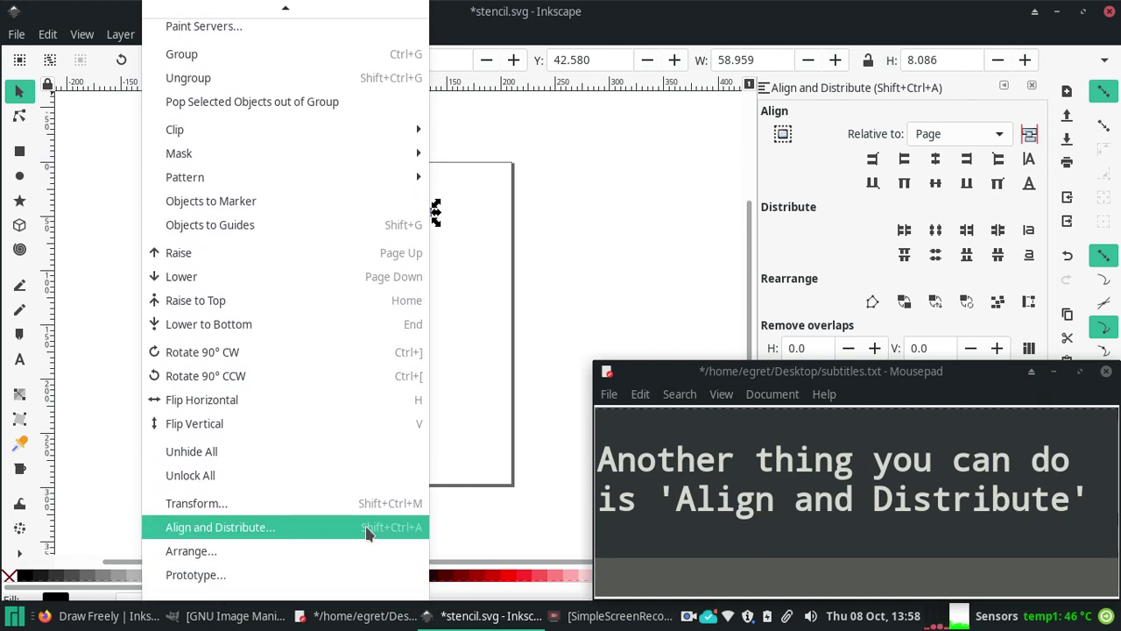
pyautogui.click(413, 535)
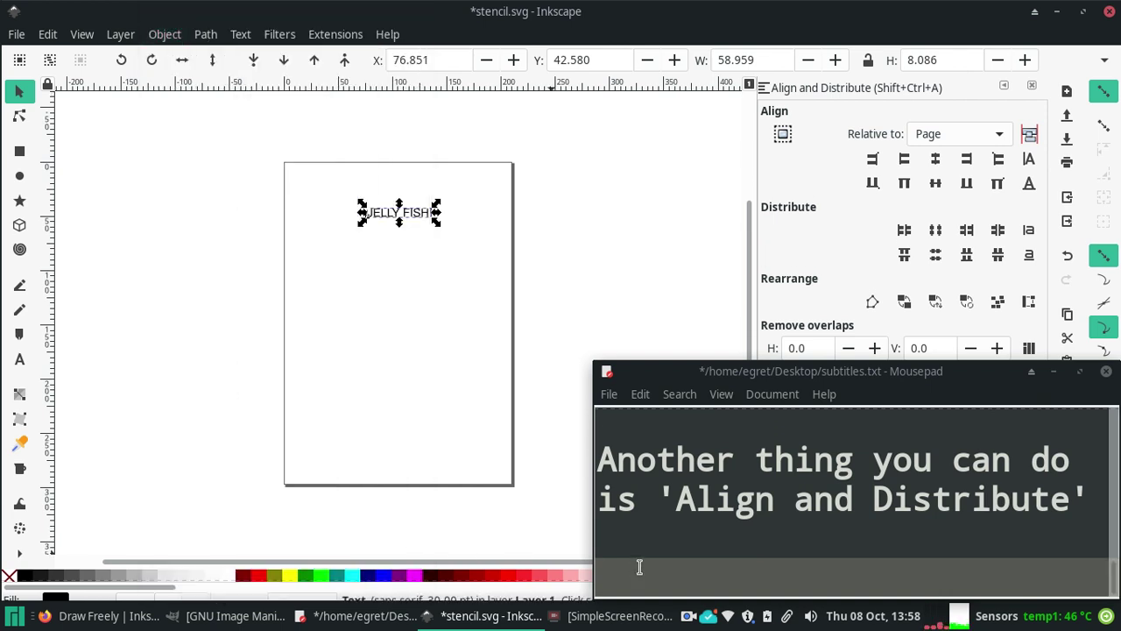
pyautogui.write('O')
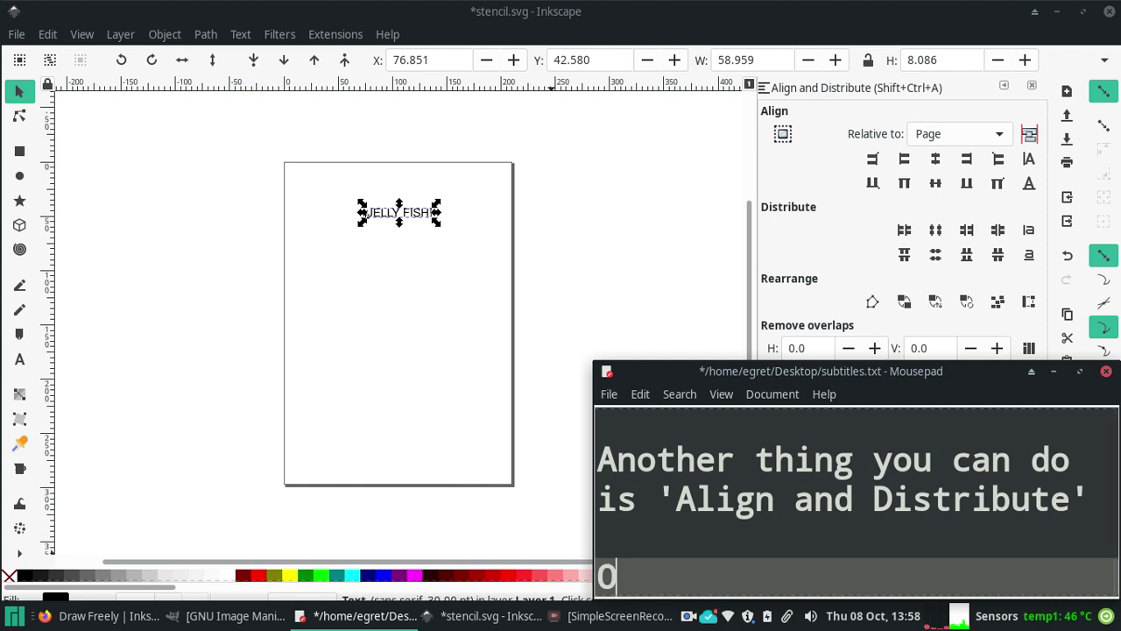
pyautogui.write('bject >')
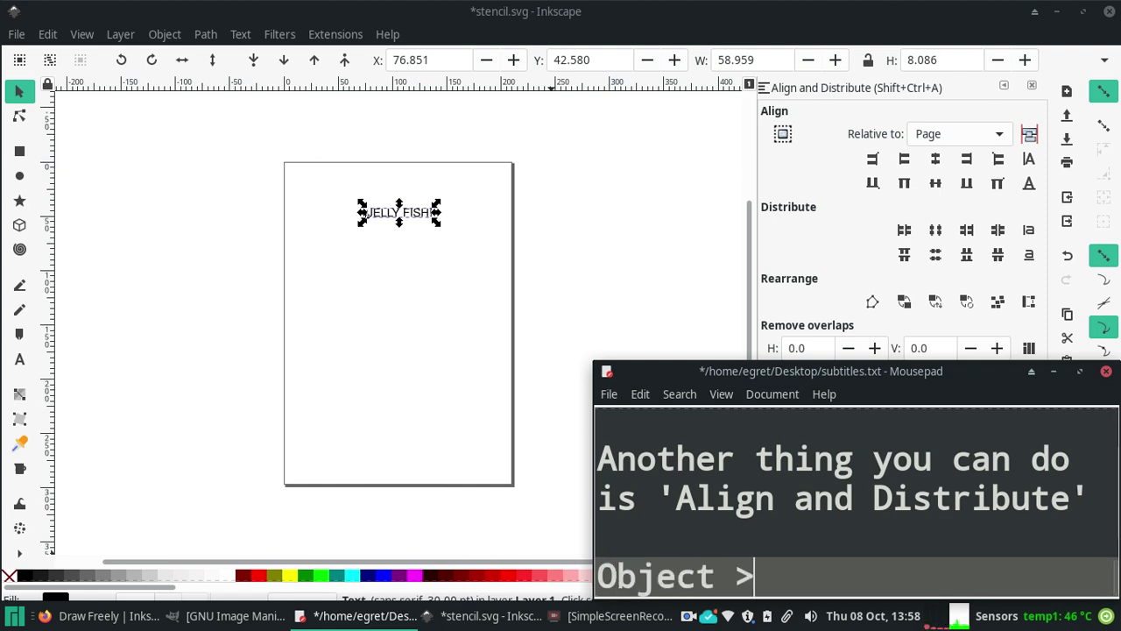
pyautogui.write('A')
pyautogui.press('BackSpace')
pyautogui.write('scroll down and')
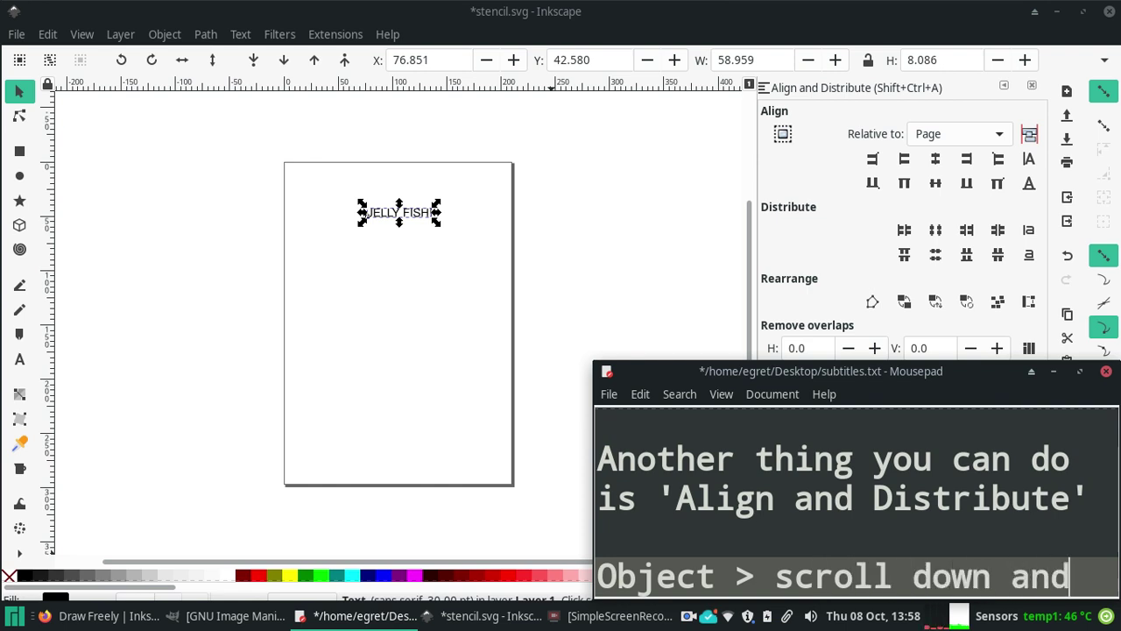
pyautogui.write(" click 'A")
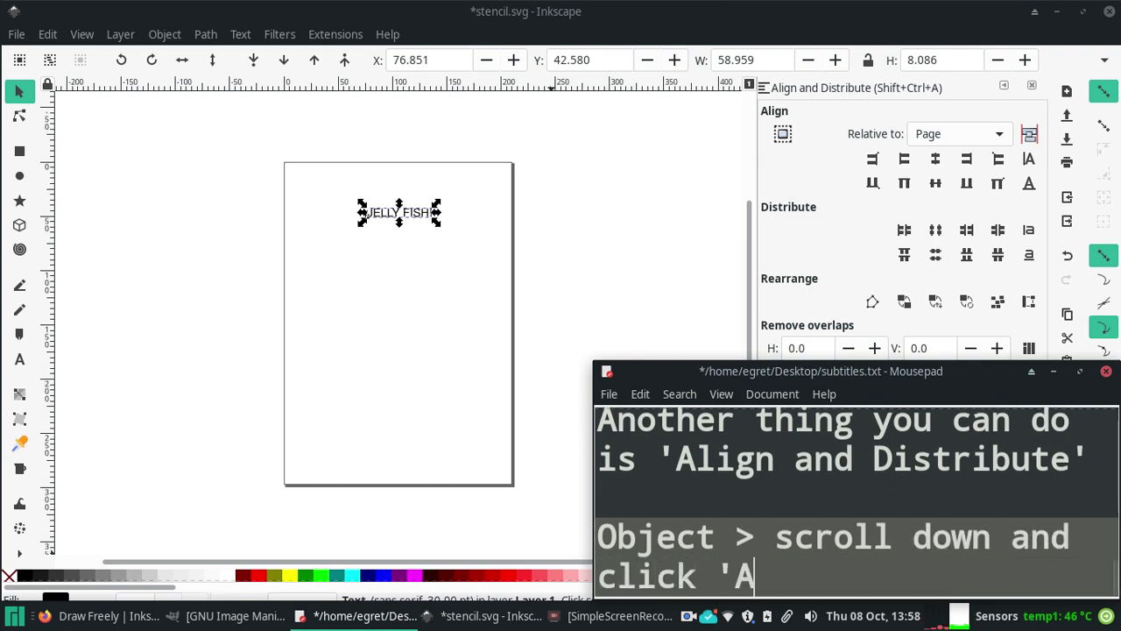
pyautogui.write('lign and D')
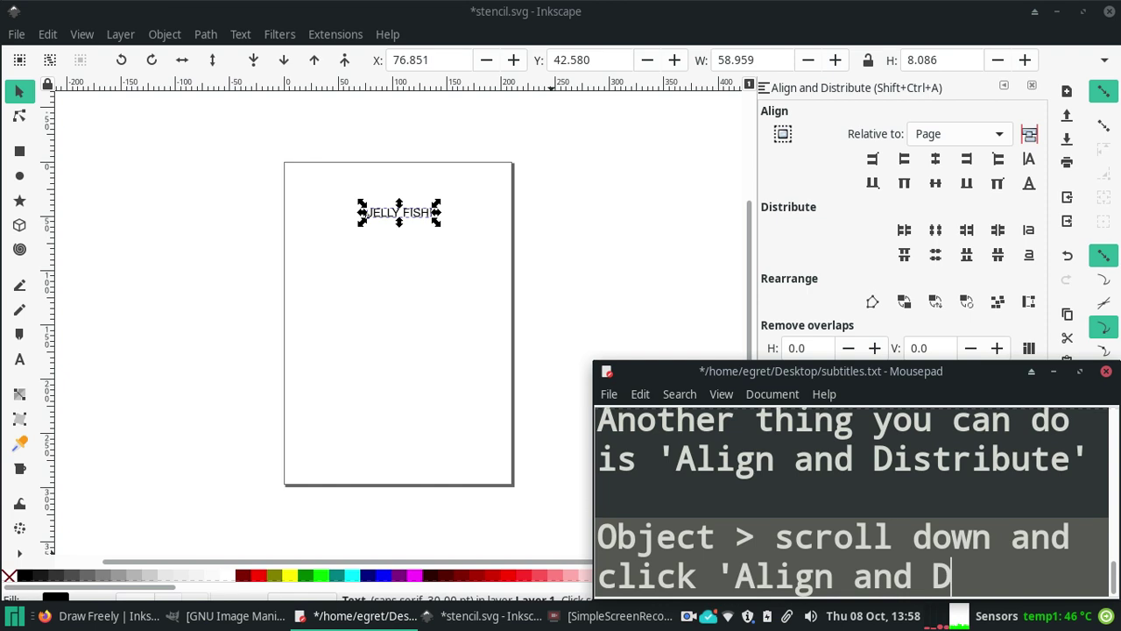
pyautogui.write('istrib')
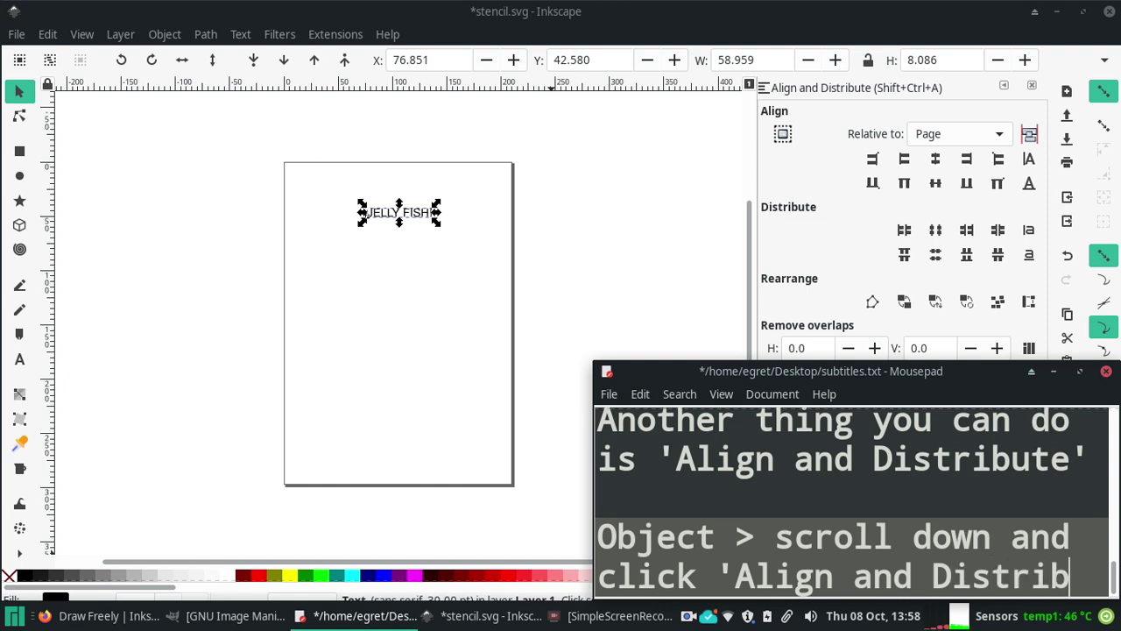
pyautogui.write('ute')
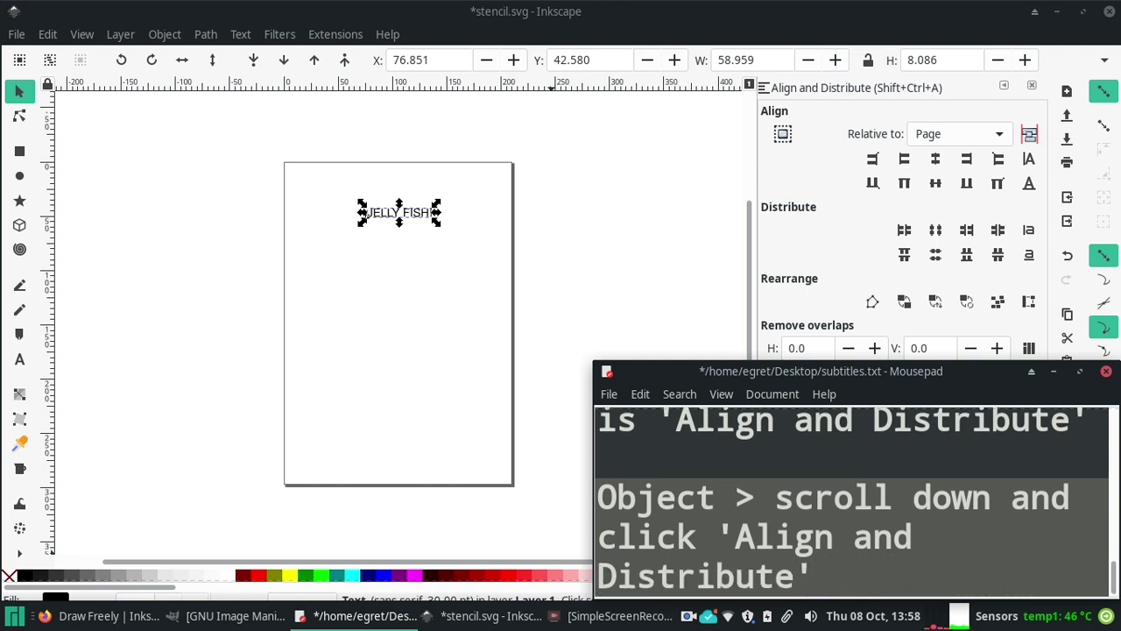
pyautogui.press('Return')
pyautogui.press('Return')
pyautogui.write('or ')
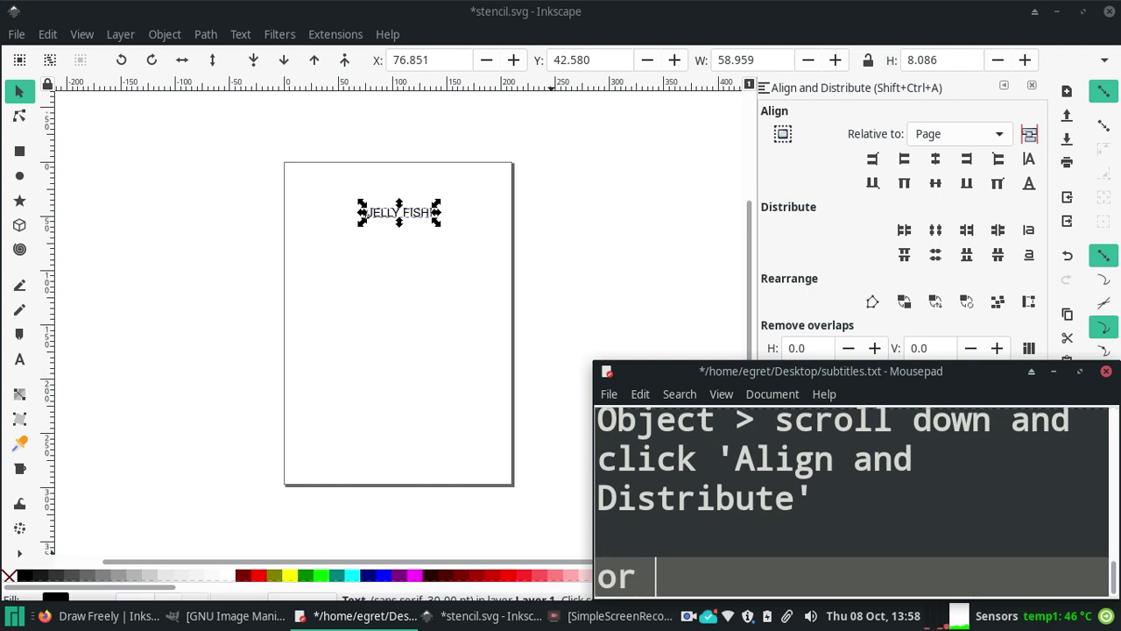
pyautogui.write('CRTL+SHIFT+A')
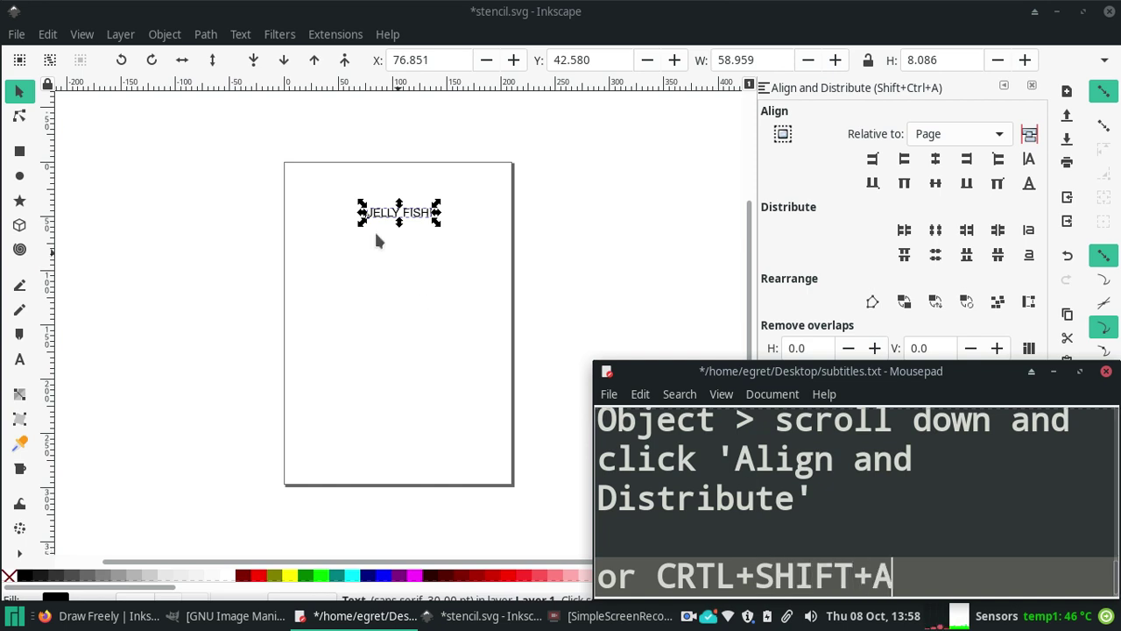
pyautogui.click(165, 34)
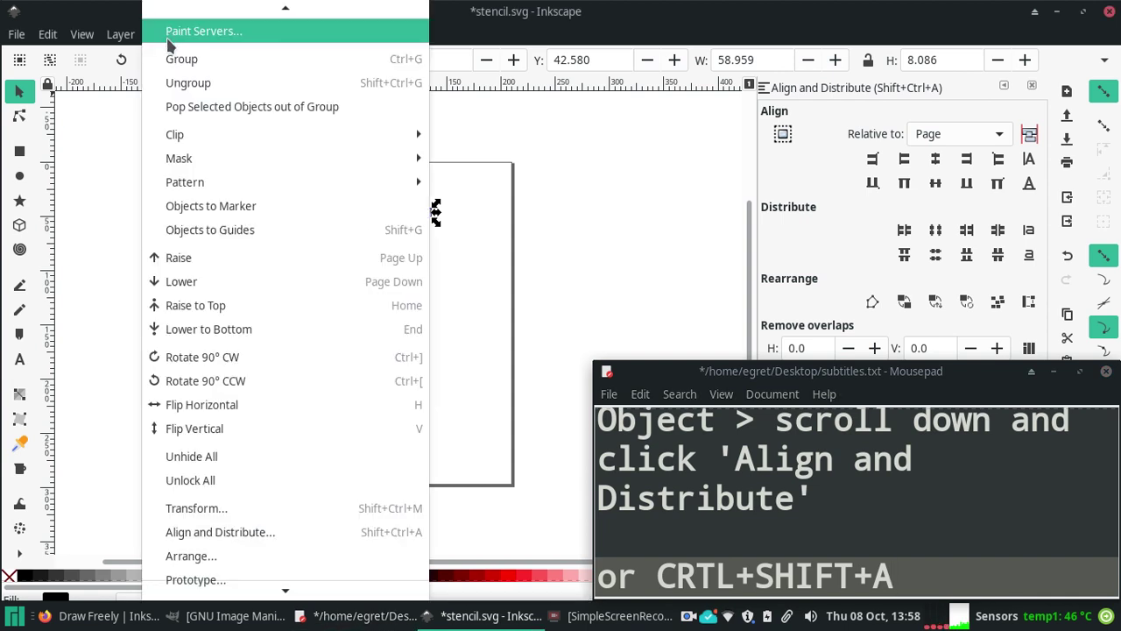
pyautogui.click(259, 536)
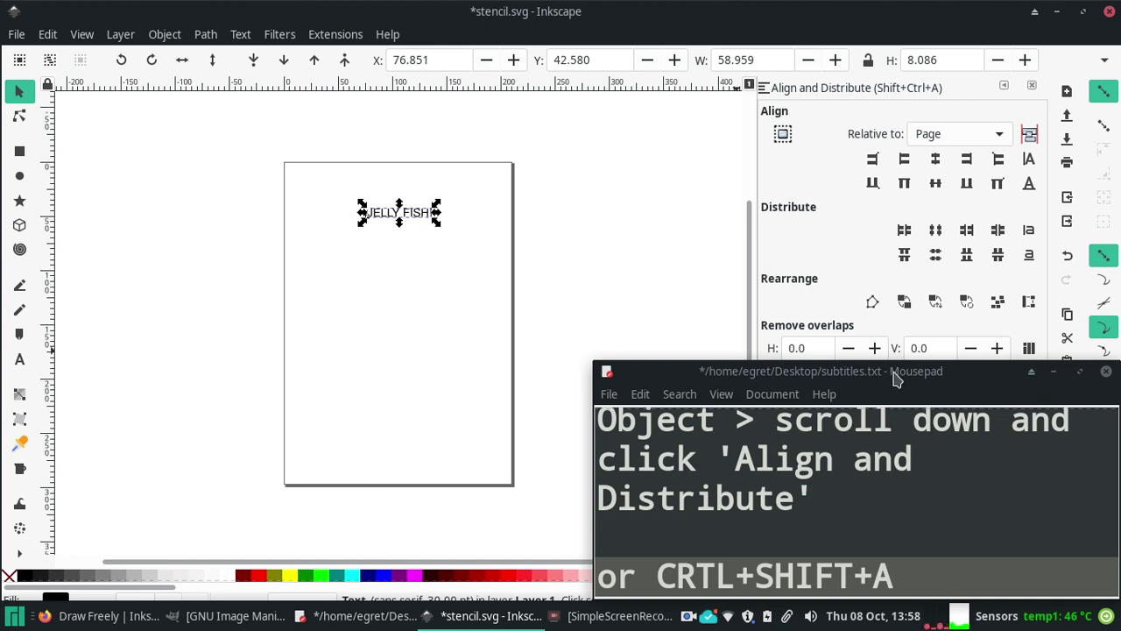
# Step: Reposition Mousepad and add 'On my screen it's already open so...' and 'make sure you have the text object selected then'
pyautogui.moveTo(895, 376); pyautogui.dragTo(324, 318)
pyautogui.moveTo(337, 305); pyautogui.dragTo(353, 332)
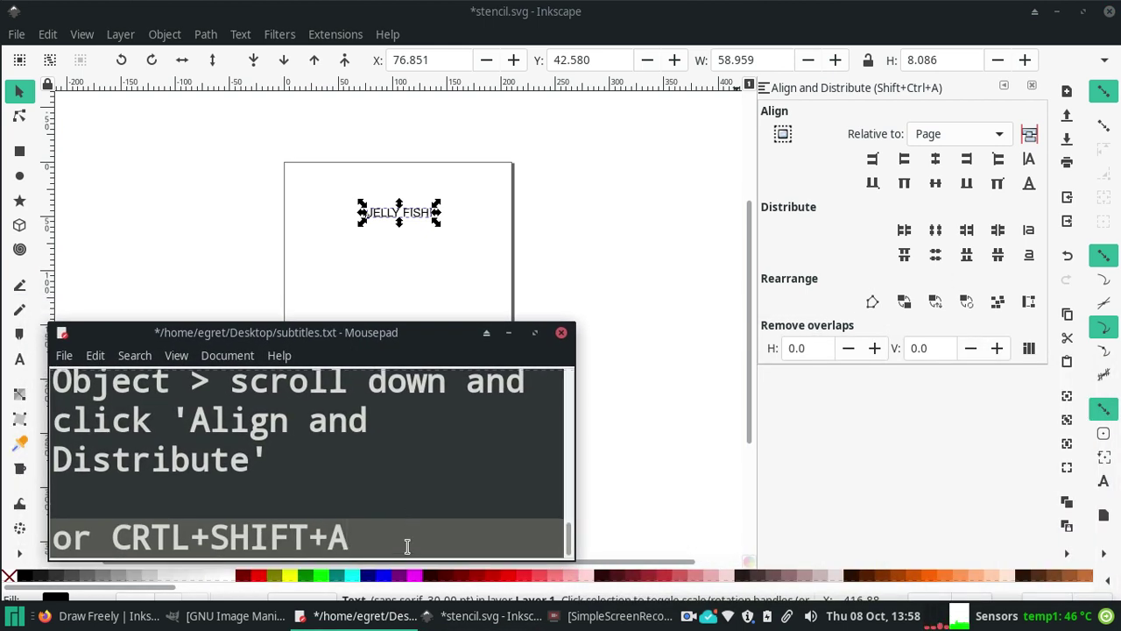
pyautogui.press('Return')
pyautogui.press('Return')
pyautogui.write("On my screen it's")
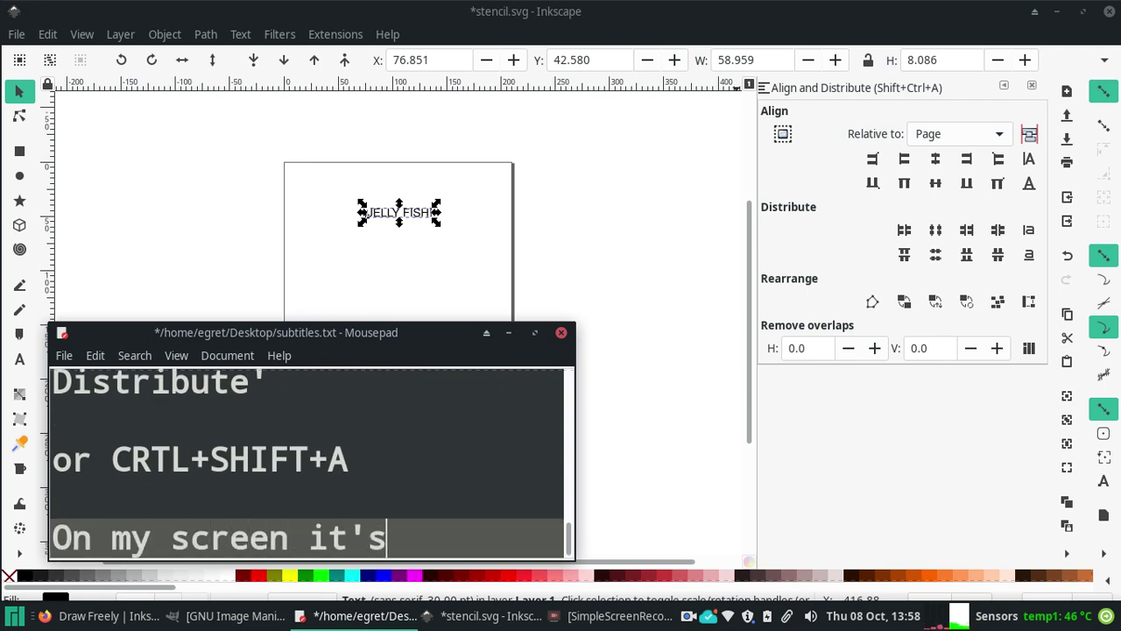
pyautogui.write(' already open ')
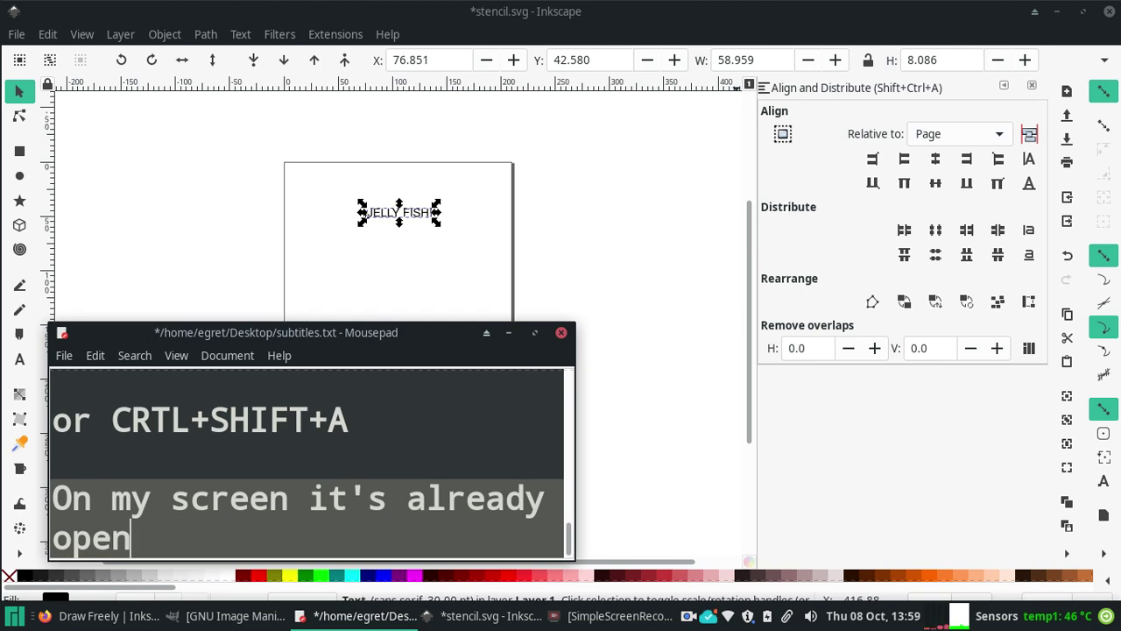
pyautogui.write('so...')
pyautogui.press('Return')
pyautogui.press('Return')
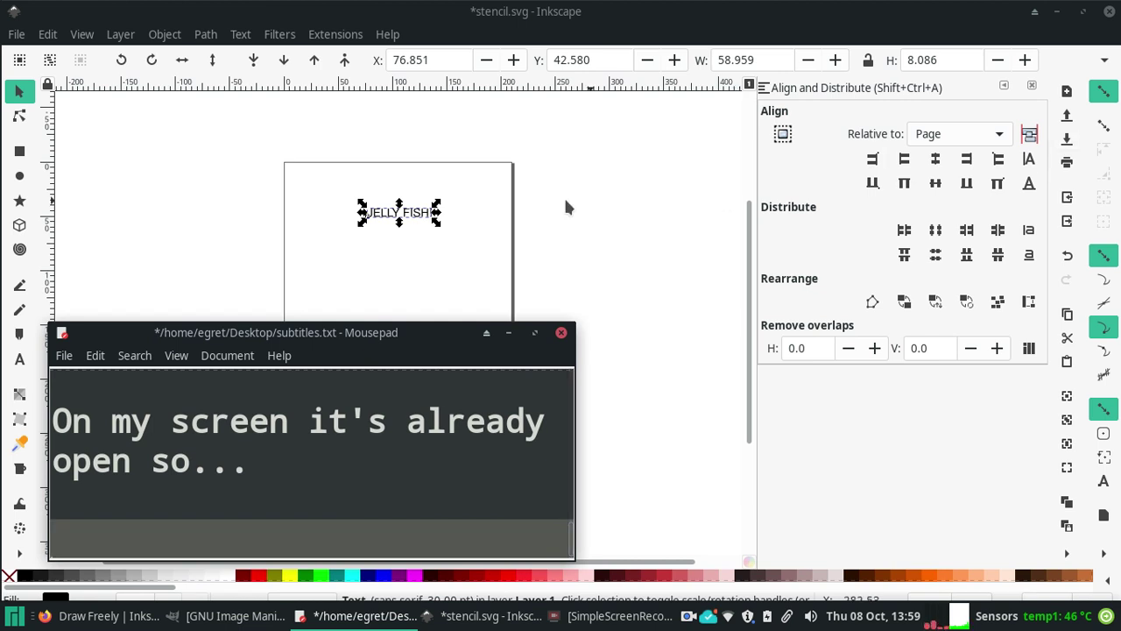
pyautogui.click(418, 214)
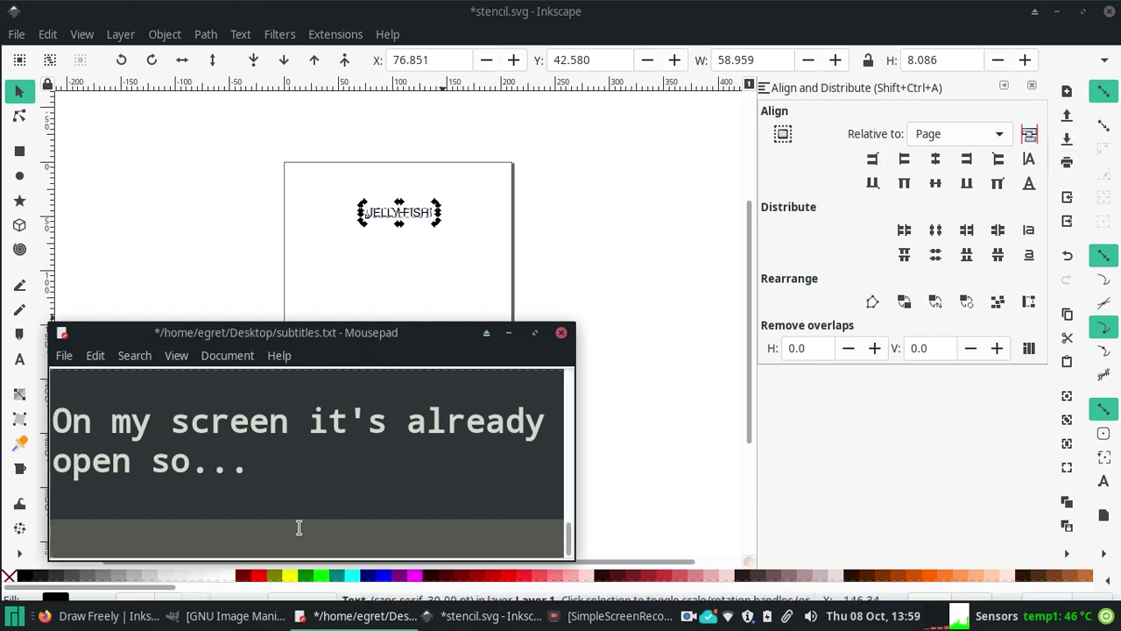
pyautogui.write('make sure ')
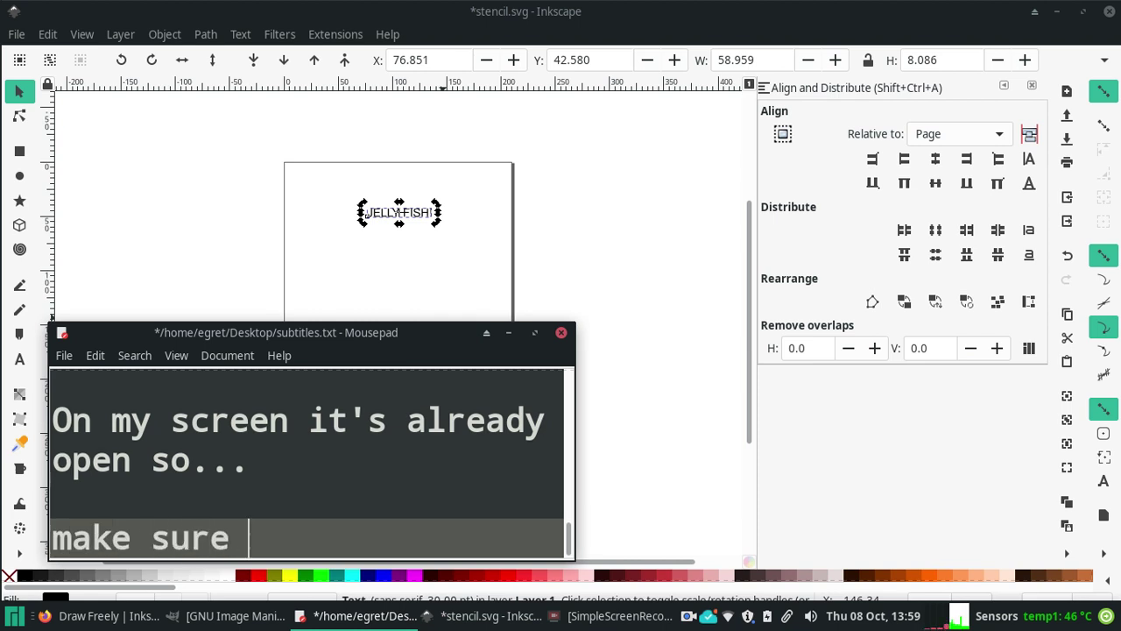
pyautogui.write('you have the text object sel')
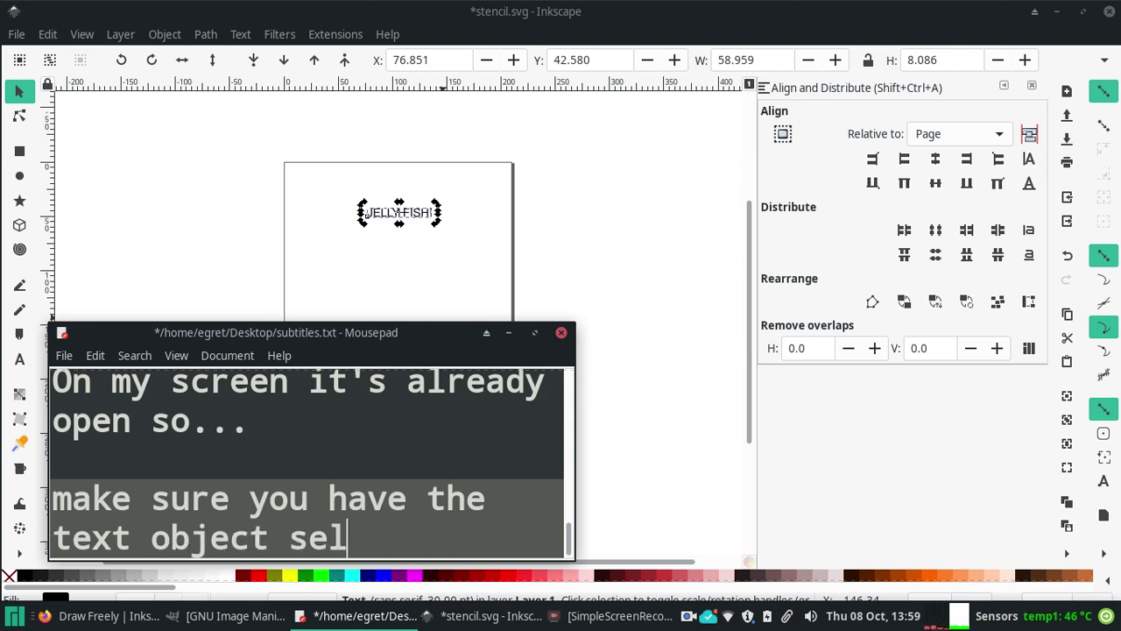
pyautogui.write('ected then')
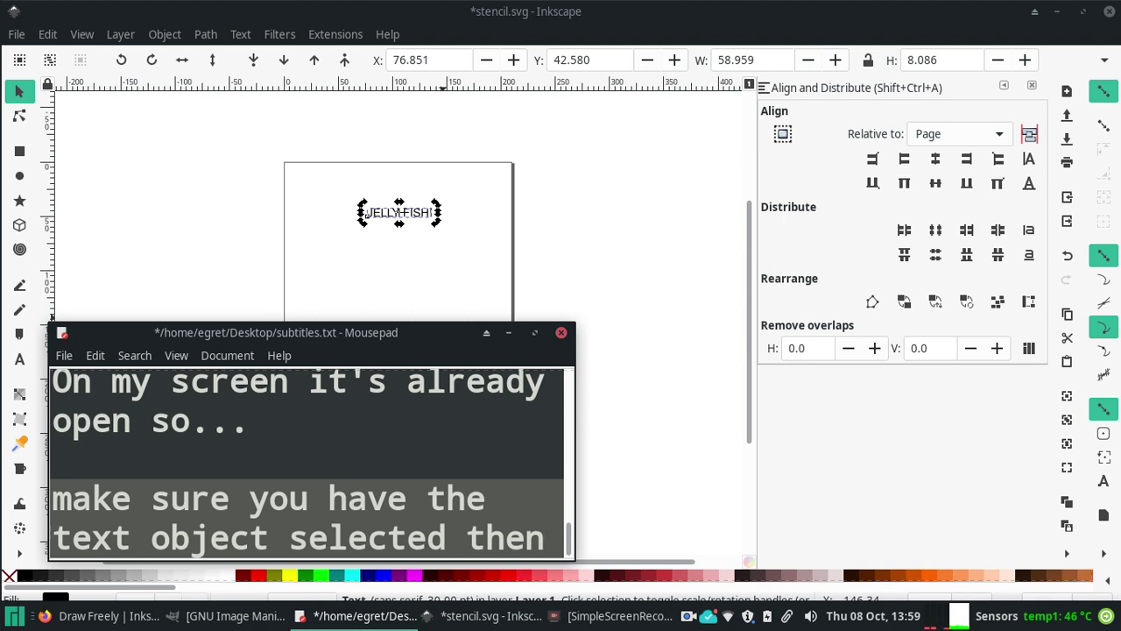
# Step: Move the subtitle window aside and try centre and bottom alignments of the text relative to the page
pyautogui.moveTo(413, 331)
pyautogui.mouseDown()
pyautogui.moveTo(587, 103)
pyautogui.moveTo(759, 233)
pyautogui.moveTo(844, 353)
pyautogui.moveTo(954, 350)
pyautogui.moveTo(926, 315)
pyautogui.mouseUp()
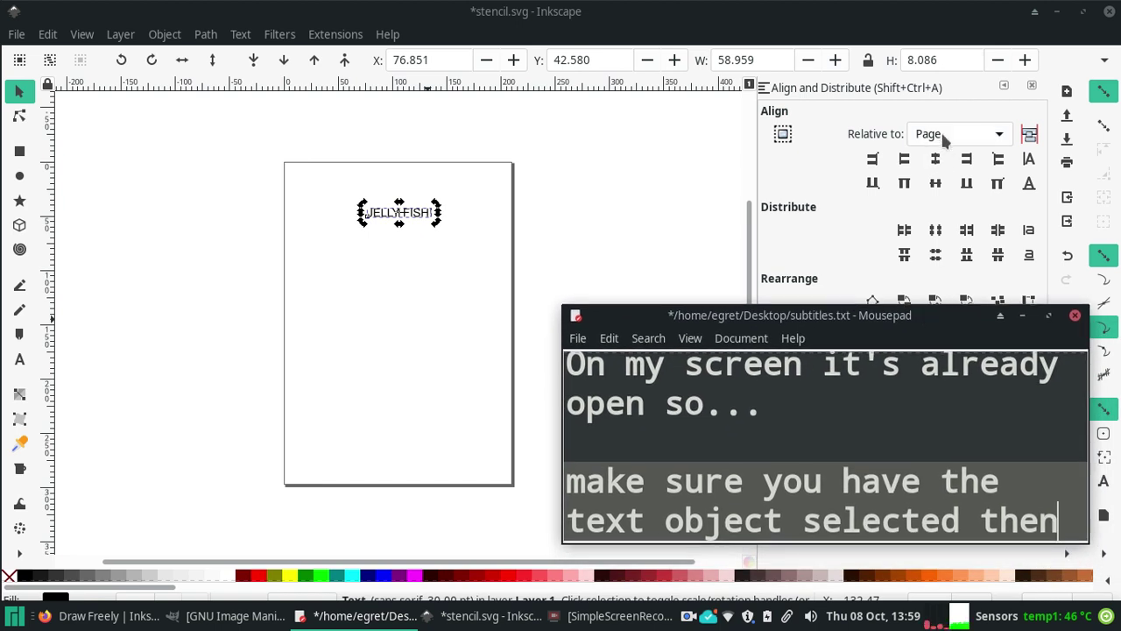
pyautogui.click(934, 161)
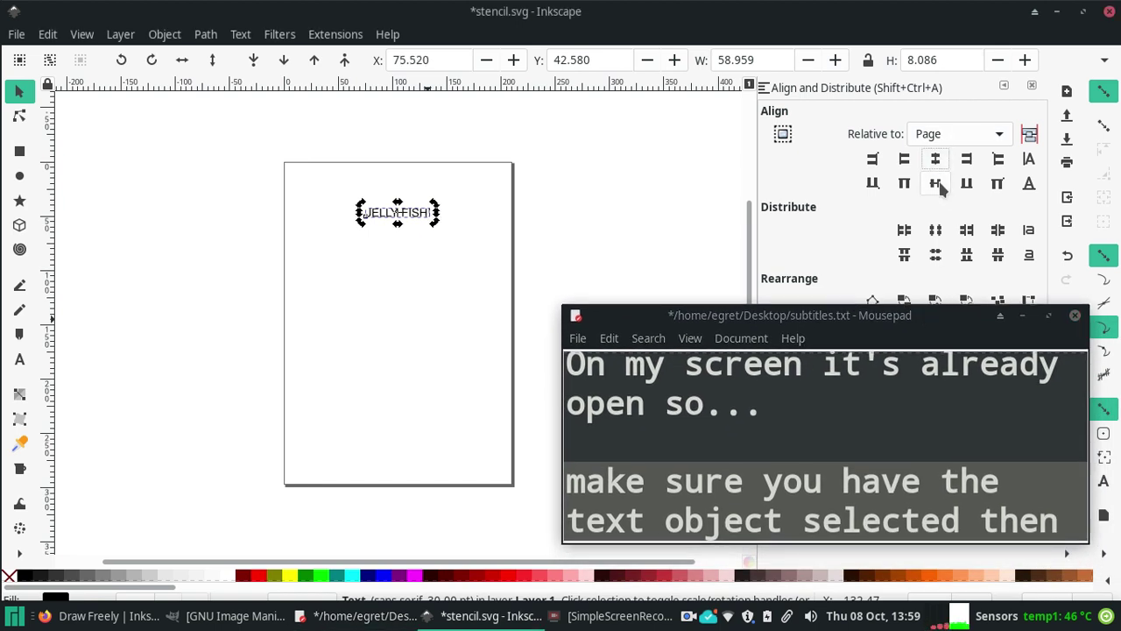
pyautogui.click(937, 185)
pyautogui.click(938, 160)
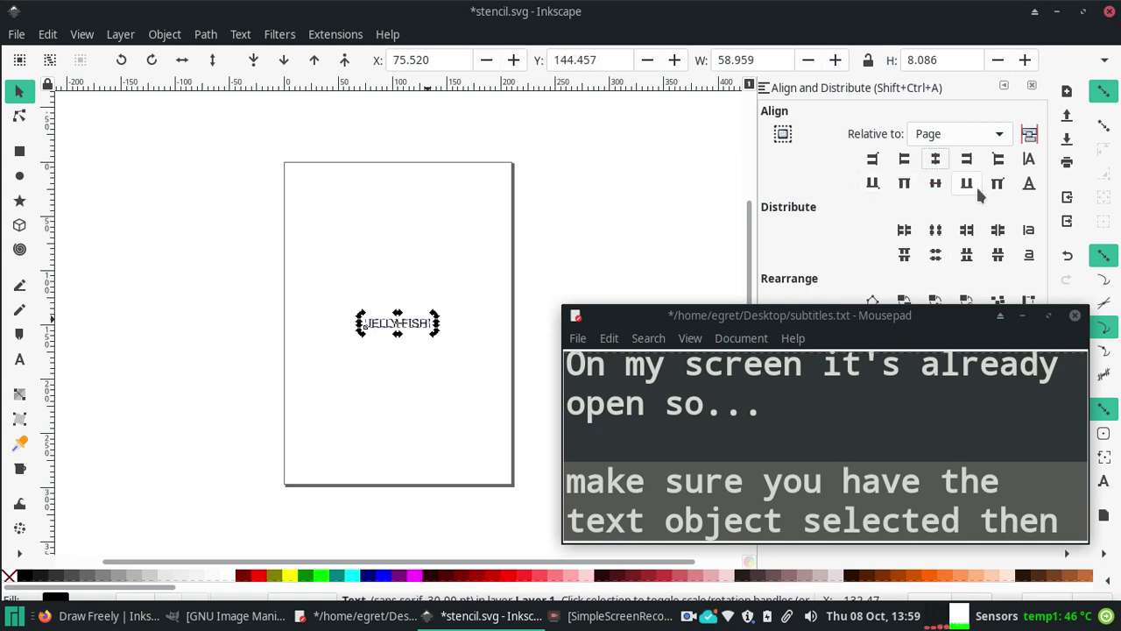
pyautogui.click(972, 185)
# Step: Try top and left alignments, then centre JELLY FISH! horizontally and vertically on the page
pyautogui.click(935, 185)
pyautogui.click(904, 185)
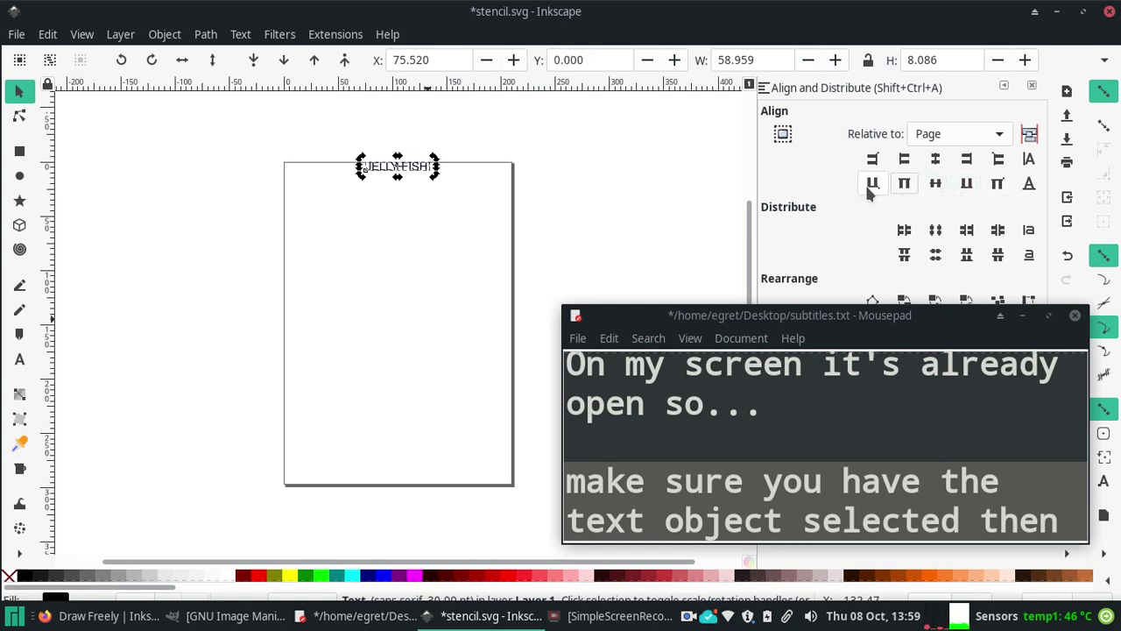
pyautogui.click(872, 186)
pyautogui.click(872, 159)
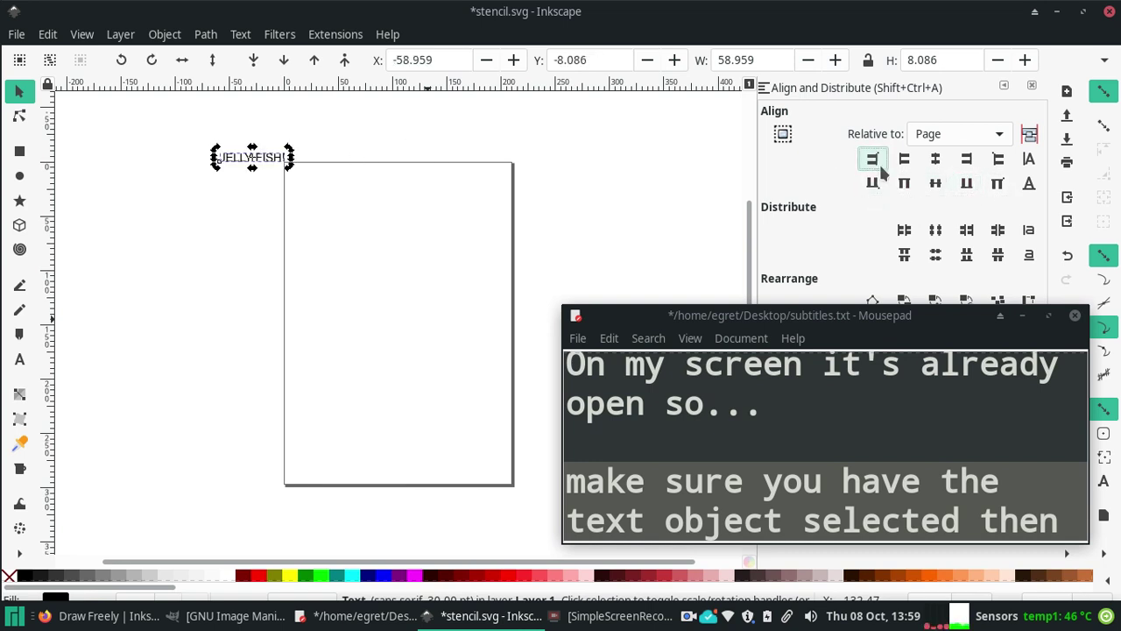
pyautogui.click(904, 159)
pyautogui.click(936, 158)
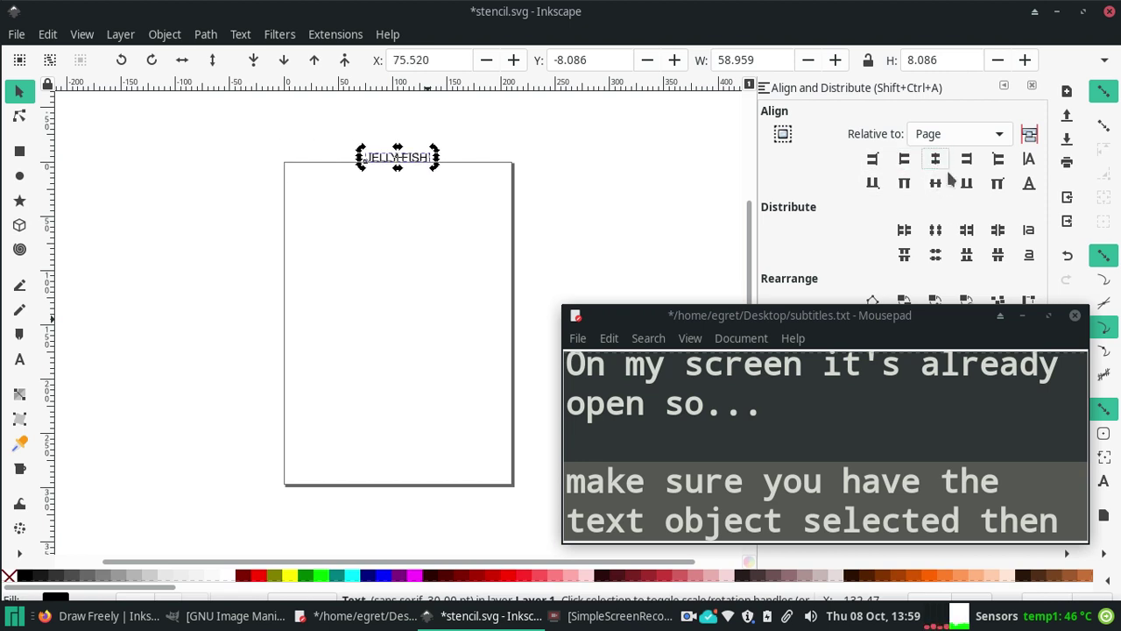
pyautogui.click(935, 183)
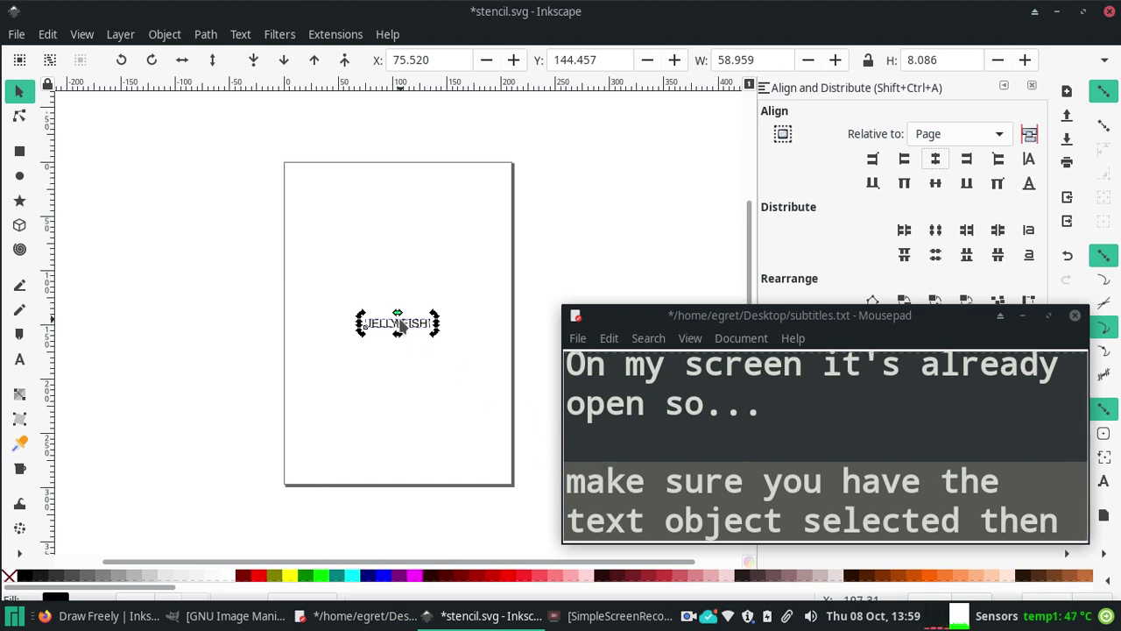
pyautogui.click(1072, 524)
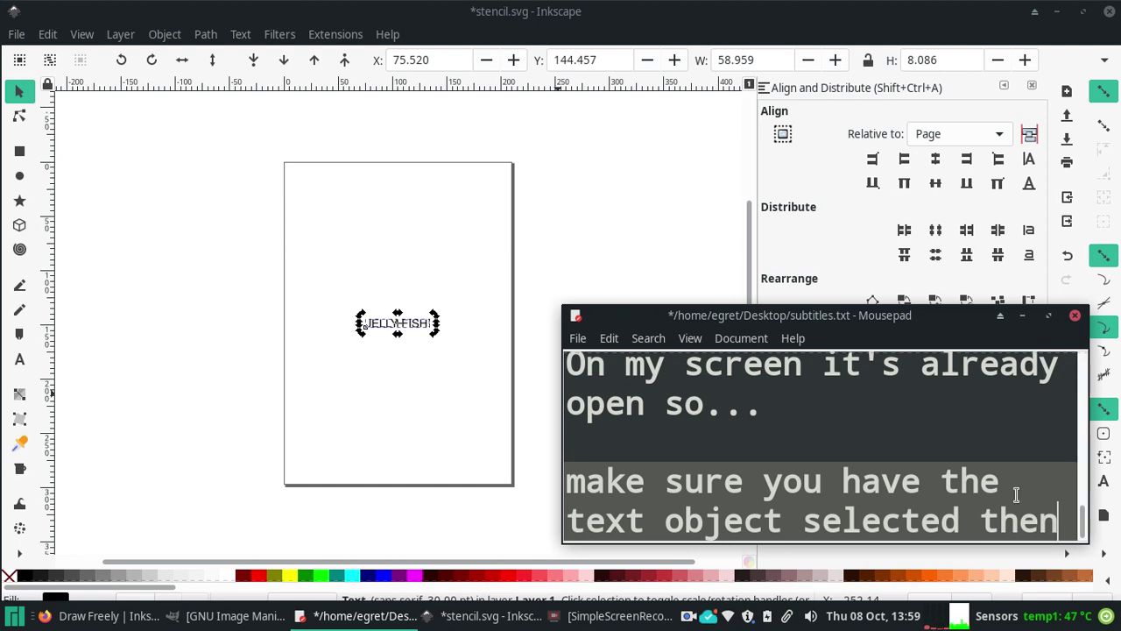
# Step: Add the subtitle lines 'see which buttons align it to the center.' and 'Let's change the text size.'
pyautogui.press('Return')
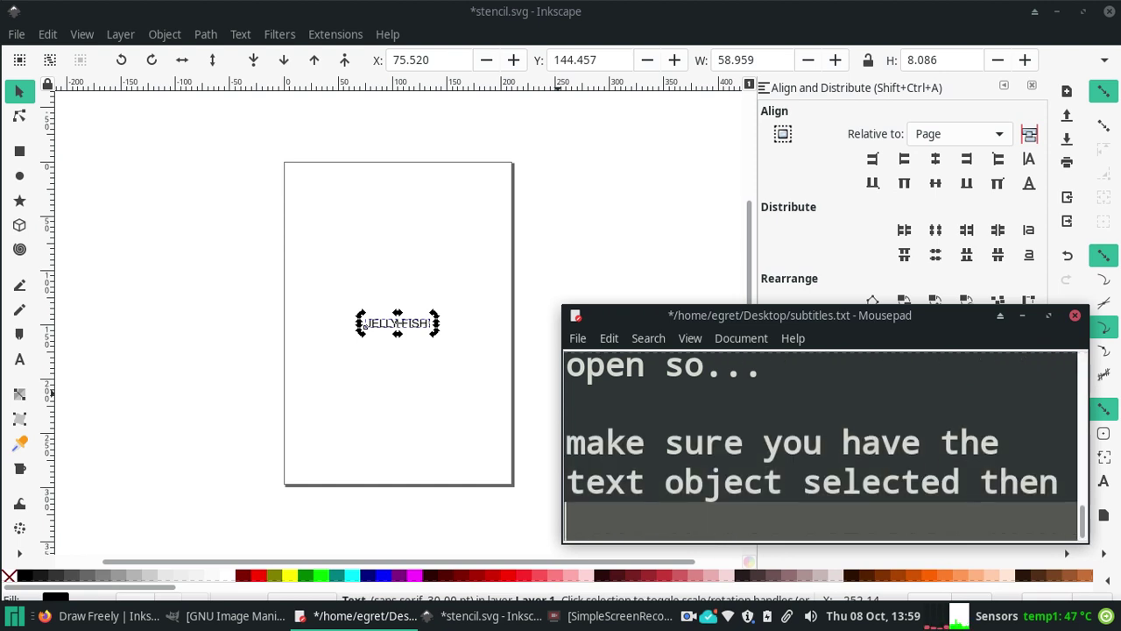
pyautogui.write('see w')
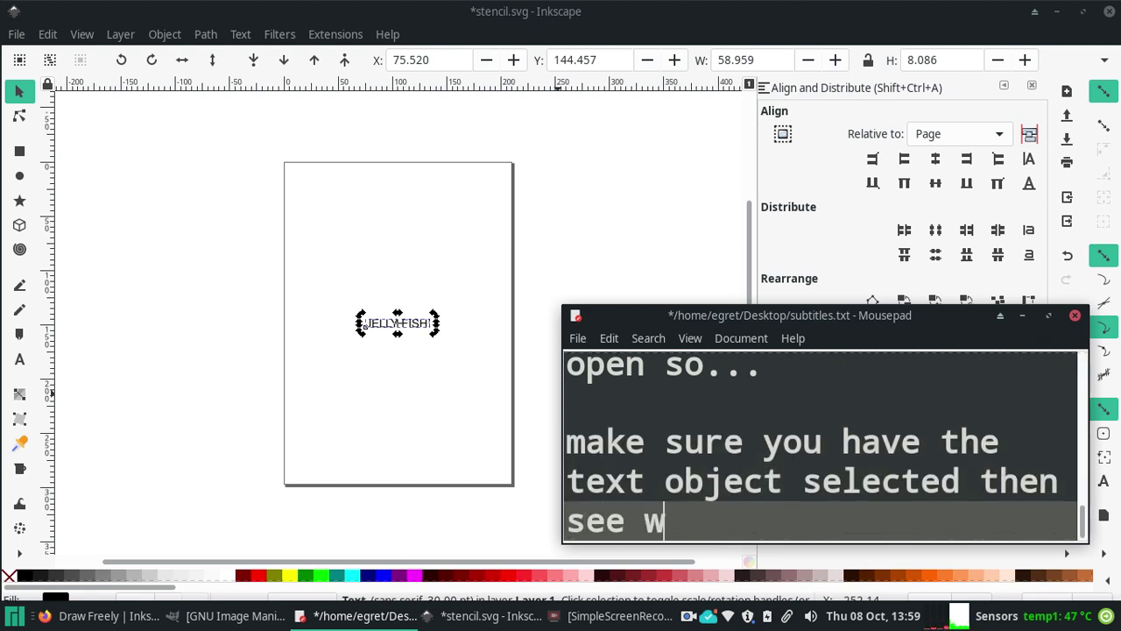
pyautogui.write('hich ')
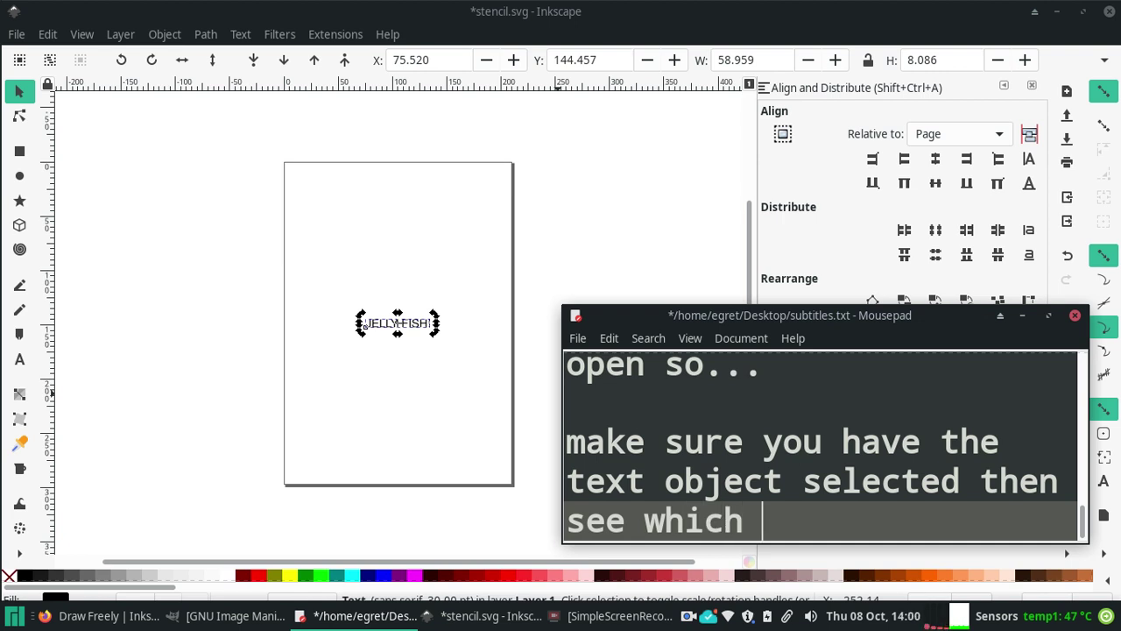
pyautogui.write('buttons ')
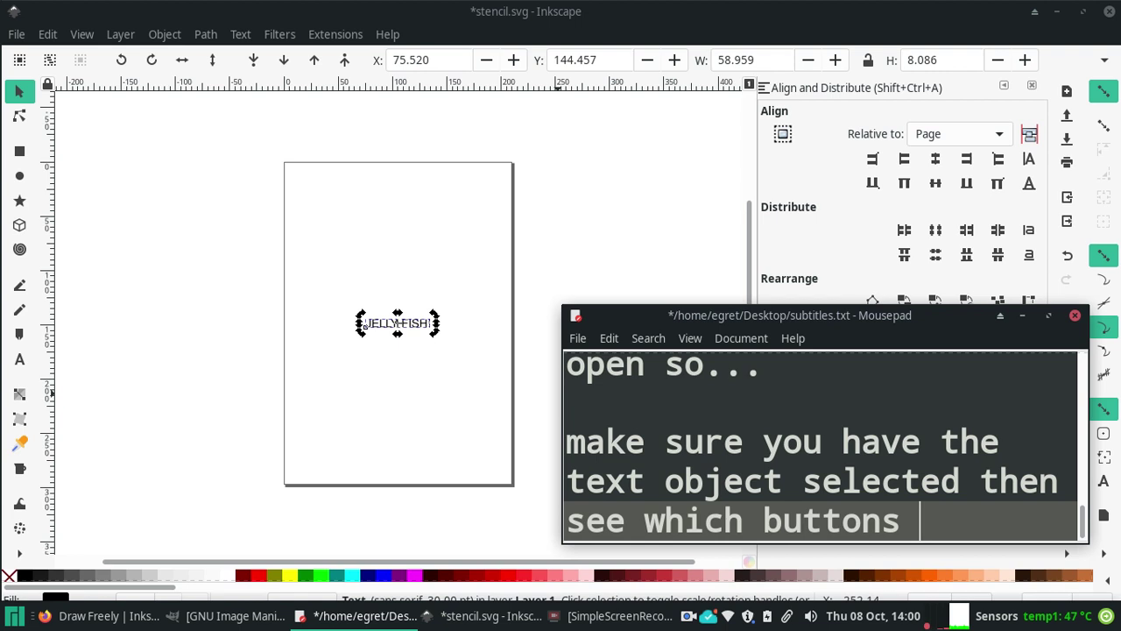
pyautogui.write('align it to the ')
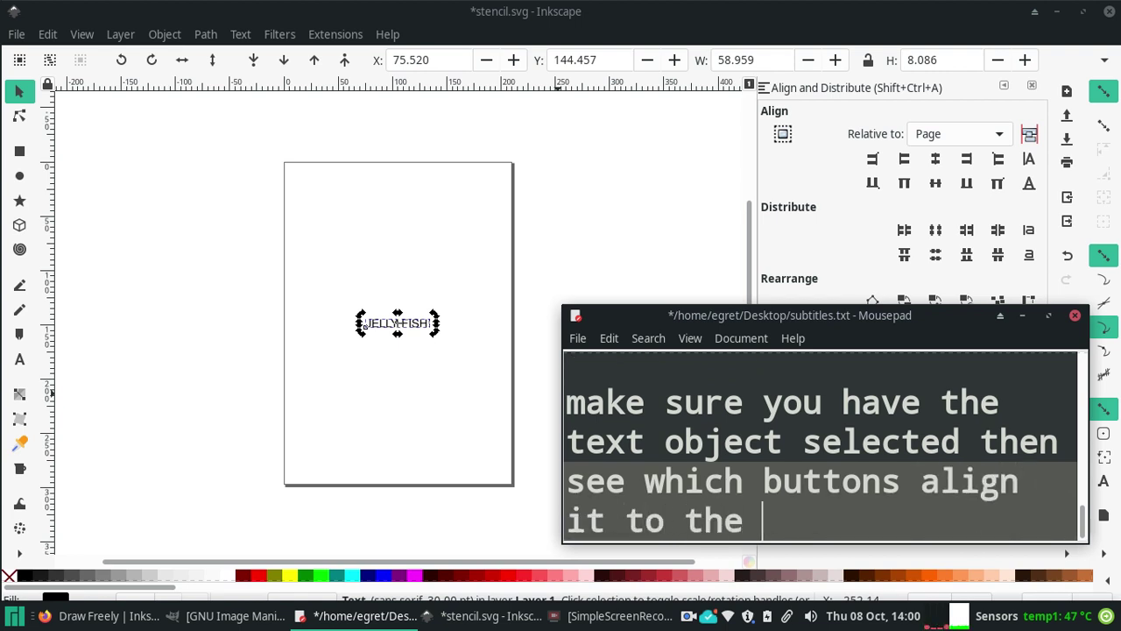
pyautogui.write('center.')
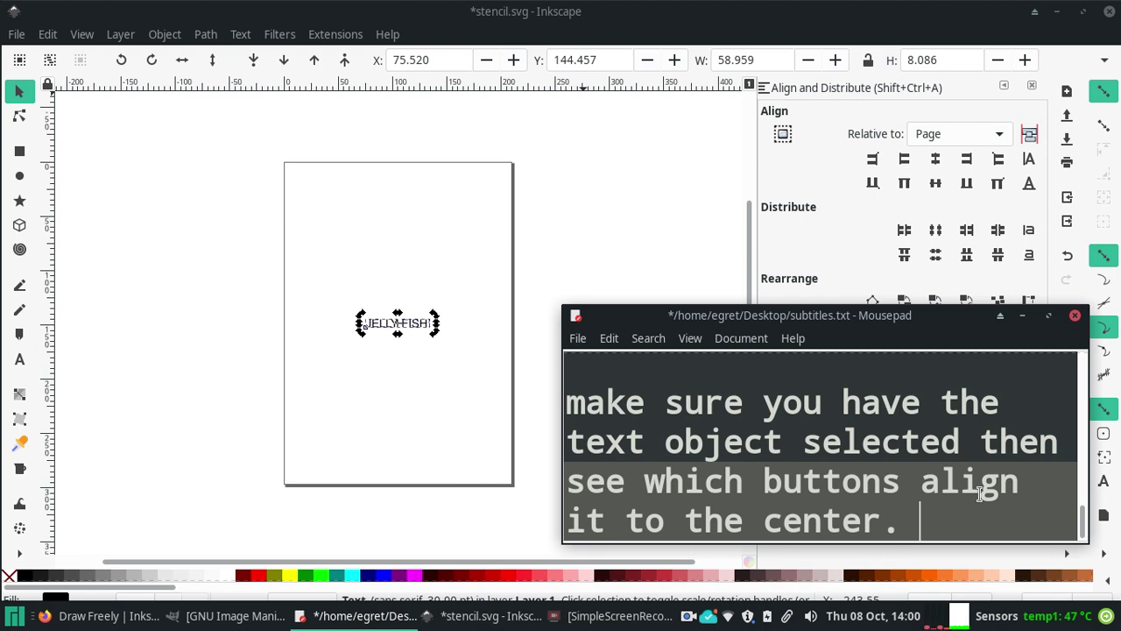
pyautogui.press('Return')
pyautogui.press('Return')
pyautogui.write("Let's change")
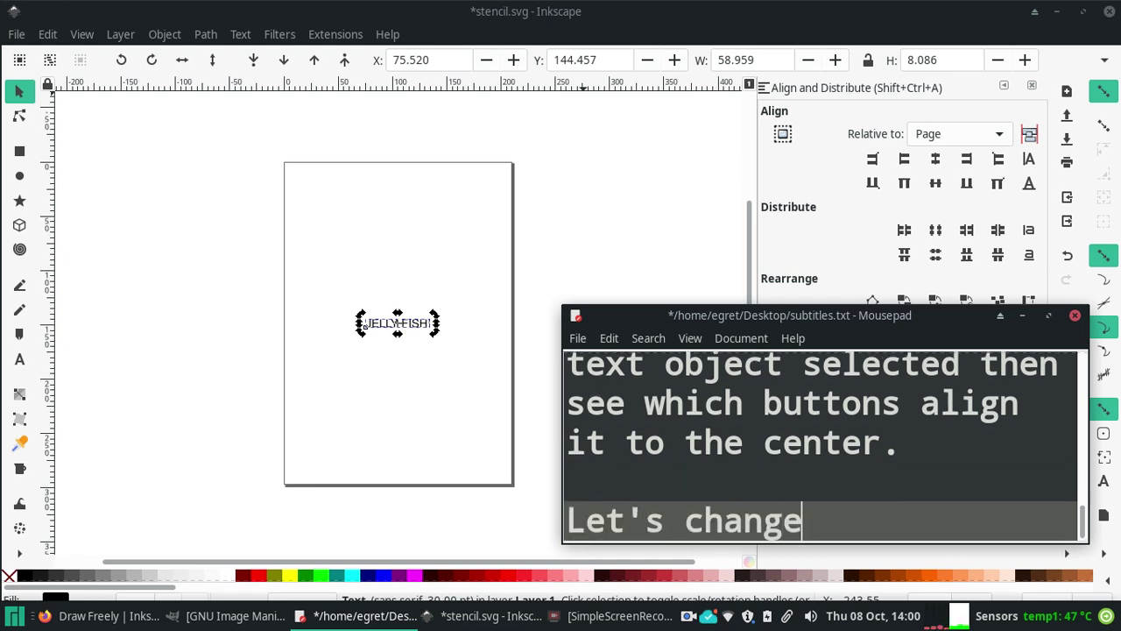
pyautogui.write(' the text size.')
# Step: Select all JELLY FISH! characters with the Text tool and Ctrl+A, and caption 'Hold down CTRL+A on the keyboard o'
pyautogui.click(19, 359)
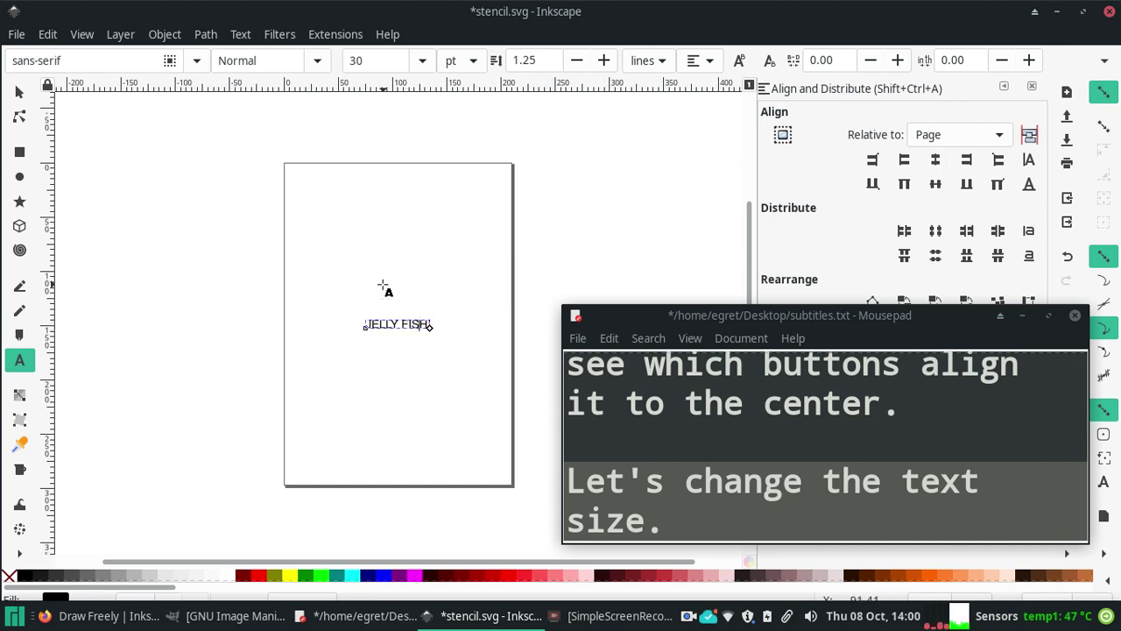
pyautogui.hotkey('ctrl', 'a')
pyautogui.click(680, 520)
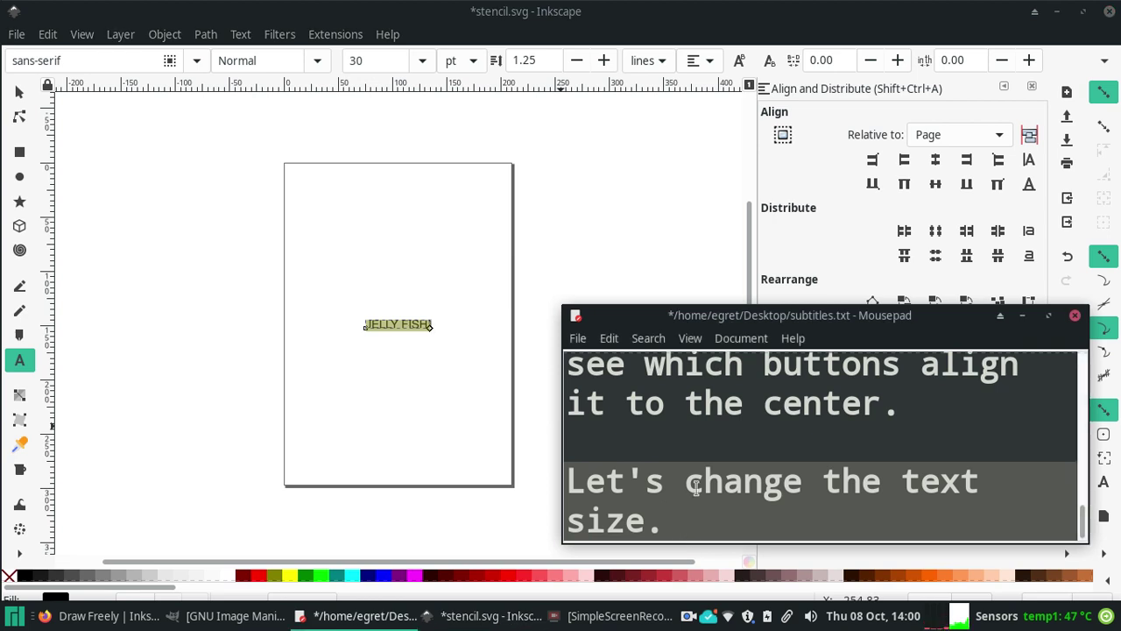
pyautogui.write(' CTRL')
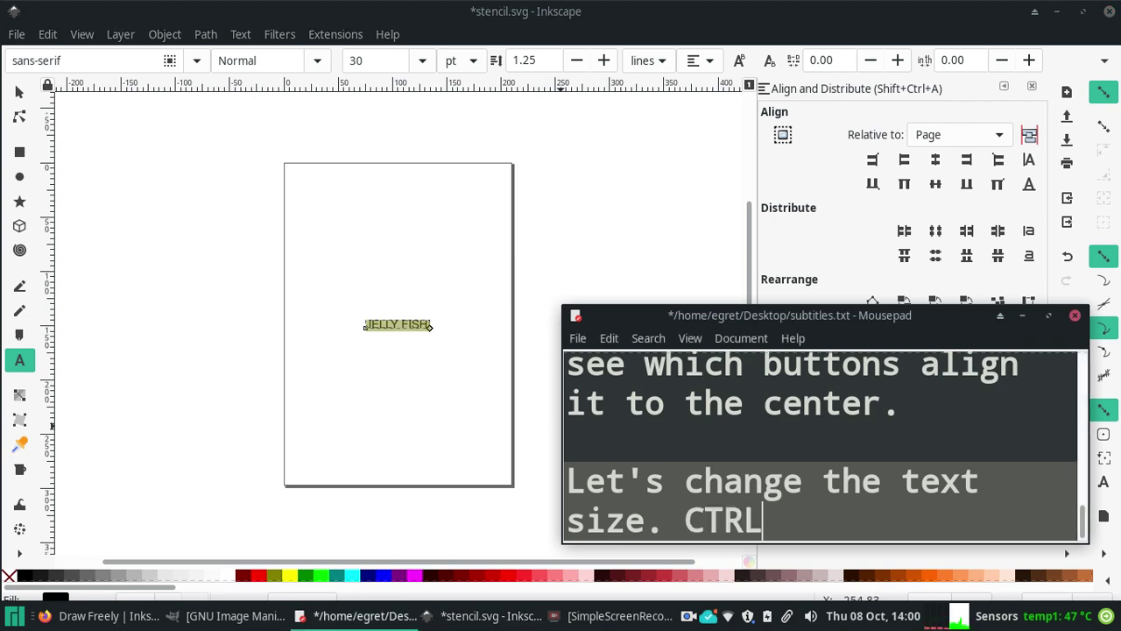
pyautogui.press('BackSpace')
pyautogui.press('BackSpace')
pyautogui.press('BackSpace')
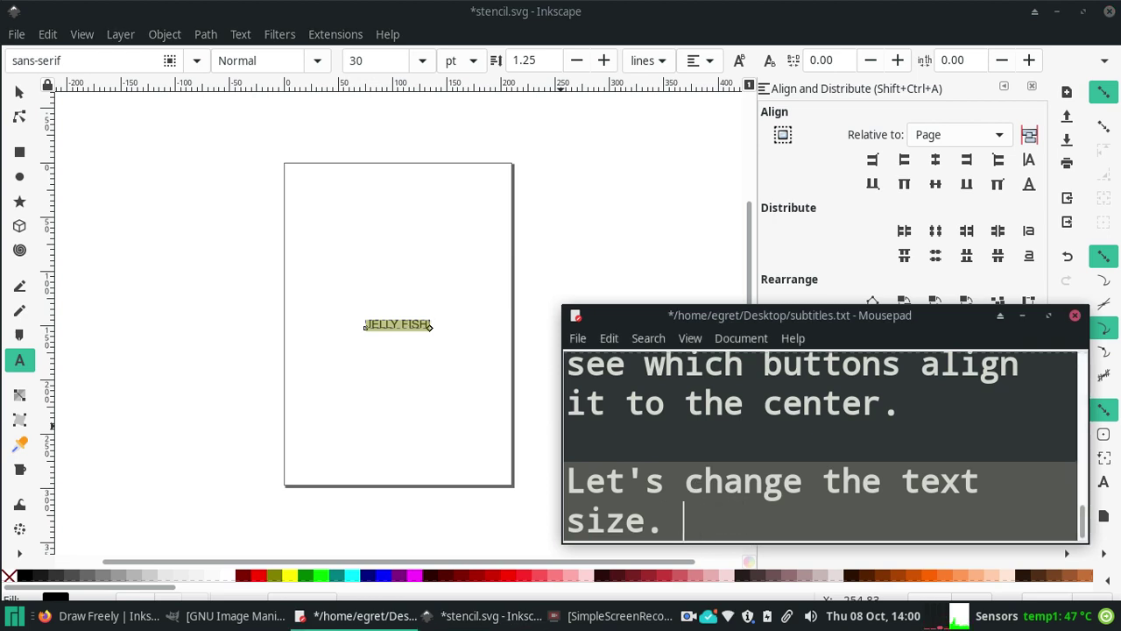
pyautogui.write('Hold down CTRL+A on the keyboard or...')
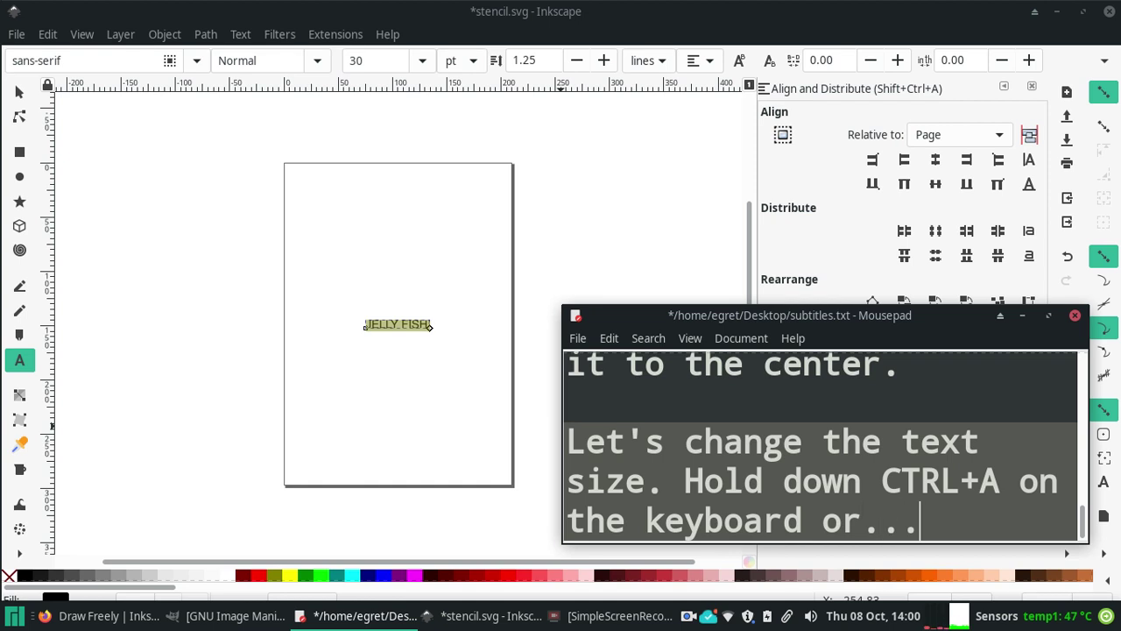
pyautogui.press('Return')
pyautogui.press('Return')
# Step: Re-enter the JELLY FISH! text, select all its characters with Ctrl+A, and open the Edit menu
pyautogui.click(172, 272)
pyautogui.click(372, 324)
pyautogui.hotkey('ctrl', 'a')
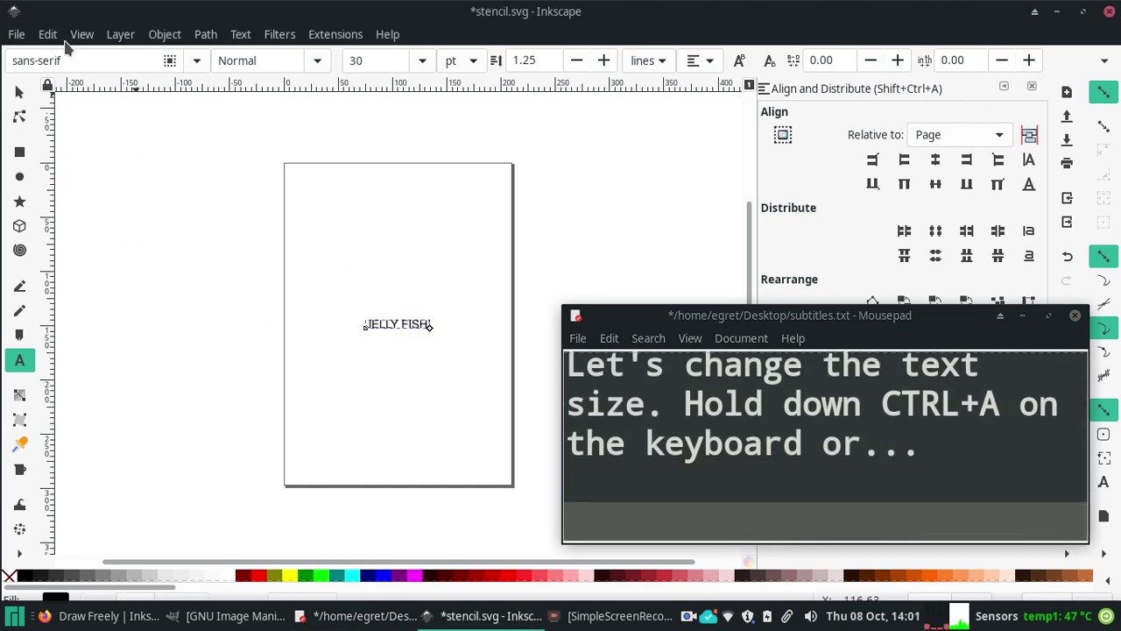
pyautogui.click(48, 35)
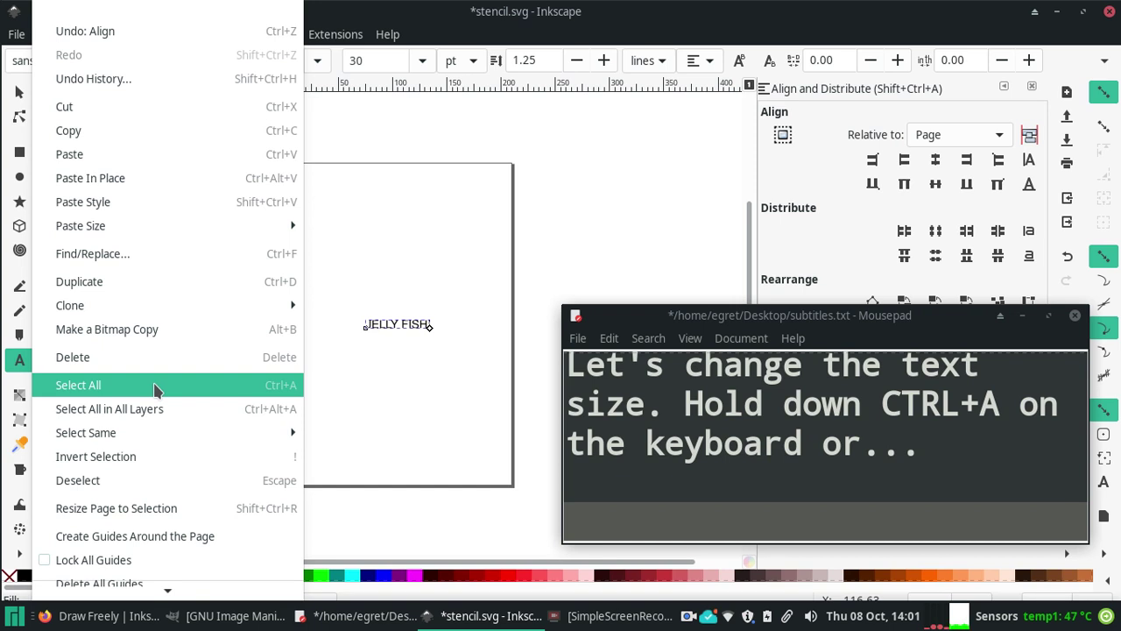
# Step: Use the Edit menu to select all characters of the JELLY FISH! text
pyautogui.click(119, 392)
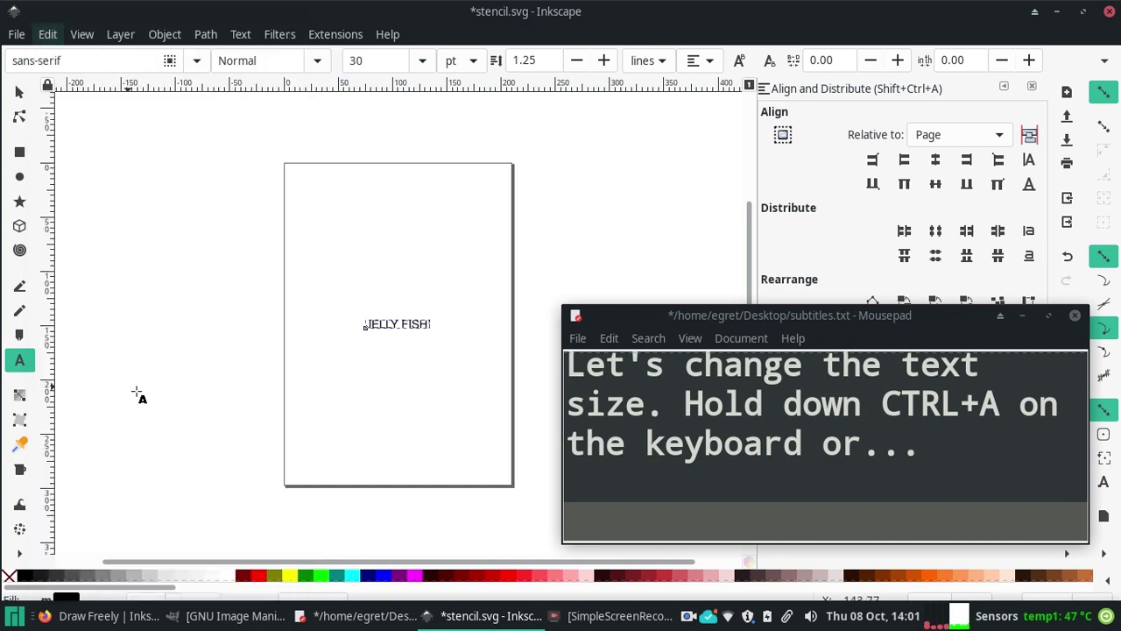
pyautogui.click(401, 330)
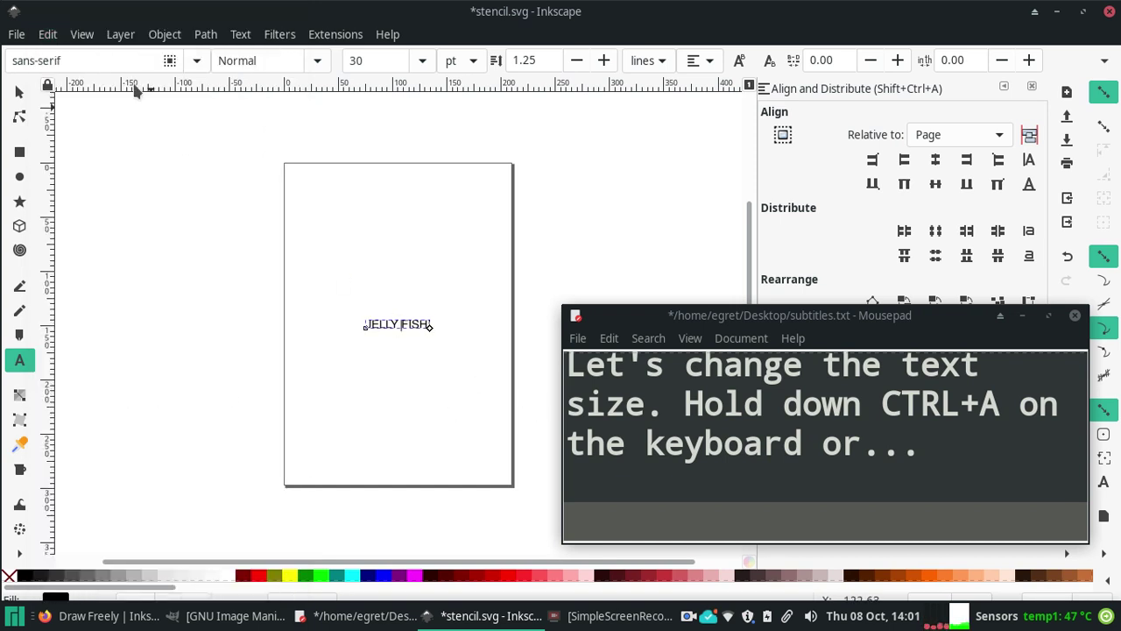
pyautogui.click(47, 35)
pyautogui.click(119, 409)
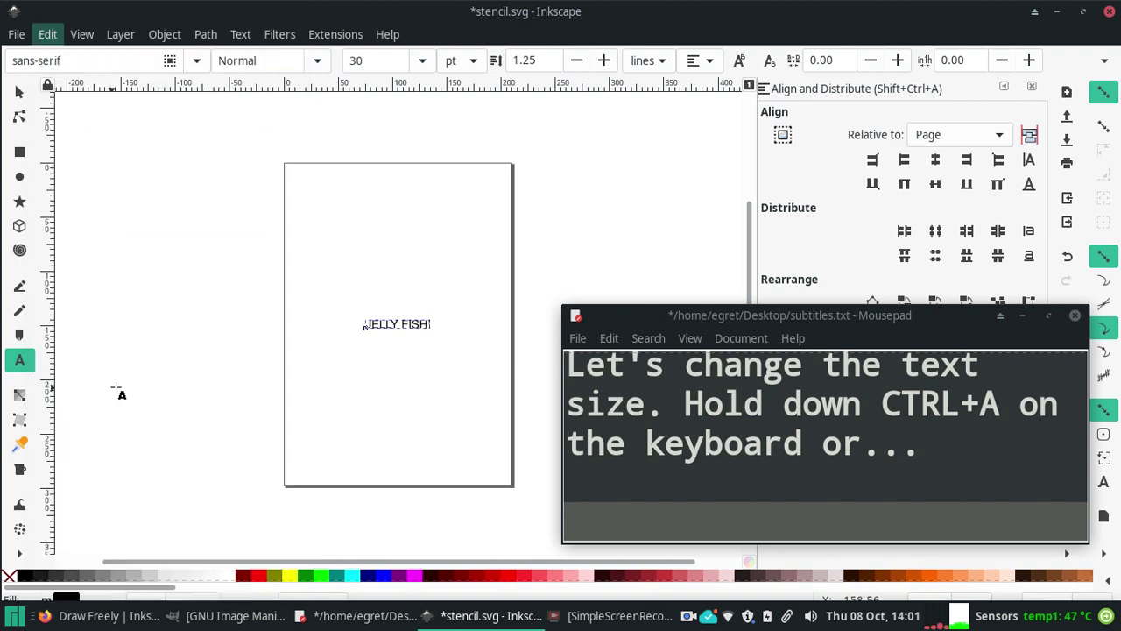
# Step: Add the parenthetical subtitle aside '(hmm i guess it's better to CTRL+A)'
pyautogui.click(952, 476)
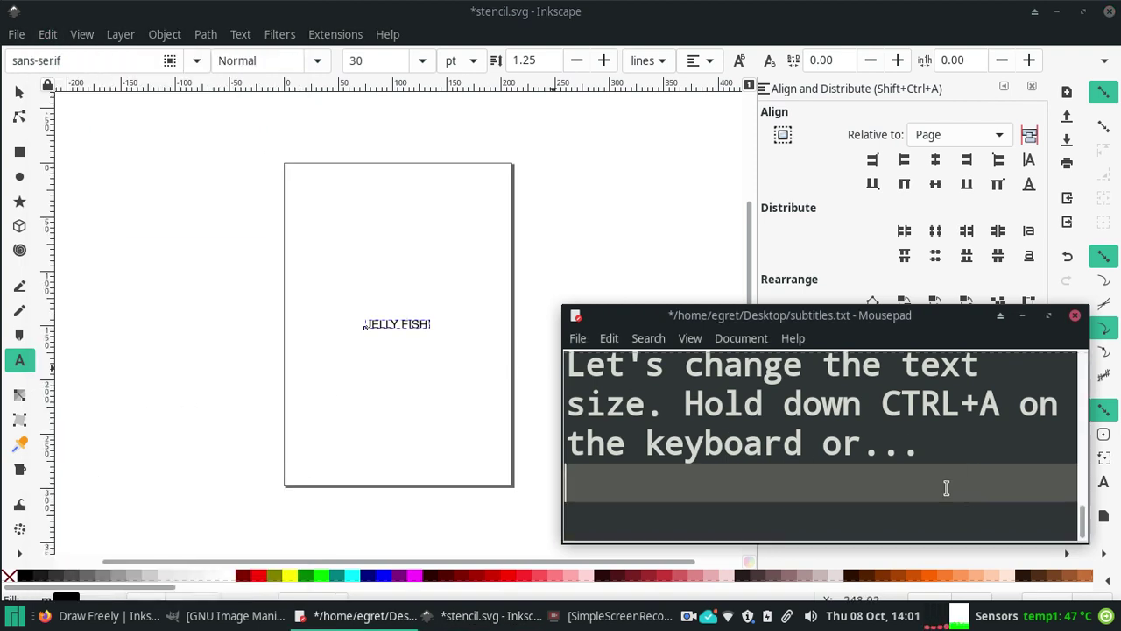
pyautogui.write("hmm i guess it's")
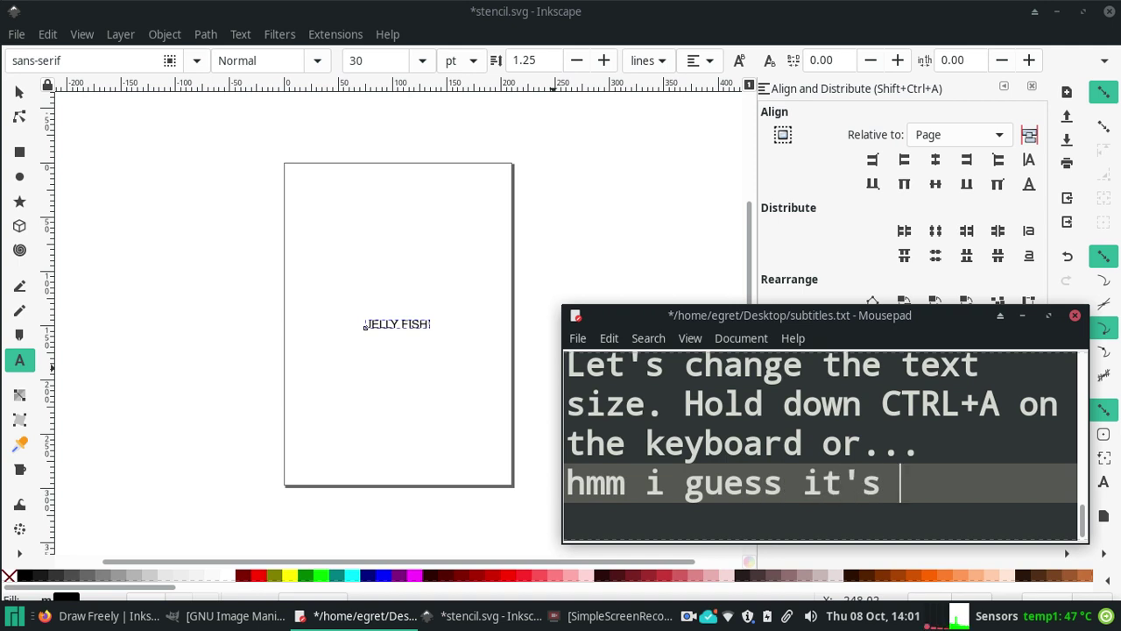
pyautogui.write(' better ')
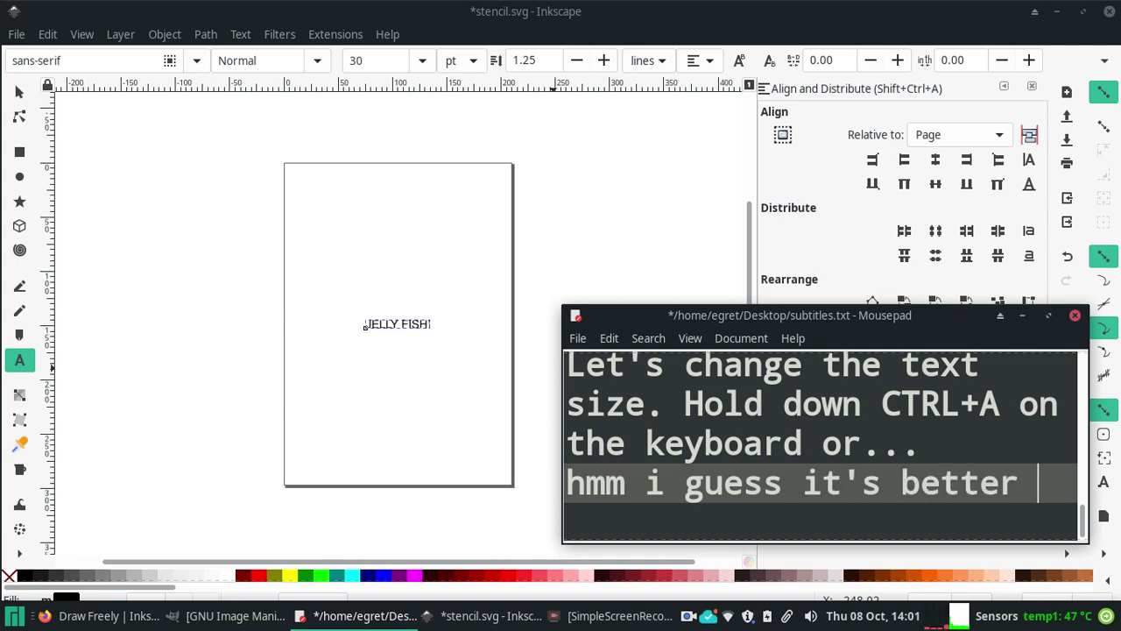
pyautogui.write('to CTRL+')
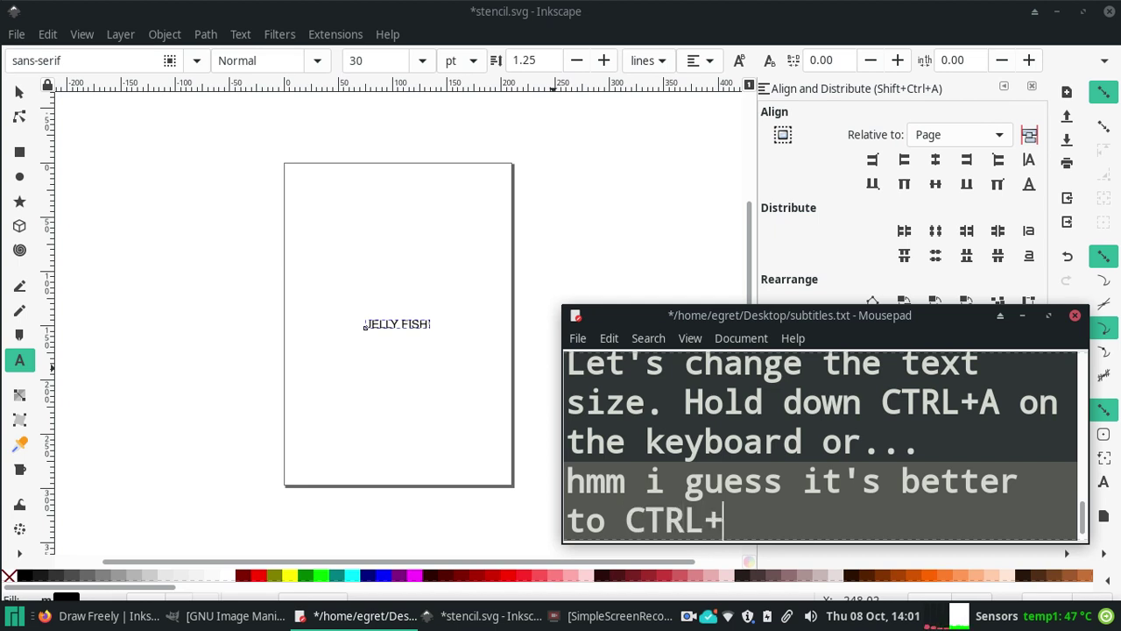
pyautogui.write('A')
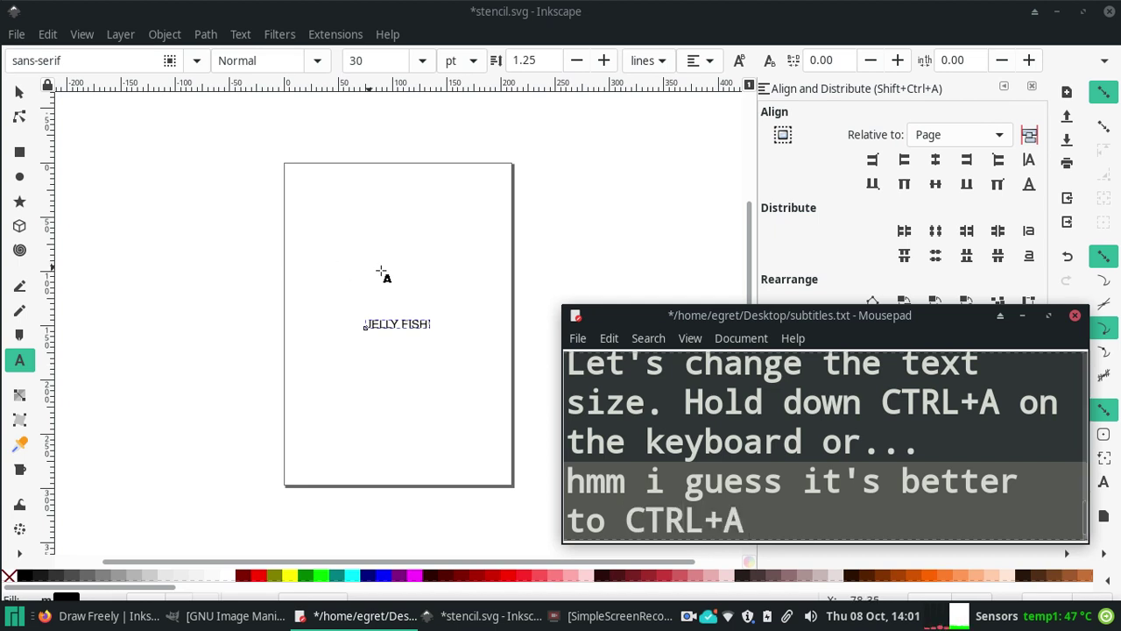
pyautogui.click(567, 481)
pyautogui.write('(')
pyautogui.click(776, 522)
pyautogui.write(')')
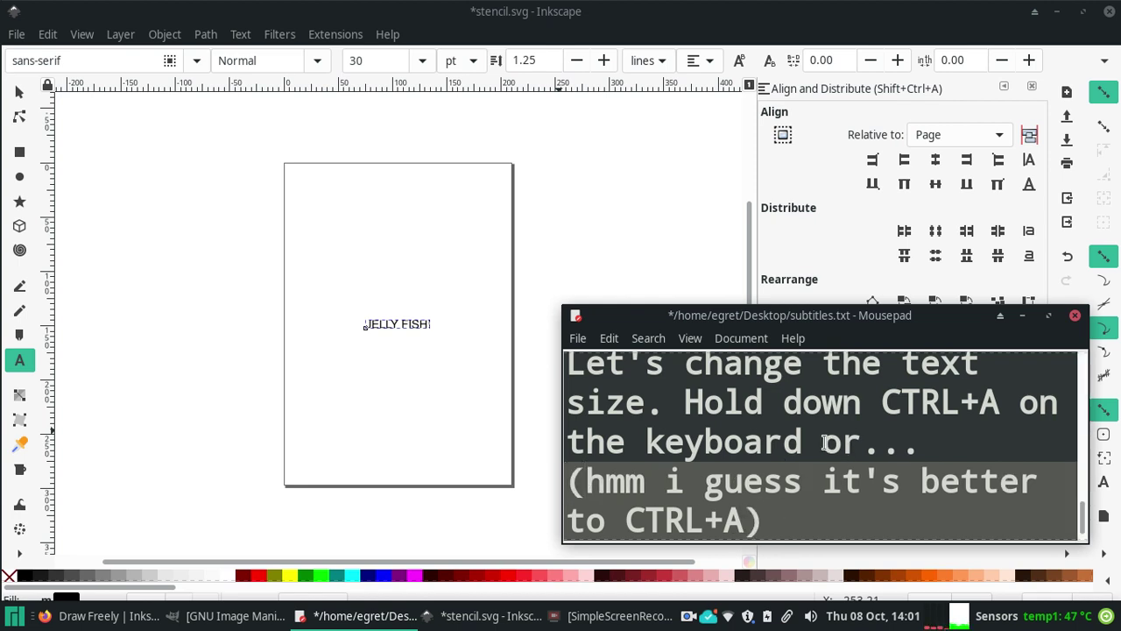
# Step: Replace the aside with 'or drag the cursor over the text to highlight select' and drag-highlight JELLY FISH letters
pyautogui.moveTo(828, 442); pyautogui.dragTo(881, 510)
pyautogui.press('BackSpace')
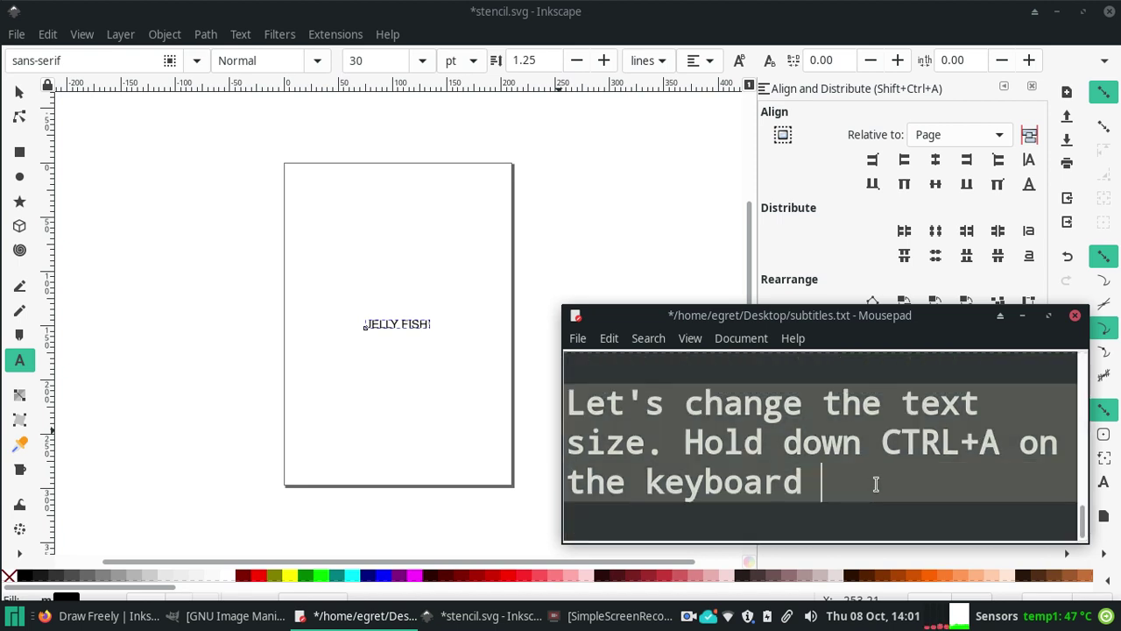
pyautogui.write('or ')
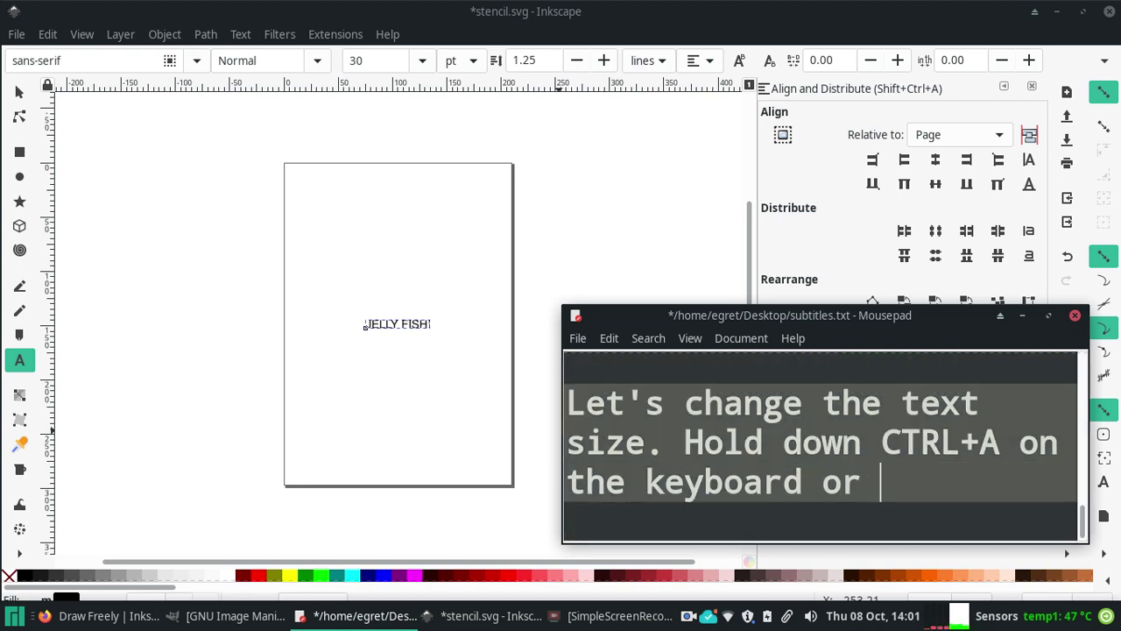
pyautogui.write('drag the cursore')
pyautogui.press('BackSpace')
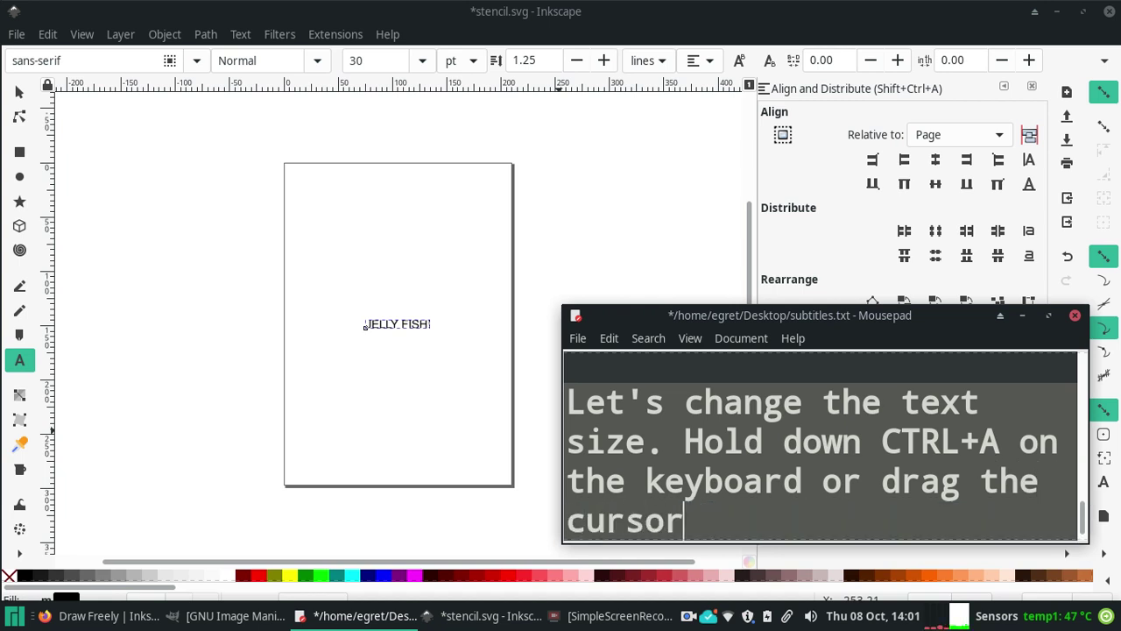
pyautogui.write(' over the')
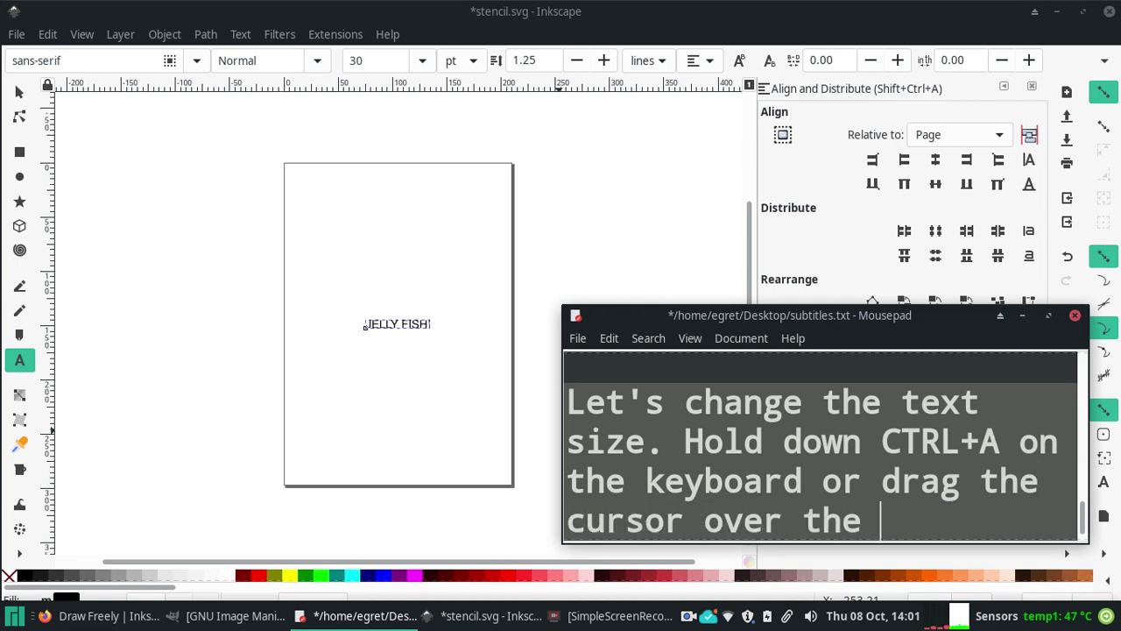
pyautogui.write(' text to highlight select.')
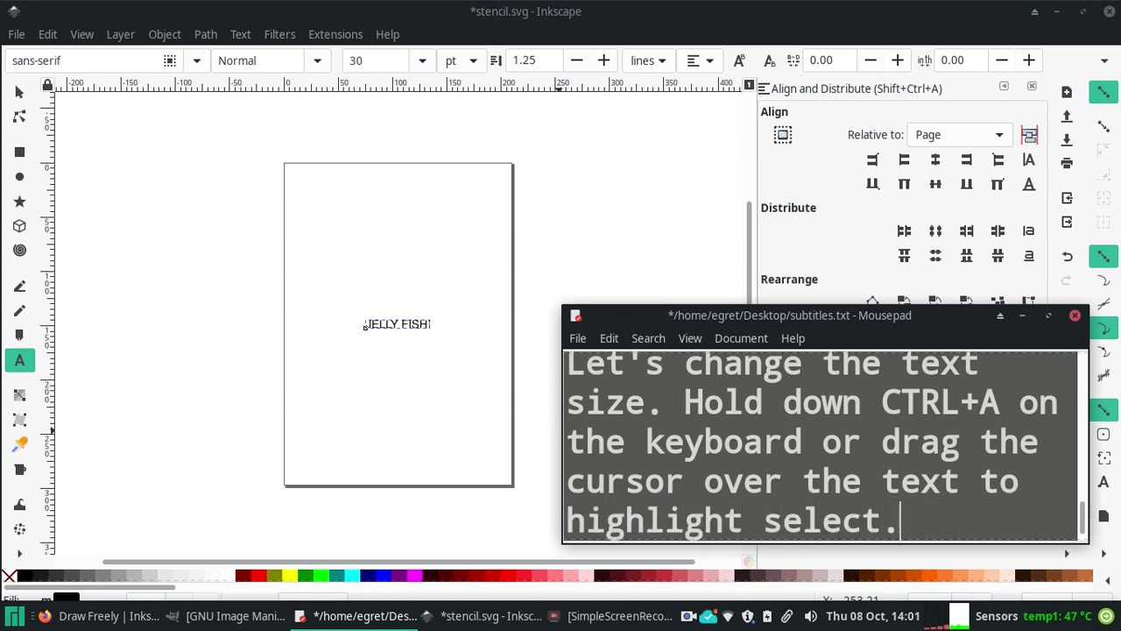
pyautogui.click(424, 324)
pyautogui.moveTo(425, 324); pyautogui.dragTo(383, 328)
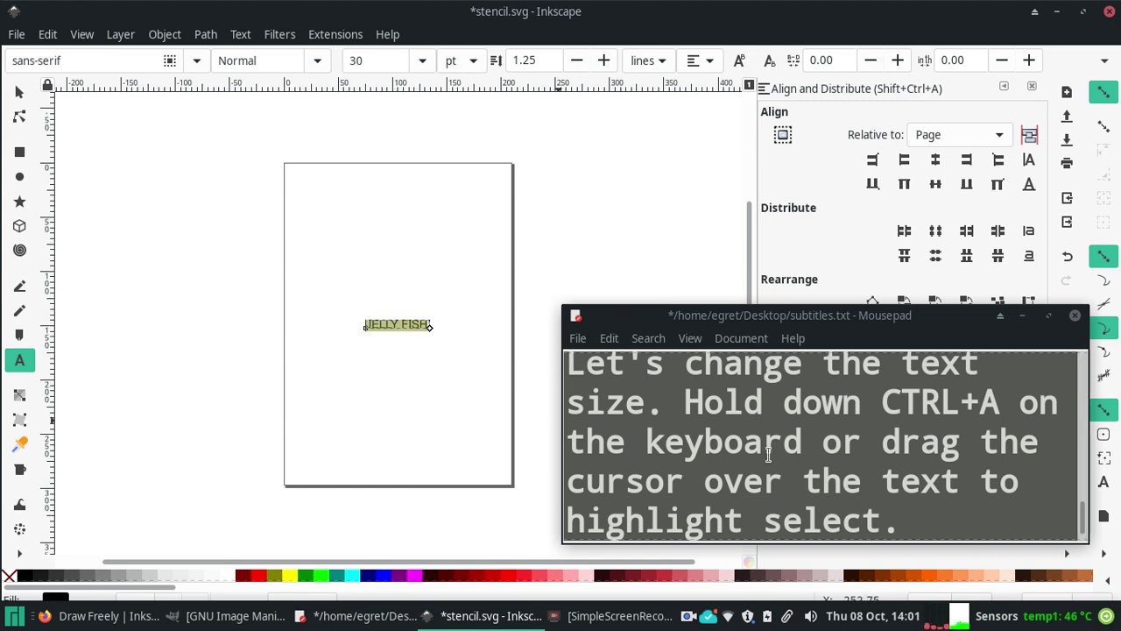
# Step: Zoom the canvas to 1:1 and select all of the JELLY FISH! text
pyautogui.click(82, 34)
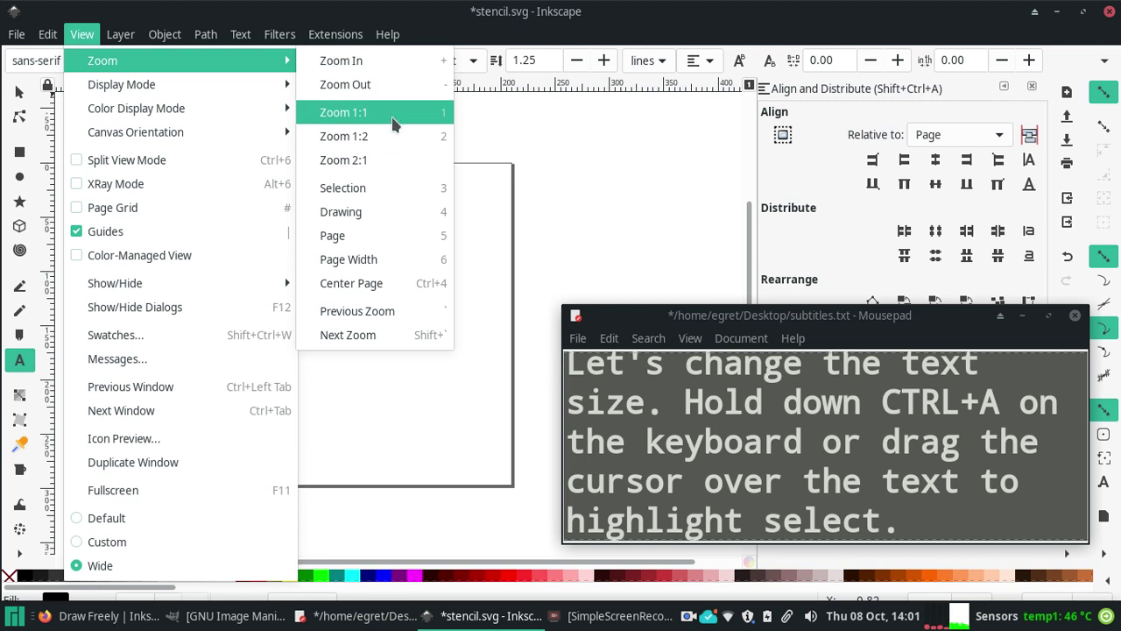
pyautogui.click(372, 259)
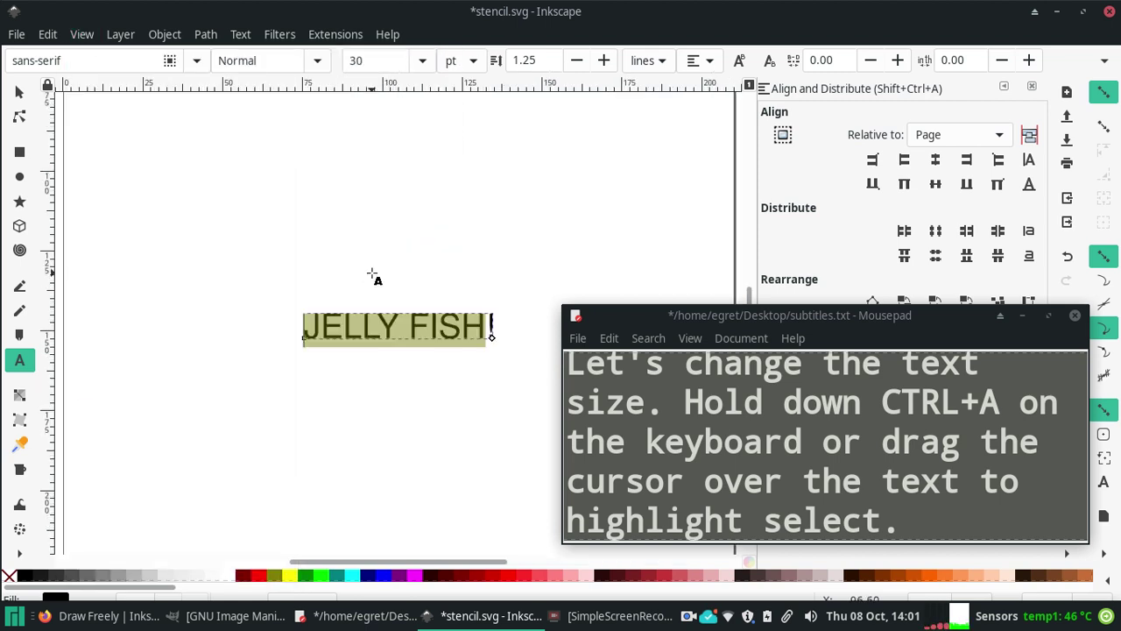
pyautogui.click(484, 326)
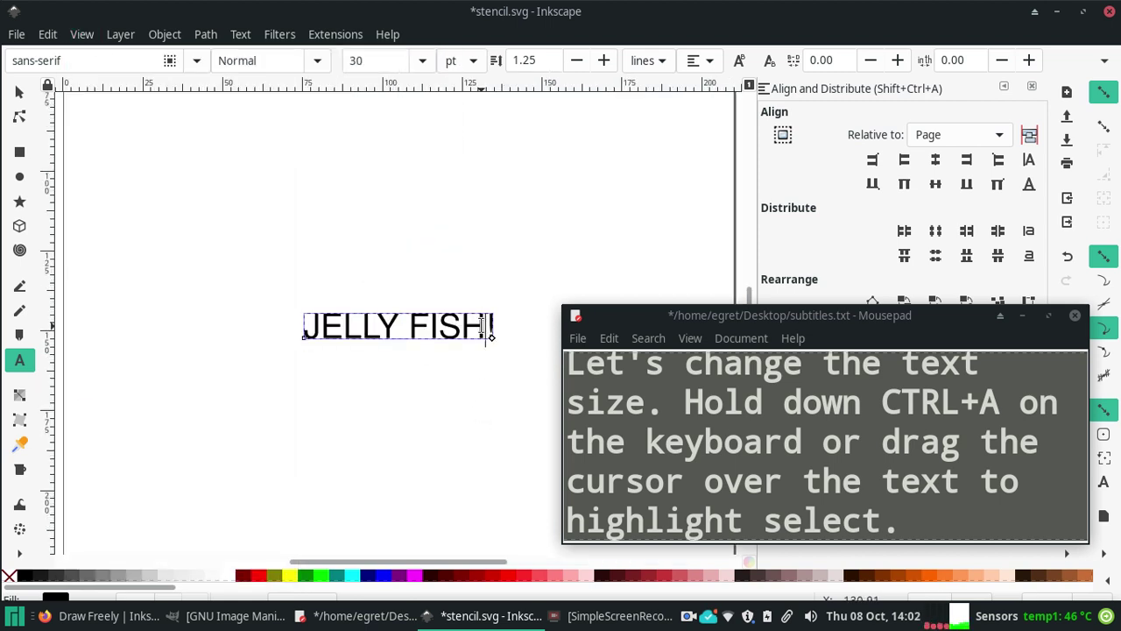
pyautogui.moveTo(486, 326); pyautogui.dragTo(278, 323)
pyautogui.click(485, 326)
pyautogui.hotkey('ctrl', 'a')
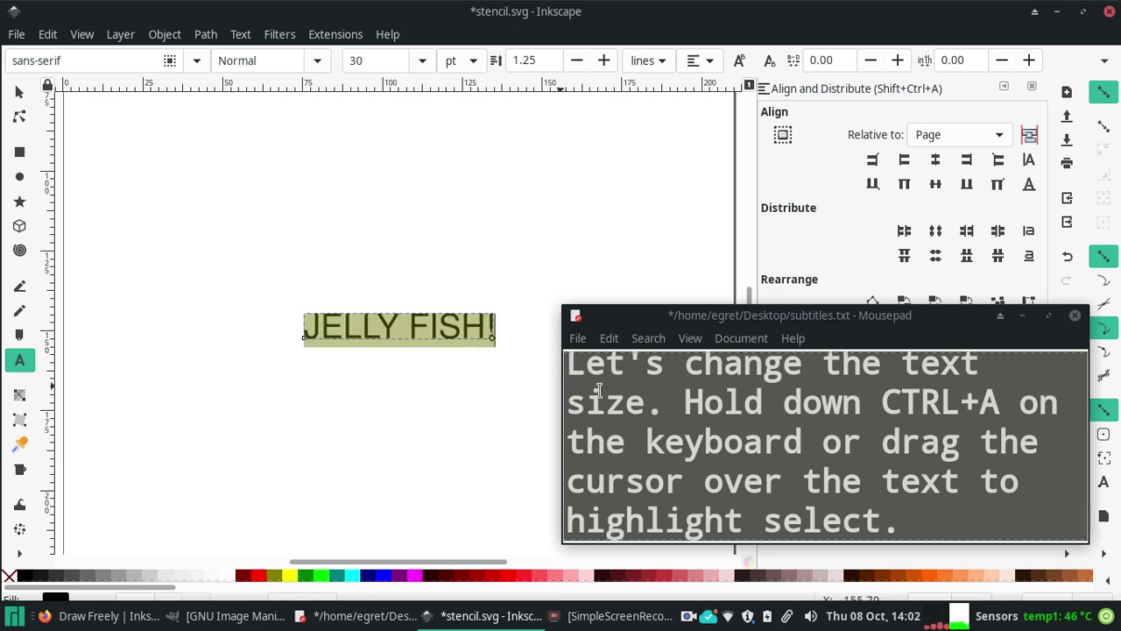
# Step: Add the subtitles 'Got it? Okay.' and, on a new line, 'At the top, change the size.'
pyautogui.click(912, 529)
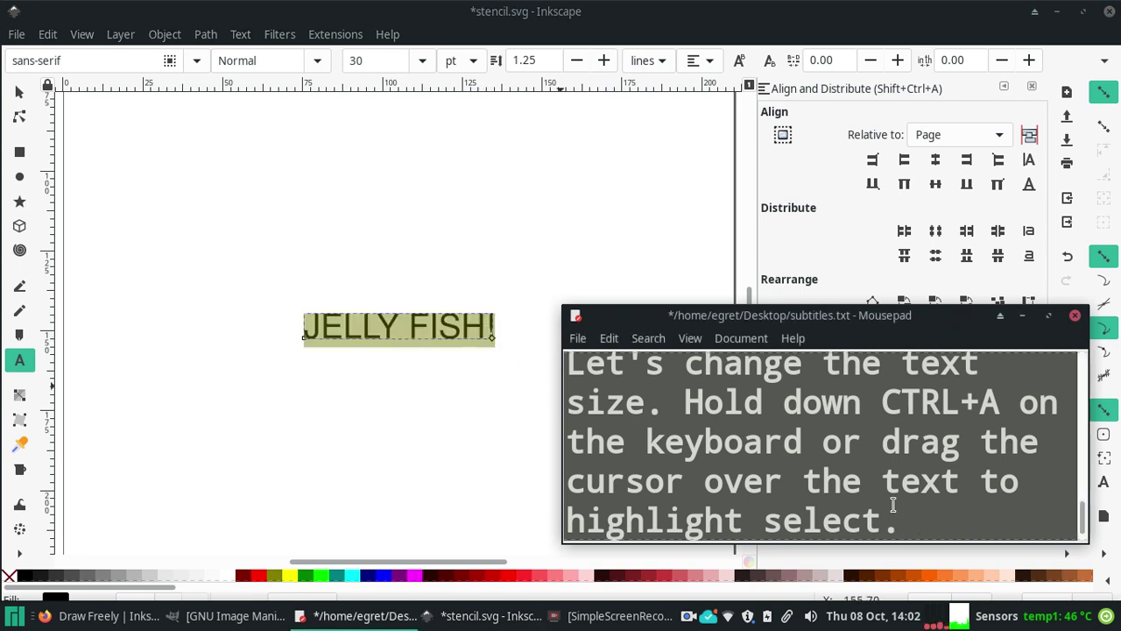
pyautogui.write(' Got it?')
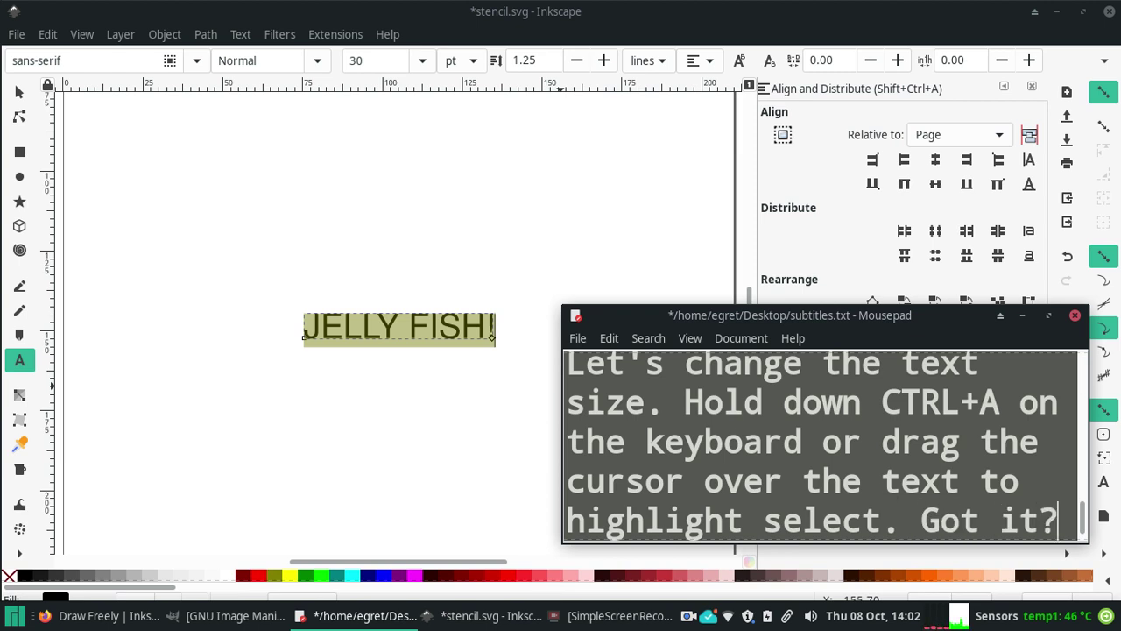
pyautogui.write(' Okay.')
pyautogui.press('Return')
pyautogui.press('Return')
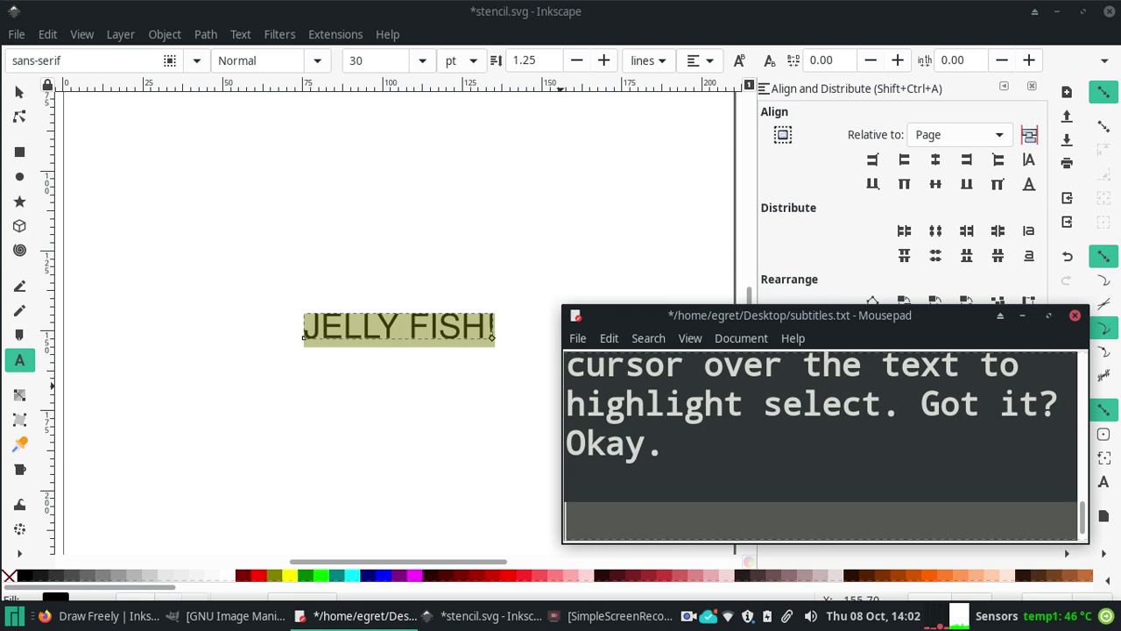
pyautogui.write('At the top, ch')
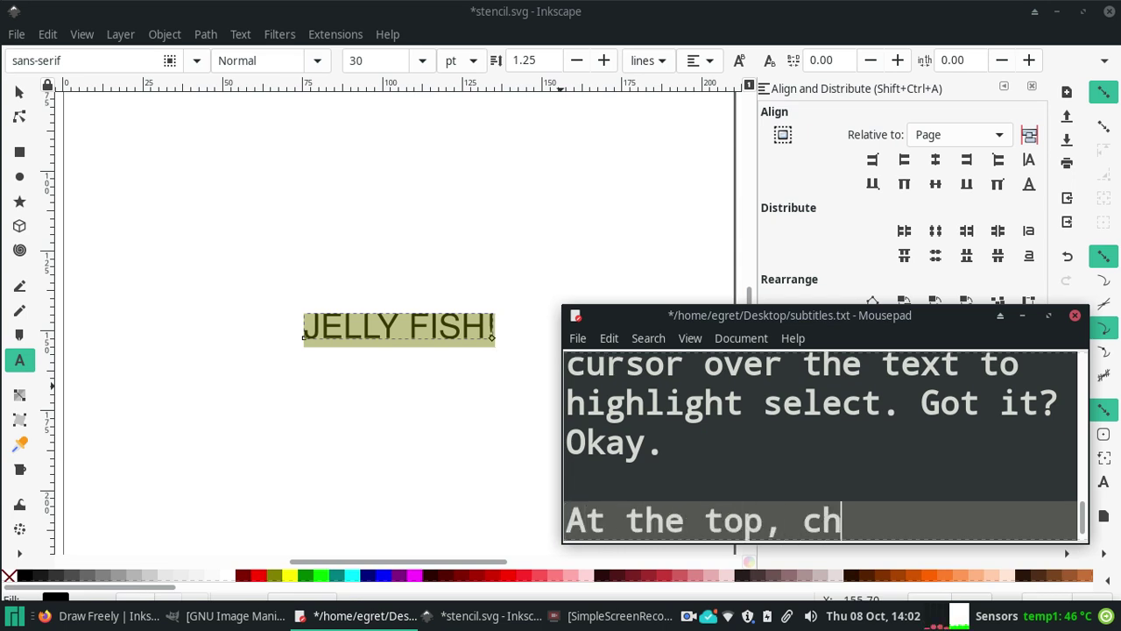
pyautogui.write('ange the')
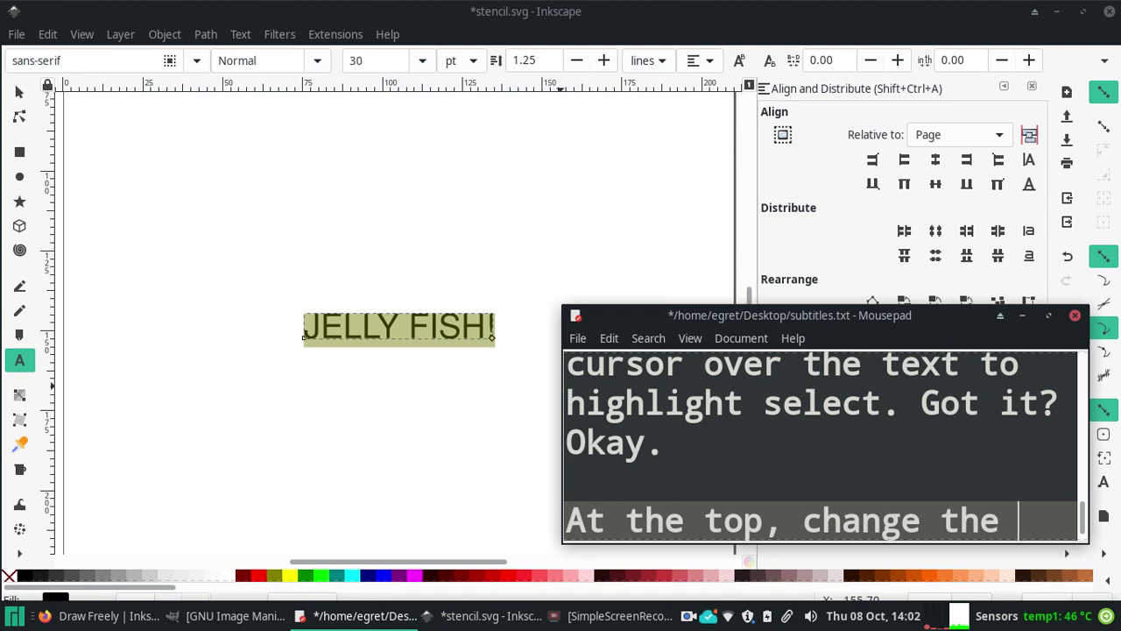
pyautogui.write(' size.')
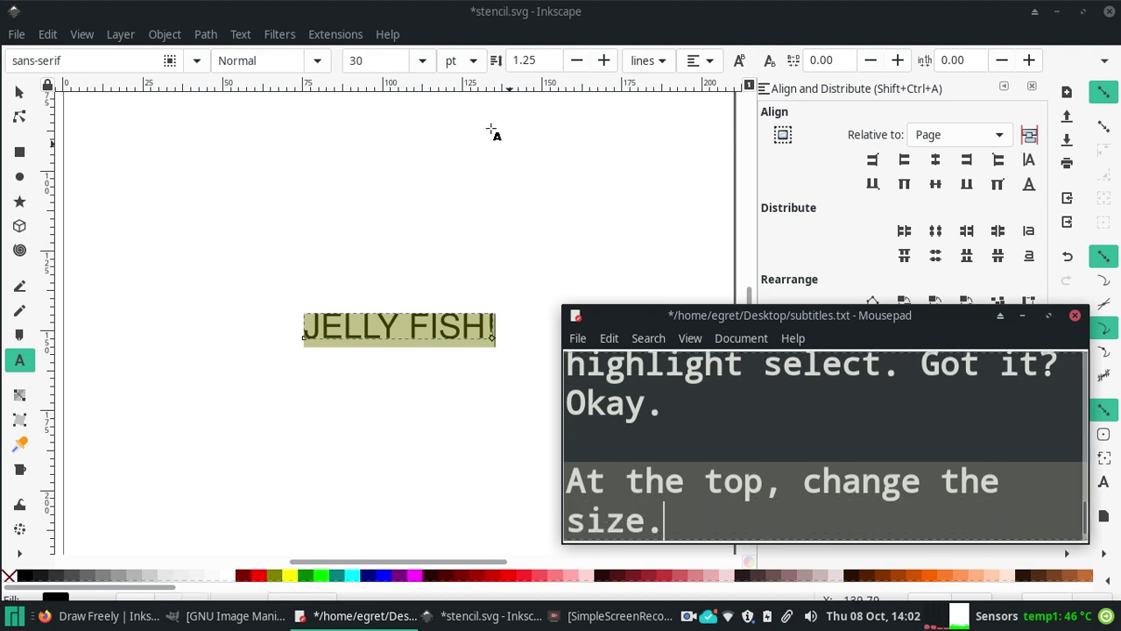
# Step: Try 72 pt and 144 pt sizes on JELLY FISH! and centre it on the page
pyautogui.click(421, 68)
pyautogui.click(422, 68)
pyautogui.click(421, 68)
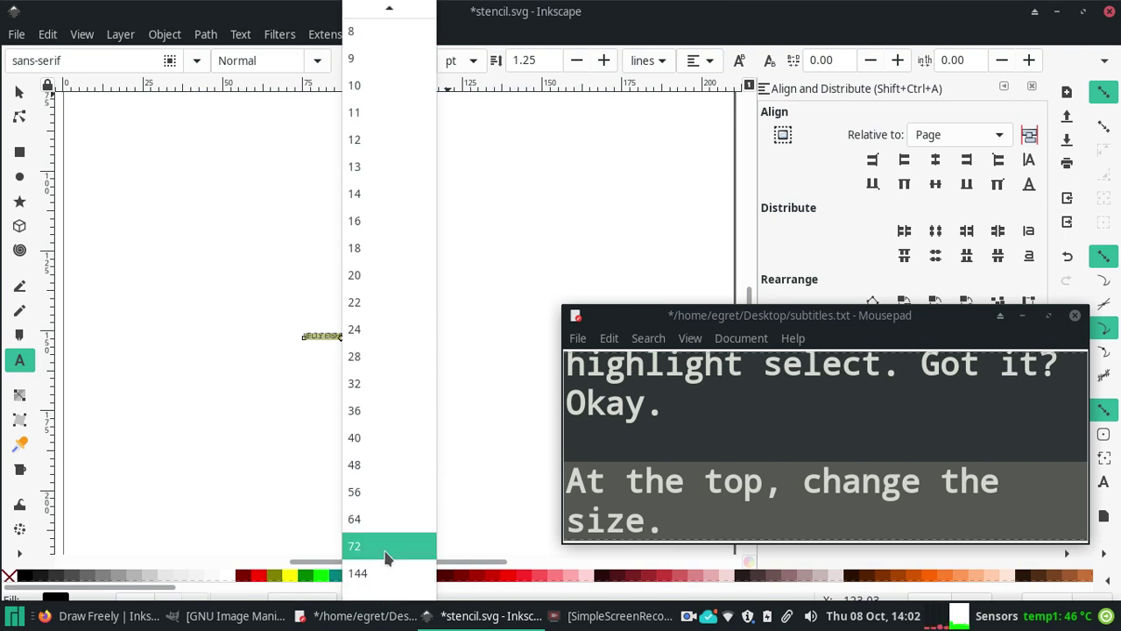
pyautogui.click(389, 545)
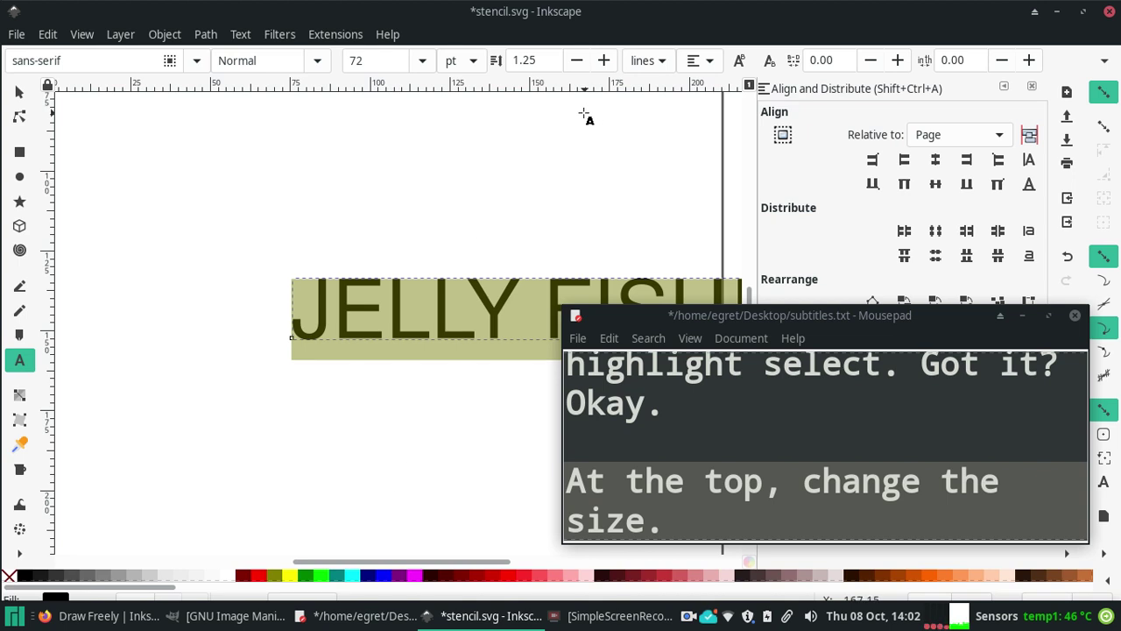
pyautogui.click(422, 61)
pyautogui.click(422, 58)
pyautogui.click(422, 60)
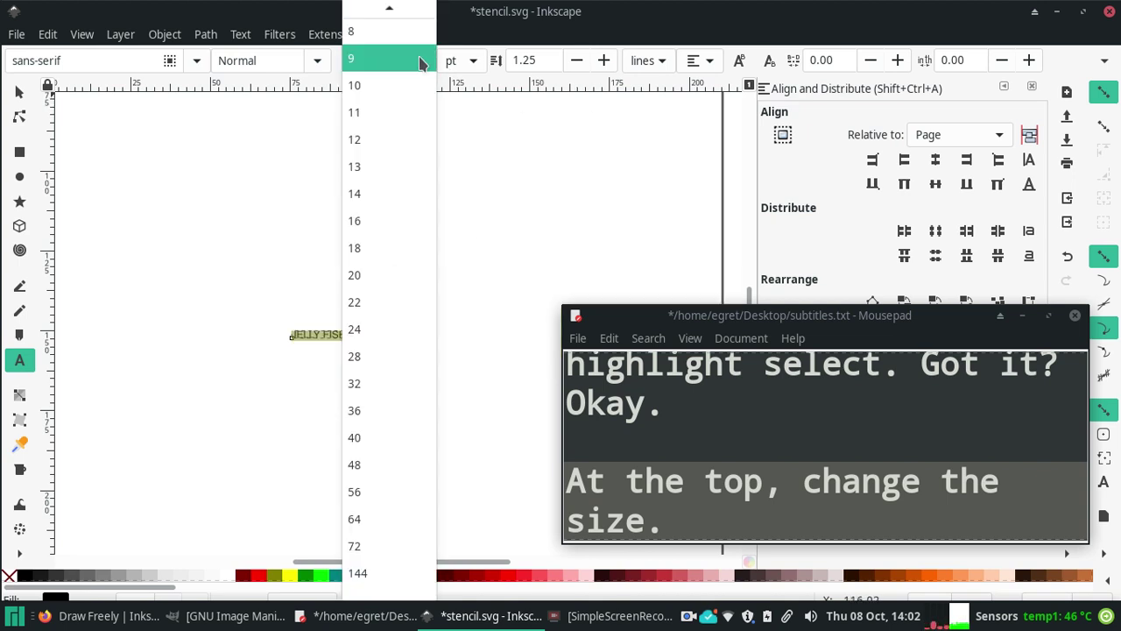
pyautogui.click(381, 573)
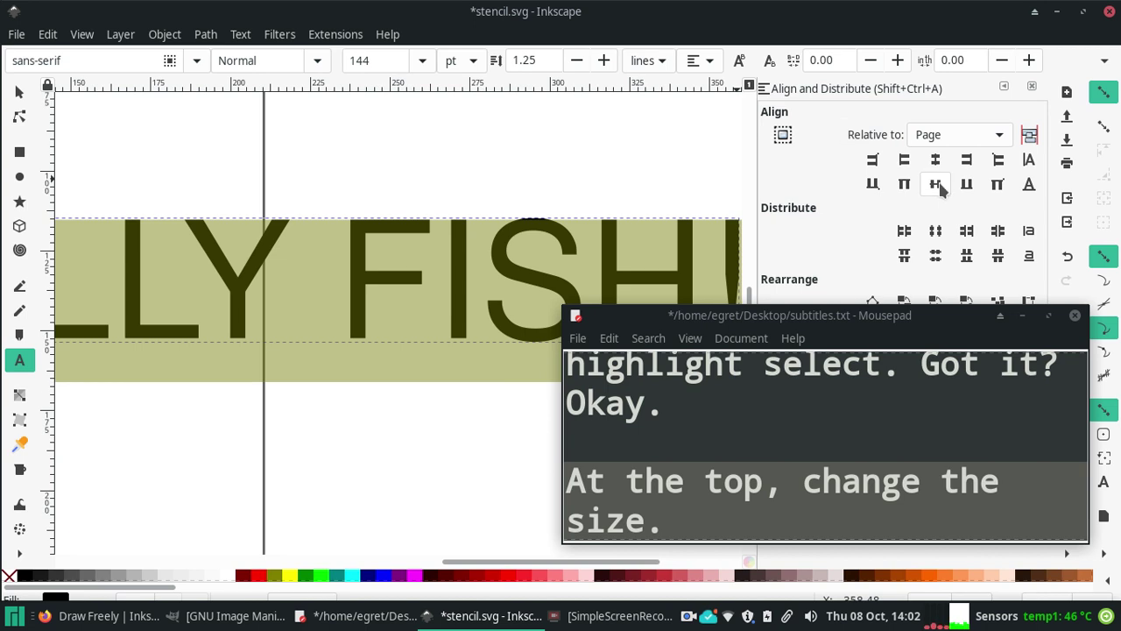
pyautogui.click(936, 184)
pyautogui.click(935, 160)
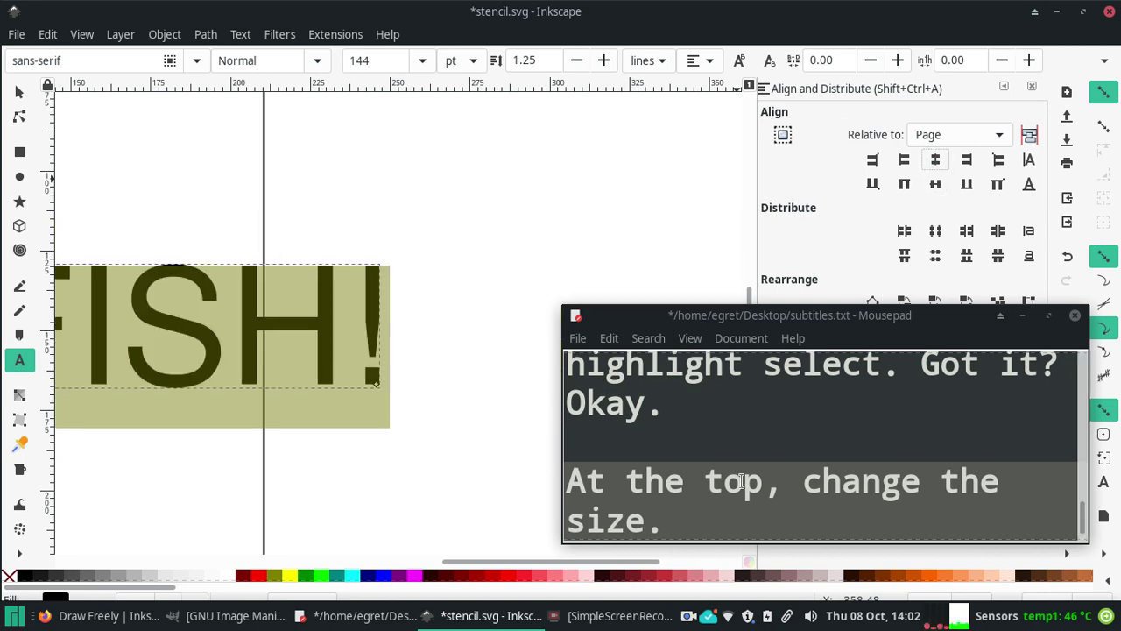
# Step: Set the text back to 72 pt and re-centre it horizontally and vertically
pyautogui.click(420, 61)
pyautogui.click(414, 544)
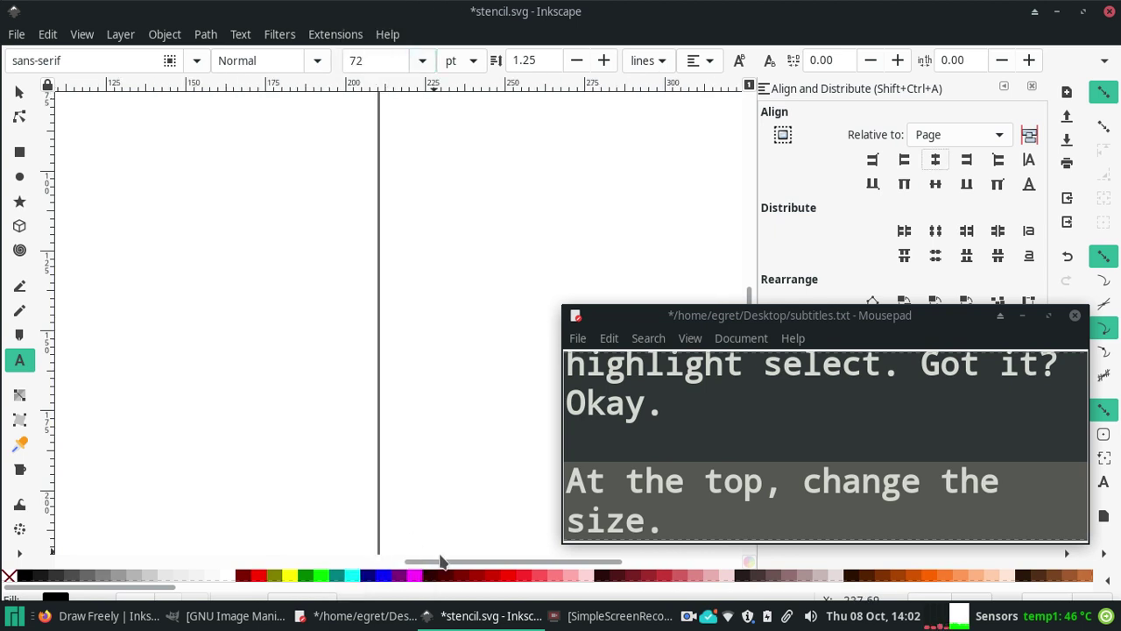
pyautogui.click(936, 160)
pyautogui.click(935, 184)
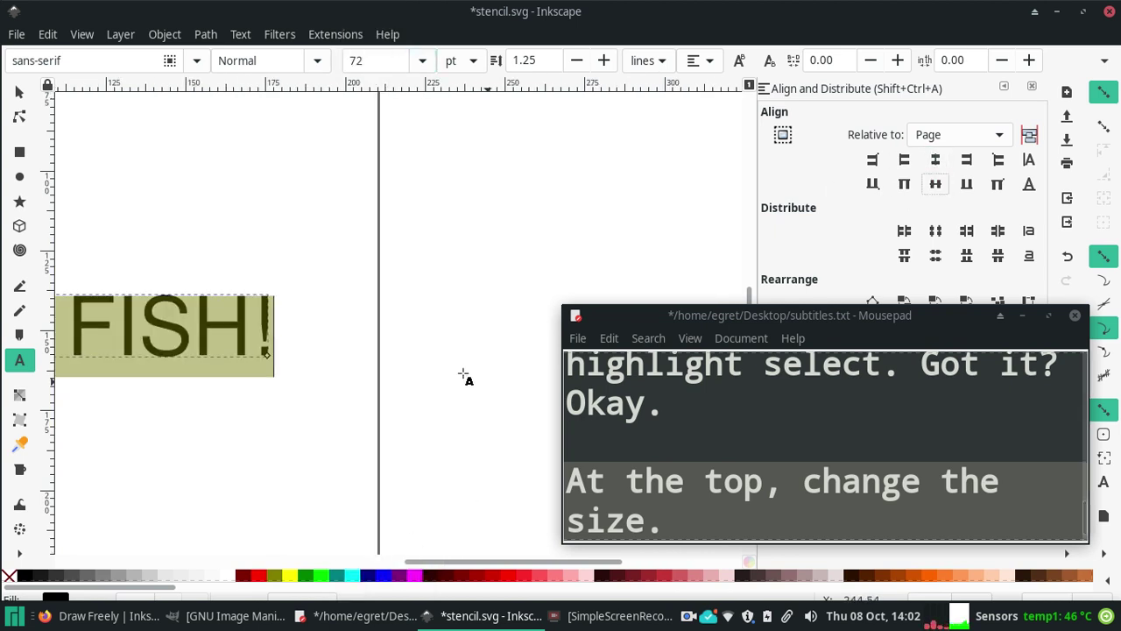
pyautogui.moveTo(480, 562)
pyautogui.mouseDown()
pyautogui.moveTo(326, 569)
pyautogui.moveTo(376, 570)
pyautogui.moveTo(360, 569)
pyautogui.mouseUp()
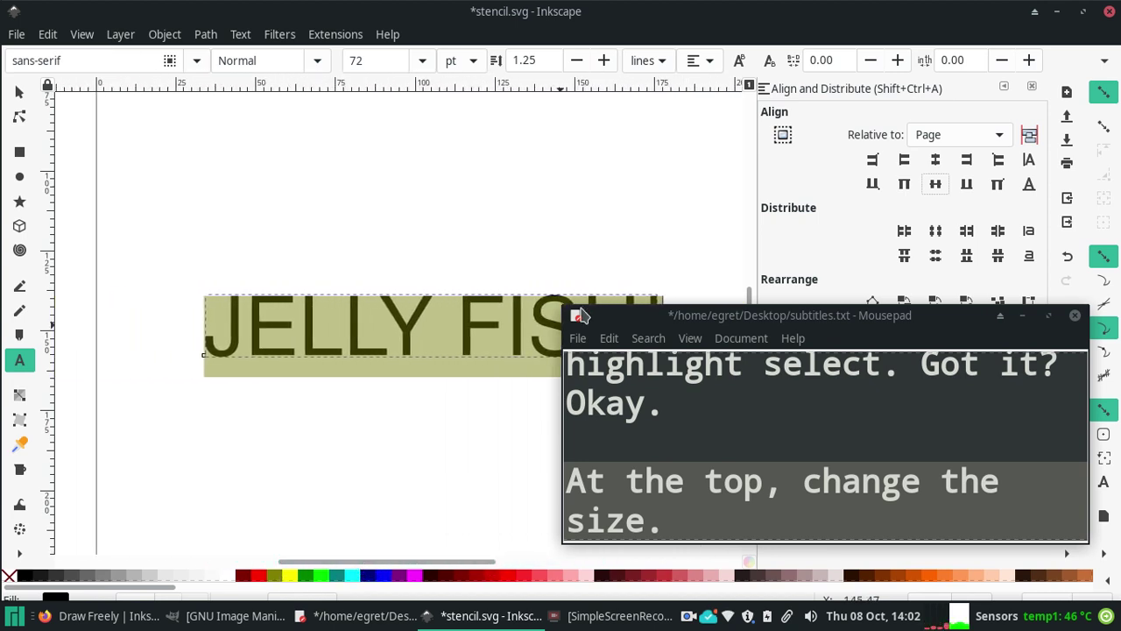
pyautogui.moveTo(748, 302)
pyautogui.mouseDown()
pyautogui.moveTo(743, 333)
pyautogui.moveTo(746, 321)
pyautogui.mouseUp()
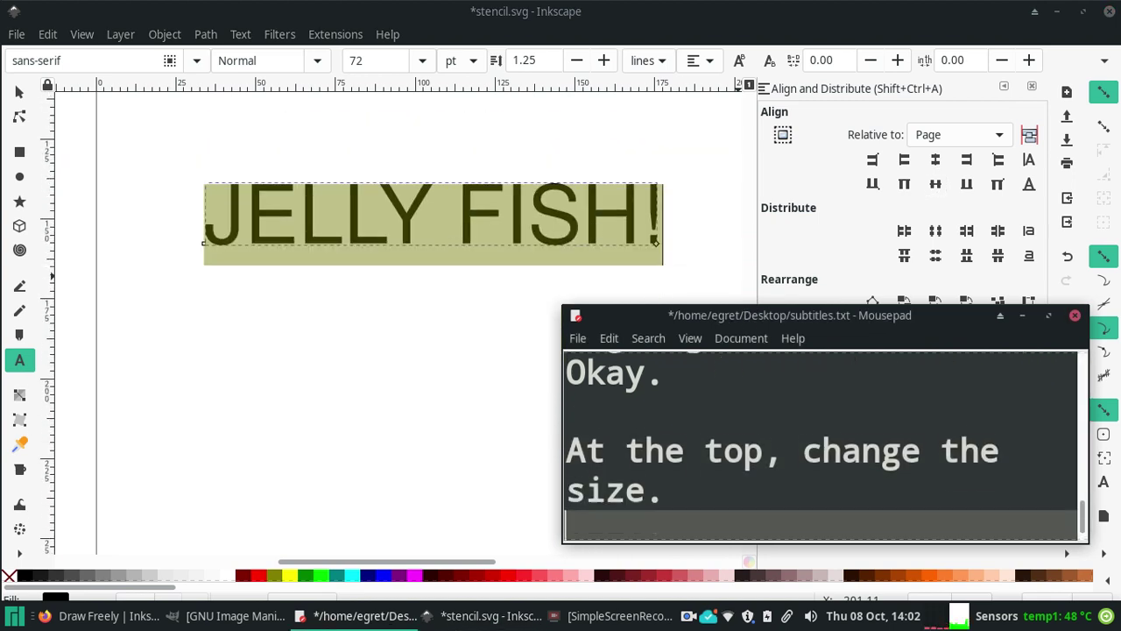
# Step: Type the subtitle 'You'll need to Align to Center again after changing the size.'
pyautogui.write("You'll need to")
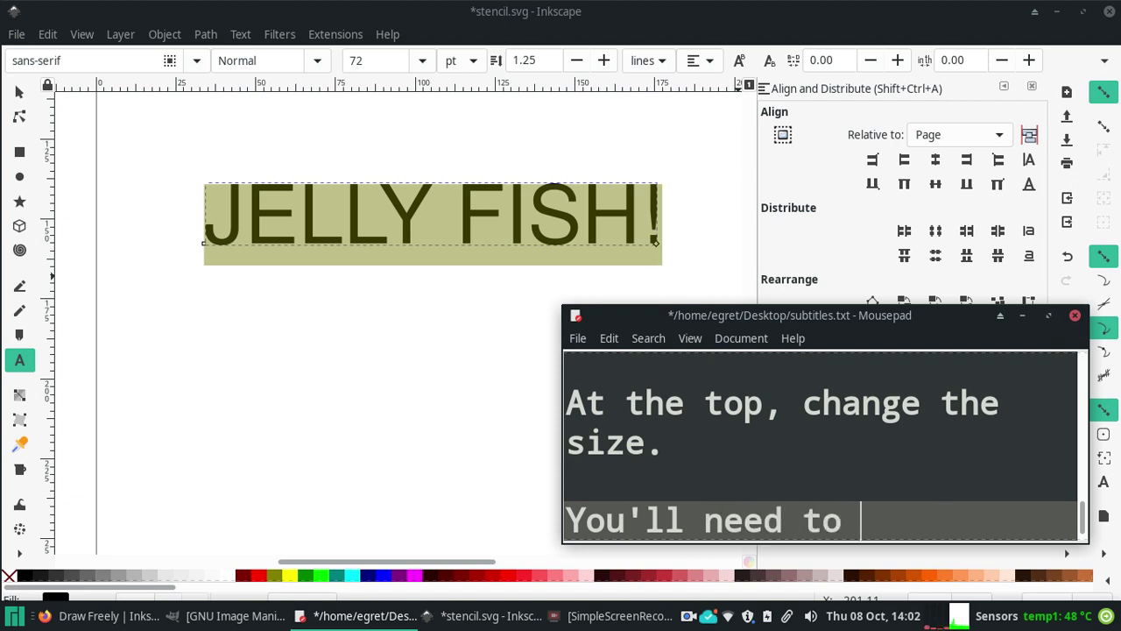
pyautogui.write('Alignto Center again after s')
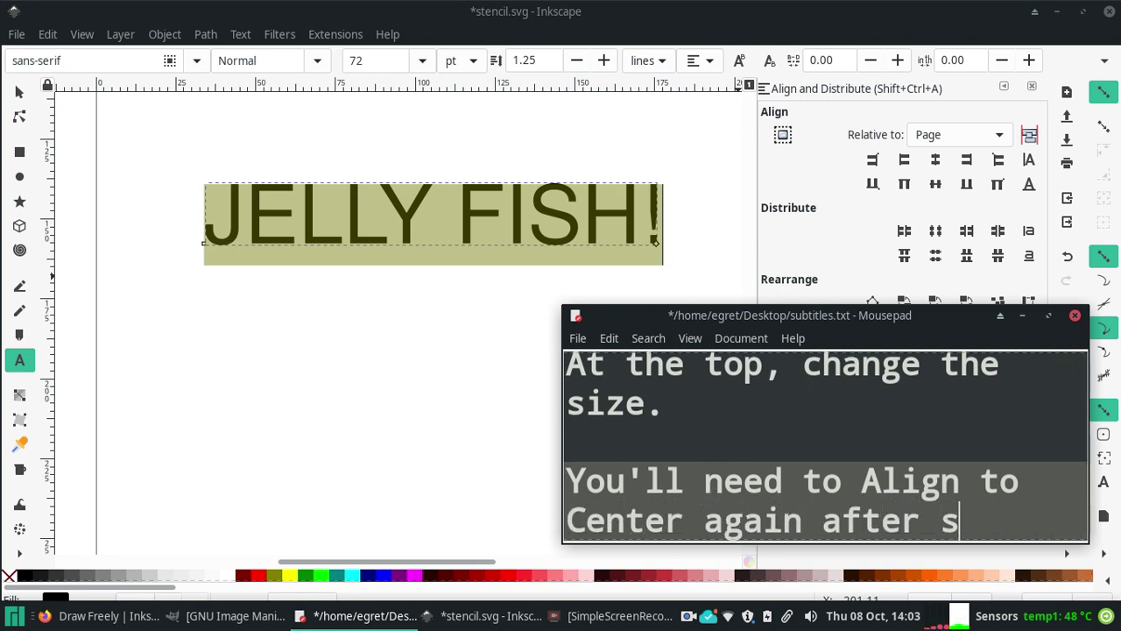
pyautogui.press('BackSpace')
pyautogui.write('changing the size.')
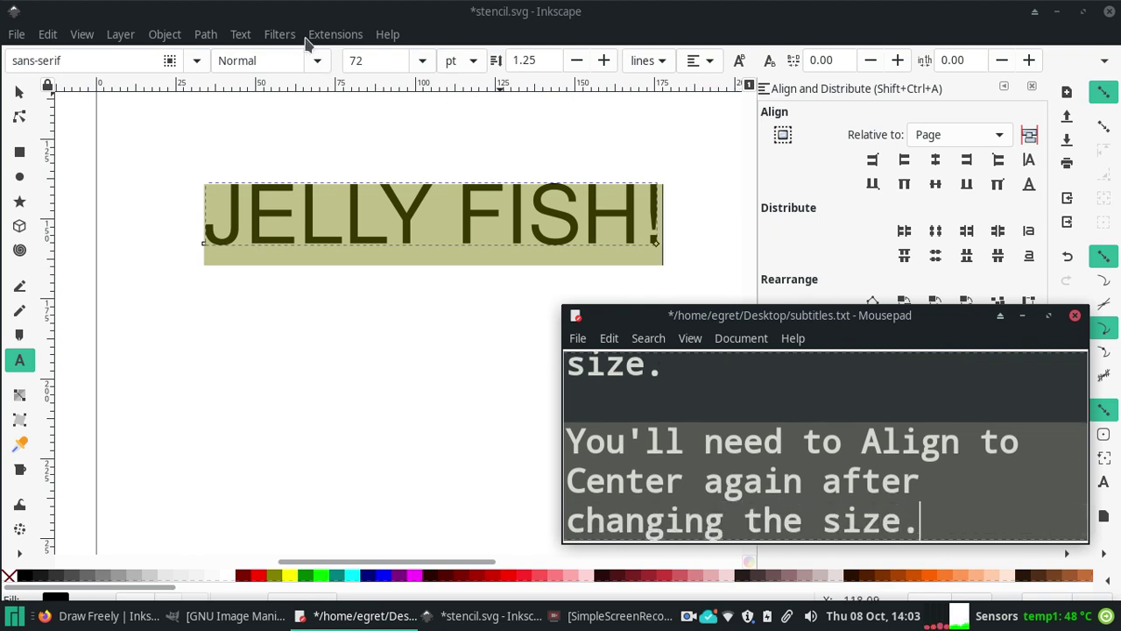
# Step: Make the JELLY FISH! heading Bold and browse the font list
pyautogui.click(317, 61)
pyautogui.click(250, 144)
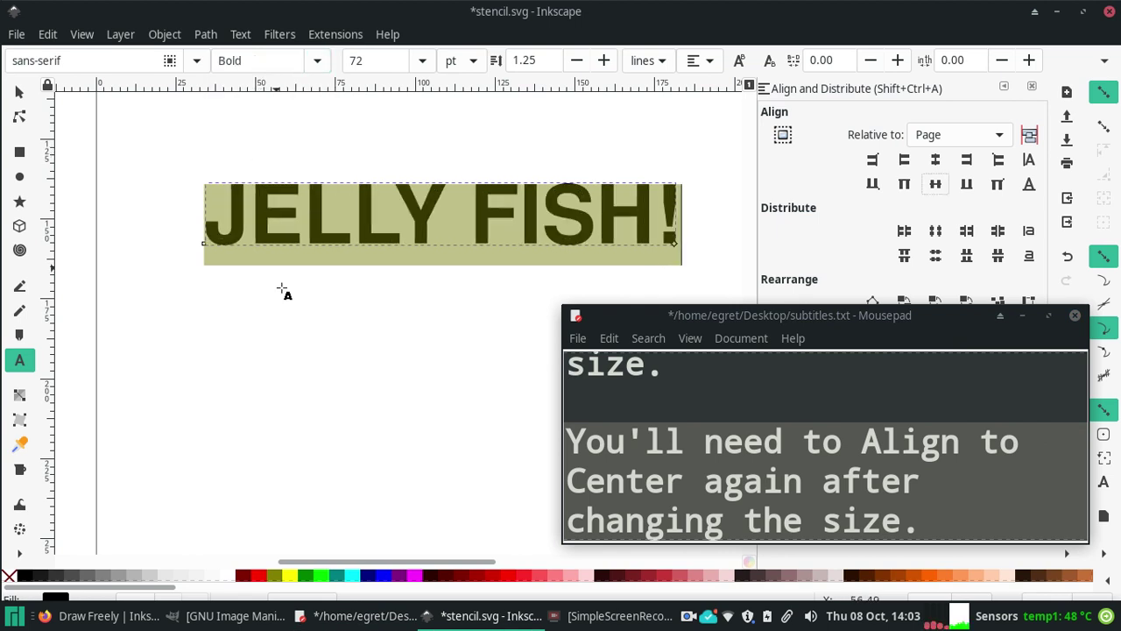
pyautogui.click(197, 61)
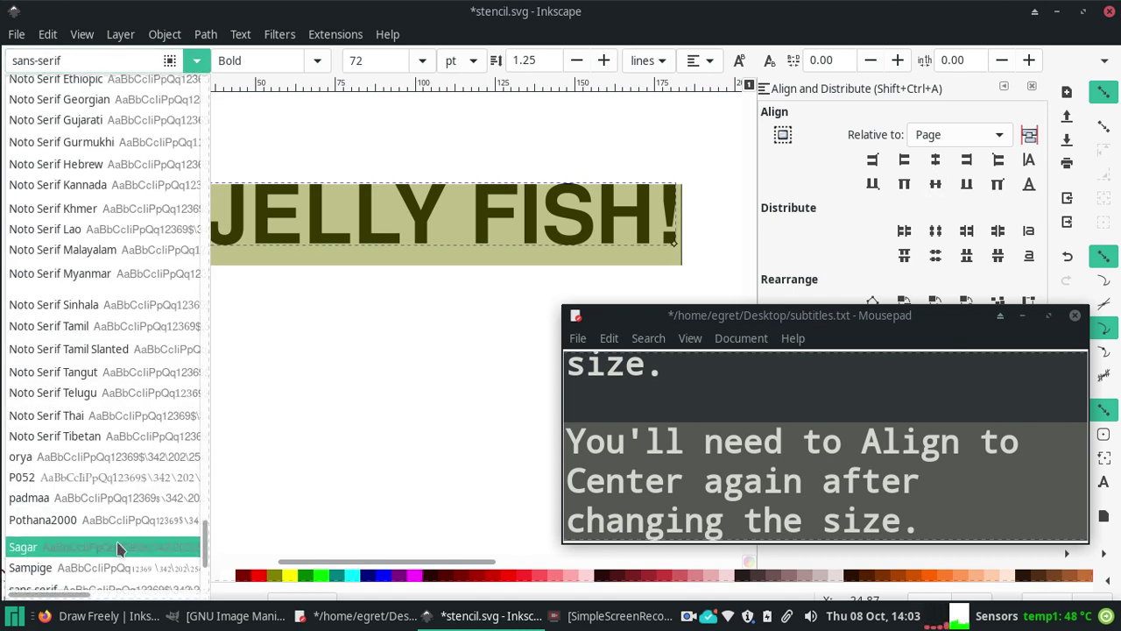
pyautogui.moveTo(207, 548); pyautogui.dragTo(202, 425)
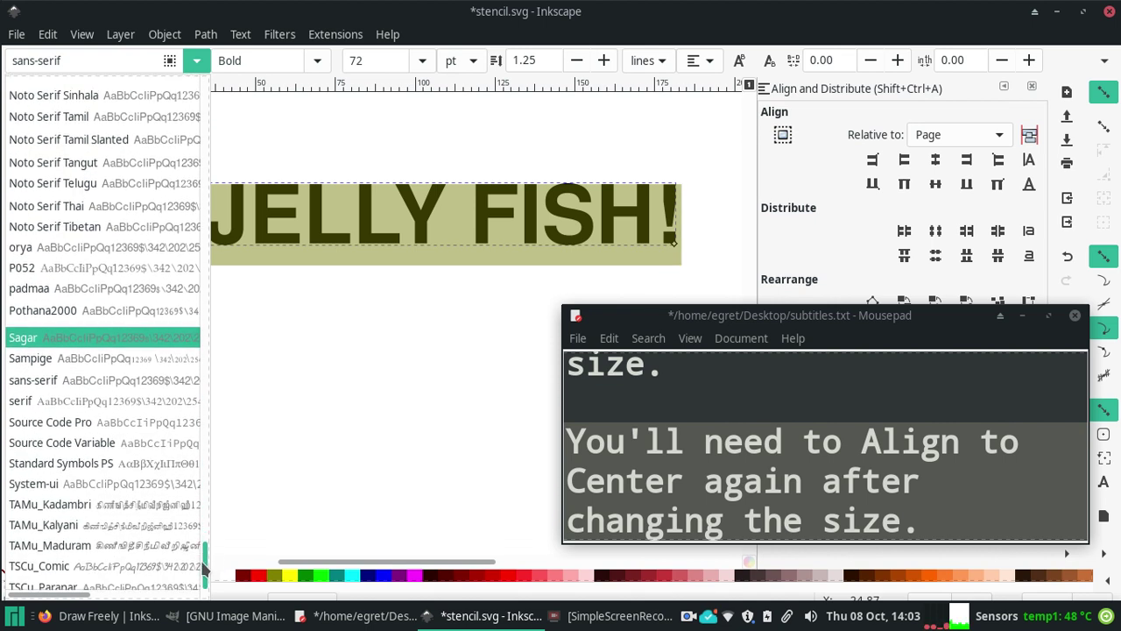
pyautogui.press('Escape')
# Step: Change the heading's font family to Liberation Mono
pyautogui.click(196, 60)
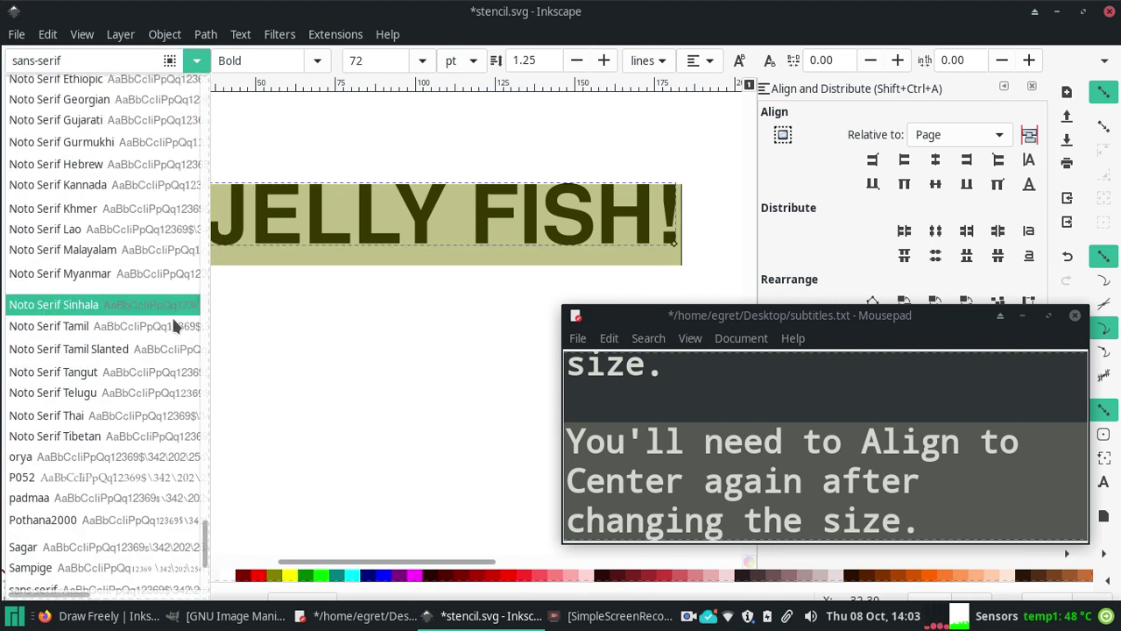
pyautogui.moveTo(208, 552); pyautogui.dragTo(211, 142)
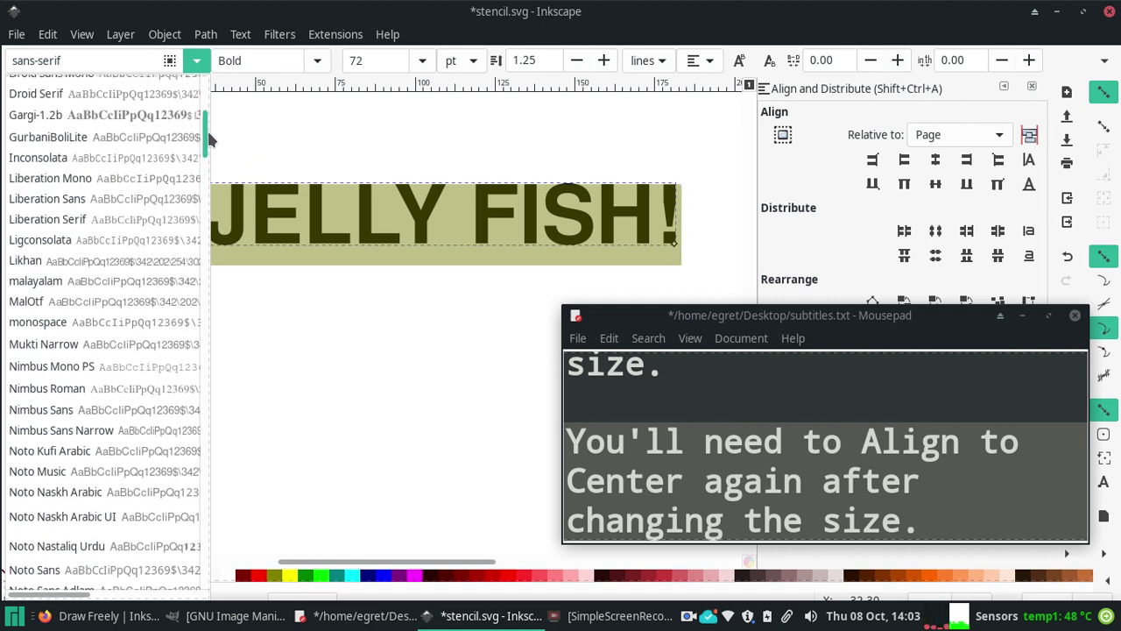
pyautogui.moveTo(211, 142); pyautogui.dragTo(186, 140)
pyautogui.click(186, 136)
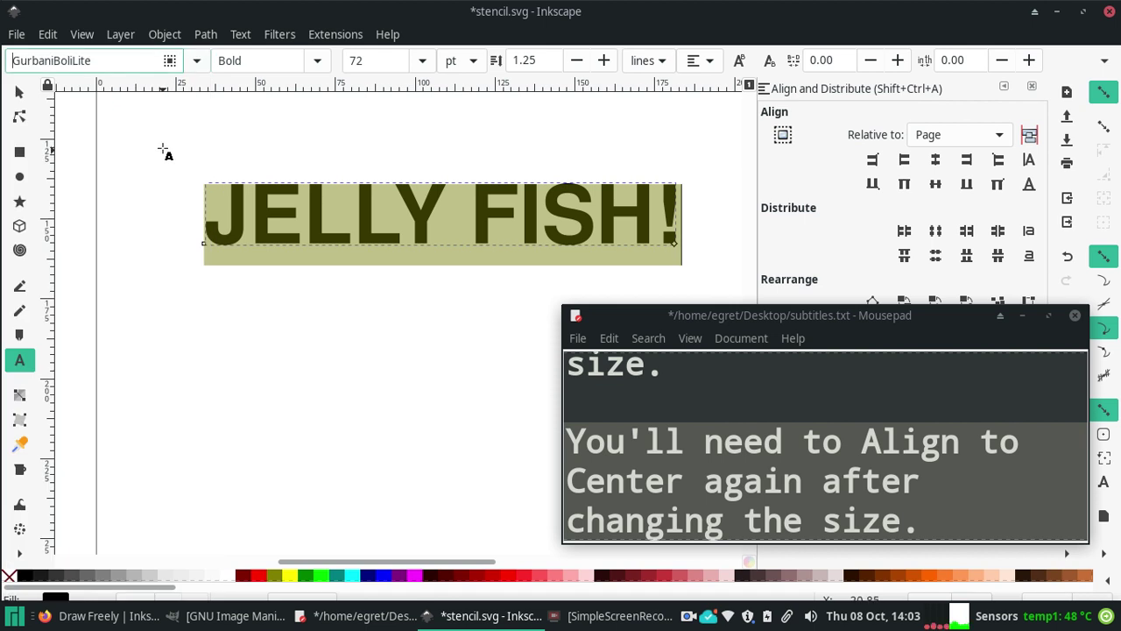
pyautogui.tripleClick(122, 59)
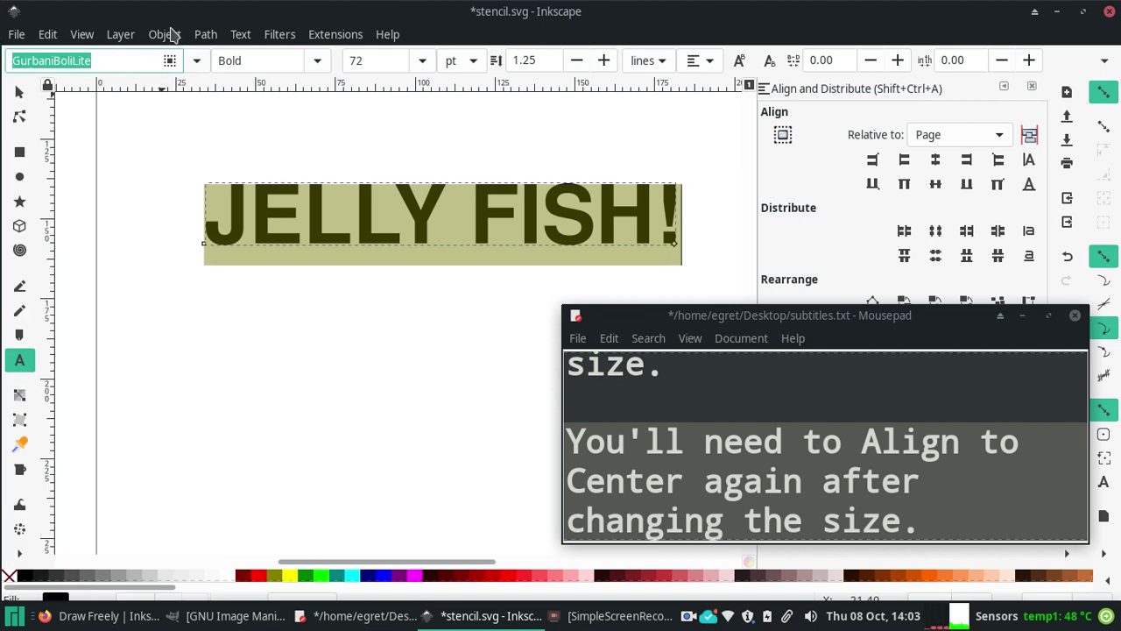
pyautogui.write('Li')
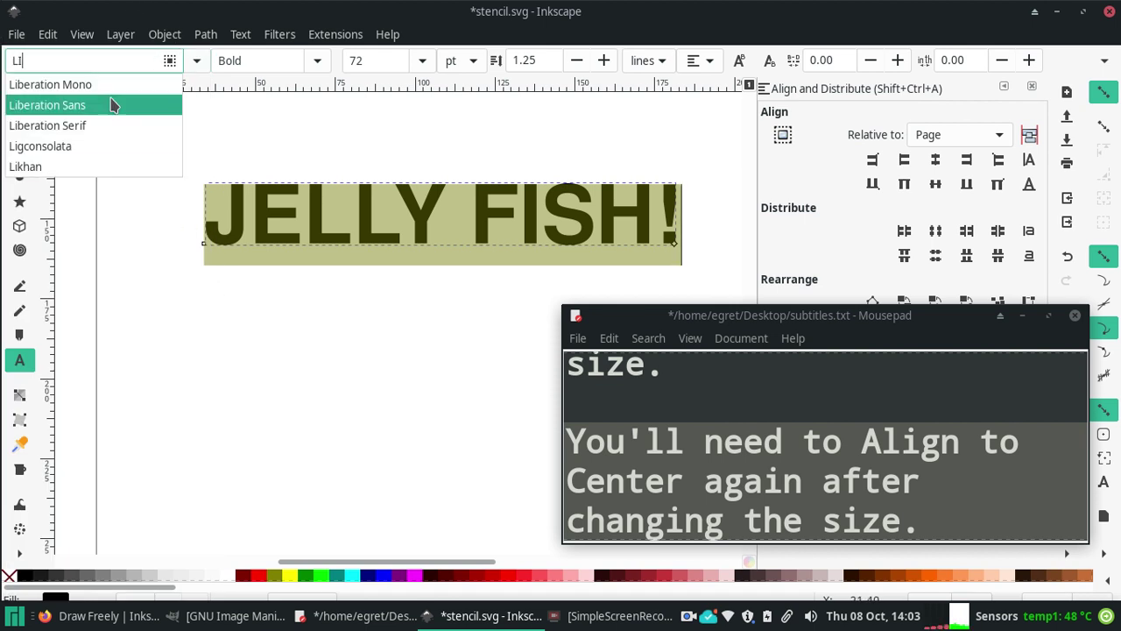
pyautogui.click(96, 88)
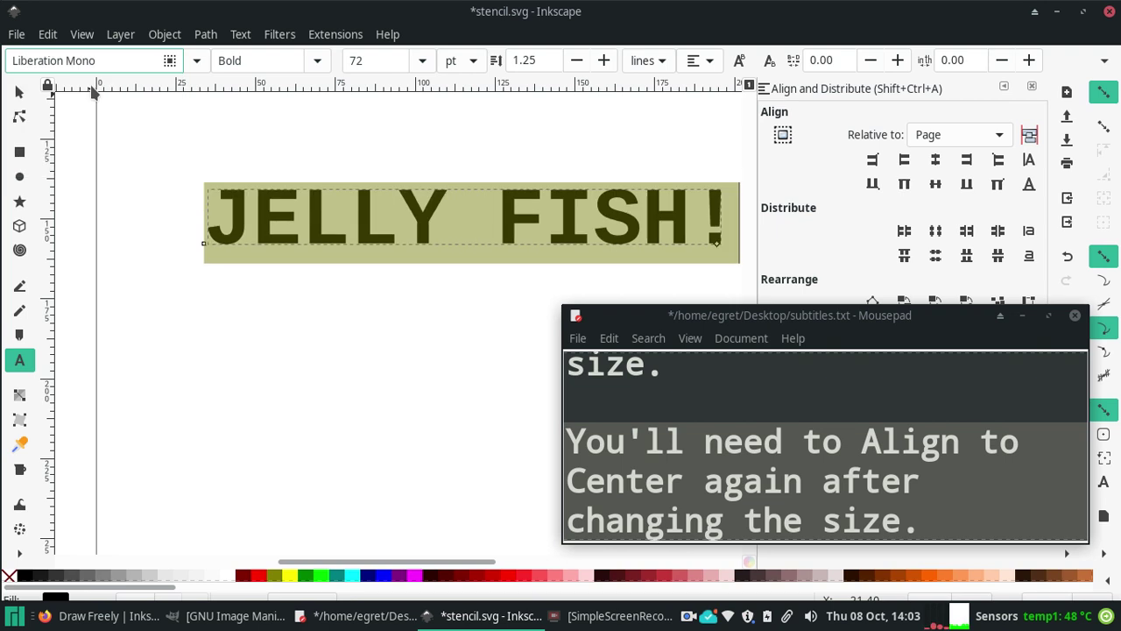
# Step: Add the subtitle 'Feel free to change the font type.' and return to the JELLY FISH! text
pyautogui.click(933, 508)
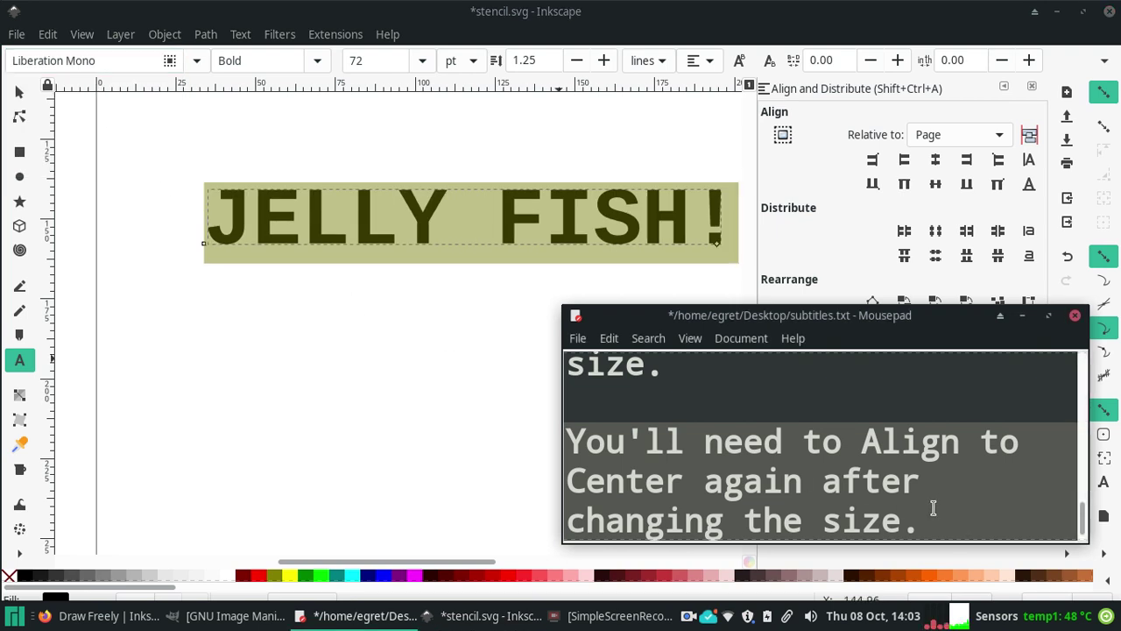
pyautogui.write(' Feel ')
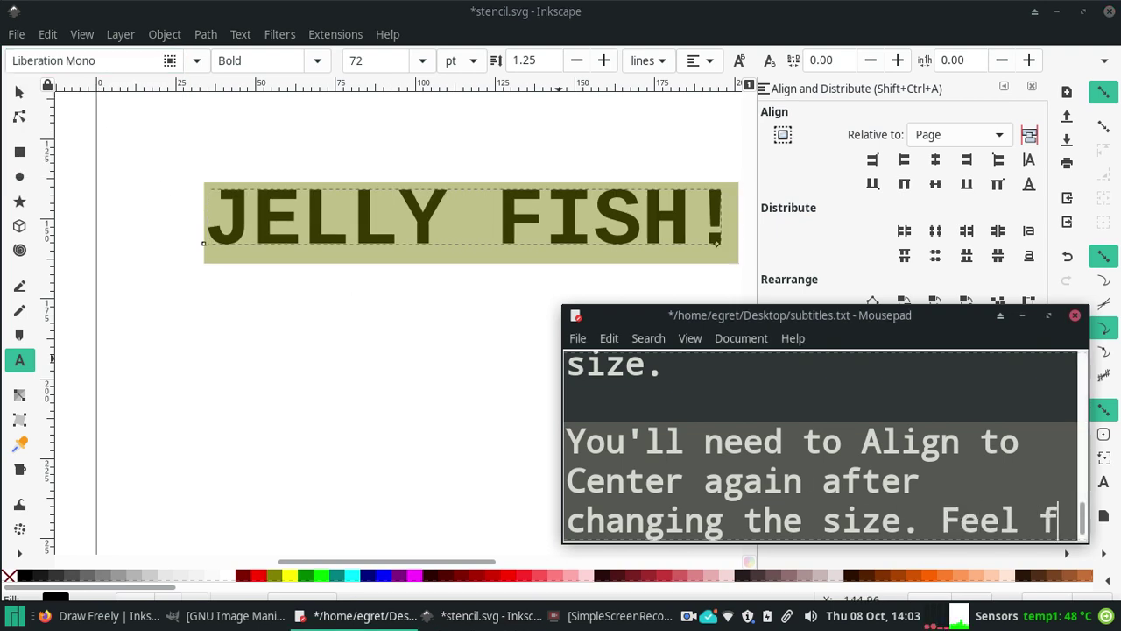
pyautogui.write('free to change the font')
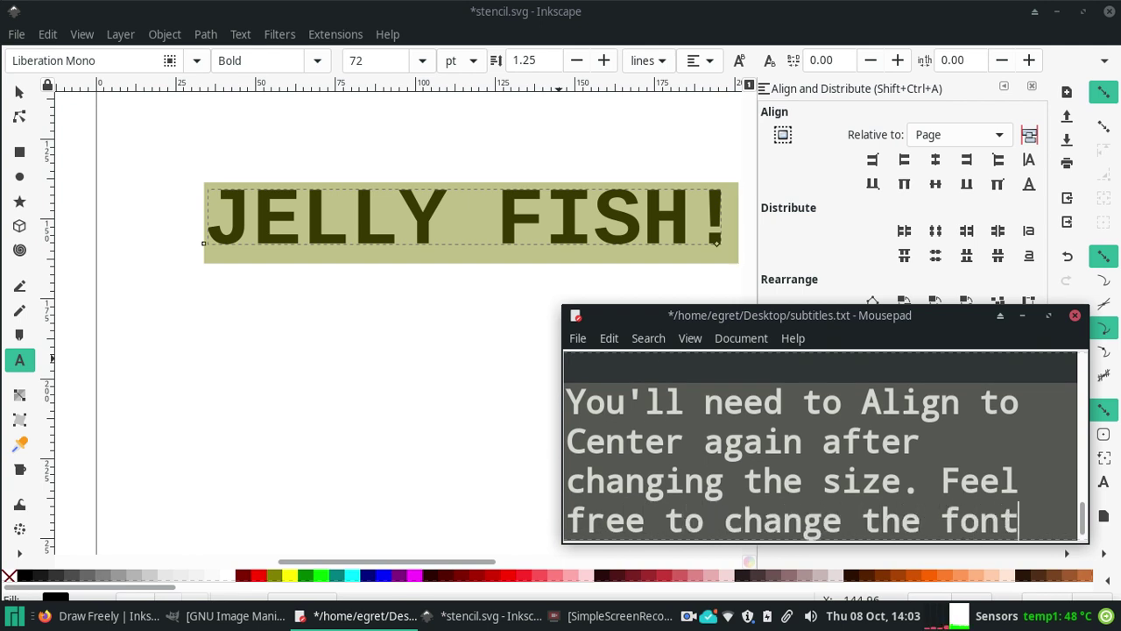
pyautogui.write(' type.')
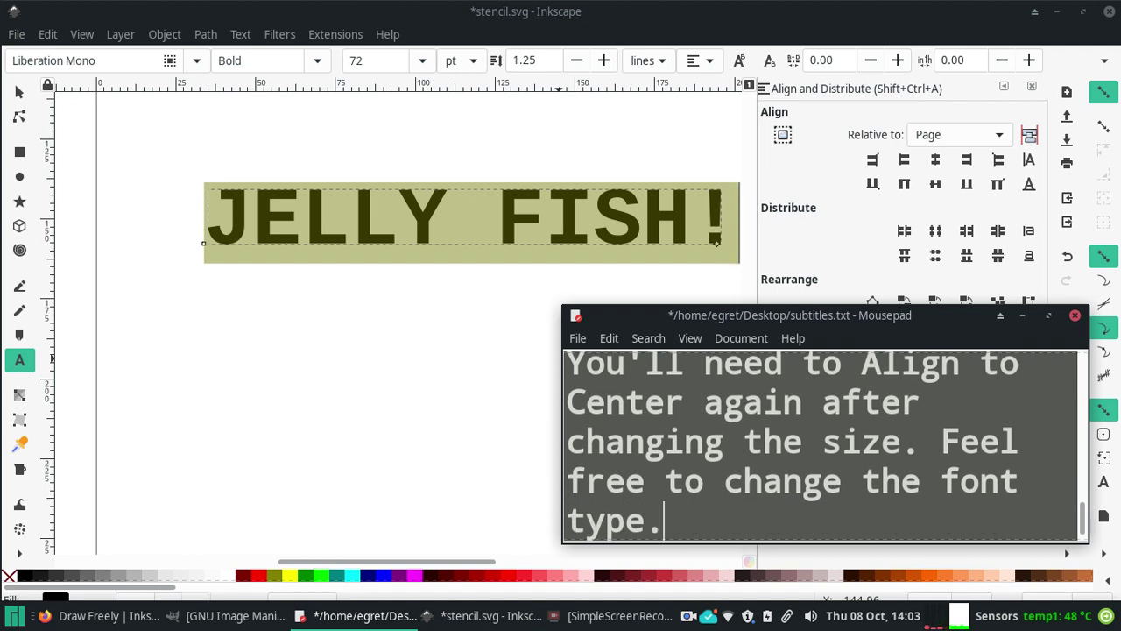
pyautogui.press('Return')
pyautogui.press('Return')
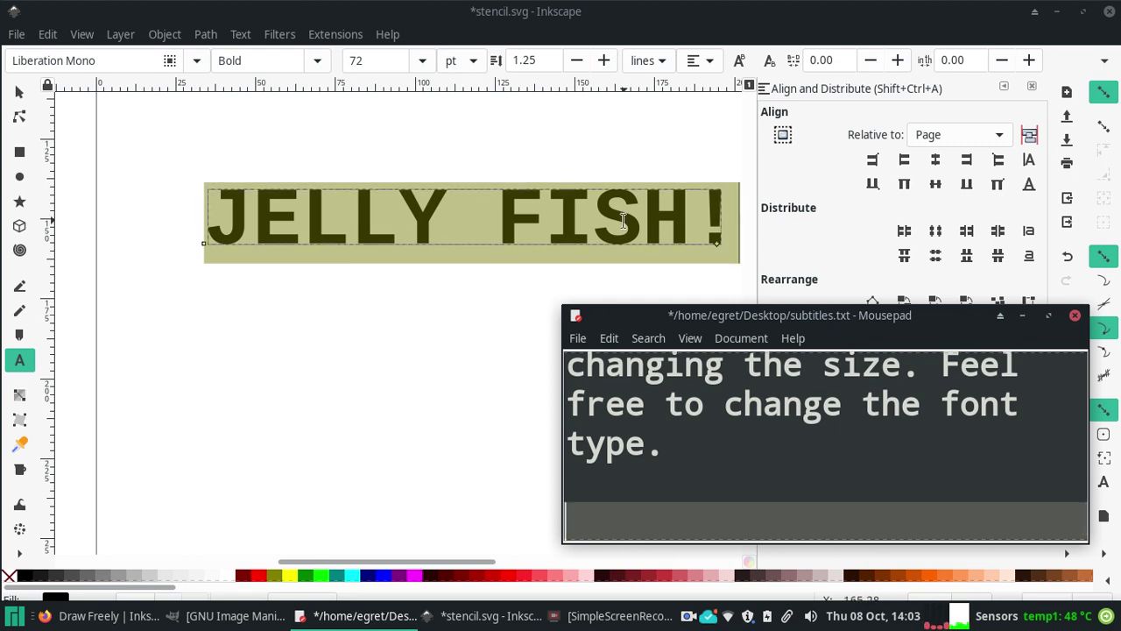
pyautogui.click(649, 215)
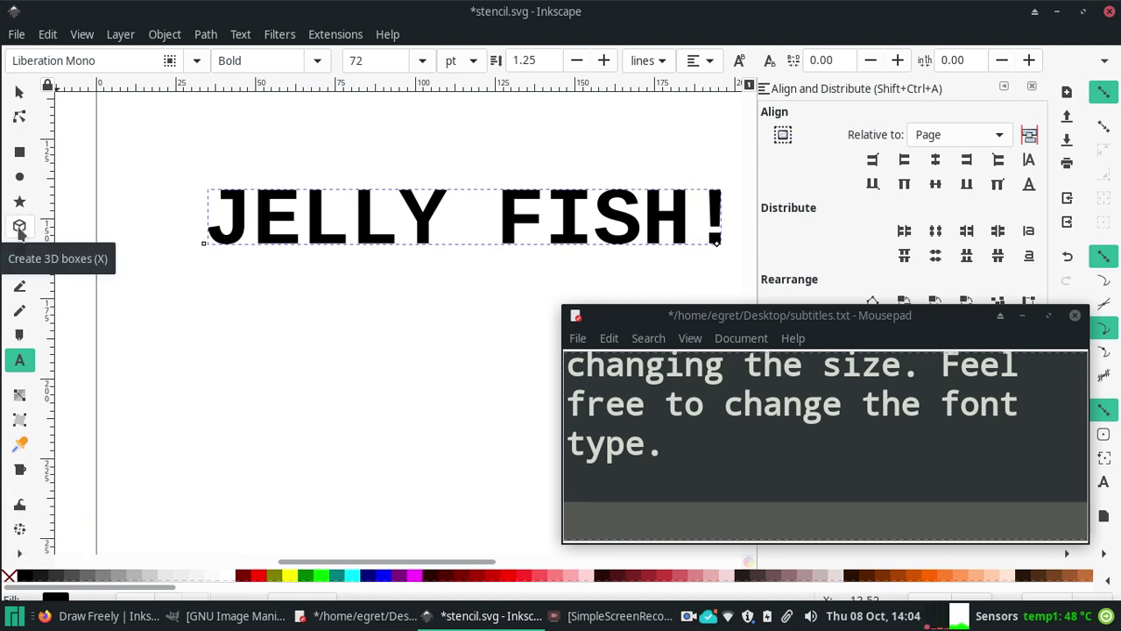
# Step: Pick the Ellipse tool and add the subtitle 'Now that you've decided on those things...'
pyautogui.click(21, 179)
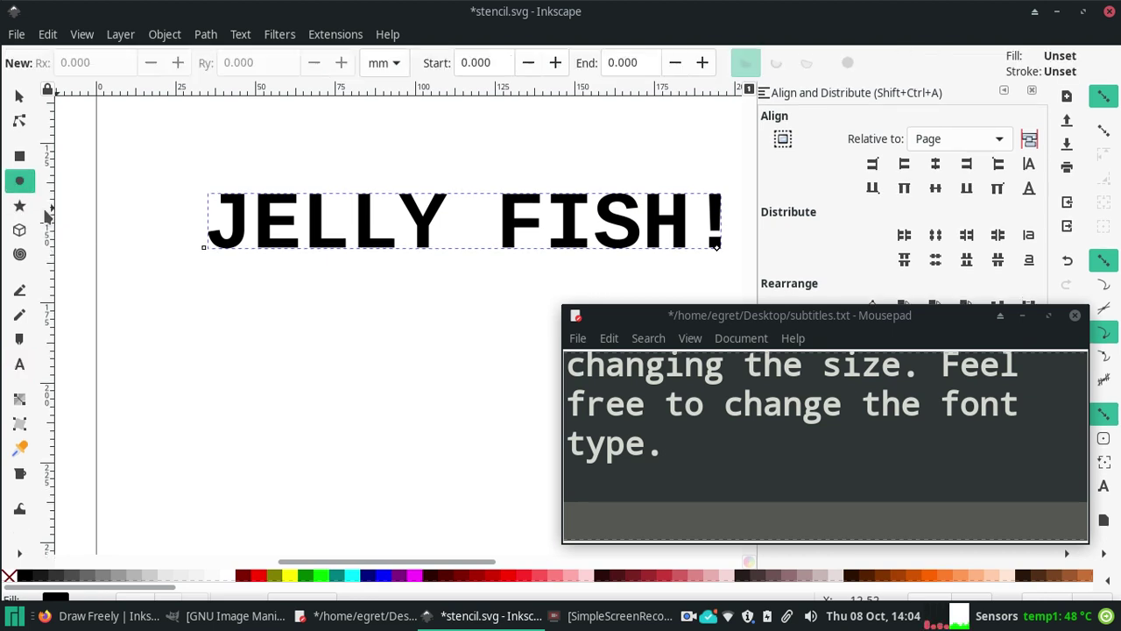
pyautogui.click(734, 492)
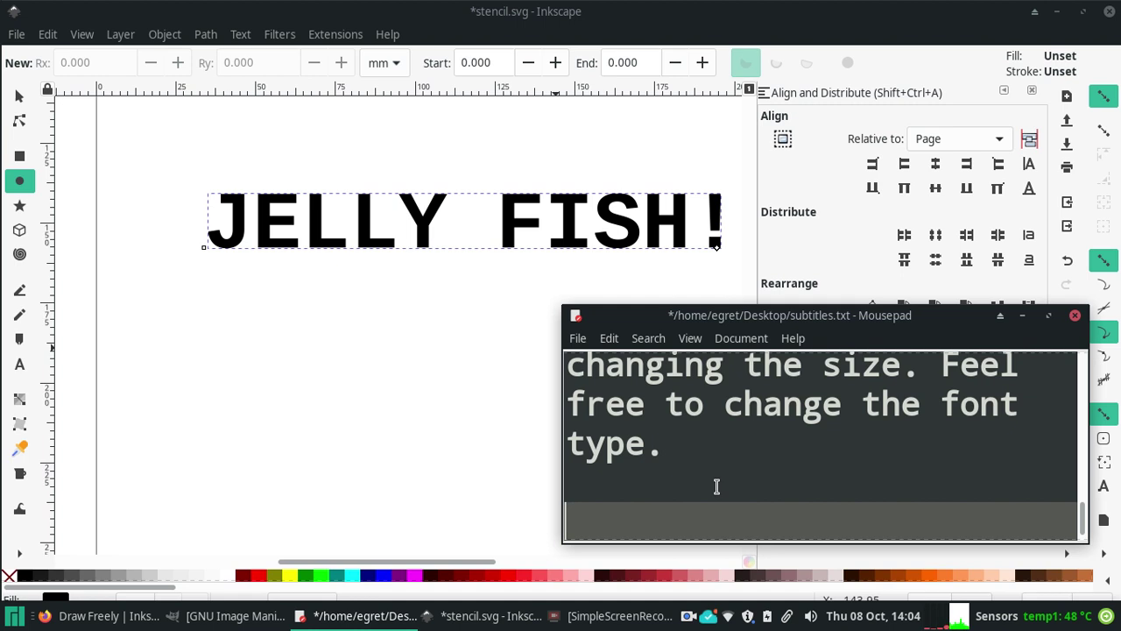
pyautogui.write('No')
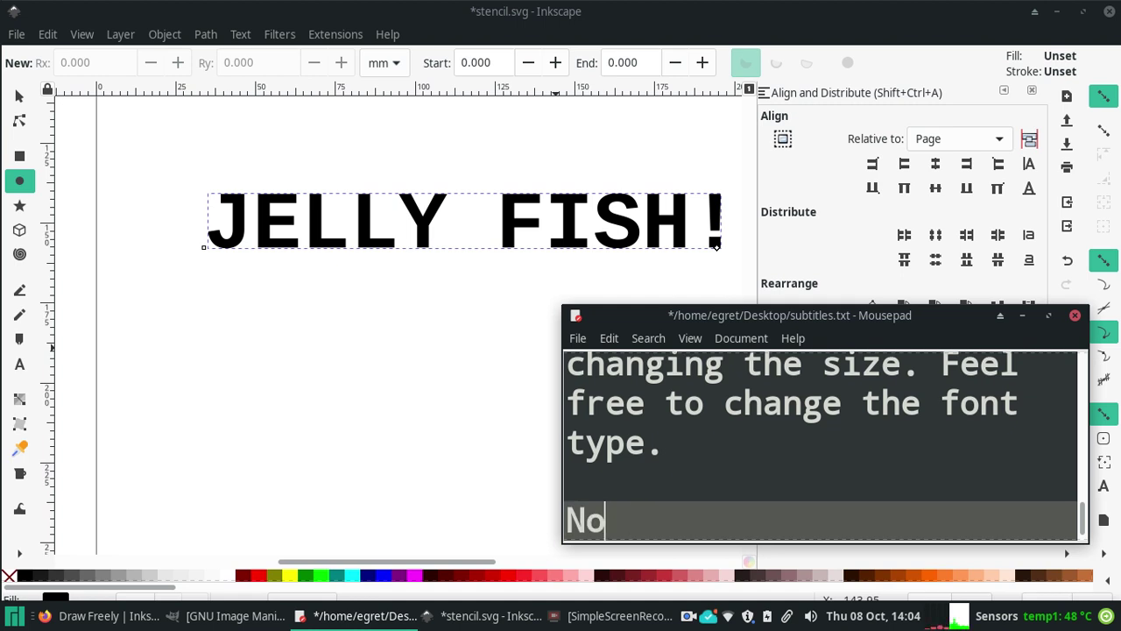
pyautogui.write("i that you've decid")
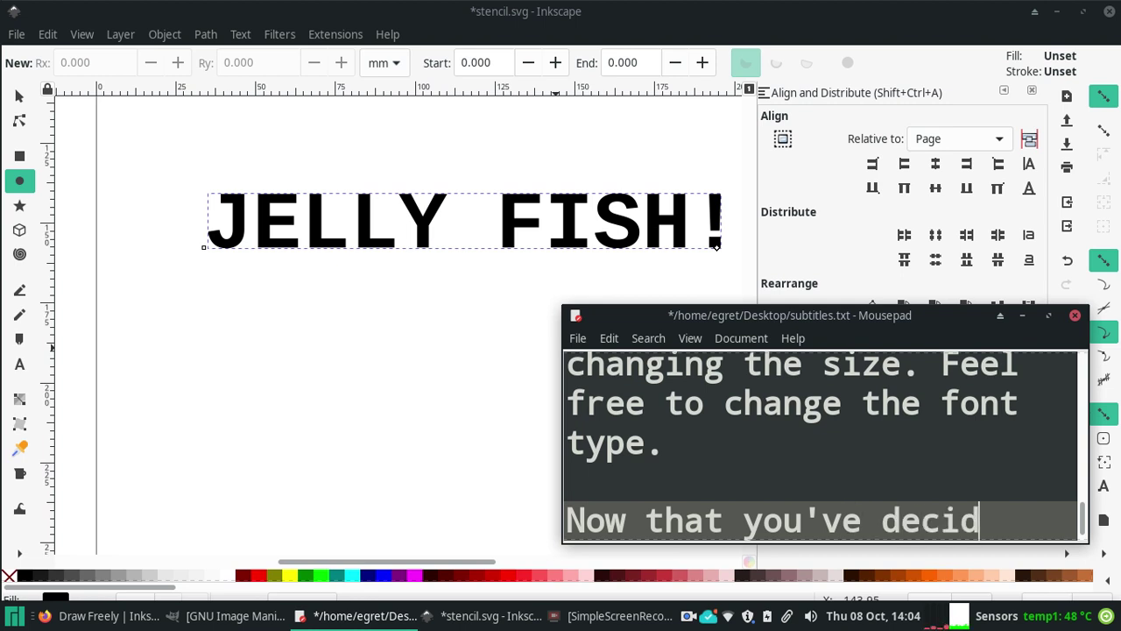
pyautogui.write('ed on ')
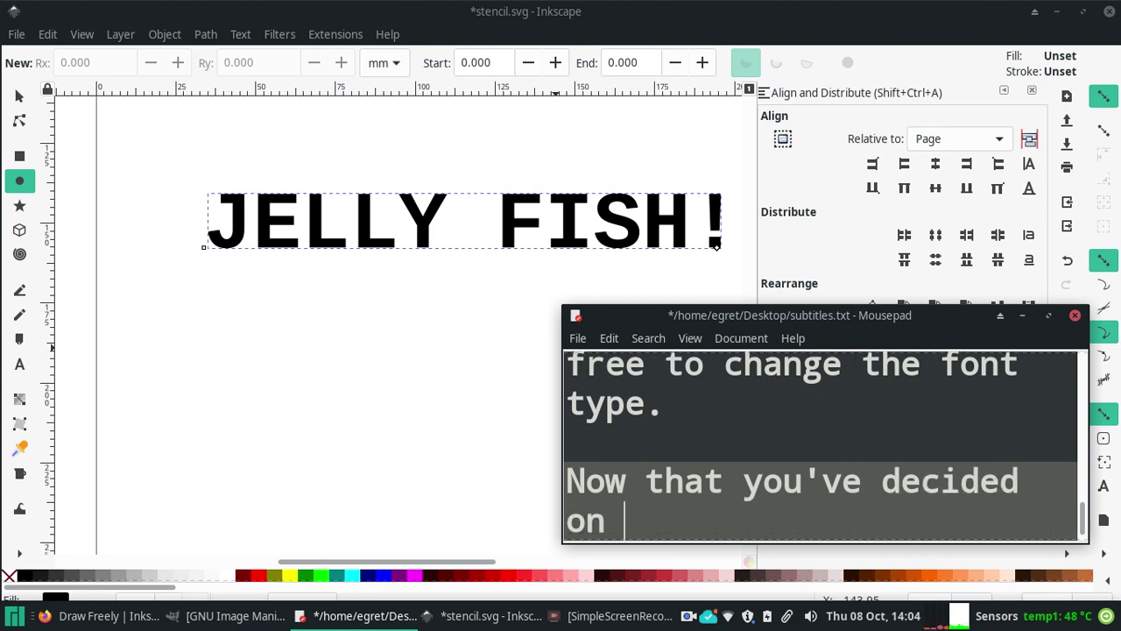
pyautogui.write('thos')
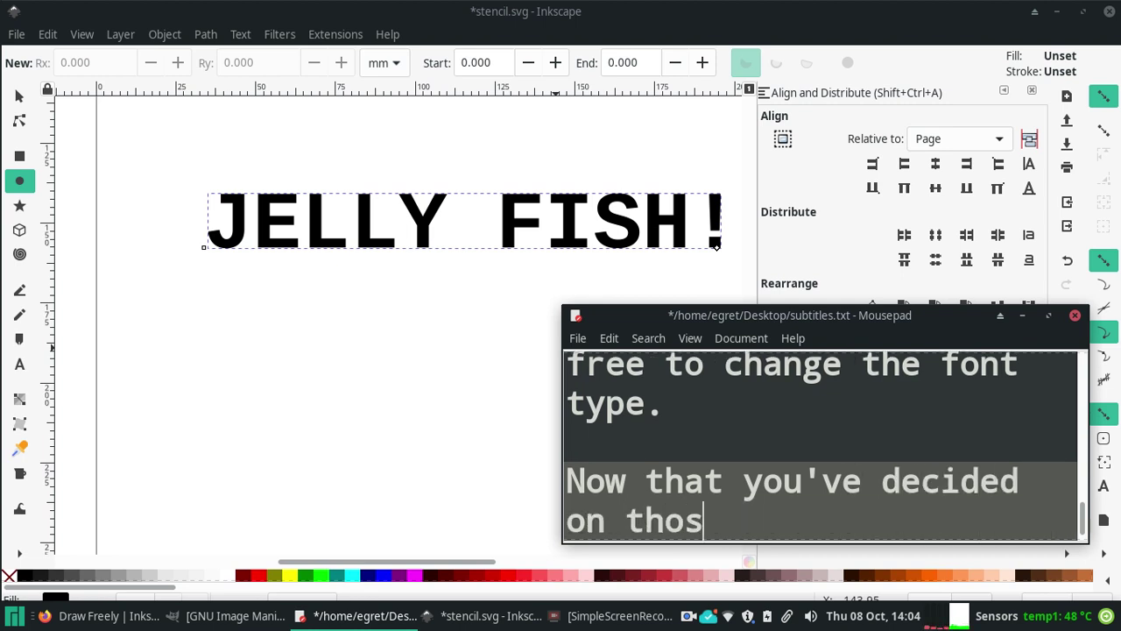
pyautogui.write('e things')
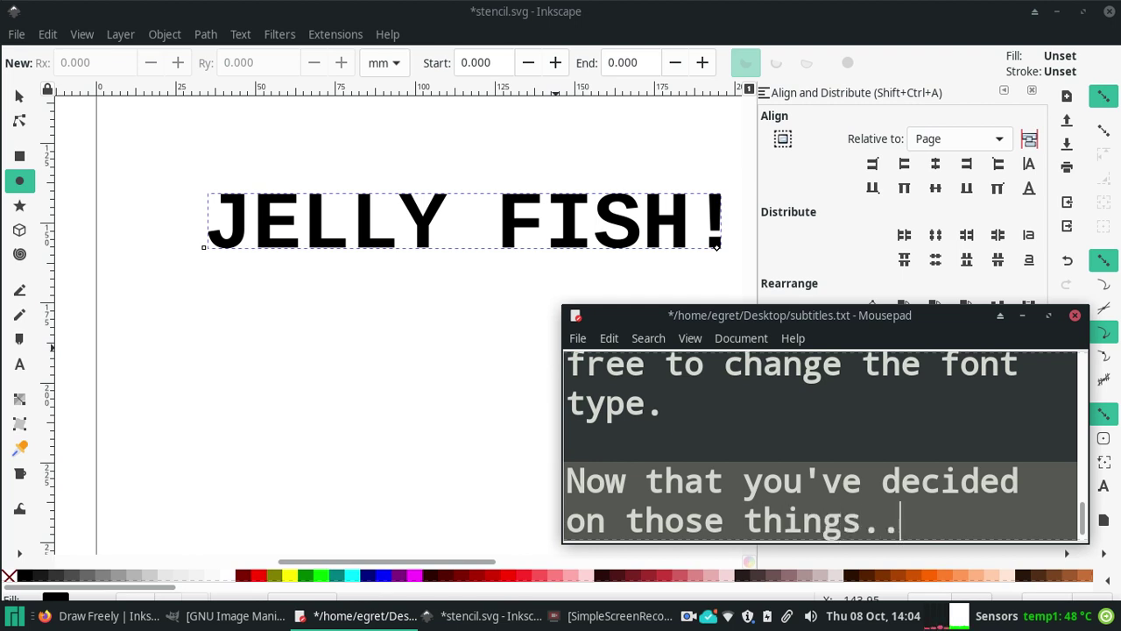
pyautogui.write('.')
pyautogui.press('Return')
pyautogui.press('Return')
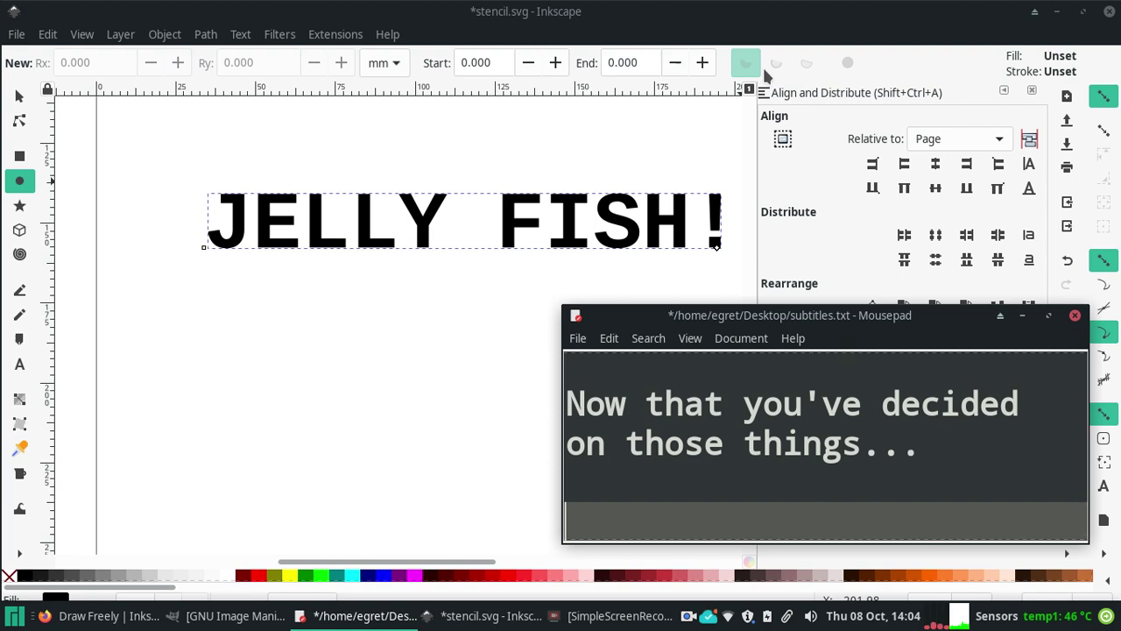
pyautogui.click(655, 336)
pyautogui.press('Escape')
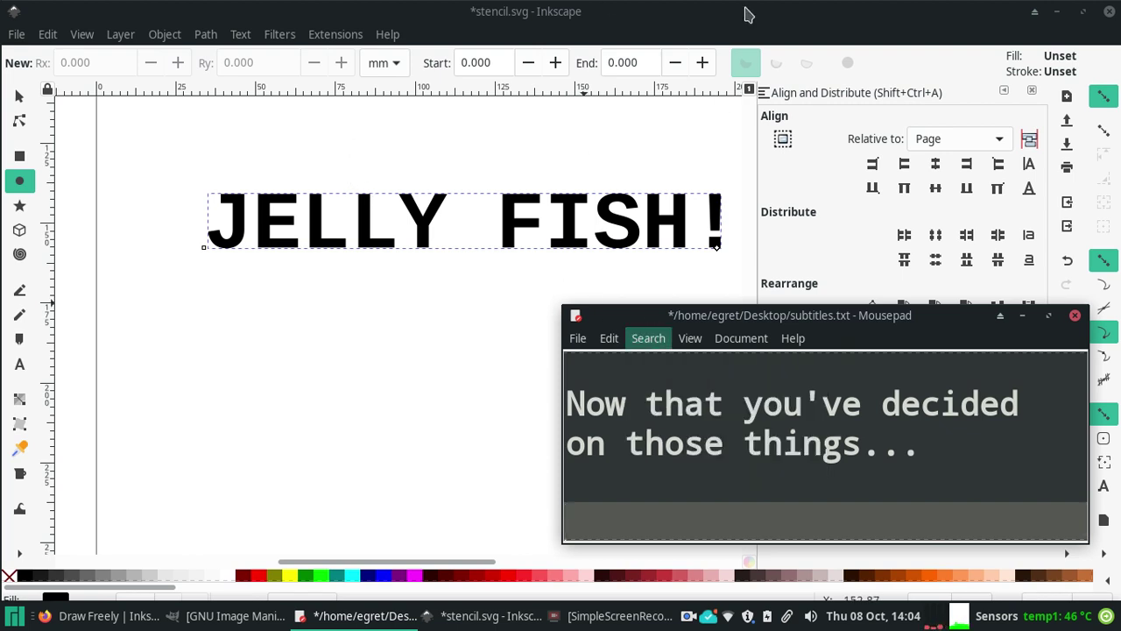
# Step: Shuffle windows, accidentally type 'oops' in the notes, and maximise the stencil.svg drawing
pyautogui.moveTo(740, 315); pyautogui.dragTo(313, 143)
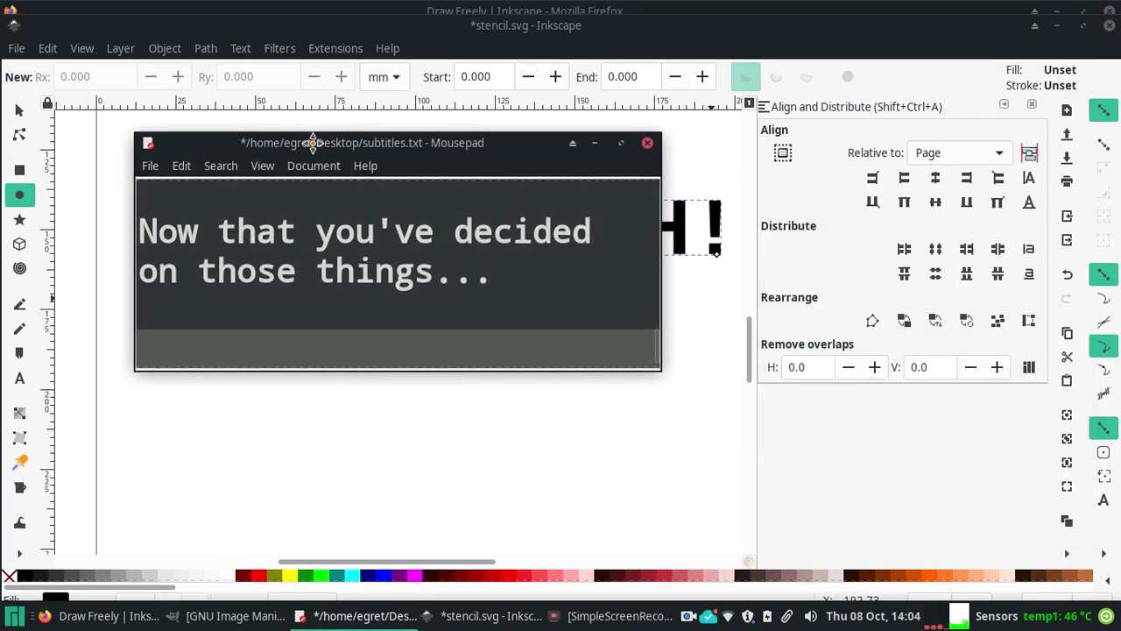
pyautogui.click(457, 11)
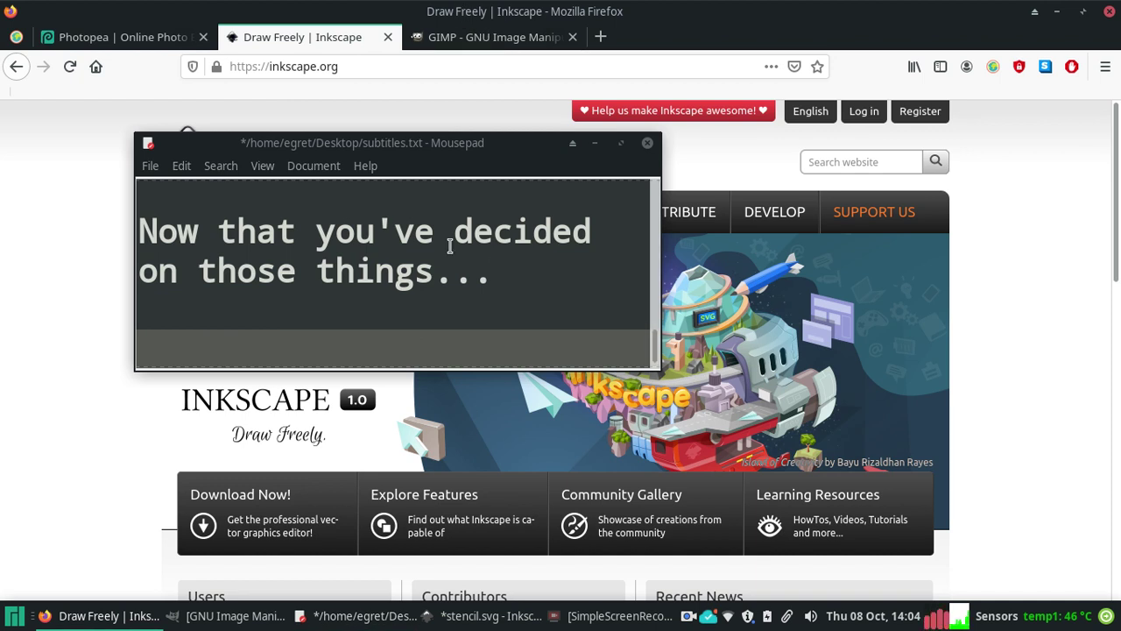
pyautogui.click(503, 339)
pyautogui.write('o')
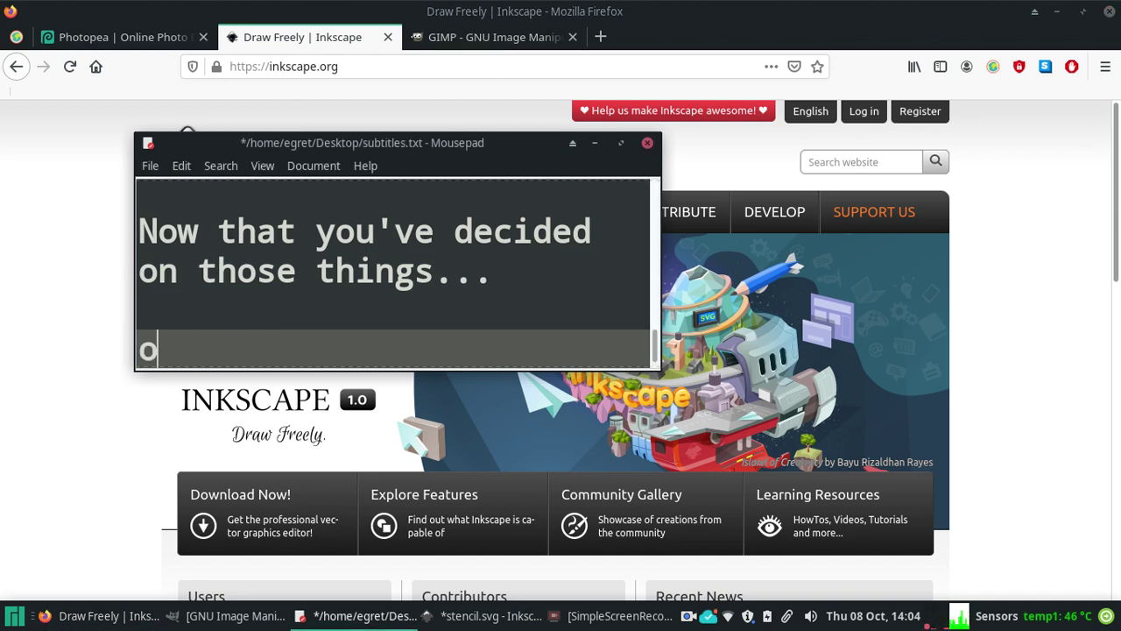
pyautogui.write('ops')
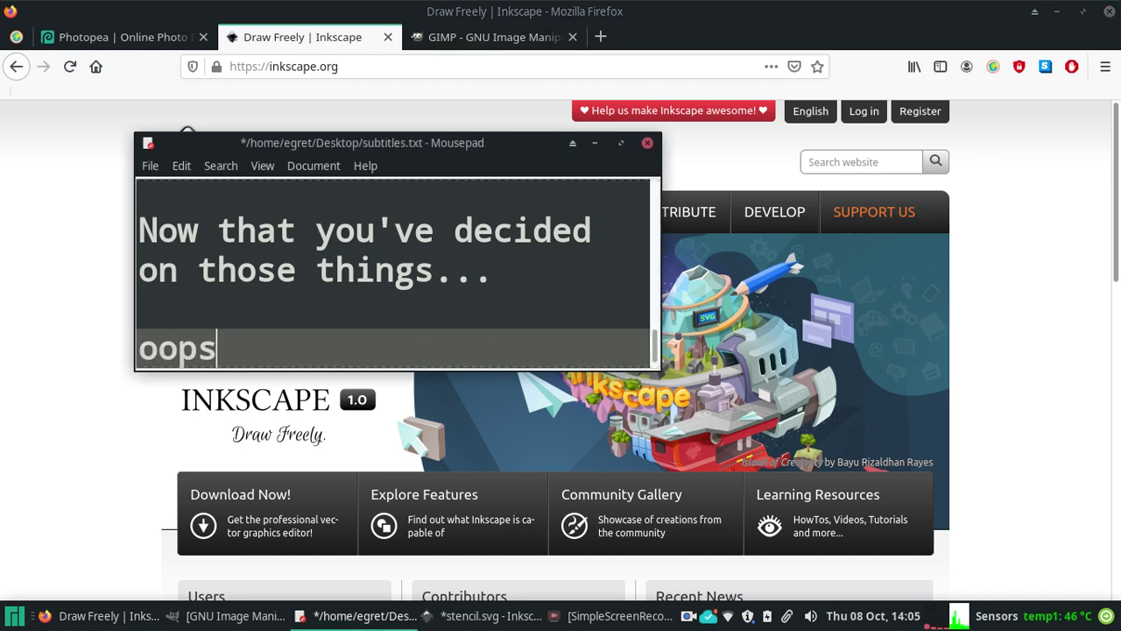
pyautogui.click(486, 615)
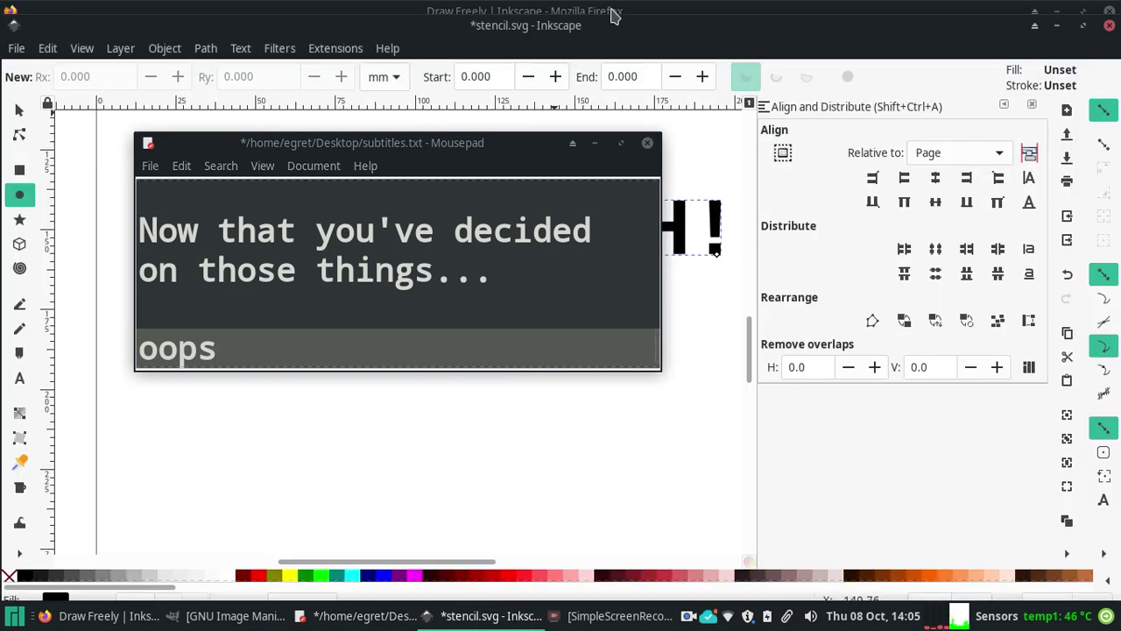
pyautogui.moveTo(609, 17); pyautogui.dragTo(610, 3)
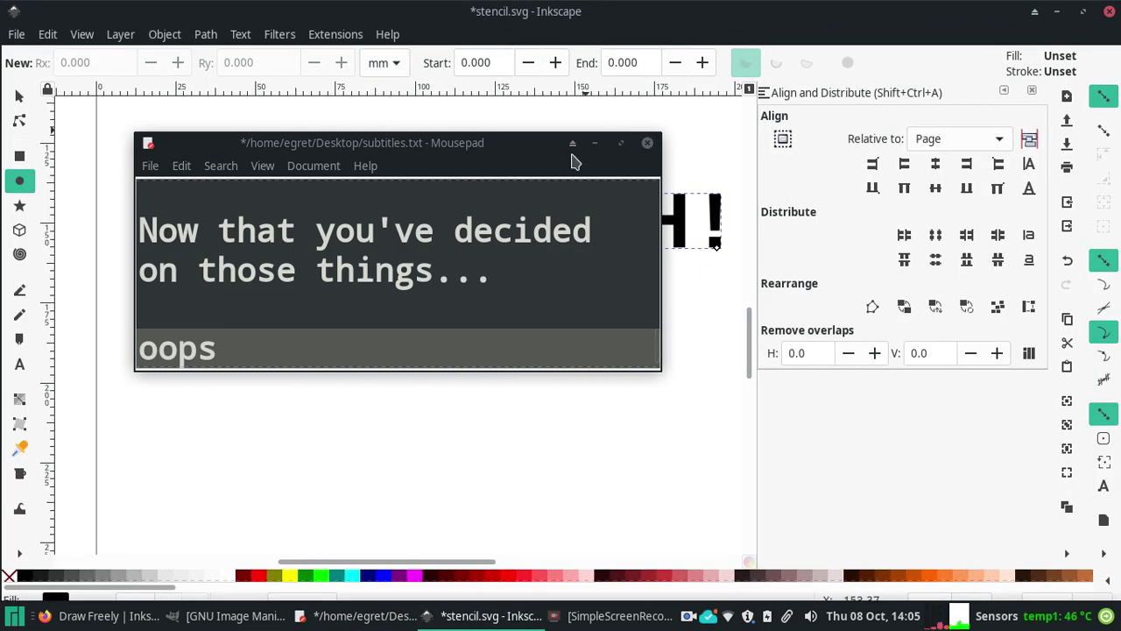
# Step: Delete the stray 'oops' and move the notes window to the lower right
pyautogui.moveTo(484, 153); pyautogui.dragTo(823, 171)
pyautogui.moveTo(561, 366); pyautogui.dragTo(458, 368)
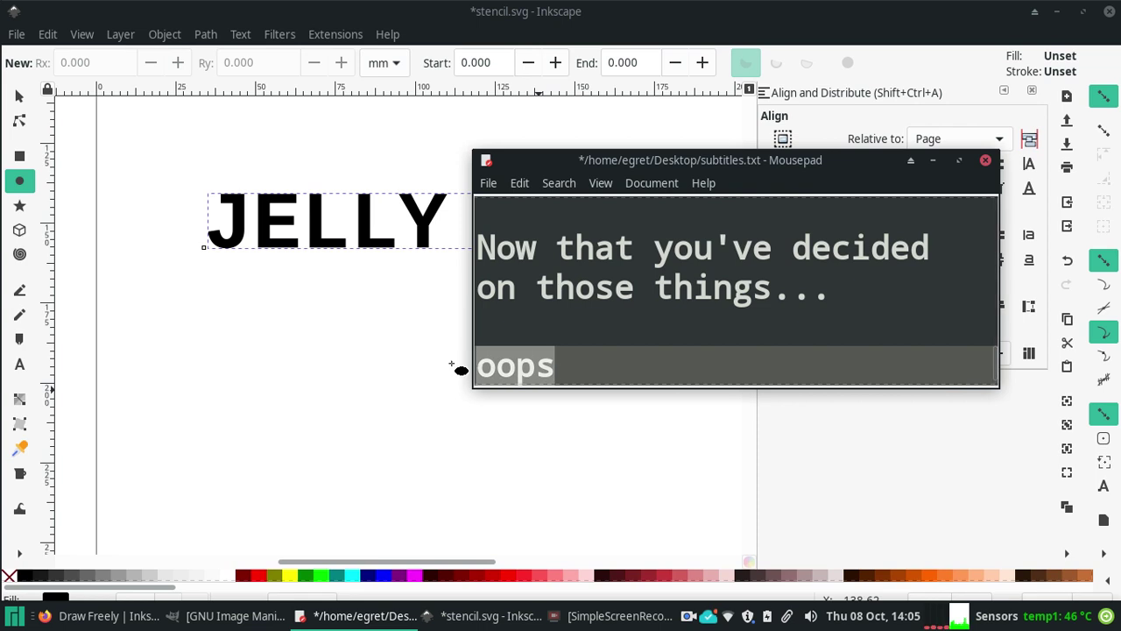
pyautogui.press('BackSpace')
pyautogui.moveTo(738, 163); pyautogui.dragTo(796, 340)
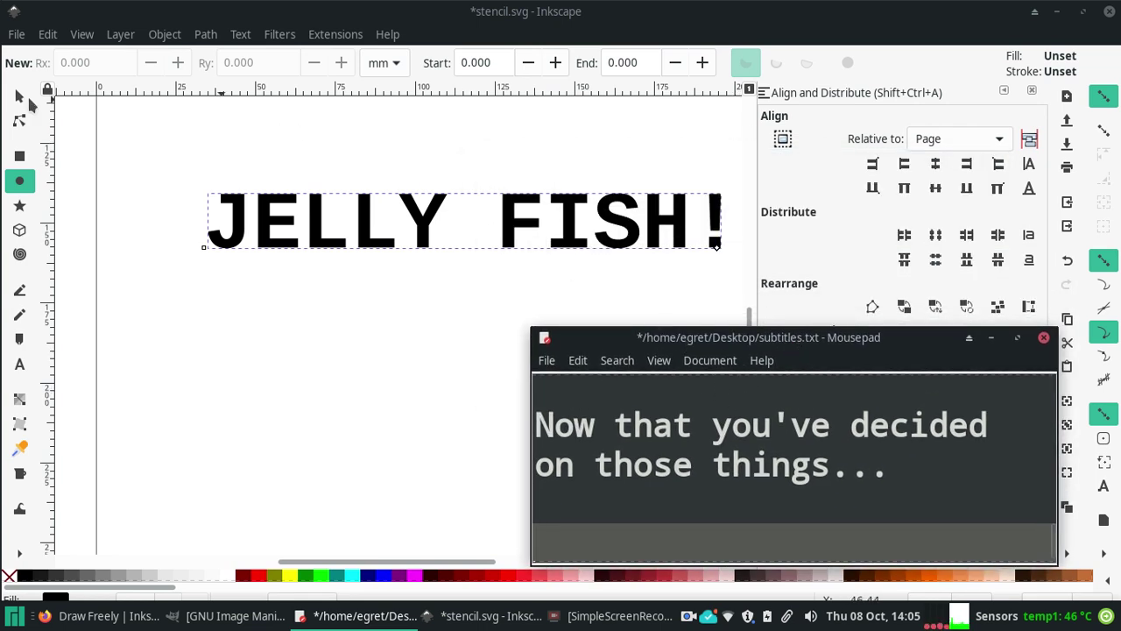
# Step: Add the subtitle 'Check out these shape tools on the side.' while showing star, ellipse and rectangle tools
pyautogui.moveTo(701, 339); pyautogui.dragTo(261, 97)
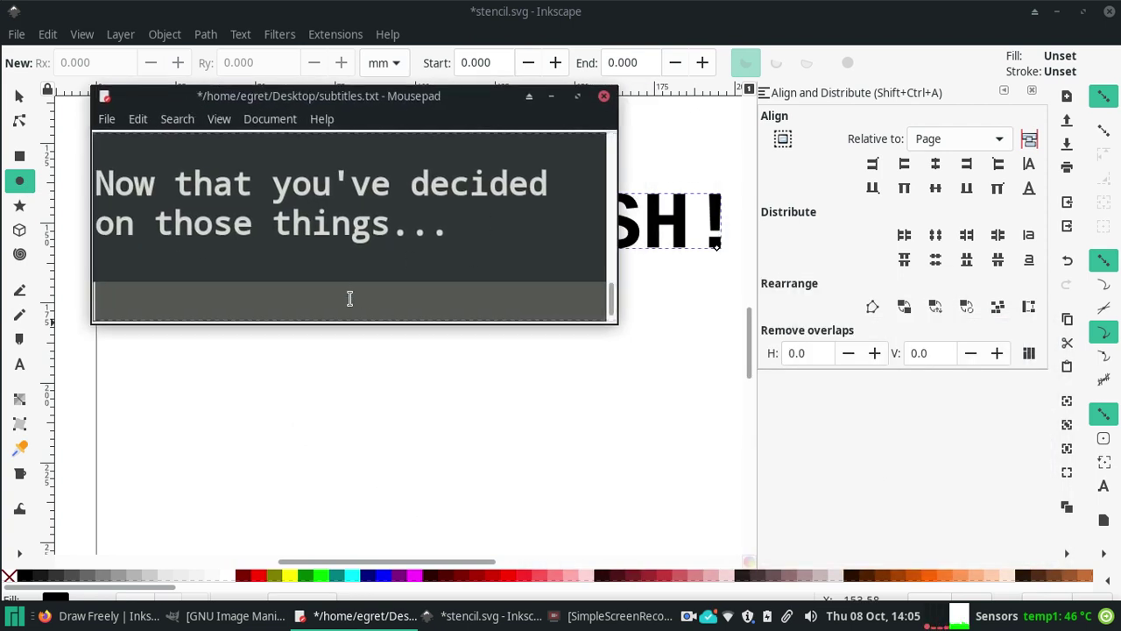
pyautogui.write('Check o')
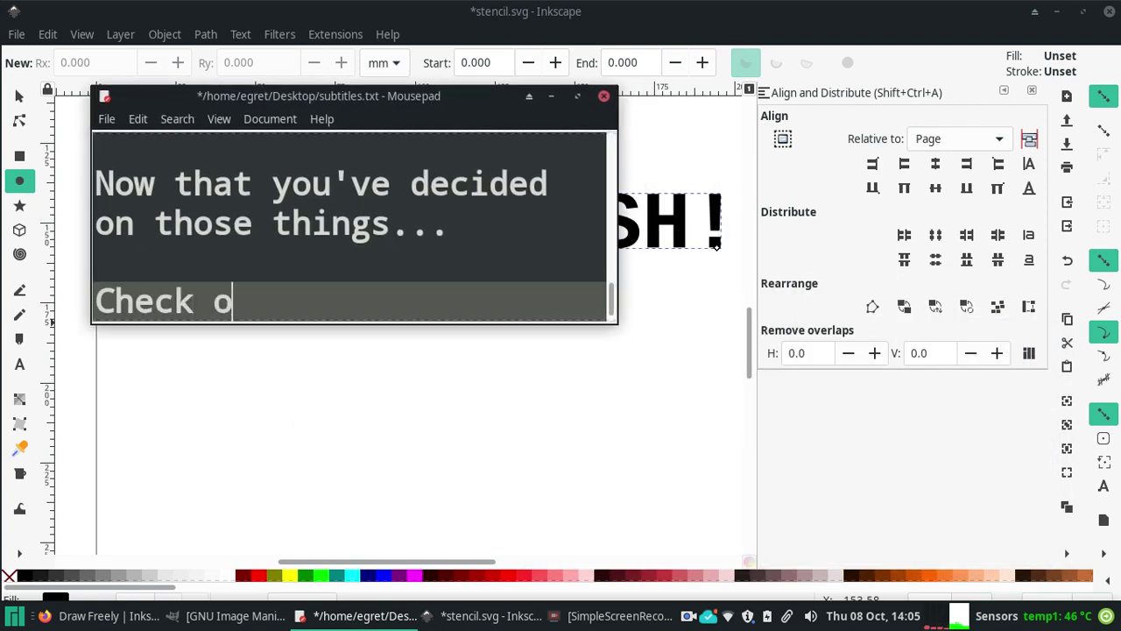
pyautogui.write('ut these shape tools ')
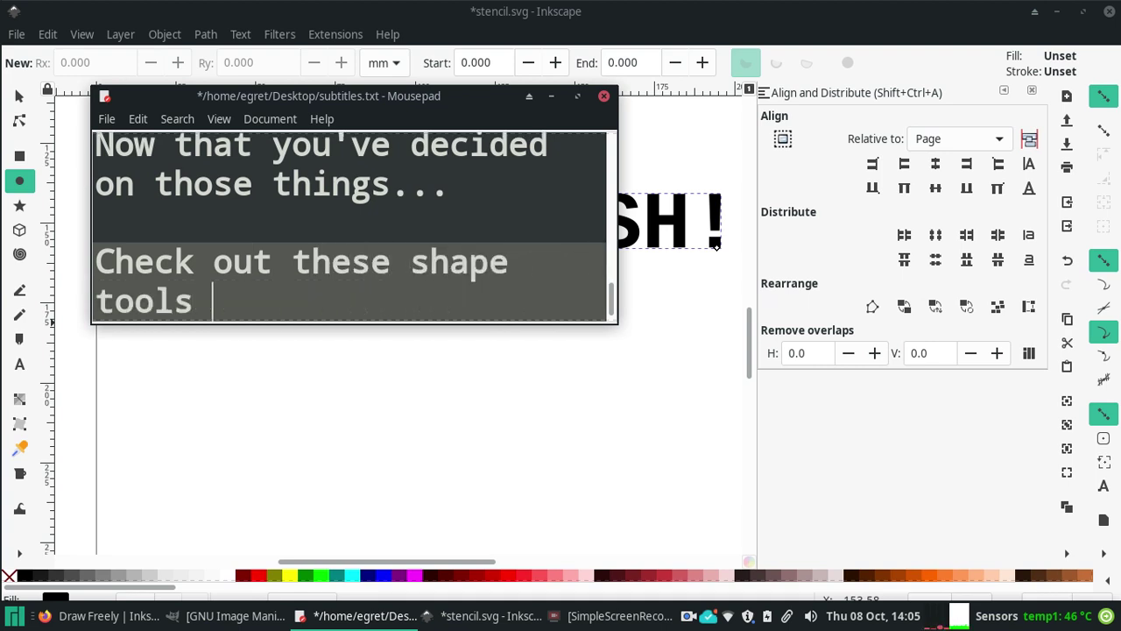
pyautogui.write('on the side.')
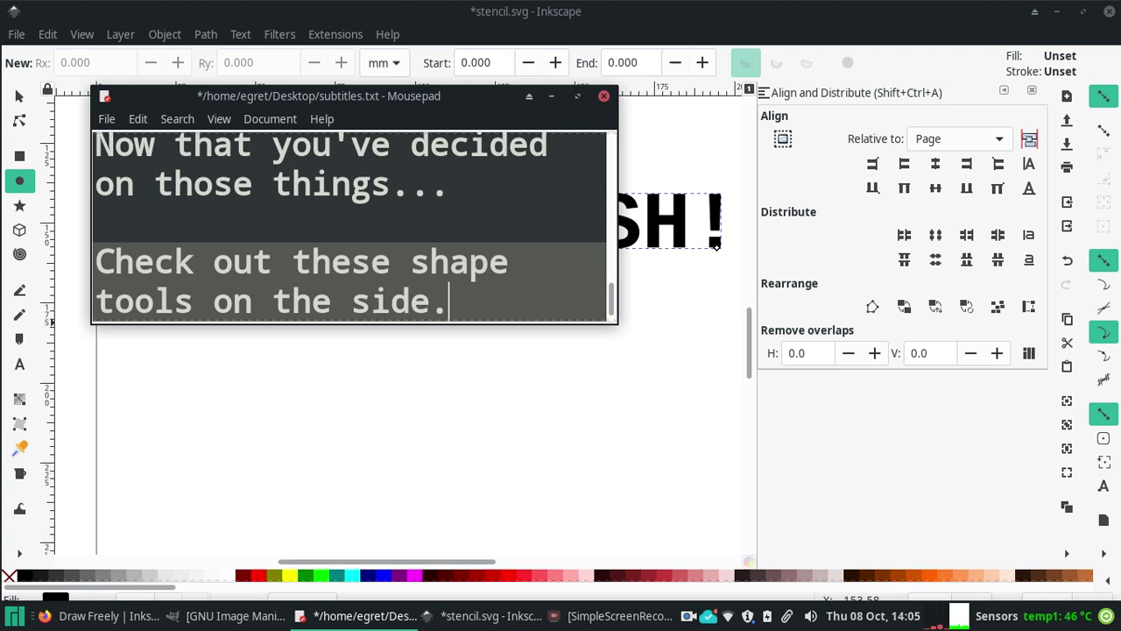
pyautogui.click(19, 206)
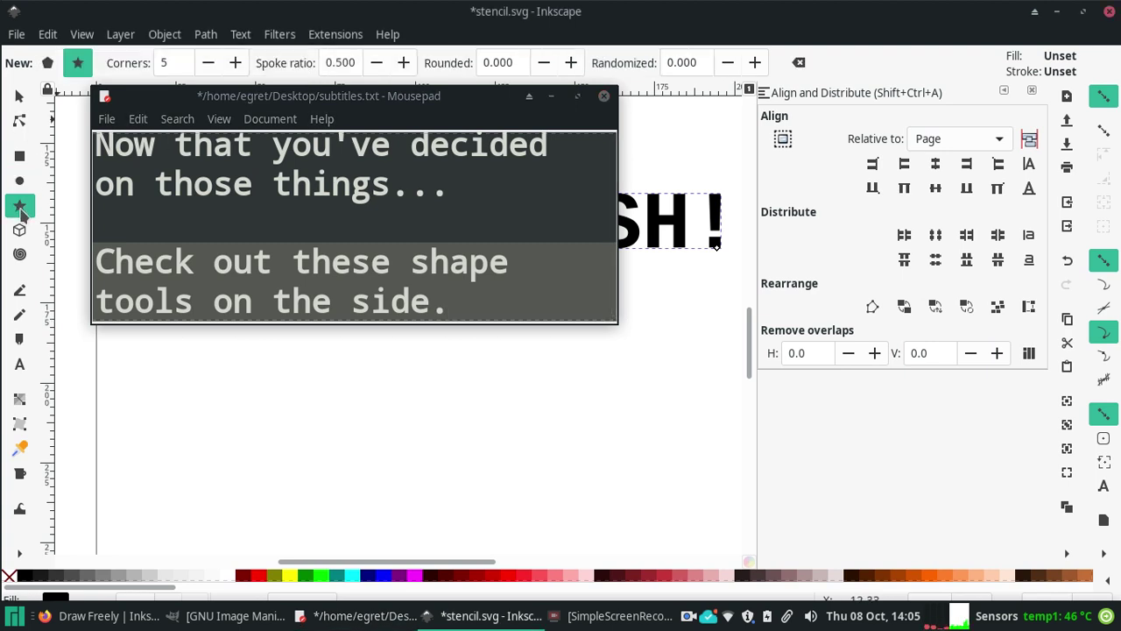
pyautogui.click(19, 181)
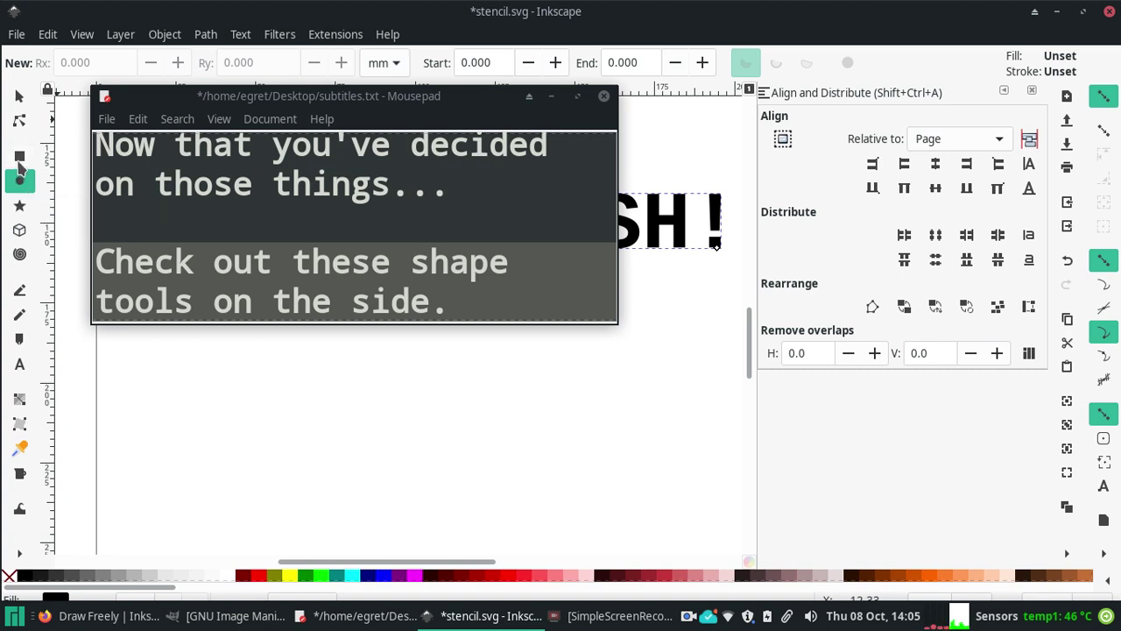
pyautogui.click(21, 163)
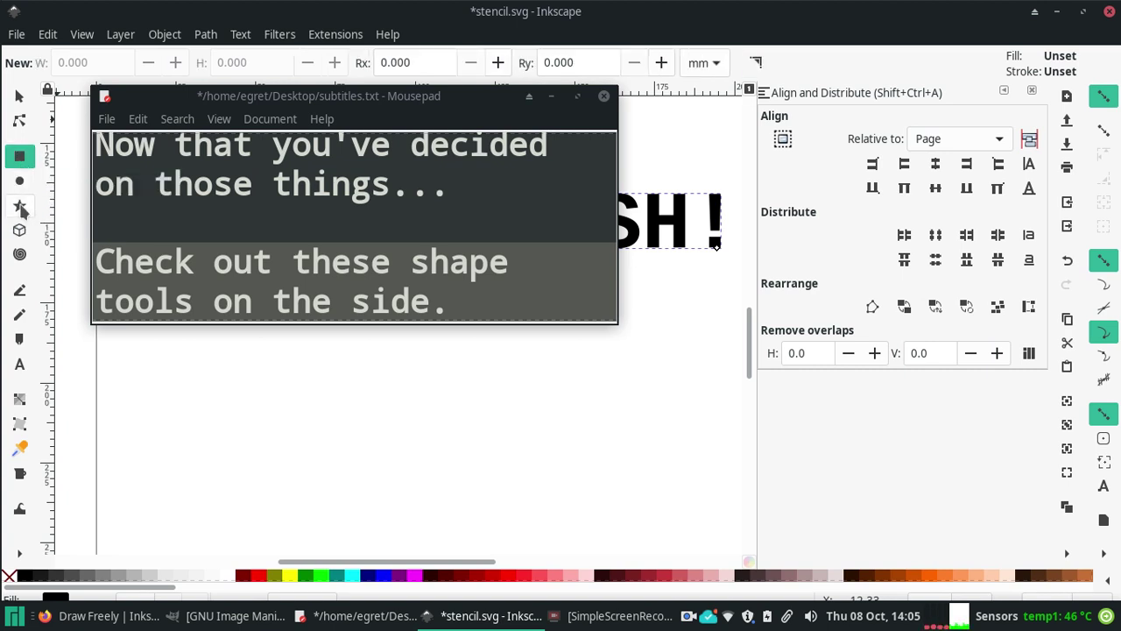
pyautogui.click(21, 207)
pyautogui.click(21, 183)
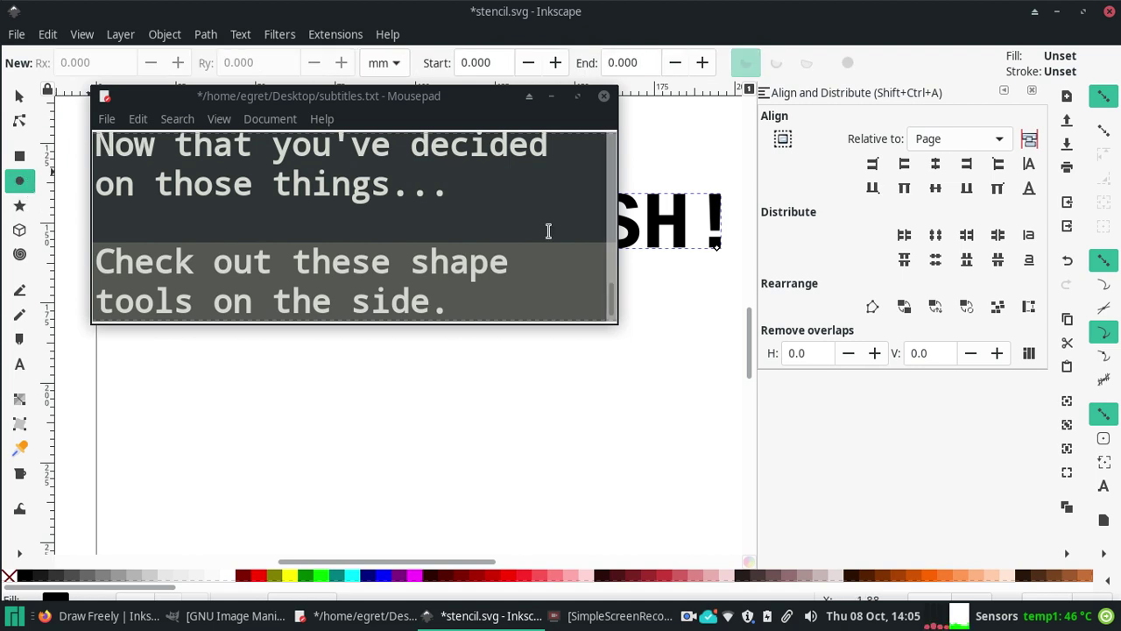
# Step: Add the subtitle 'I'm going to start with circle' and move the notes off the title
pyautogui.moveTo(455, 108); pyautogui.dragTo(921, 160)
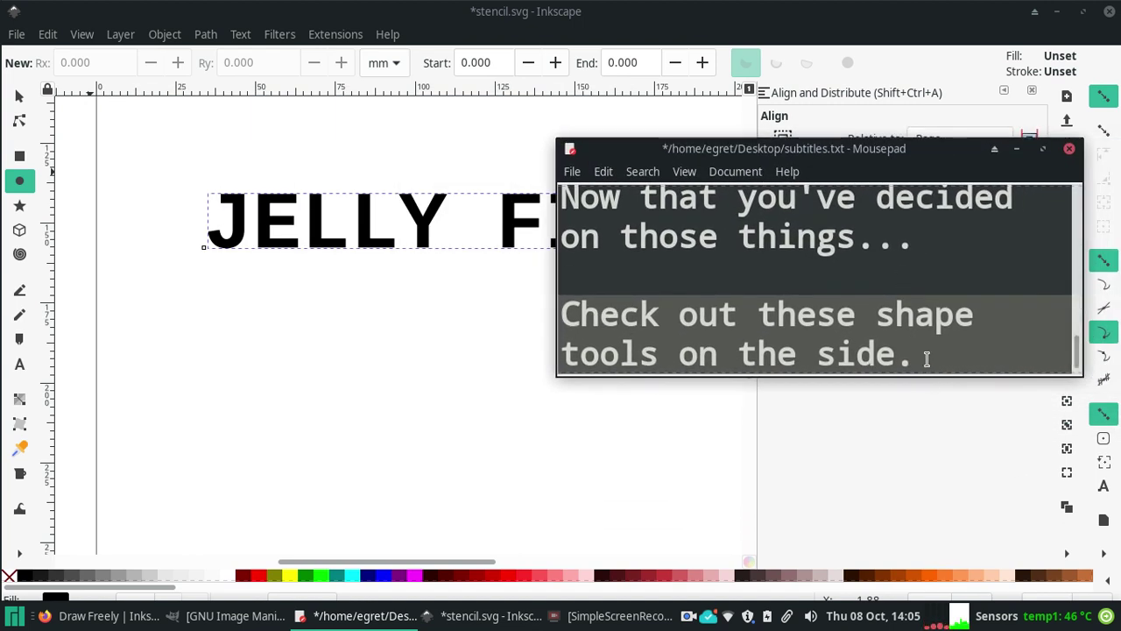
pyautogui.press('Return')
pyautogui.write("I'm ")
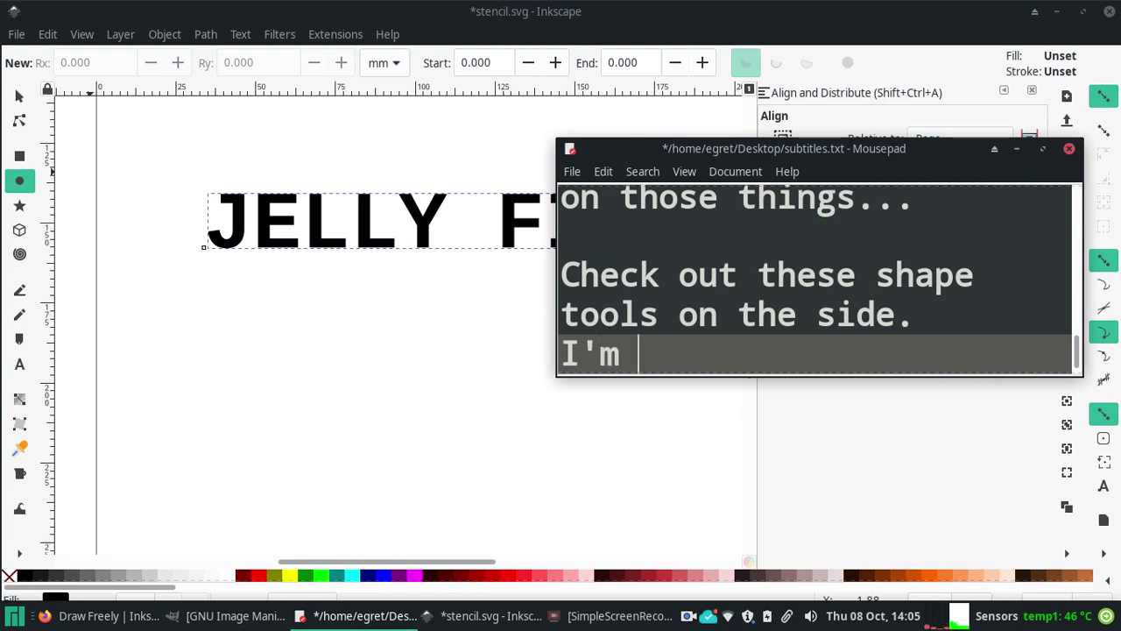
pyautogui.write('going to ')
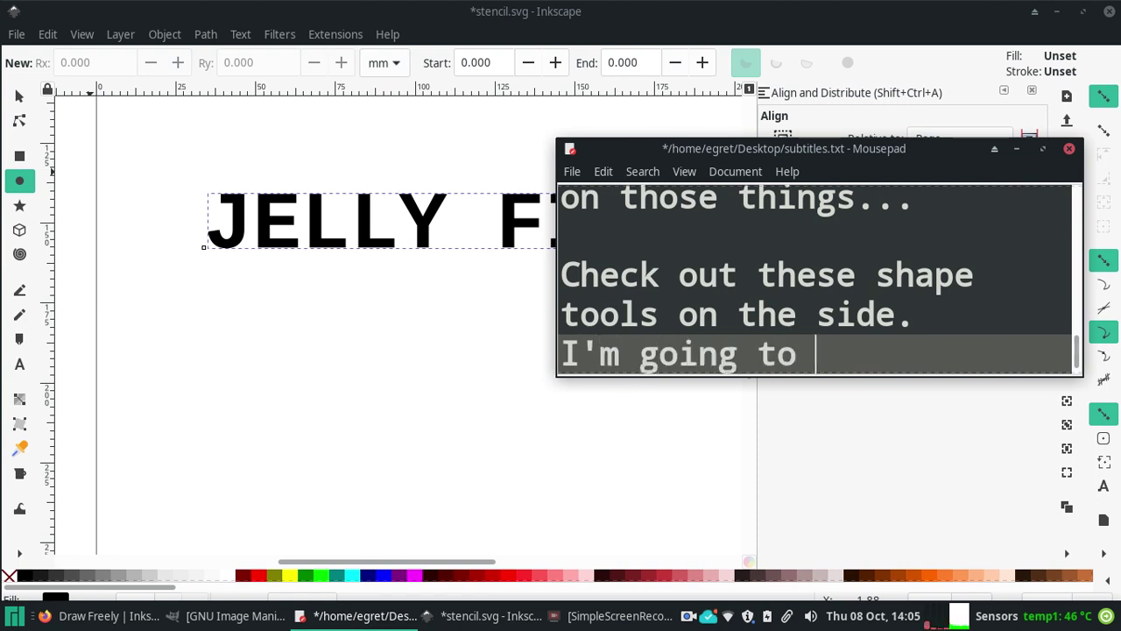
pyautogui.write('start with circle.')
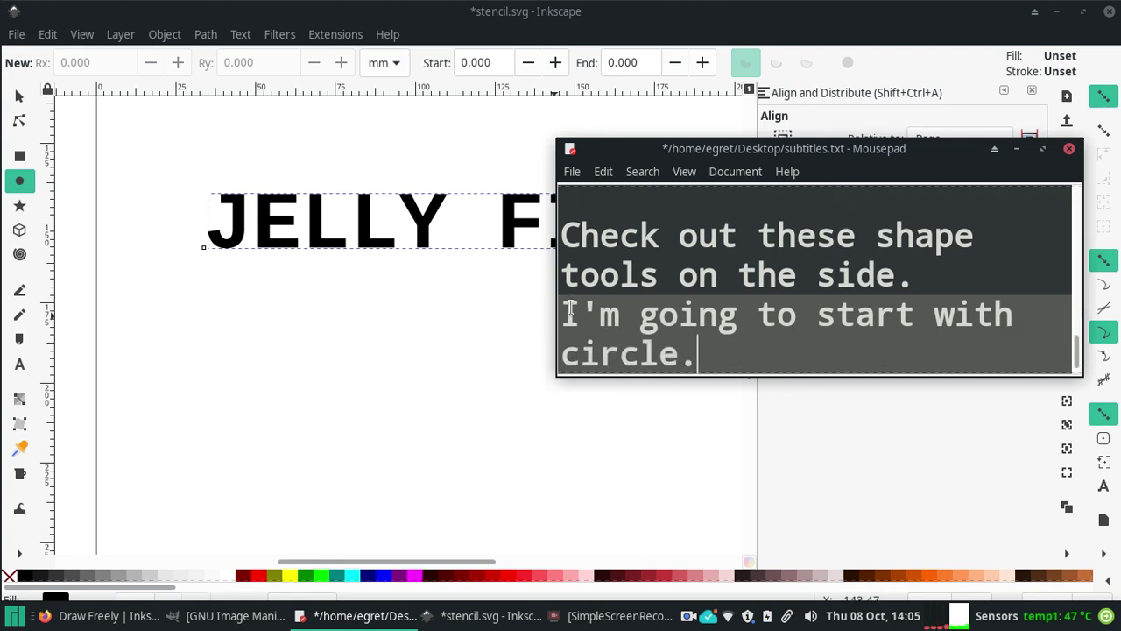
pyautogui.moveTo(919, 153)
pyautogui.mouseDown()
pyautogui.moveTo(906, 286)
pyautogui.moveTo(922, 288)
pyautogui.mouseUp()
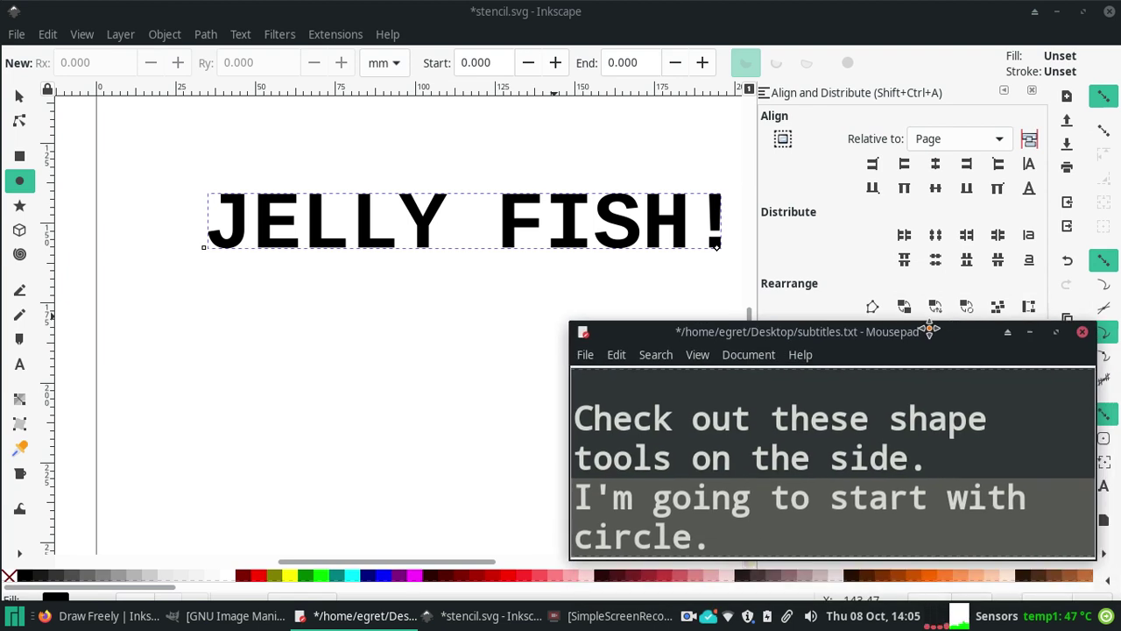
pyautogui.click(959, 523)
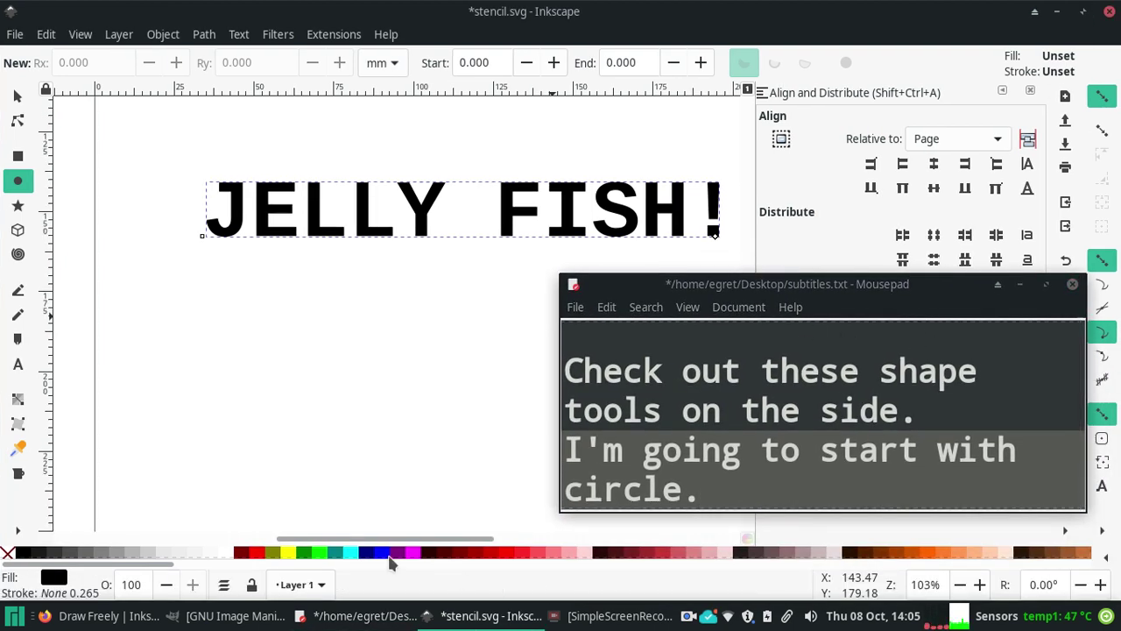
# Step: Lower the opacity a few steps, then restore it to 100
pyautogui.click(169, 594)
pyautogui.click(167, 592)
pyautogui.click(167, 590)
pyautogui.click(167, 592)
pyautogui.click(193, 593)
pyautogui.click(193, 592)
pyautogui.click(193, 591)
pyautogui.click(193, 591)
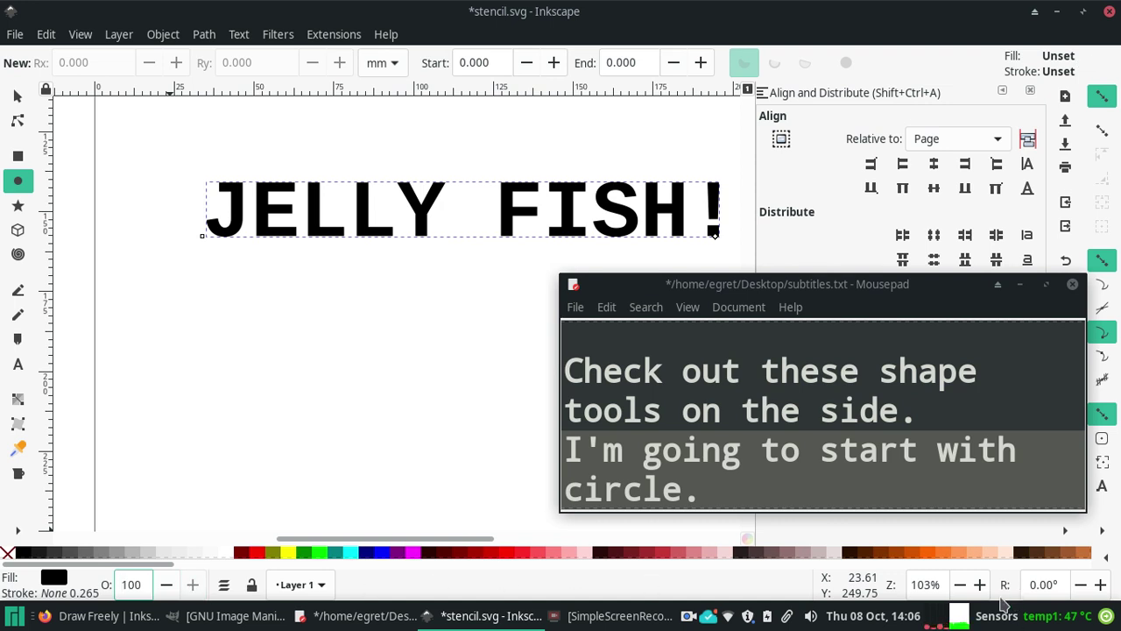
# Step: Zoom the canvas out to 73%
pyautogui.click(960, 585)
pyautogui.click(960, 585)
pyautogui.click(960, 585)
pyautogui.click(960, 585)
pyautogui.click(960, 585)
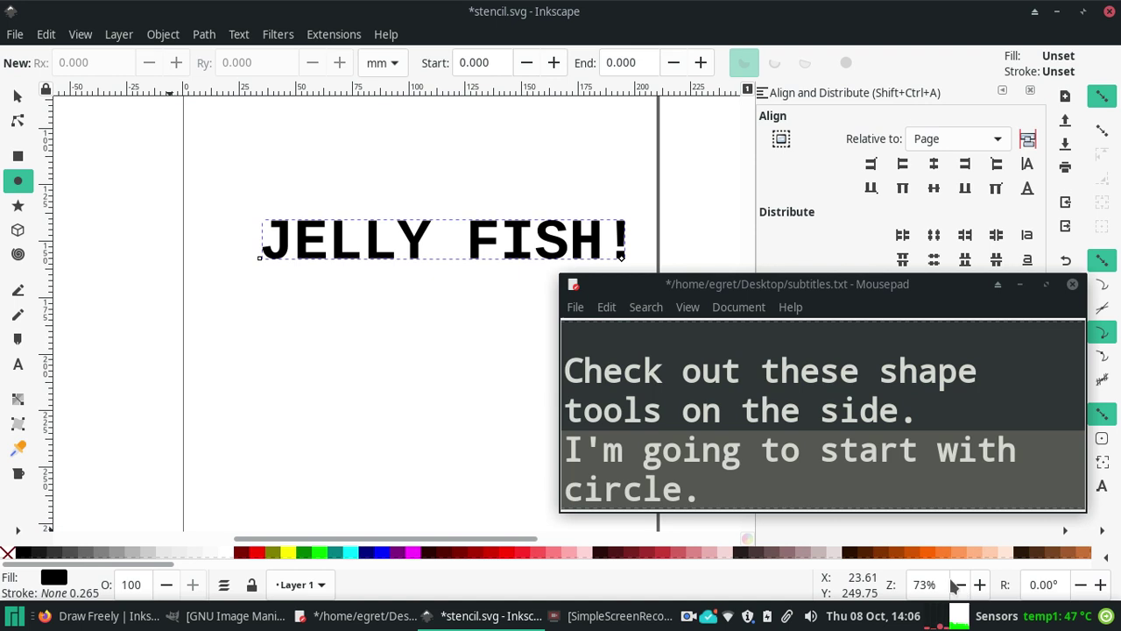
# Step: Draw an ellipse below the title, centre it horizontally, and fill it blue
pyautogui.moveTo(358, 290)
pyautogui.mouseDown()
pyautogui.moveTo(493, 361)
pyautogui.moveTo(531, 395)
pyautogui.moveTo(529, 441)
pyautogui.moveTo(476, 448)
pyautogui.moveTo(550, 424)
pyautogui.moveTo(535, 435)
pyautogui.mouseUp()
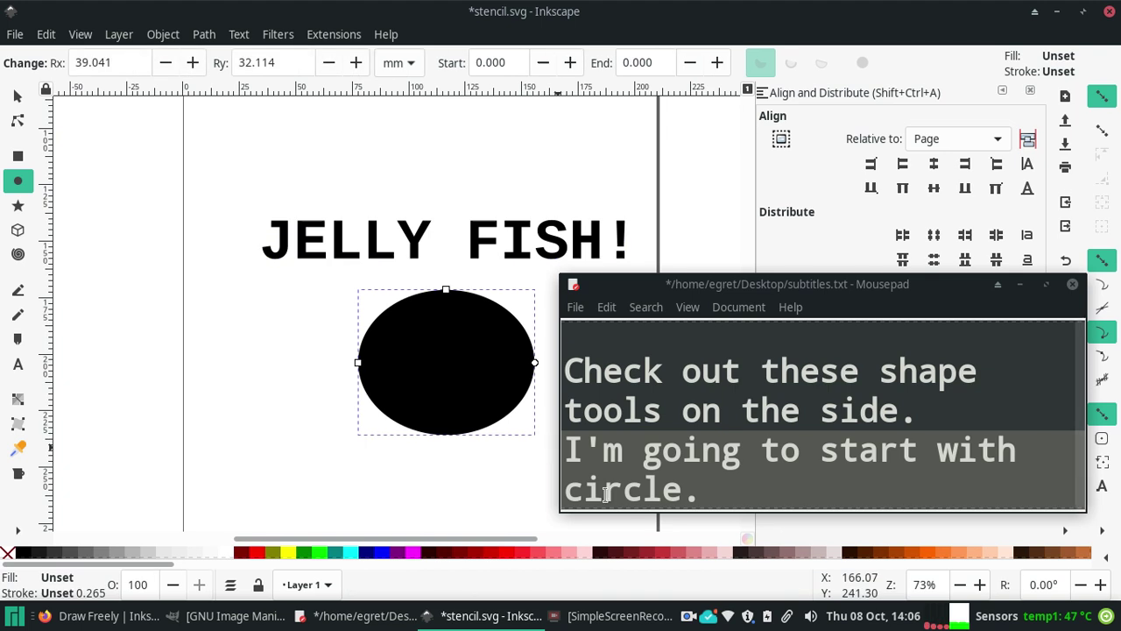
pyautogui.click(933, 165)
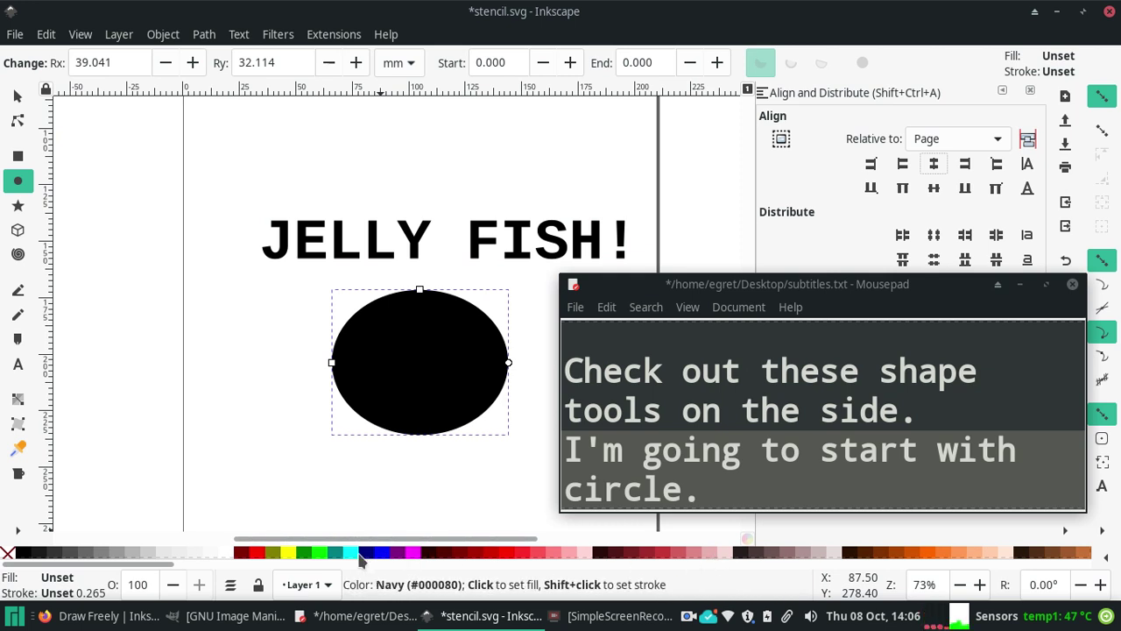
pyautogui.click(760, 564)
pyautogui.click(743, 553)
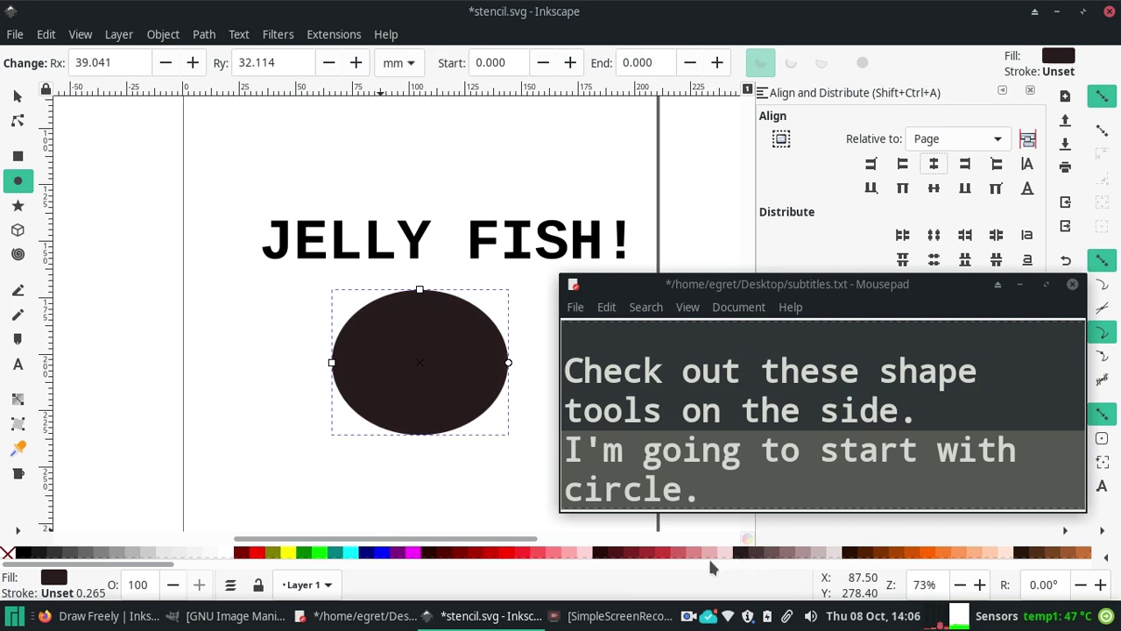
pyautogui.click(383, 557)
# Step: Add the subtitle 'I changed the color to make it easier to see but it doesn't matter.'
pyautogui.click(726, 491)
pyautogui.press('Return')
pyautogui.press('Return')
pyautogui.write('I c')
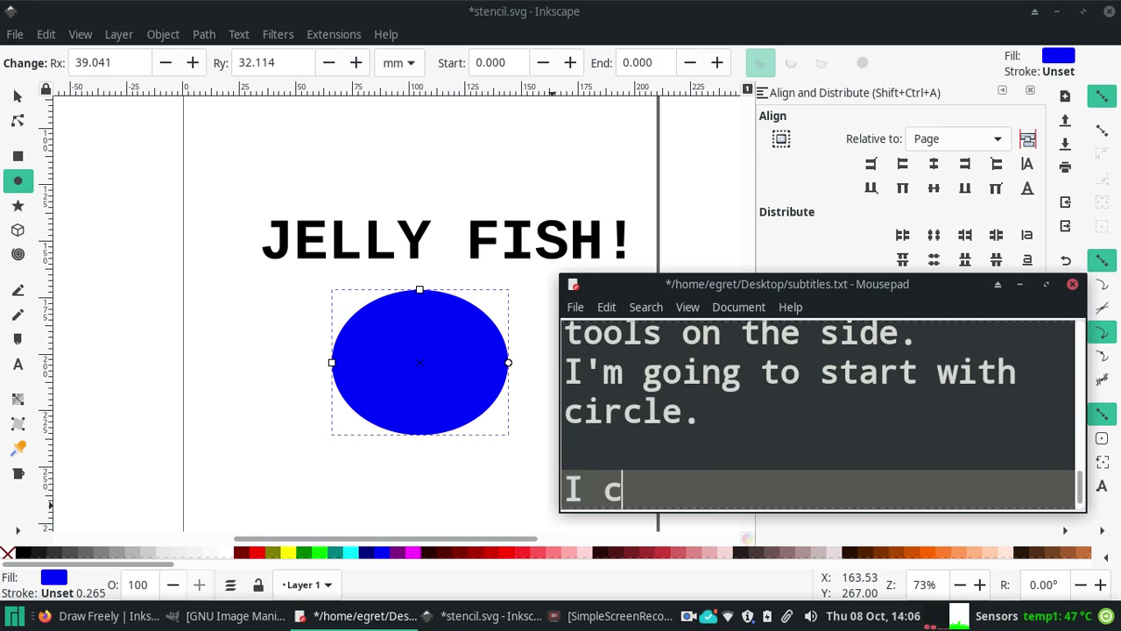
pyautogui.write('hanged the c')
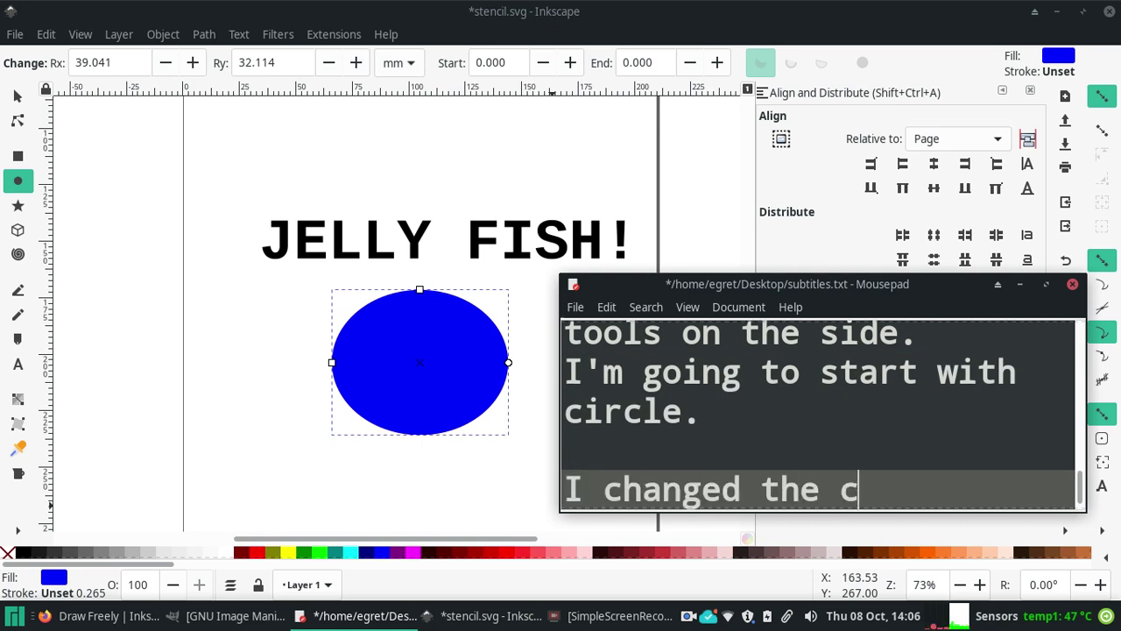
pyautogui.write('olor to make it')
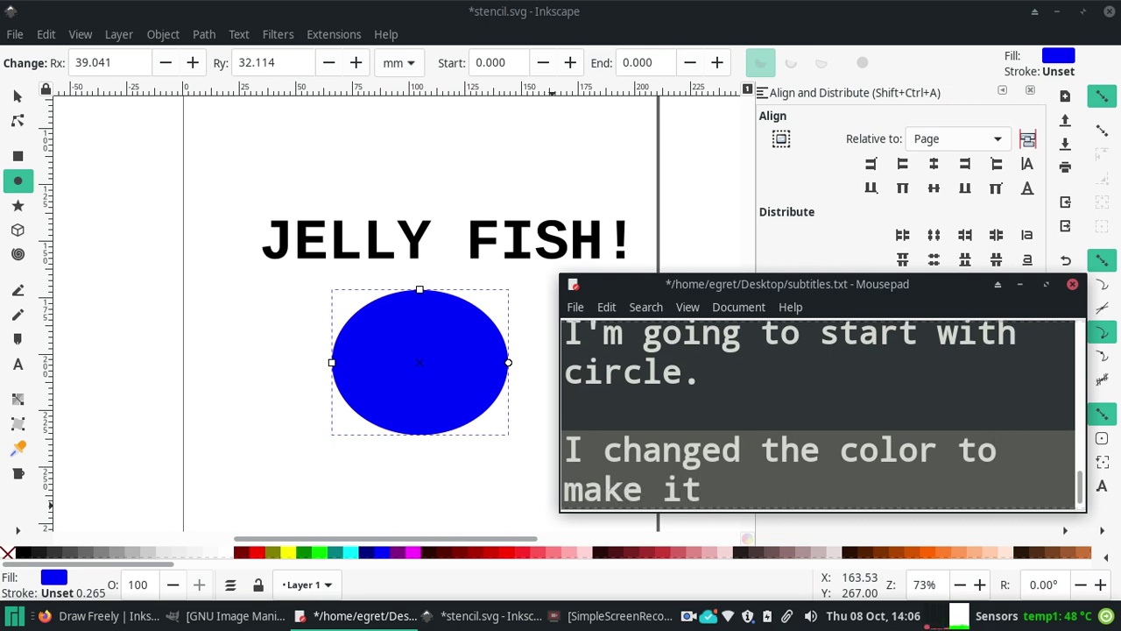
pyautogui.write(' easier to see but it doesn')
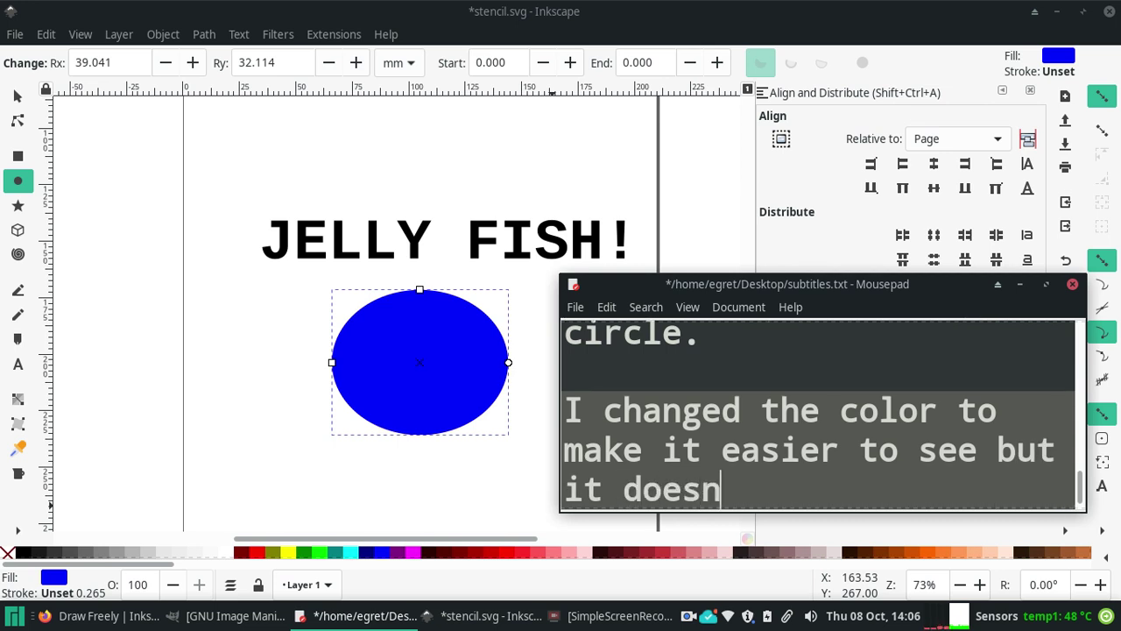
pyautogui.write("'t matter.")
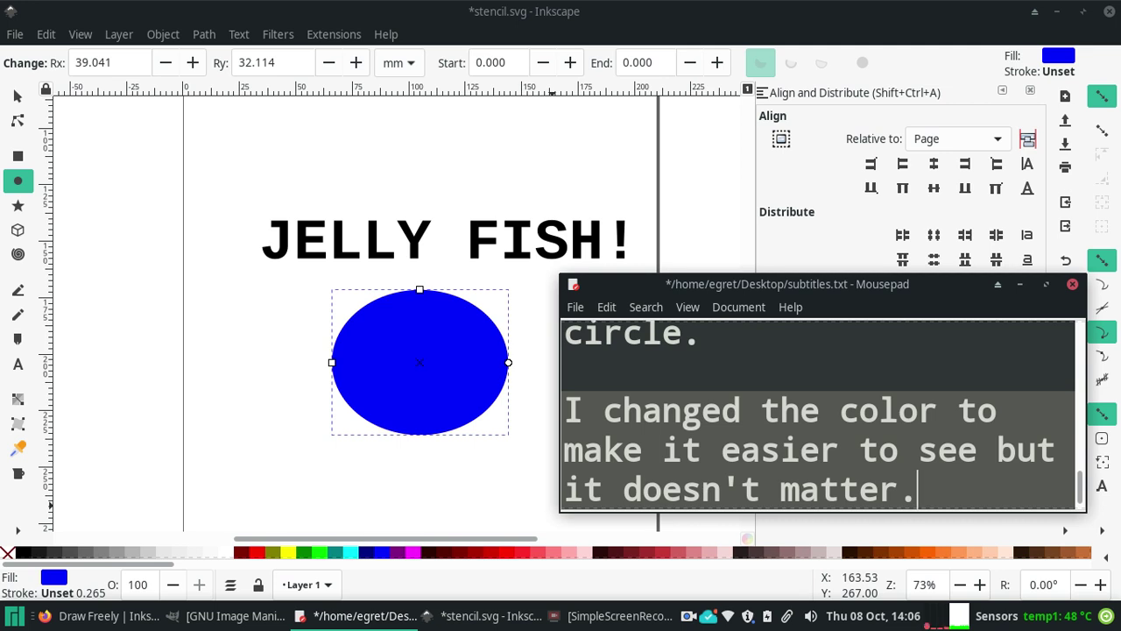
# Step: Add the subtitle 'I'm going to make another shape'
pyautogui.press('Return')
pyautogui.press('Return')
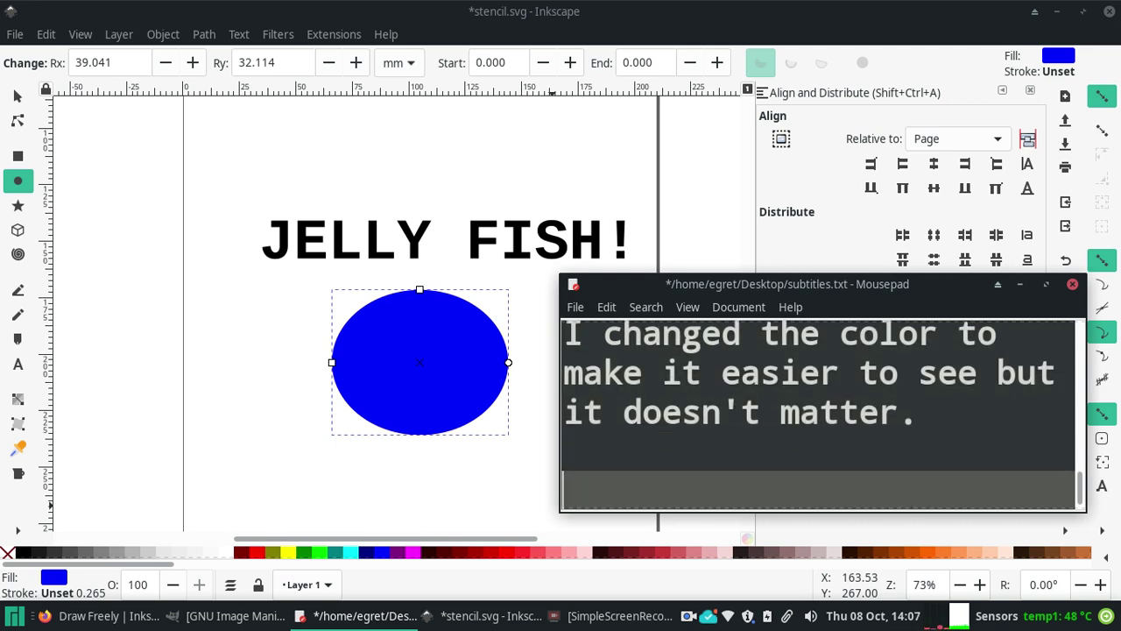
pyautogui.write("I'm going to")
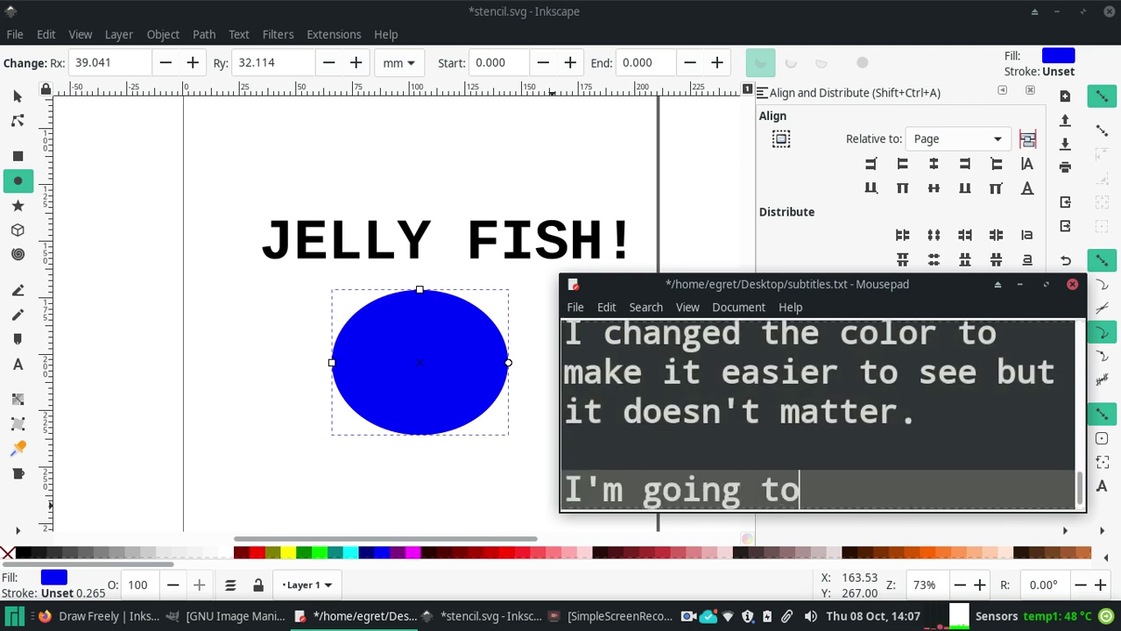
pyautogui.write(' make another')
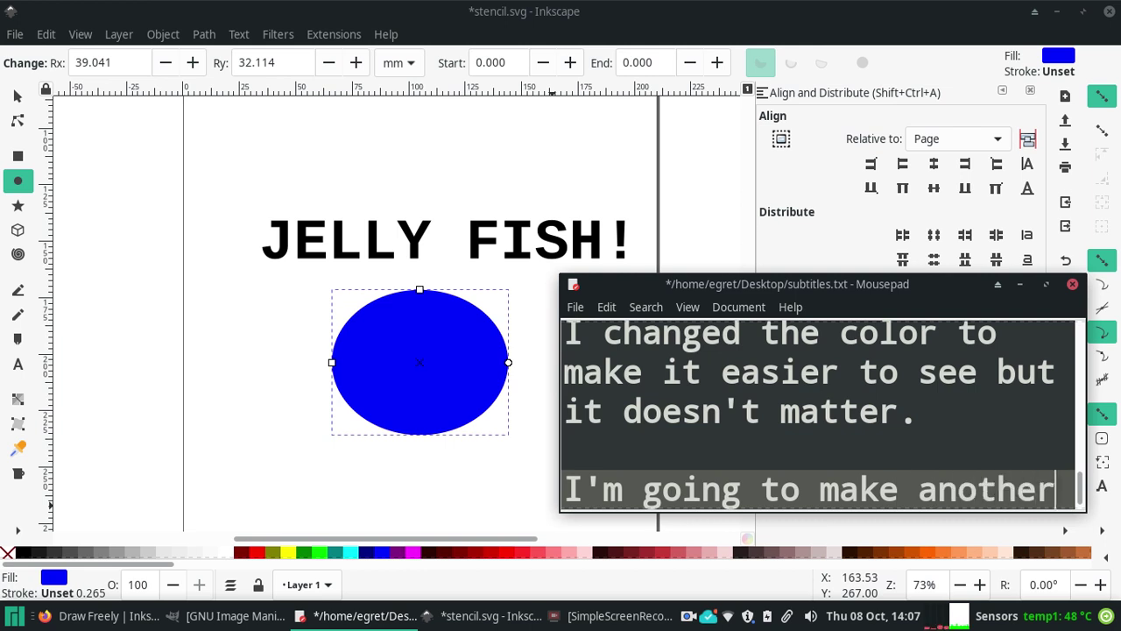
pyautogui.write(' a')
pyautogui.press('BackSpace')
pyautogui.write('shape...')
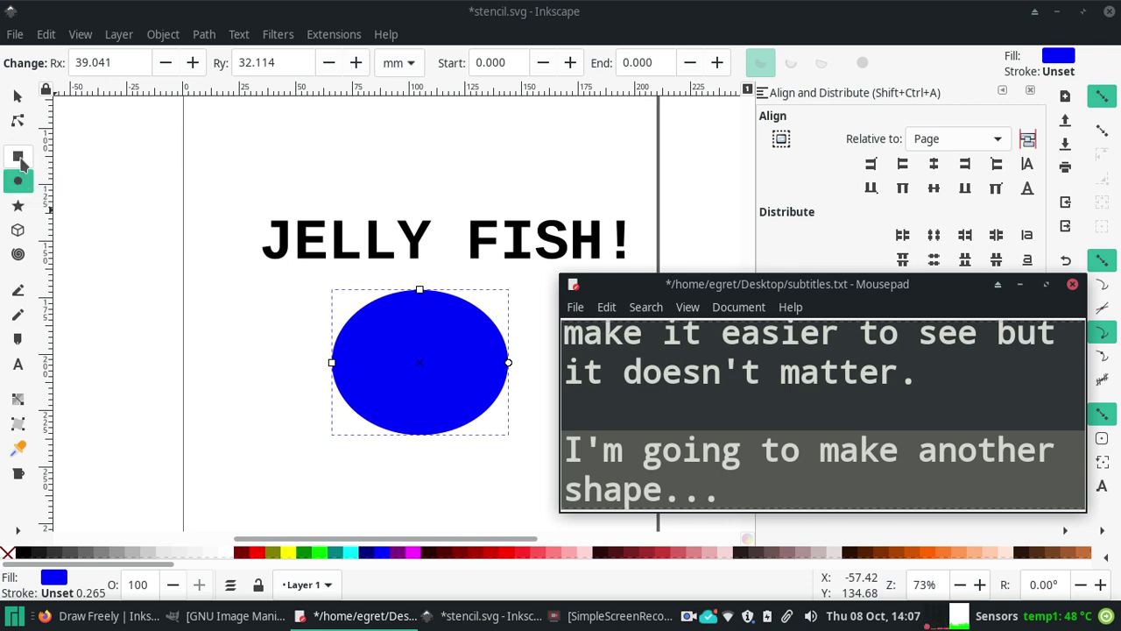
# Step: Recolour the first ellipse red and deselect it with the Ellipse tool active
pyautogui.click(20, 182)
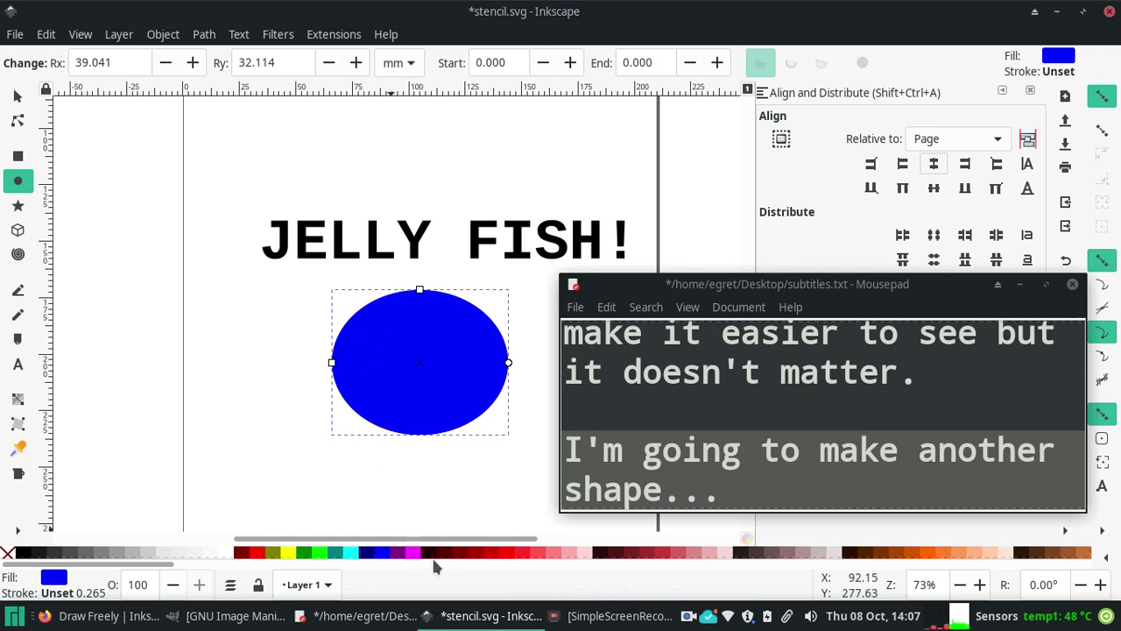
pyautogui.click(257, 557)
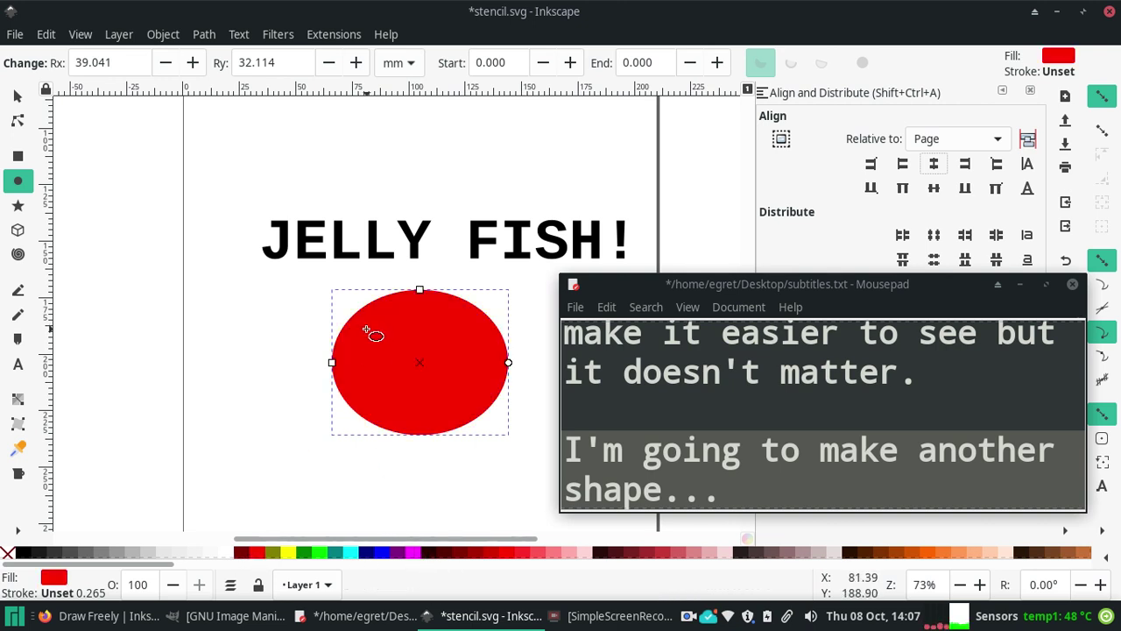
pyautogui.click(18, 205)
pyautogui.click(19, 182)
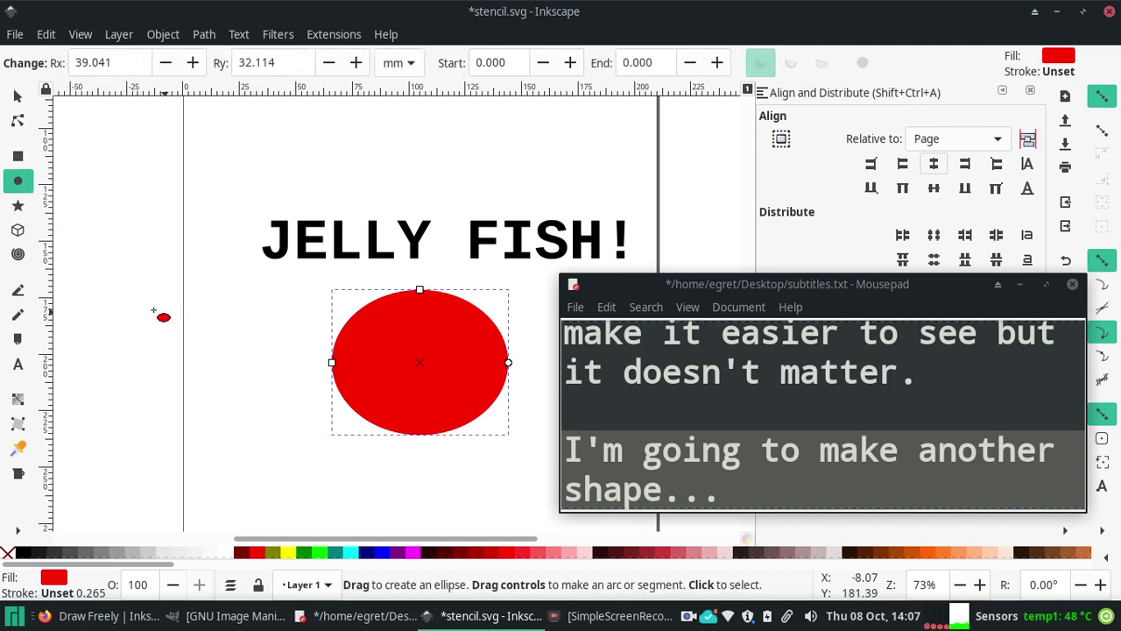
pyautogui.click(193, 352)
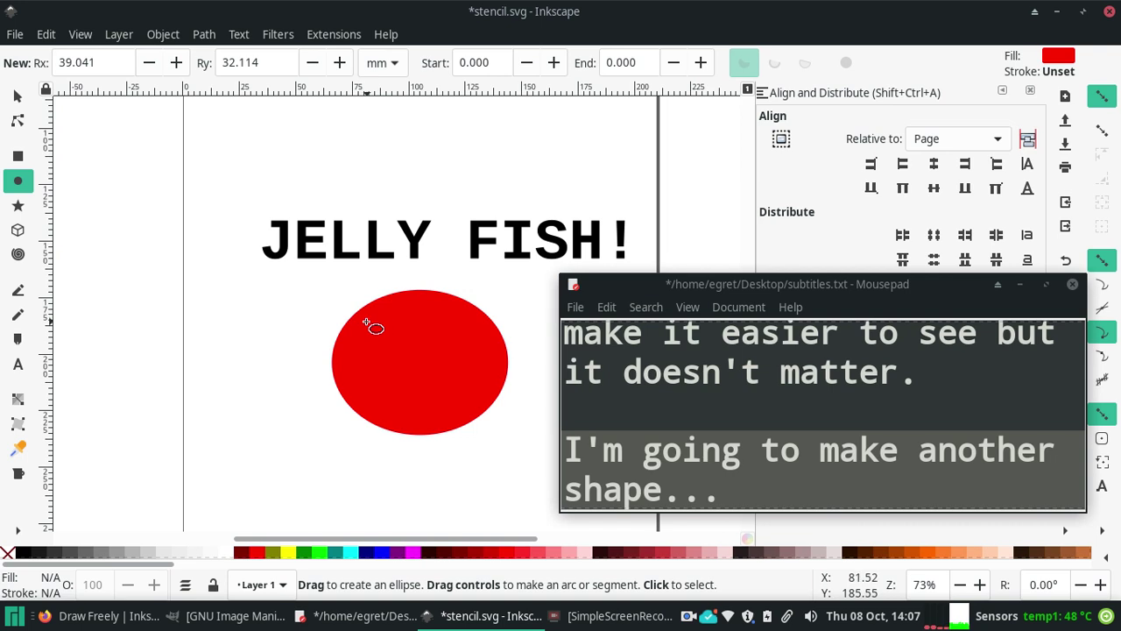
# Step: Draw a second ellipse, fill it blue, and move it over the red one
pyautogui.moveTo(367, 324); pyautogui.dragTo(502, 481)
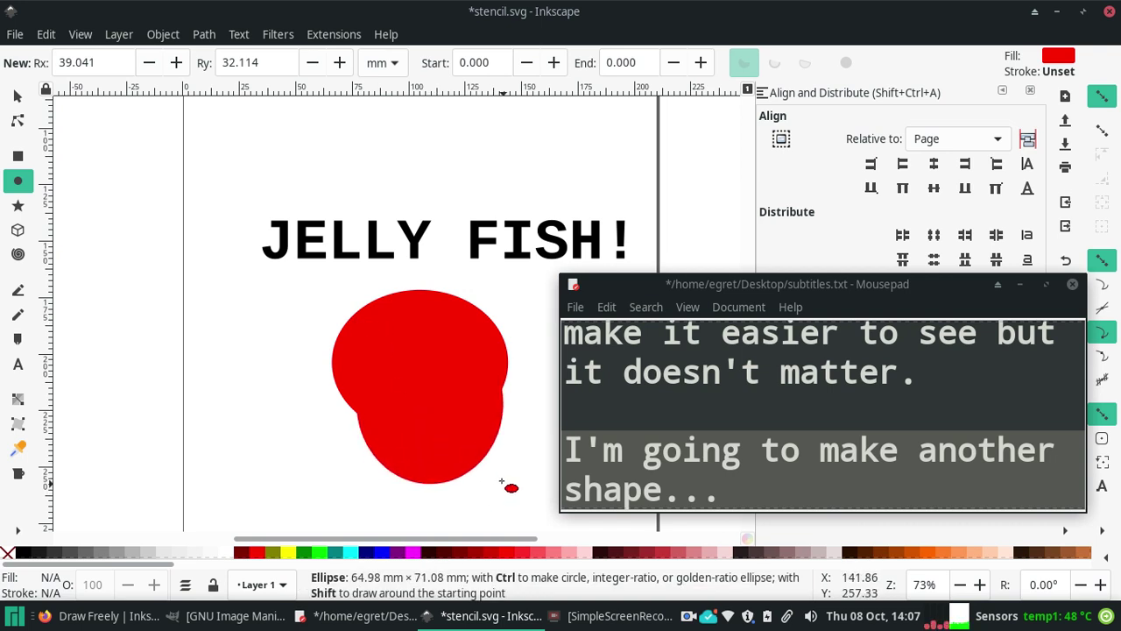
pyautogui.moveTo(502, 480); pyautogui.dragTo(511, 470)
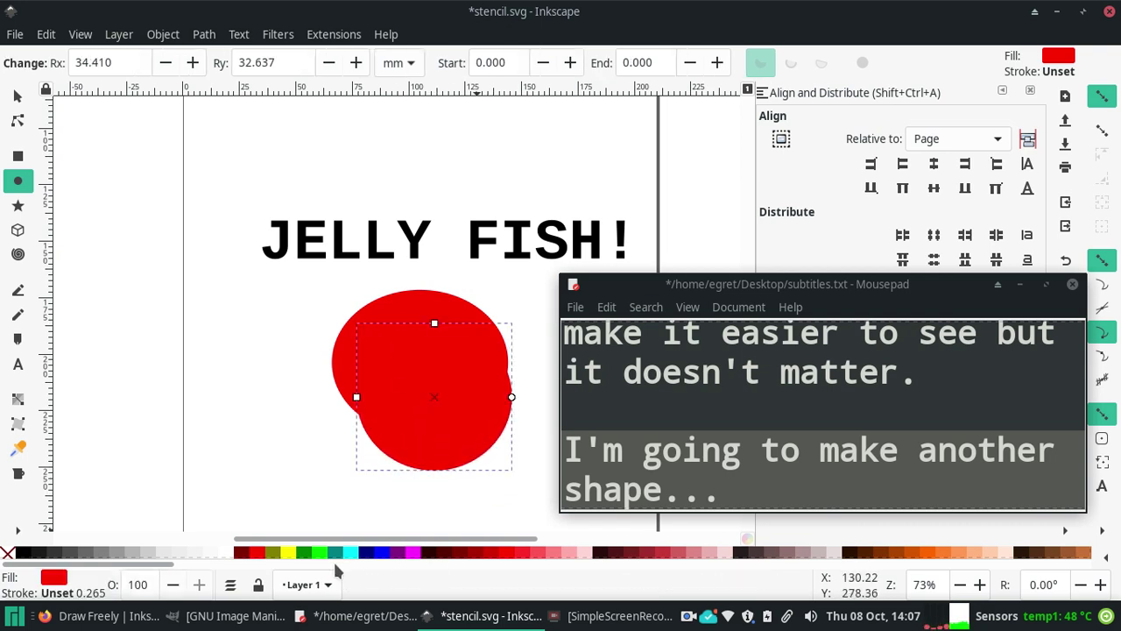
pyautogui.click(380, 553)
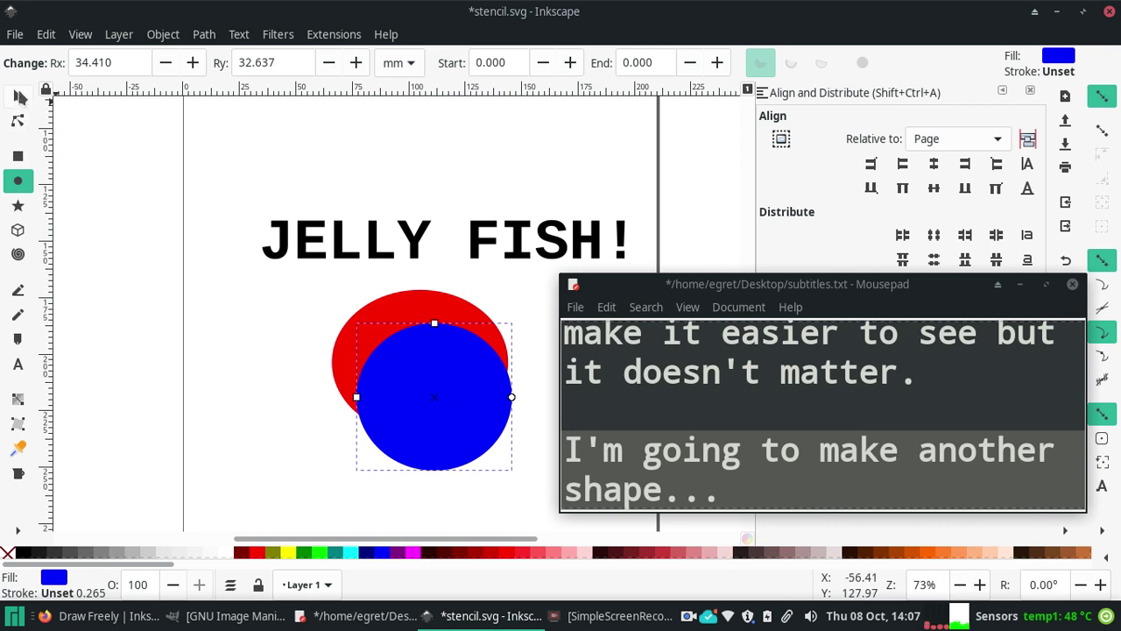
pyautogui.click(19, 97)
pyautogui.moveTo(446, 381)
pyautogui.mouseDown()
pyautogui.moveTo(421, 370)
pyautogui.moveTo(419, 349)
pyautogui.mouseUp()
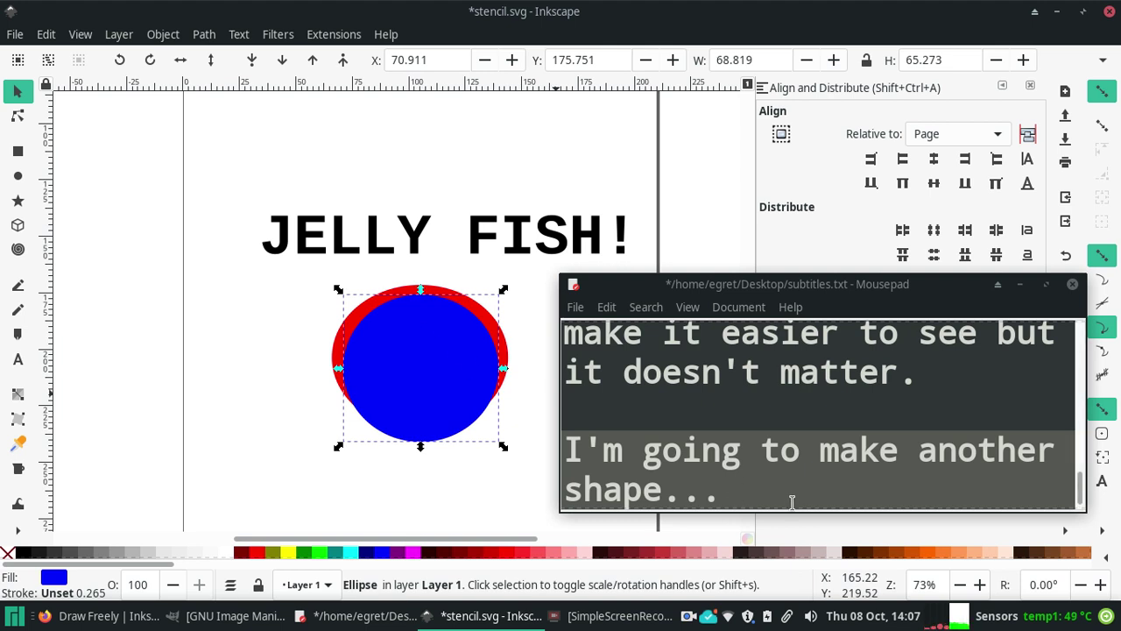
# Step: Add the subtitle line 'and then more shapes' to the notes
pyautogui.click(757, 492)
pyautogui.press('Return')
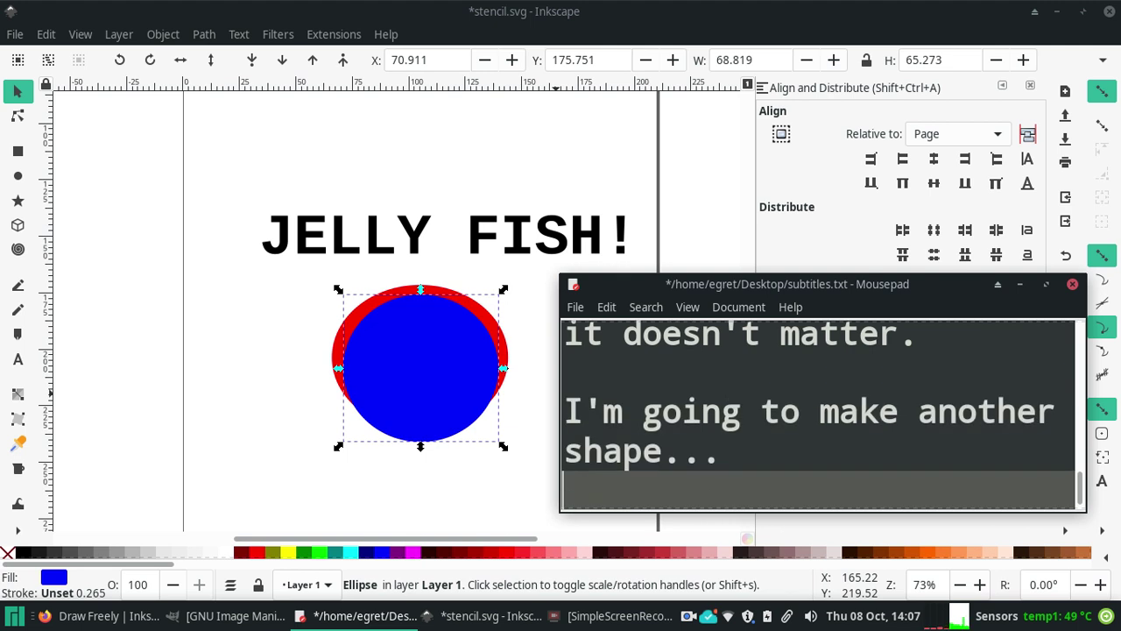
pyautogui.press('Return')
pyautogui.write('and t')
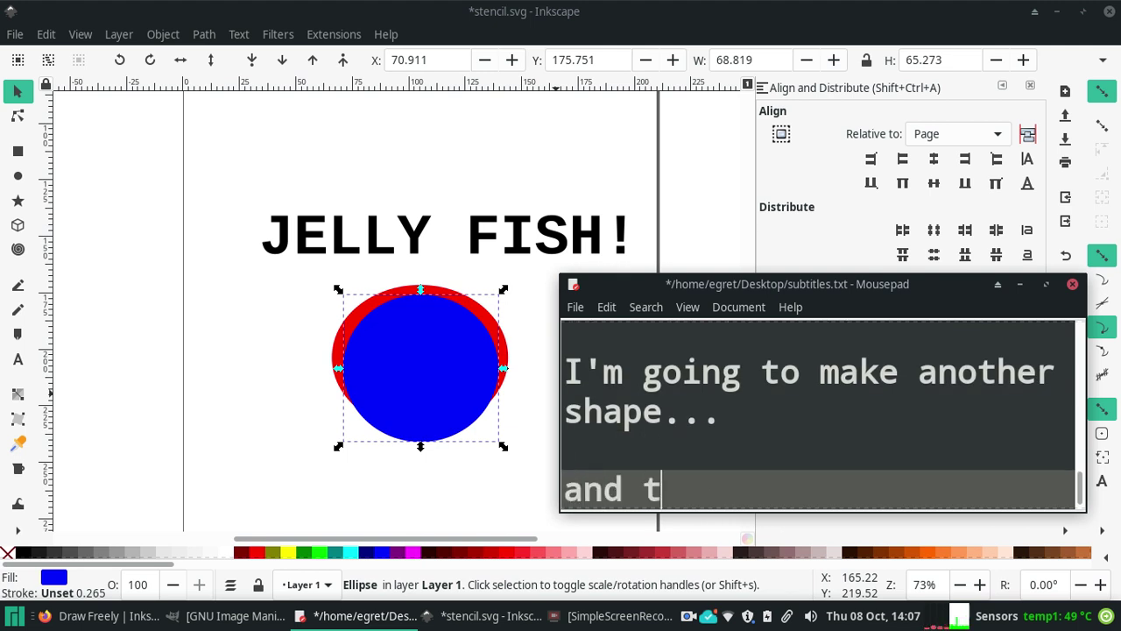
pyautogui.write('hen more shapes')
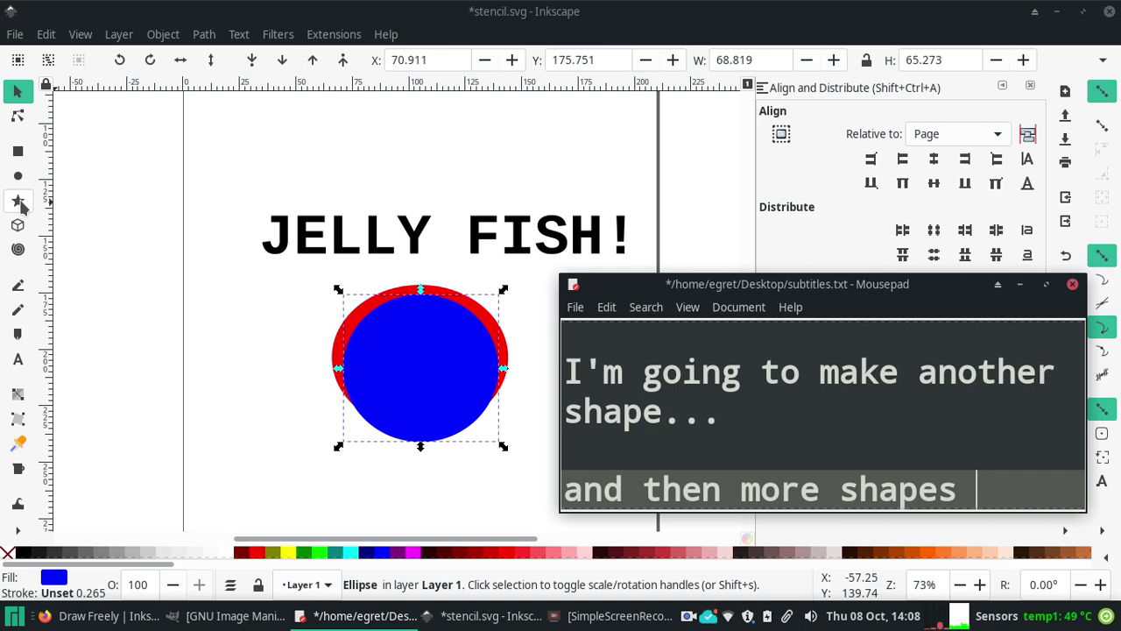
# Step: Try drawing a three-cornered star with the Star tool, then delete it
pyautogui.click(17, 202)
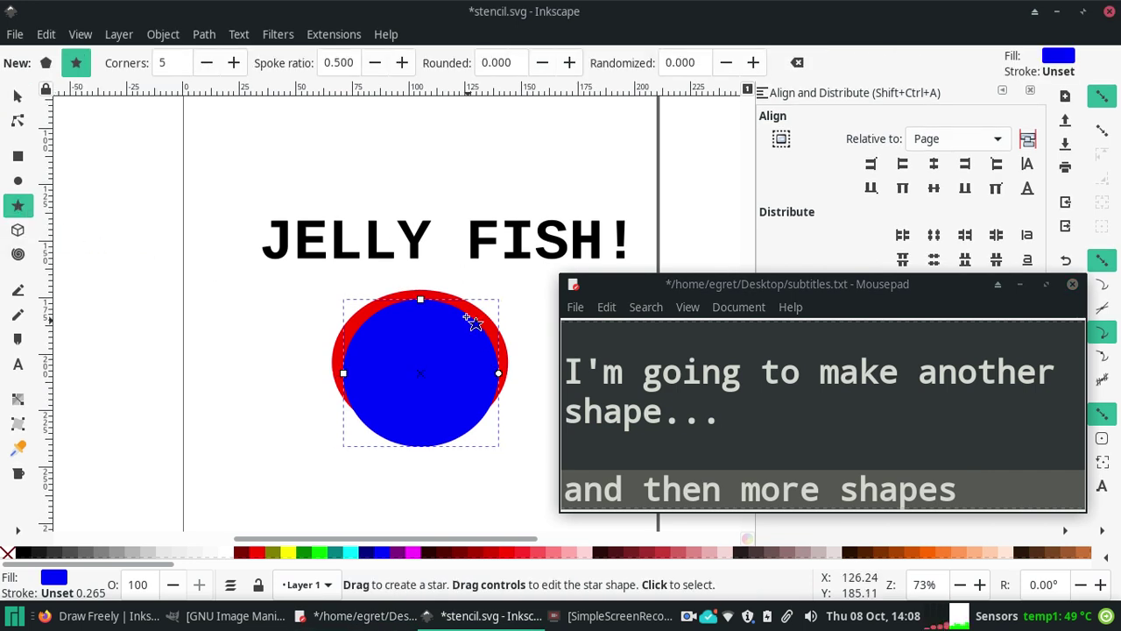
pyautogui.click(208, 65)
pyautogui.click(205, 65)
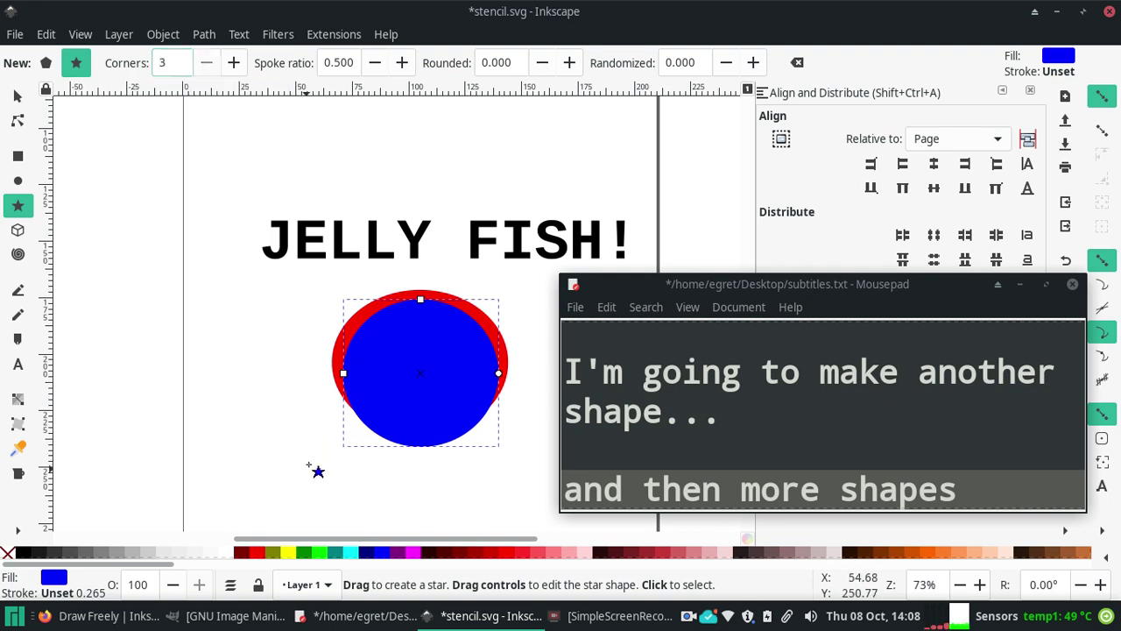
pyautogui.moveTo(308, 465); pyautogui.dragTo(242, 380)
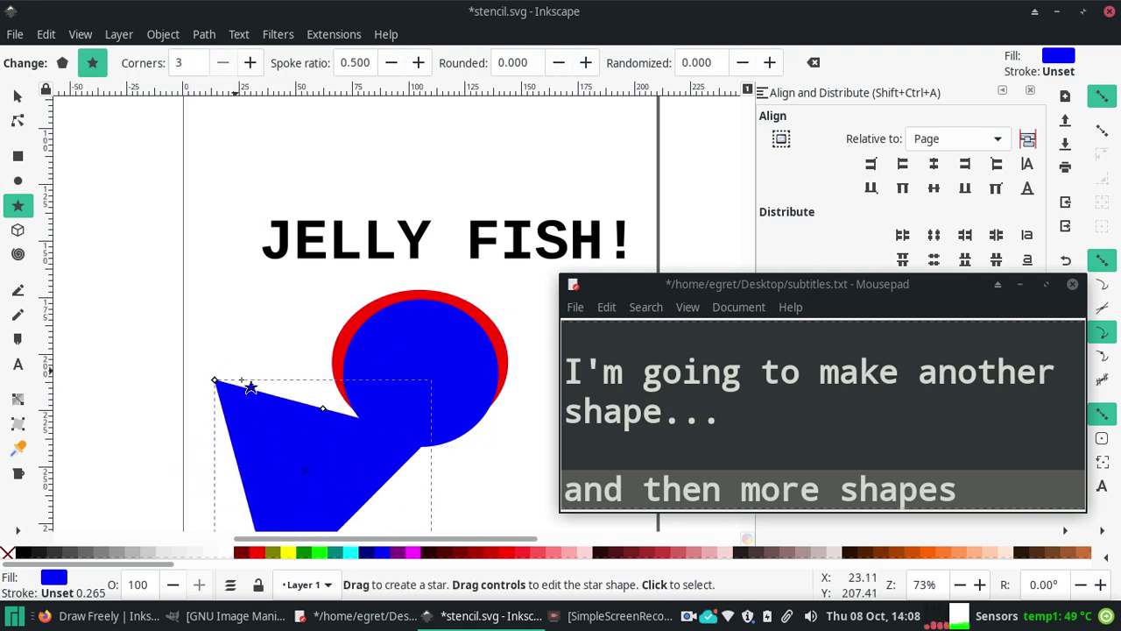
pyautogui.press('Delete')
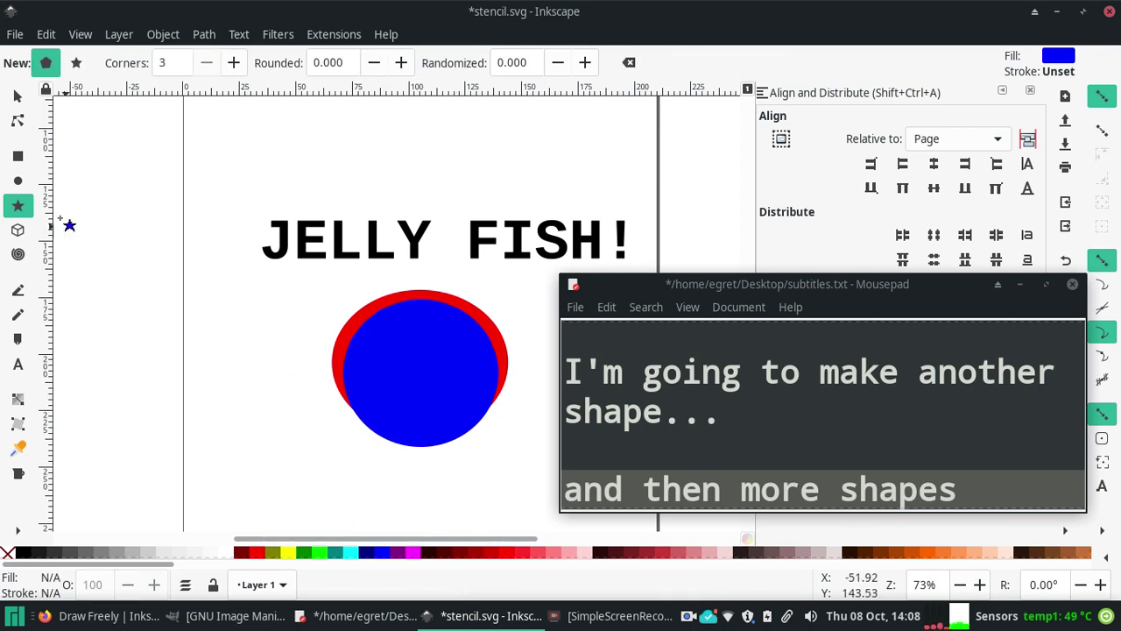
# Step: Switch to pointed-star mode with 8 corners, draw a trial star, then undo it
pyautogui.click(76, 68)
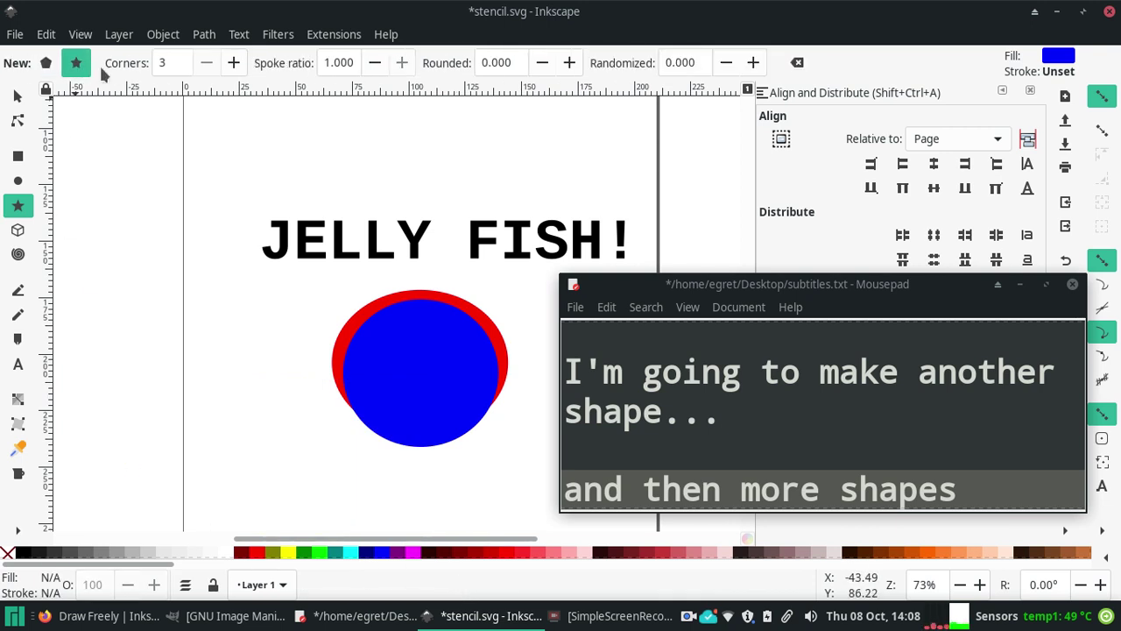
pyautogui.click(234, 64)
pyautogui.click(234, 64)
pyautogui.click(234, 63)
pyautogui.click(234, 63)
pyautogui.click(234, 63)
pyautogui.moveTo(377, 327)
pyautogui.mouseDown()
pyautogui.moveTo(405, 424)
pyautogui.moveTo(446, 465)
pyautogui.mouseUp()
pyautogui.hotkey('ctrl', 'z')
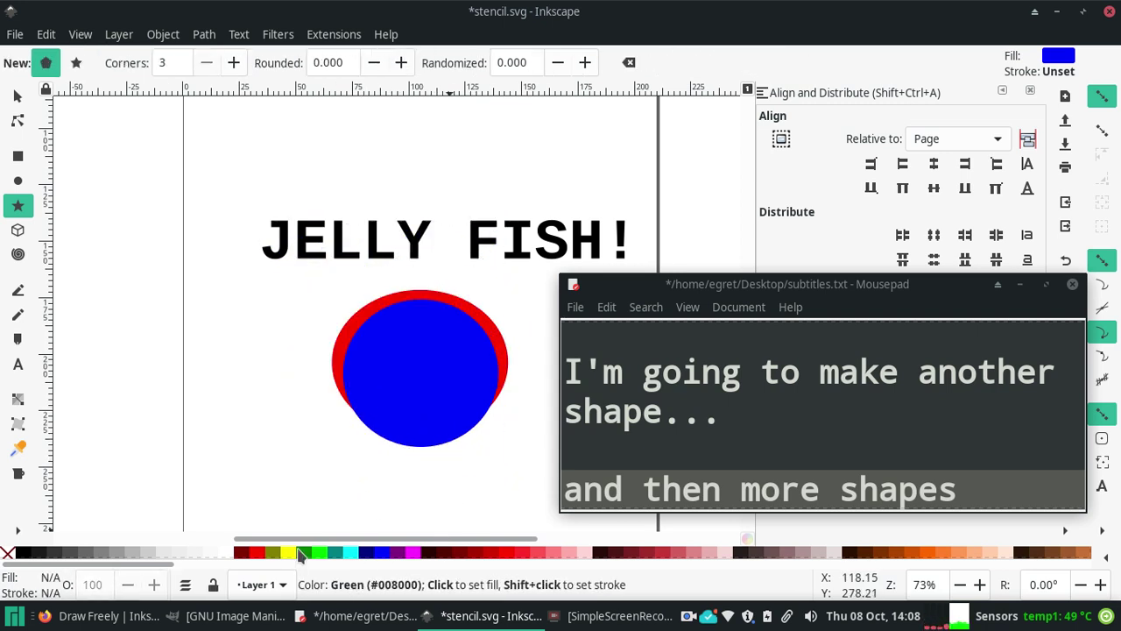
# Step: Draw a yellow eight-pointed star over the ellipses and adjust its shape
pyautogui.click(287, 552)
pyautogui.moveTo(397, 397); pyautogui.dragTo(437, 483)
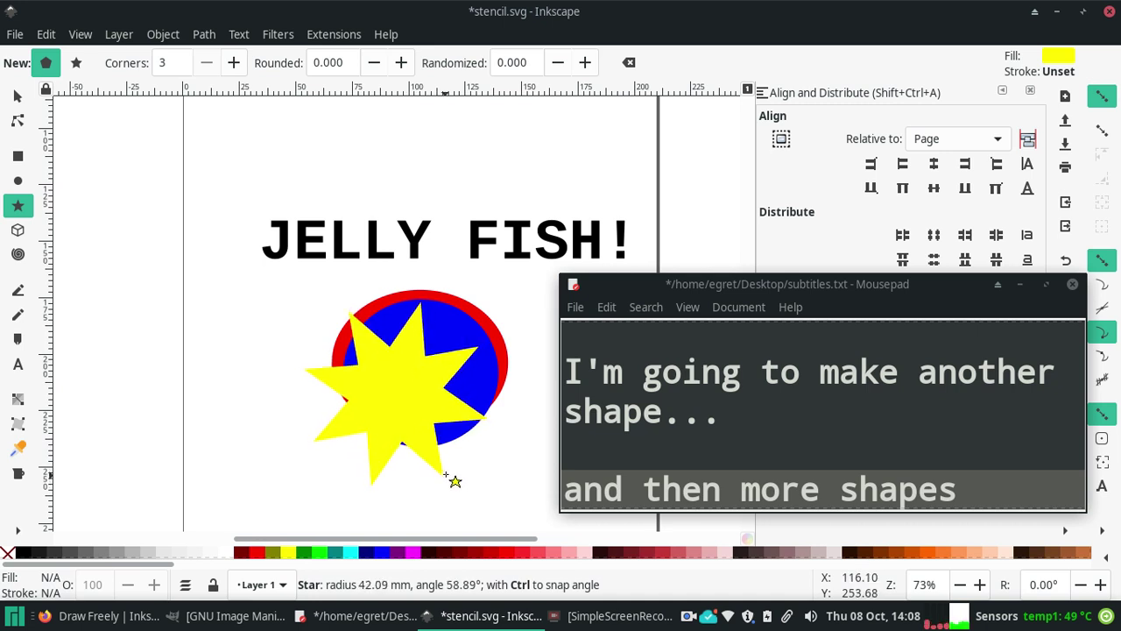
pyautogui.moveTo(436, 483); pyautogui.dragTo(475, 465)
pyautogui.moveTo(393, 398); pyautogui.dragTo(471, 414)
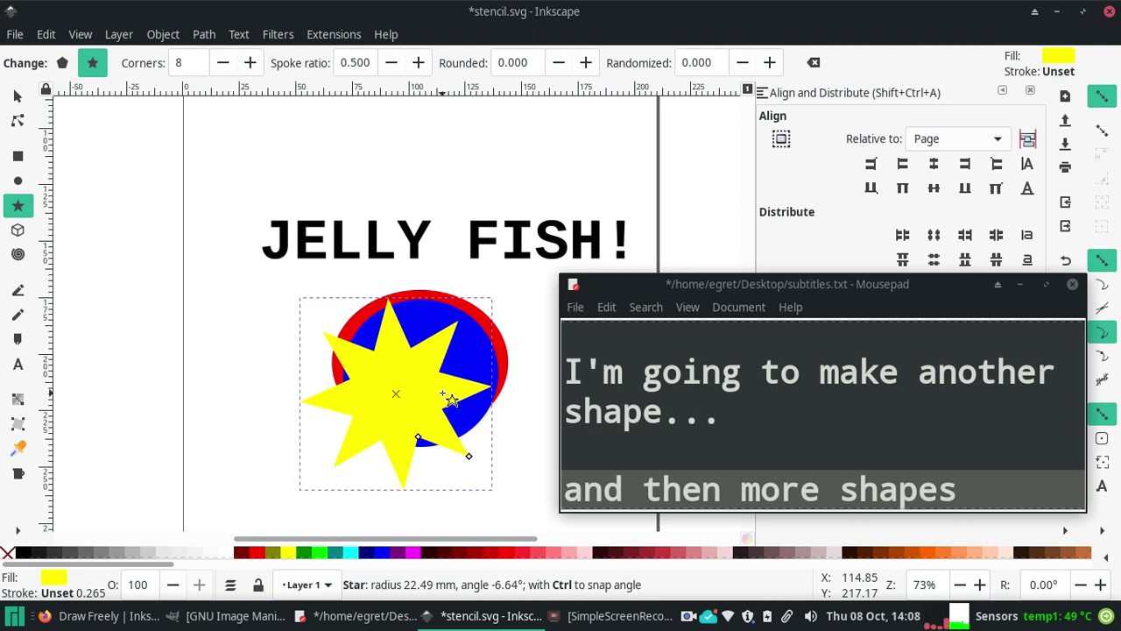
pyautogui.press('Escape')
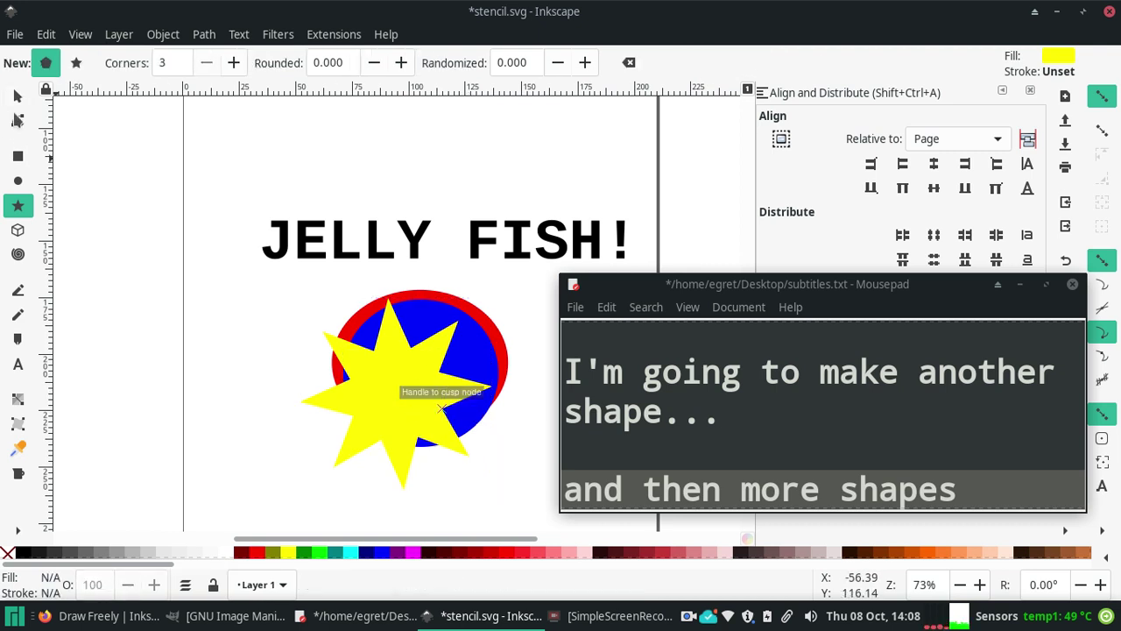
# Step: Centre the yellow star over the ellipses with the Selector tool
pyautogui.click(18, 95)
pyautogui.moveTo(420, 395)
pyautogui.mouseDown()
pyautogui.moveTo(430, 400)
pyautogui.moveTo(418, 413)
pyautogui.mouseUp()
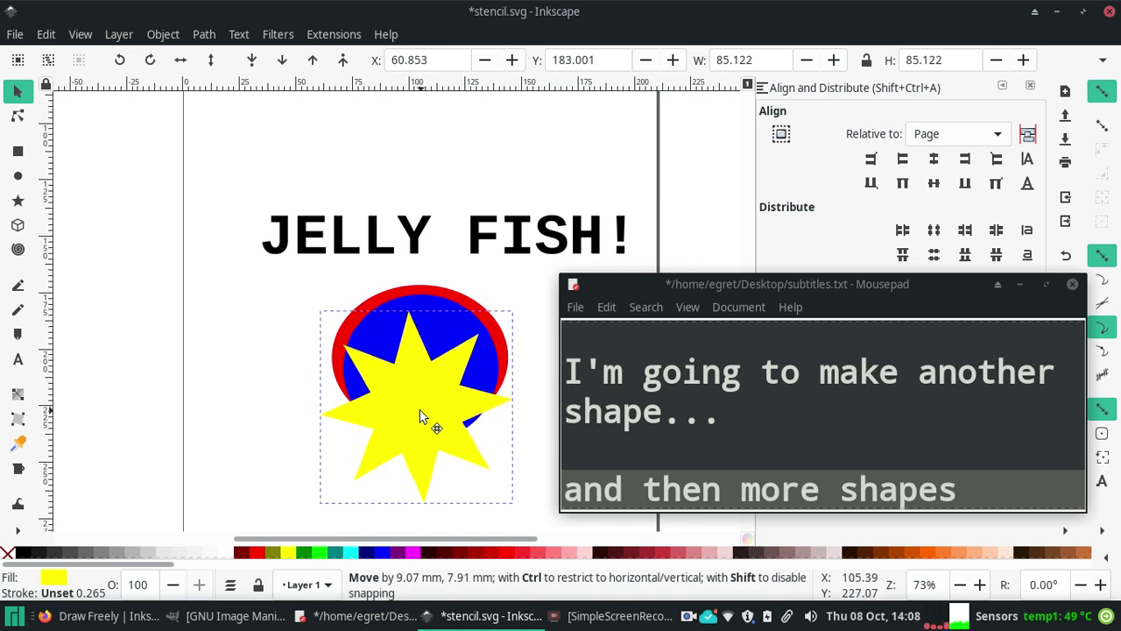
pyautogui.moveTo(417, 413); pyautogui.dragTo(430, 347)
# Step: Resize the star with its scale handles to about W 96.158 × H 102.723
pyautogui.moveTo(416, 306); pyautogui.dragTo(419, 290)
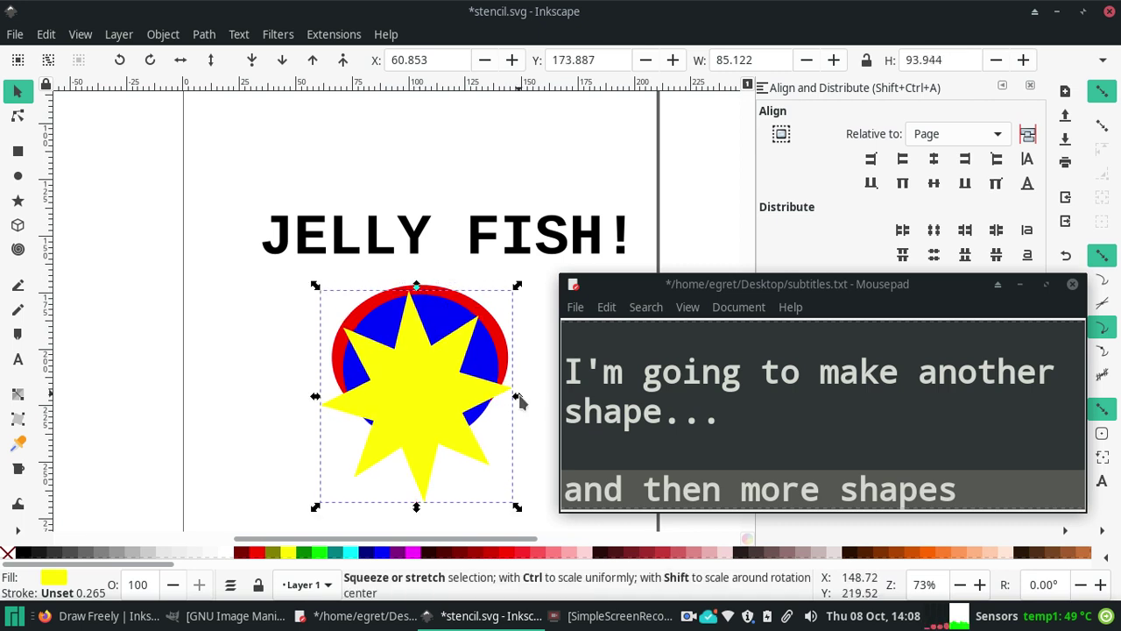
pyautogui.moveTo(518, 398)
pyautogui.mouseDown()
pyautogui.moveTo(505, 396)
pyautogui.moveTo(513, 401)
pyautogui.mouseUp()
pyautogui.moveTo(521, 397)
pyautogui.mouseDown()
pyautogui.moveTo(509, 410)
pyautogui.moveTo(541, 402)
pyautogui.mouseUp()
pyautogui.moveTo(320, 399)
pyautogui.mouseDown()
pyautogui.moveTo(296, 400)
pyautogui.moveTo(314, 399)
pyautogui.mouseUp()
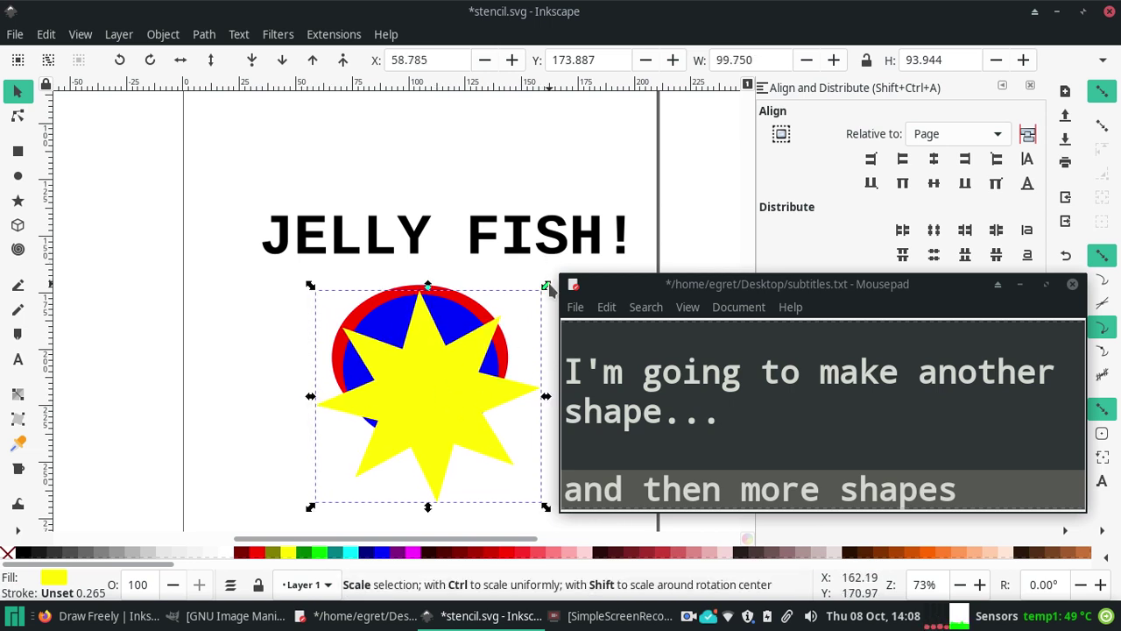
pyautogui.moveTo(546, 288); pyautogui.dragTo(538, 298)
pyautogui.moveTo(423, 507); pyautogui.dragTo(427, 542)
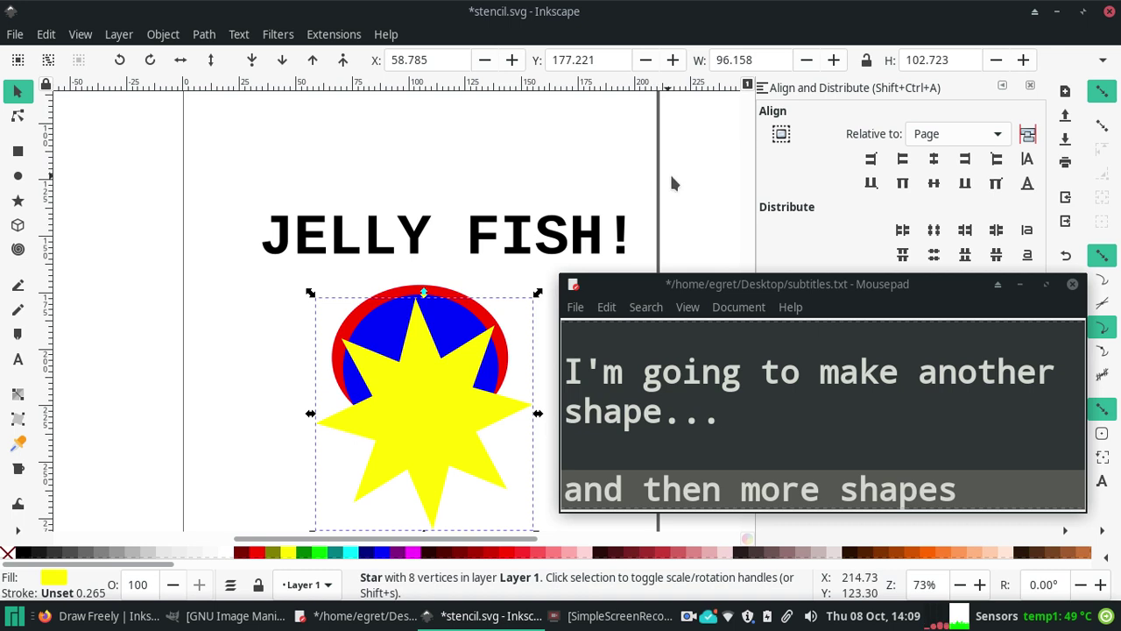
pyautogui.click(89, 267)
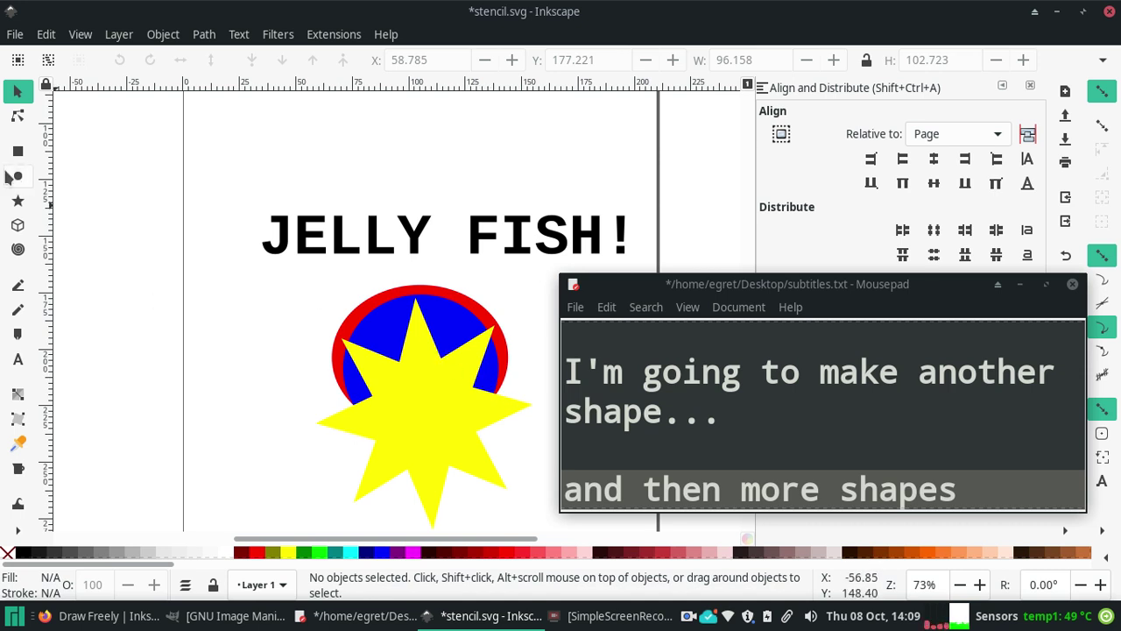
# Step: Move the star off the ellipses and add the caption 'We're going to do something using two overlapping shapes.'
pyautogui.moveTo(421, 426)
pyautogui.mouseDown()
pyautogui.moveTo(120, 419)
pyautogui.moveTo(157, 417)
pyautogui.mouseUp()
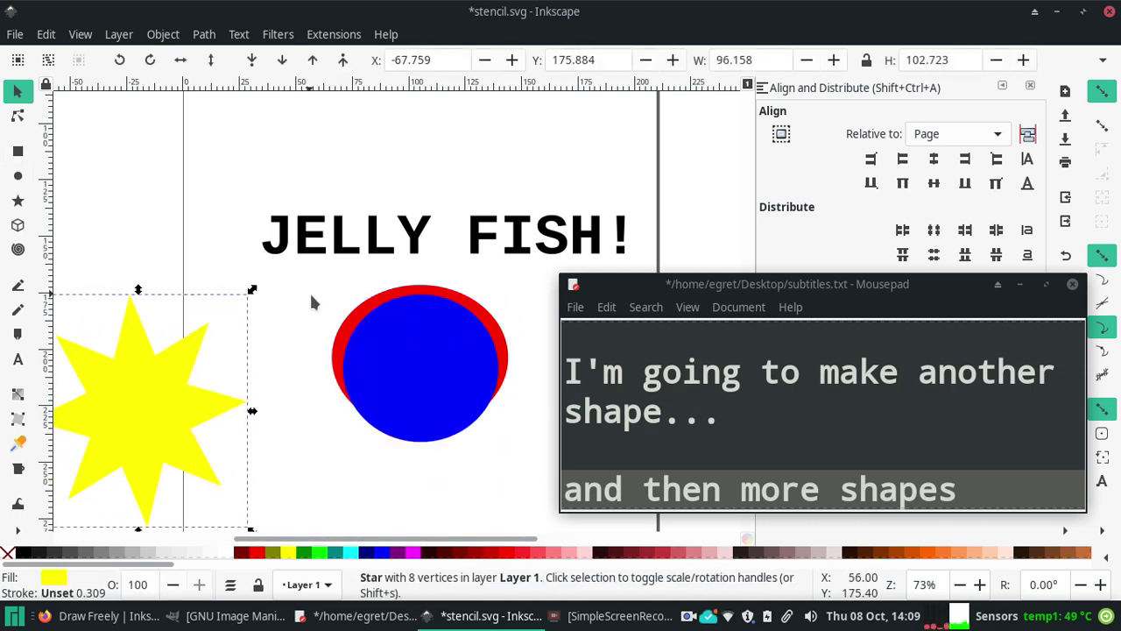
pyautogui.click(311, 302)
pyautogui.click(1003, 505)
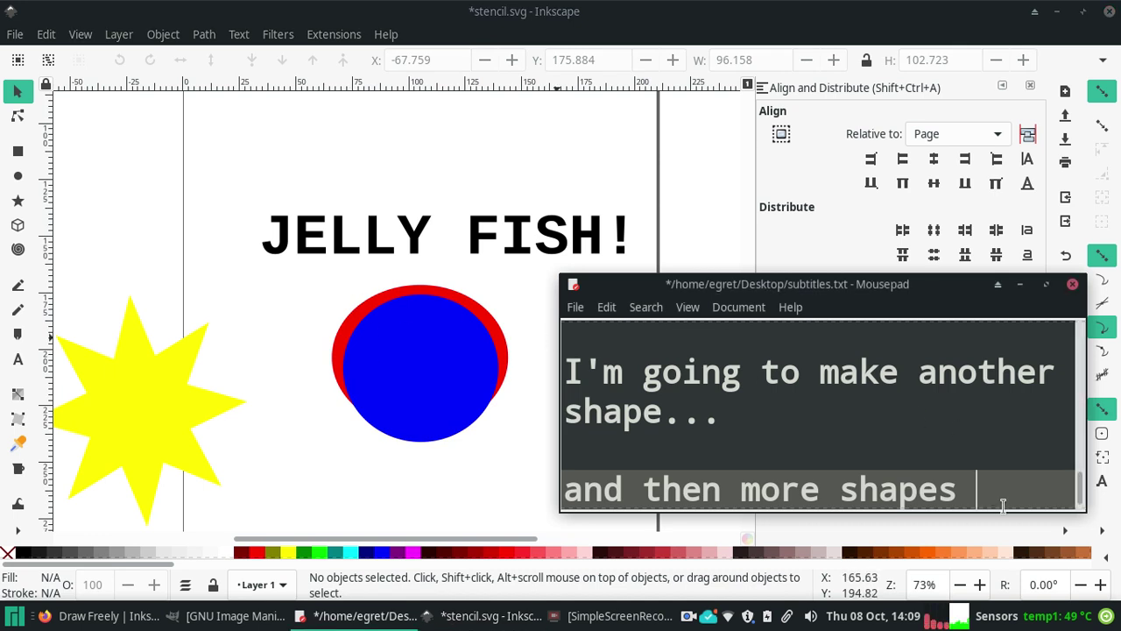
pyautogui.press('Return')
pyautogui.press('Return')
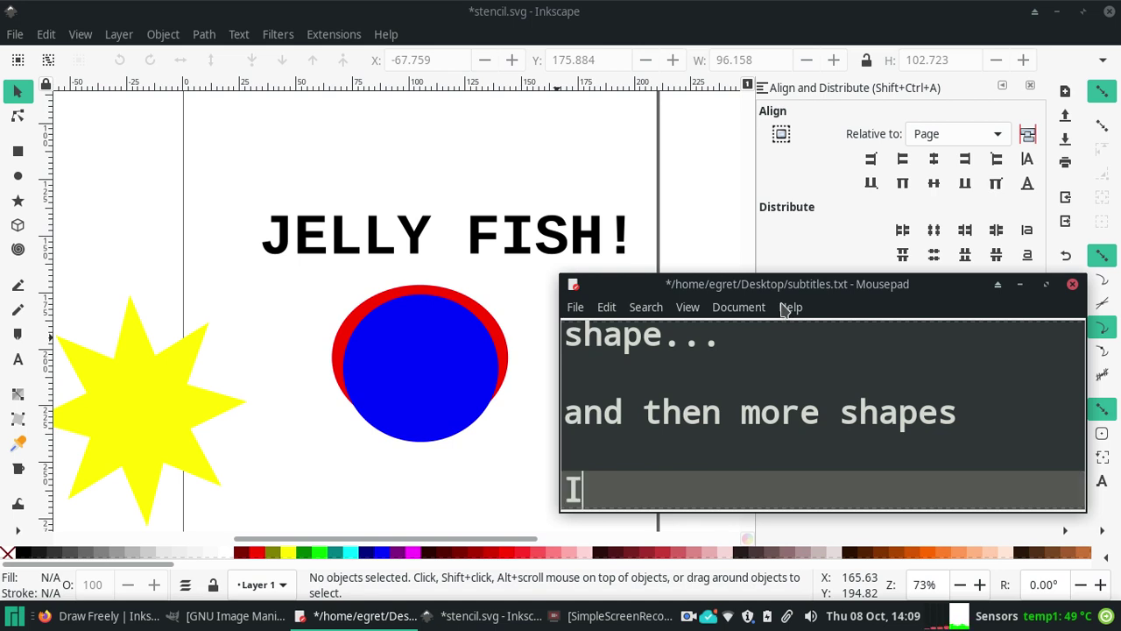
pyautogui.write("WE're")
pyautogui.press('BackSpace')
pyautogui.press('BackSpace')
pyautogui.press('BackSpace')
pyautogui.press('BackSpace')
pyautogui.write("e're ")
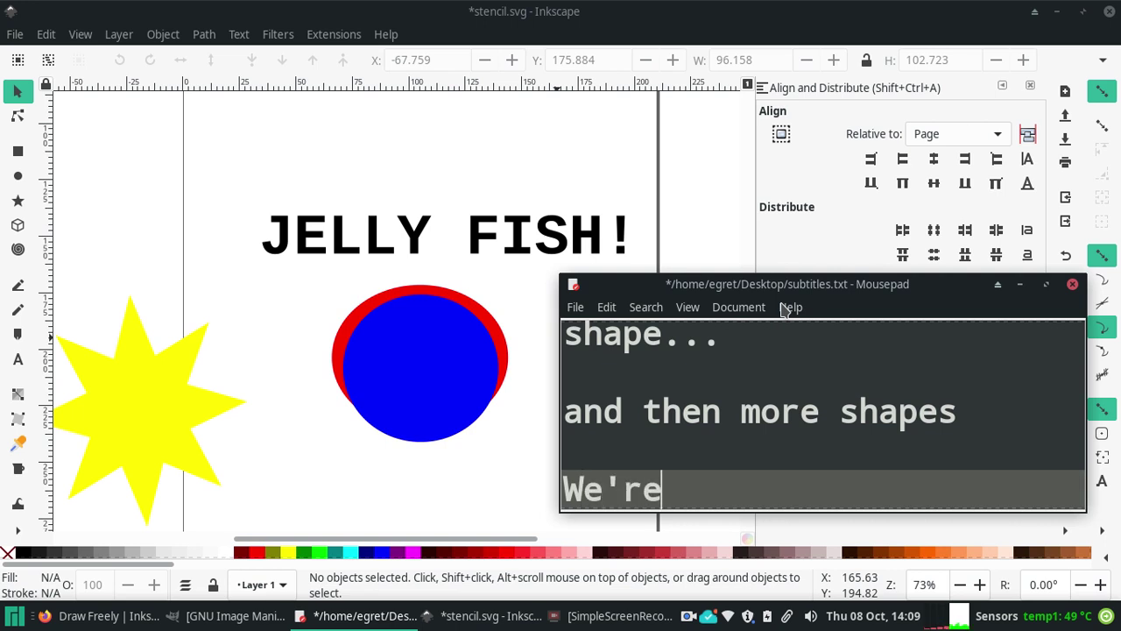
pyautogui.write('going to ')
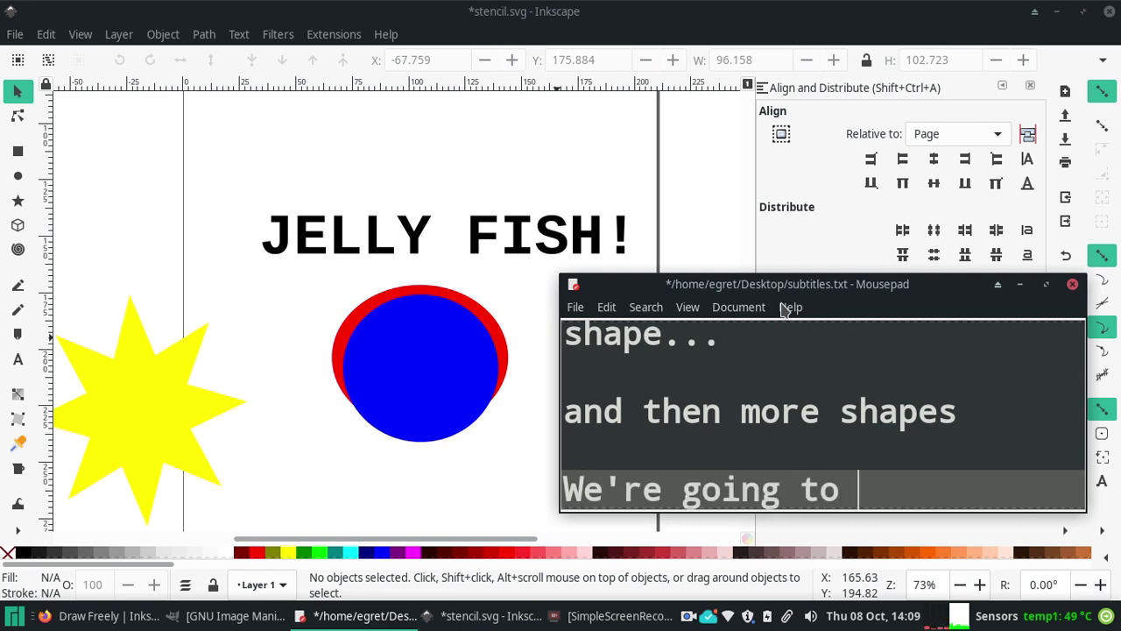
pyautogui.write('do something using two ')
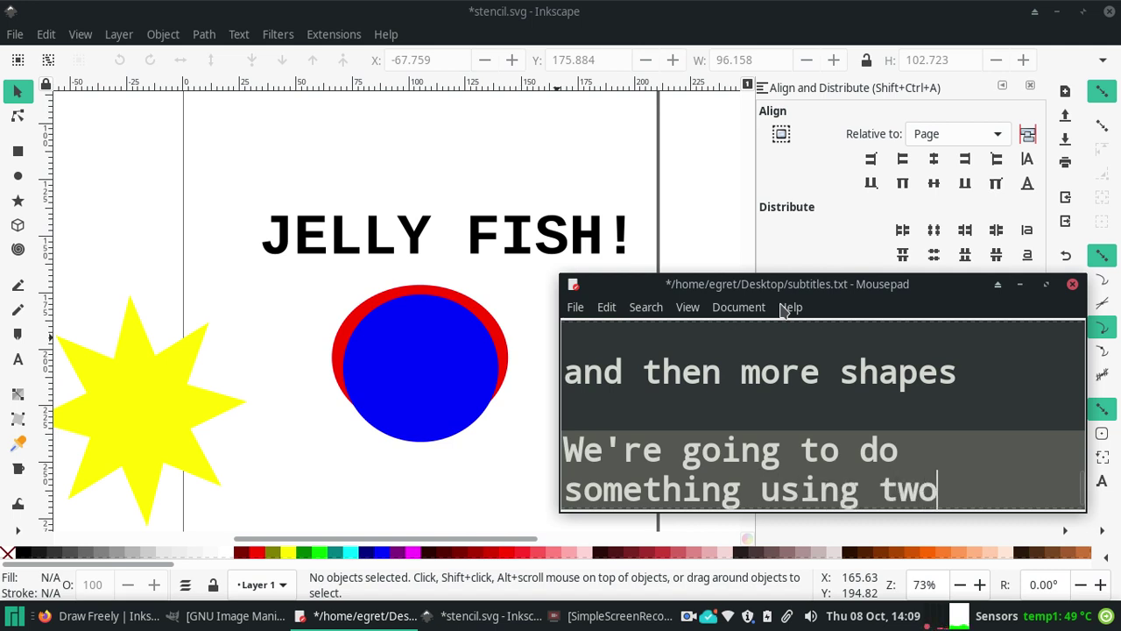
pyautogui.write('over')
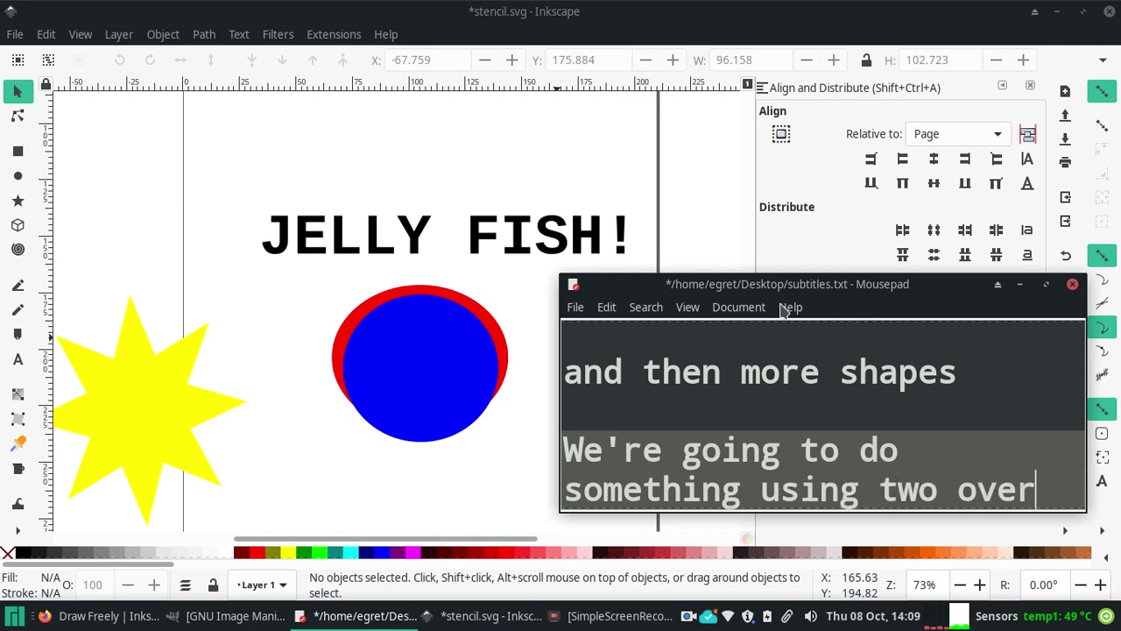
pyautogui.write('lapping shapes.')
pyautogui.press('Return')
pyautogui.press('Return')
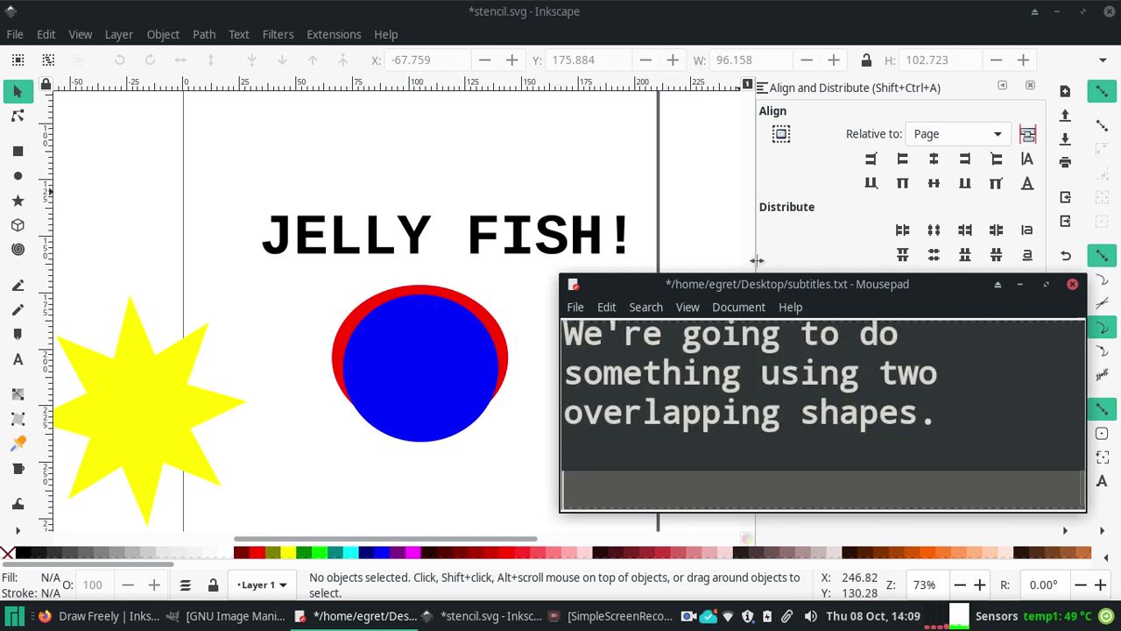
# Step: Insert 'first' into that caption, add the line 'So, arrange them', and nudge the blue ellipse
pyautogui.tripleClick(762, 375)
pyautogui.write('first')
pyautogui.click(734, 492)
pyautogui.write('So, ')
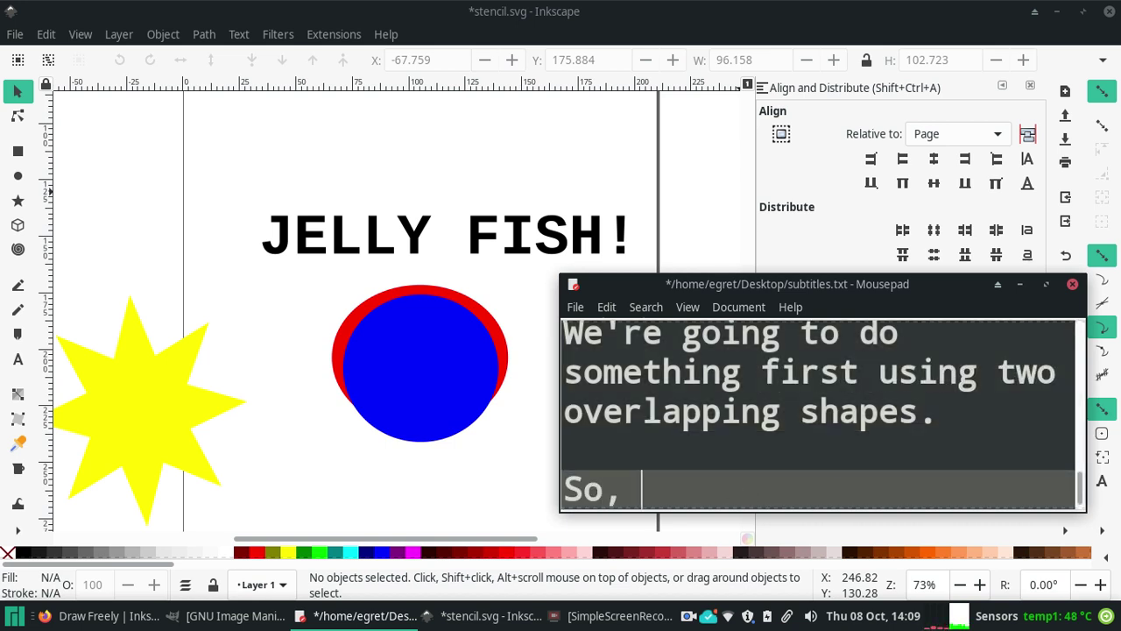
pyautogui.write('arrange them.')
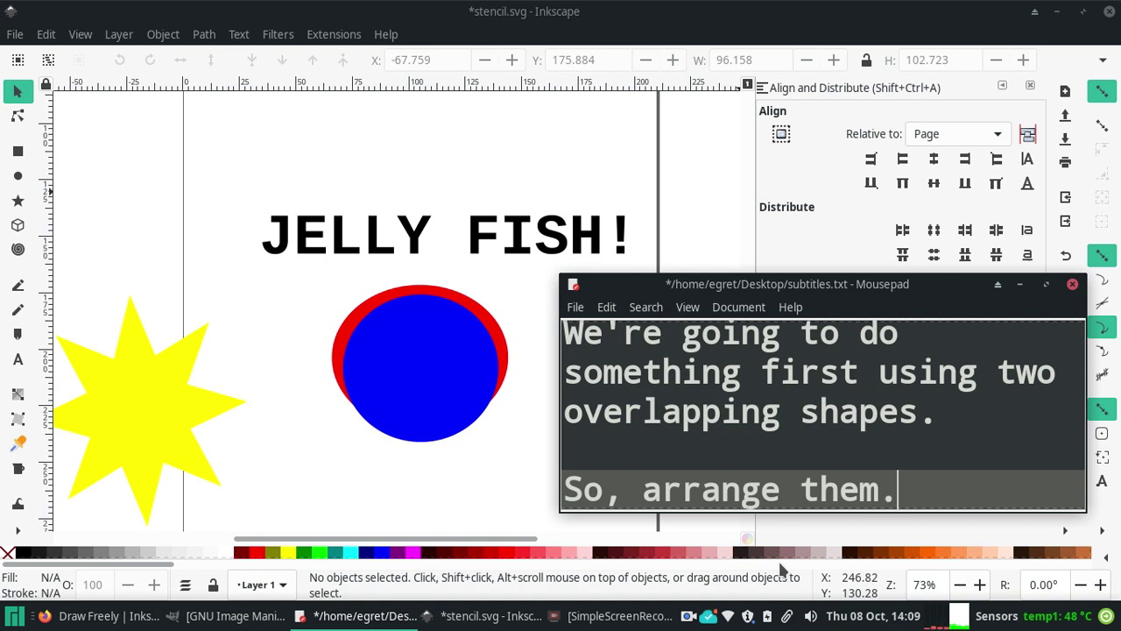
pyautogui.moveTo(407, 368); pyautogui.dragTo(406, 389)
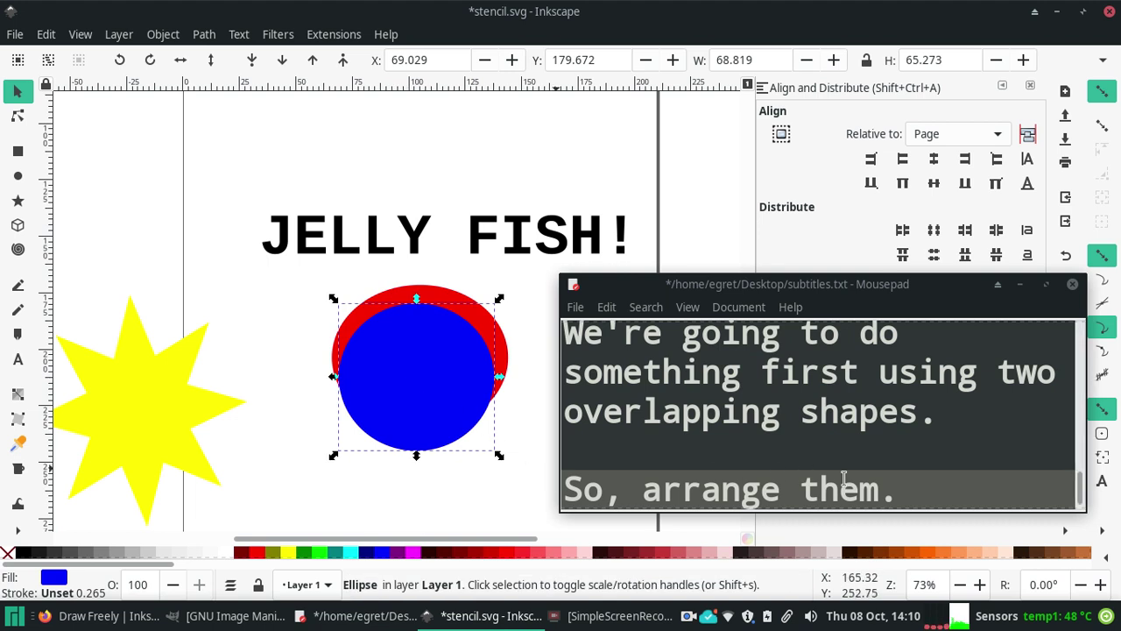
# Step: Type the caption 'Select them both' and box-select both ellipses
pyautogui.click(932, 484)
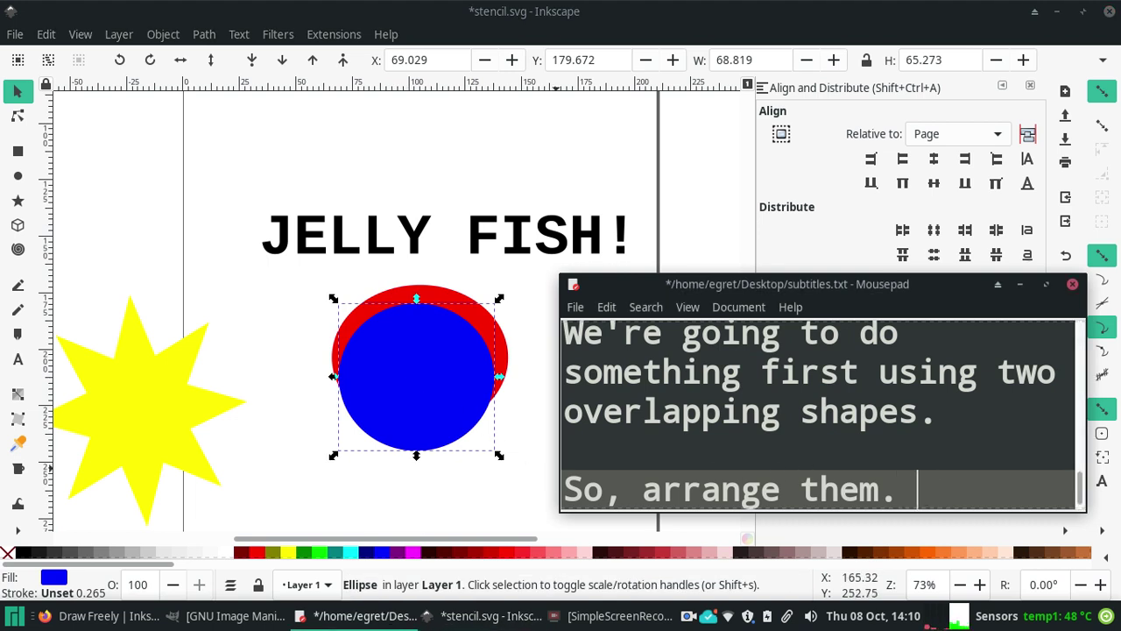
pyautogui.write('Selecth')
pyautogui.press('BackSpace')
pyautogui.write('them both')
pyautogui.click(288, 287)
pyautogui.moveTo(290, 282); pyautogui.dragTo(519, 459)
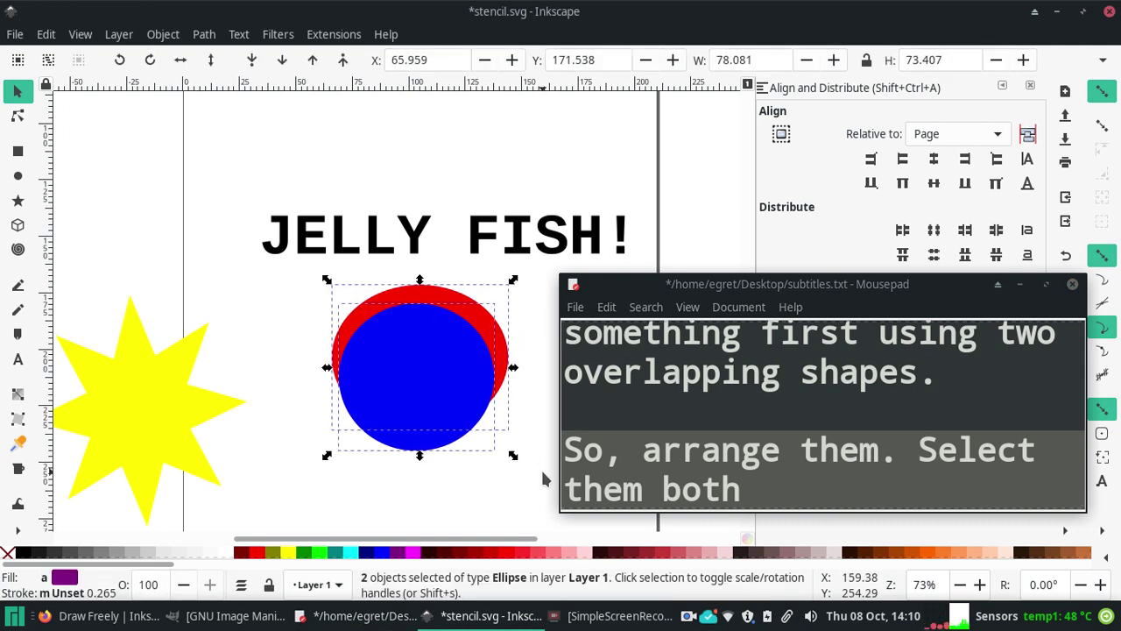
# Step: Extend the caption with 'by clicking off to the side and dragging the selection box over them' and reselect both ellipses
pyautogui.click(778, 498)
pyautogui.write('by clicking off to the side and dr')
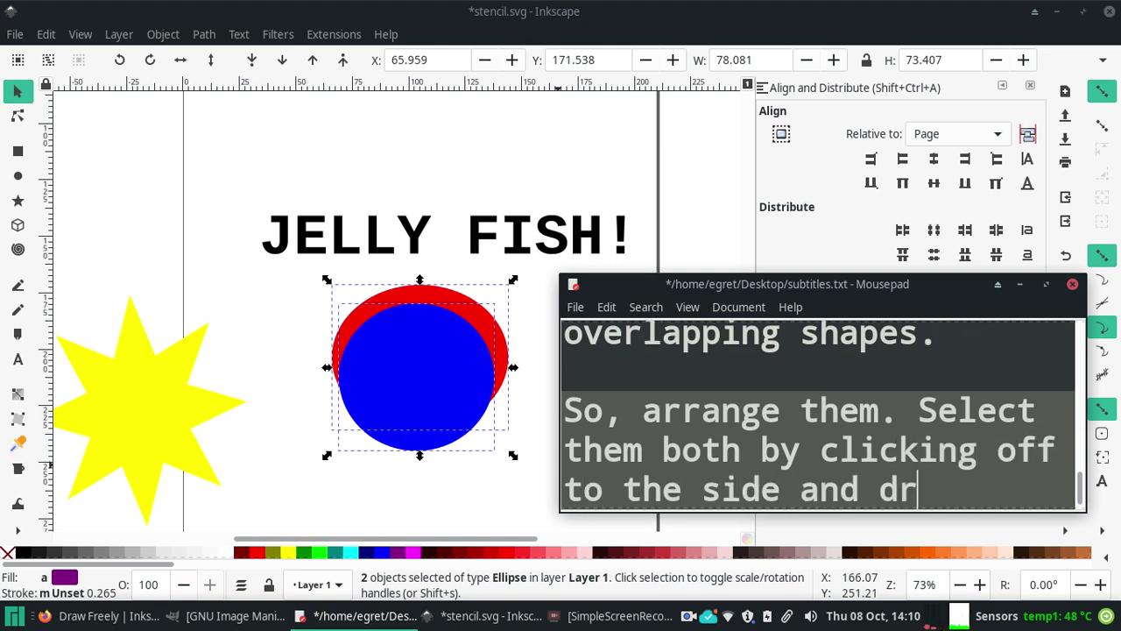
pyautogui.write('agging')
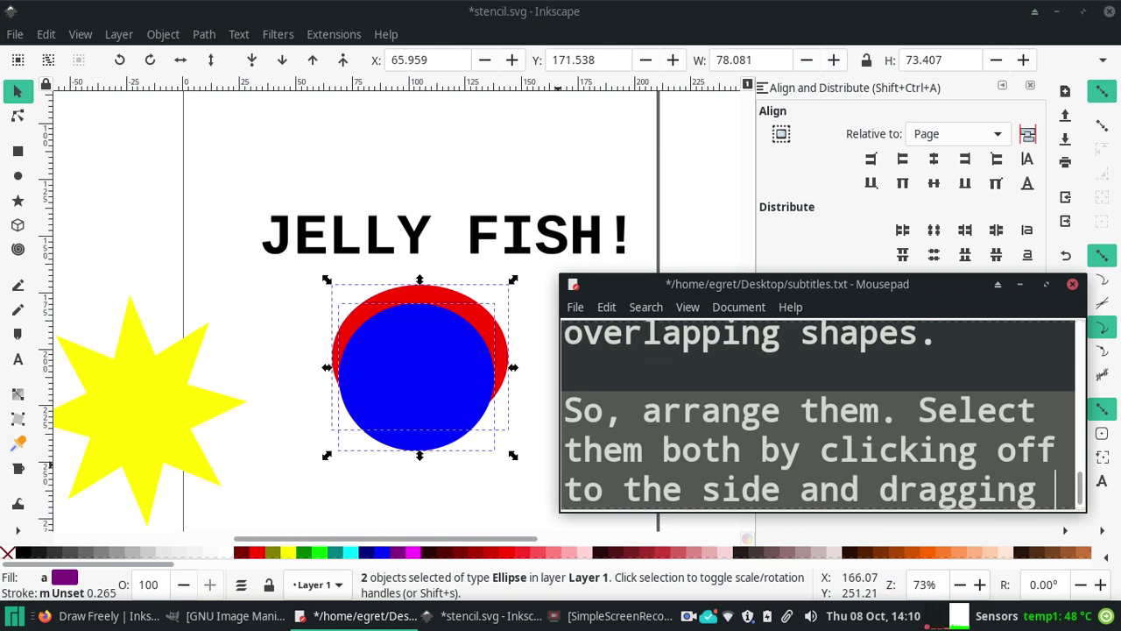
pyautogui.click(12, 96)
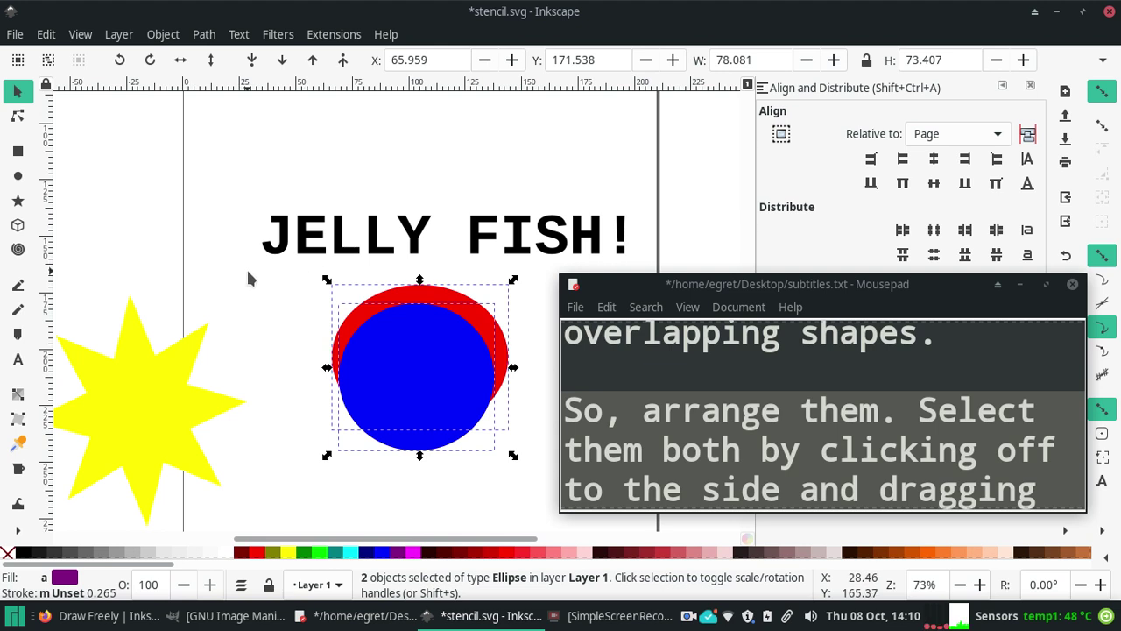
pyautogui.moveTo(290, 267)
pyautogui.mouseDown()
pyautogui.moveTo(383, 334)
pyautogui.moveTo(550, 506)
pyautogui.mouseUp()
pyautogui.click(1040, 495)
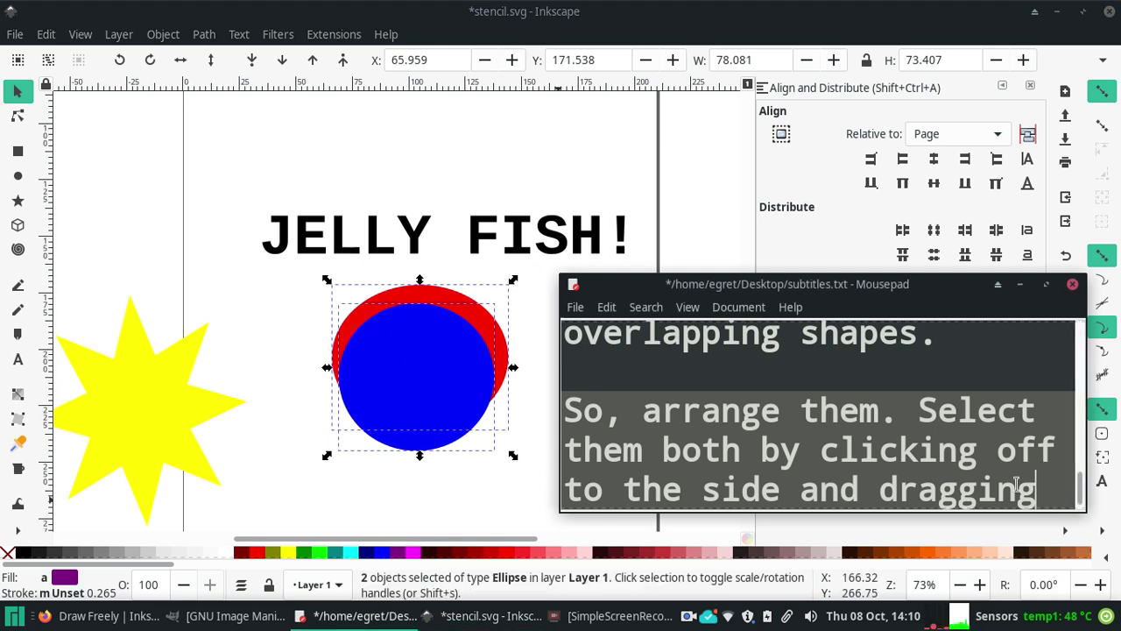
pyautogui.write(' the selec')
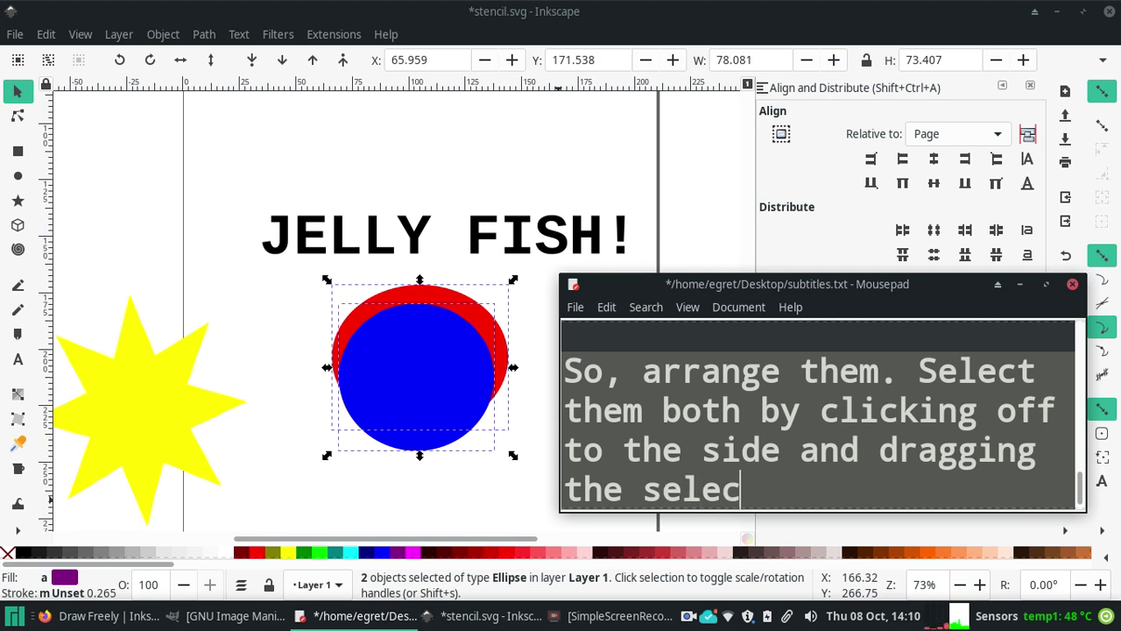
pyautogui.write('tion box over them.')
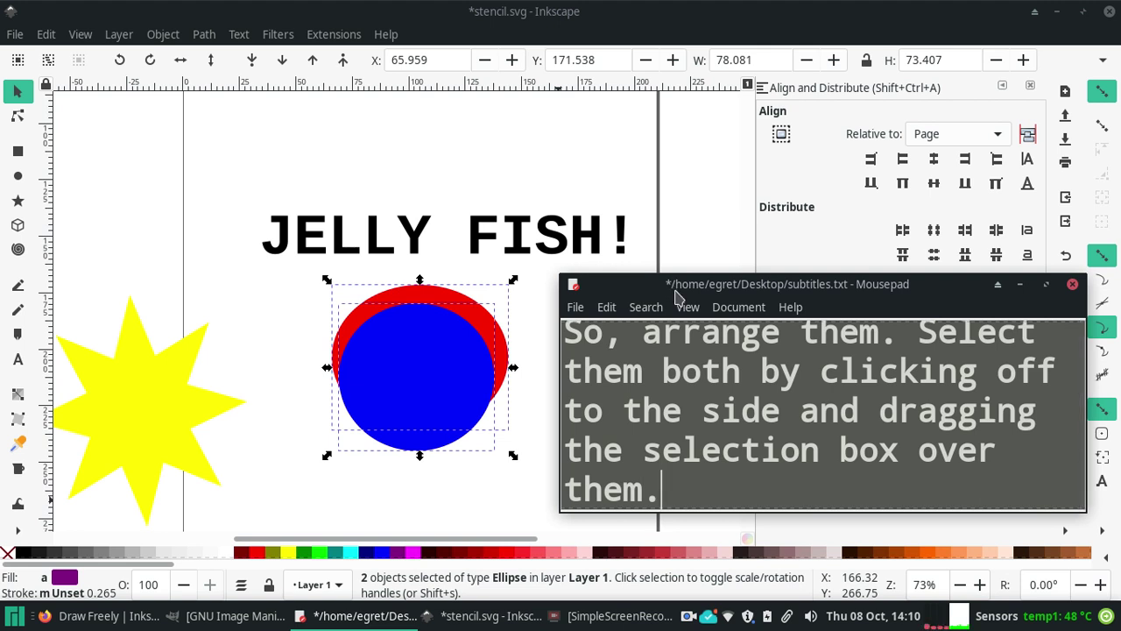
# Step: Browse the shape tools, then box-select both overlapping ellipses with the Selector tool
pyautogui.click(147, 205)
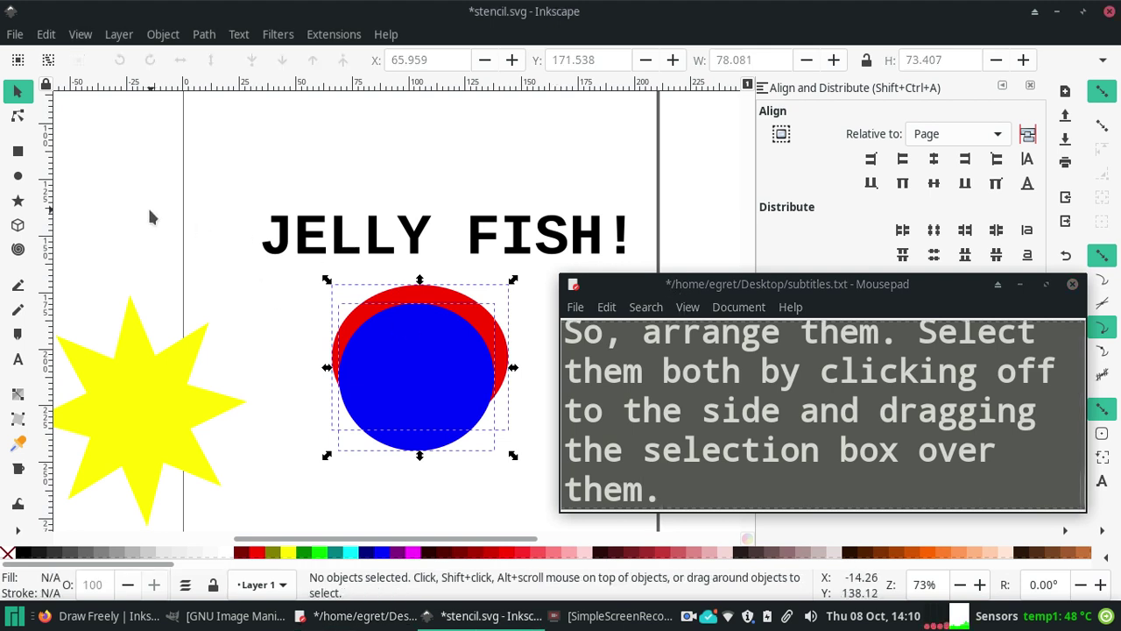
pyautogui.click(18, 250)
pyautogui.click(18, 229)
pyautogui.click(18, 180)
pyautogui.click(18, 154)
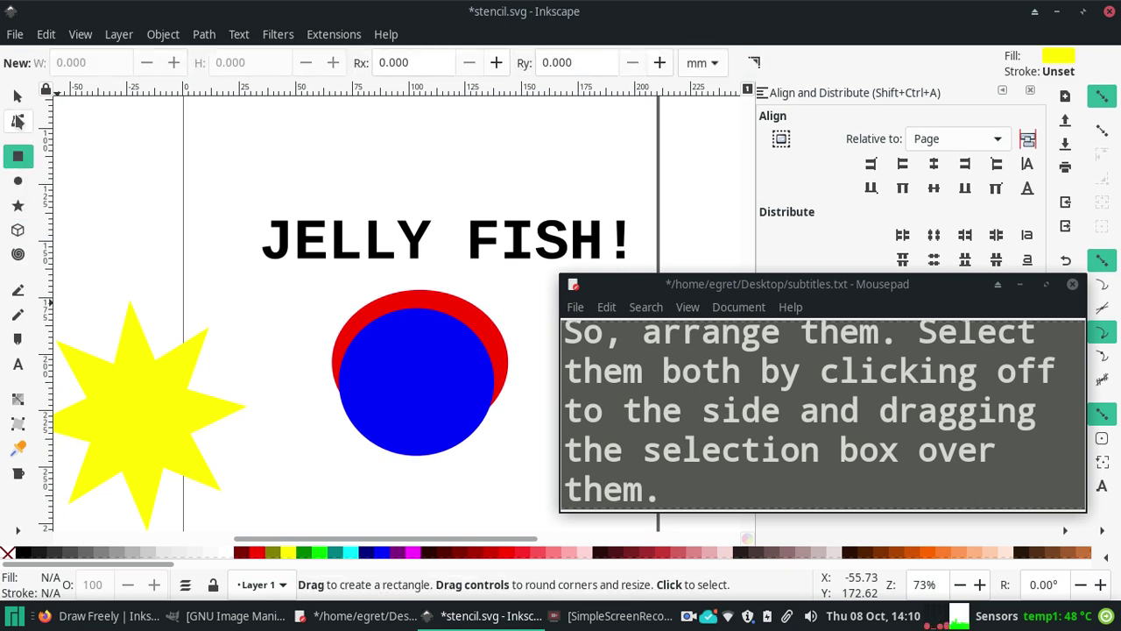
pyautogui.click(18, 96)
pyautogui.moveTo(306, 278)
pyautogui.mouseDown()
pyautogui.moveTo(467, 380)
pyautogui.moveTo(536, 460)
pyautogui.mouseUp()
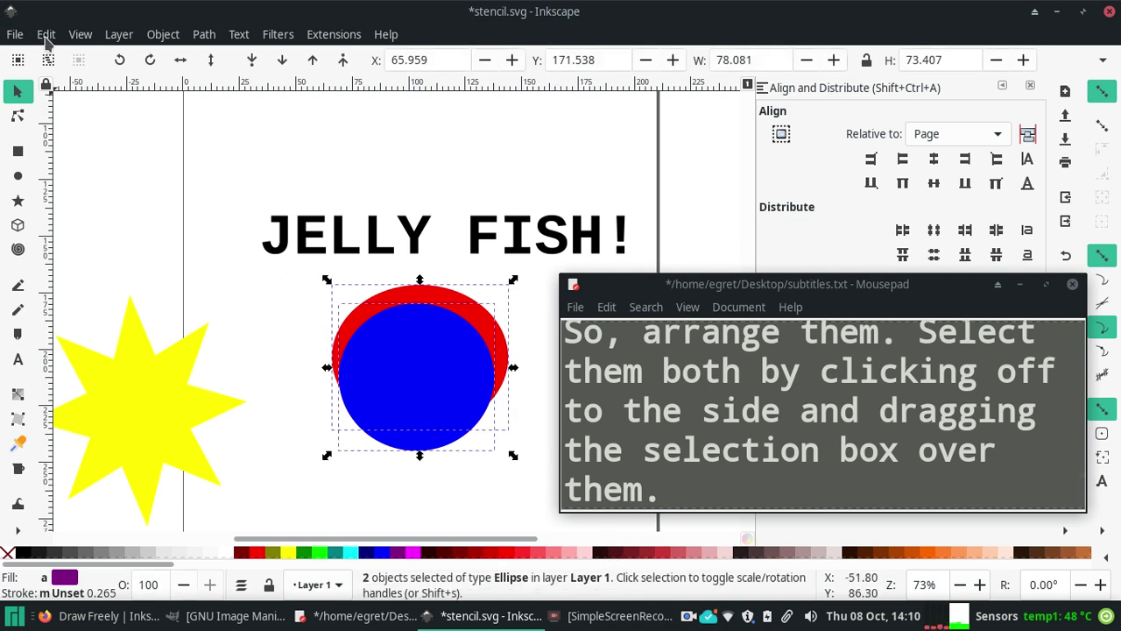
# Step: Look through the Object, Layer and Path menus, then close them
pyautogui.click(162, 34)
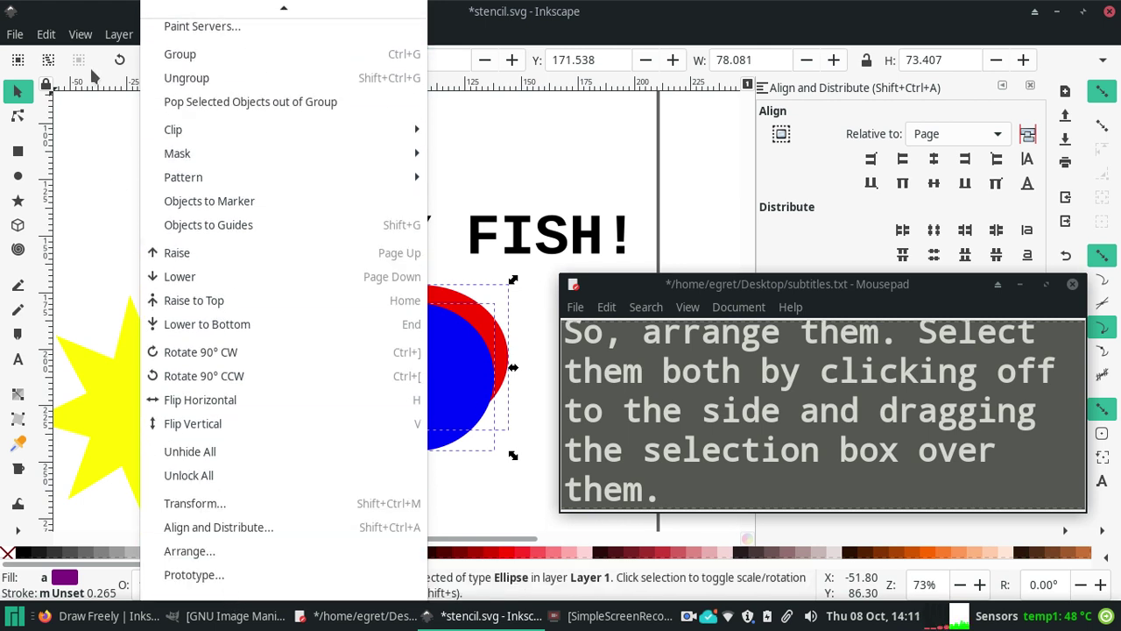
pyautogui.click(118, 35)
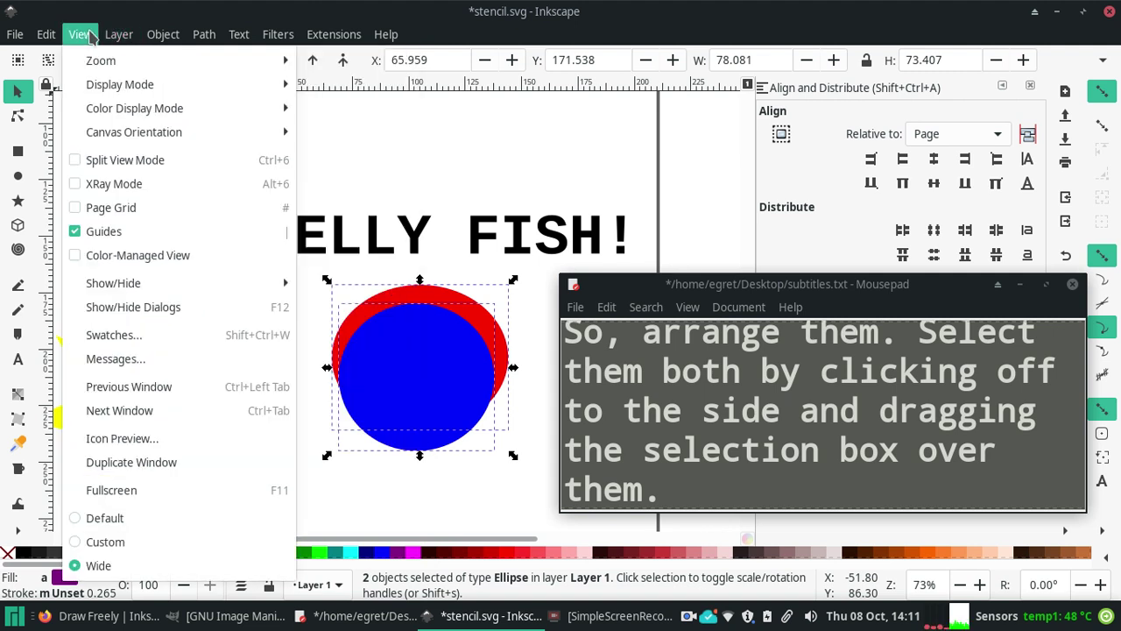
pyautogui.click(118, 34)
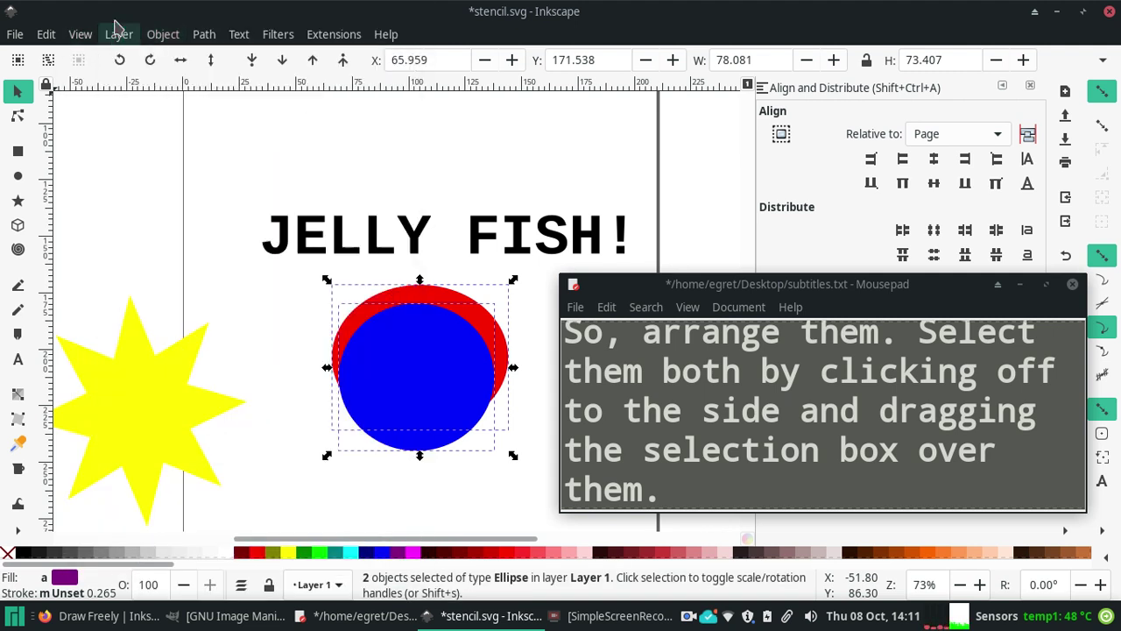
pyautogui.click(203, 35)
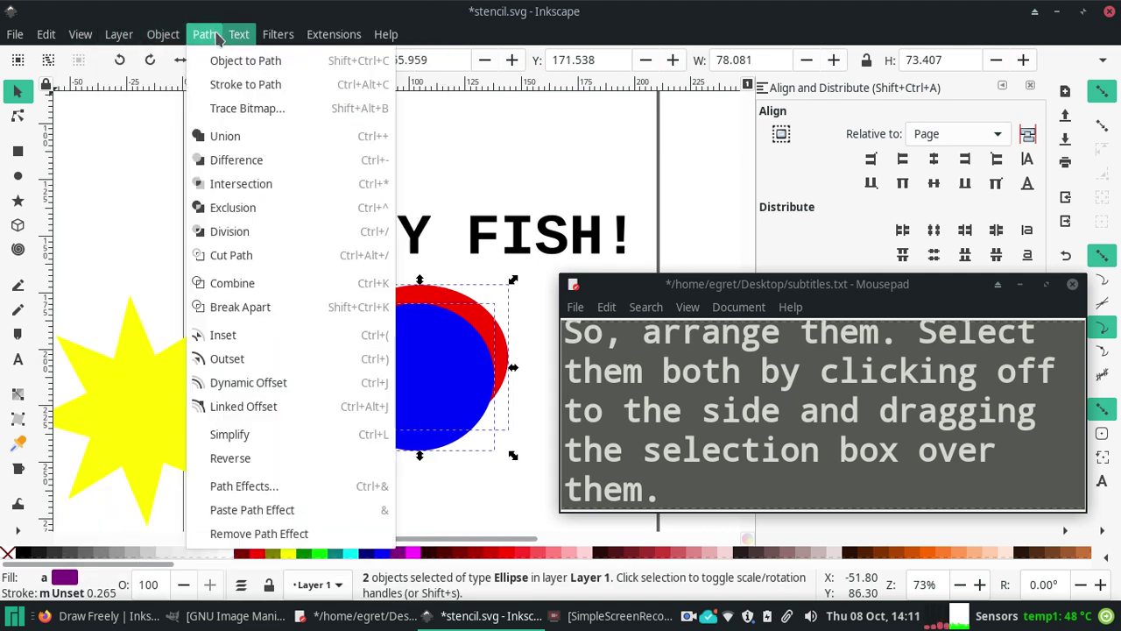
pyautogui.click(736, 493)
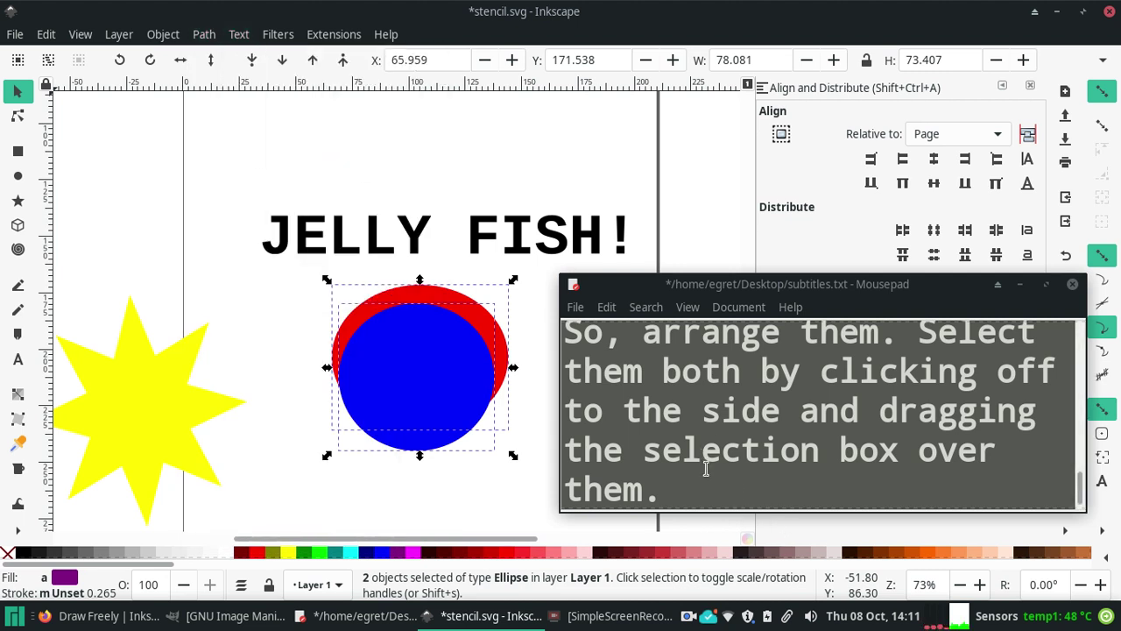
# Step: Add the caption 'Then go to the Path menu' and show the Path menu
pyautogui.press('Return')
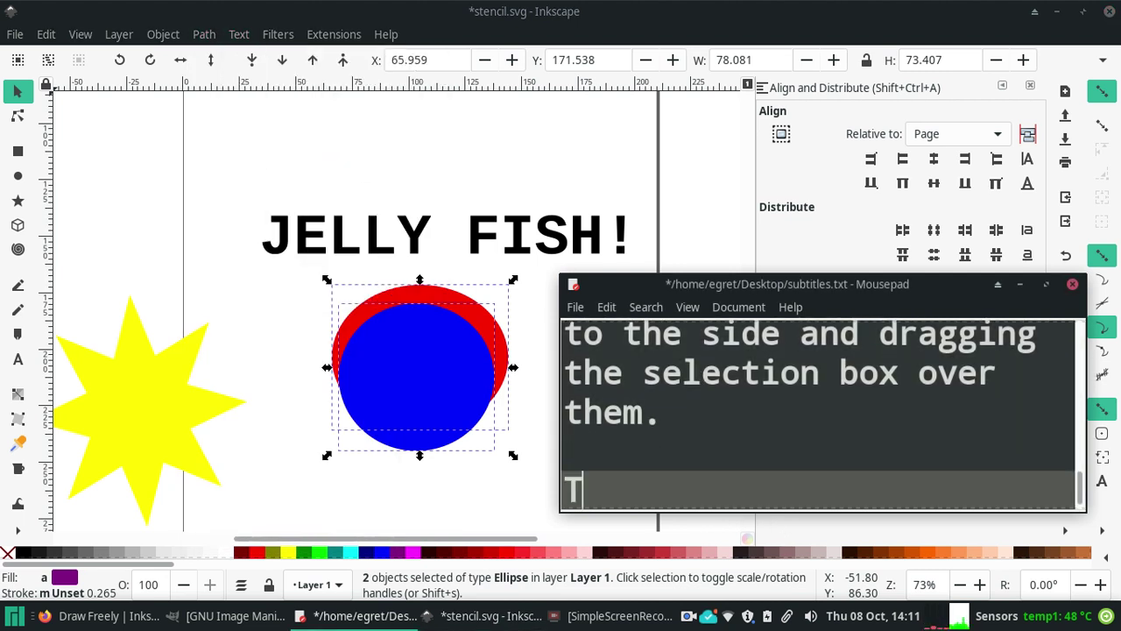
pyautogui.write('hen ')
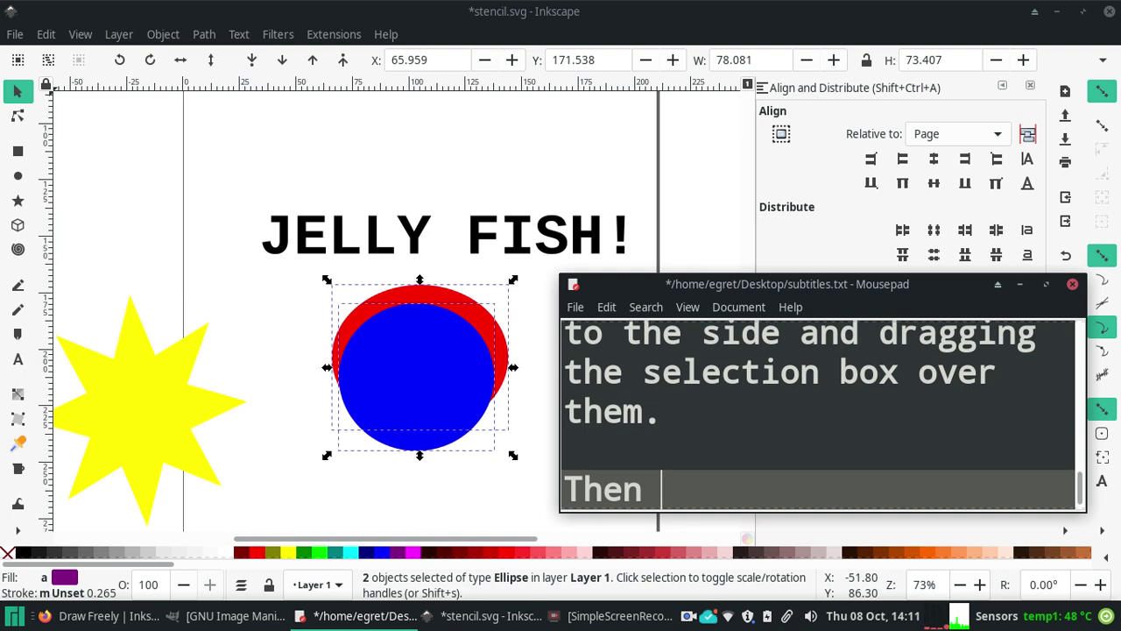
pyautogui.write('go to ')
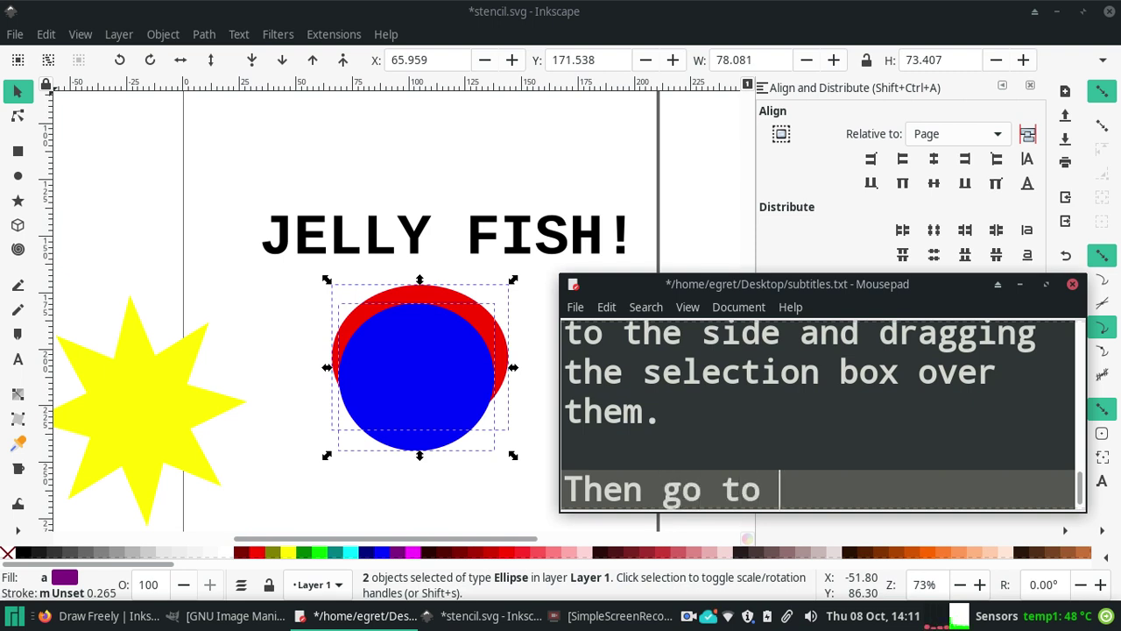
pyautogui.write('the Path m')
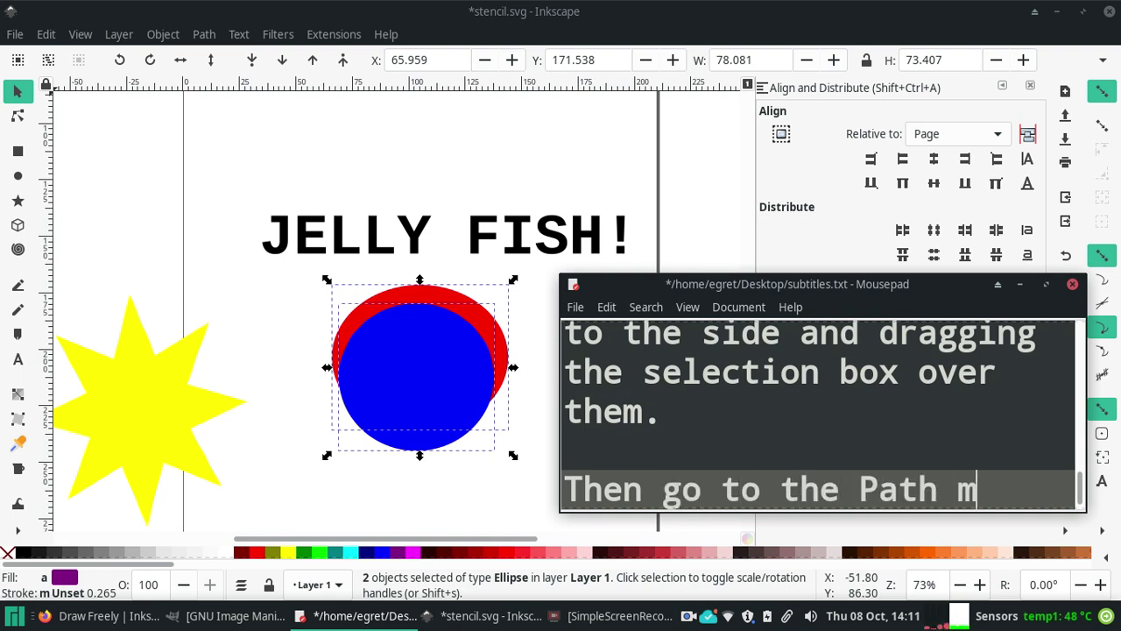
pyautogui.write('enu.')
pyautogui.press('Return')
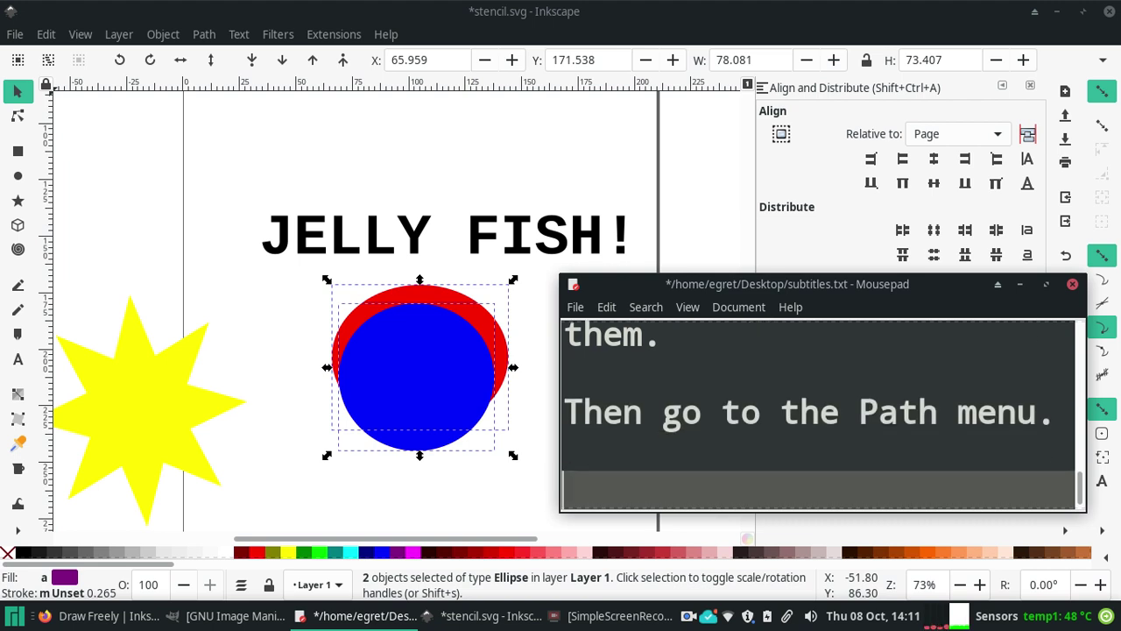
pyautogui.click(201, 35)
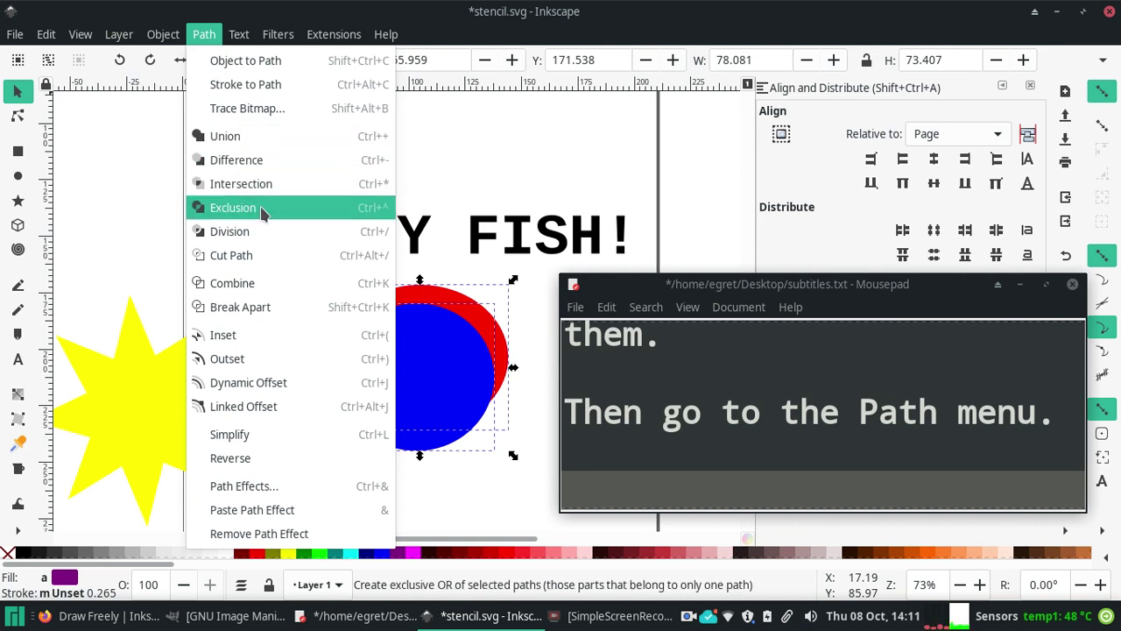
pyautogui.click(731, 477)
# Step: Add the caption 'There are a few options here to join them' and reopen the Path menu
pyautogui.click(731, 477)
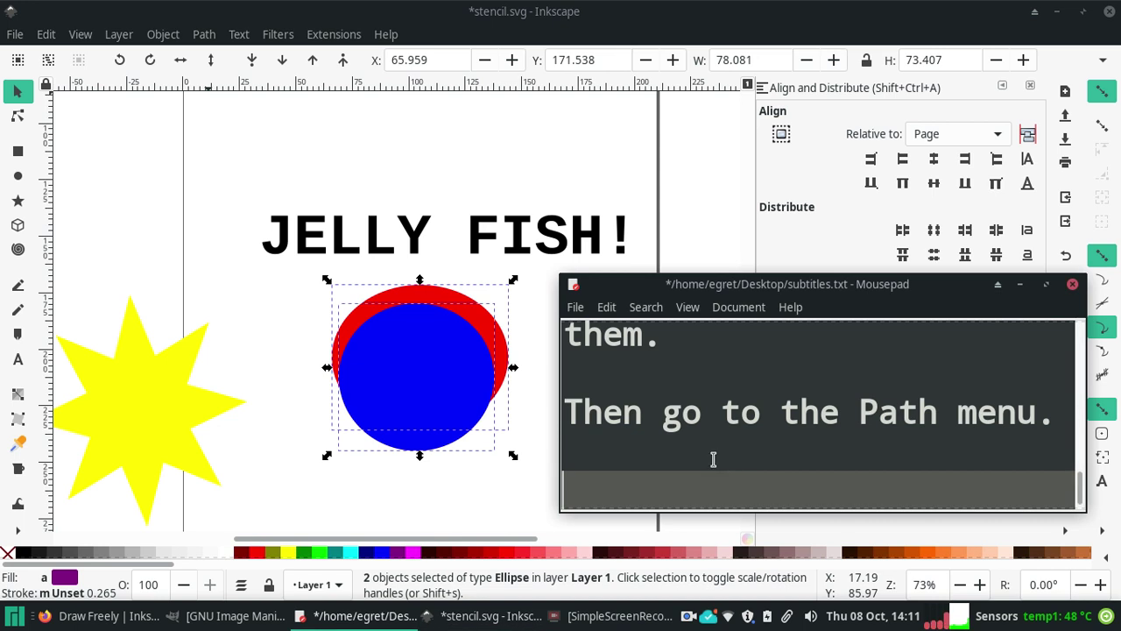
pyautogui.write('There are a few options here to ')
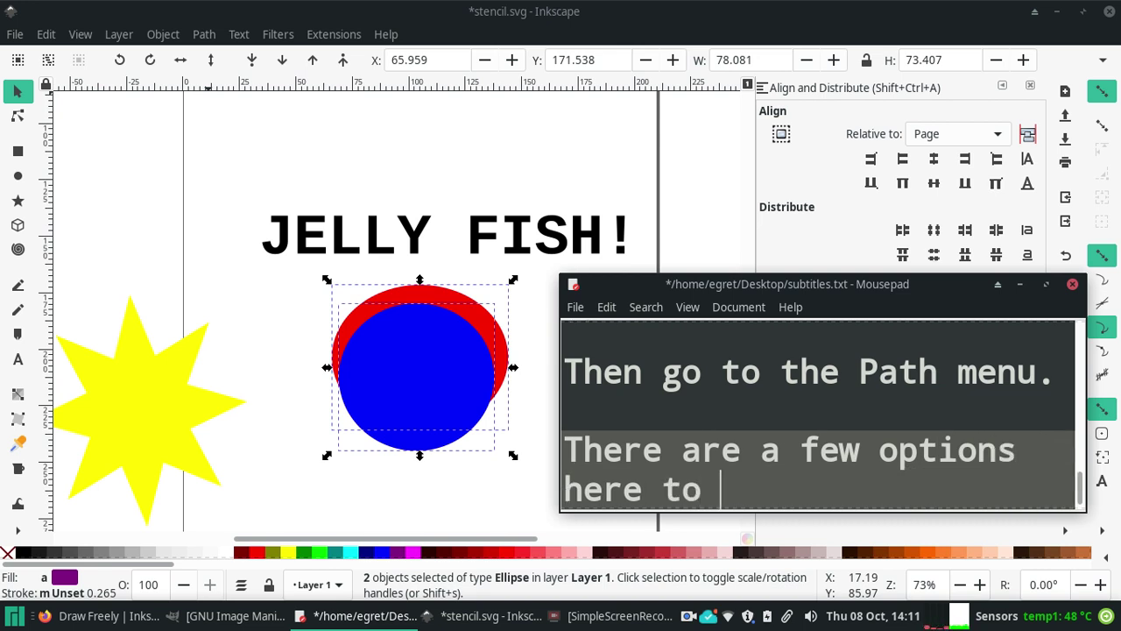
pyautogui.write('join them')
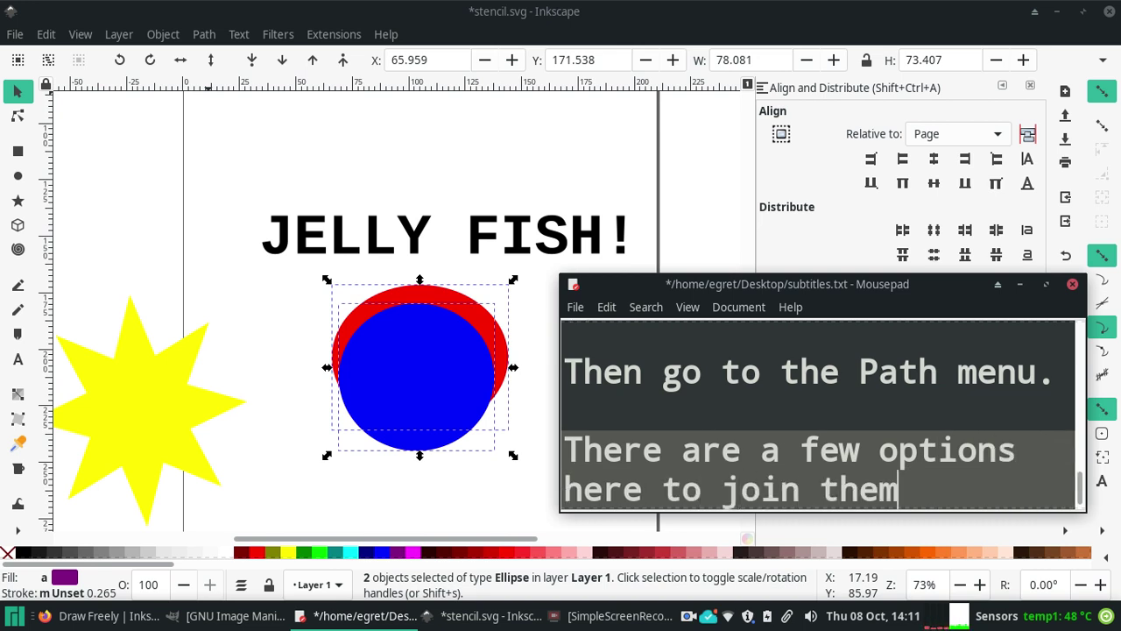
pyautogui.click(721, 450)
pyautogui.write('Try')
pyautogui.press('BackSpace')
pyautogui.press('BackSpace')
pyautogui.press('BackSpace')
pyautogui.press('BackSpace')
pyautogui.press('End')
pyautogui.press('Return')
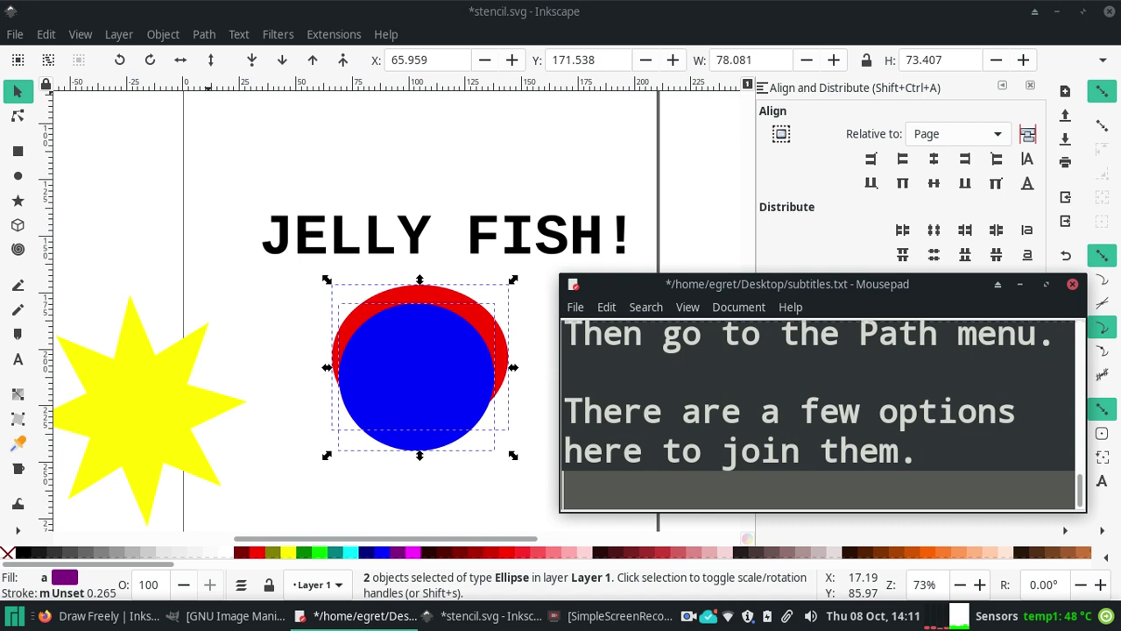
pyautogui.press('BackSpace')
pyautogui.click(202, 35)
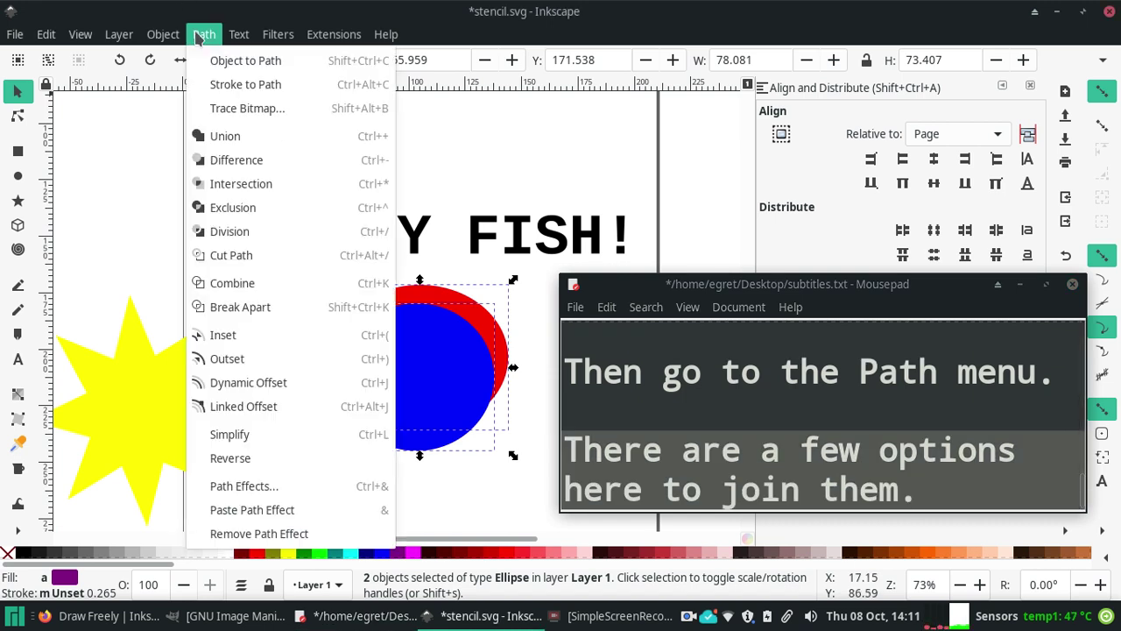
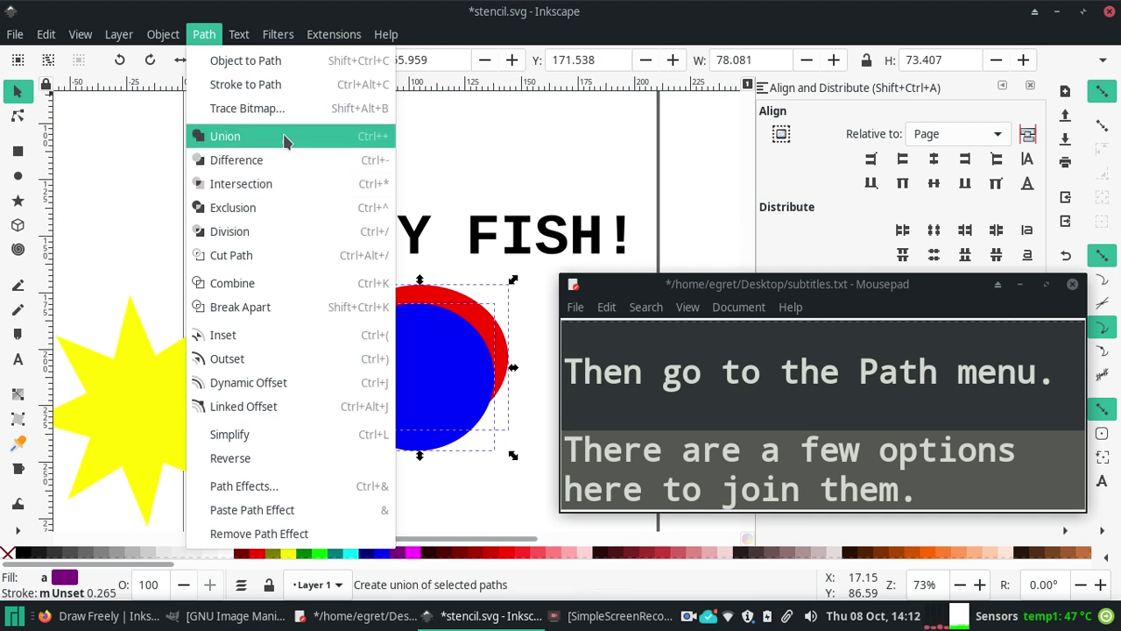
# Step: Apply Path > Difference so the blue circle leaves a single red crescent below the title
pyautogui.click(316, 161)
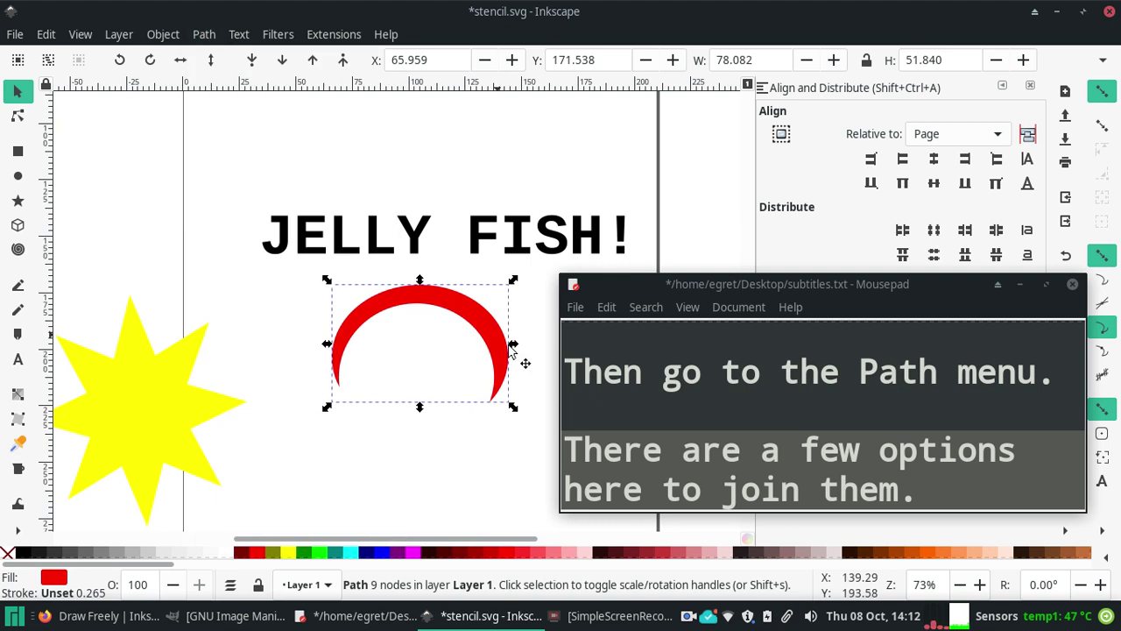
pyautogui.click(966, 488)
# Step: Add a subtitle saying the first-selected or topmost shape decides the result, then begin a hold-keys tip line
pyautogui.press('Return')
pyautogui.press('Return')
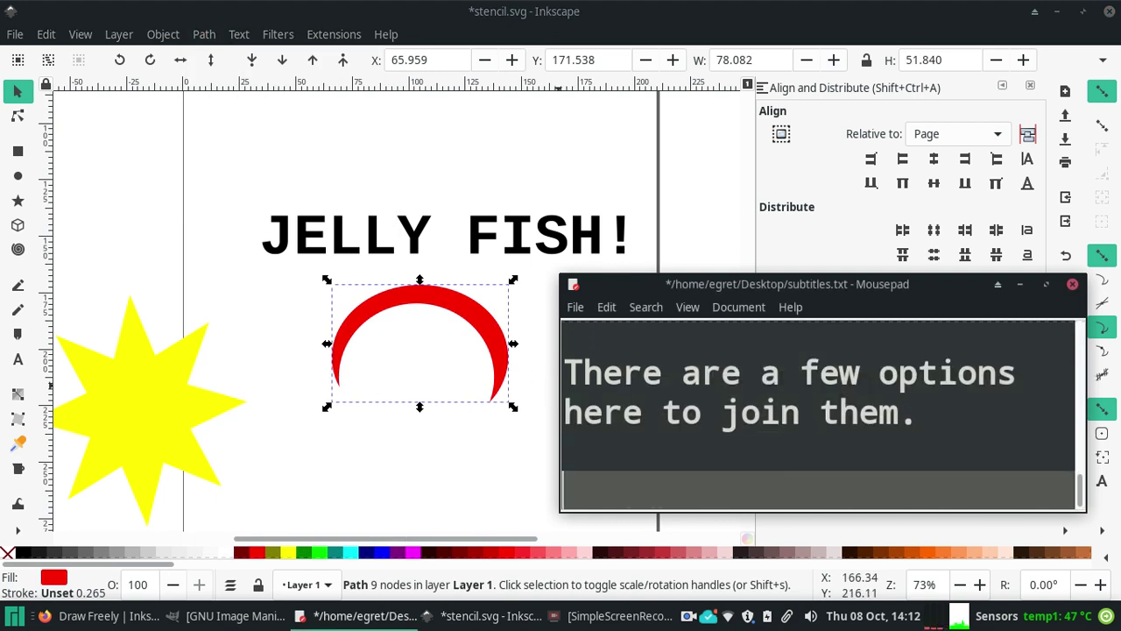
pyautogui.write('Depending on')
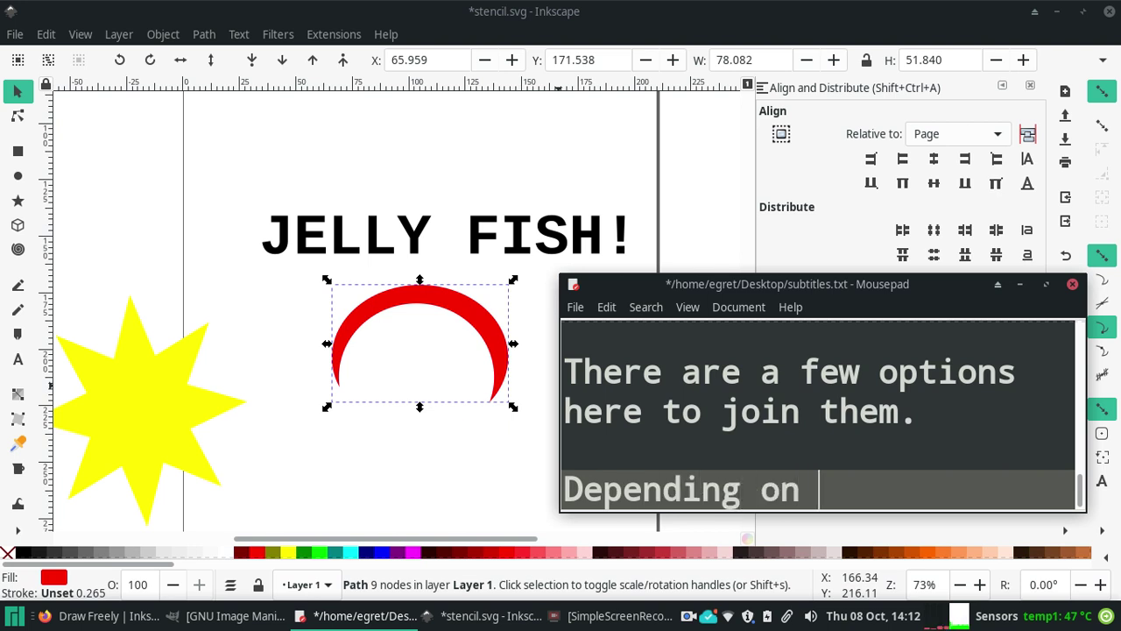
pyautogui.write('whichsh')
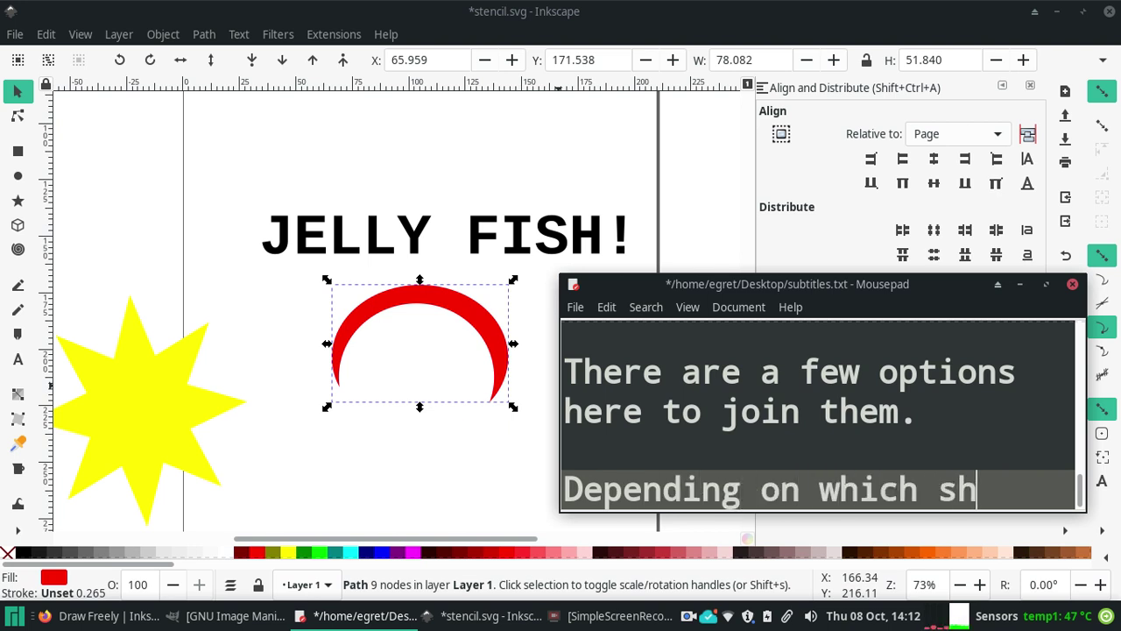
pyautogui.write('apeis')
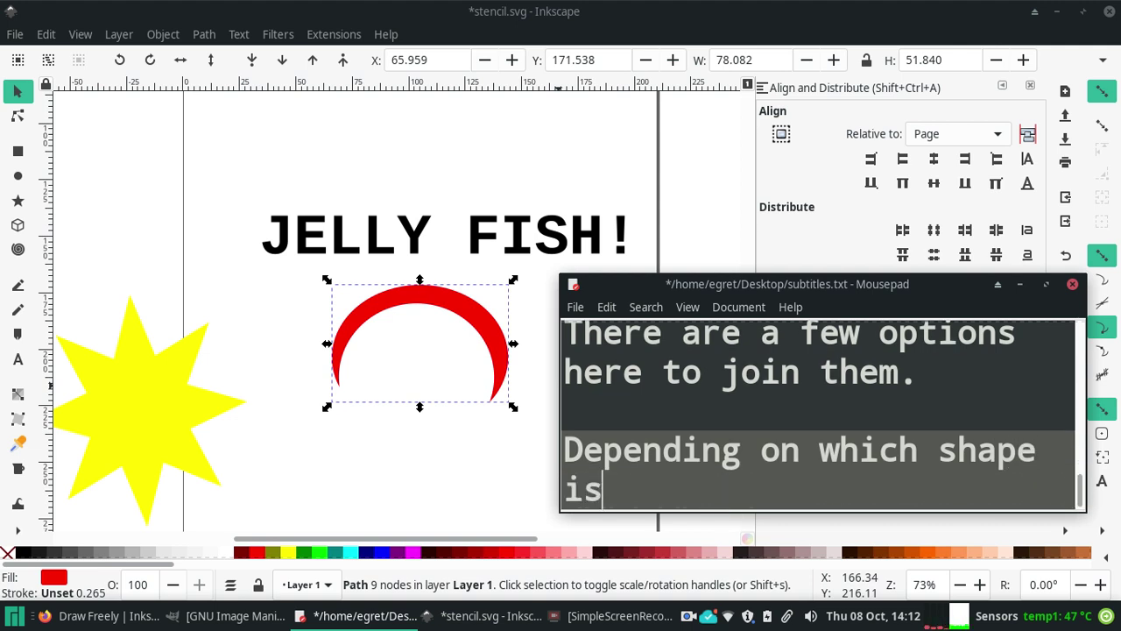
pyautogui.write(' selected ')
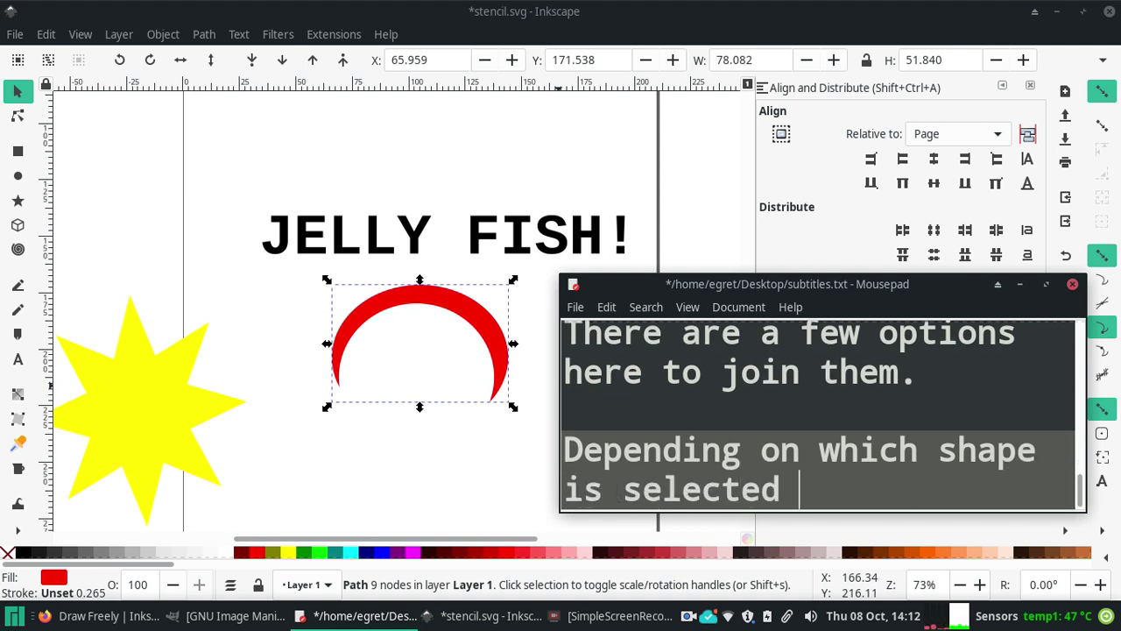
pyautogui.write('firat')
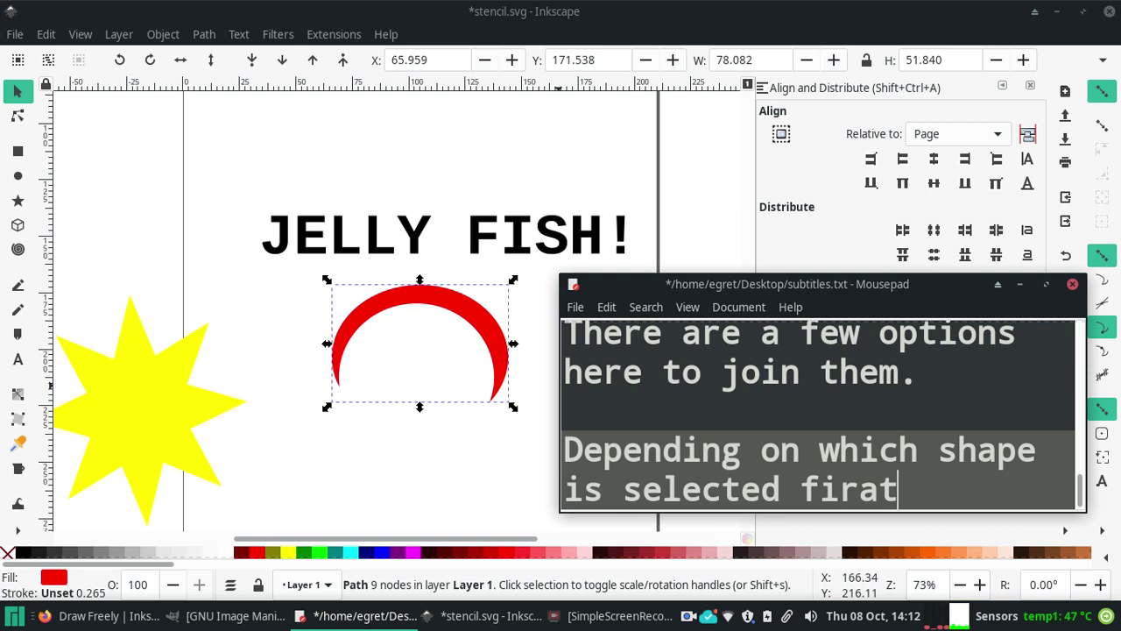
pyautogui.write(' o')
pyautogui.write('hich on')
pyautogui.write('is on top')
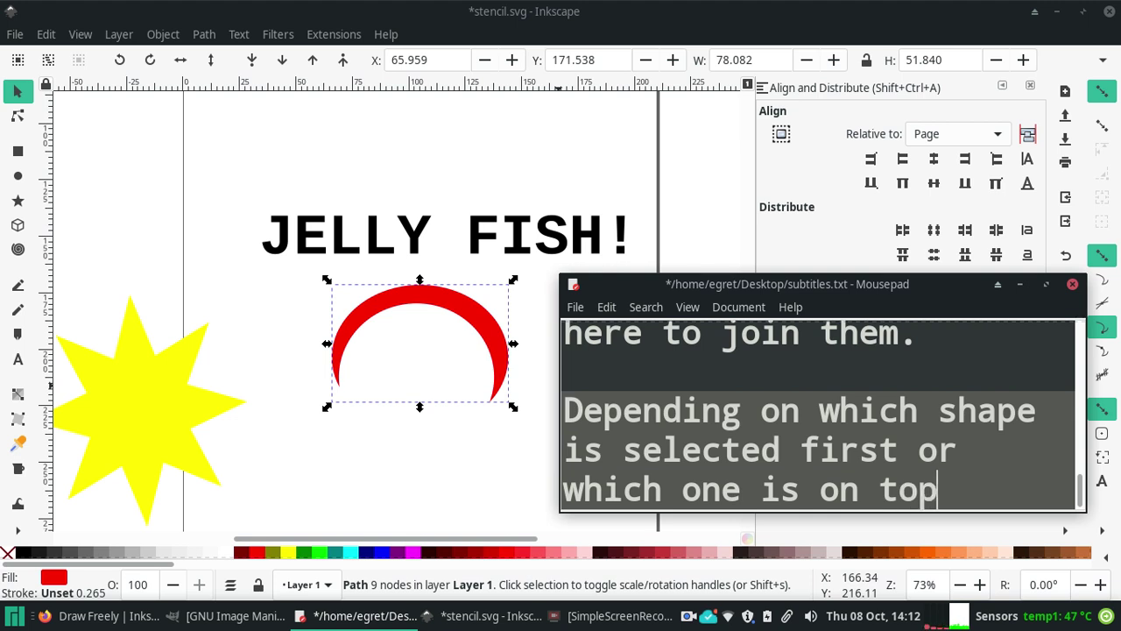
pyautogui.write(', that is the shape')
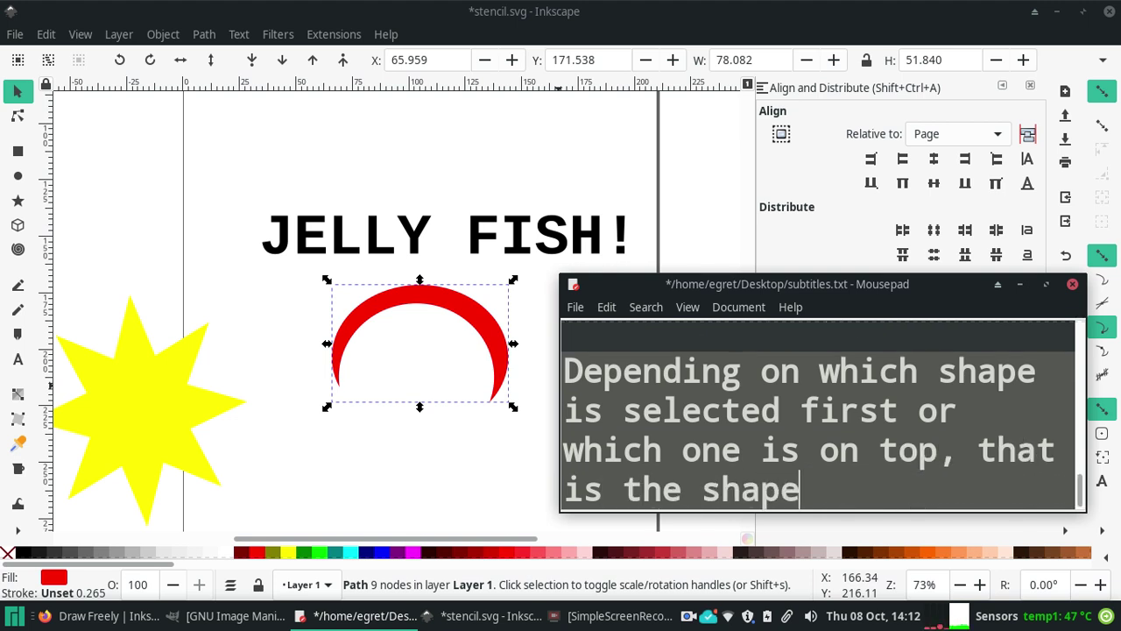
pyautogui.write(' th')
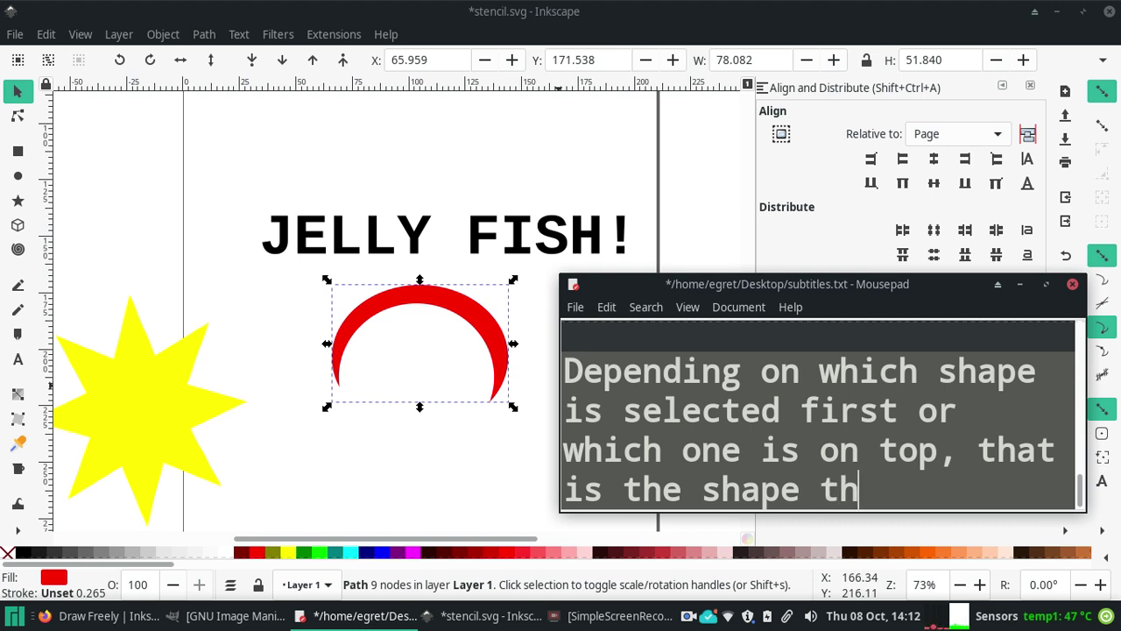
pyautogui.write('at decide')
pyautogui.write('s what happens')
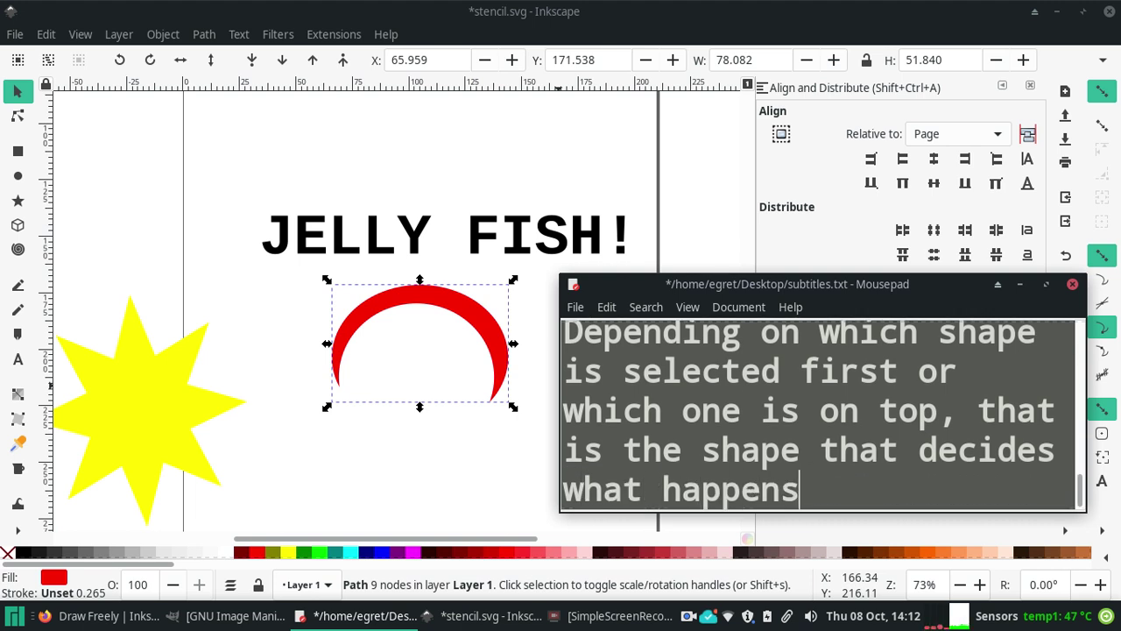
pyautogui.write('.')
pyautogui.press('Return')
pyautogui.press('Return')
pyautogui.write('TR')
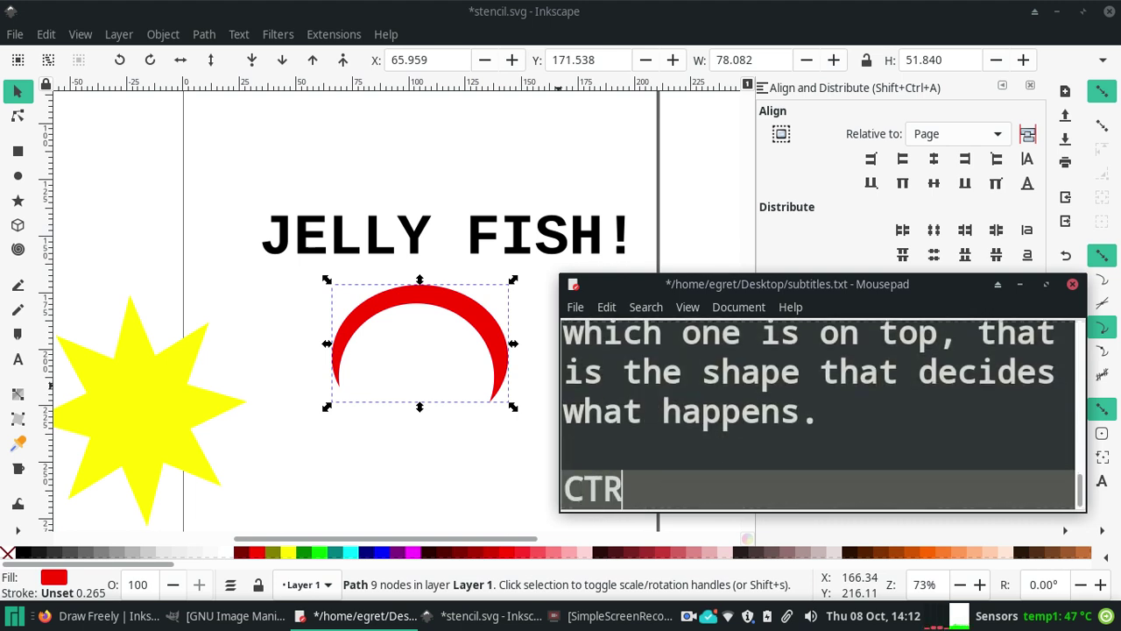
pyautogui.write('L+Z')
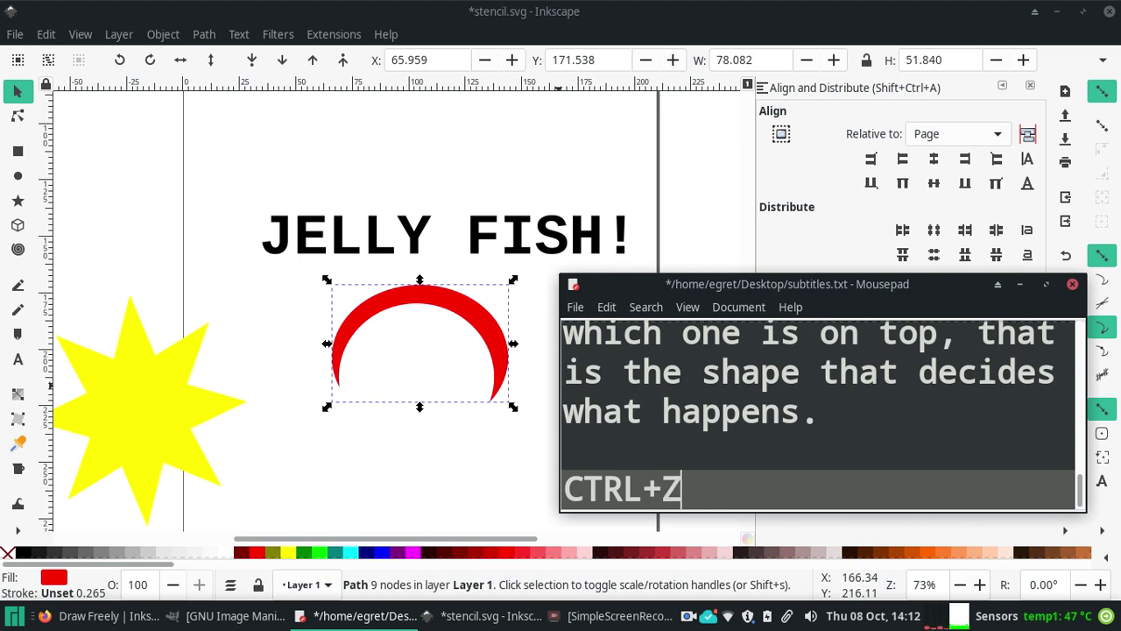
pyautogui.write('Hold')
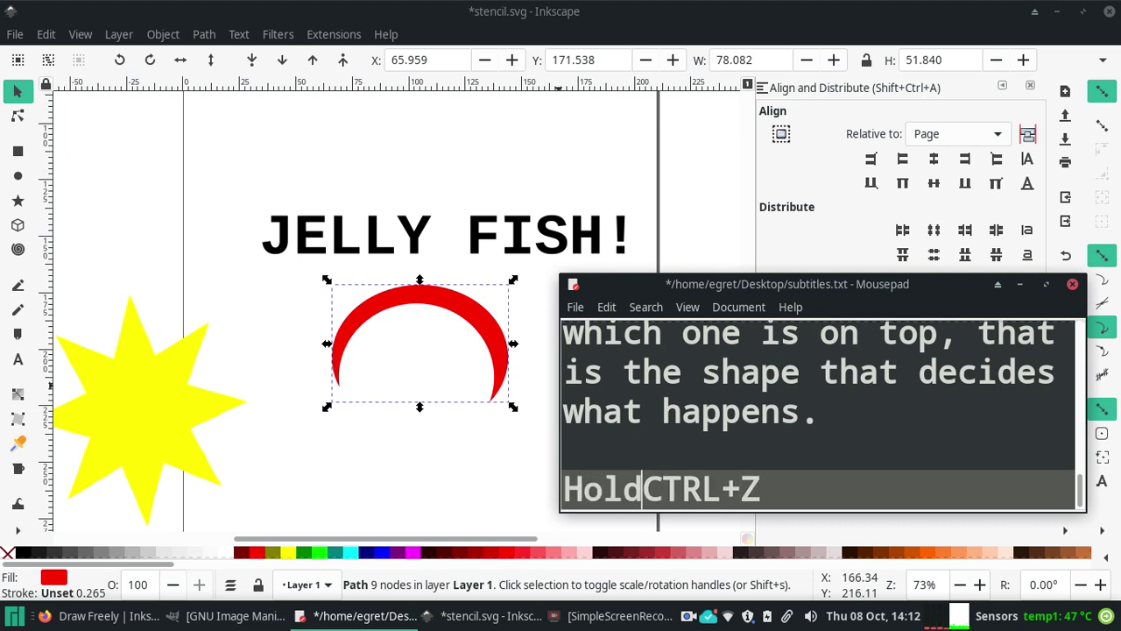
pyautogui.write(' down keys ')
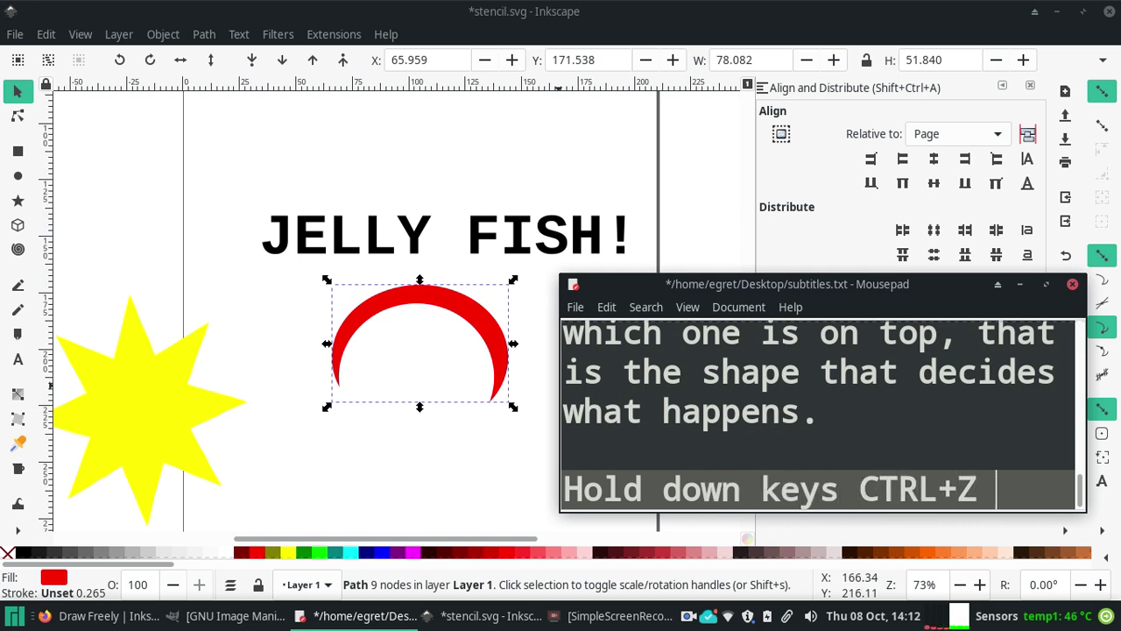
pyautogui.write('the key bo')
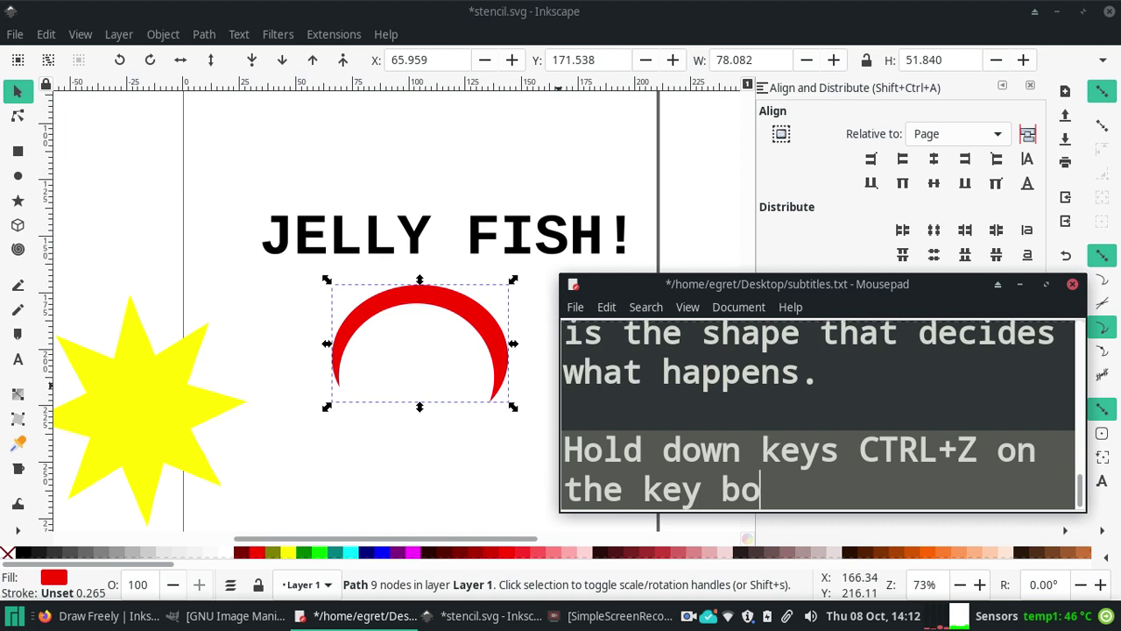
pyautogui.write('ardand')
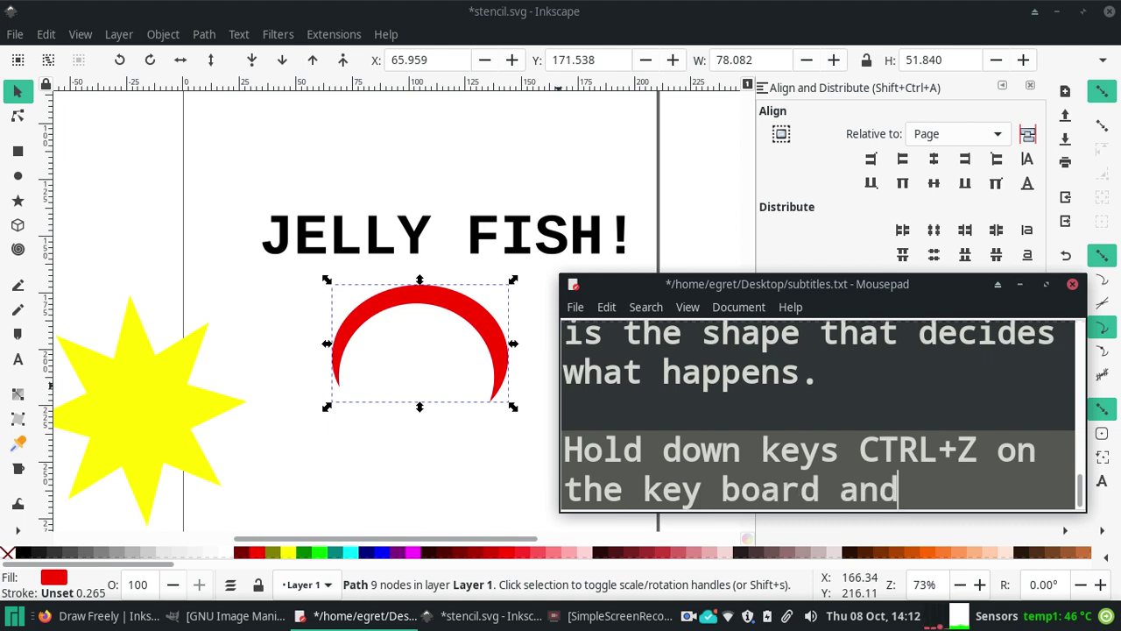
pyautogui.write(' let go.')
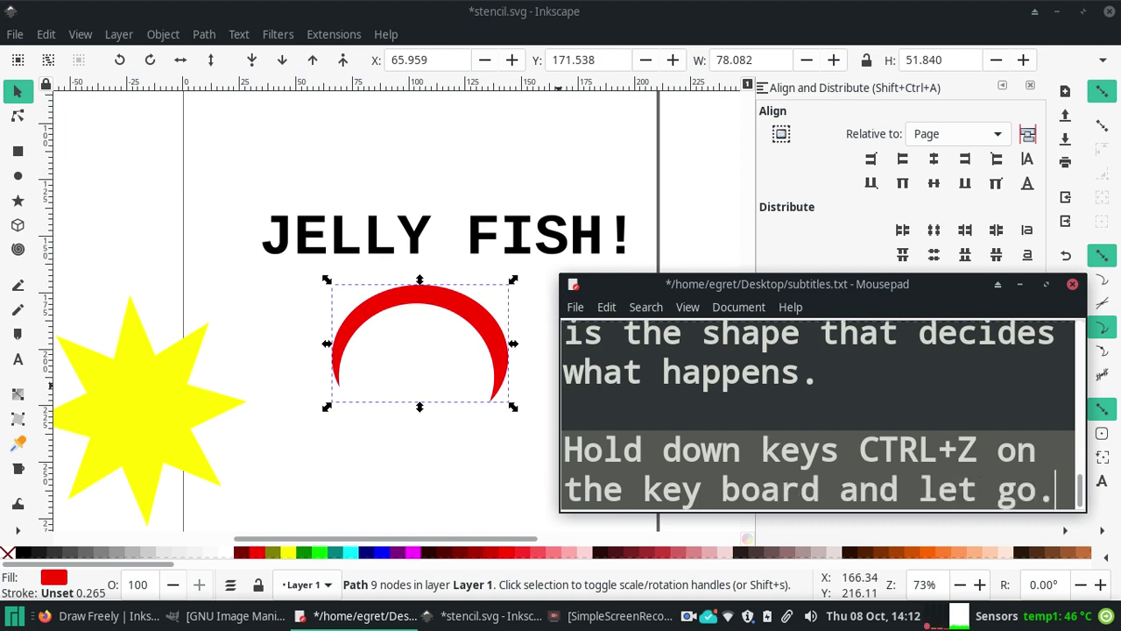
# Step: Undo the Difference to restore both circles, and add the subtitle 'Okay! Let's see that again.'
pyautogui.click(667, 220)
pyautogui.hotkey('ctrl', 'z')
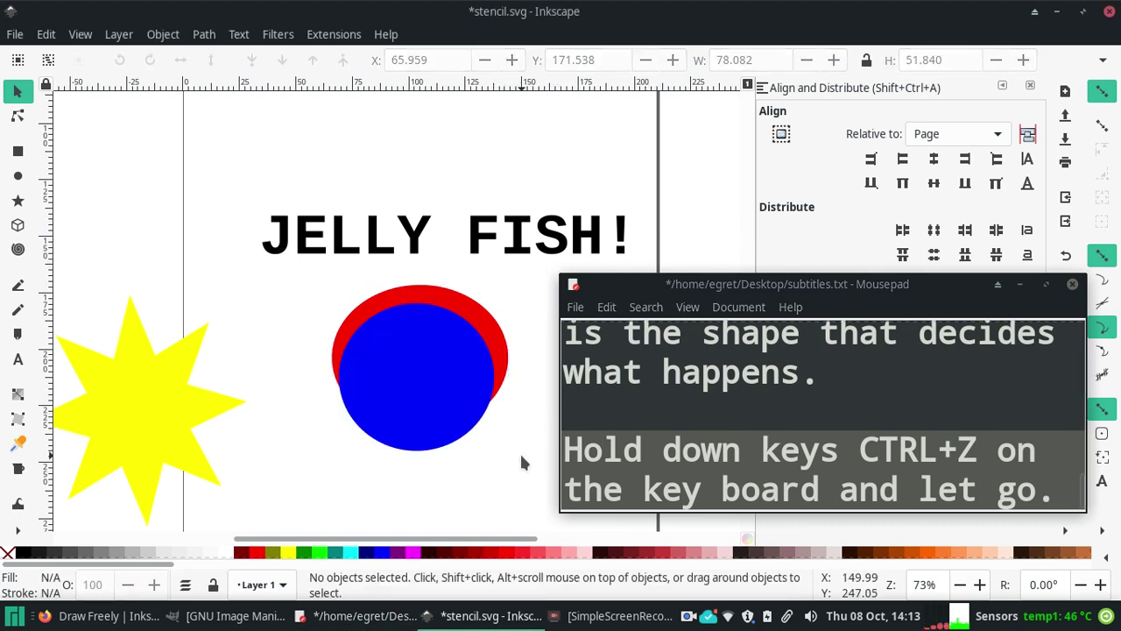
pyautogui.click(1030, 506)
pyautogui.press('Return')
pyautogui.press('Return')
pyautogui.write('Okay! T')
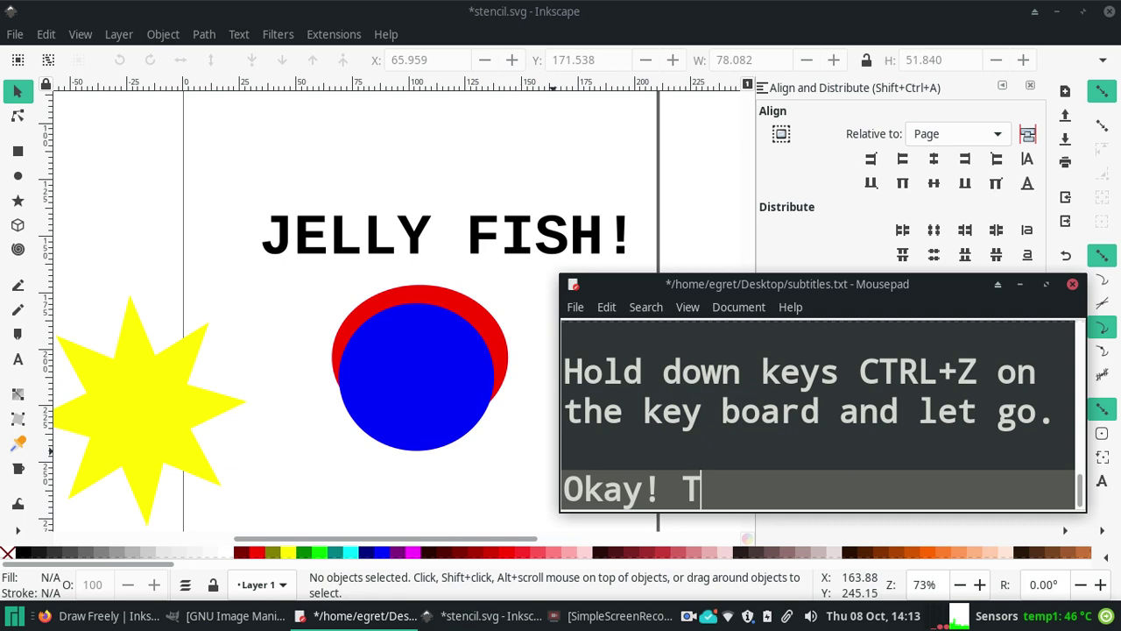
pyautogui.press('BackSpace')
pyautogui.write("Let's see ")
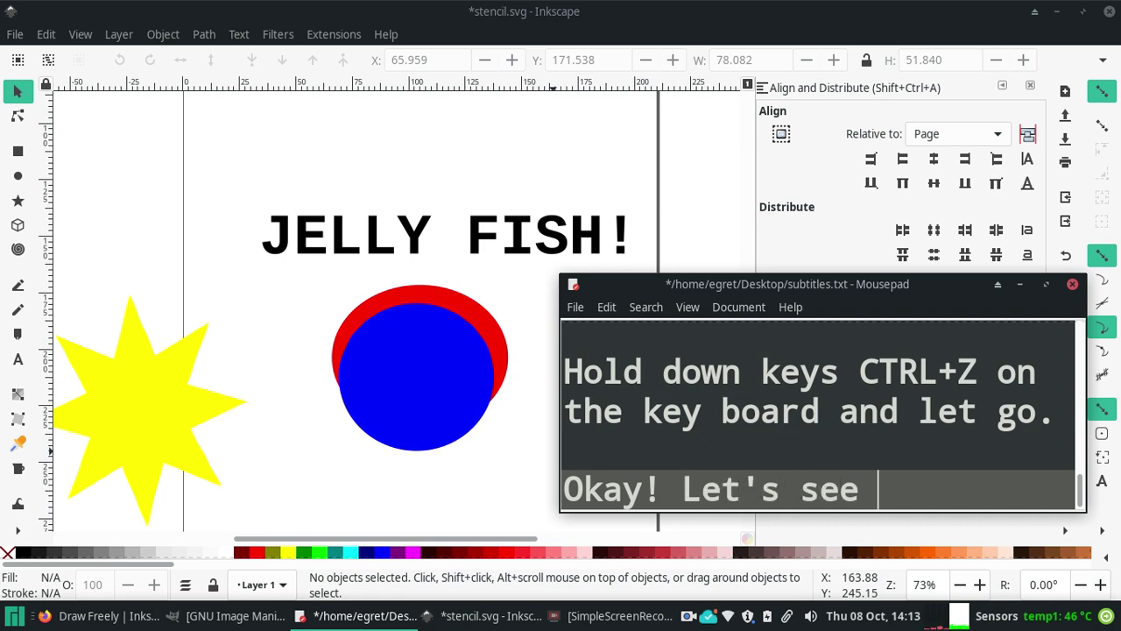
pyautogui.write('that again.')
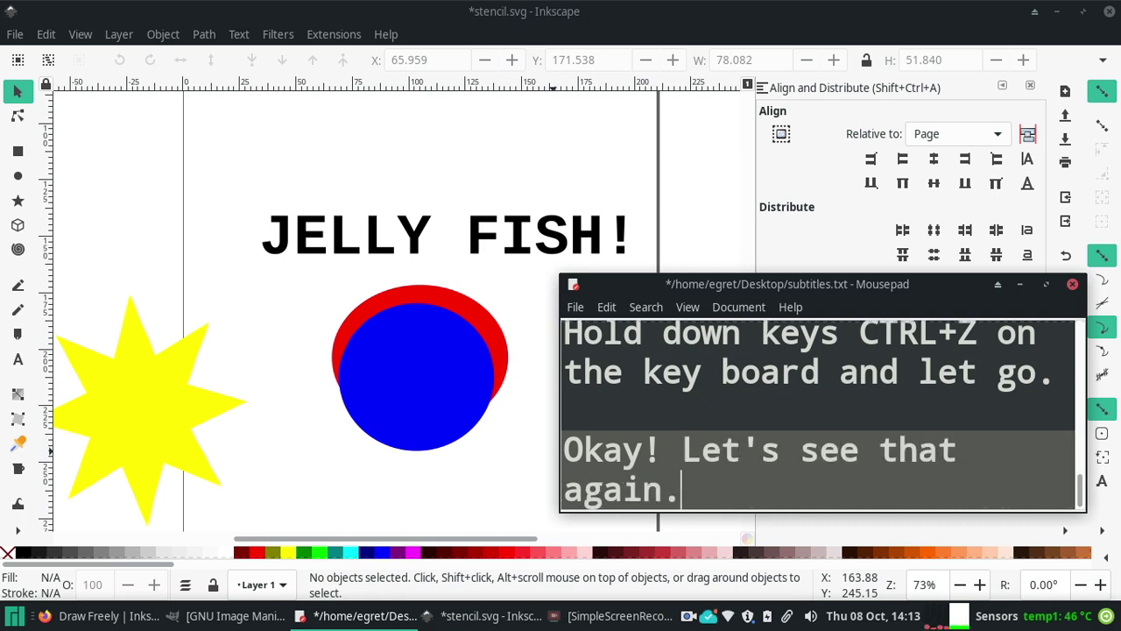
# Step: Move the blue circle off the red ellipse and shift the red ellipse so they barely overlap
pyautogui.moveTo(410, 373)
pyautogui.mouseDown()
pyautogui.moveTo(393, 433)
pyautogui.moveTo(323, 335)
pyautogui.mouseUp()
pyautogui.click(461, 350)
pyautogui.press('e')
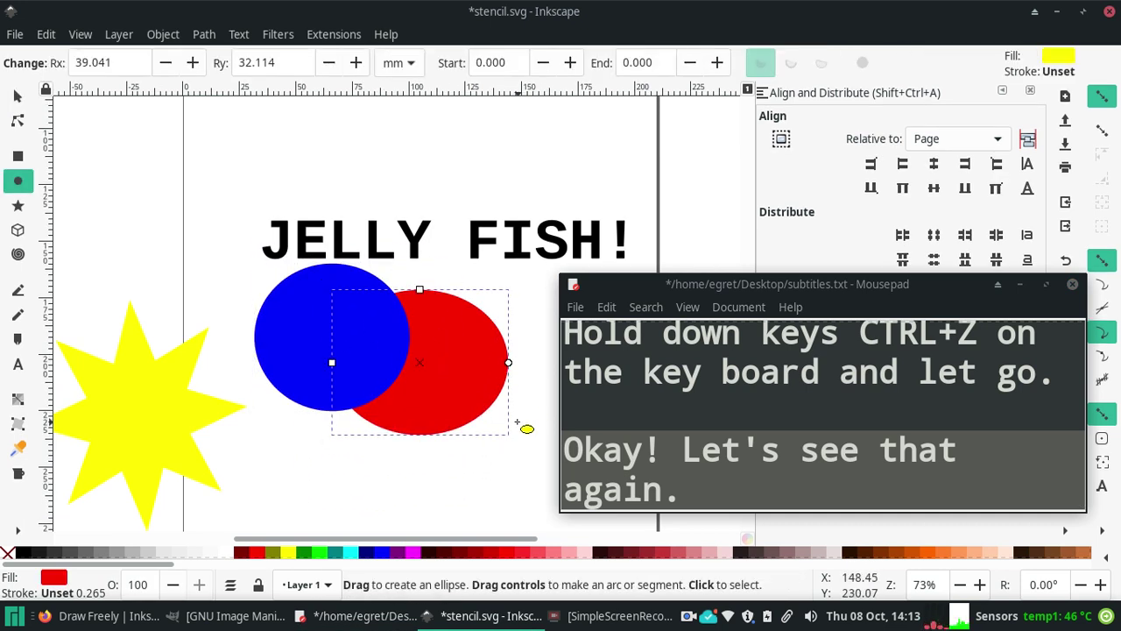
pyautogui.moveTo(438, 321); pyautogui.dragTo(508, 421)
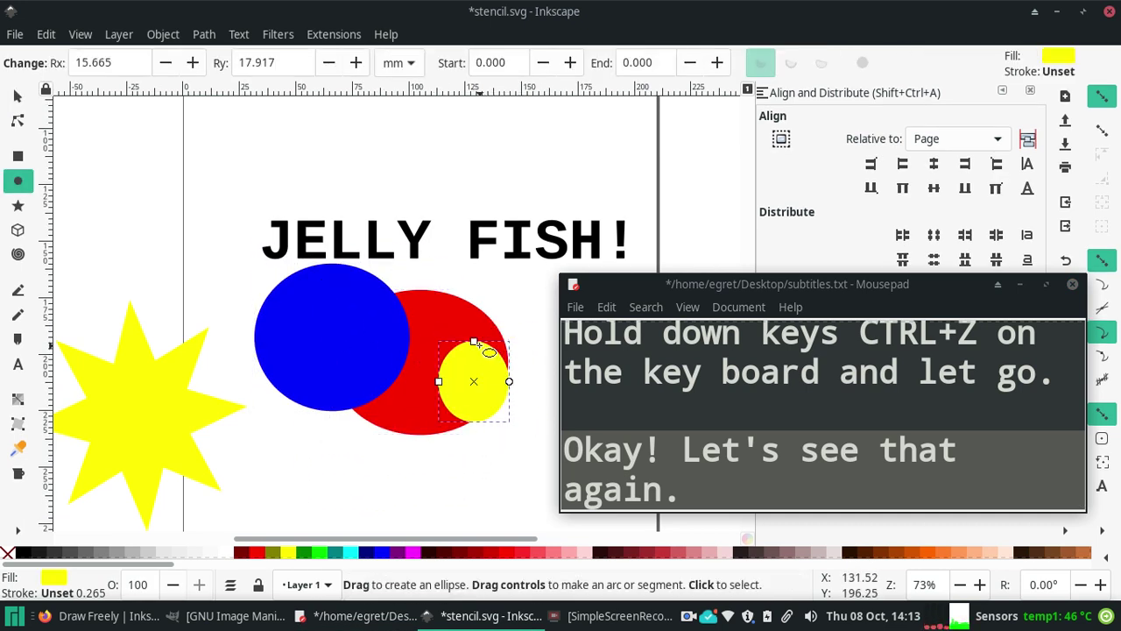
pyautogui.hotkey('ctrl', 'z')
pyautogui.click(17, 96)
pyautogui.moveTo(460, 372)
pyautogui.mouseDown()
pyautogui.moveTo(337, 206)
pyautogui.moveTo(367, 180)
pyautogui.moveTo(537, 189)
pyautogui.moveTo(555, 354)
pyautogui.moveTo(510, 419)
pyautogui.moveTo(498, 400)
pyautogui.moveTo(535, 398)
pyautogui.moveTo(497, 361)
pyautogui.mouseUp()
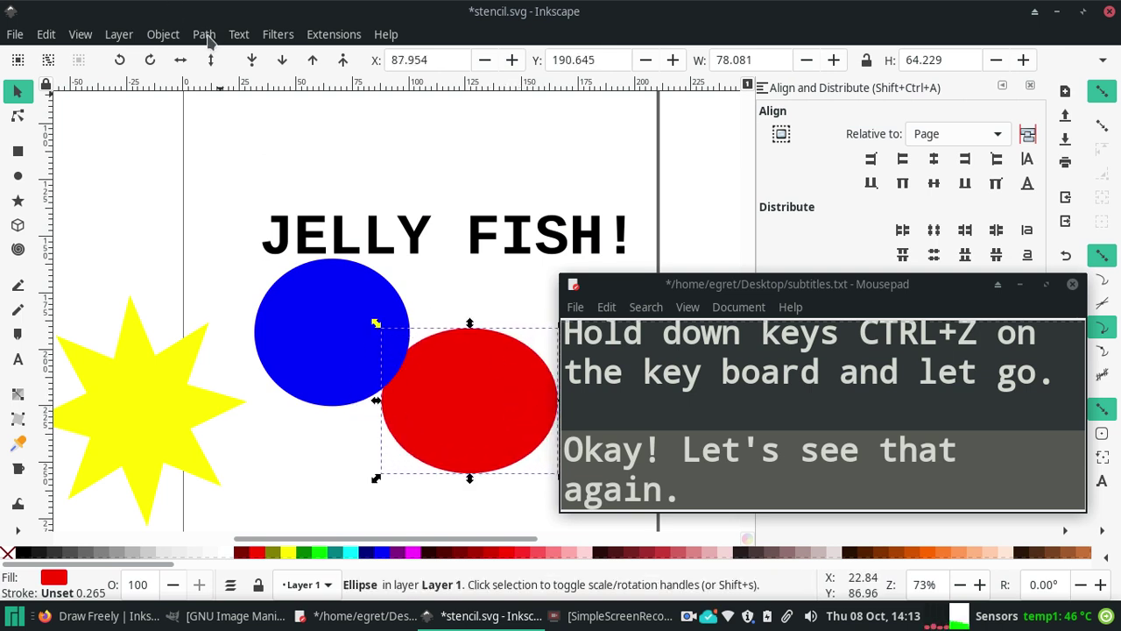
# Step: Raise the red ellipse, drag it over the blue circle, and add an 'Object > Raise' subtitle
pyautogui.click(207, 38)
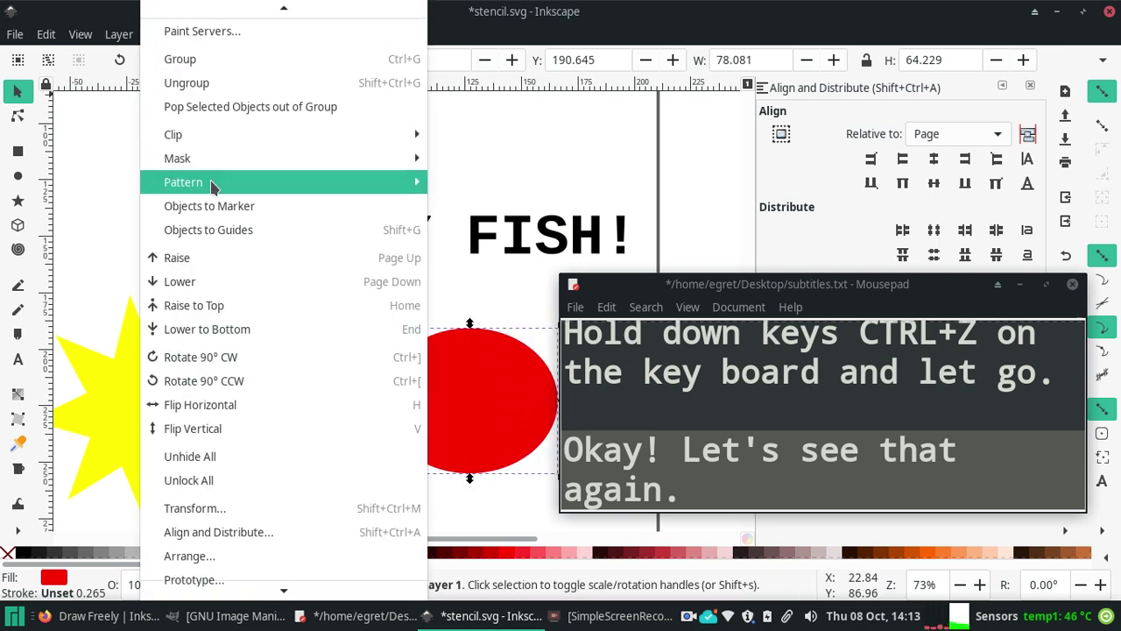
pyautogui.click(222, 257)
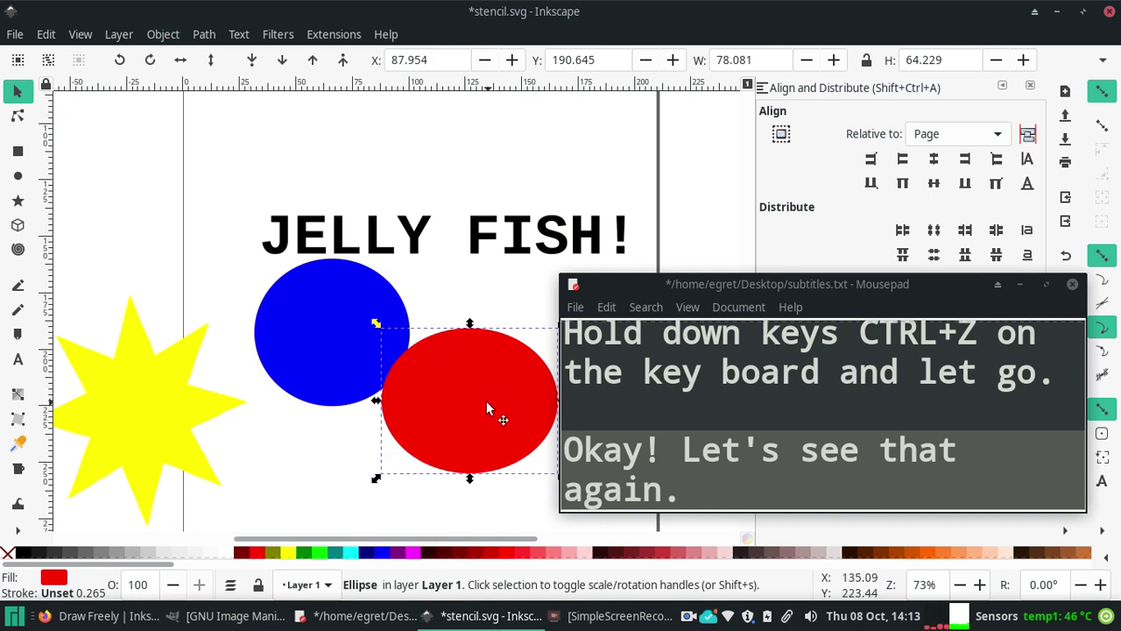
pyautogui.moveTo(487, 404); pyautogui.dragTo(344, 316)
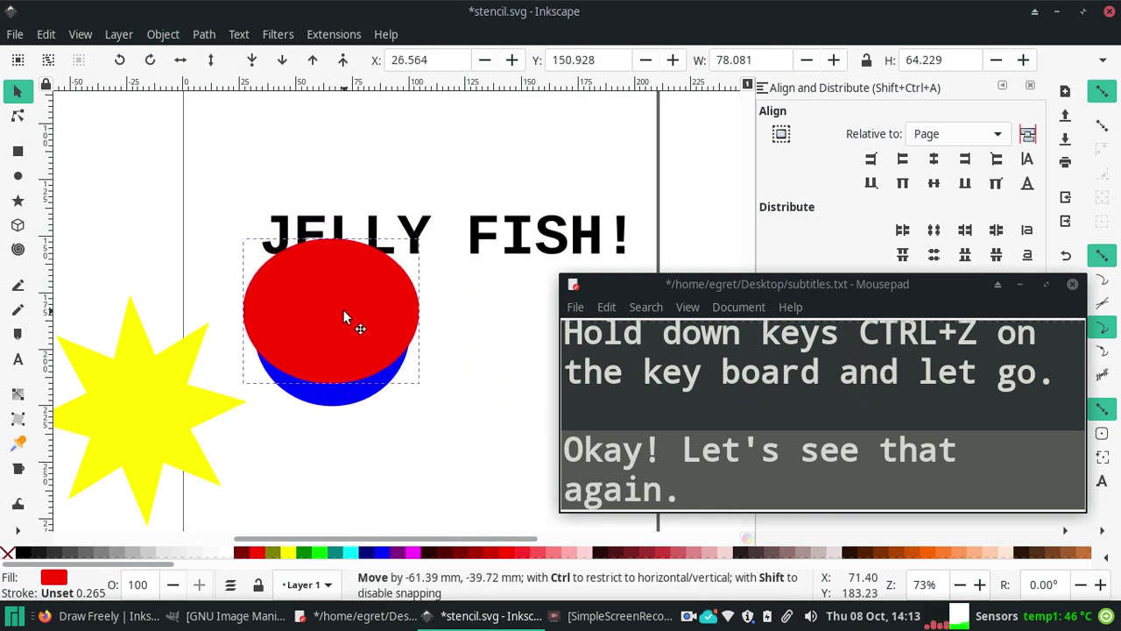
pyautogui.click(720, 484)
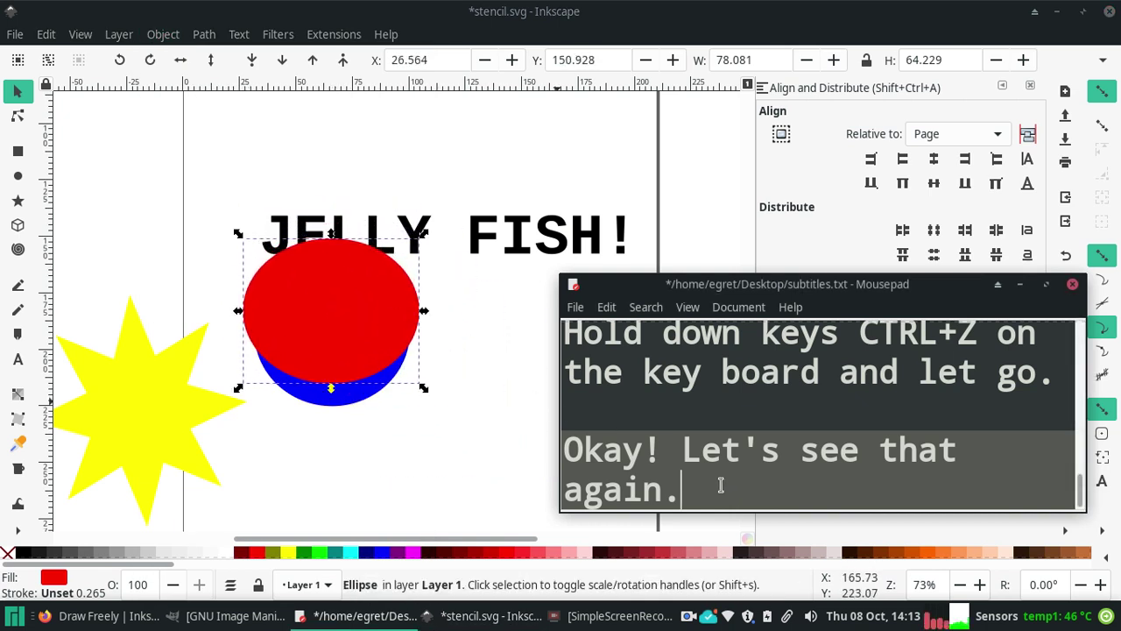
pyautogui.press('Return')
pyautogui.press('Return')
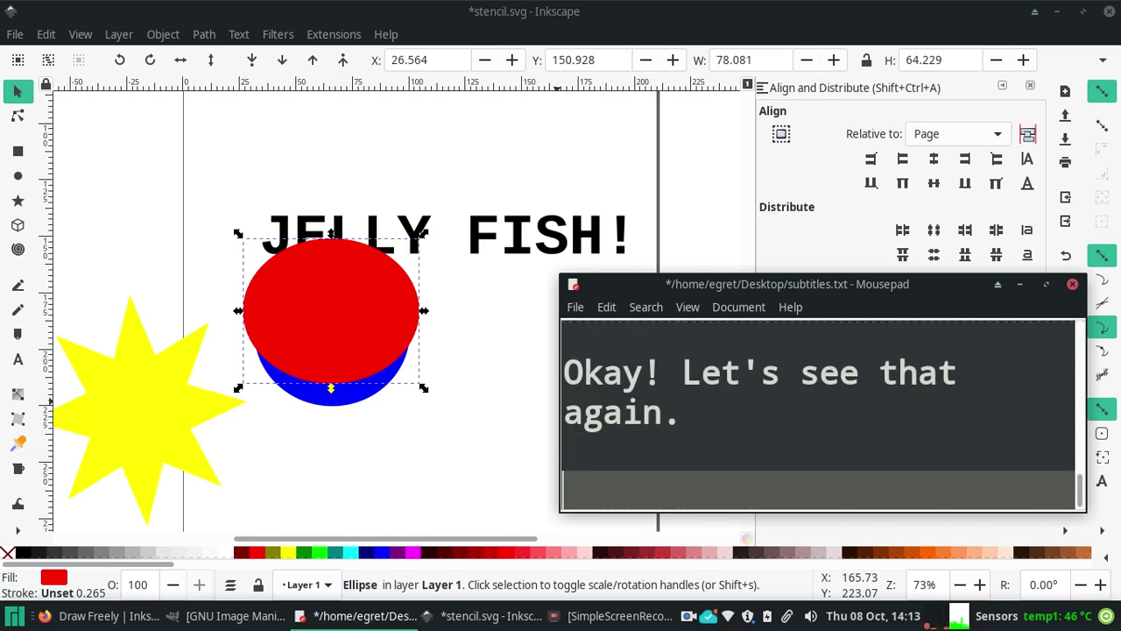
pyautogui.write('Object')
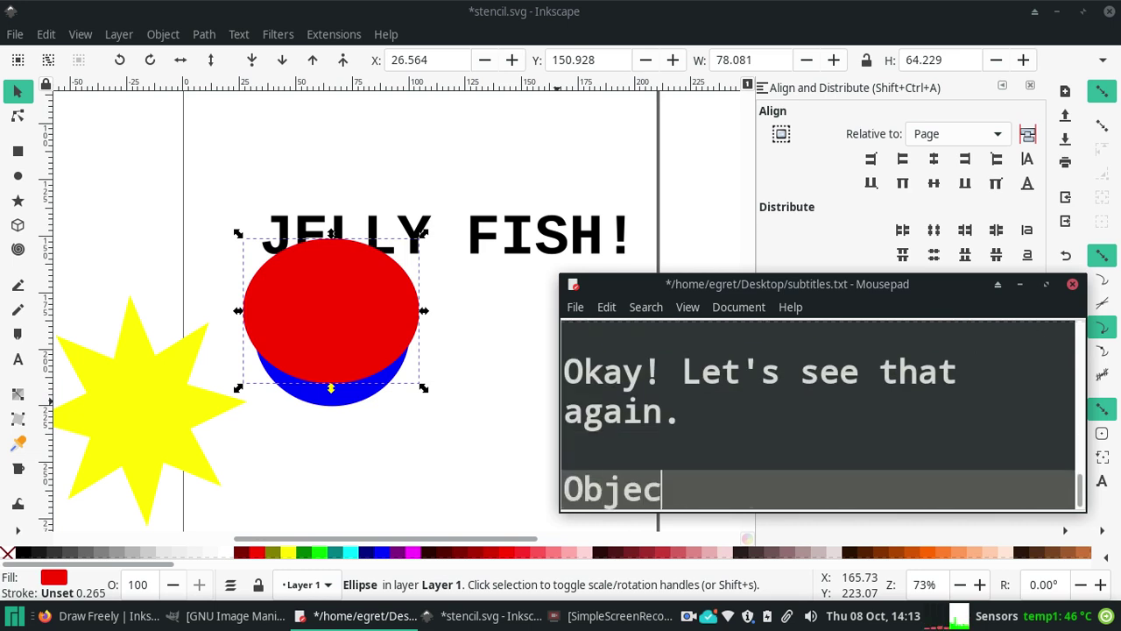
pyautogui.write(' > Raise')
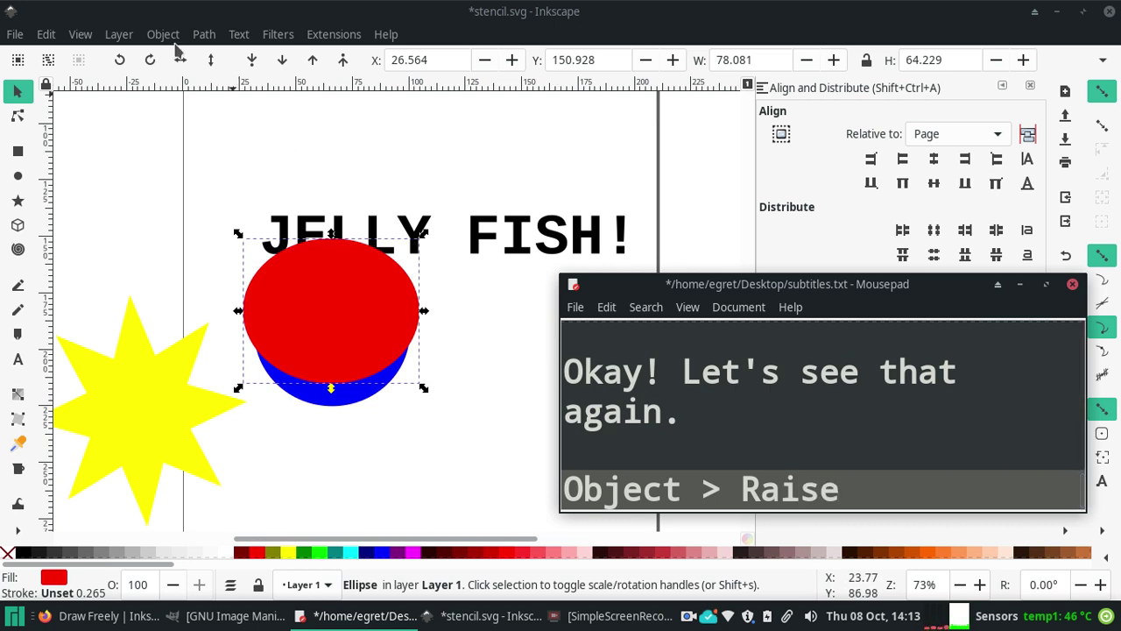
# Step: Raise the red ellipse again, then rubber-band select both ellipses together
pyautogui.click(163, 34)
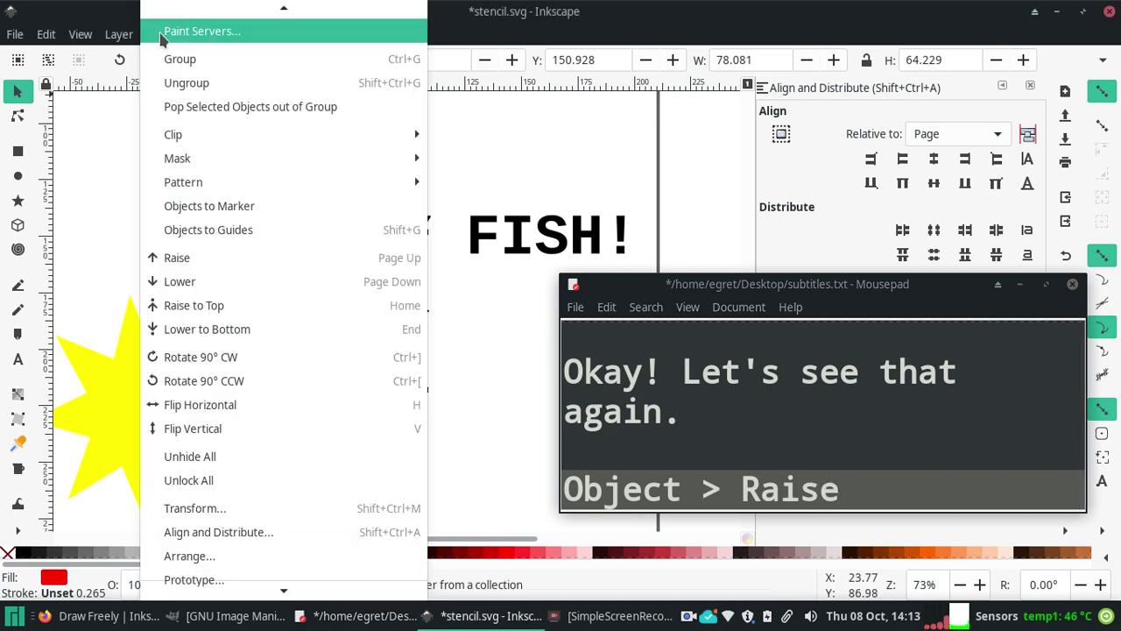
pyautogui.click(405, 267)
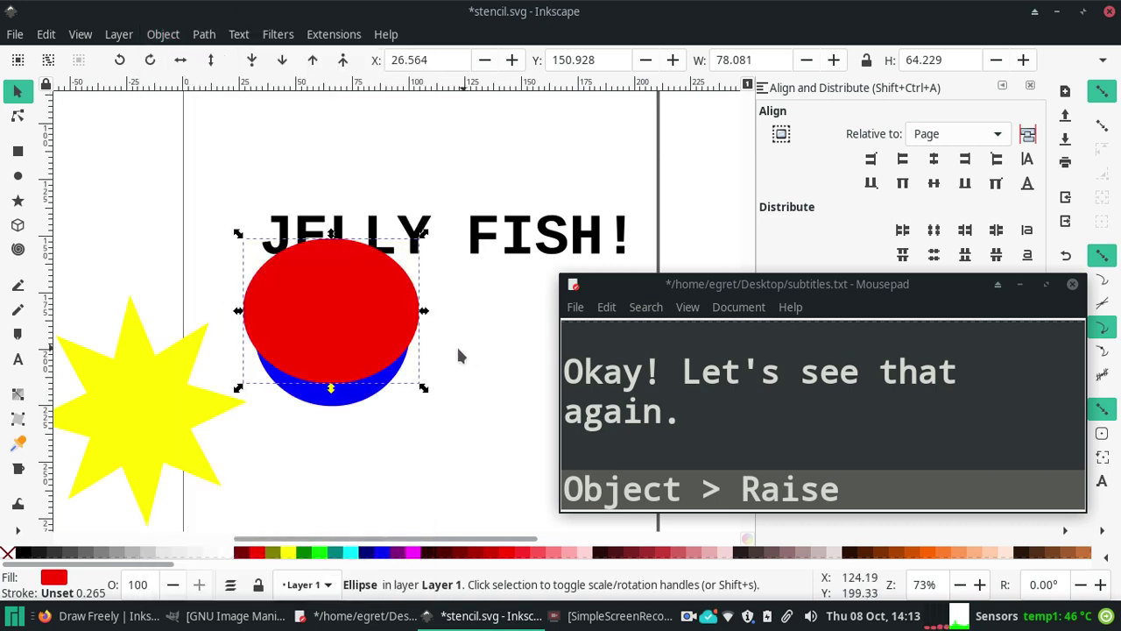
pyautogui.click(466, 349)
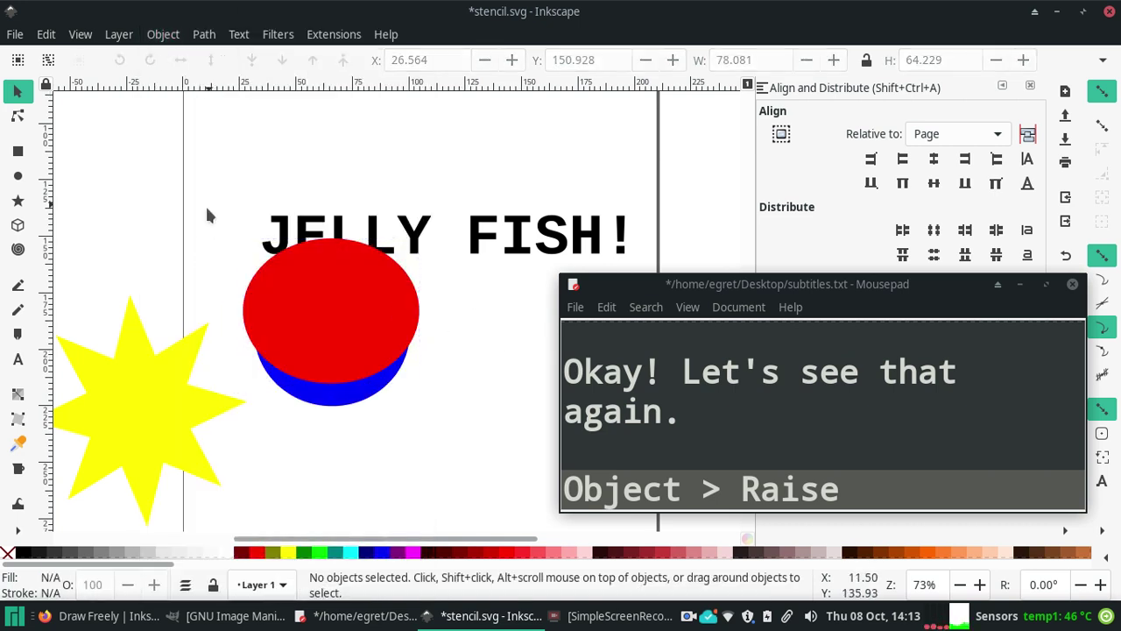
pyautogui.moveTo(208, 214); pyautogui.dragTo(420, 428)
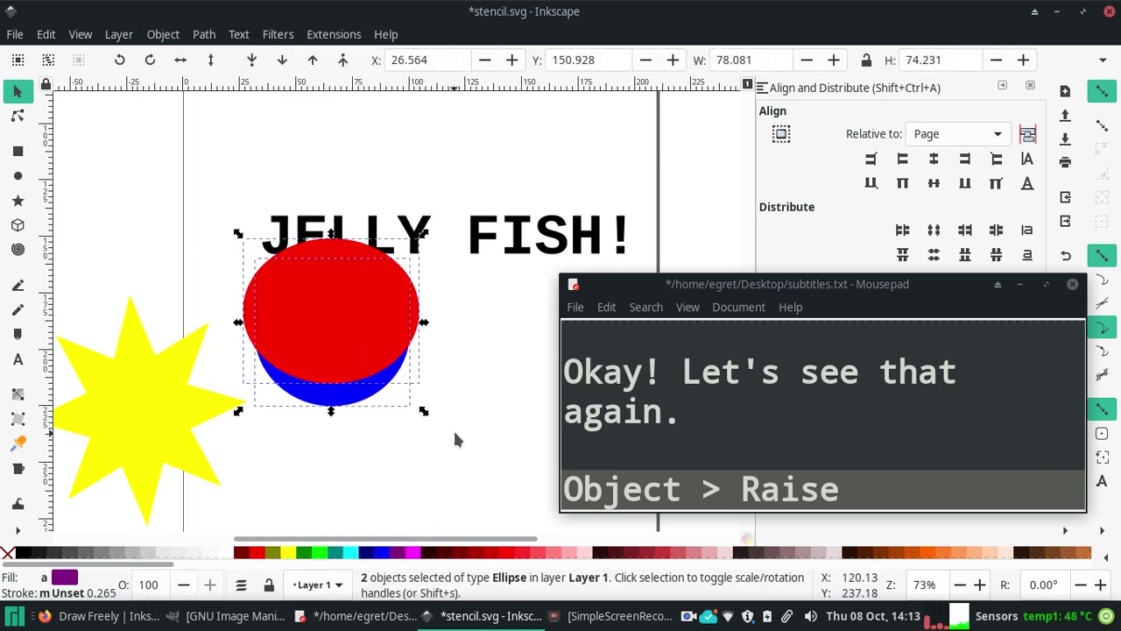
# Step: Apply Path > Difference to leave a blue crescent, and begin a 'Path' subtitle line
pyautogui.click(202, 35)
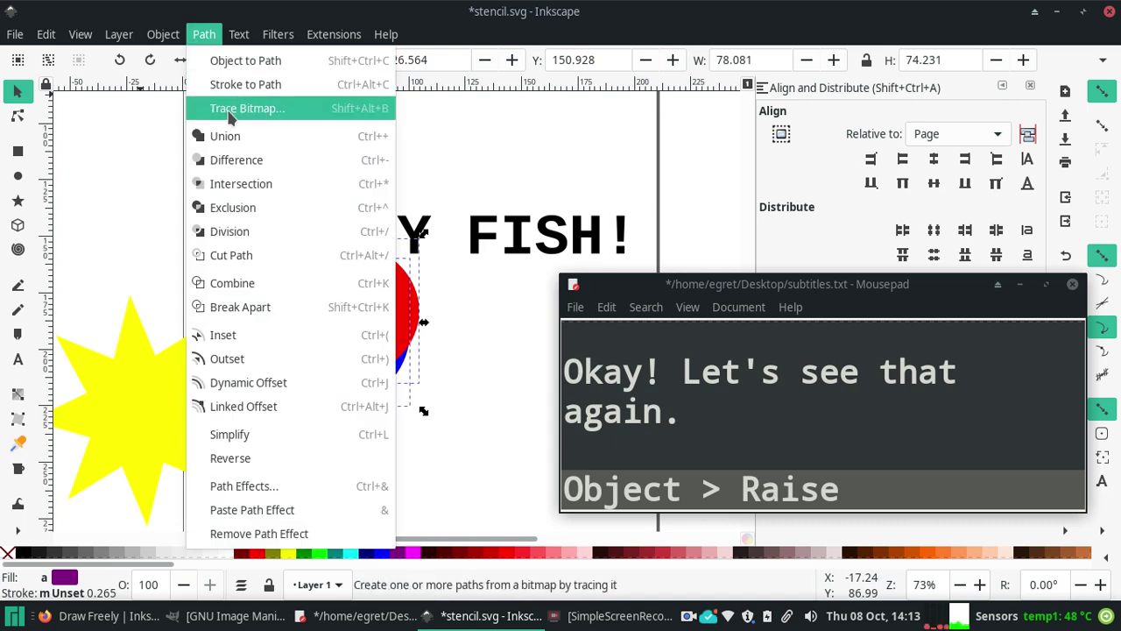
pyautogui.click(259, 162)
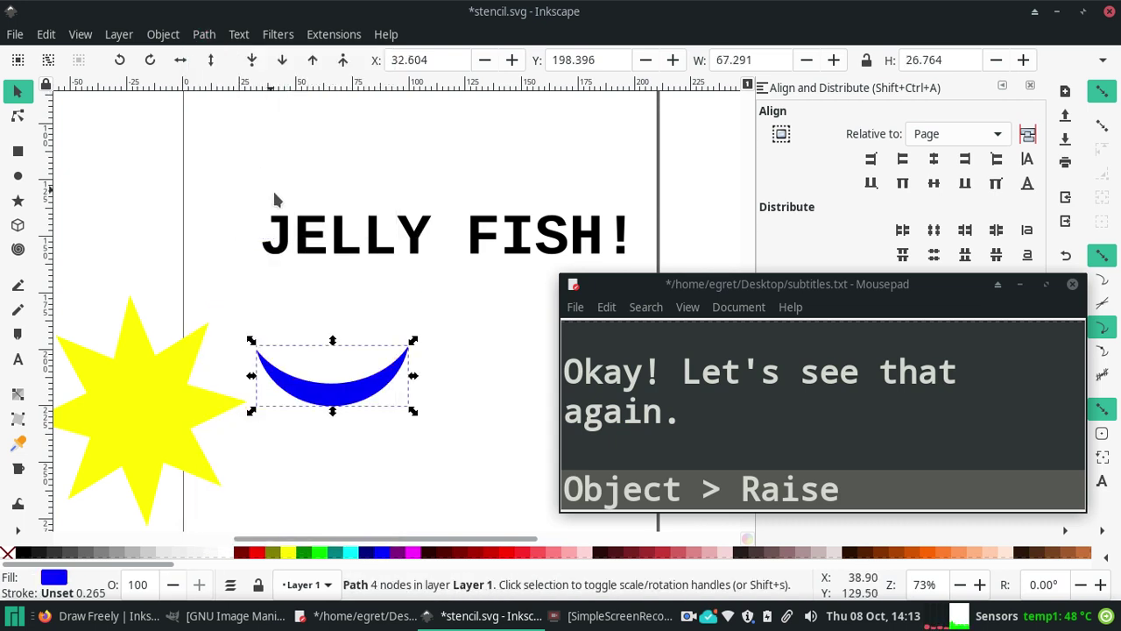
pyautogui.click(902, 491)
pyautogui.press('Return')
pyautogui.press('Return')
pyautogui.write('Path >')
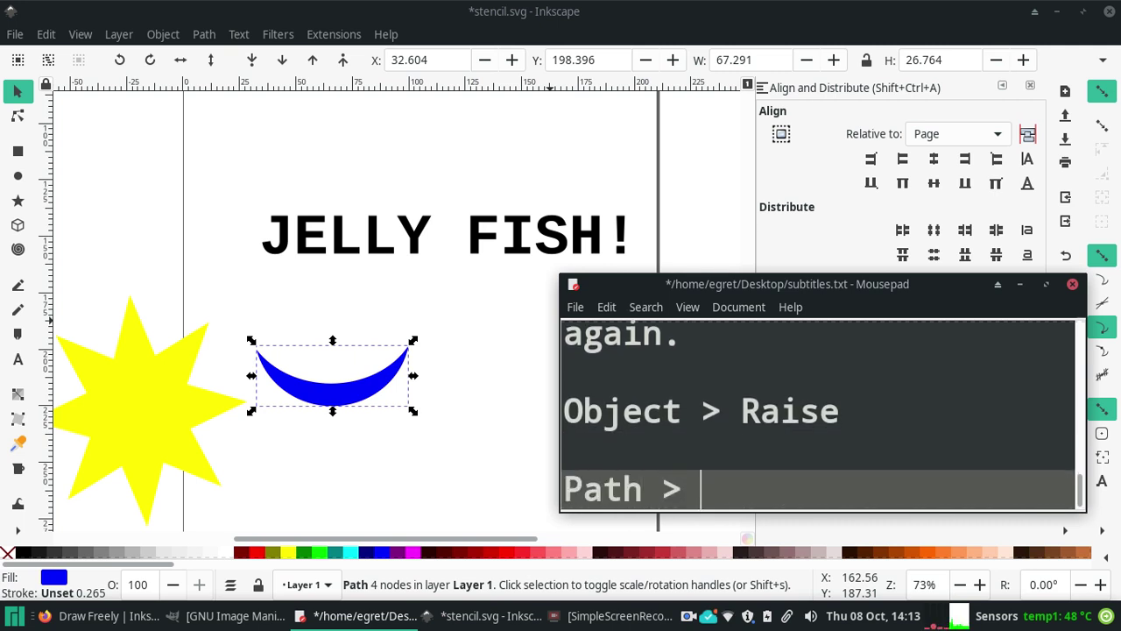
# Step: Check the Path menu and complete the 'Path > Difference' subtitle note
pyautogui.click(204, 35)
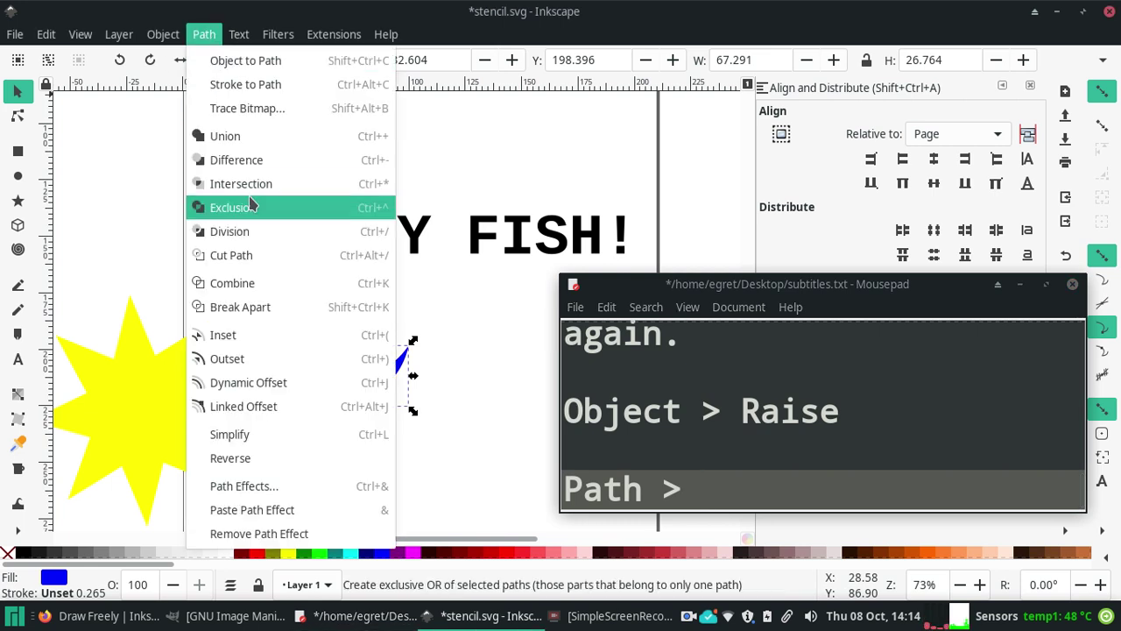
pyautogui.click(259, 161)
pyautogui.click(797, 490)
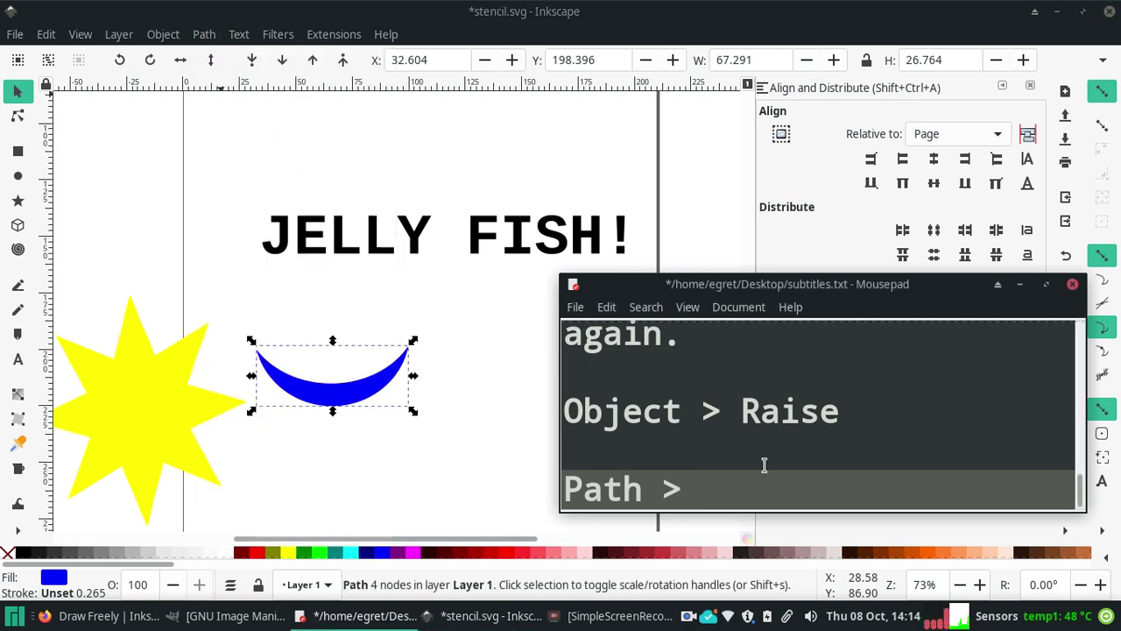
pyautogui.write('Differencer')
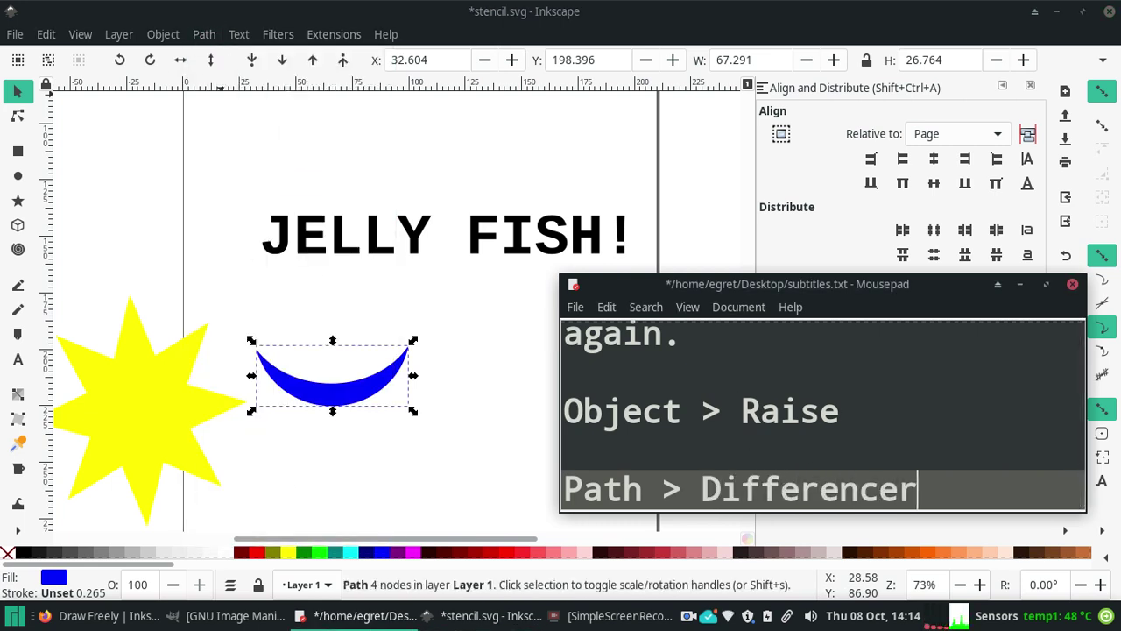
pyautogui.press('Return')
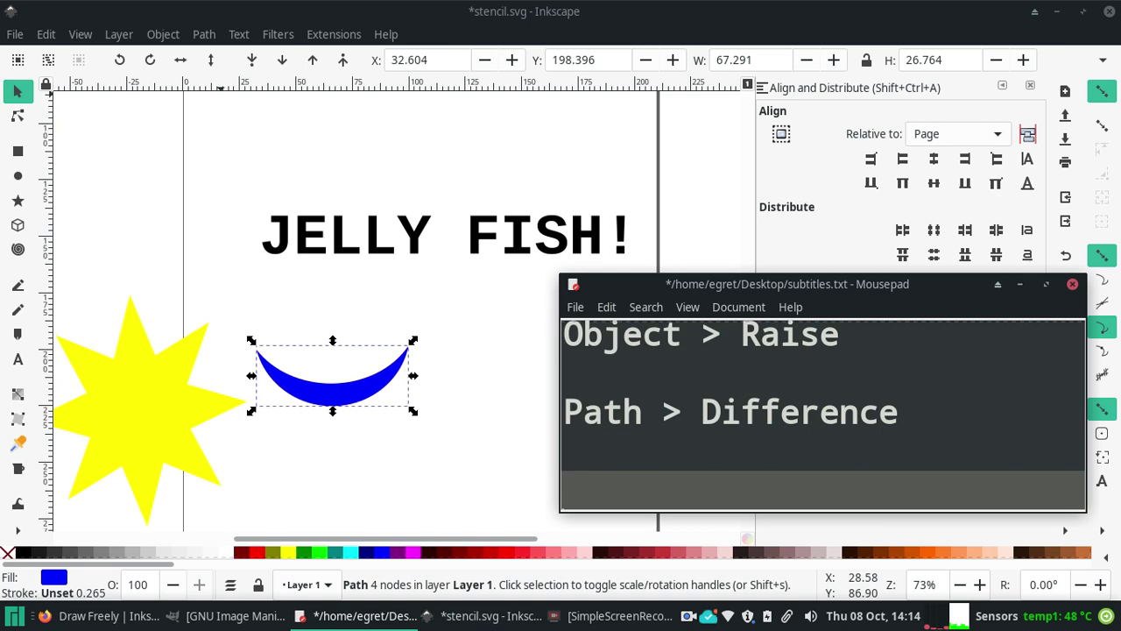
# Step: Type 'This is a pretty quick way to make shapes and designs.' and shift the Mousepad window down-right
pyautogui.write('This is ')
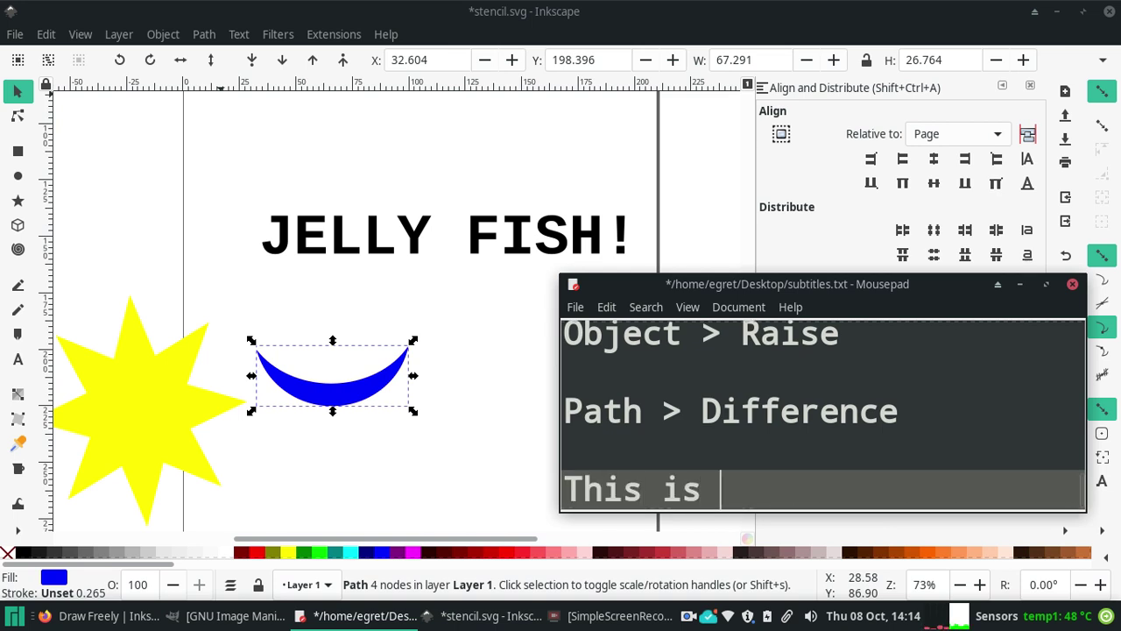
pyautogui.write('a pretty quick wa')
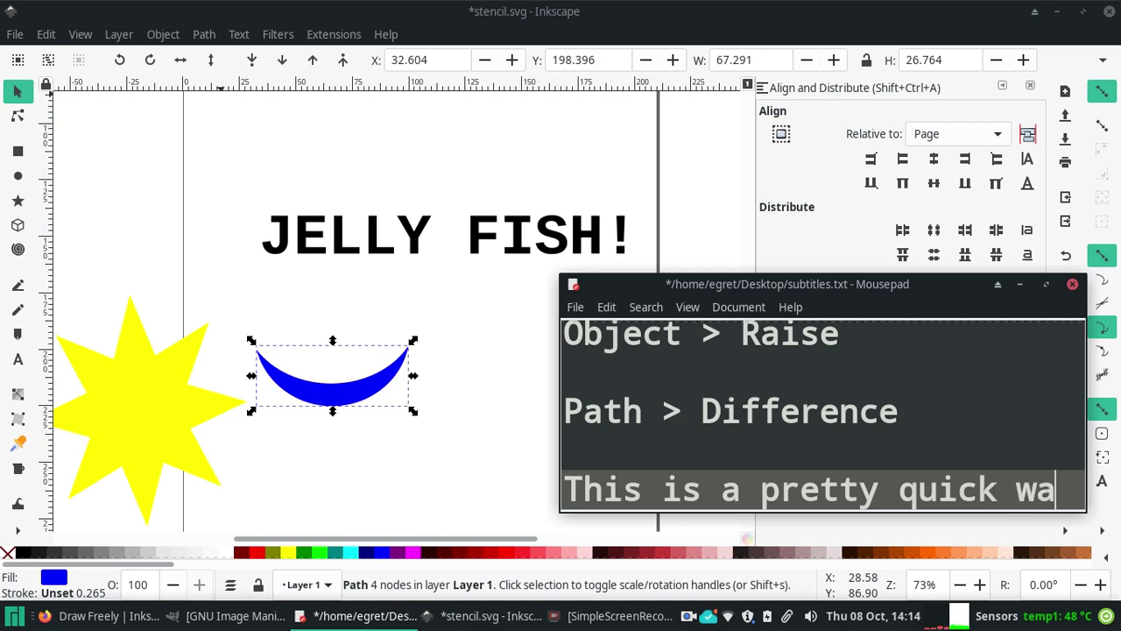
pyautogui.write('y to ma')
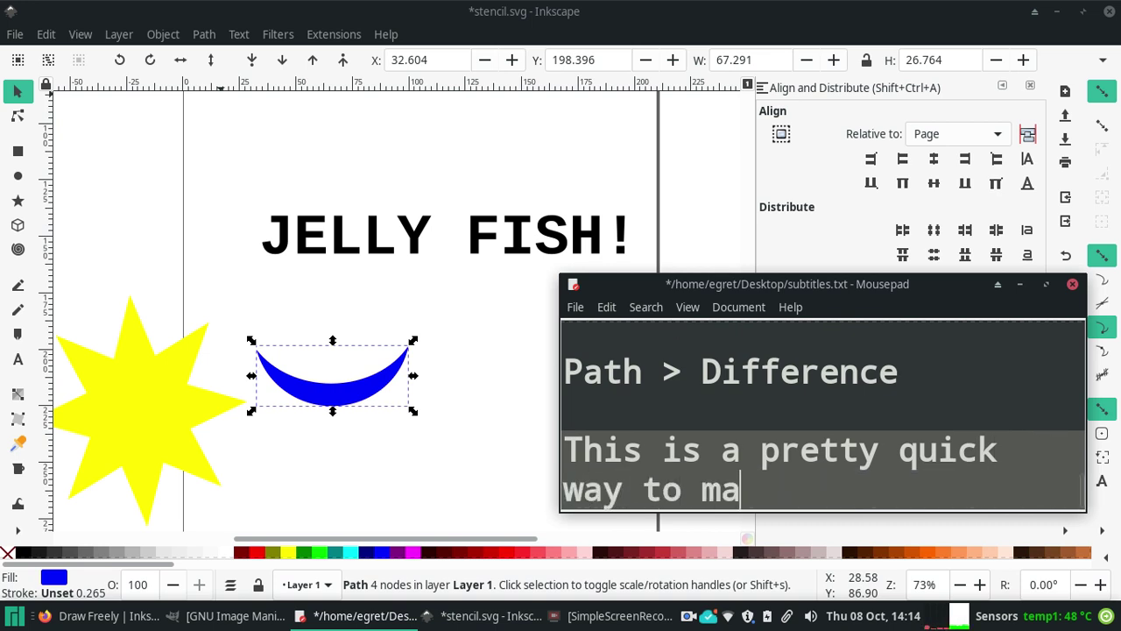
pyautogui.write('ke shapes ')
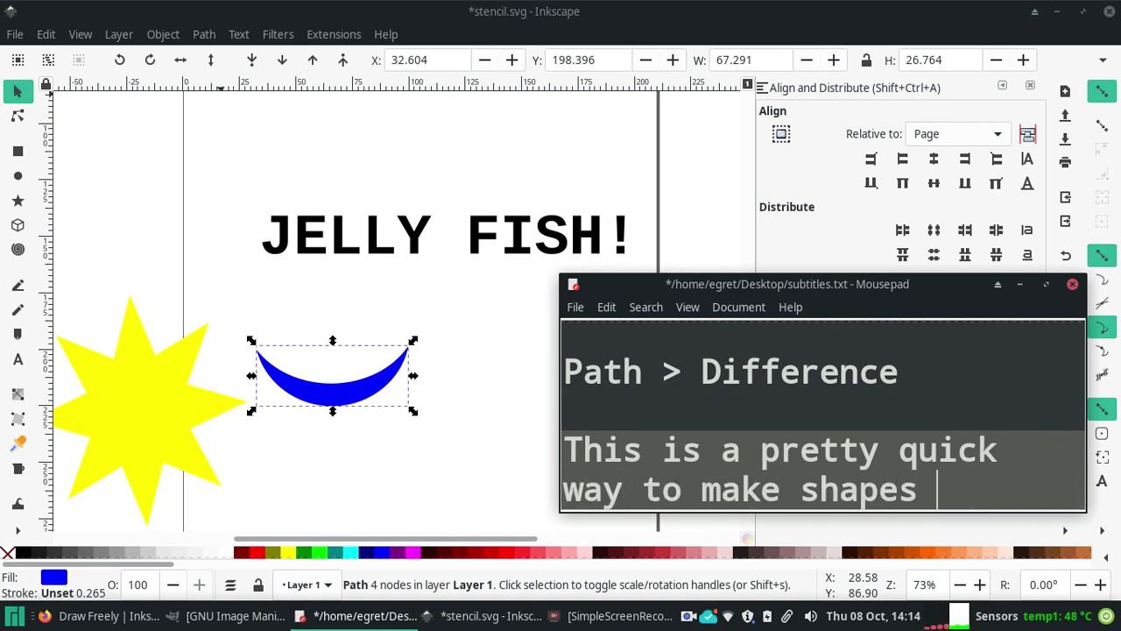
pyautogui.write('and designs.')
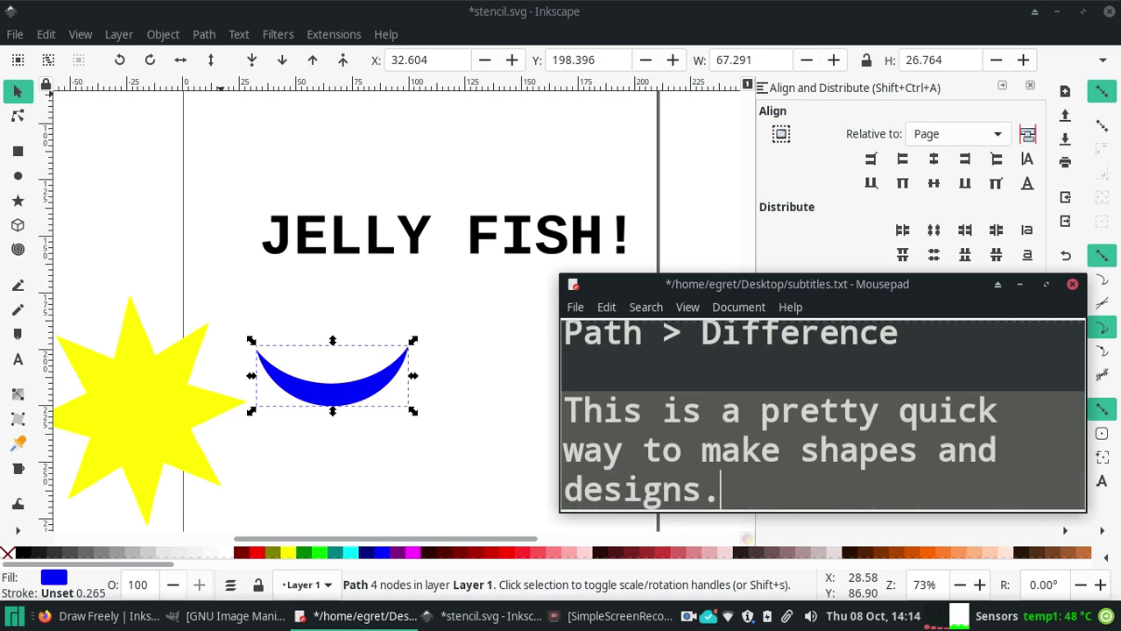
pyautogui.press('Return')
pyautogui.press('Return')
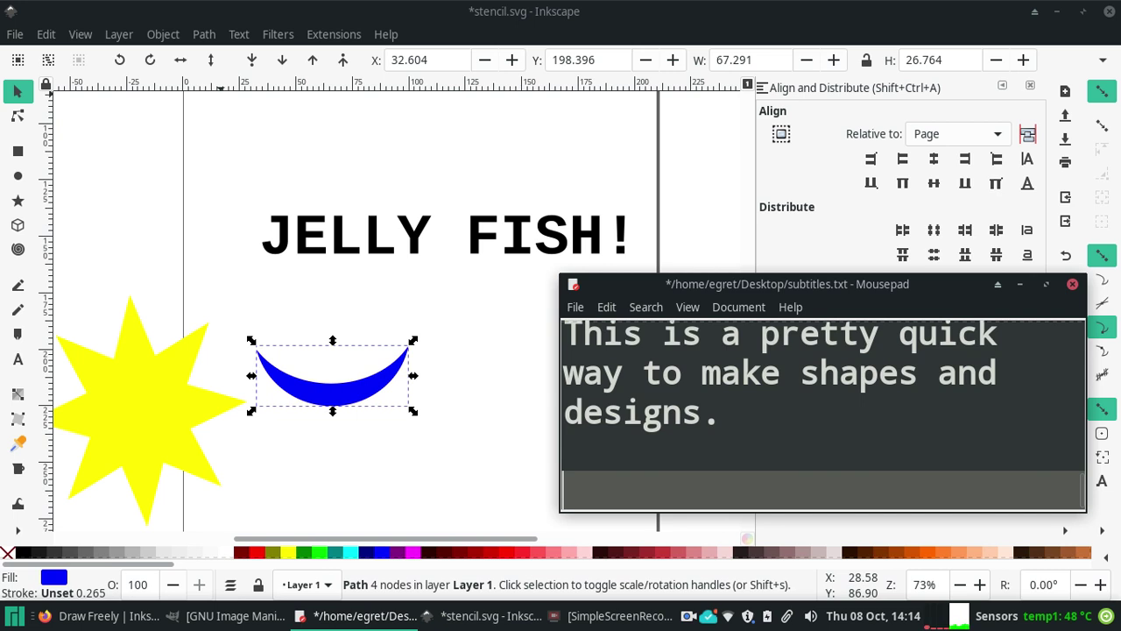
pyautogui.click(734, 401)
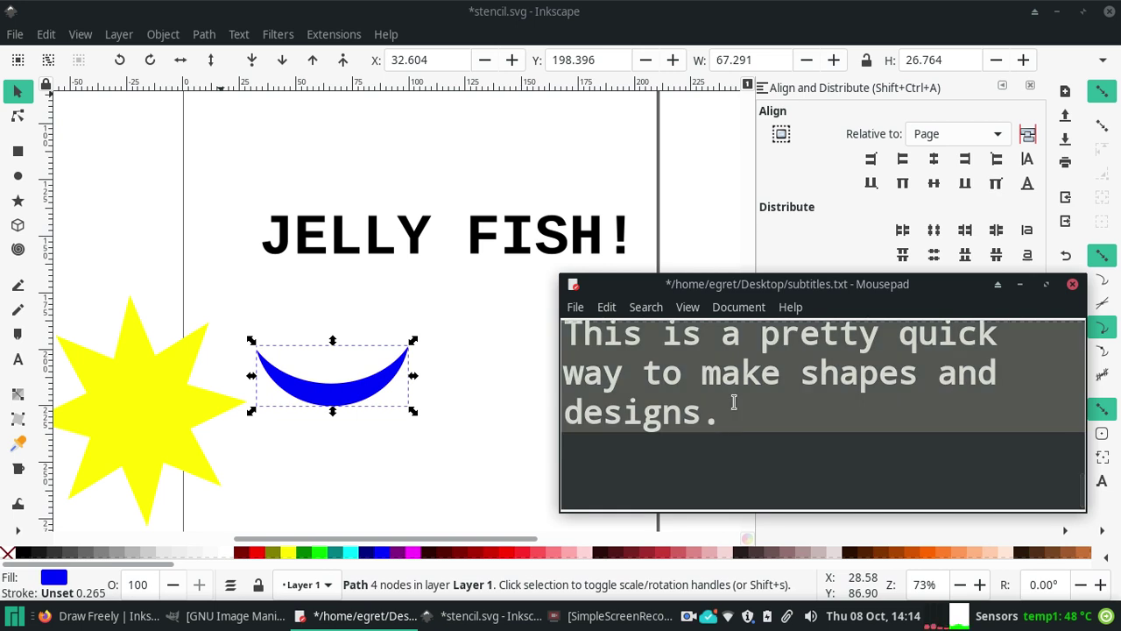
pyautogui.moveTo(655, 281); pyautogui.dragTo(688, 315)
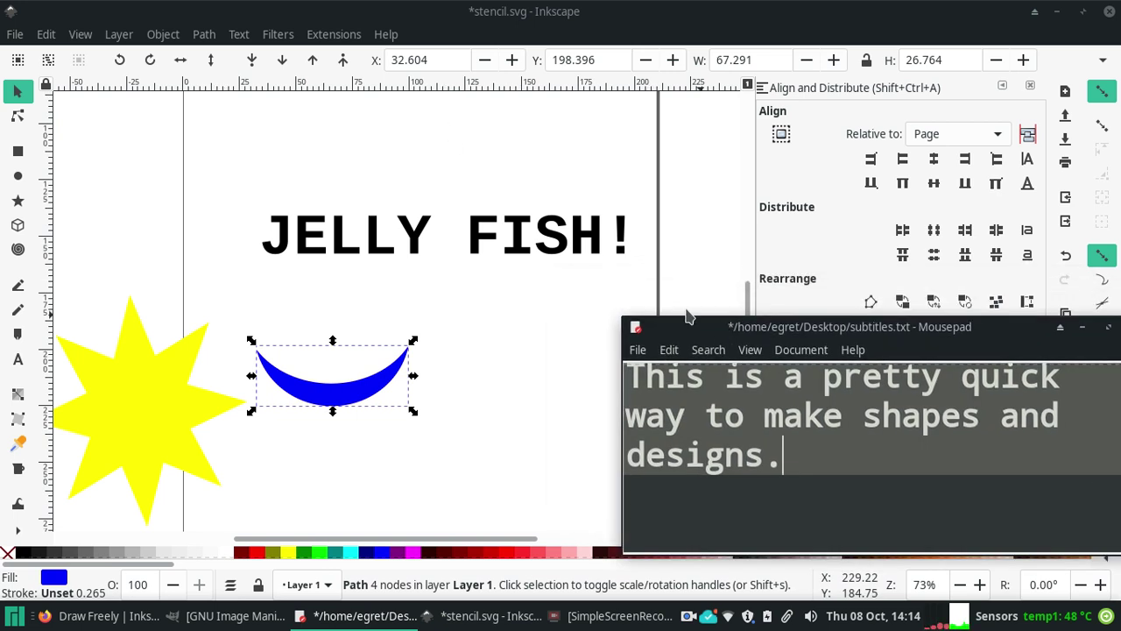
# Step: Step back through Edit > Undo and Redo until separate red and blue ellipses return, blue on top
pyautogui.click(410, 276)
pyautogui.click(46, 34)
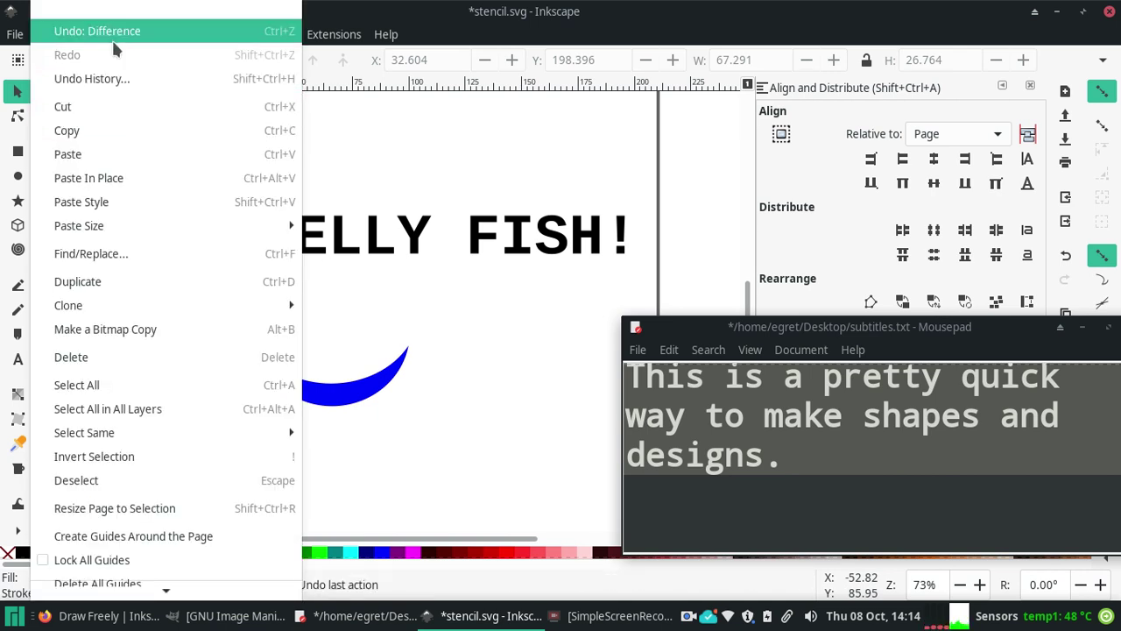
pyautogui.click(129, 41)
pyautogui.click(46, 34)
pyautogui.click(79, 35)
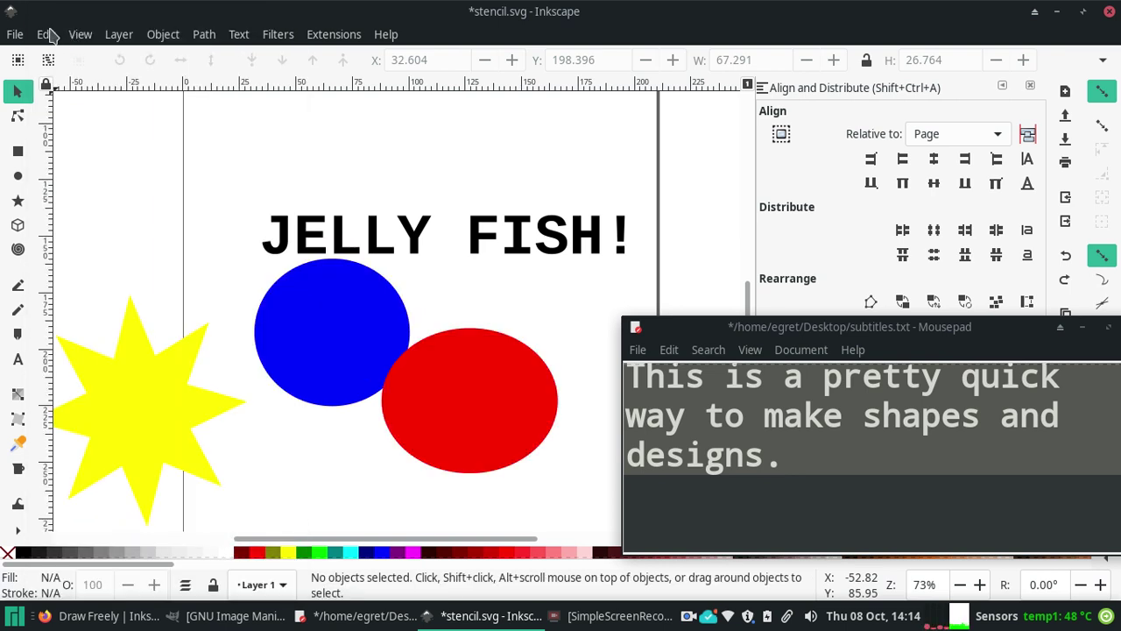
pyautogui.click(46, 34)
pyautogui.click(72, 33)
pyautogui.click(47, 37)
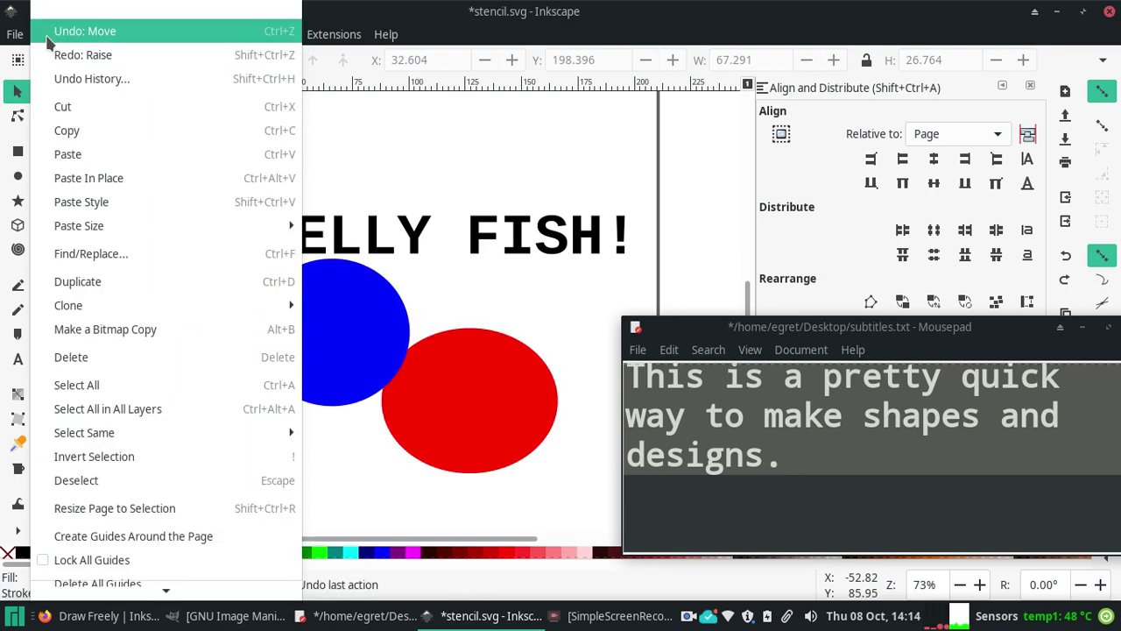
pyautogui.click(60, 35)
pyautogui.click(45, 34)
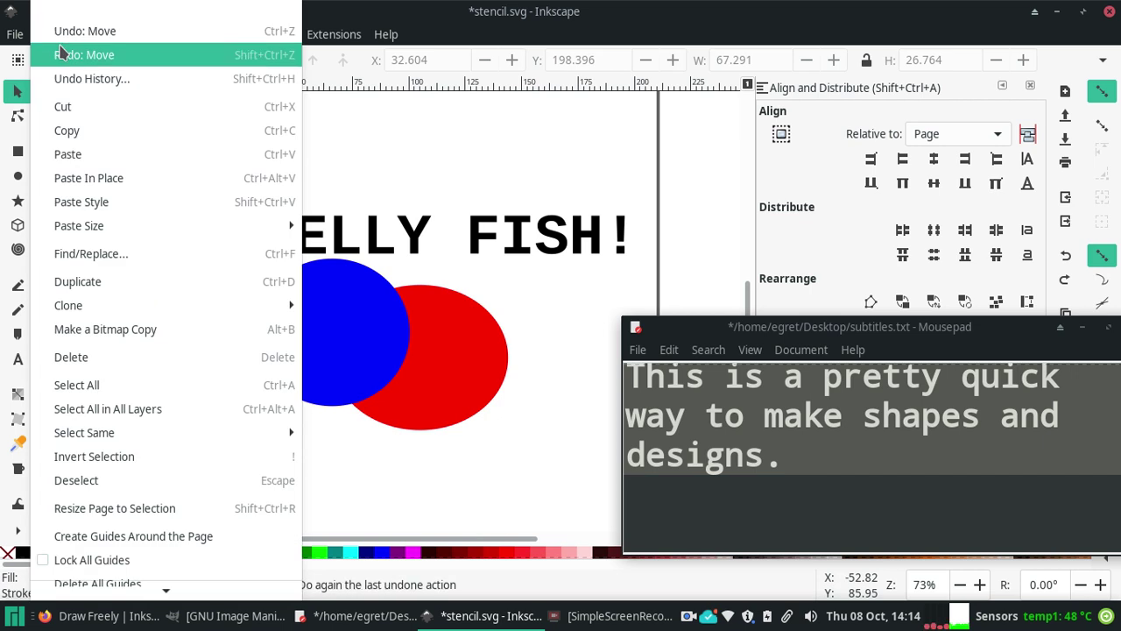
pyautogui.click(59, 41)
pyautogui.click(47, 37)
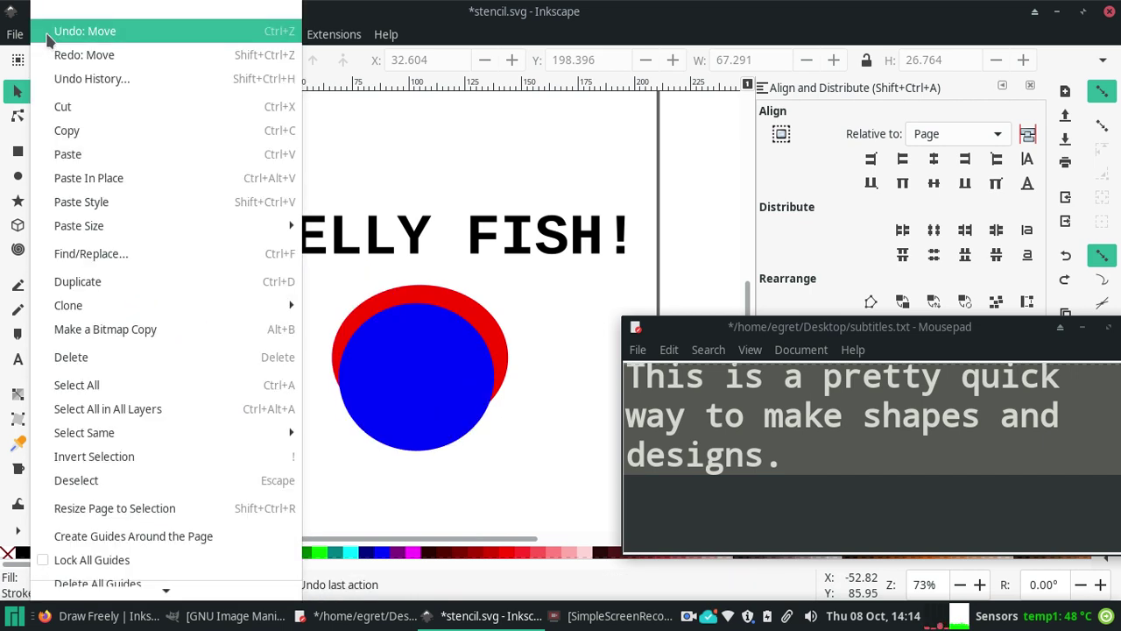
pyautogui.click(48, 33)
pyautogui.click(48, 34)
pyautogui.click(54, 30)
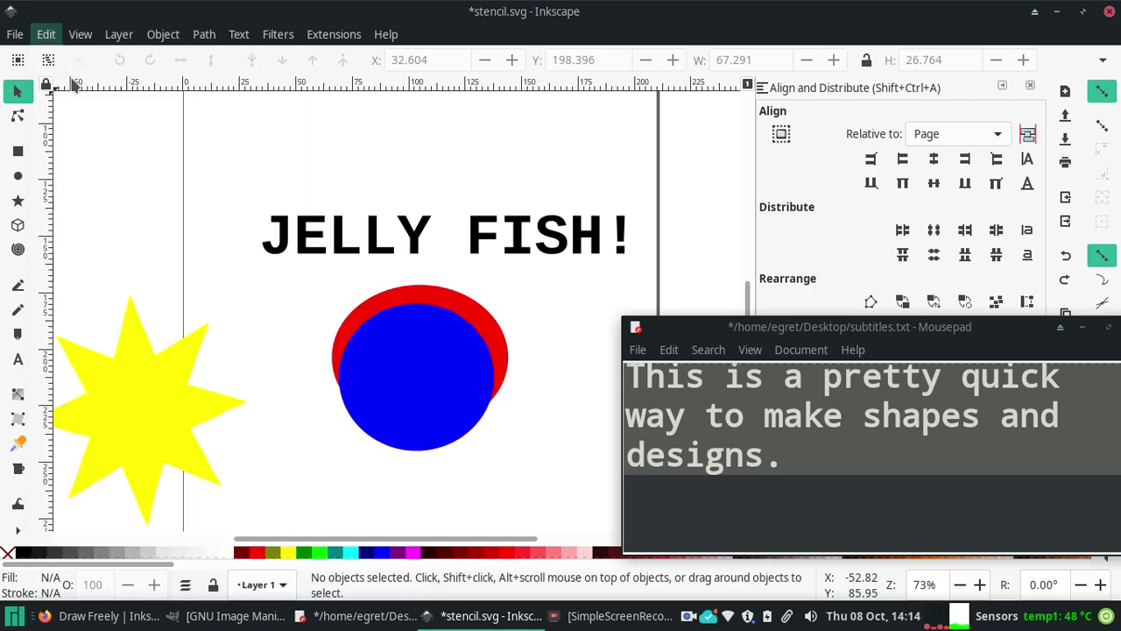
# Step: Drag the yellow star onto the overlapping ellipses and make it slightly narrower
pyautogui.click(147, 435)
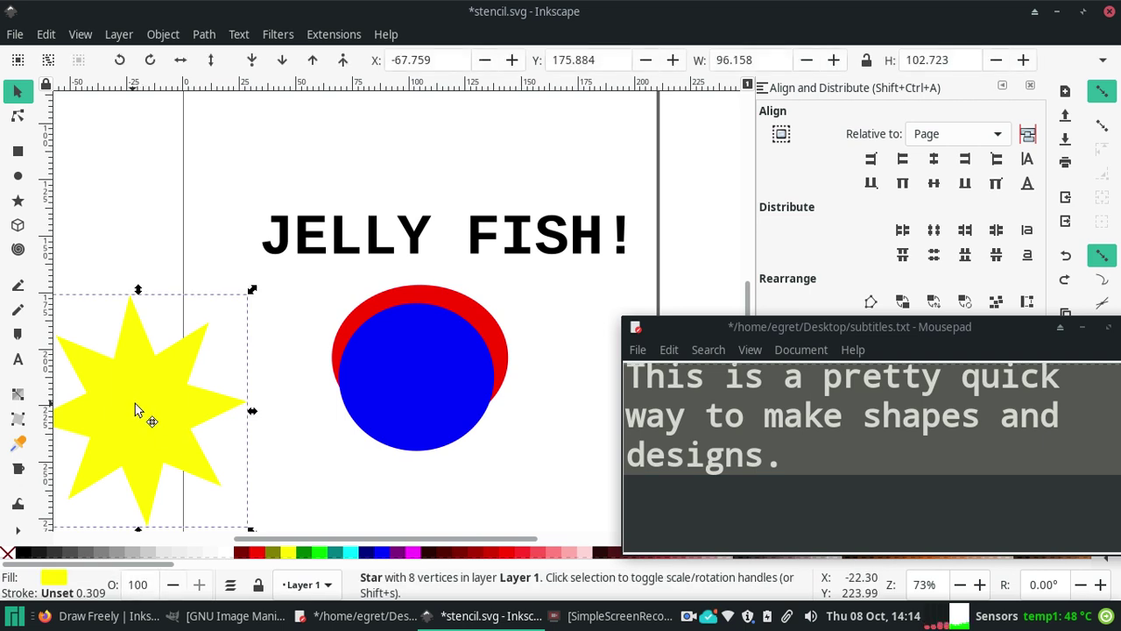
pyautogui.moveTo(134, 409); pyautogui.dragTo(416, 426)
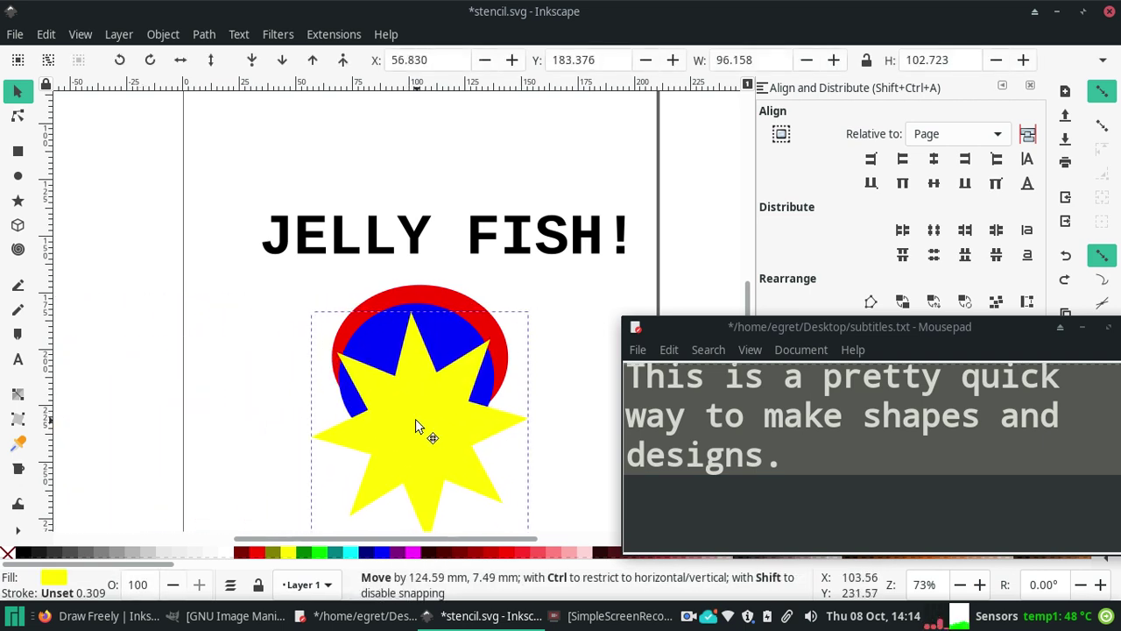
pyautogui.moveTo(416, 427); pyautogui.dragTo(470, 428)
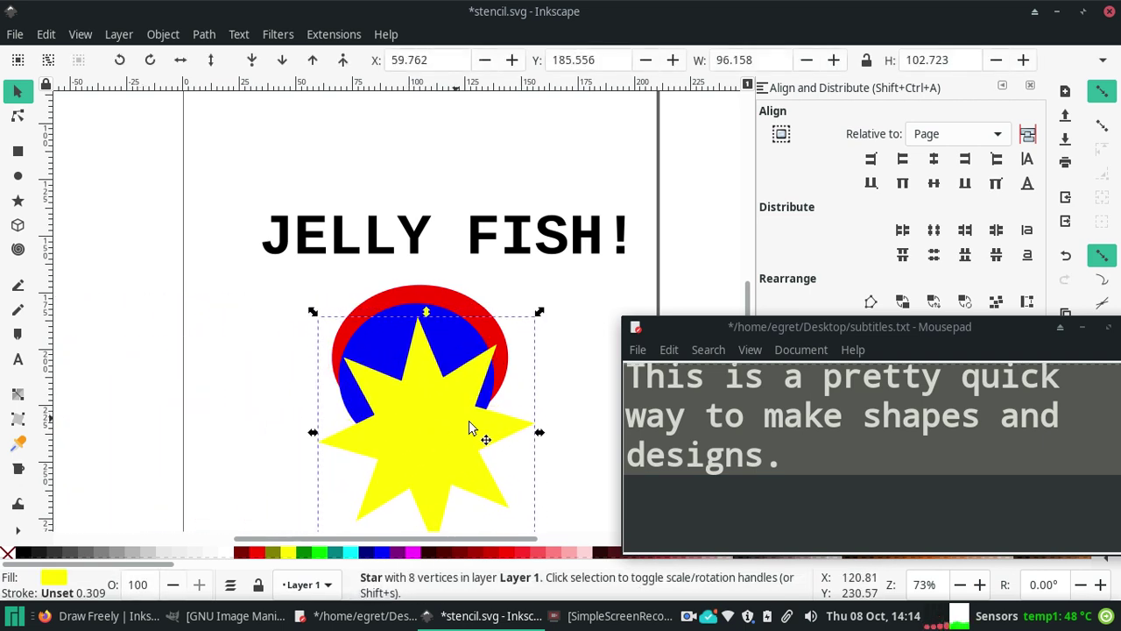
pyautogui.moveTo(538, 432); pyautogui.dragTo(527, 437)
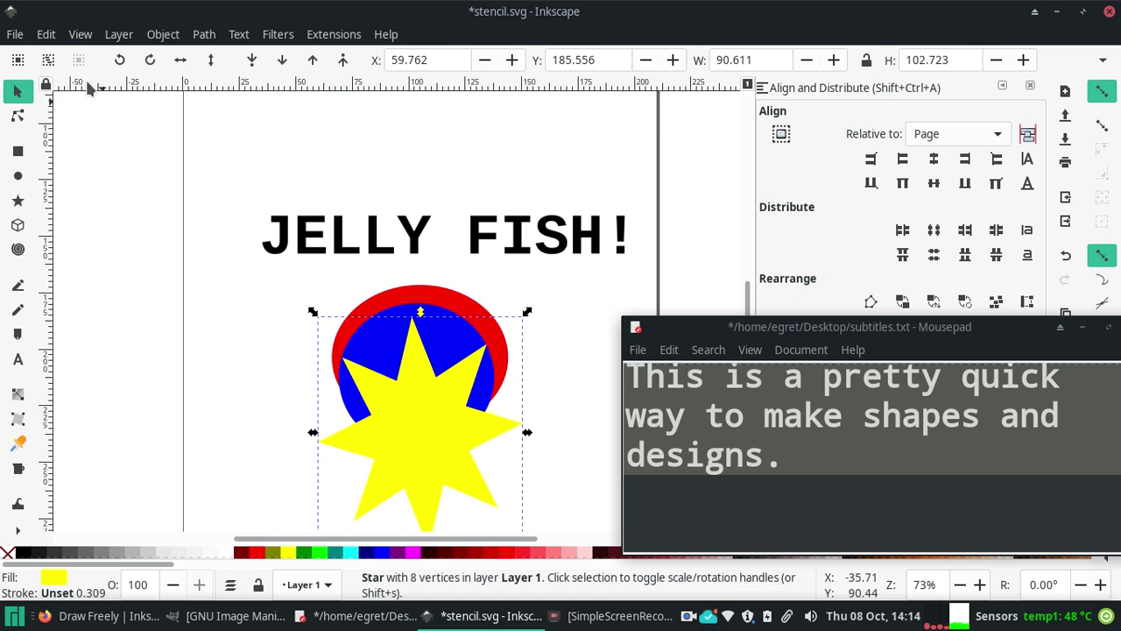
pyautogui.click(245, 289)
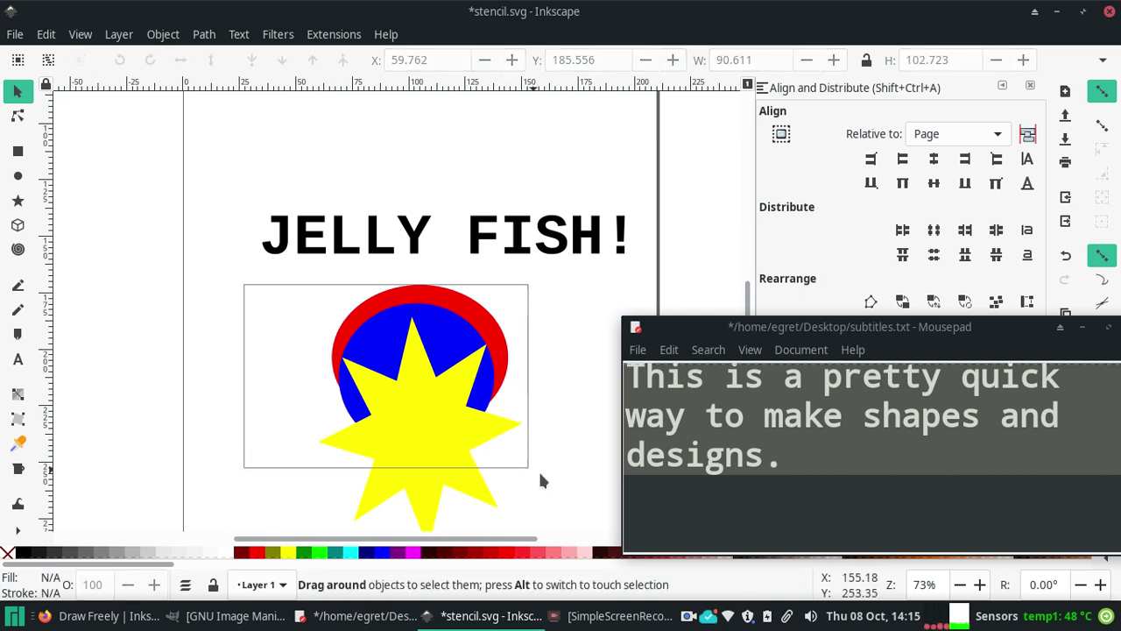
# Step: Rubber-band select the red ellipse, blue ellipse and yellow star together
pyautogui.moveTo(292, 311); pyautogui.dragTo(584, 508)
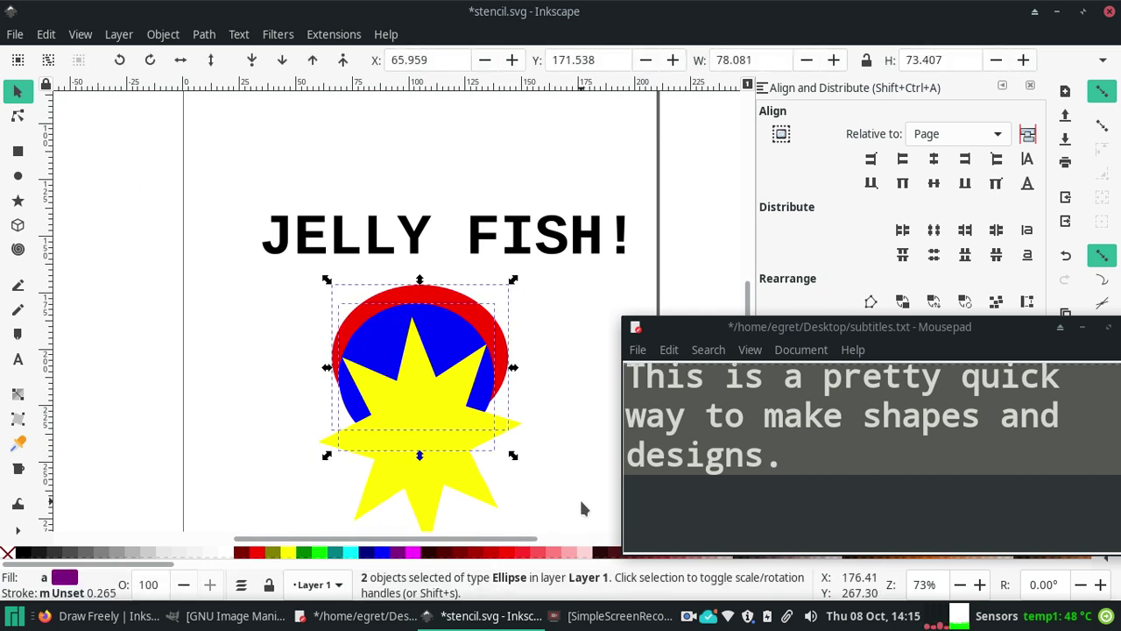
pyautogui.click(298, 302)
pyautogui.moveTo(306, 283); pyautogui.dragTo(574, 353)
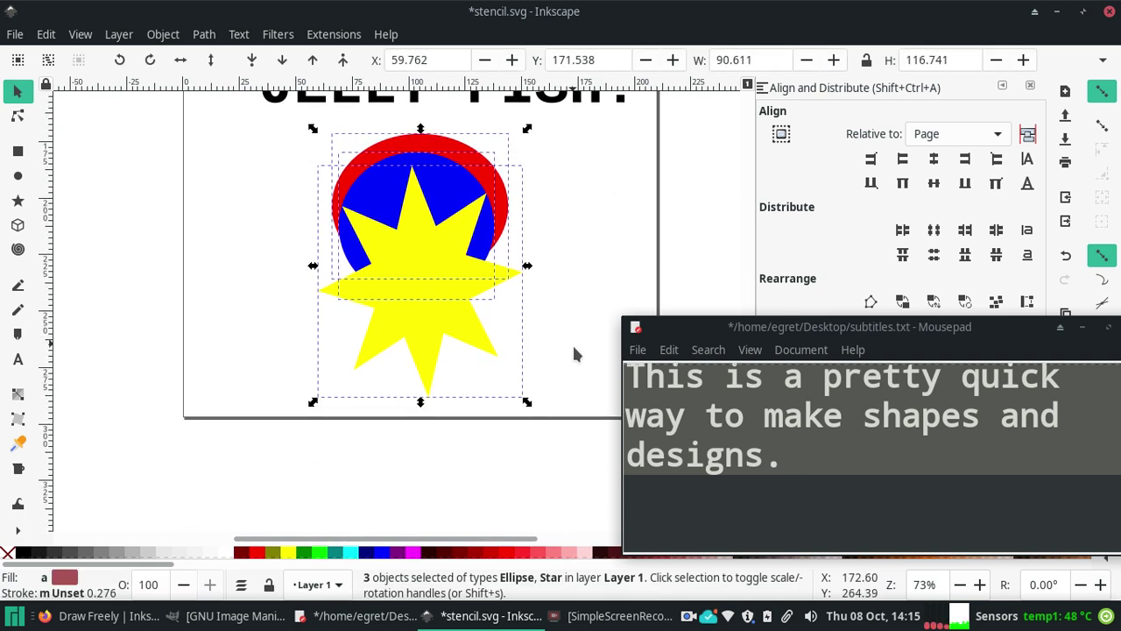
pyautogui.click(158, 34)
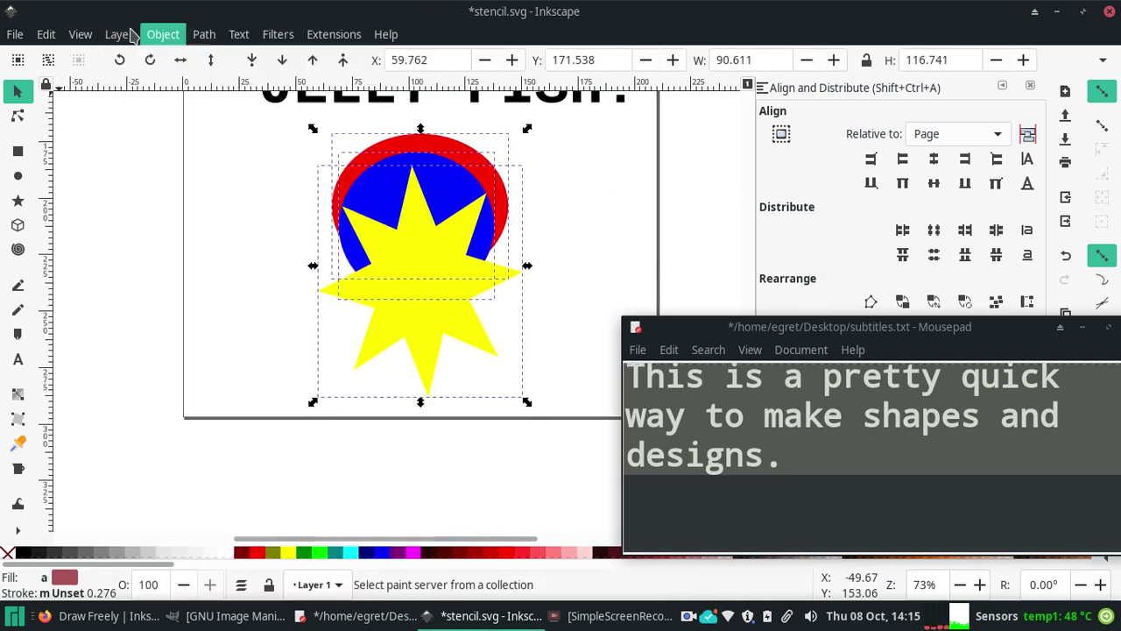
pyautogui.click(86, 37)
pyautogui.click(204, 35)
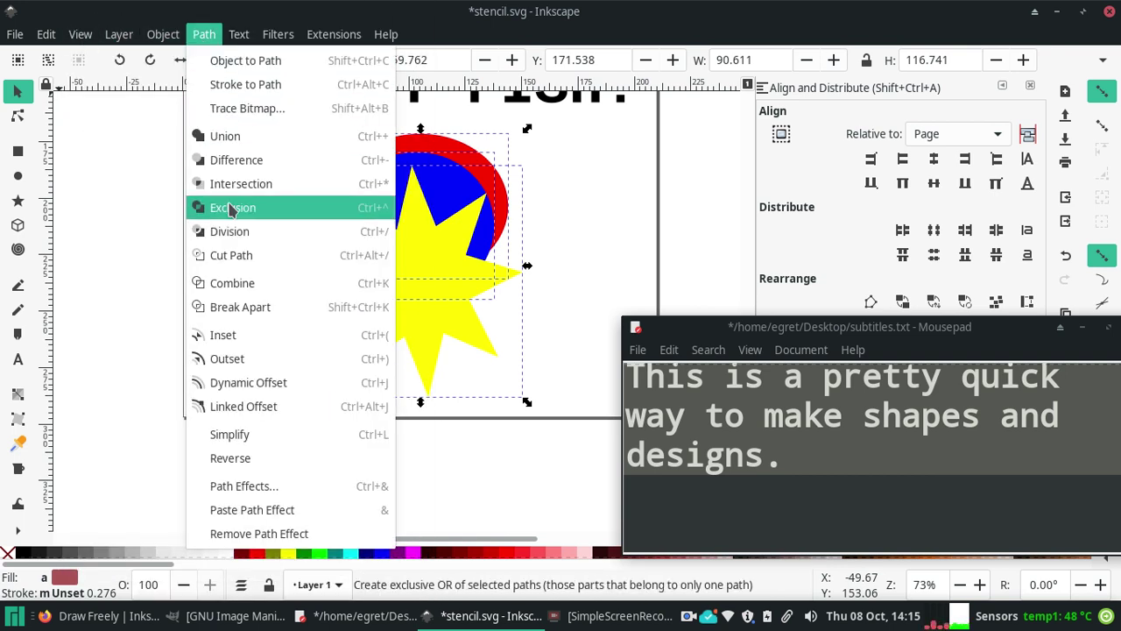
pyautogui.click(232, 251)
pyautogui.click(39, 34)
pyautogui.click(52, 31)
pyautogui.click(204, 34)
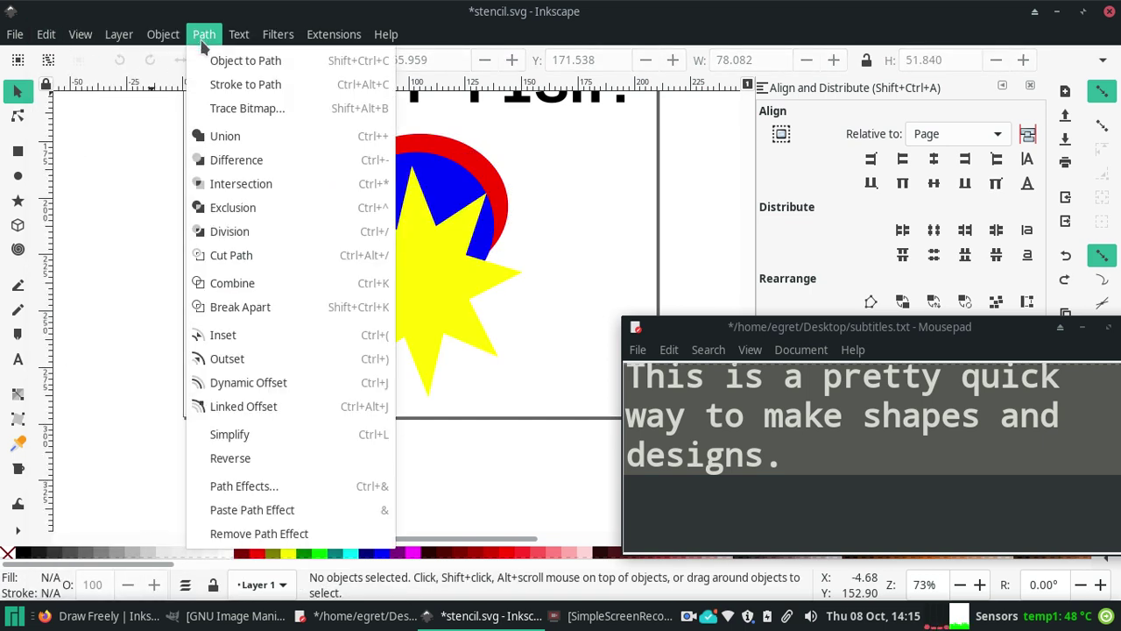
pyautogui.click(237, 136)
pyautogui.moveTo(393, 244); pyautogui.dragTo(396, 243)
pyautogui.click(318, 131)
pyautogui.moveTo(319, 132); pyautogui.dragTo(566, 429)
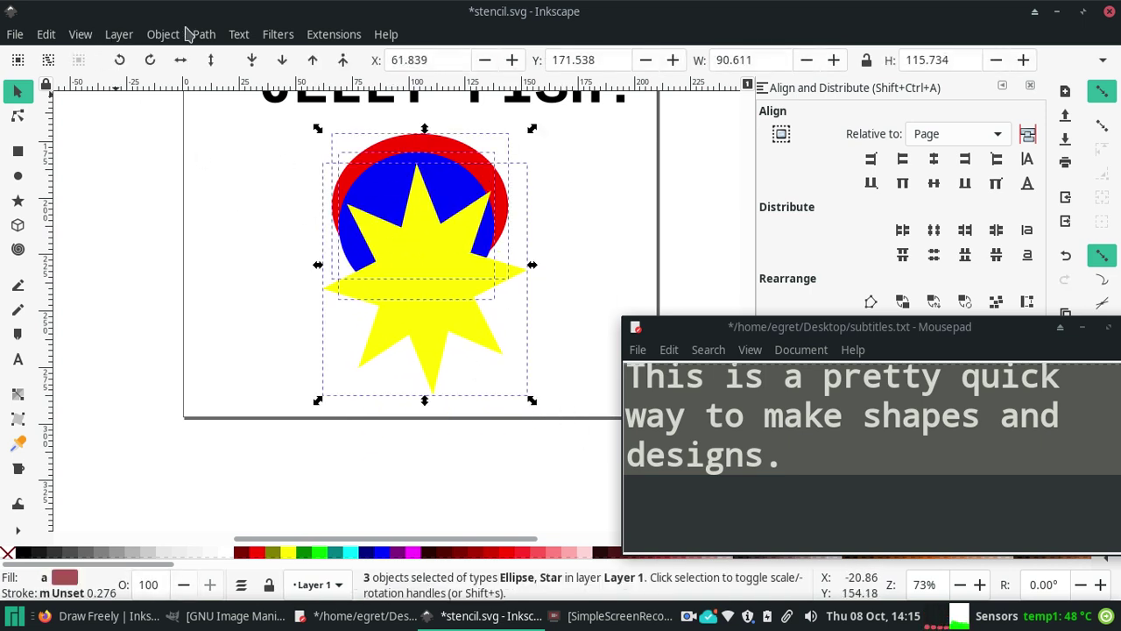
pyautogui.click(170, 34)
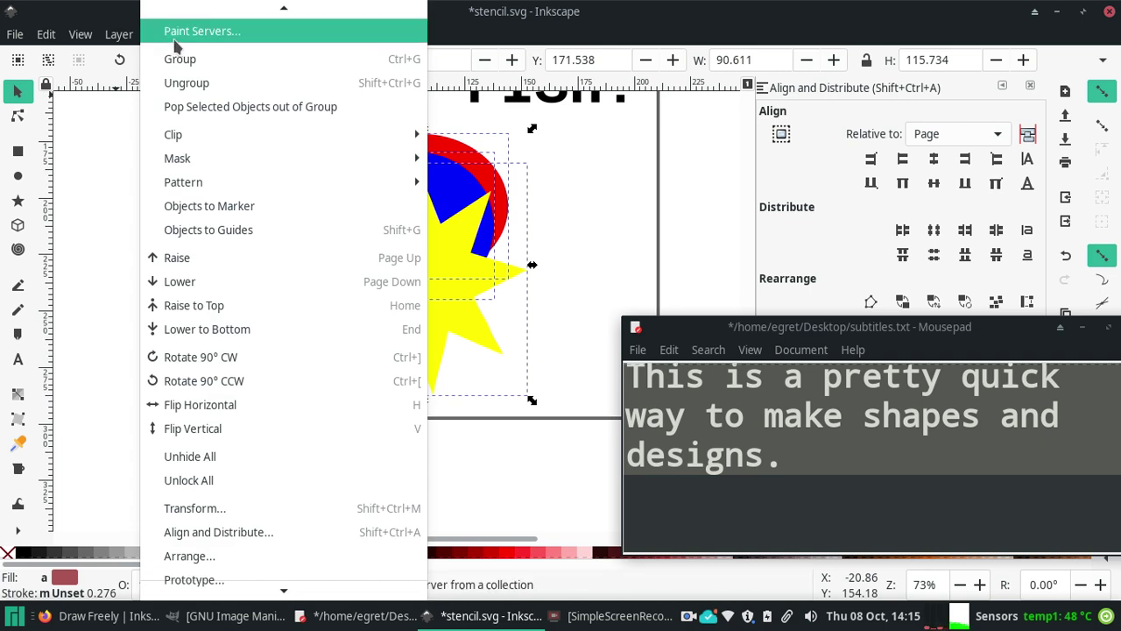
pyautogui.click(123, 34)
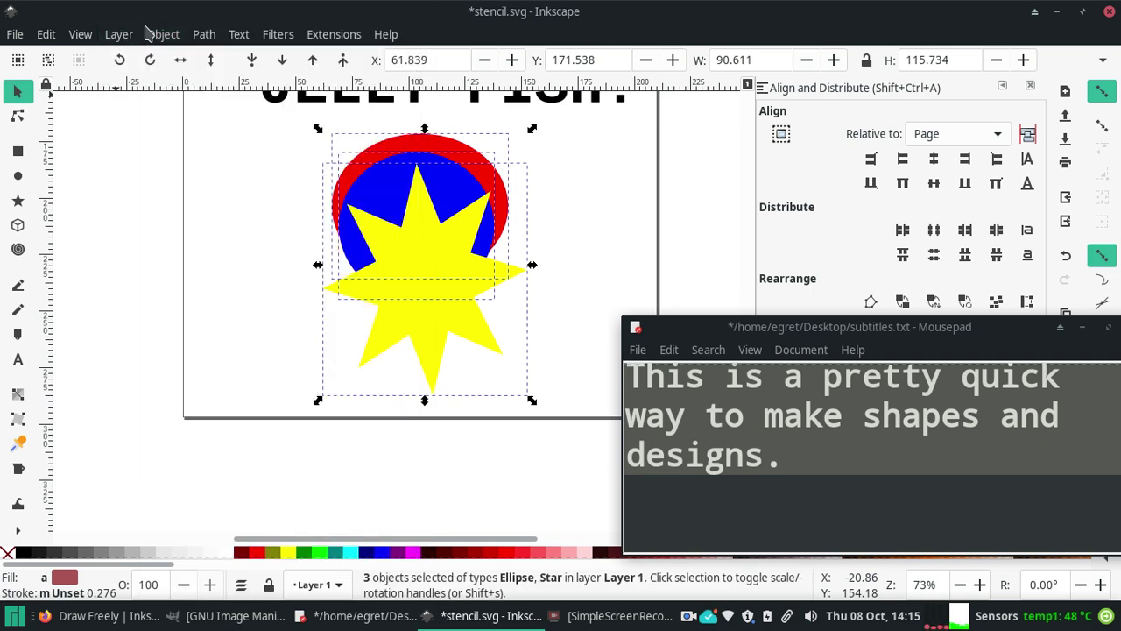
pyautogui.click(203, 35)
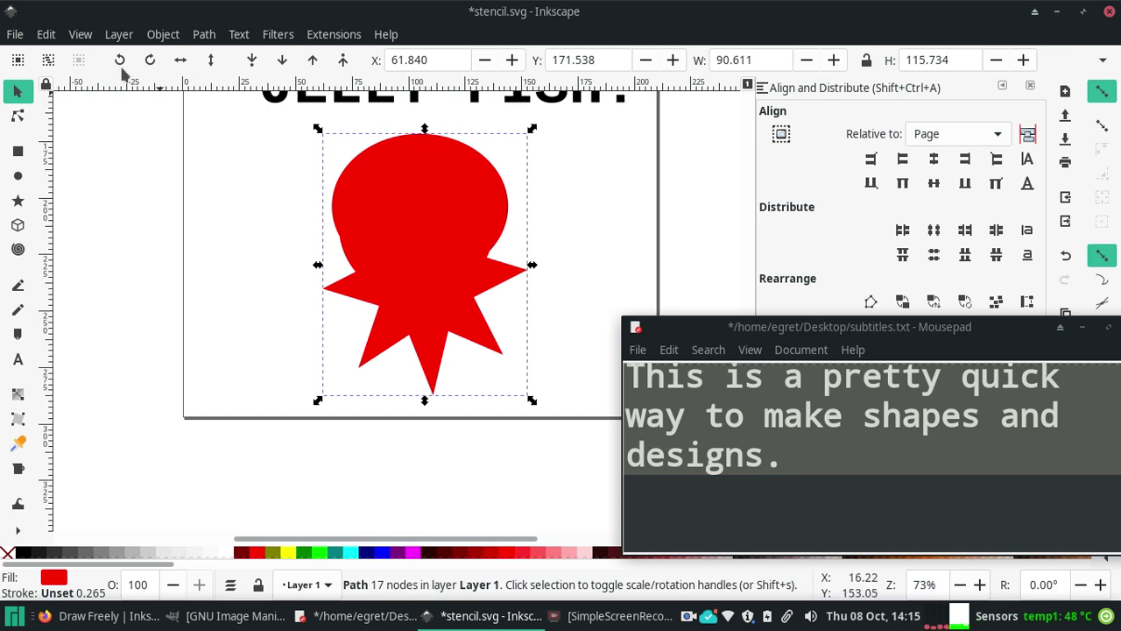
pyautogui.click(52, 35)
# Step: Undo the merge, nudge the blue circle, and move the yellow star lower
pyautogui.click(62, 34)
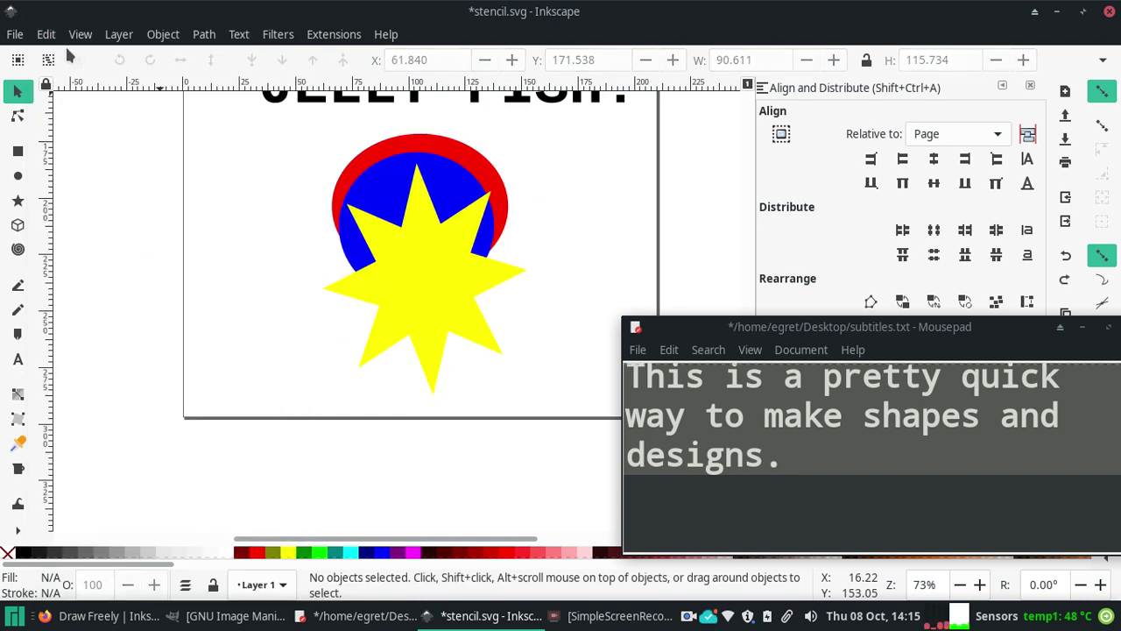
pyautogui.click(372, 172)
pyautogui.moveTo(400, 174); pyautogui.dragTo(404, 166)
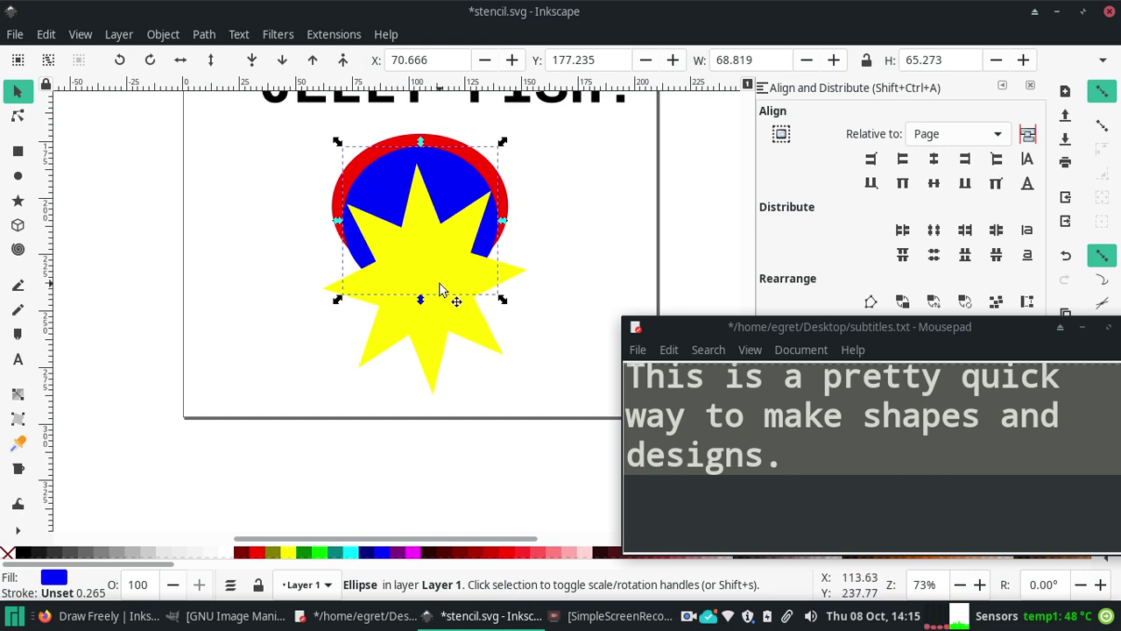
pyautogui.click(443, 330)
pyautogui.moveTo(435, 324); pyautogui.dragTo(432, 350)
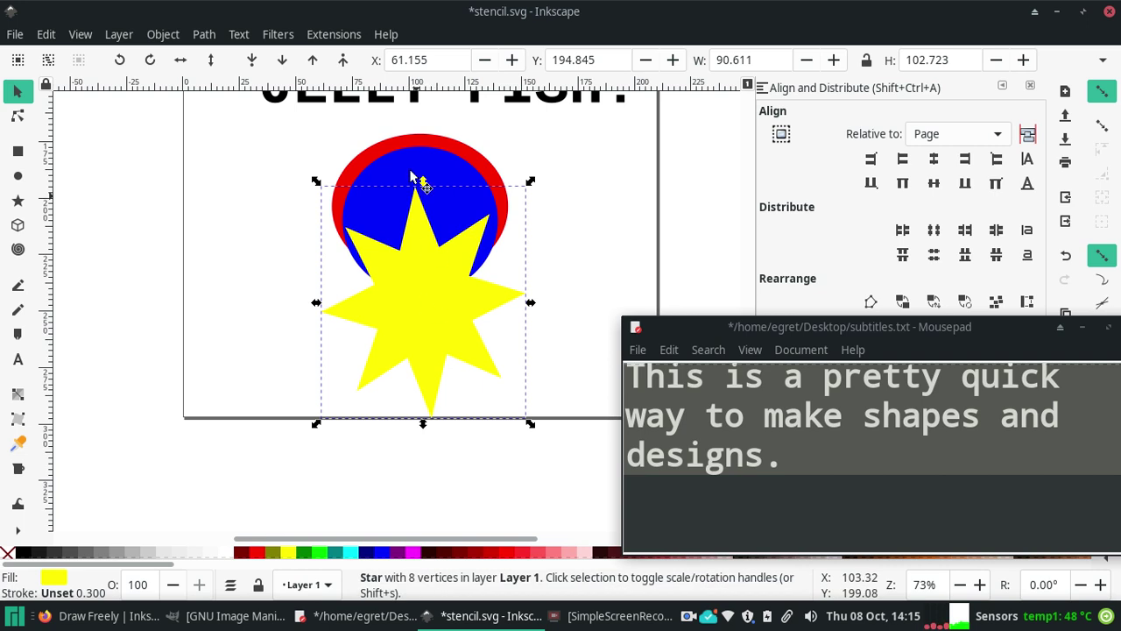
# Step: Try a Path > Union of the blue circle and star, then undo it
pyautogui.moveTo(293, 142); pyautogui.dragTo(565, 461)
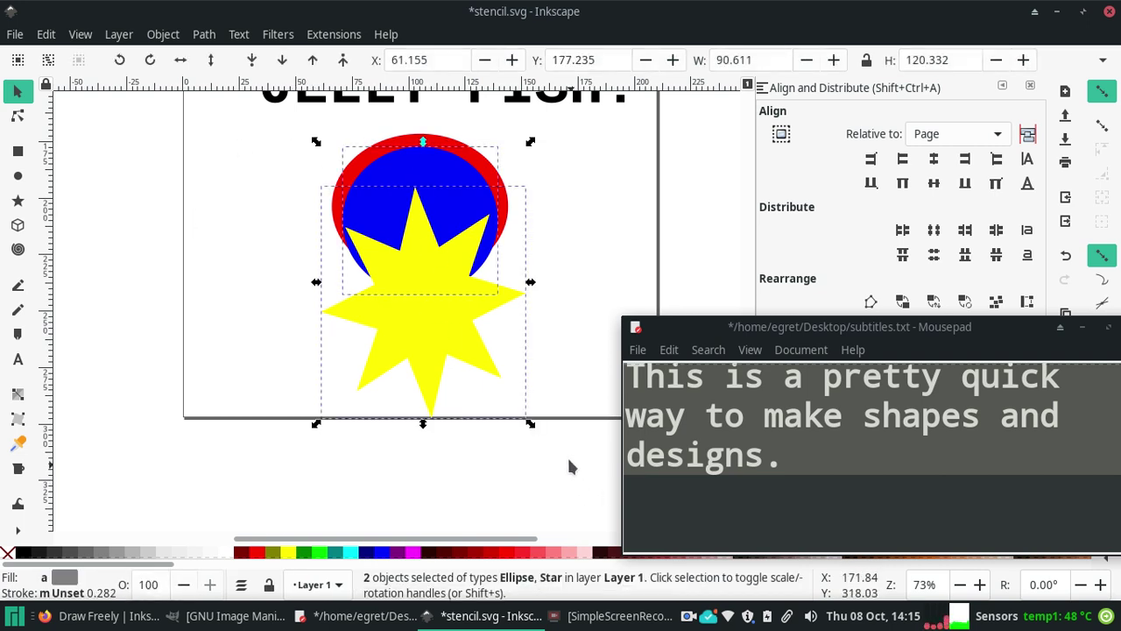
pyautogui.click(206, 36)
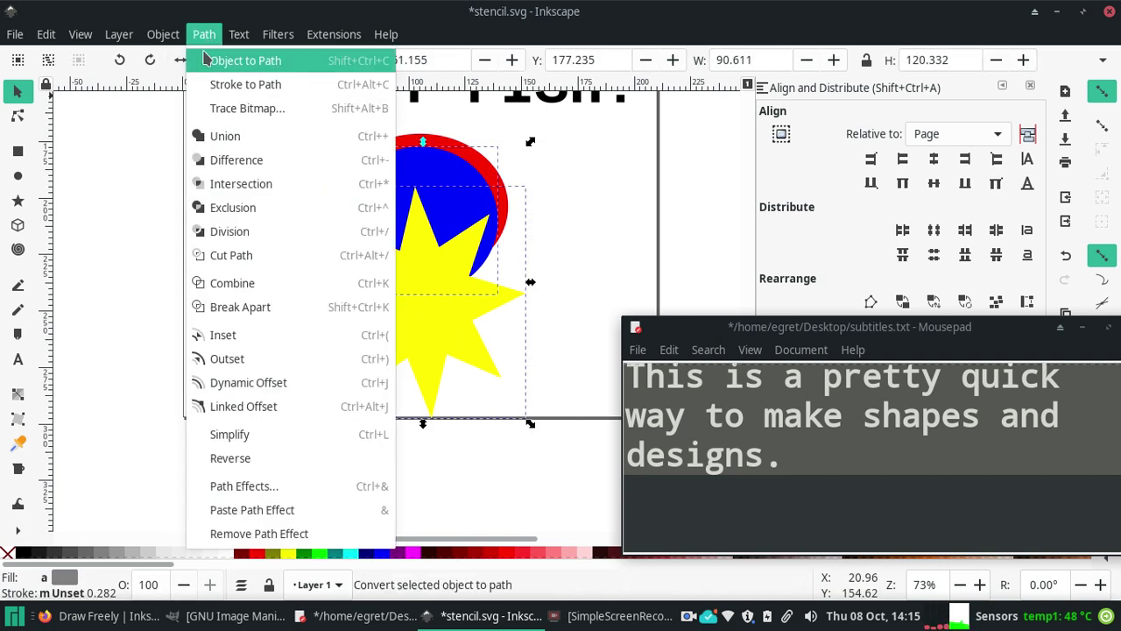
pyautogui.click(219, 134)
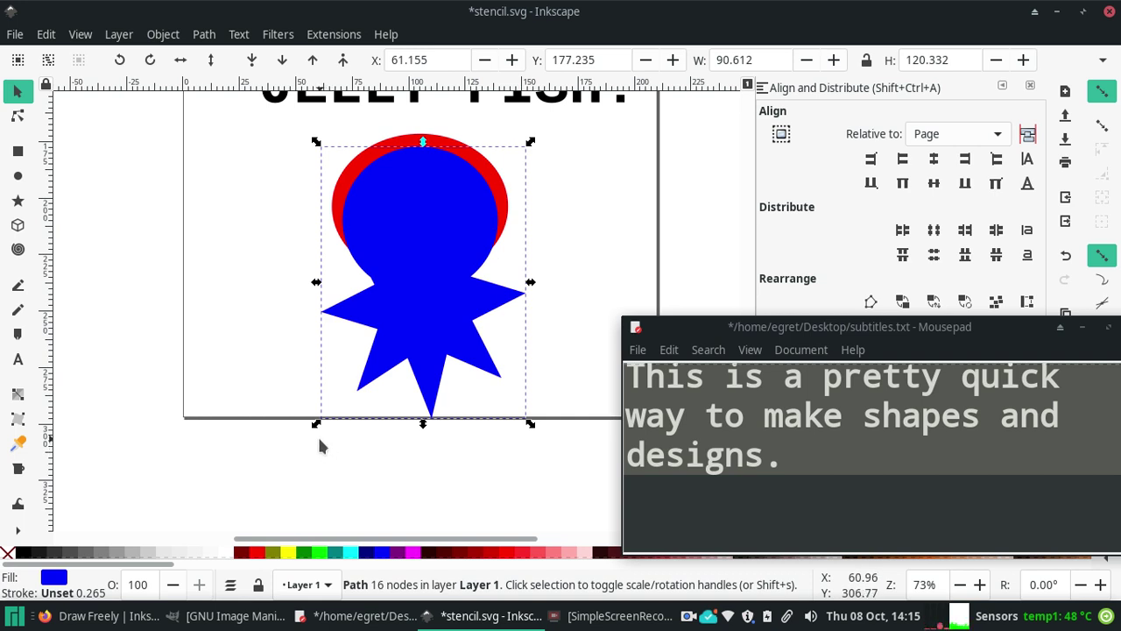
pyautogui.click(48, 34)
pyautogui.click(65, 29)
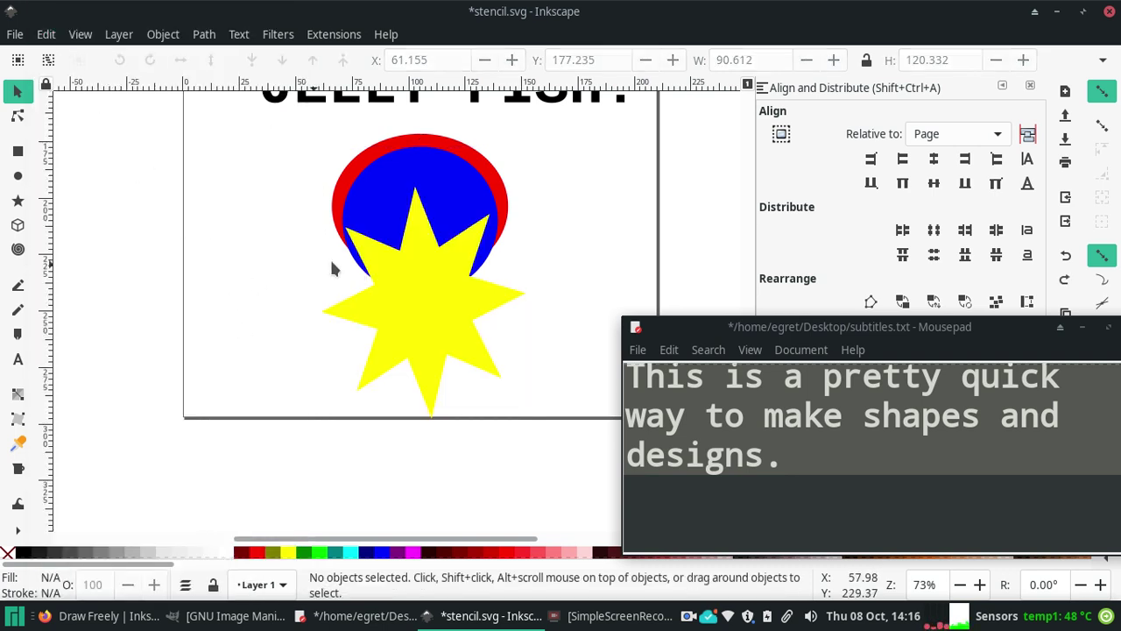
# Step: Nudge the blue circle up and rubber-band select both circles and the star
pyautogui.moveTo(424, 181); pyautogui.dragTo(429, 158)
pyautogui.click(558, 174)
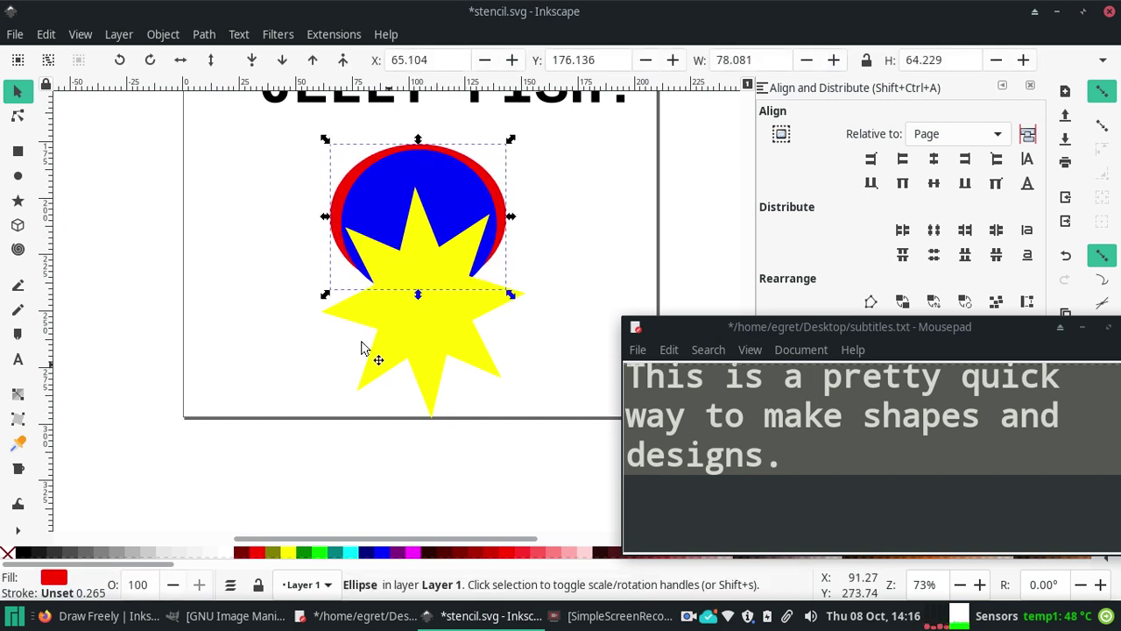
pyautogui.click(315, 147)
pyautogui.moveTo(293, 145); pyautogui.dragTo(563, 451)
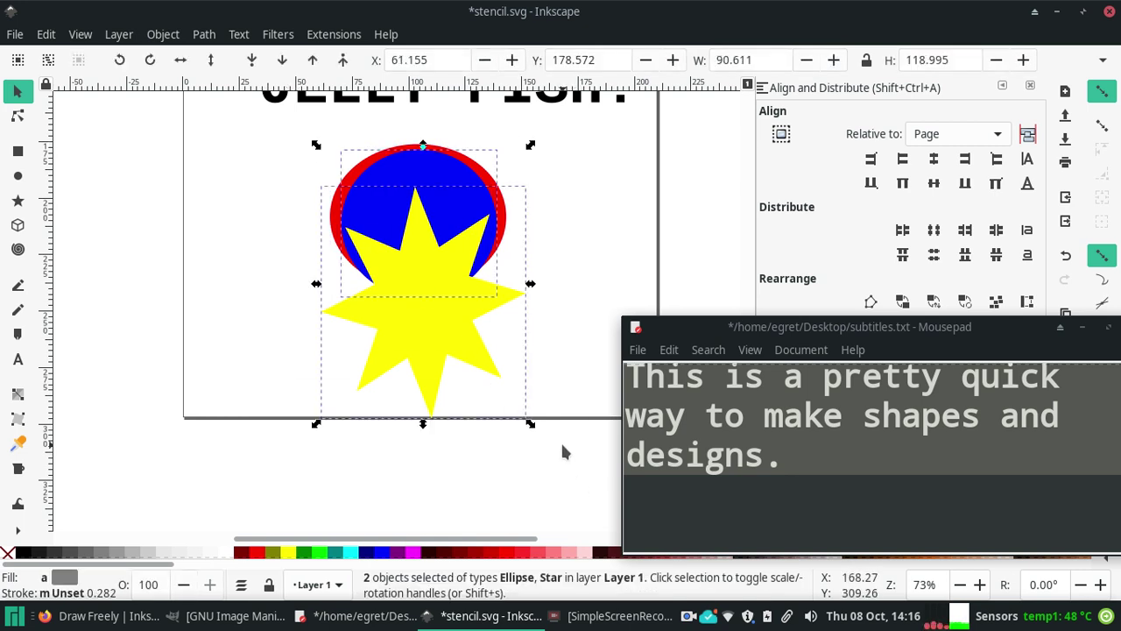
pyautogui.click(254, 171)
pyautogui.moveTo(261, 147); pyautogui.dragTo(539, 366)
pyautogui.click(262, 171)
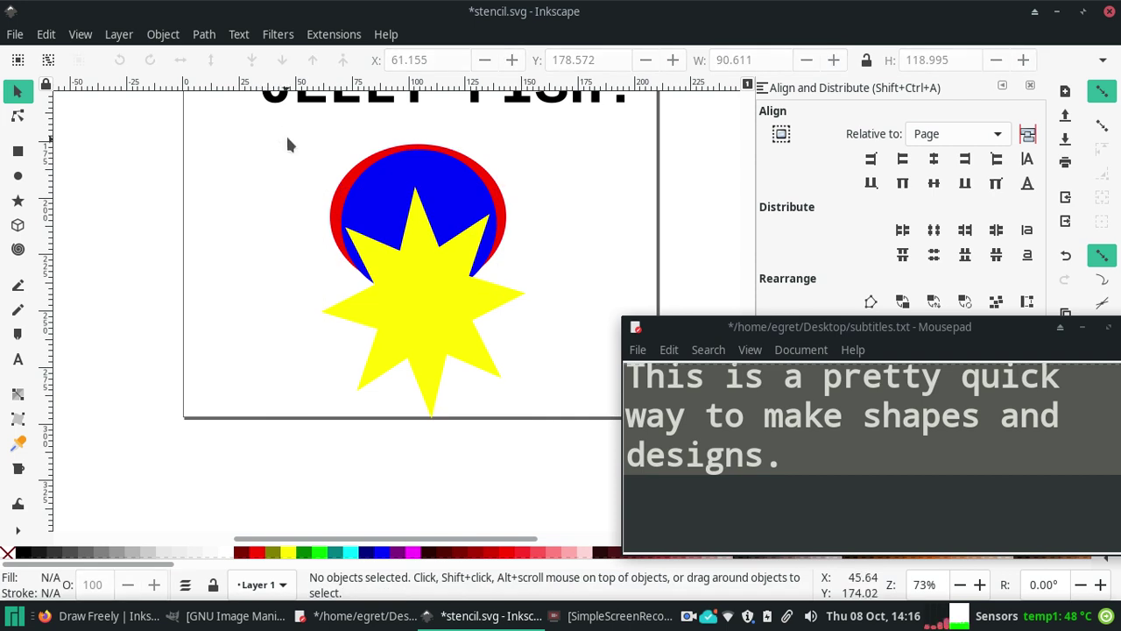
pyautogui.moveTo(281, 129); pyautogui.dragTo(578, 454)
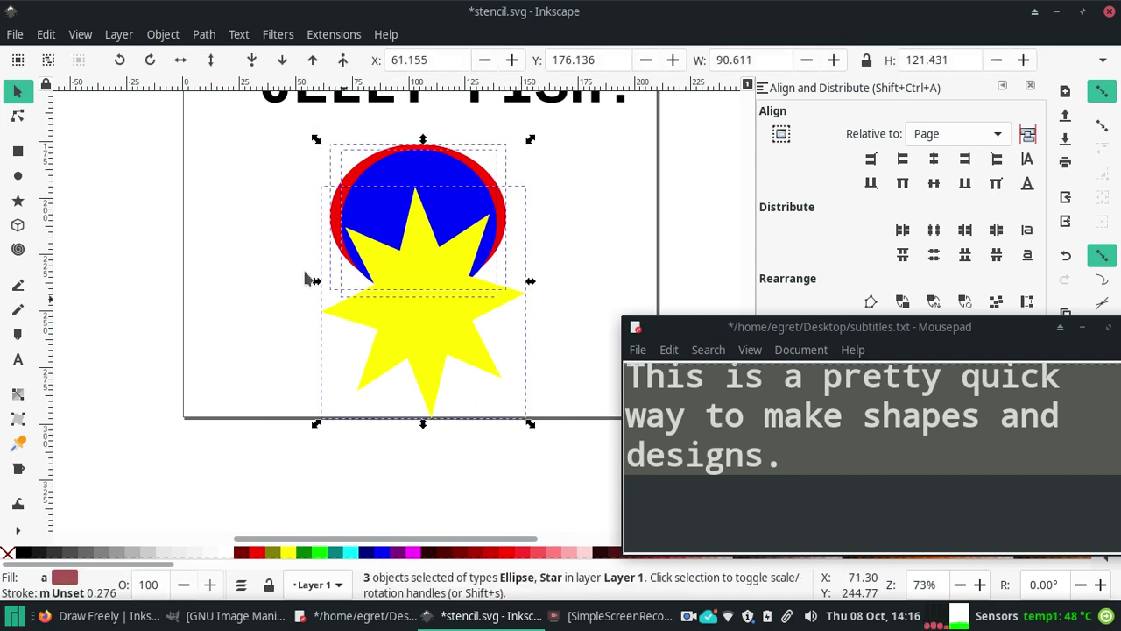
# Step: Union the three shapes, fill the result black, and move it up toward the title
pyautogui.click(203, 35)
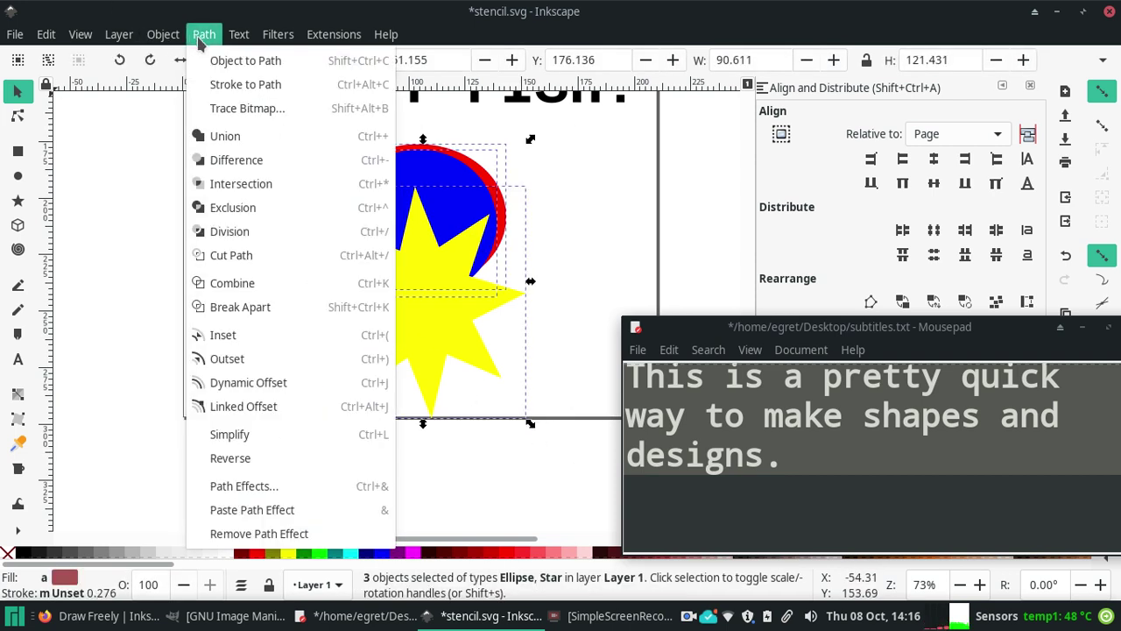
pyautogui.click(221, 139)
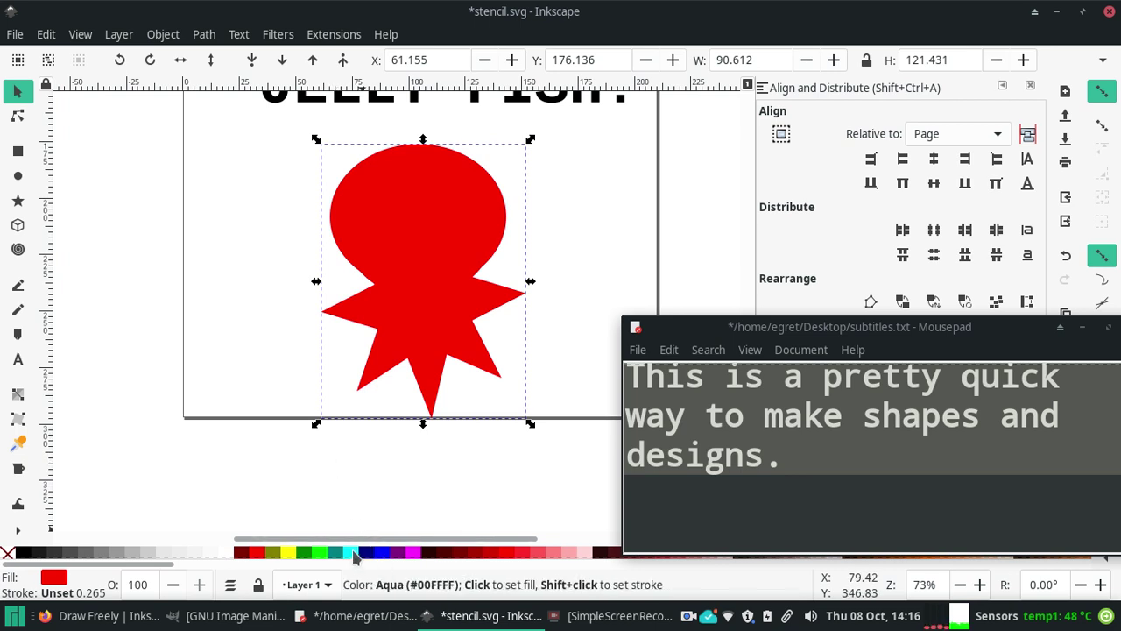
pyautogui.click(22, 553)
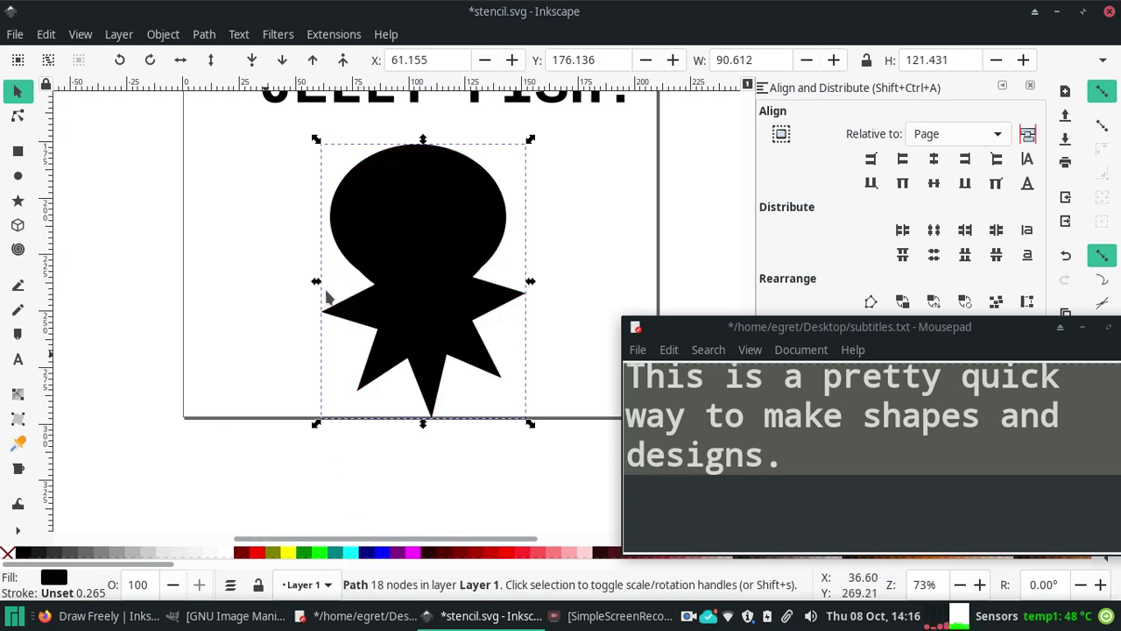
pyautogui.moveTo(438, 257); pyautogui.dragTo(437, 229)
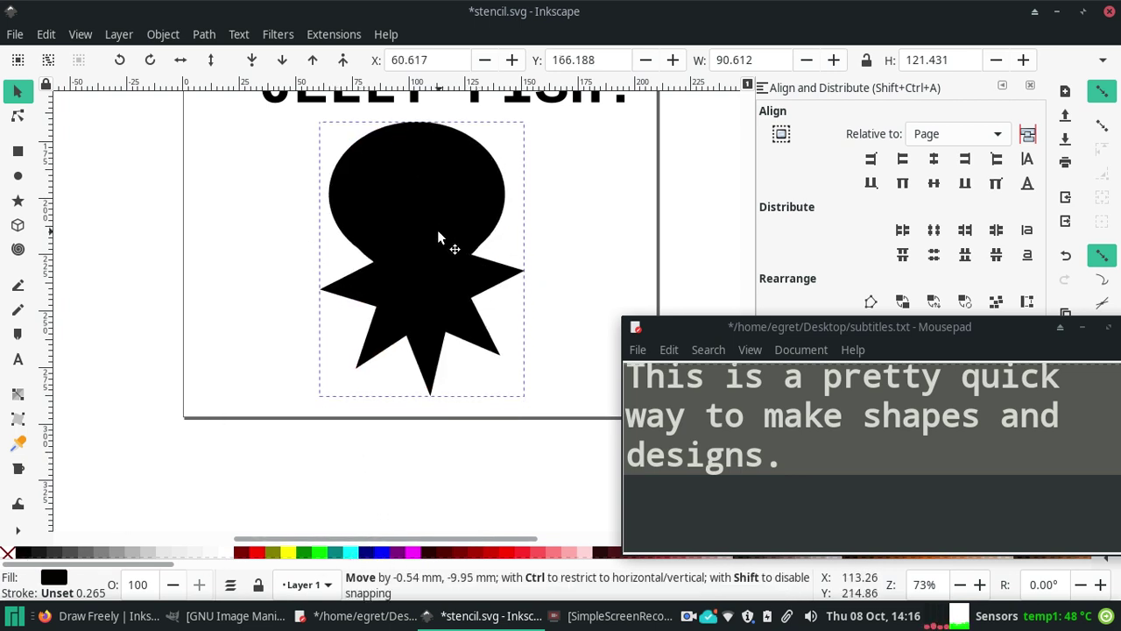
# Step: Centre the jellyfish silhouette horizontally, then select the title and silhouette together
pyautogui.click(938, 160)
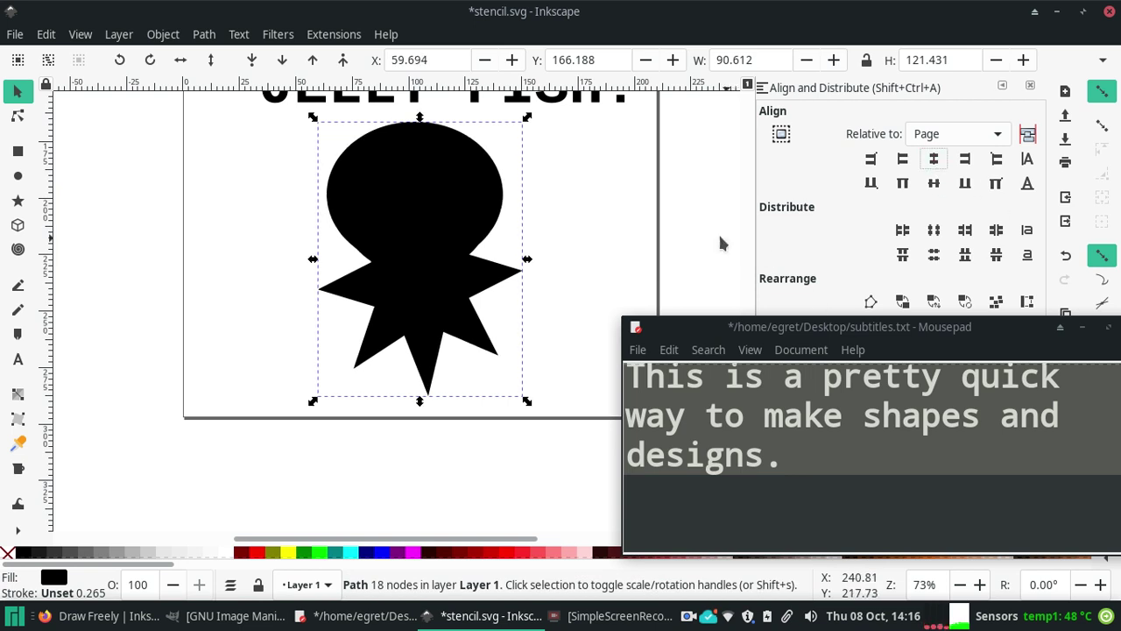
pyautogui.press('Escape')
pyautogui.moveTo(749, 329); pyautogui.dragTo(689, 386)
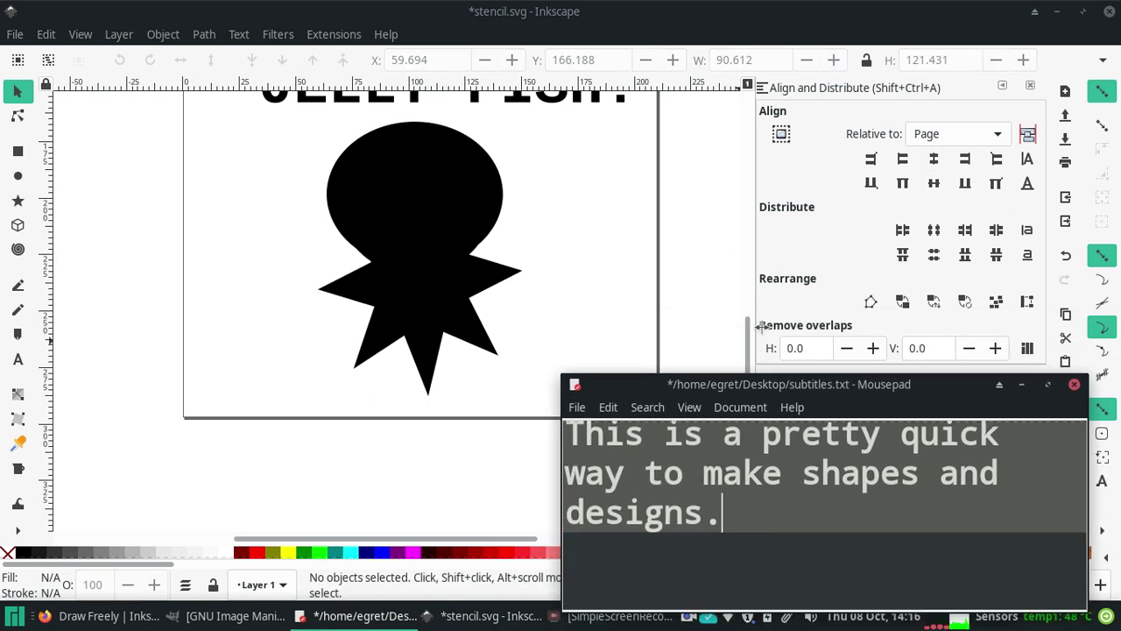
pyautogui.scroll(5, 745, 273)
pyautogui.scroll(-5, 741, 301)
pyautogui.scroll(-1, 741, 308)
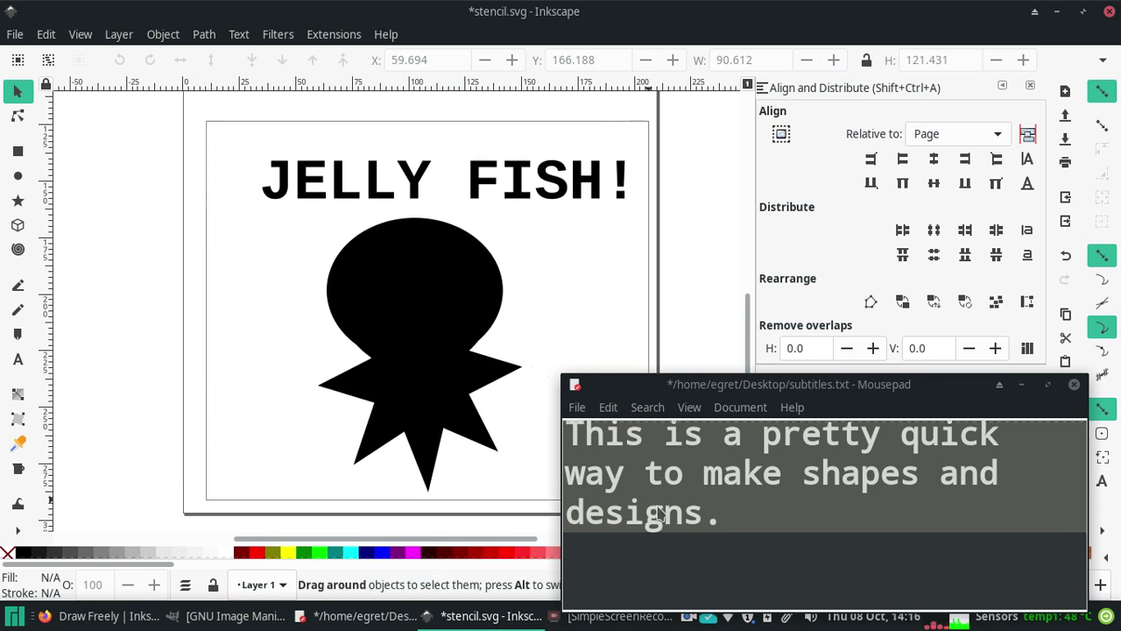
pyautogui.moveTo(206, 121); pyautogui.dragTo(649, 503)
# Step: Add the subtitle: 'When you're done changing a few things, select everything…Align center again.'
pyautogui.moveTo(714, 386); pyautogui.dragTo(832, 205)
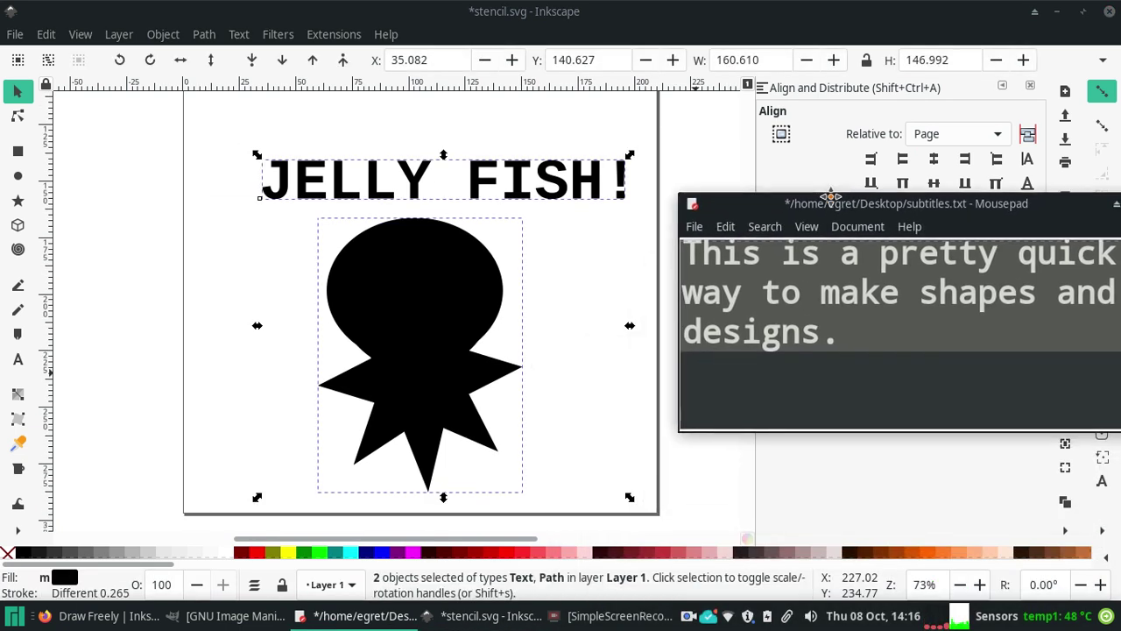
pyautogui.press('Return')
pyautogui.press('Return')
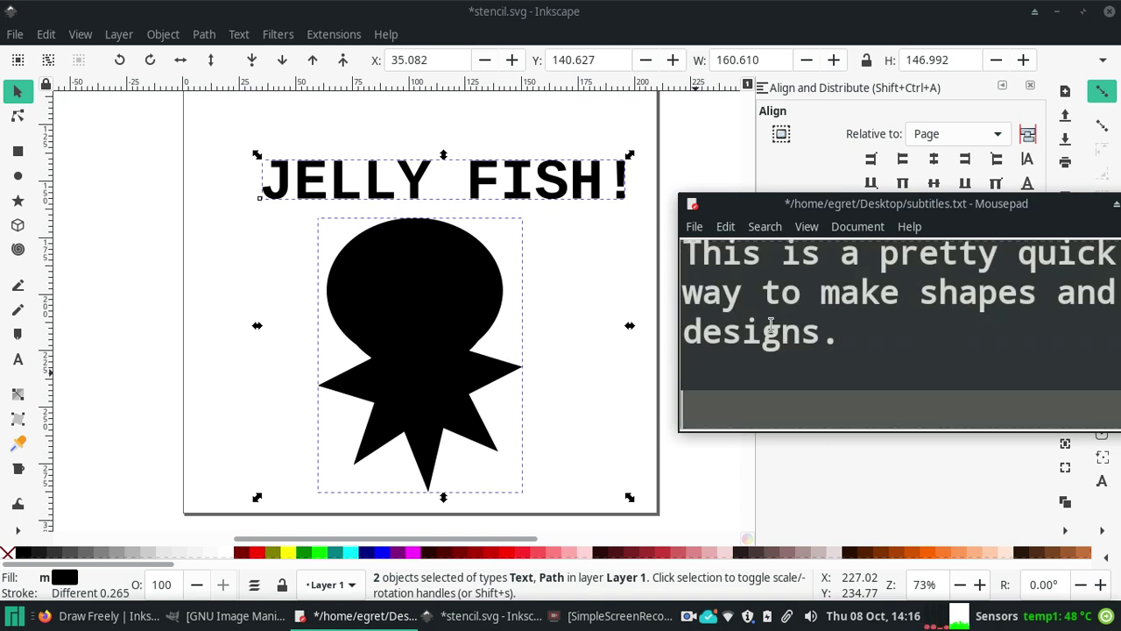
pyautogui.write('When you')
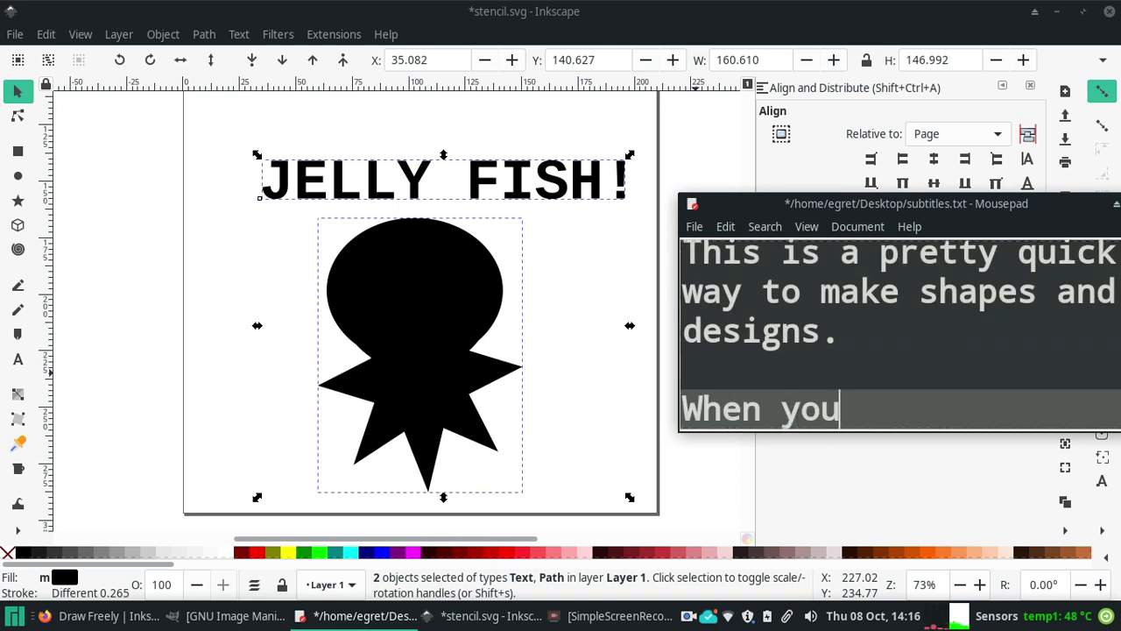
pyautogui.write("'re done ")
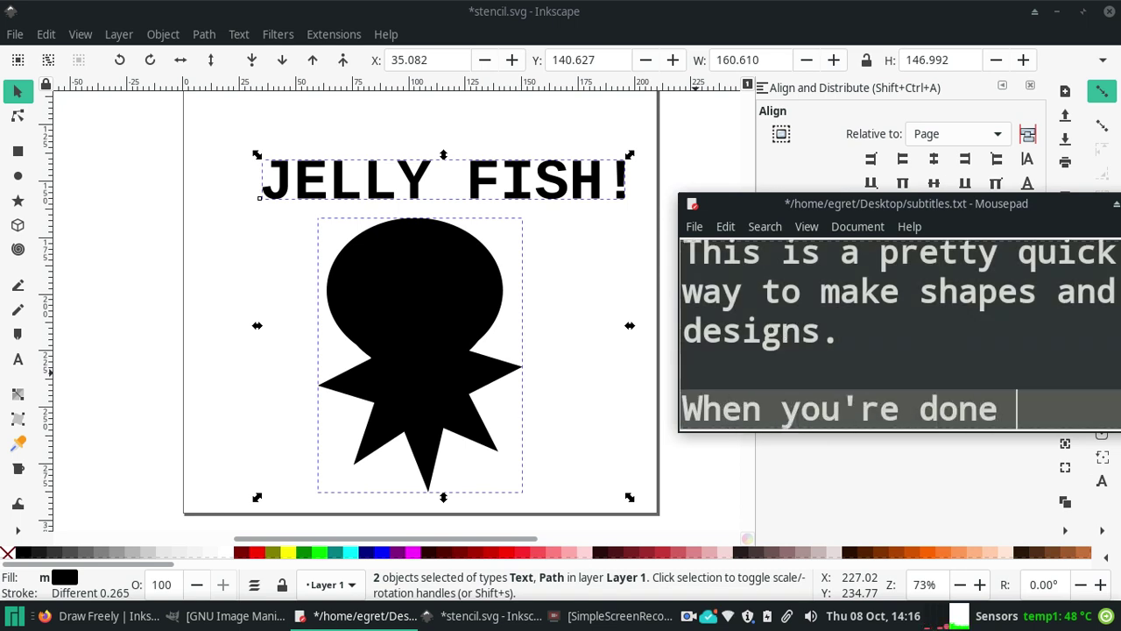
pyautogui.write('changin')
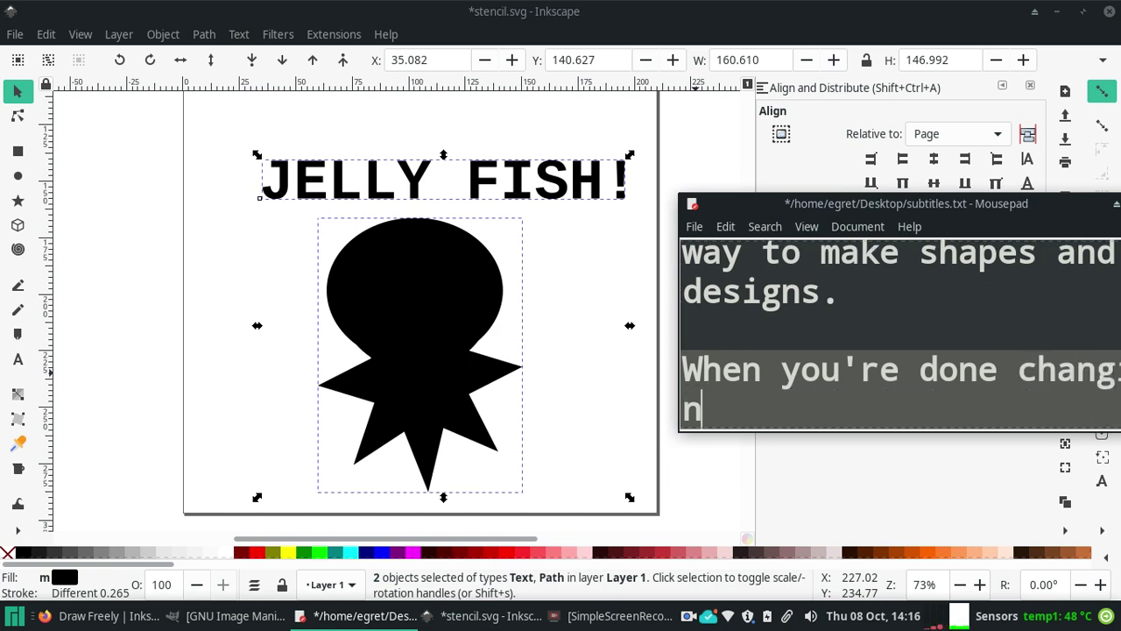
pyautogui.press('BackSpace')
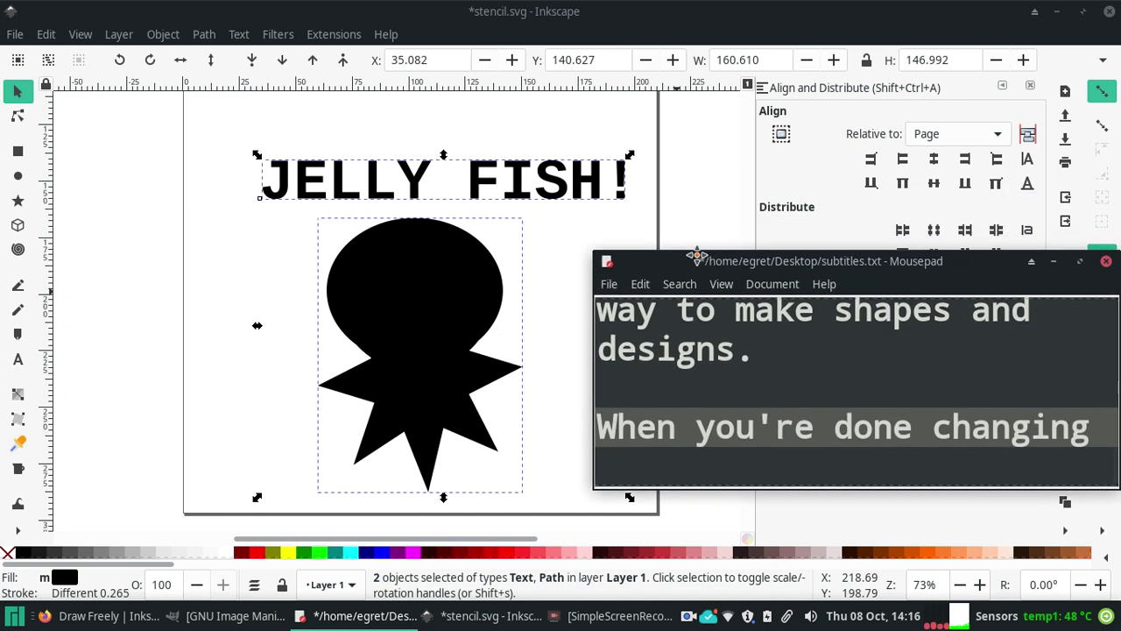
pyautogui.moveTo(784, 203); pyautogui.dragTo(679, 264)
pyautogui.write('a')
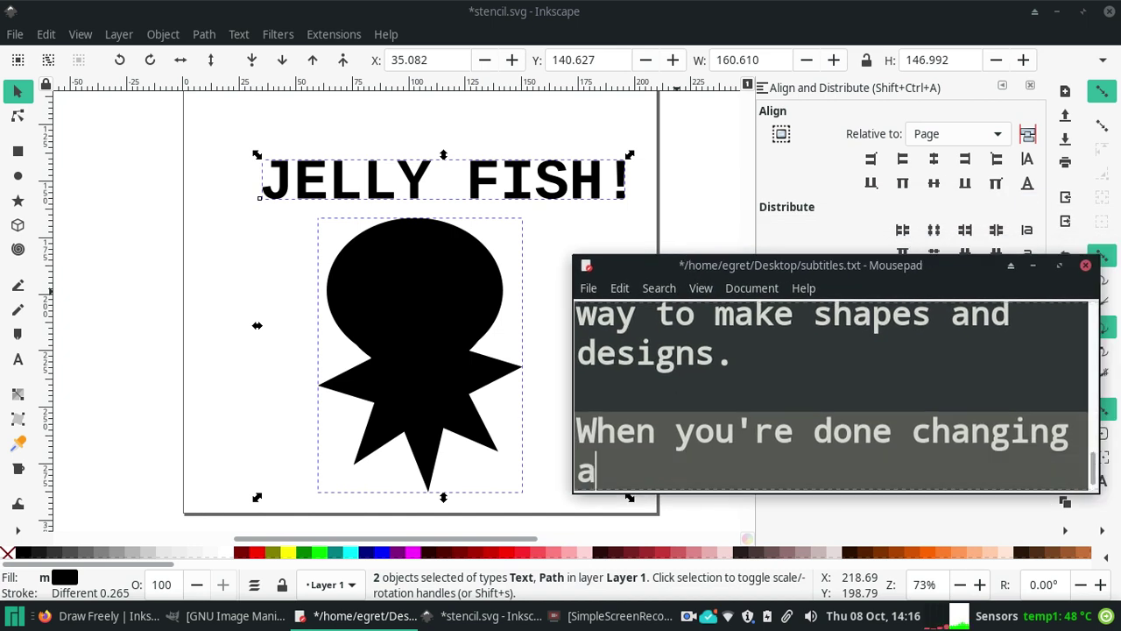
pyautogui.write(' few things')
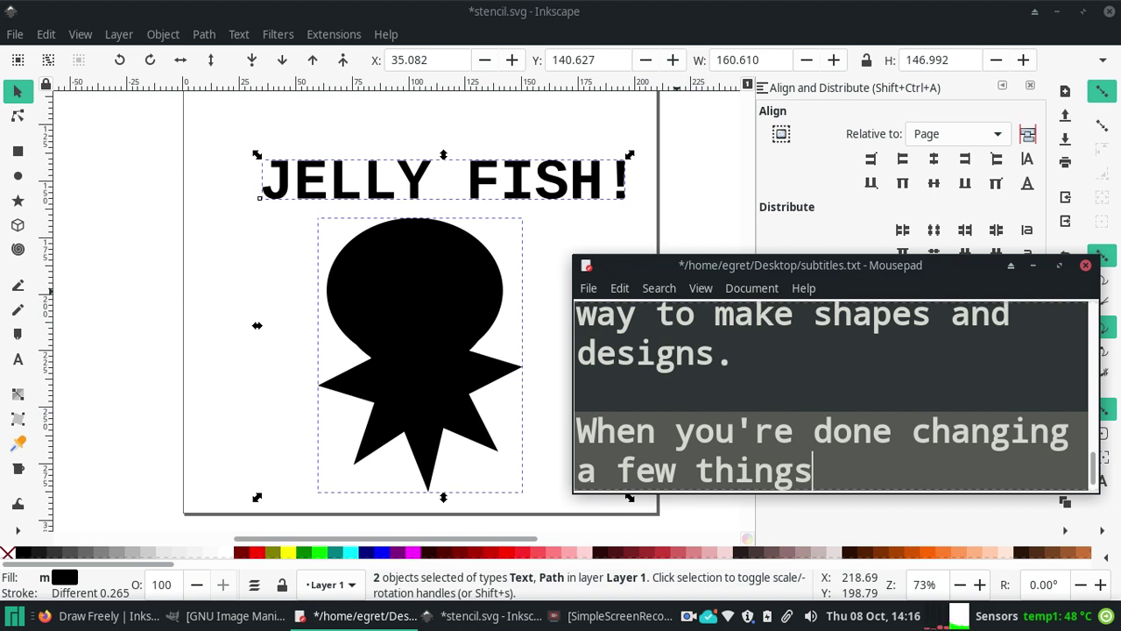
pyautogui.write(', s')
pyautogui.write('elect everyt')
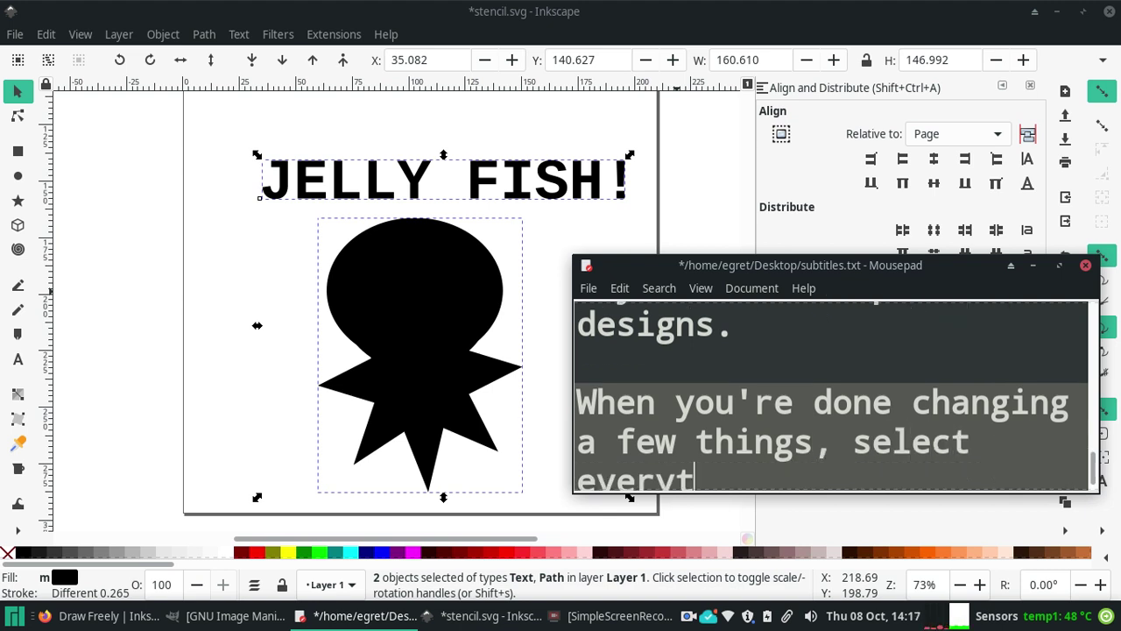
pyautogui.write('hing you got and ')
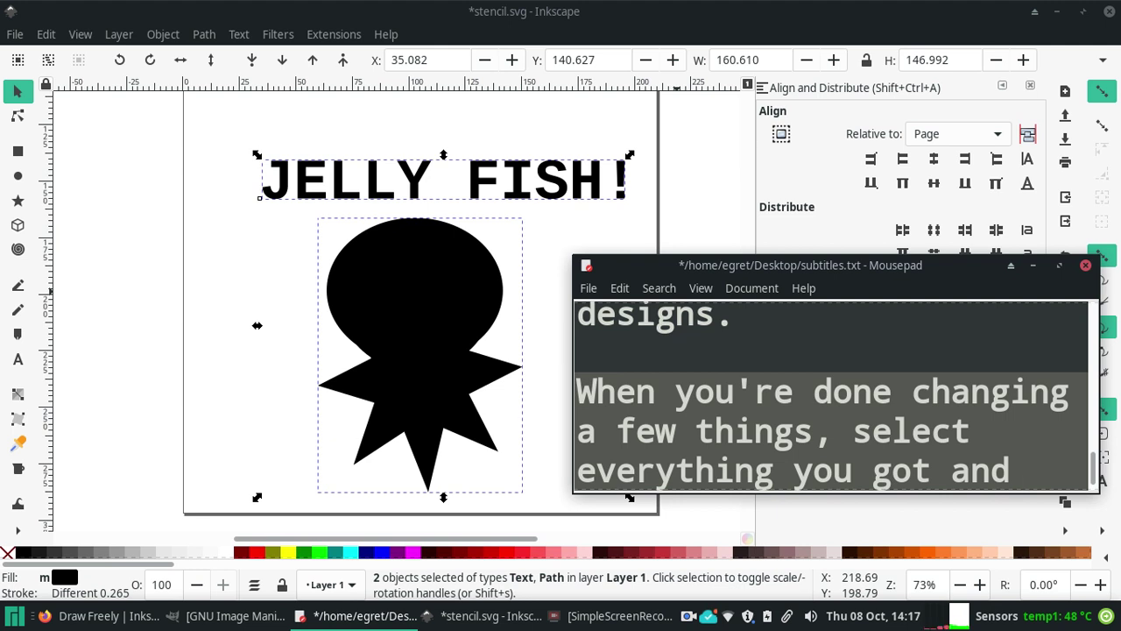
pyautogui.write('Align center again')
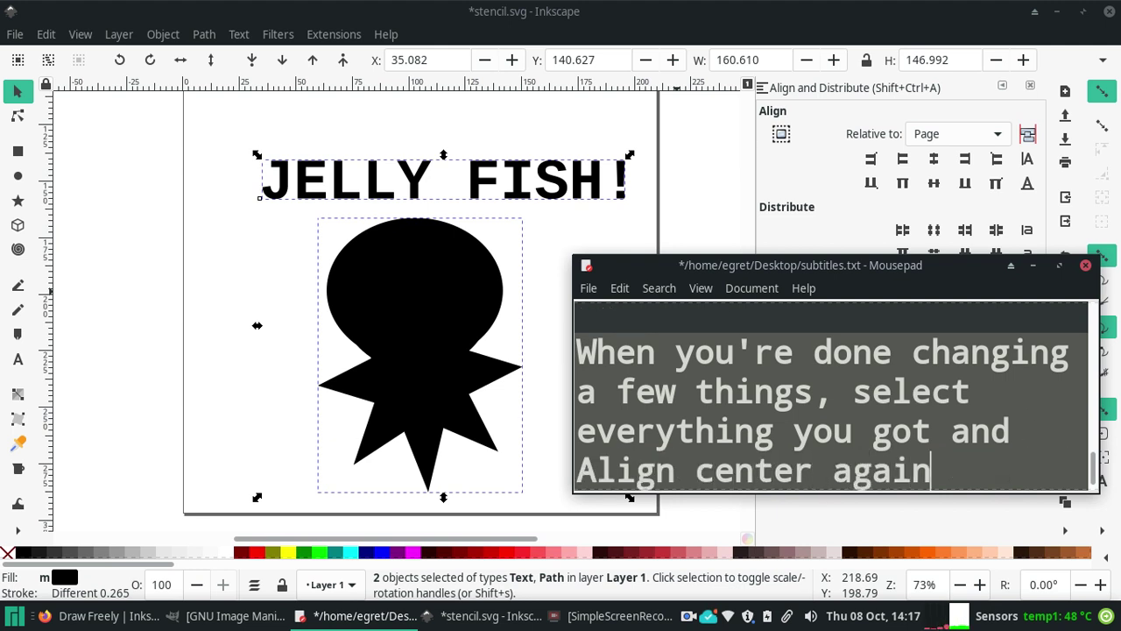
pyautogui.write(' just to ')
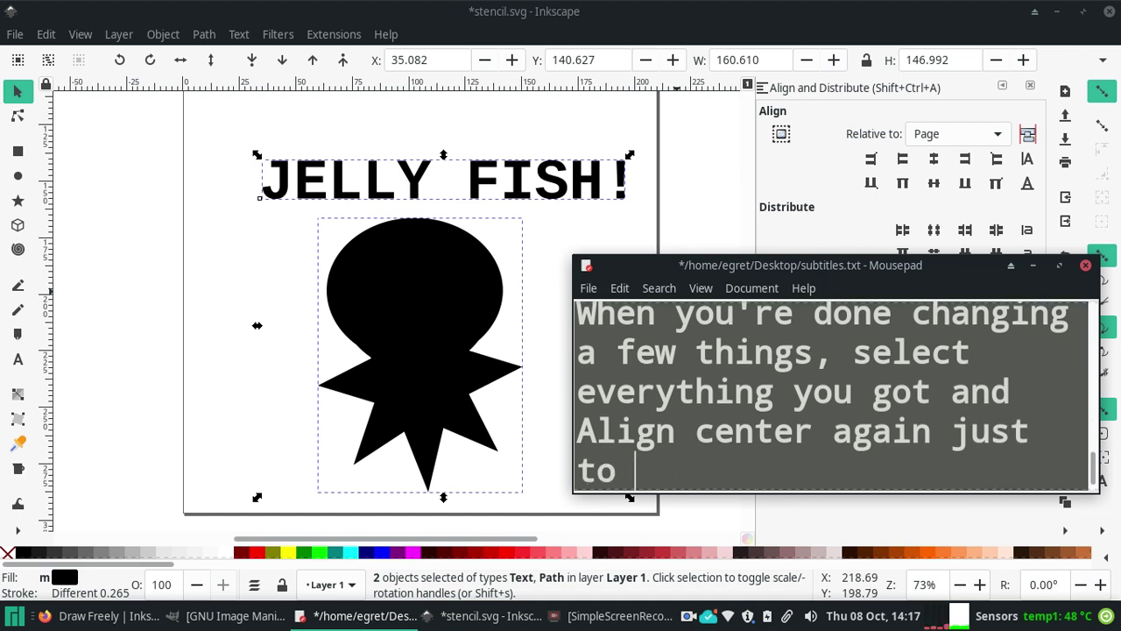
pyautogui.write('make it n')
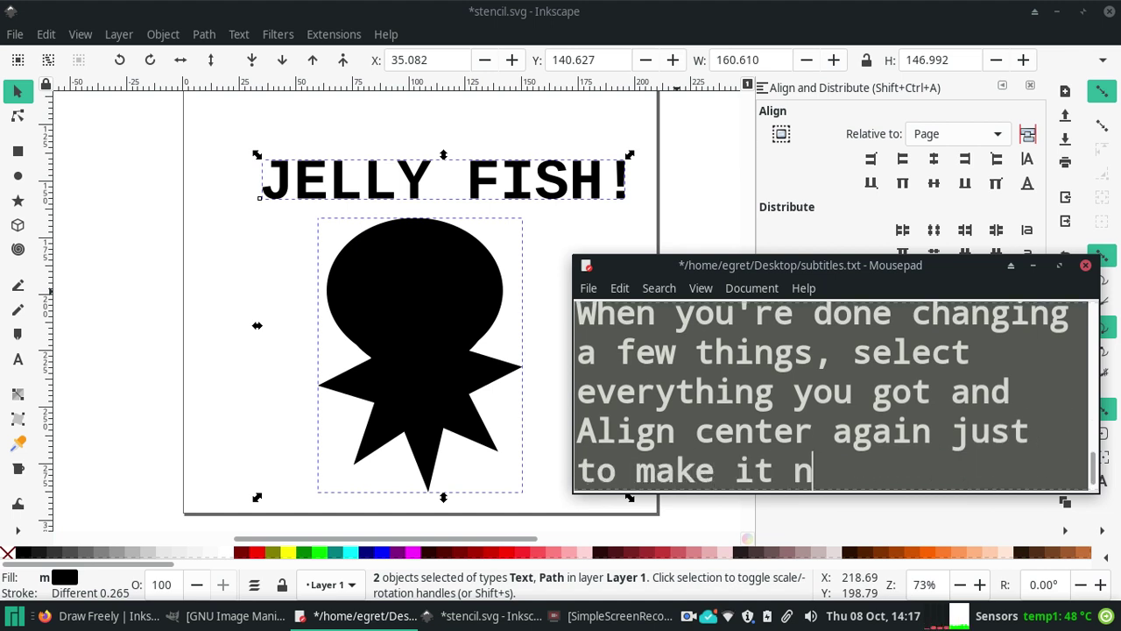
pyautogui.write('ice.')
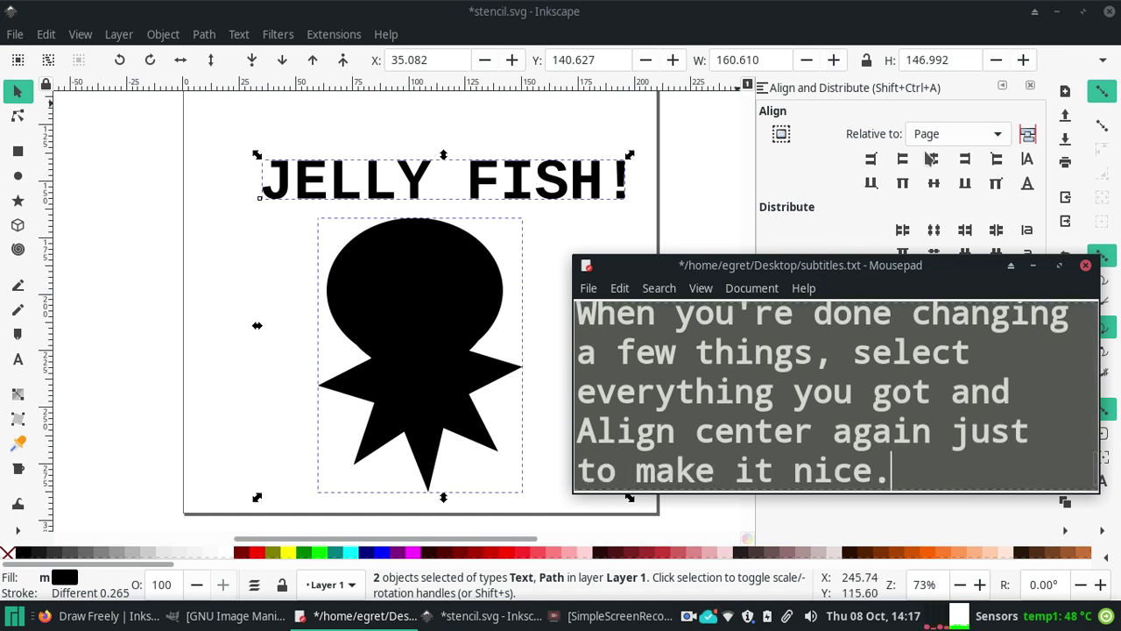
# Step: Centre the title and jellyfish horizontally on the page, undoing an accidental vertical centre
pyautogui.click(693, 121)
pyautogui.moveTo(690, 114)
pyautogui.mouseDown()
pyautogui.moveTo(198, 489)
pyautogui.moveTo(178, 517)
pyautogui.mouseUp()
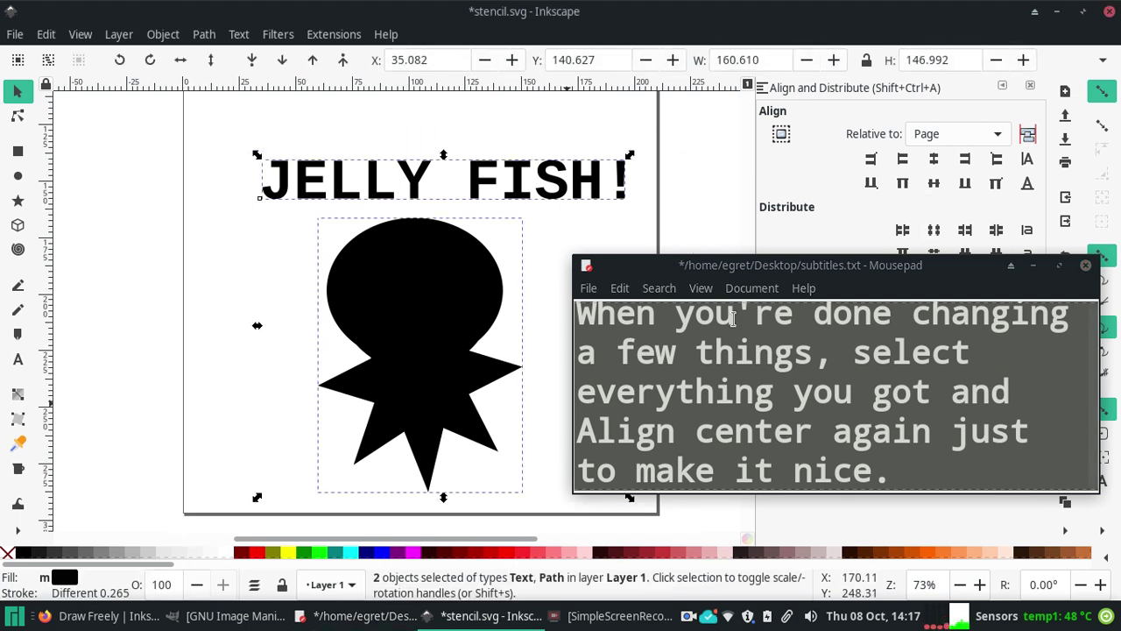
pyautogui.click(934, 161)
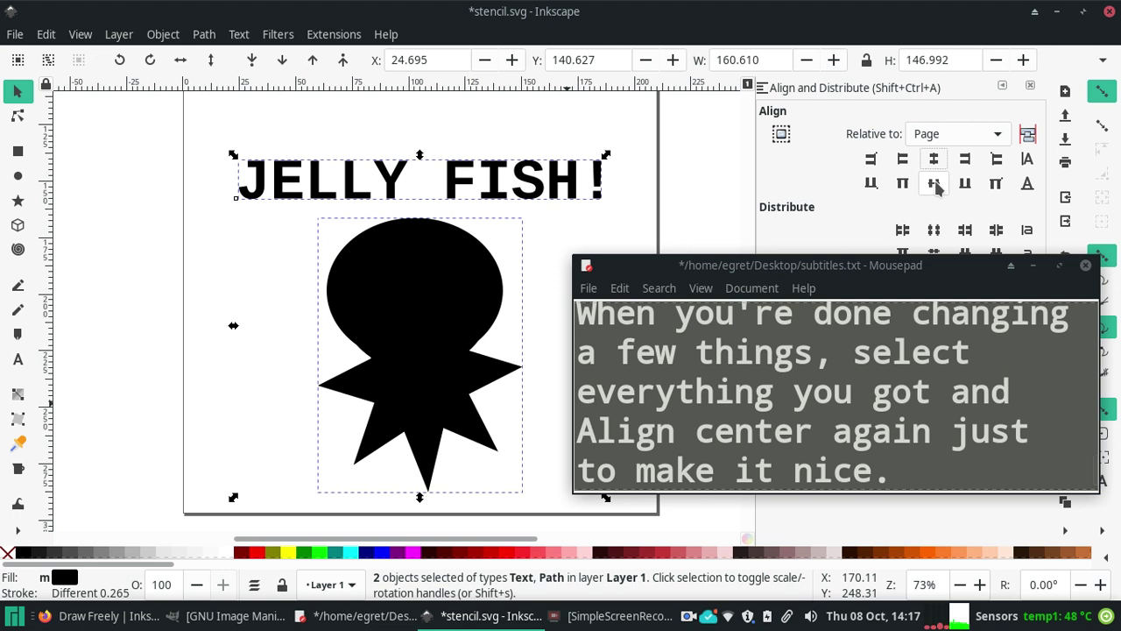
pyautogui.click(934, 184)
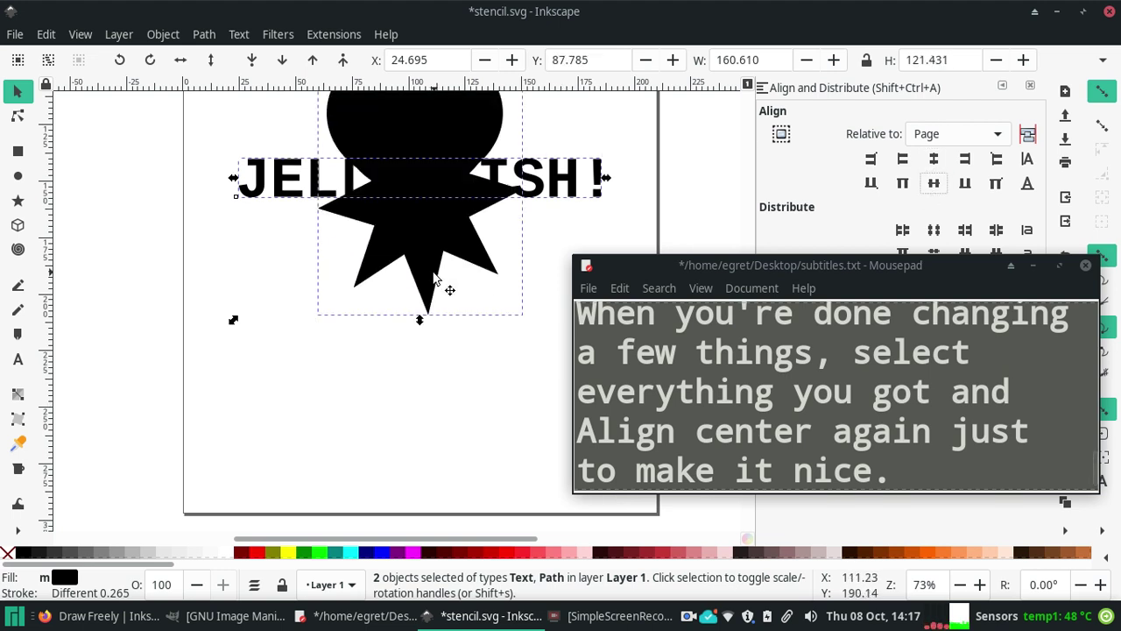
pyautogui.hotkey('ctrl', 'z')
# Step: Add the subtitle 'Scratch that (Undo, CTRL+Z) and Let's do something first'
pyautogui.click(920, 473)
pyautogui.press('Return')
pyautogui.press('Return')
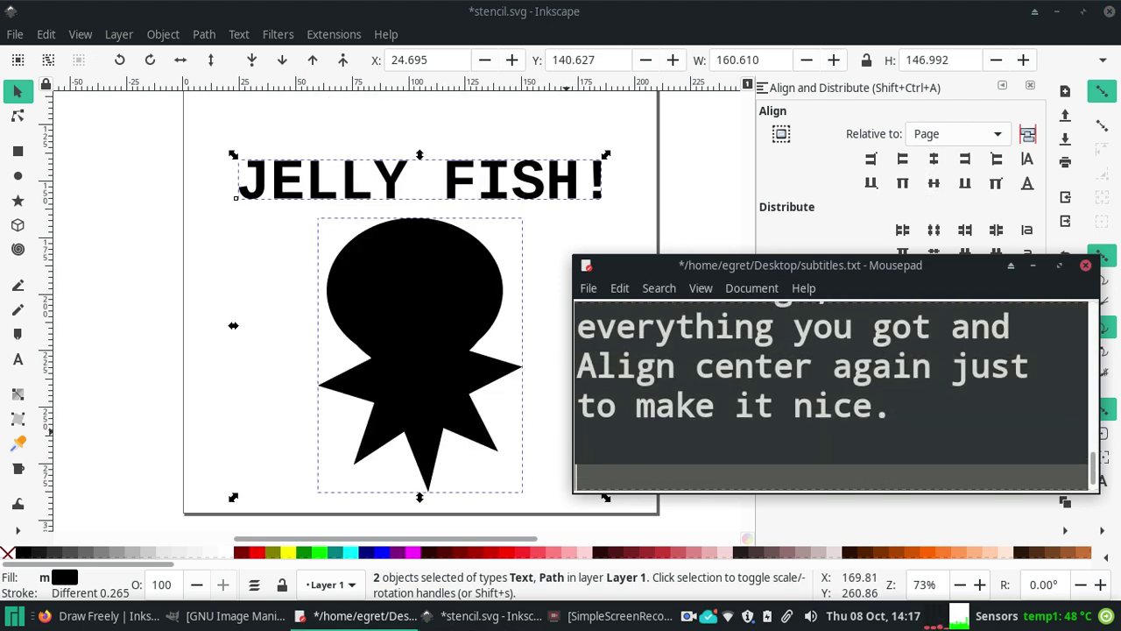
pyautogui.write('Oops!')
pyautogui.press('BackSpace')
pyautogui.press('BackSpace')
pyautogui.press('BackSpace')
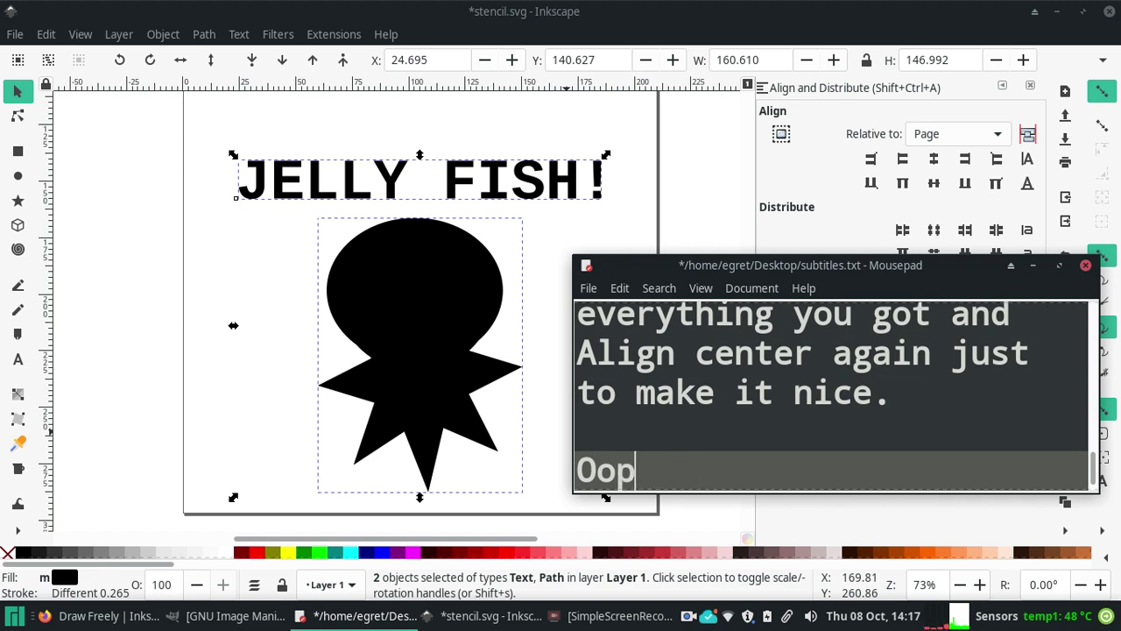
pyautogui.press('BackSpace')
pyautogui.press('BackSpace')
pyautogui.press('BackSpace')
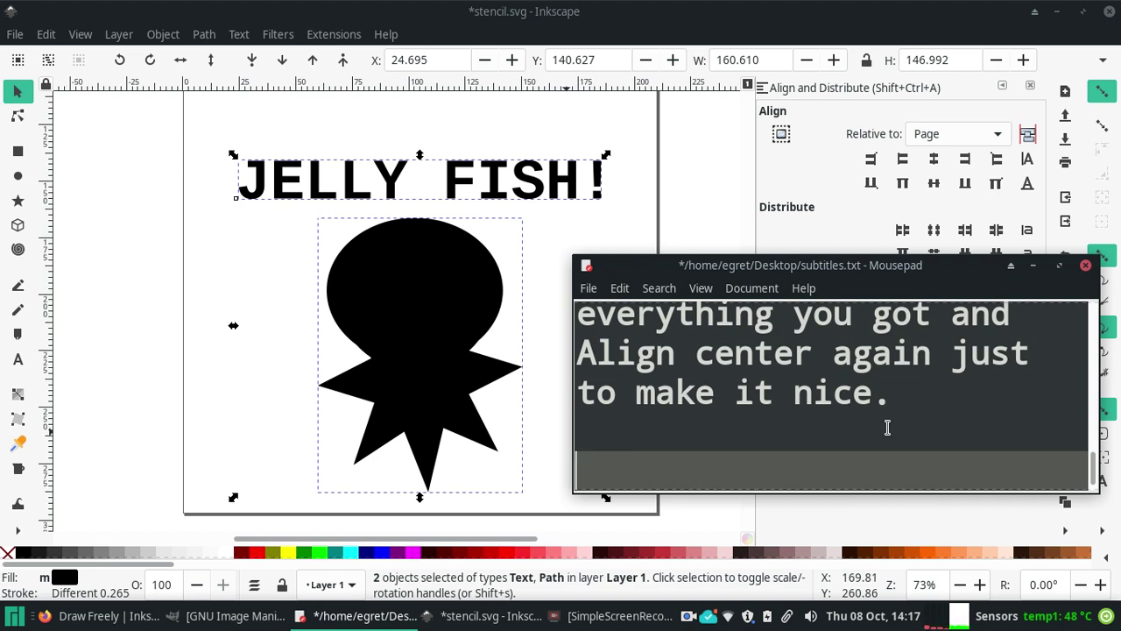
pyautogui.write('Scratch ')
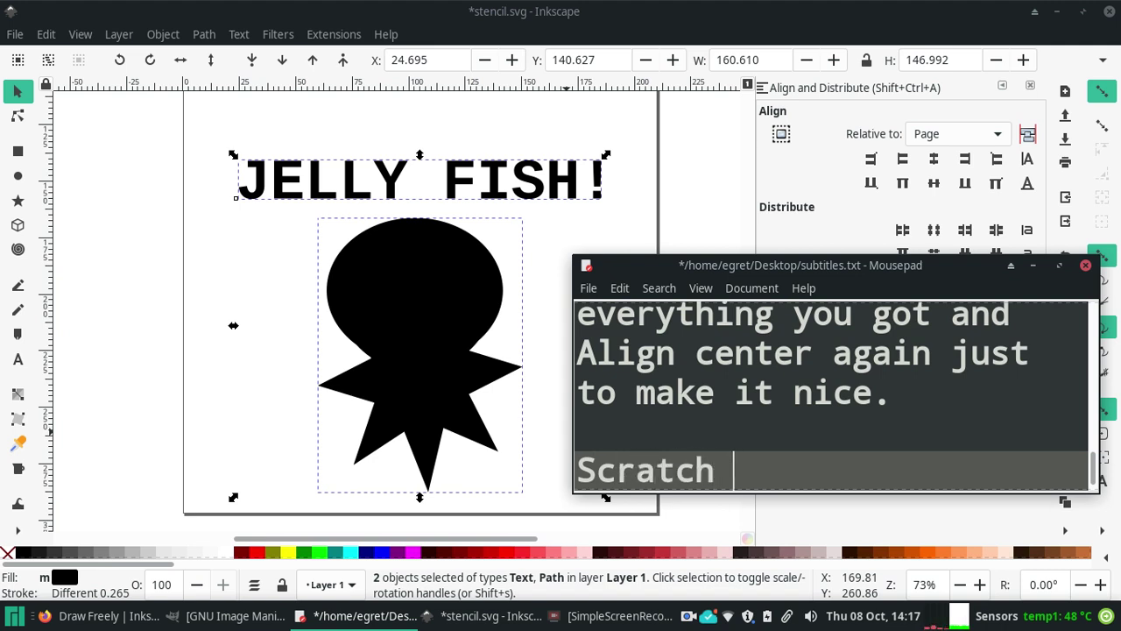
pyautogui.write('that (Undo, CTRL')
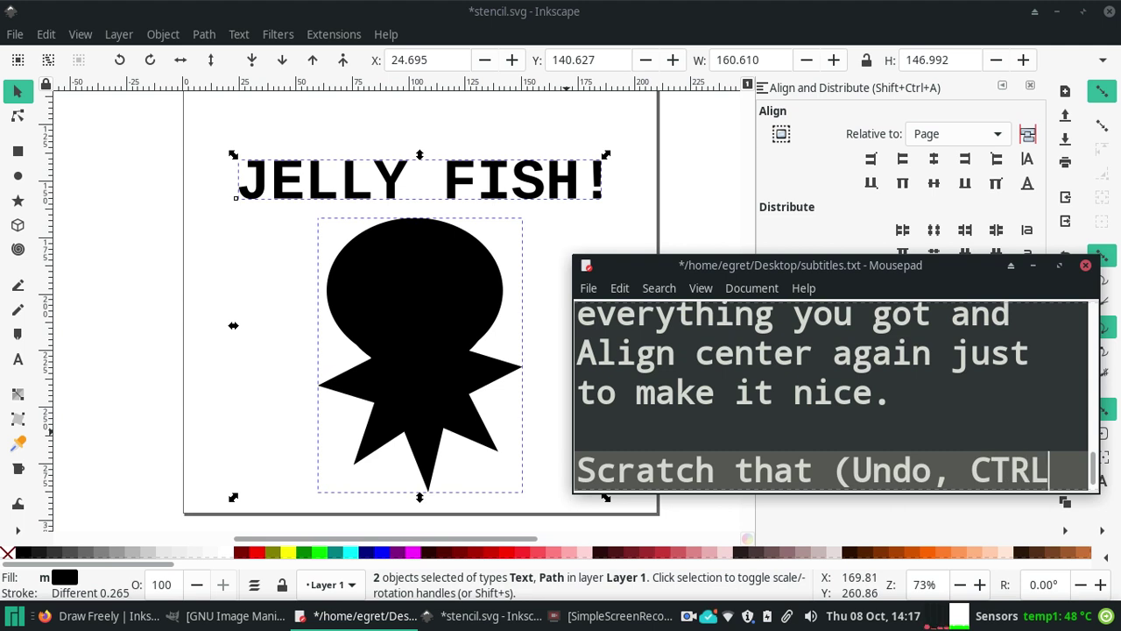
pyautogui.write('+Z)')
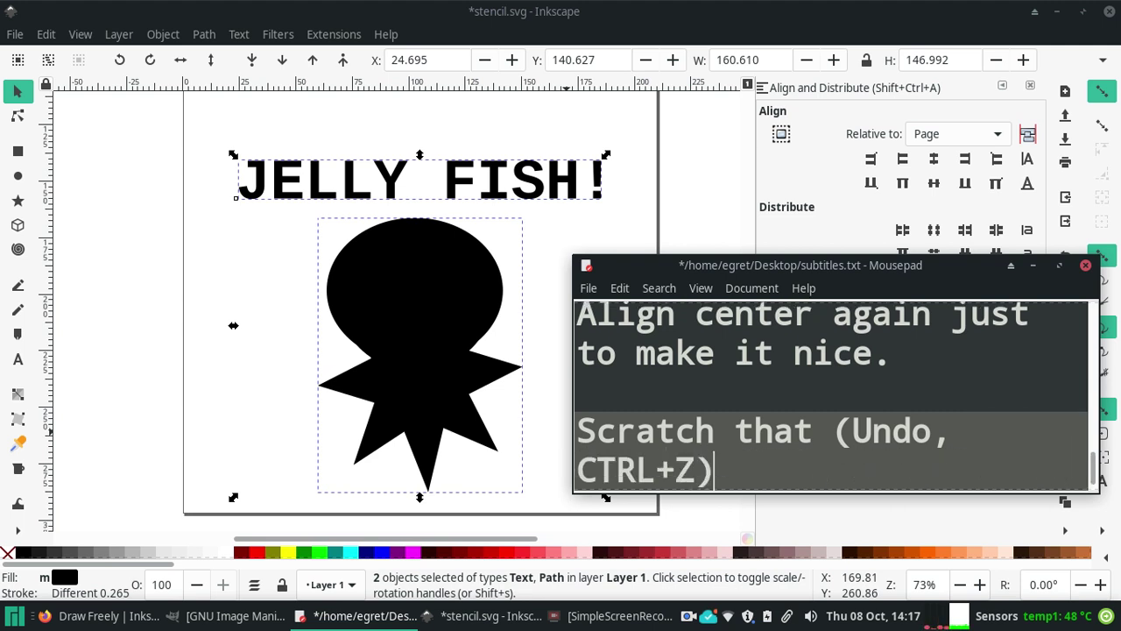
pyautogui.write(' and ')
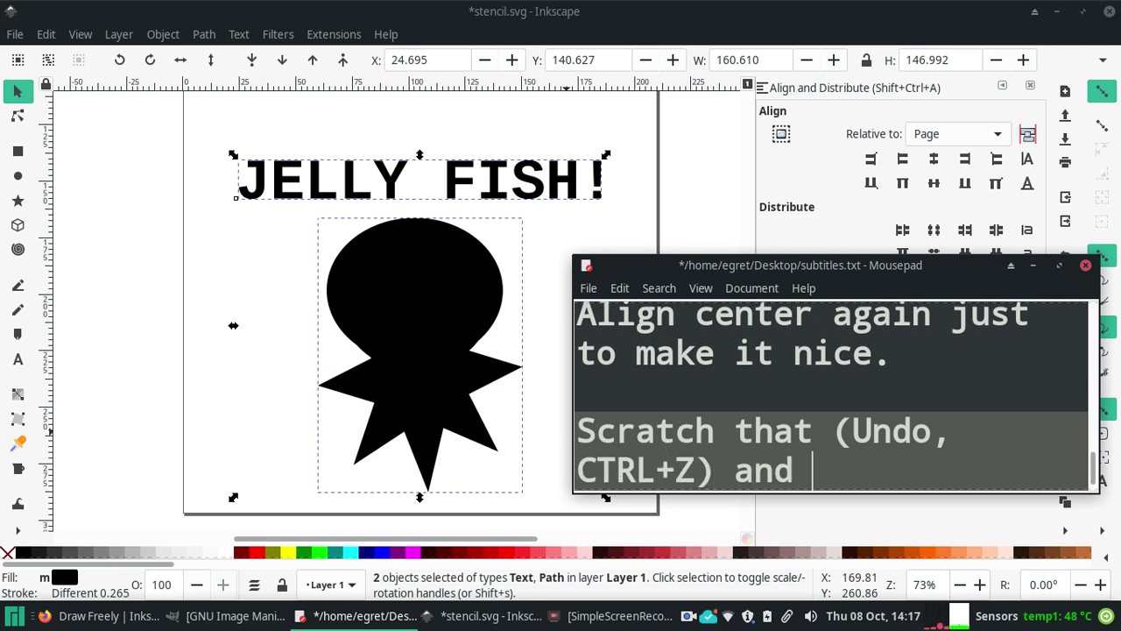
pyautogui.write("Let's ")
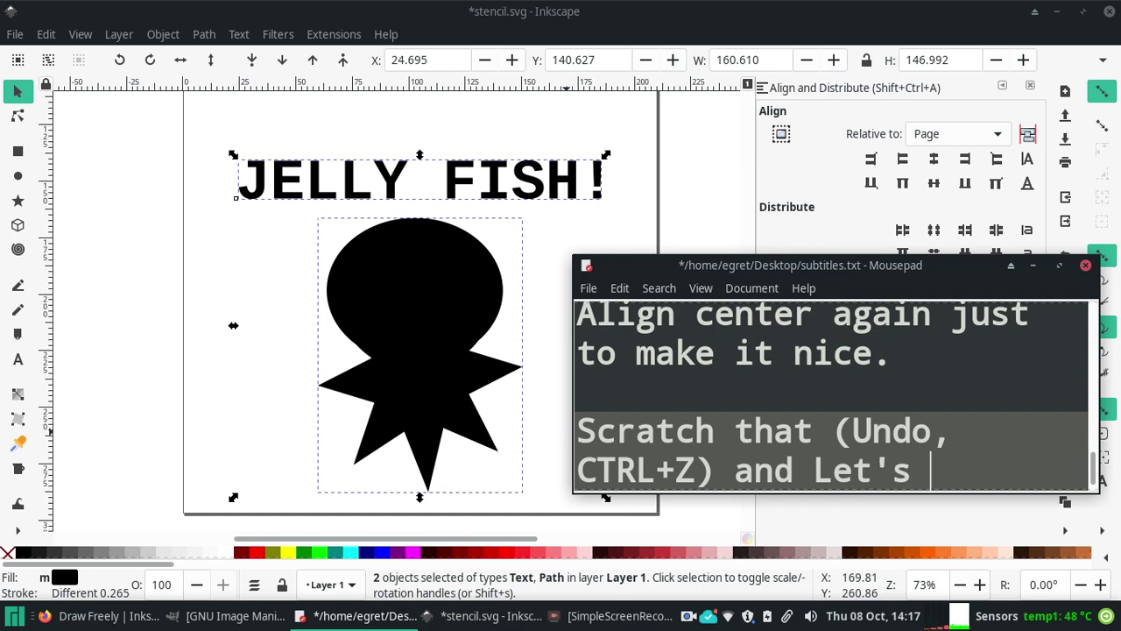
pyautogui.write('do somet')
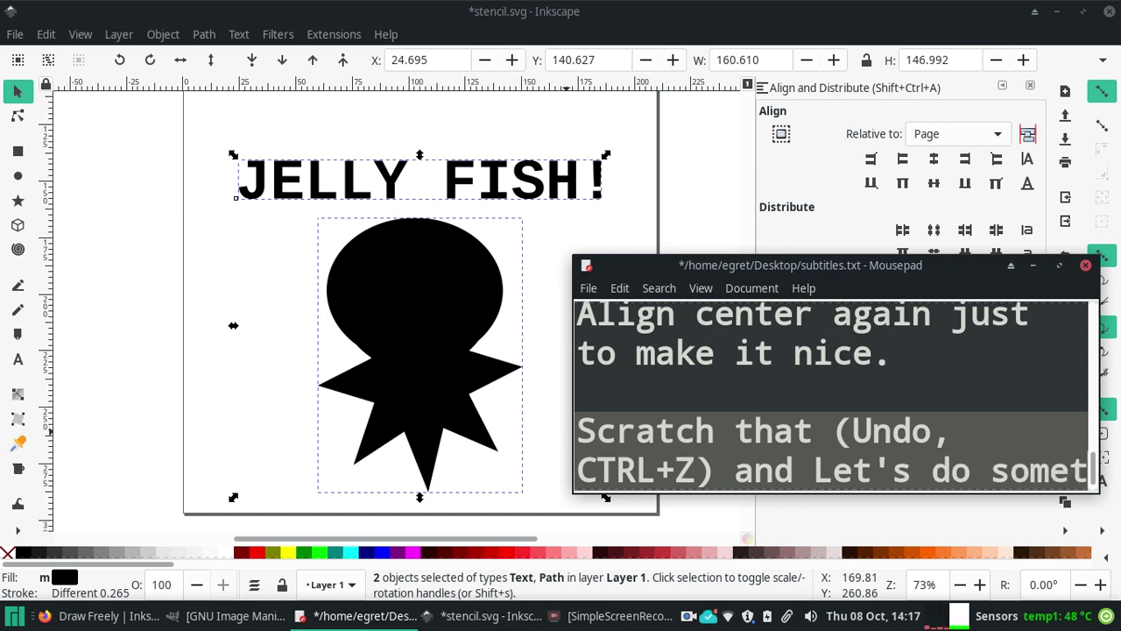
pyautogui.write('hing first.')
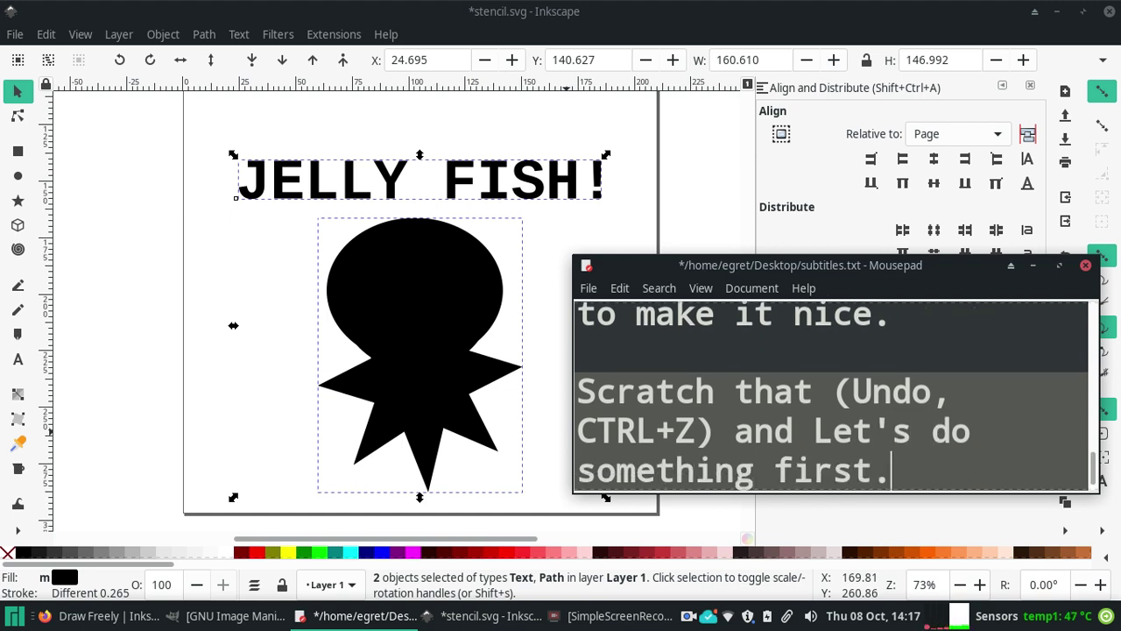
# Step: Select the title and jellyfish and start the caption note 'Select all'
pyautogui.click(229, 156)
pyautogui.moveTo(195, 127)
pyautogui.mouseDown()
pyautogui.moveTo(405, 283)
pyautogui.moveTo(634, 525)
pyautogui.mouseUp()
pyautogui.click(940, 470)
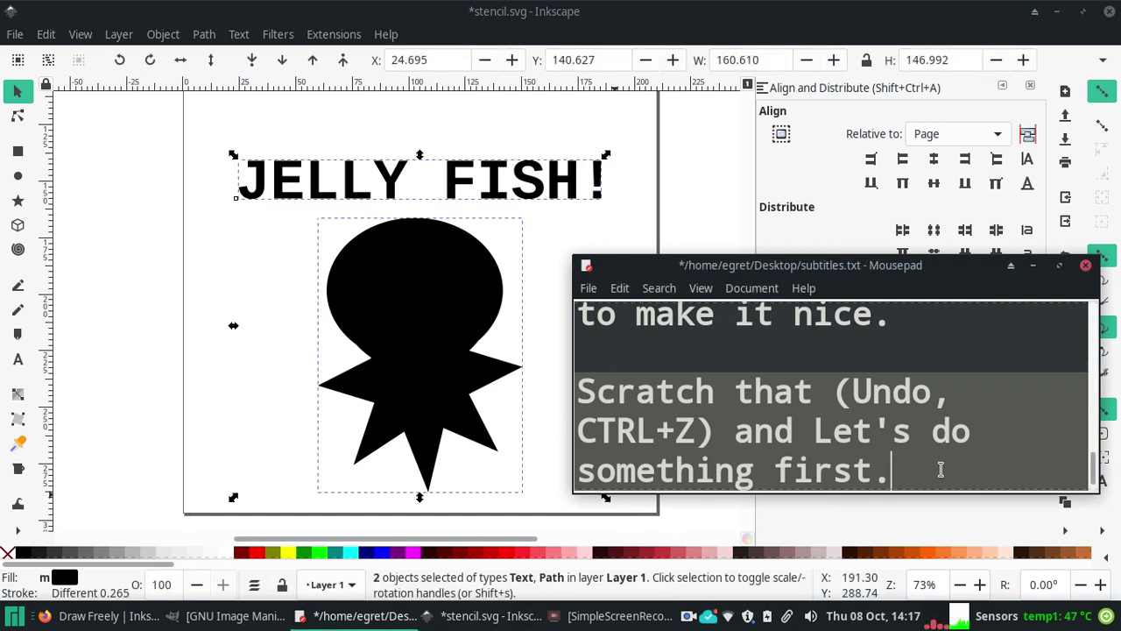
pyautogui.press('Return')
pyautogui.press('Return')
pyautogui.write('Select ')
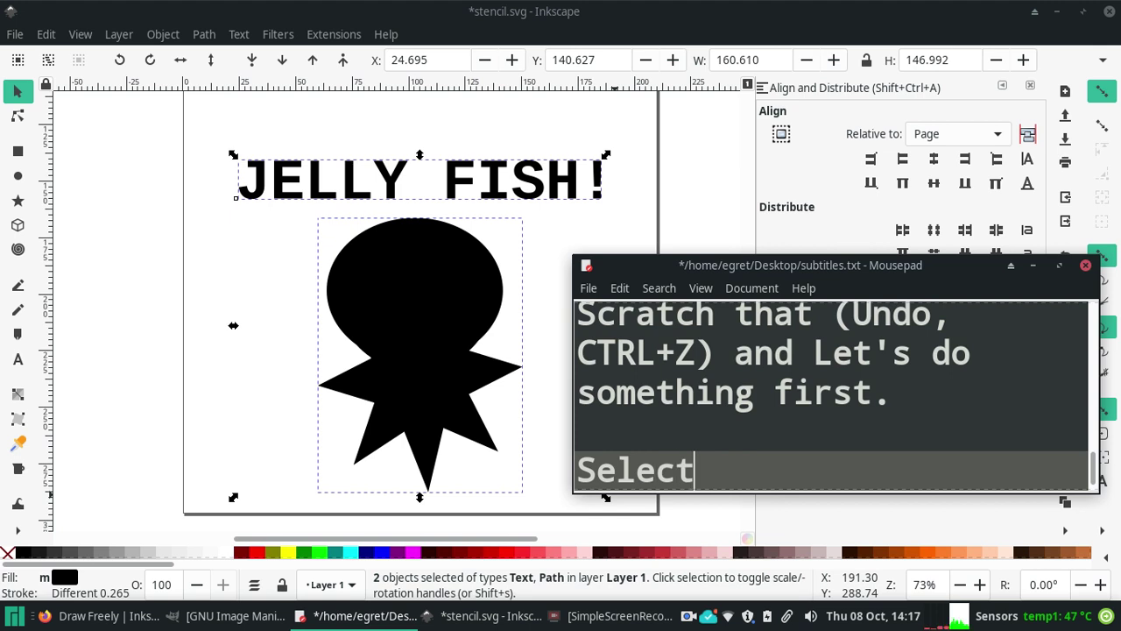
pyautogui.write('all')
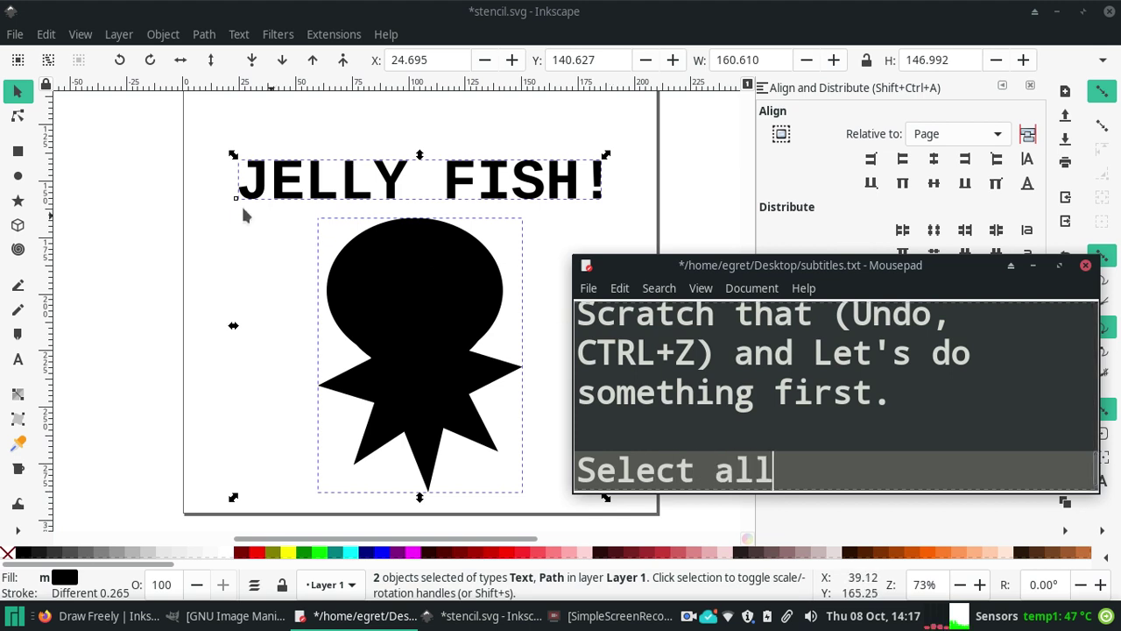
# Step: Group the title and jellyfish via Object > Group, noting 'then Object > Group'
pyautogui.click(191, 132)
pyautogui.moveTo(191, 131); pyautogui.dragTo(663, 502)
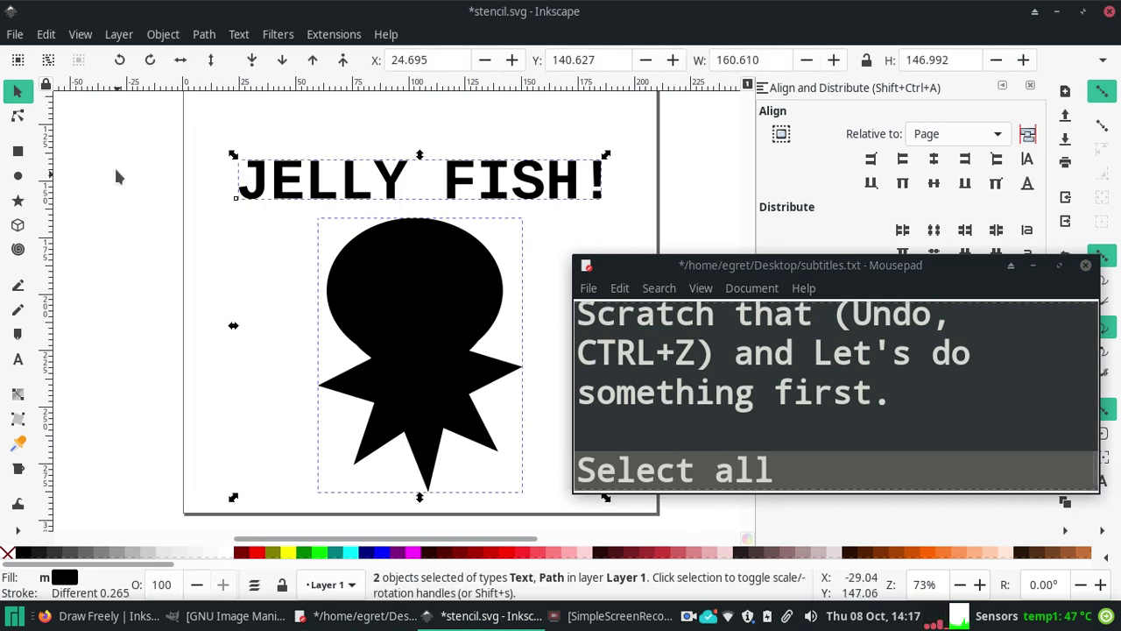
pyautogui.click(157, 35)
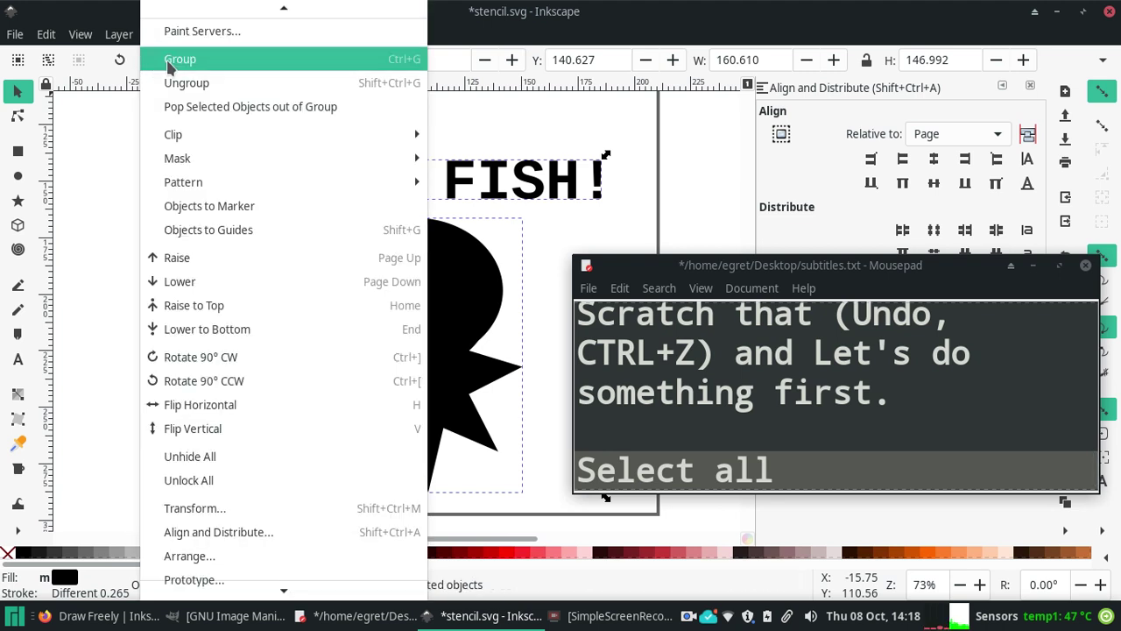
pyautogui.click(219, 59)
pyautogui.click(811, 479)
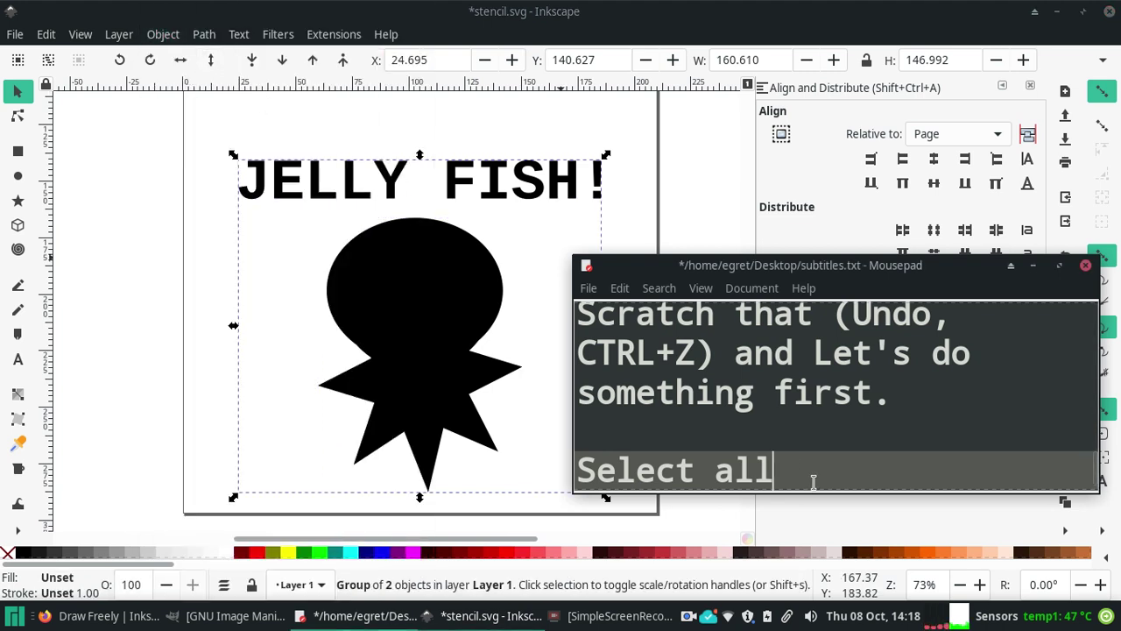
pyautogui.write(' then')
pyautogui.press('Return')
pyautogui.write('Object > ')
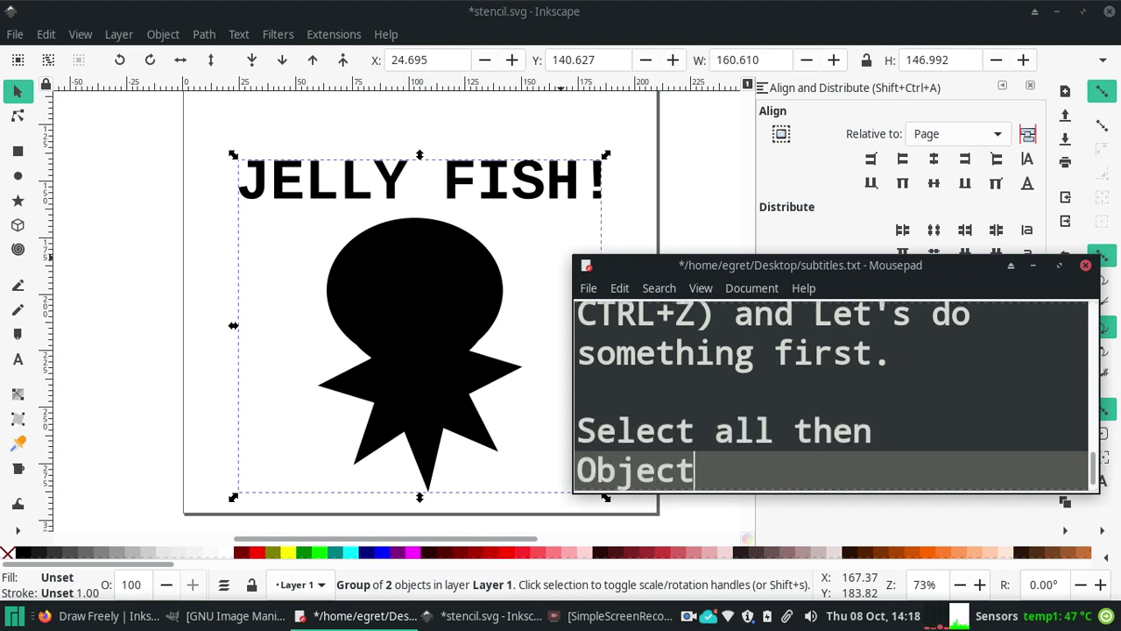
pyautogui.write('Group')
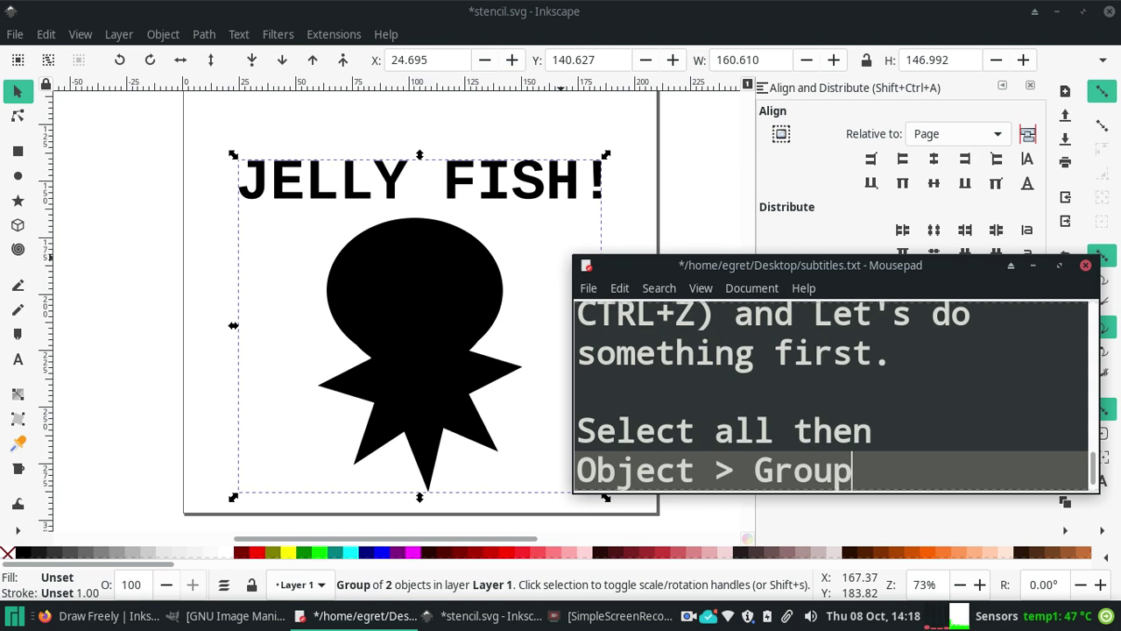
# Step: Note 'or CTRL+G', move the group up and left, and begin 'then the two'
pyautogui.click(165, 35)
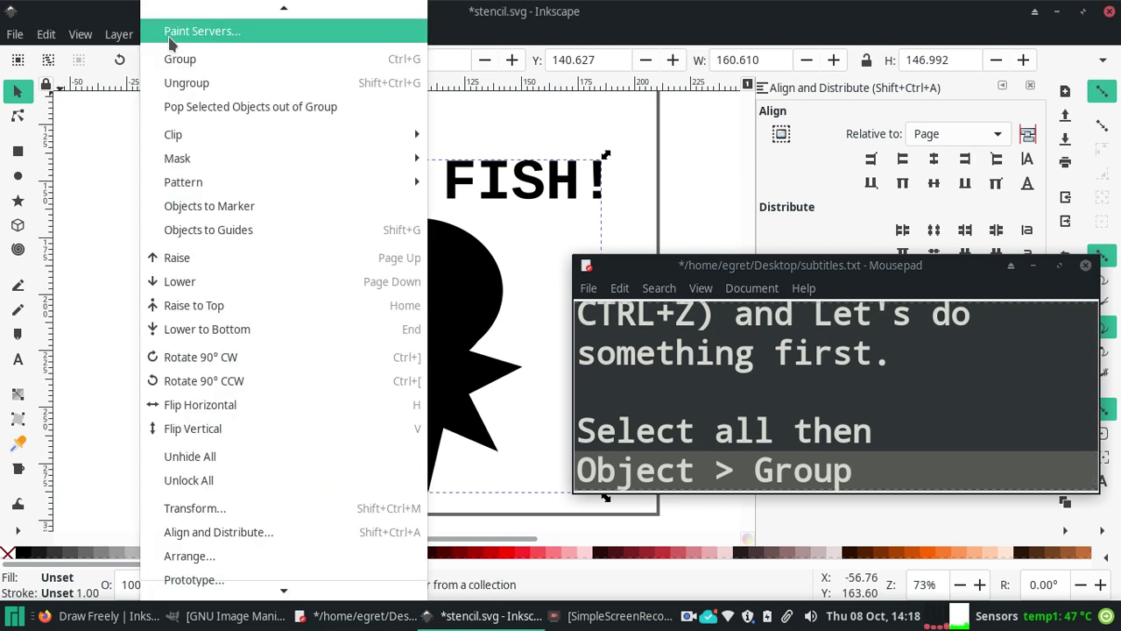
pyautogui.click(180, 59)
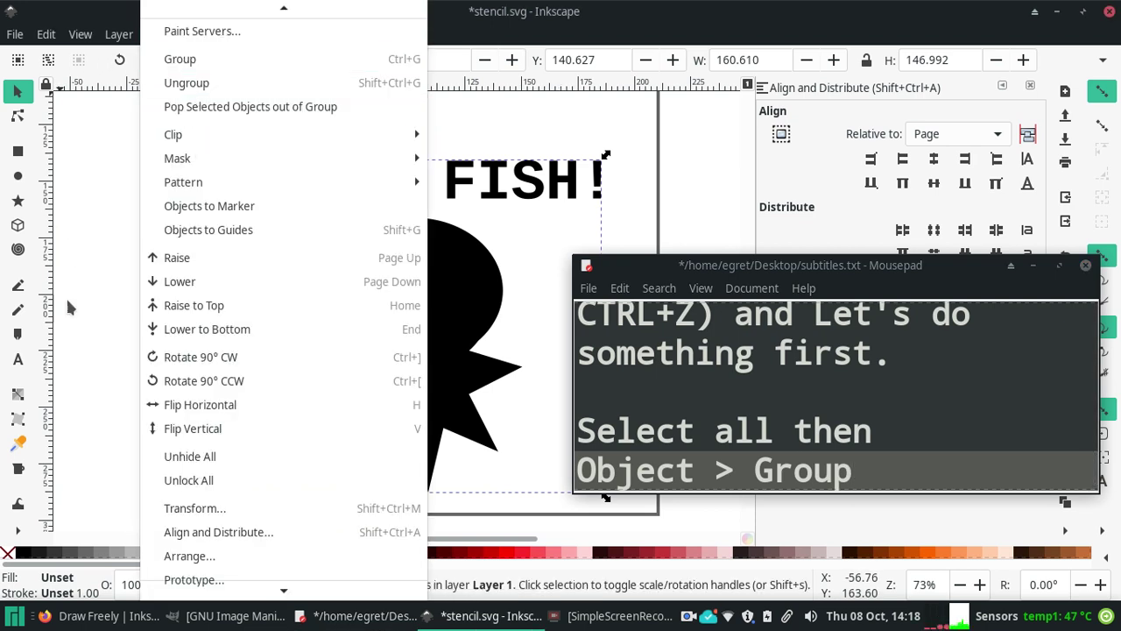
pyautogui.click(908, 480)
pyautogui.write('or CTRL+G')
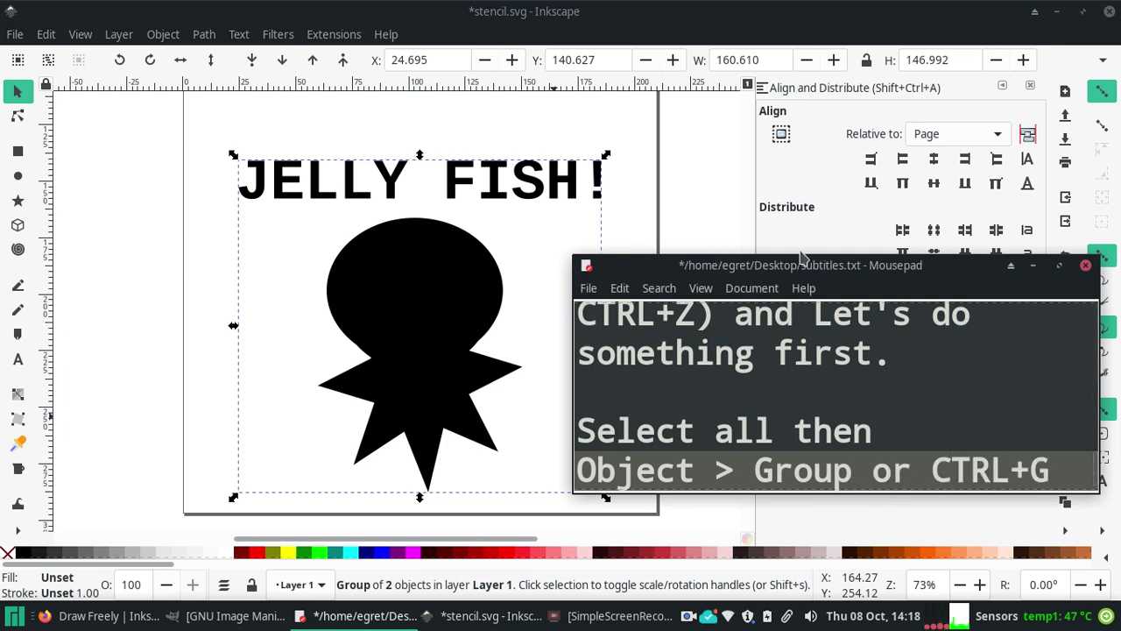
pyautogui.moveTo(412, 314)
pyautogui.mouseDown()
pyautogui.moveTo(366, 249)
pyautogui.moveTo(341, 293)
pyautogui.mouseUp()
pyautogui.click(921, 429)
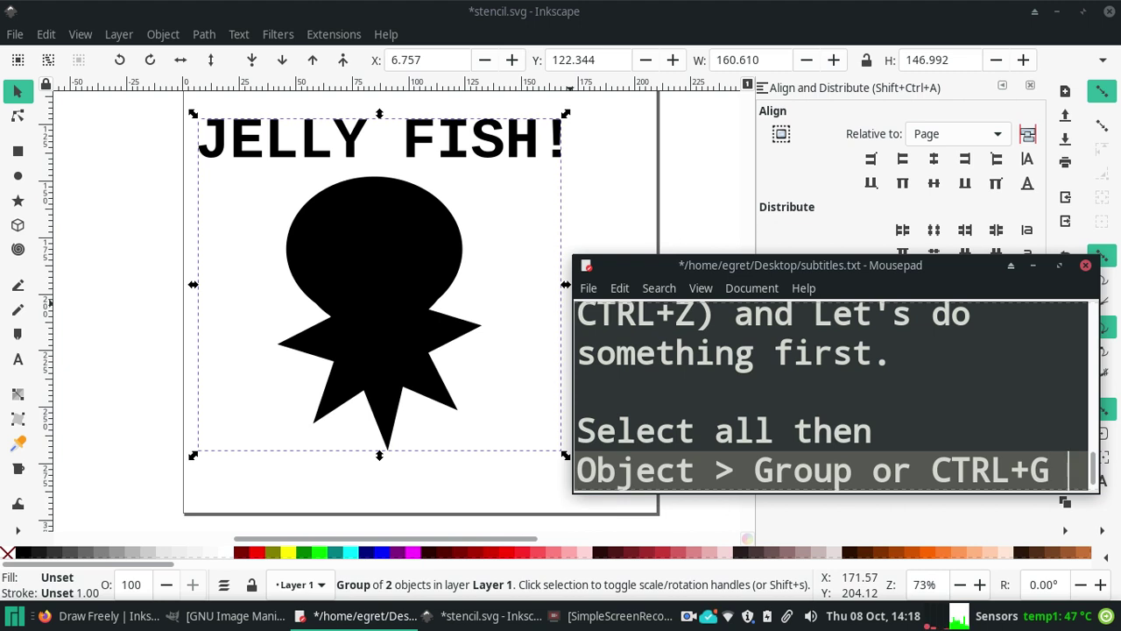
pyautogui.press('Return')
pyautogui.write('then t')
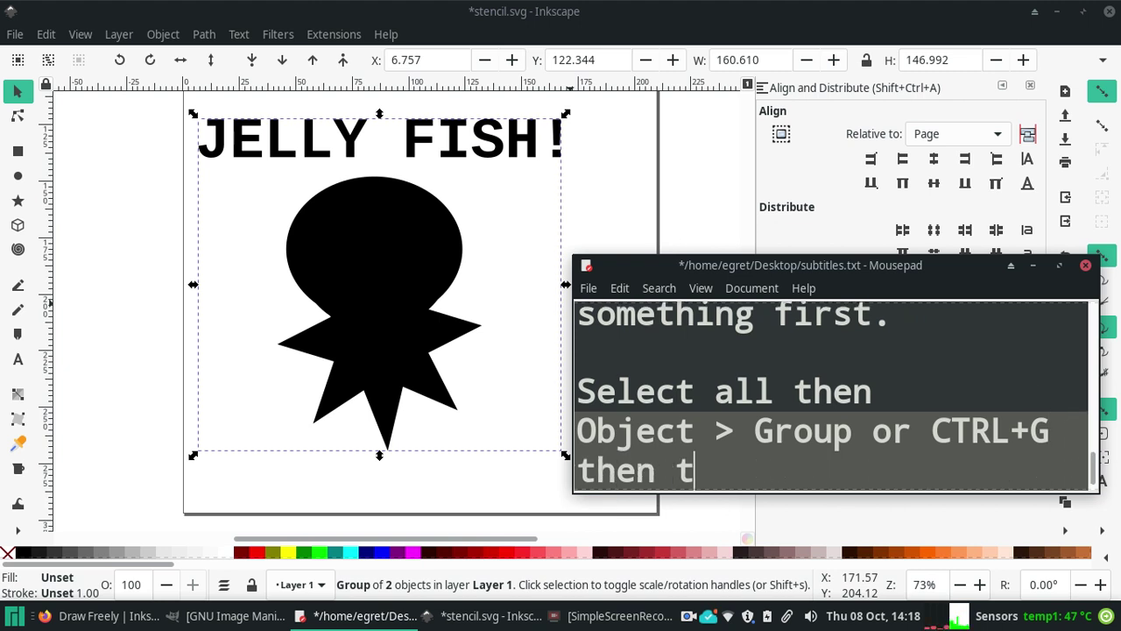
pyautogui.write('he ')
pyautogui.write('two')
# Step: Continue the caption with 'separate things are grouped together as one thing.'
pyautogui.press('BackSpace')
pyautogui.press('BackSpace')
pyautogui.press('BackSpace')
pyautogui.write('separa')
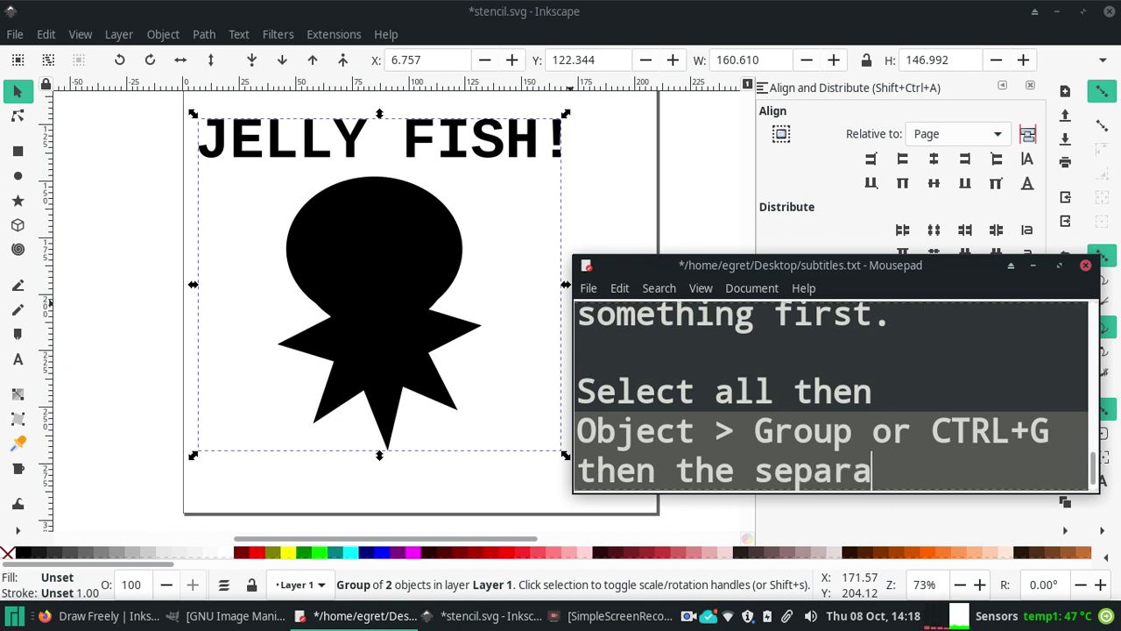
pyautogui.write('te things are')
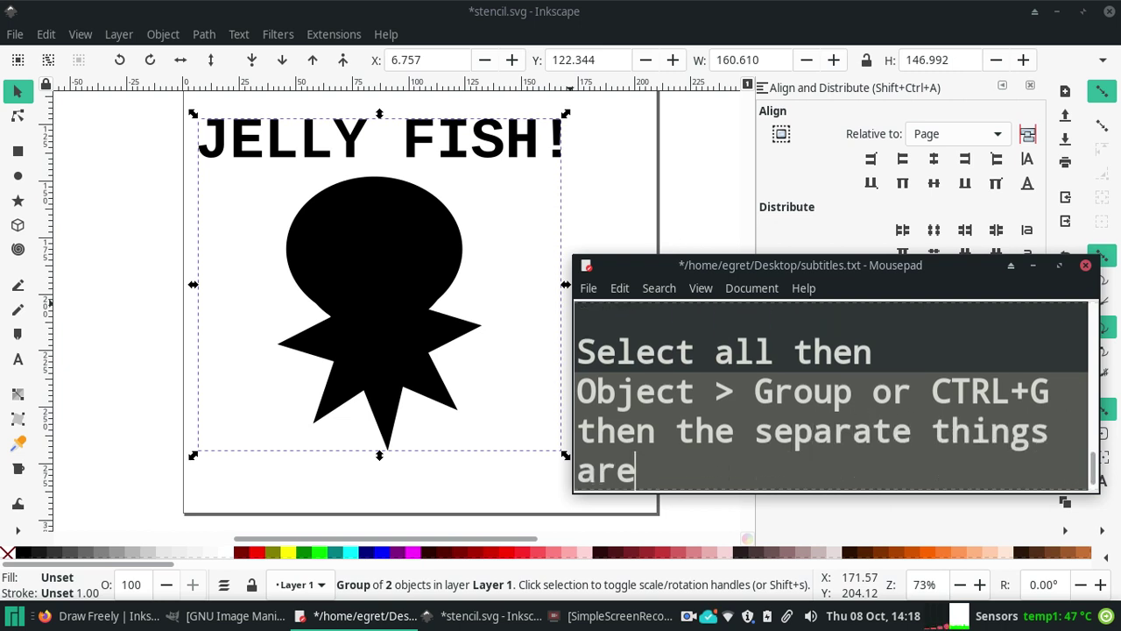
pyautogui.write(' to')
pyautogui.press('BackSpace')
pyautogui.press('BackSpace')
pyautogui.press('BackSpace')
pyautogui.write('grouped ')
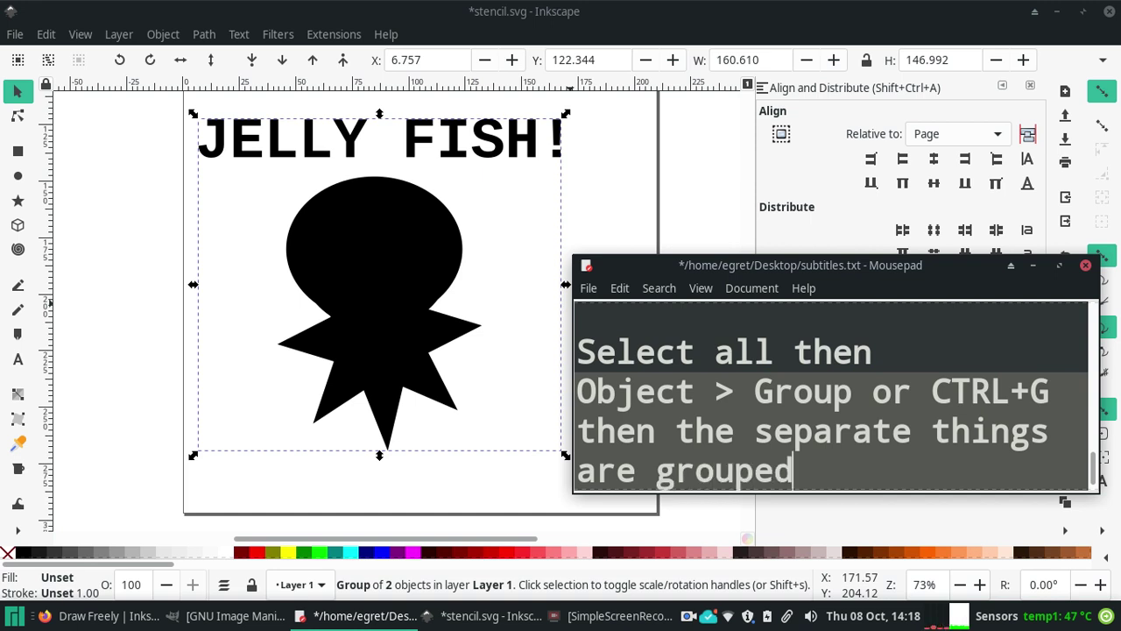
pyautogui.write('together as one thing.')
# Step: Centre the group on both page axes, nudge it upward, then re-centre it
pyautogui.click(934, 158)
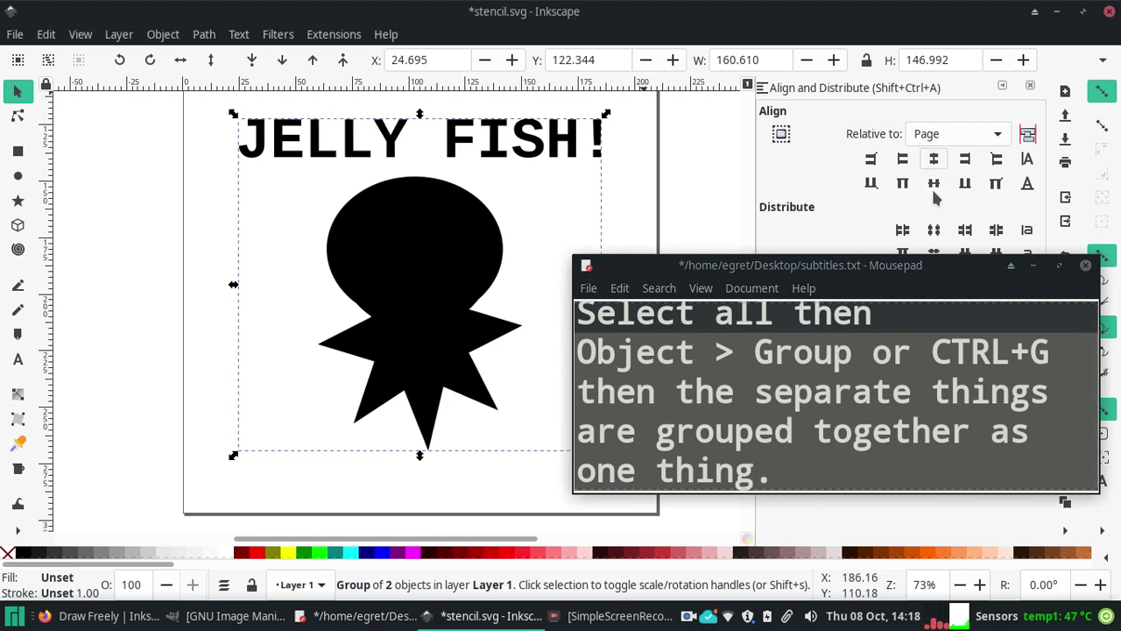
pyautogui.click(934, 182)
pyautogui.moveTo(737, 263)
pyautogui.mouseDown()
pyautogui.moveTo(854, 319)
pyautogui.moveTo(756, 402)
pyautogui.mouseUp()
pyautogui.moveTo(749, 355); pyautogui.dragTo(739, 312)
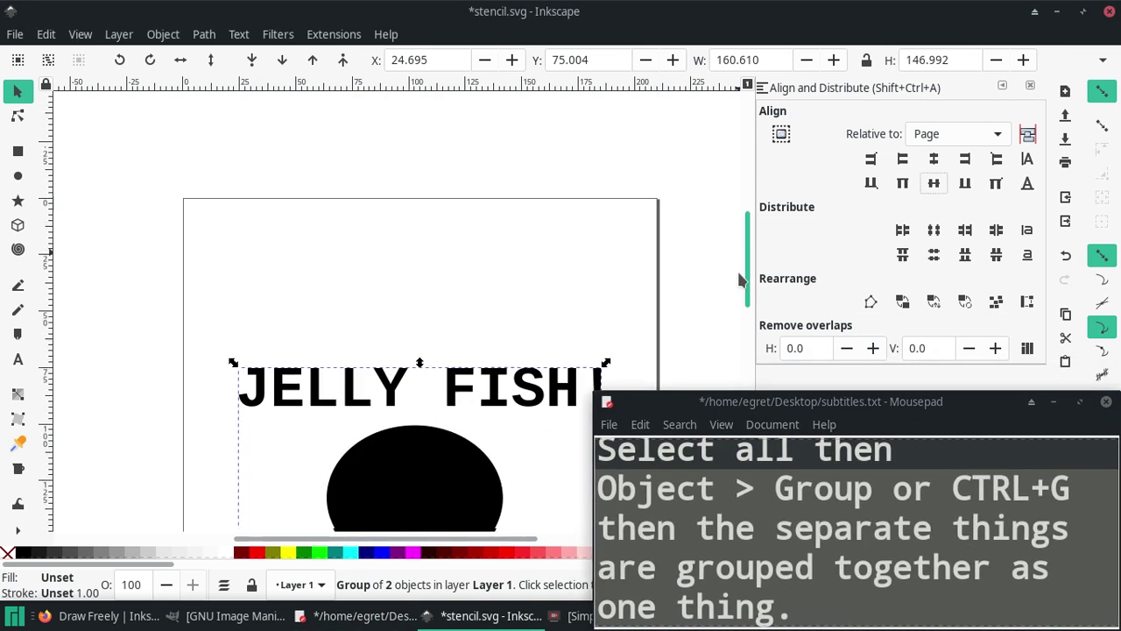
pyautogui.moveTo(388, 331)
pyautogui.mouseDown()
pyautogui.moveTo(402, 298)
pyautogui.moveTo(416, 311)
pyautogui.mouseUp()
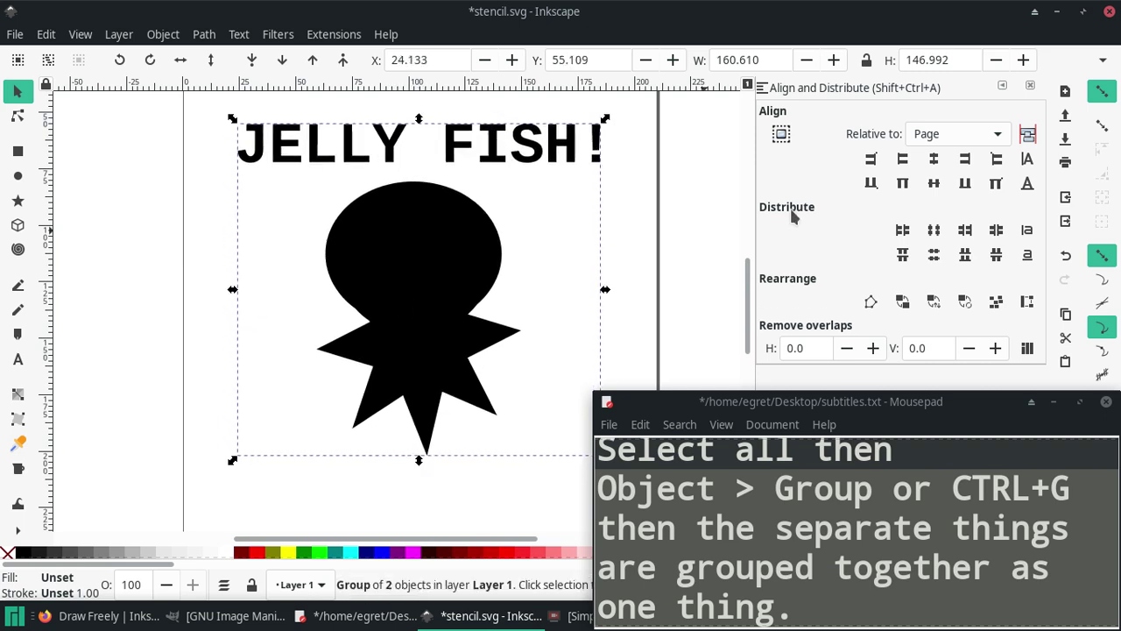
pyautogui.click(932, 184)
pyautogui.click(933, 159)
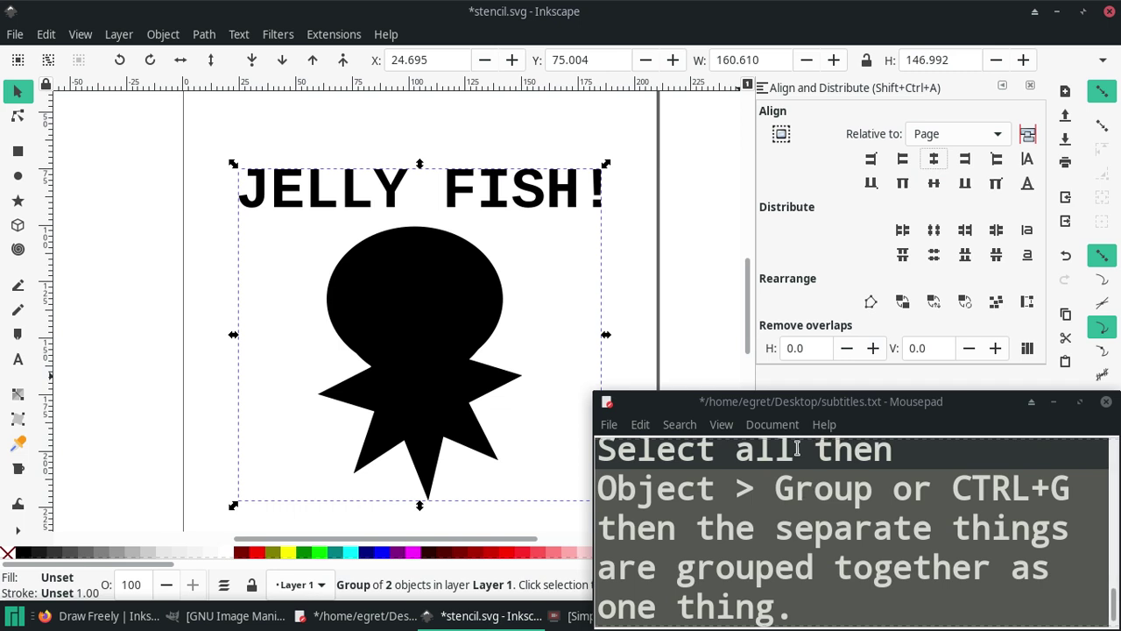
pyautogui.moveTo(827, 401); pyautogui.dragTo(827, 137)
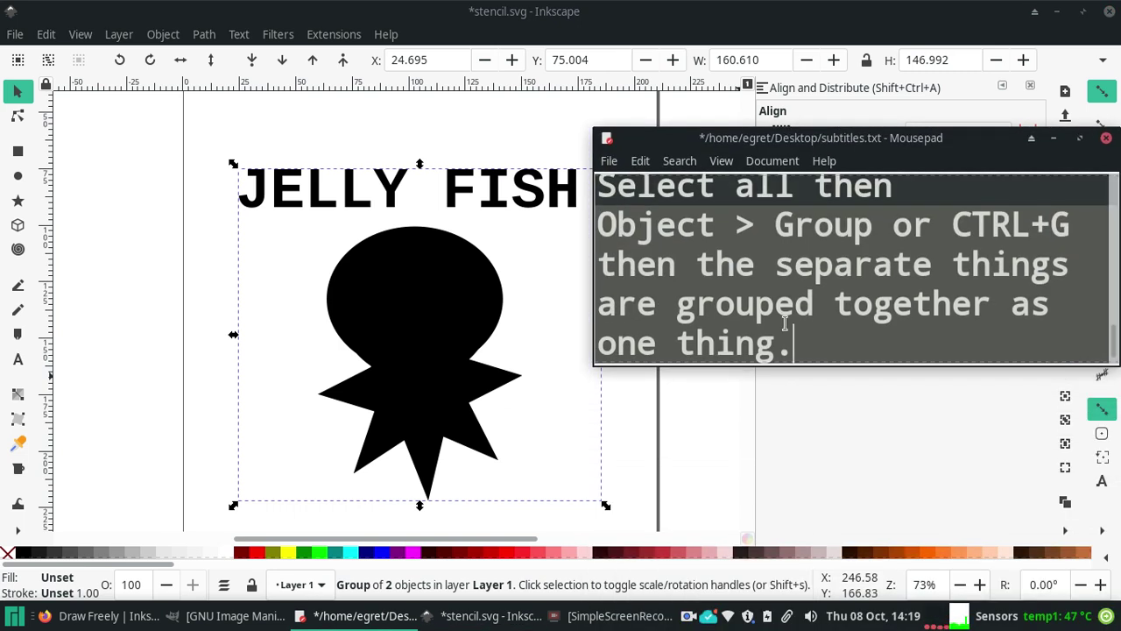
# Step: Type the recap: text tool, Align and Distribute buttons, shape tools, basic Path tools, grouping objects
pyautogui.press('Return')
pyautogui.press('Return')
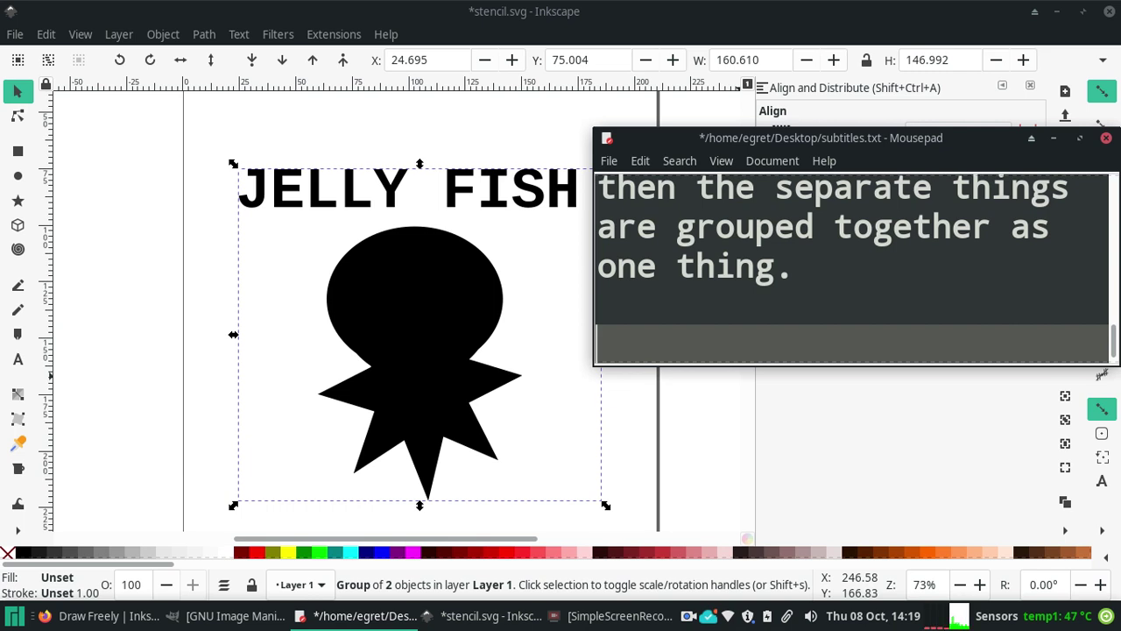
pyautogui.write('So by')
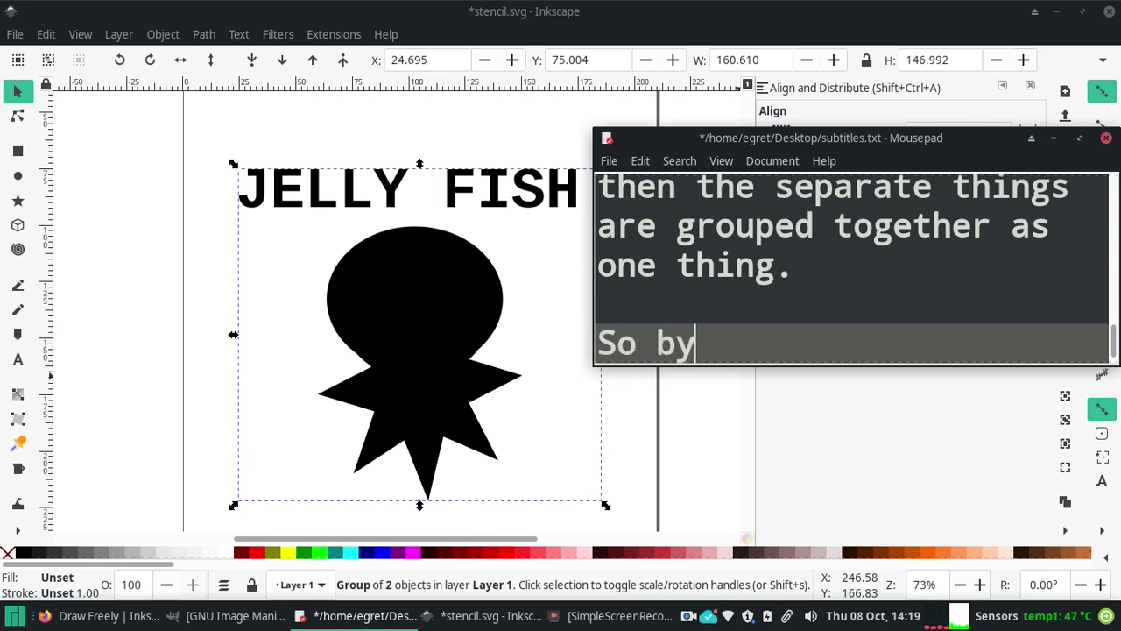
pyautogui.write(" now, you've")
pyautogui.press('BackSpace')
pyautogui.write('velea')
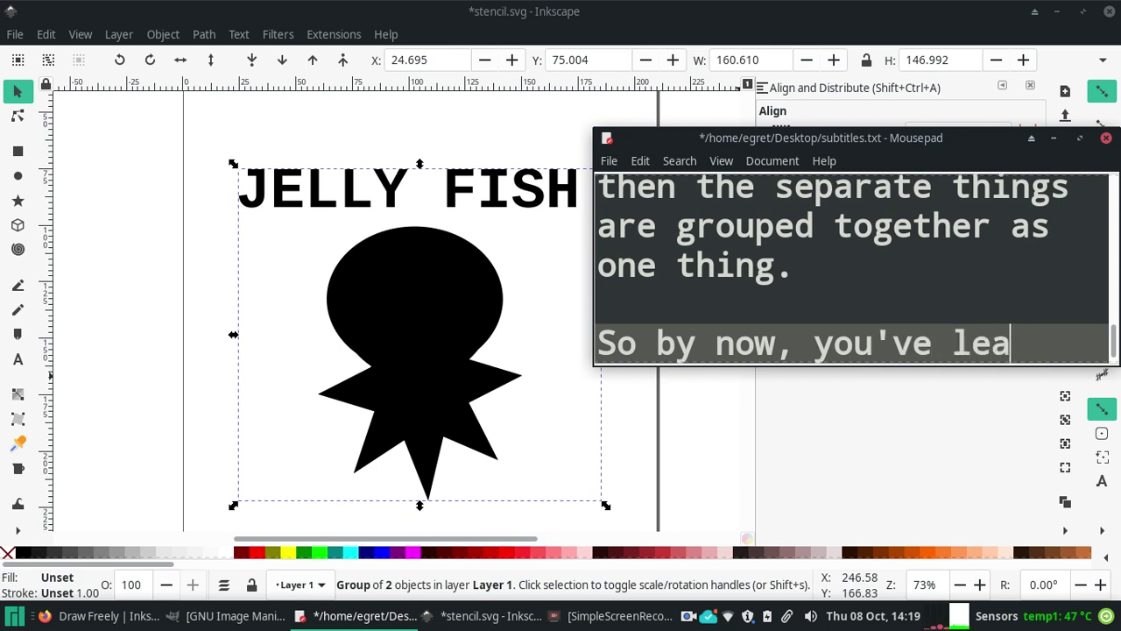
pyautogui.write('rned ')
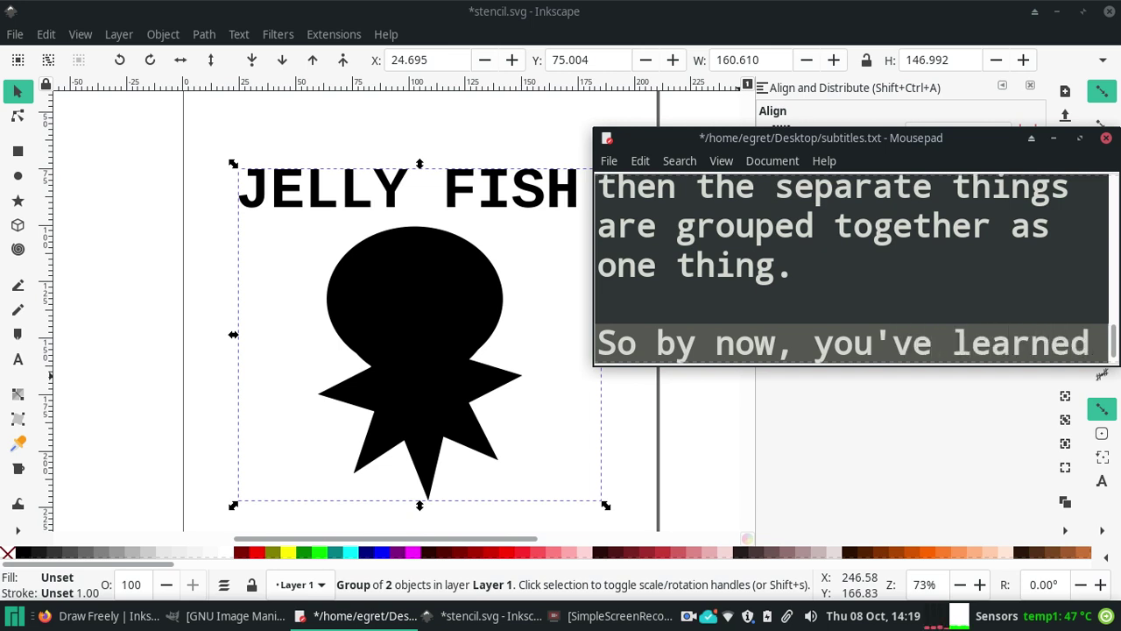
pyautogui.write('about')
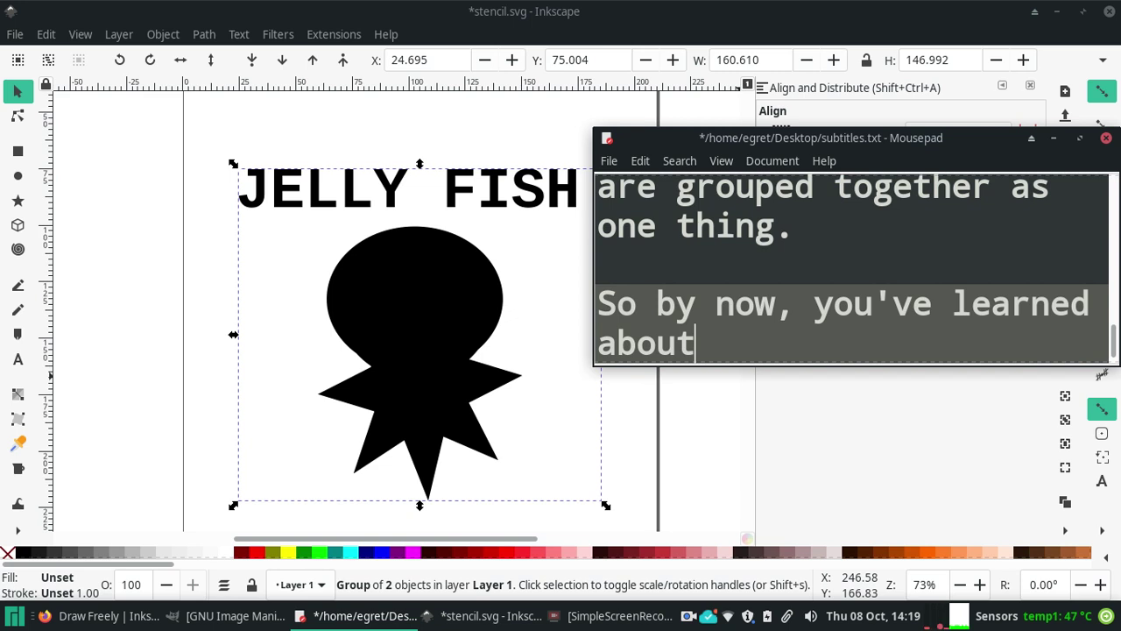
pyautogui.write(' th')
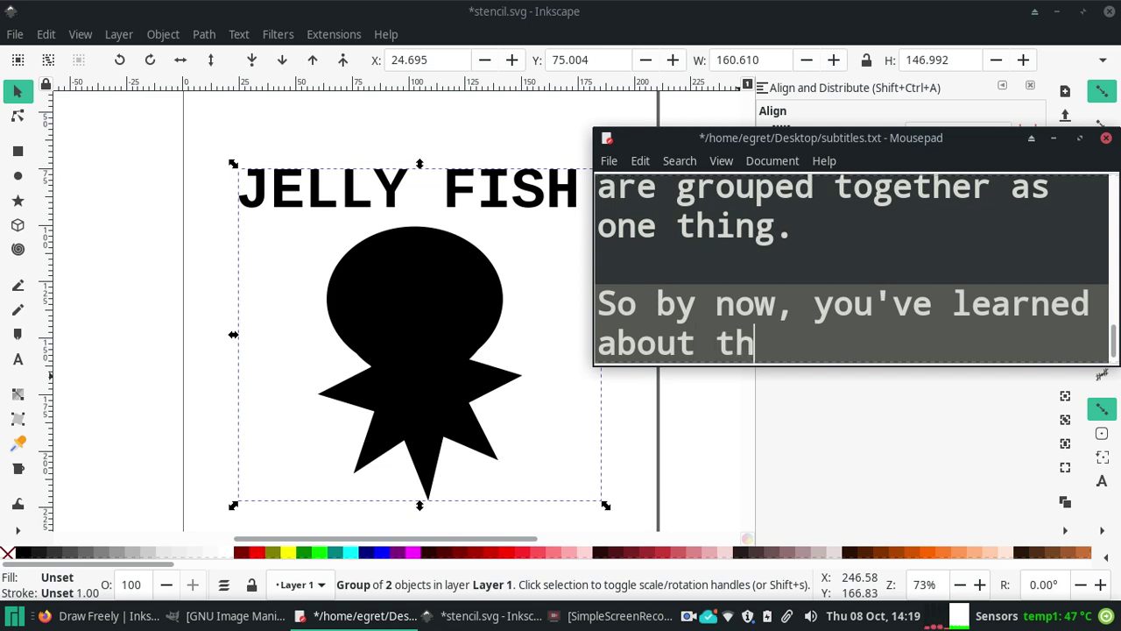
pyautogui.write('e text tool')
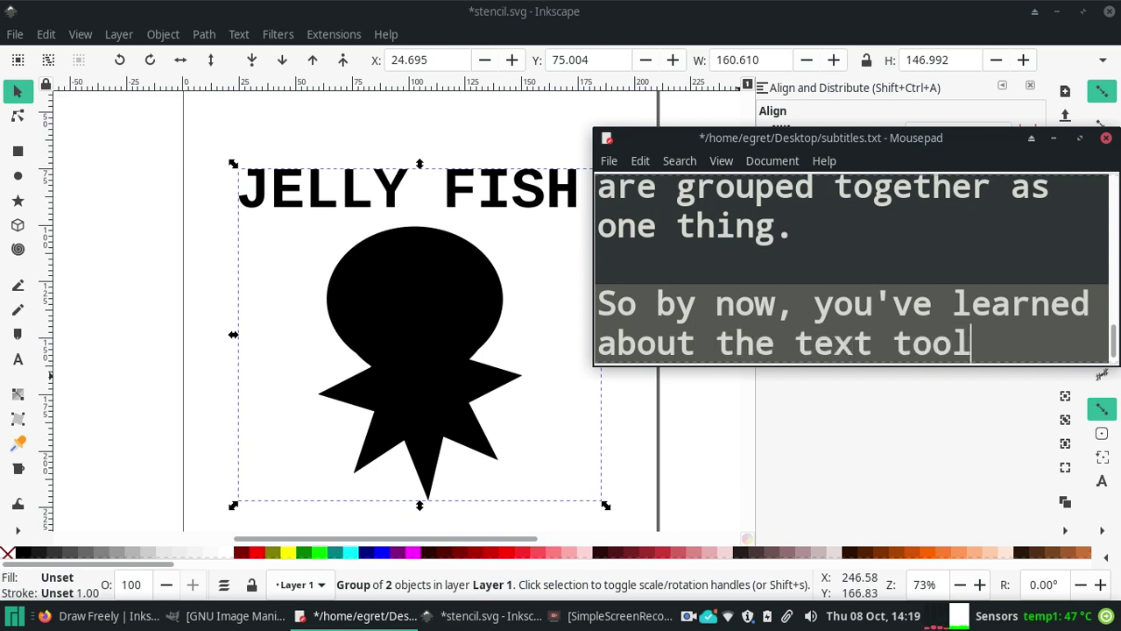
pyautogui.write(', the Align and Dist')
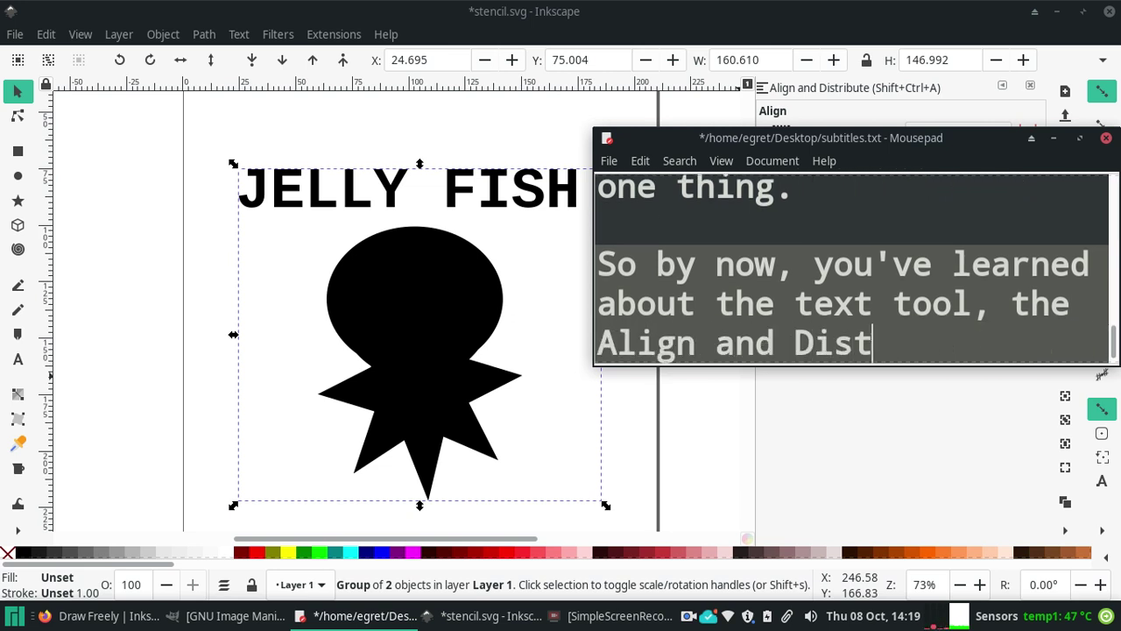
pyautogui.write('ribute')
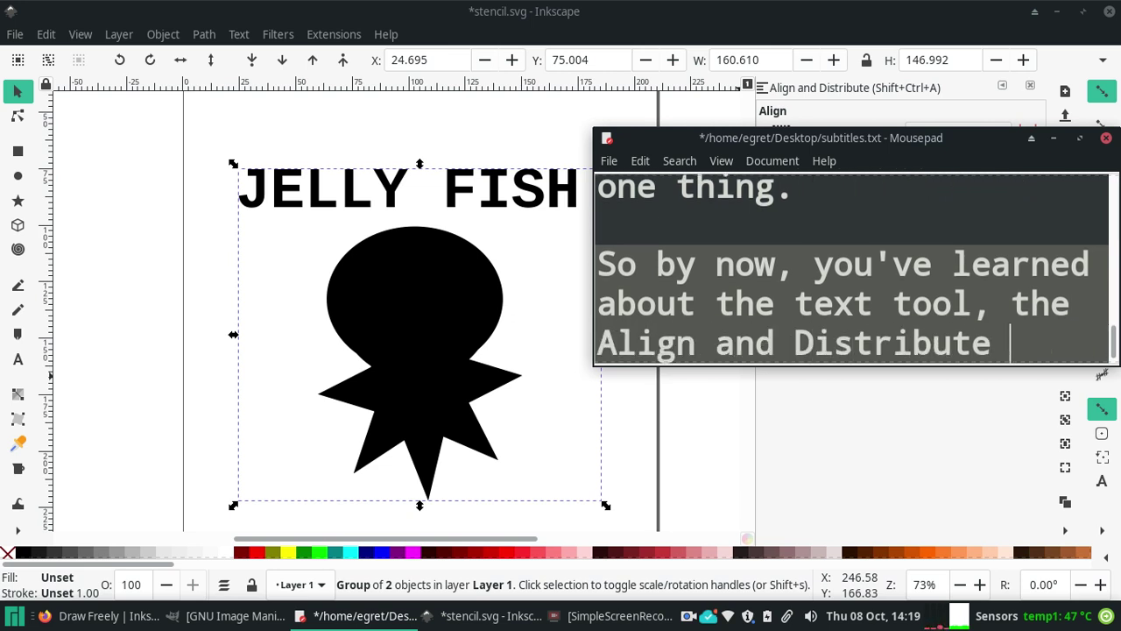
pyautogui.write('buttons,')
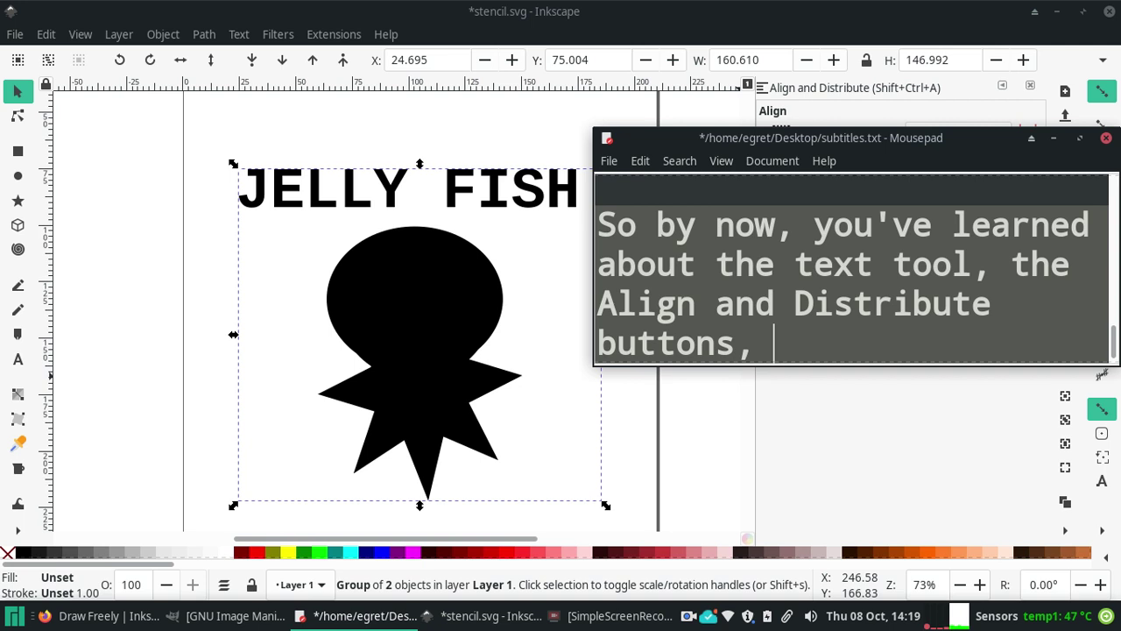
pyautogui.write('the shape to')
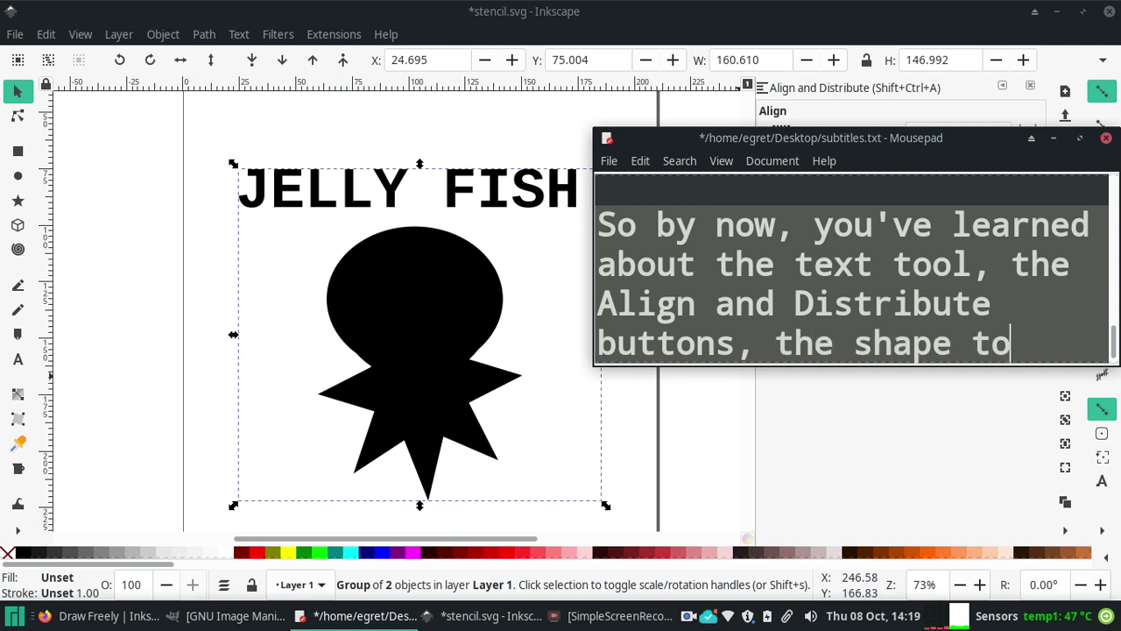
pyautogui.write('ols,')
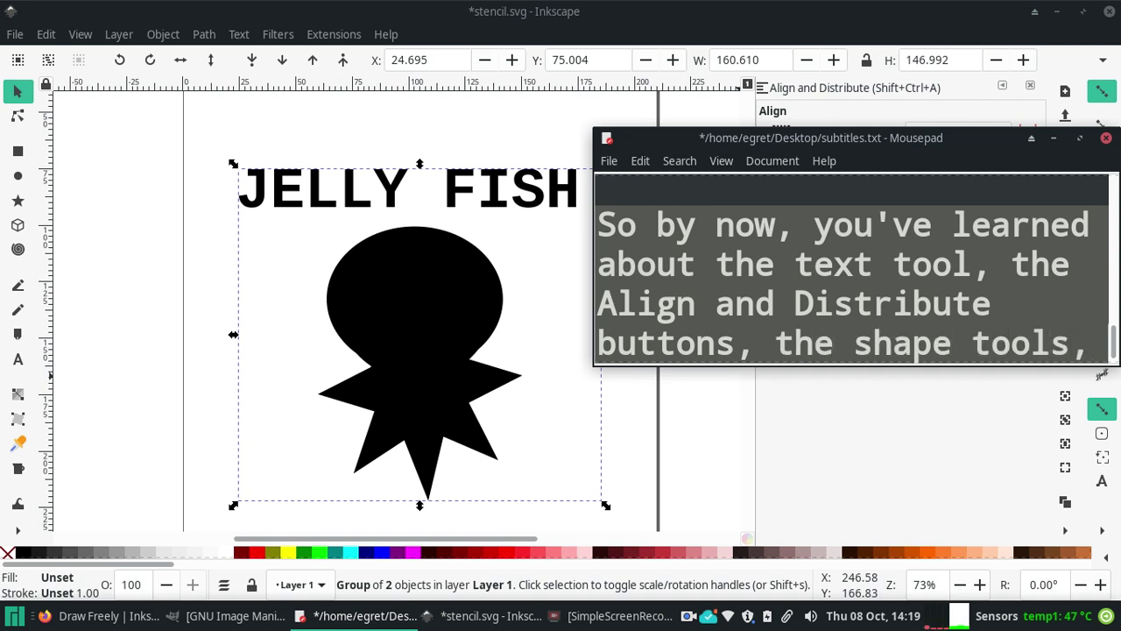
pyautogui.write(' the P')
pyautogui.press('BackSpace')
pyautogui.write('b')
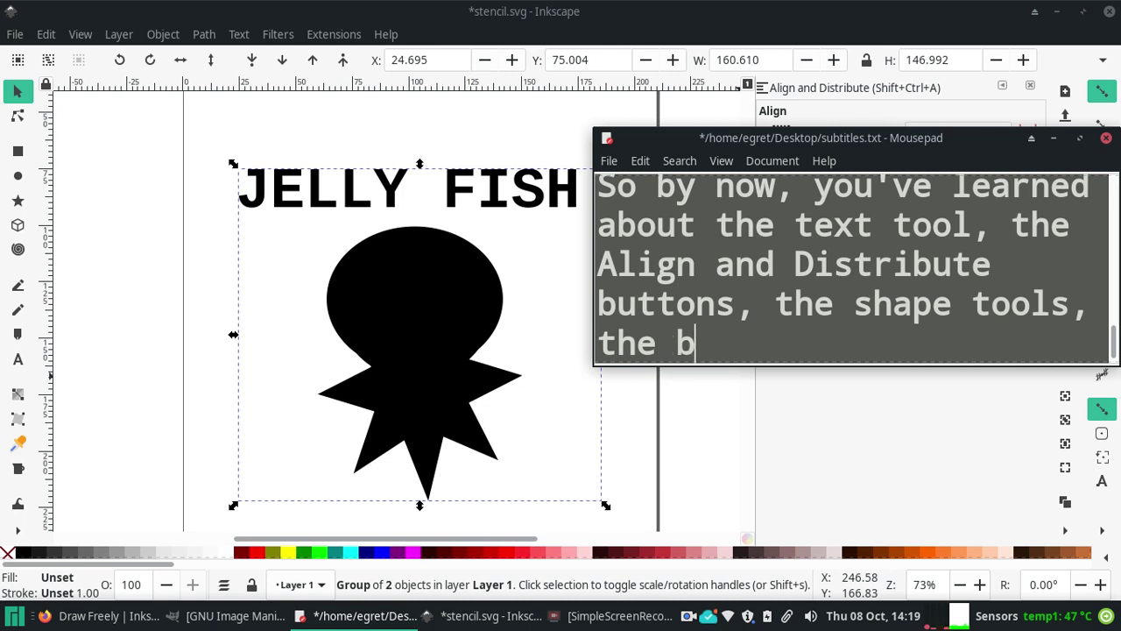
pyautogui.write('asic Path tools,')
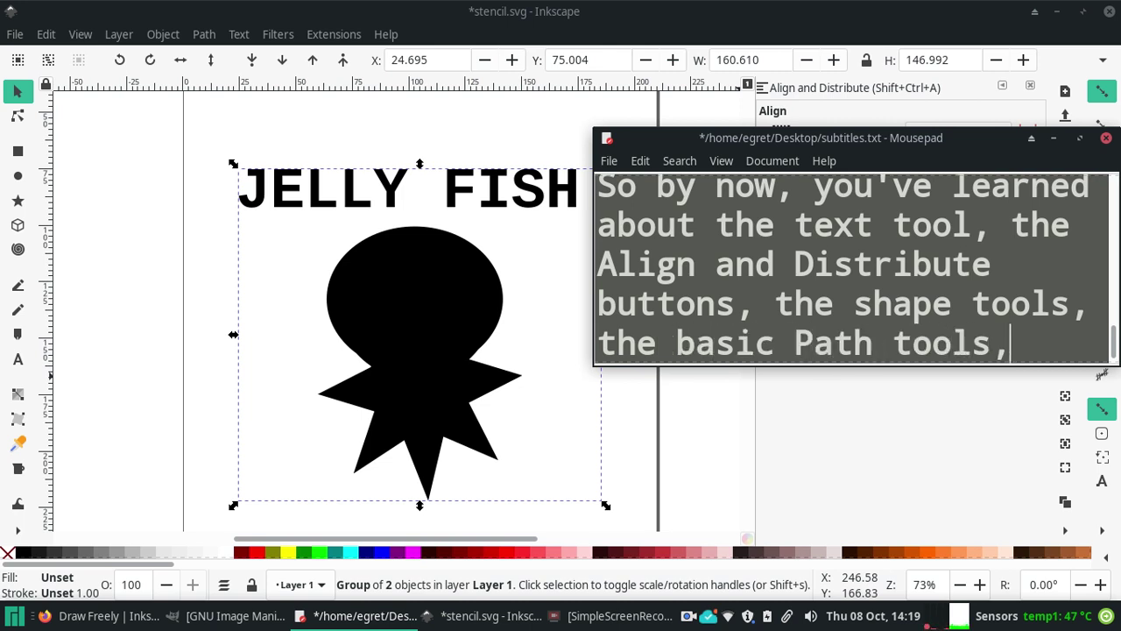
pyautogui.write(' and now G')
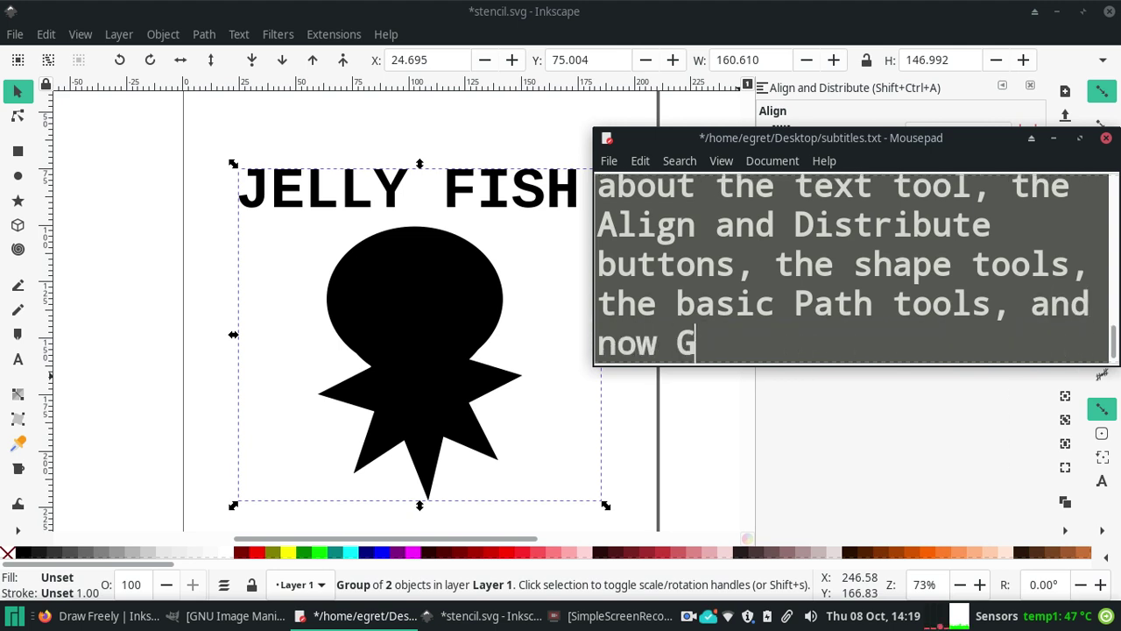
pyautogui.write('roup ing objects.')
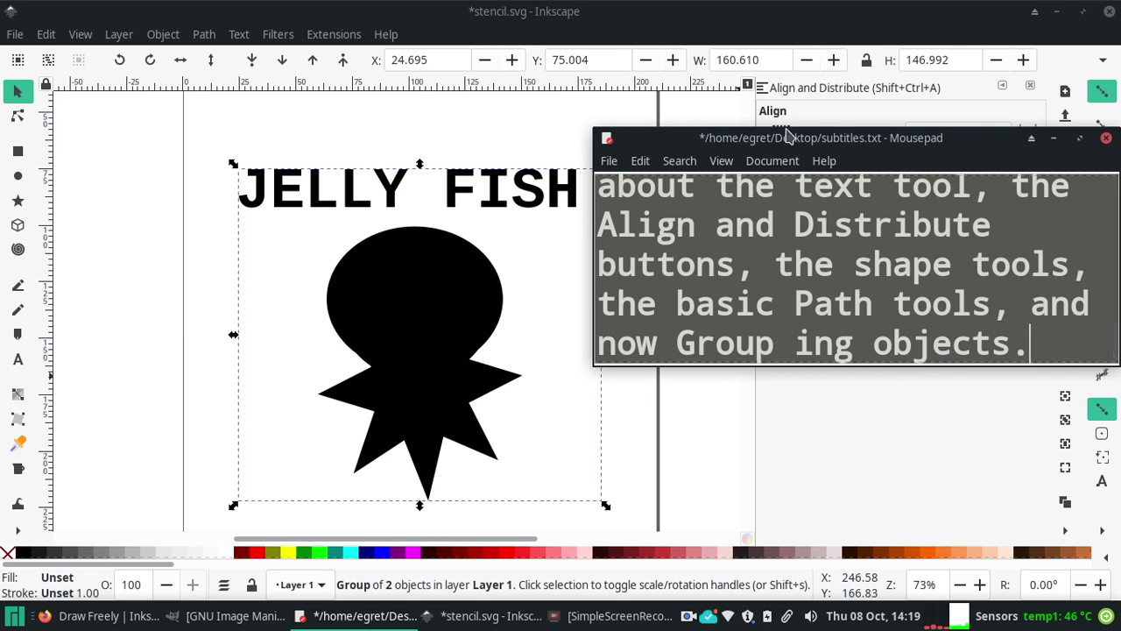
# Step: Capitalize 'Text' and 'Shape' in the recap line
pyautogui.moveTo(784, 130); pyautogui.dragTo(784, 72)
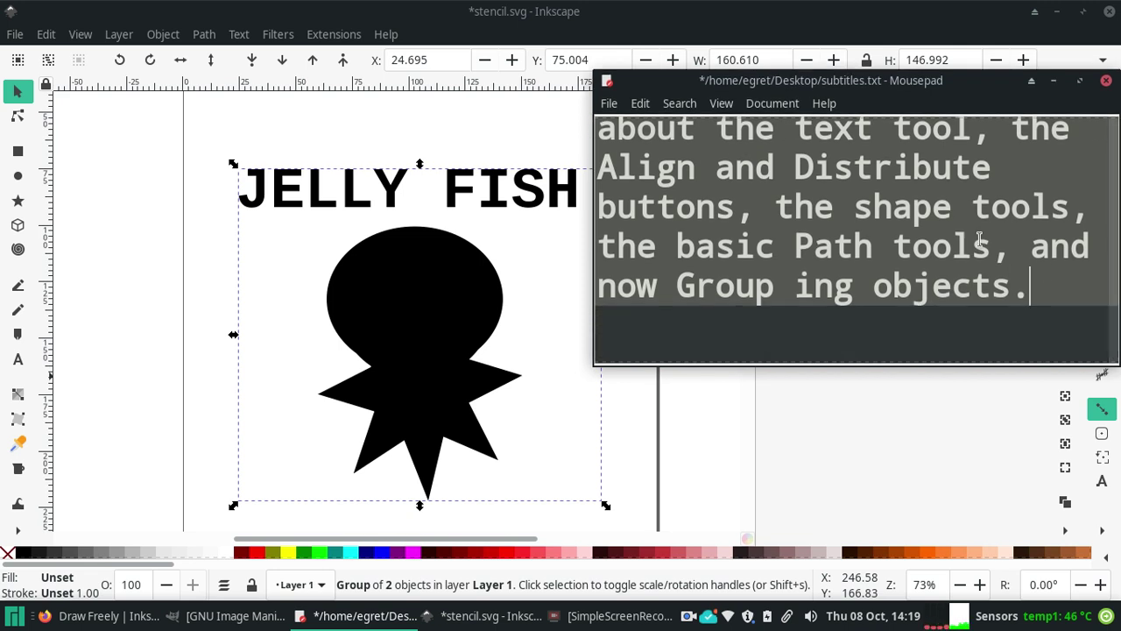
pyautogui.press('Up')
pyautogui.press('Up')
pyautogui.press('Up')
pyautogui.press('Up')
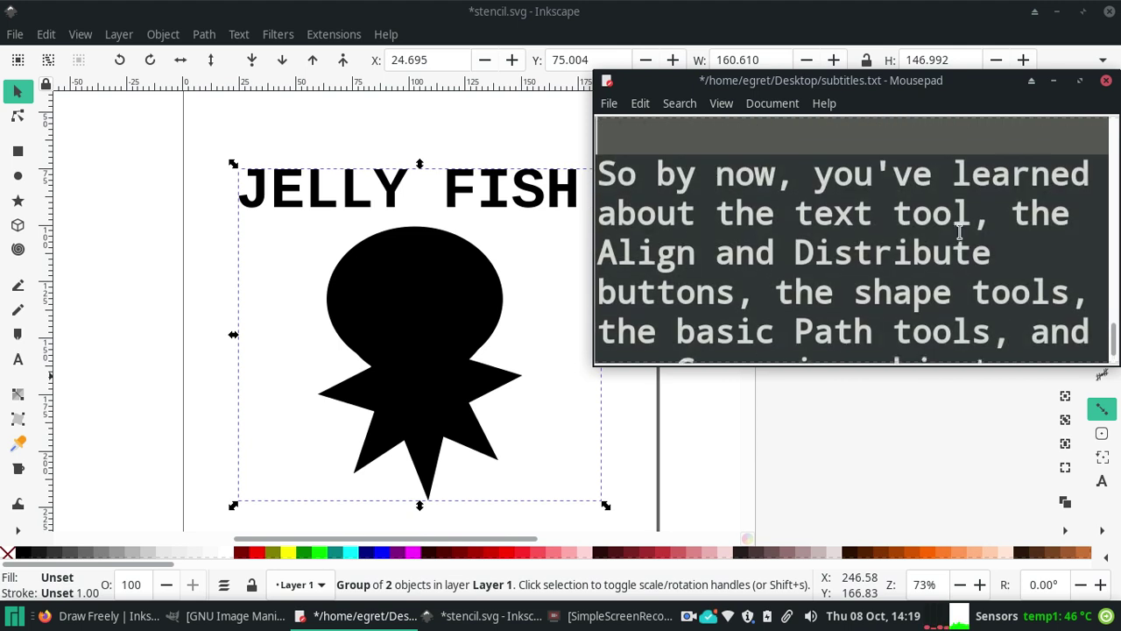
pyautogui.press('Down')
pyautogui.press('Down')
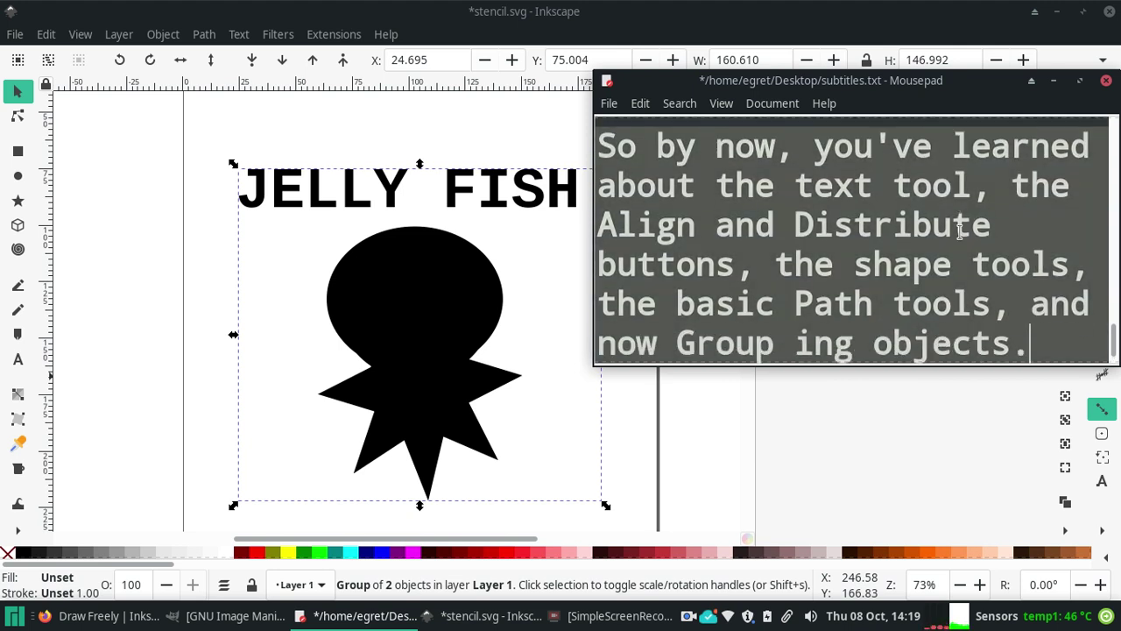
pyautogui.press('Down')
pyautogui.press('Down')
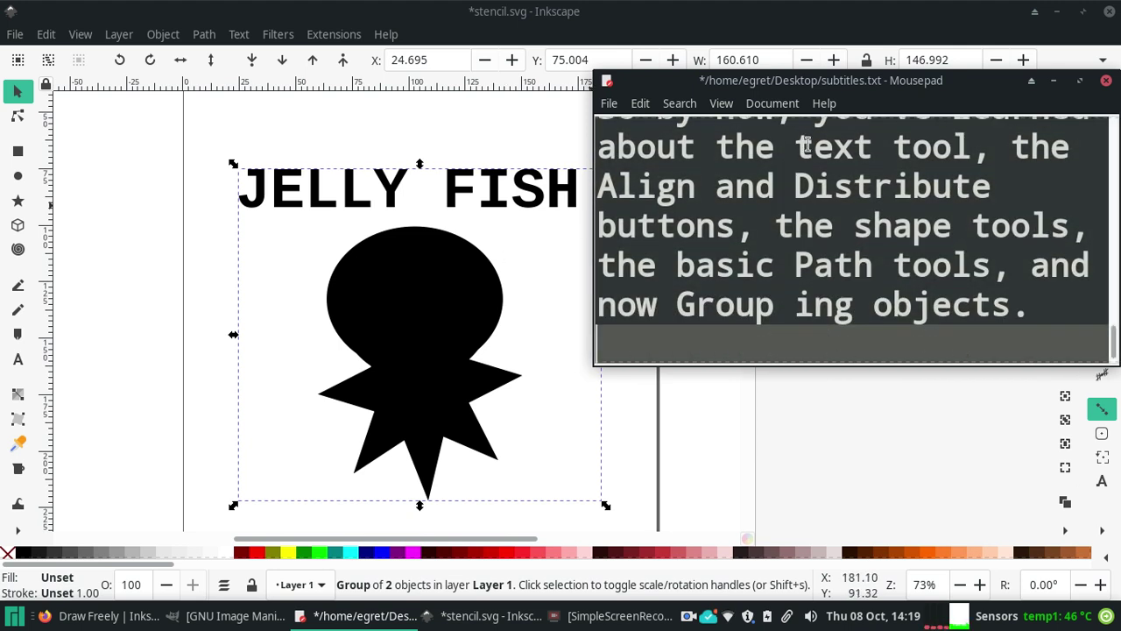
pyautogui.hotkey('ctrl', 'a')
pyautogui.write('T')
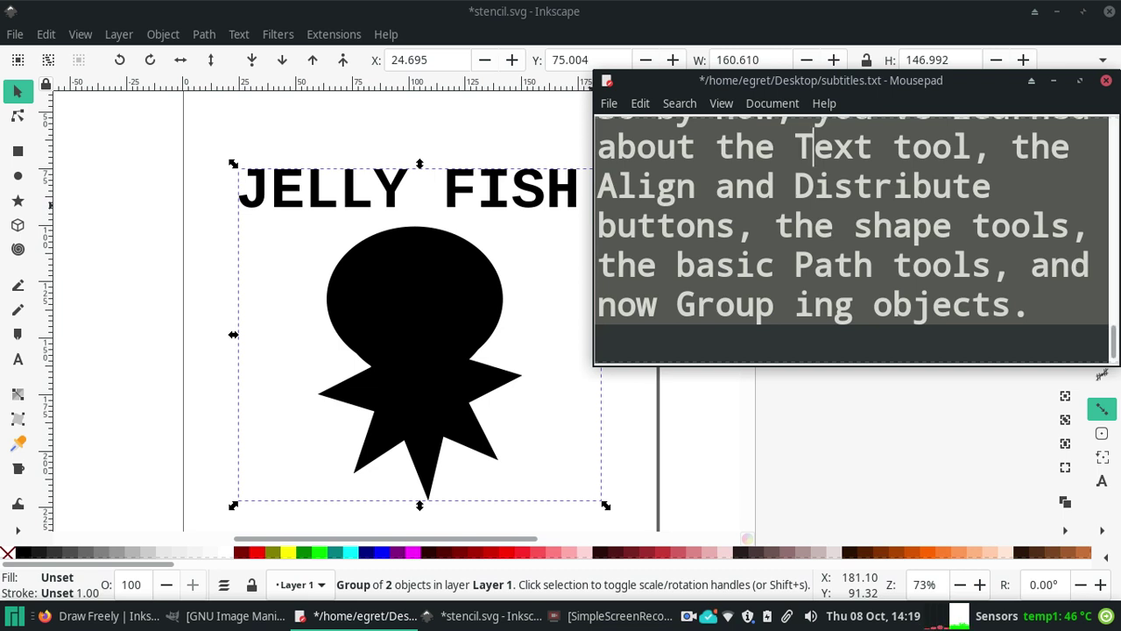
pyautogui.moveTo(854, 226); pyautogui.dragTo(873, 226)
pyautogui.write('S')
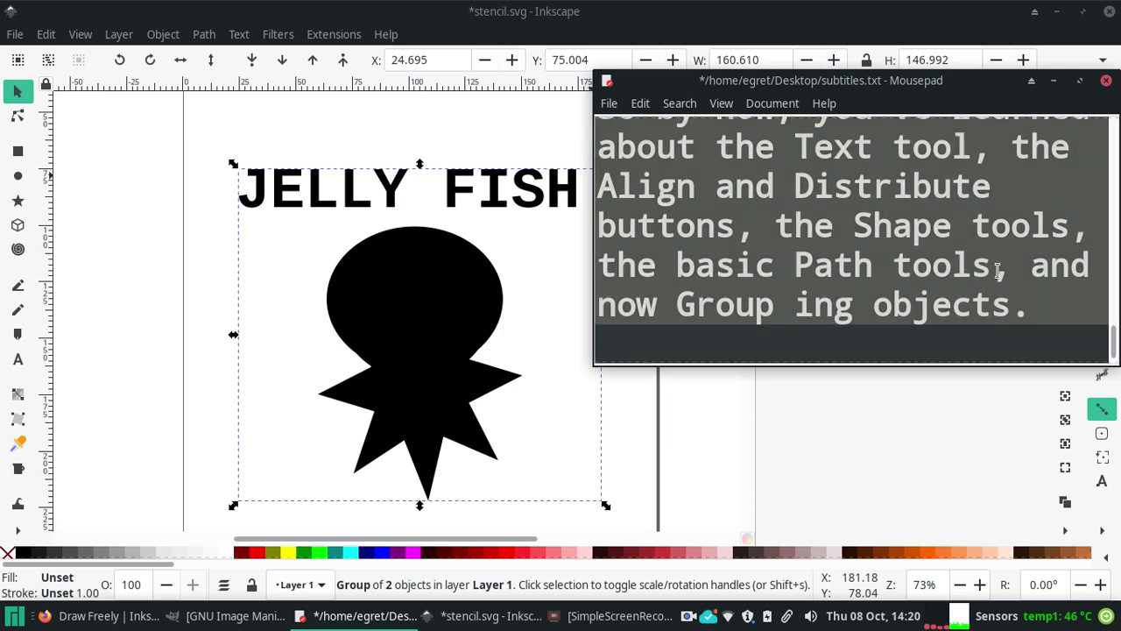
# Step: Add 'Now let's see what else vectors have to offer' in place of 'Good job!!!'
pyautogui.press('Return')
pyautogui.write('Good job!!!')
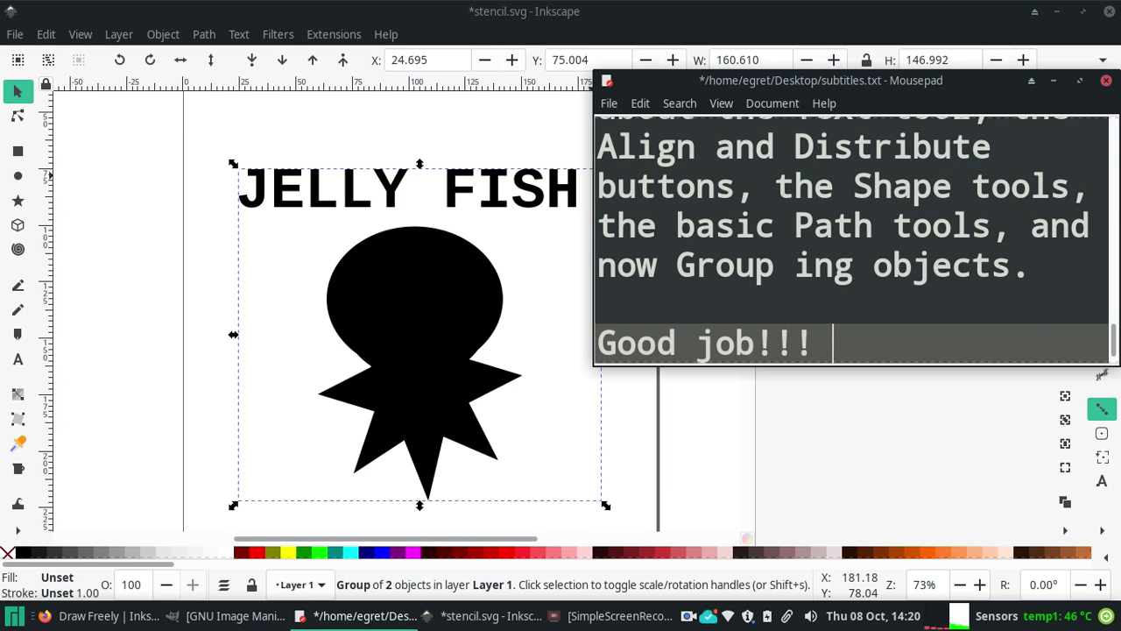
pyautogui.write('D')
pyautogui.press('BackSpace')
pyautogui.press('BackSpace')
pyautogui.press('BackSpace')
pyautogui.press('BackSpace')
pyautogui.press('BackSpace')
pyautogui.press('BackSpace')
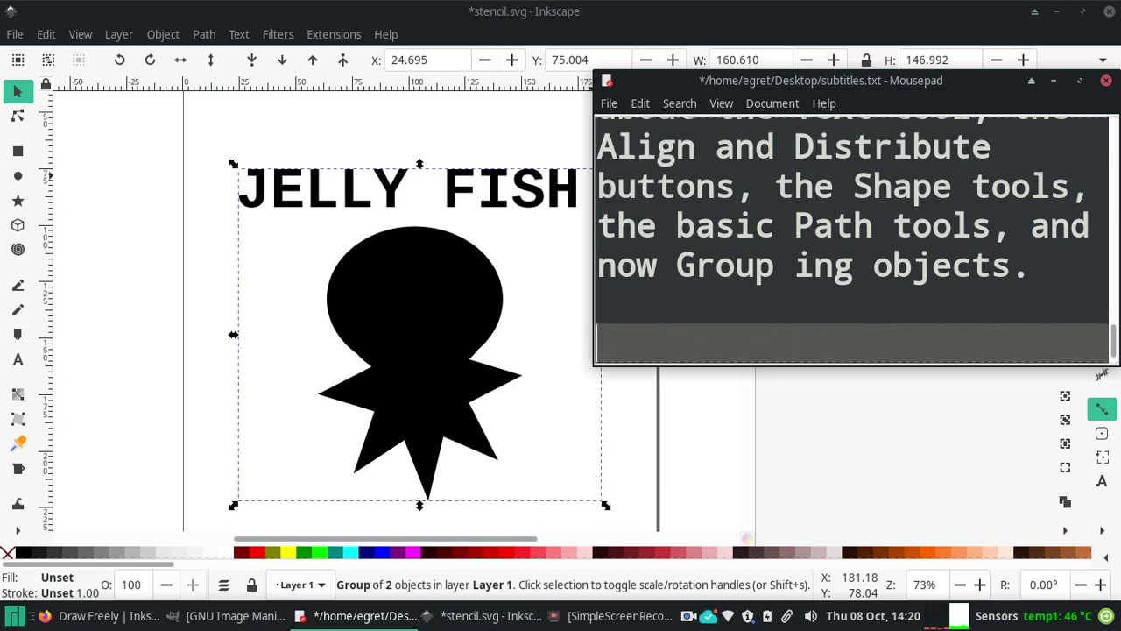
pyautogui.write("Now let's see what else vectors ")
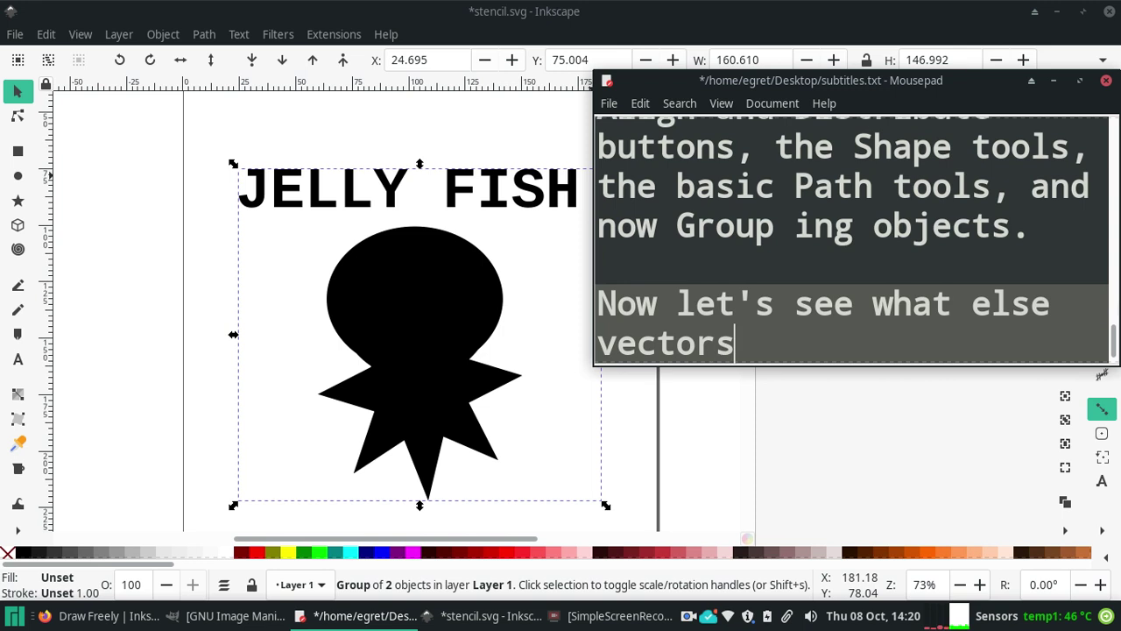
pyautogui.write('have to of')
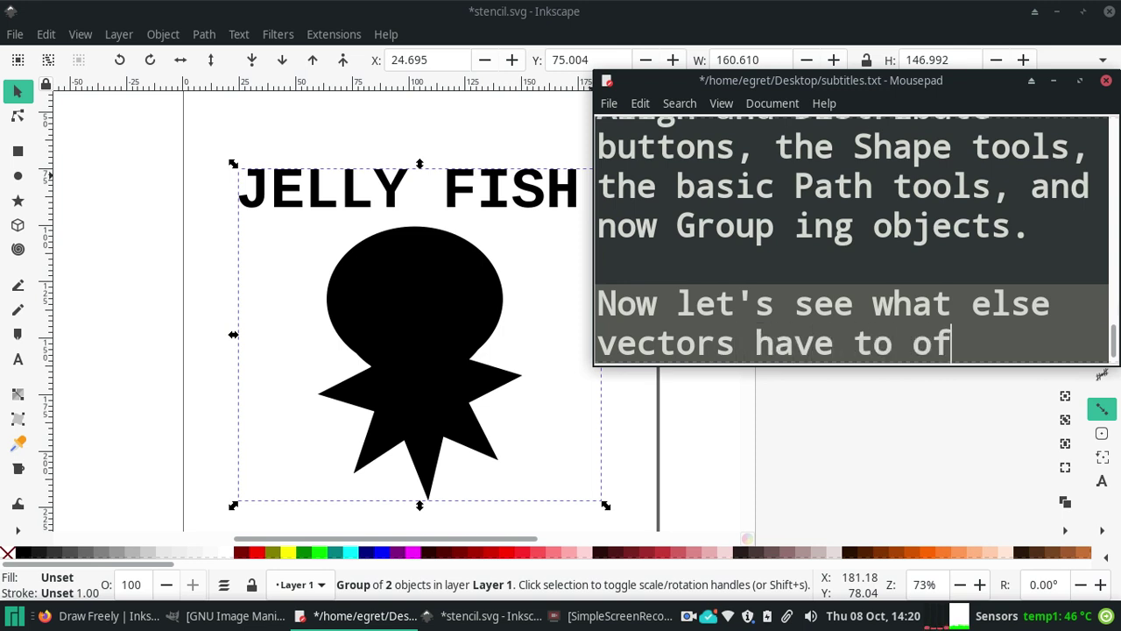
pyautogui.write('fer...')
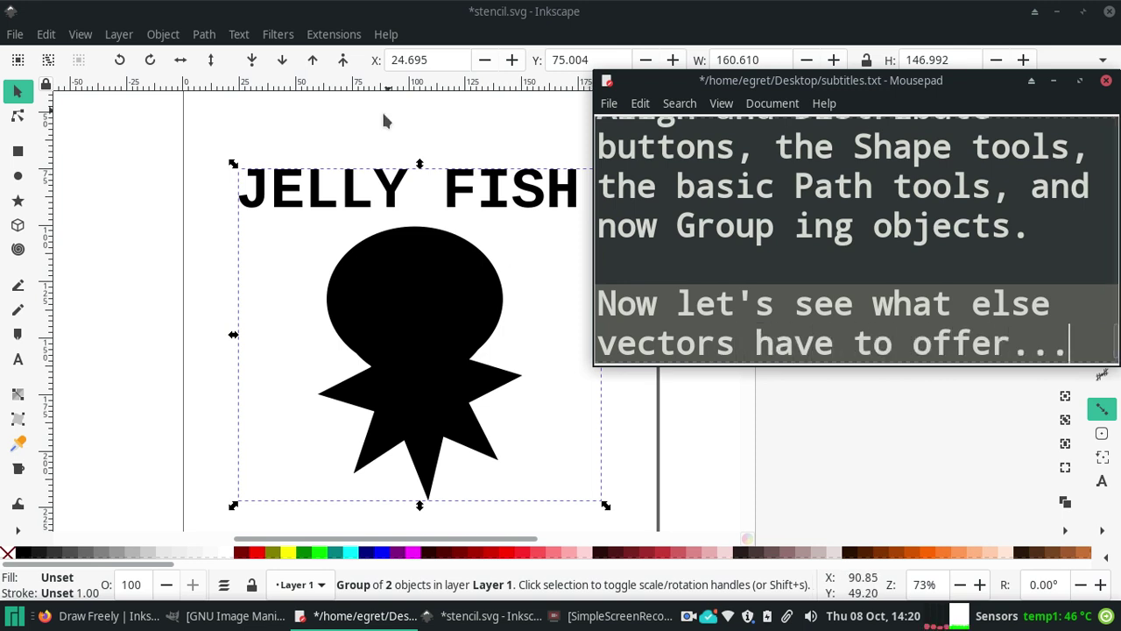
# Step: Apply Path > Simplify to the grouped title and jellyfish
pyautogui.click(408, 245)
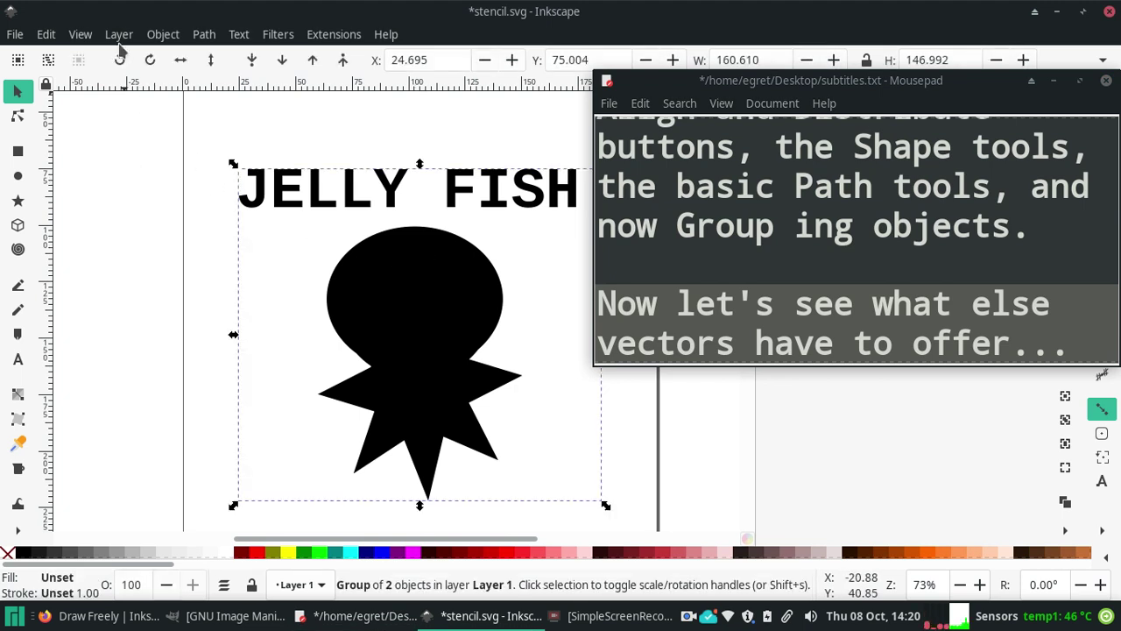
pyautogui.click(207, 40)
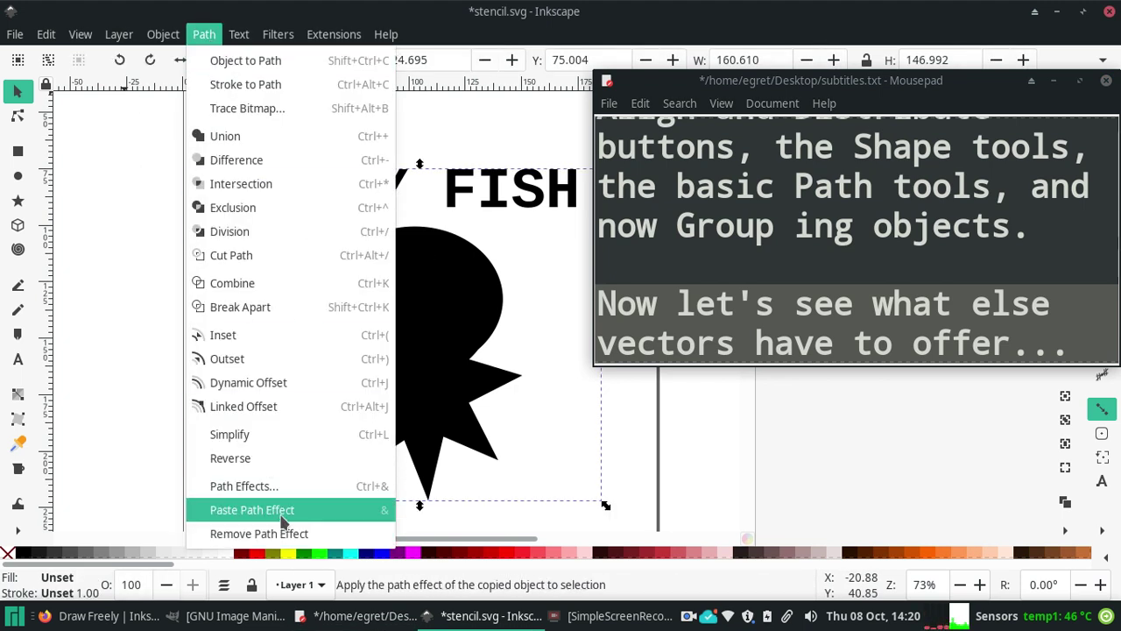
pyautogui.click(355, 438)
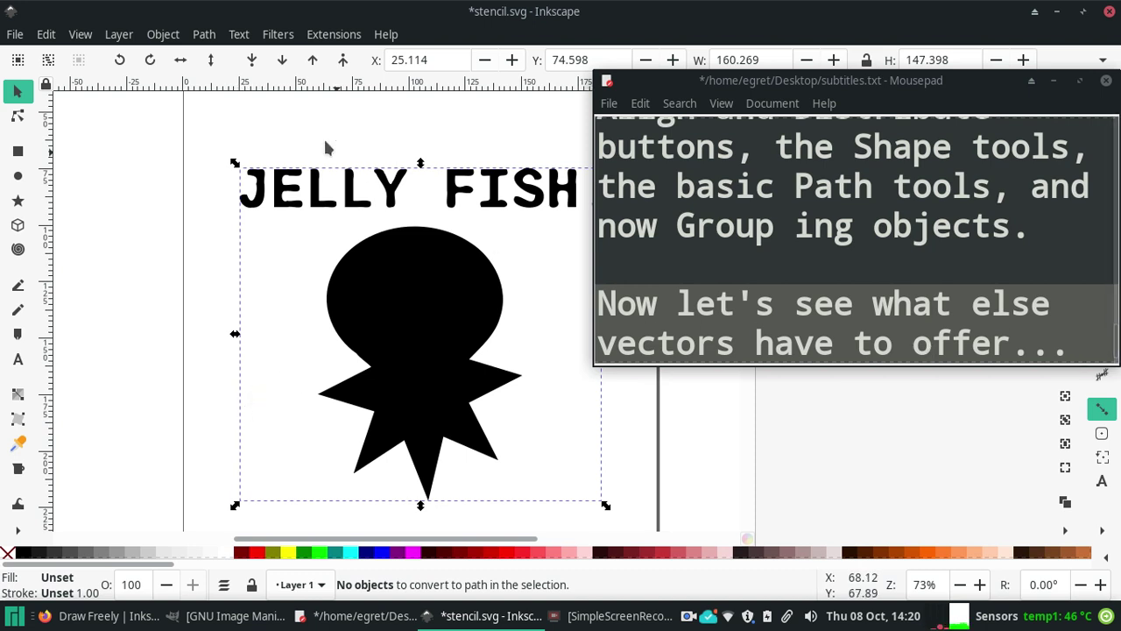
pyautogui.click(204, 35)
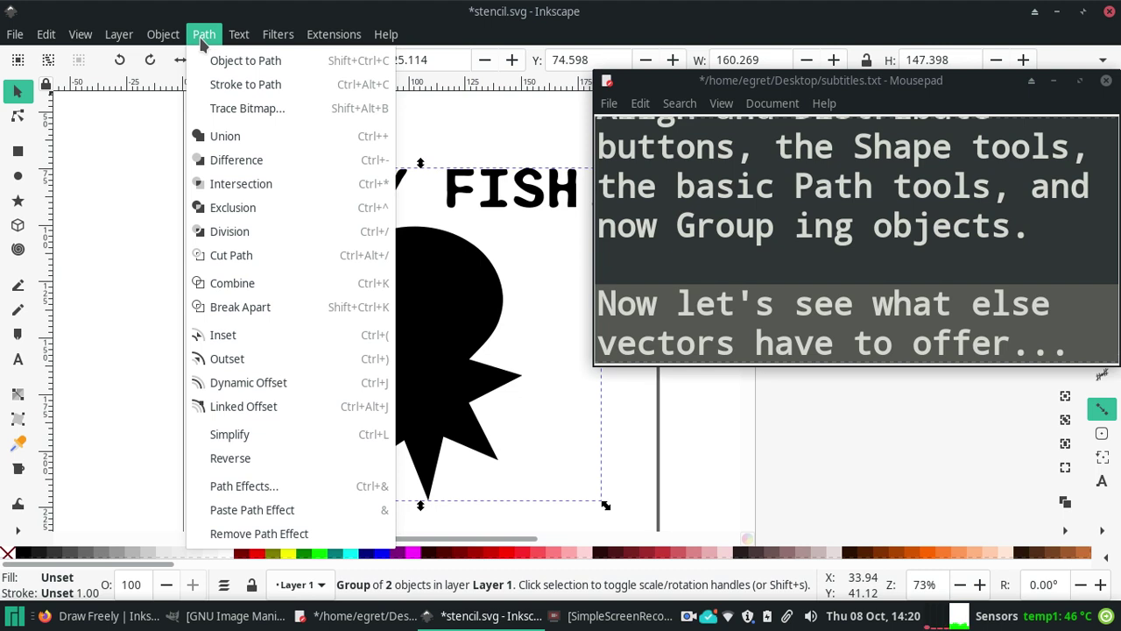
# Step: Add the notes 'Simplify (CTRL+L)' and 'makes things less pointy usually'
pyautogui.click(1068, 342)
pyautogui.press('Return')
pyautogui.press('Return')
pyautogui.write('P')
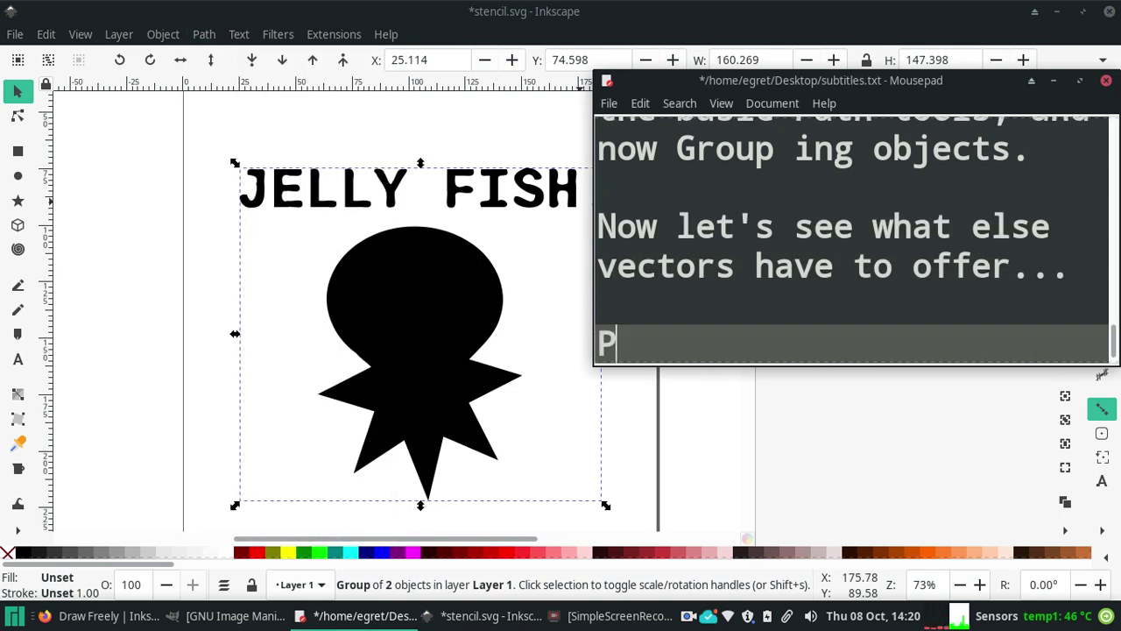
pyautogui.write('ATH')
pyautogui.press('BackSpace')
pyautogui.press('BackSpace')
pyautogui.press('BackSpace')
pyautogui.write('ath')
pyautogui.write('imply')
pyautogui.press('BackSpace')
pyautogui.press('BackSpace')
pyautogui.press('BackSpace')
pyautogui.press('BackSpace')
pyautogui.press('BackSpace')
pyautogui.press('BackSpace')
pyautogui.write('S')
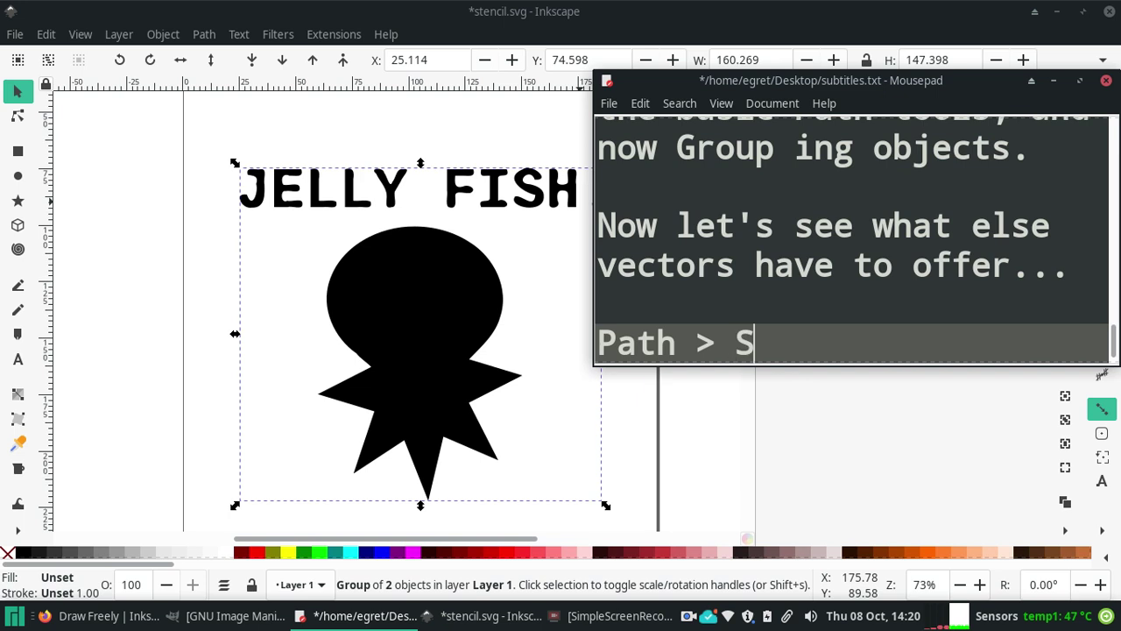
pyautogui.write('implify')
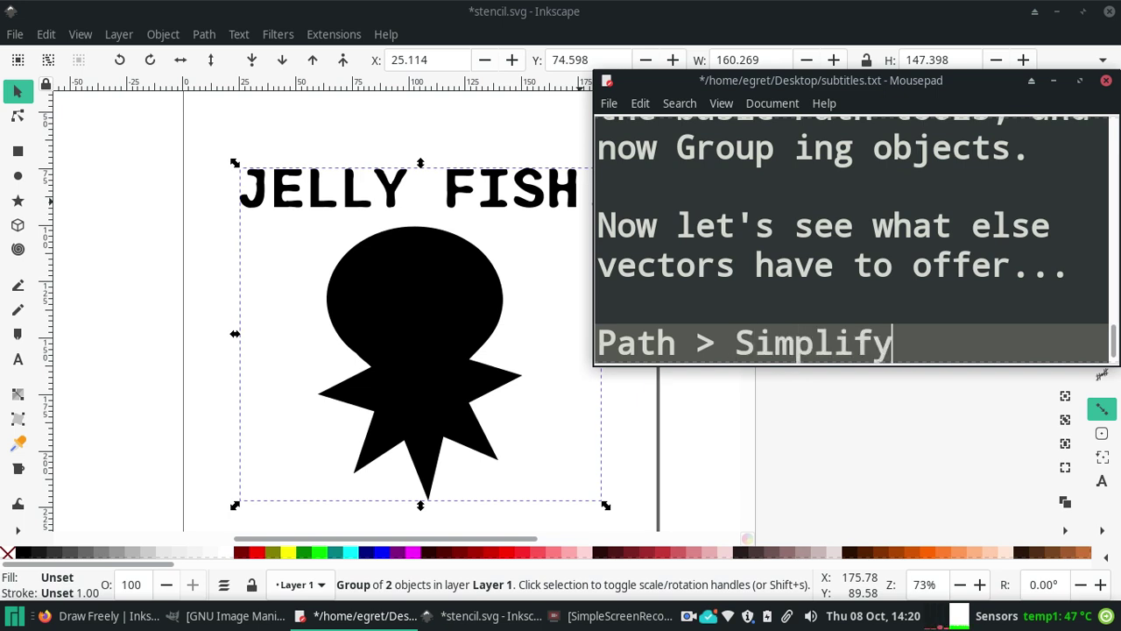
pyautogui.write(' (CTRL')
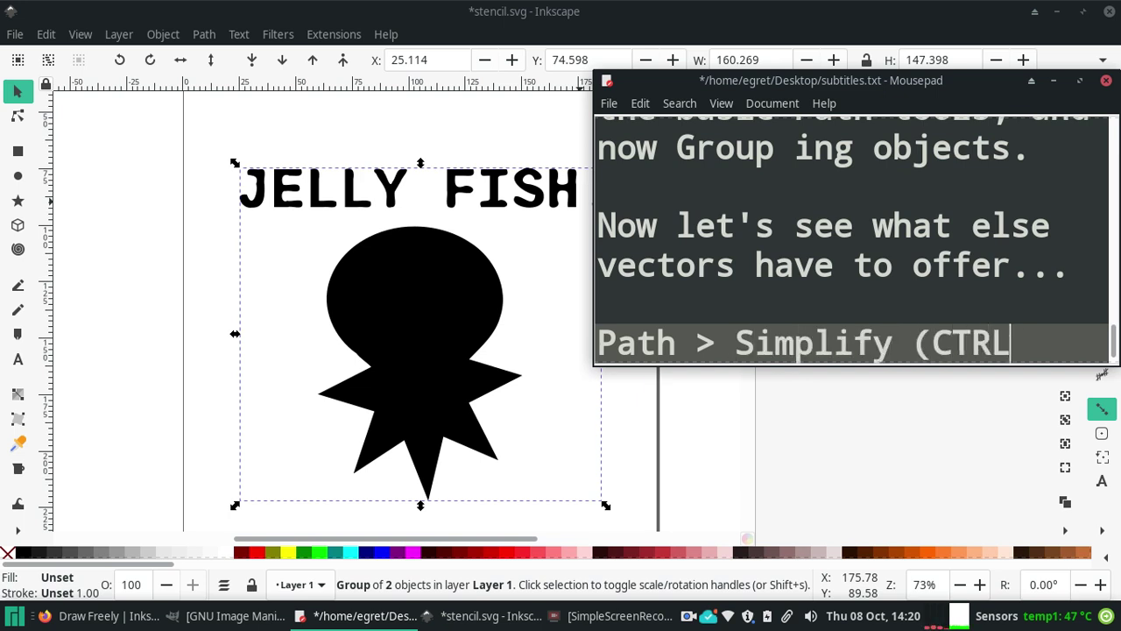
pyautogui.write('+L')
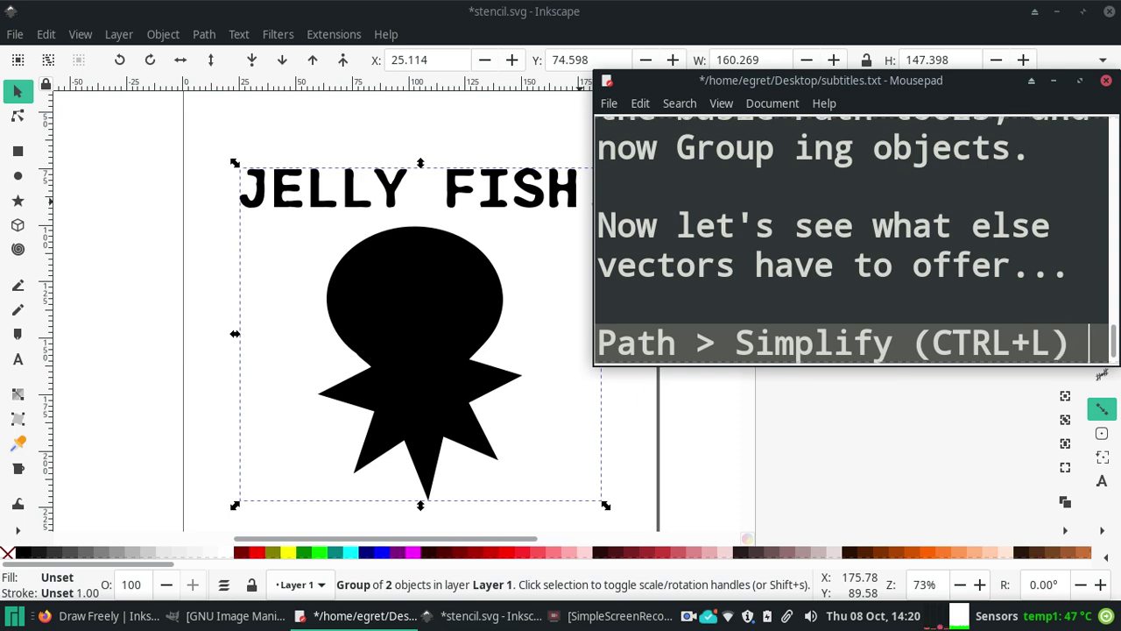
pyautogui.press('Return')
pyautogui.write('makes things less ')
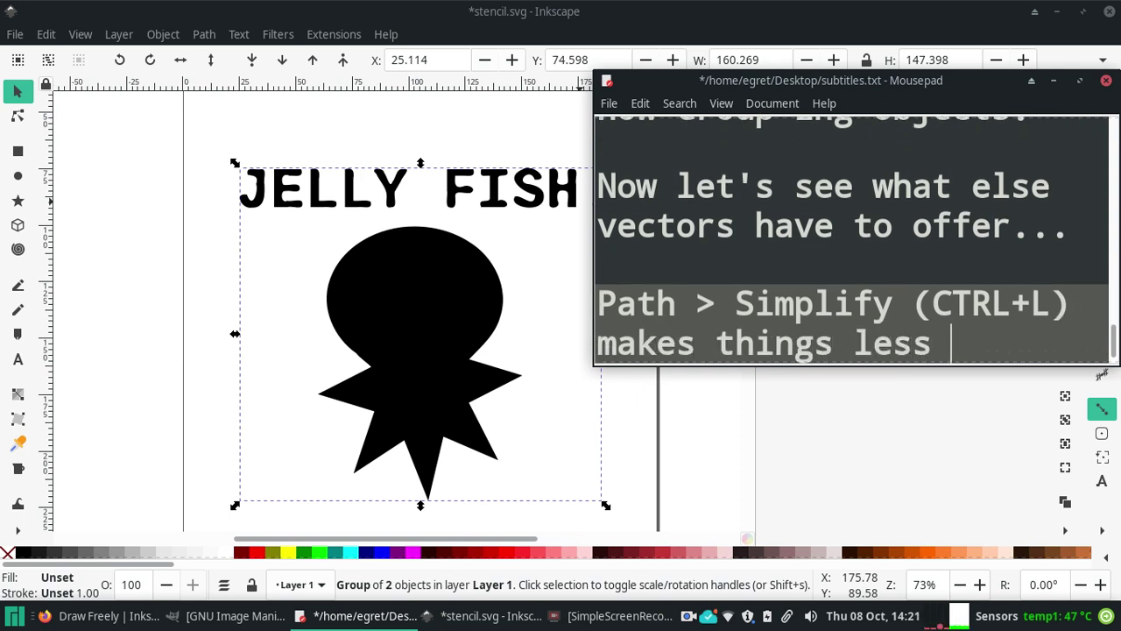
pyautogui.write('pointy usually.')
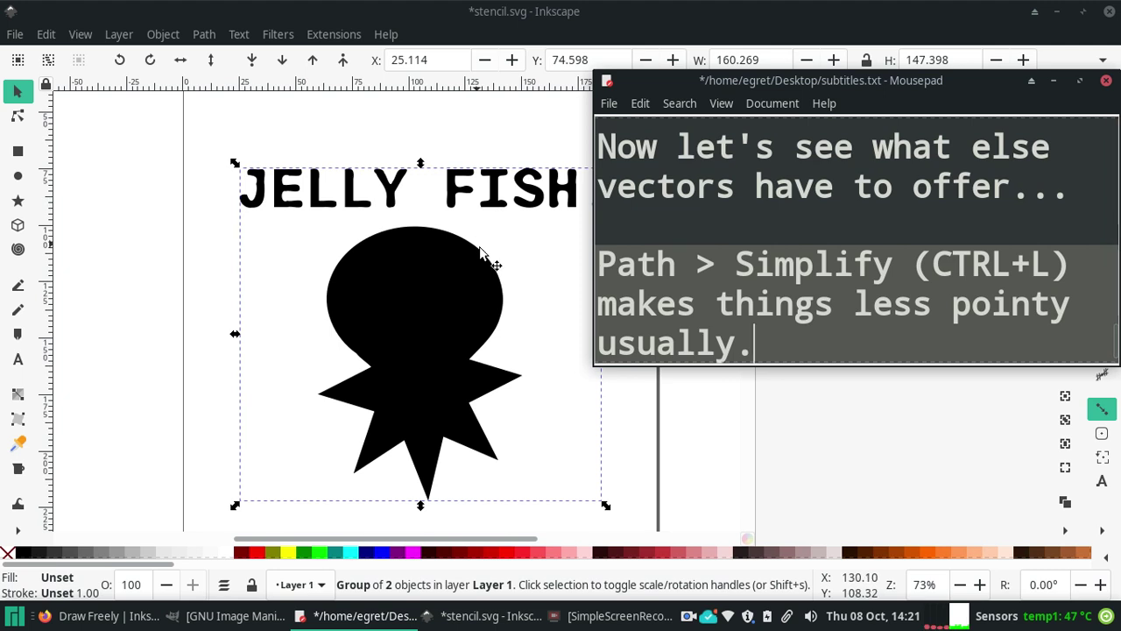
# Step: Add the note 'First i'm going to ungroup these to work on the shape i made separately.'
pyautogui.press('Return')
pyautogui.press('Return')
pyautogui.write("First i'm going to ungroup these to work on the shape i made separately.")
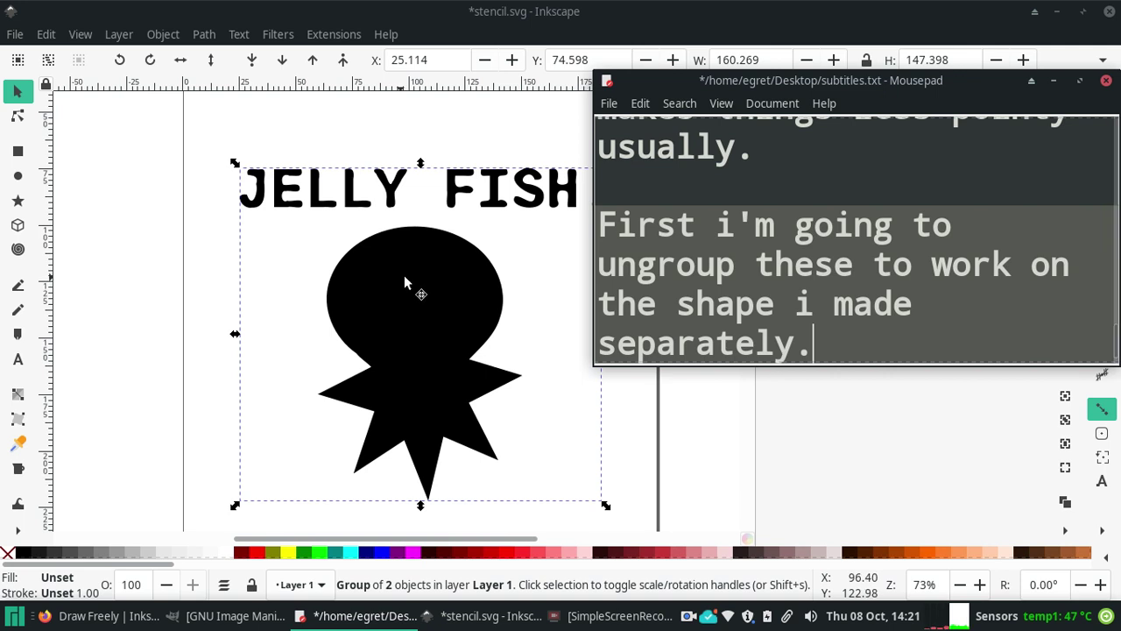
# Step: Ungroup the title and jellyfish, then simplify the jellyfish three times into rounded blobs
pyautogui.click(204, 34)
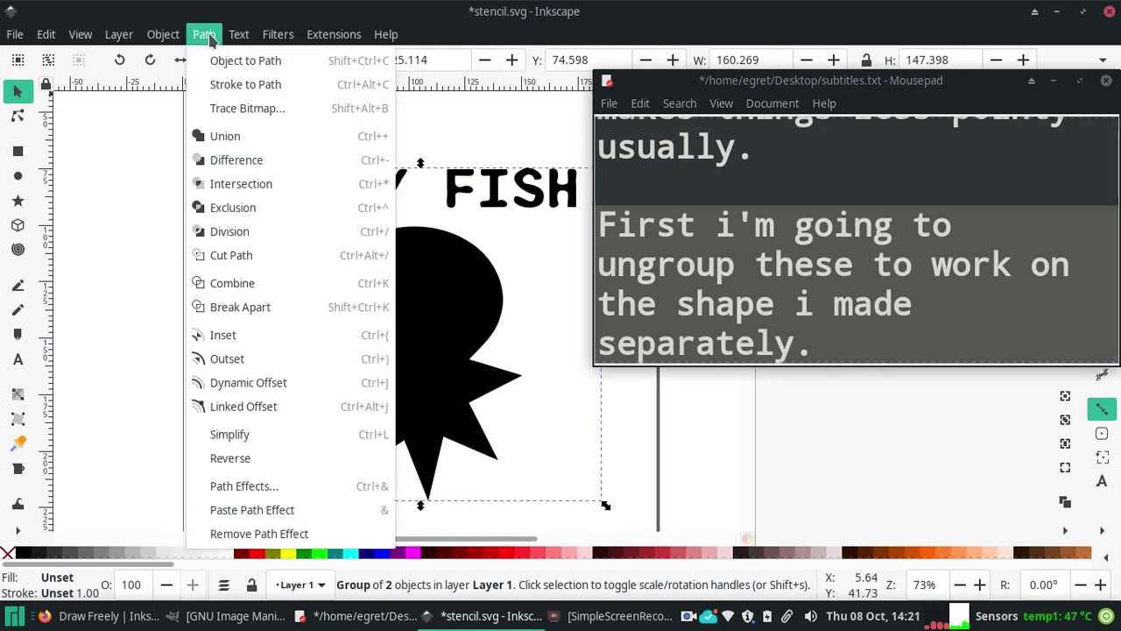
pyautogui.moveTo(163, 34)
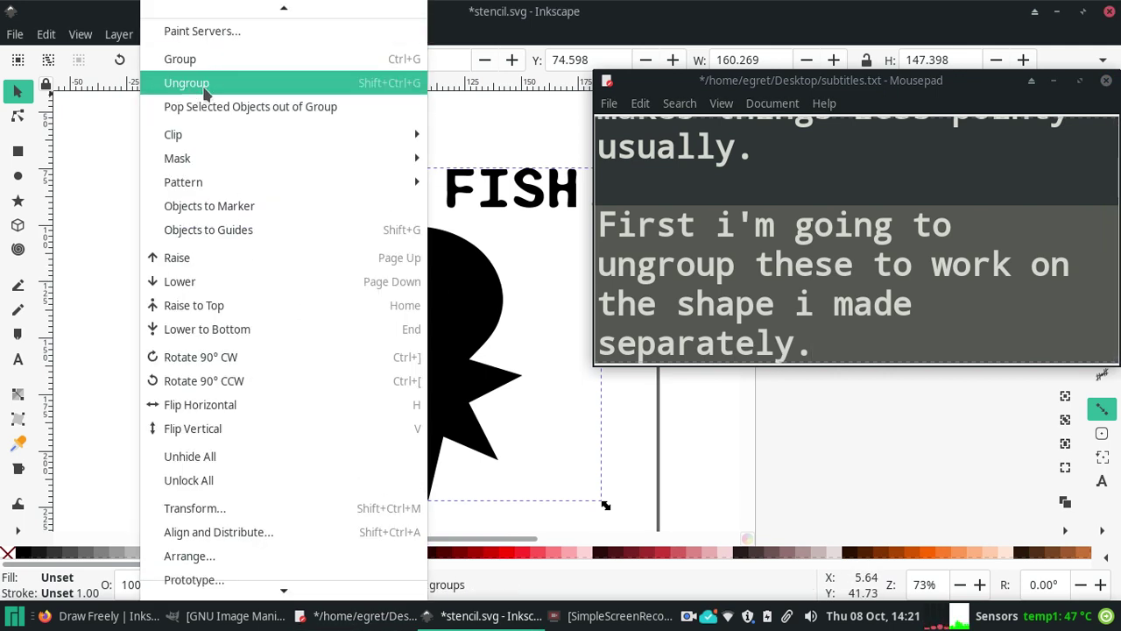
pyautogui.click(411, 83)
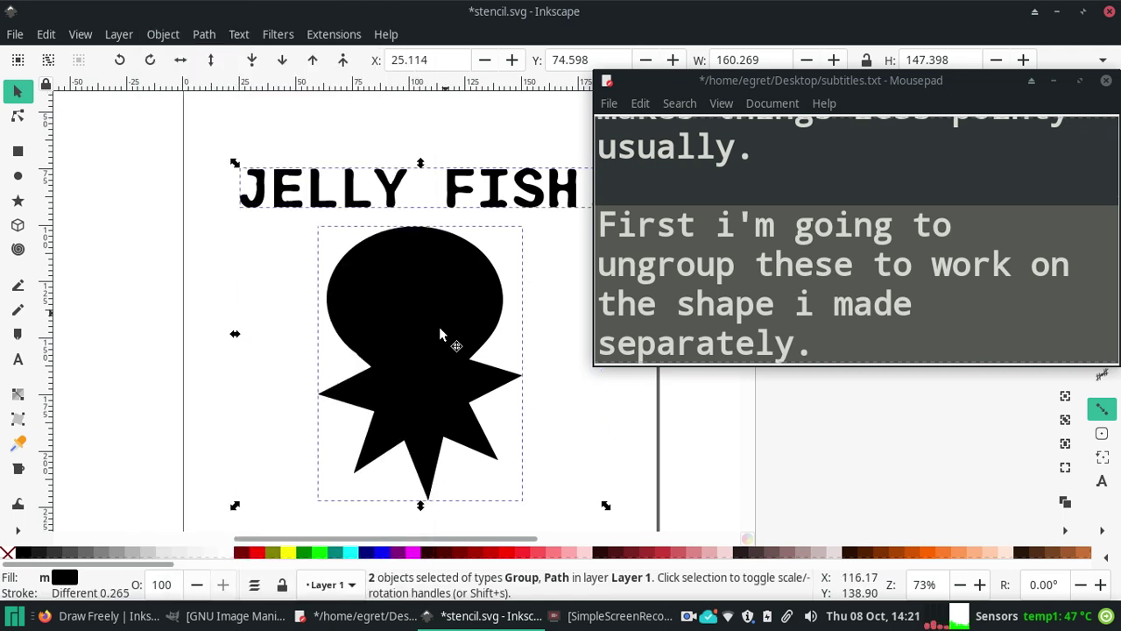
pyautogui.click(220, 266)
pyautogui.click(439, 351)
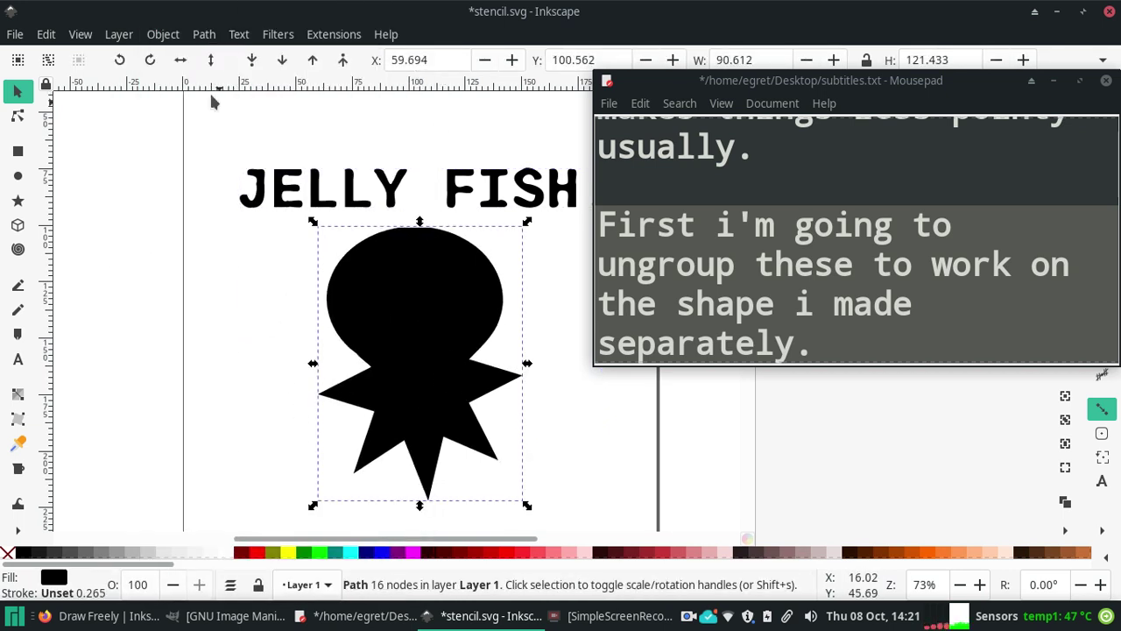
pyautogui.click(203, 34)
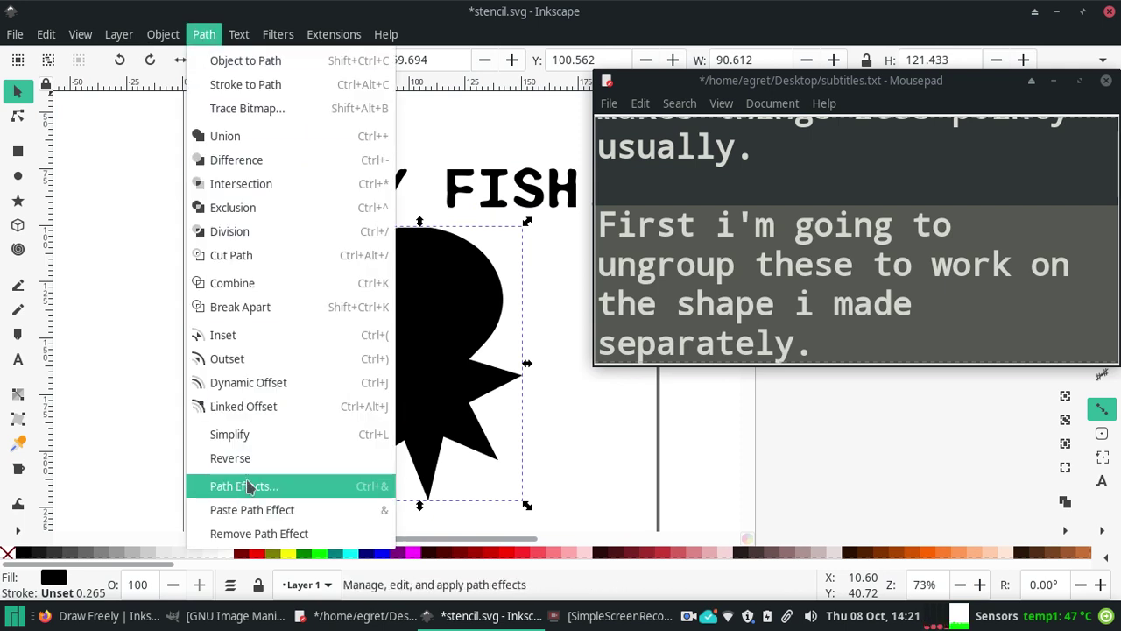
pyautogui.click(254, 438)
pyautogui.hotkey('ctrl', 'l')
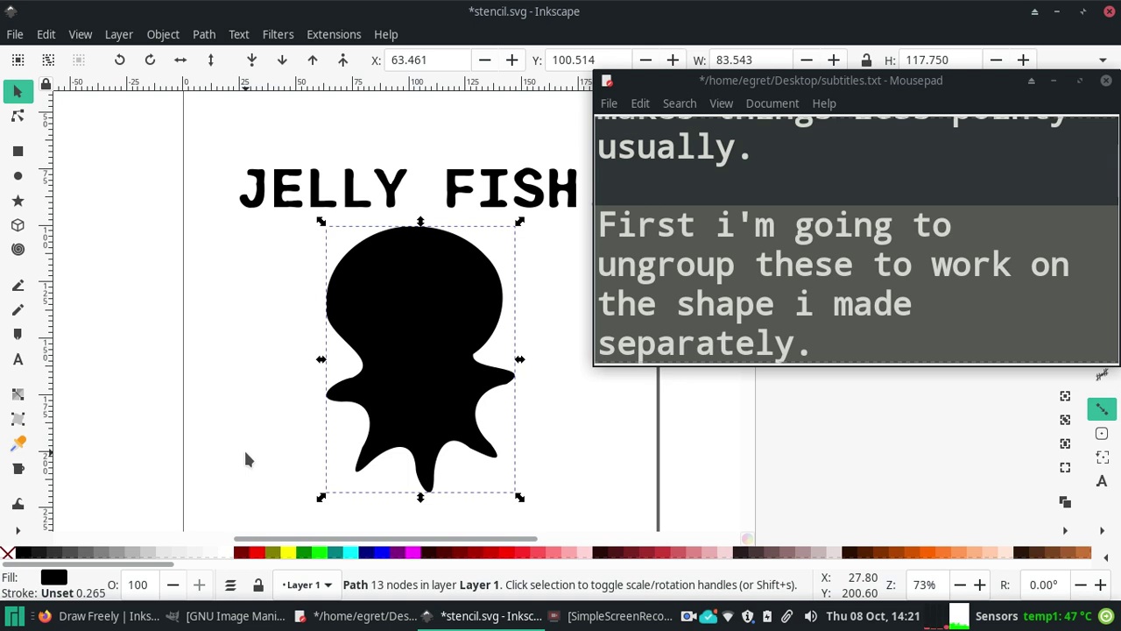
pyautogui.hotkey('ctrl', 'l')
pyautogui.hotkey('ctrl', 'l')
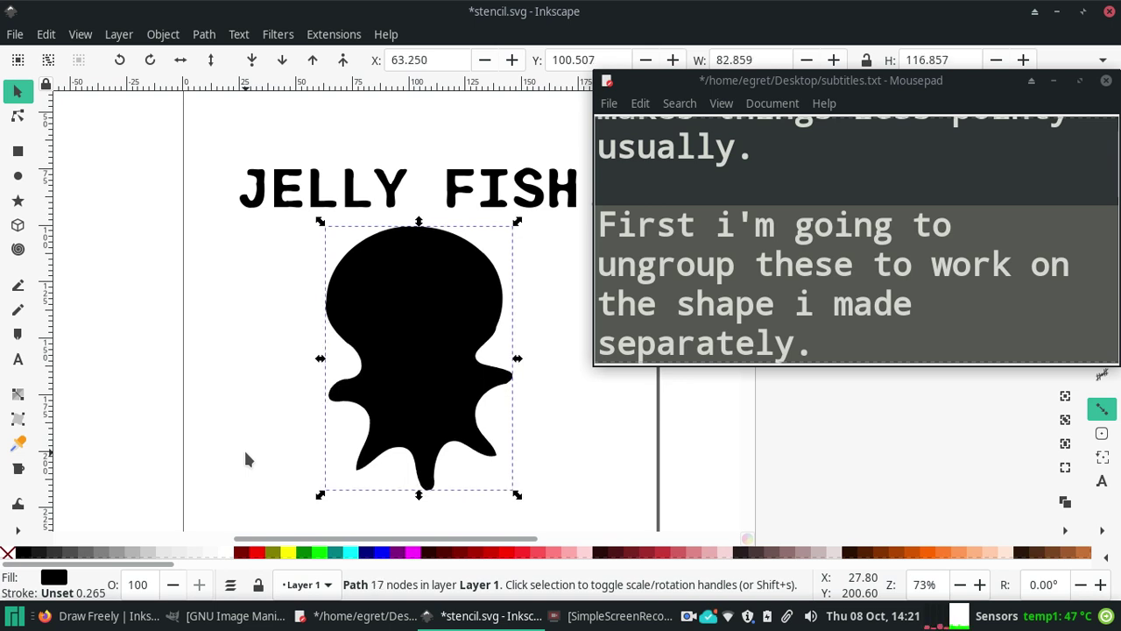
pyautogui.click(147, 309)
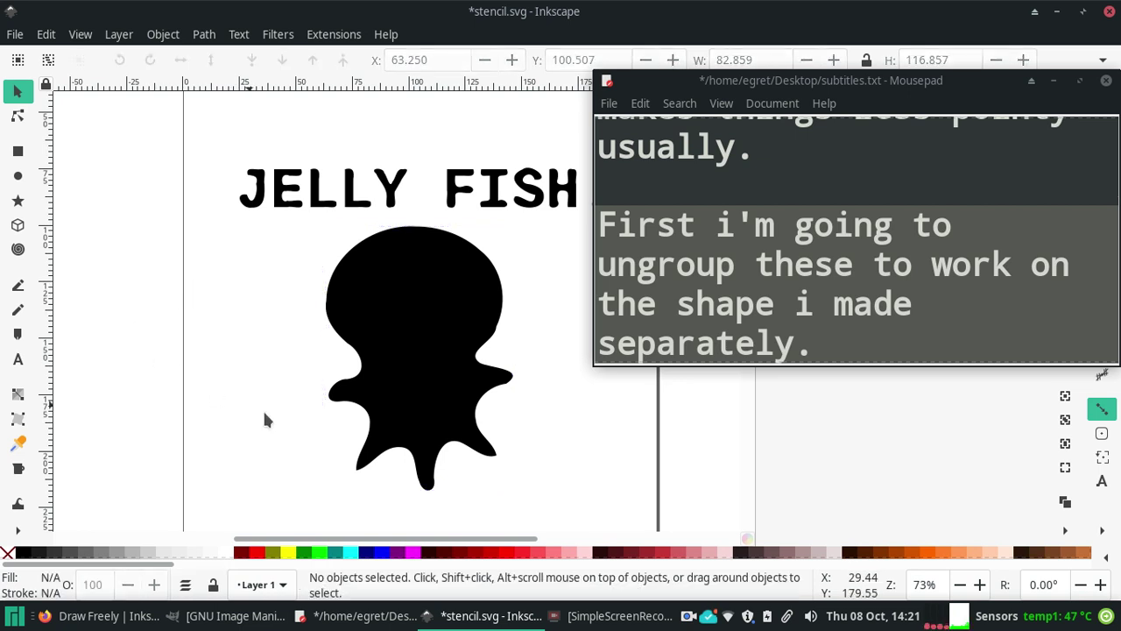
pyautogui.click(864, 351)
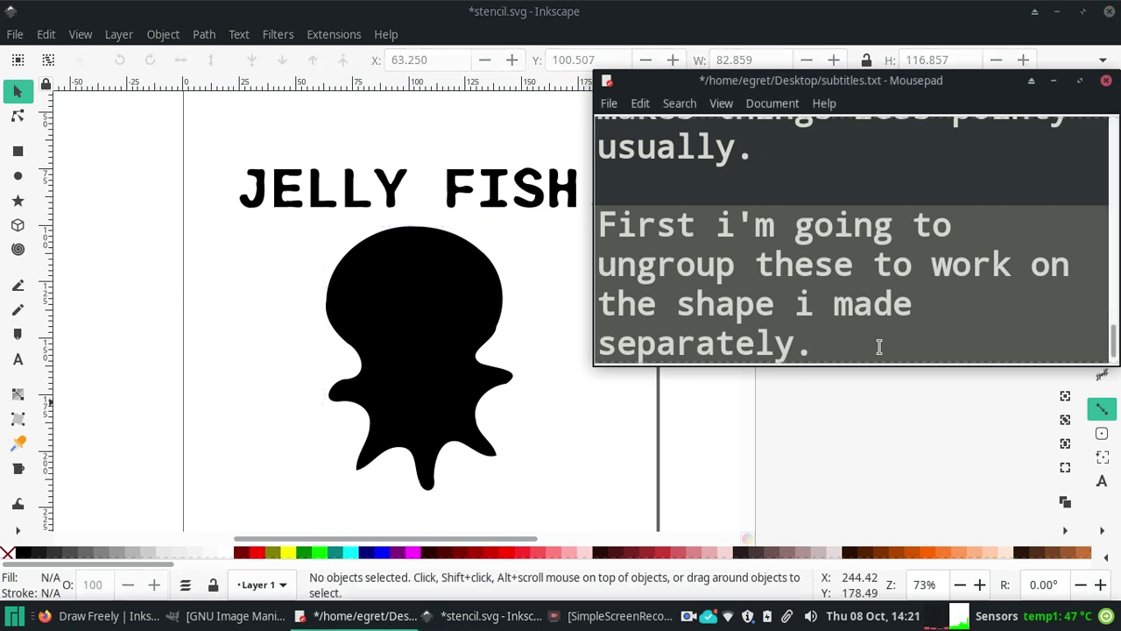
# Step: Caption that holding CTRL and hitting L turned the pointy star circle into this blob
pyautogui.press('Return')
pyautogui.press('Return')
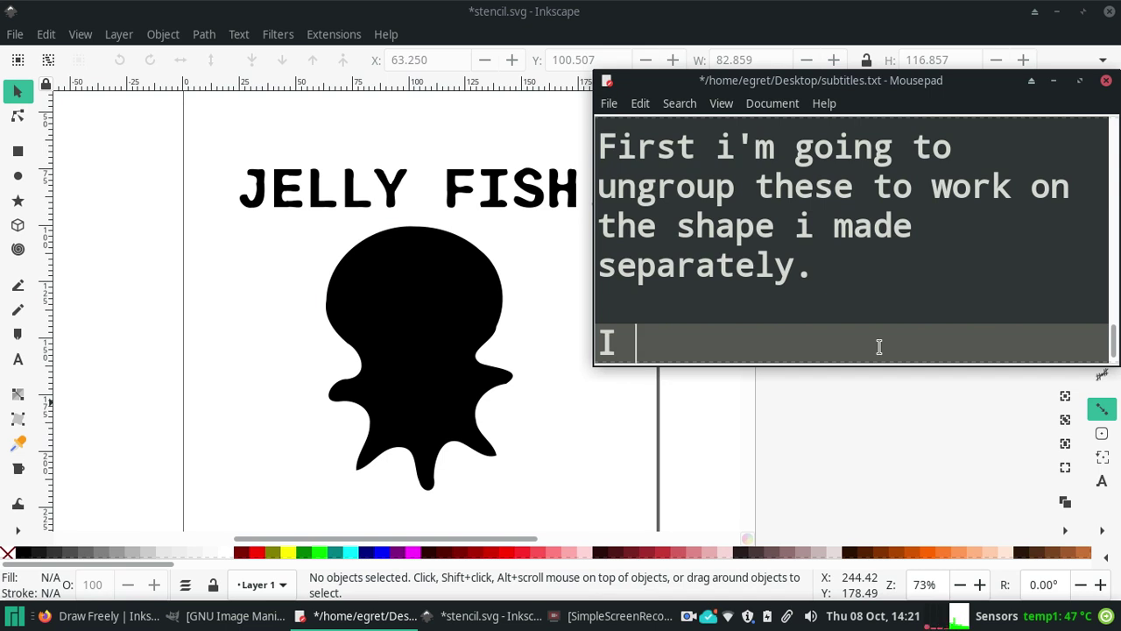
pyautogui.write('helddown C')
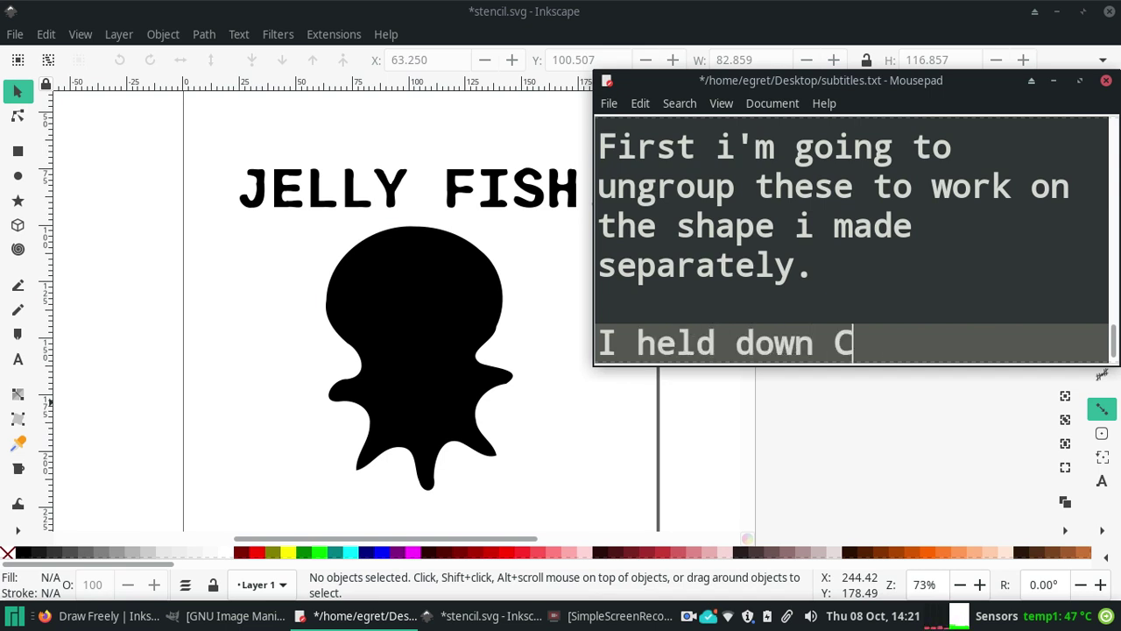
pyautogui.write('TRL key ')
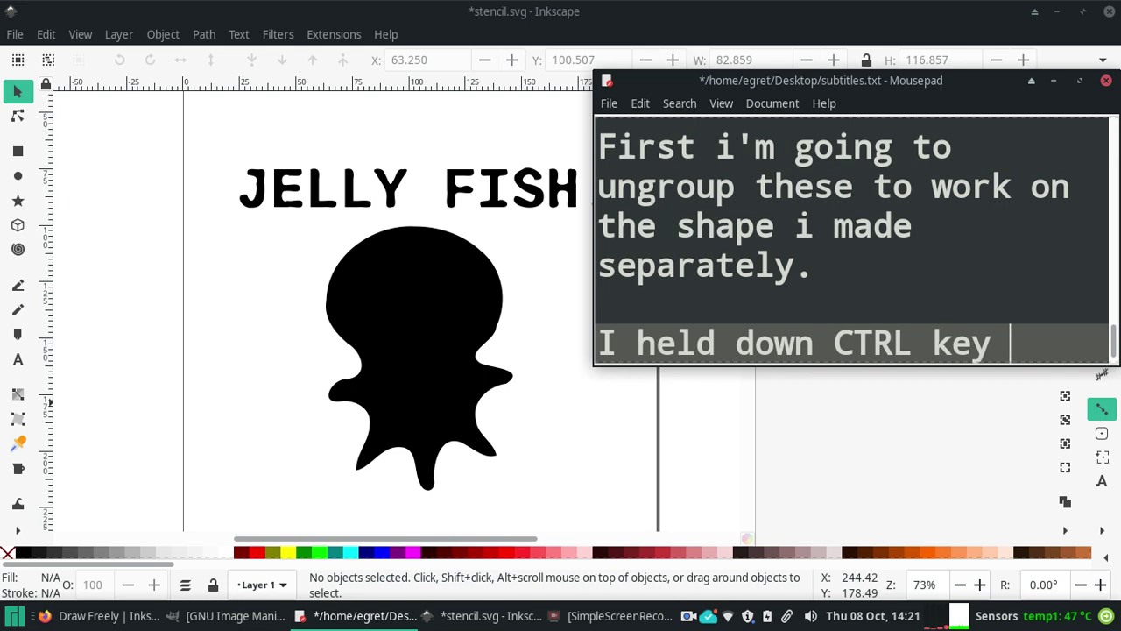
pyautogui.write('andthen')
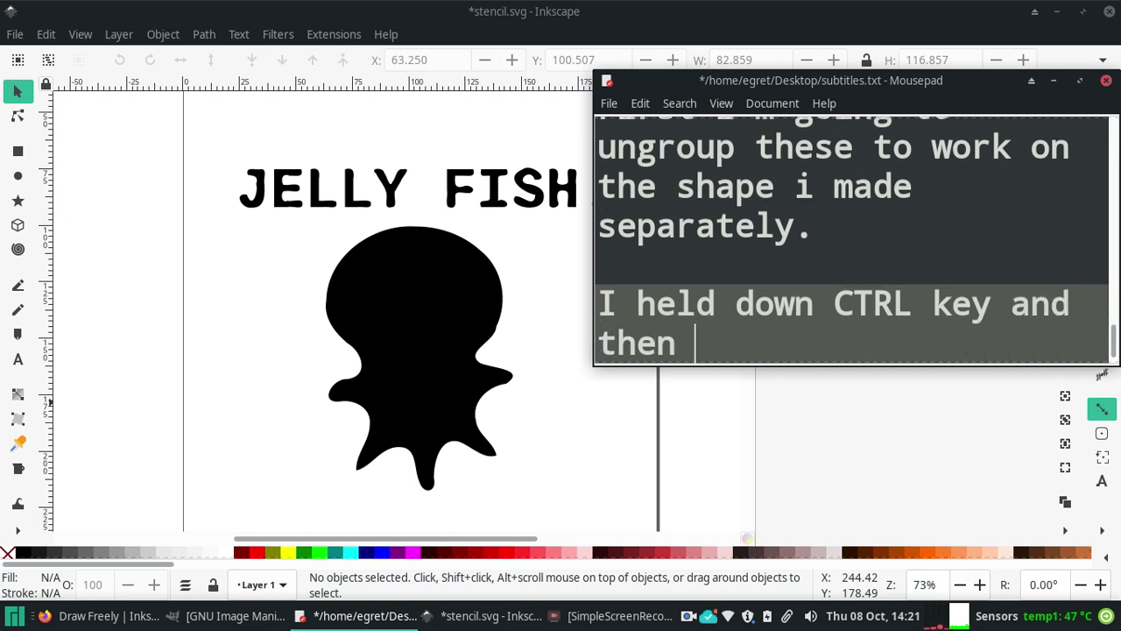
pyautogui.write('hit L a ')
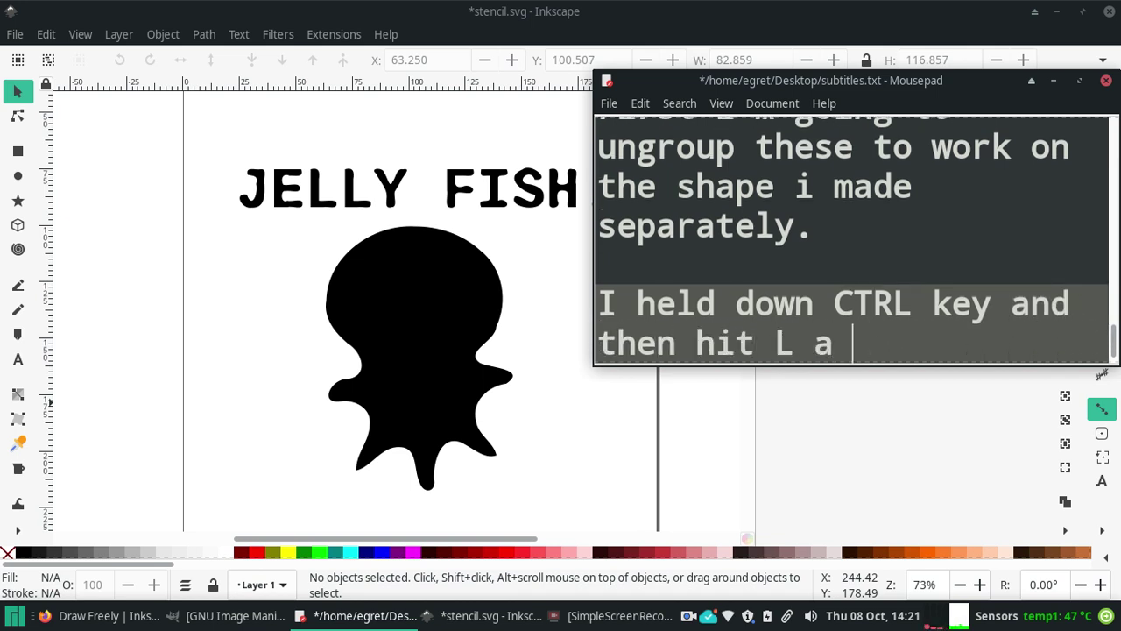
pyautogui.write('few')
pyautogui.write('tri')
pyautogui.write('imes')
pyautogui.write('unt')
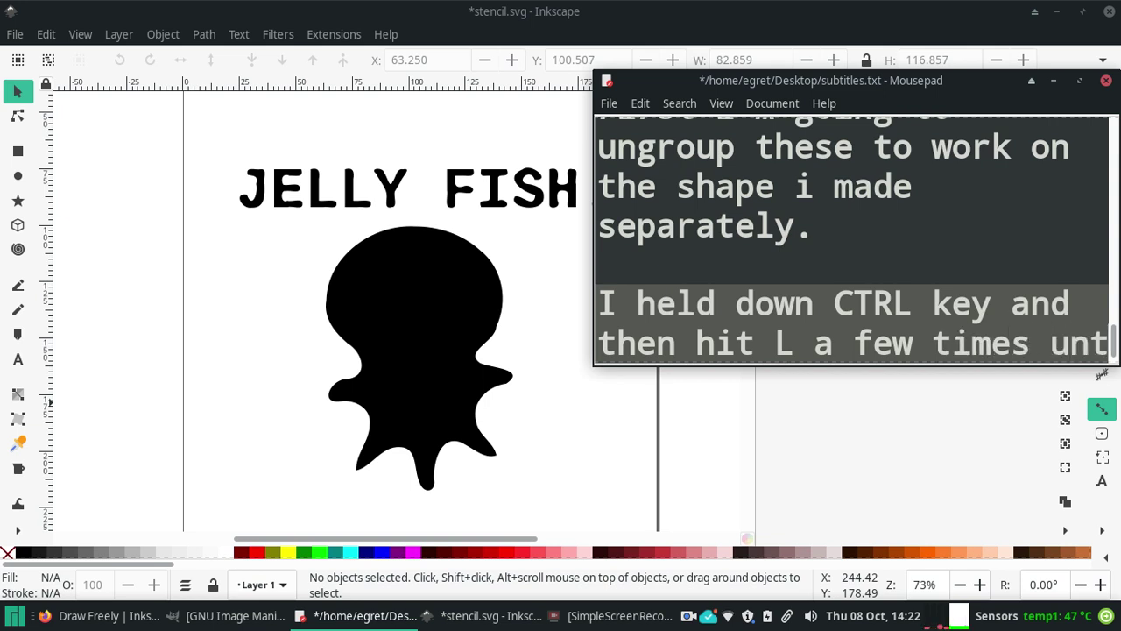
pyautogui.write('ilthe')
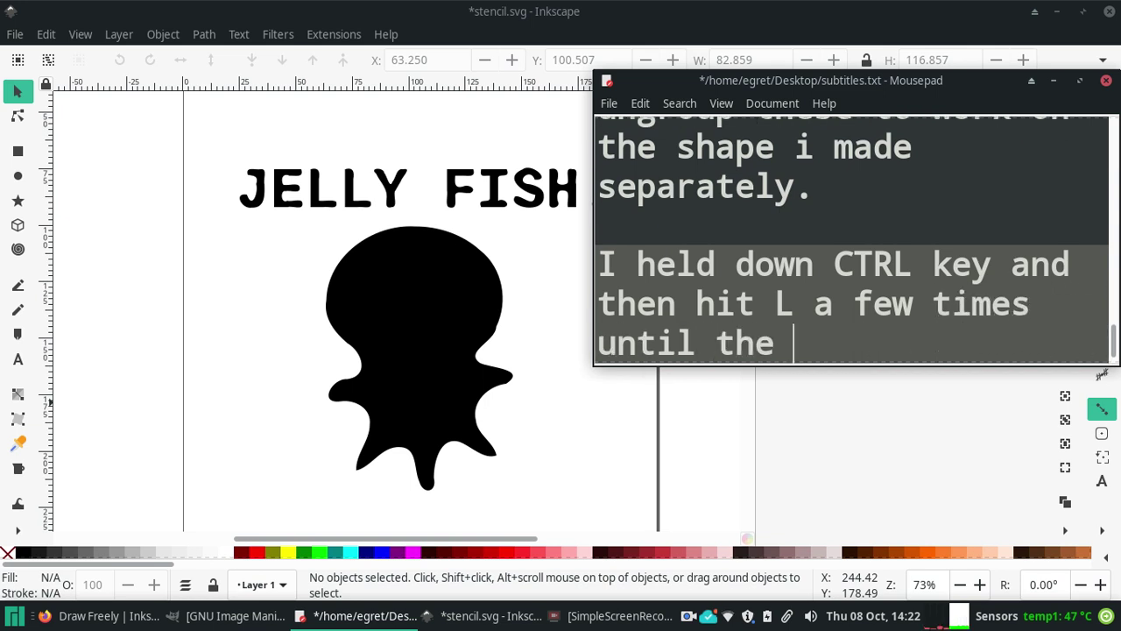
pyautogui.write('pointy sta')
pyautogui.write('r circle')
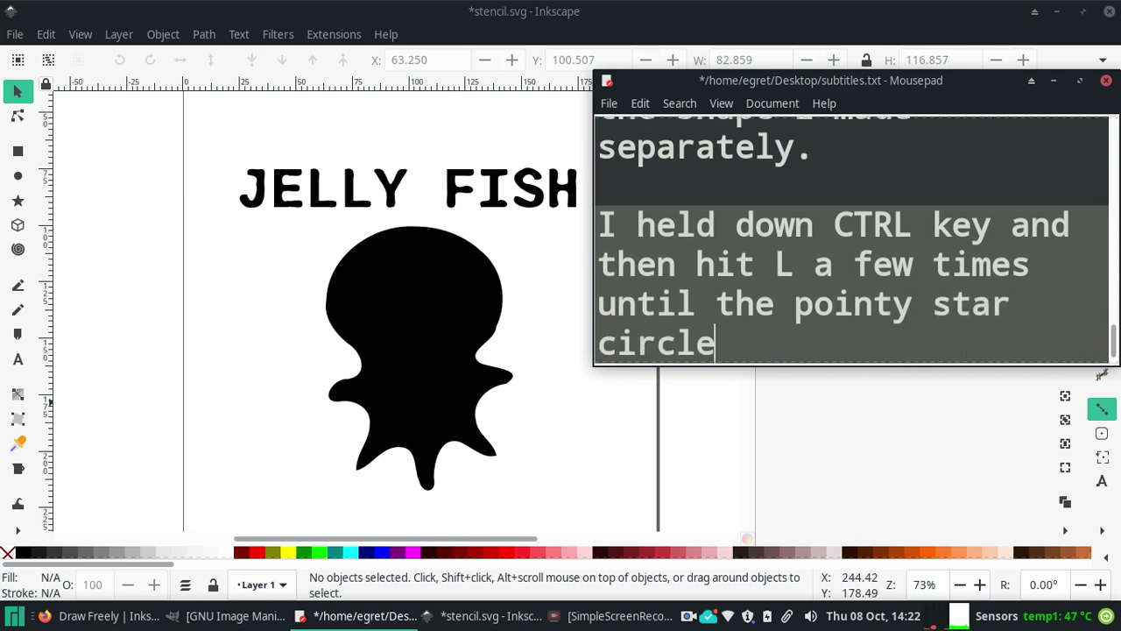
pyautogui.write('urn')
pyautogui.write('ed in')
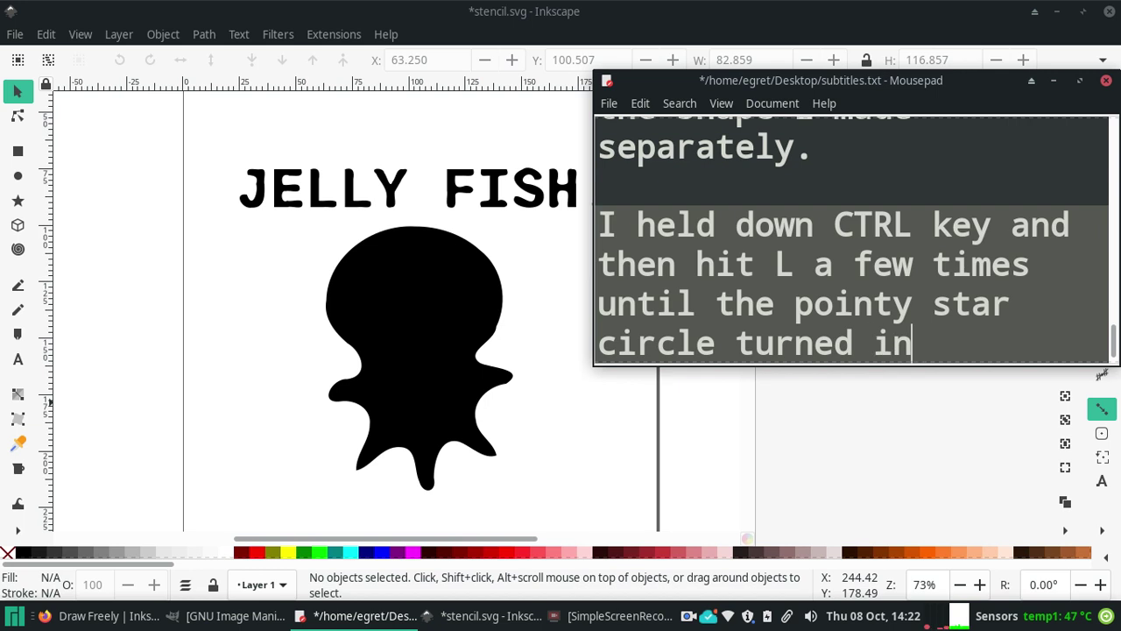
pyautogui.write('to this bl')
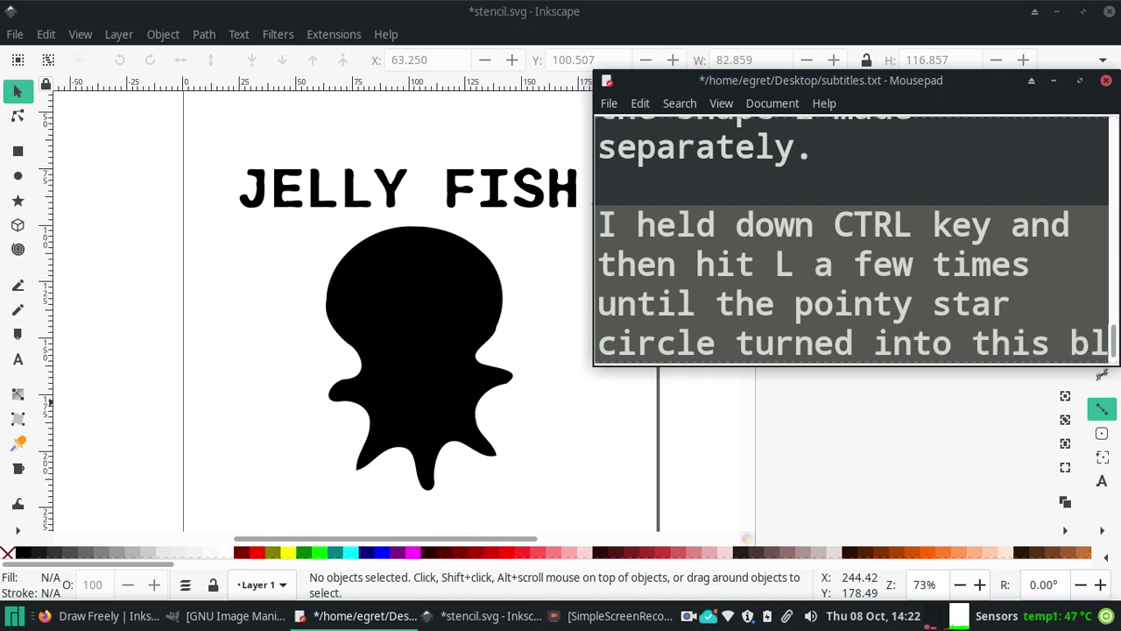
pyautogui.write('ob.')
# Step: Add the lines 'ART!!!!!!' and 'now i'm going to regroup'
pyautogui.press('Return')
pyautogui.press('Return')
pyautogui.write('ART!!!!!!')
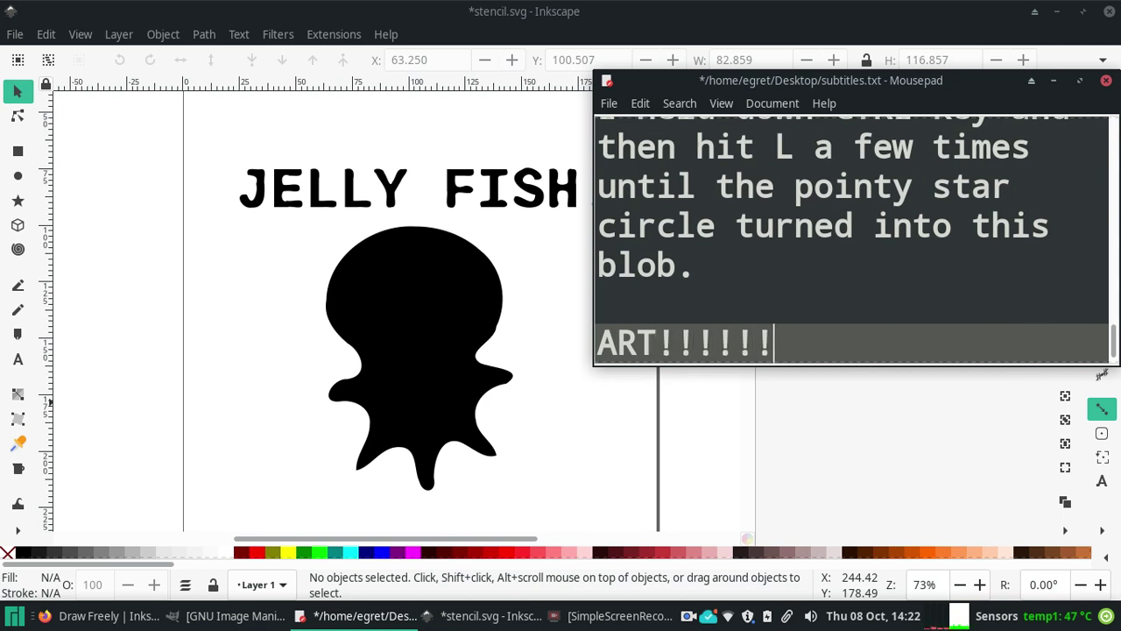
pyautogui.press('Return')
pyautogui.press('Return')
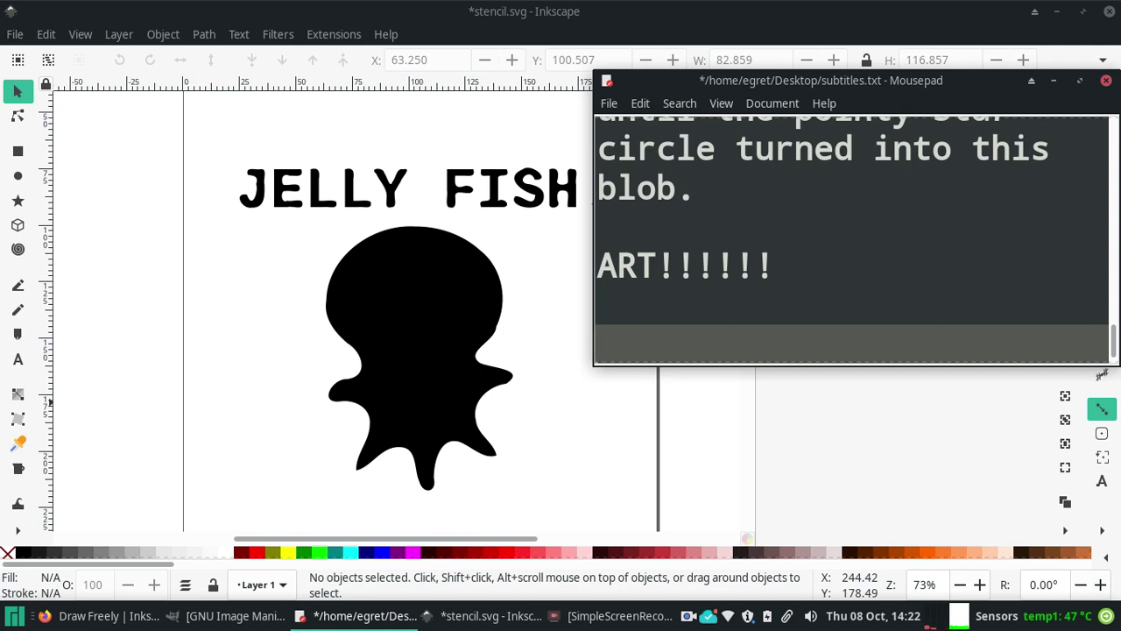
pyautogui.write("now i'm n")
pyautogui.press('BackSpace')
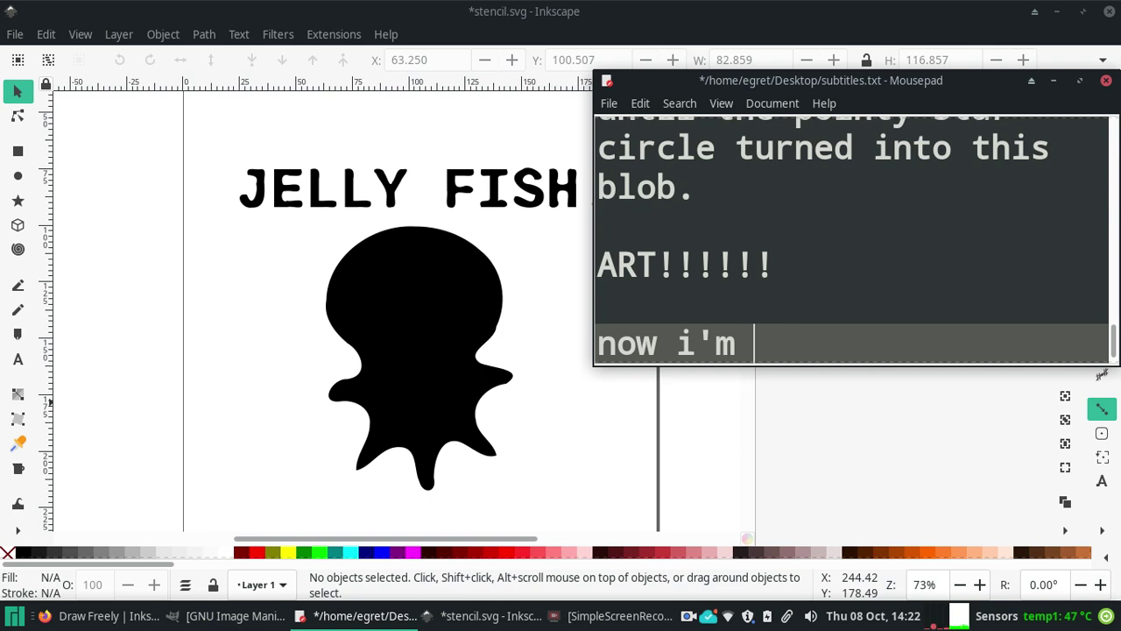
pyautogui.write('going to re')
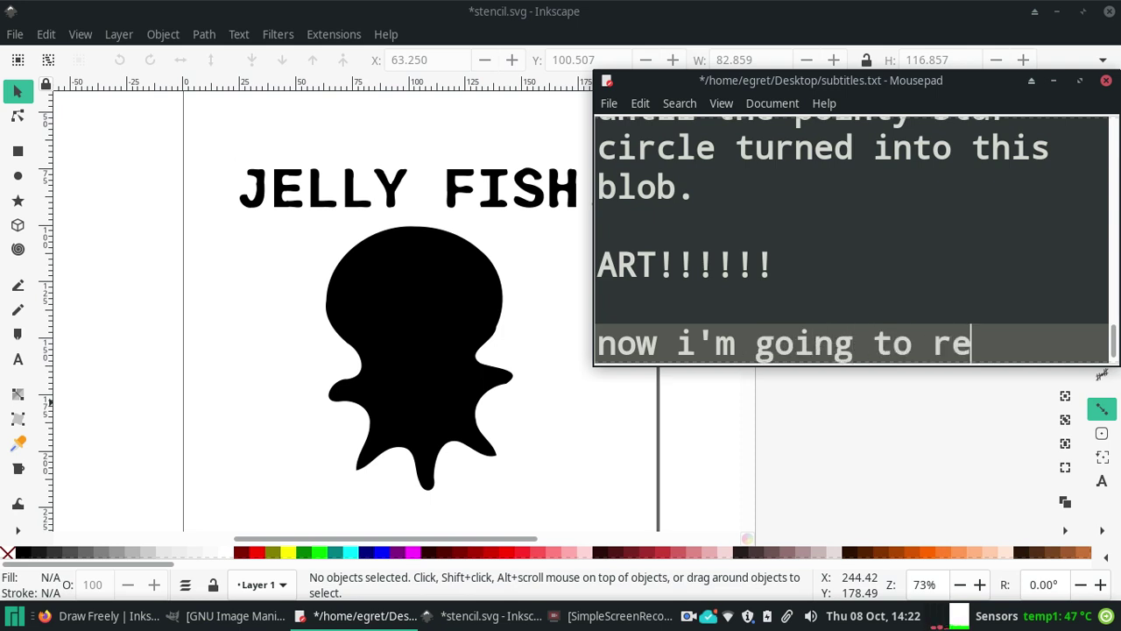
pyautogui.write('group.')
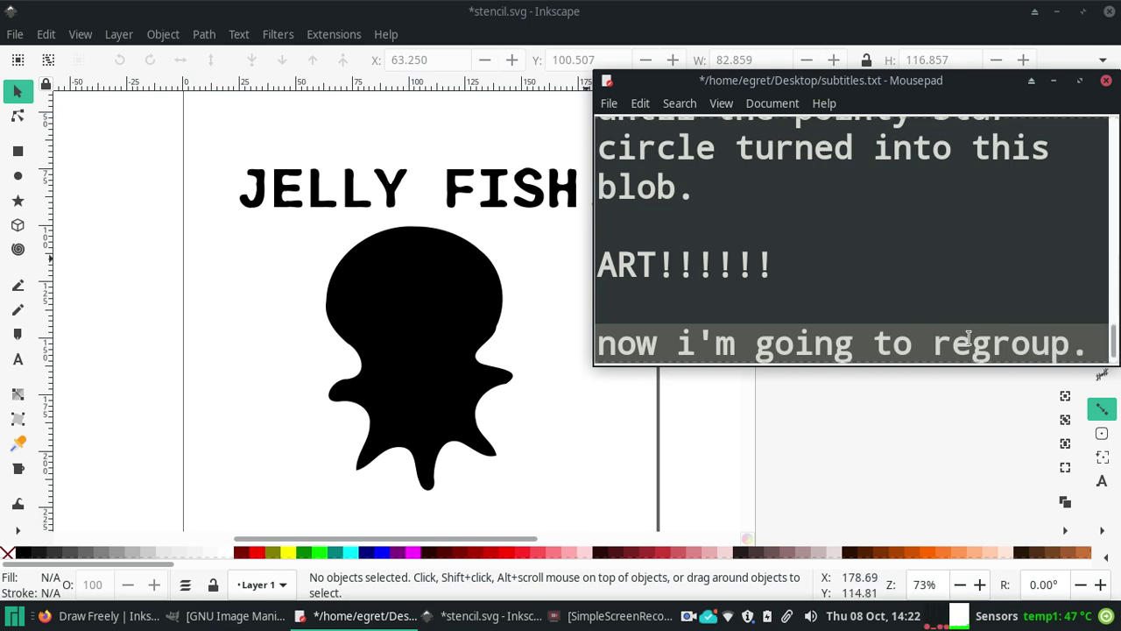
# Step: Change 'regroup' to 're-group' and group all four objects on the page
pyautogui.click(972, 344)
pyautogui.write('-')
pyautogui.click(428, 340)
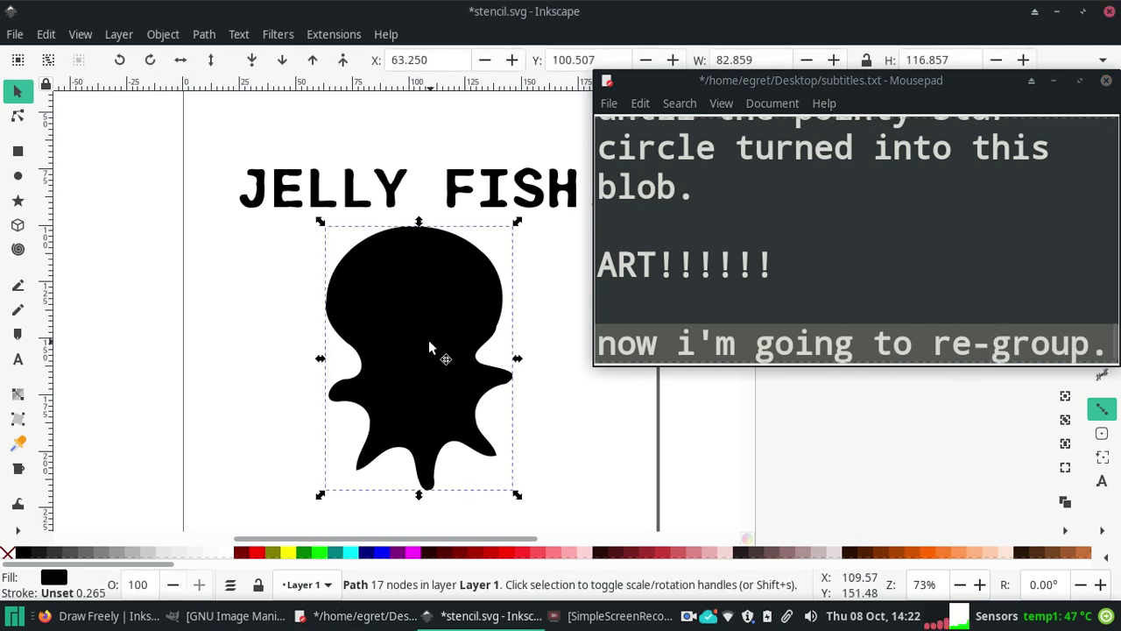
pyautogui.click(192, 255)
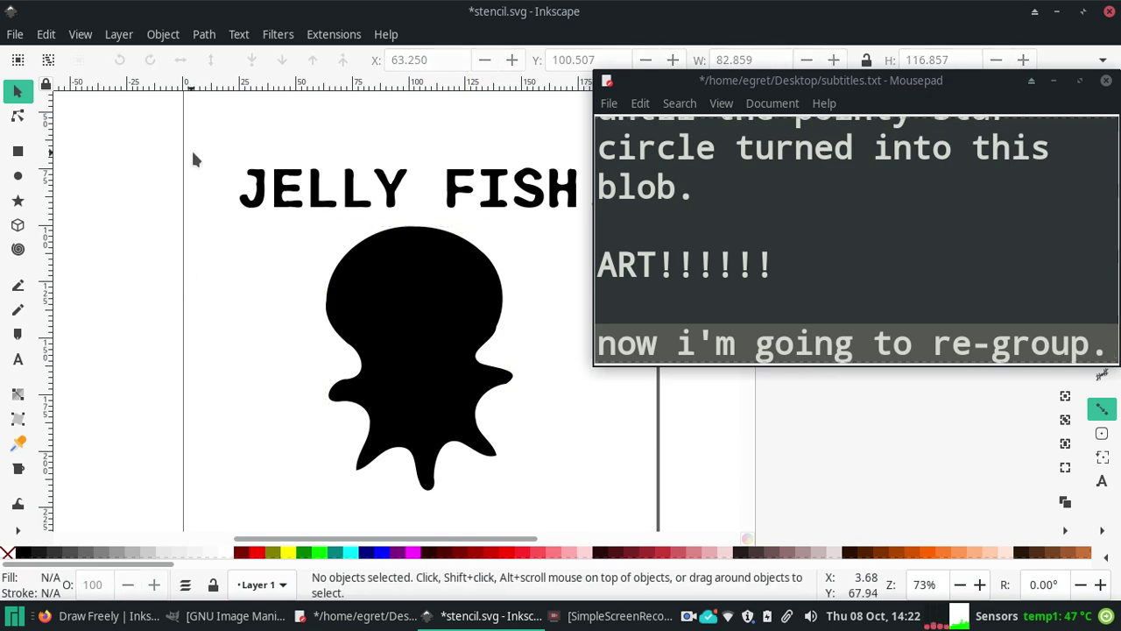
pyautogui.hotkey('ctrl', 'a')
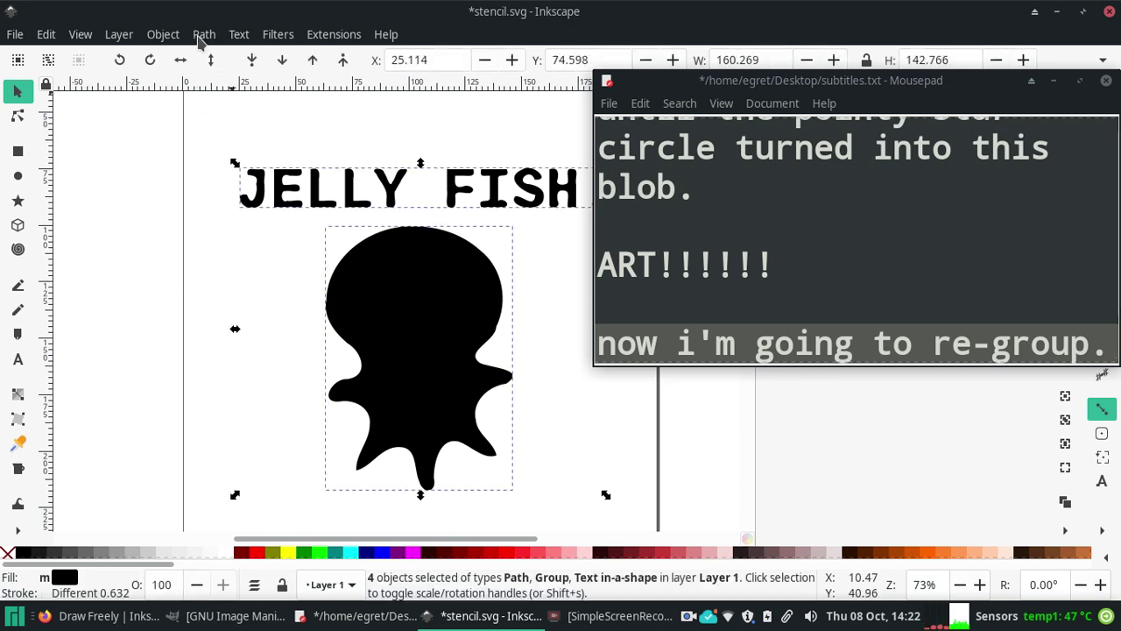
pyautogui.click(165, 36)
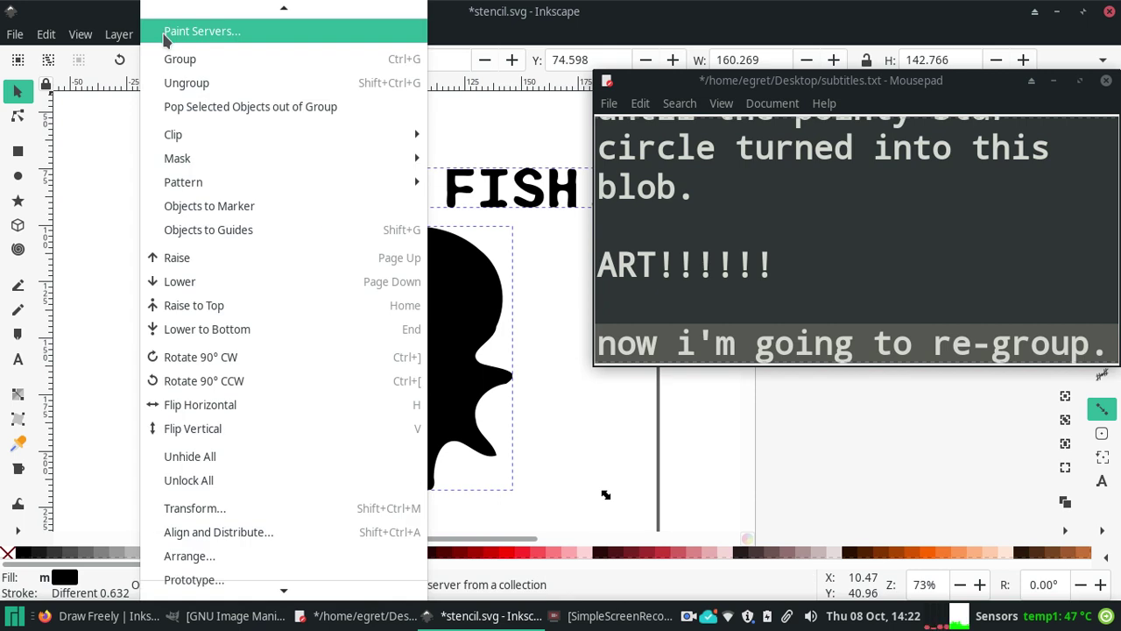
pyautogui.click(179, 58)
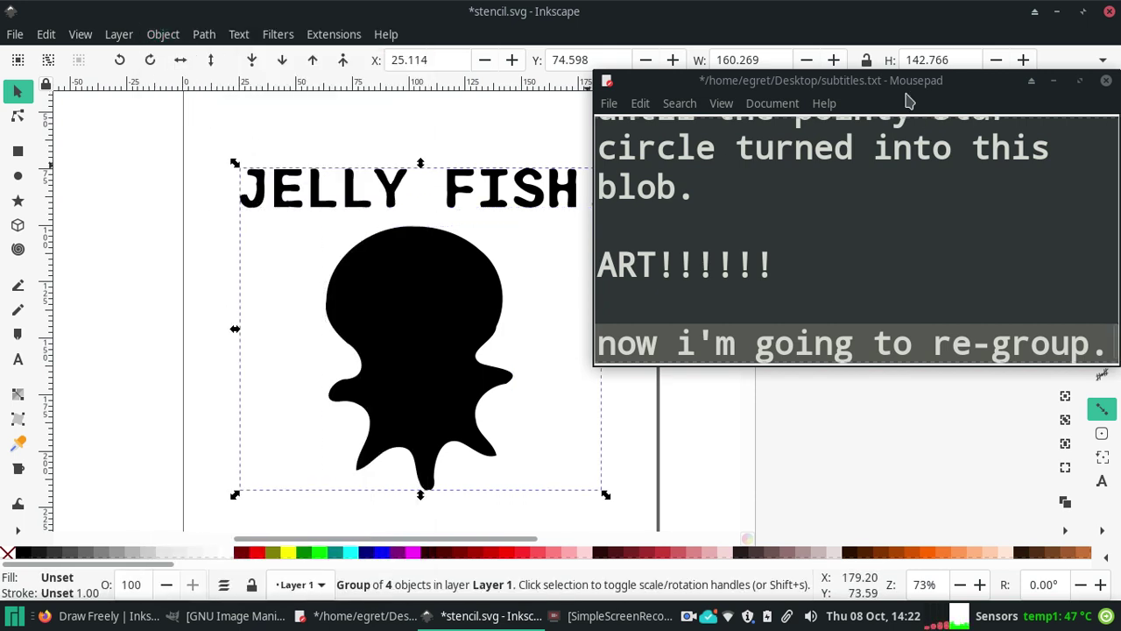
# Step: Centre the new group horizontally and vertically on the page with Align and Distribute
pyautogui.hotkey('shift', 'ctrl', 'a')
pyautogui.moveTo(908, 96); pyautogui.dragTo(894, 264)
pyautogui.click(933, 157)
pyautogui.click(934, 183)
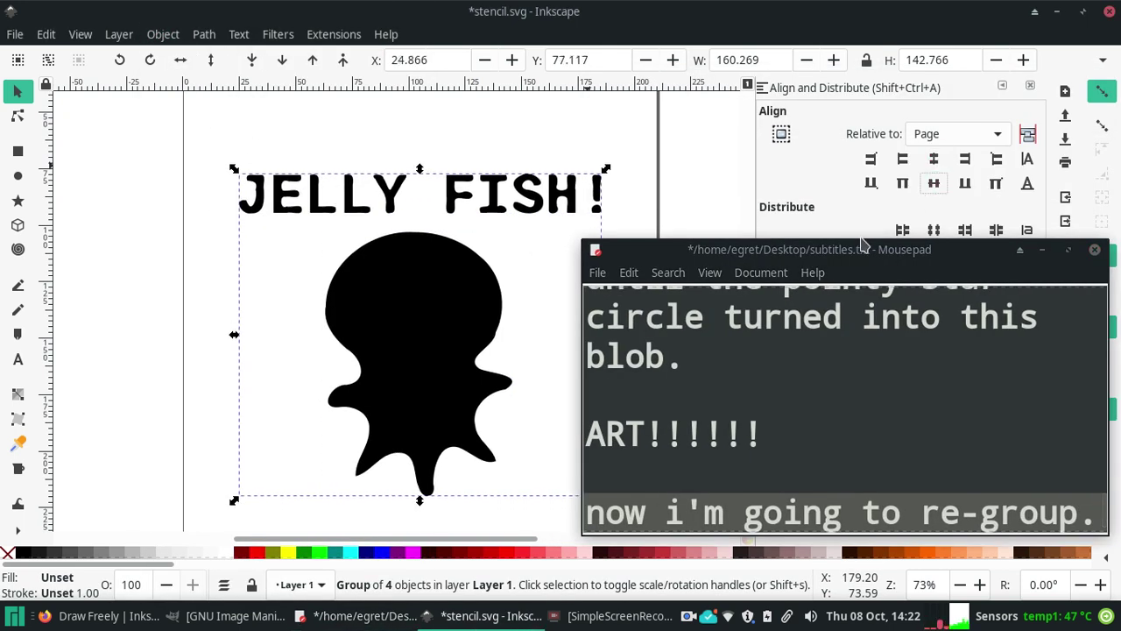
pyautogui.moveTo(785, 251); pyautogui.dragTo(791, 86)
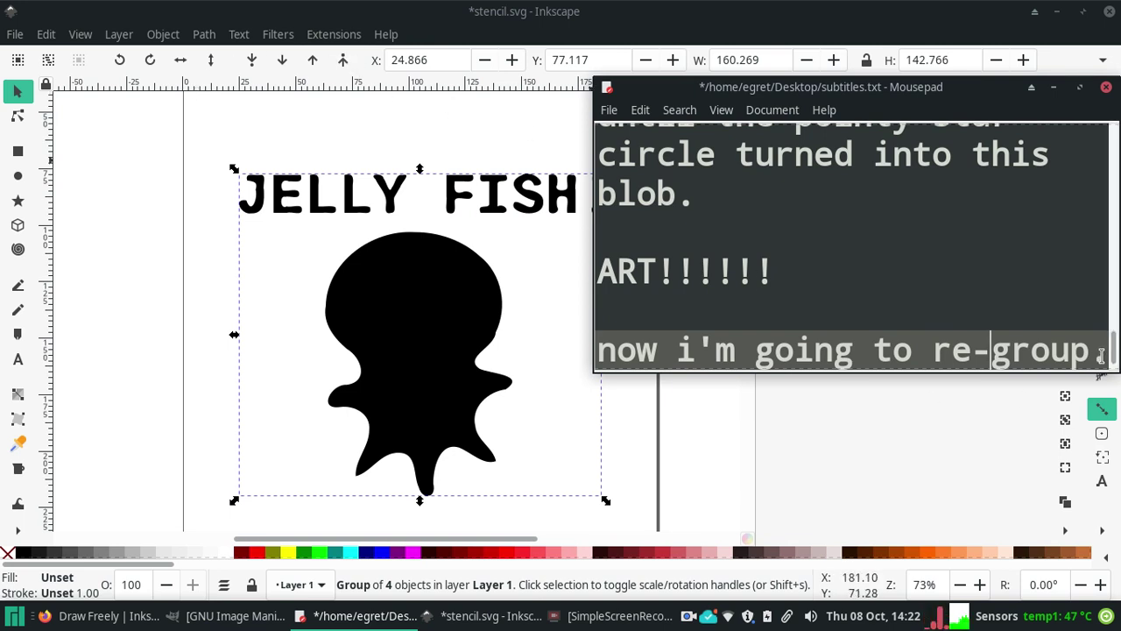
# Step: After two blank lines in subtitles.txt, add 'Most of you are probably done by now and if you want you can save this file.'
pyautogui.press('Return')
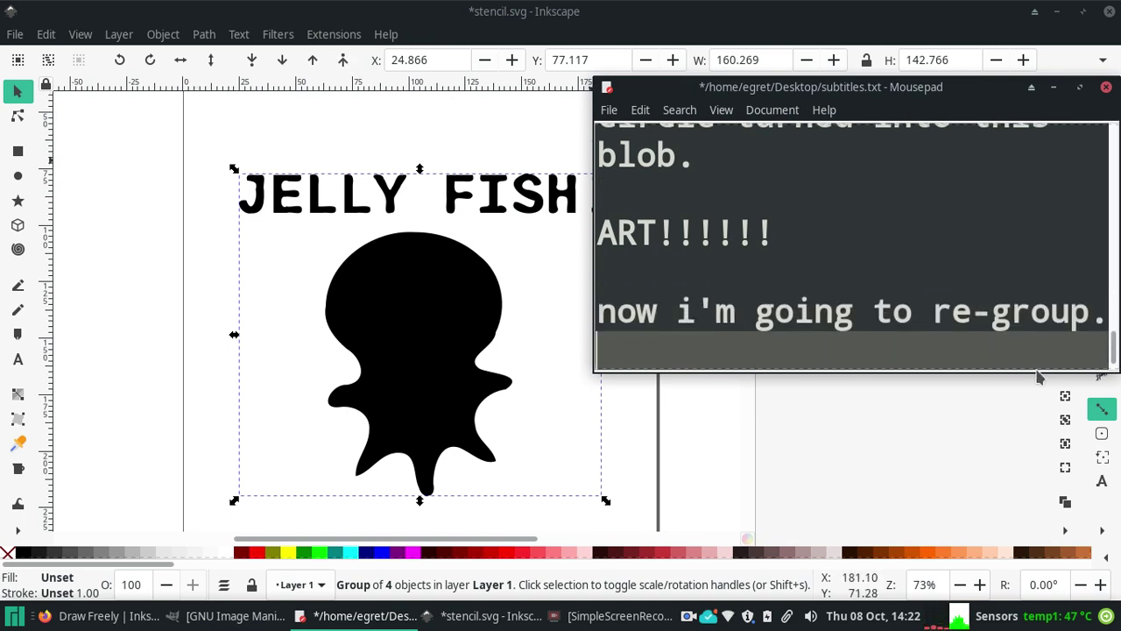
pyautogui.press('Return')
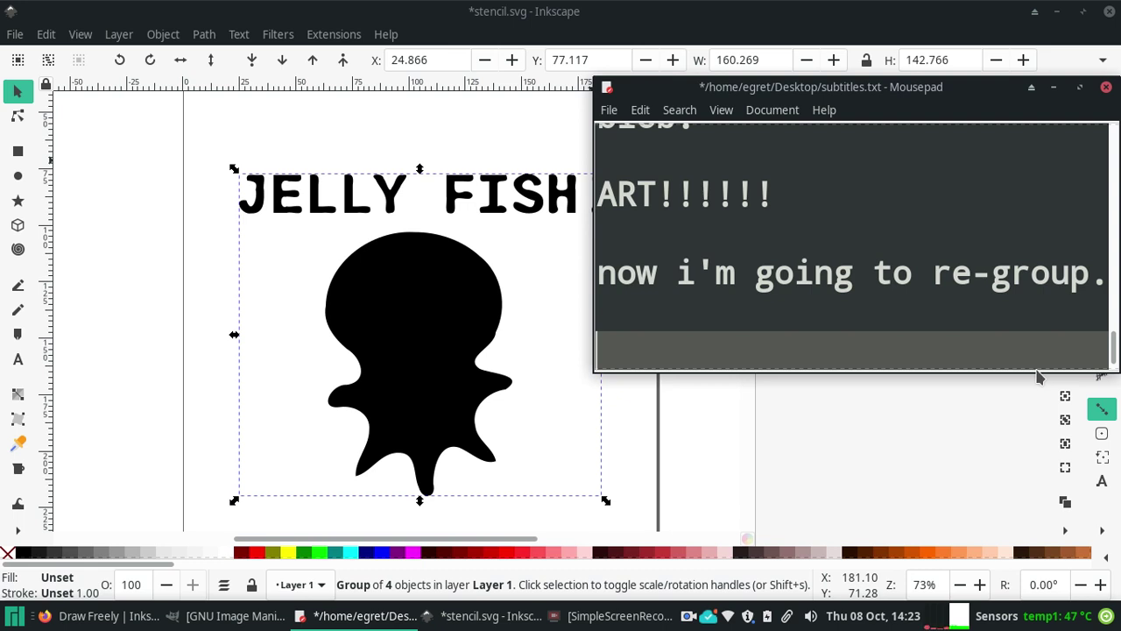
pyautogui.write('M')
pyautogui.write('ost of you are prob')
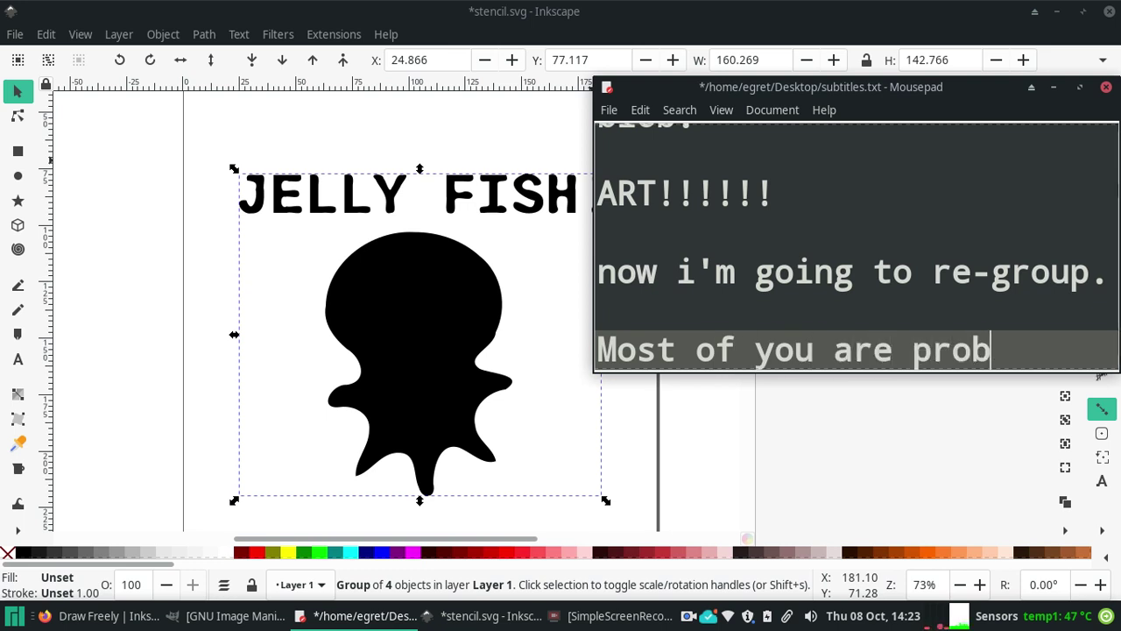
pyautogui.write('ably done by now')
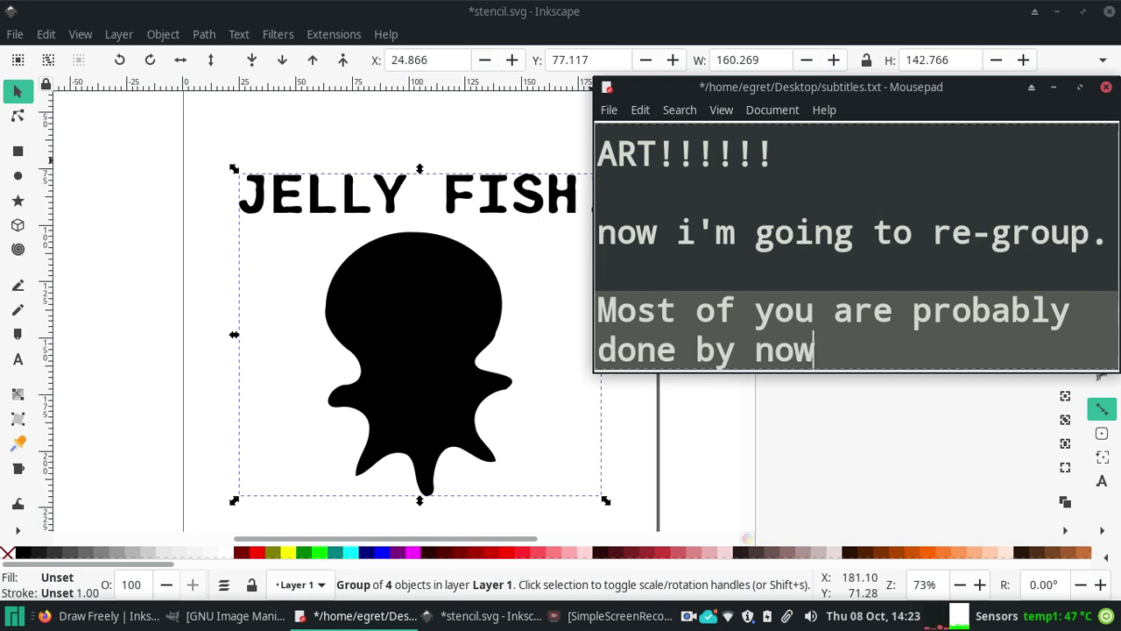
pyautogui.write(' and if')
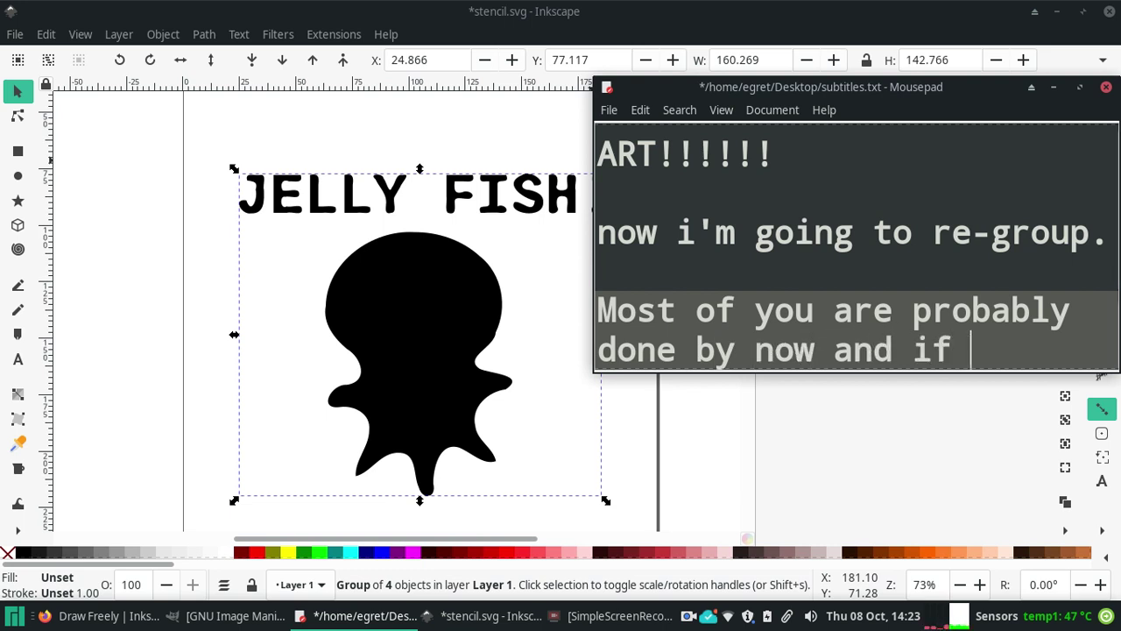
pyautogui.write(' you want you')
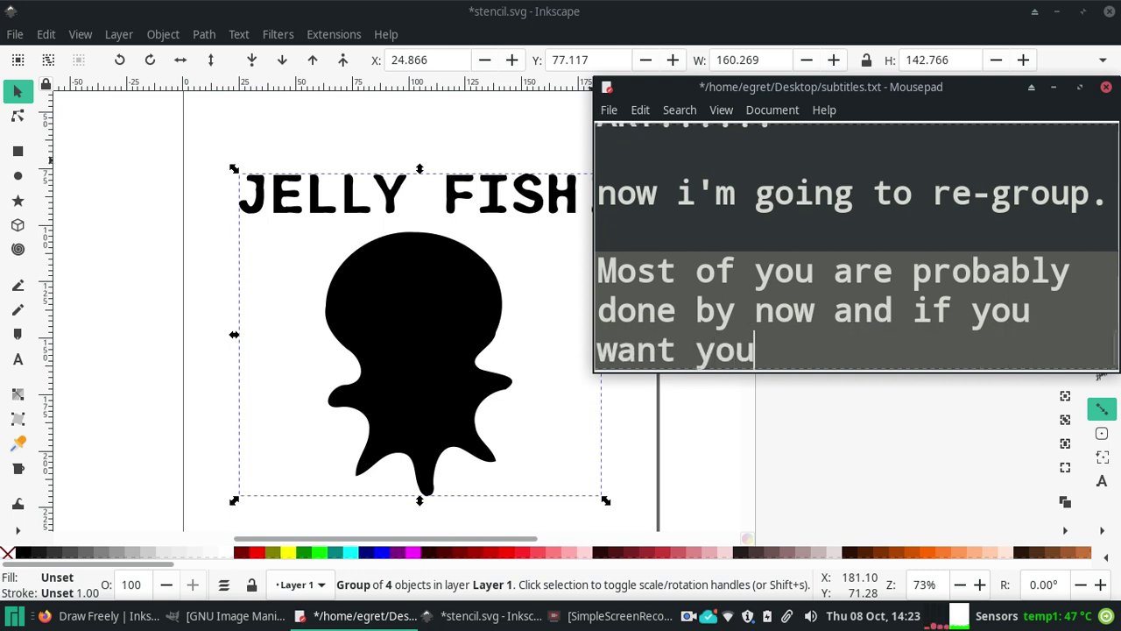
pyautogui.write(' can save this file.')
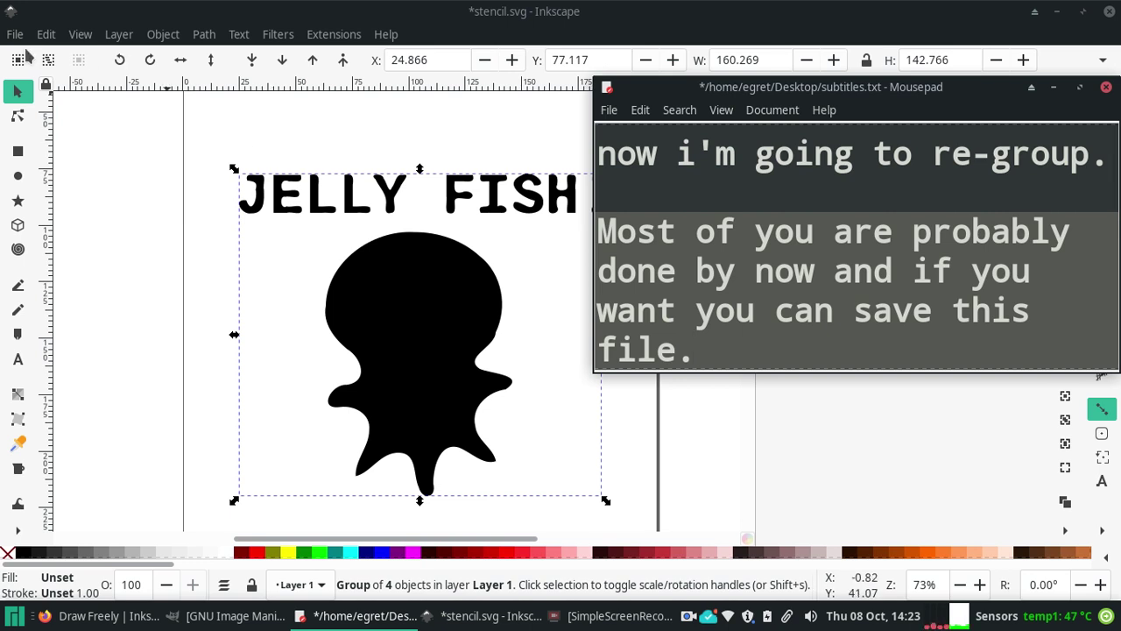
pyautogui.click(15, 35)
# Step: Save stencil.svg and open the Export PNG Image settings
pyautogui.click(46, 182)
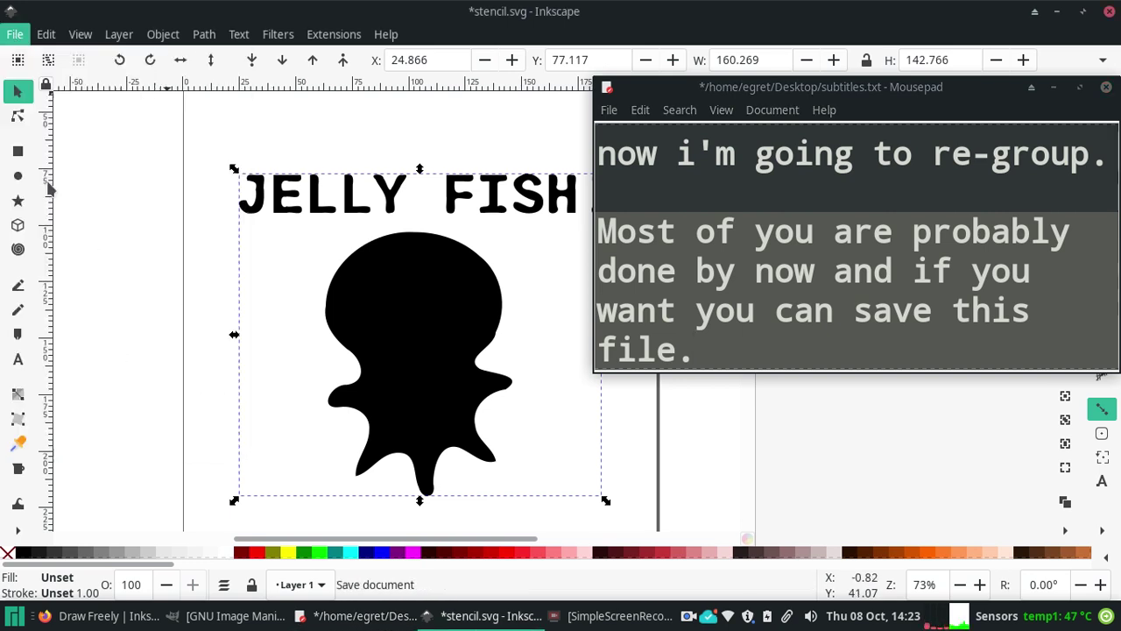
pyautogui.click(15, 39)
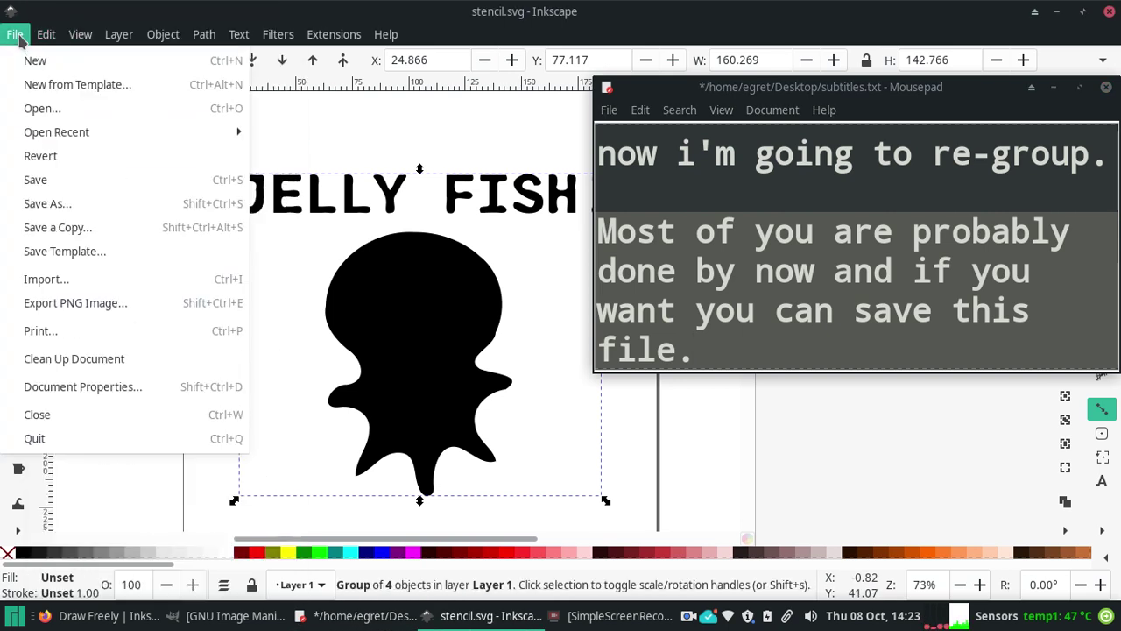
pyautogui.click(88, 303)
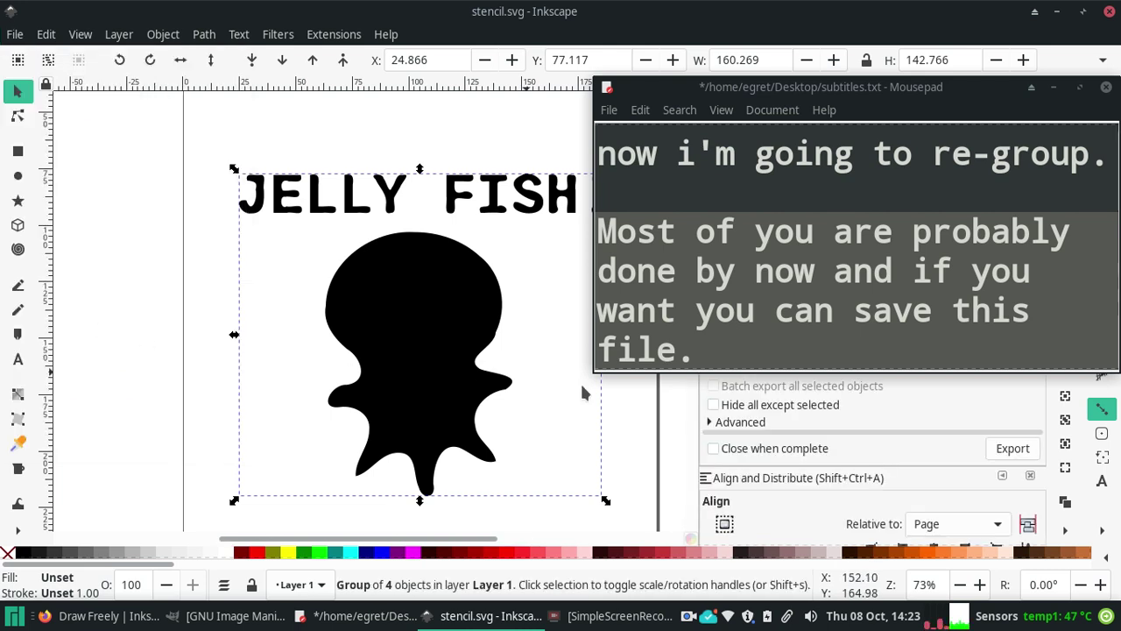
# Step: Add 'Or export' to the subtitles and move the Mousepad window left
pyautogui.click(775, 342)
pyautogui.write('Or export')
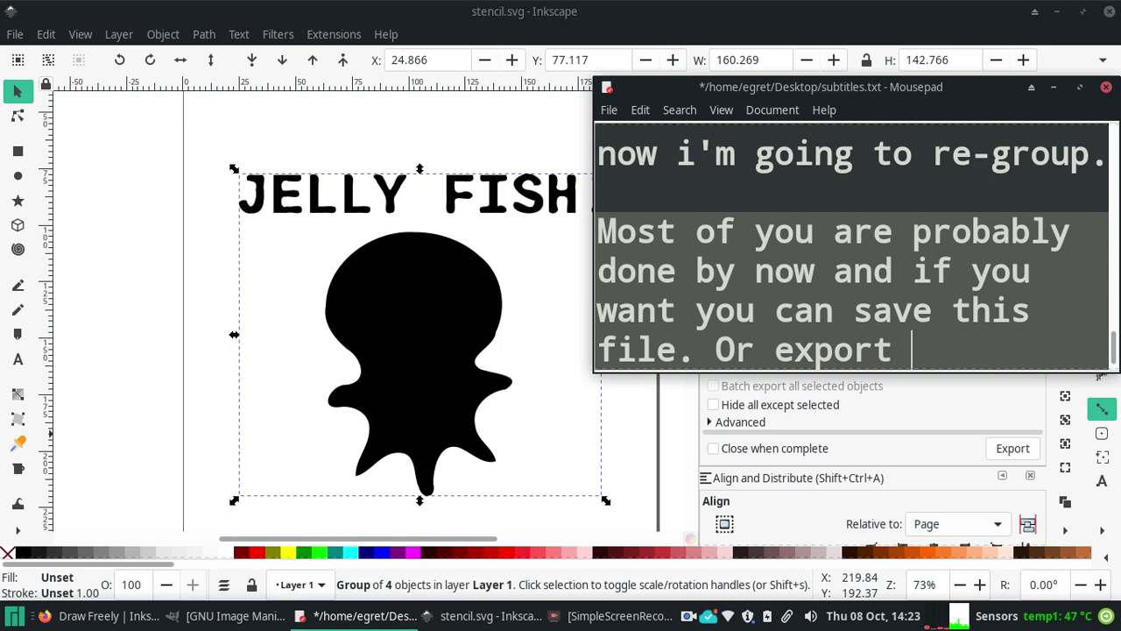
pyautogui.moveTo(914, 87); pyautogui.dragTo(427, 118)
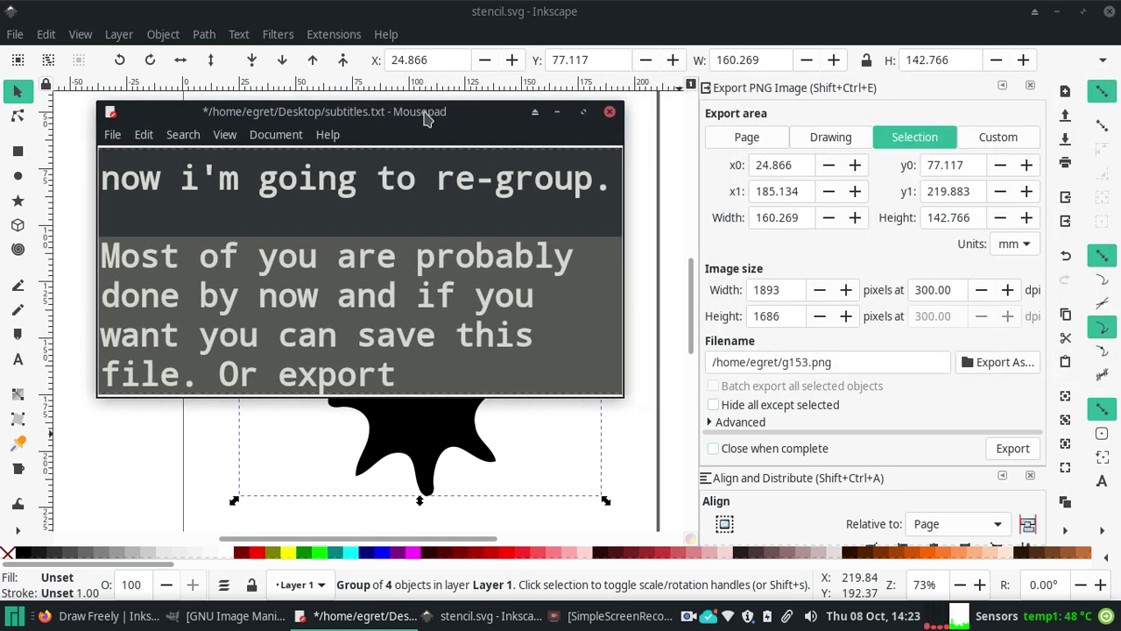
# Step: Set the export area to the full page and leave 'Close when complete' unchecked
pyautogui.click(747, 140)
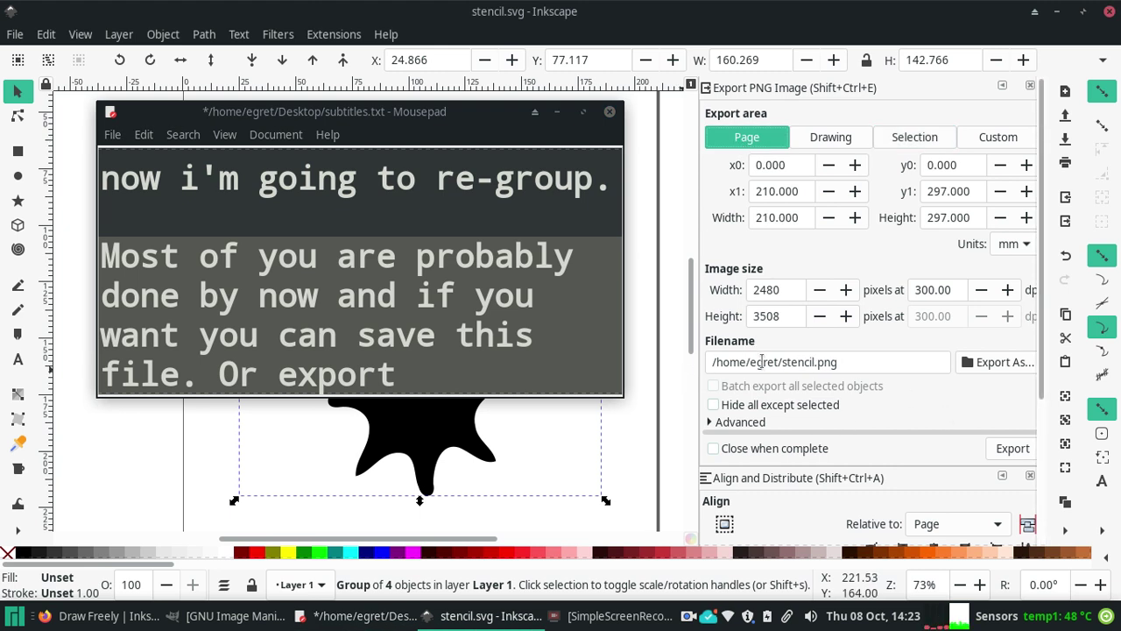
pyautogui.moveTo(761, 361); pyautogui.dragTo(921, 361)
pyautogui.click(913, 368)
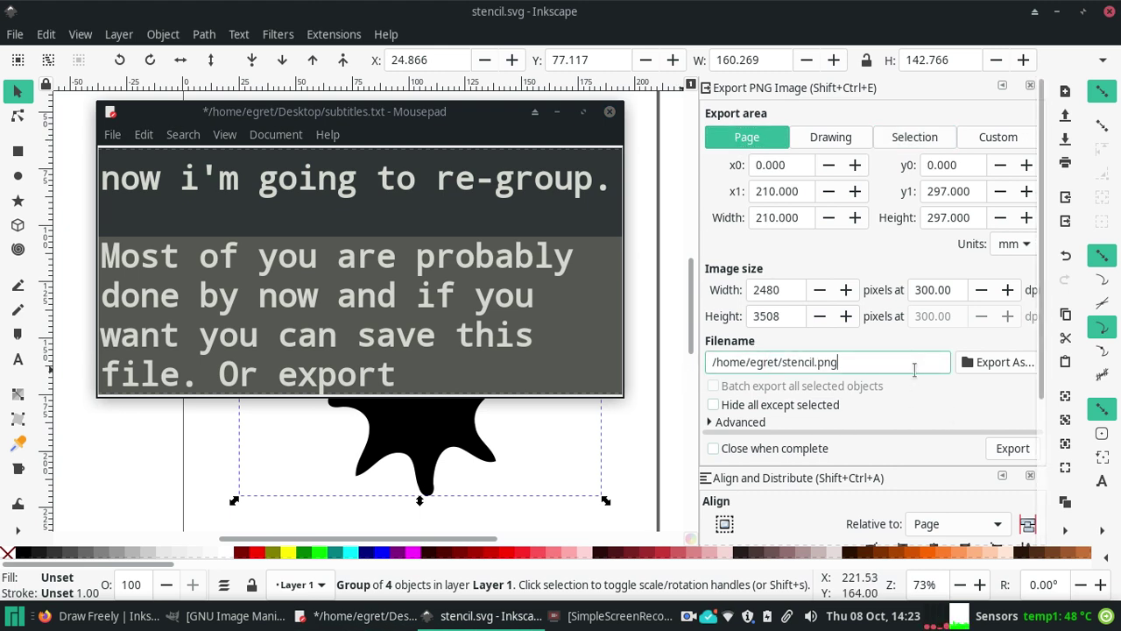
pyautogui.scroll(-3, 1026, 394)
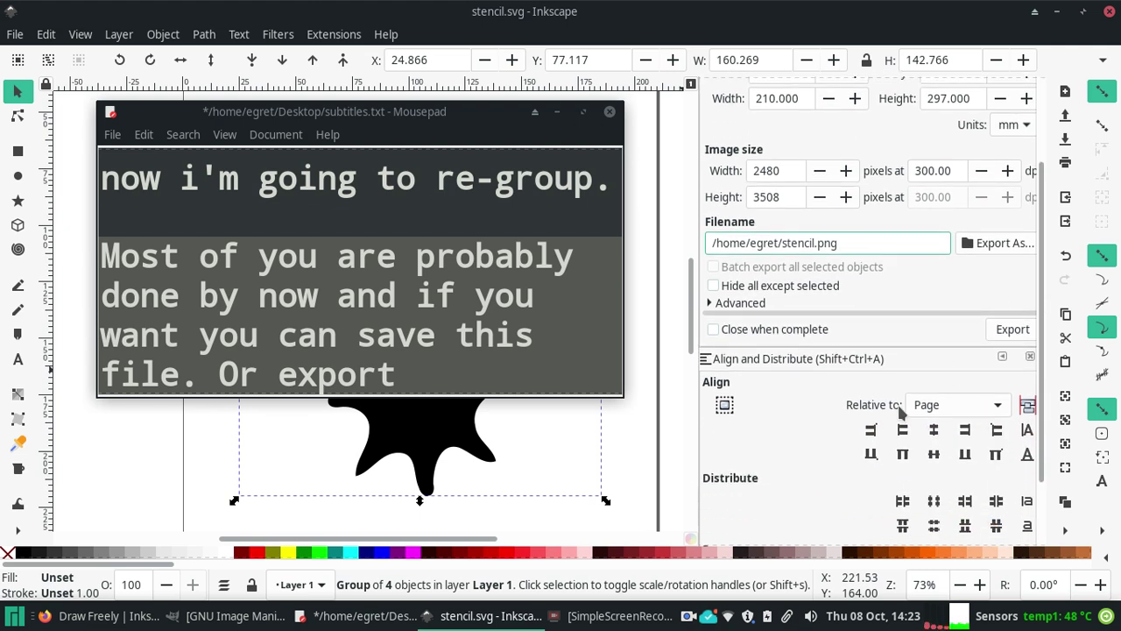
pyautogui.click(726, 335)
pyautogui.click(726, 336)
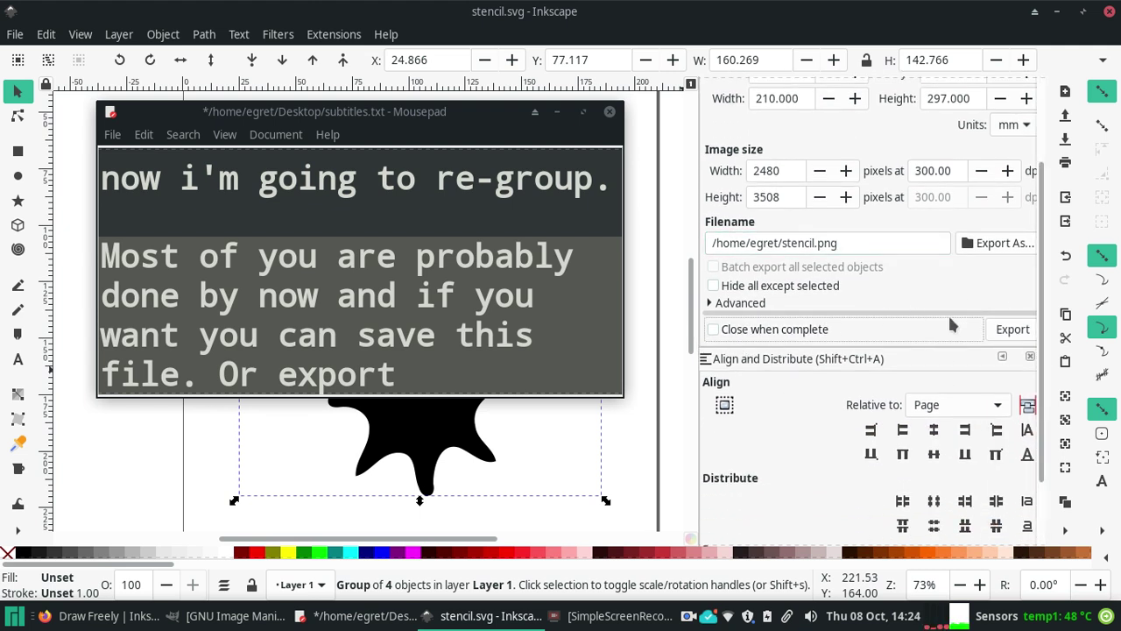
pyautogui.scroll(-1, 1041, 346)
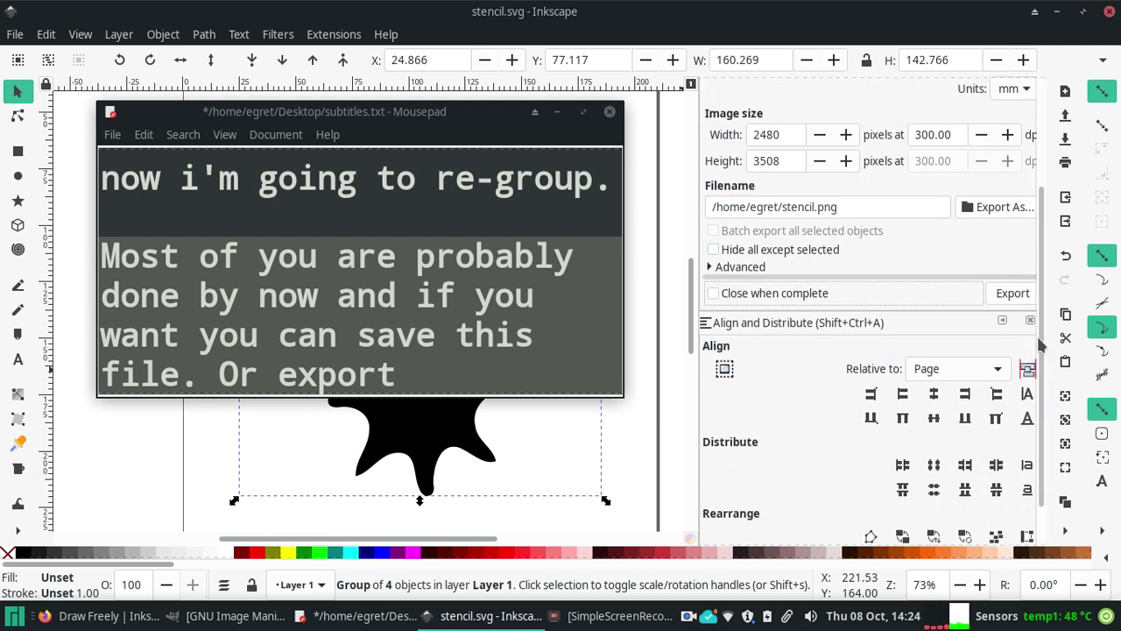
# Step: Export the page as stencil.png at 2480×3508 px and 300 dpi
pyautogui.click(1014, 294)
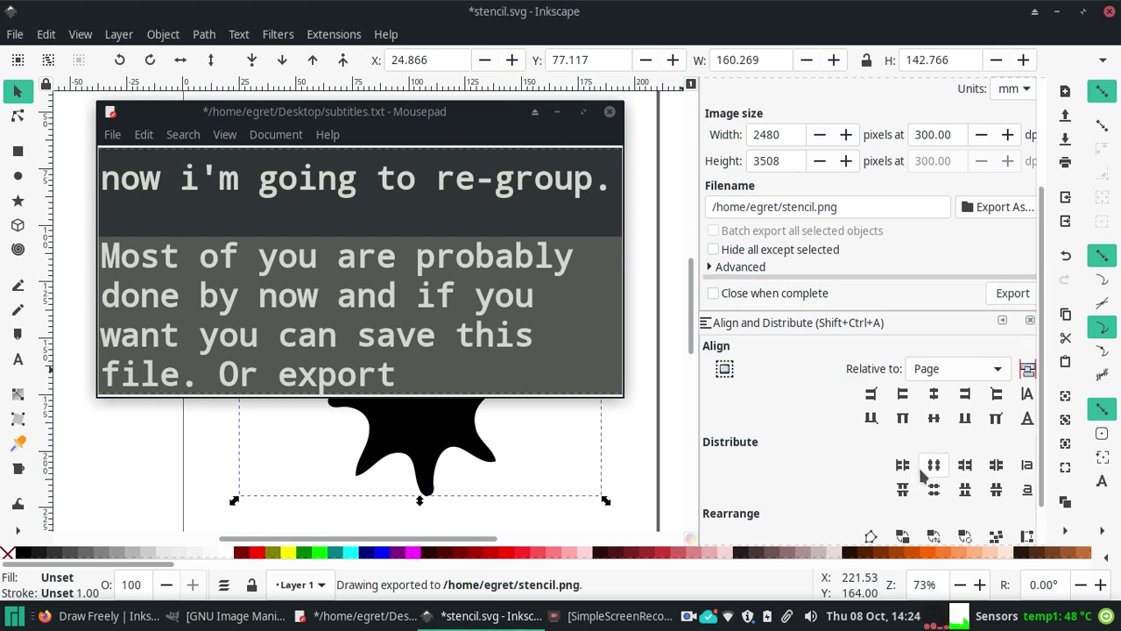
pyautogui.scroll(2, 1025, 219)
pyautogui.scroll(2, 1025, 131)
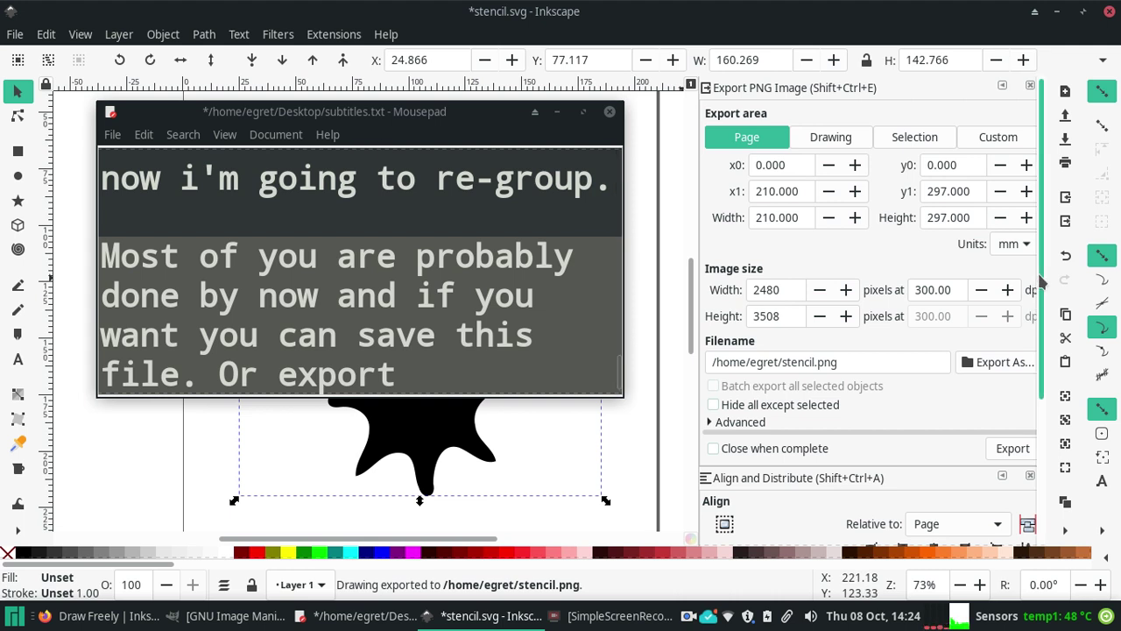
pyautogui.scroll(-3, 1042, 278)
pyautogui.scroll(2, 1042, 278)
pyautogui.scroll(2, 1042, 278)
# Step: Add subtitles about a few extra export steps and 'Let's color this to make it easier to see.'
pyautogui.click(358, 120)
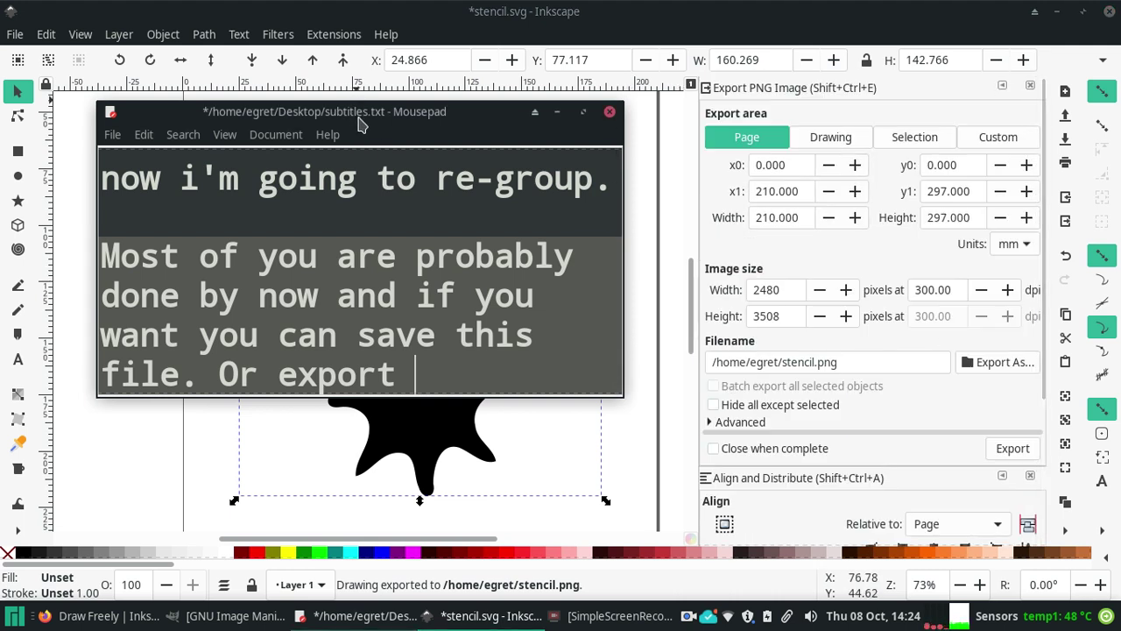
pyautogui.moveTo(358, 121); pyautogui.dragTo(893, 113)
pyautogui.write('but')
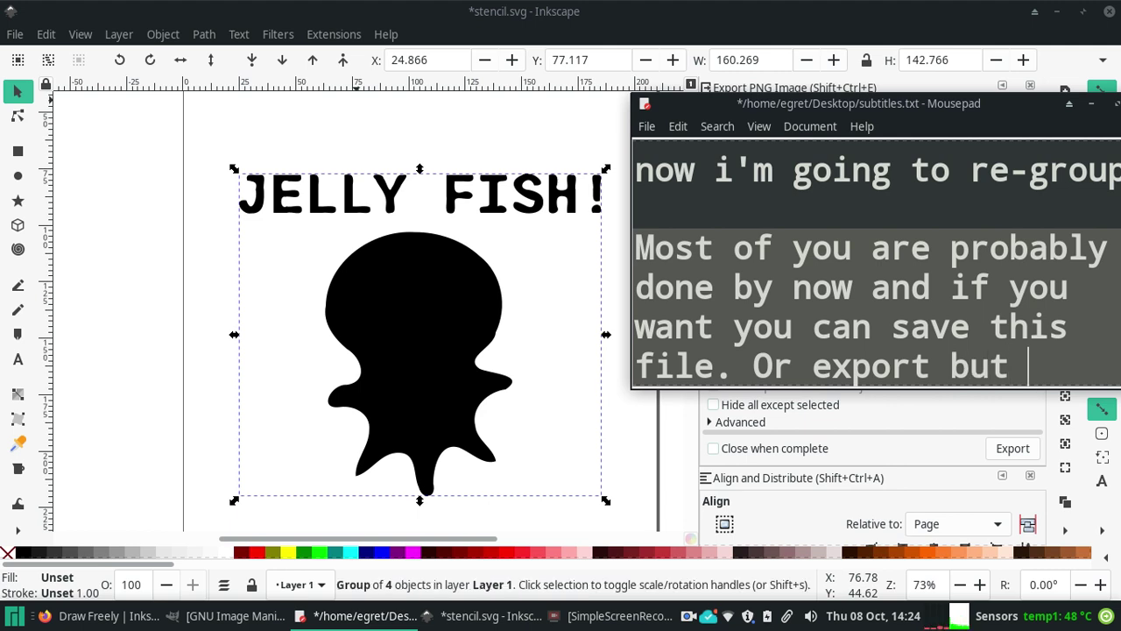
pyautogui.write(' there')
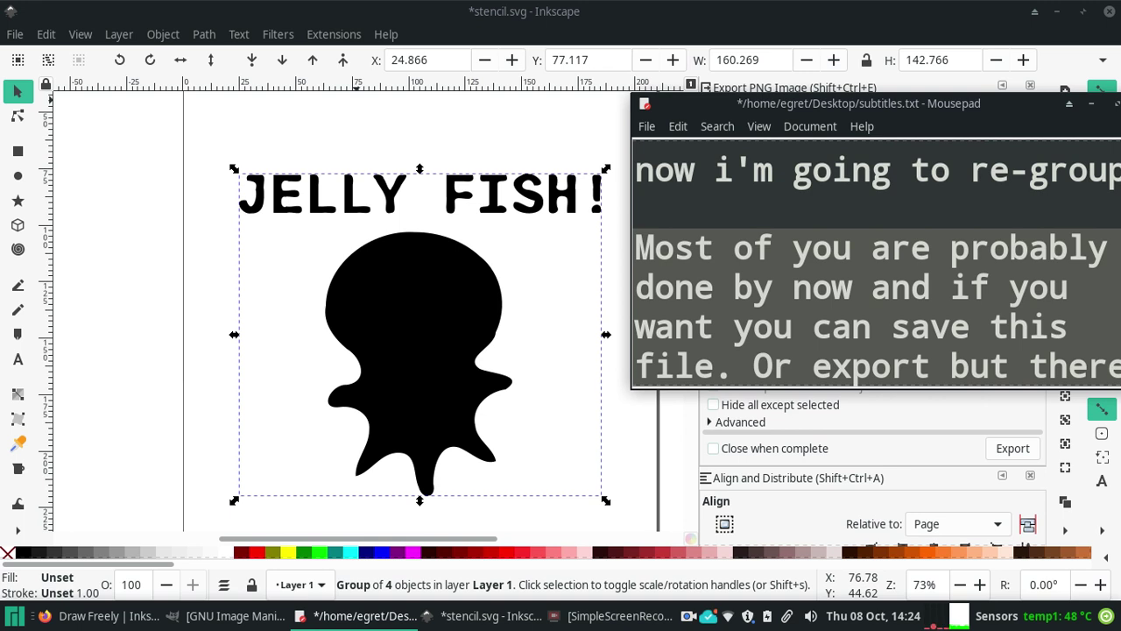
pyautogui.write("'s a few e")
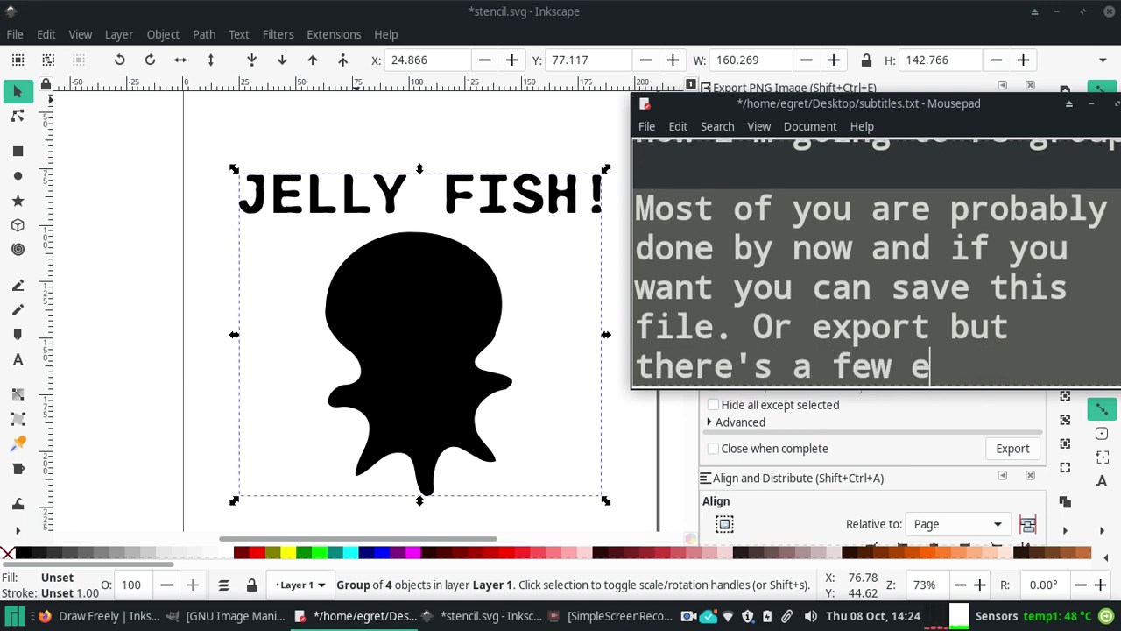
pyautogui.write('xtra steps')
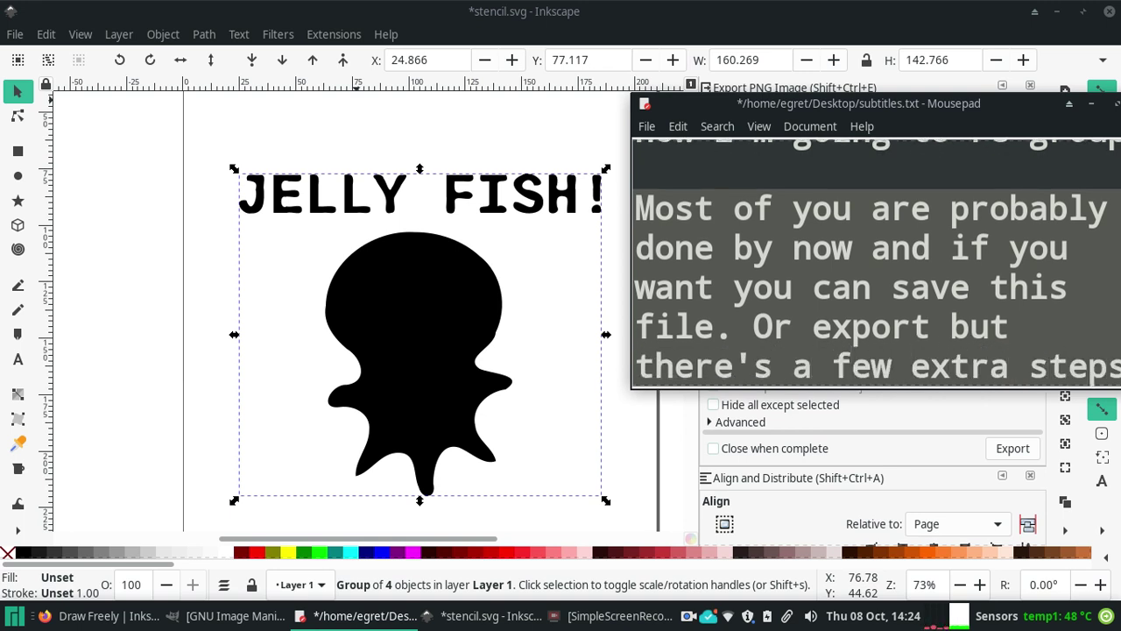
pyautogui.write(' you might wa')
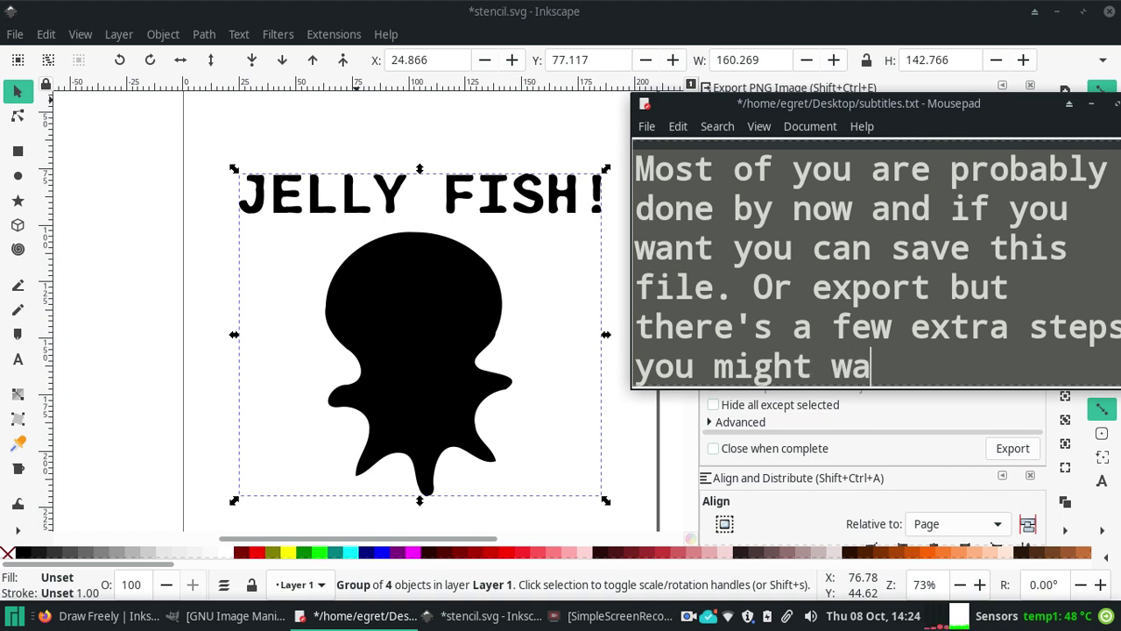
pyautogui.write('nt to include now. ')
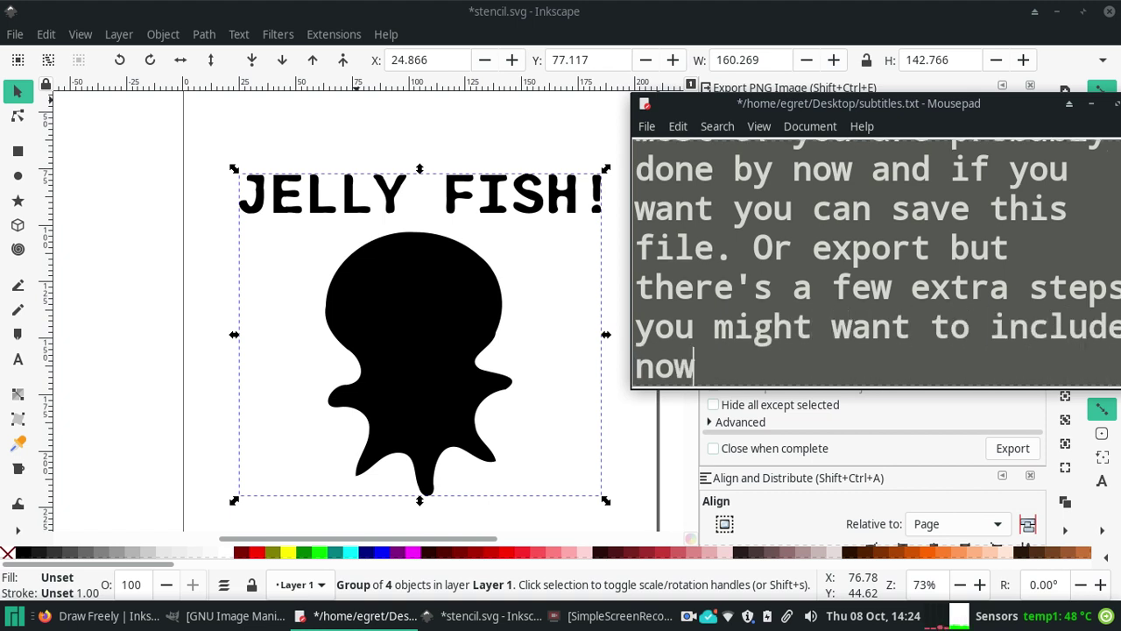
pyautogui.write("Let's ")
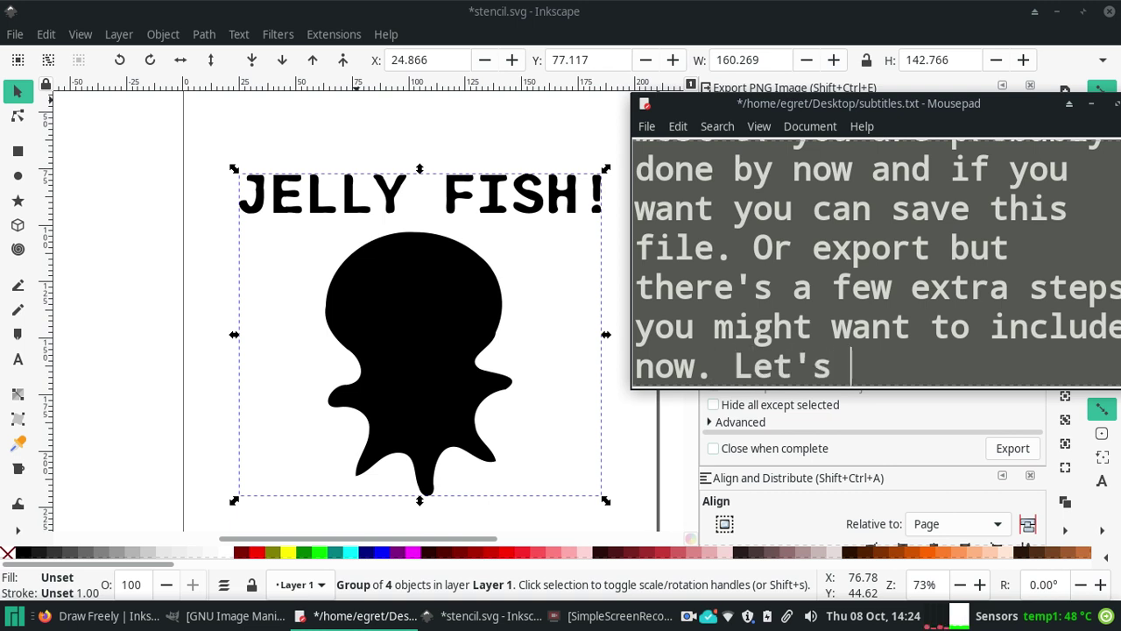
pyautogui.write('color this for')
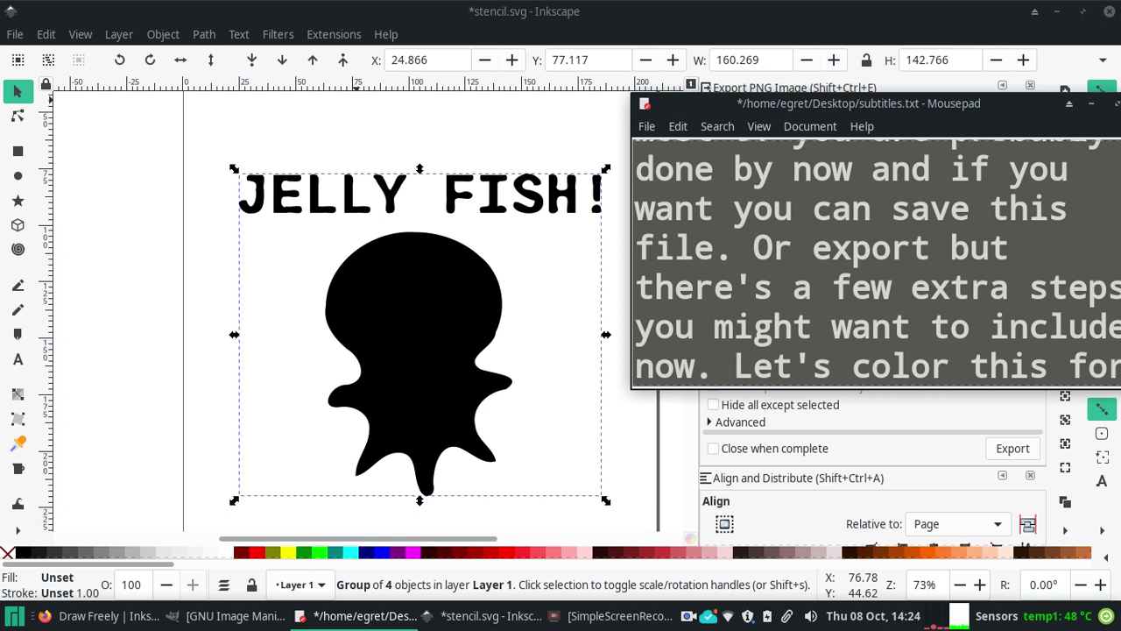
pyautogui.press('BackSpace')
pyautogui.press('BackSpace')
pyautogui.press('BackSpace')
pyautogui.write('to make ')
pyautogui.write('it easier ')
pyautogui.write('to see.')
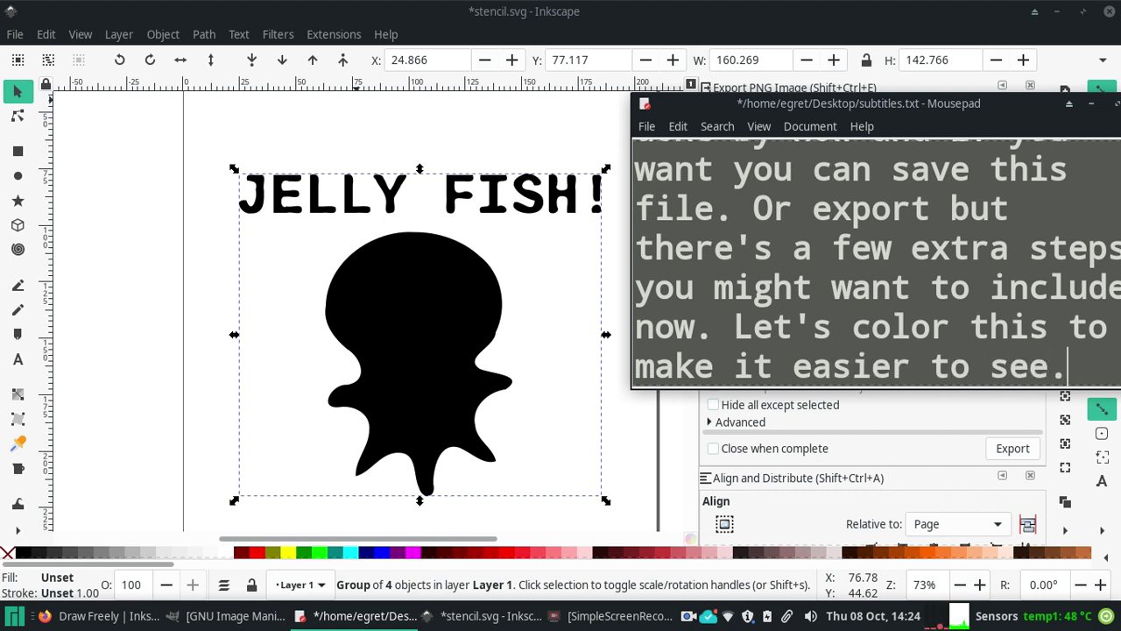
# Step: Try aqua and navy swatches, then fill the grouped title and jellyfish with teal
pyautogui.click(355, 558)
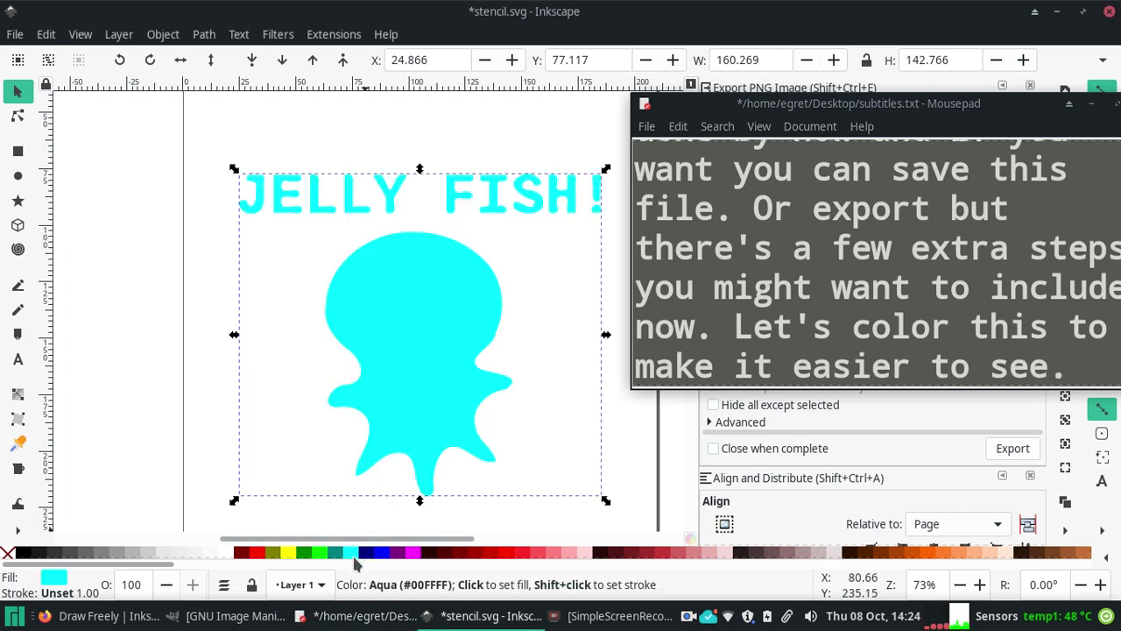
pyautogui.click(371, 557)
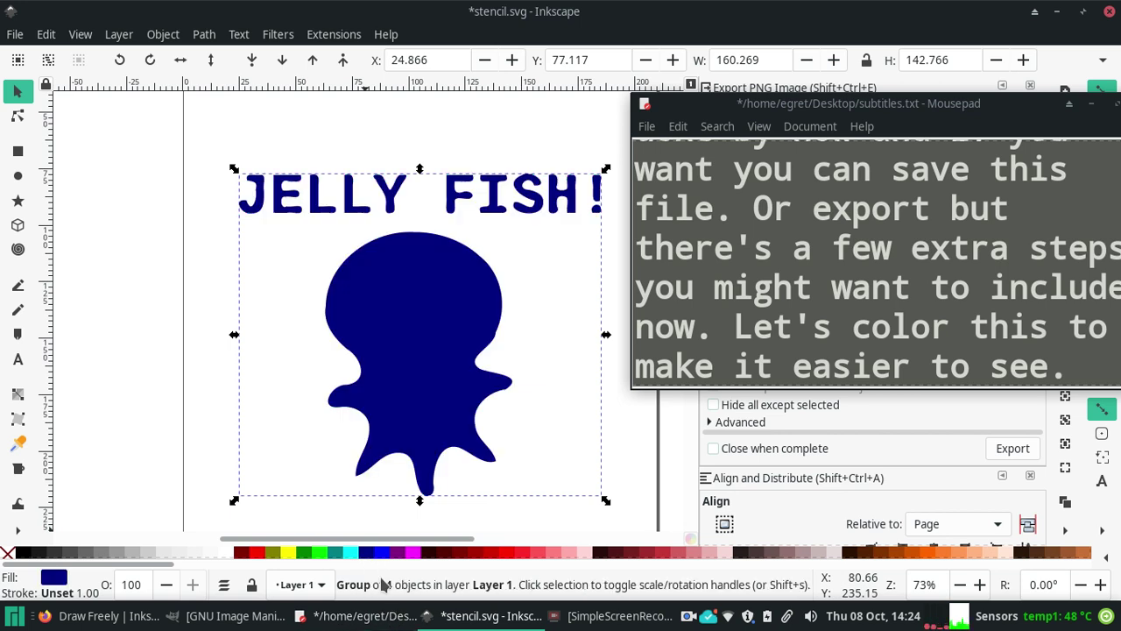
pyautogui.click(350, 553)
pyautogui.click(335, 554)
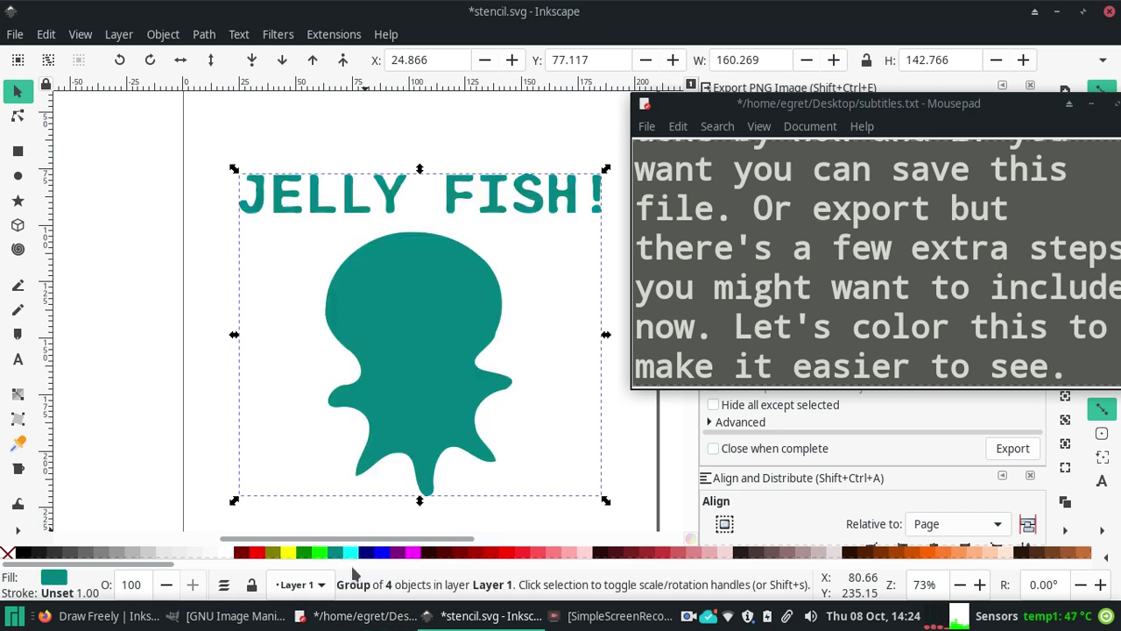
pyautogui.click(16, 36)
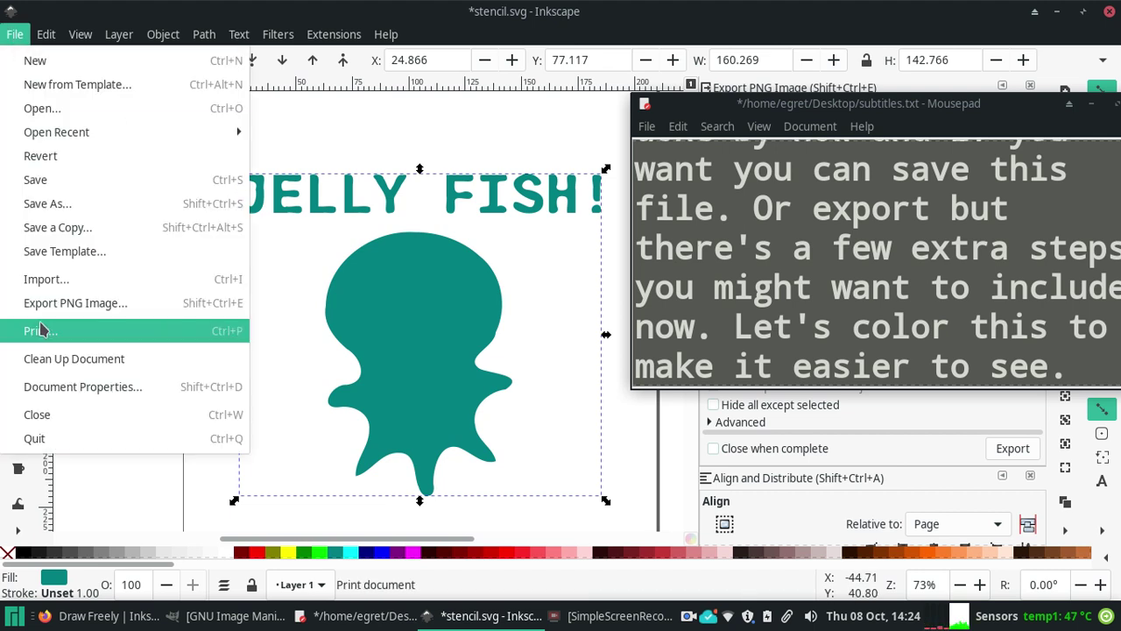
# Step: Open Document Properties and place it beside the notes window
pyautogui.click(123, 391)
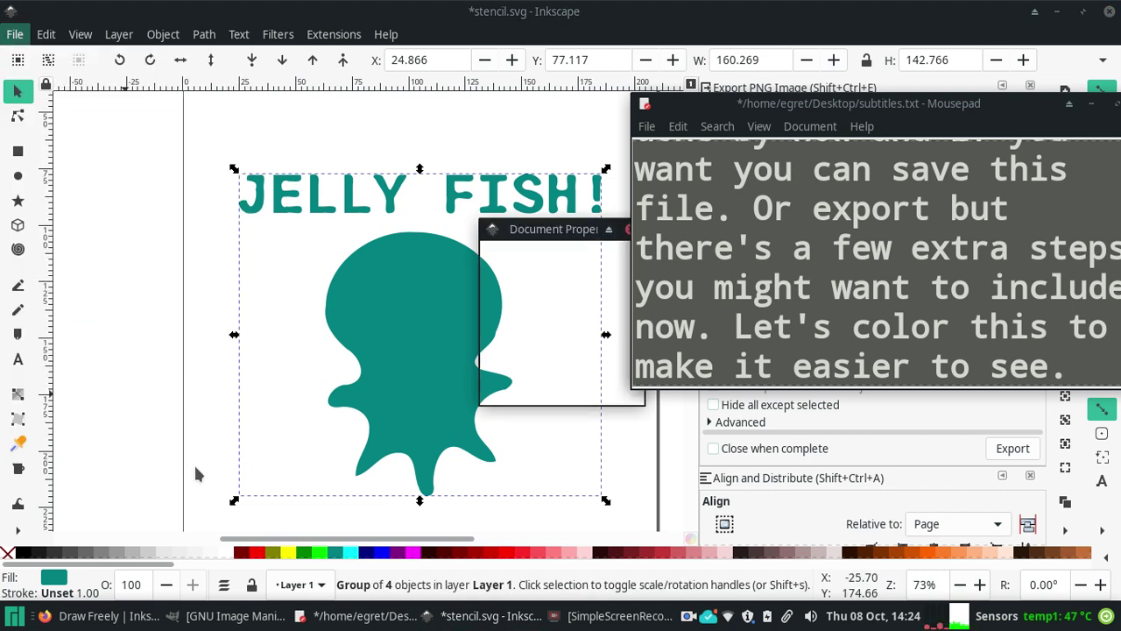
pyautogui.moveTo(535, 230); pyautogui.dragTo(119, 40)
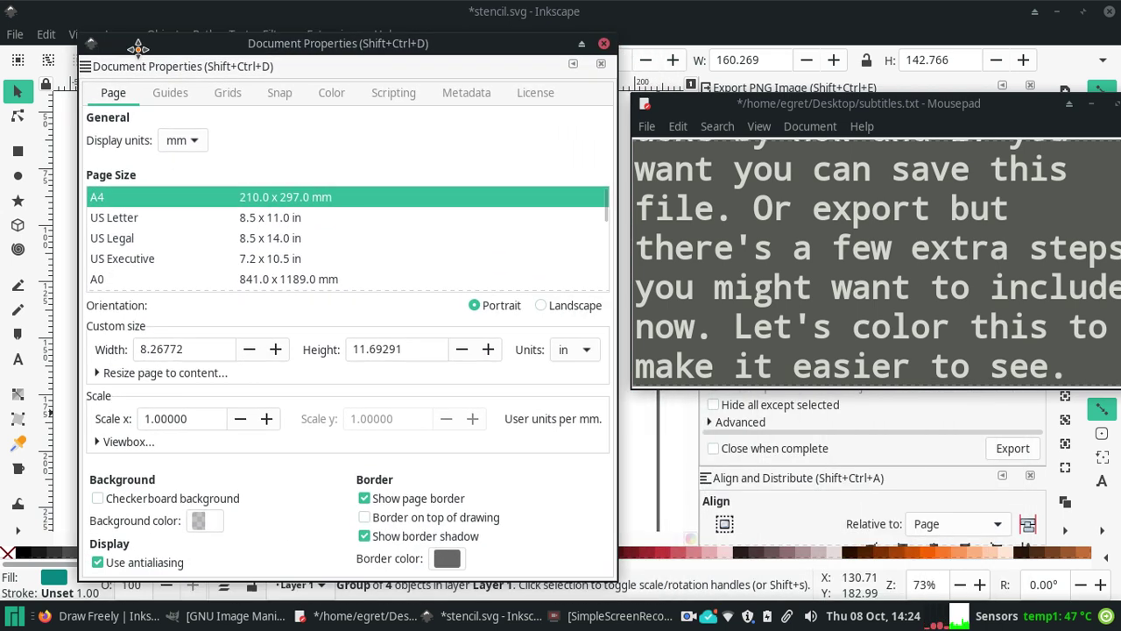
pyautogui.moveTo(771, 104); pyautogui.dragTo(591, 66)
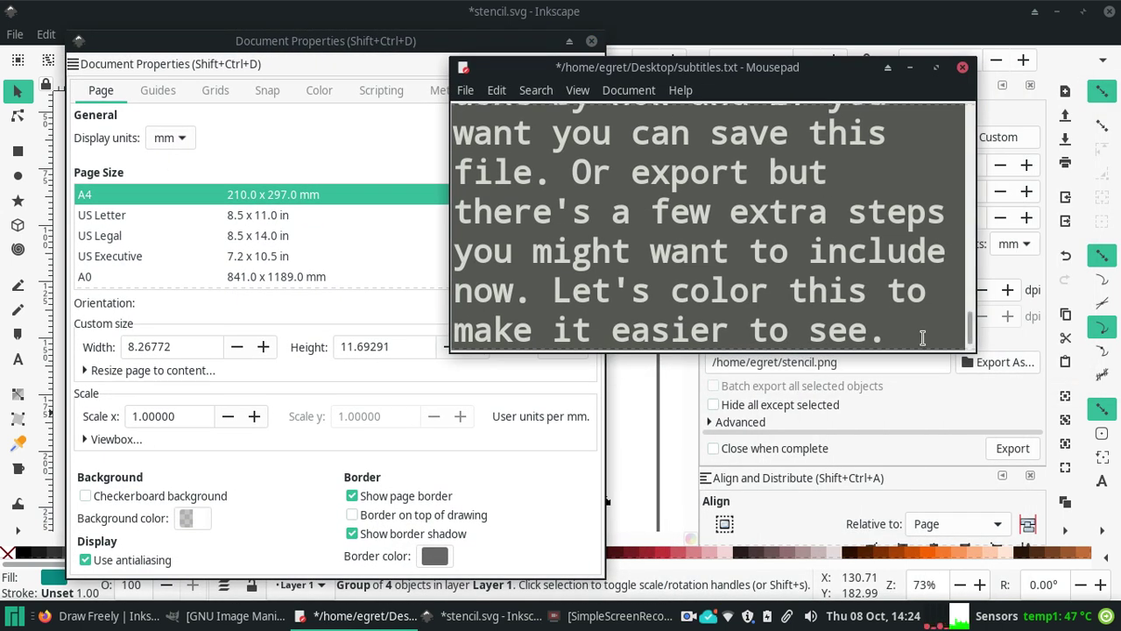
# Step: Add the subtitle line 'Go to File > Document Properties' in the notes
pyautogui.press('Return')
pyautogui.press('Return')
pyautogui.press('Return')
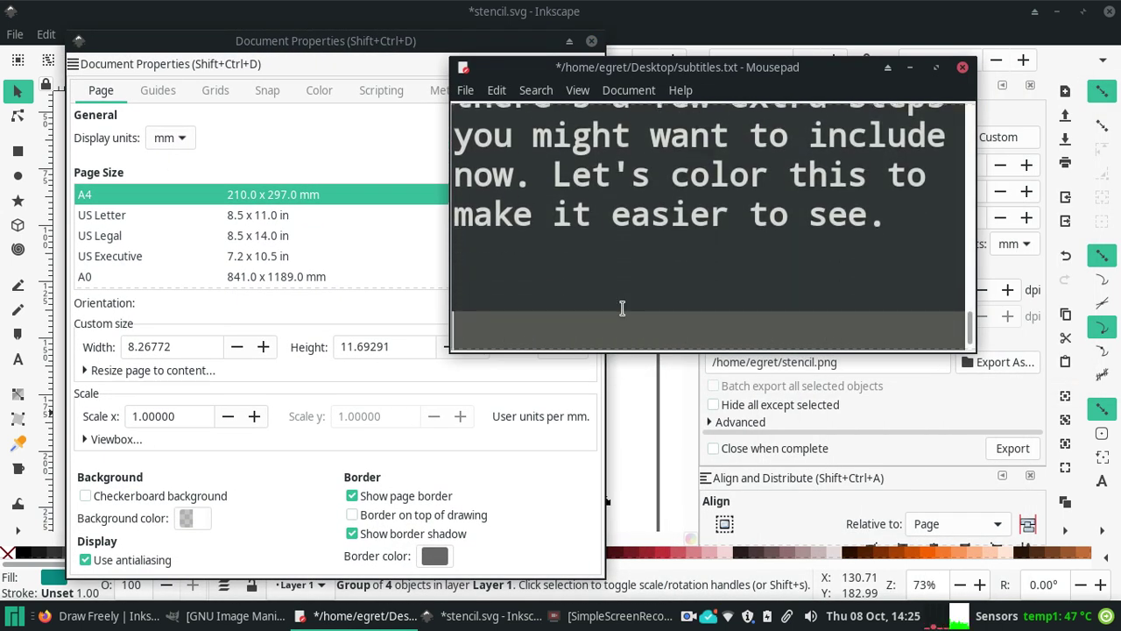
pyautogui.write('Go to Filew')
pyautogui.press('BackSpace')
pyautogui.press('Return')
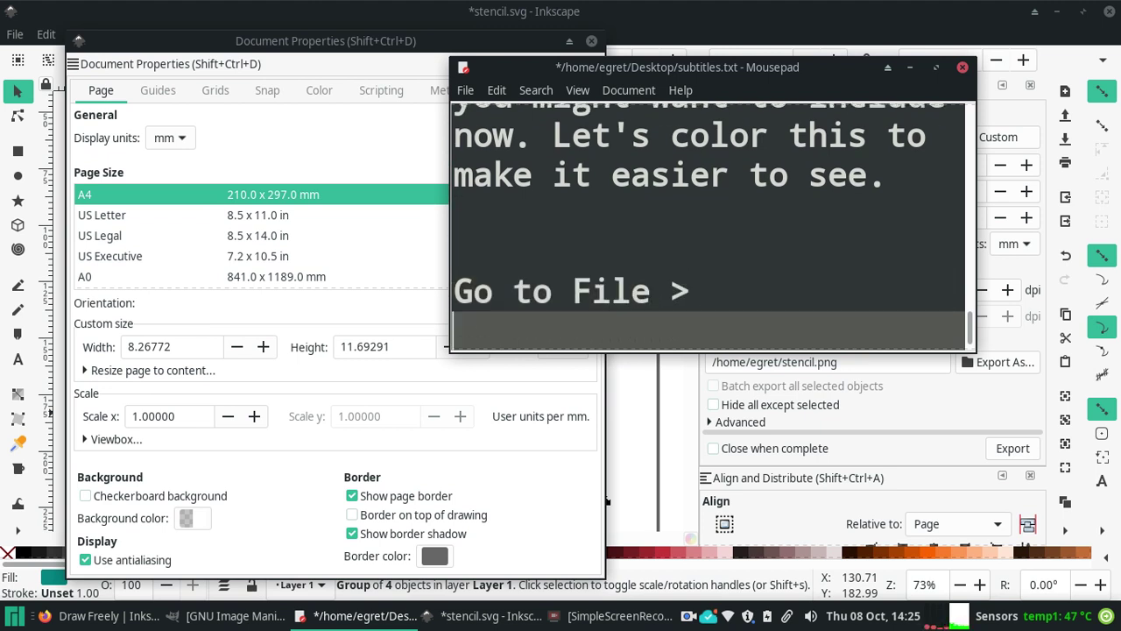
pyautogui.click(14, 34)
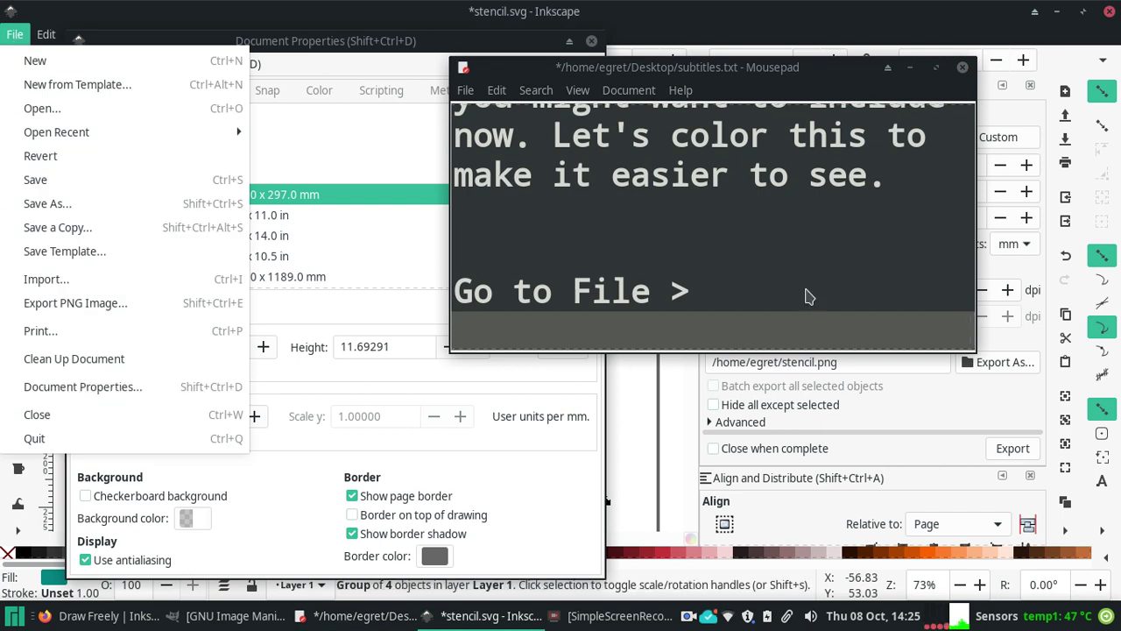
pyautogui.click(145, 387)
pyautogui.click(796, 289)
pyautogui.write('Doc')
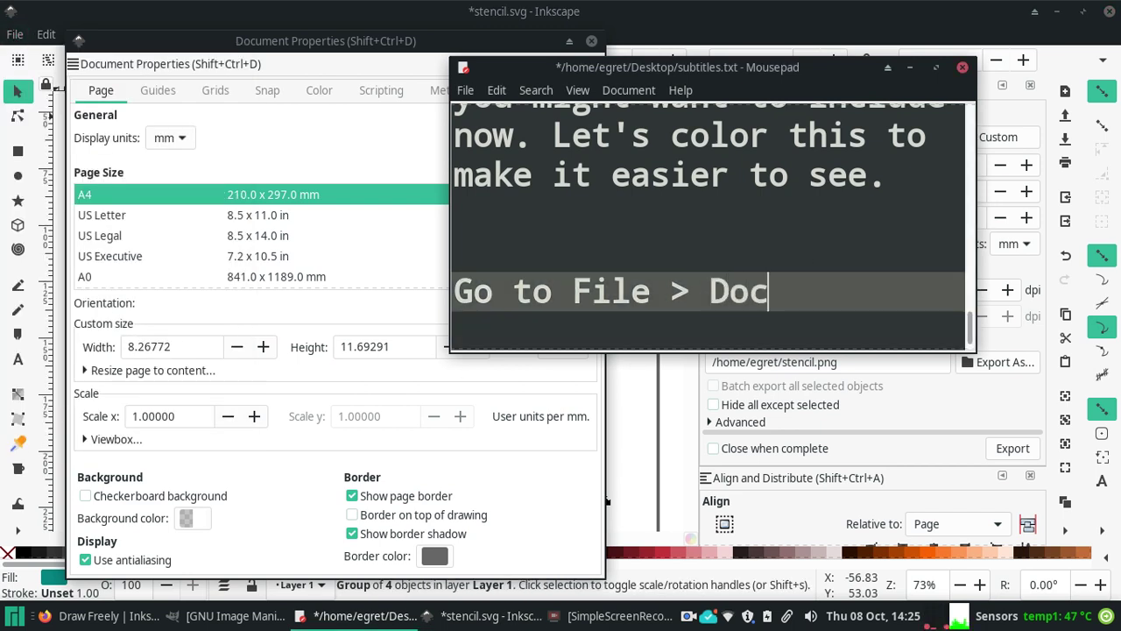
pyautogui.write('umen')
pyautogui.press('BackSpace')
pyautogui.write('ent Properties >')
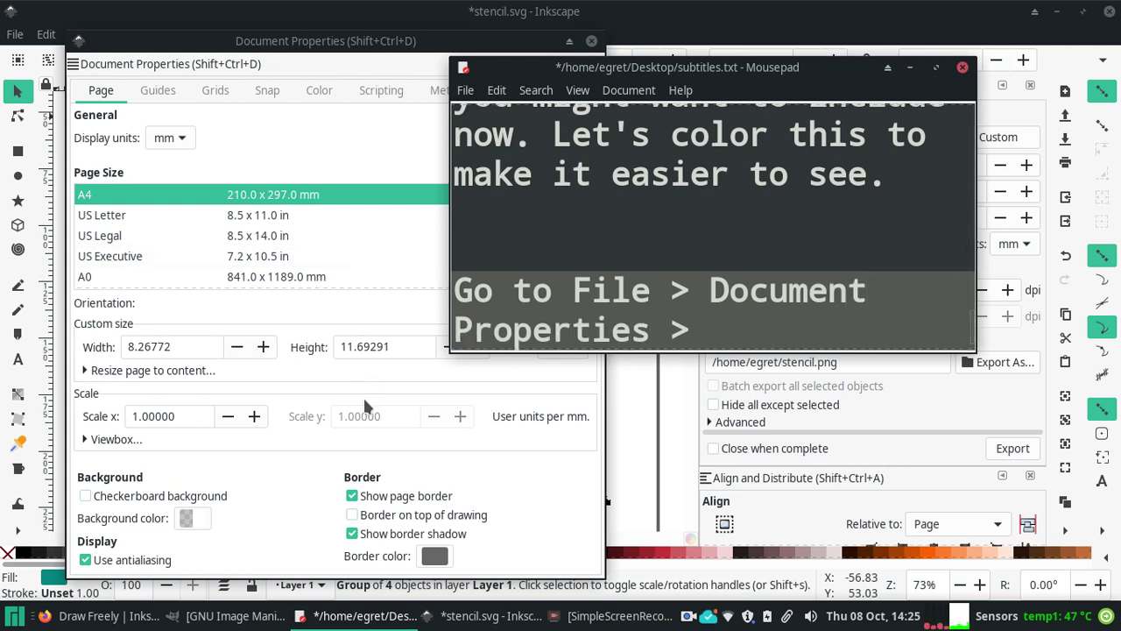
# Step: Turn on the Checkerboard background and note "checkbox 'Checkerboard background'" in the subtitles
pyautogui.click(85, 497)
pyautogui.moveTo(634, 69); pyautogui.dragTo(426, 265)
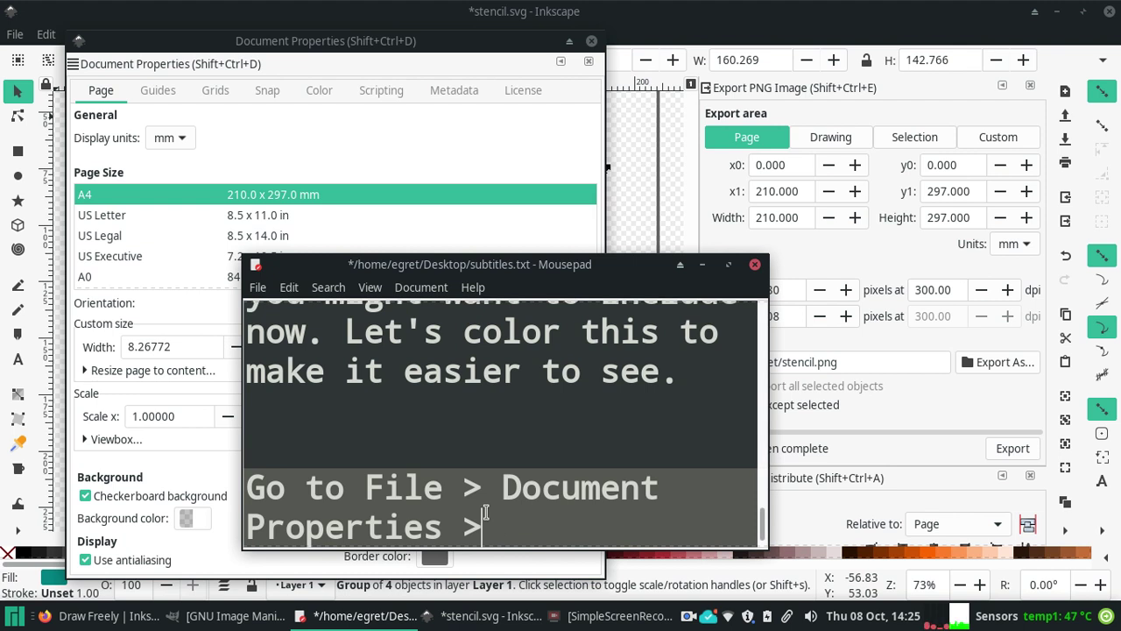
pyautogui.write(' checkbox')
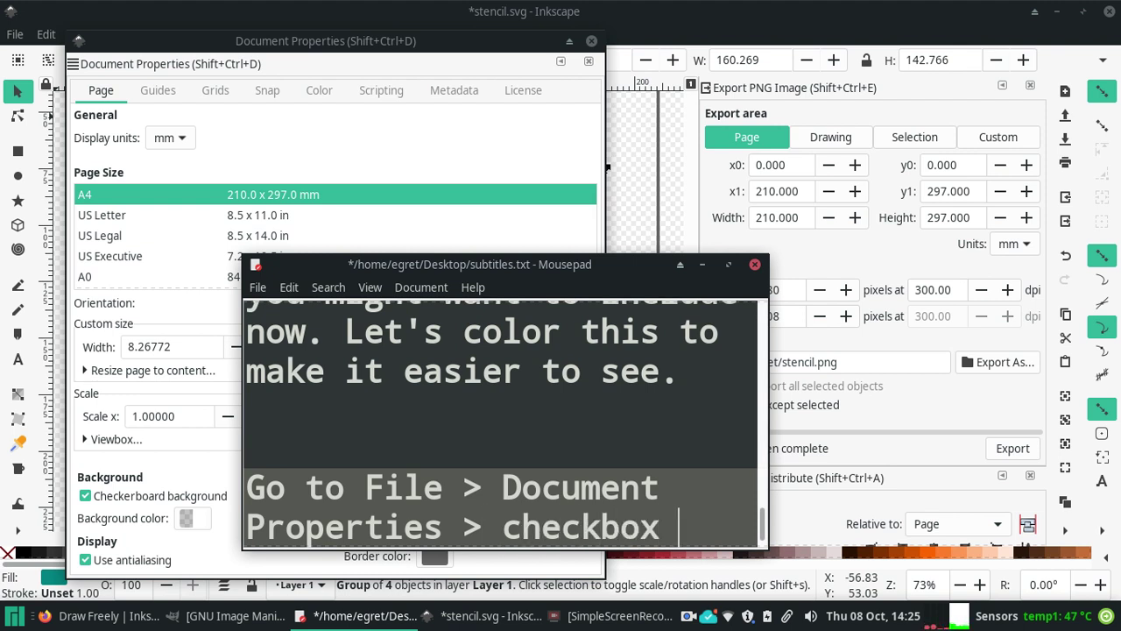
pyautogui.write('Checker')
pyautogui.press('BackSpace')
pyautogui.press('BackSpace')
pyautogui.press('BackSpace')
pyautogui.press('BackSpace')
pyautogui.press('BackSpace')
pyautogui.press('BackSpace')
pyautogui.press('BackSpace')
pyautogui.write('Chec')
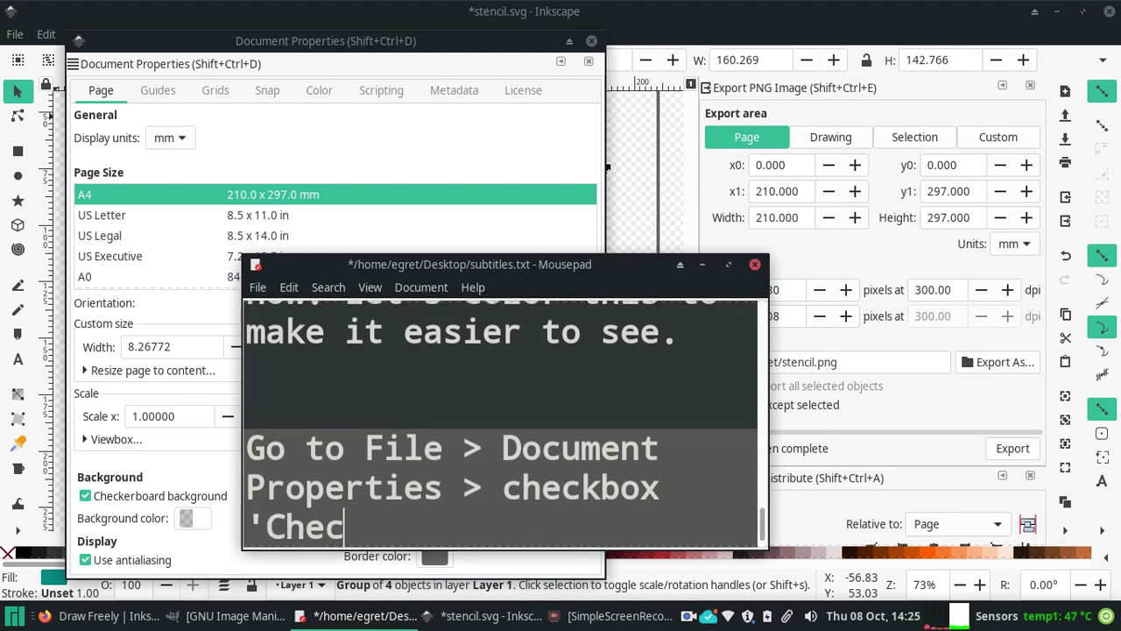
pyautogui.write('ker')
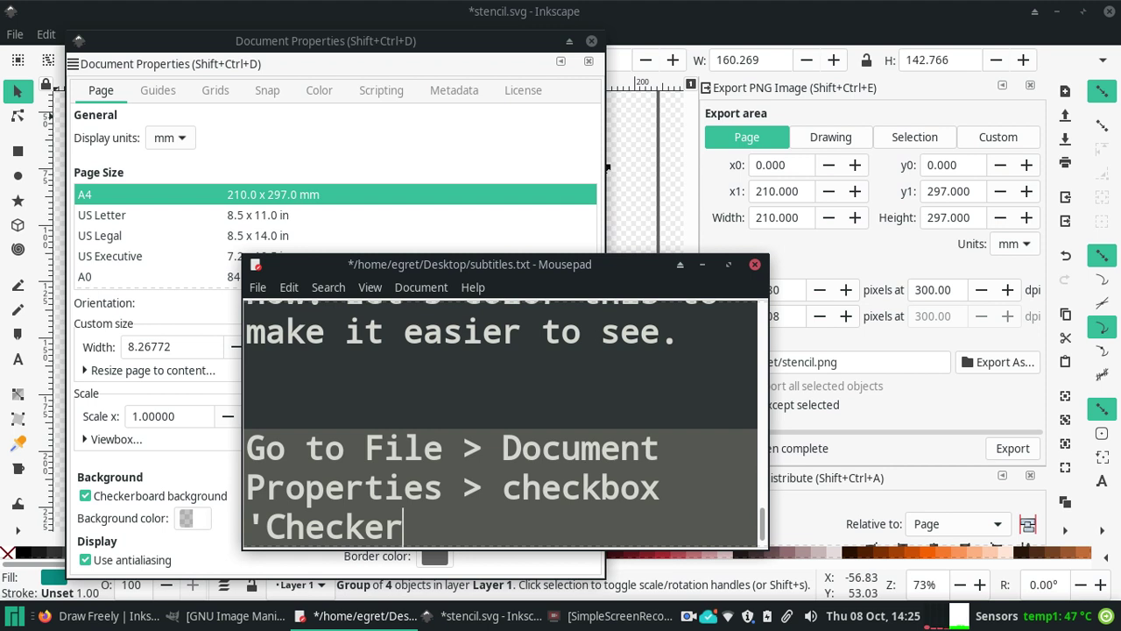
pyautogui.write('board background')
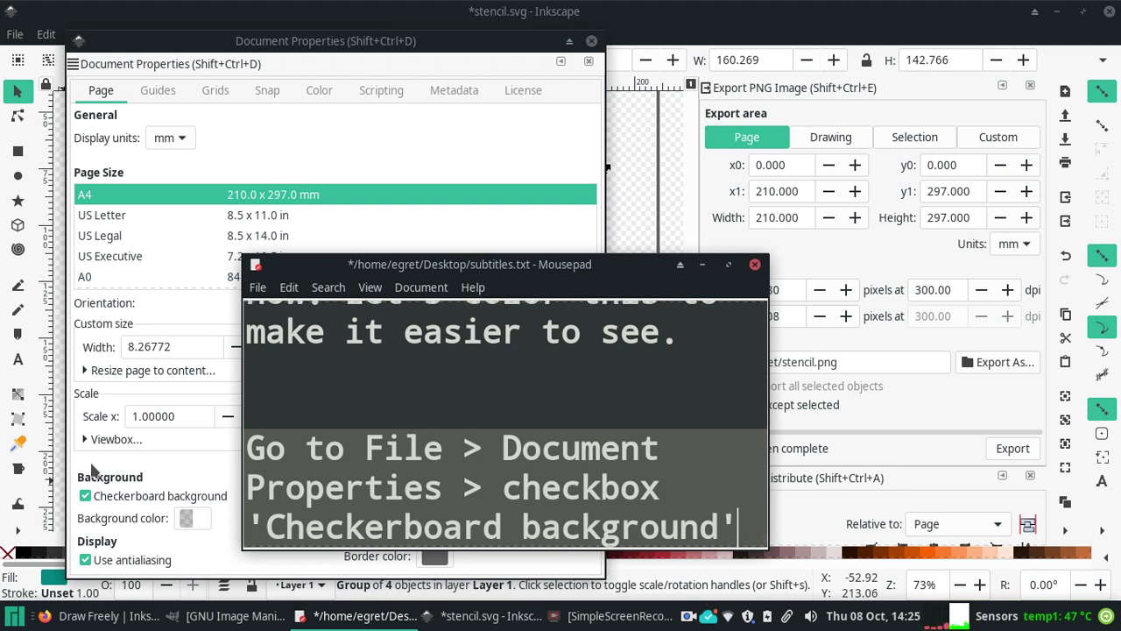
pyautogui.moveTo(414, 268); pyautogui.dragTo(742, 163)
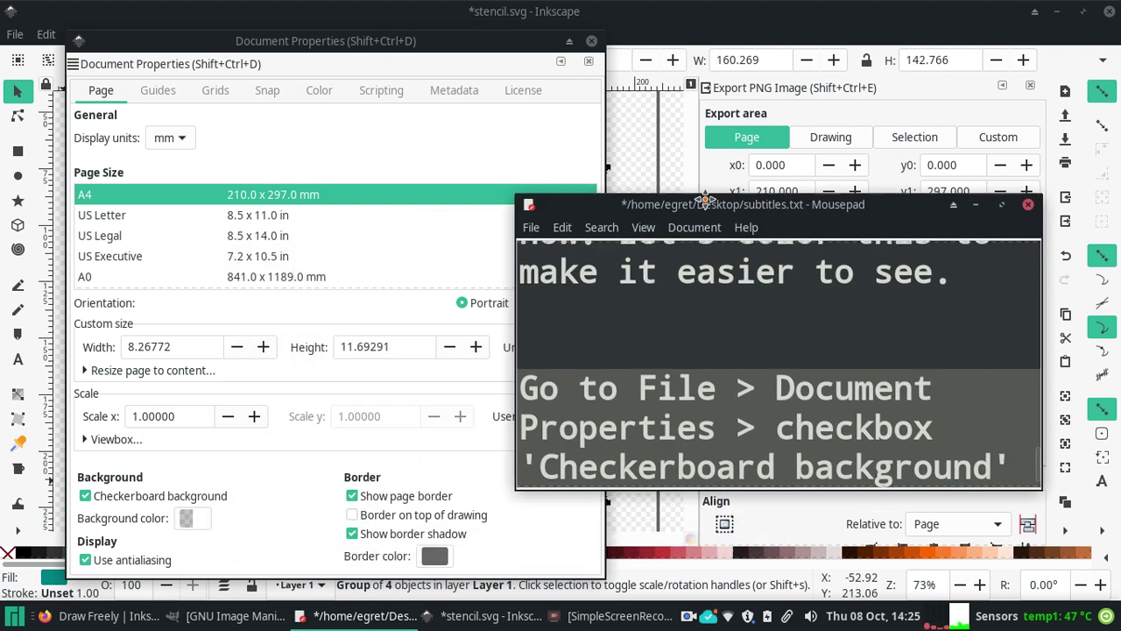
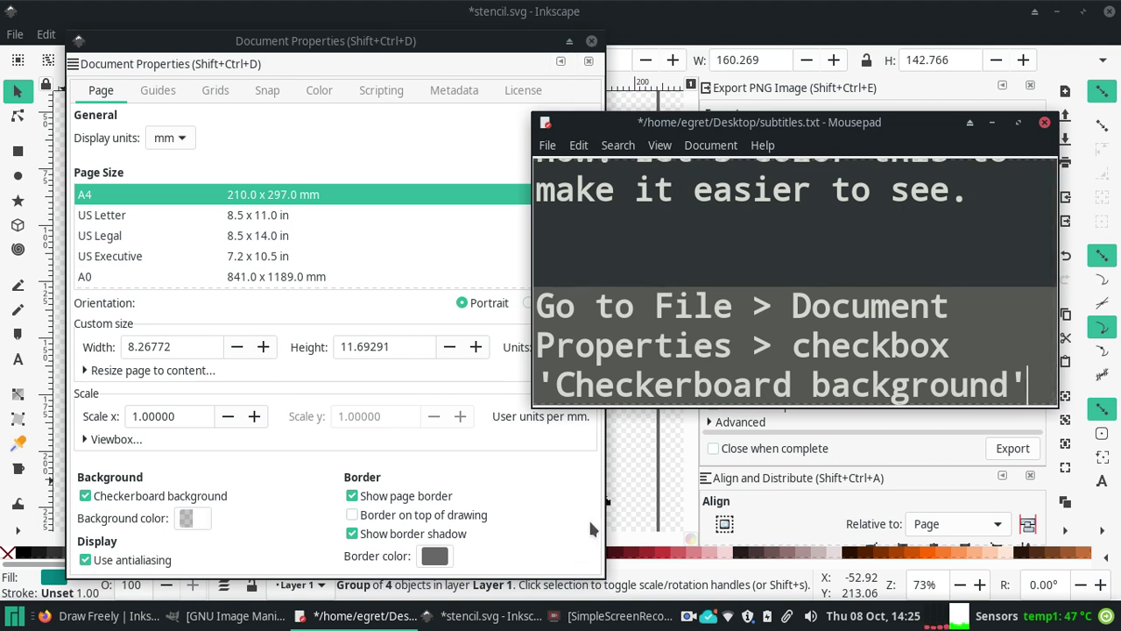
# Step: Close Document Properties so the teal jellyfish shows on its checkerboard page
pyautogui.click(591, 41)
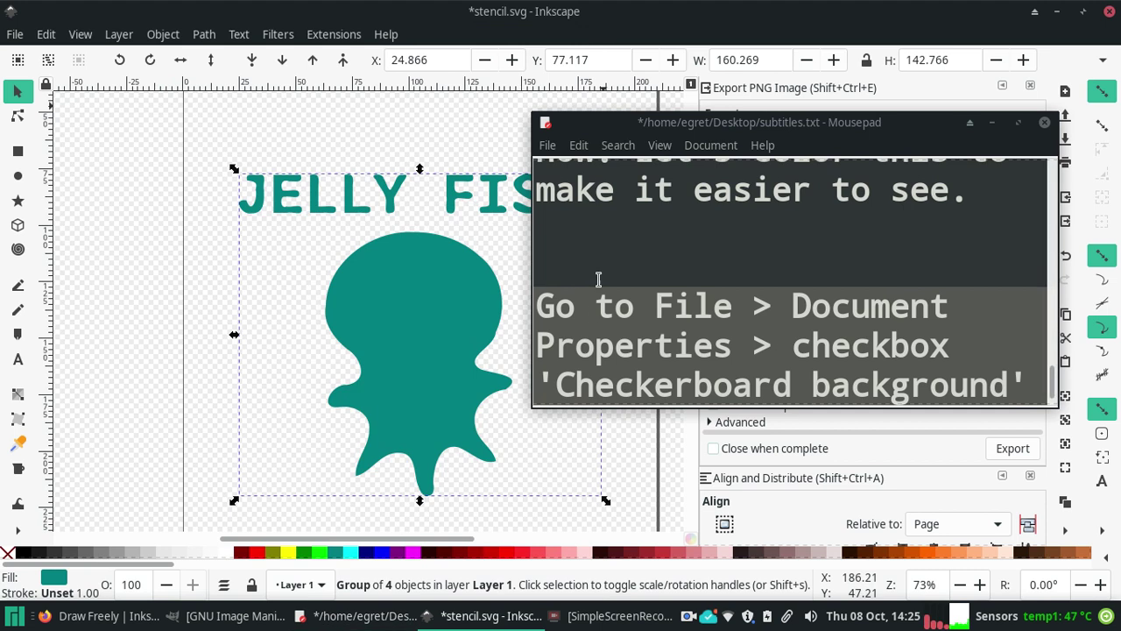
# Step: Add the caption that the page's white background disappears, leaving a mysterious checker pattern
pyautogui.moveTo(660, 128); pyautogui.dragTo(668, 78)
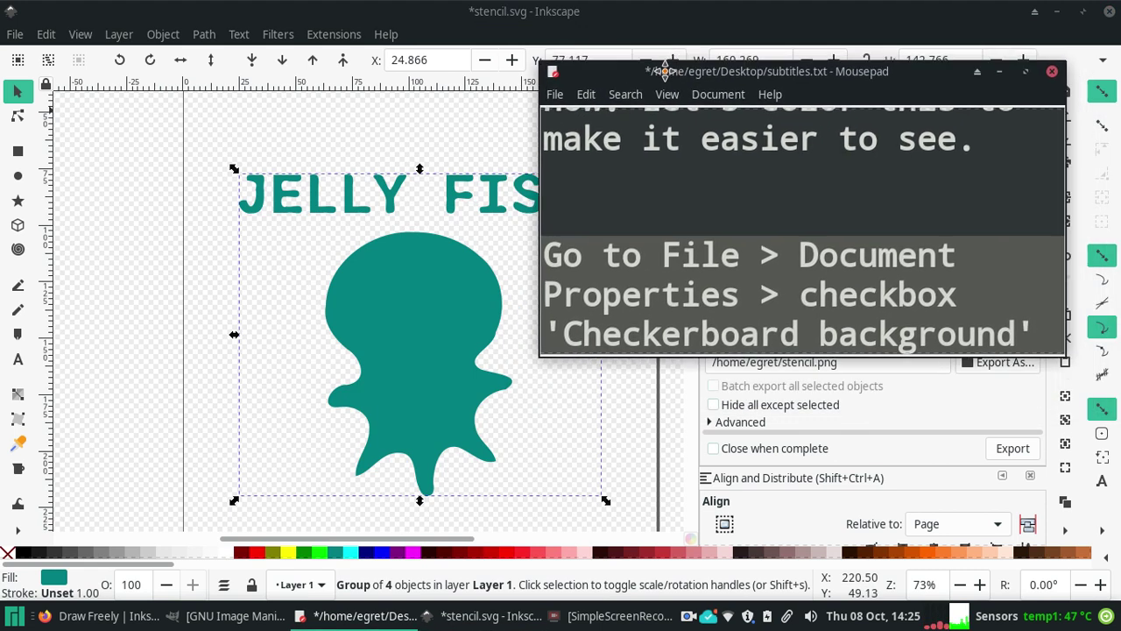
pyautogui.press('Return')
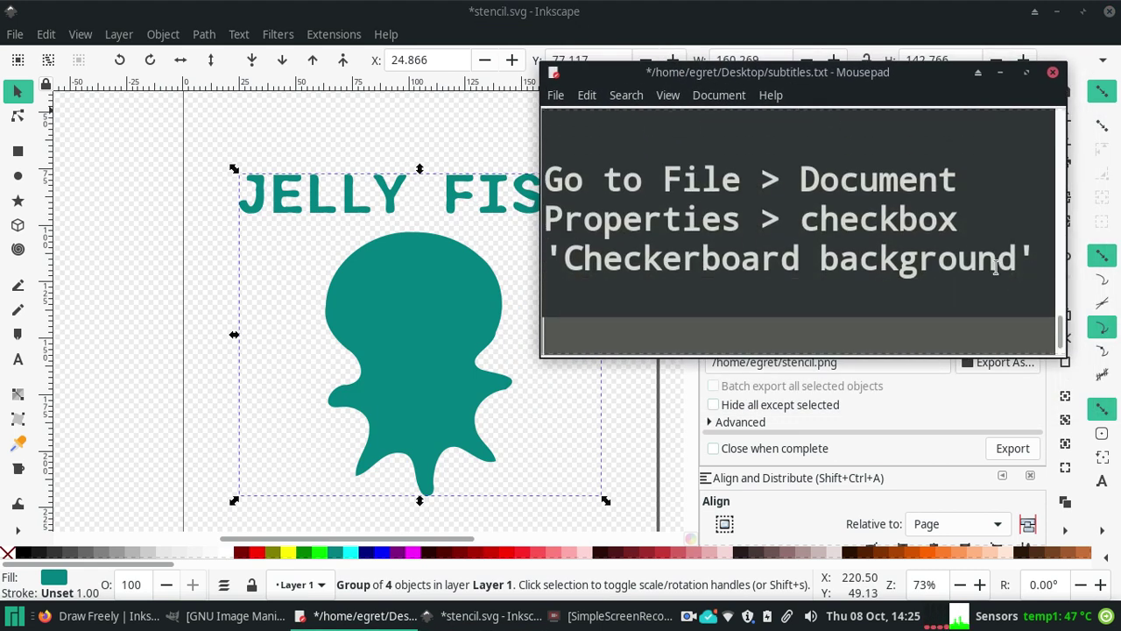
pyautogui.write('now the white')
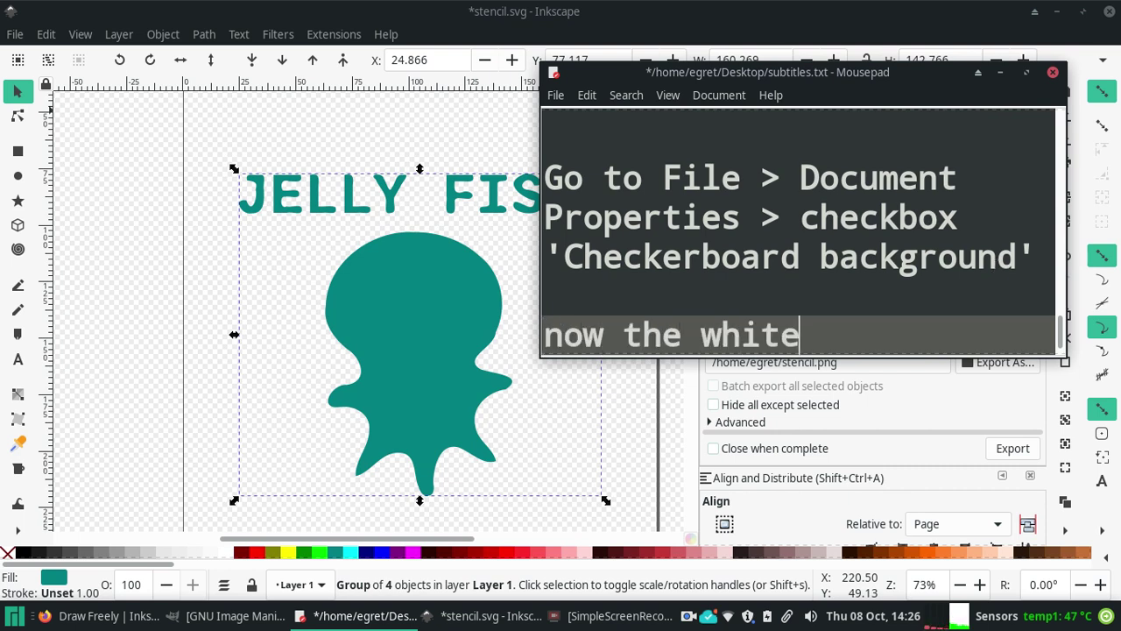
pyautogui.write(' backgro')
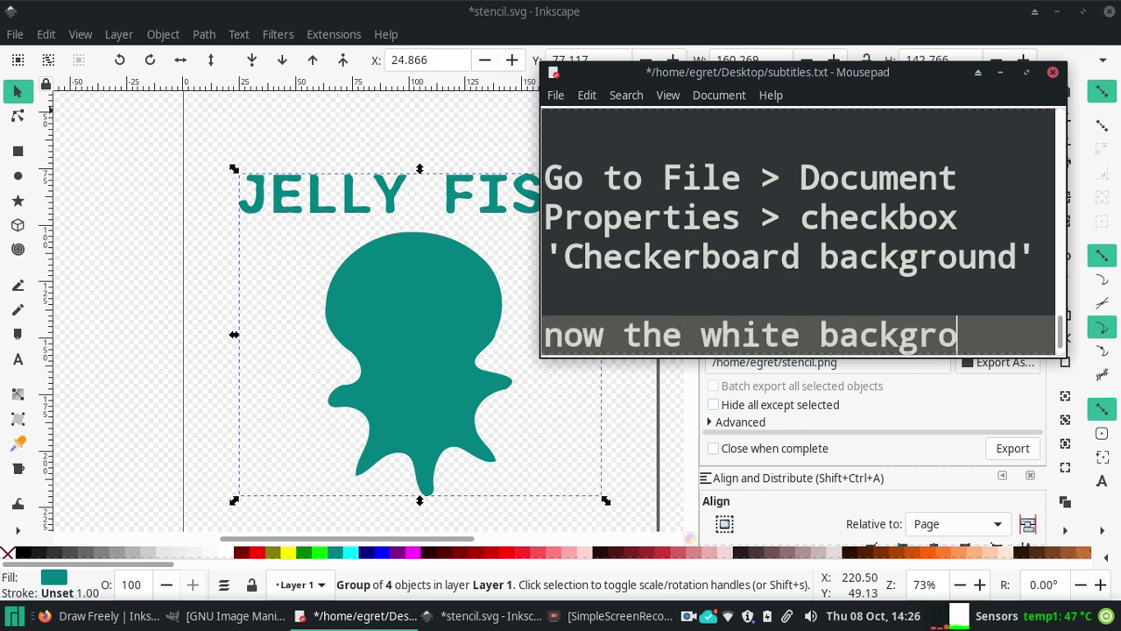
pyautogui.write('undof the page disa')
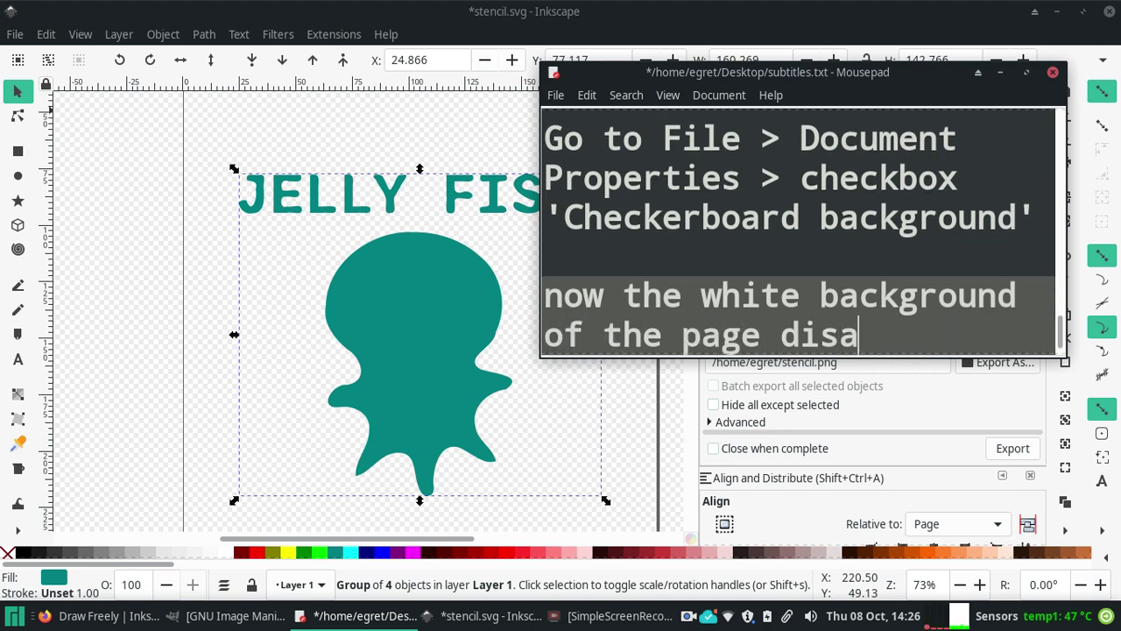
pyautogui.write('ppears and you are left')
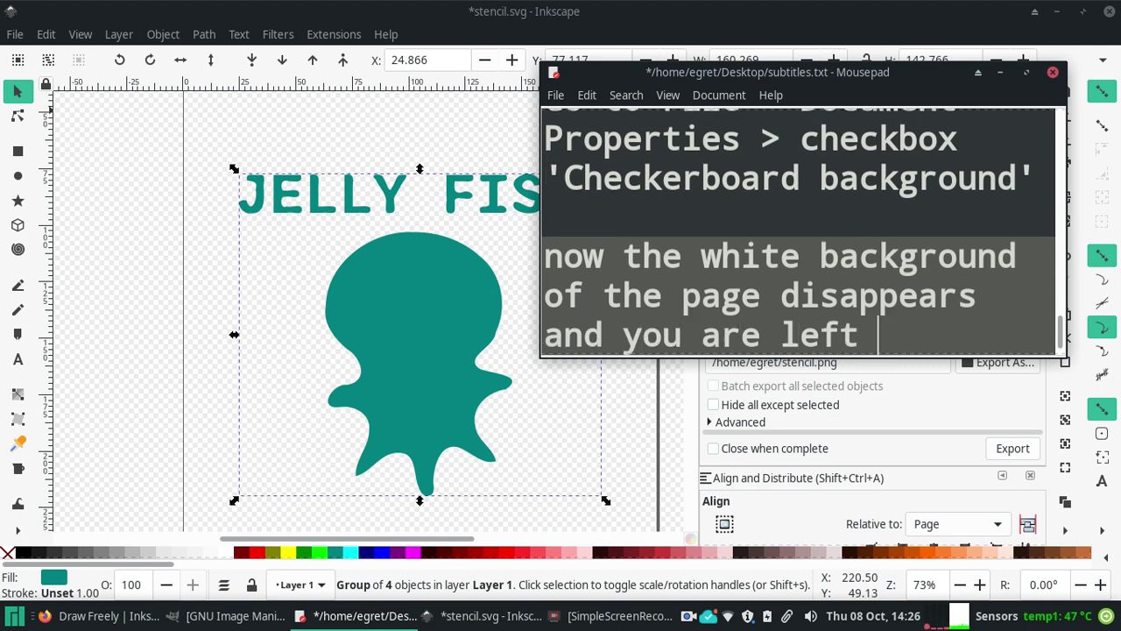
pyautogui.write(' with this myst')
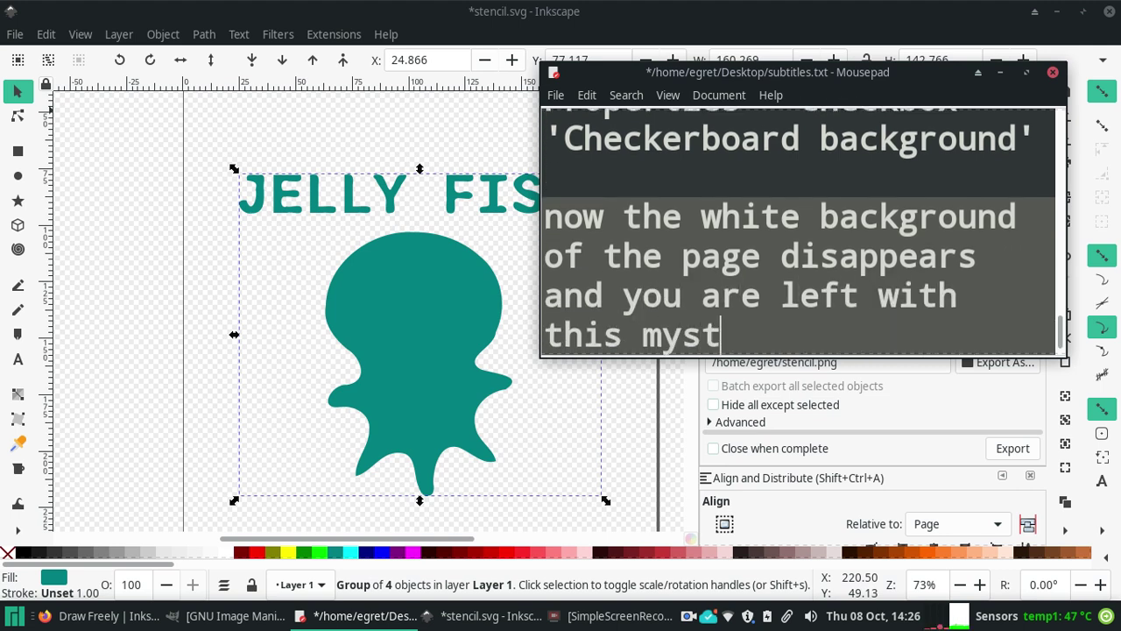
pyautogui.write('erious checker')
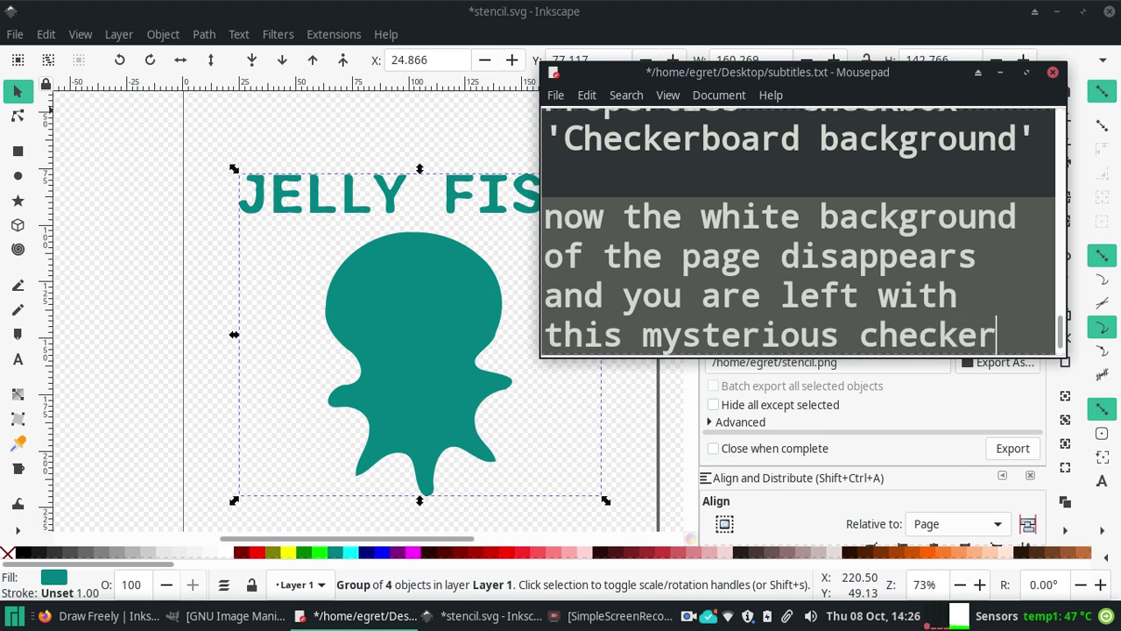
pyautogui.write(' pattern. W')
pyautogui.press('BackSpace')
pyautogui.press('BackSpace')
pyautogui.press('Return')
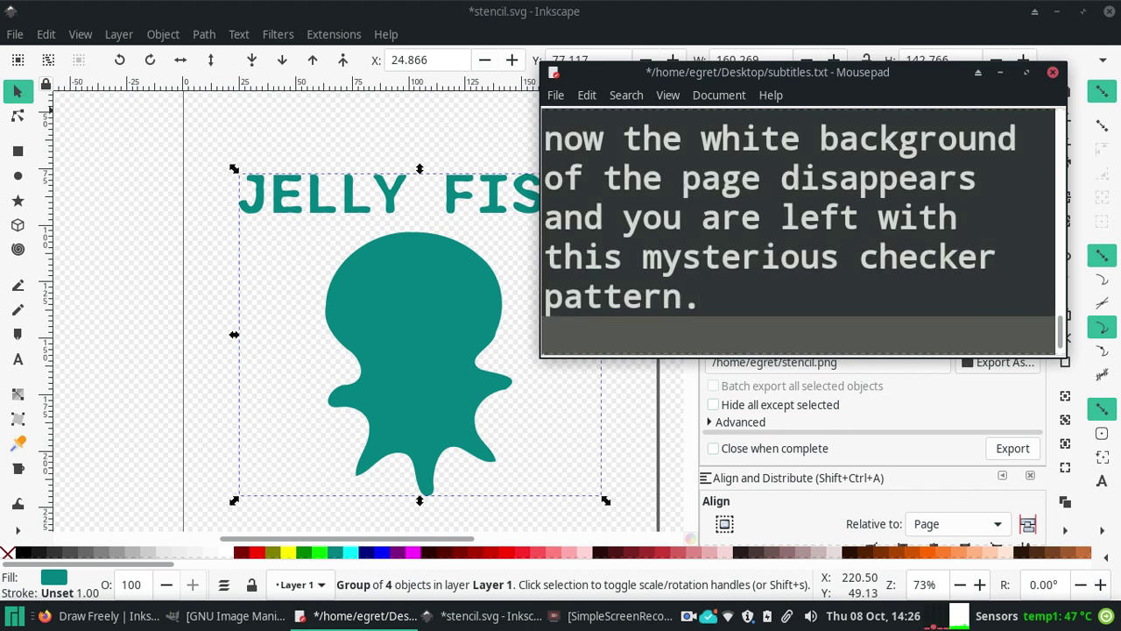
# Step: Add the line "what is it?" and enlarge the Mousepad window to show more lines
pyautogui.press('Return')
pyautogui.write('what is it?')
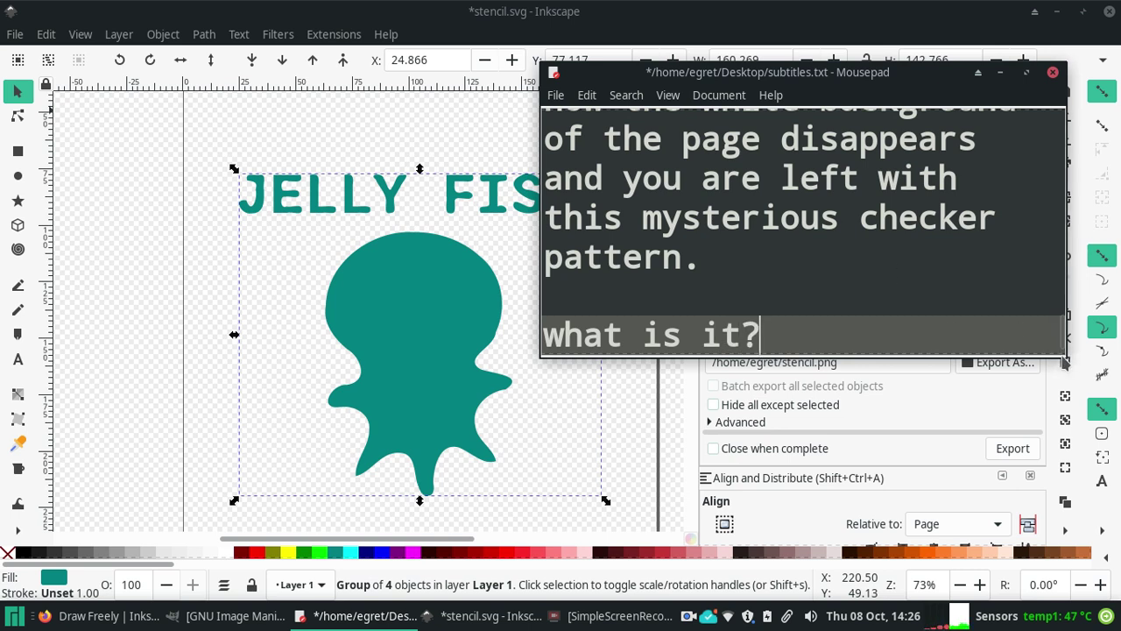
pyautogui.scroll(-3, 1064, 359)
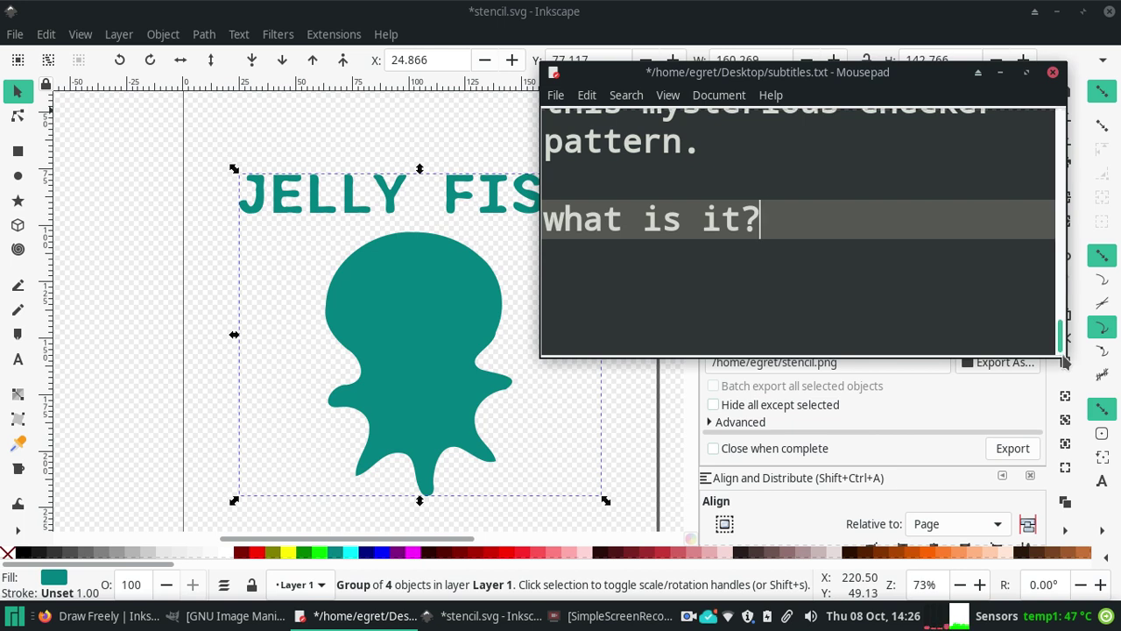
pyautogui.moveTo(1066, 361); pyautogui.dragTo(1044, 496)
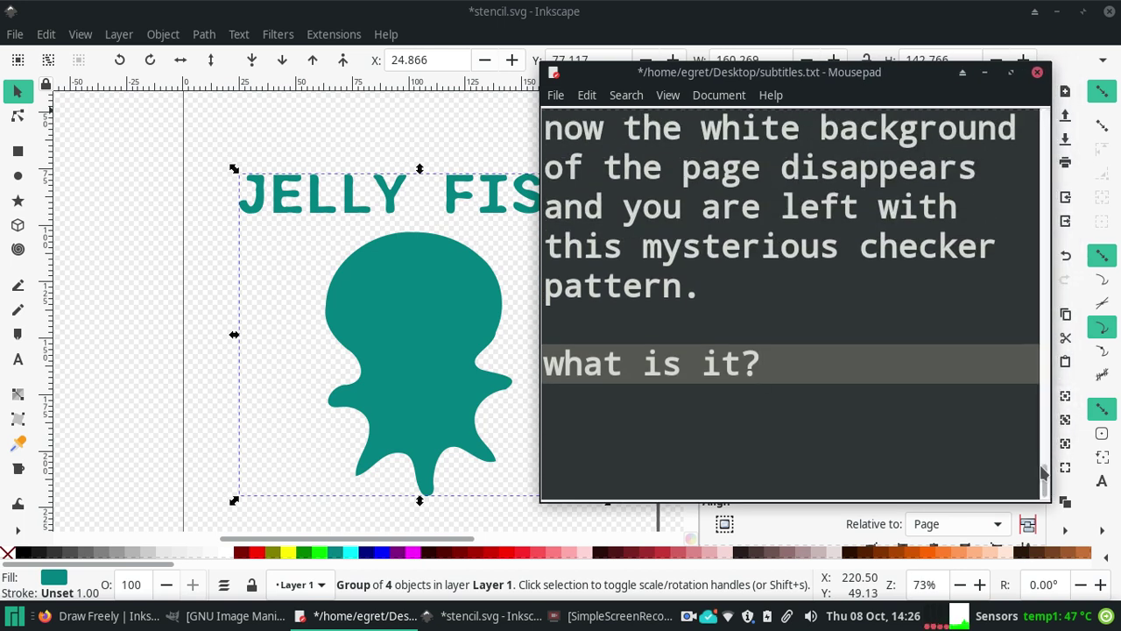
pyautogui.scroll(2, 1045, 475)
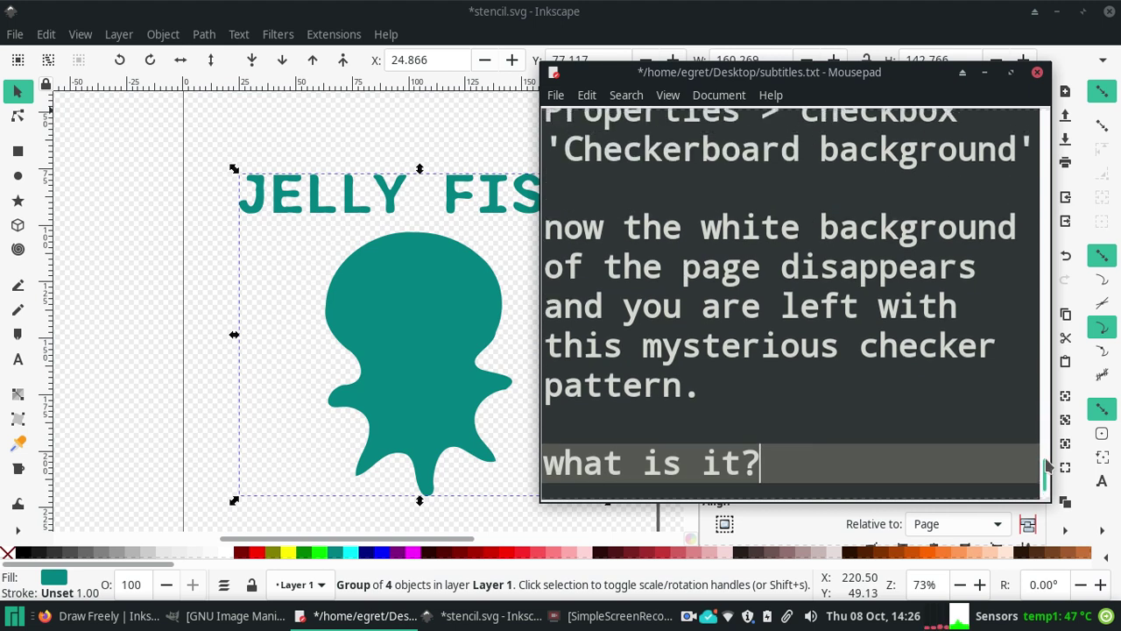
pyautogui.scroll(-1, 1046, 465)
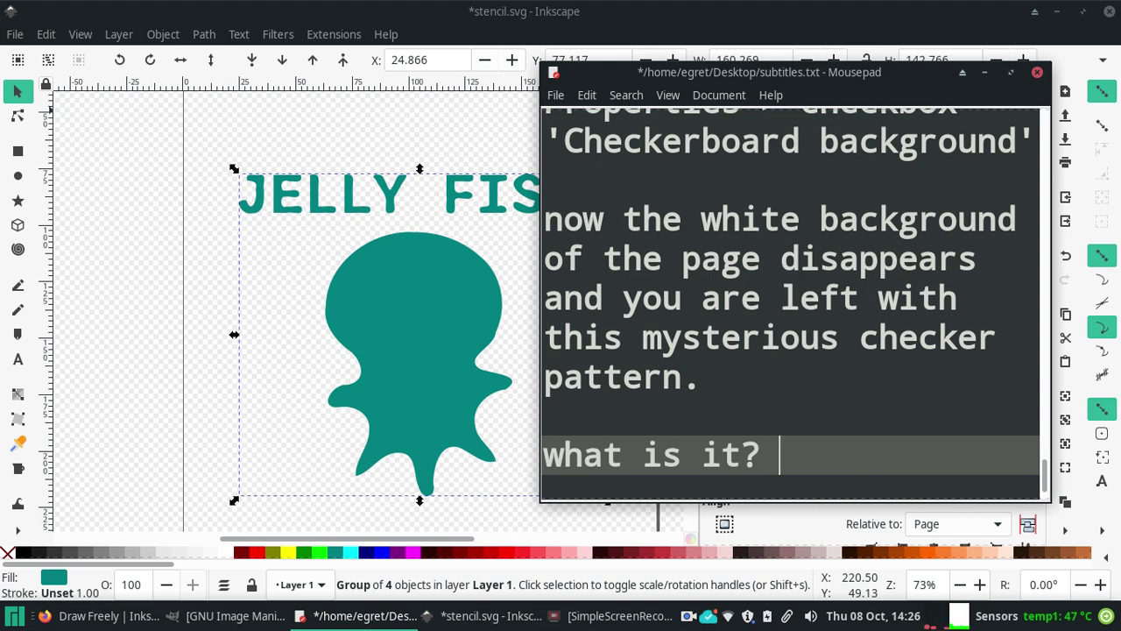
# Step: Explain that the image becomes 'Transparent' as a .png, and begin the save-and-export-again note
pyautogui.press('Return')
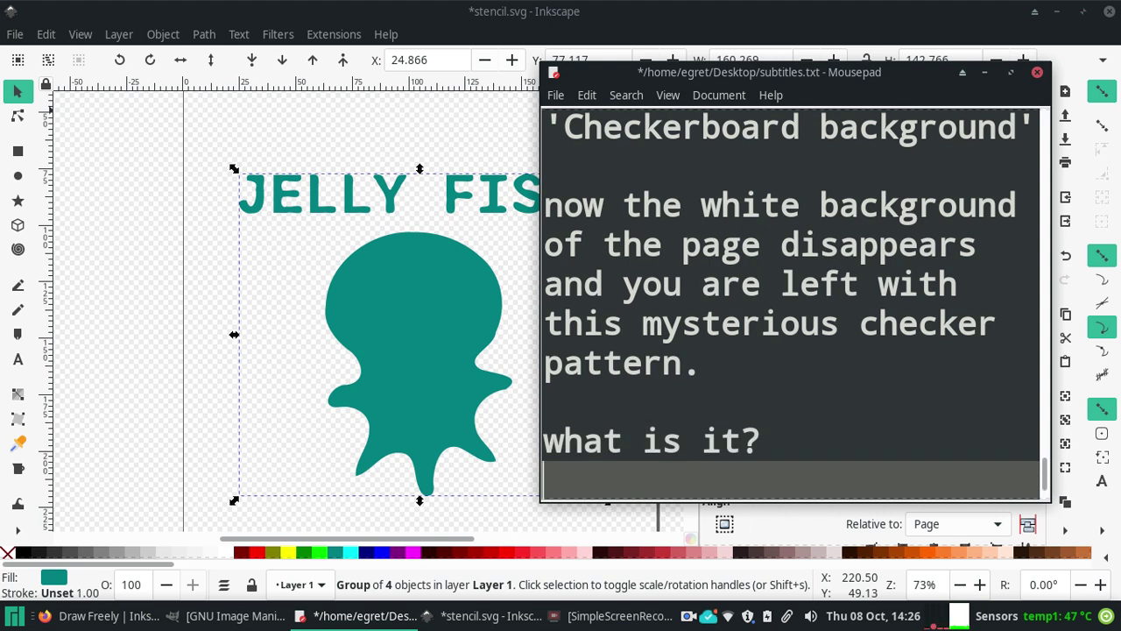
pyautogui.press('Return')
pyautogui.write('it makes ')
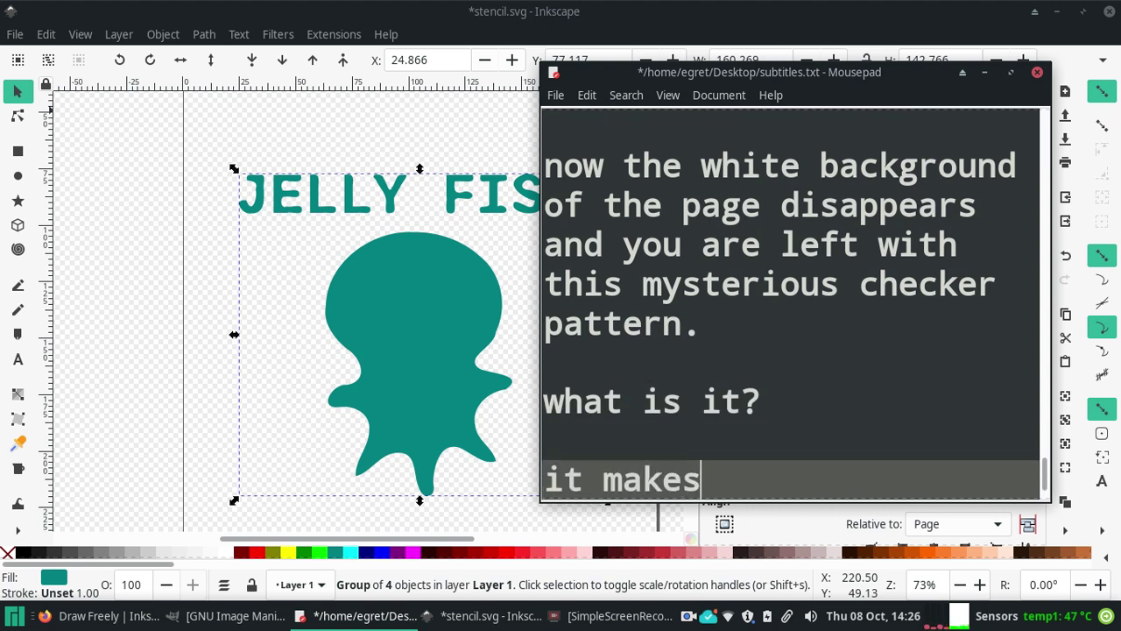
pyautogui.write('the ima')
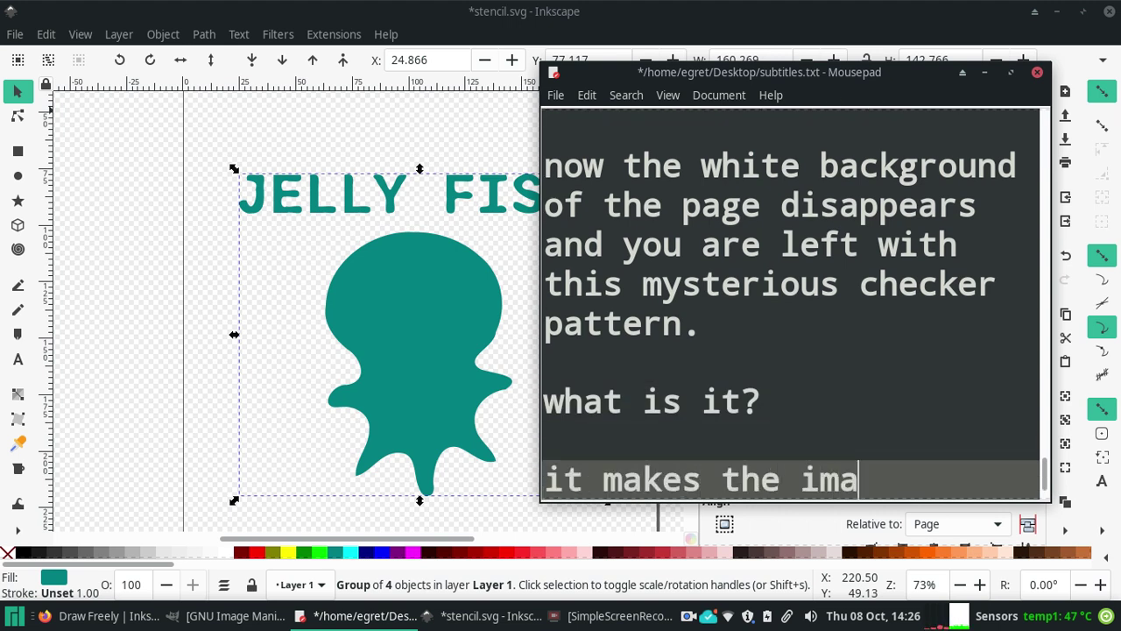
pyautogui.write("ge 'Transparent' when saved as a ")
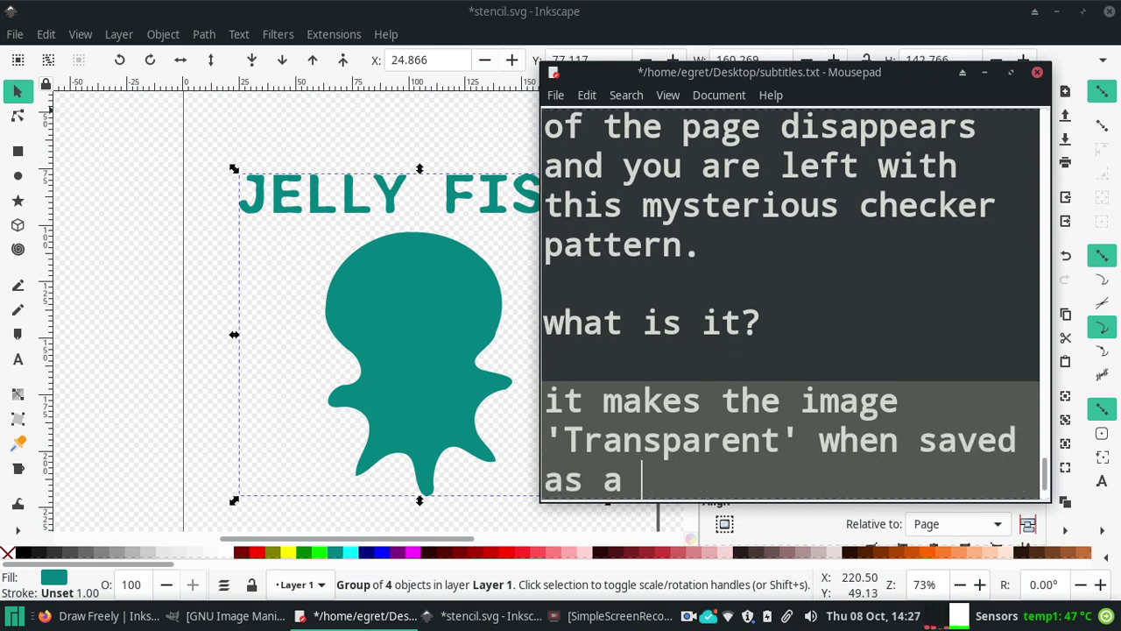
pyautogui.write('.png ')
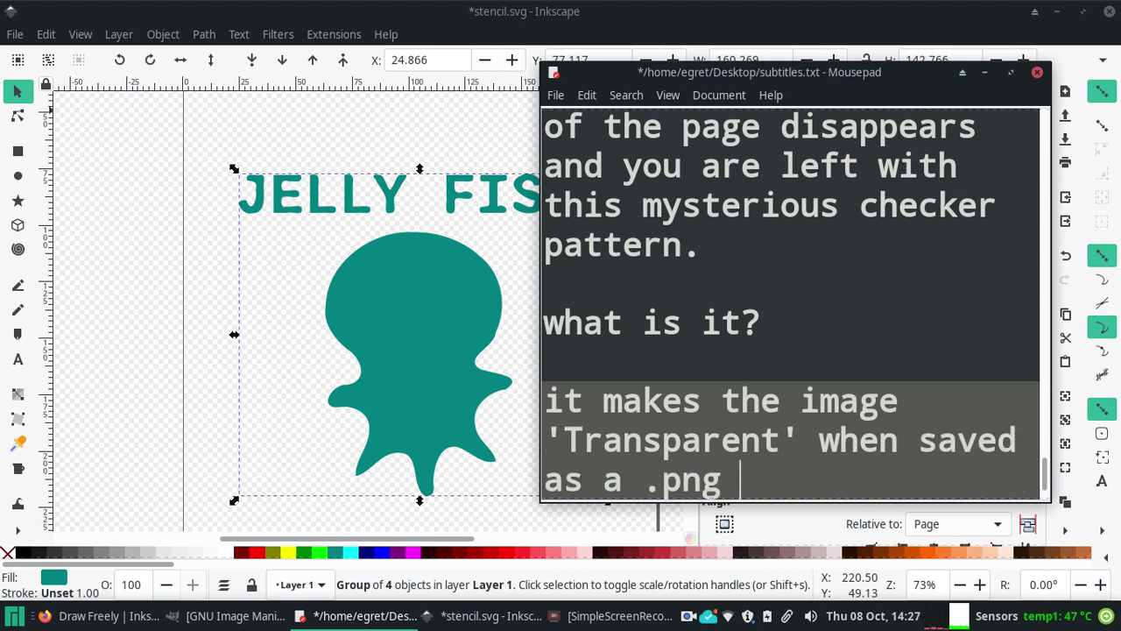
pyautogui.write('file ')
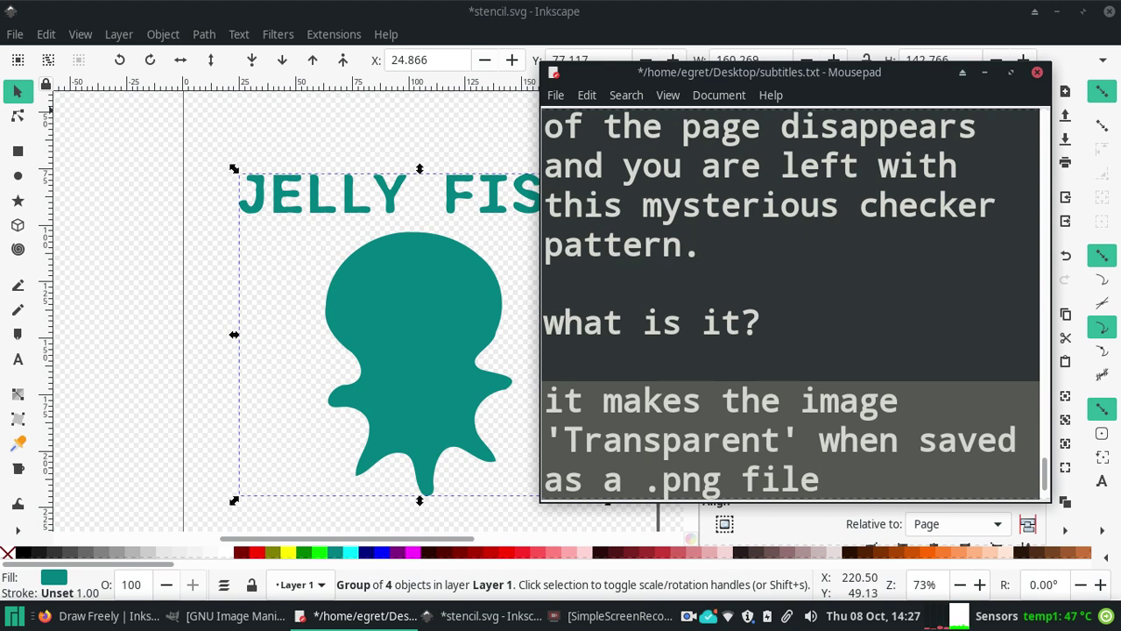
pyautogui.write('let')
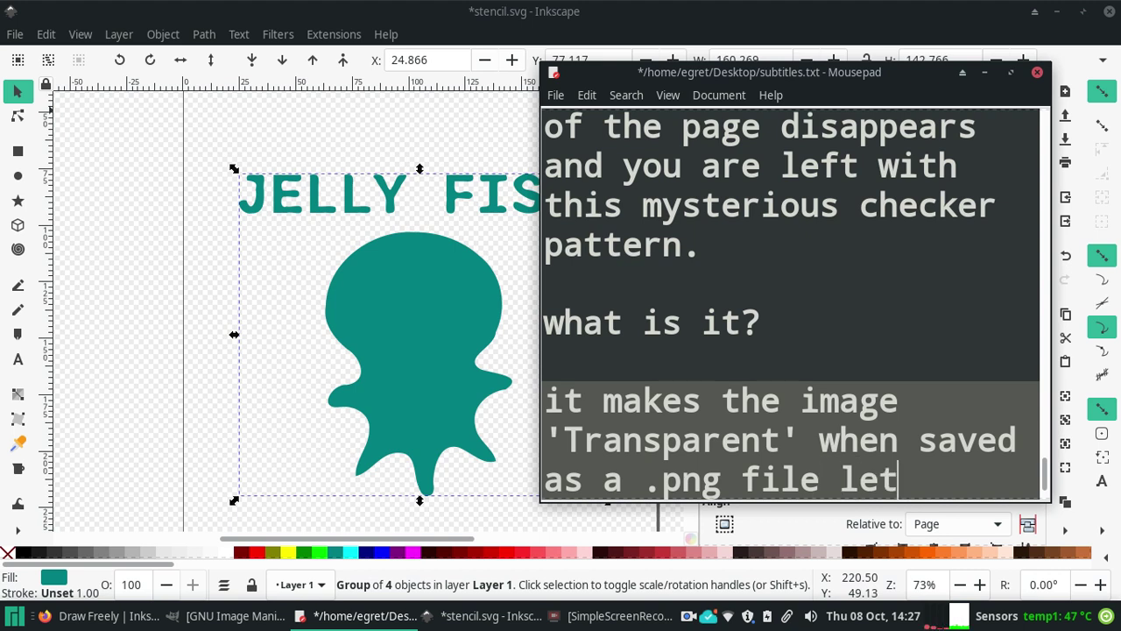
pyautogui.press('BackSpace')
pyautogui.press('BackSpace')
pyautogui.press('BackSpace')
pyautogui.write("so it's important.")
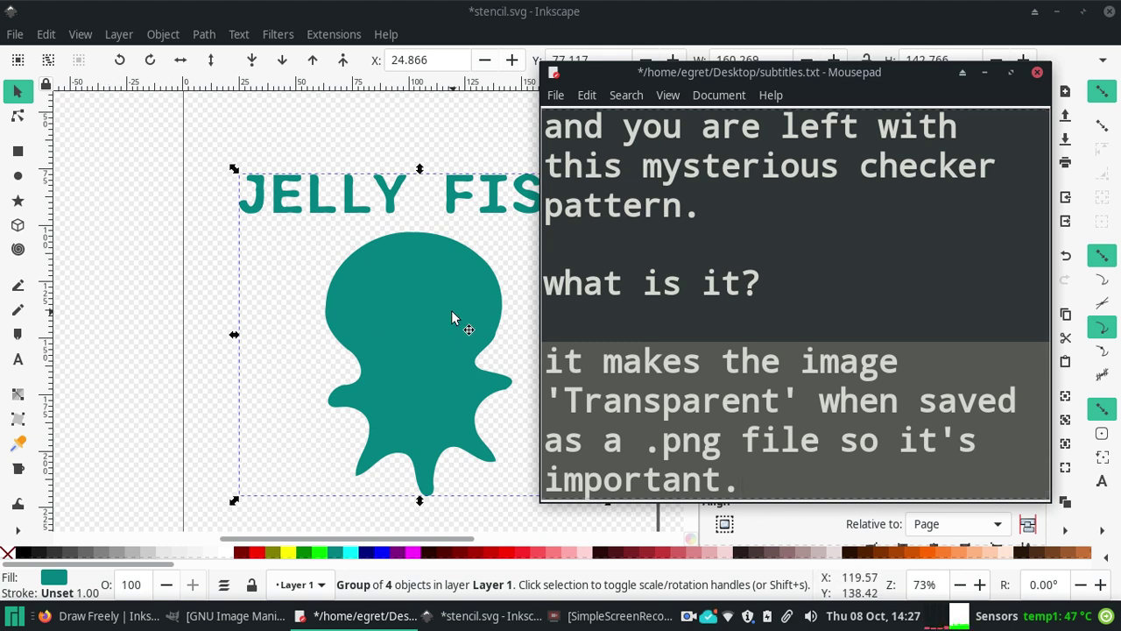
pyautogui.press('Return')
pyautogui.press('Return')
pyautogui.write('If you')
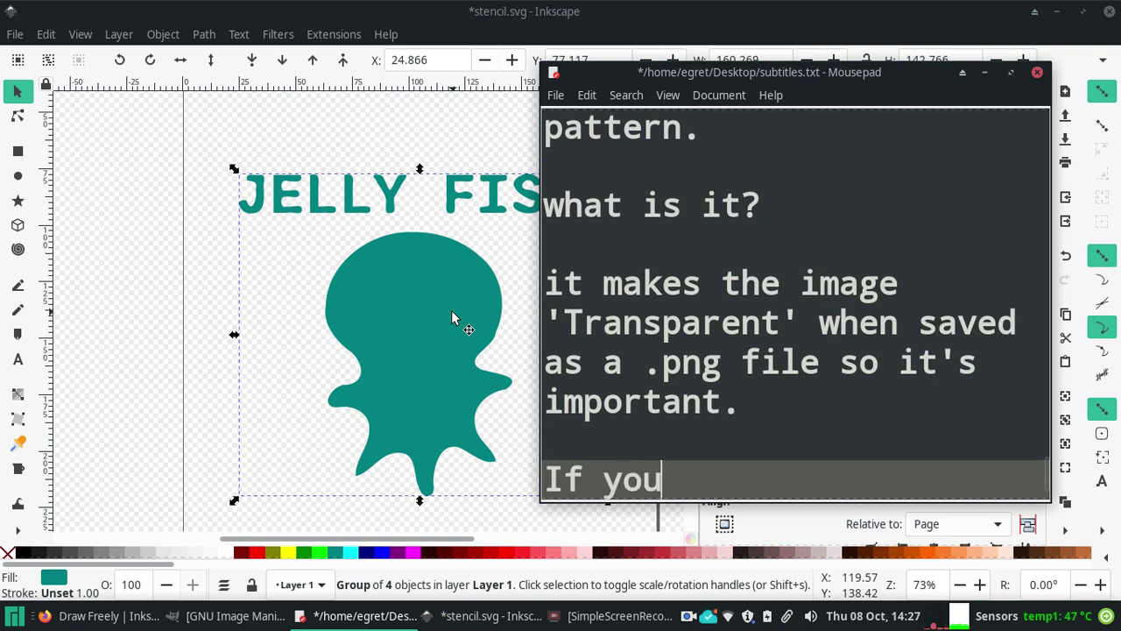
pyautogui.write(' saved ')
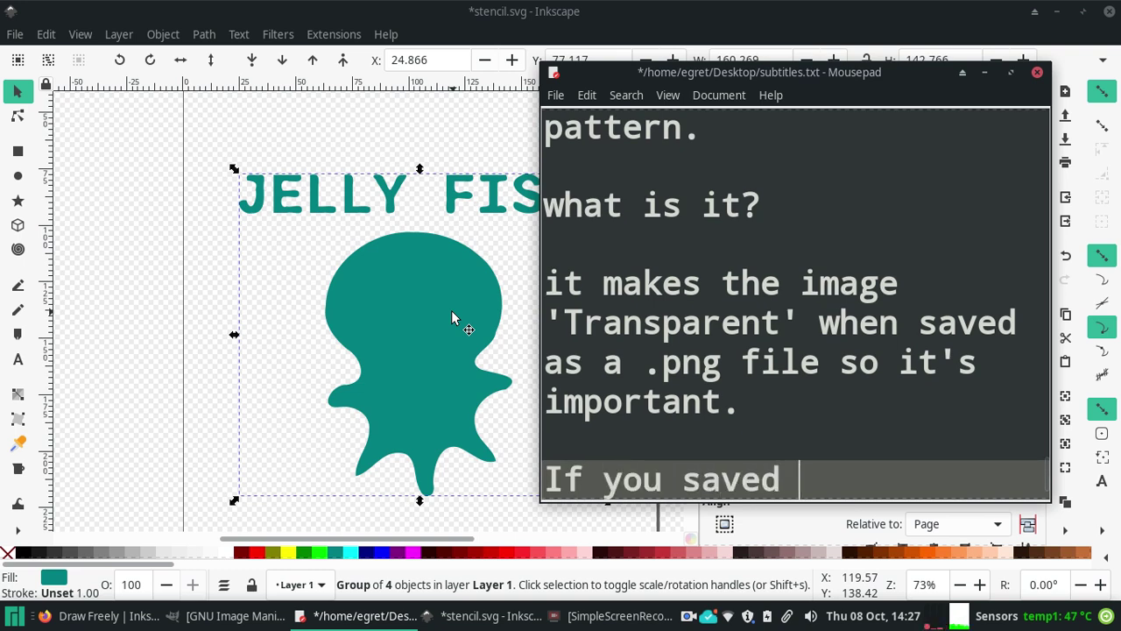
pyautogui.write('before alre')
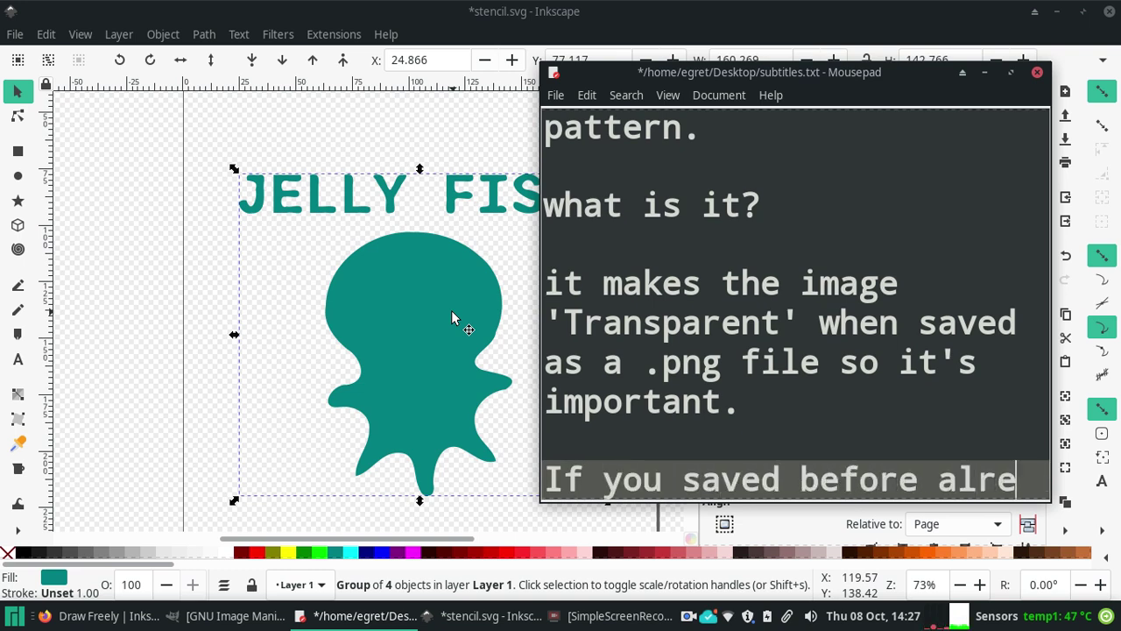
pyautogui.write("ady,let's save and e")
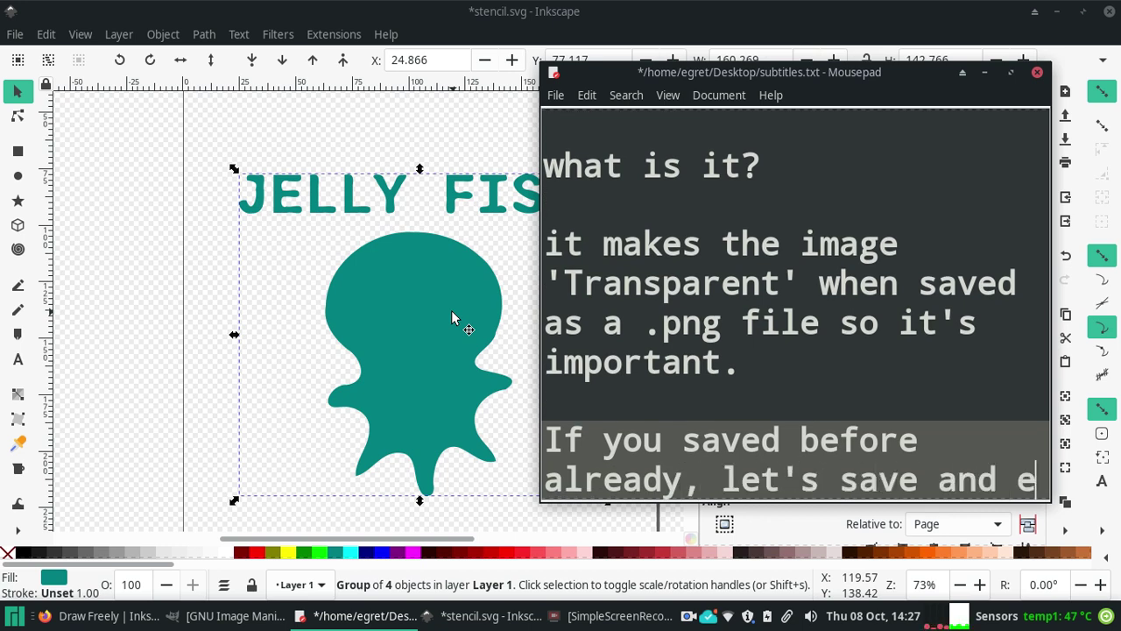
pyautogui.write('xport again ')
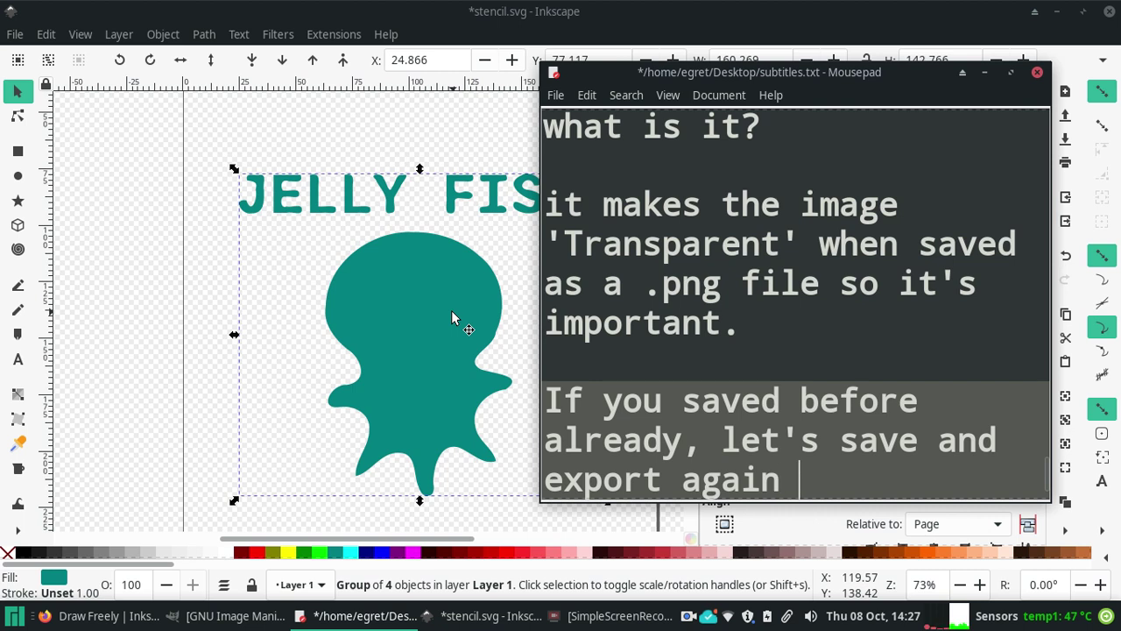
pyautogui.write('for good mesasure')
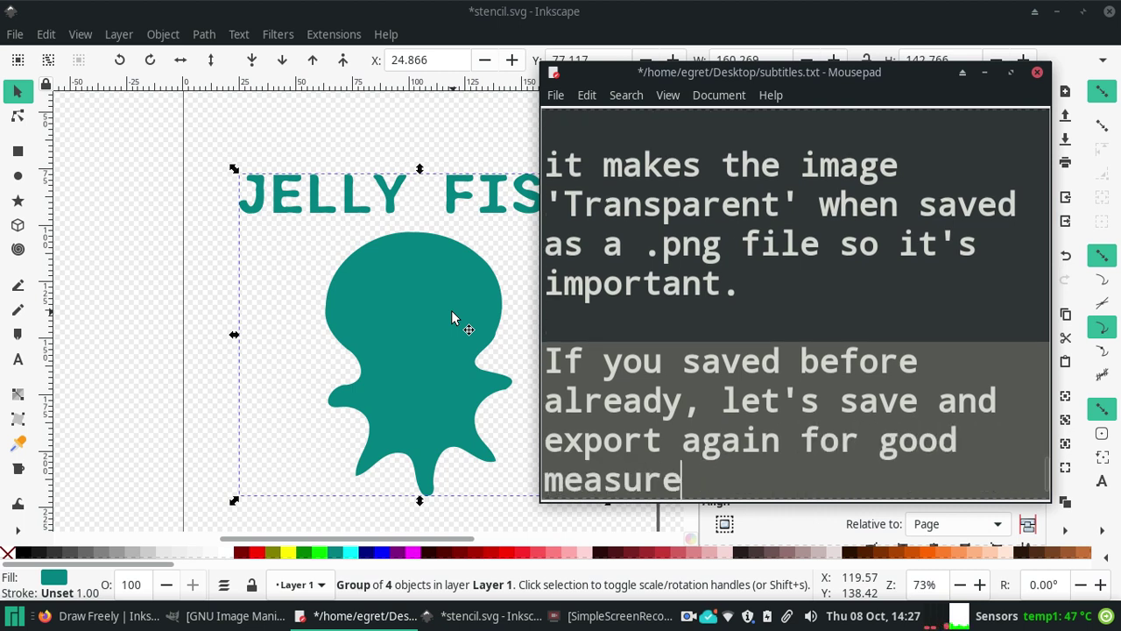
pyautogui.write(' now that')
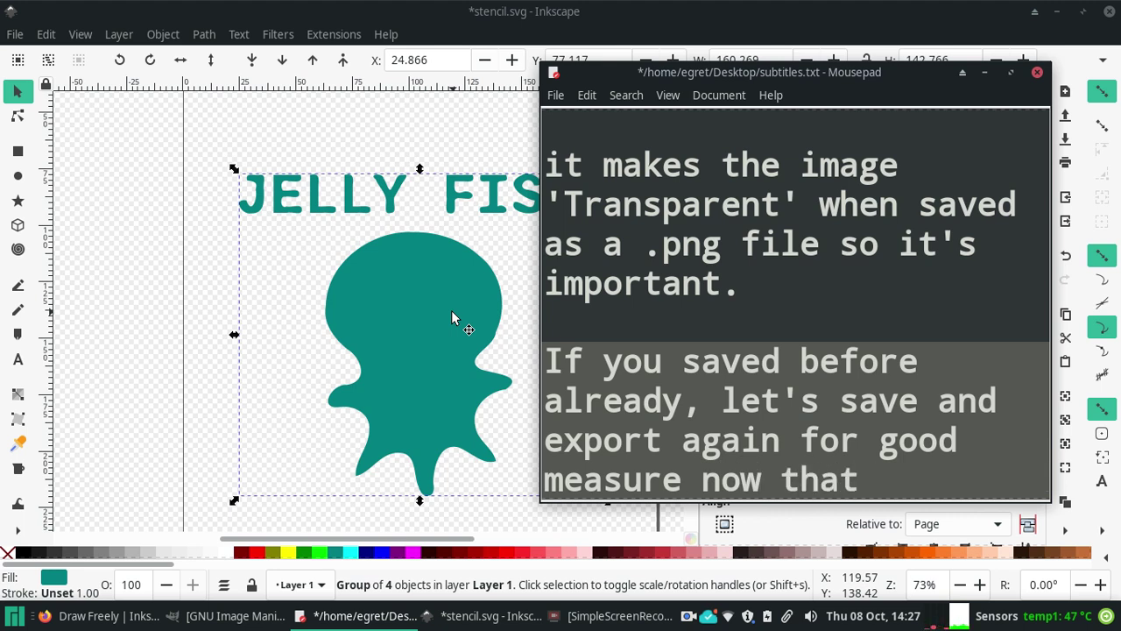
pyautogui.click(452, 313)
pyautogui.press('e')
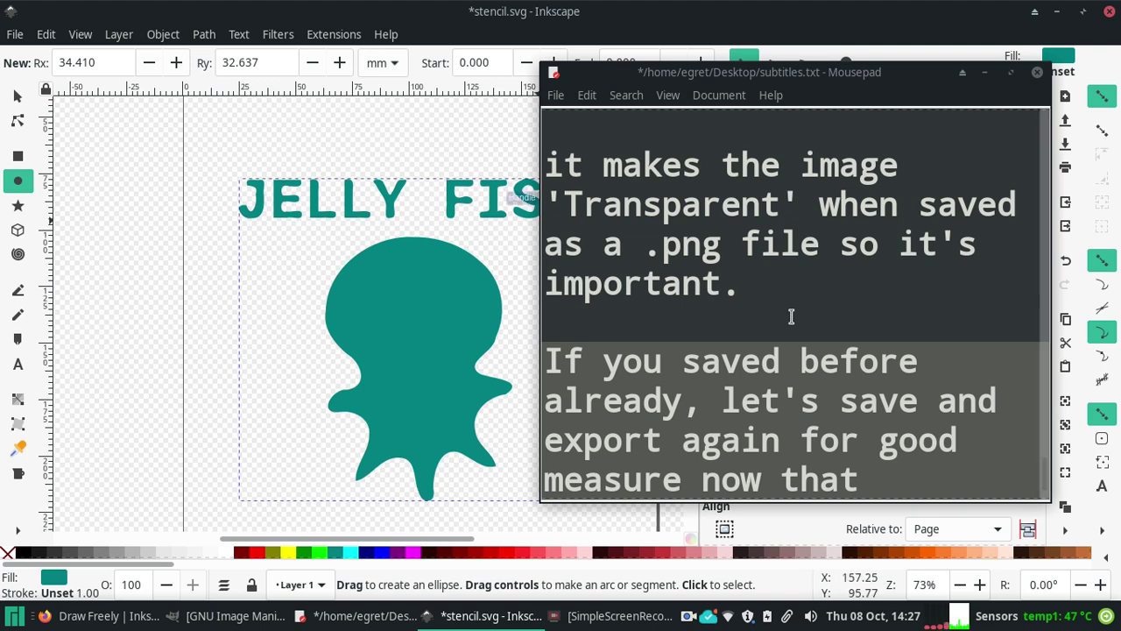
pyautogui.click(892, 485)
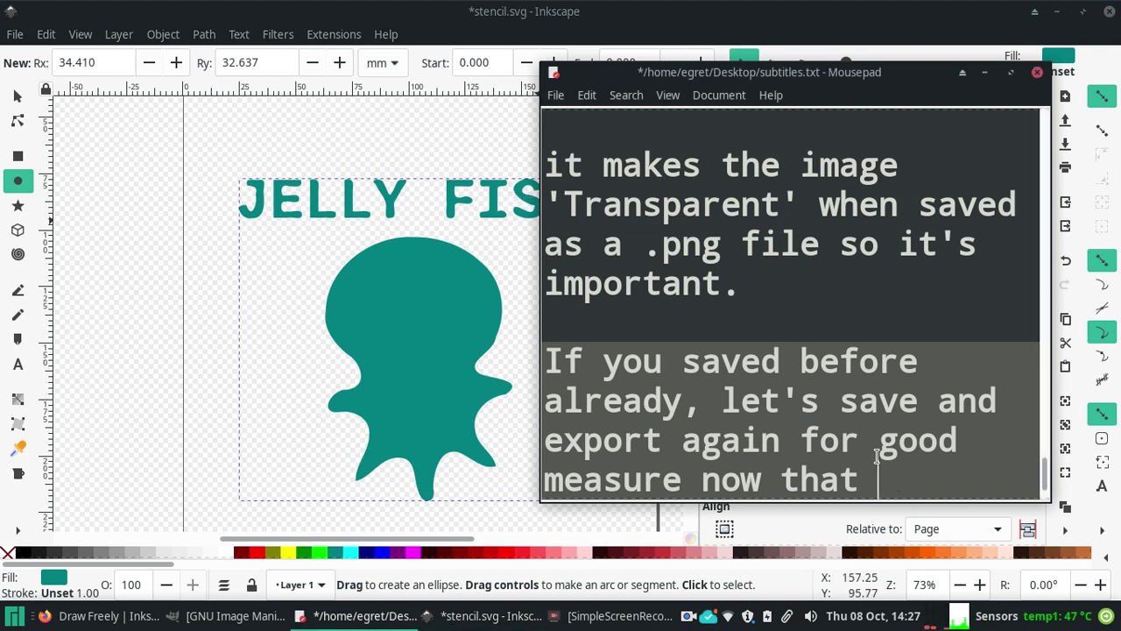
pyautogui.write('file > document')
pyautogui.click(15, 34)
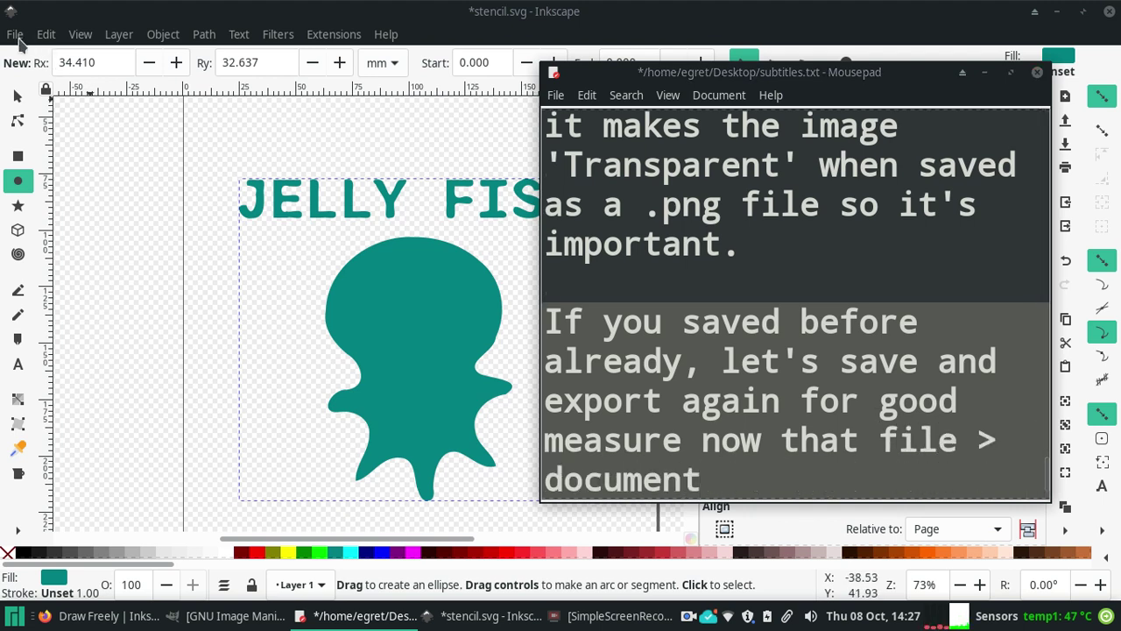
pyautogui.click(127, 397)
pyautogui.moveTo(455, 245)
pyautogui.mouseDown()
pyautogui.moveTo(136, 33)
pyautogui.moveTo(78, 35)
pyautogui.mouseUp()
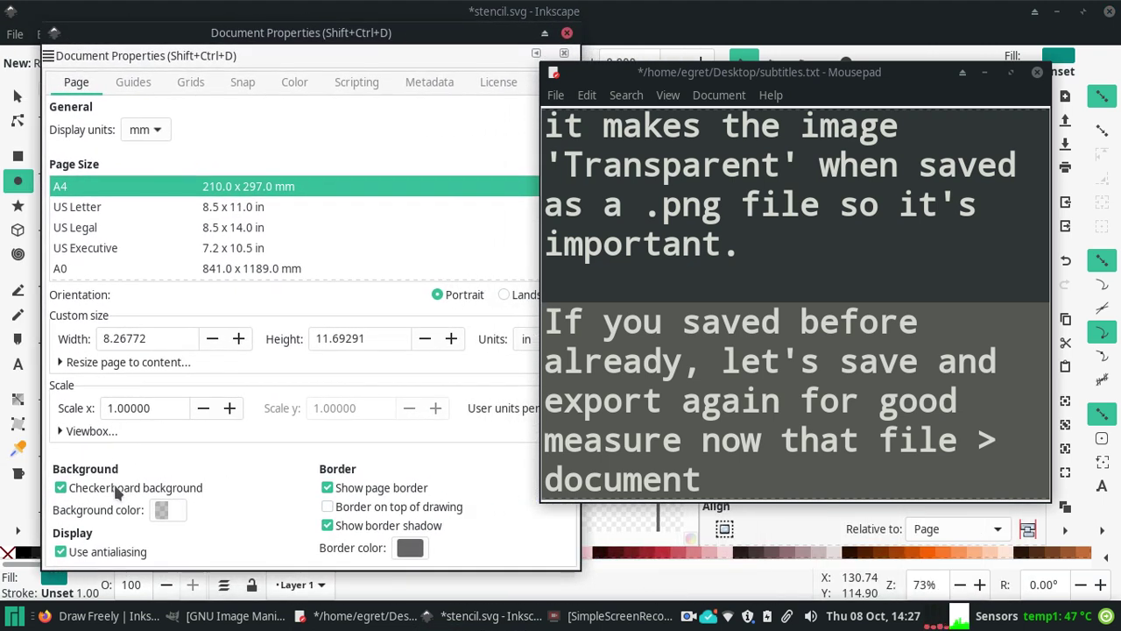
pyautogui.click(567, 33)
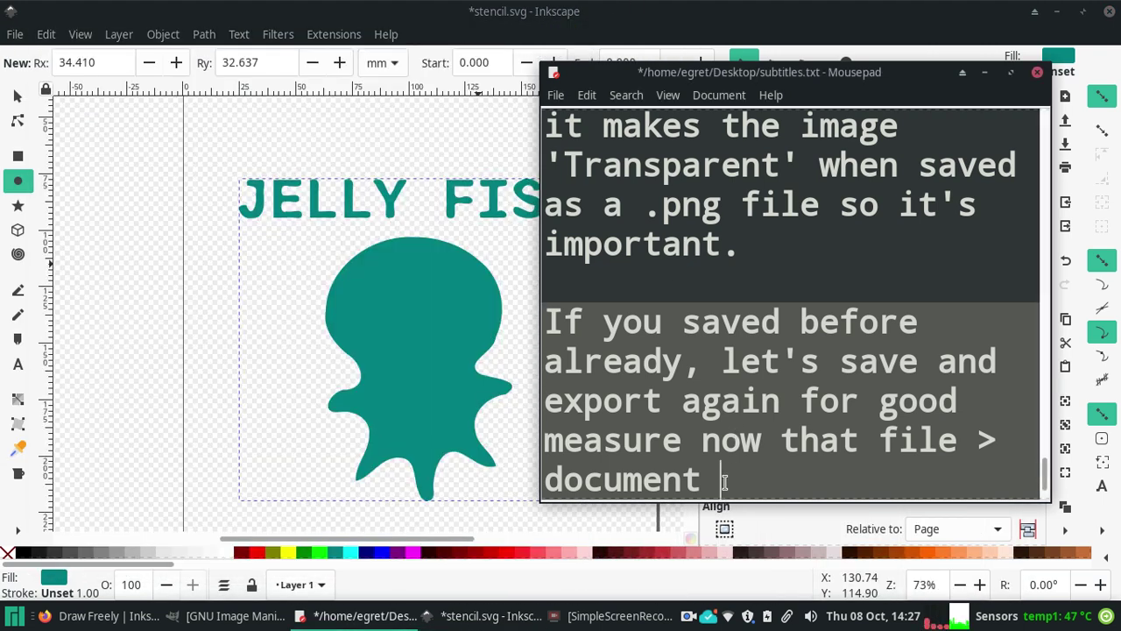
# Step: Finish the caption with "properties > checkerboard background has been accomplished."
pyautogui.write('prop')
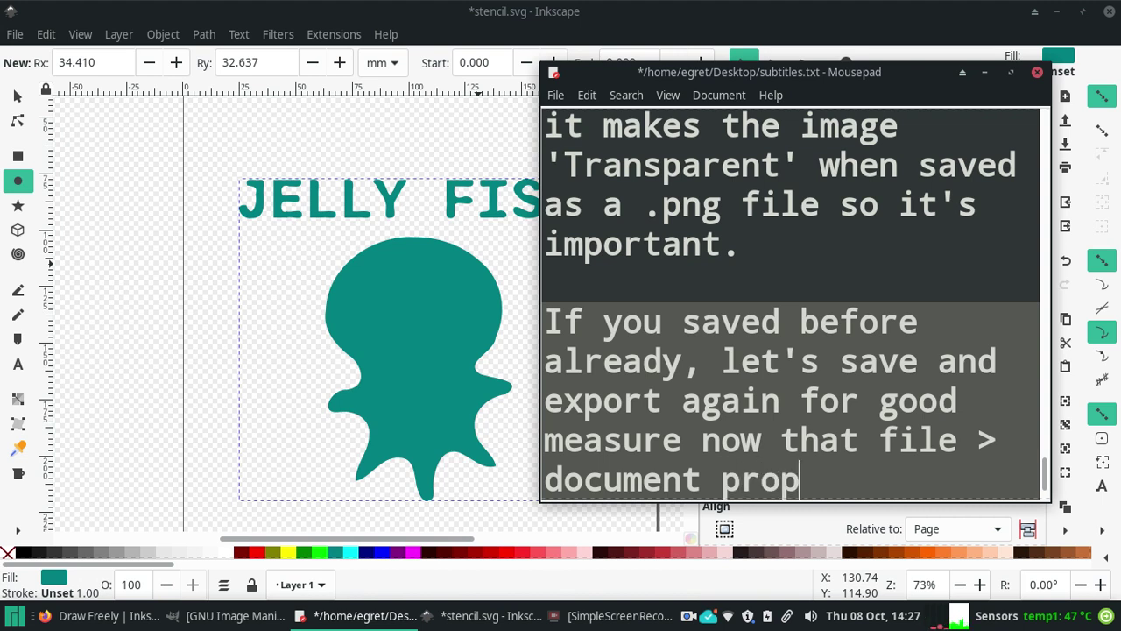
pyautogui.write('erties > checkerboard b')
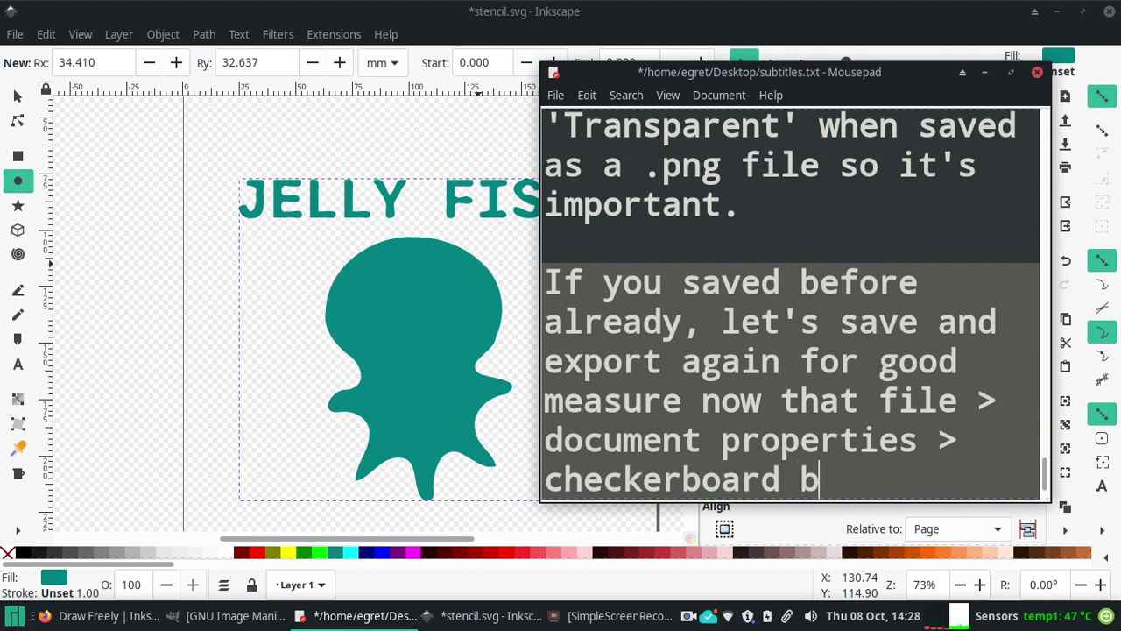
pyautogui.write('ackground ')
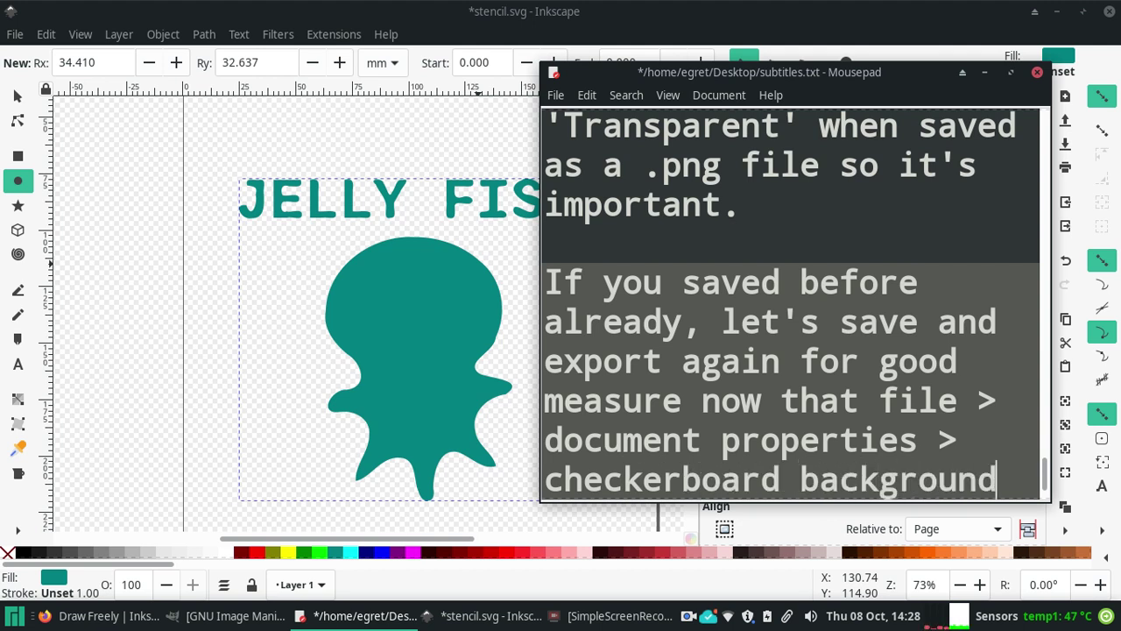
pyautogui.write('has been accom')
pyautogui.press('BackSpace')
pyautogui.press('BackSpace')
pyautogui.write('c')
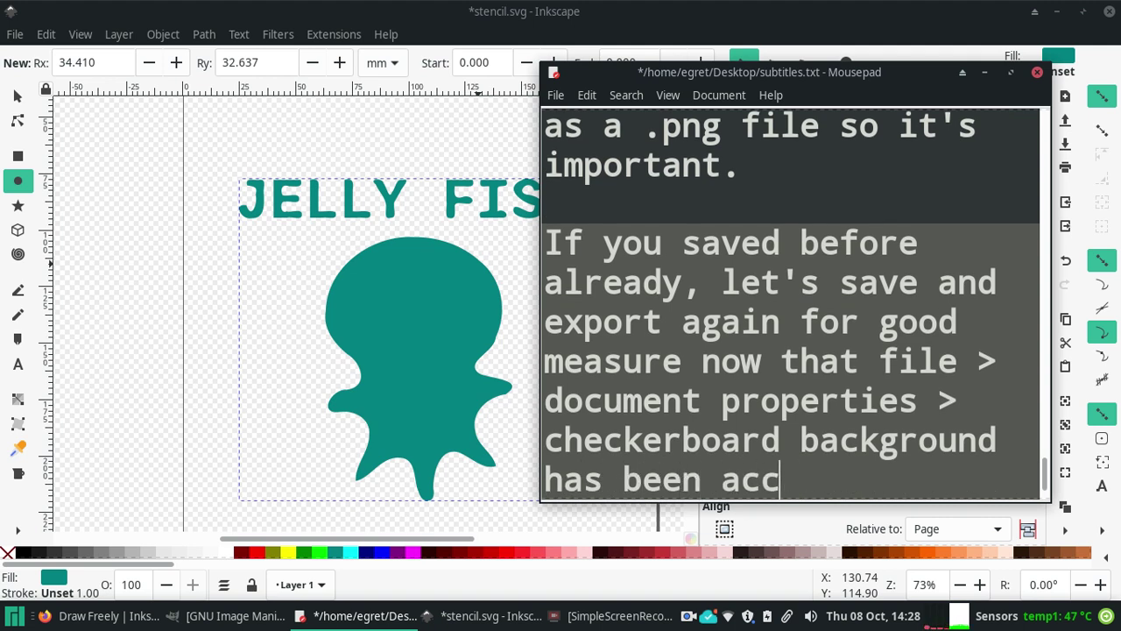
pyautogui.write('omplished.')
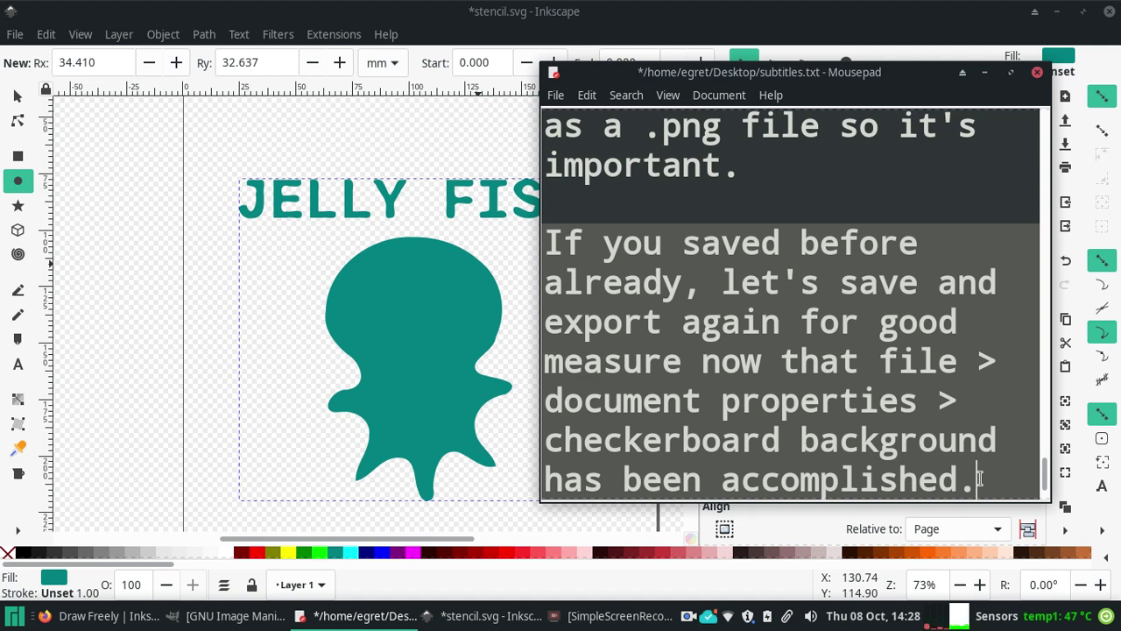
pyautogui.press('Return')
pyautogui.press('Return')
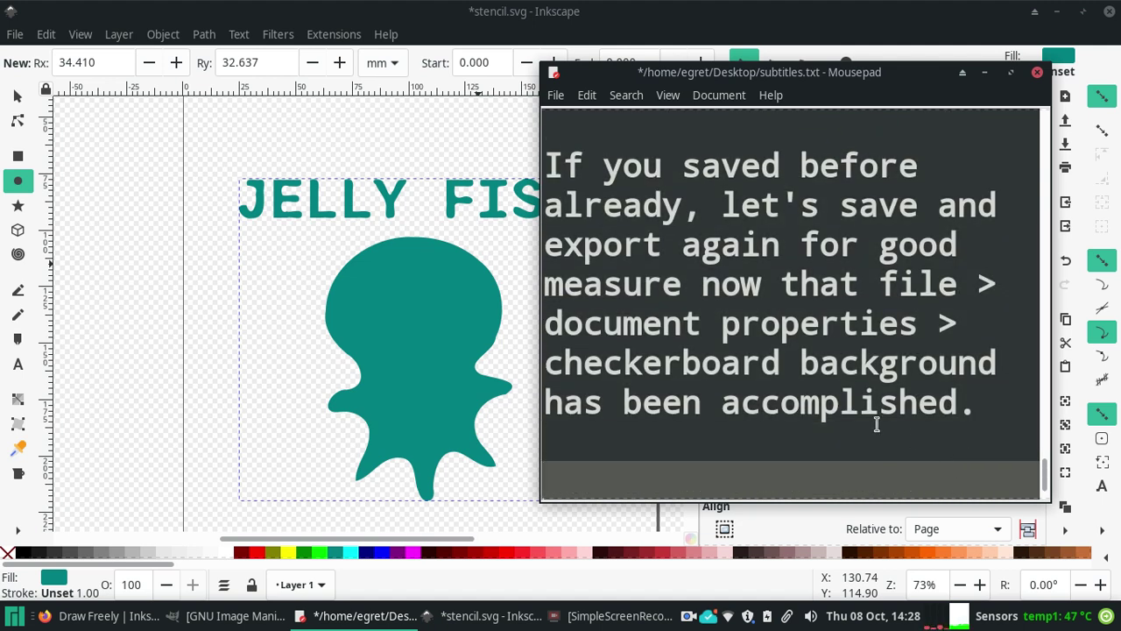
# Step: Minimize Mousepad and save the jellyfish stencil as stencil.svg in Inkscape
pyautogui.click(984, 72)
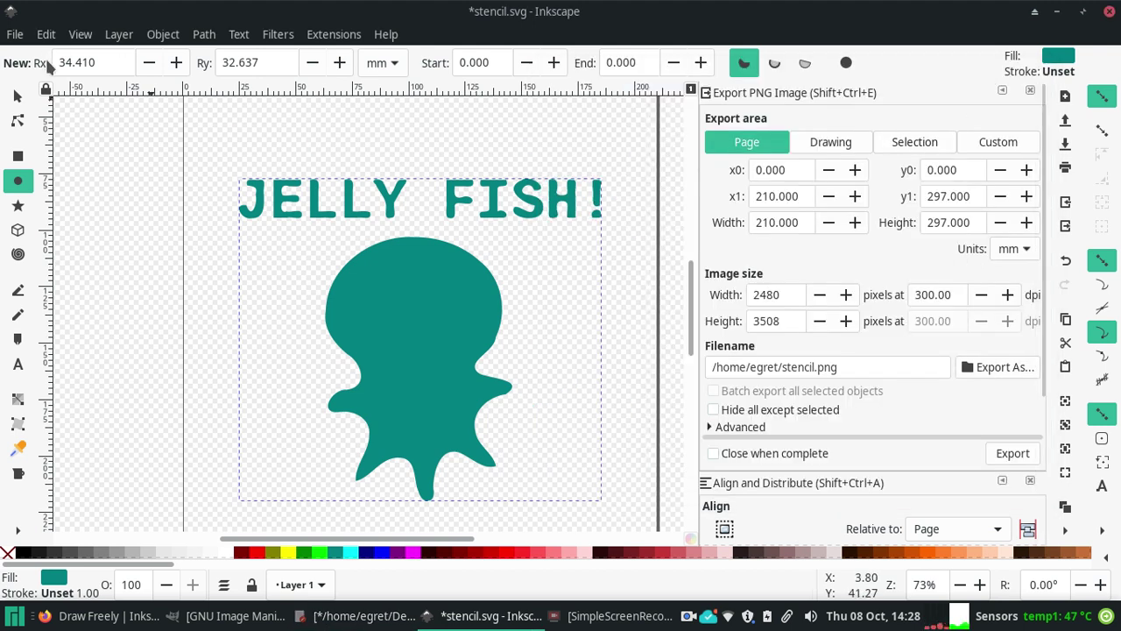
pyautogui.click(15, 39)
pyautogui.click(15, 38)
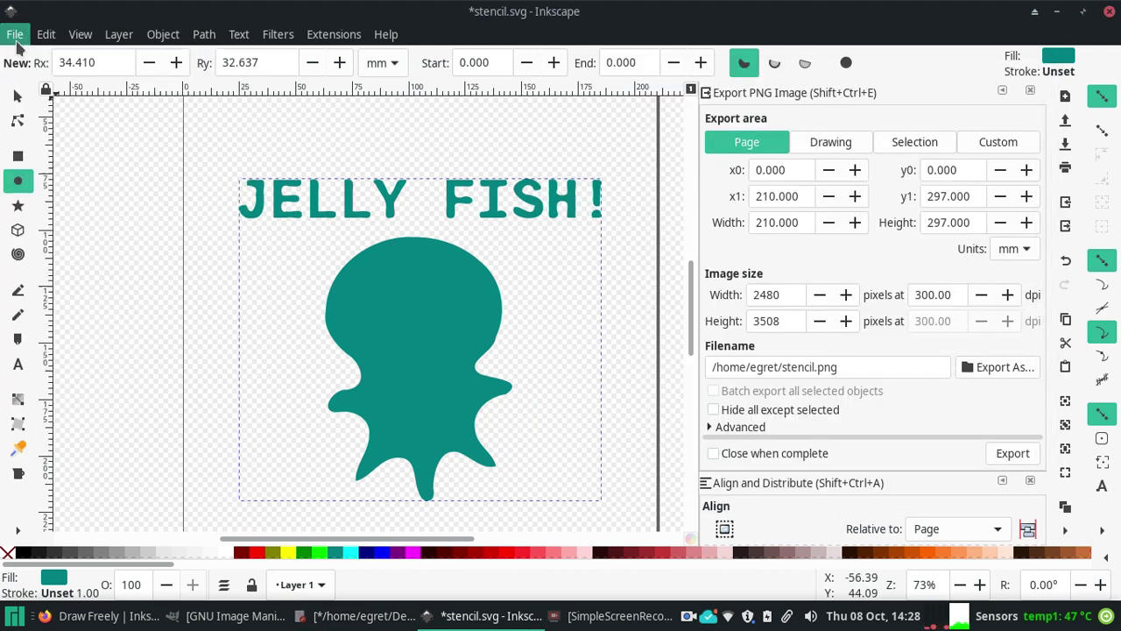
pyautogui.click(17, 97)
pyautogui.click(15, 34)
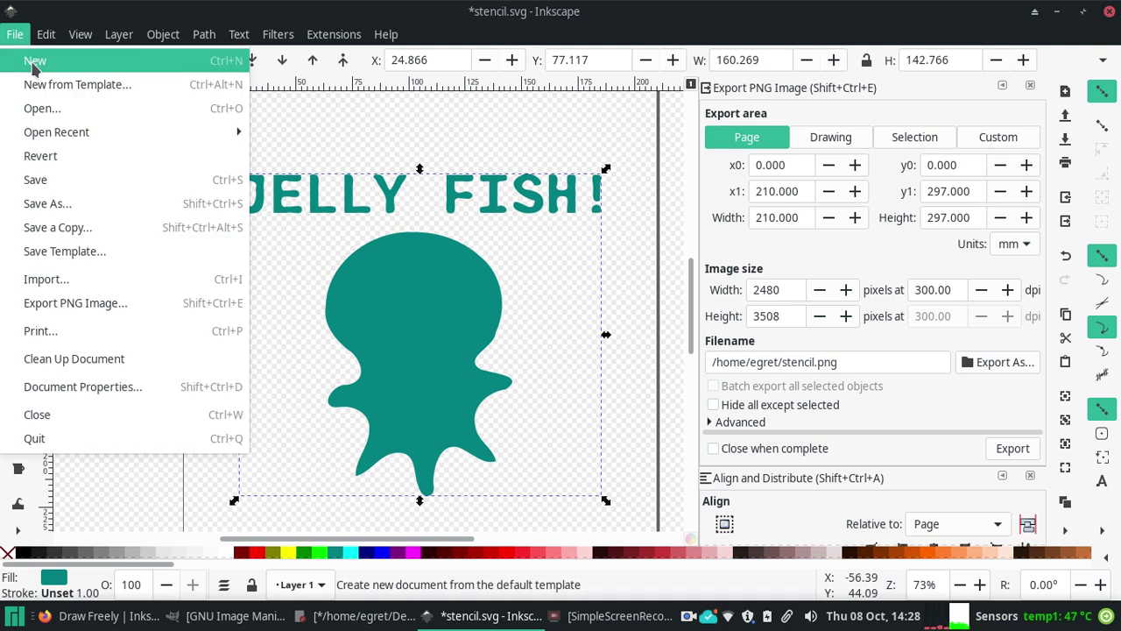
pyautogui.click(56, 180)
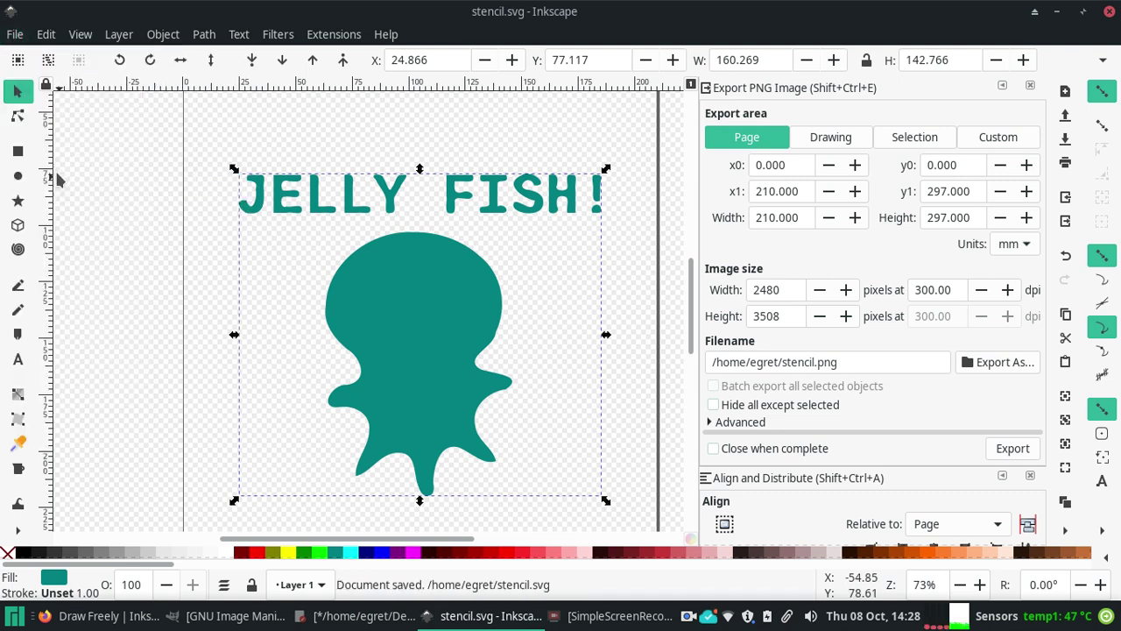
pyautogui.click(15, 36)
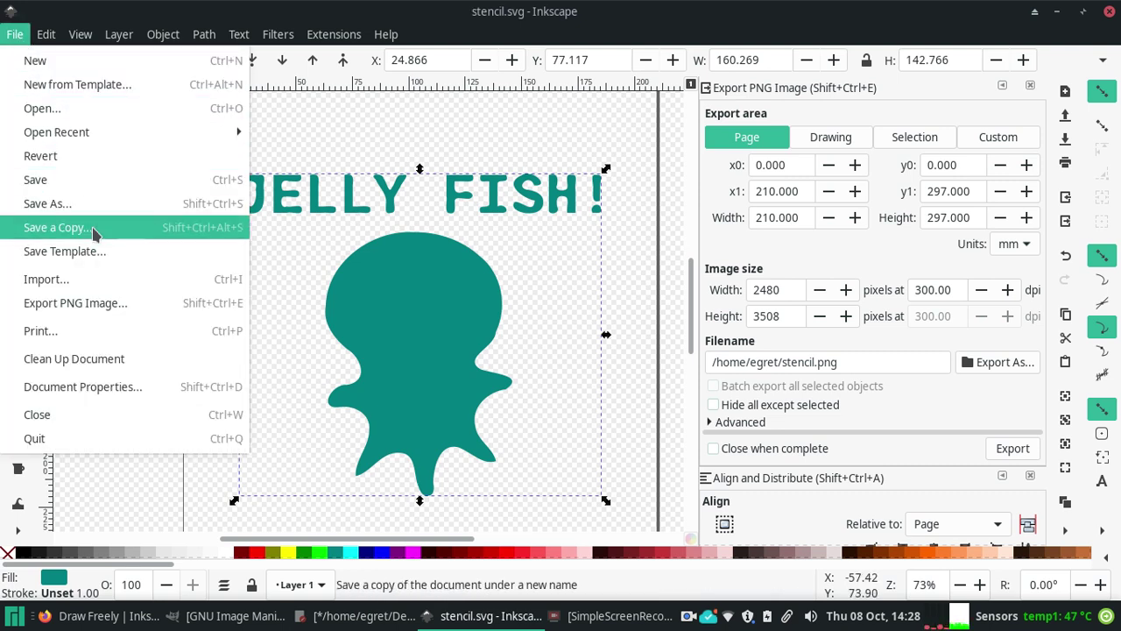
# Step: Set the PNG export target to stencil-jelly.png in the Desktop folder
pyautogui.click(105, 303)
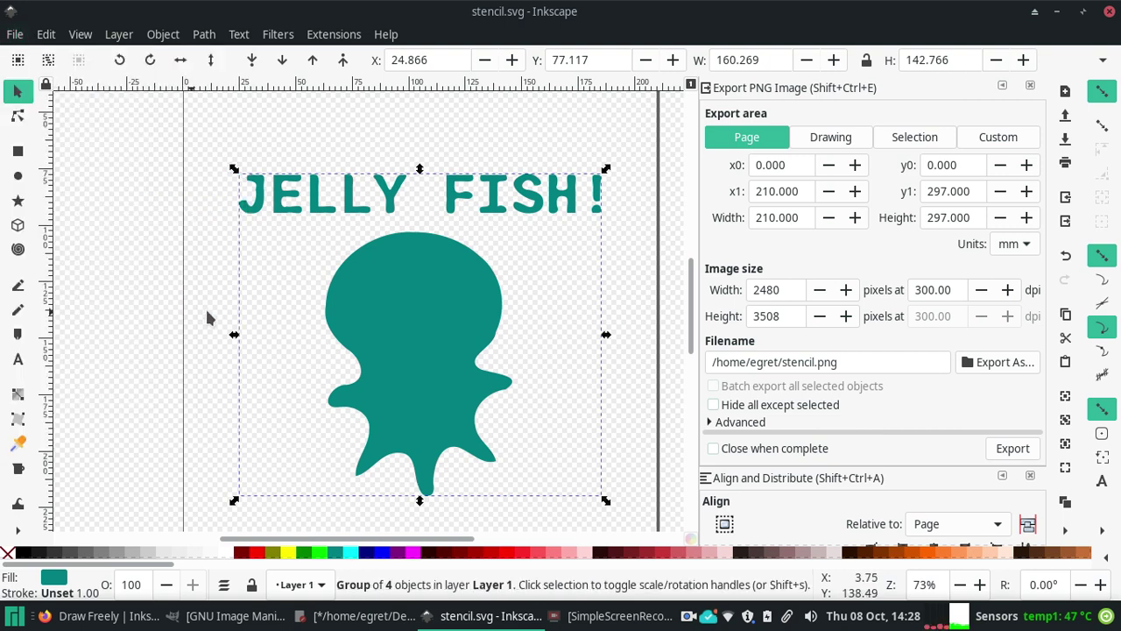
pyautogui.click(816, 362)
pyautogui.write('-')
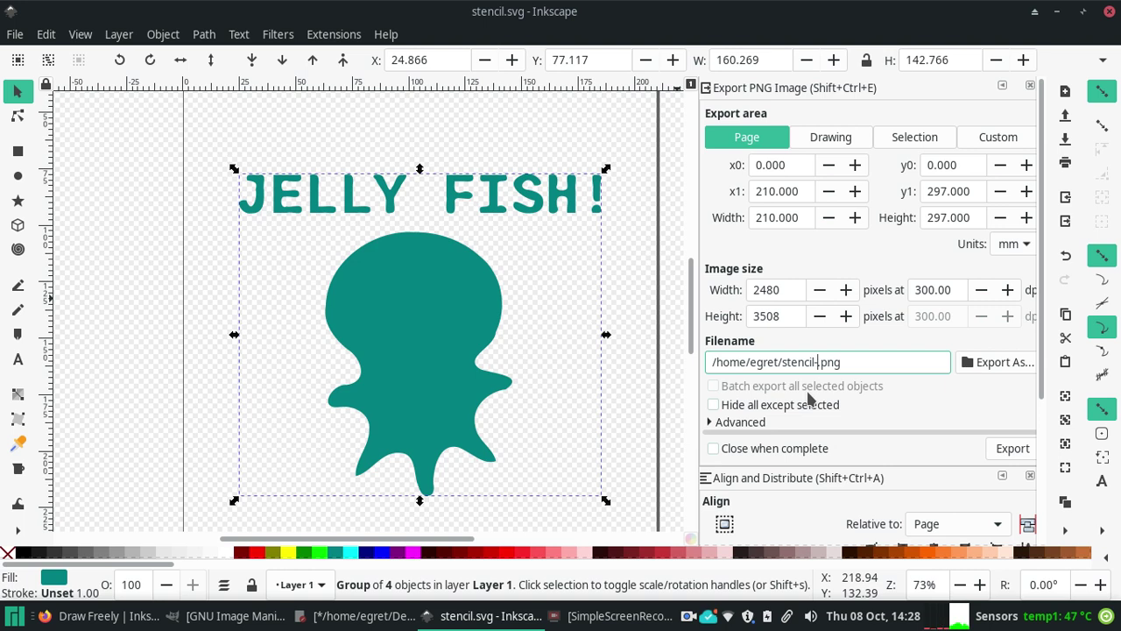
pyautogui.write('jelly')
pyautogui.click(983, 370)
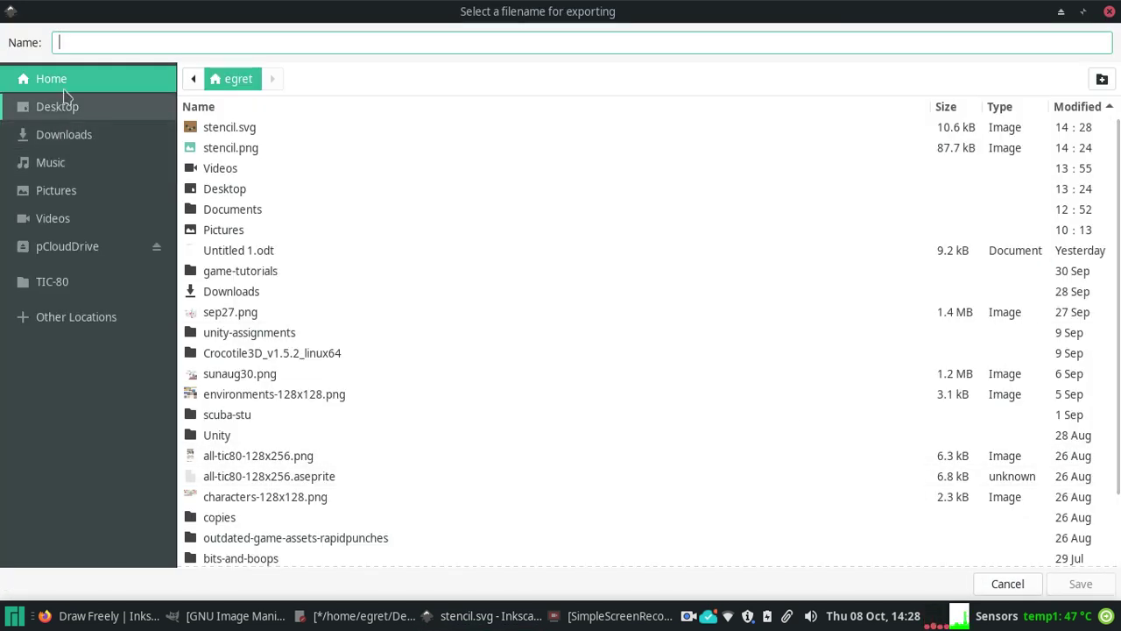
pyautogui.click(67, 107)
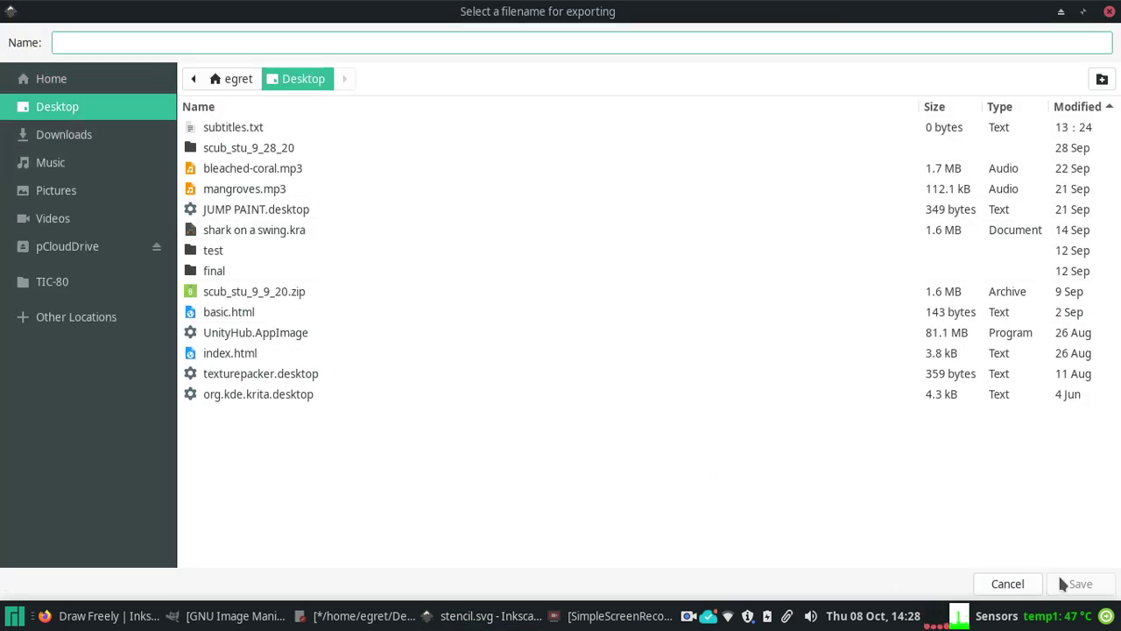
pyautogui.click(70, 190)
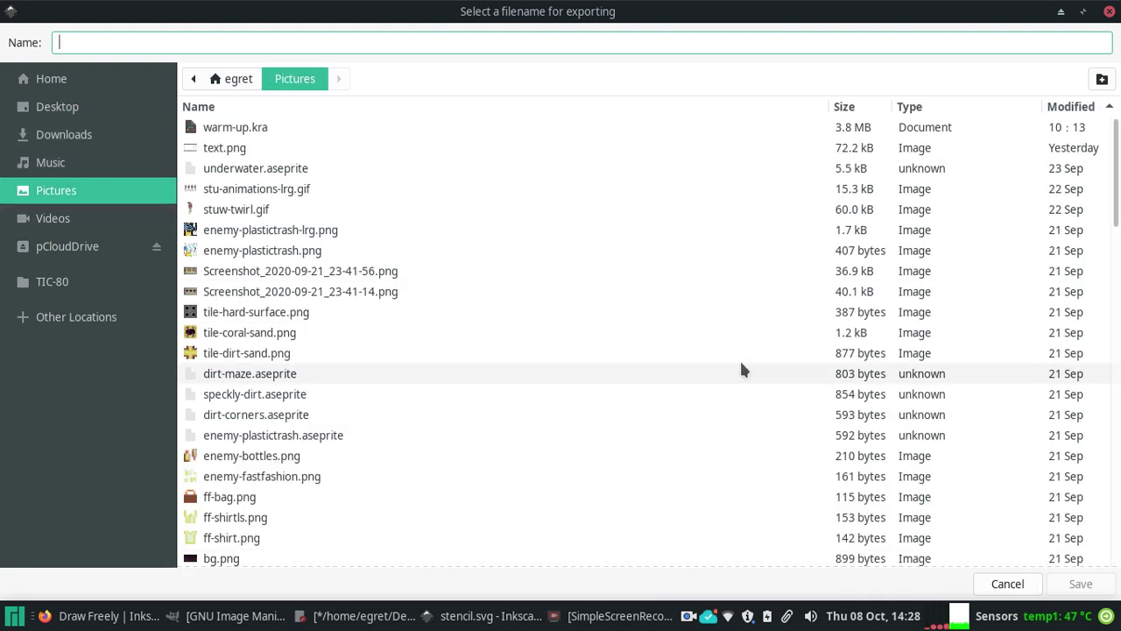
pyautogui.click(54, 106)
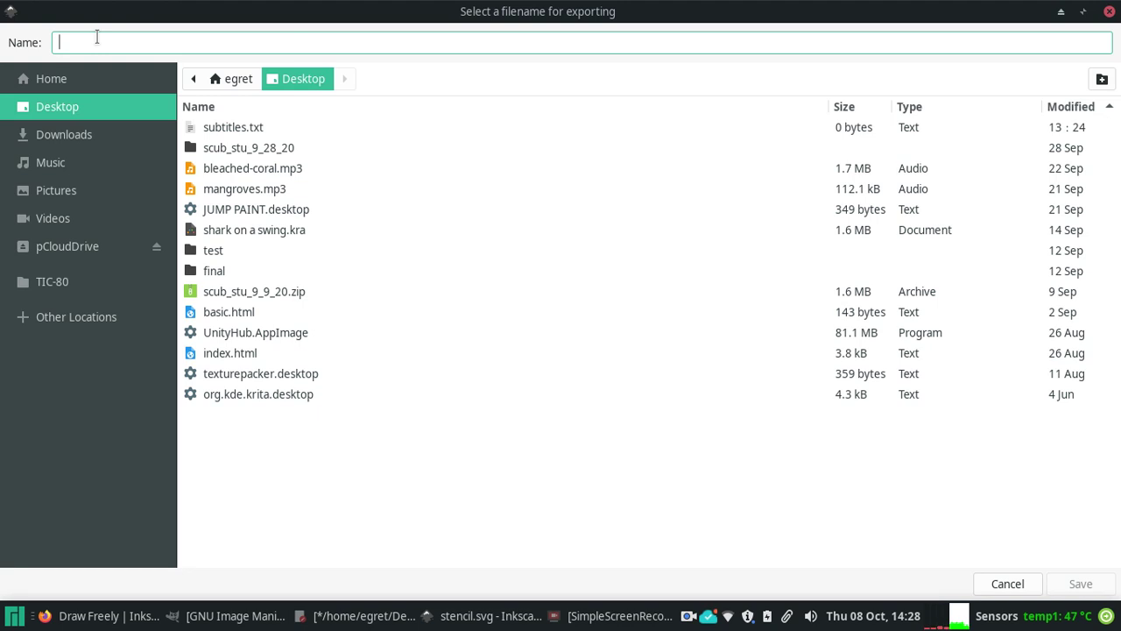
pyautogui.write('stencil-jelly.png')
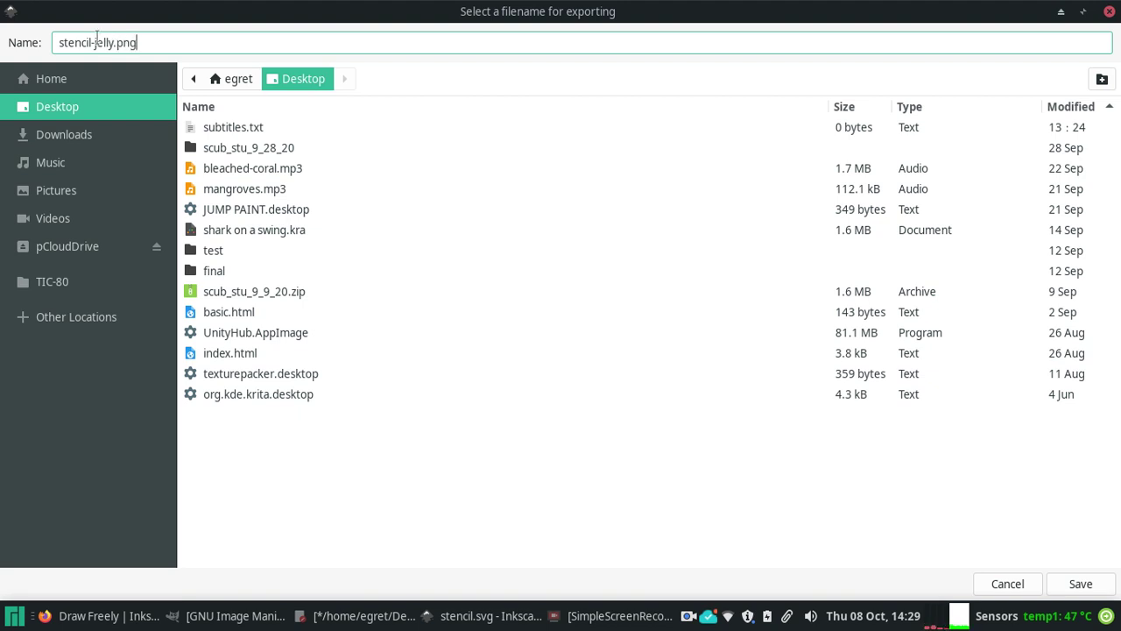
pyautogui.press('Return')
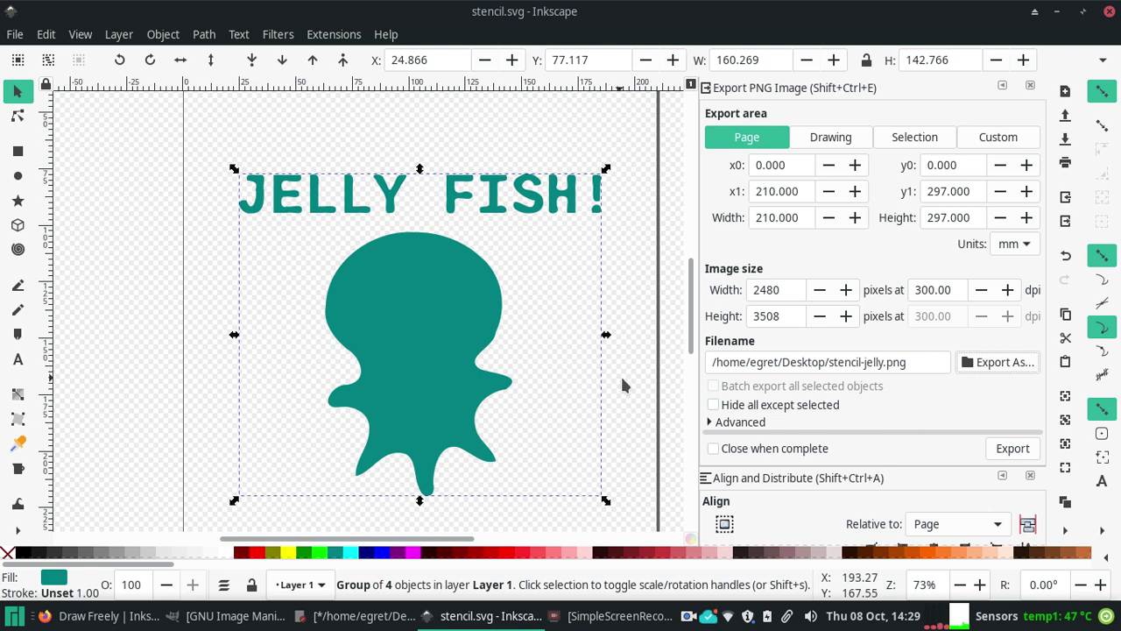
pyautogui.moveTo(873, 351)
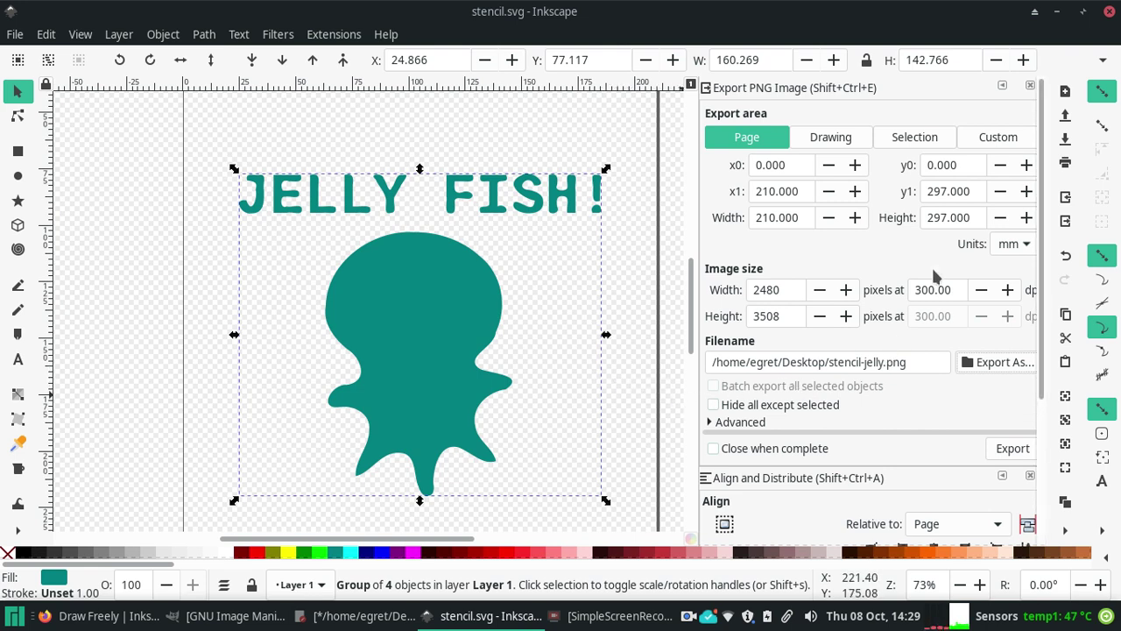
# Step: Clear the desktop and drag stencil.svg and stencil.png from the home folder onto it
pyautogui.click(1057, 11)
pyautogui.click(1058, 12)
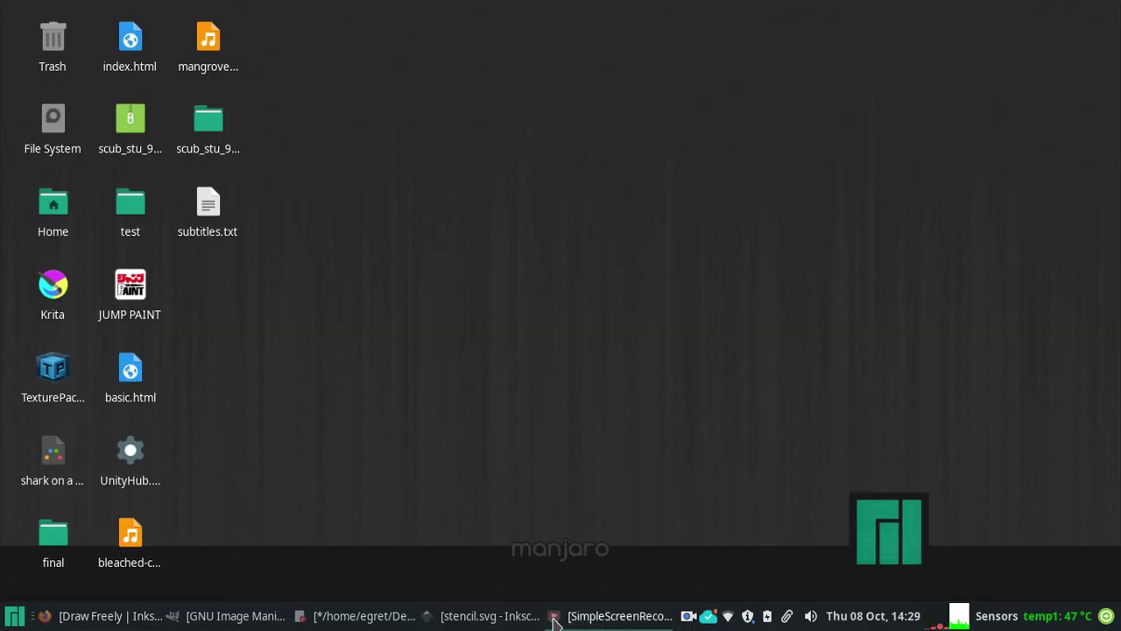
pyautogui.click(373, 617)
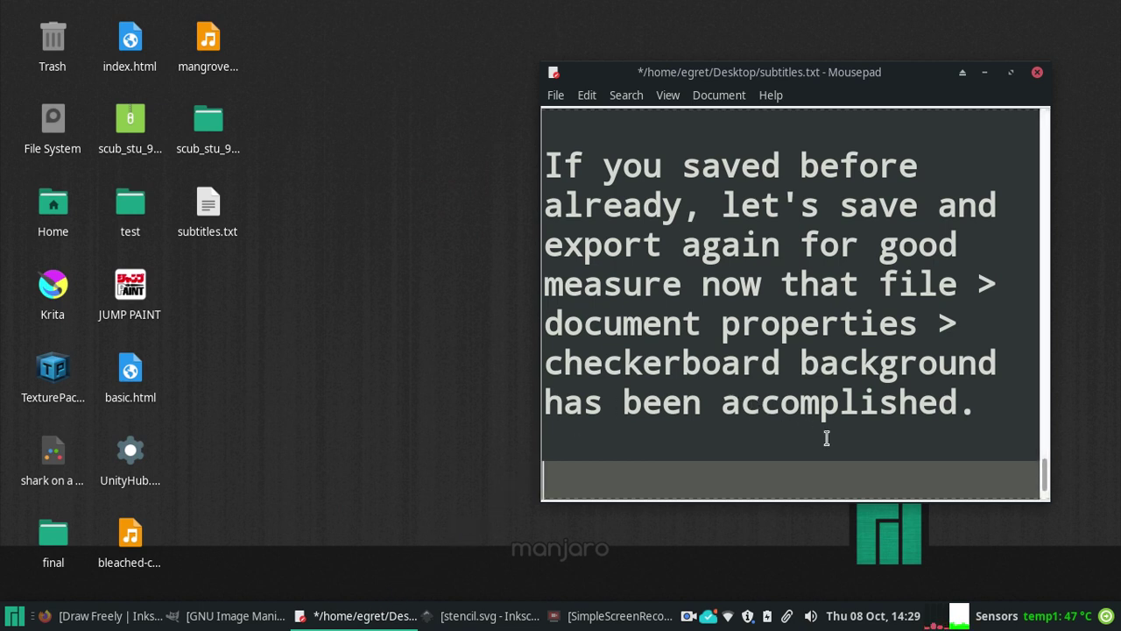
pyautogui.doubleClick(53, 206)
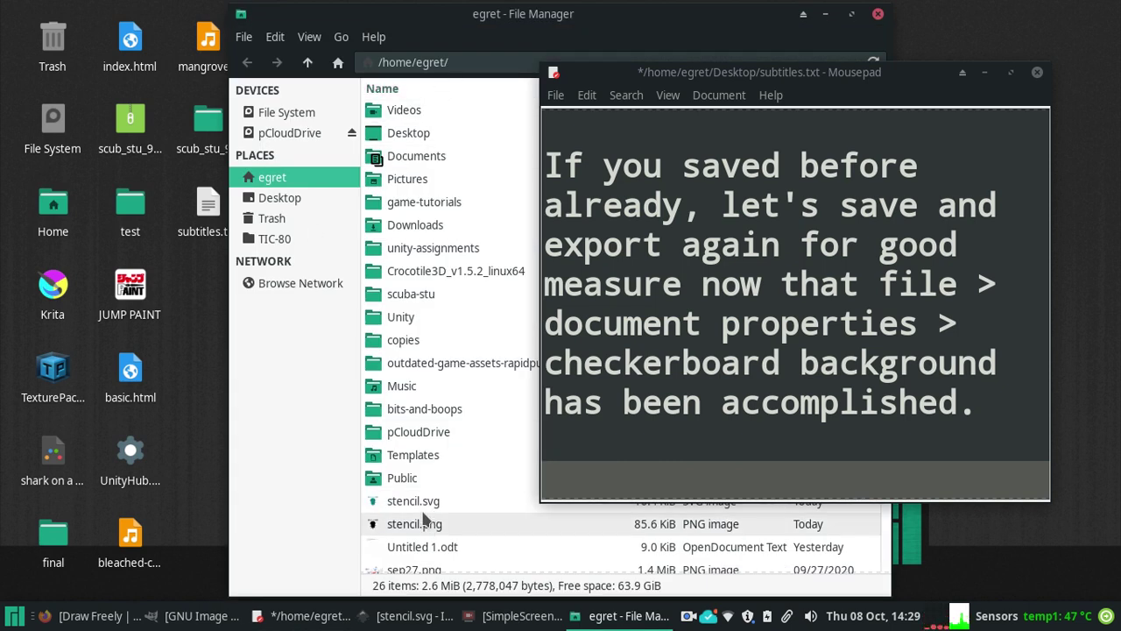
pyautogui.moveTo(438, 501); pyautogui.dragTo(219, 368)
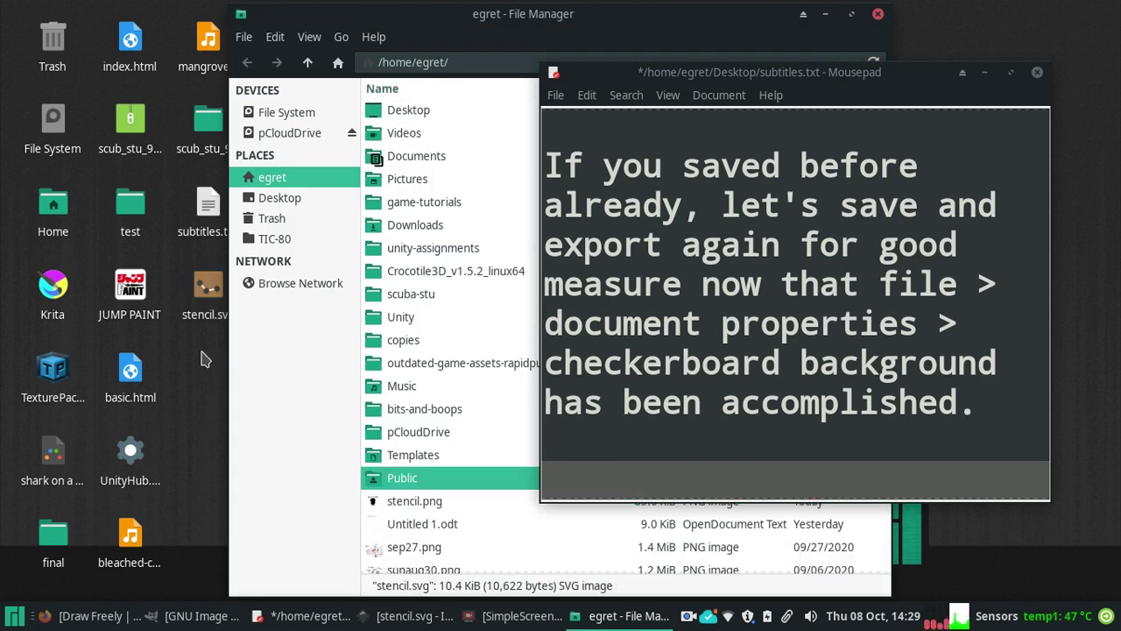
pyautogui.moveTo(396, 505); pyautogui.dragTo(208, 385)
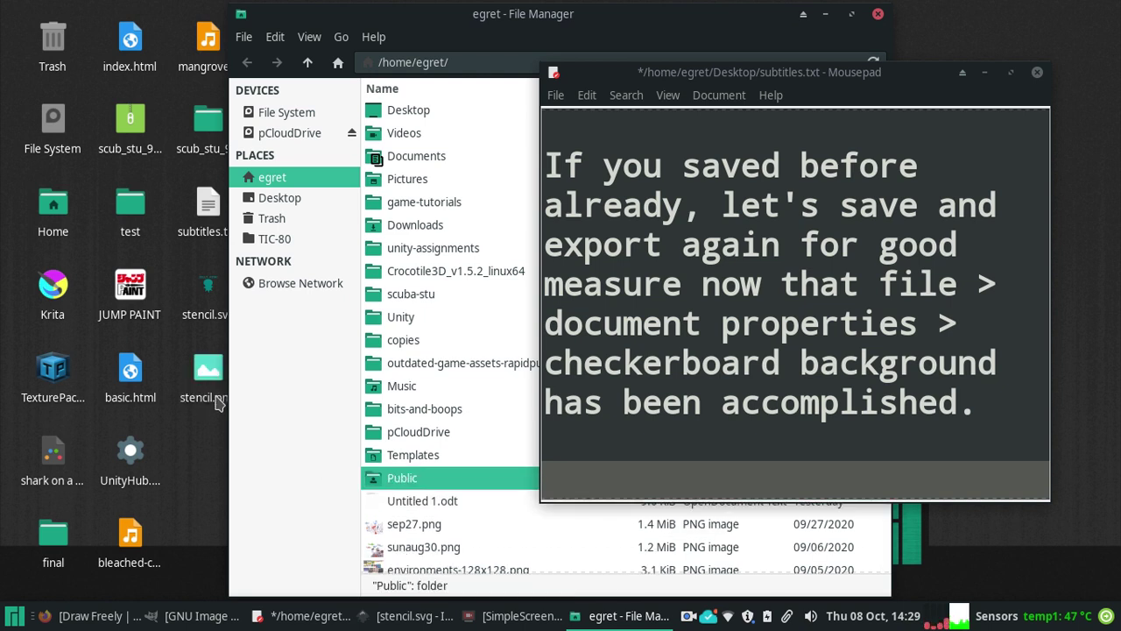
pyautogui.click(825, 15)
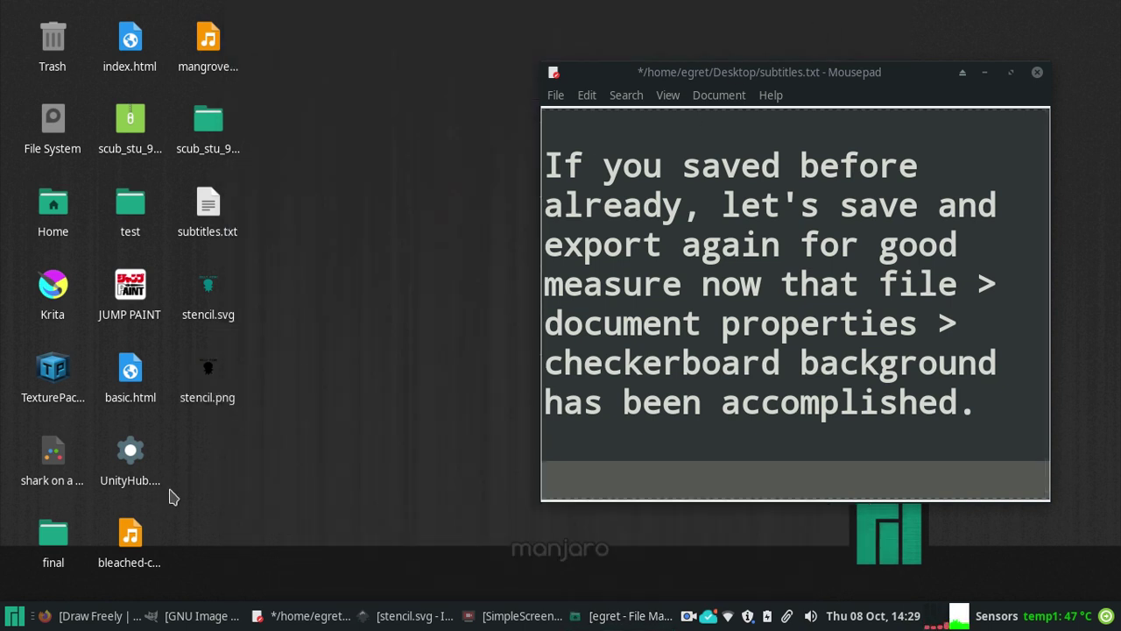
# Step: Check the Pictures folder, close Thunar, and stack stencil.svg above stencil.png in open space
pyautogui.doubleClick(54, 211)
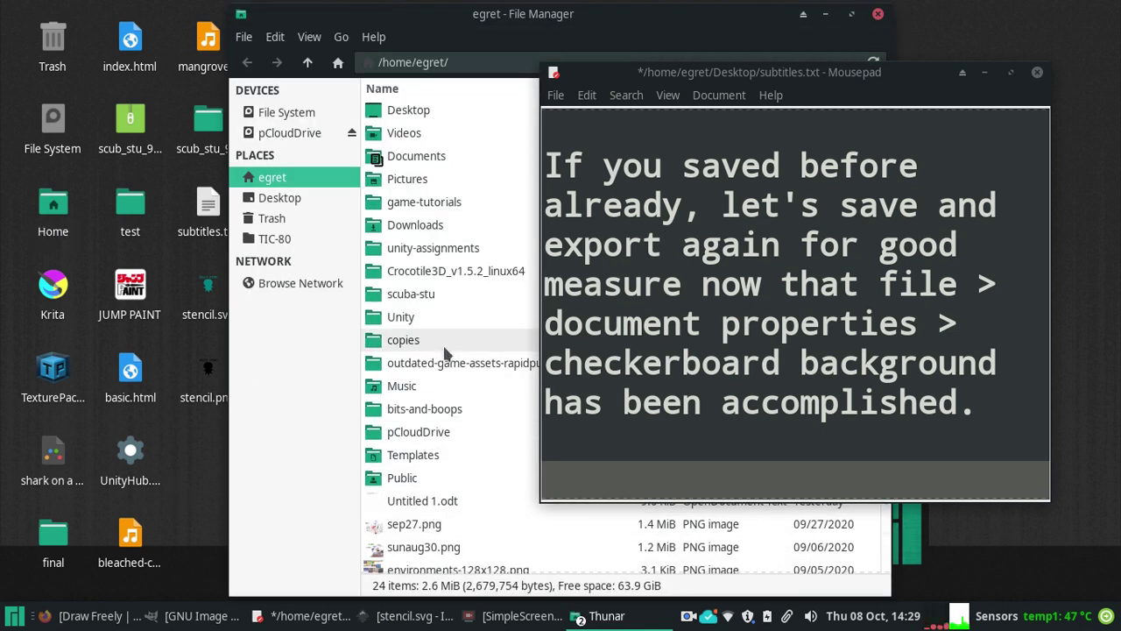
pyautogui.doubleClick(406, 179)
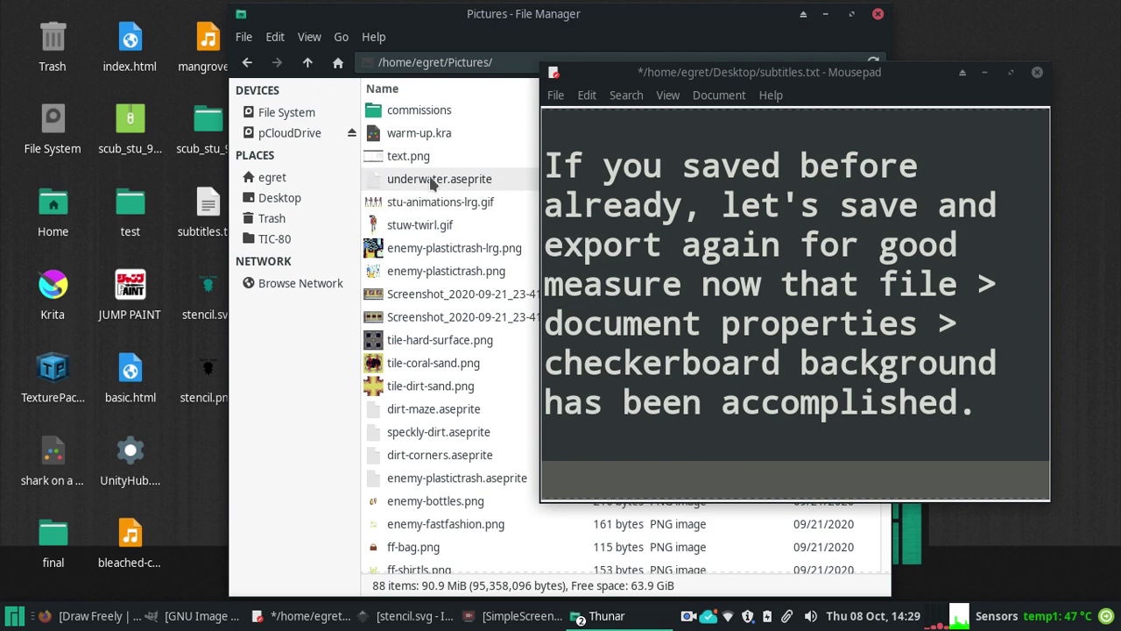
pyautogui.click(878, 14)
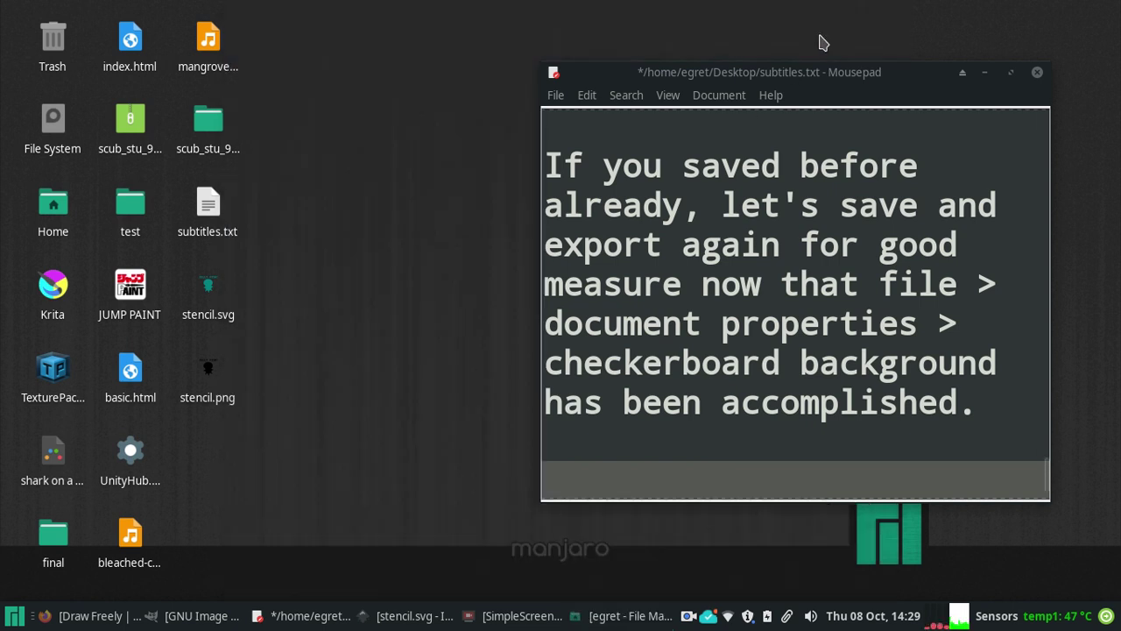
pyautogui.moveTo(220, 299); pyautogui.dragTo(377, 217)
pyautogui.click(217, 381)
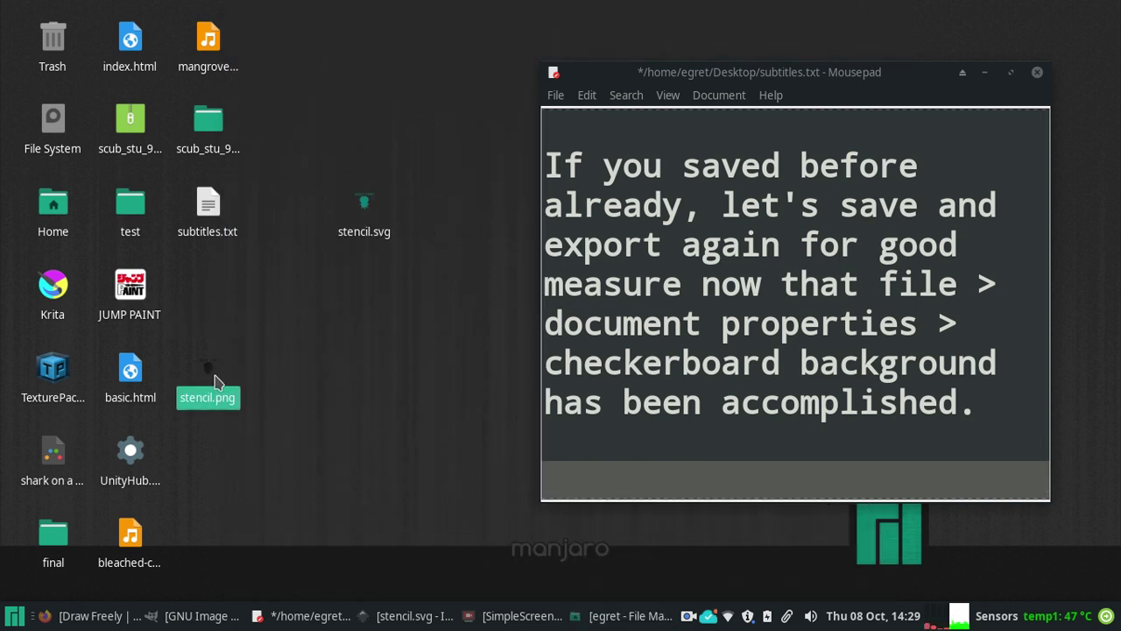
pyautogui.moveTo(216, 381); pyautogui.dragTo(438, 294)
pyautogui.click(400, 396)
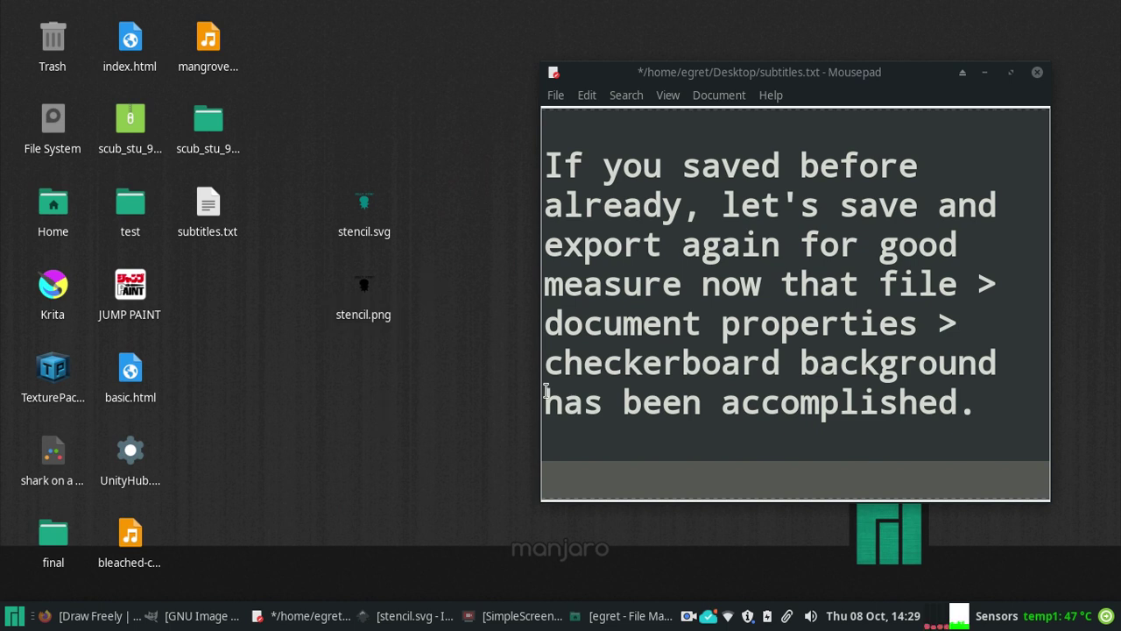
pyautogui.click(963, 413)
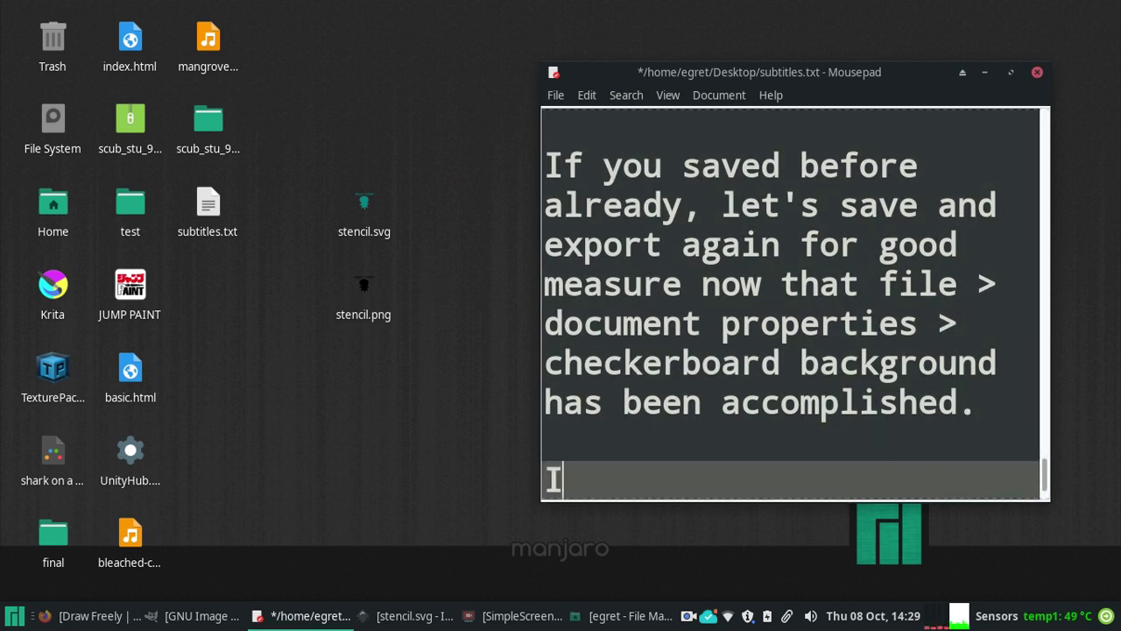
# Step: Add the caption that saving to the desktop shows how the checkered-background export looks
pyautogui.write('f you save to')
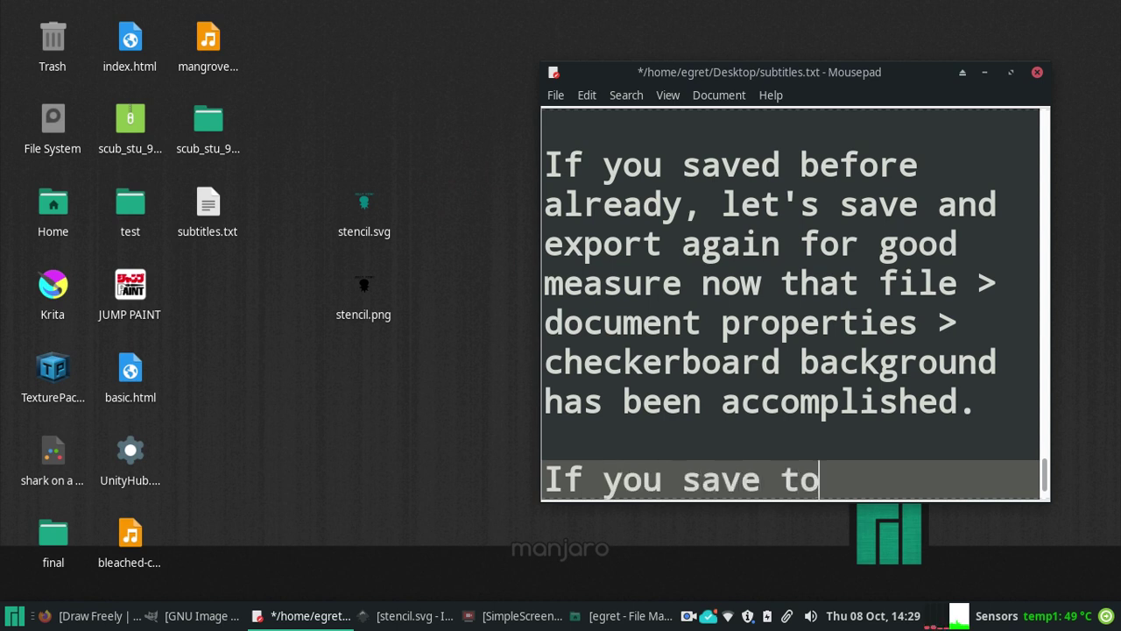
pyautogui.write(' the deskto')
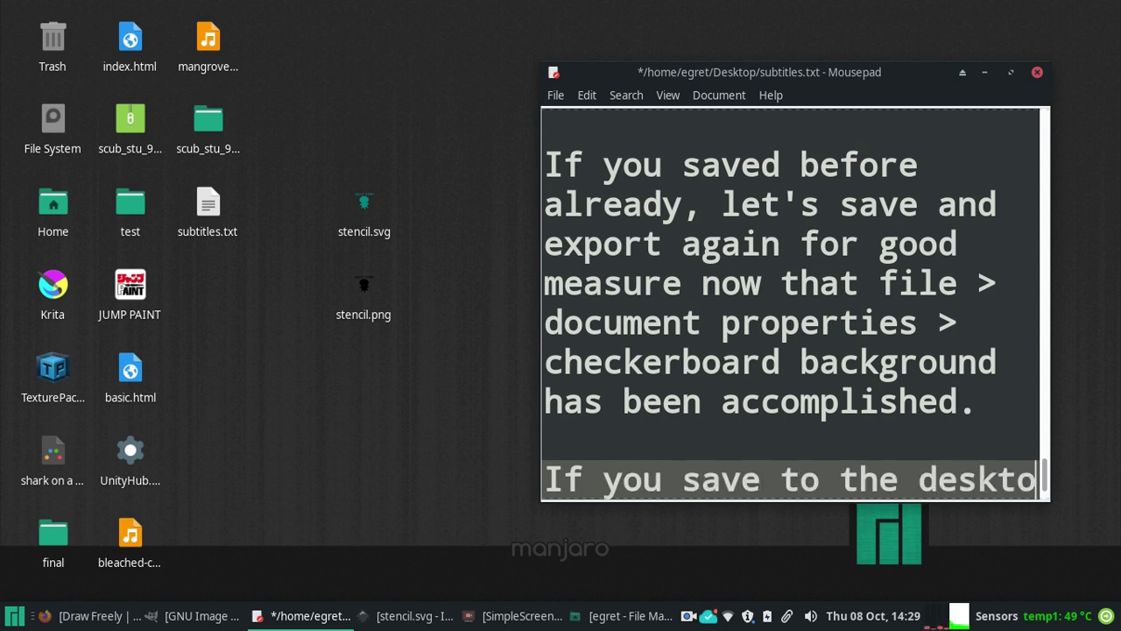
pyautogui.write('p then you g')
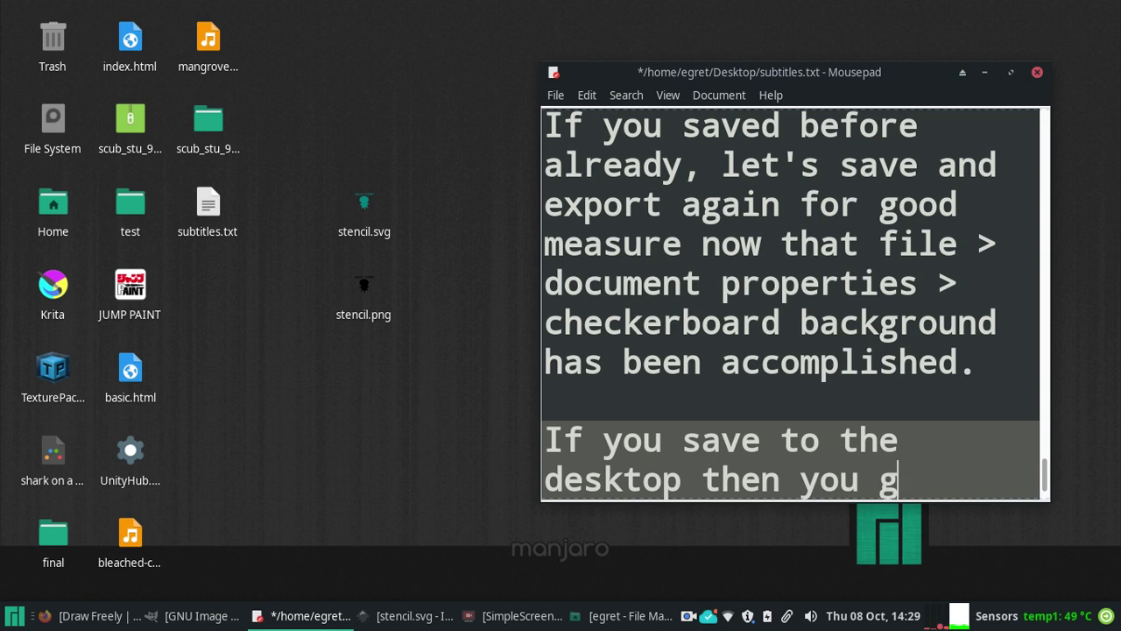
pyautogui.write('et to see what it looks l')
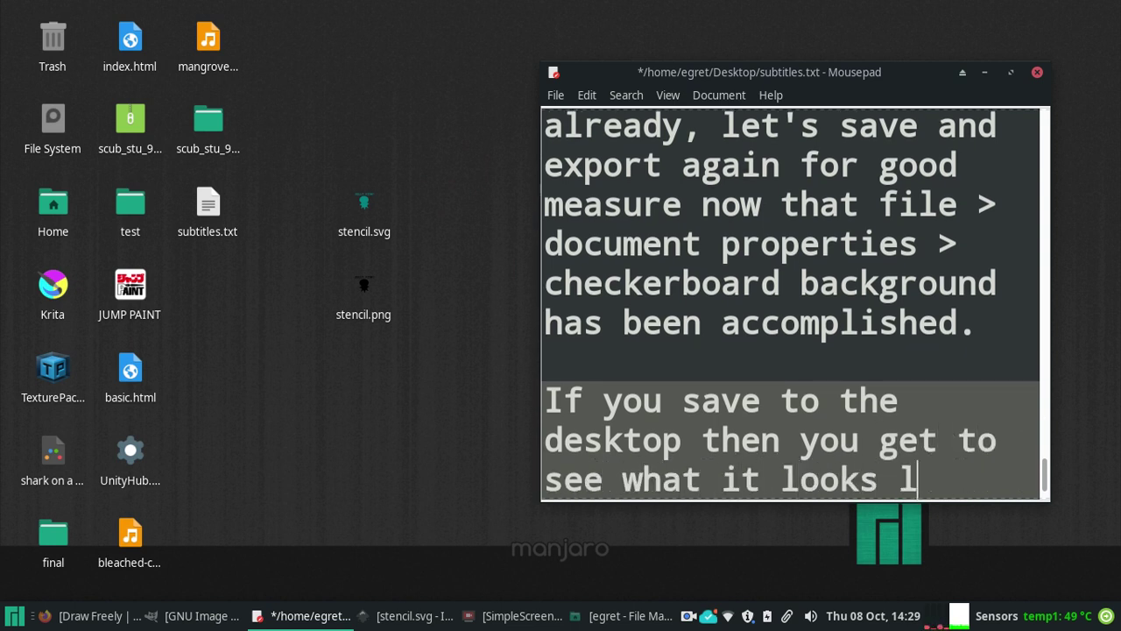
pyautogui.write('ike when you save with')
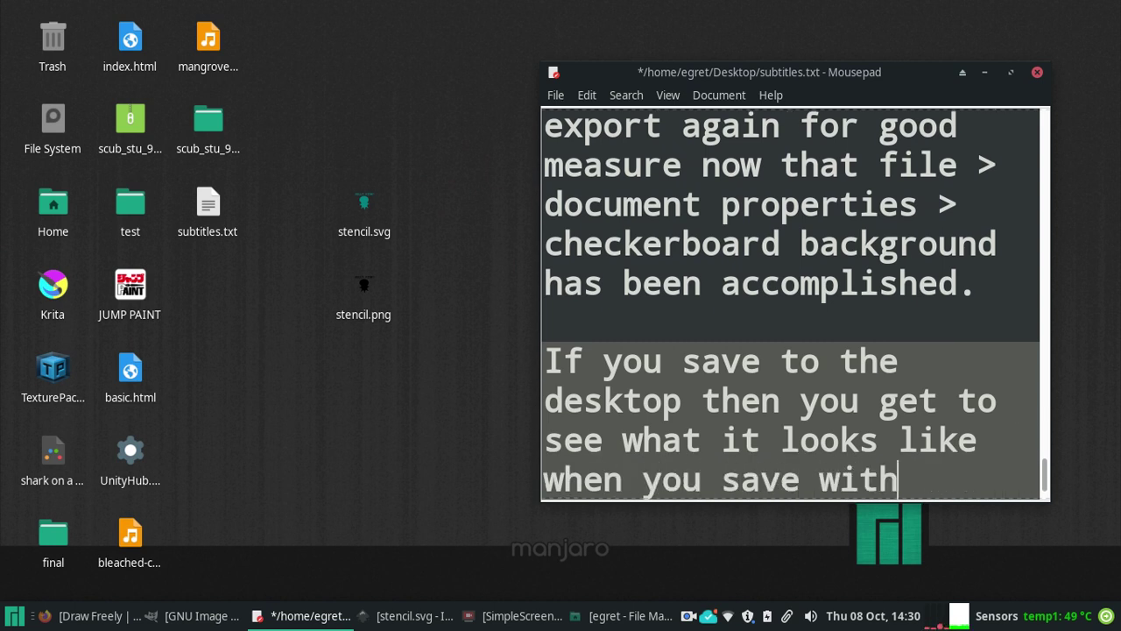
pyautogui.write(' the do')
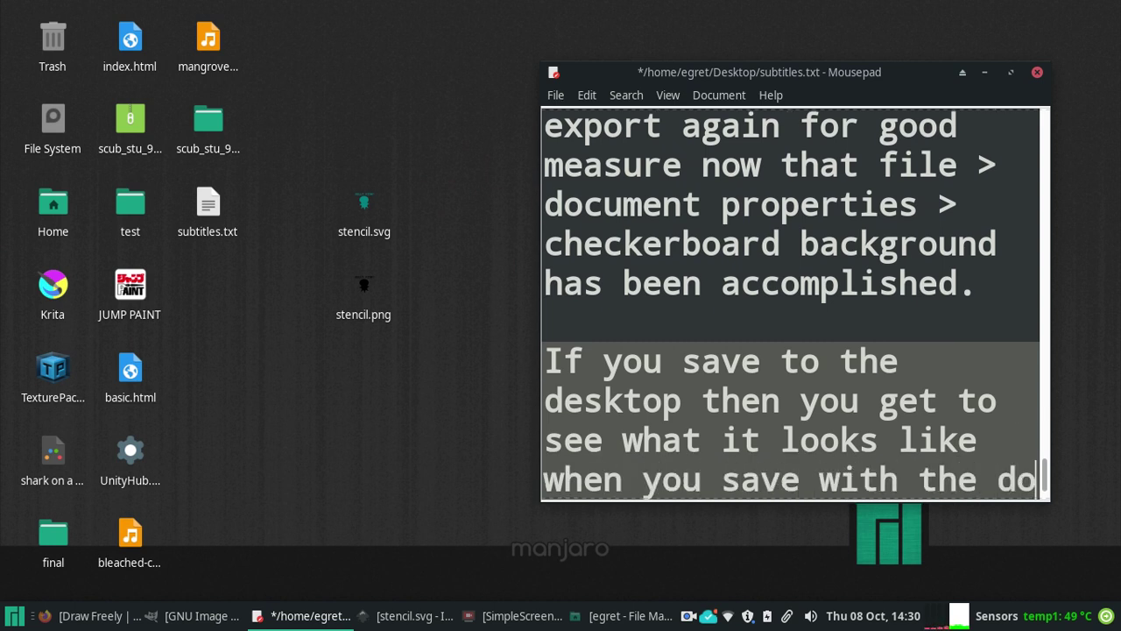
pyautogui.write('cumen')
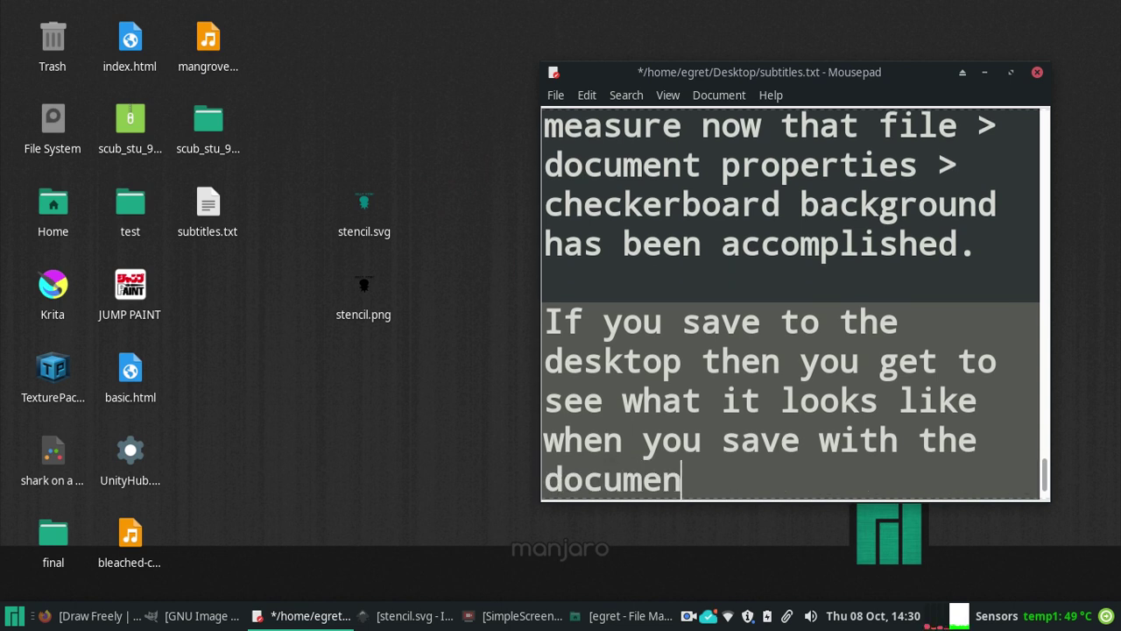
pyautogui.write('t properties checkered backgrou')
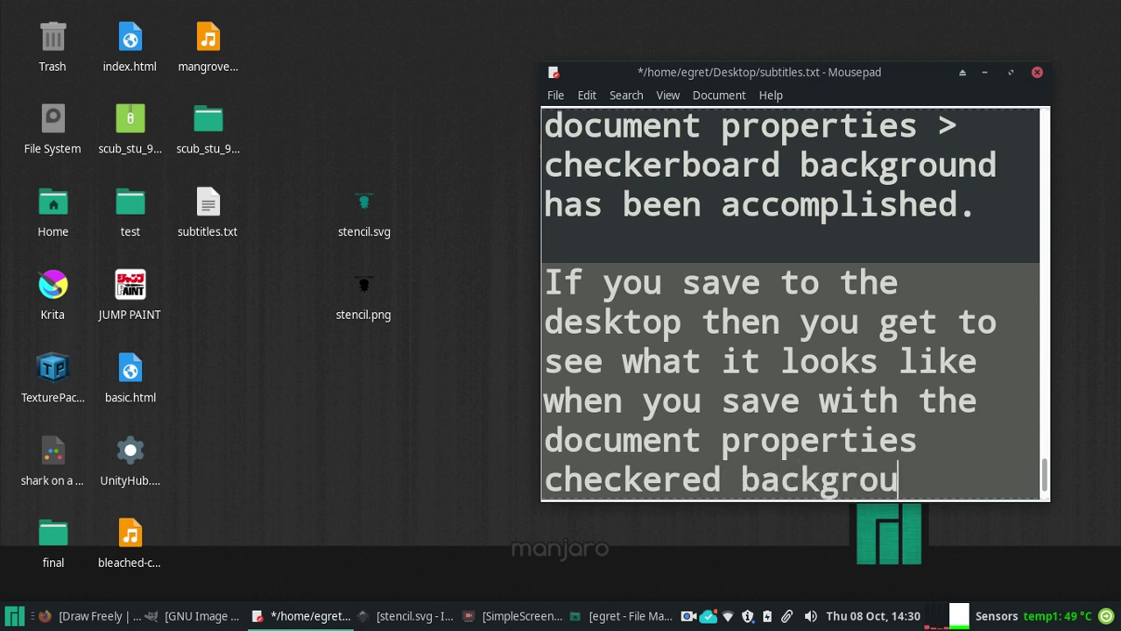
pyautogui.write('nd on.')
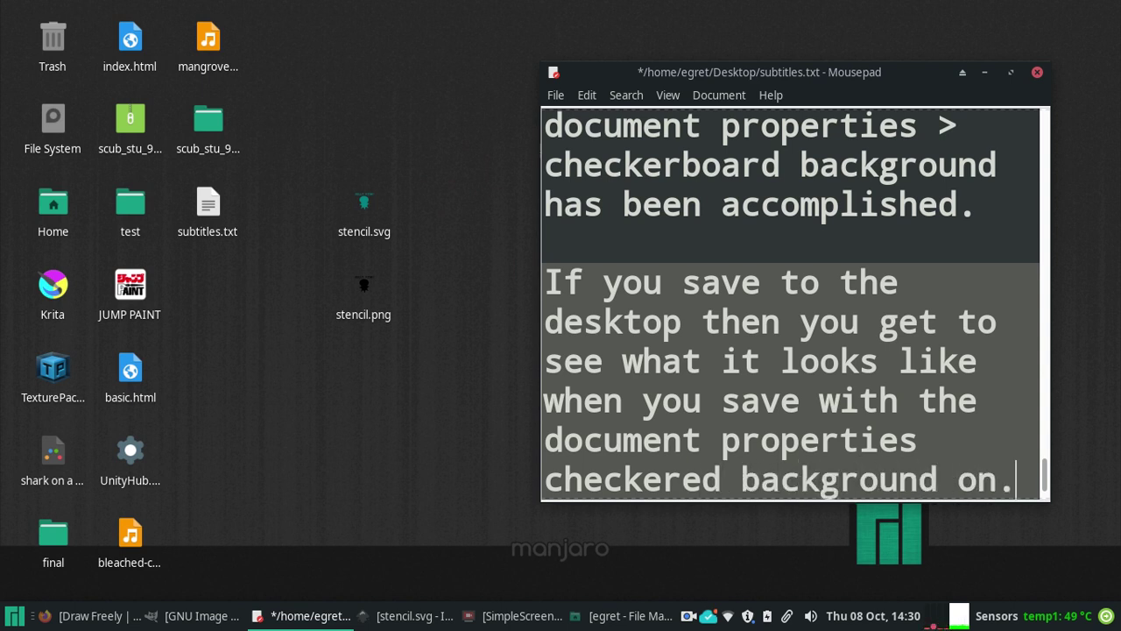
pyautogui.moveTo(364, 203); pyautogui.dragTo(365, 118)
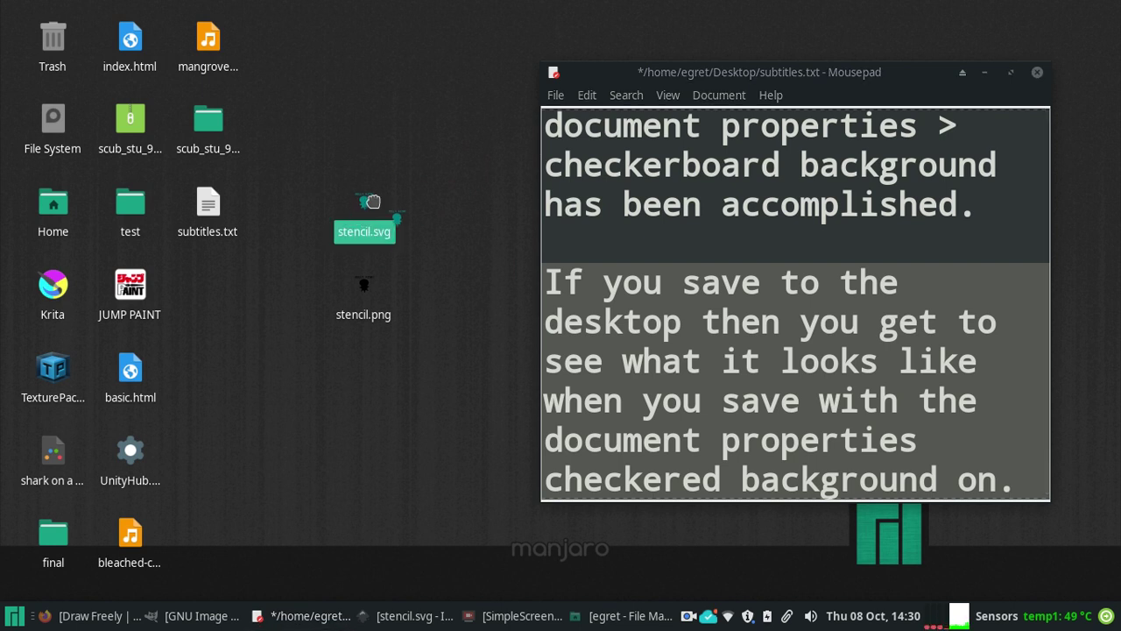
pyautogui.click(372, 300)
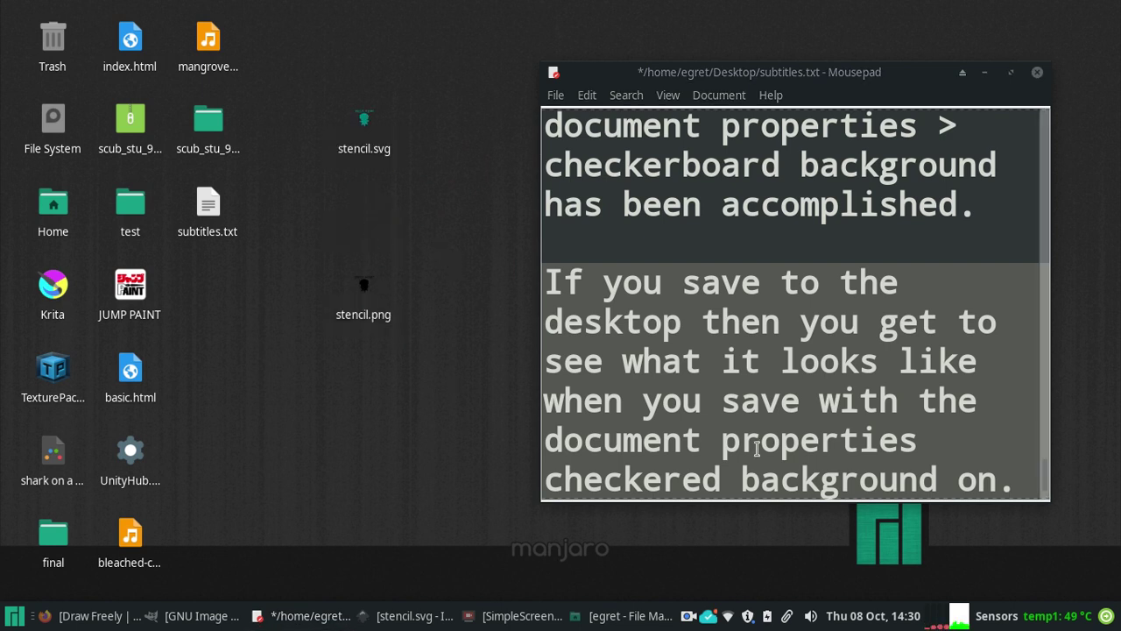
pyautogui.click(1018, 486)
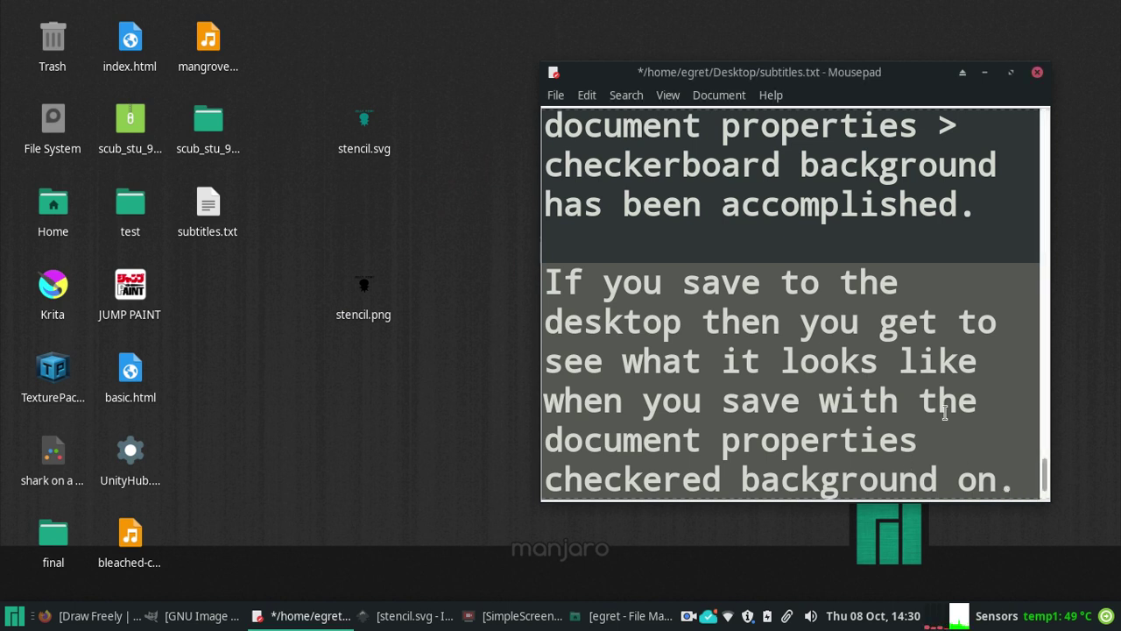
pyautogui.press('Return')
pyautogui.press('Return')
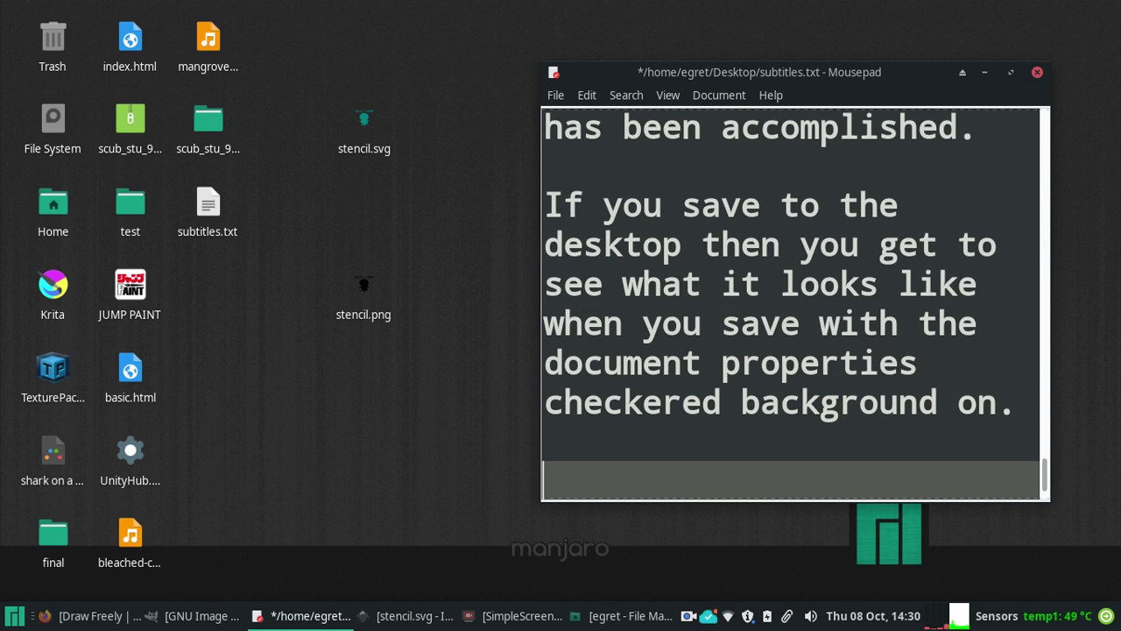
# Step: Type "This is a file format that allows you to see what's behind it."
pyautogui.write('This ')
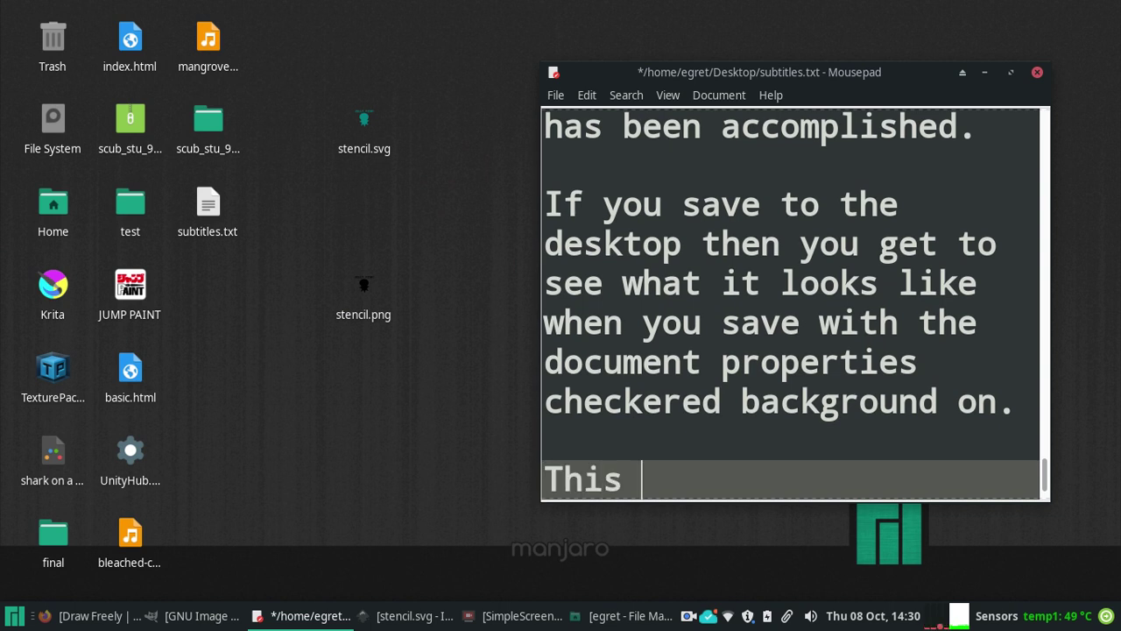
pyautogui.write('is a form of')
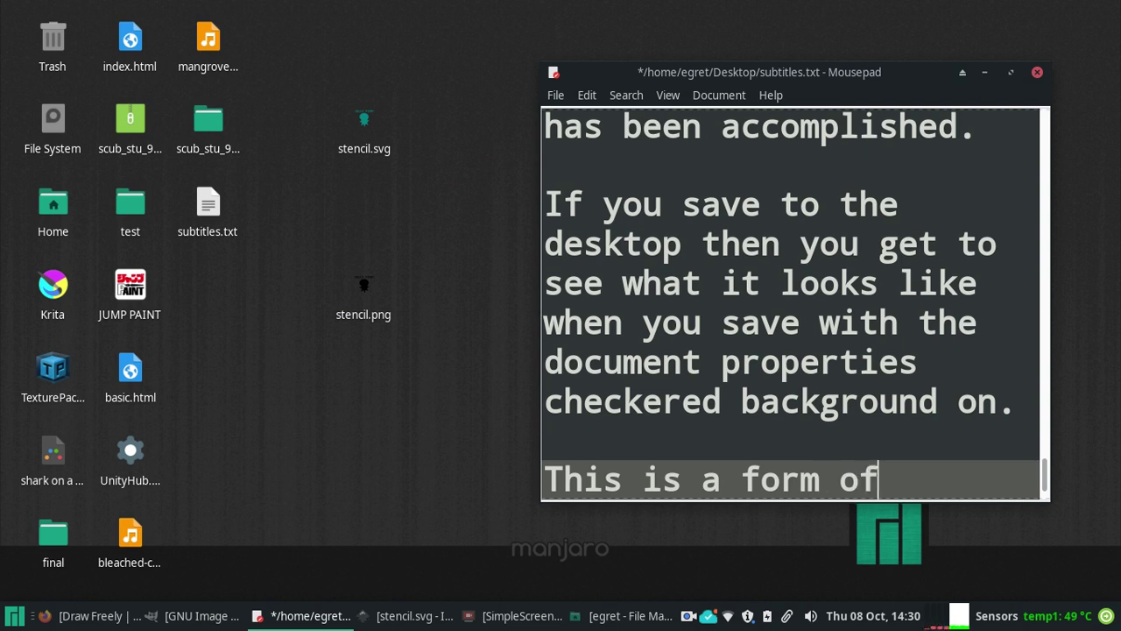
pyautogui.press('BackSpace')
pyautogui.press('BackSpace')
pyautogui.press('BackSpace')
pyautogui.press('BackSpace')
pyautogui.press('BackSpace')
pyautogui.press('BackSpace')
pyautogui.write('ile')
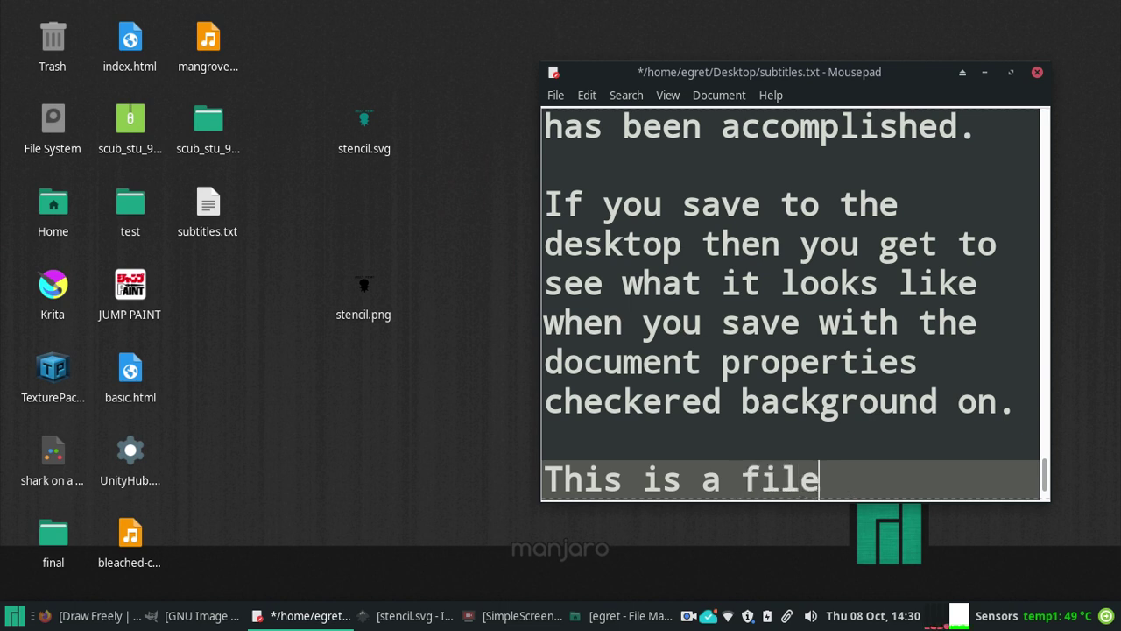
pyautogui.write(' format th')
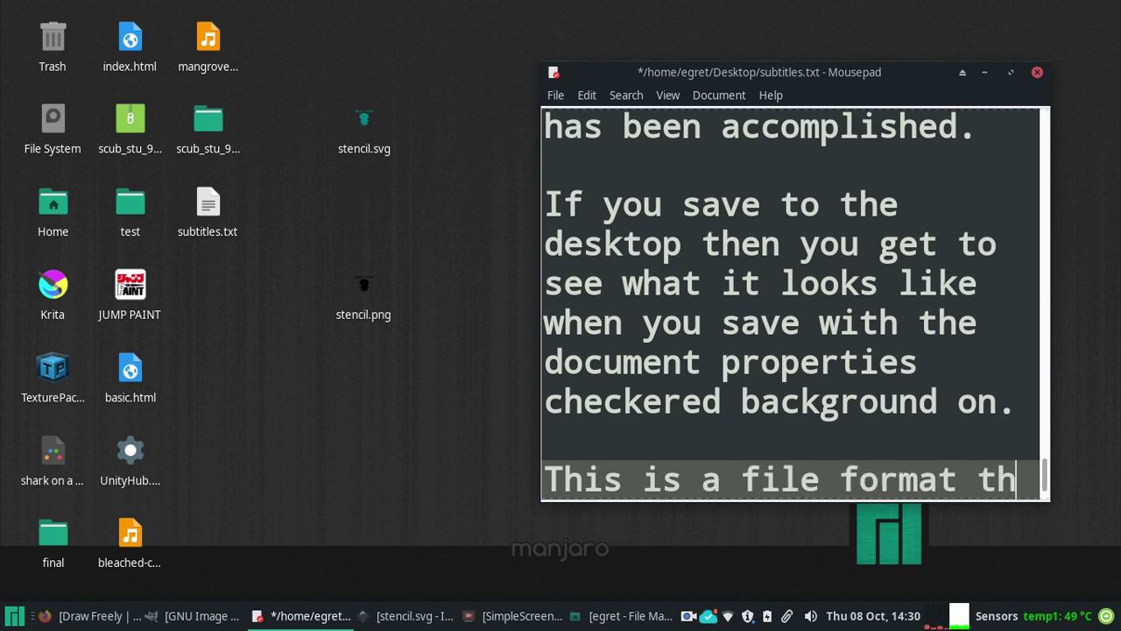
pyautogui.write('at allowe')
pyautogui.press('BackSpace')
pyautogui.write('s ')
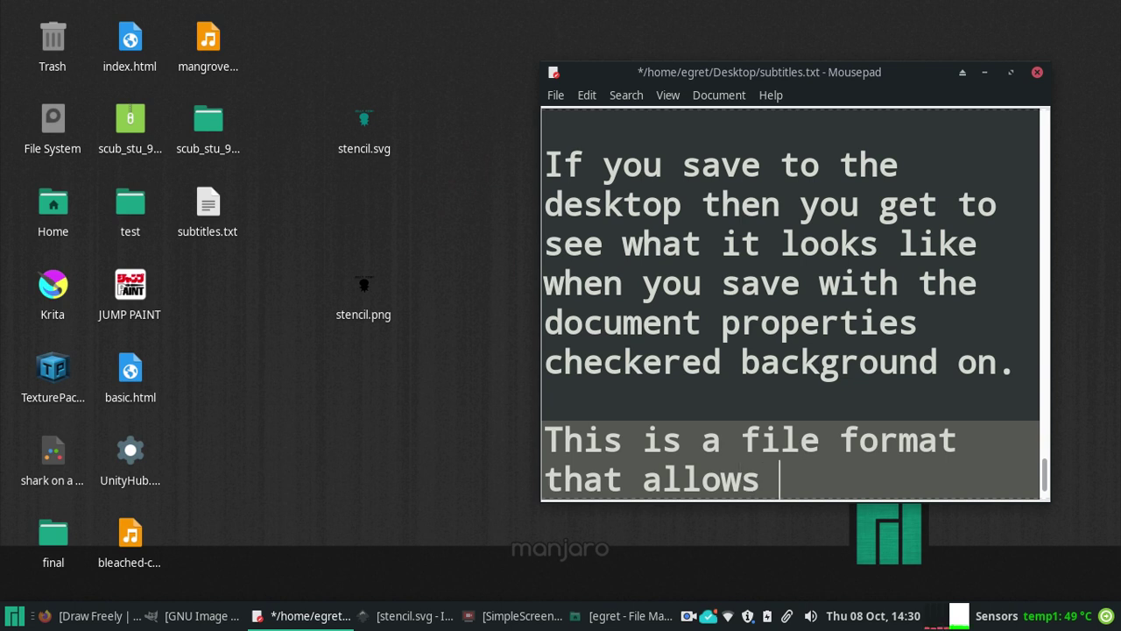
pyautogui.write('you to ')
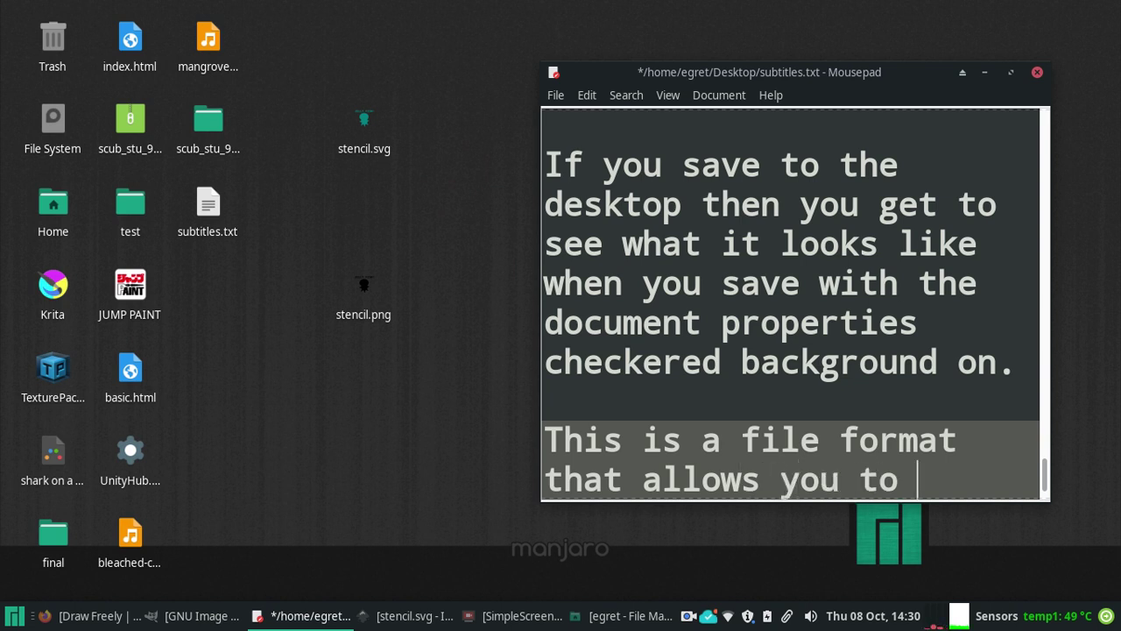
pyautogui.write('see ')
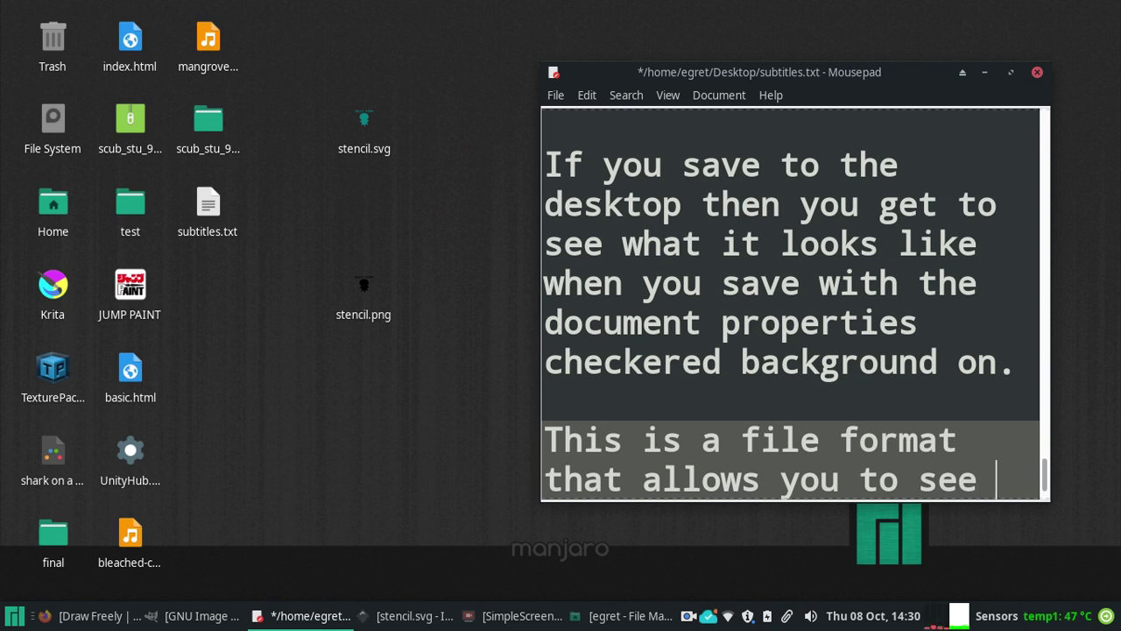
pyautogui.write("what's")
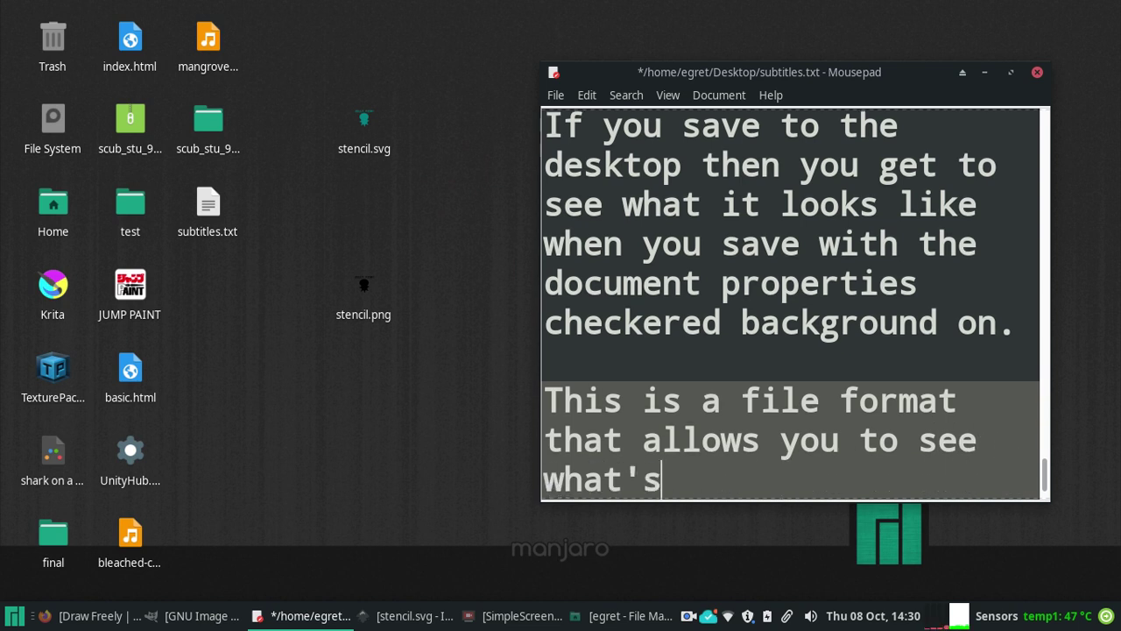
pyautogui.write(' behind it.')
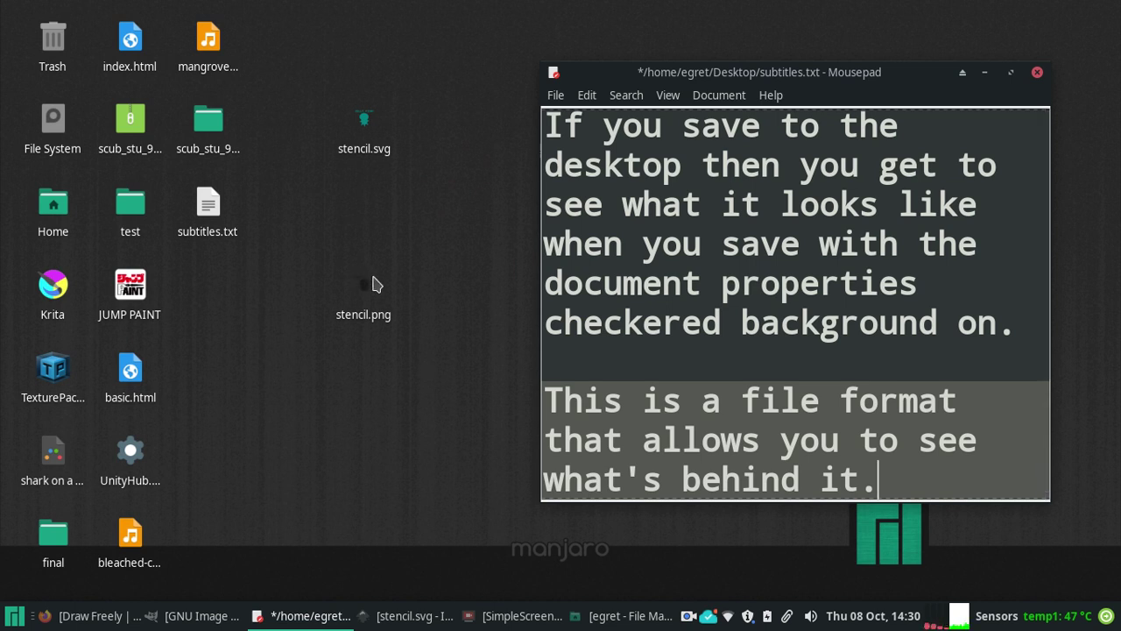
# Step: Move the stencil.svg and stencil.png icons side by side at the bottom of the desktop
pyautogui.moveTo(366, 139)
pyautogui.mouseDown()
pyautogui.moveTo(880, 543)
pyautogui.moveTo(774, 545)
pyautogui.moveTo(581, 495)
pyautogui.mouseUp()
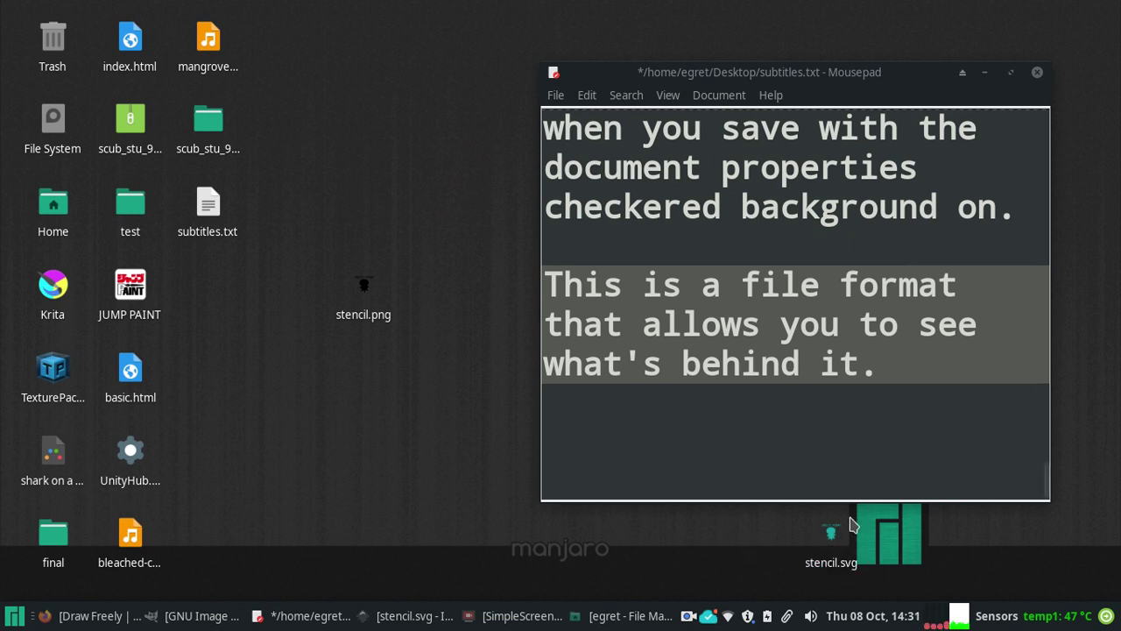
pyautogui.moveTo(830, 532)
pyautogui.mouseDown()
pyautogui.moveTo(496, 574)
pyautogui.moveTo(521, 569)
pyautogui.mouseUp()
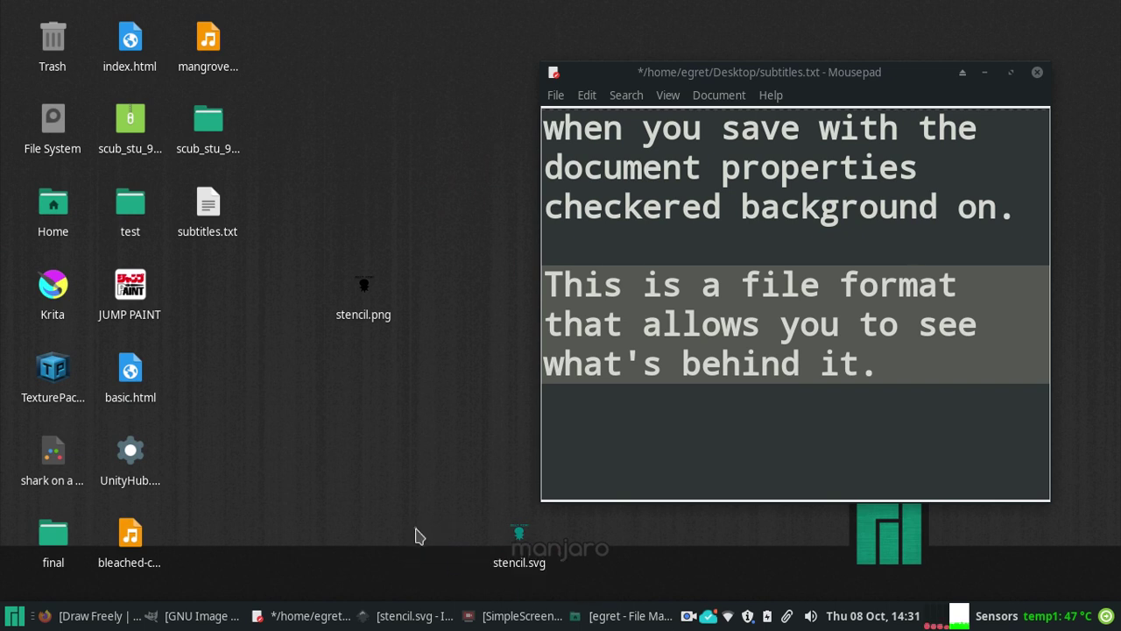
pyautogui.click(523, 550)
pyautogui.click(443, 563)
pyautogui.moveTo(378, 319)
pyautogui.mouseDown()
pyautogui.moveTo(443, 354)
pyautogui.moveTo(597, 547)
pyautogui.mouseUp()
# Step: Add the paragraph on the file's alpha information, .png alpha capabilities, and jpeg lacking transparency
pyautogui.click(916, 394)
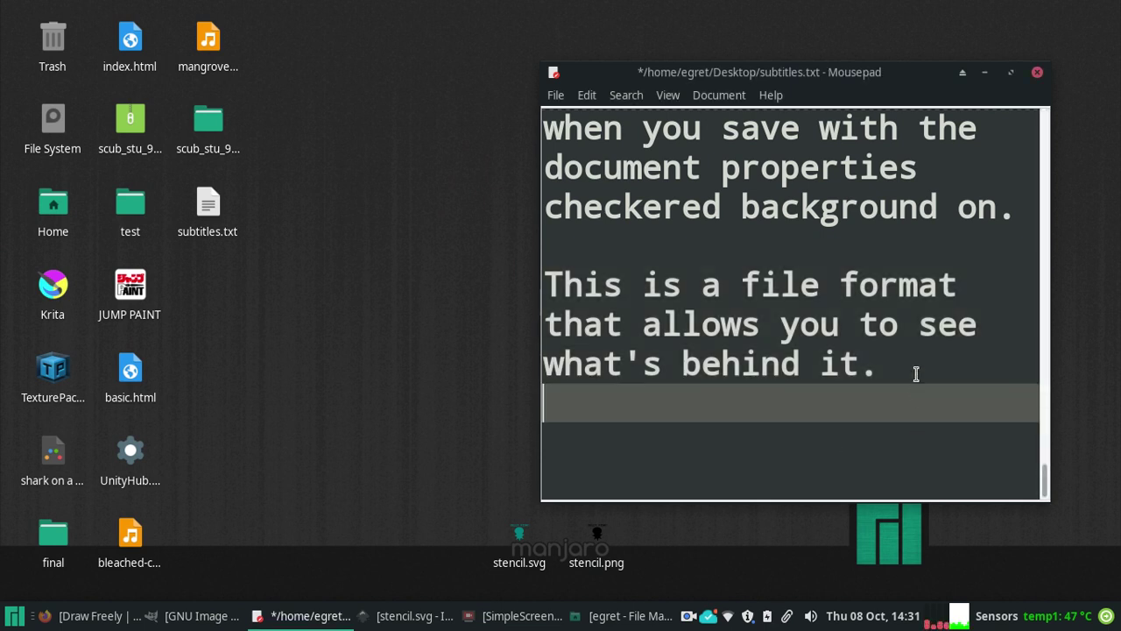
pyautogui.press('Return')
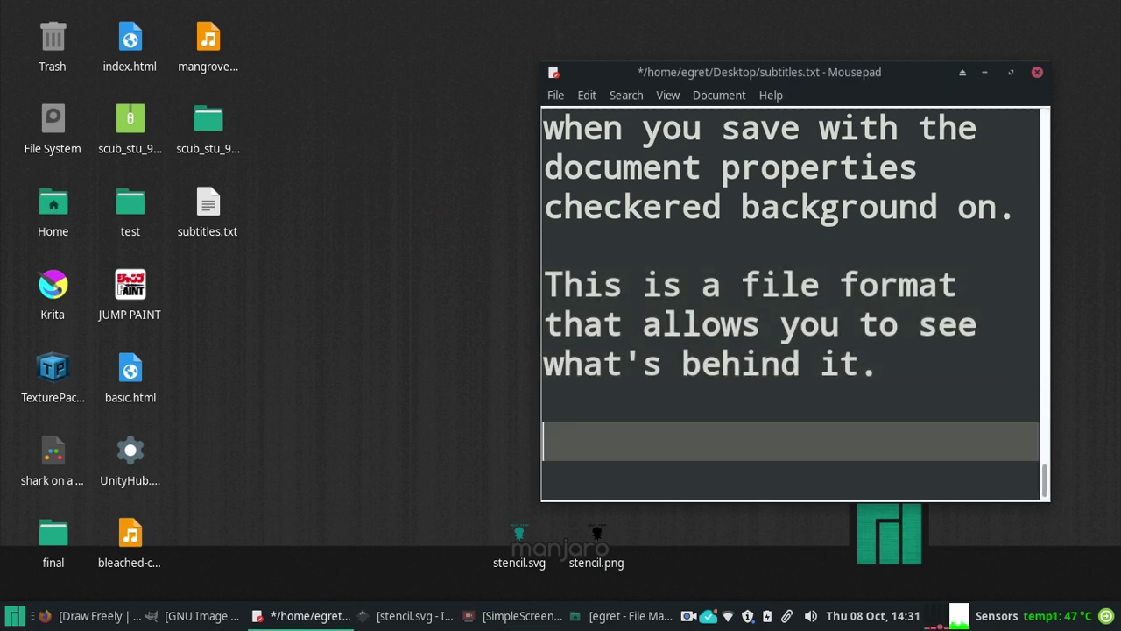
pyautogui.write('In more')
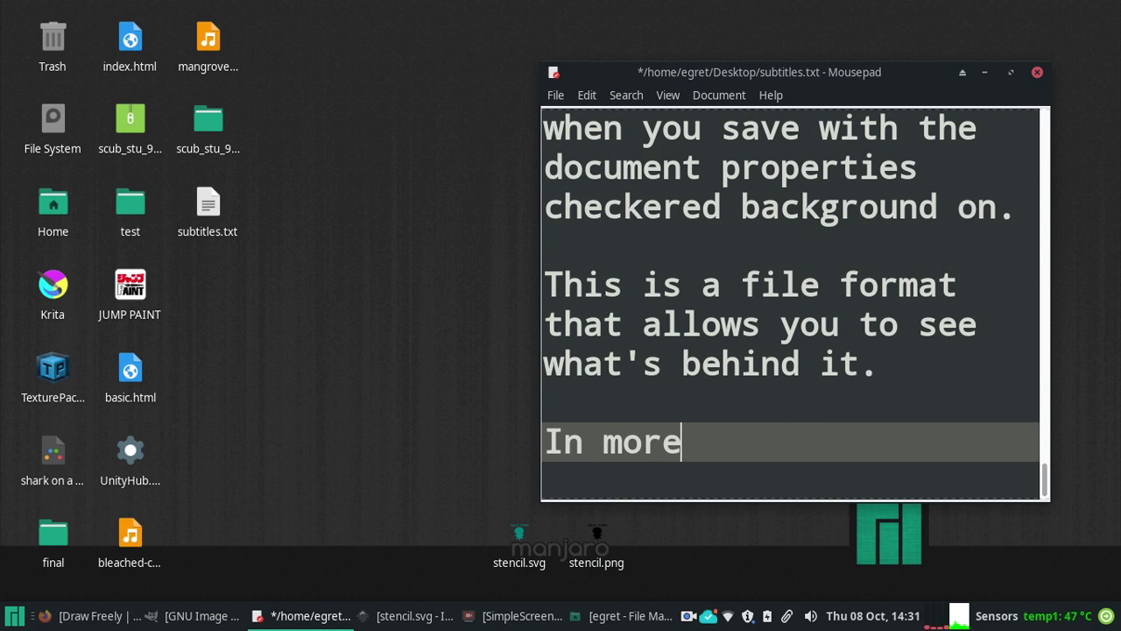
pyautogui.write(' technical')
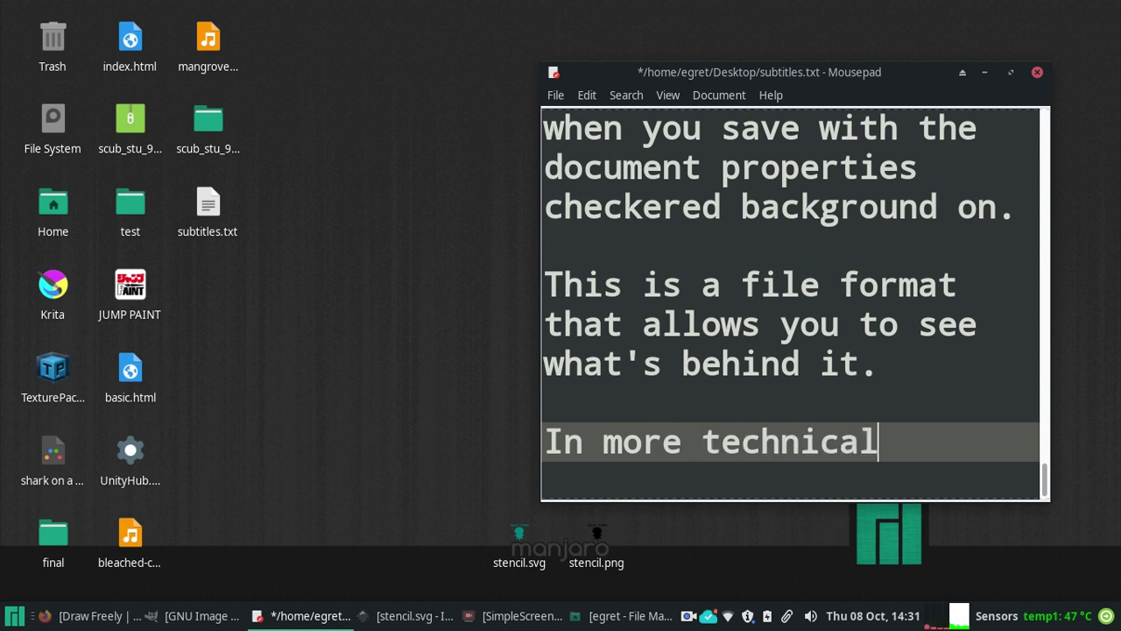
pyautogui.write(' terms')
pyautogui.write(' it meanst')
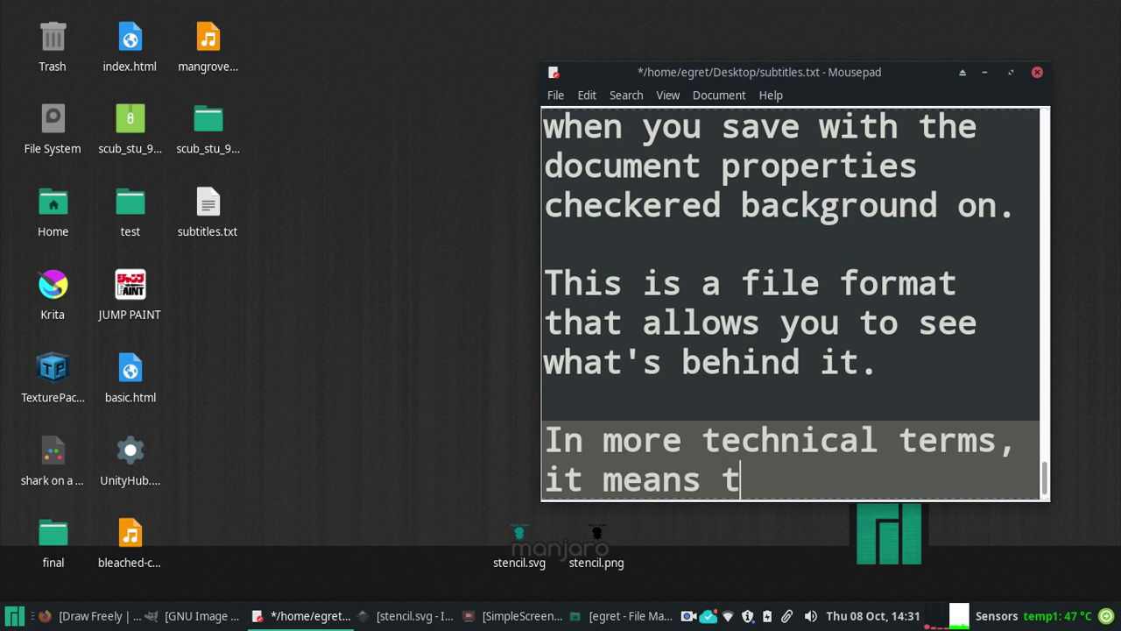
pyautogui.write('he fileh')
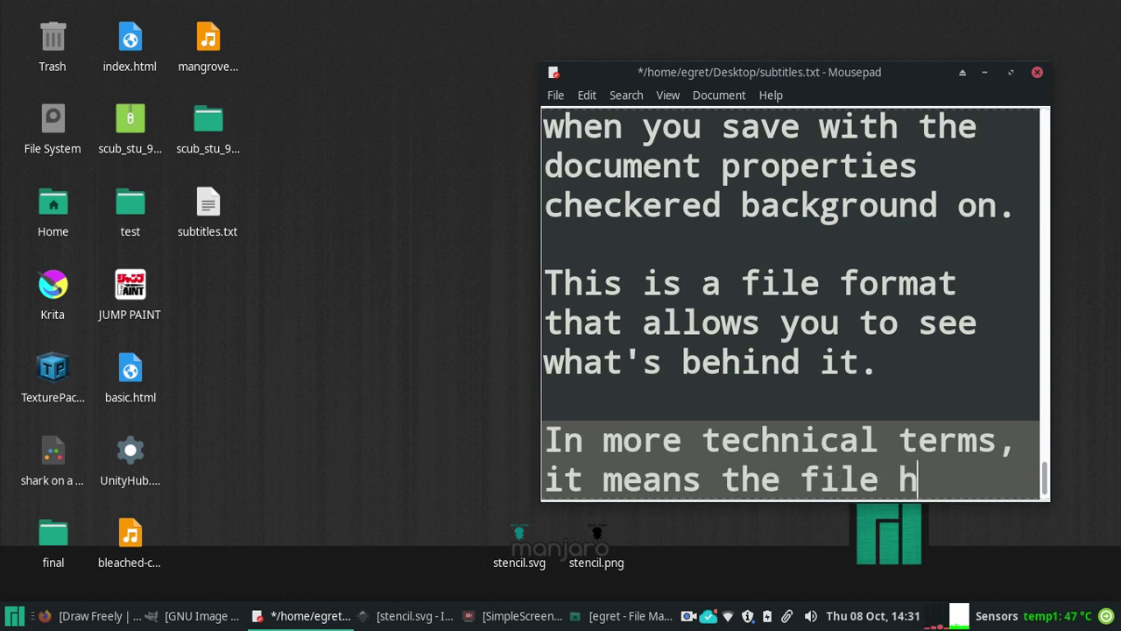
pyautogui.write('as alpha in')
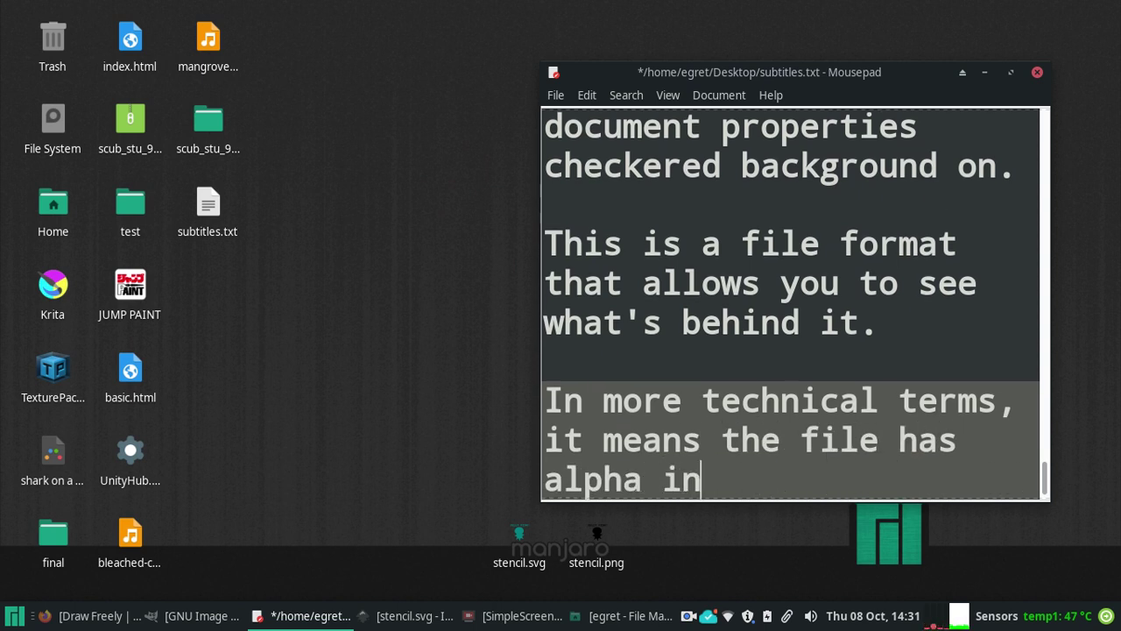
pyautogui.write('formation.')
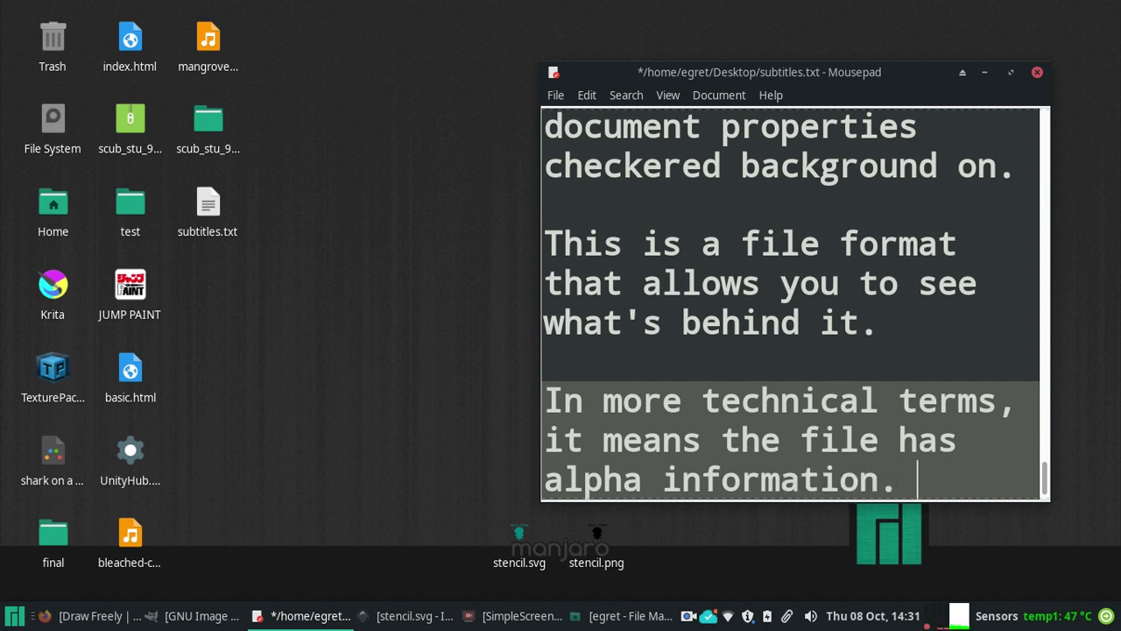
pyautogui.write(' The ')
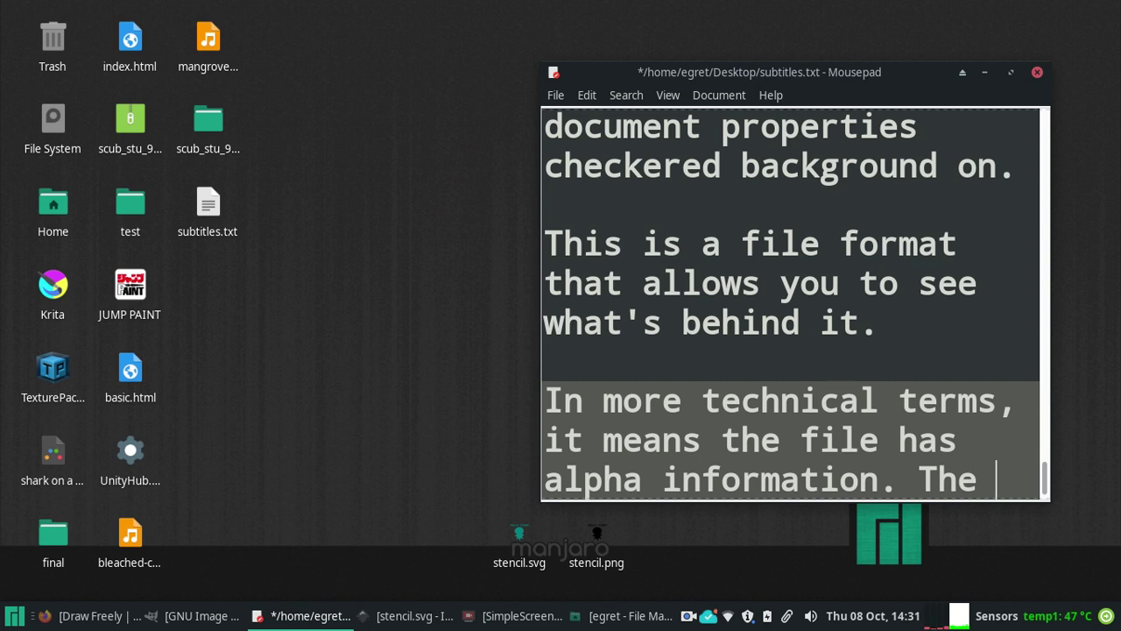
pyautogui.write('.png ')
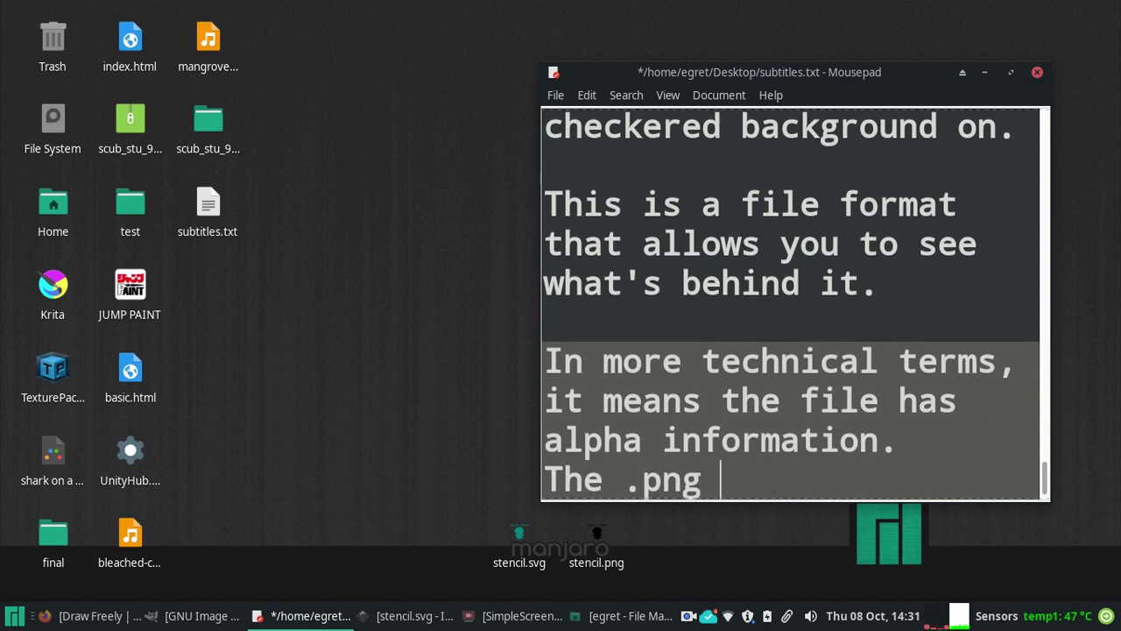
pyautogui.write('has al')
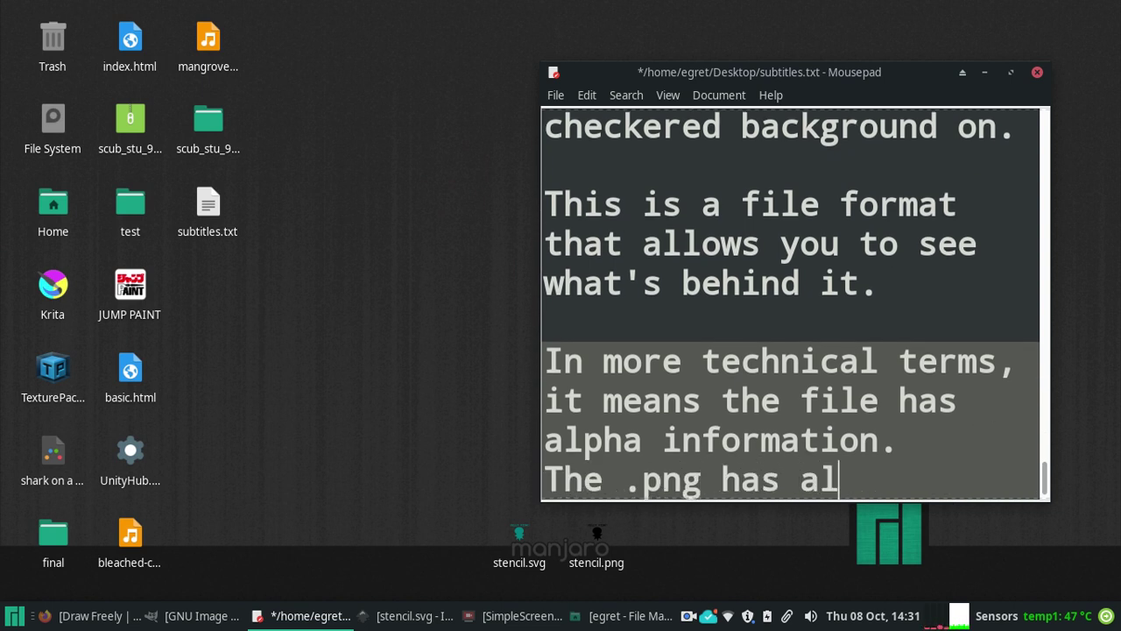
pyautogui.write('pha capabil')
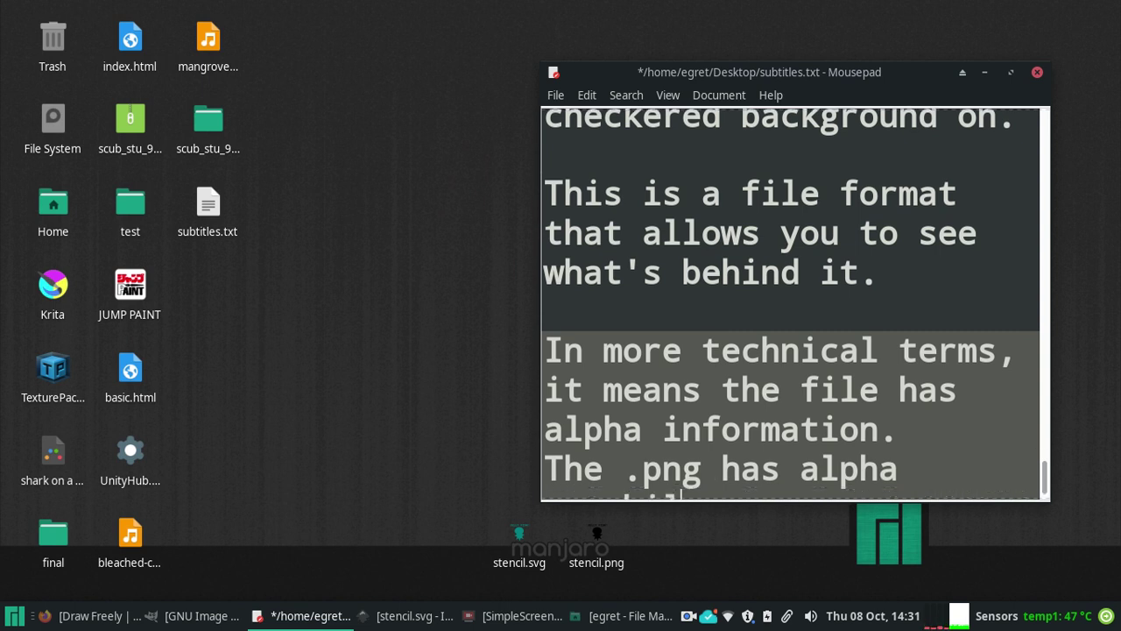
pyautogui.write('ies')
pyautogui.press('BackSpace')
pyautogui.press('BackSpace')
pyautogui.press('BackSpace')
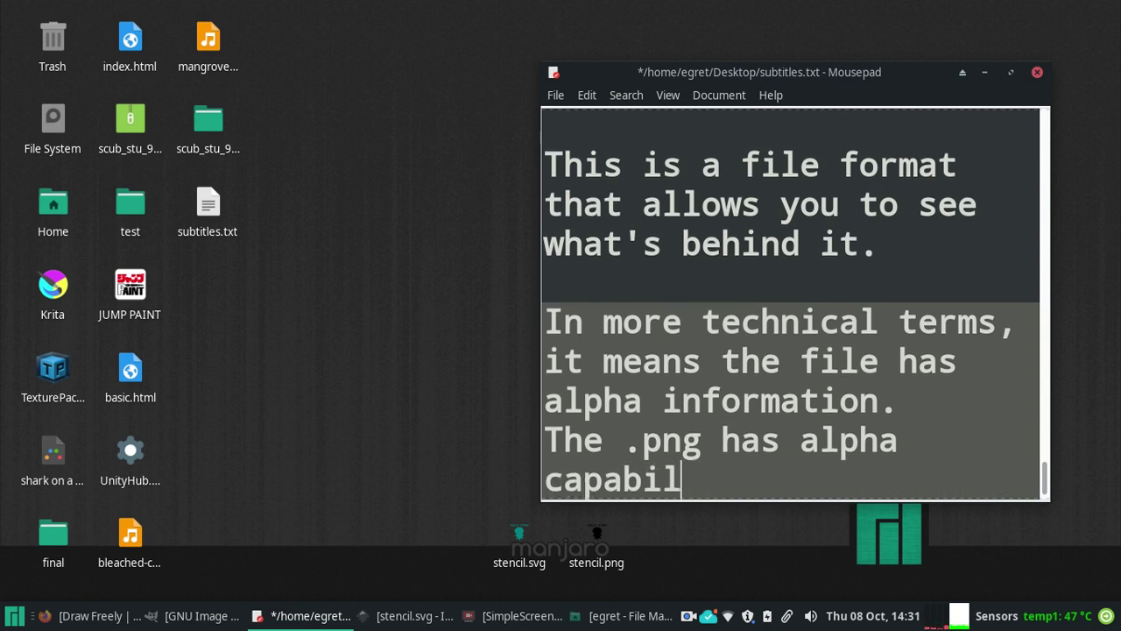
pyautogui.write('ities. ')
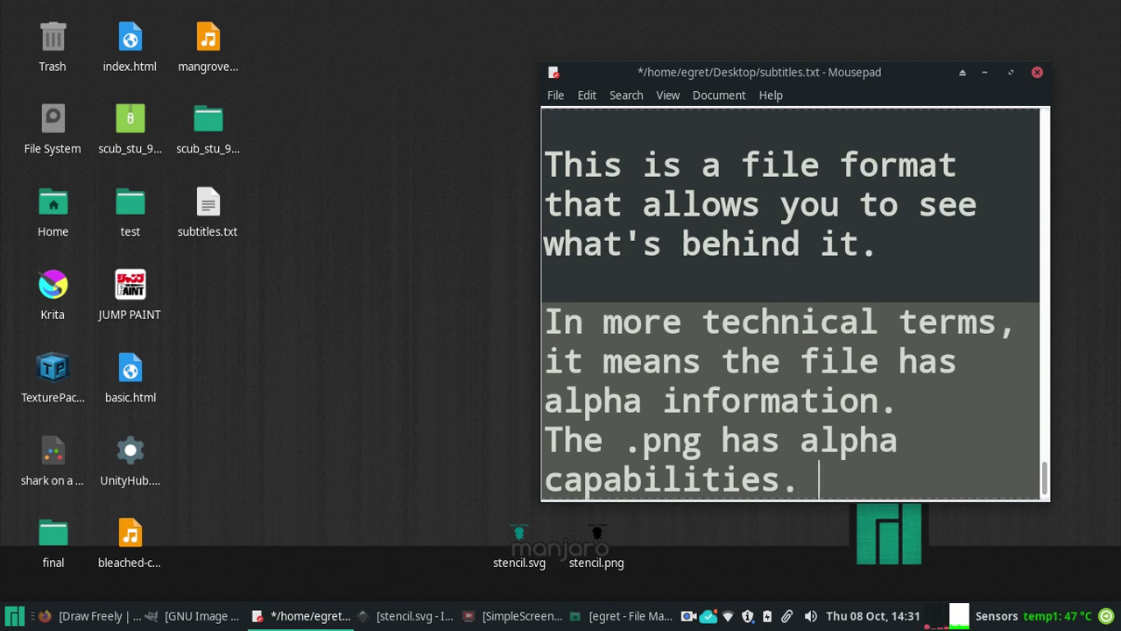
pyautogui.write('Regular file formats like ')
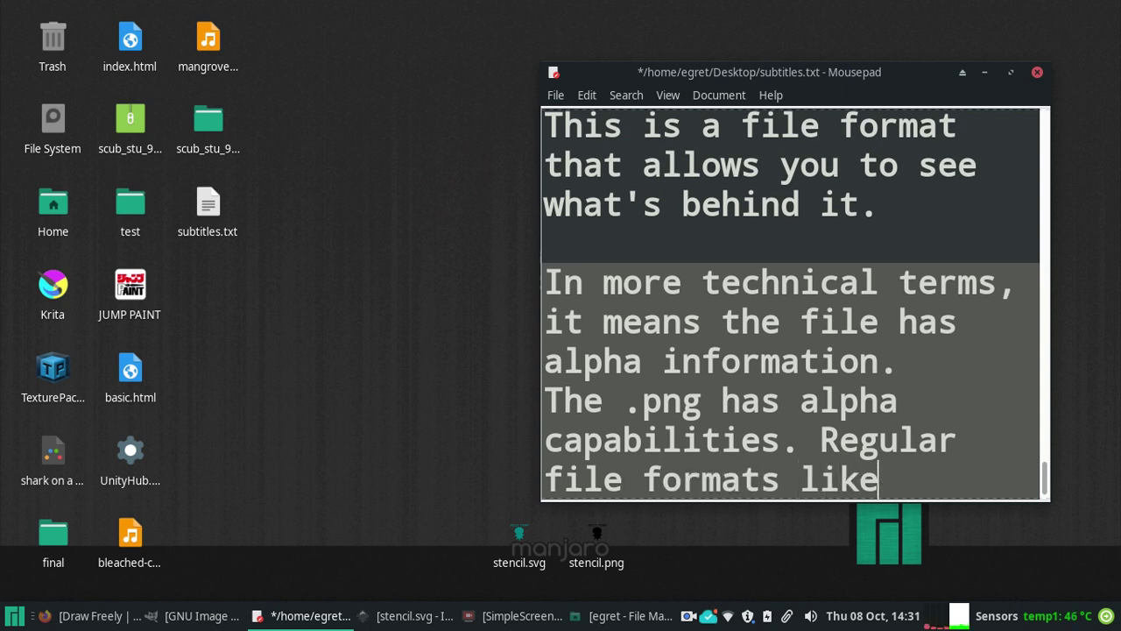
pyautogui.write("jpeg don't have it.")
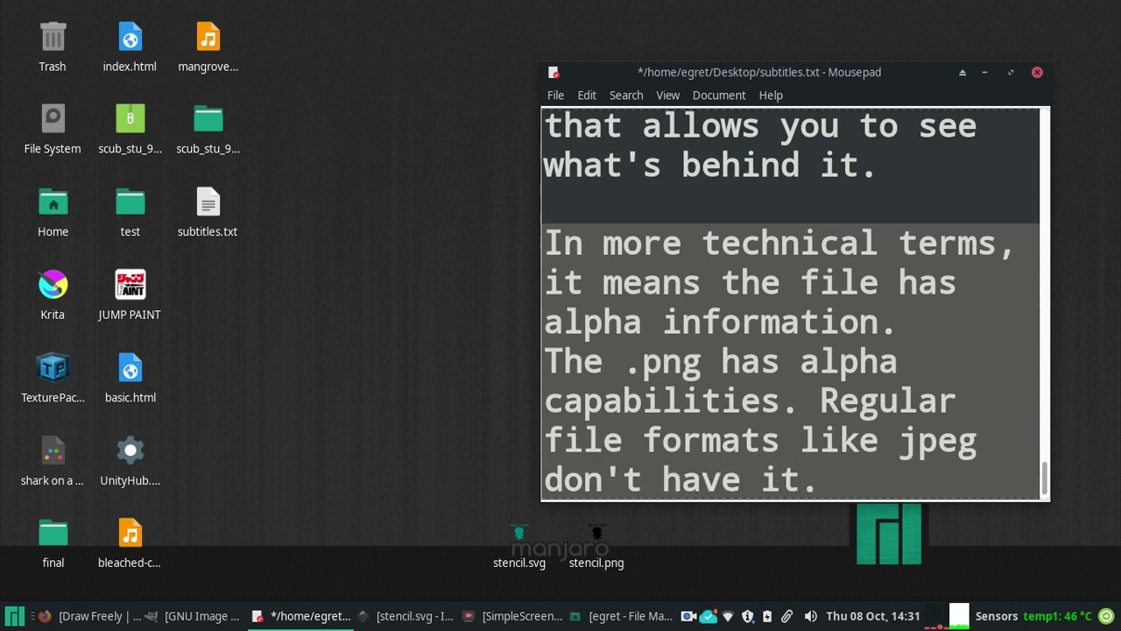
pyautogui.press('BackSpace')
pyautogui.press('BackSpace')
pyautogui.press('BackSpace')
pyautogui.write('tran')
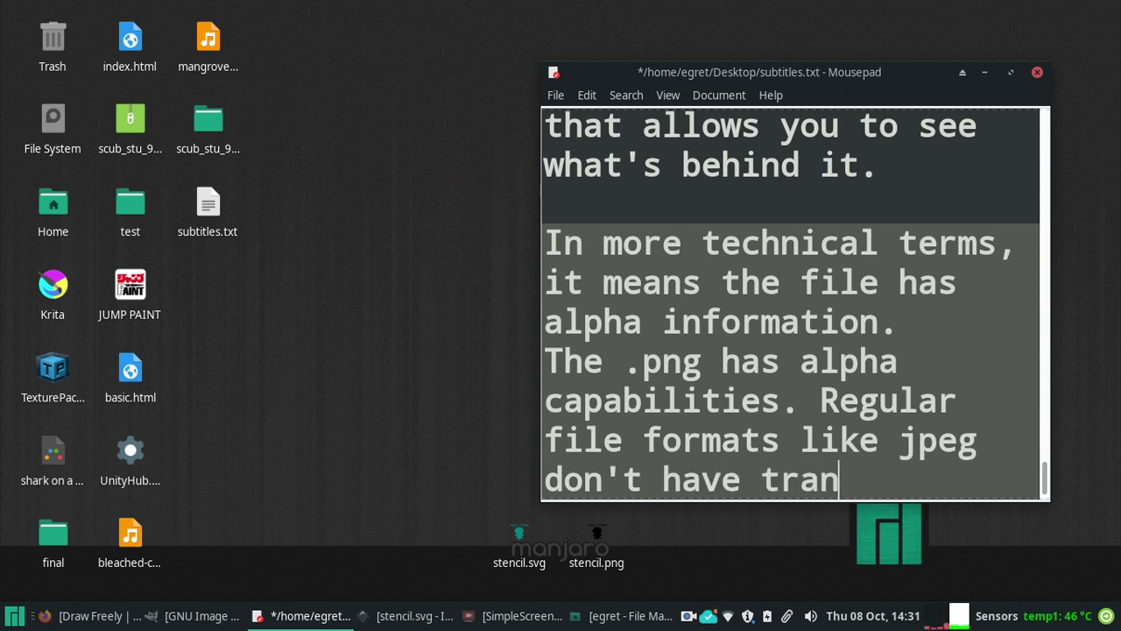
pyautogui.write('sparency.')
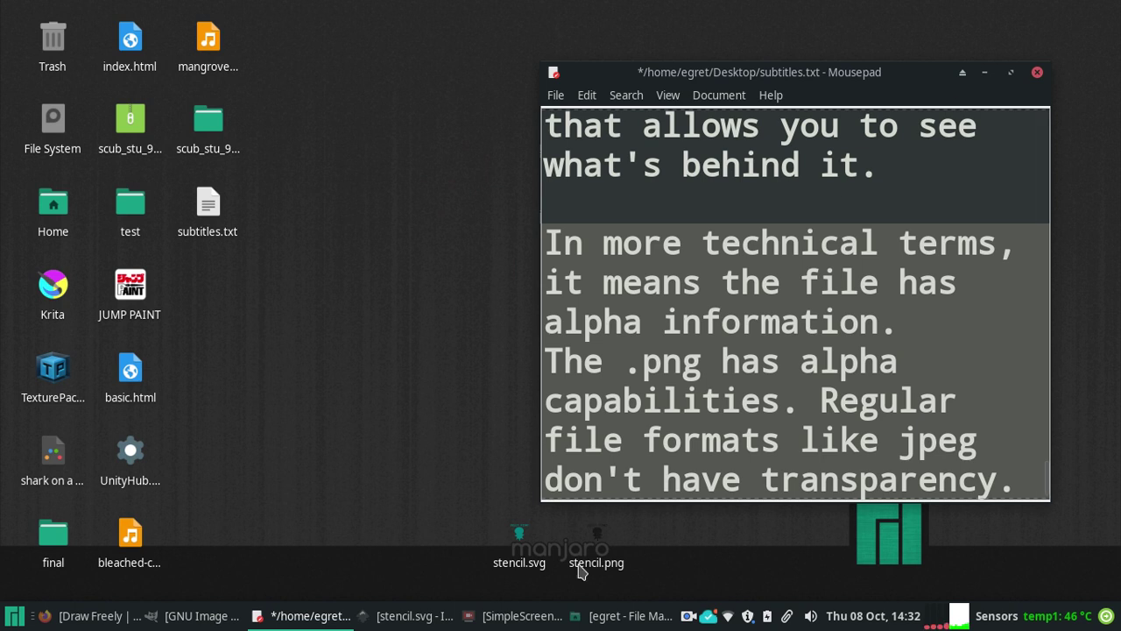
# Step: Save the jellyfish stencil drawing to the Desktop as stencil.png.svg in Inkscape SVG format
pyautogui.click(406, 617)
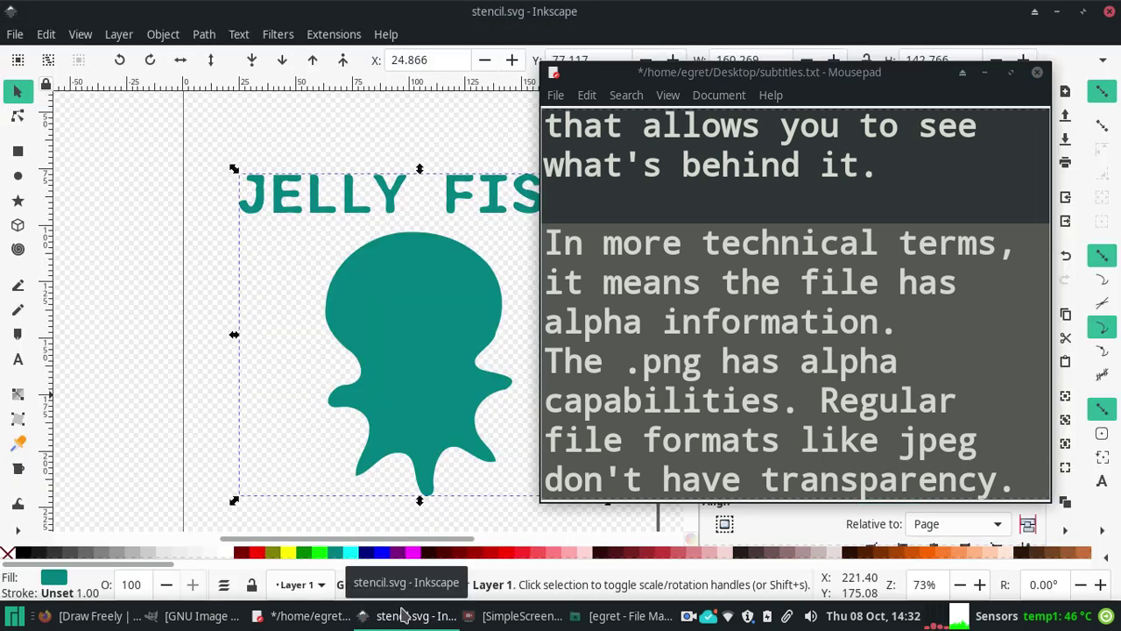
pyautogui.click(15, 35)
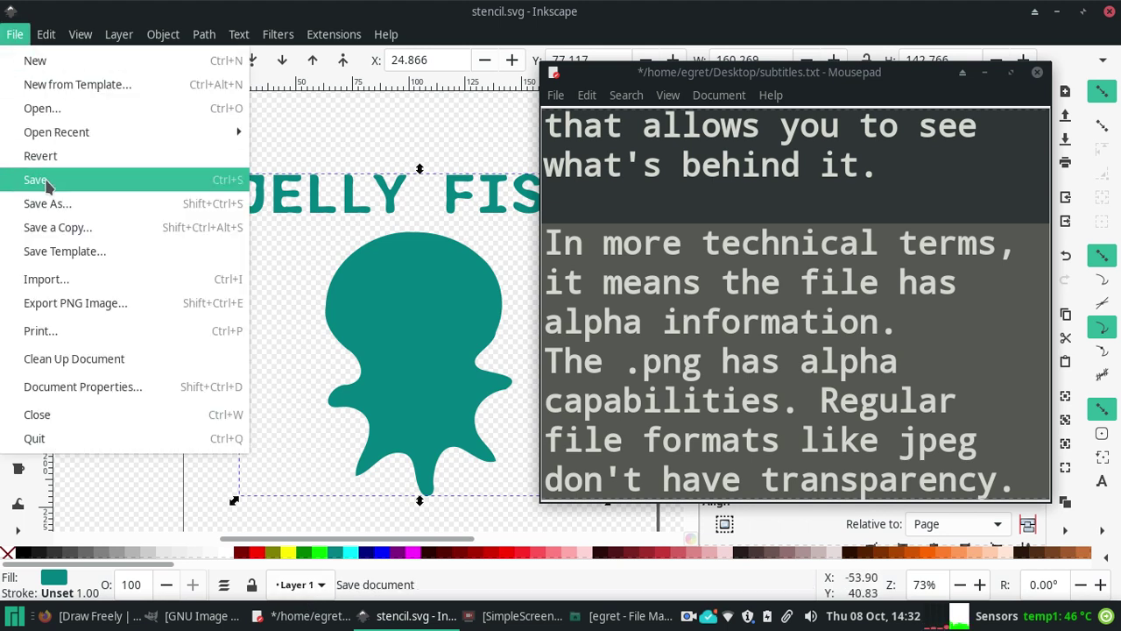
pyautogui.click(46, 184)
pyautogui.click(14, 34)
pyautogui.click(75, 205)
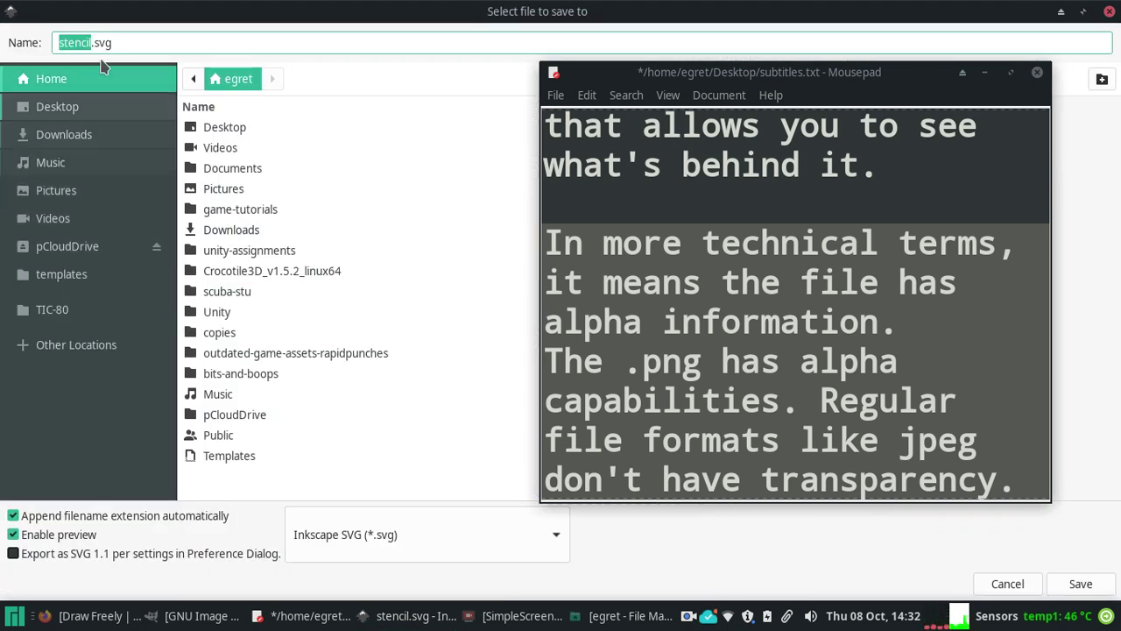
pyautogui.click(77, 109)
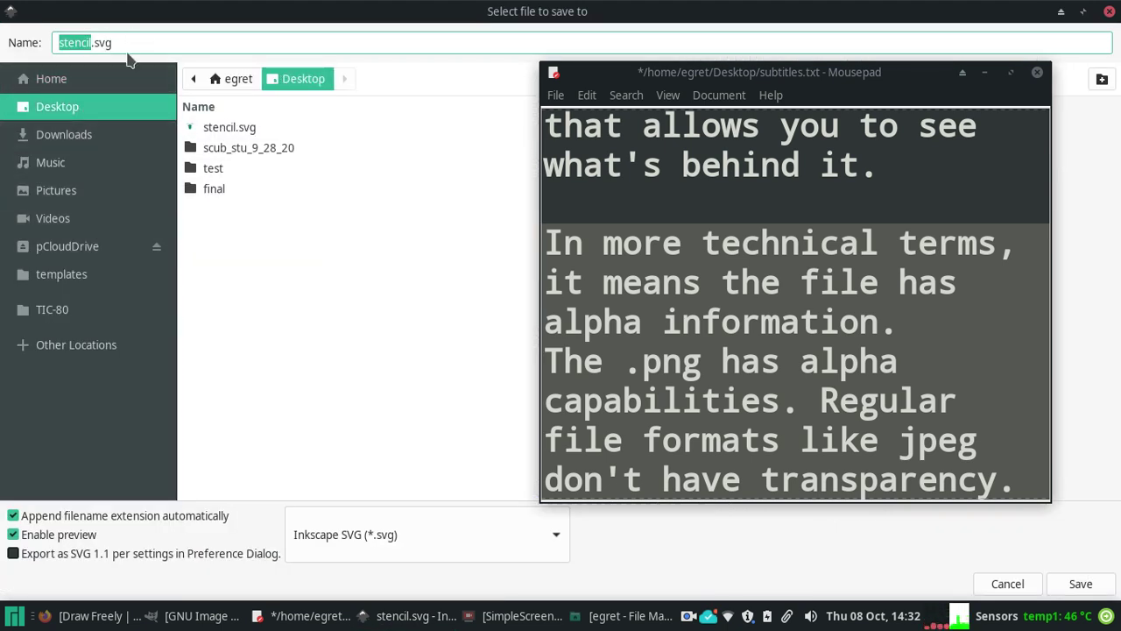
pyautogui.moveTo(96, 43); pyautogui.dragTo(121, 41)
pyautogui.write('p')
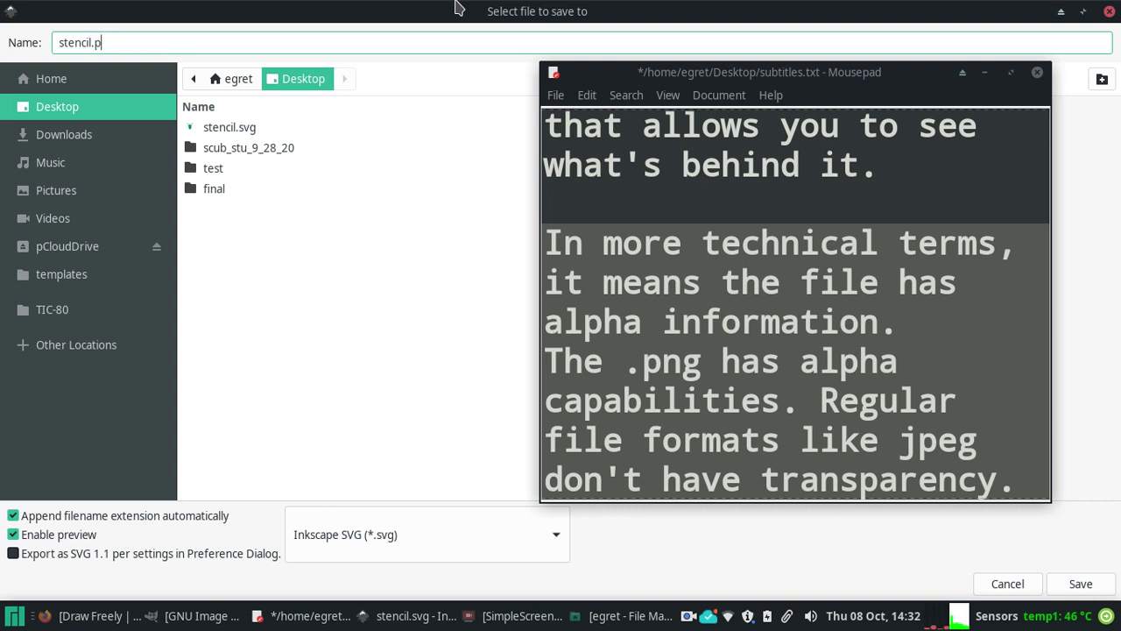
pyautogui.write('ng')
pyautogui.press('Return')
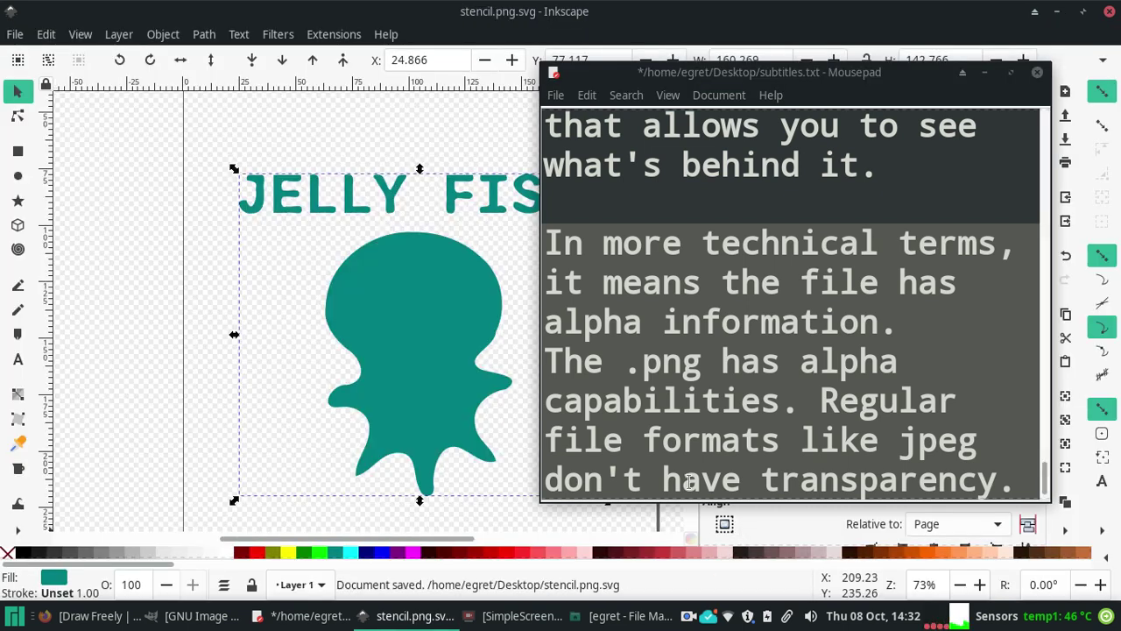
# Step: Add the lines 'If you want to be done, you're done now but!' and '…like GnuIMP!!!' to the notes
pyautogui.scroll(-1, 1012, 442)
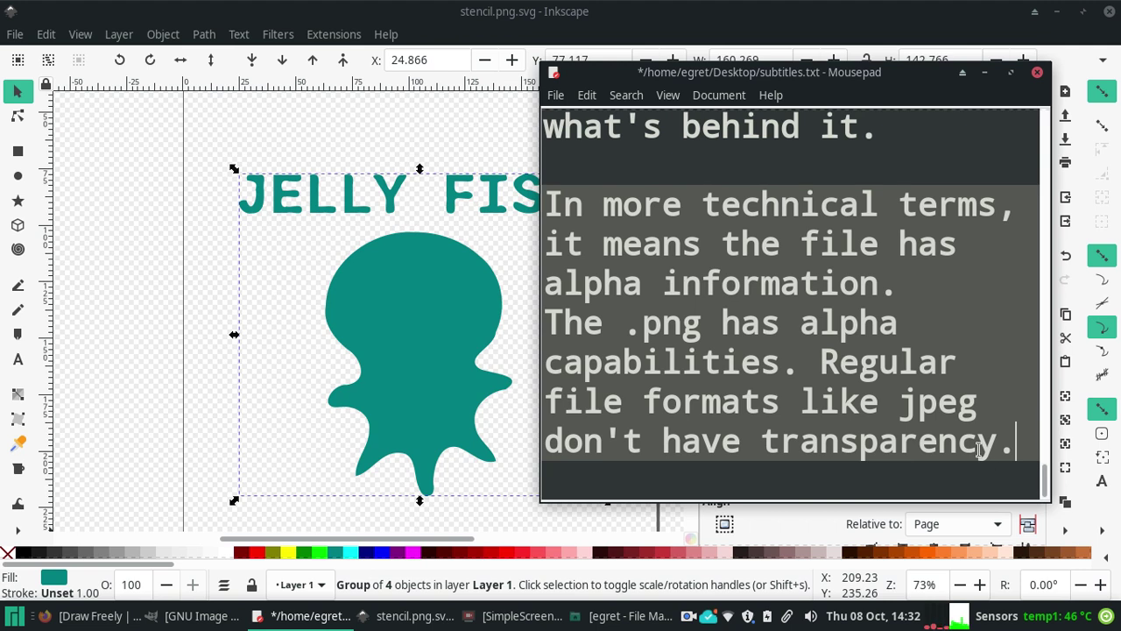
pyautogui.press('Down')
pyautogui.press('Return')
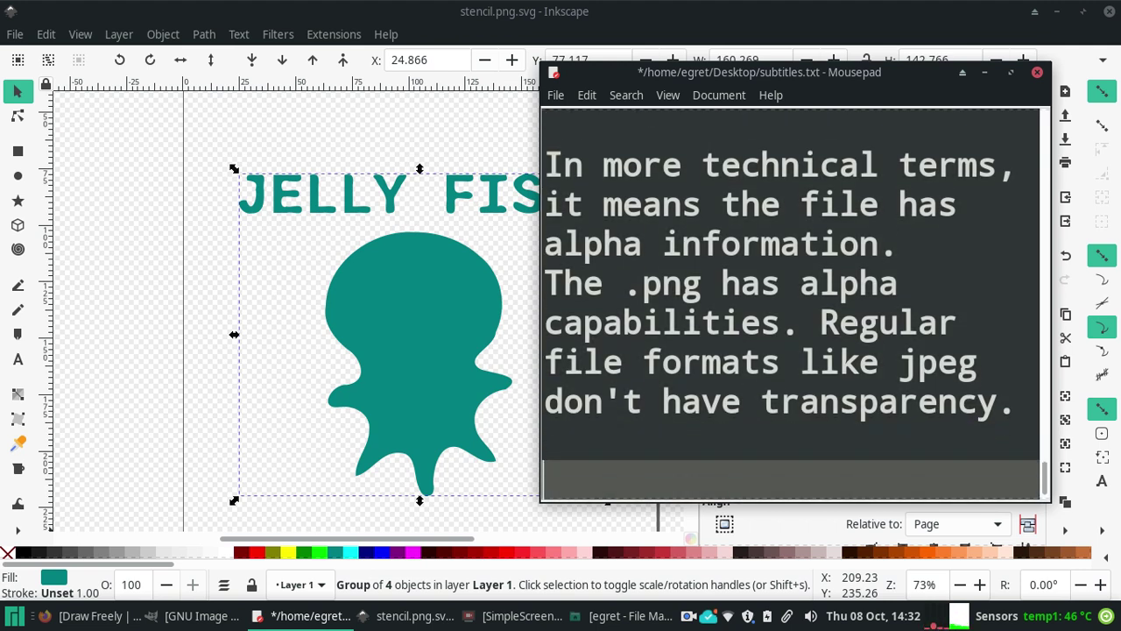
pyautogui.write('If you want to b')
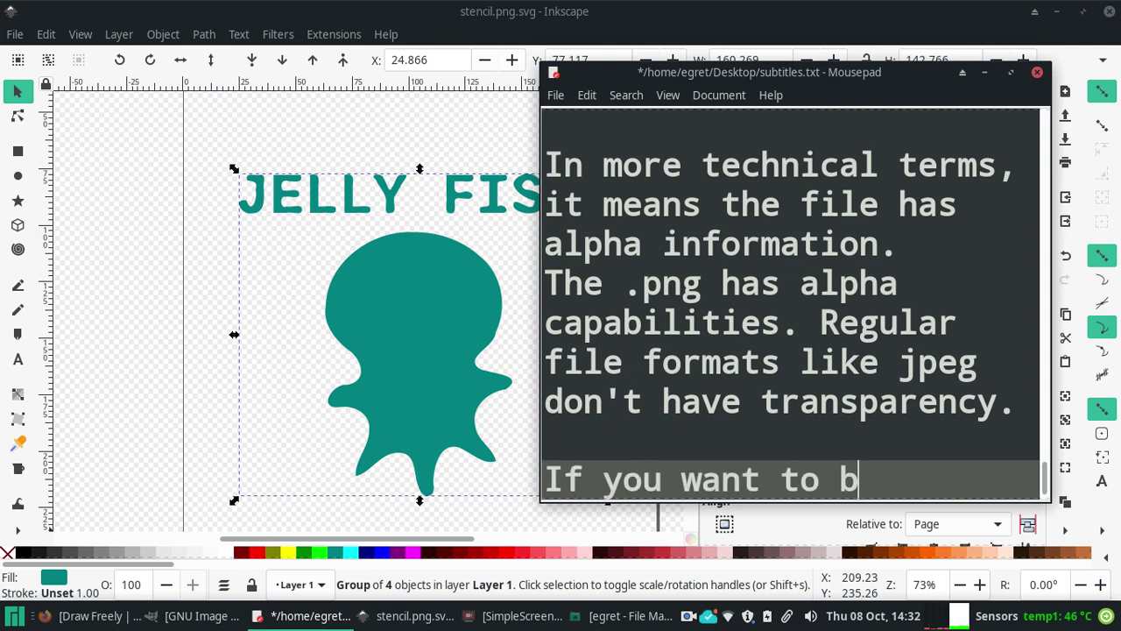
pyautogui.write("e done, you're done now ")
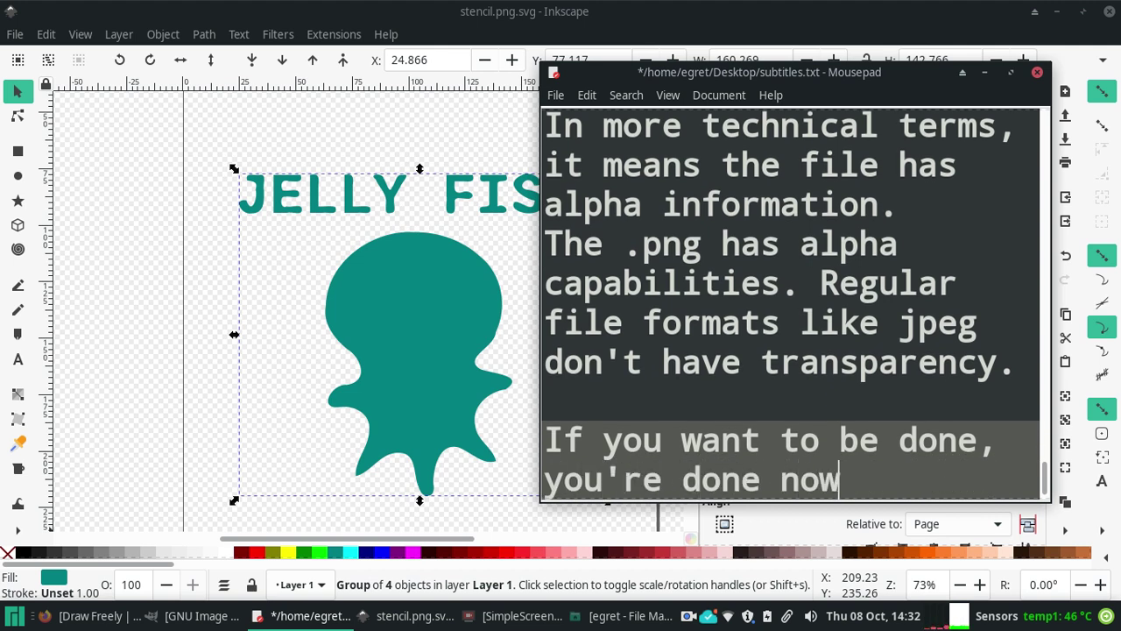
pyautogui.write('but')
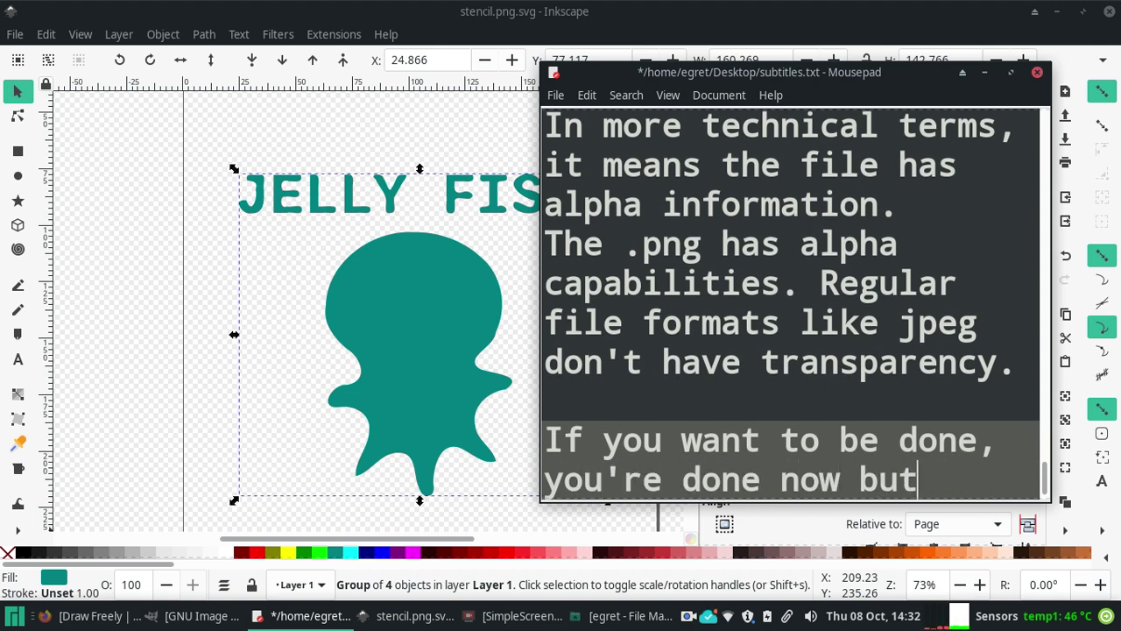
pyautogui.write('!')
pyautogui.write(" There's ")
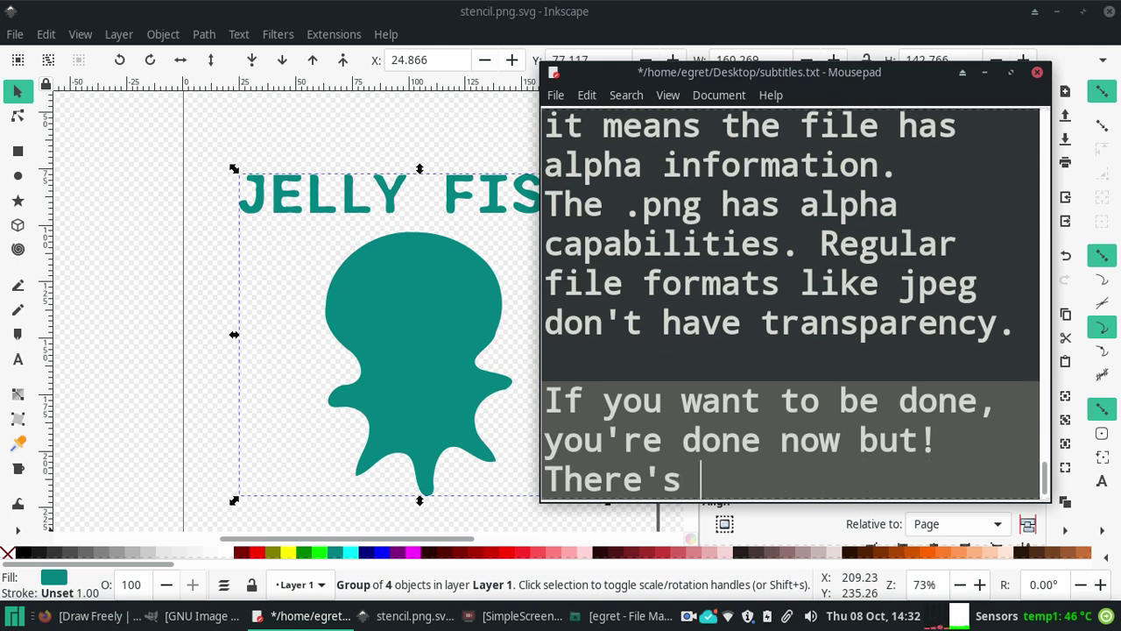
pyautogui.write('more y')
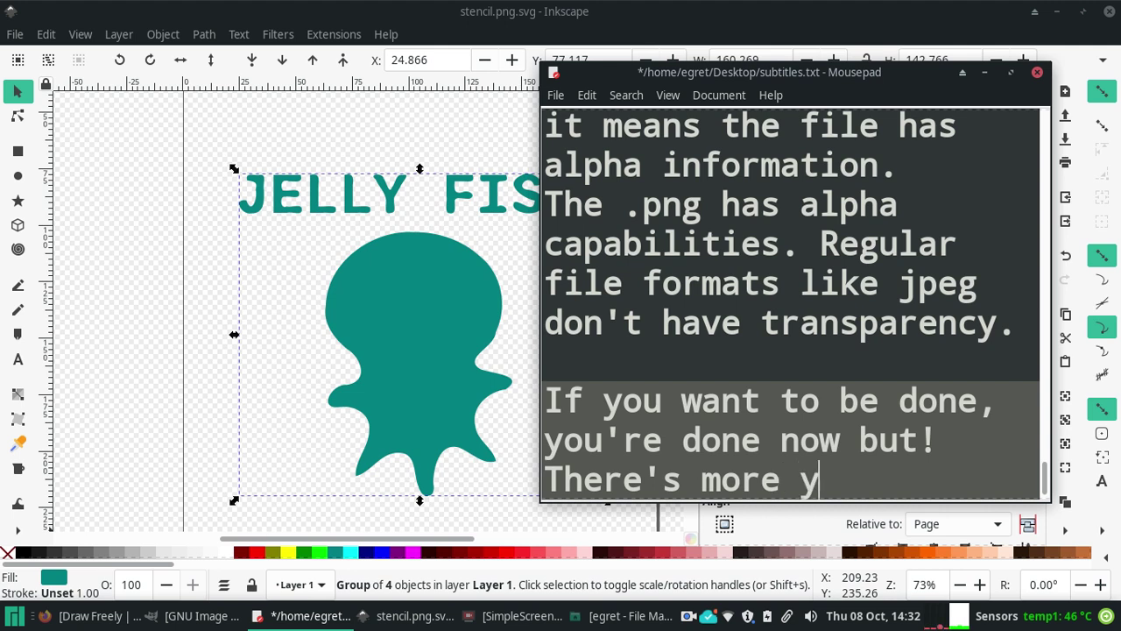
pyautogui.write('ou can do with this in ot')
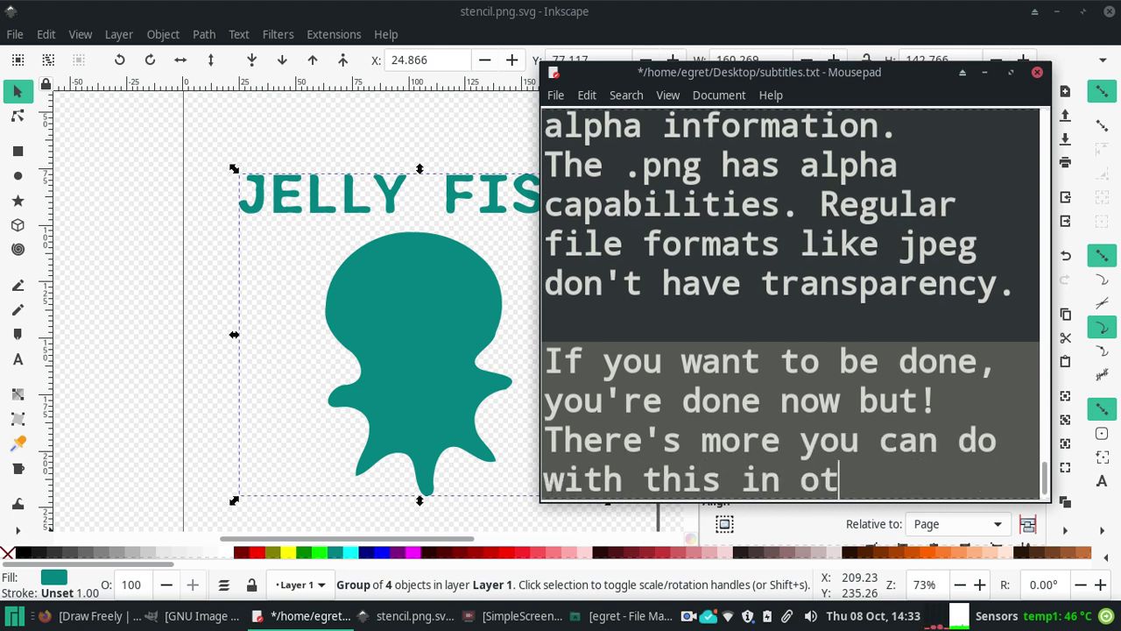
pyautogui.write('her programs')
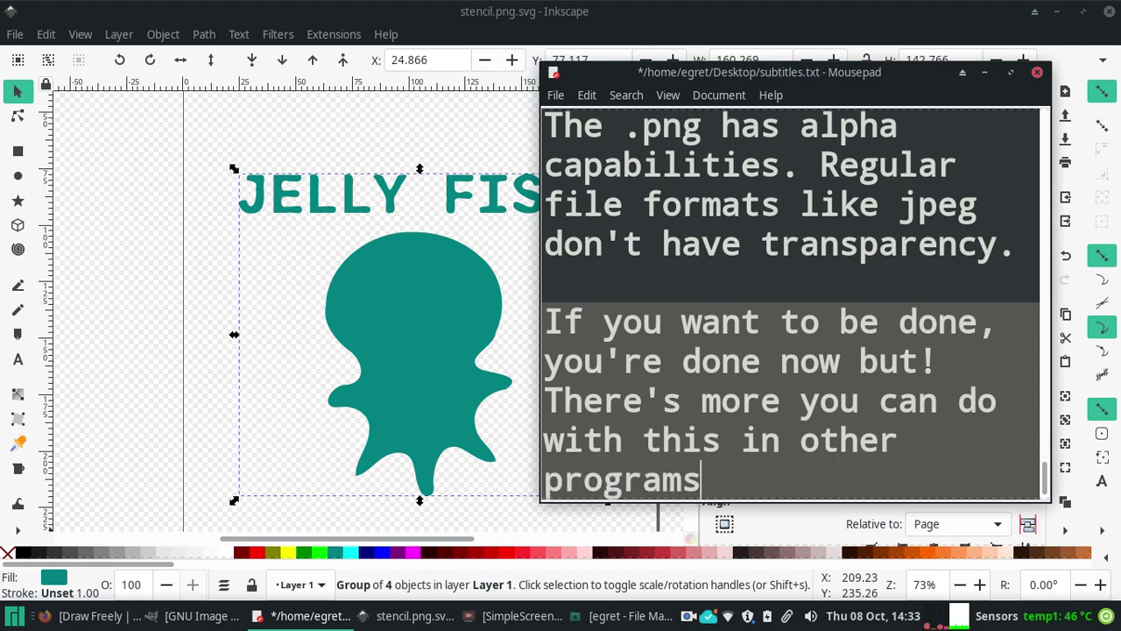
pyautogui.write('- like GIMP')
pyautogui.press('BackSpace')
pyautogui.press('BackSpace')
pyautogui.press('BackSpace')
pyautogui.write('nuIMP')
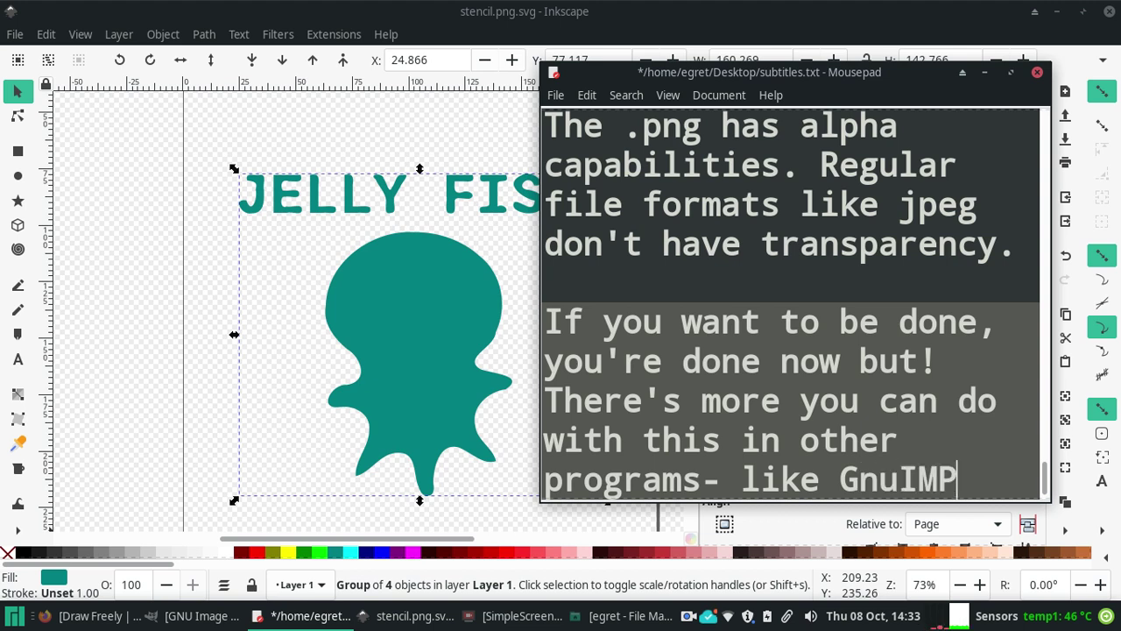
pyautogui.write('!!!')
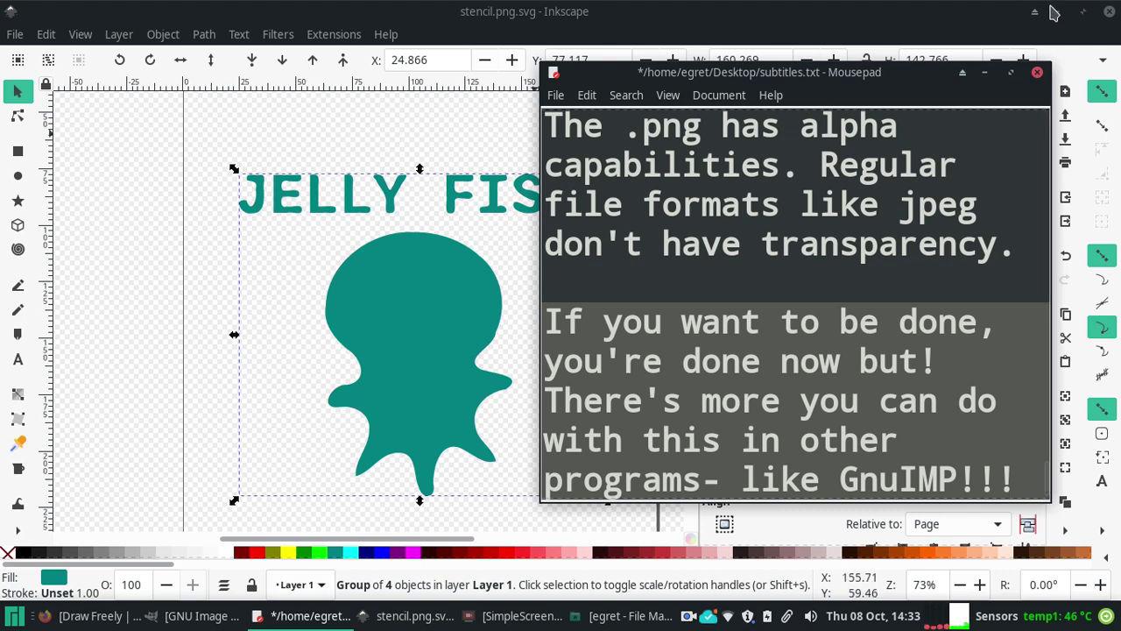
# Step: Create a new A4 (300 ppi) image in GIMP with the size shown in inches
pyautogui.click(1111, 14)
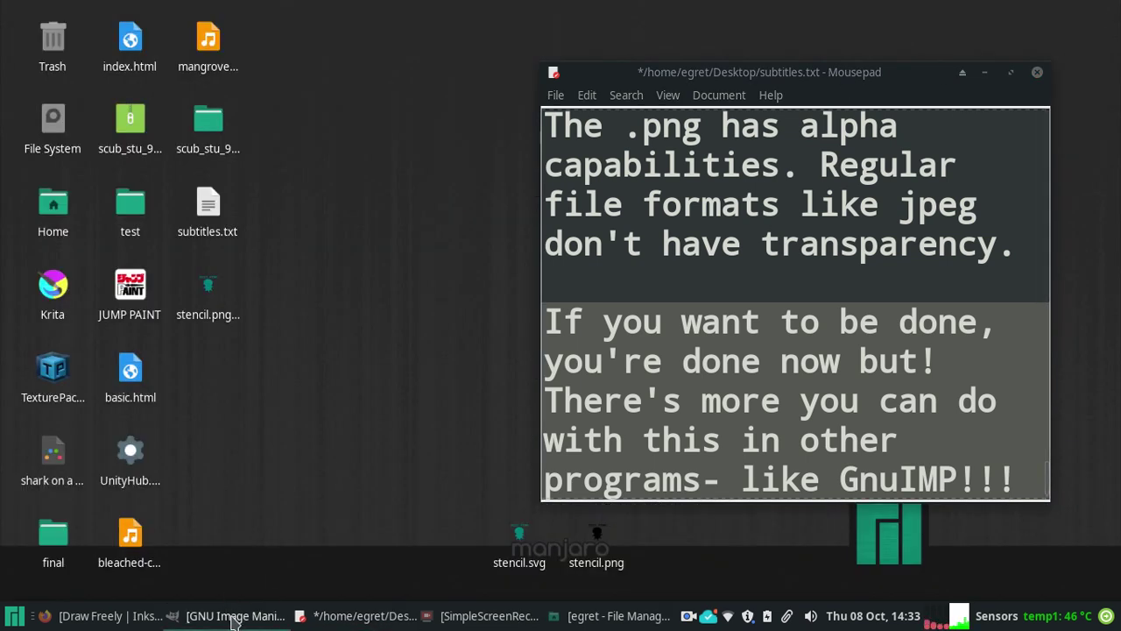
pyautogui.click(202, 616)
pyautogui.click(13, 34)
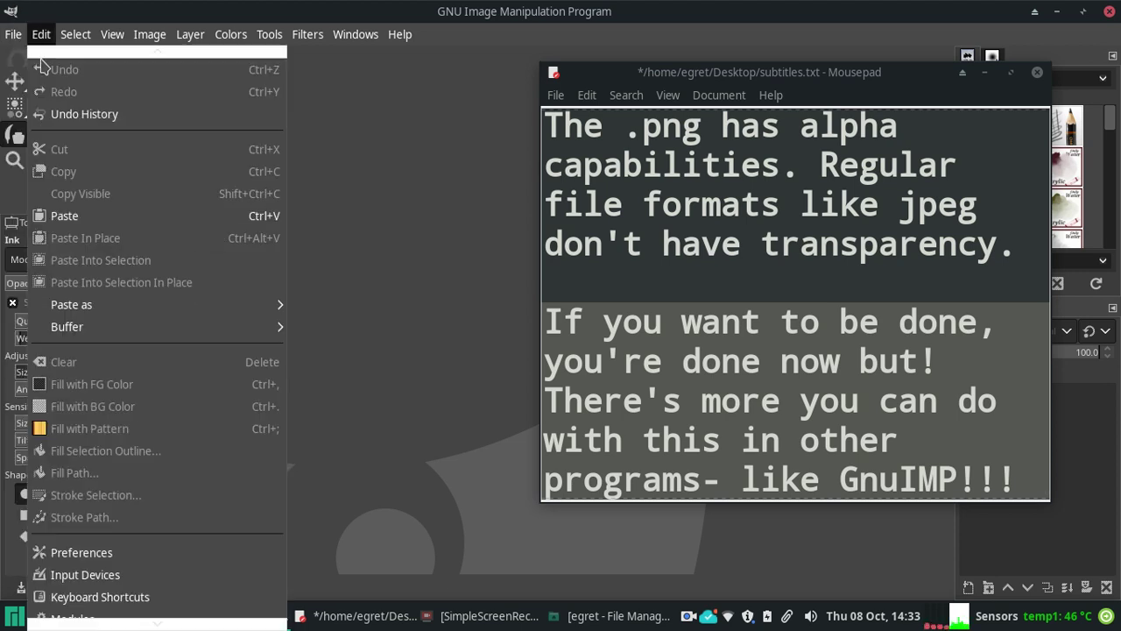
pyautogui.click(33, 62)
pyautogui.moveTo(471, 196); pyautogui.dragTo(241, 203)
pyautogui.click(399, 238)
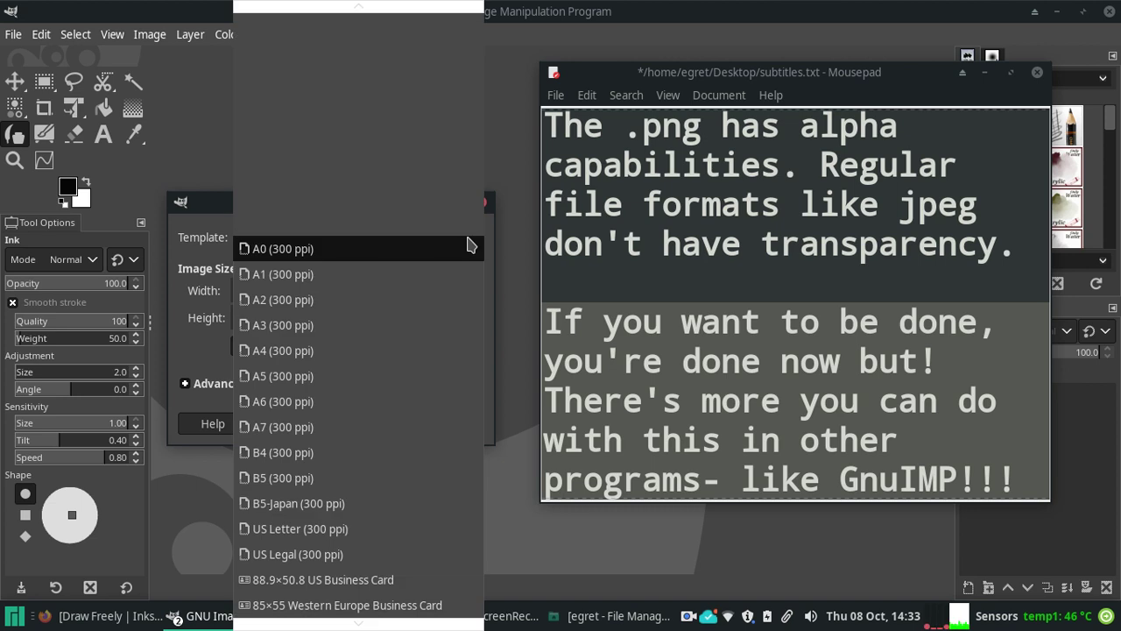
pyautogui.click(287, 349)
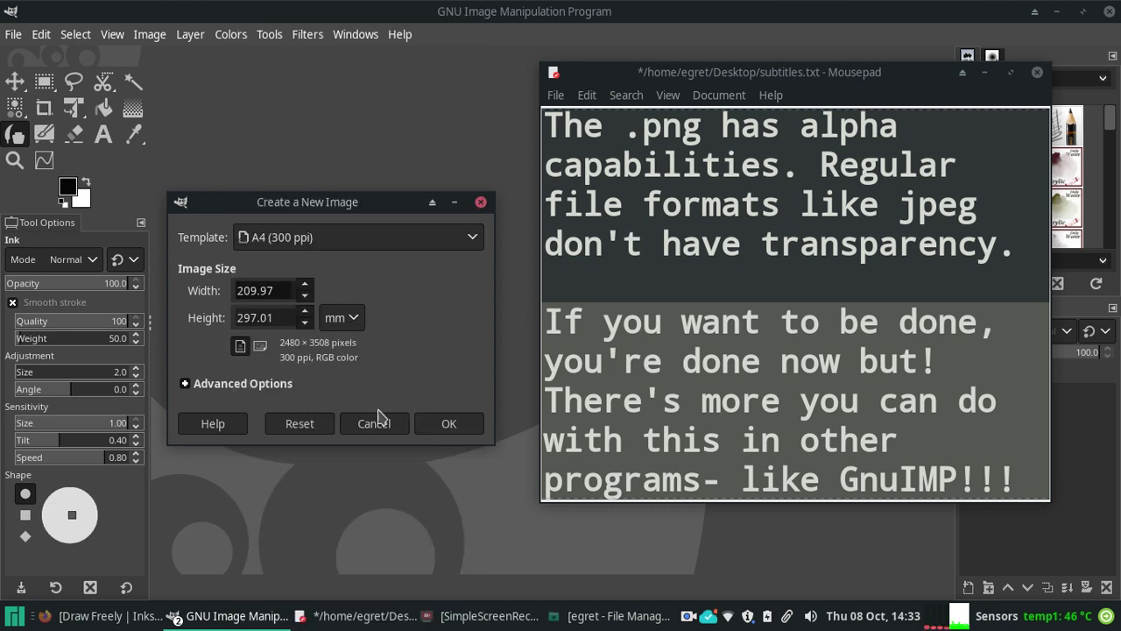
pyautogui.click(347, 322)
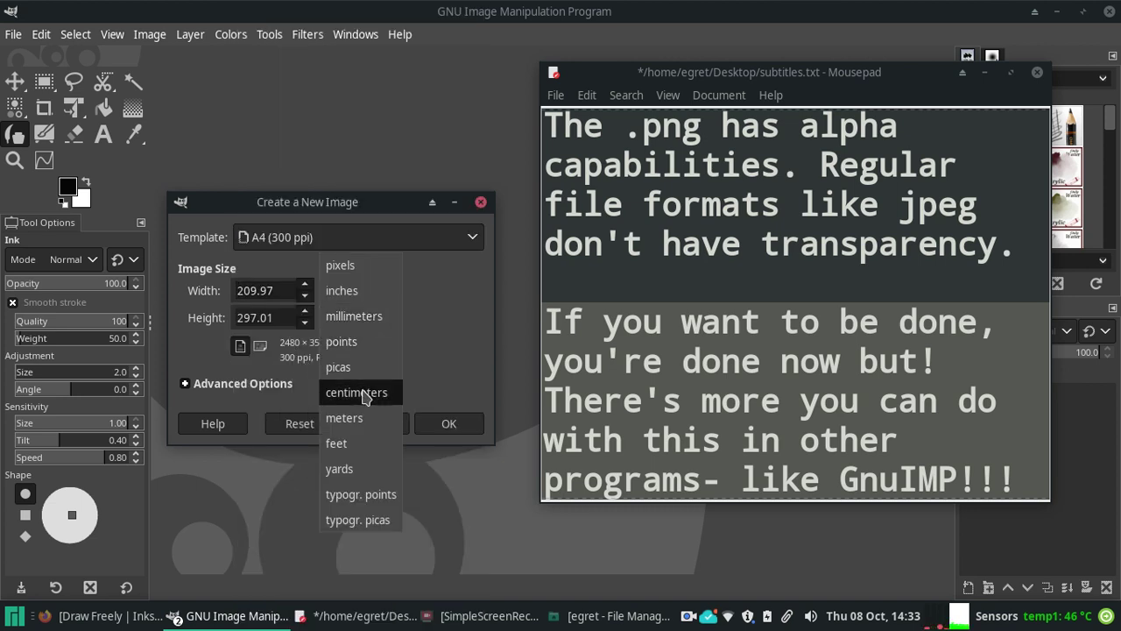
pyautogui.click(357, 291)
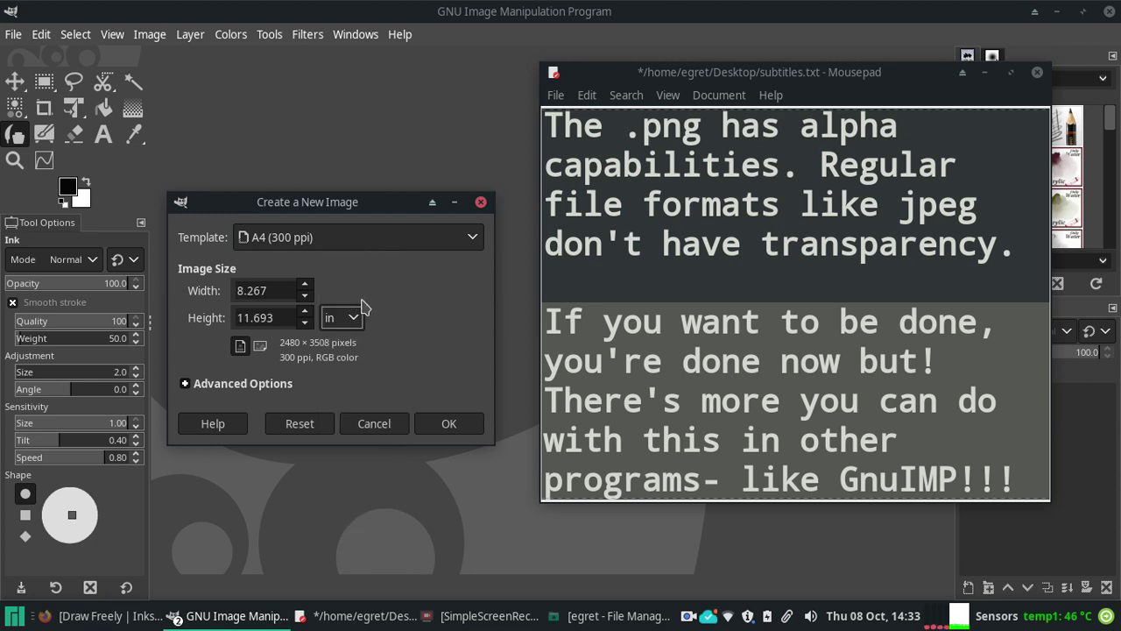
pyautogui.click(451, 424)
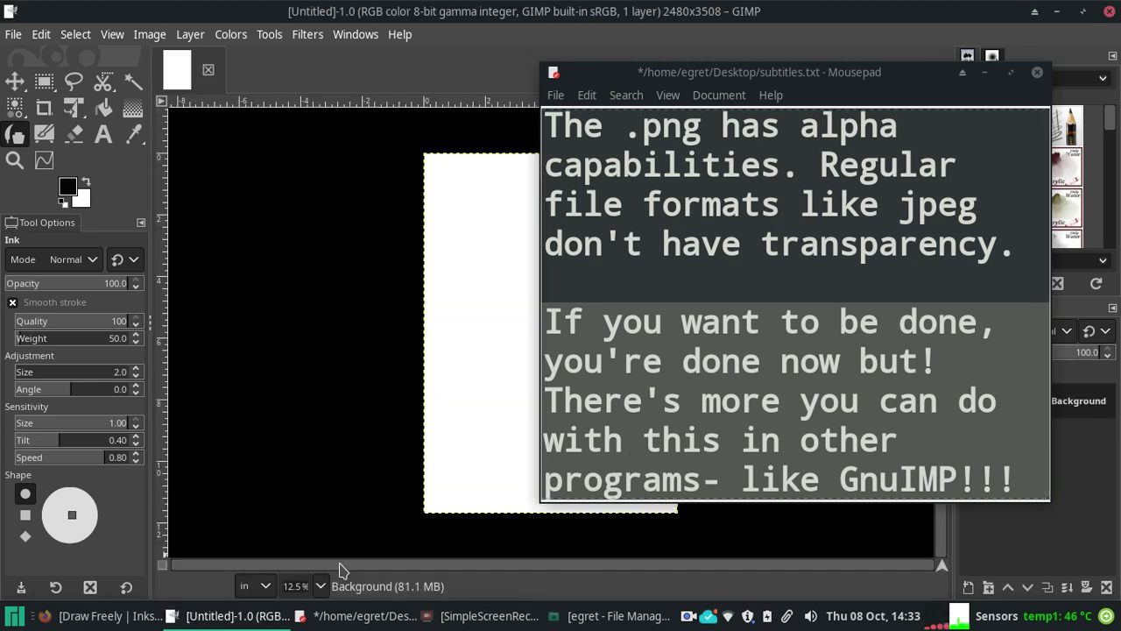
# Step: Start the subtitle 'Mine will look a little different from yours because I have a customized'
pyautogui.scroll(-1, 1044, 482)
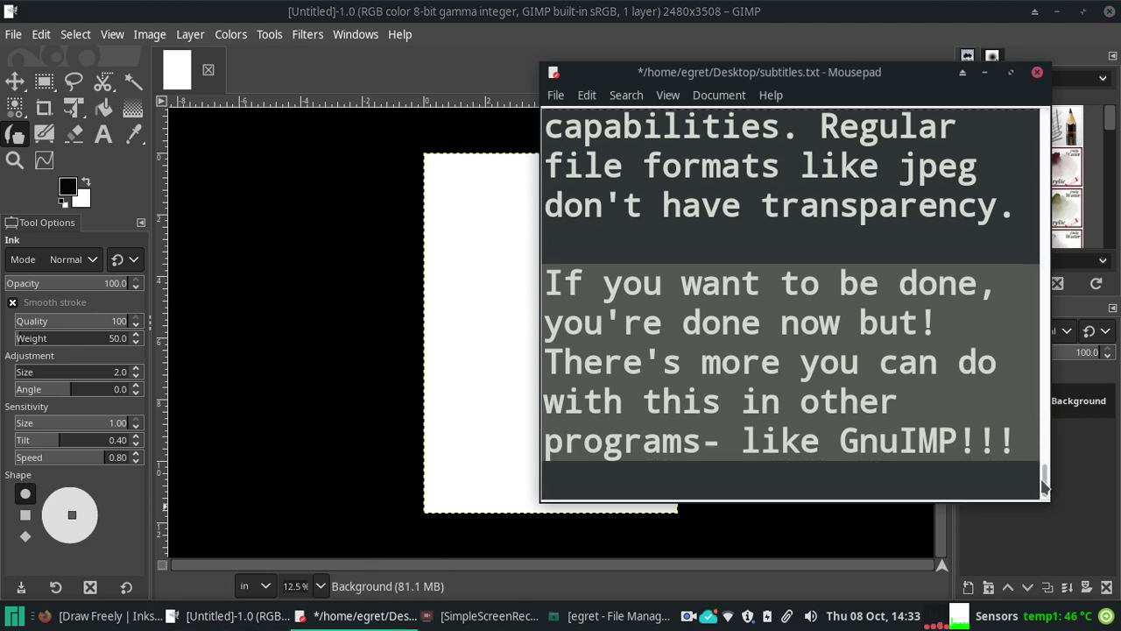
pyautogui.click(1037, 480)
pyautogui.write('Mine will ')
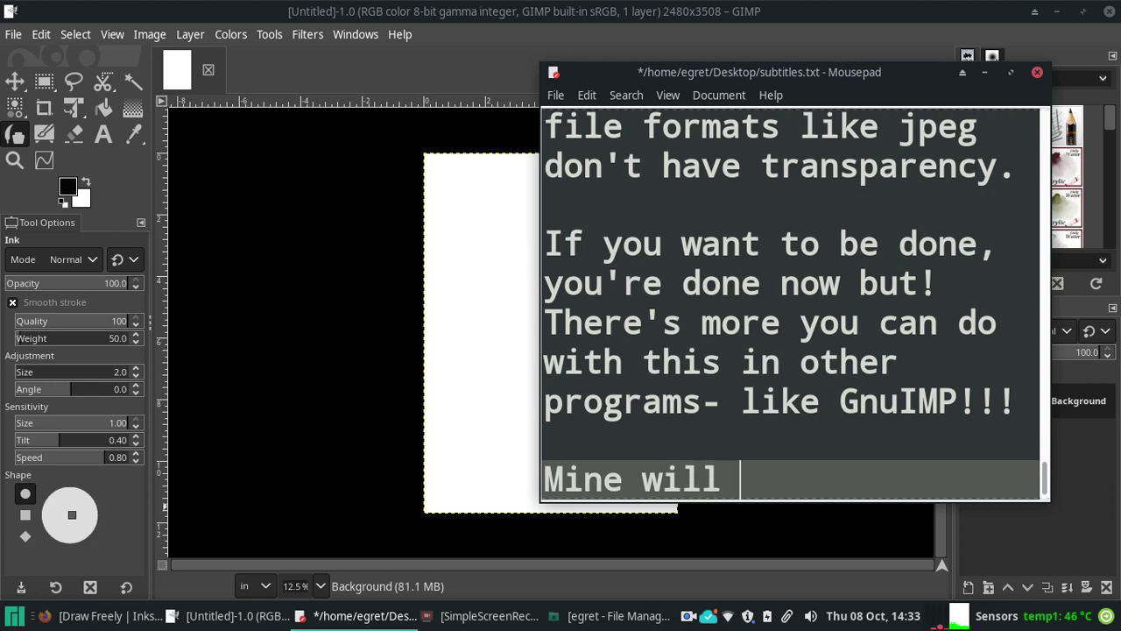
pyautogui.write('look a lite')
pyautogui.press('BackSpace')
pyautogui.write('tle ')
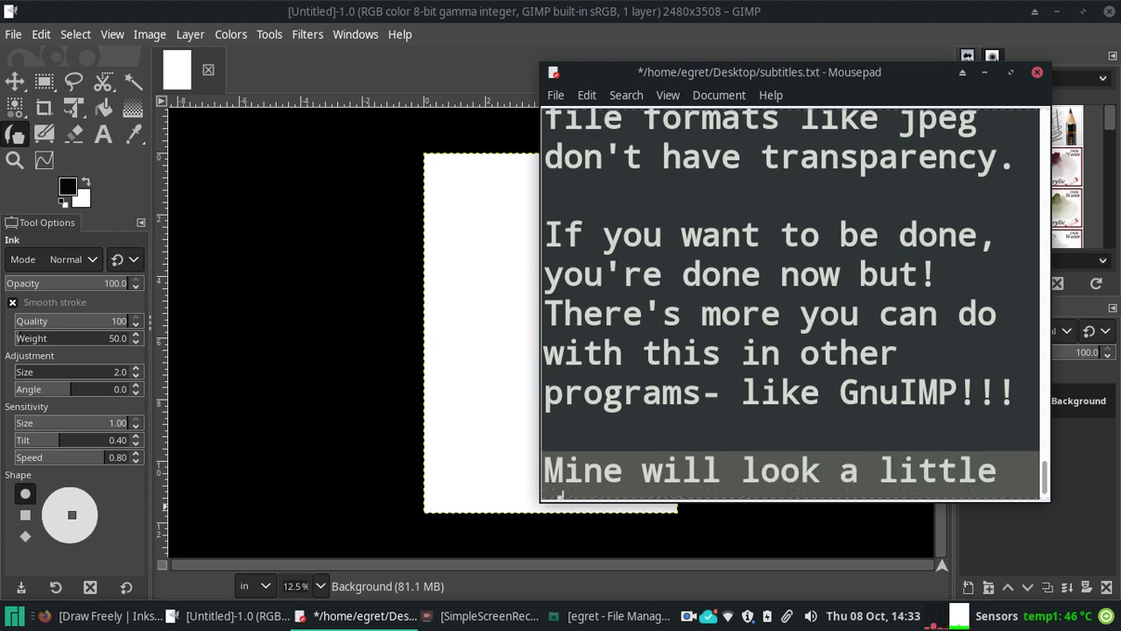
pyautogui.write('different from ')
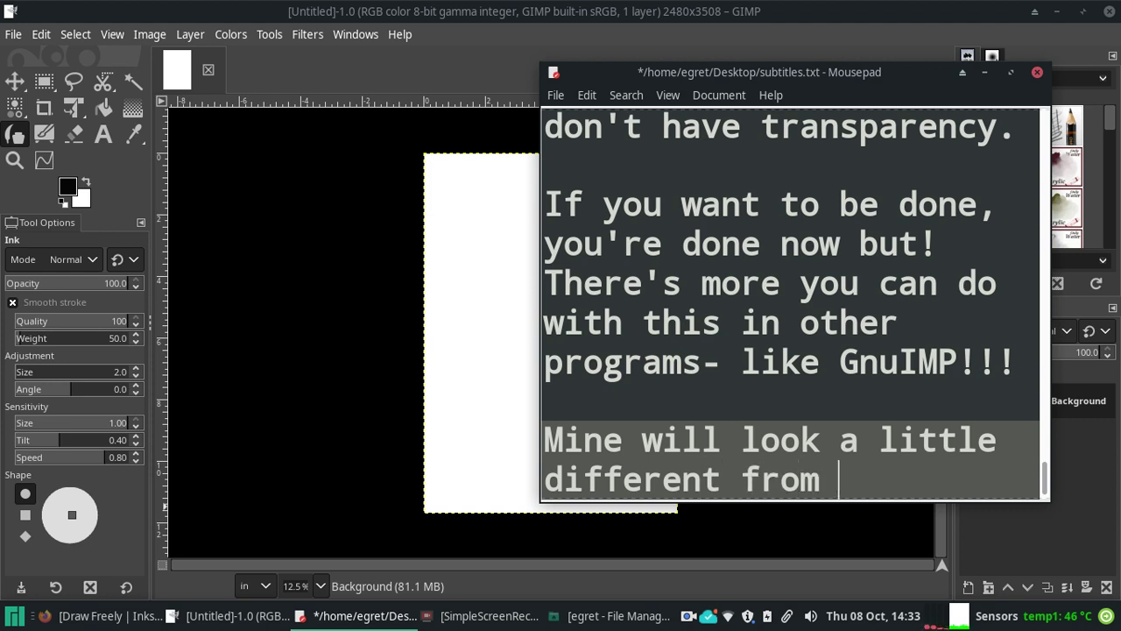
pyautogui.write('yours be')
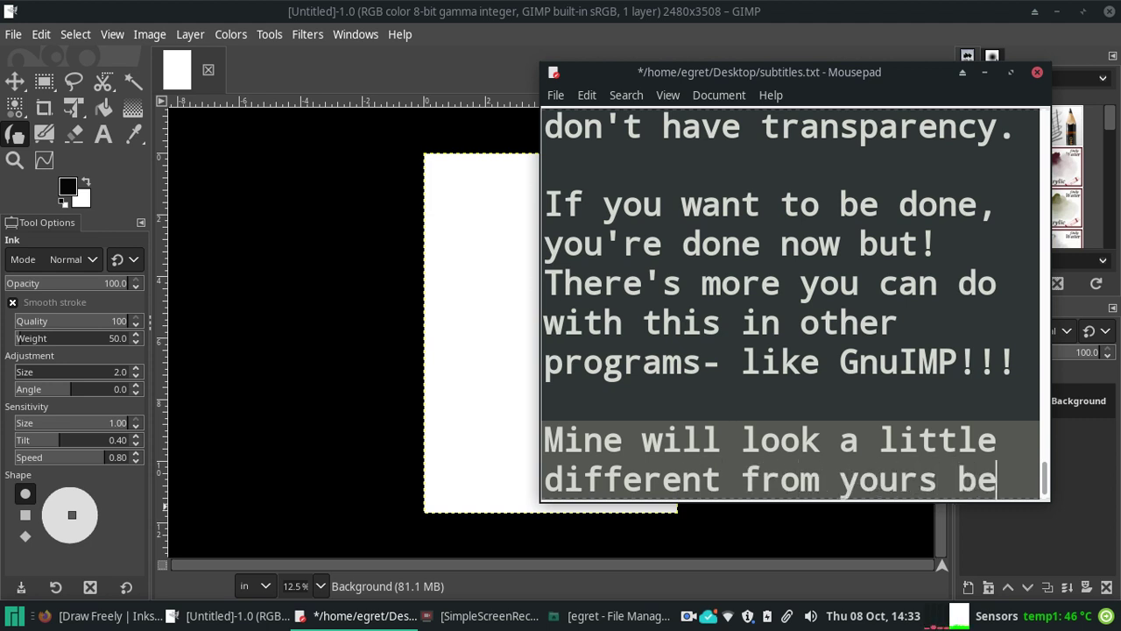
pyautogui.write('cause I have a c')
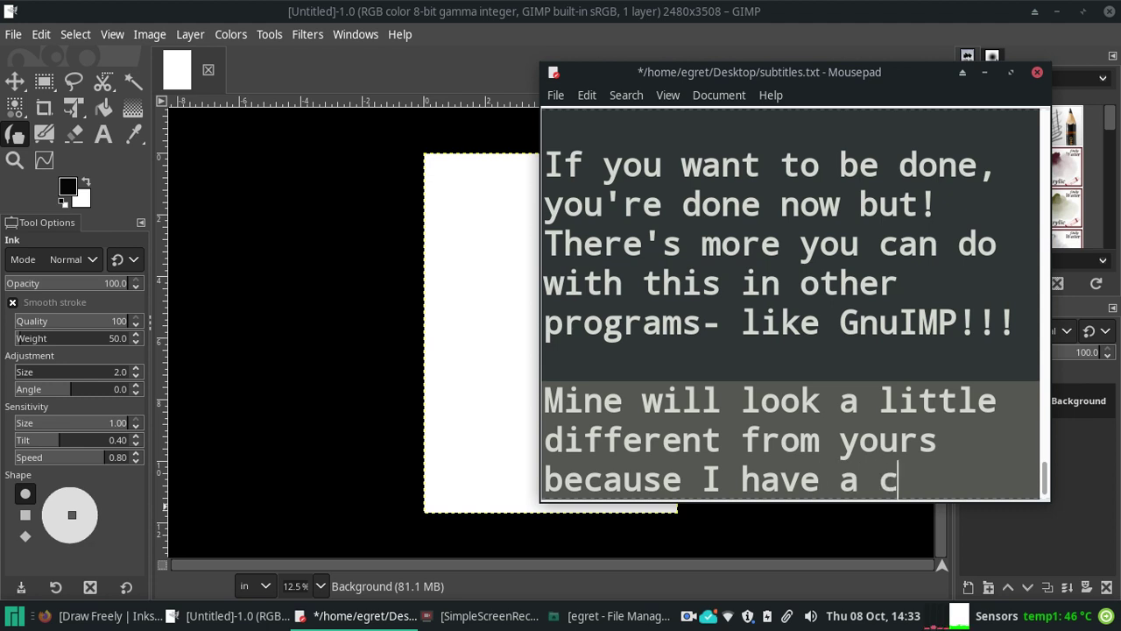
pyautogui.write('ustom')
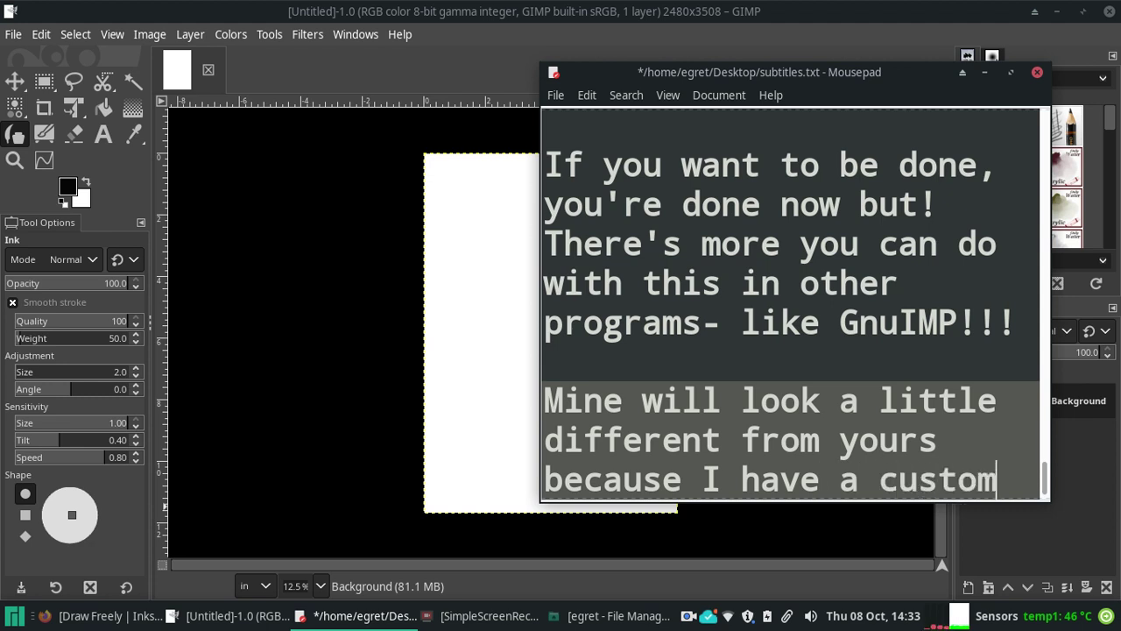
pyautogui.write('i')
pyautogui.write('zed')
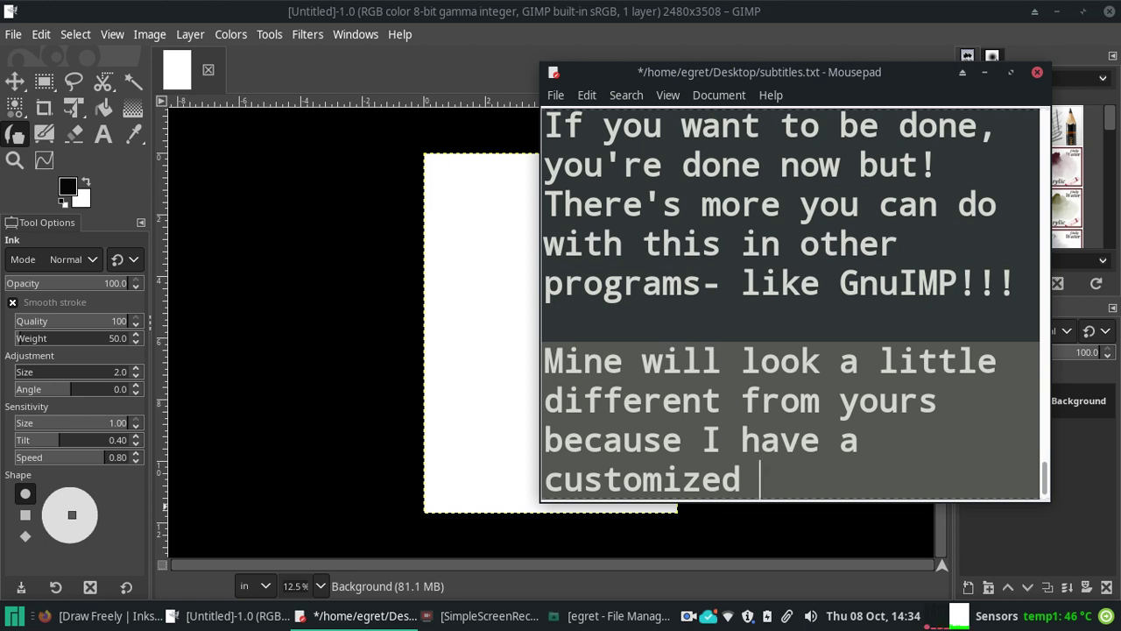
# Step: Finish the note with 'UI' and wrap it in parentheses
pyautogui.write('UI.')
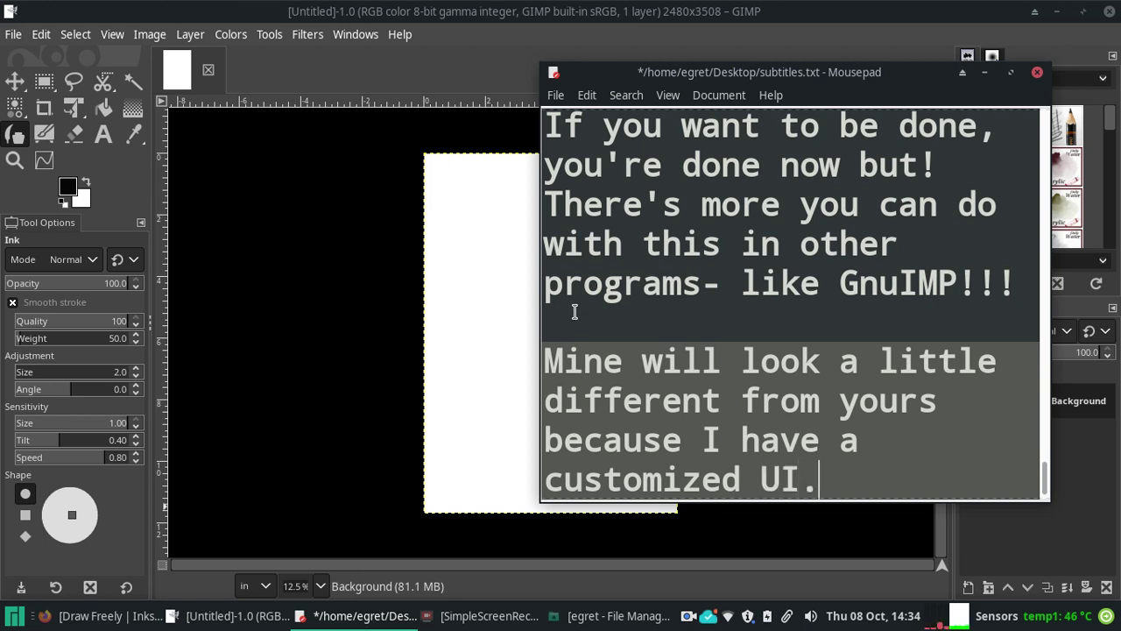
pyautogui.click(543, 361)
pyautogui.write('(')
pyautogui.click(823, 477)
pyautogui.write(')')
# Step: Add the line 'Let's click and drag the saved .png from the Desktop to the inside of GnuIMP.'
pyautogui.press('Return')
pyautogui.press('Return')
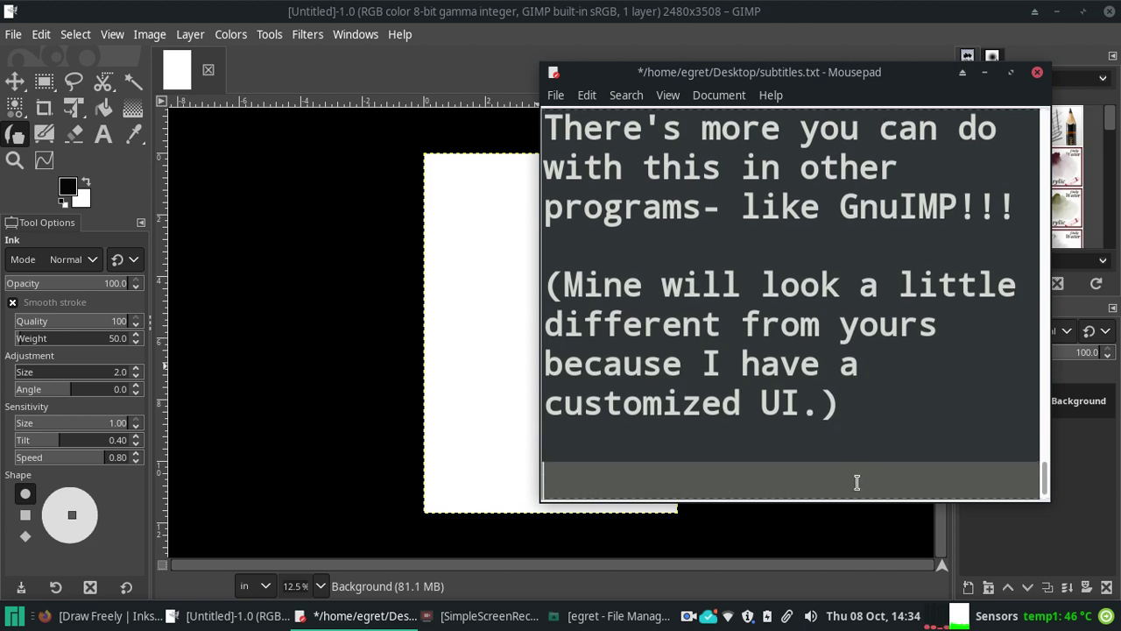
pyautogui.write('L')
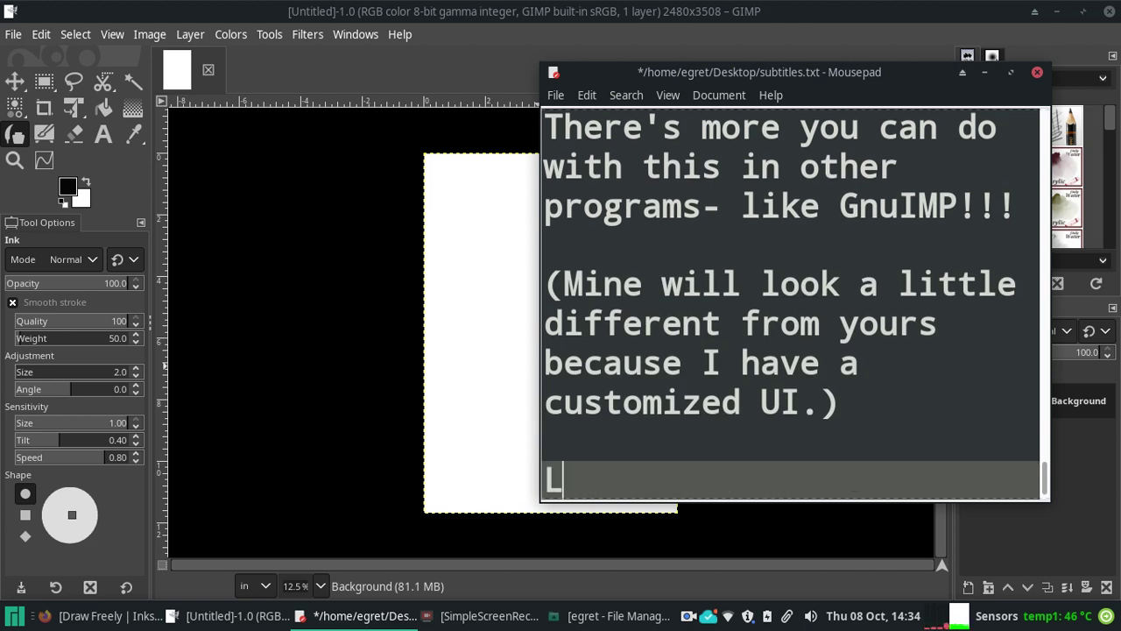
pyautogui.write('et')
pyautogui.press('BackSpace')
pyautogui.press('BackSpace')
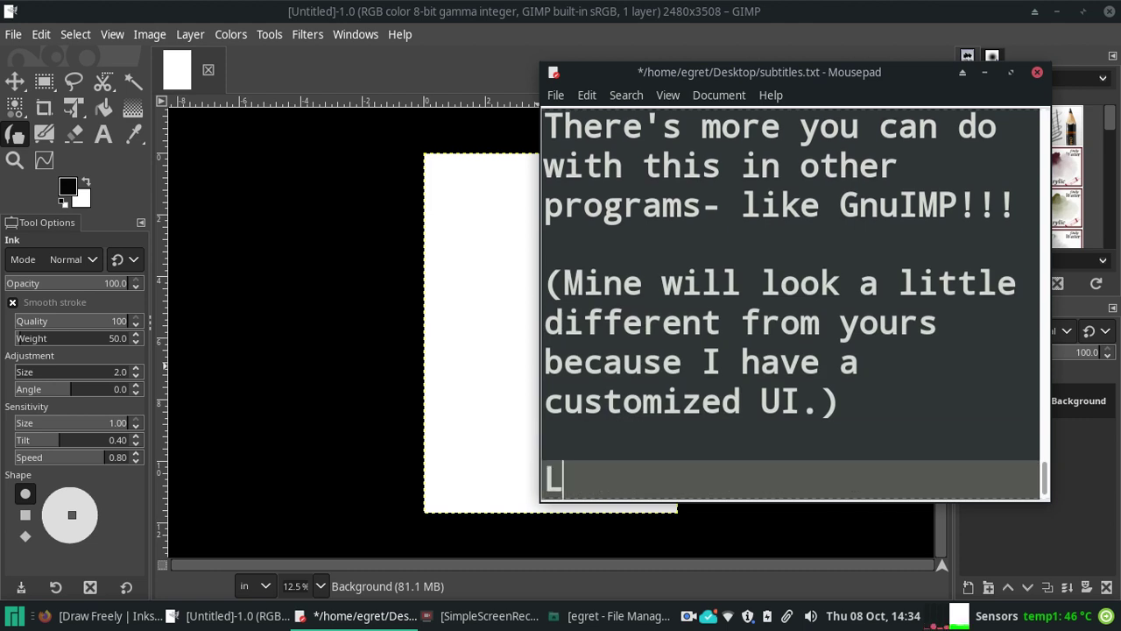
pyautogui.write("et's c")
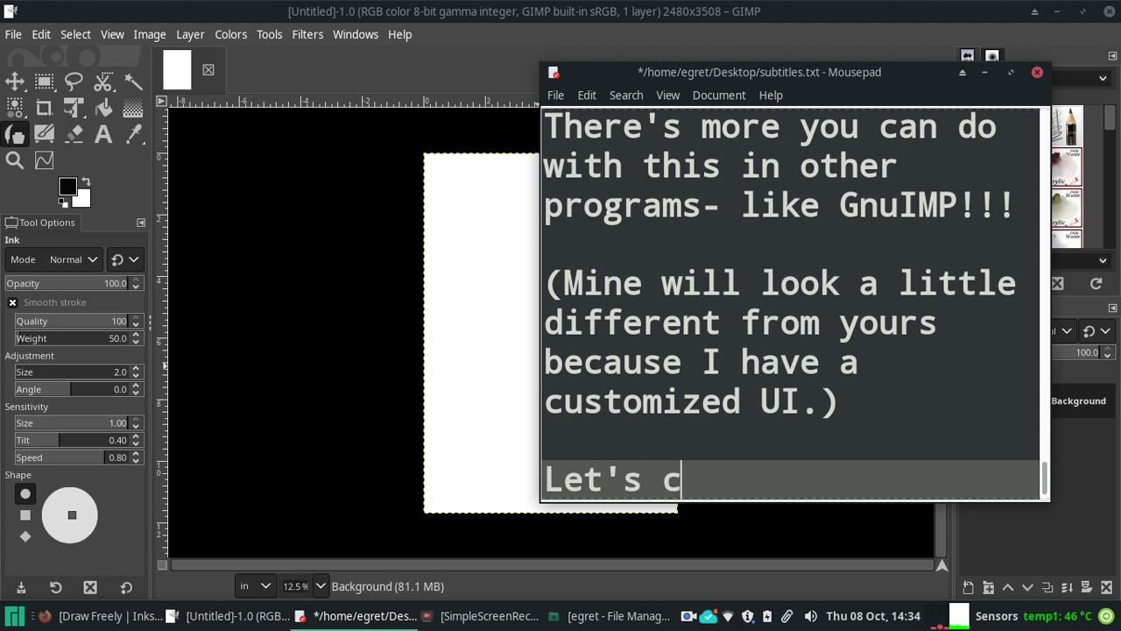
pyautogui.write('lick and drag')
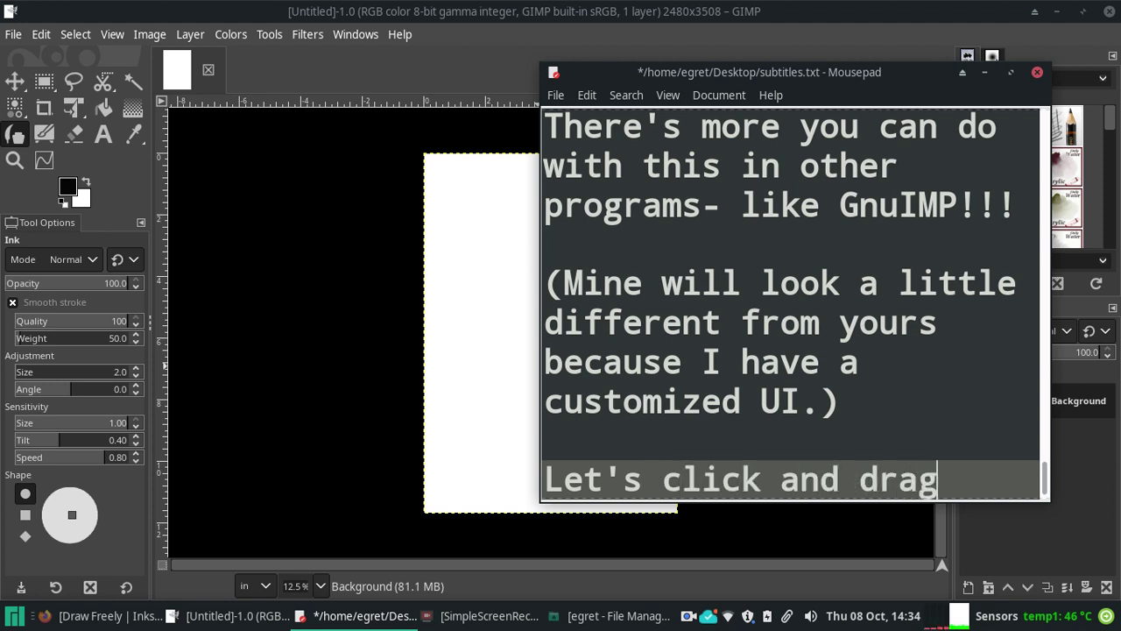
pyautogui.write(' the')
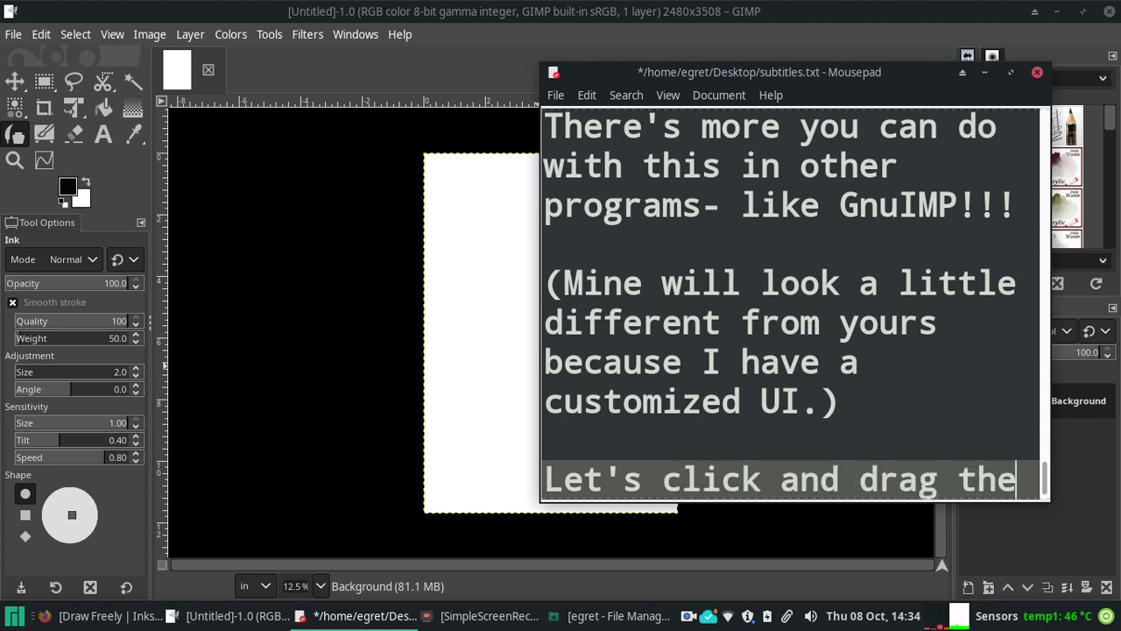
pyautogui.write(' saved.p')
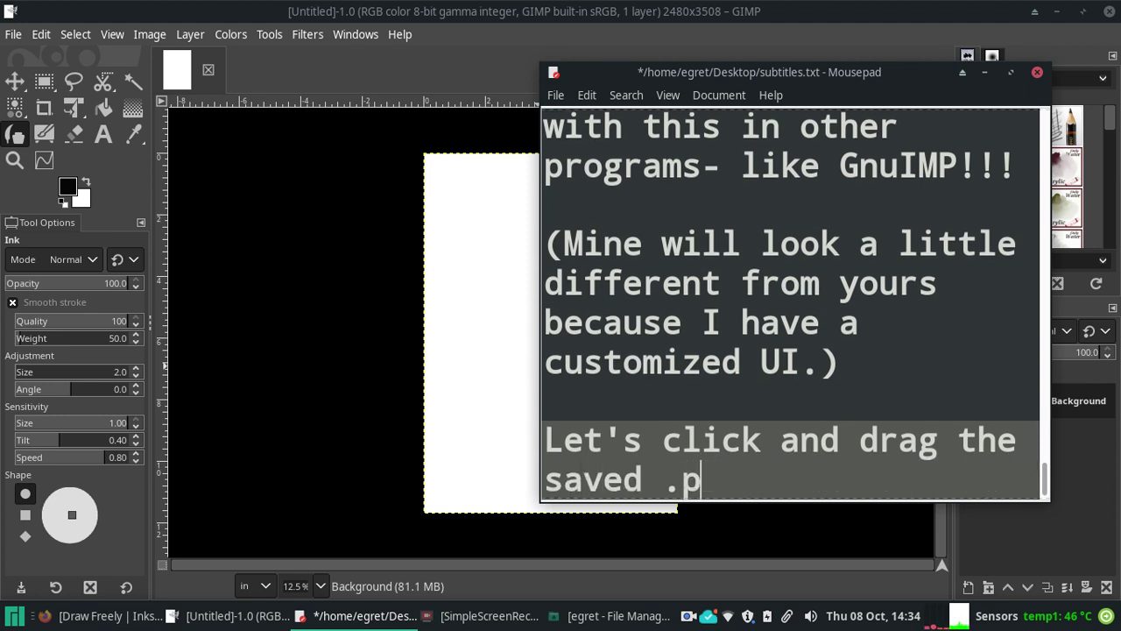
pyautogui.write('ngfrom the Desk')
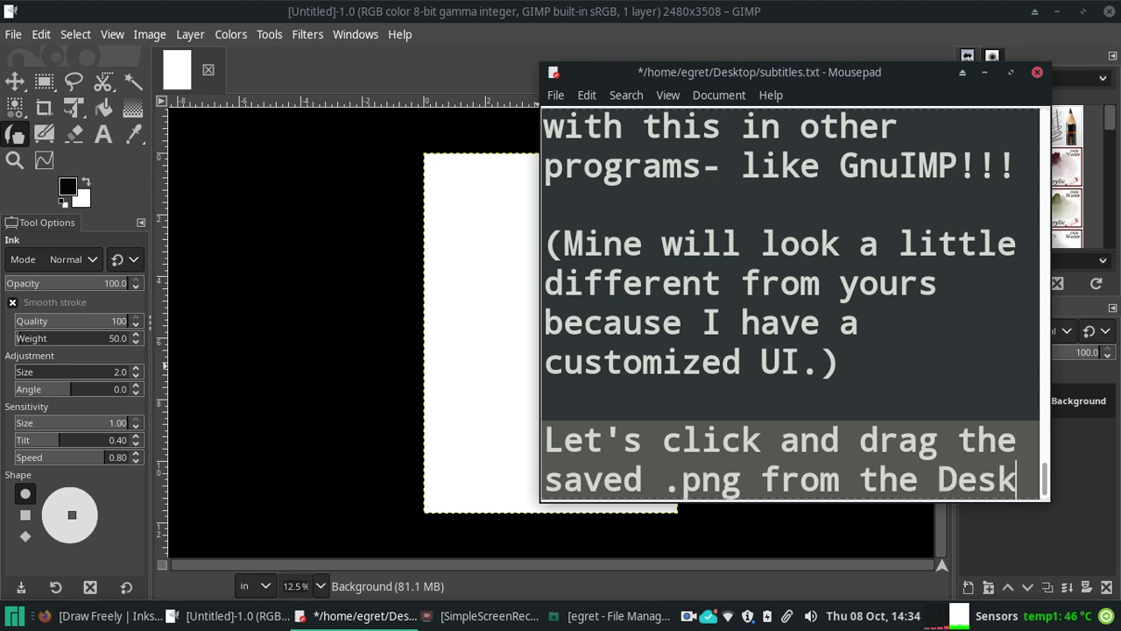
pyautogui.write('top to the ')
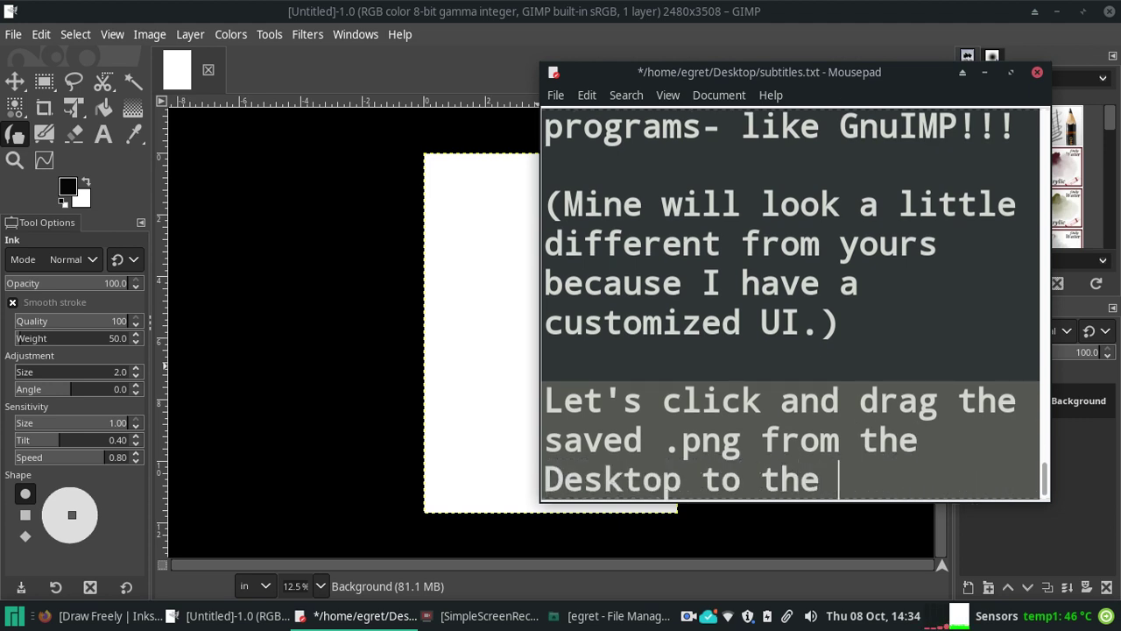
pyautogui.write('ins')
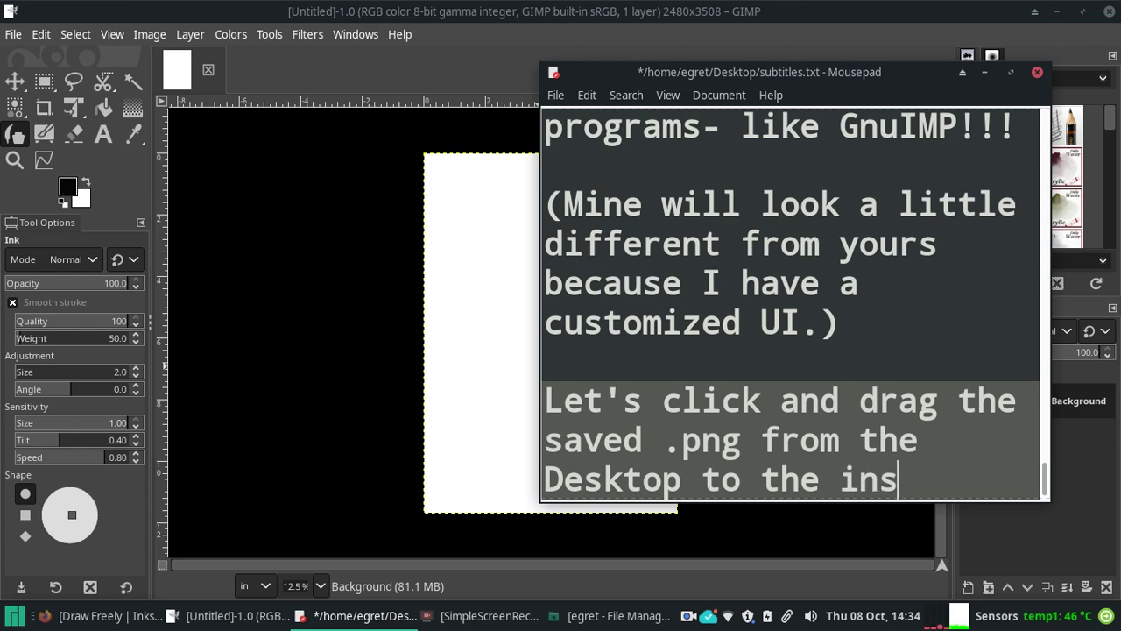
pyautogui.write('ide of G')
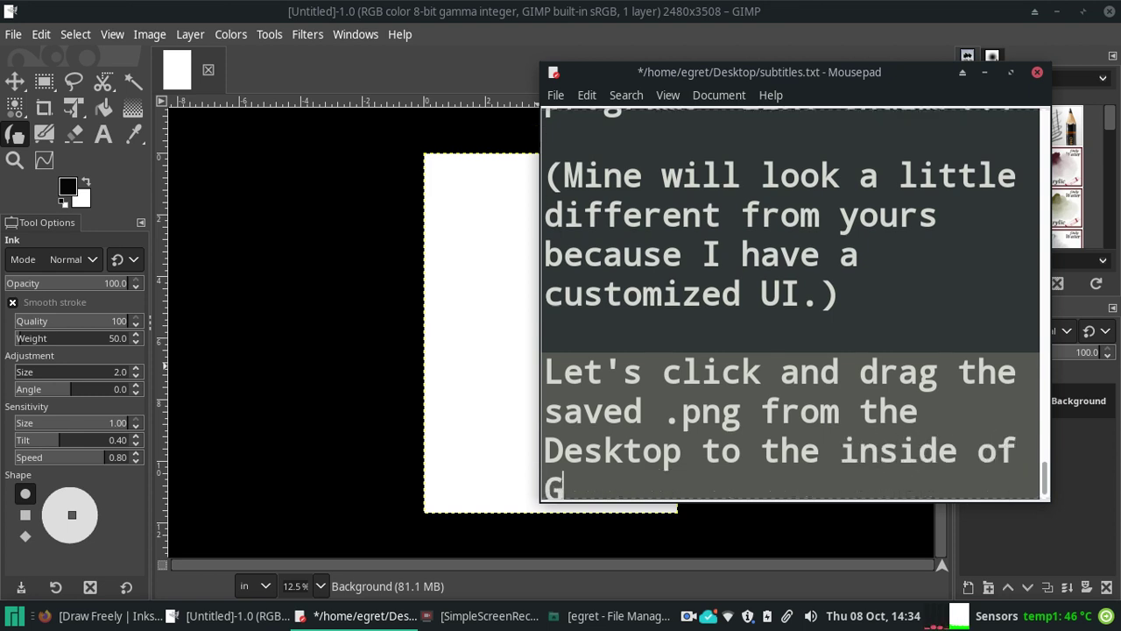
pyautogui.write('nuIMP.')
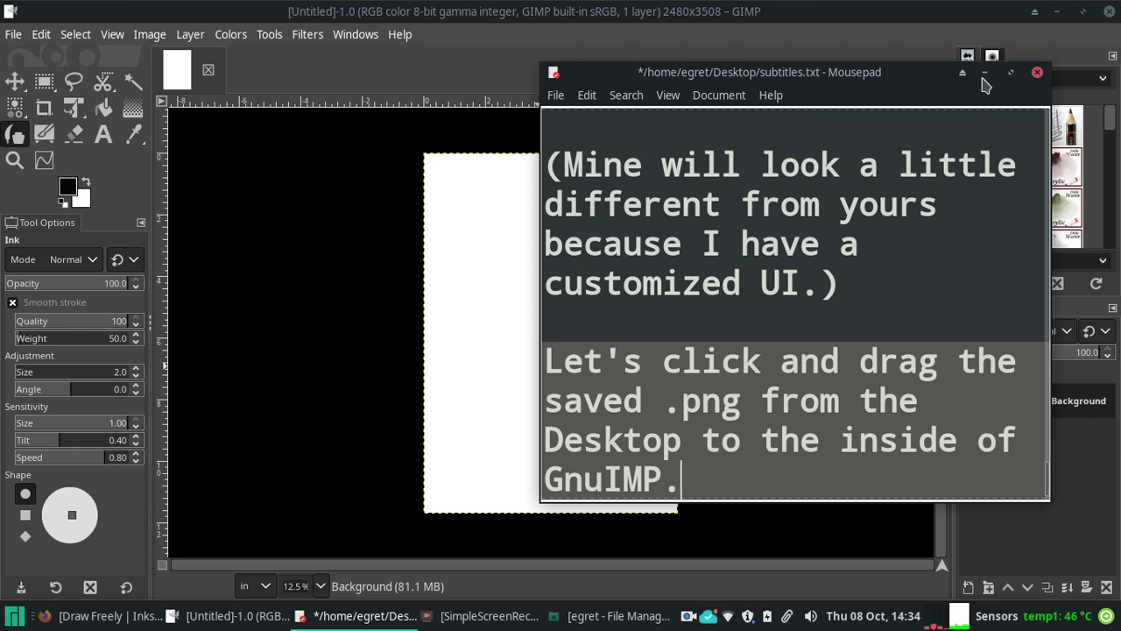
# Step: Drag stencil.png from the Desktop onto the A4 canvas as a layer above Background
pyautogui.click(986, 73)
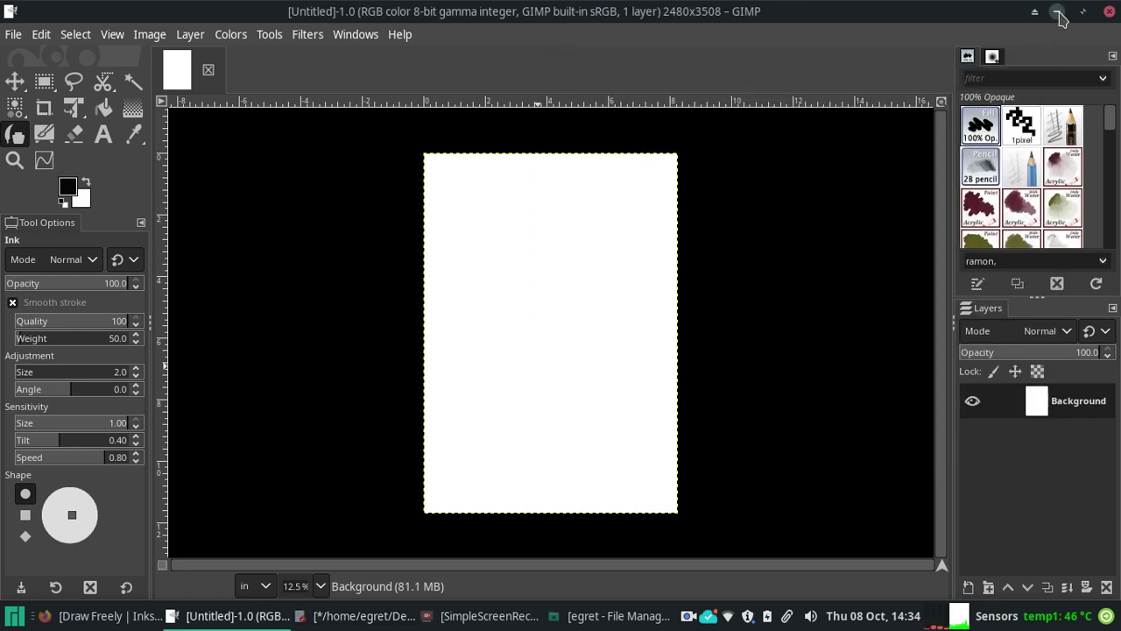
pyautogui.moveTo(883, 12)
pyautogui.mouseDown()
pyautogui.moveTo(764, 314)
pyautogui.moveTo(270, 45)
pyautogui.moveTo(243, 58)
pyautogui.mouseUp()
pyautogui.moveTo(512, 478); pyautogui.dragTo(639, 585)
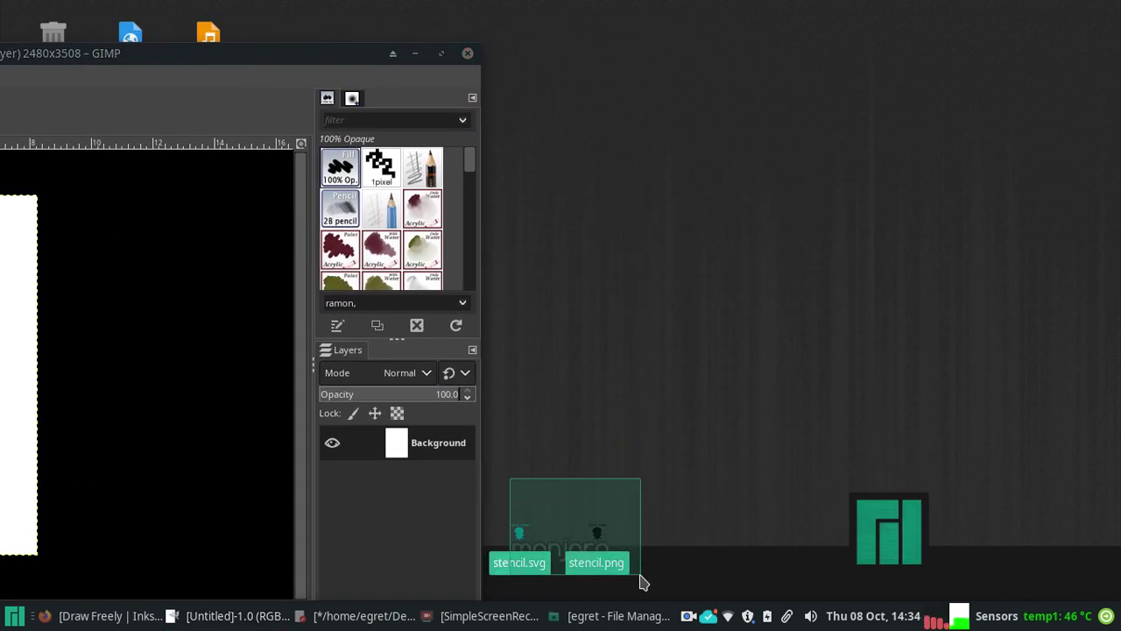
pyautogui.moveTo(603, 533); pyautogui.dragTo(914, 201)
pyautogui.moveTo(268, 50)
pyautogui.mouseDown()
pyautogui.moveTo(424, 44)
pyautogui.moveTo(574, 15)
pyautogui.mouseUp()
pyautogui.moveTo(908, 203); pyautogui.dragTo(220, 300)
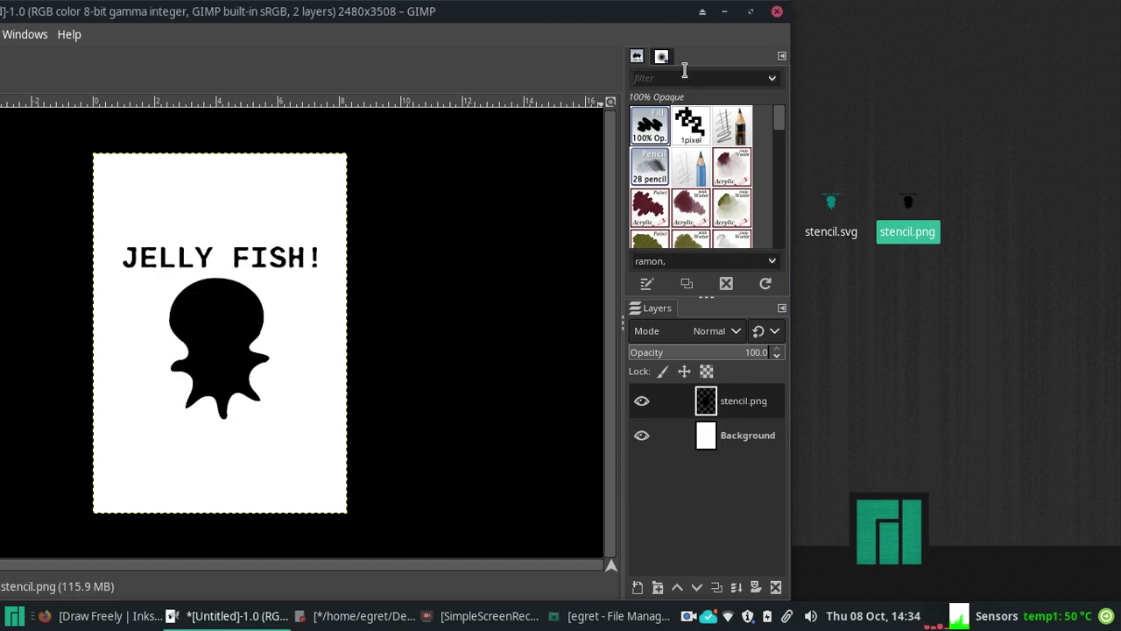
pyautogui.click(751, 11)
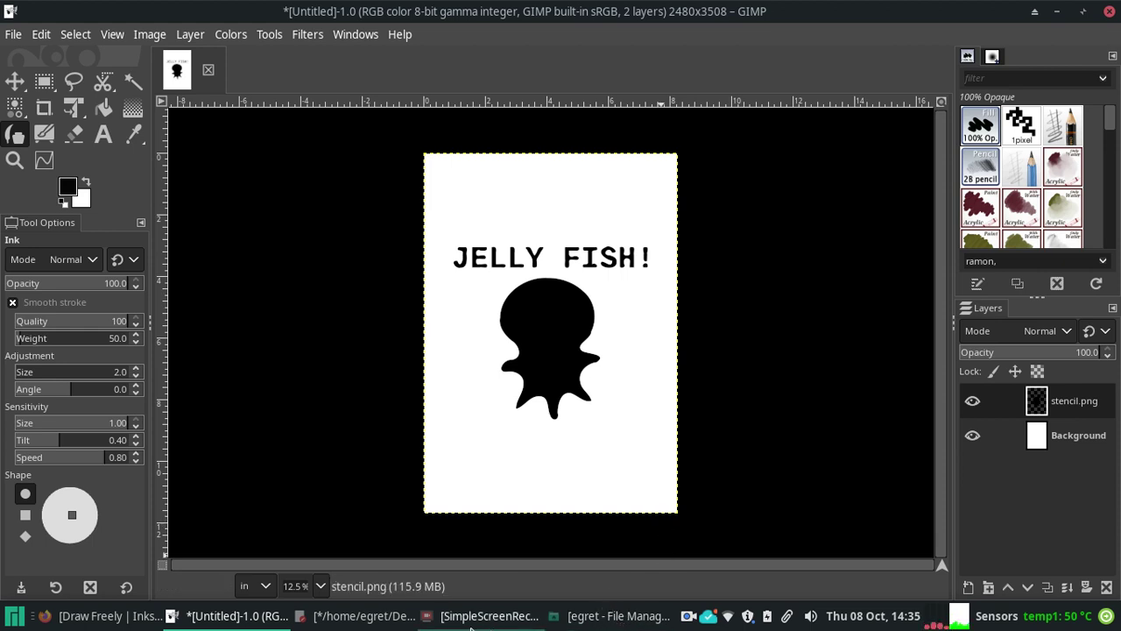
# Step: Change 'drag' to 'drag-drop' in the GnuIMP subtitle line
pyautogui.click(350, 618)
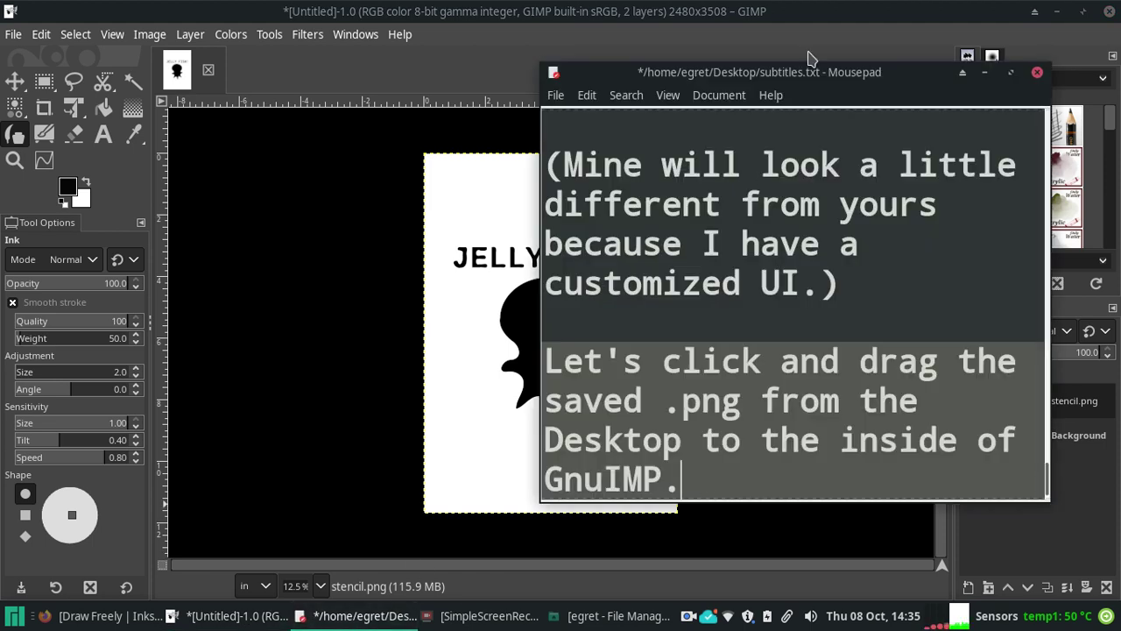
pyautogui.moveTo(834, 75); pyautogui.dragTo(685, 79)
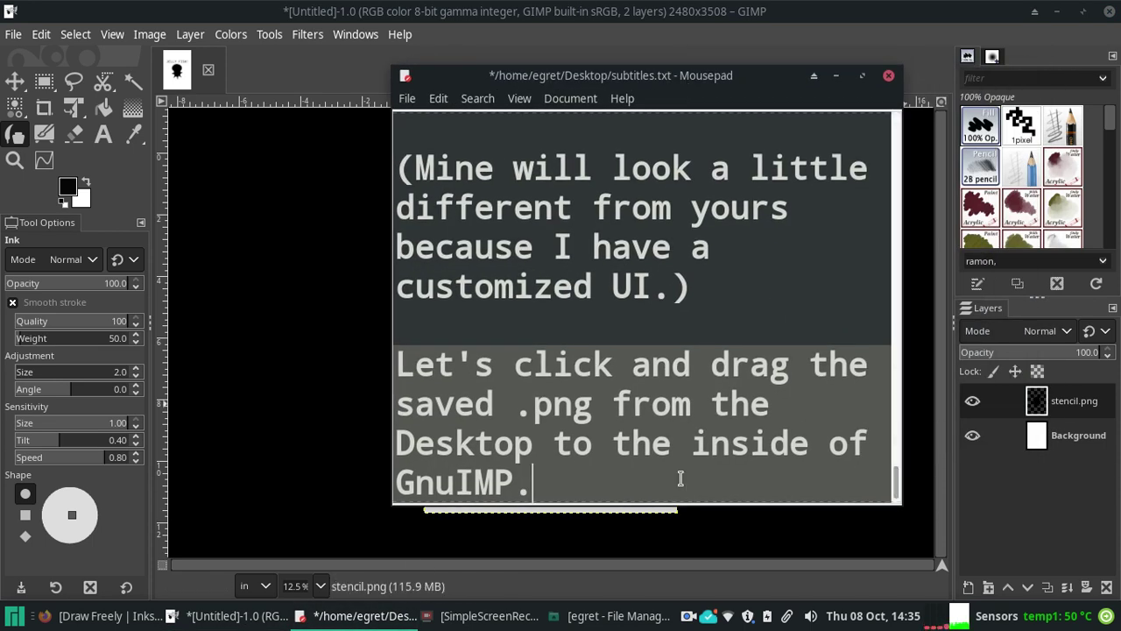
pyautogui.press('Return')
pyautogui.press('Return')
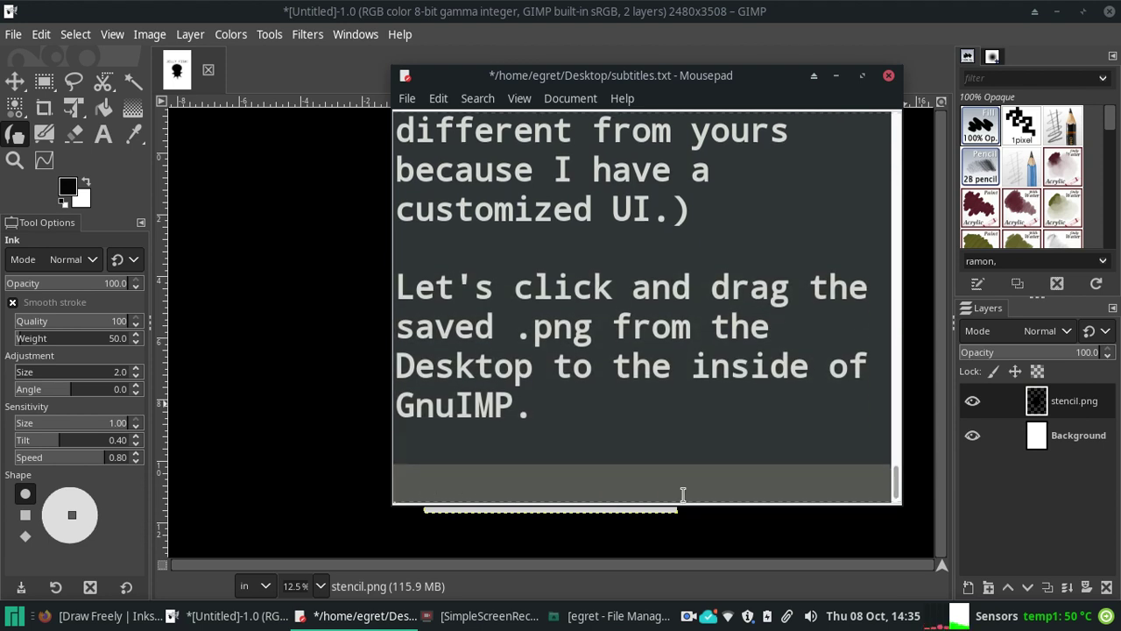
pyautogui.click(802, 290)
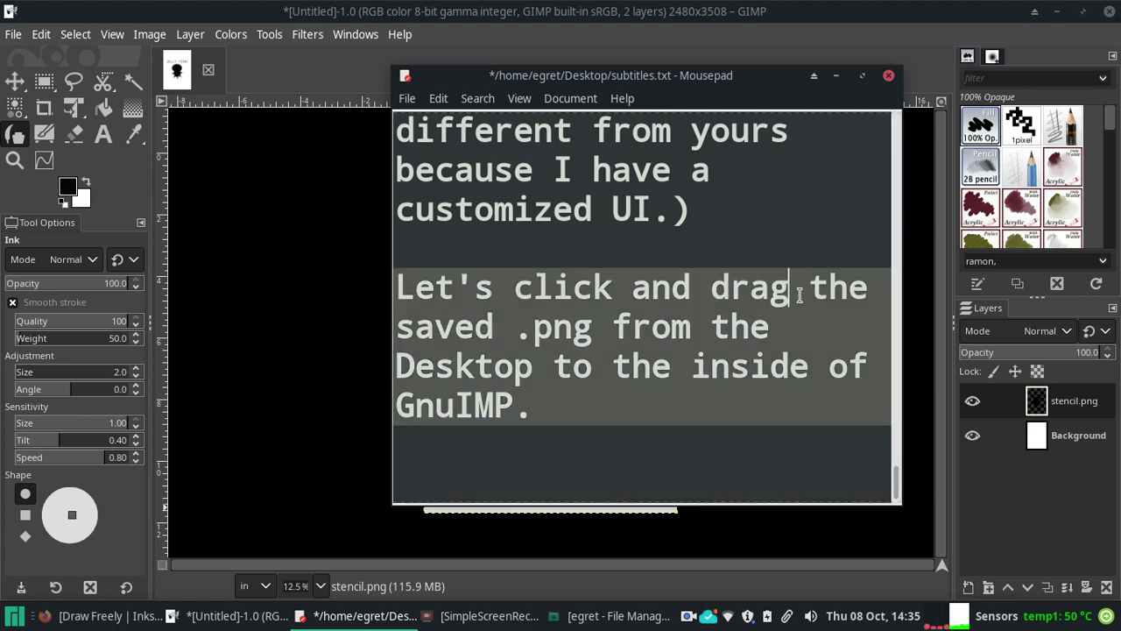
pyautogui.write('-drop')
# Step: Add the line 'Now you'll have two layers. Let's get rid of the white background by the'
pyautogui.click(583, 462)
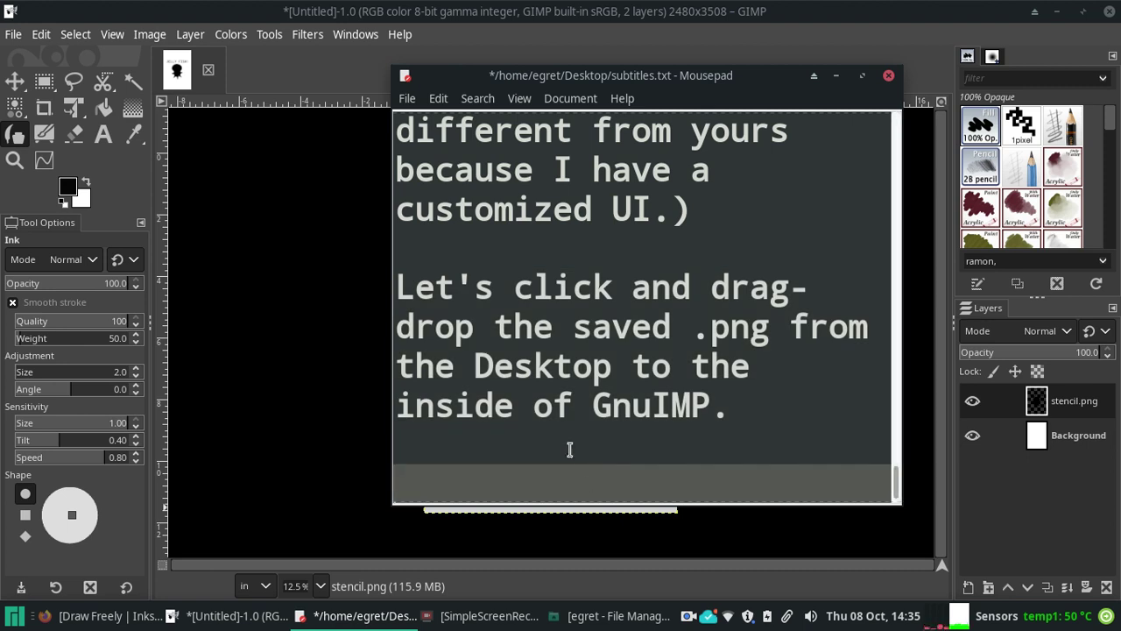
pyautogui.click(569, 448)
pyautogui.write('Ok')
pyautogui.press('BackSpace')
pyautogui.press('BackSpace')
pyautogui.press('Down')
pyautogui.write('Now ')
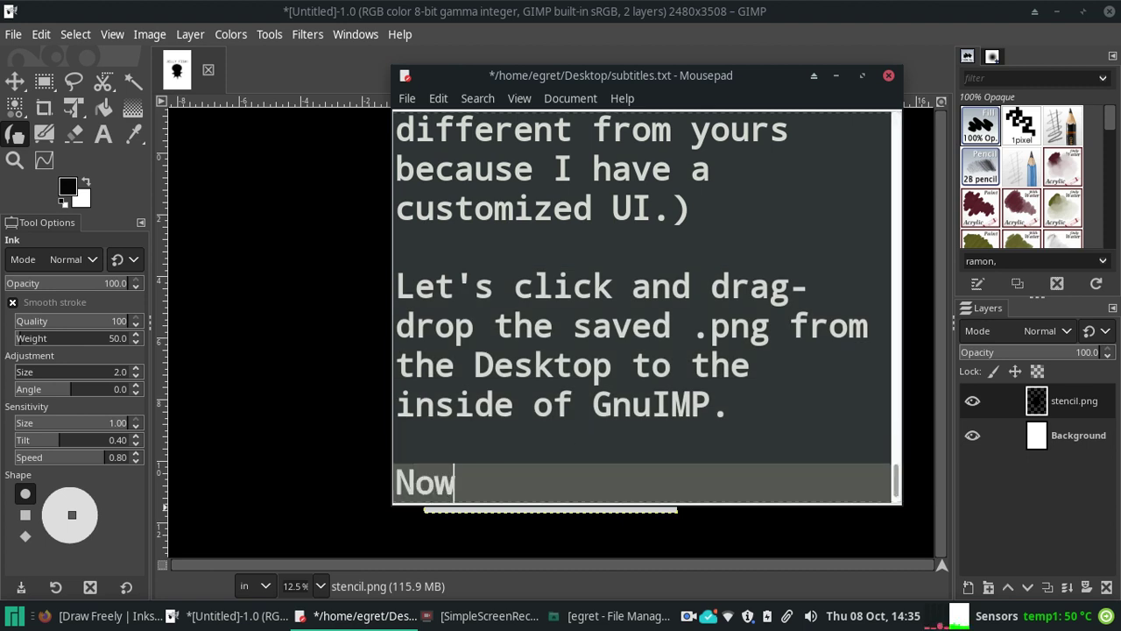
pyautogui.write("you'll have ")
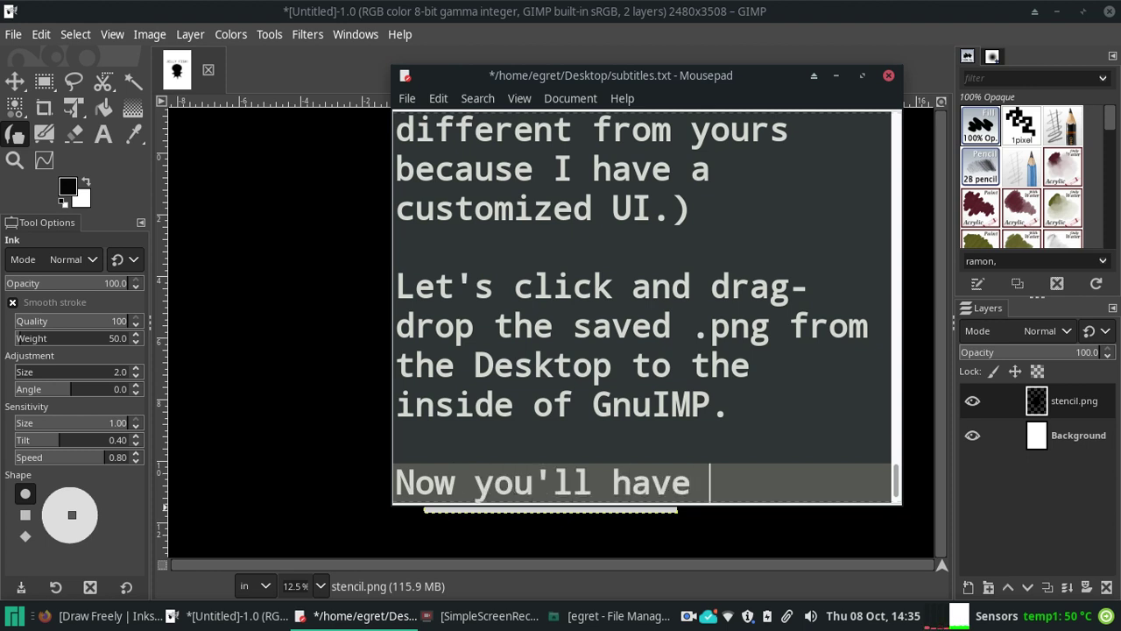
pyautogui.write('two')
pyautogui.write('layers. T')
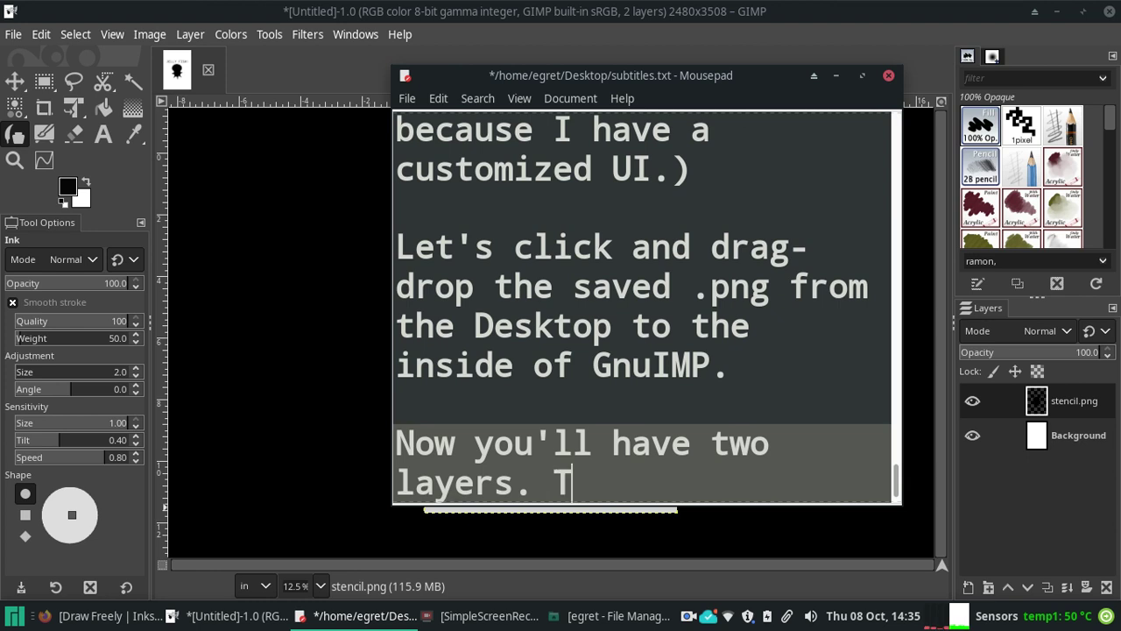
pyautogui.press('BackSpace')
pyautogui.write("Let's")
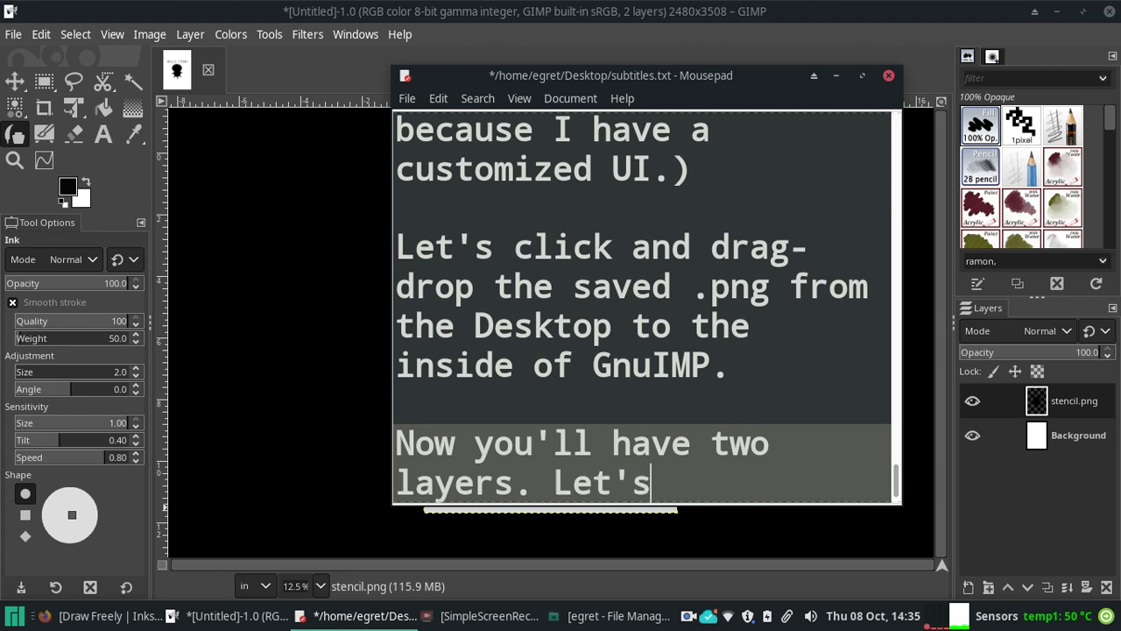
pyautogui.write(' get rid ')
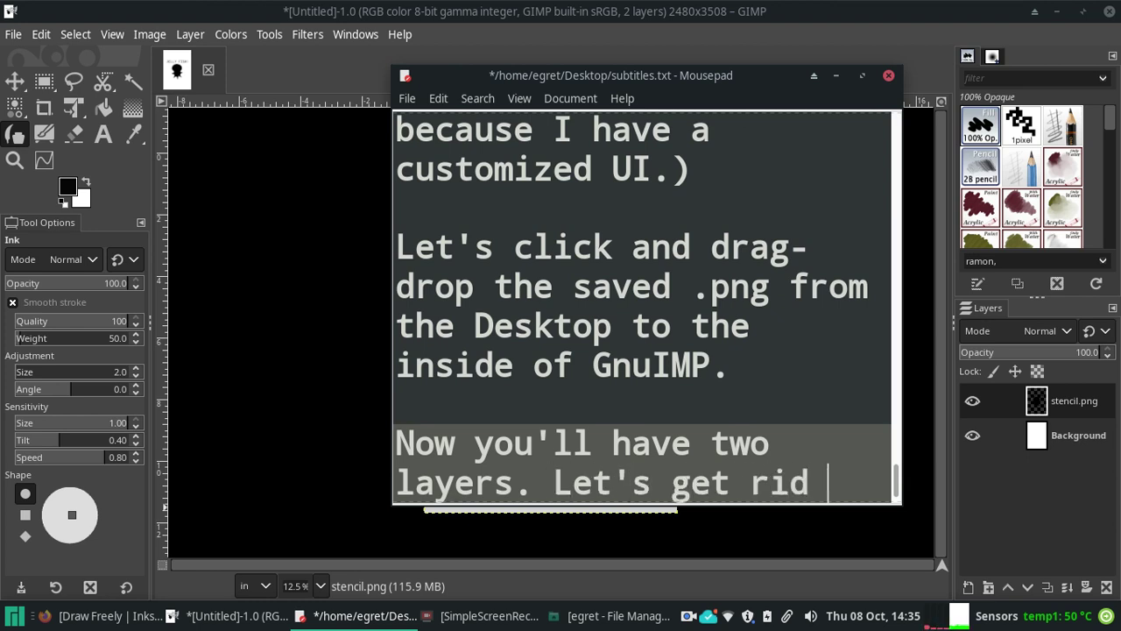
pyautogui.write('of the ')
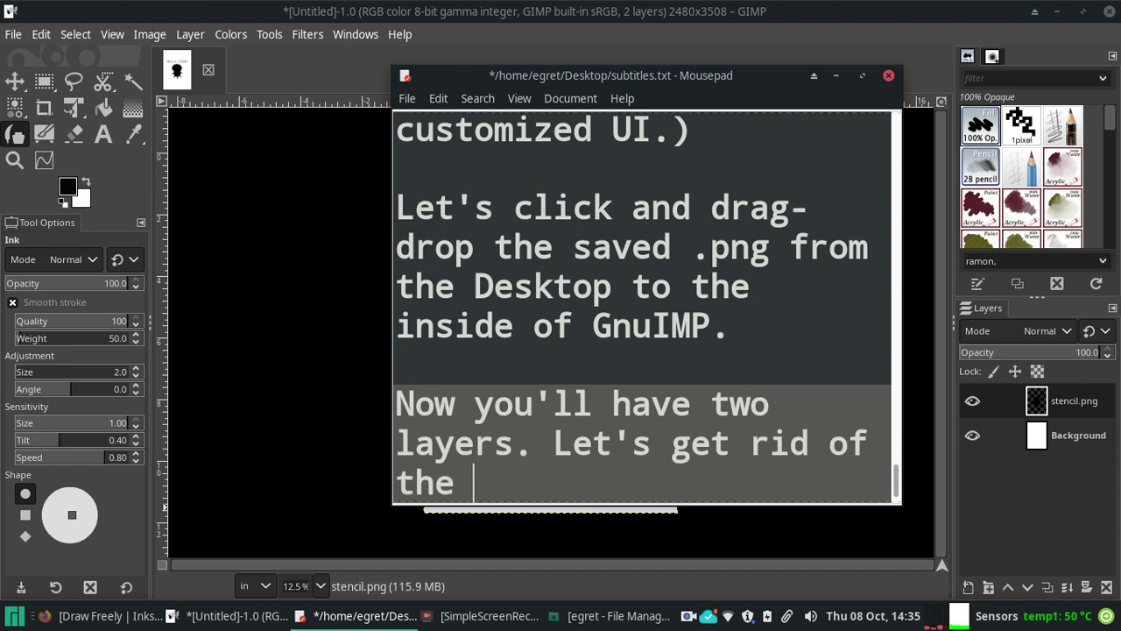
pyautogui.write('white ba')
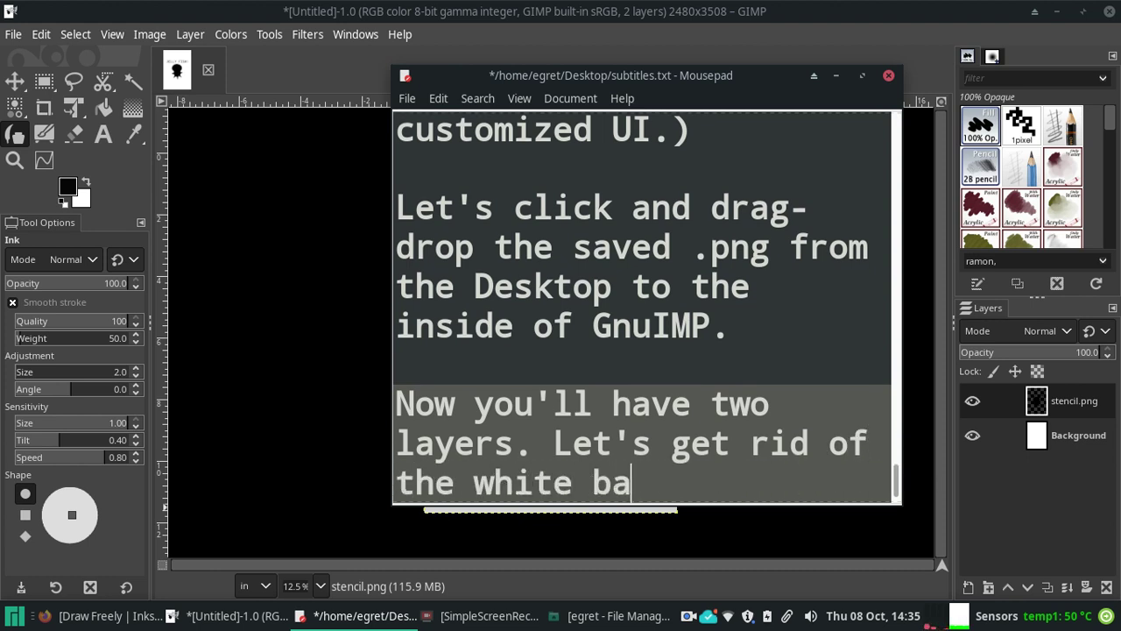
pyautogui.write('ckground')
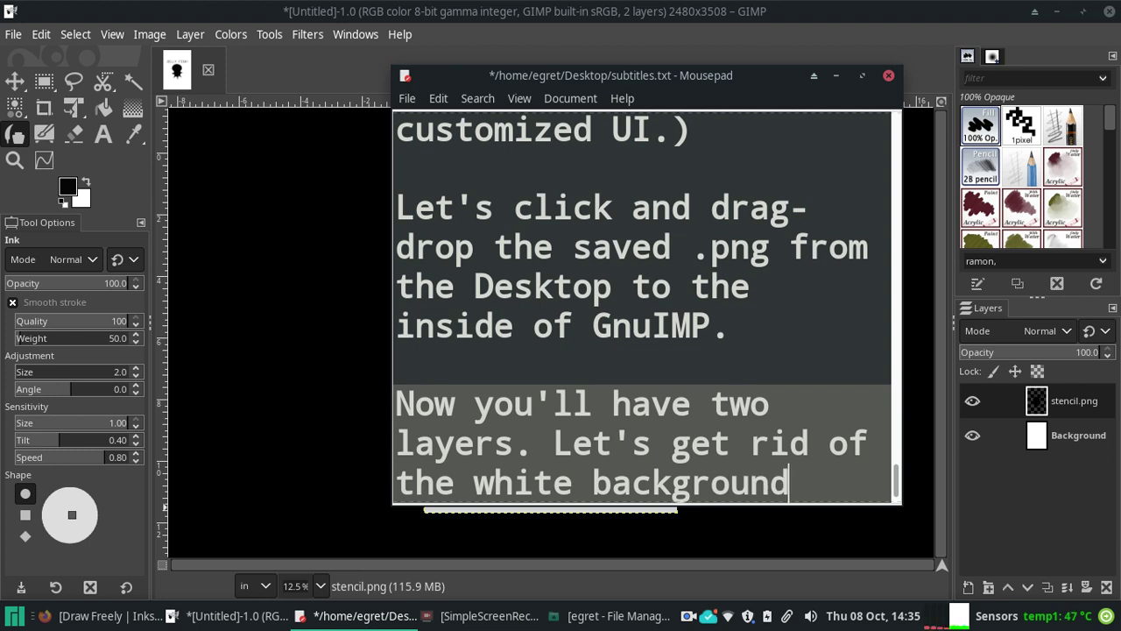
pyautogui.write(' by the eye')
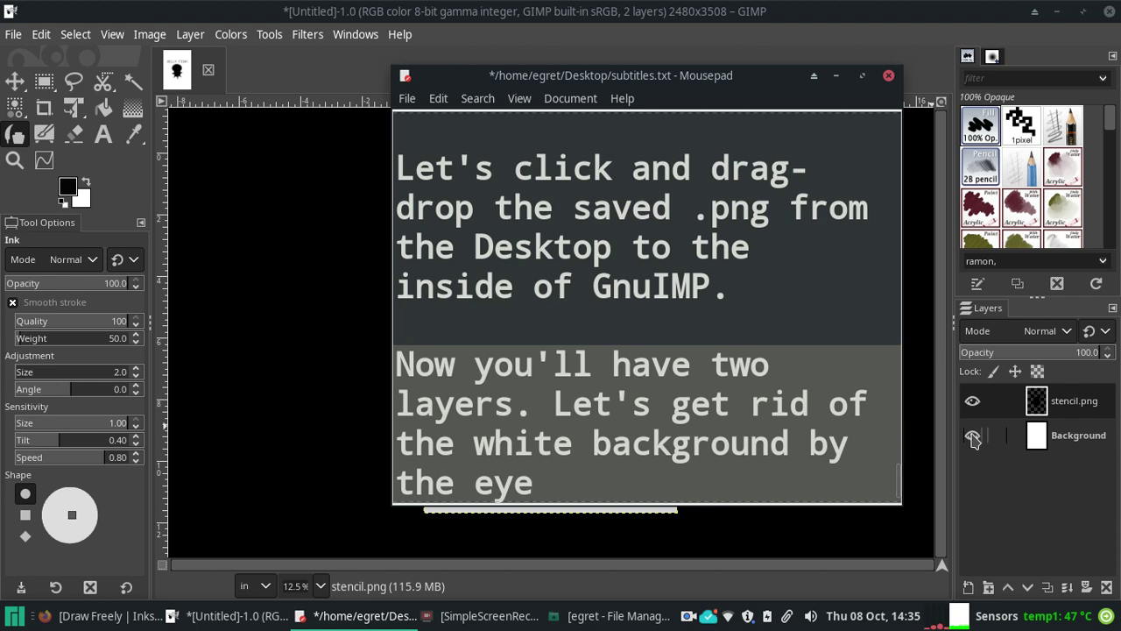
# Step: Toggle the Background layer's visibility and add 'we can delete it altogether' to the notes
pyautogui.click(972, 438)
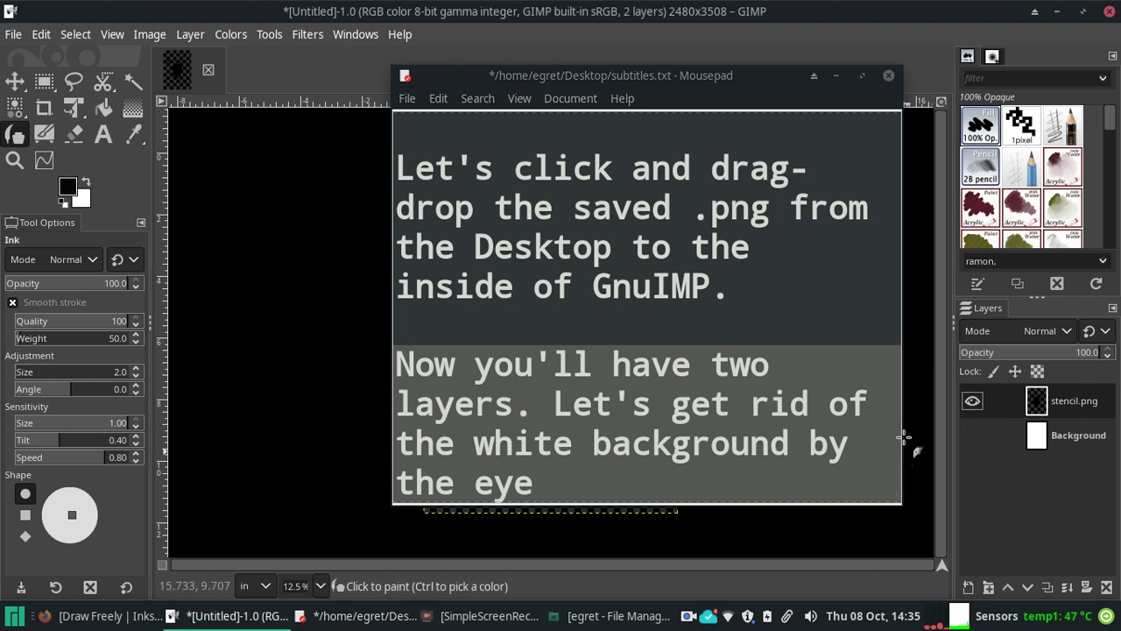
pyautogui.moveTo(723, 76); pyautogui.dragTo(214, 222)
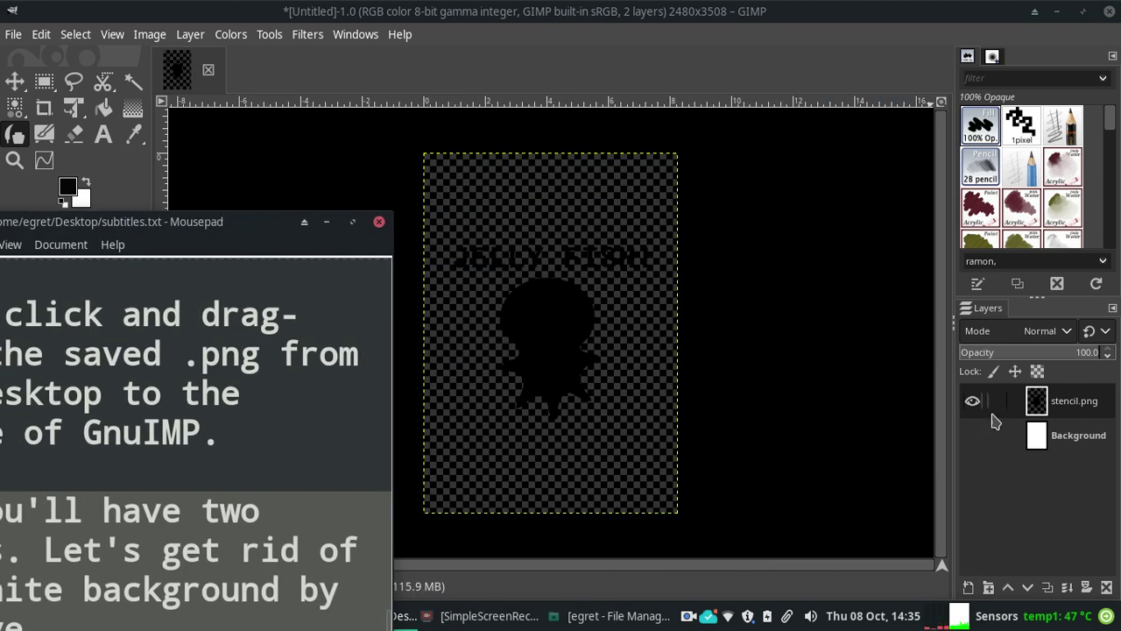
pyautogui.click(972, 438)
pyautogui.click(973, 438)
pyautogui.click(972, 438)
pyautogui.click(972, 438)
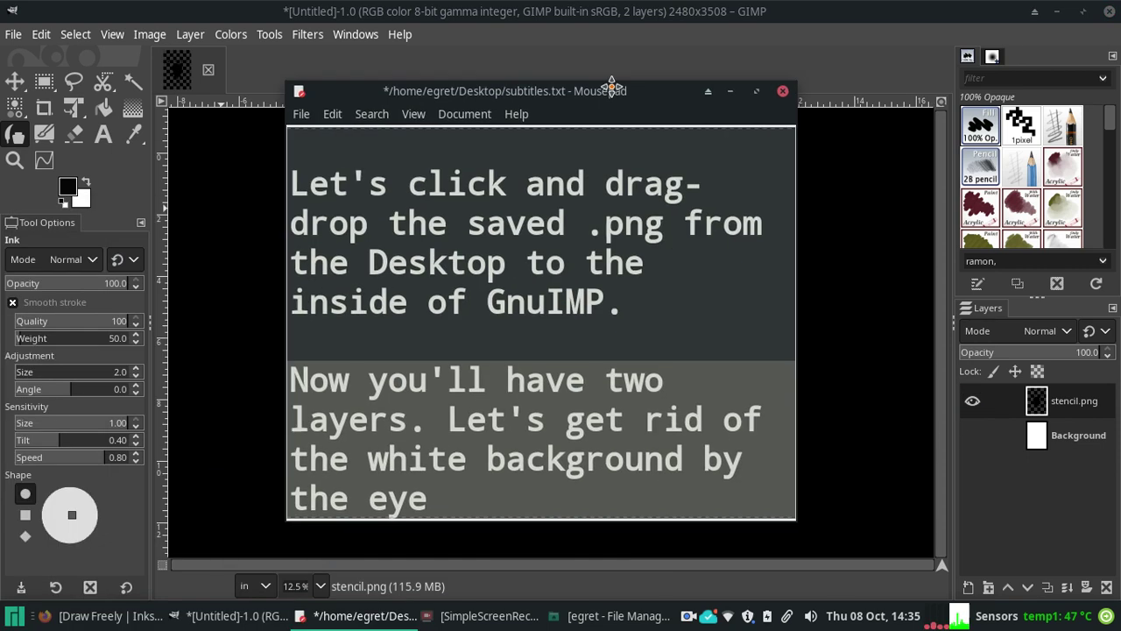
pyautogui.moveTo(205, 226); pyautogui.dragTo(663, 76)
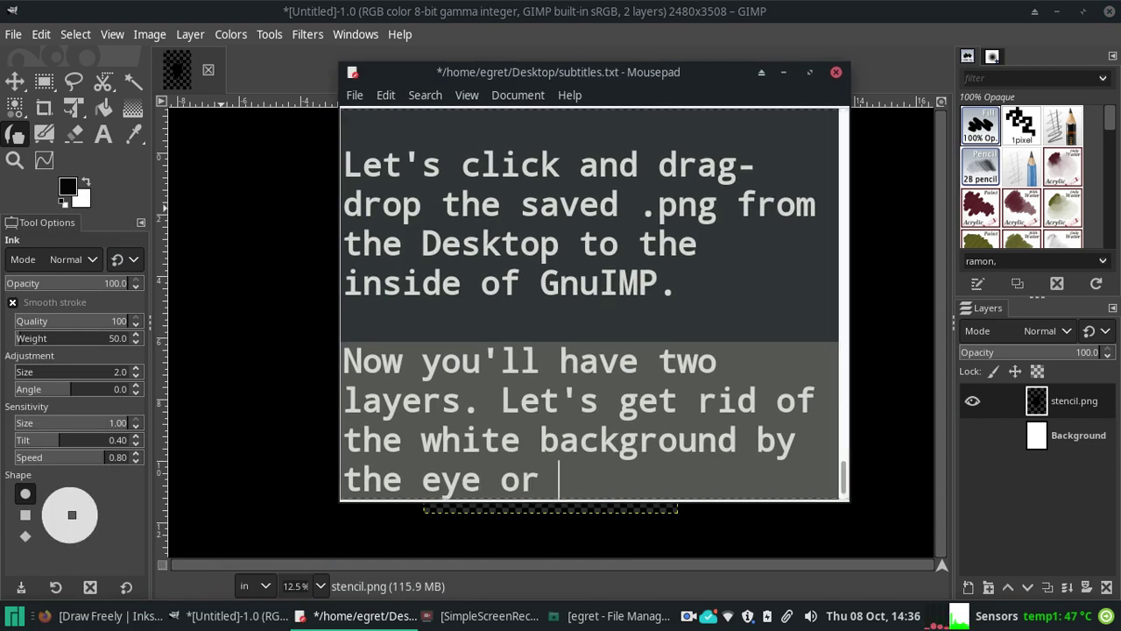
pyautogui.write('we can delete')
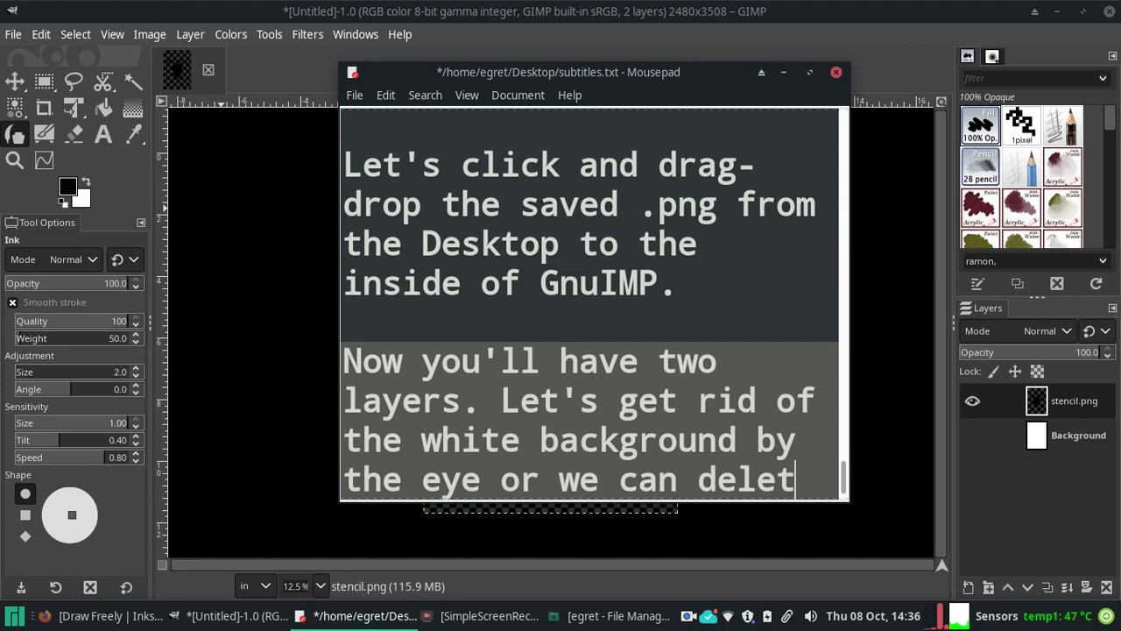
pyautogui.write(' it altog')
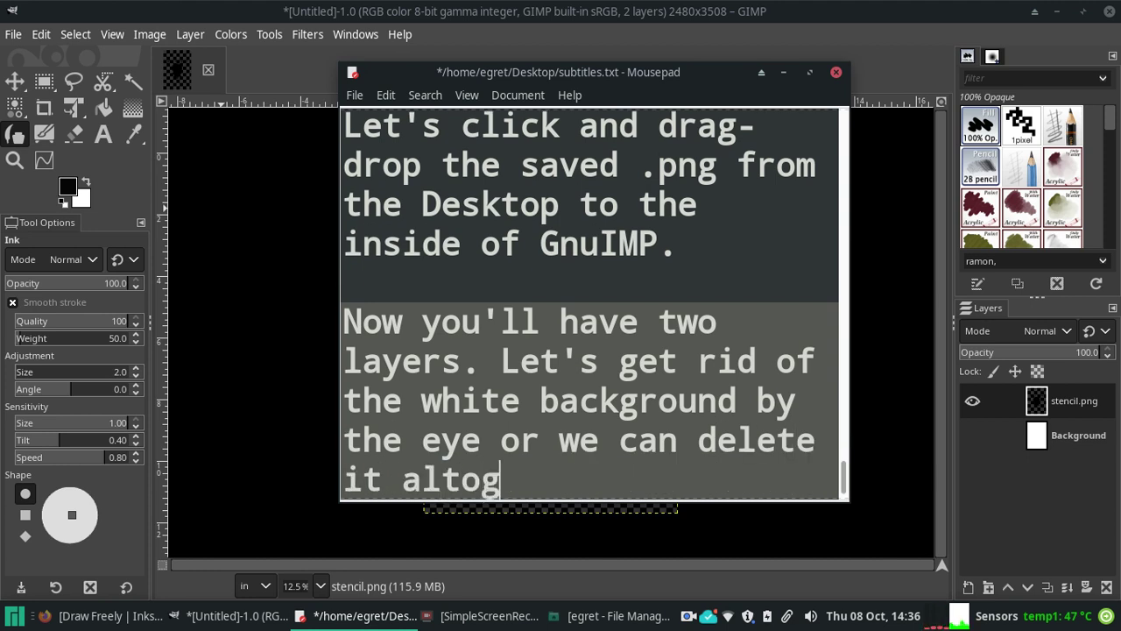
pyautogui.write('ether.')
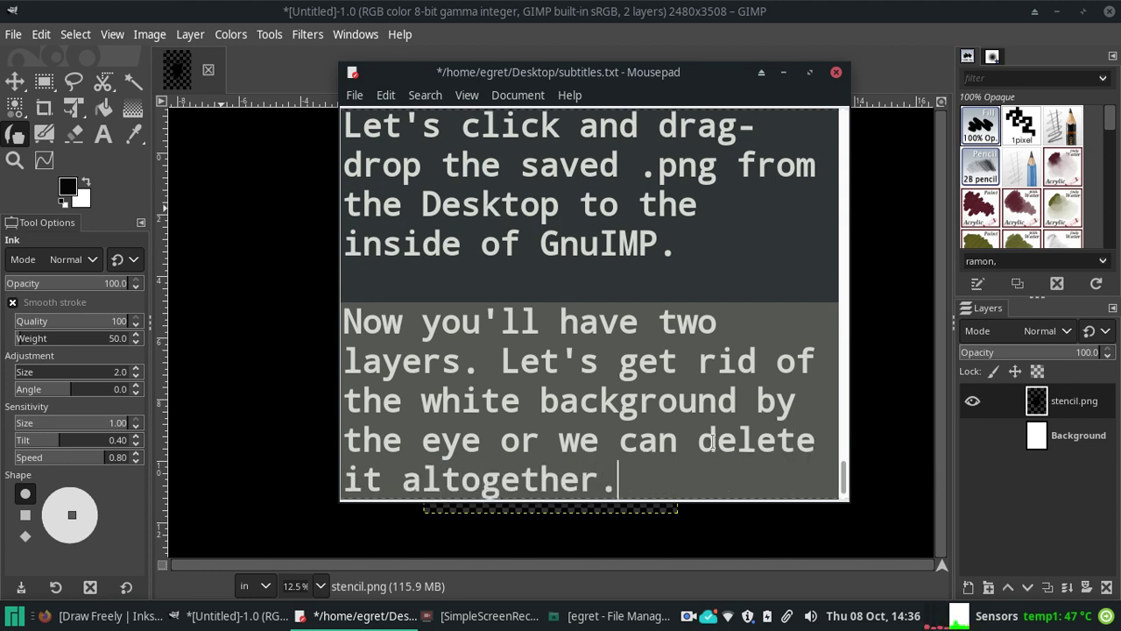
# Step: Delete the white Background layer through its right-click menu
pyautogui.click(783, 72)
pyautogui.click(1042, 442)
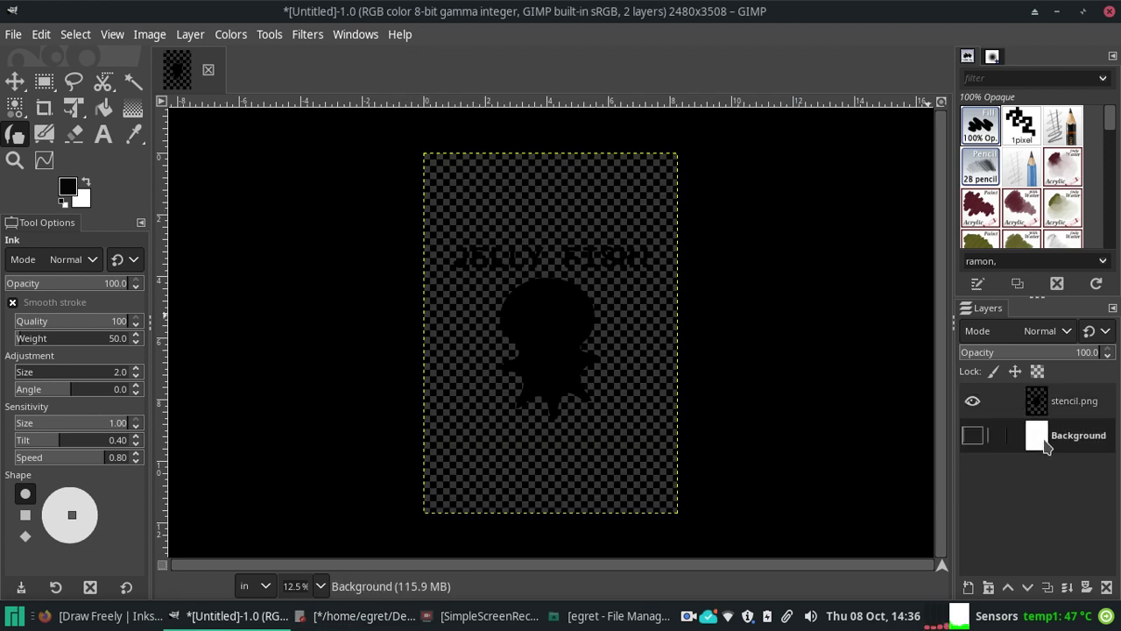
pyautogui.click(973, 436)
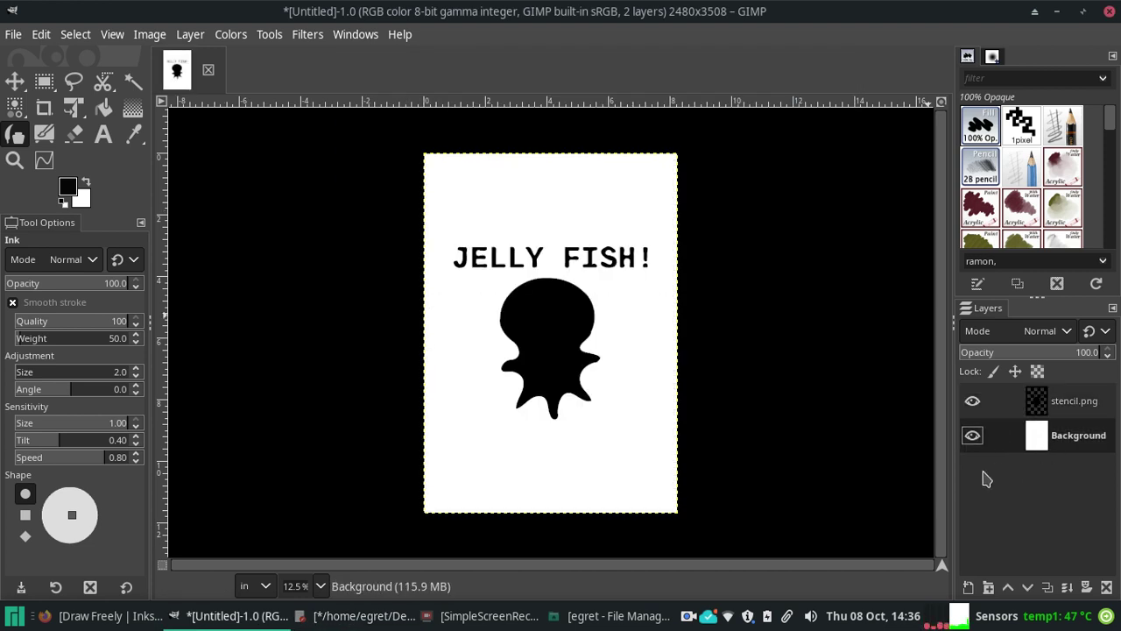
pyautogui.rightClick(1068, 447)
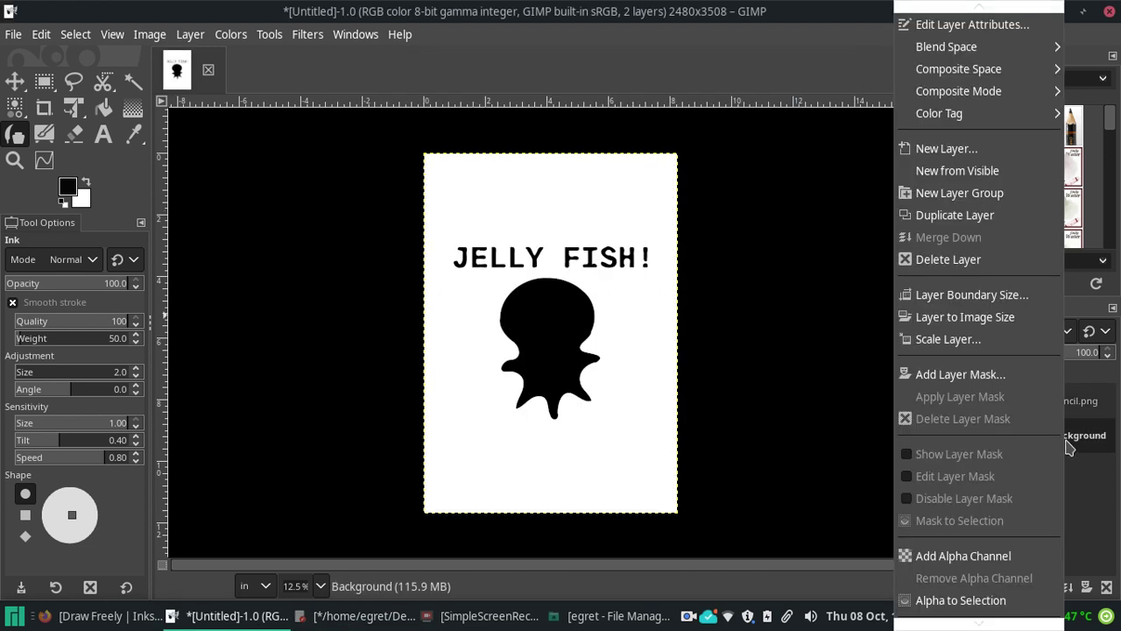
pyautogui.click(983, 259)
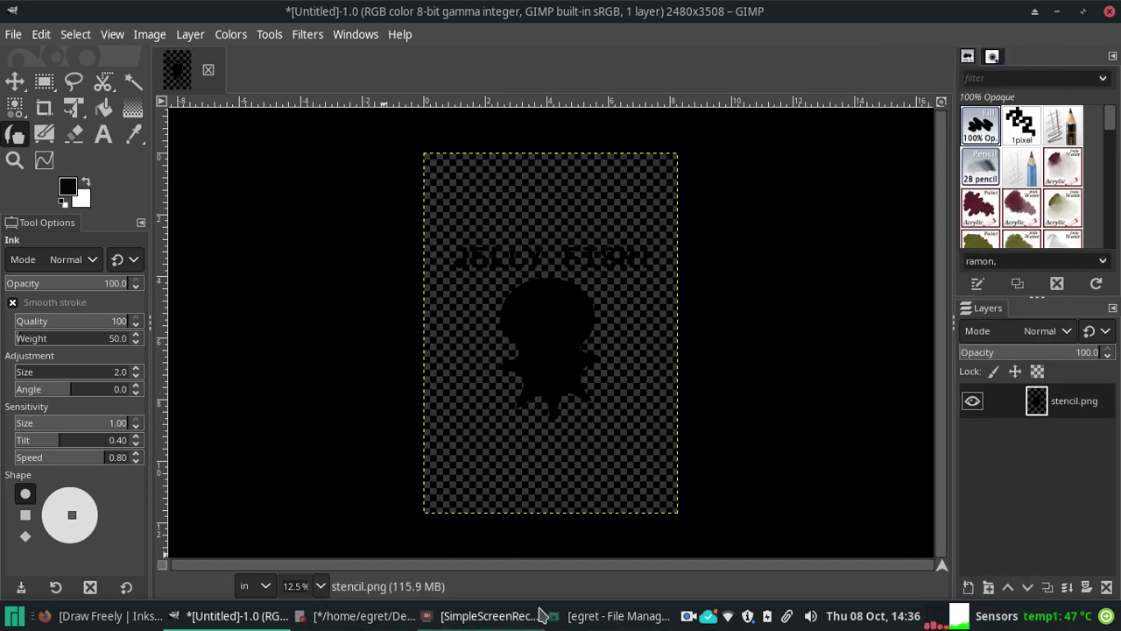
# Step: Add the subtitle line 'Right-click, delete layer works fine'
pyautogui.click(322, 613)
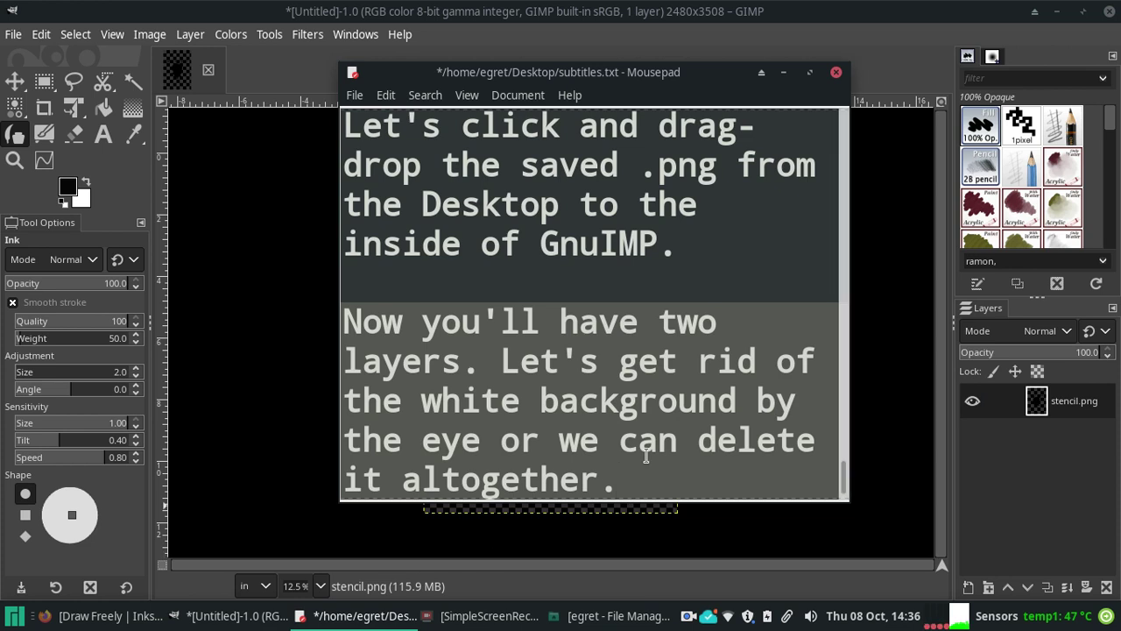
pyautogui.press('Return')
pyautogui.press('Return')
pyautogui.write('Righ')
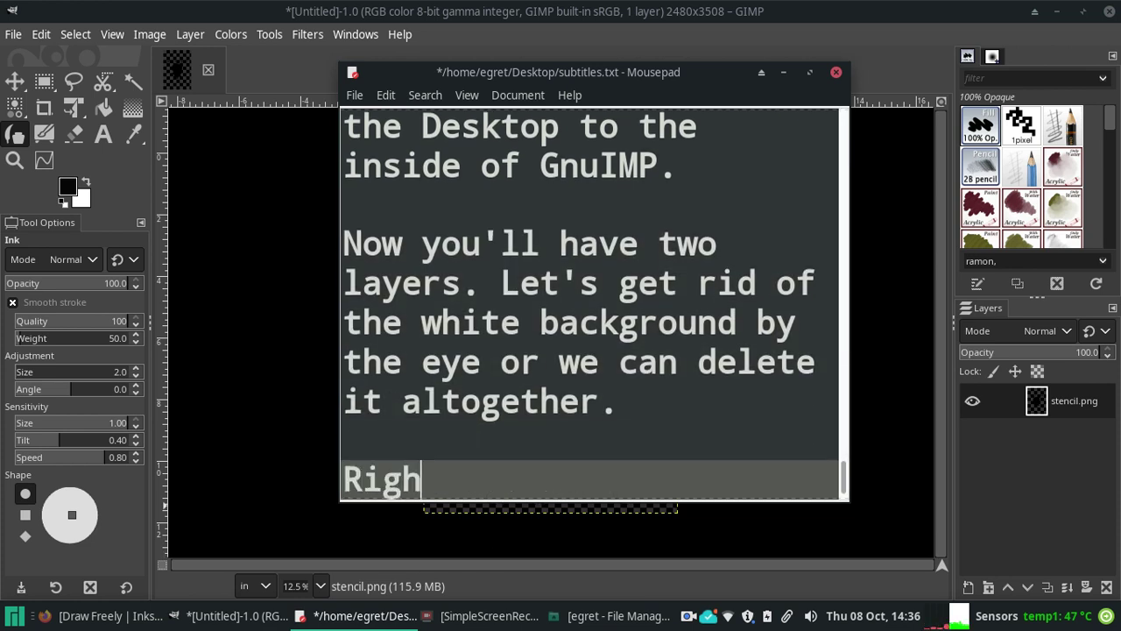
pyautogui.write('t-click, ')
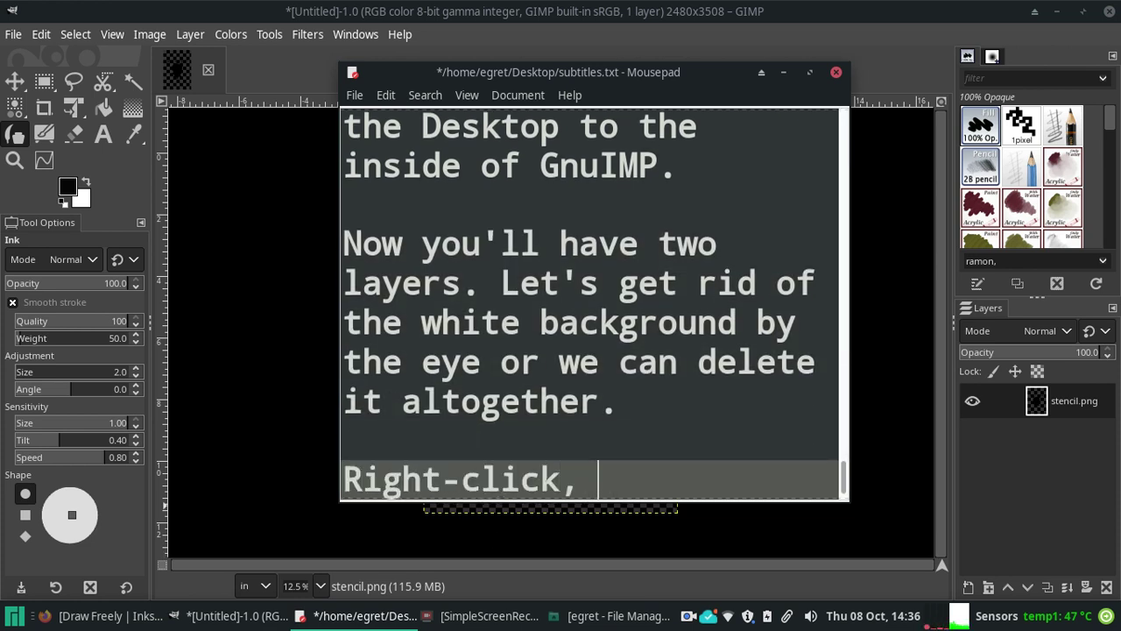
pyautogui.write('delete layer ')
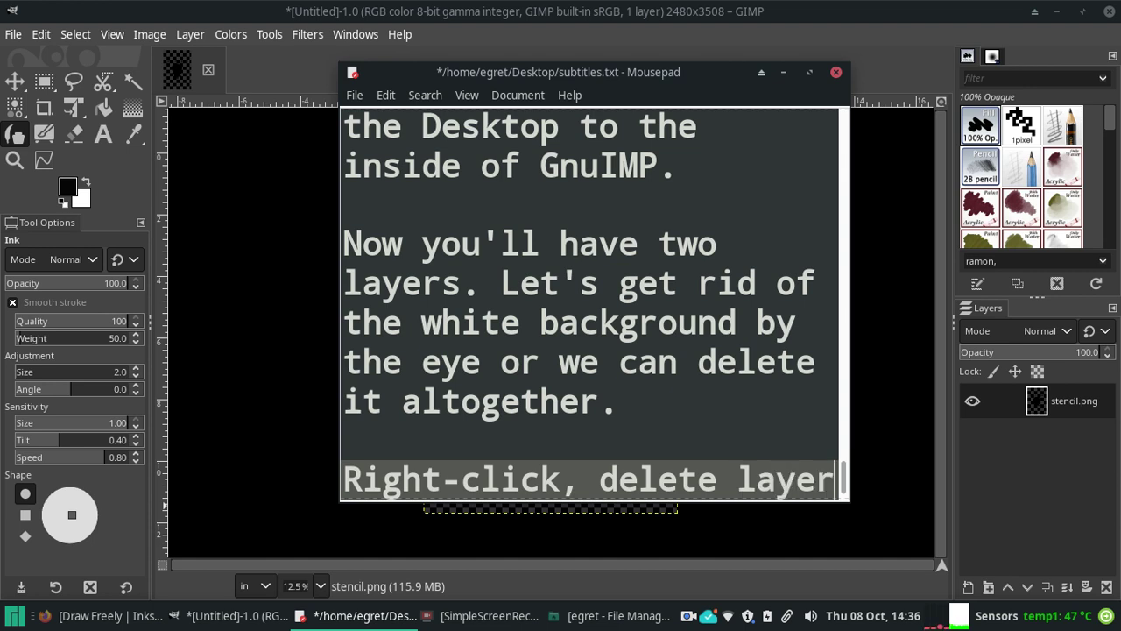
pyautogui.write('works fine.')
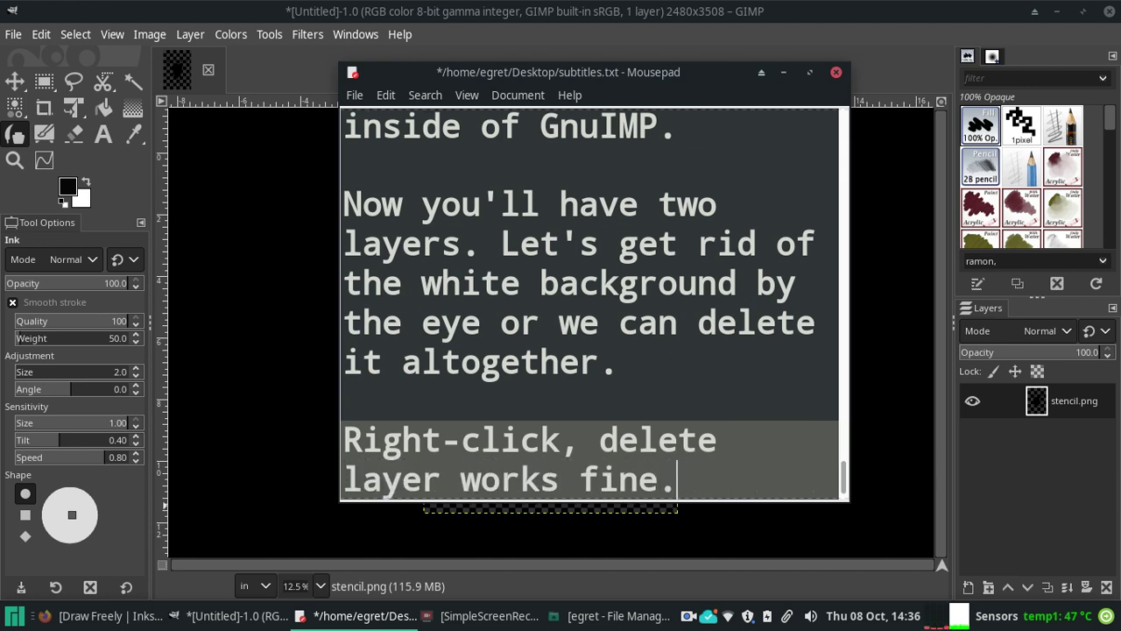
pyautogui.press('Return')
pyautogui.press('Return')
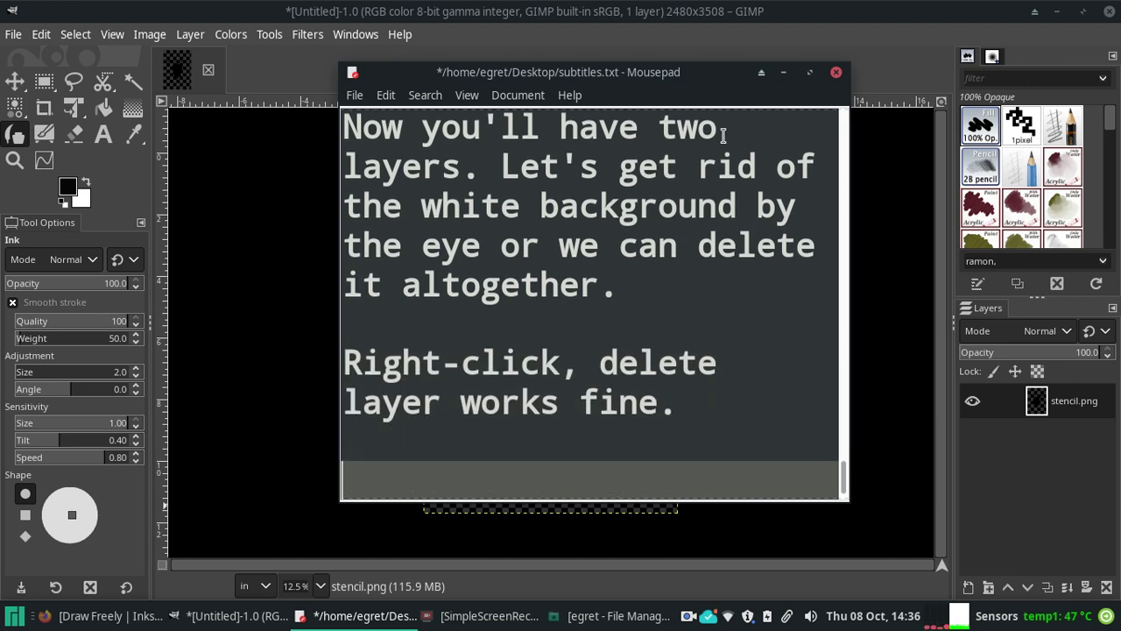
# Step: Shorten the notes window and add 'next let's look at morguefile… open up your web browser'
pyautogui.hotkey('alt', 'Tab')
pyautogui.click(725, 79)
pyautogui.moveTo(730, 69); pyautogui.dragTo(730, 195)
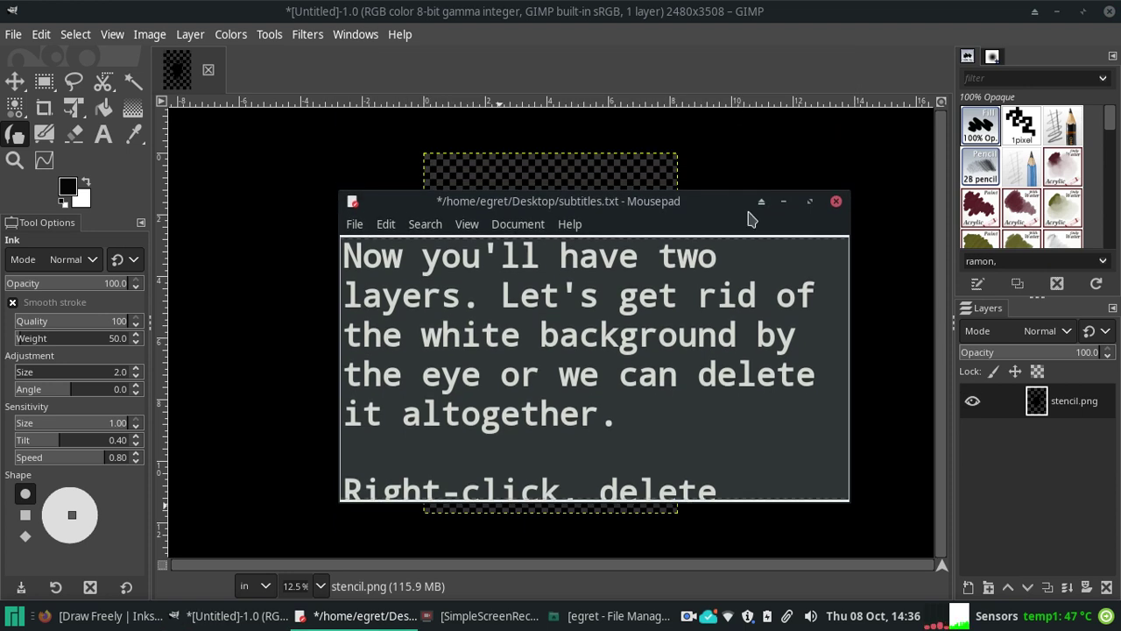
pyautogui.moveTo(843, 468); pyautogui.dragTo(845, 498)
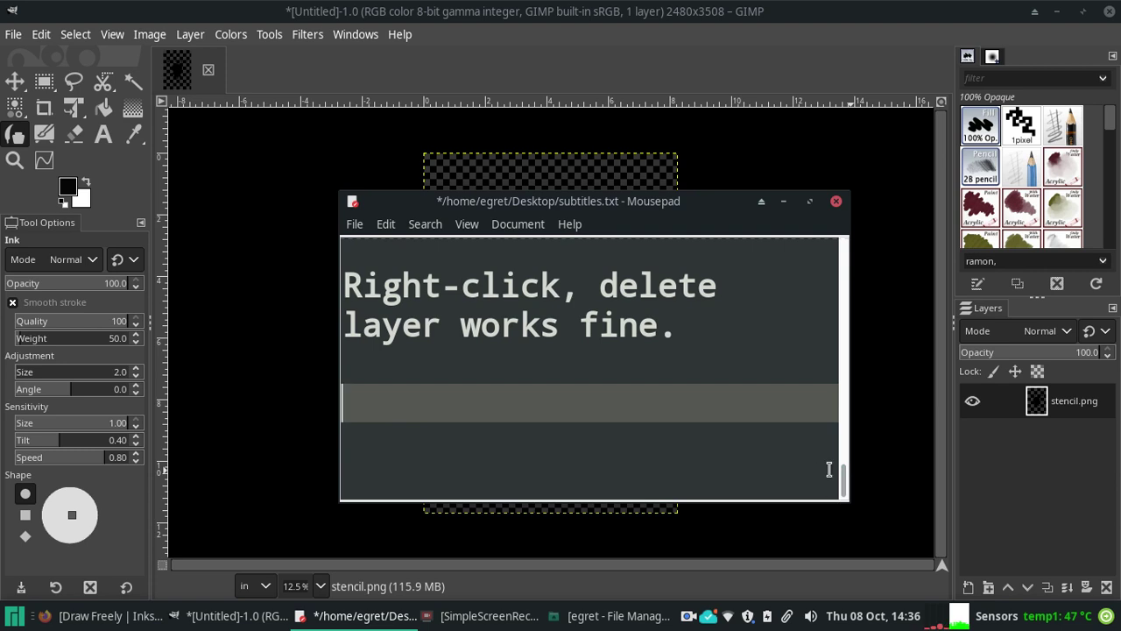
pyautogui.moveTo(732, 191); pyautogui.dragTo(739, 254)
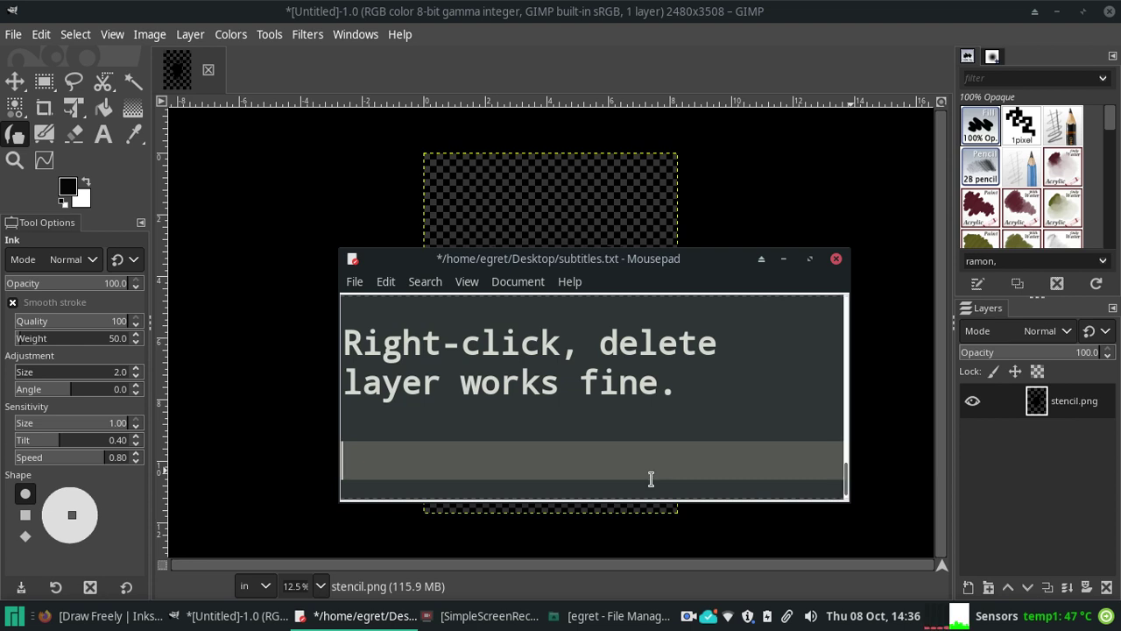
pyautogui.write("next let's look at mor")
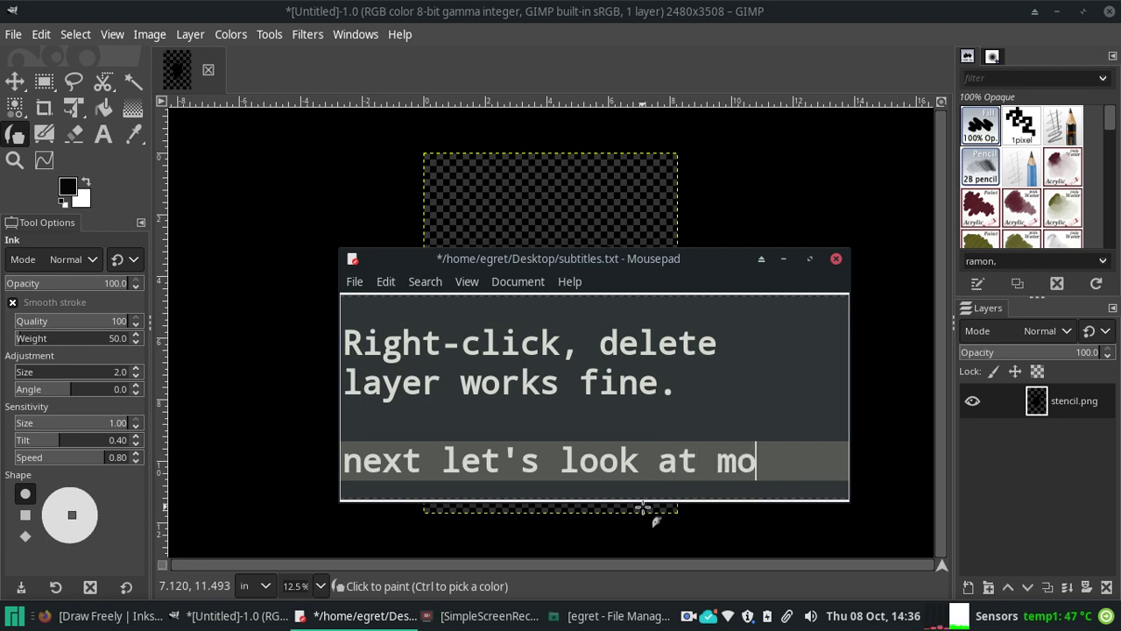
pyautogui.write('gue')
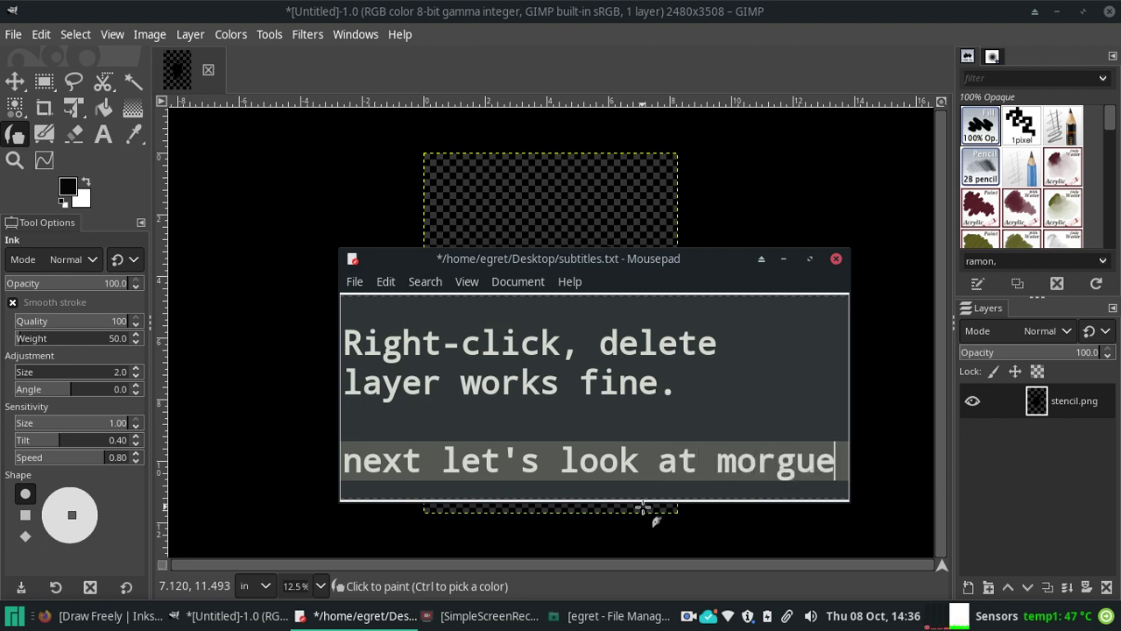
pyautogui.write('file so, o')
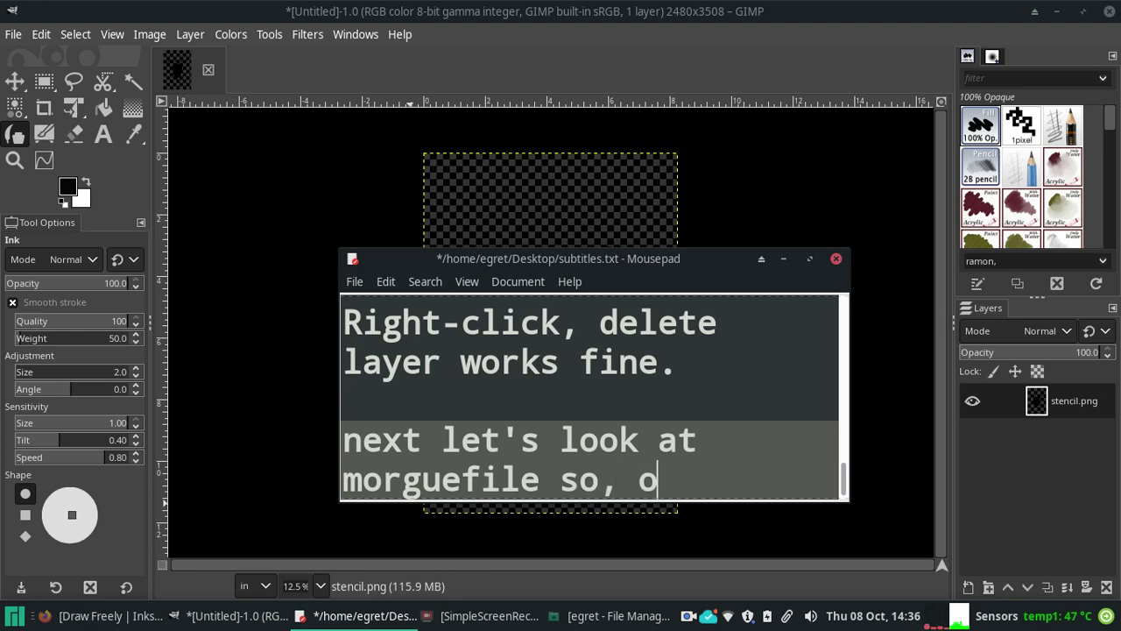
pyautogui.write('pen up your ')
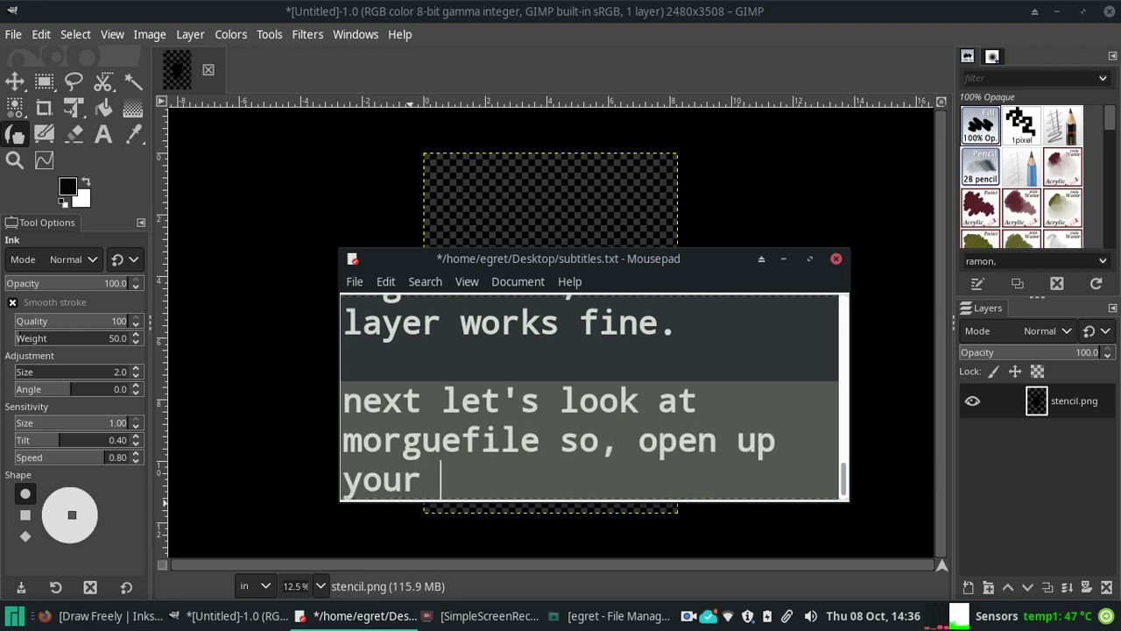
pyautogui.write('web browser')
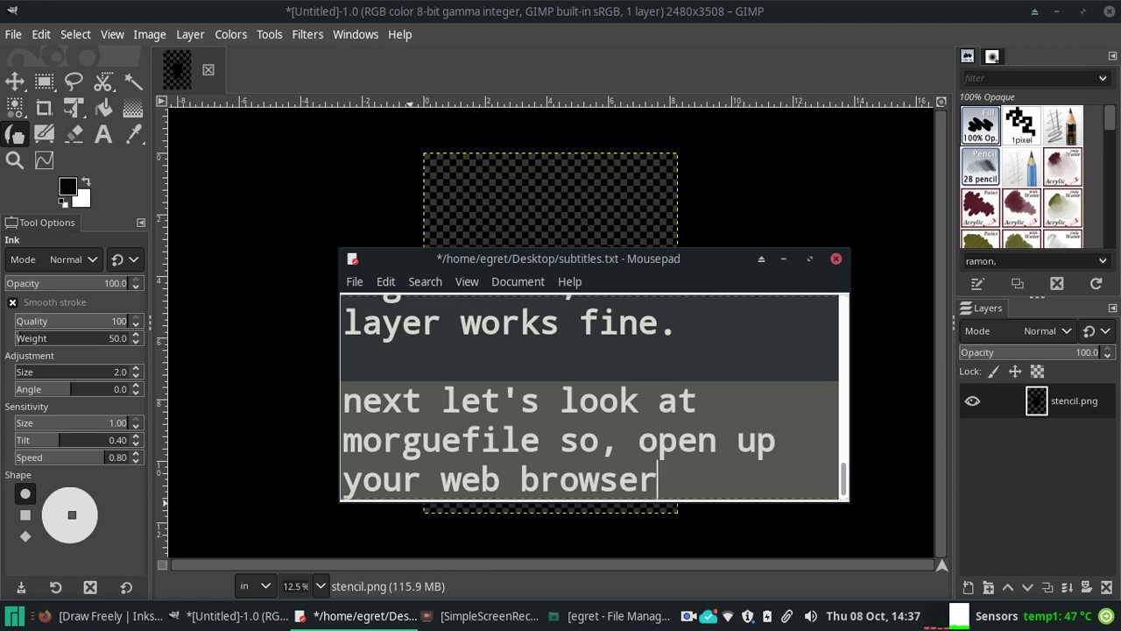
# Step: Load morguefile.com in a new Firefox tab
pyautogui.click(101, 616)
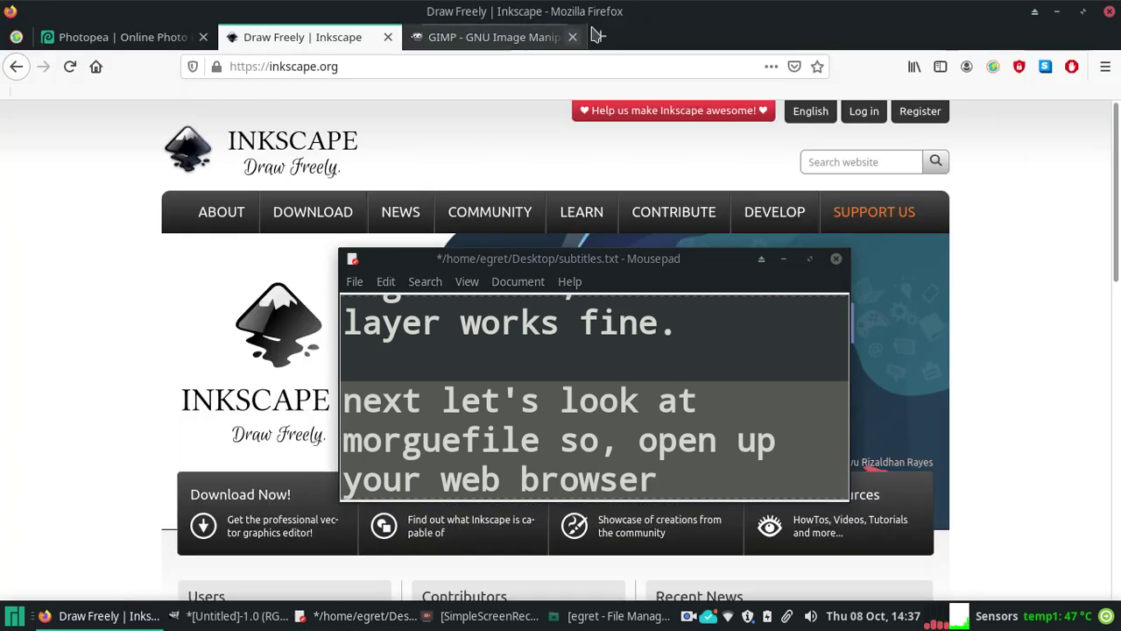
pyautogui.click(599, 37)
pyautogui.write('morgue')
pyautogui.press('Return')
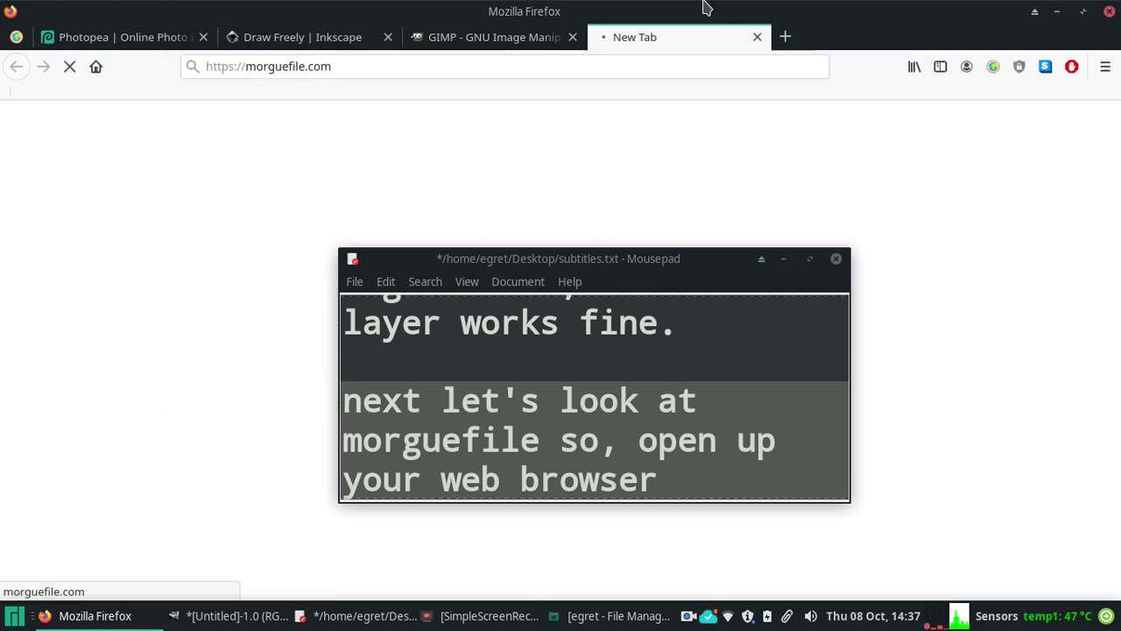
# Step: Add 'and go to morguefile.com for free photos' to the subtitle notes
pyautogui.click(768, 481)
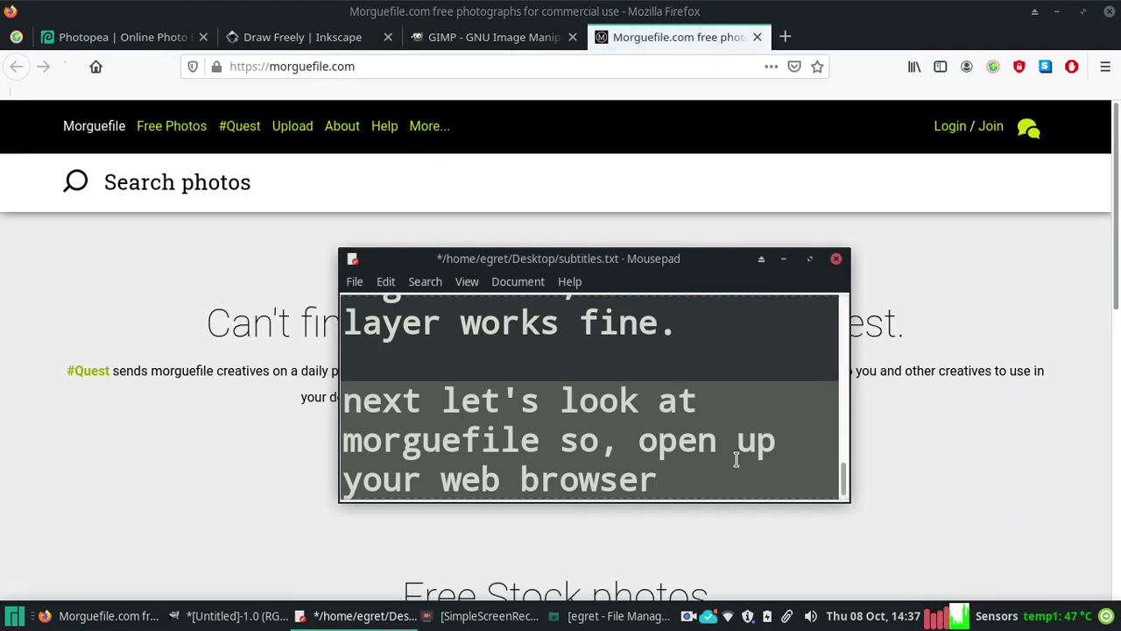
pyautogui.write('and go to morguefi')
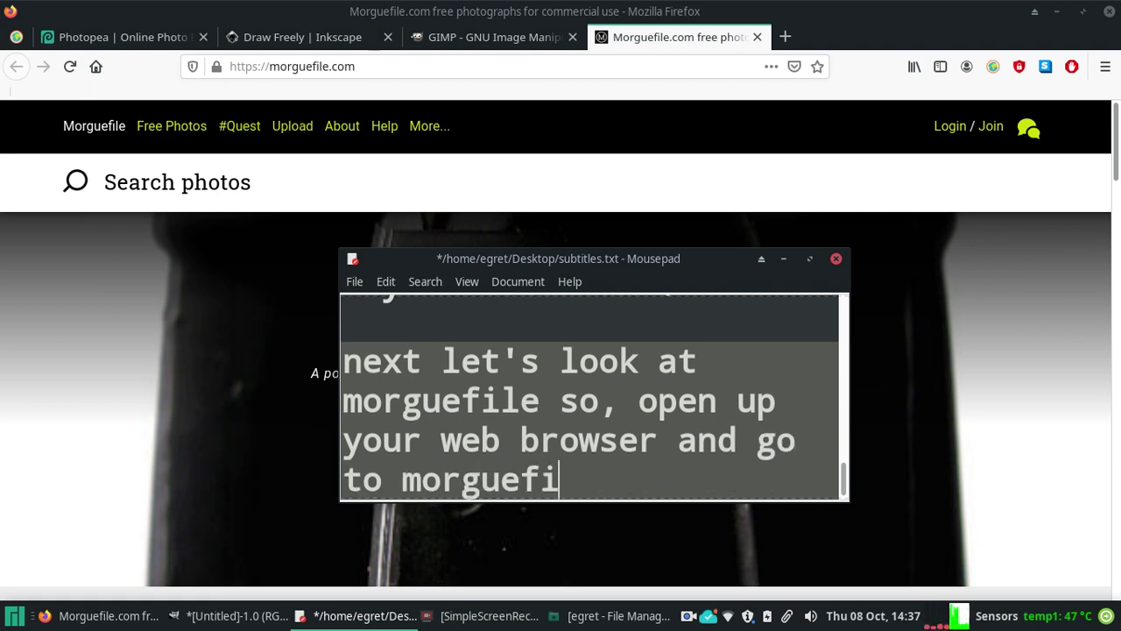
pyautogui.write('le.com for f')
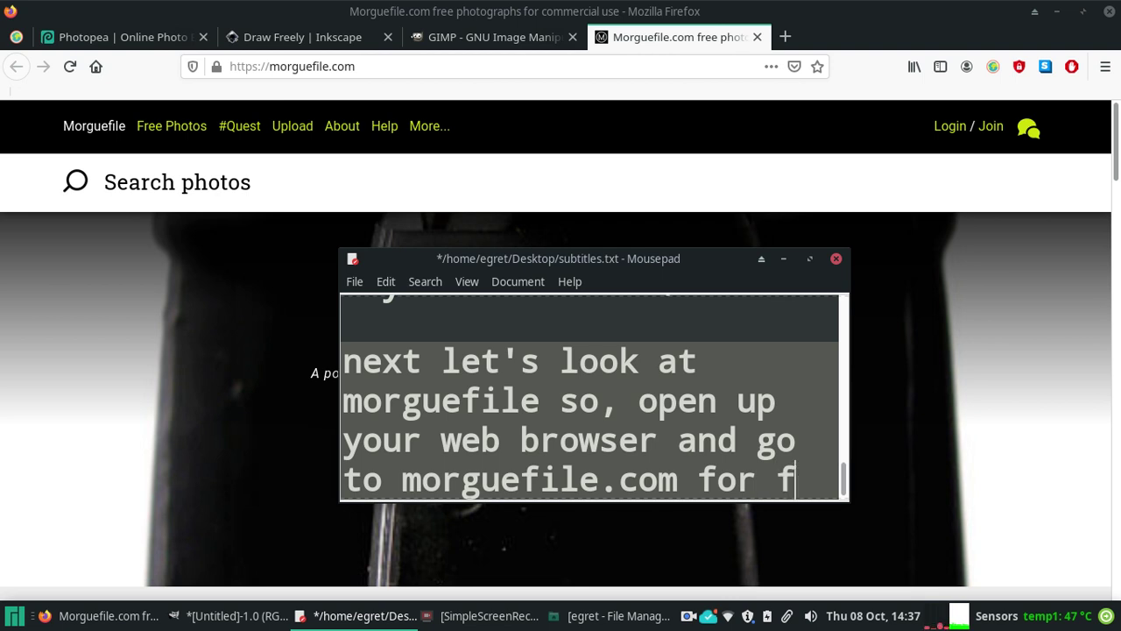
pyautogui.write('ree photos')
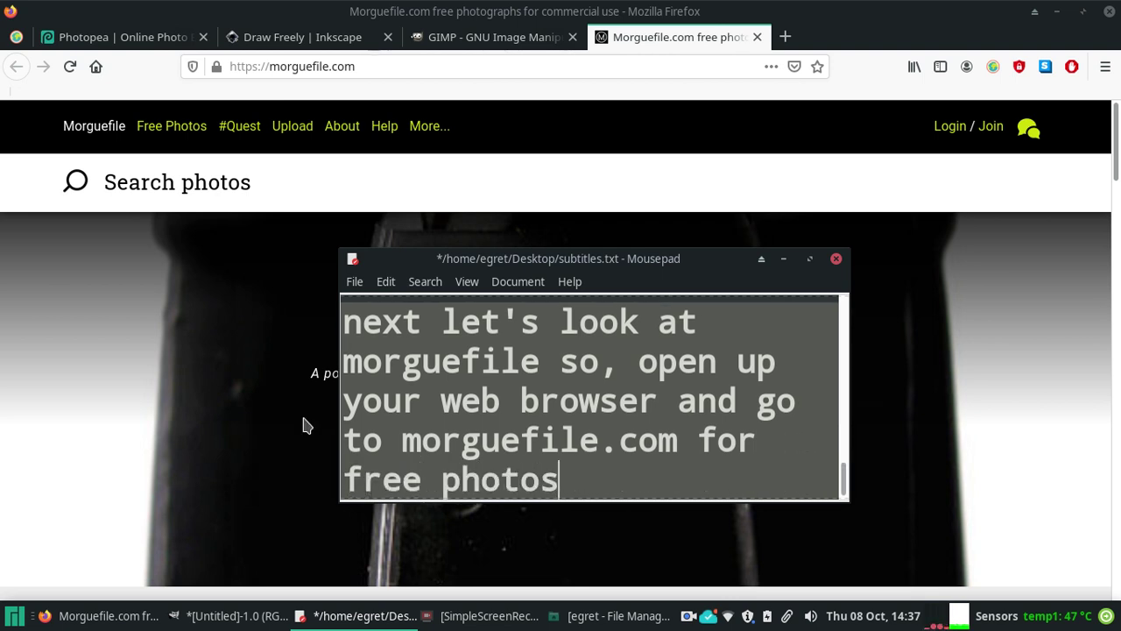
pyautogui.moveTo(501, 263)
pyautogui.mouseDown()
pyautogui.moveTo(740, 392)
pyautogui.moveTo(378, 164)
pyautogui.mouseUp()
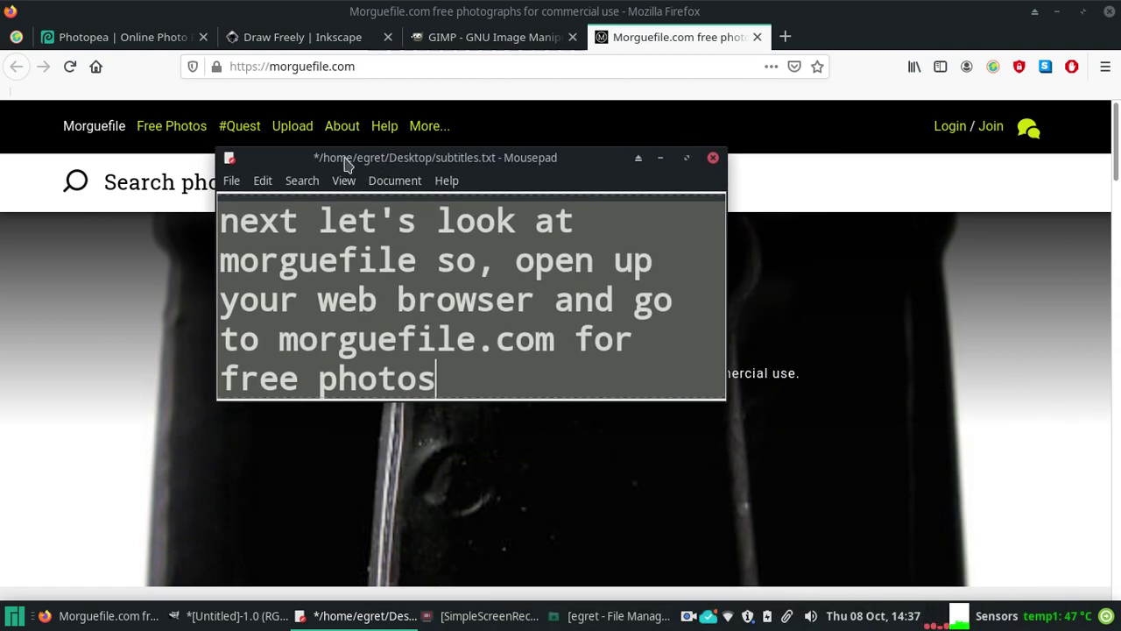
# Step: Open Morguefile's Free Photos, scroll the grid, dismiss the iStock ad and return to the top
pyautogui.click(154, 131)
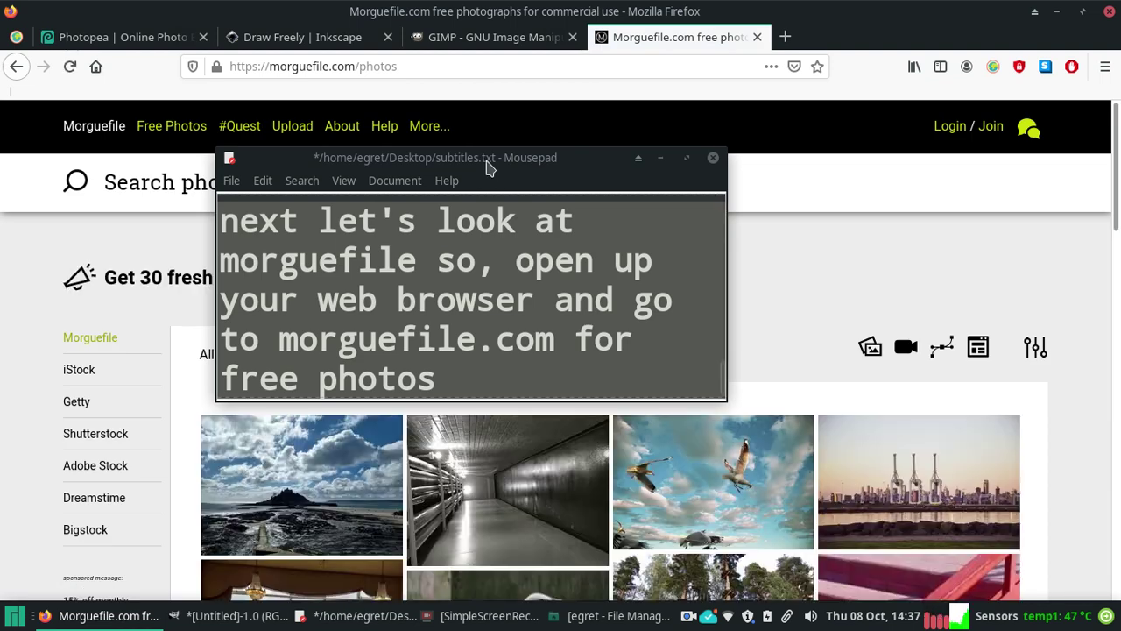
pyautogui.moveTo(488, 167)
pyautogui.mouseDown()
pyautogui.moveTo(750, 167)
pyautogui.moveTo(753, 186)
pyautogui.mouseUp()
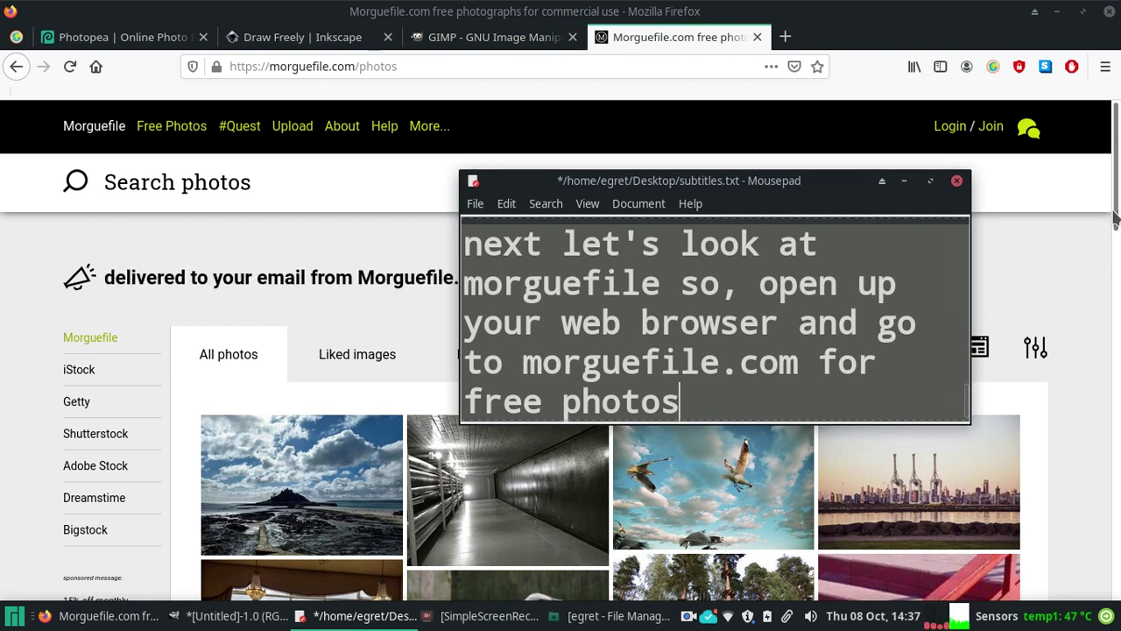
pyautogui.moveTo(1114, 217); pyautogui.dragTo(1099, 284)
pyautogui.scroll(-3, 1100, 285)
pyautogui.scroll(-2, 1074, 315)
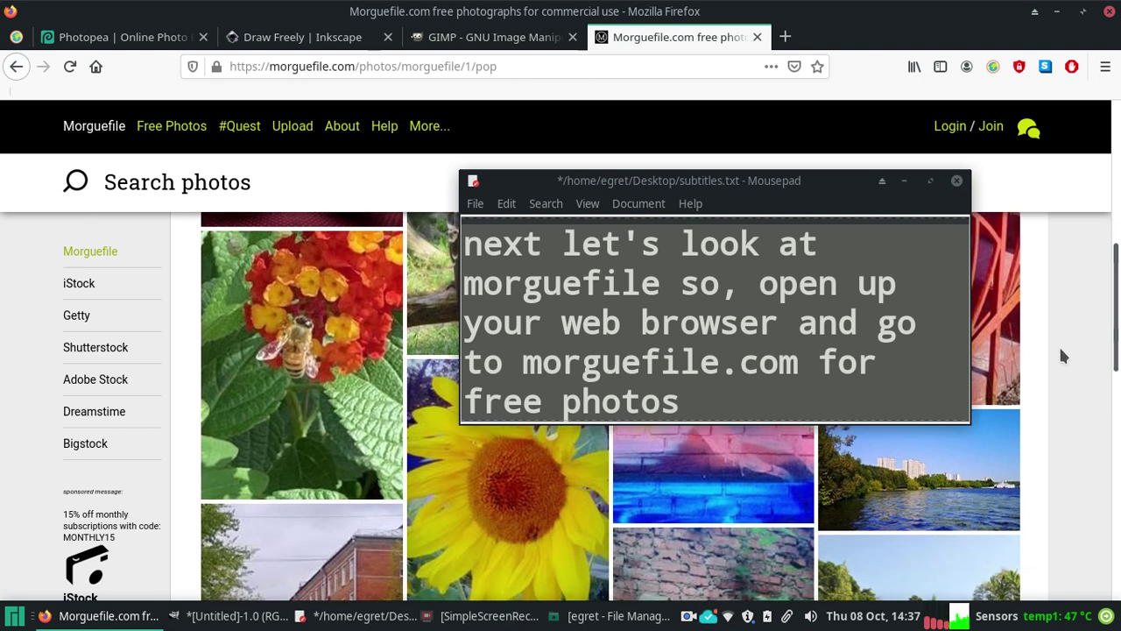
pyautogui.scroll(-2, 1056, 363)
pyautogui.scroll(-2, 1049, 419)
pyautogui.scroll(-2, 1036, 451)
pyautogui.scroll(-2, 1027, 494)
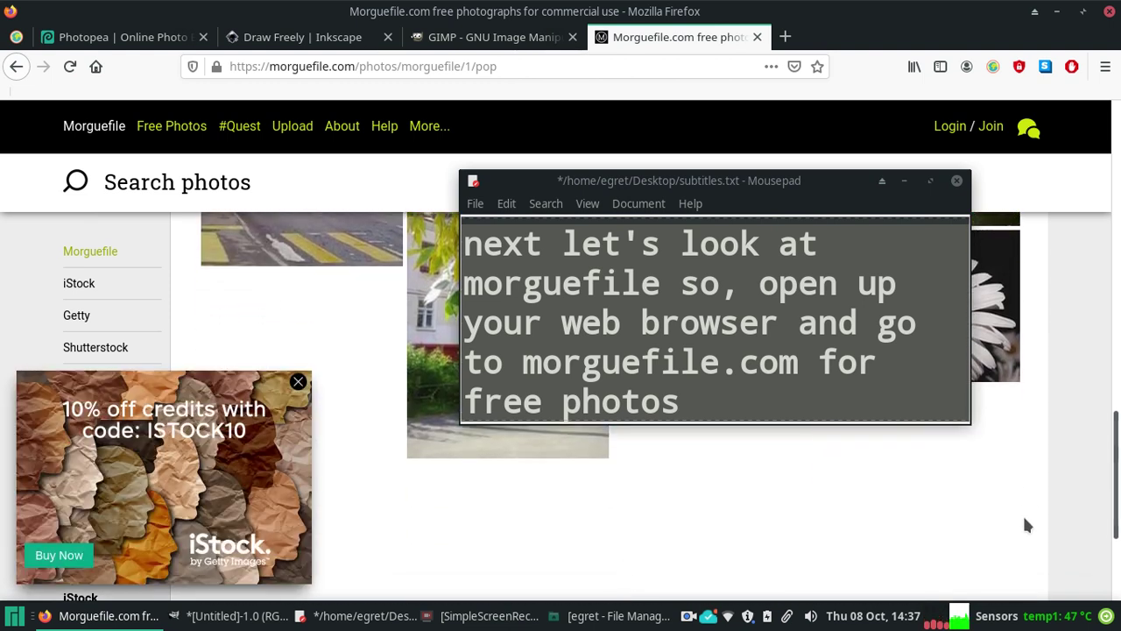
pyautogui.scroll(-1, 1028, 525)
pyautogui.click(299, 383)
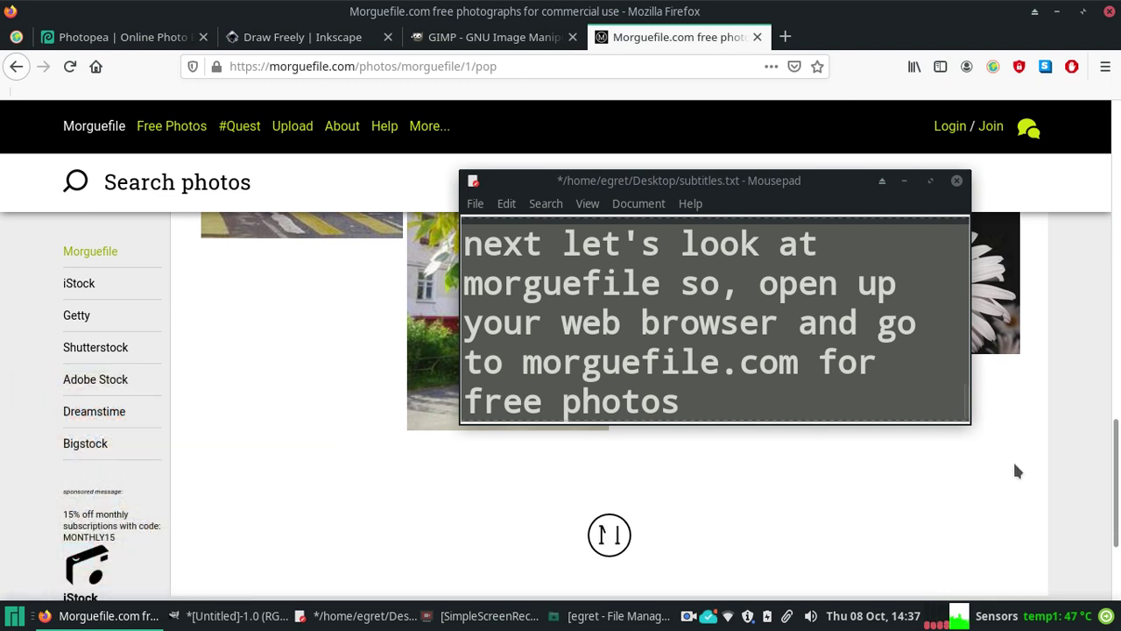
pyautogui.moveTo(1115, 447); pyautogui.dragTo(1089, 143)
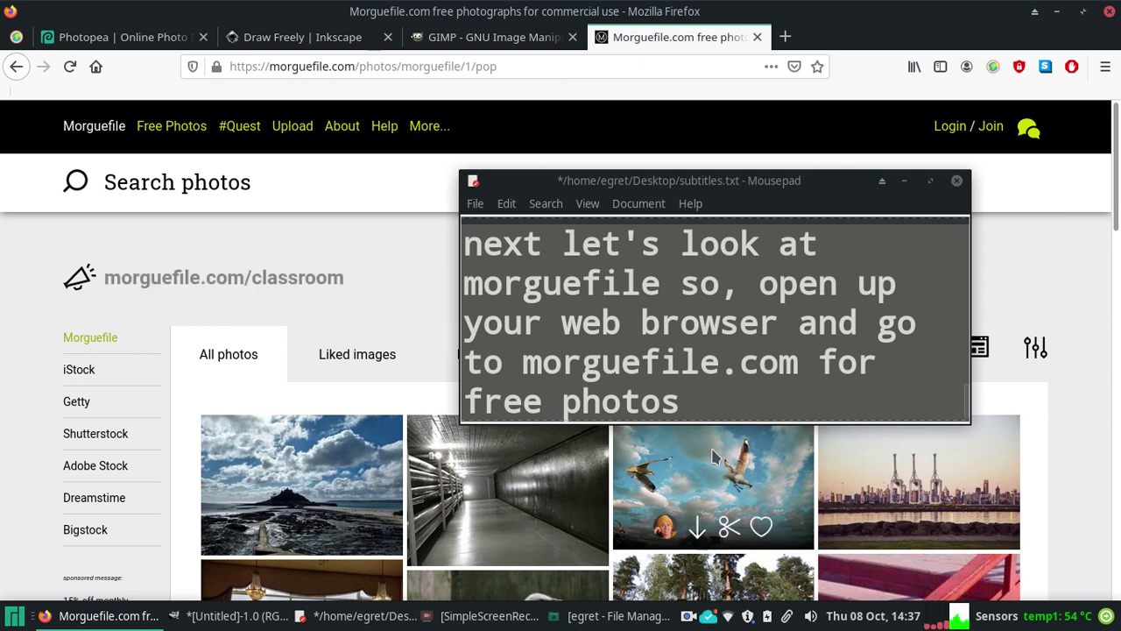
# Step: Add the note 'Okay, i'm just going to pick the first thing here'
pyautogui.moveTo(812, 181)
pyautogui.mouseDown()
pyautogui.moveTo(454, 235)
pyautogui.moveTo(390, 266)
pyautogui.mouseUp()
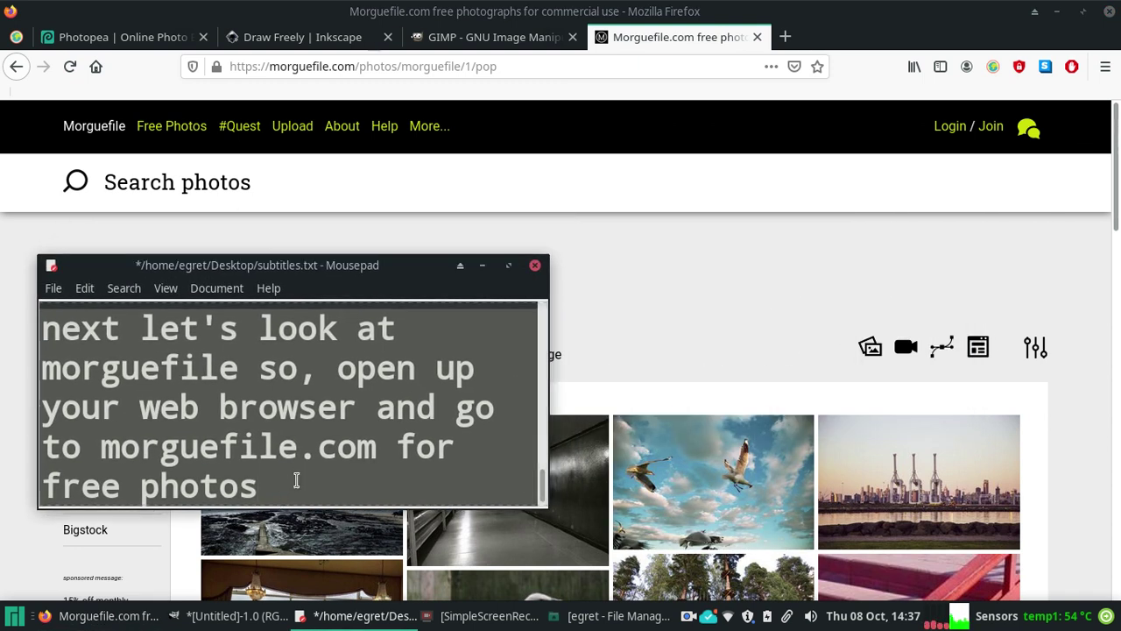
pyautogui.press('Return')
pyautogui.press('Return')
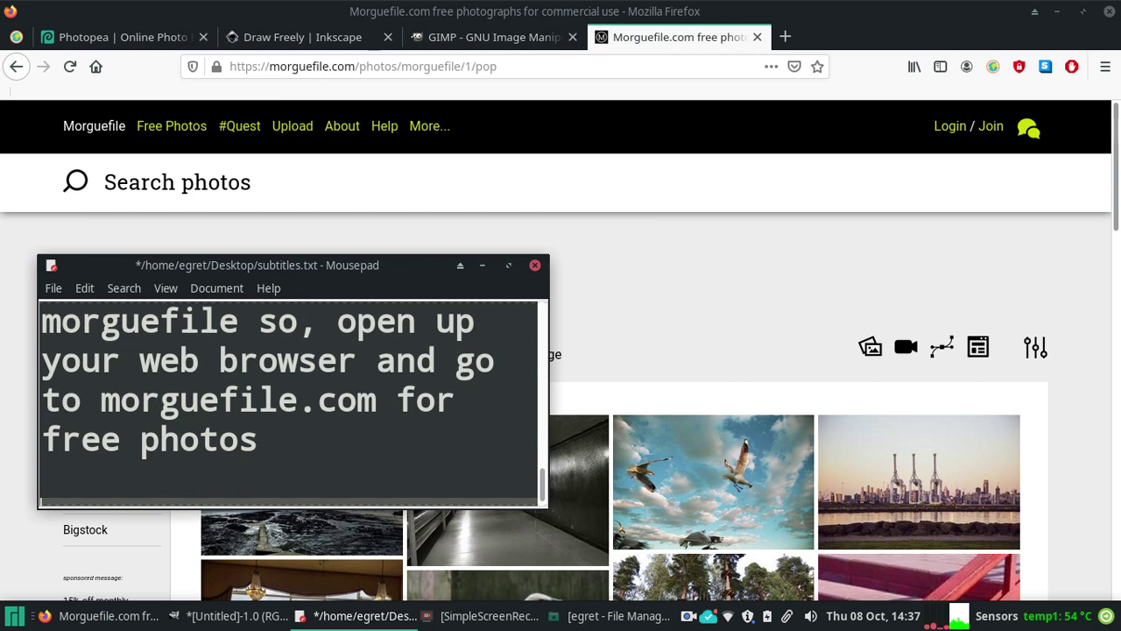
pyautogui.write('Okay, ')
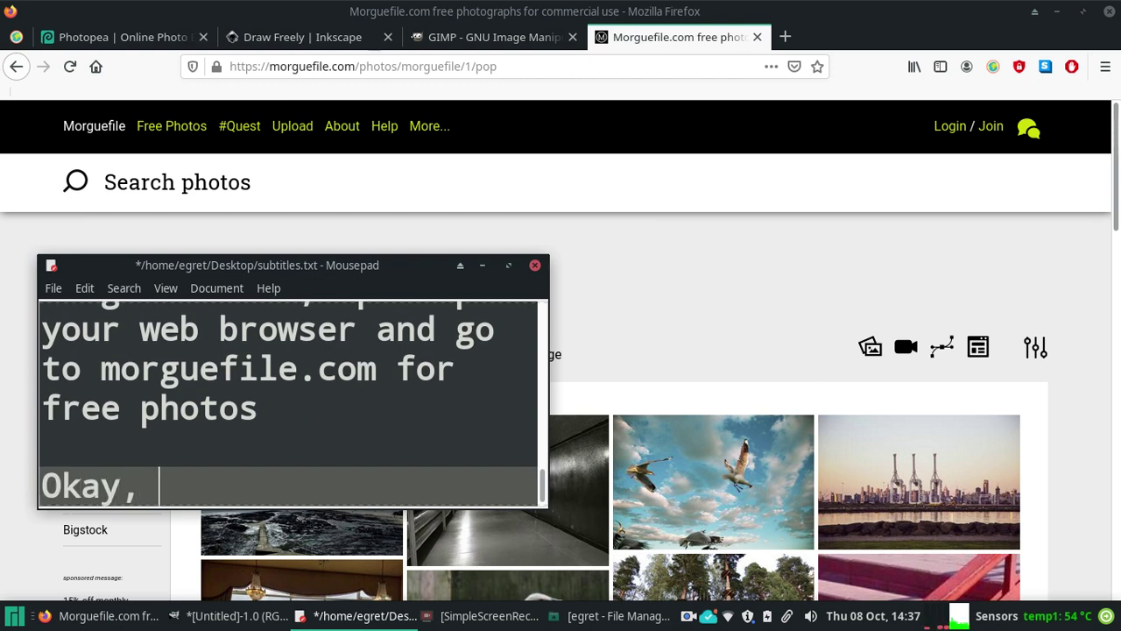
pyautogui.write("i'm just go")
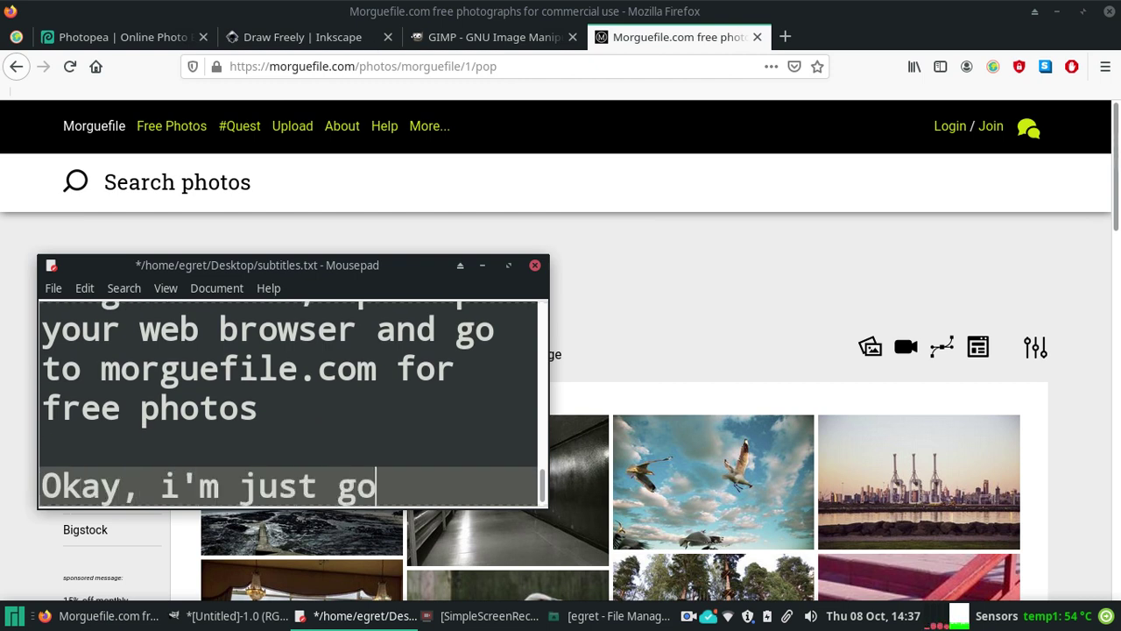
pyautogui.write('ing to pick the first thing')
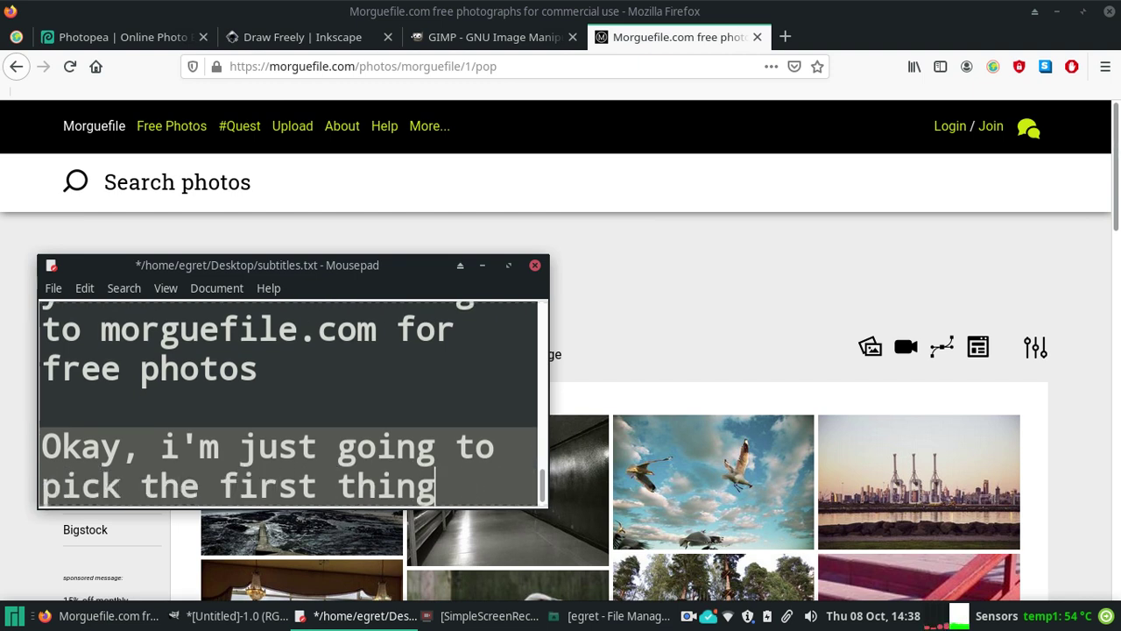
pyautogui.write(' here')
pyautogui.moveTo(713, 481)
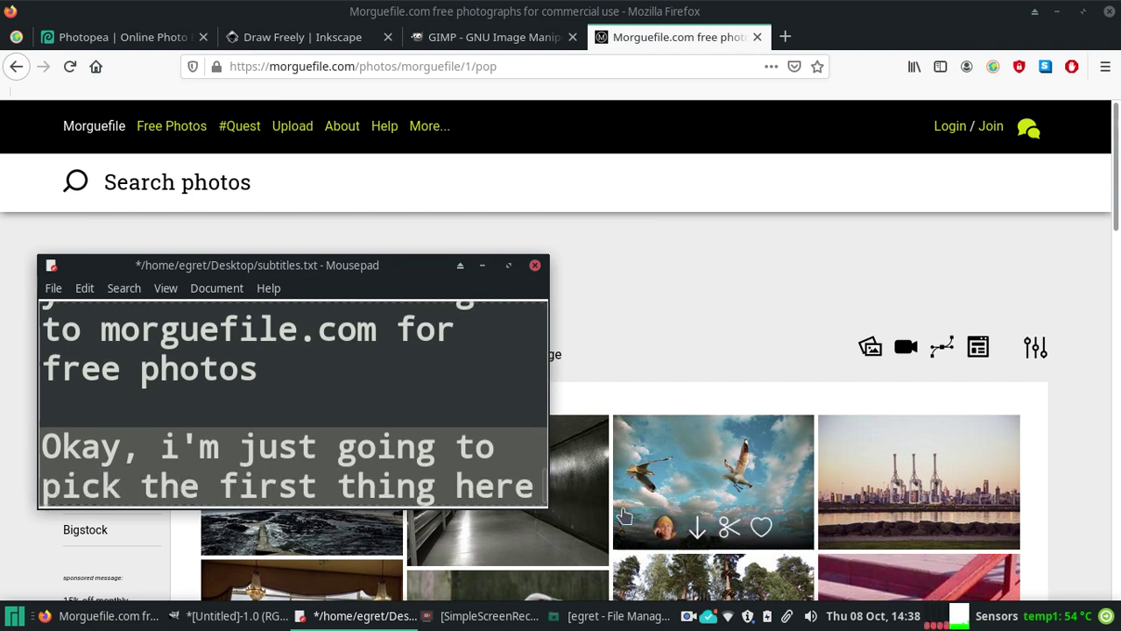
# Step: Start downloading the seagull-and-sky photo and note: hover, click the download arrow, accept
pyautogui.click(697, 536)
pyautogui.moveTo(460, 263)
pyautogui.mouseDown()
pyautogui.moveTo(379, 172)
pyautogui.moveTo(699, 177)
pyautogui.mouseUp()
pyautogui.press('Return')
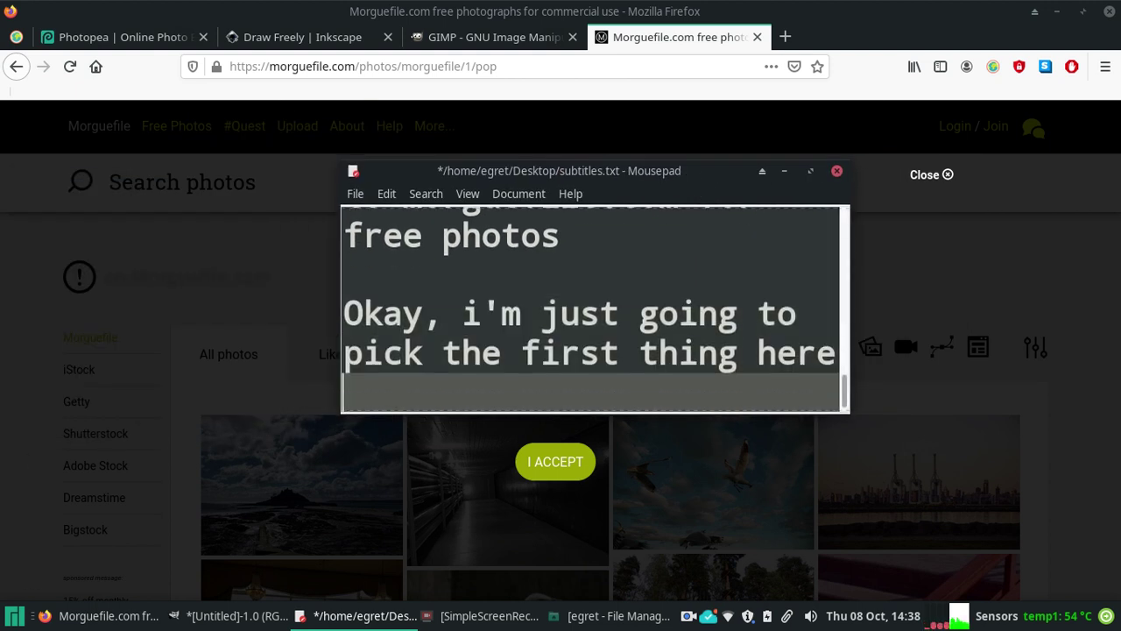
pyautogui.press('Return')
pyautogui.write('hover ')
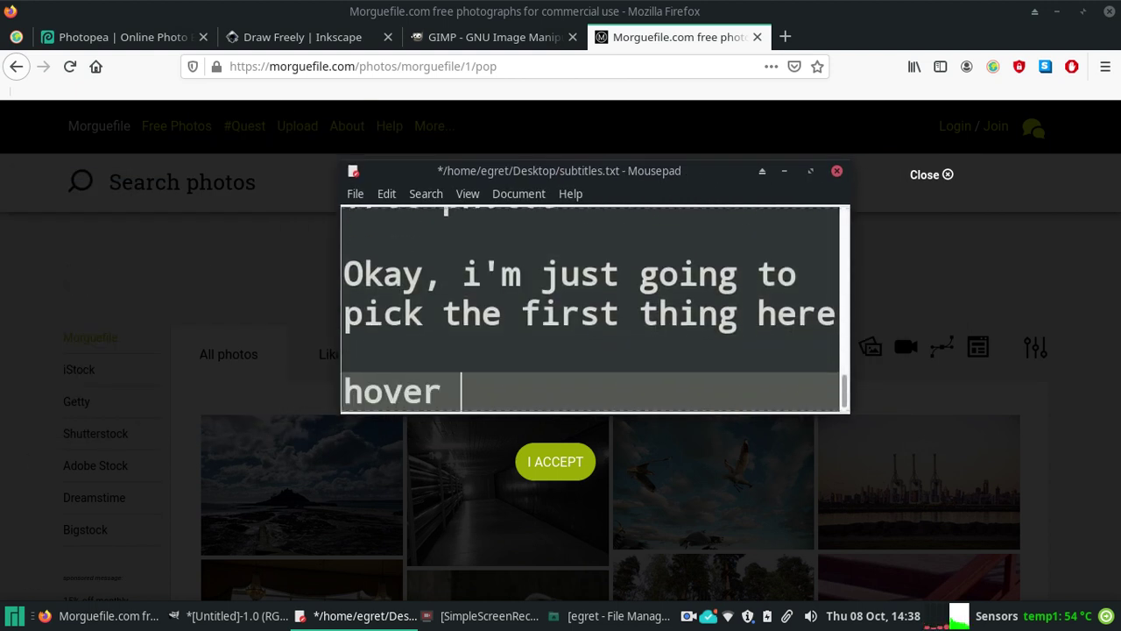
pyautogui.write('your cursor o')
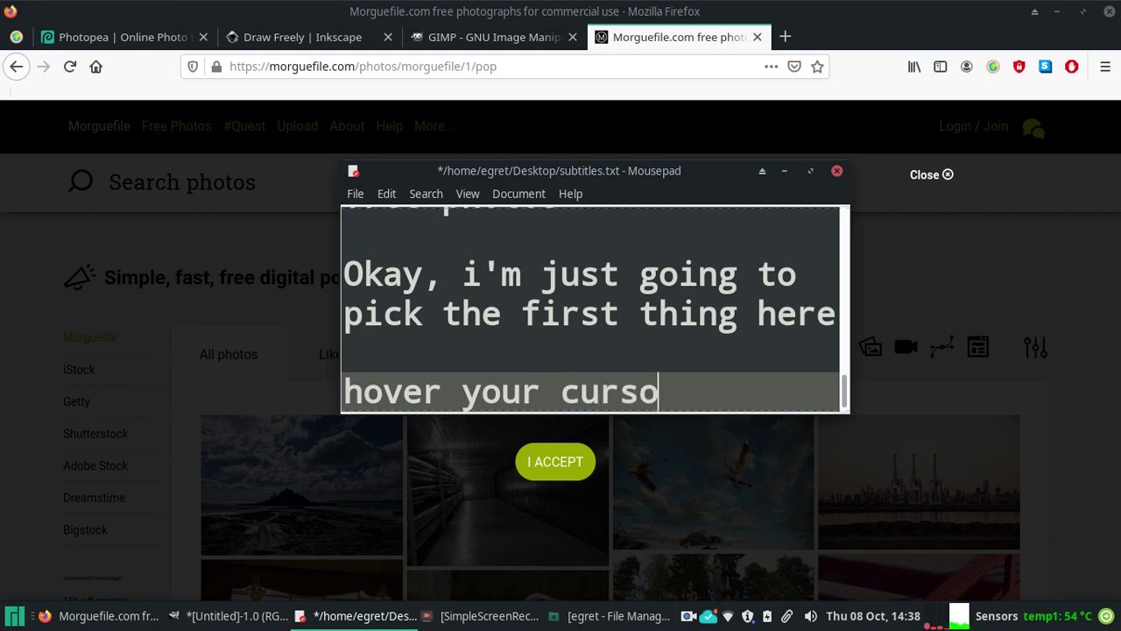
pyautogui.write('ver')
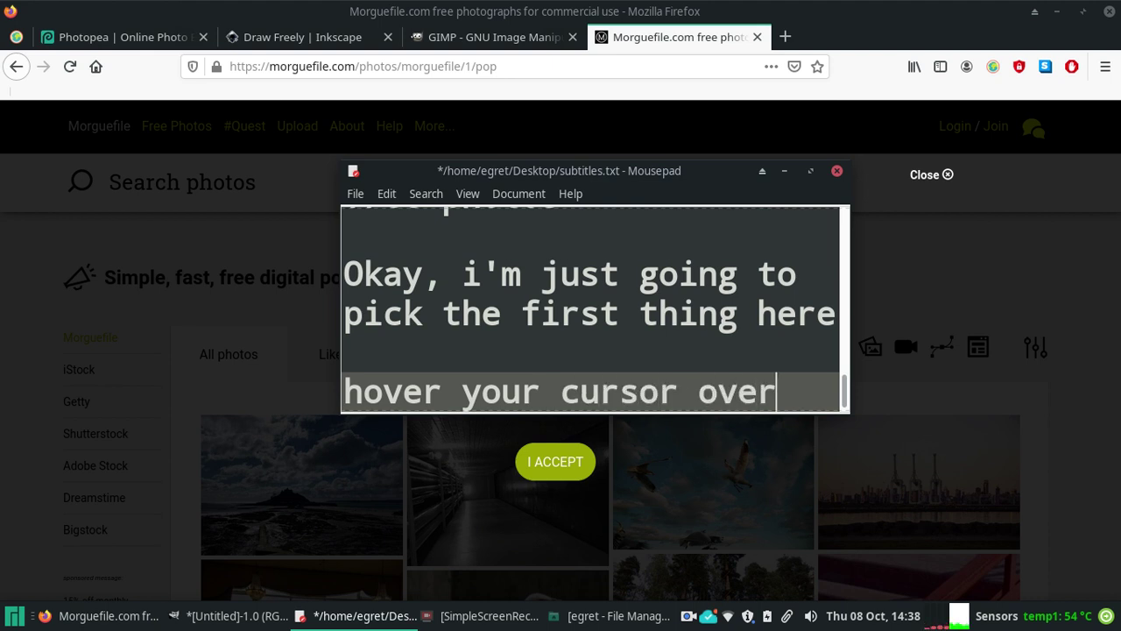
pyautogui.write(' the image ')
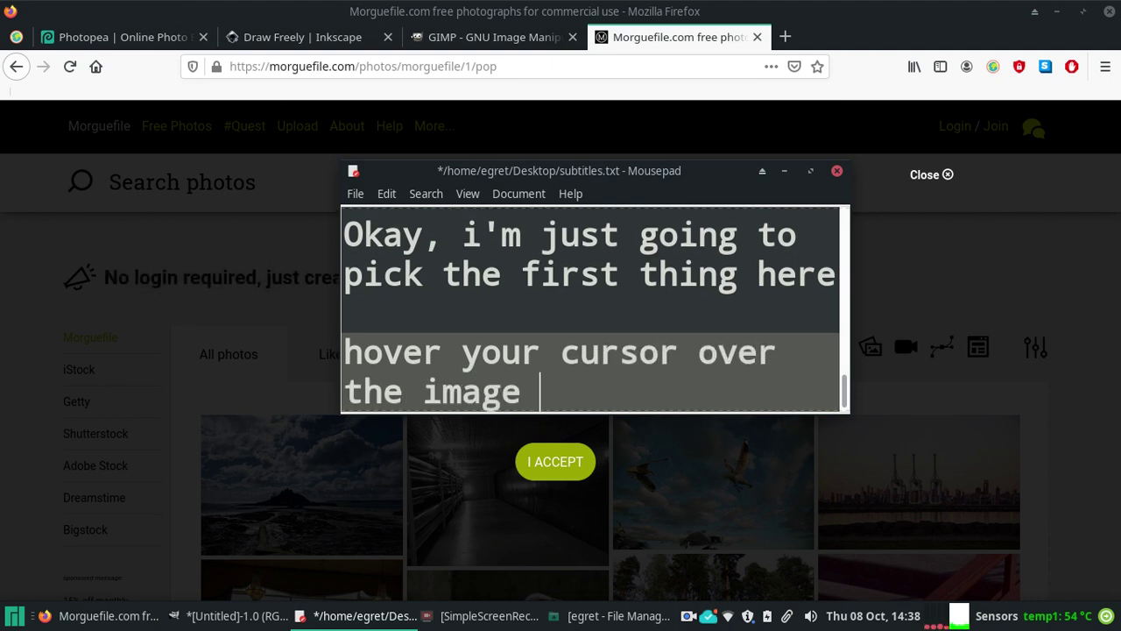
pyautogui.write('until the download ar')
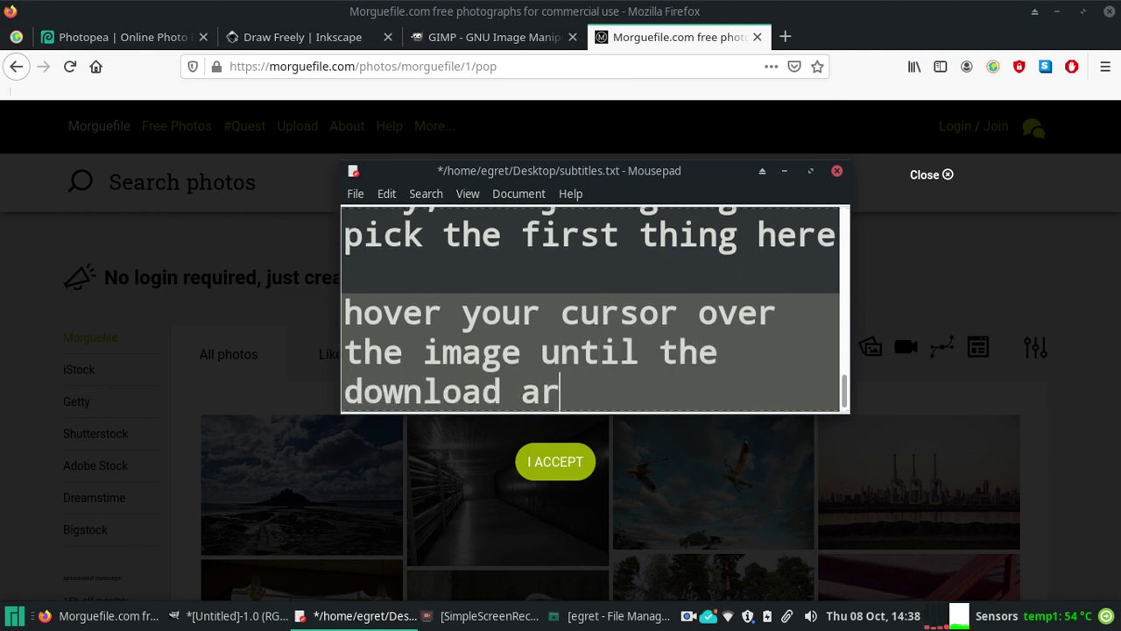
pyautogui.write('row shows up, click it and accept.')
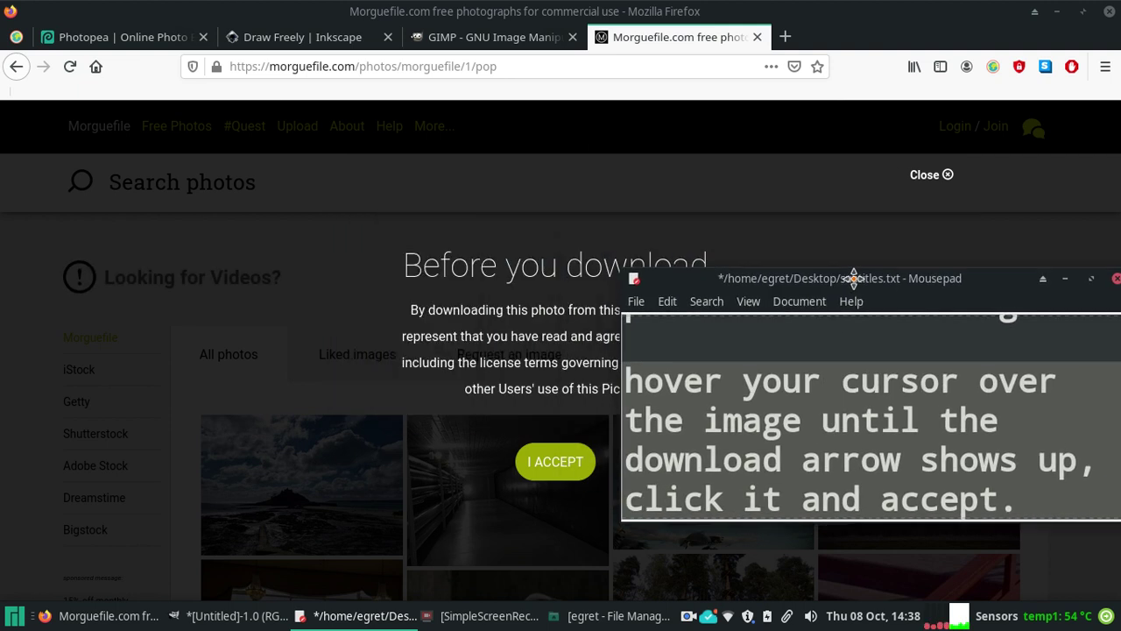
# Step: Accept the Morguefile licence to download the seagull photo; caption 'close and ignore the ad'
pyautogui.click(561, 466)
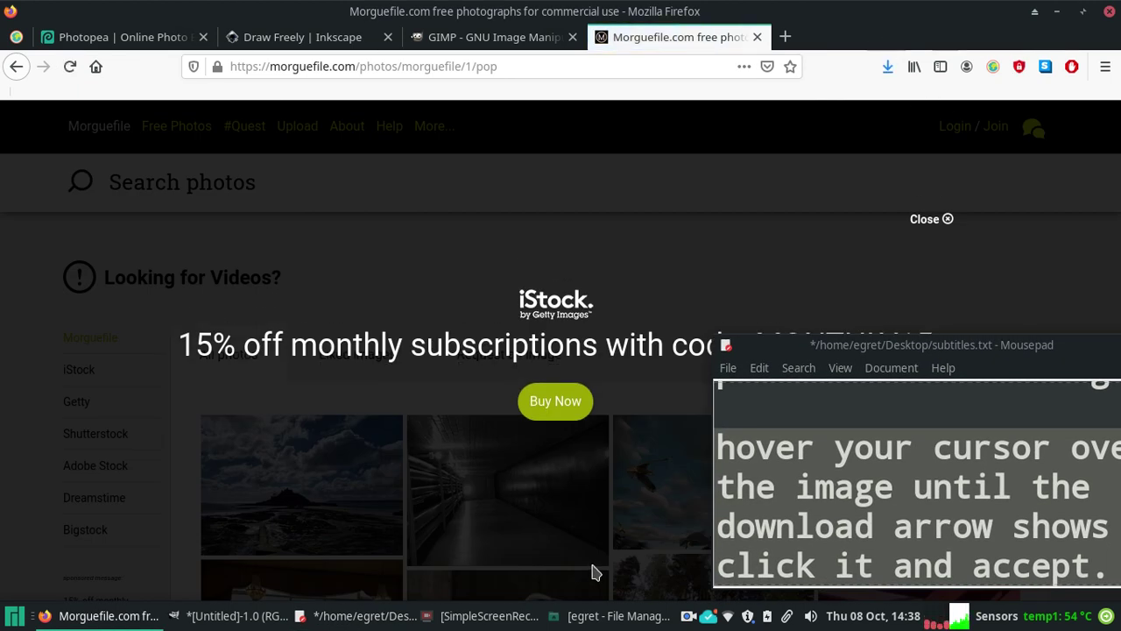
pyautogui.moveTo(864, 345)
pyautogui.mouseDown()
pyautogui.moveTo(434, 179)
pyautogui.moveTo(498, 177)
pyautogui.mouseUp()
pyautogui.press('Return')
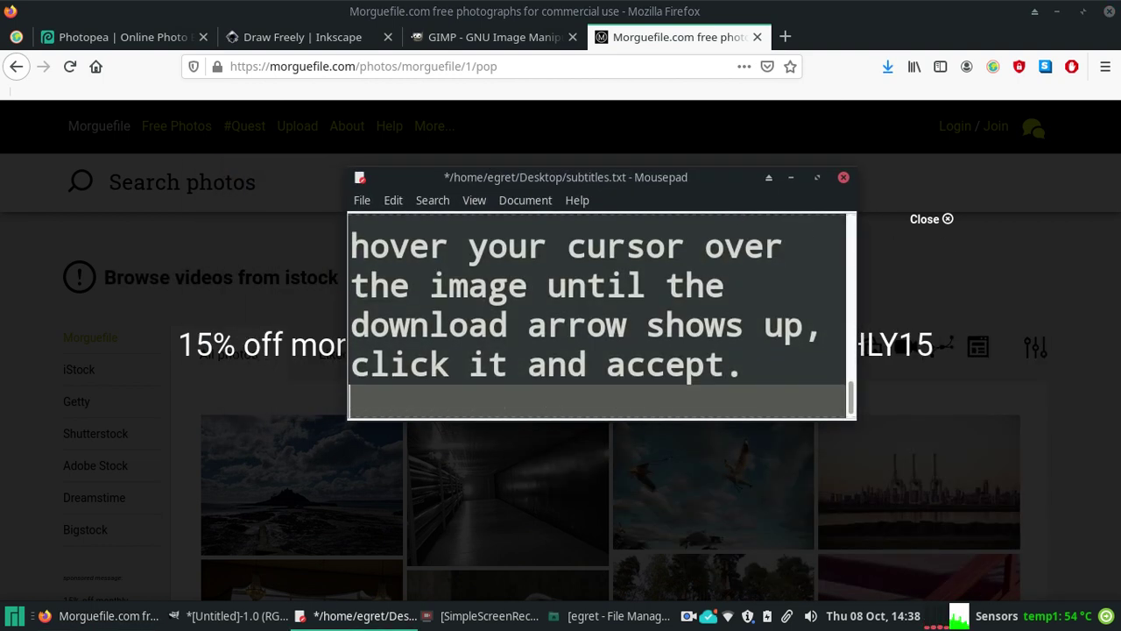
pyautogui.press('Return')
pyautogui.write('clos')
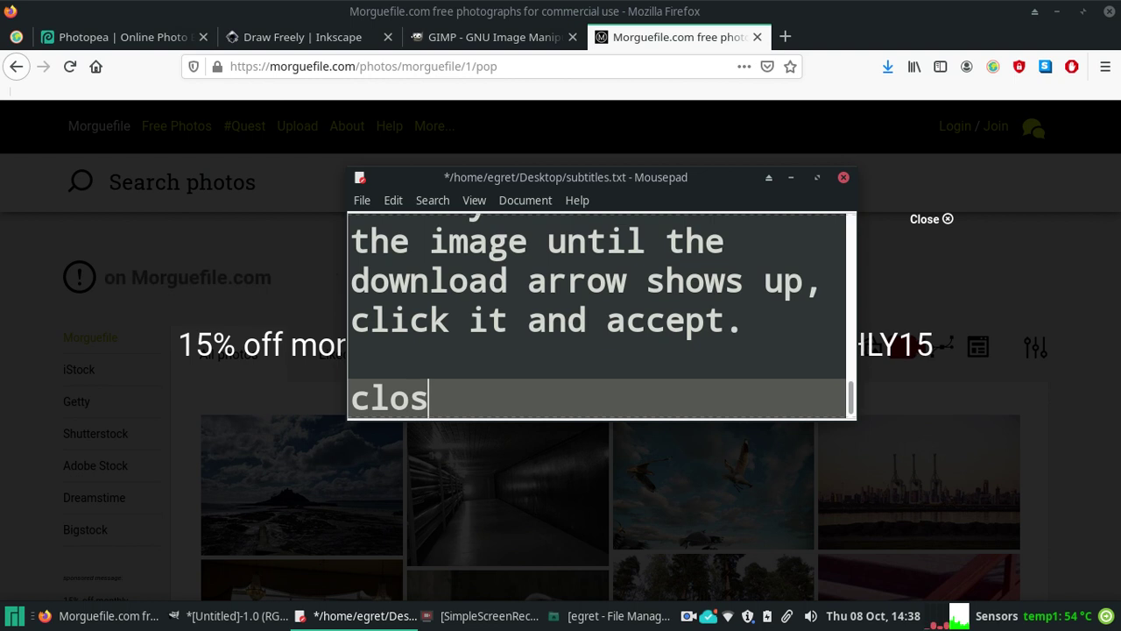
pyautogui.write('e and ignore')
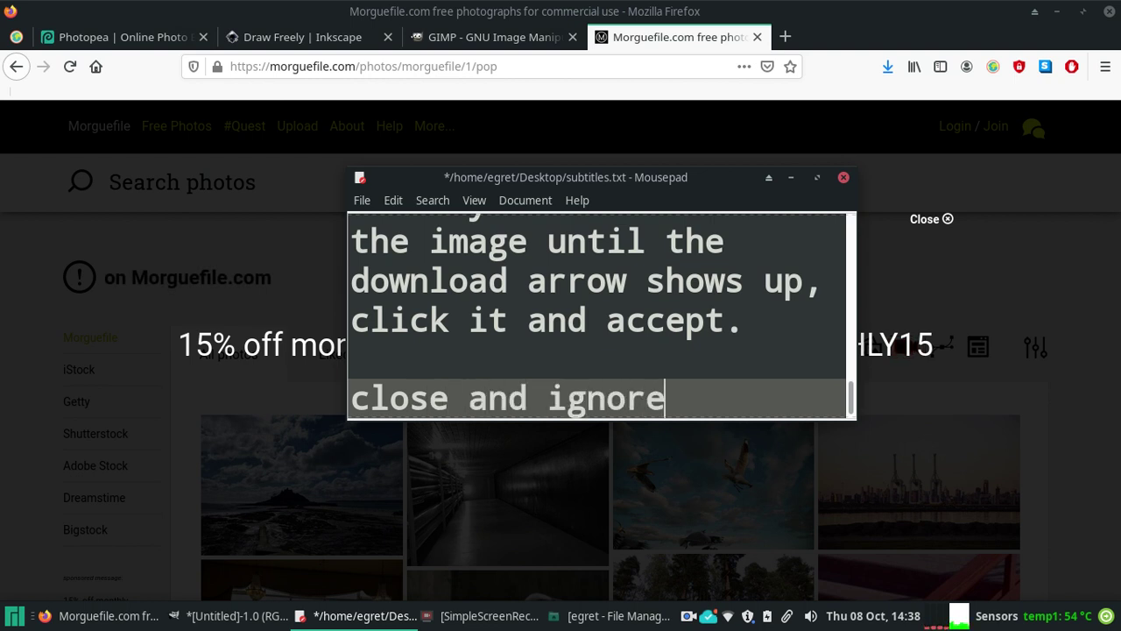
pyautogui.write(' the ad')
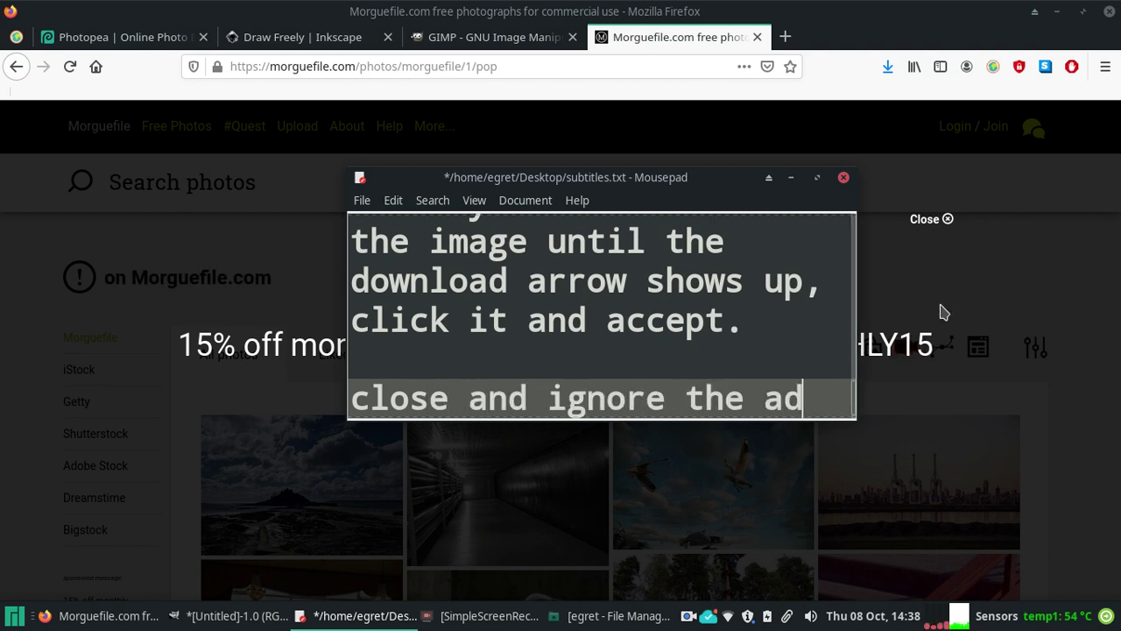
# Step: Close the iStock ad and add the caption 'now the image is in downloads!!'
pyautogui.click(947, 219)
pyautogui.click(821, 386)
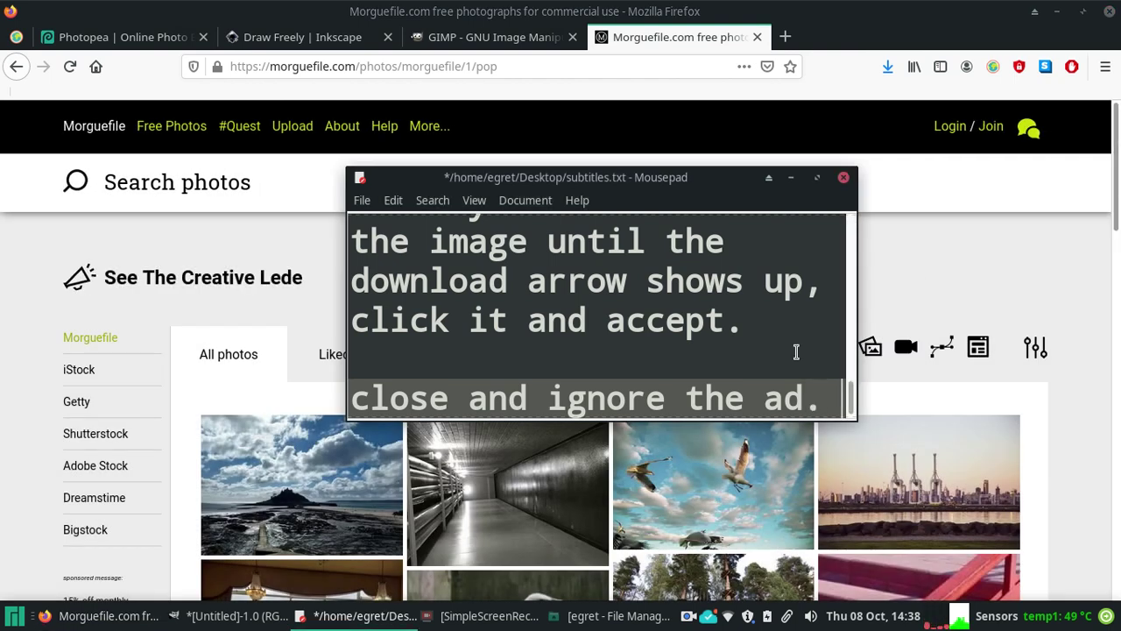
pyautogui.press('Return')
pyautogui.press('Return')
pyautogui.write('now the')
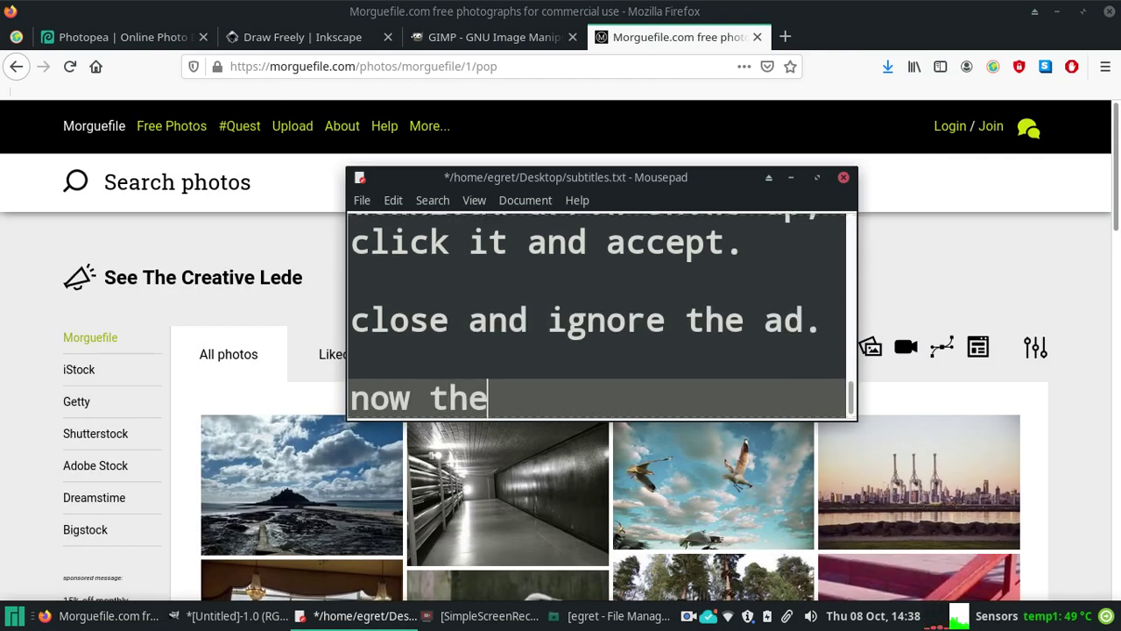
pyautogui.write(' image is ')
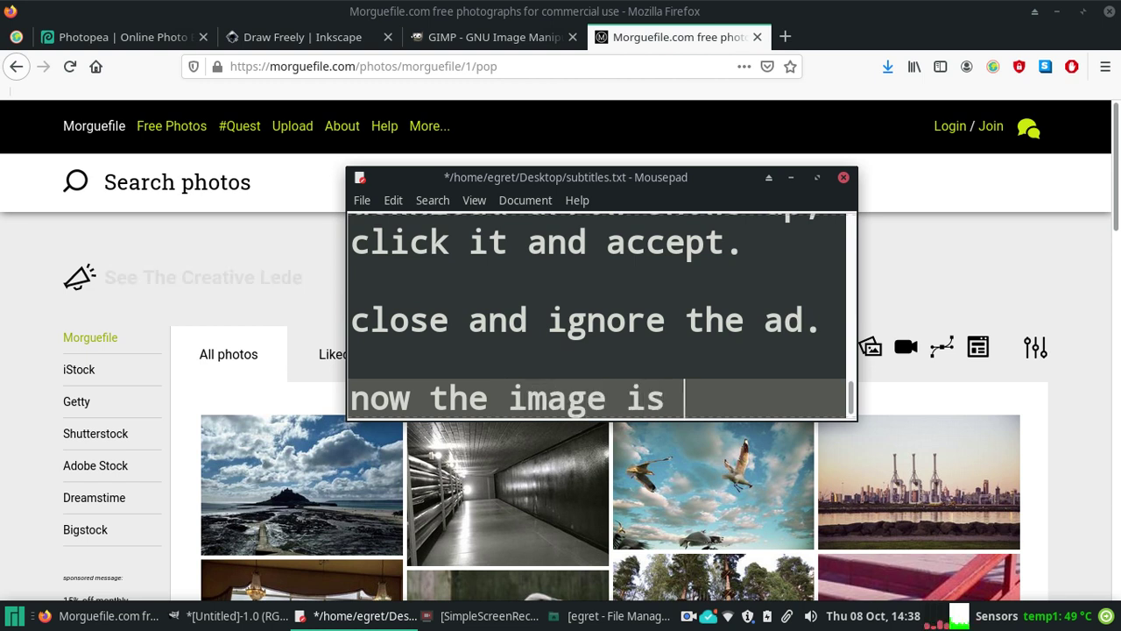
pyautogui.write('in downloads!!')
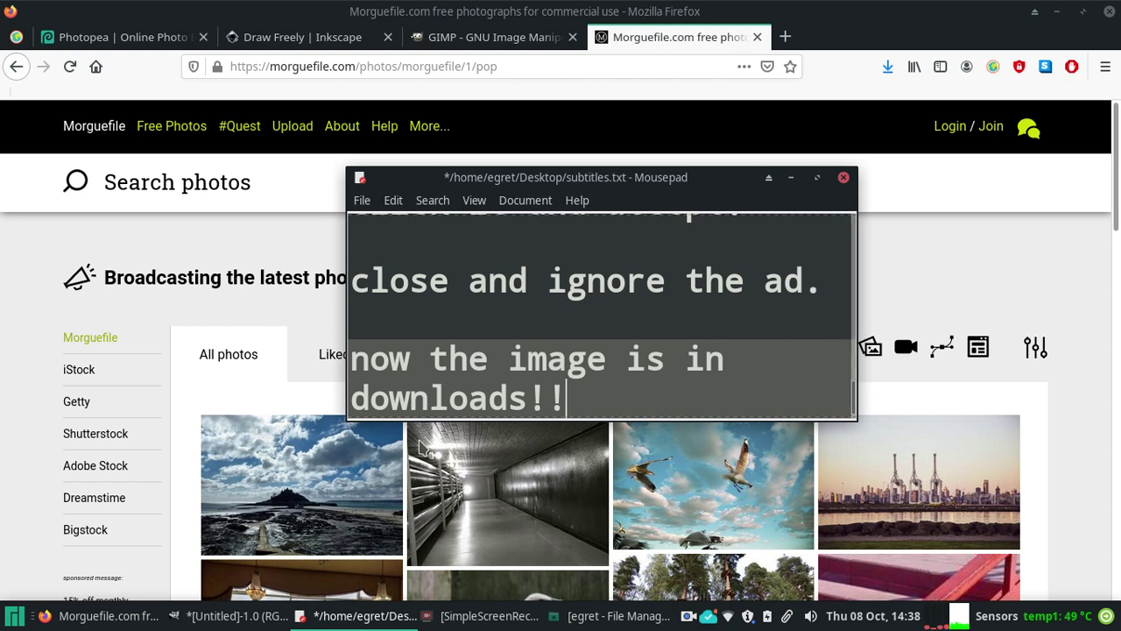
# Step: Change the caption to 'in the downloads folder' and show Firefox's completed 2.4 MB download
pyautogui.click(754, 363)
pyautogui.write('the')
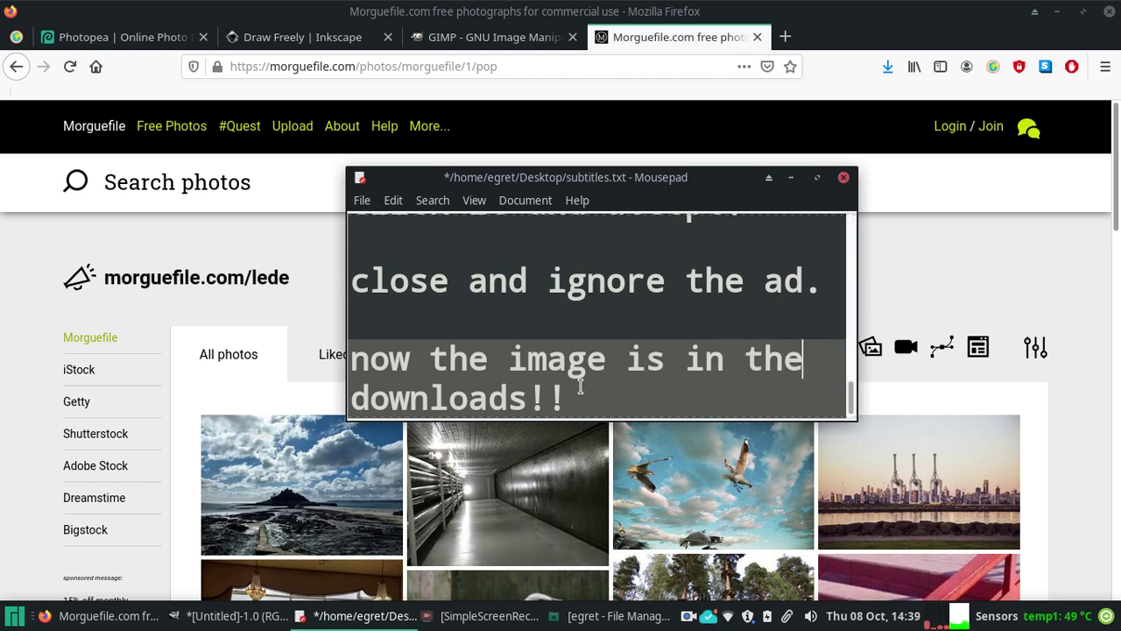
pyautogui.click(531, 401)
pyautogui.write('folder')
pyautogui.click(888, 67)
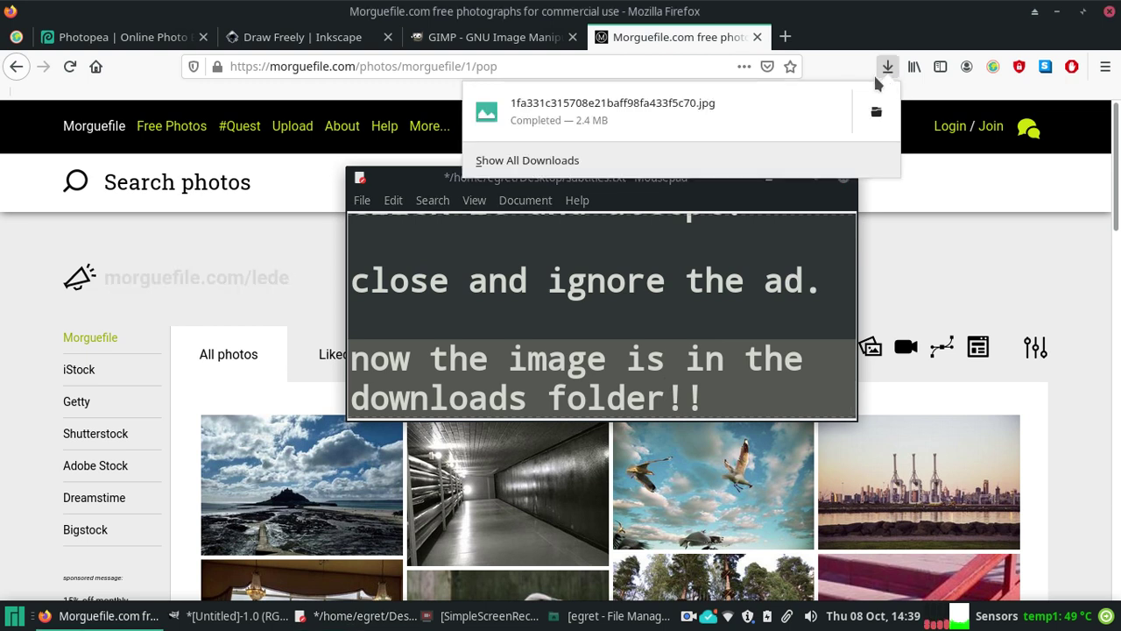
# Step: Show the photo in Thunar's Downloads folder and caption dragging the Morguefile image into GIMP
pyautogui.click(876, 112)
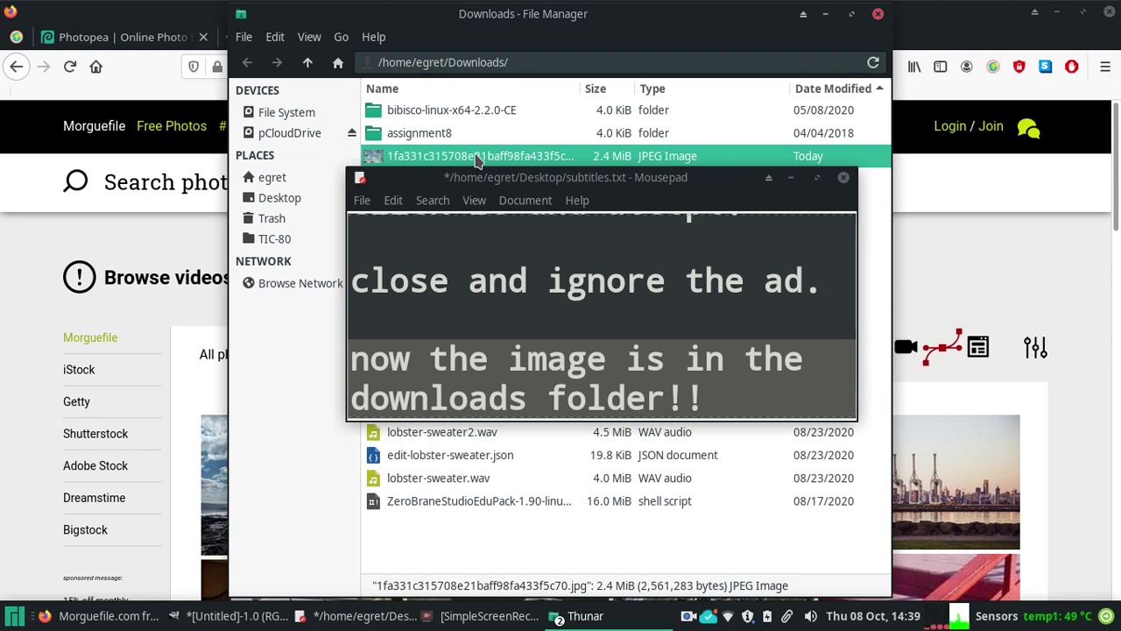
pyautogui.click(718, 407)
pyautogui.press('Return')
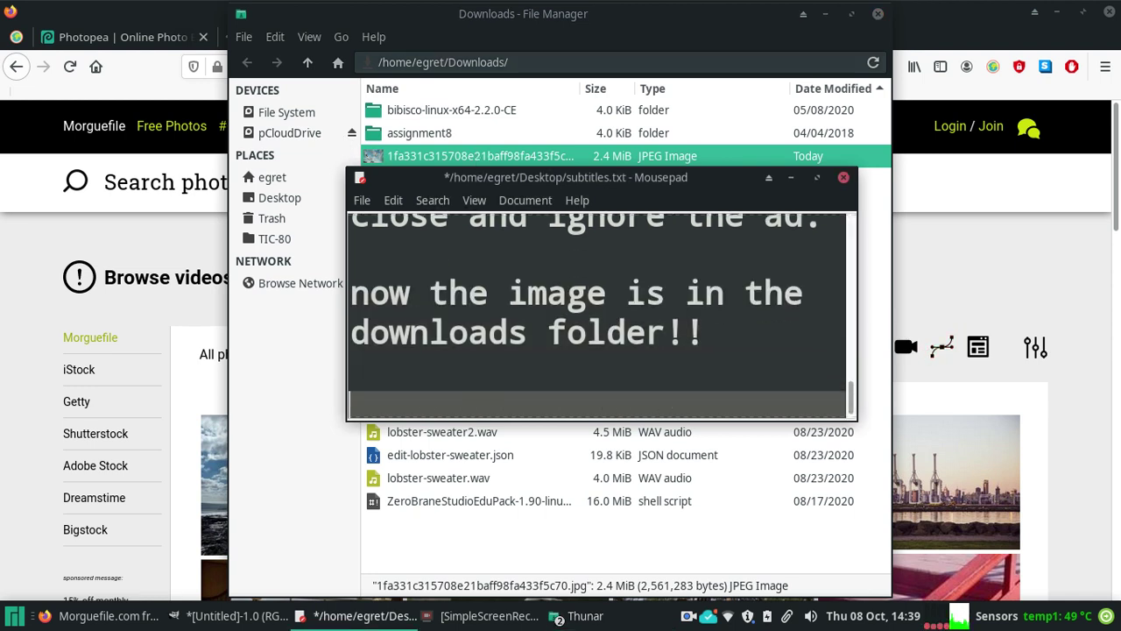
pyautogui.press('Return')
pyautogui.write("let's ")
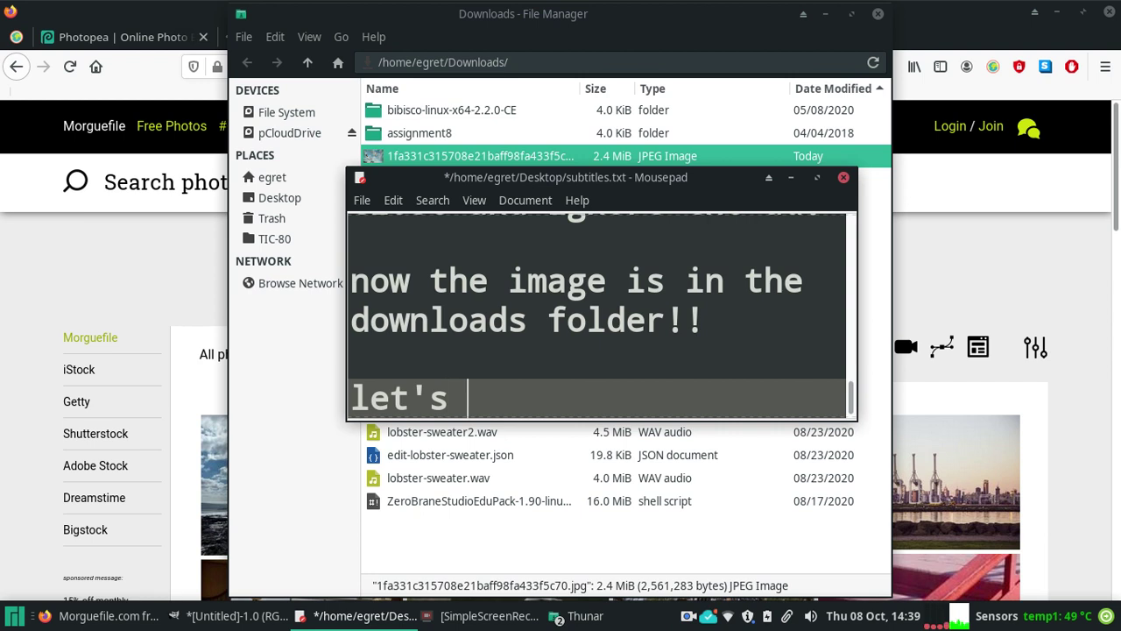
pyautogui.write('click a')
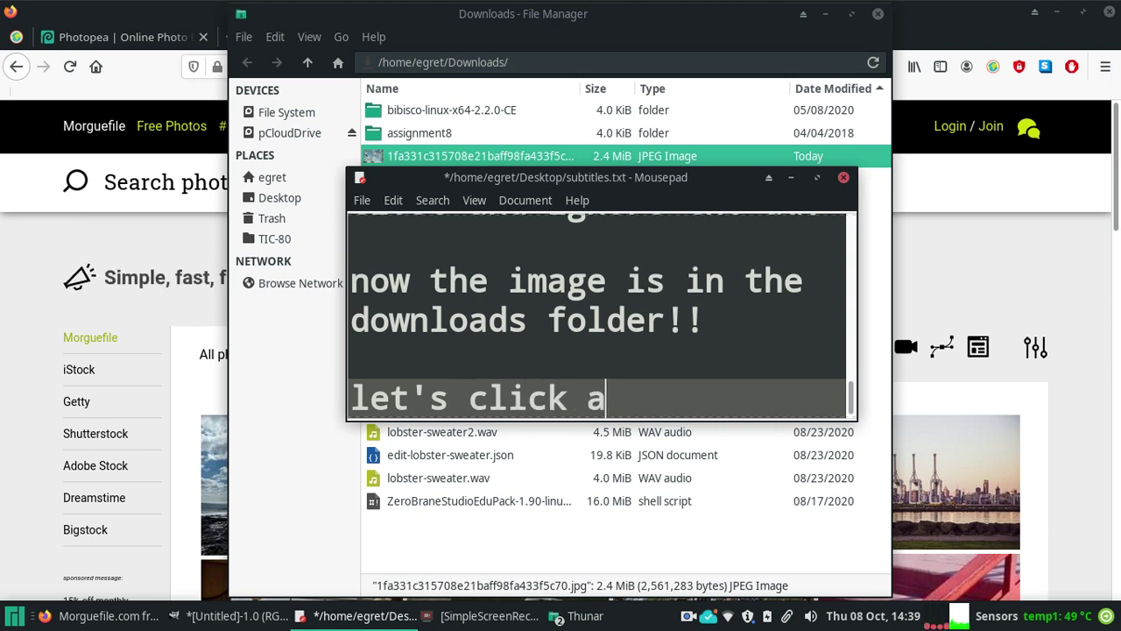
pyautogui.write('nd drag ')
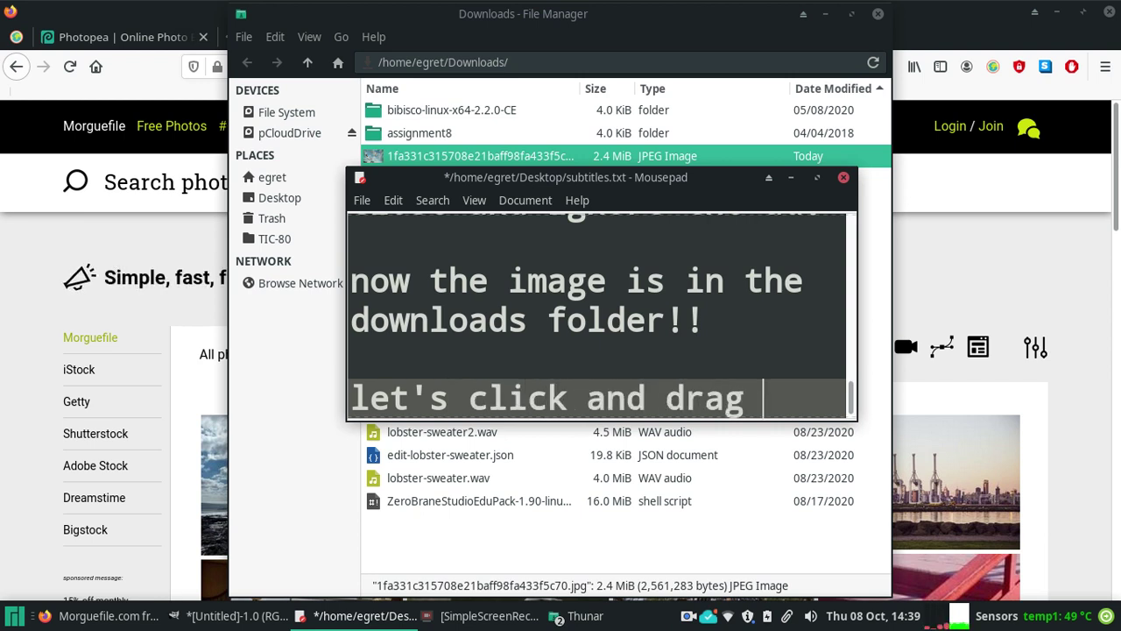
pyautogui.write('the downlo')
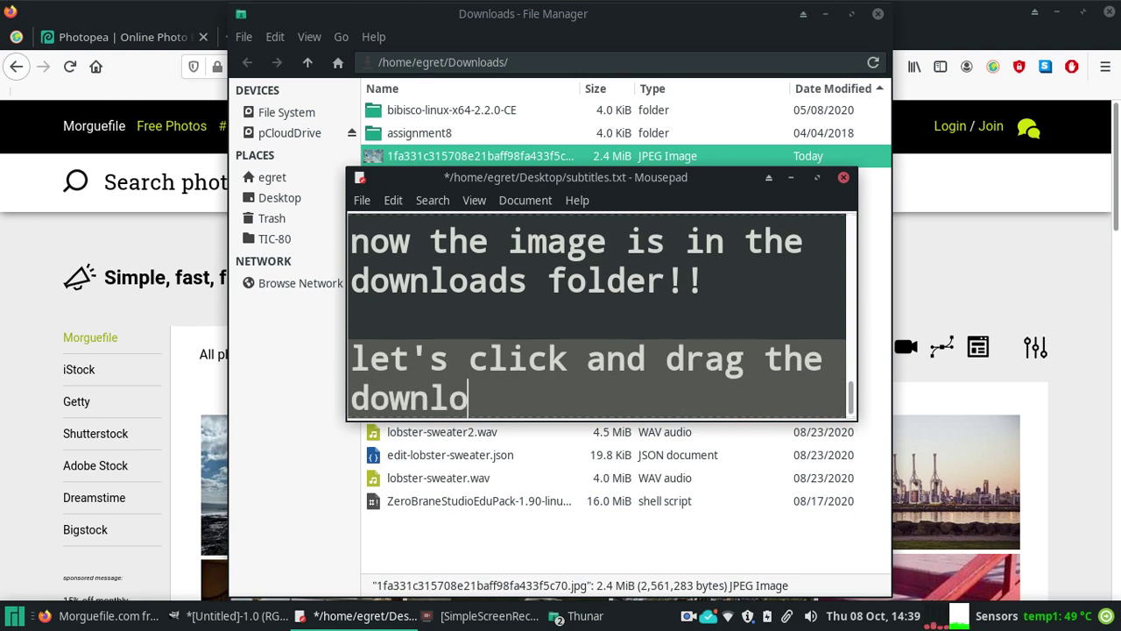
pyautogui.write('aded mo')
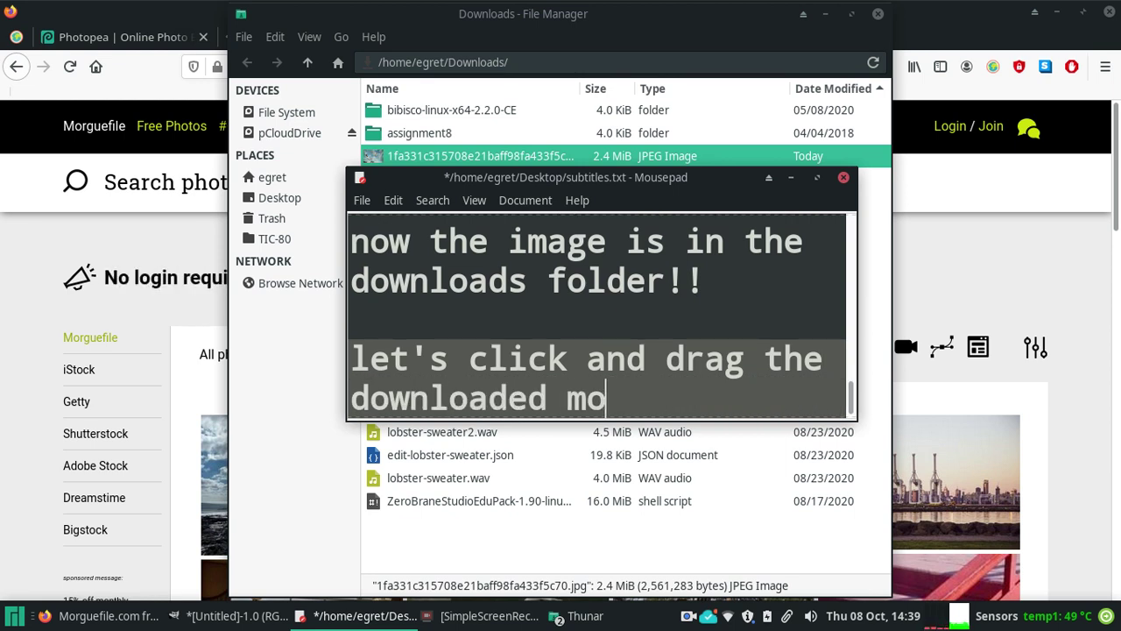
pyautogui.write('rguefile i')
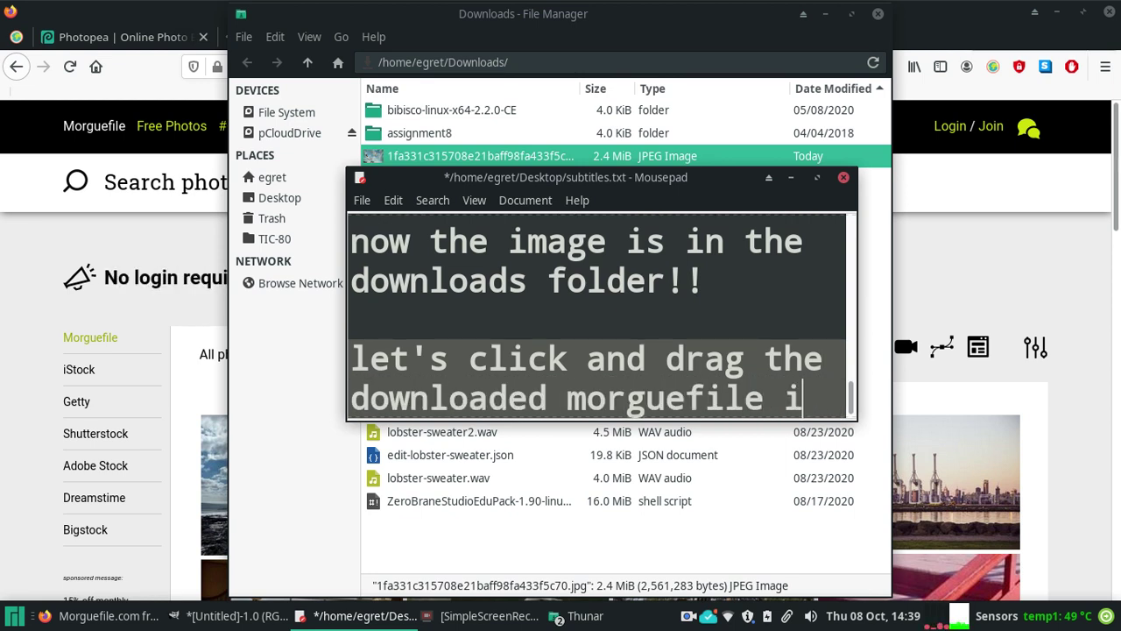
pyautogui.write('mage into gnuimp.')
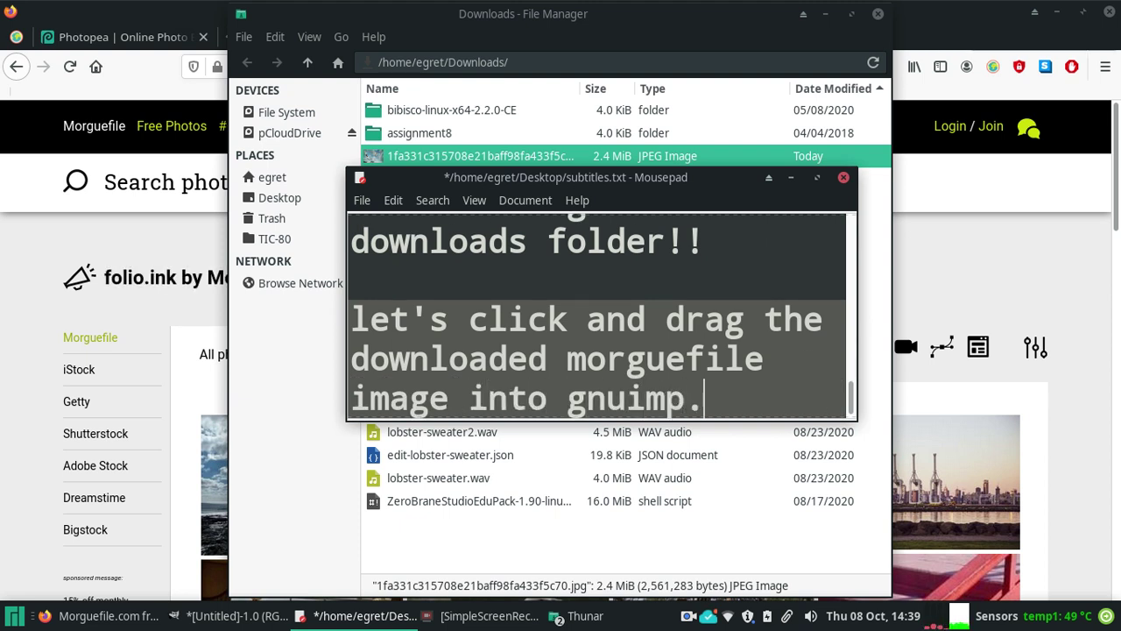
# Step: Drop the seagull JPEG into the GIMP image as a new layer and move it down-left
pyautogui.moveTo(551, 156)
pyautogui.mouseDown()
pyautogui.moveTo(797, 363)
pyautogui.moveTo(261, 550)
pyautogui.moveTo(233, 615)
pyautogui.moveTo(311, 561)
pyautogui.moveTo(550, 448)
pyautogui.mouseUp()
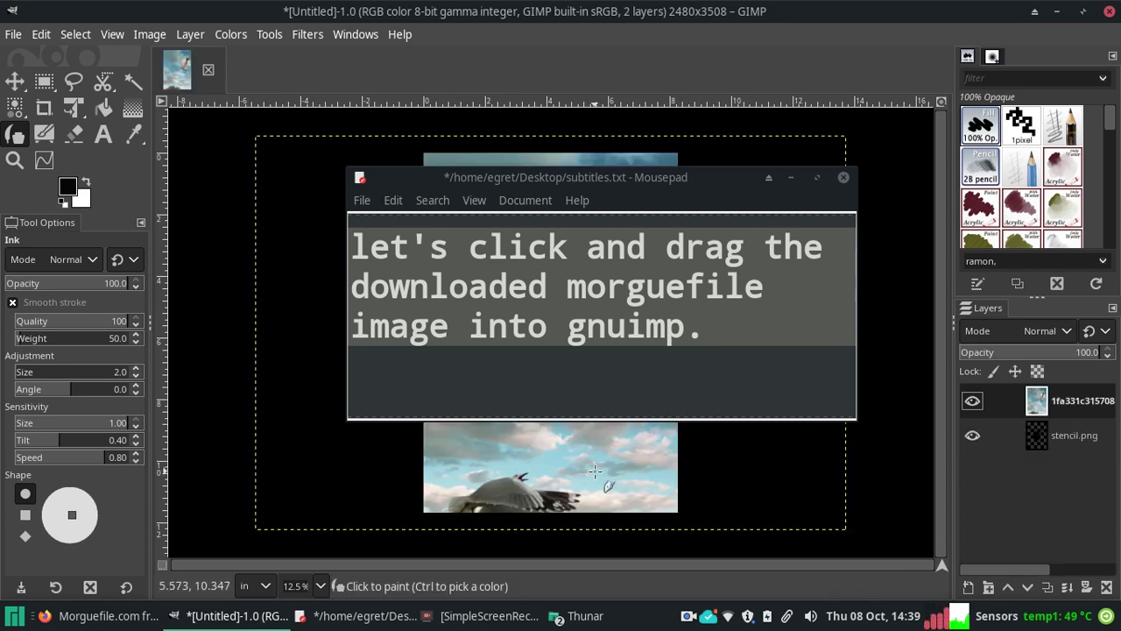
pyautogui.click(791, 178)
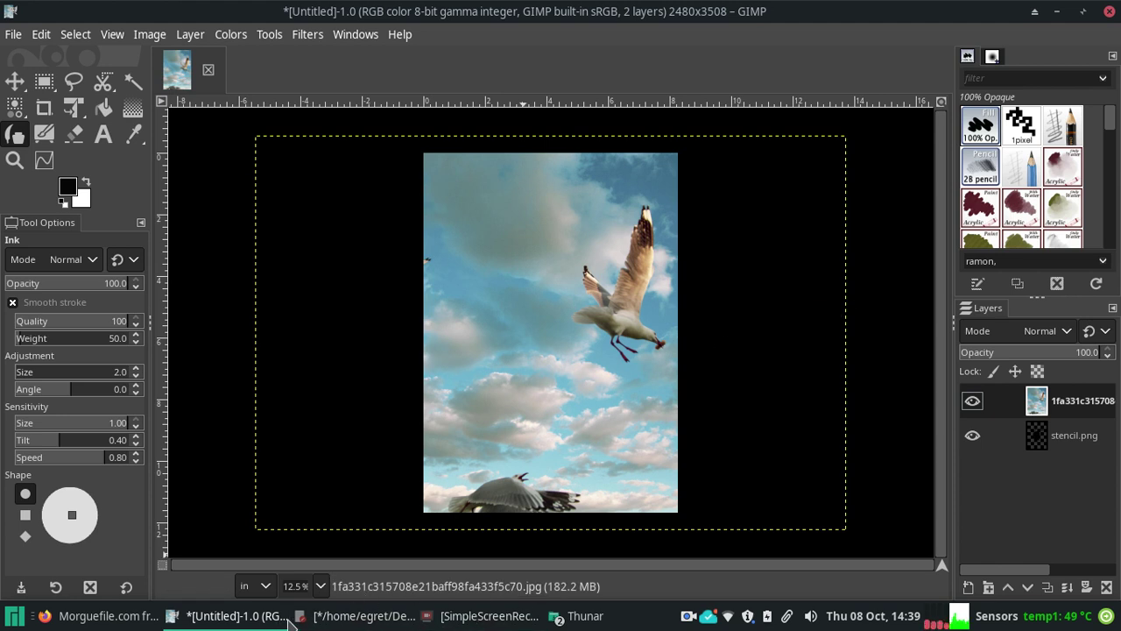
pyautogui.press('m')
pyautogui.moveTo(637, 305)
pyautogui.mouseDown()
pyautogui.moveTo(564, 358)
pyautogui.moveTo(575, 362)
pyautogui.mouseUp()
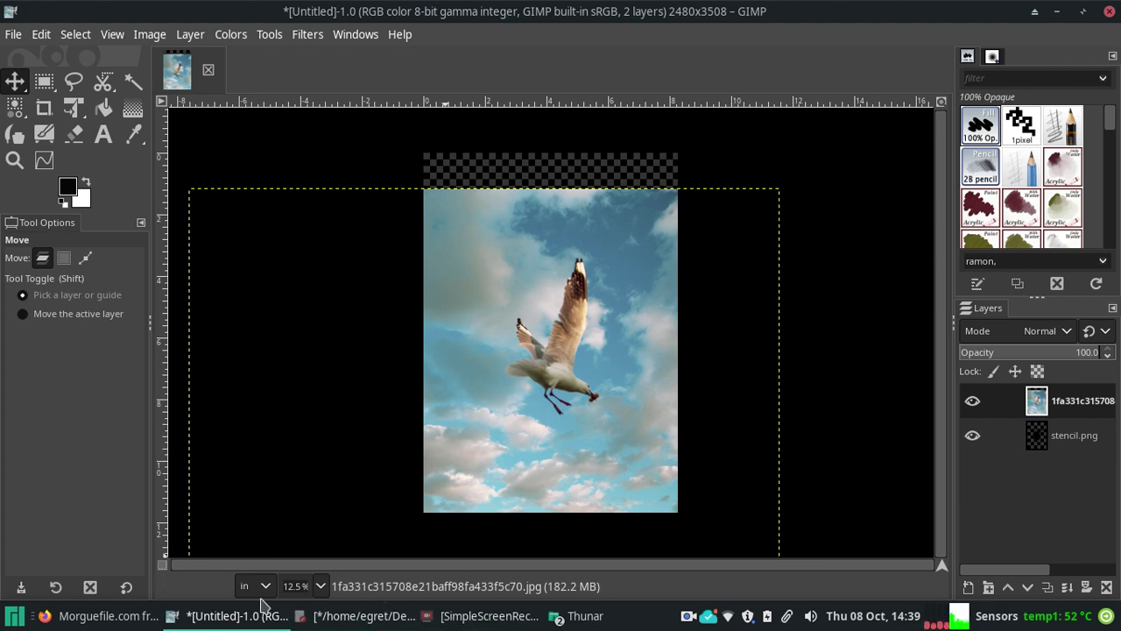
# Step: Add a caption about dragging the image layer and dropping it under the stencil
pyautogui.click(381, 621)
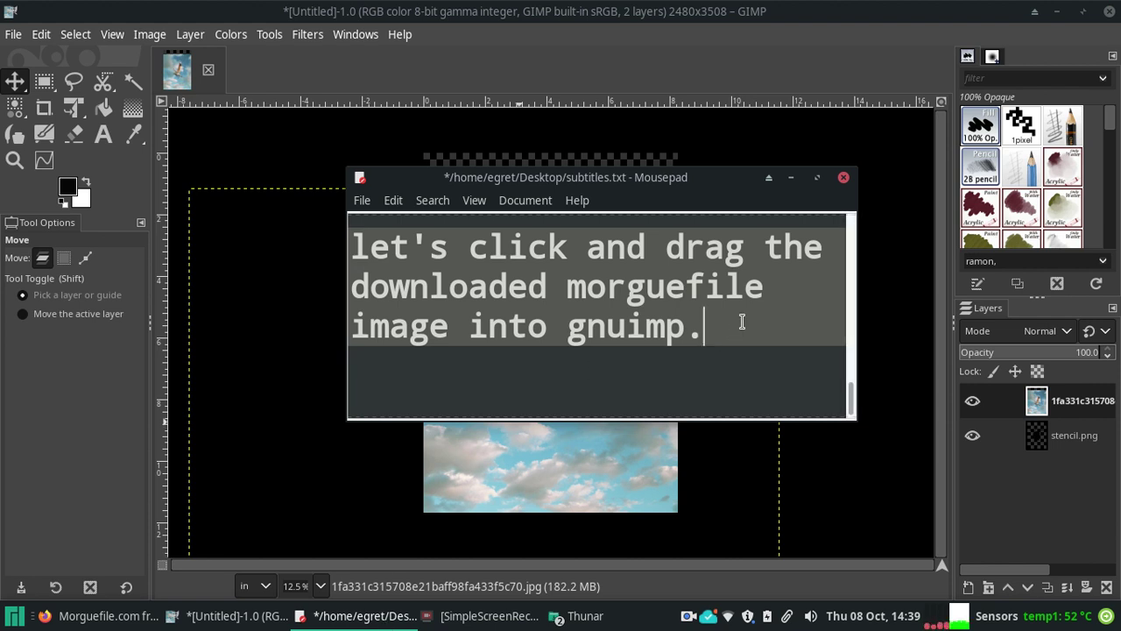
pyautogui.press('Return')
pyautogui.press('Return')
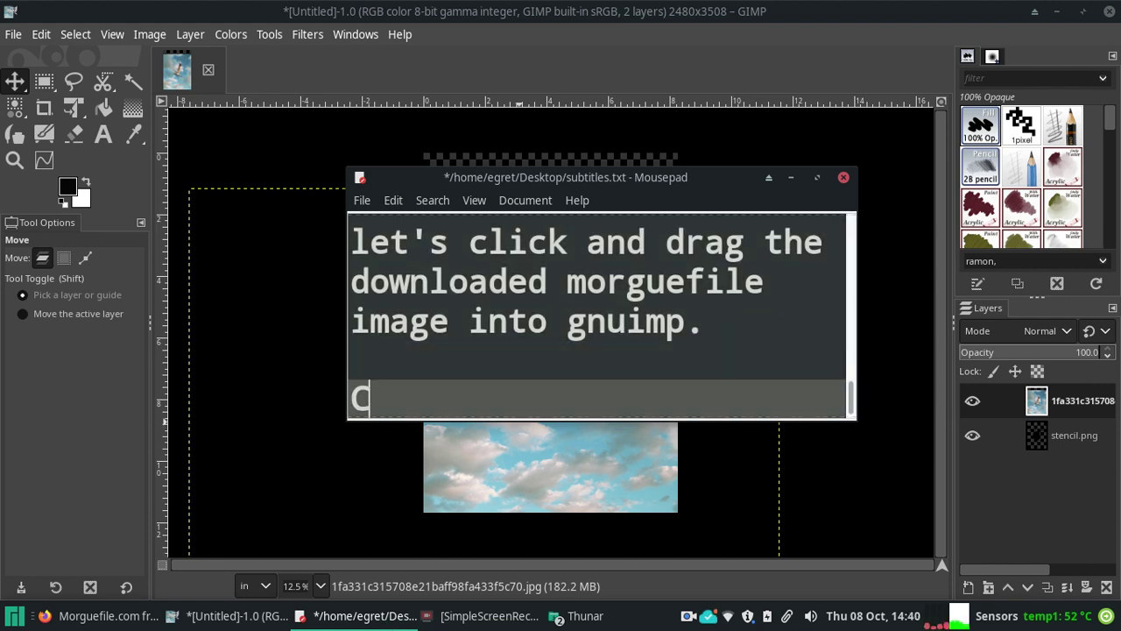
pyautogui.write('lick and pull the i')
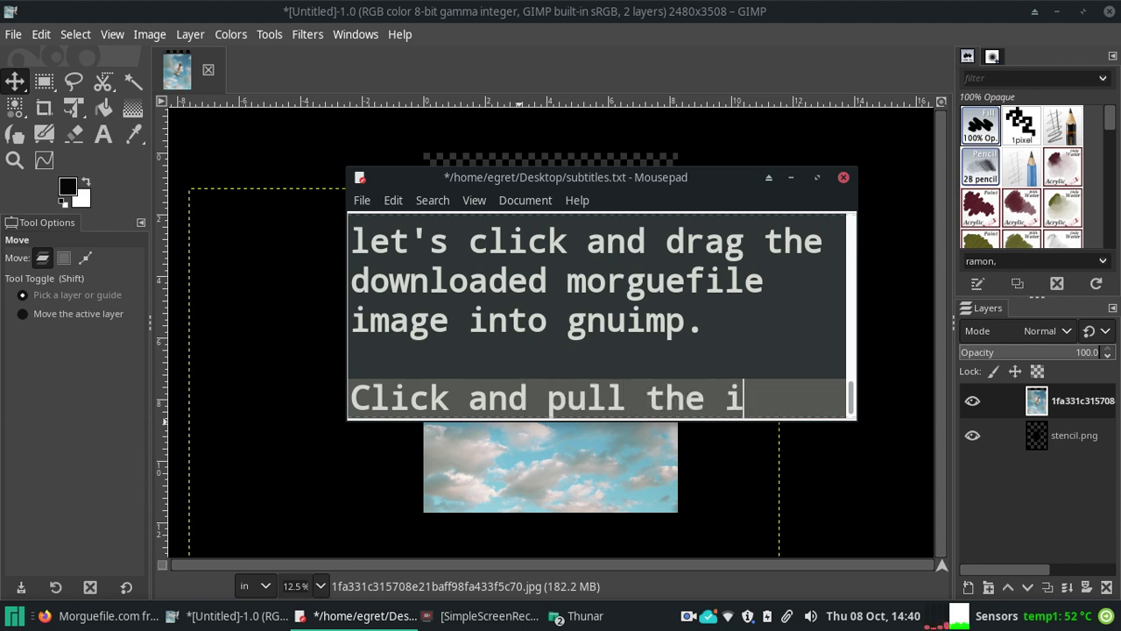
pyautogui.write('mage')
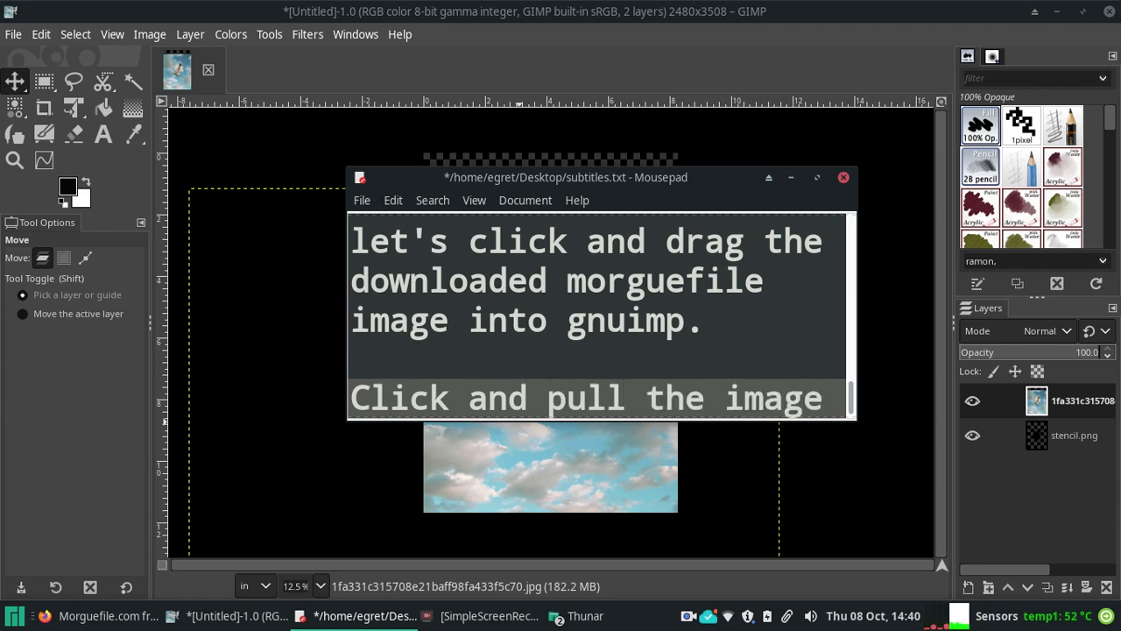
pyautogui.write(' layer')
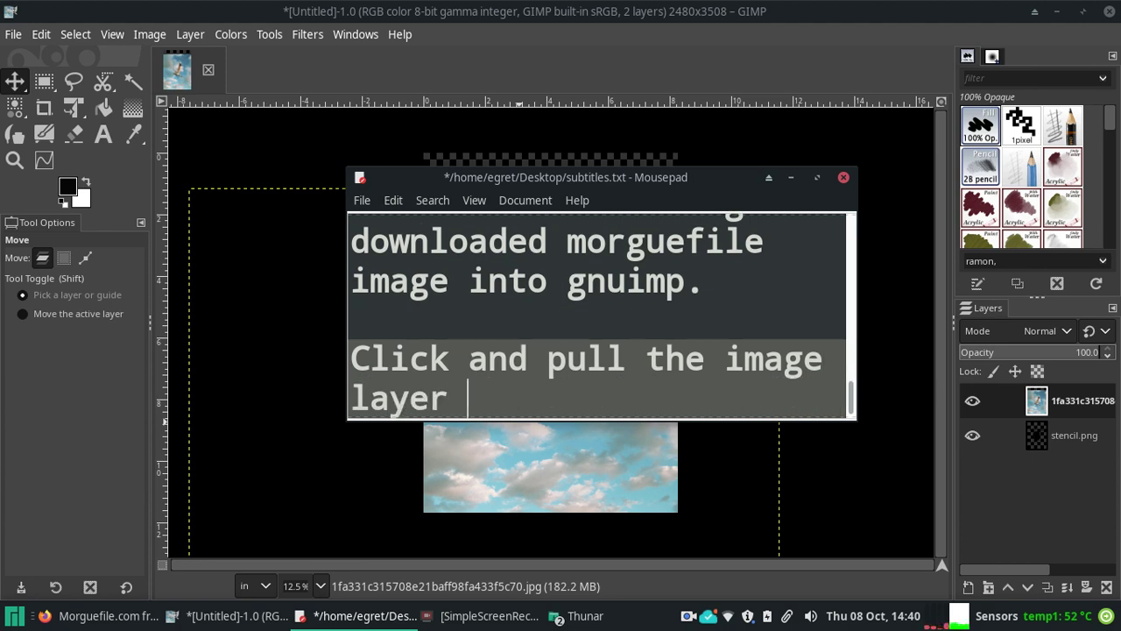
pyautogui.write('so that it goe')
pyautogui.press('BackSpace')
pyautogui.press('BackSpace')
pyautogui.press('BackSpace')
pyautogui.press('BackSpace')
pyautogui.press('BackSpace')
pyautogui.press('BackSpace')
pyautogui.press('BackSpace')
pyautogui.write('and drop it ')
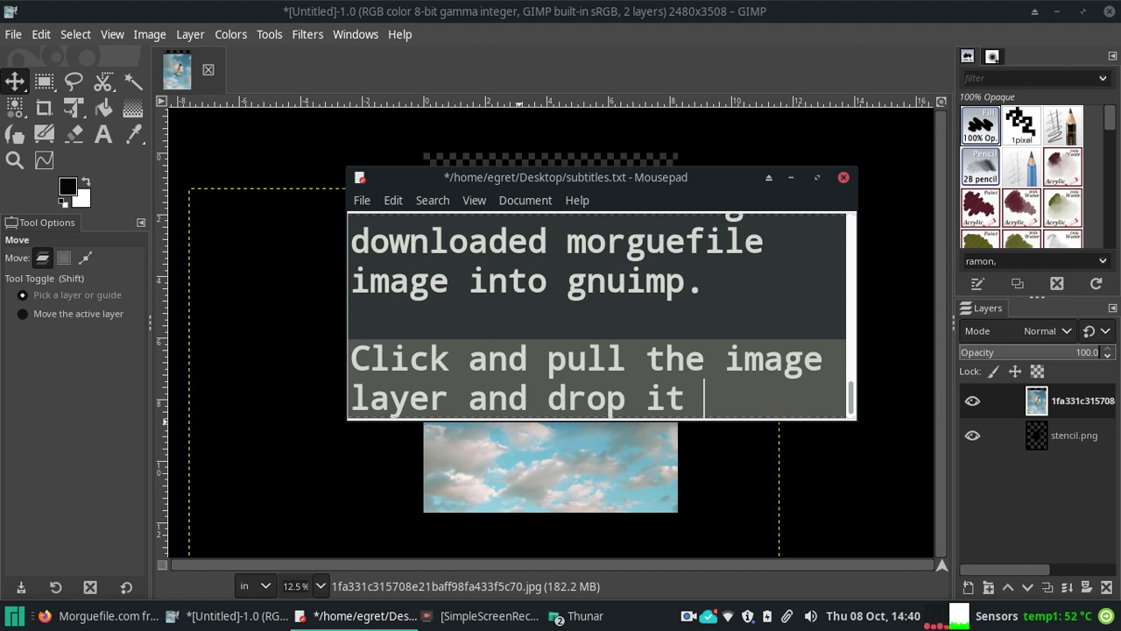
pyautogui.write('under ')
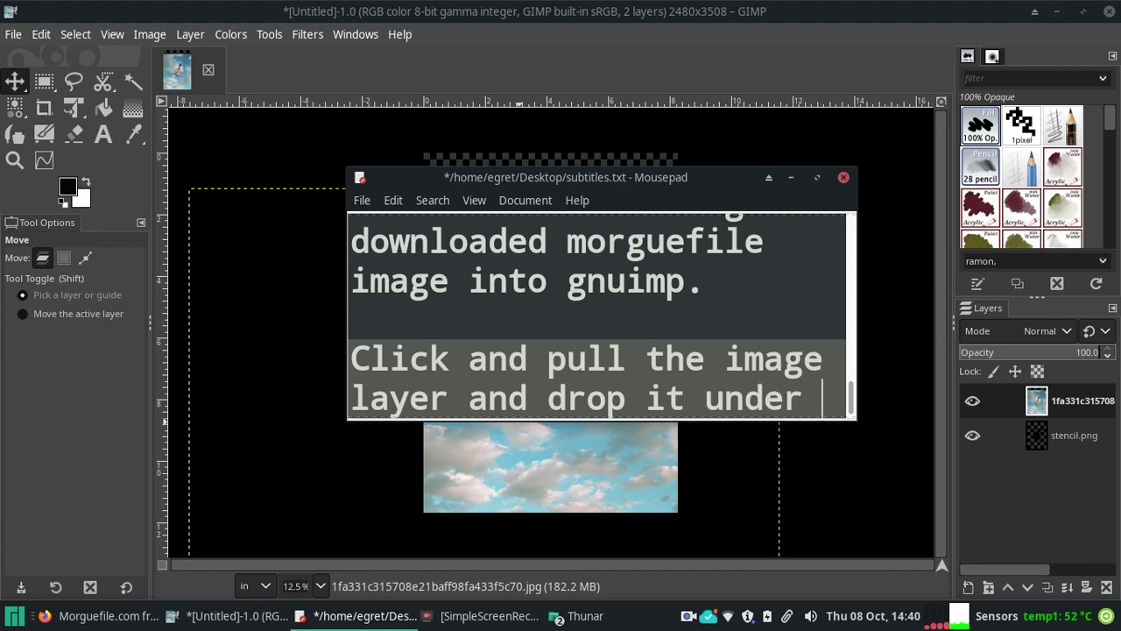
pyautogui.write('the stencil.')
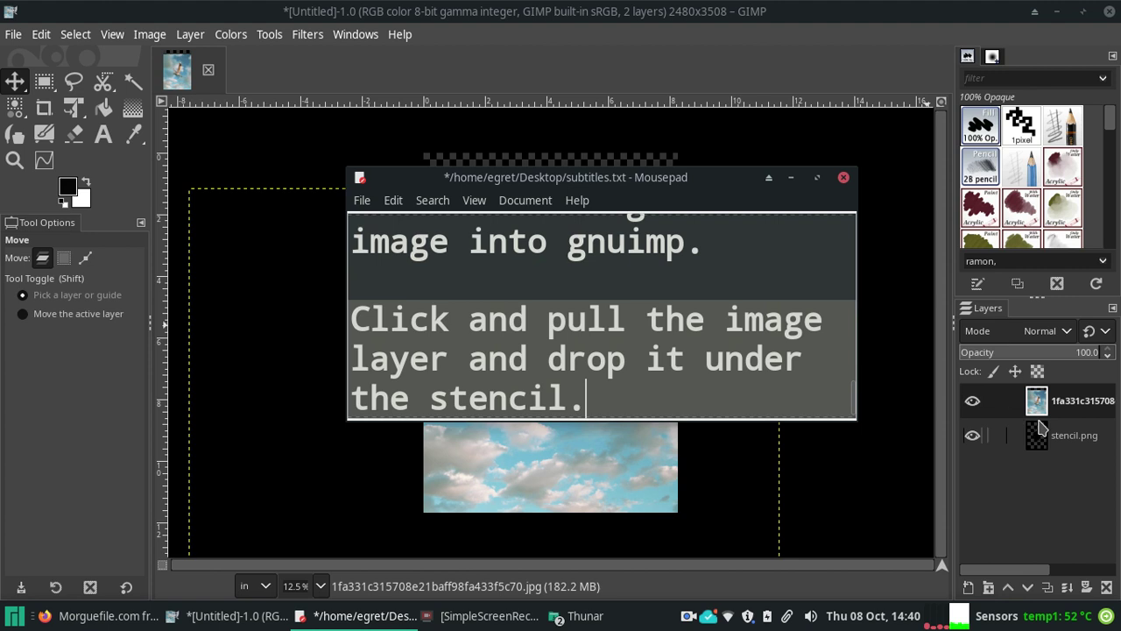
# Step: Move the seagull photo layer below stencil.png in the Layers panel
pyautogui.moveTo(1043, 403); pyautogui.dragTo(1034, 449)
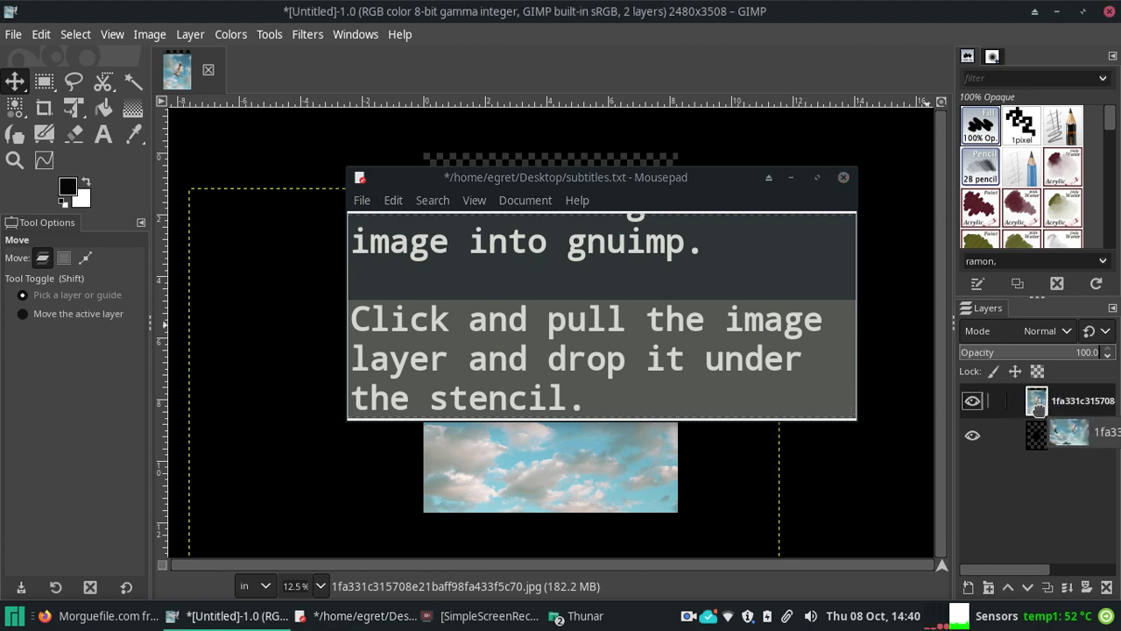
pyautogui.moveTo(1033, 449)
pyautogui.mouseDown()
pyautogui.moveTo(1025, 460)
pyautogui.moveTo(1036, 473)
pyautogui.mouseUp()
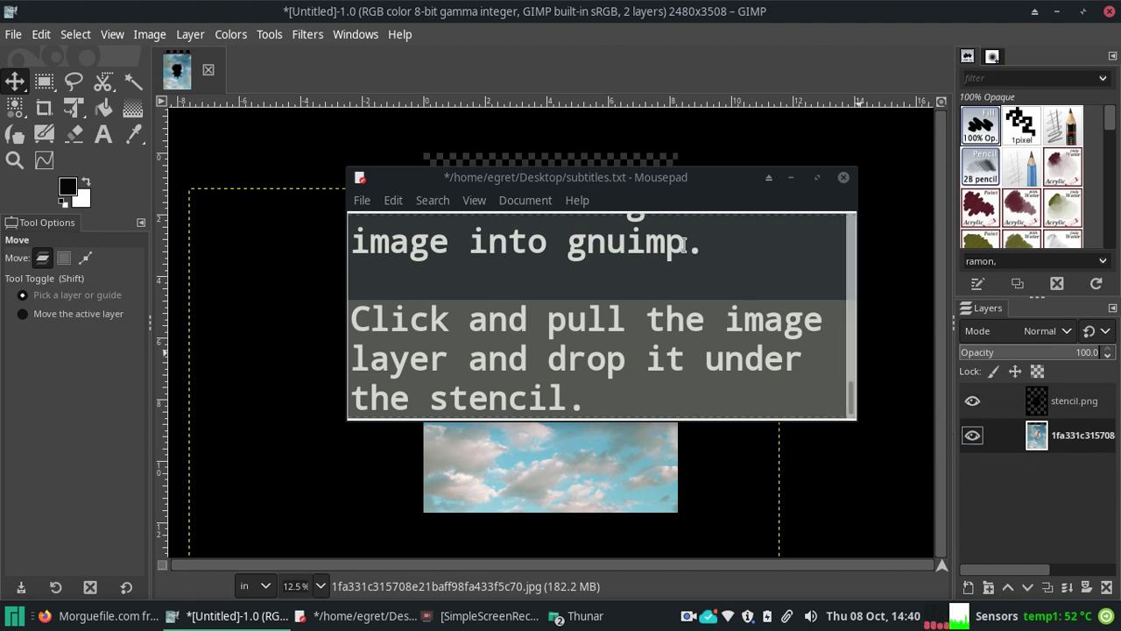
pyautogui.moveTo(725, 186)
pyautogui.mouseDown()
pyautogui.moveTo(782, 438)
pyautogui.moveTo(981, 333)
pyautogui.moveTo(1021, 149)
pyautogui.moveTo(1016, 134)
pyautogui.moveTo(414, 304)
pyautogui.moveTo(365, 248)
pyautogui.moveTo(302, 261)
pyautogui.moveTo(371, 440)
pyautogui.moveTo(571, 220)
pyautogui.moveTo(803, 155)
pyautogui.moveTo(783, 125)
pyautogui.moveTo(729, 135)
pyautogui.mouseUp()
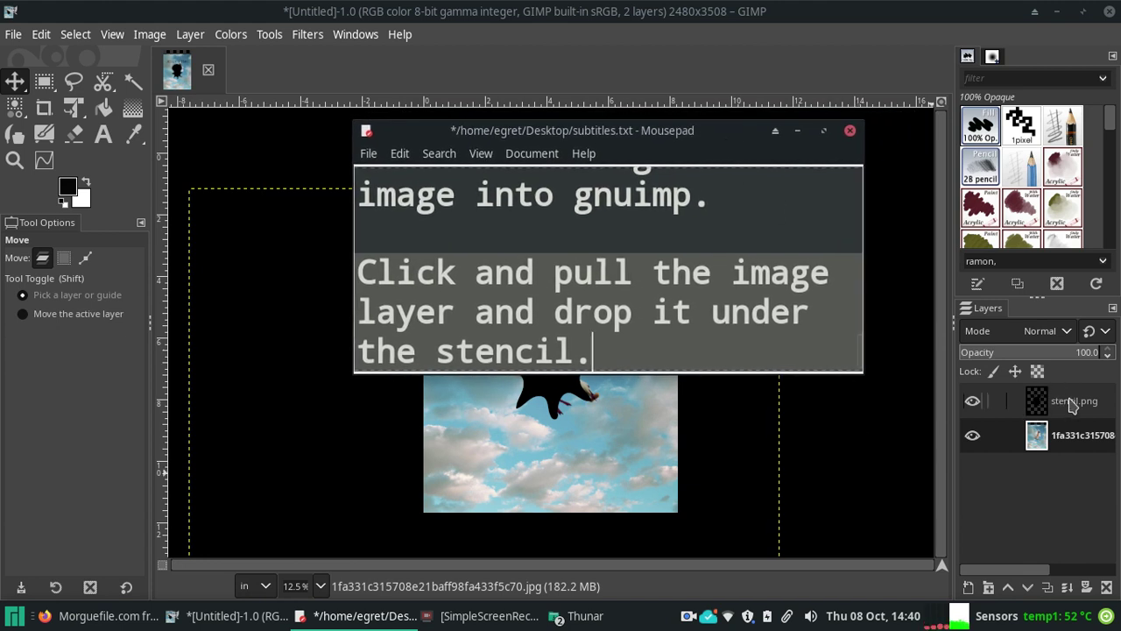
# Step: Select the stencil.png layer and add the caption 'Click on the stencil layer.'
pyautogui.click(1070, 405)
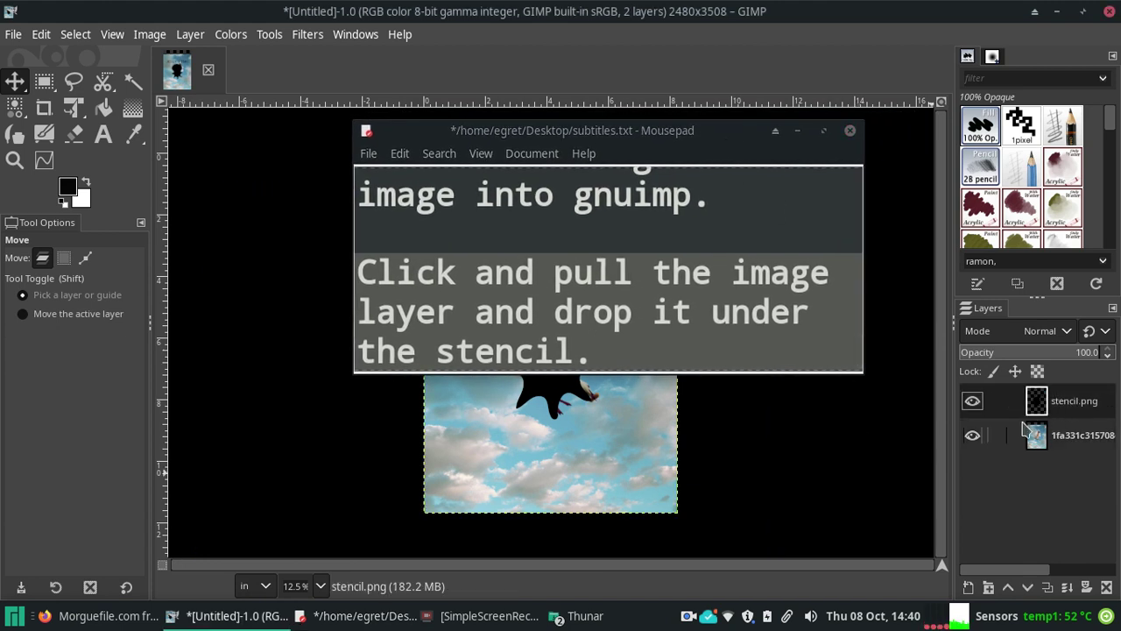
pyautogui.moveTo(549, 130)
pyautogui.mouseDown()
pyautogui.moveTo(841, 216)
pyautogui.moveTo(580, 196)
pyautogui.mouseUp()
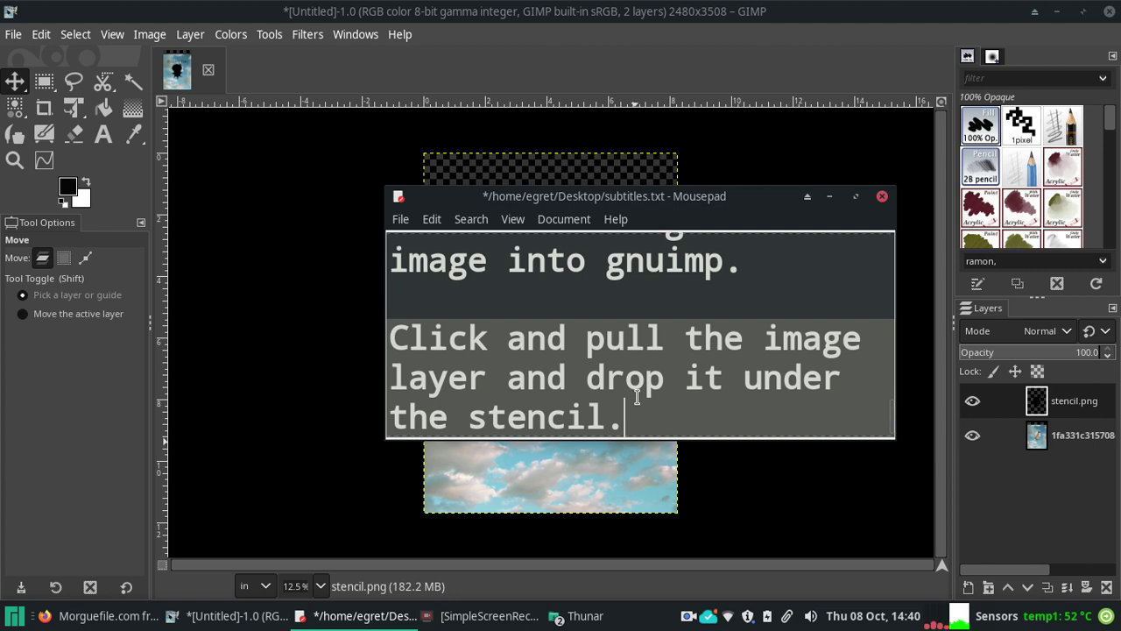
pyautogui.press('Return')
pyautogui.press('Return')
pyautogui.write('Click on the stencil lat')
pyautogui.press('BackSpace')
pyautogui.write('=y')
pyautogui.press('BackSpace')
pyautogui.write('yer.')
# Step: Reselect the stencil.png layer and start the caption 'Now let's go to'
pyautogui.click(1077, 401)
pyautogui.doubleClick(1076, 401)
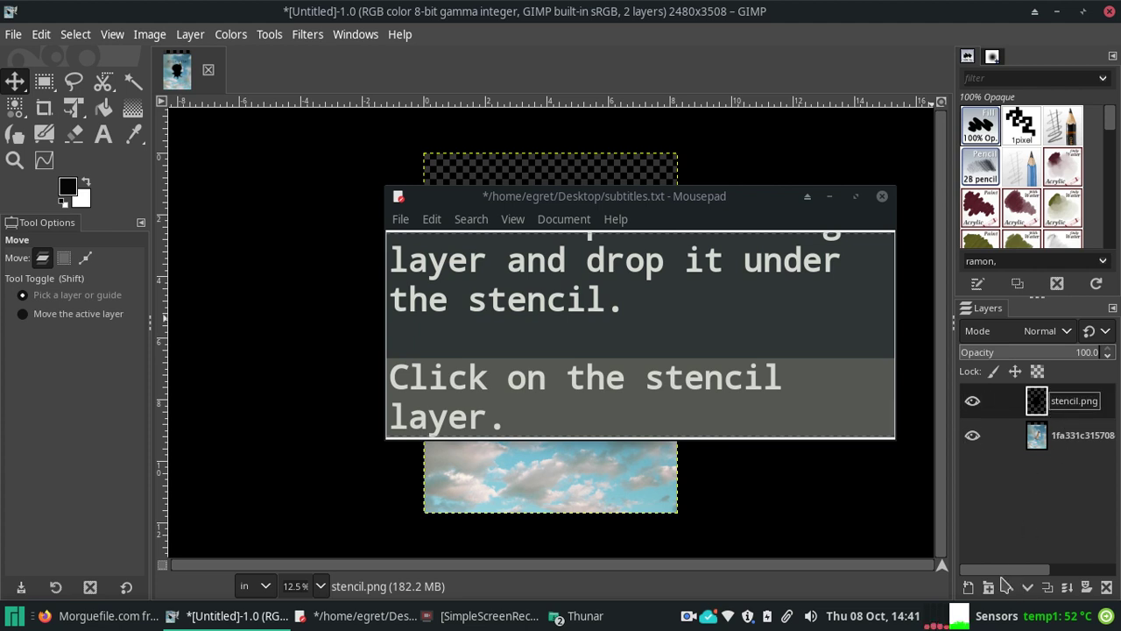
pyautogui.click(536, 422)
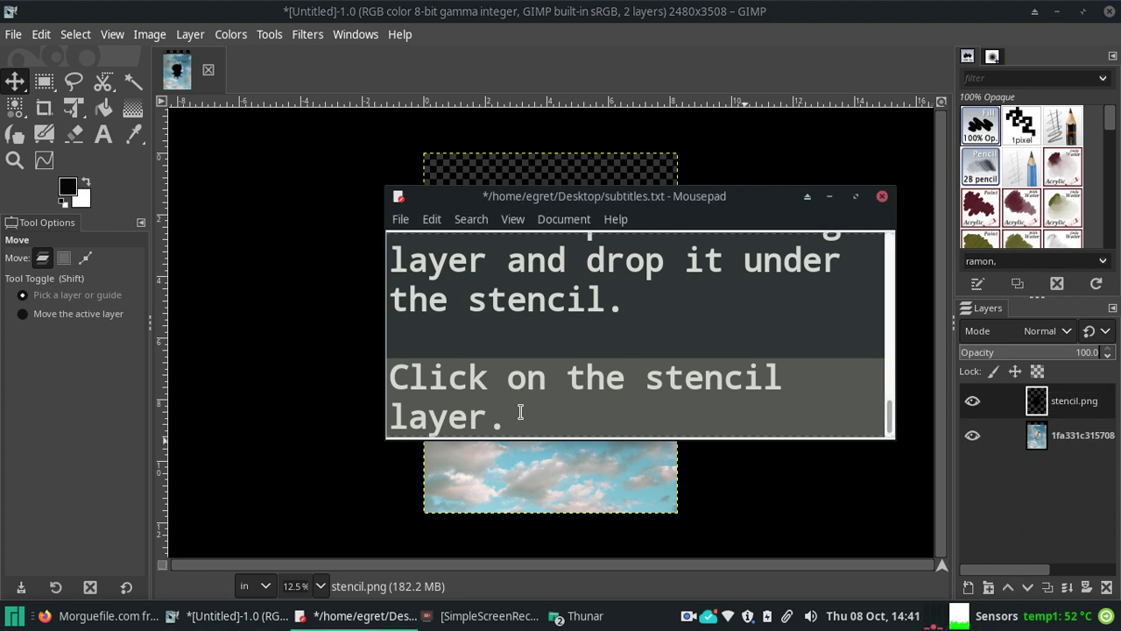
pyautogui.press('Return')
pyautogui.press('Return')
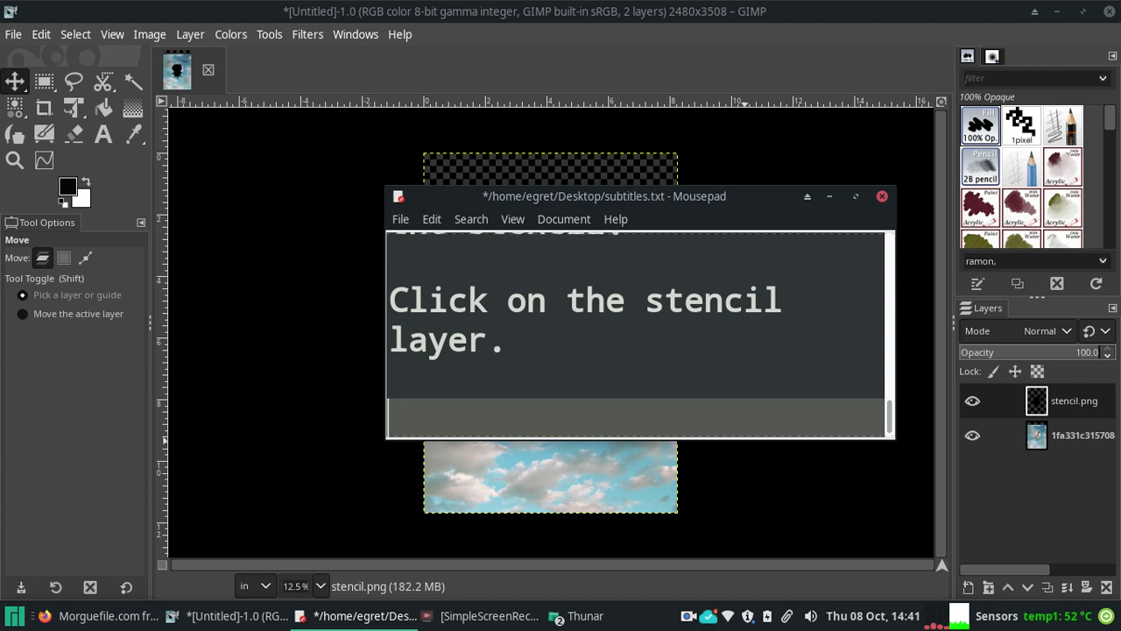
pyautogui.write("Now let's ")
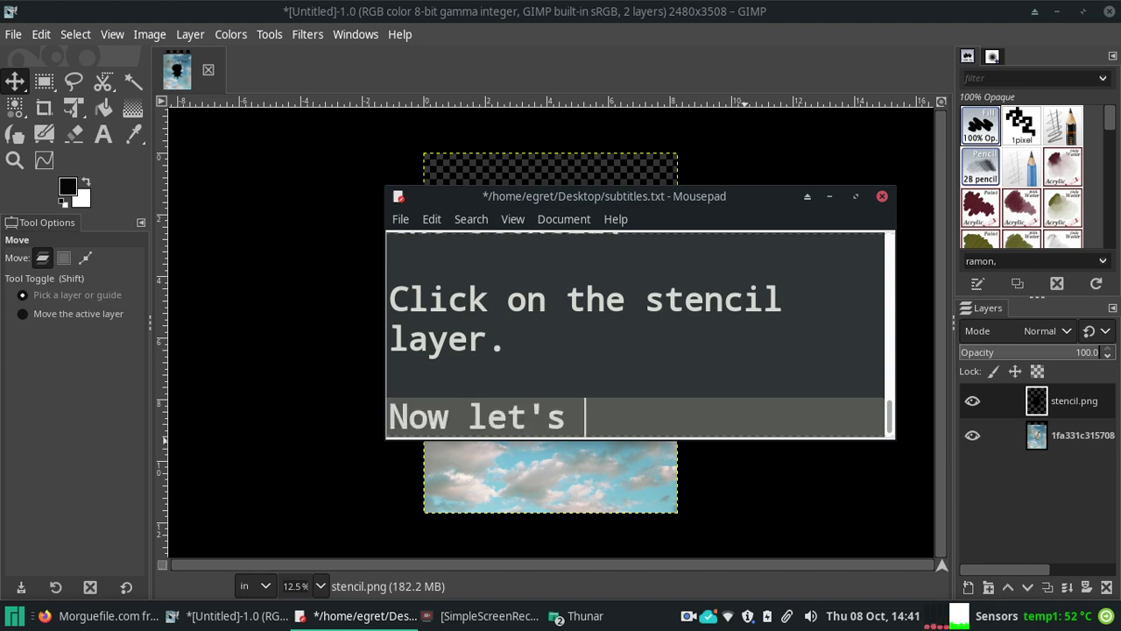
pyautogui.write('go to')
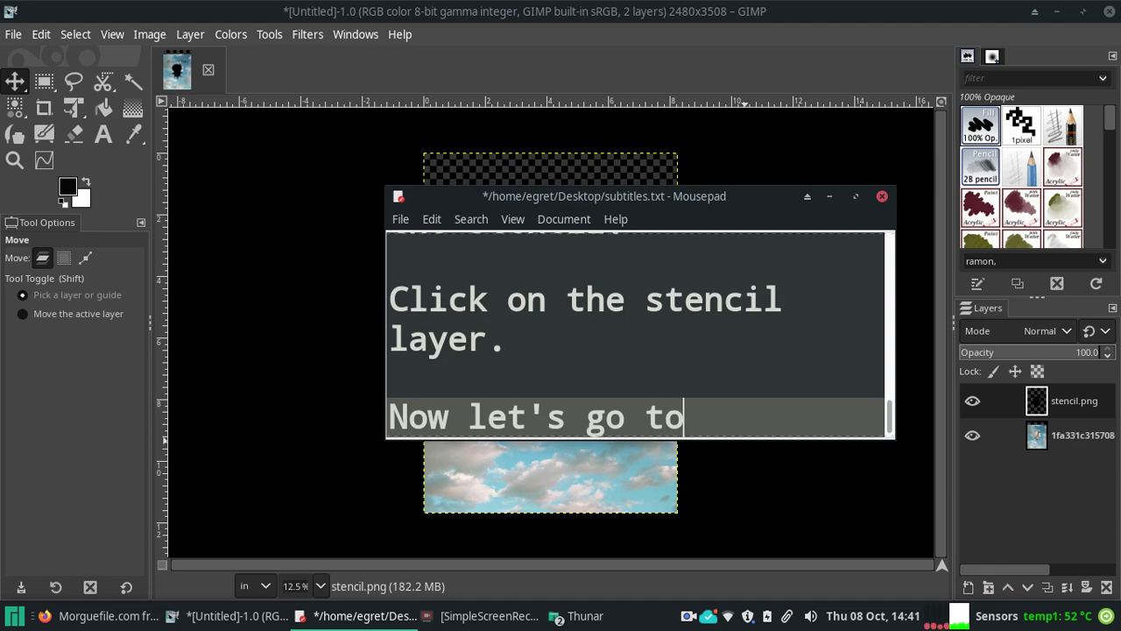
# Step: Select the whole image using the Select menu's All command
pyautogui.click(75, 37)
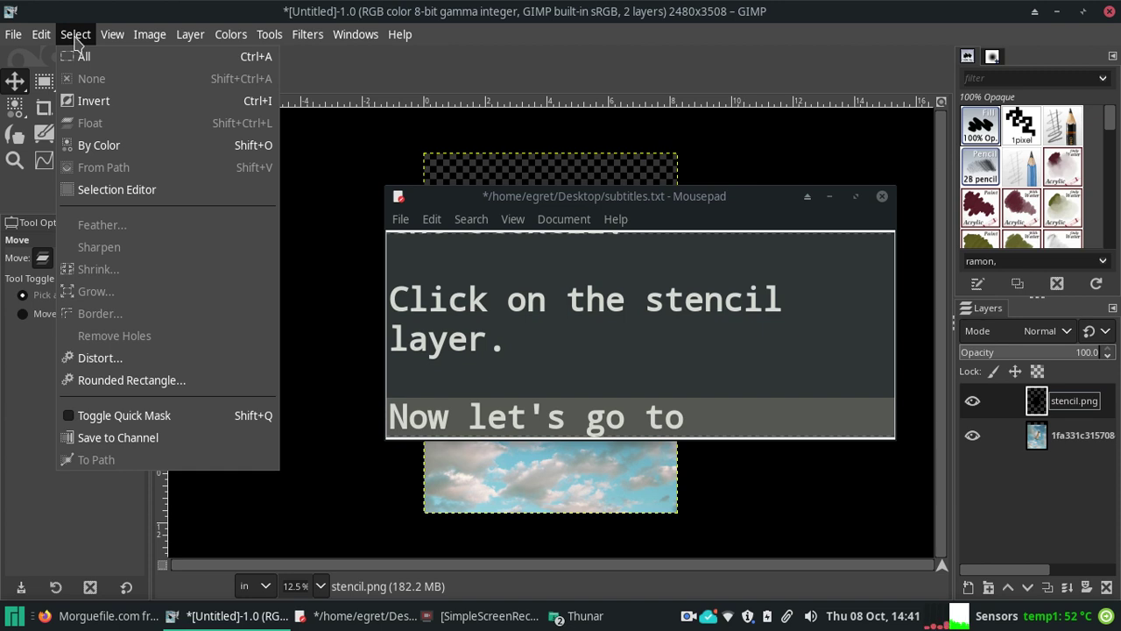
pyautogui.click(74, 38)
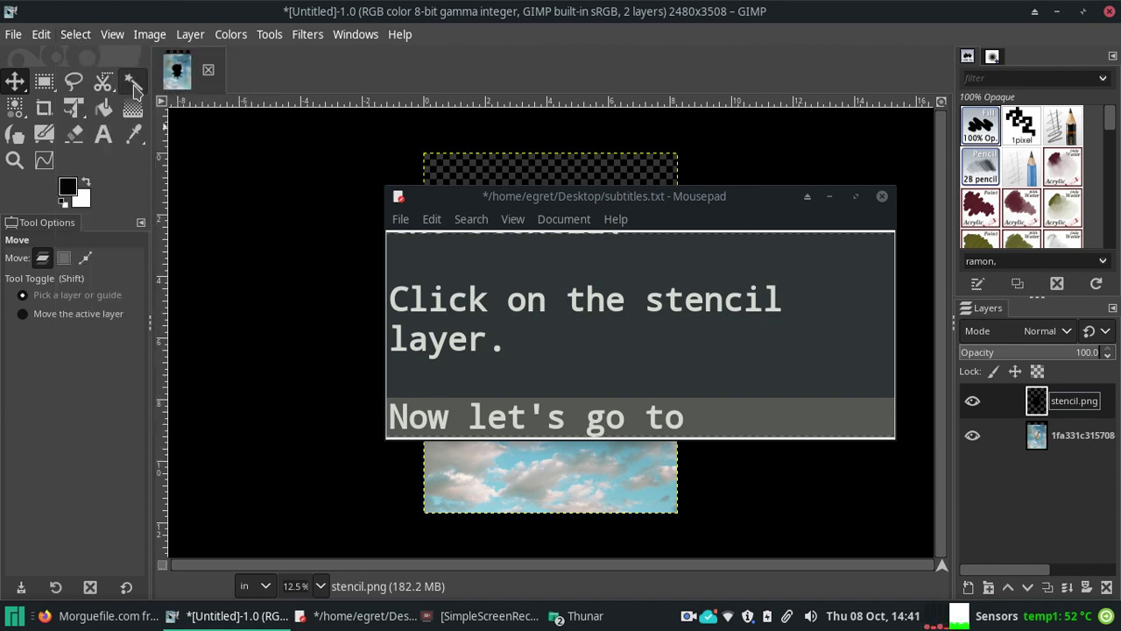
pyautogui.click(78, 35)
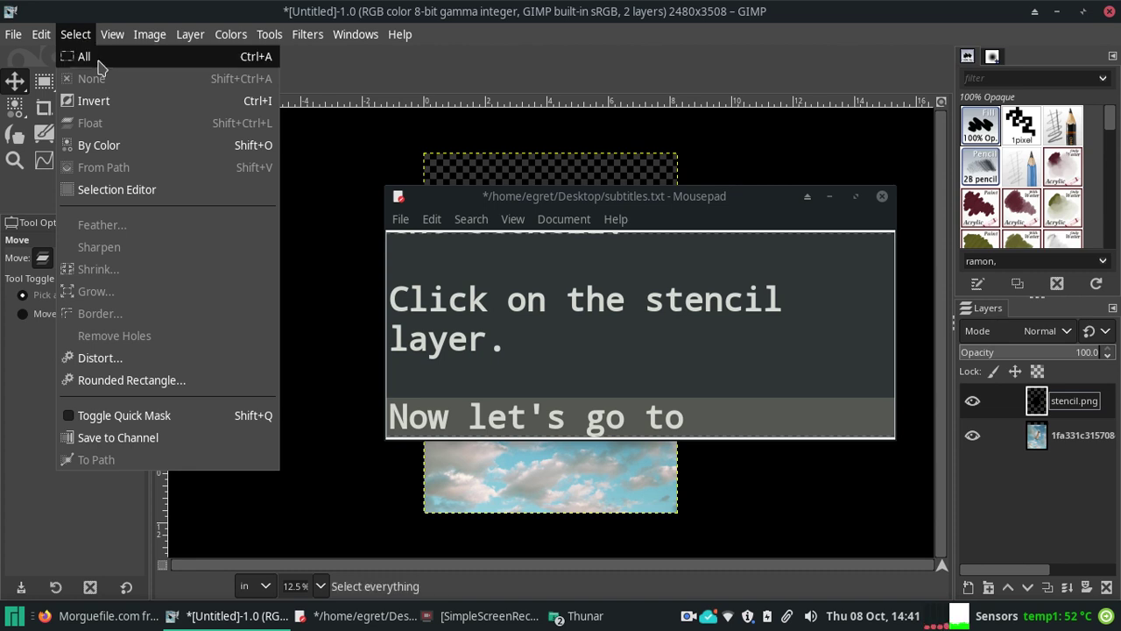
pyautogui.click(83, 56)
pyautogui.moveTo(519, 202); pyautogui.dragTo(389, 209)
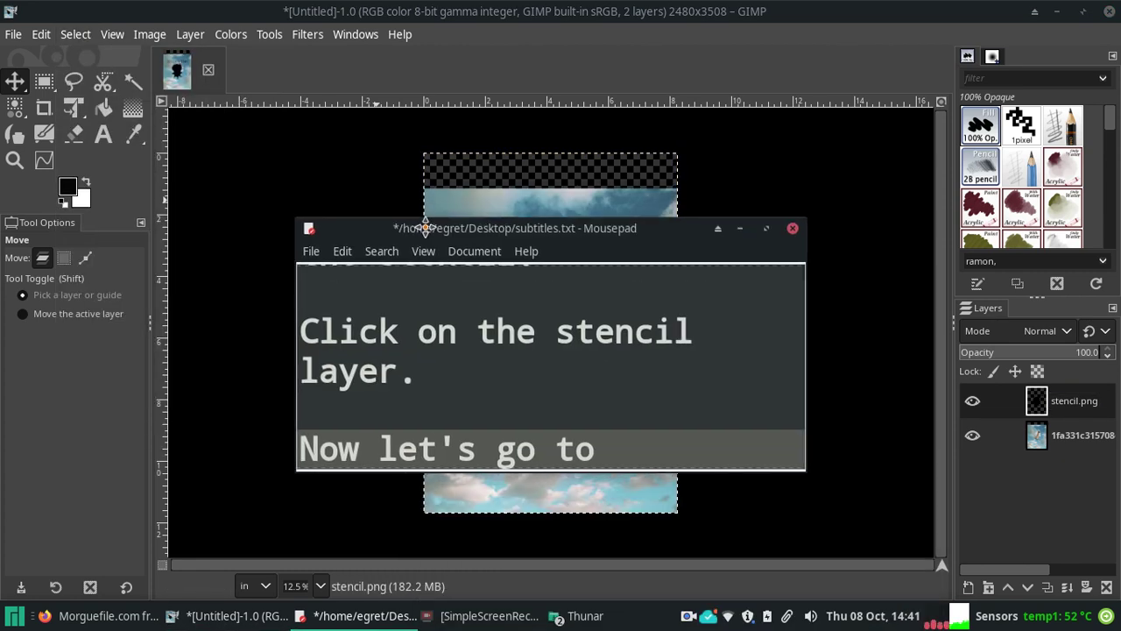
# Step: Browse GIMP's Edit and Image menus while leaving the 'Now let's go to' caption unfinished
pyautogui.click(42, 35)
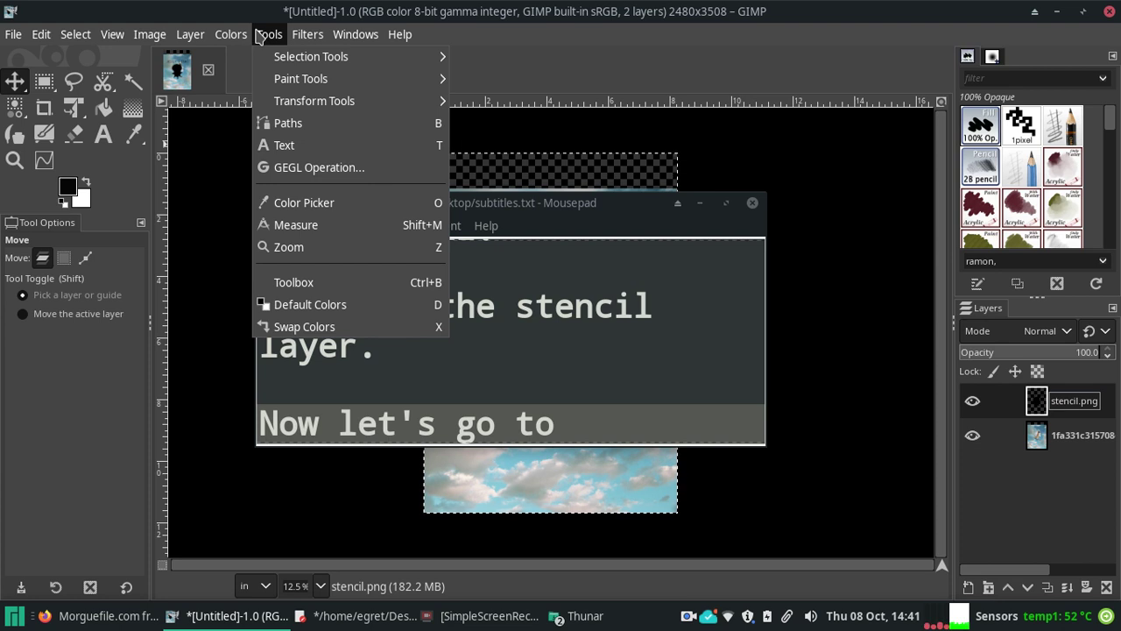
pyautogui.click(259, 33)
pyautogui.click(651, 430)
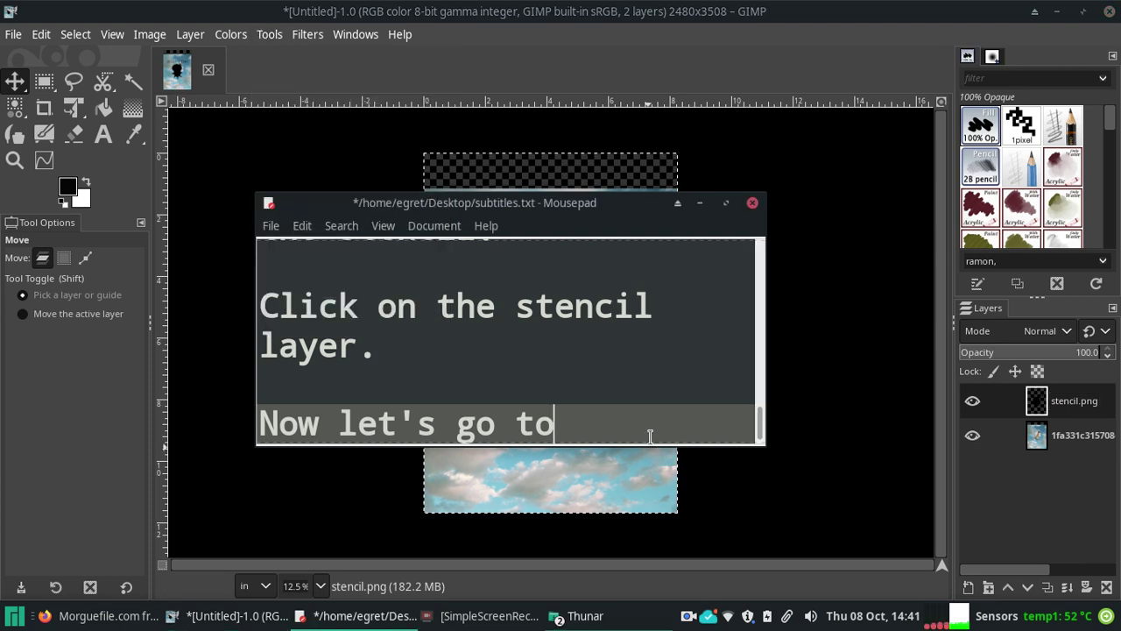
pyautogui.write(' hmmm')
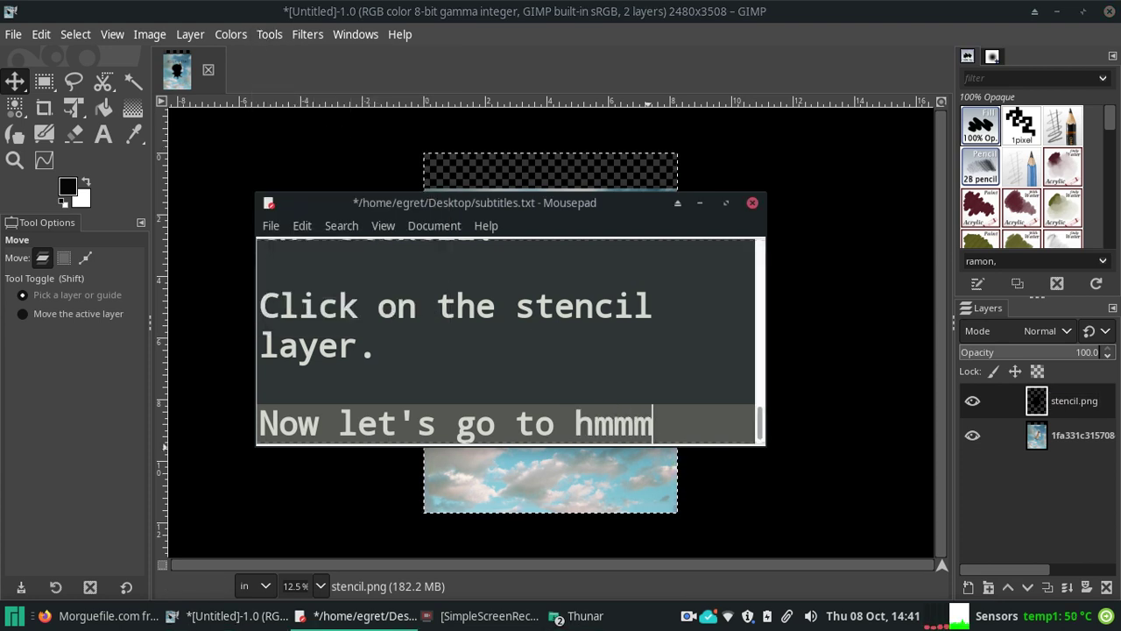
pyautogui.press('BackSpace')
pyautogui.press('BackSpace')
pyautogui.press('BackSpace')
pyautogui.press('BackSpace')
pyautogui.press('BackSpace')
pyautogui.press('BackSpace')
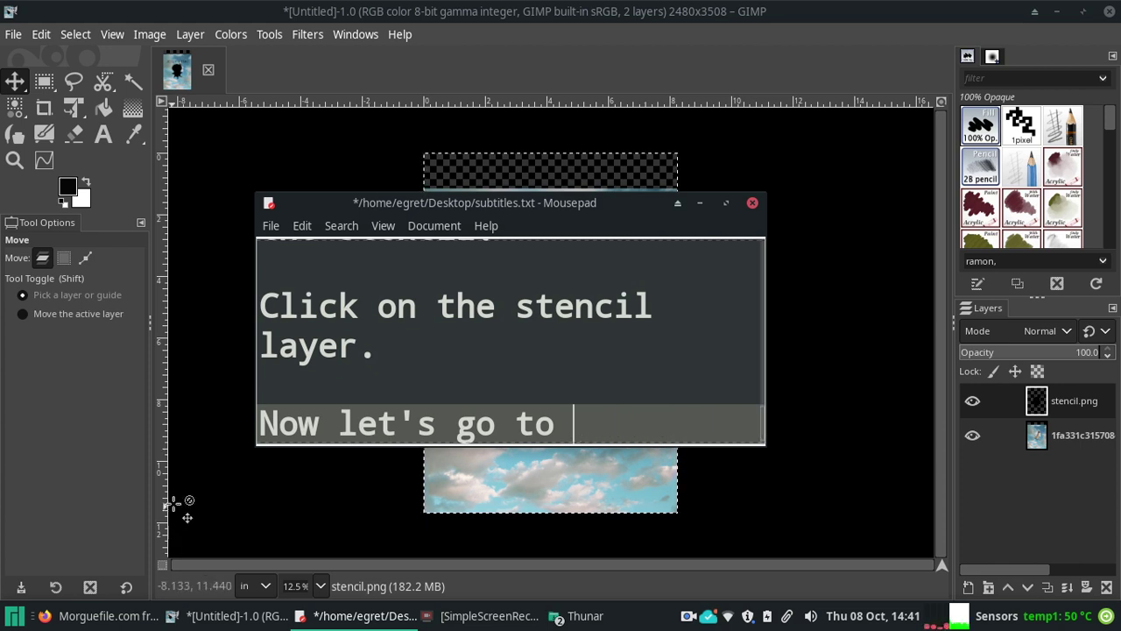
pyautogui.click(149, 35)
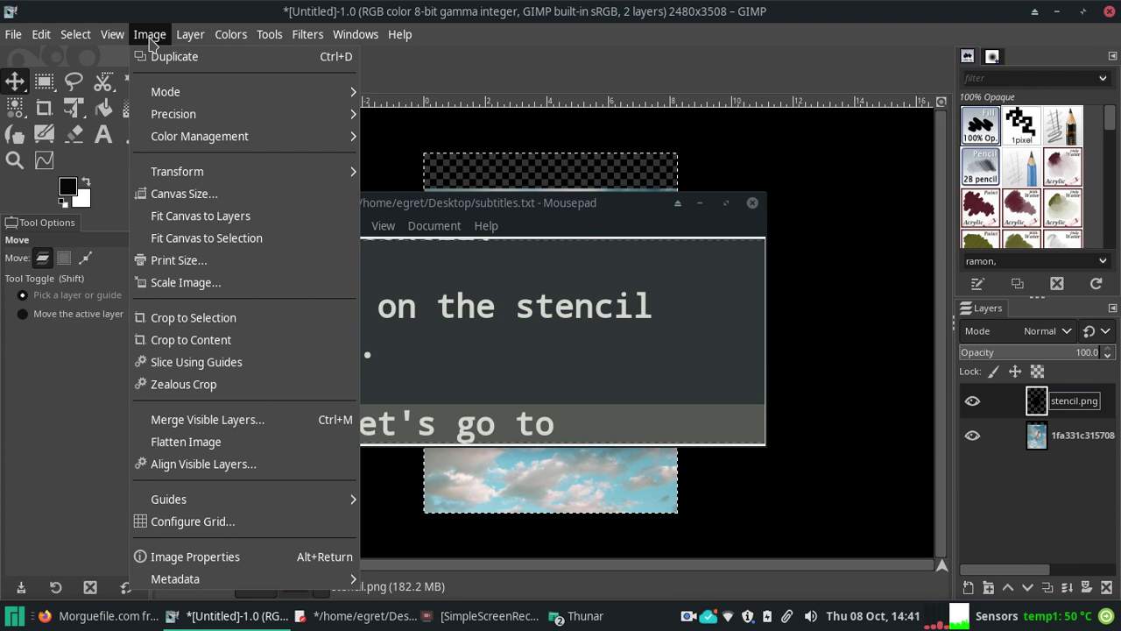
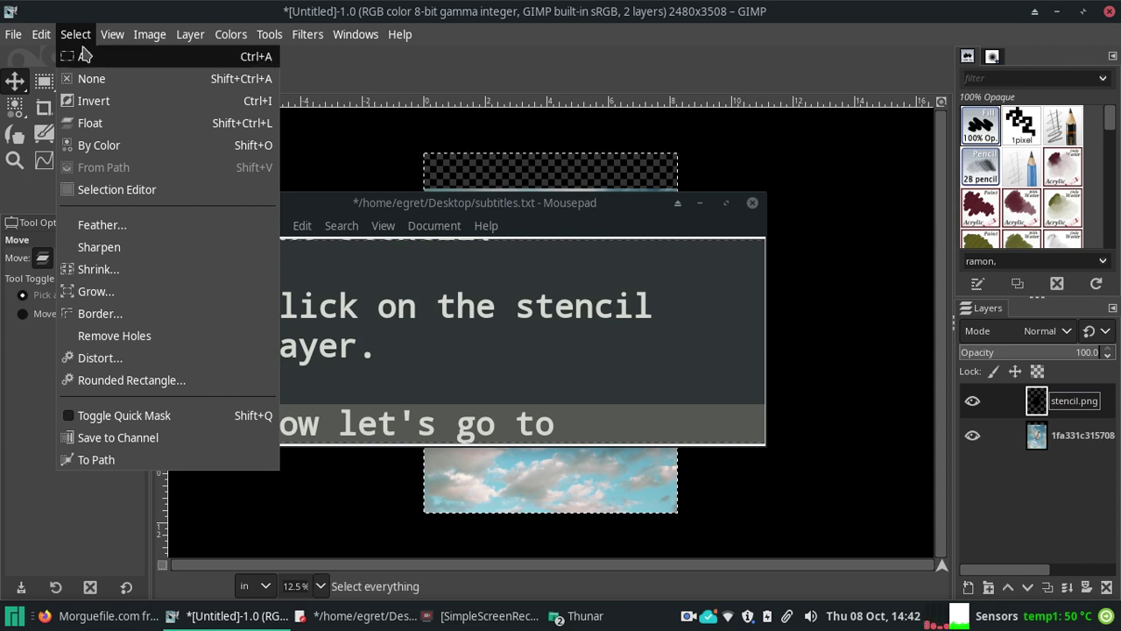
# Step: Finish the subtitle 'Now let's go to layer modes.' and move the notes window top-right
pyautogui.click(35, 457)
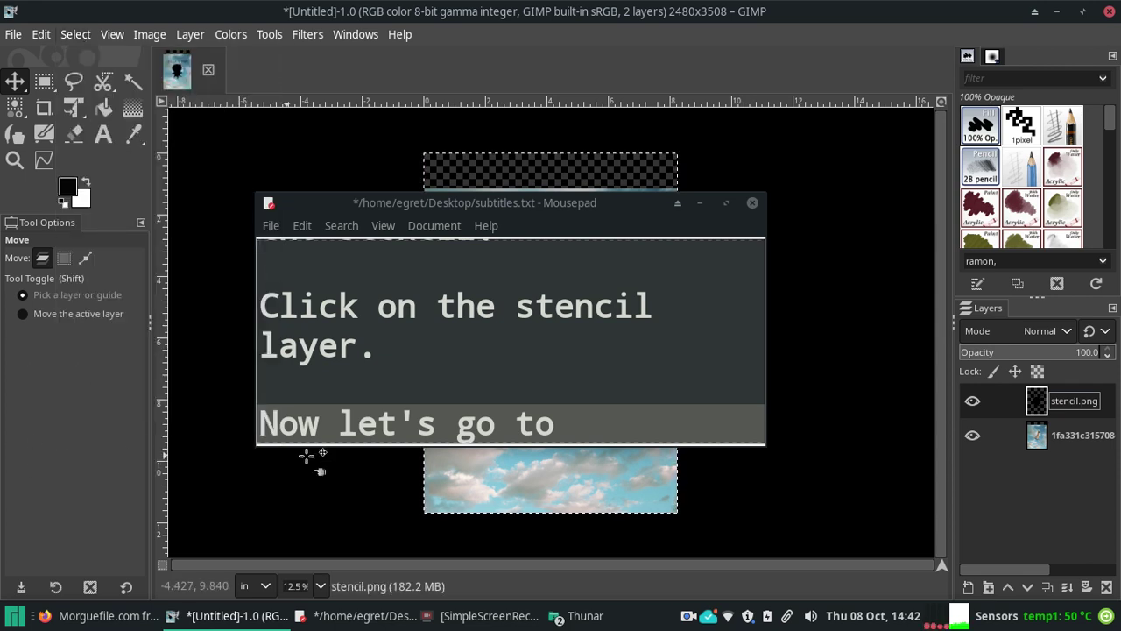
pyautogui.click(624, 422)
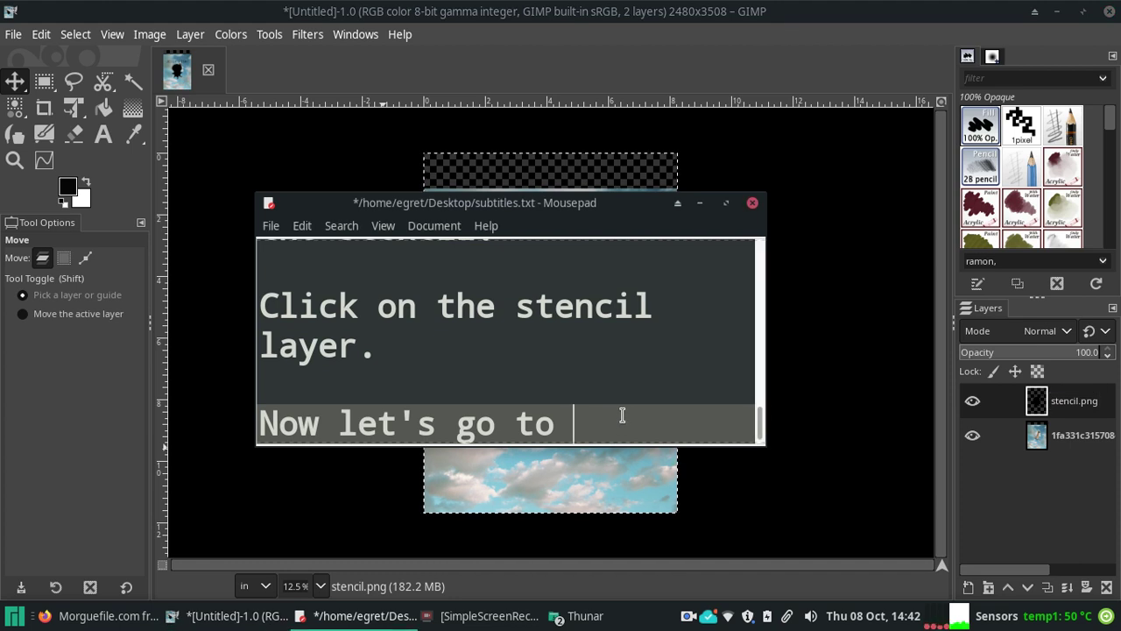
pyautogui.moveTo(663, 263)
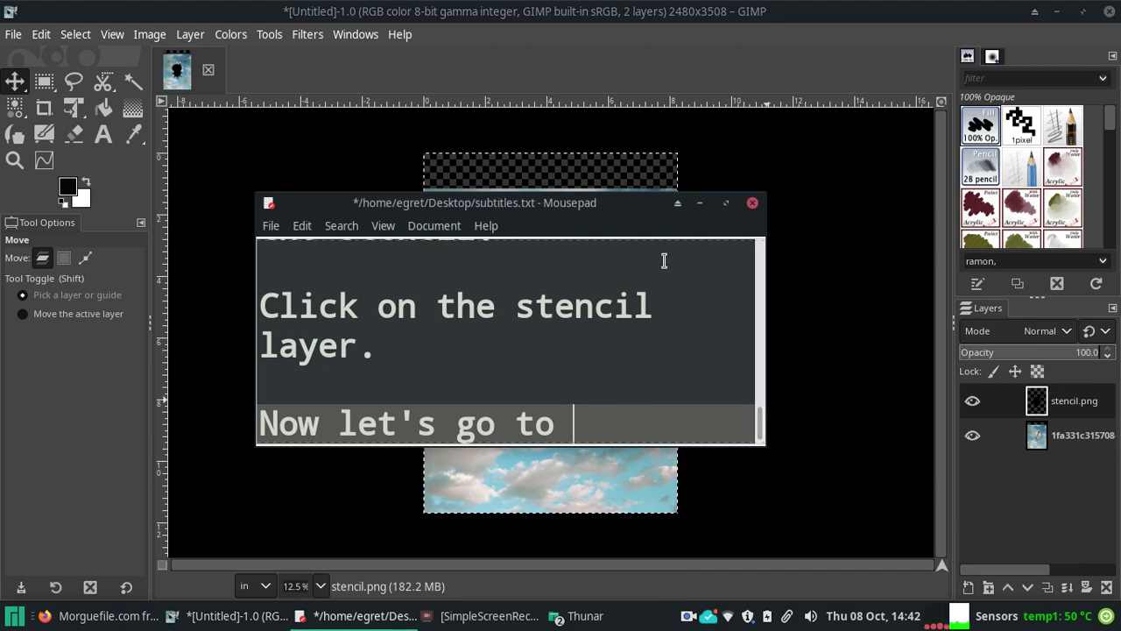
pyautogui.moveTo(640, 210); pyautogui.dragTo(793, 221)
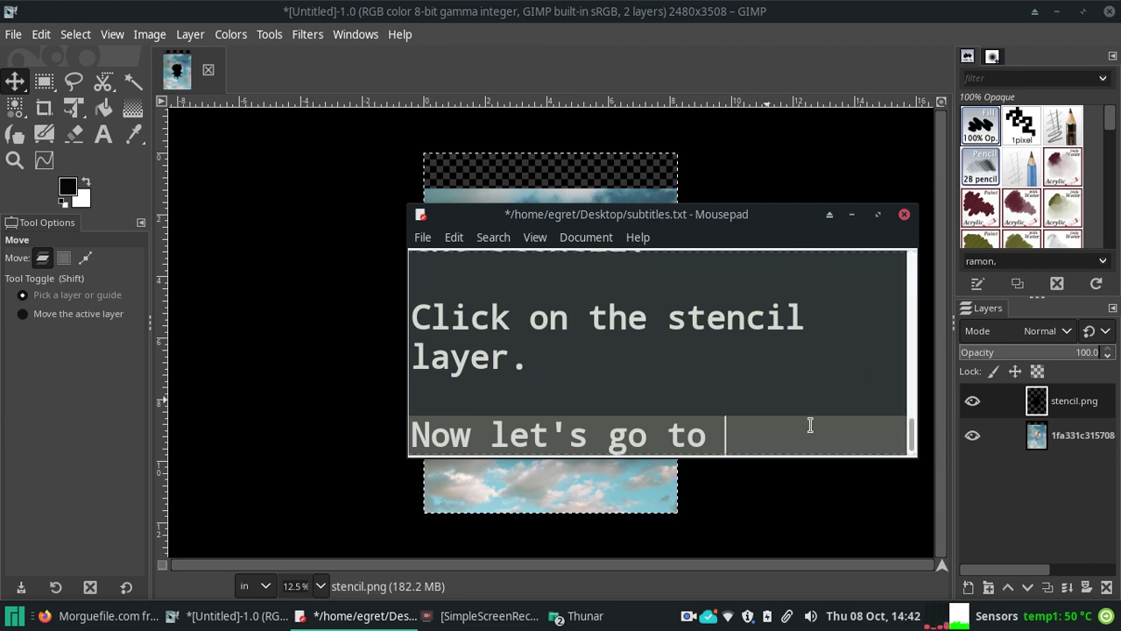
pyautogui.write('let')
pyautogui.press('BackSpace')
pyautogui.press('BackSpace')
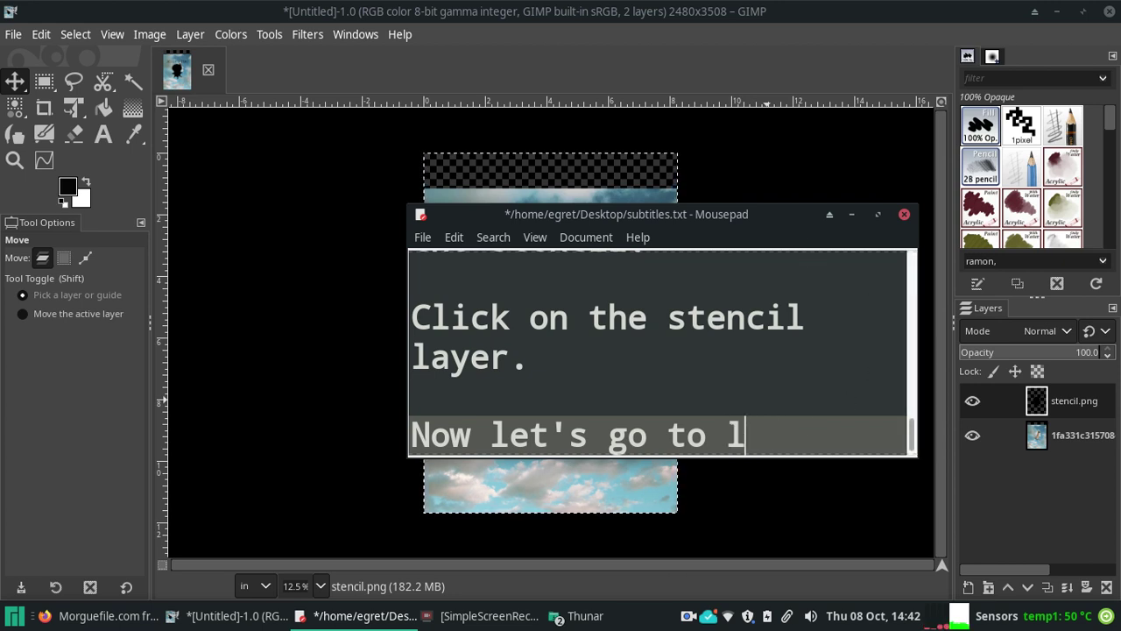
pyautogui.write('ayer modes.')
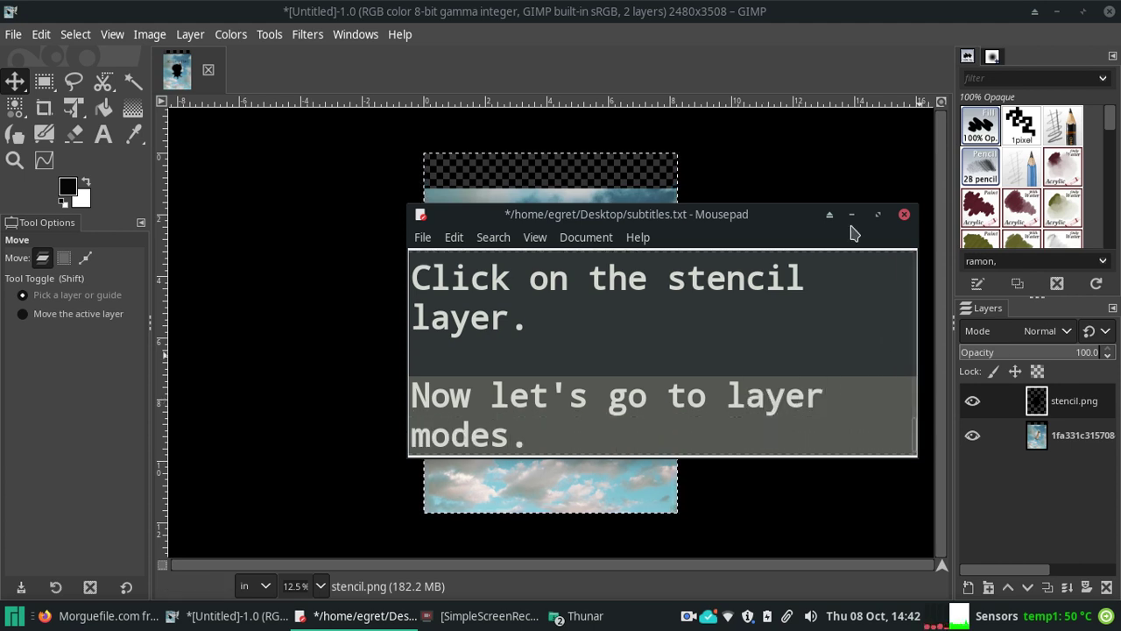
pyautogui.moveTo(740, 215)
pyautogui.mouseDown()
pyautogui.moveTo(873, 83)
pyautogui.moveTo(939, 48)
pyautogui.mouseUp()
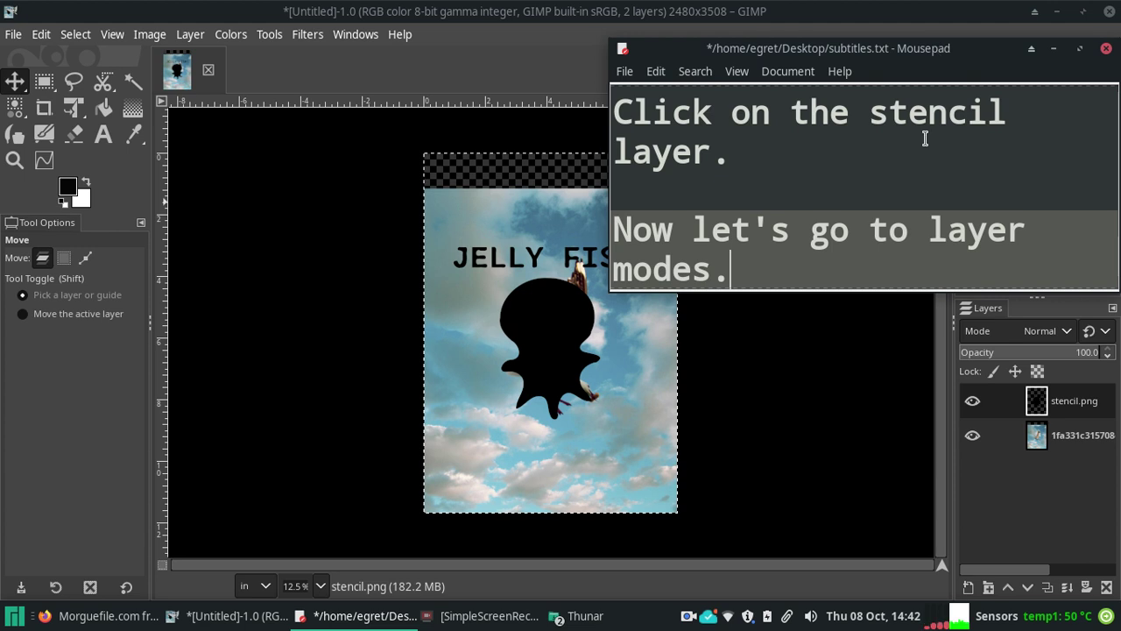
# Step: Try the Dissolve, Luma lighten only and Multiply blend modes on the stencil layer
pyautogui.click(1062, 334)
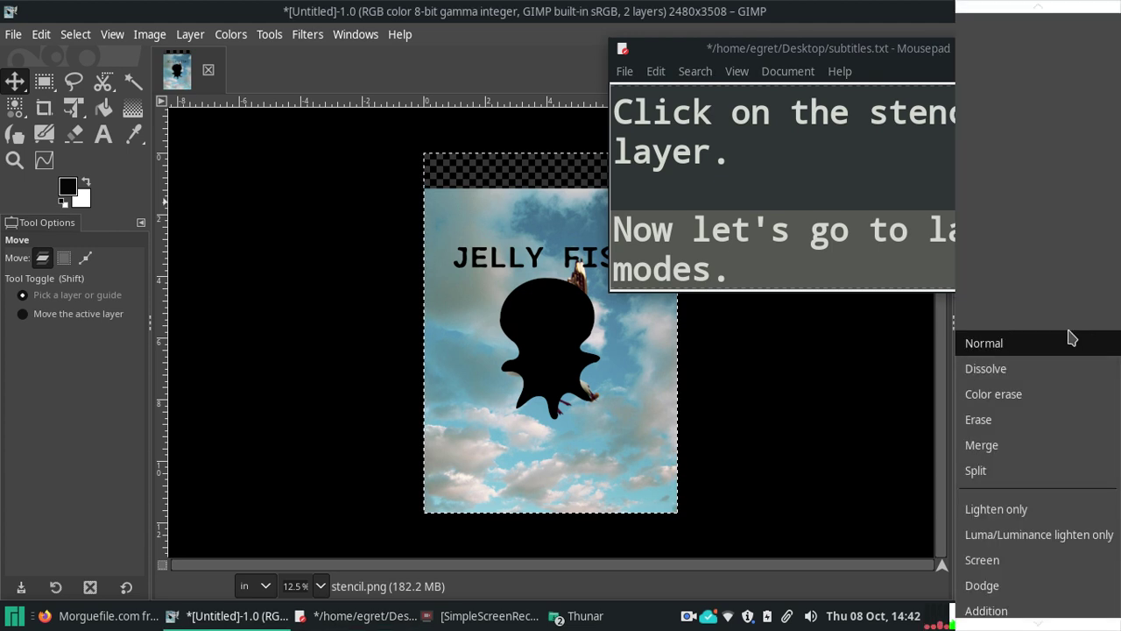
pyautogui.click(1042, 369)
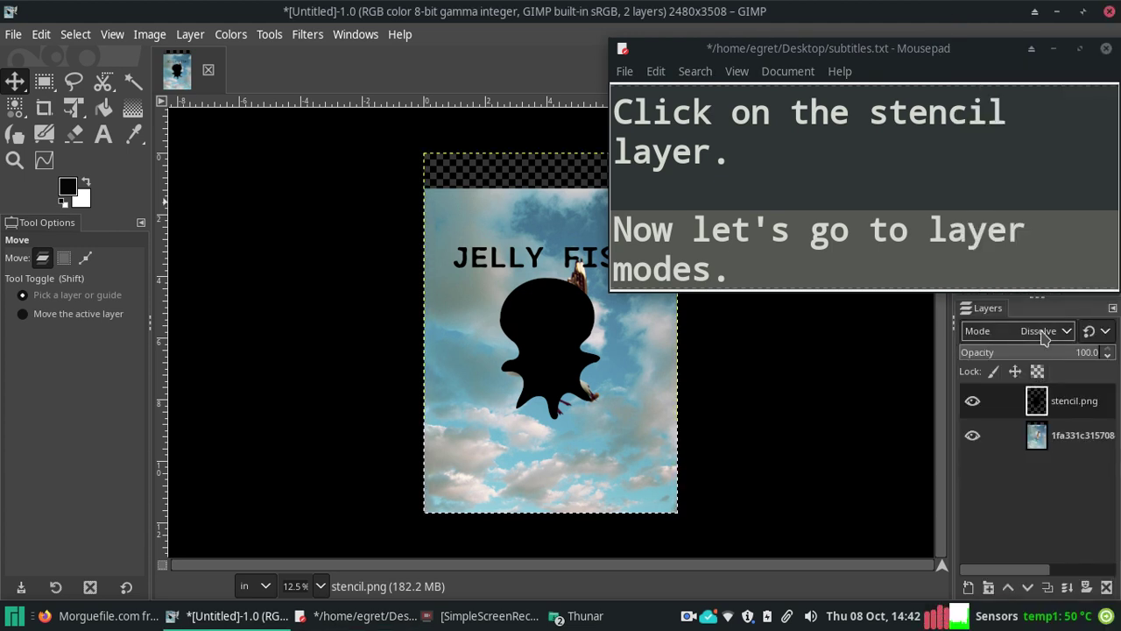
pyautogui.click(1064, 334)
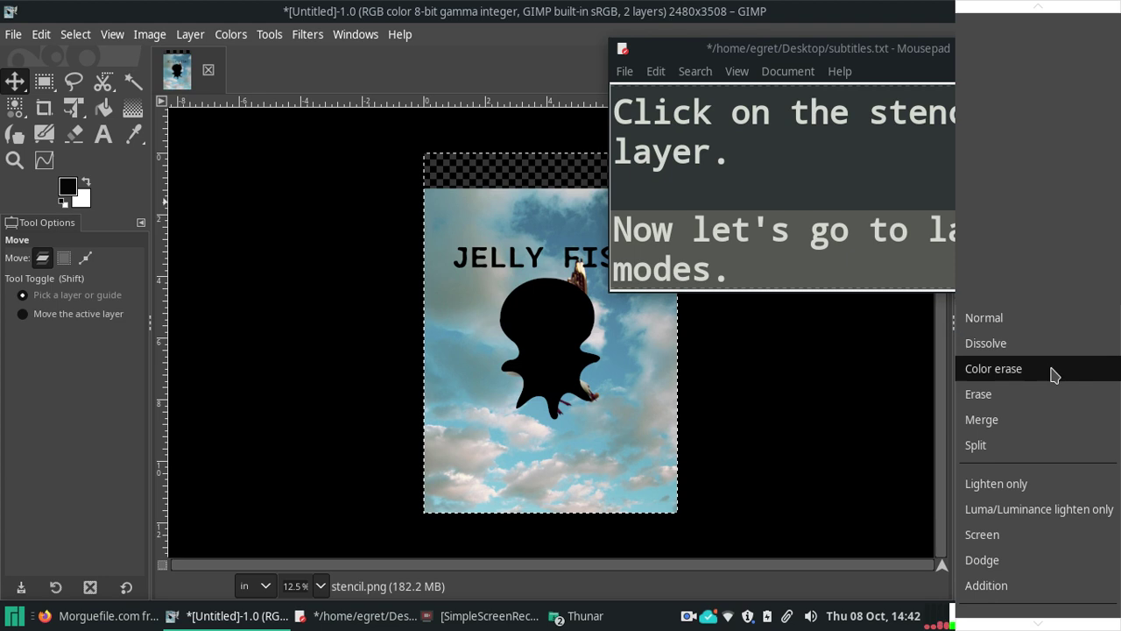
pyautogui.click(1027, 517)
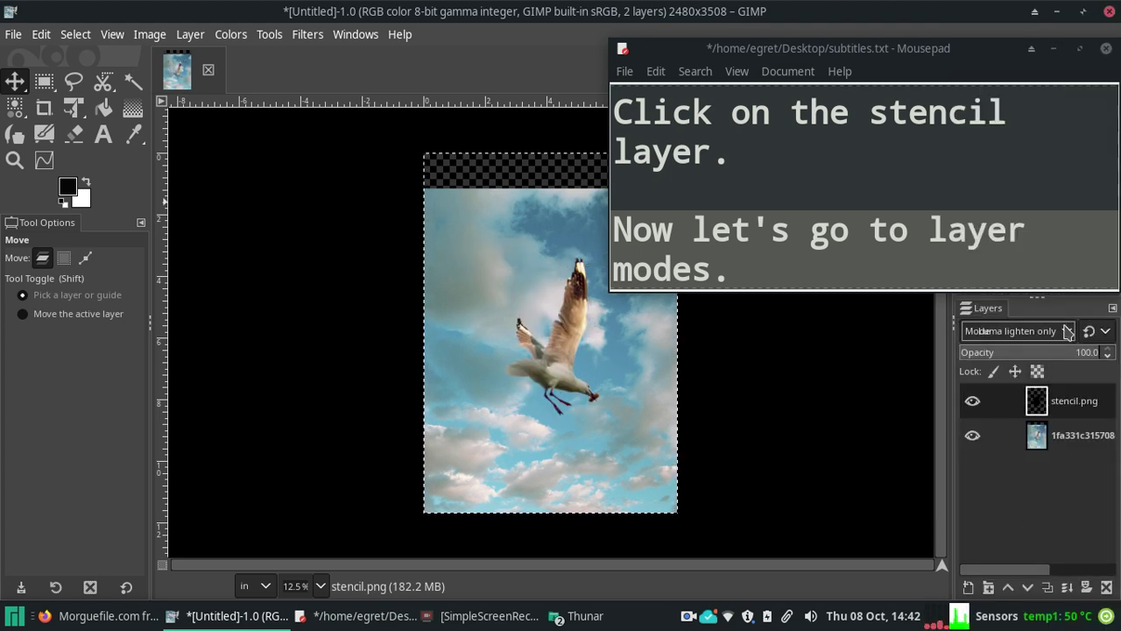
pyautogui.click(1067, 331)
pyautogui.click(1020, 509)
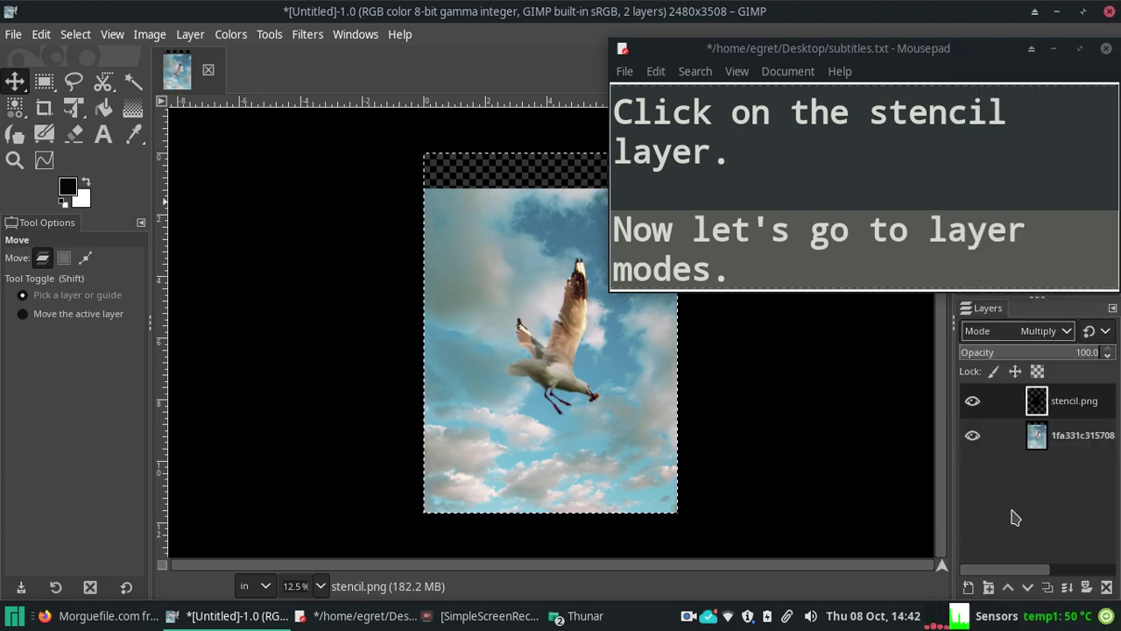
# Step: Try Overlay and Difference, then leave the stencil layer in Divide mode
pyautogui.click(1057, 340)
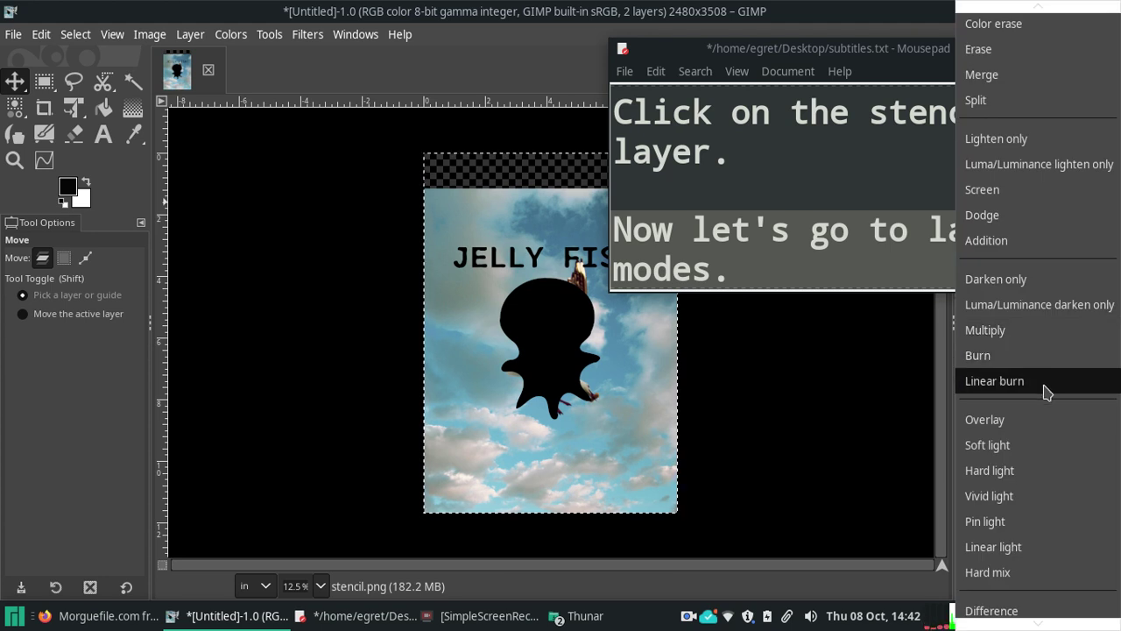
pyautogui.click(1026, 424)
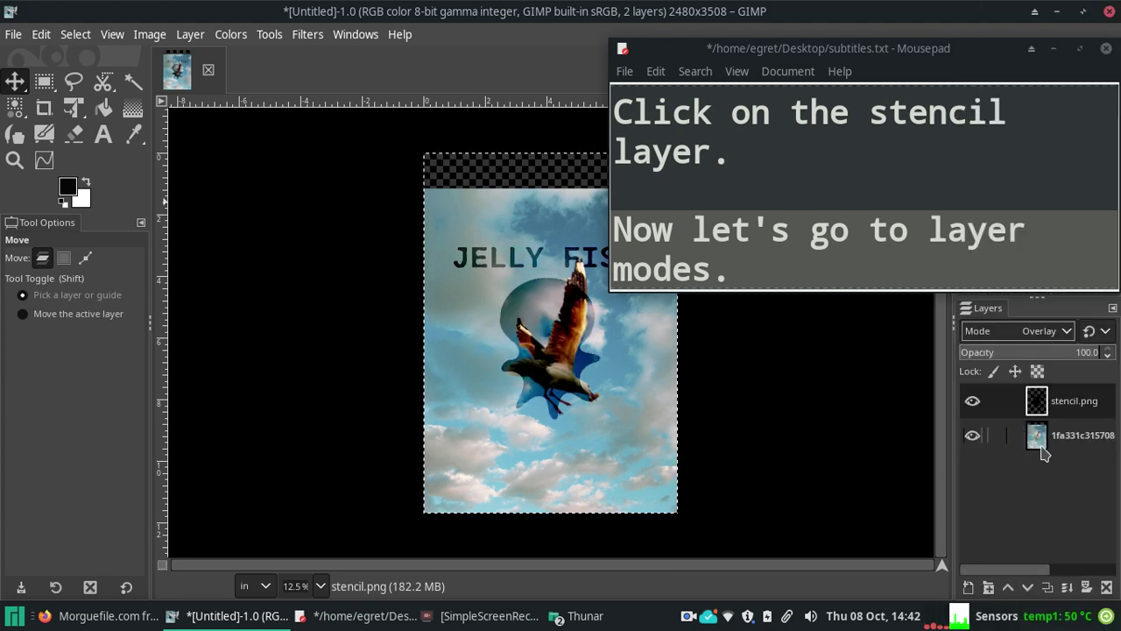
pyautogui.click(1066, 330)
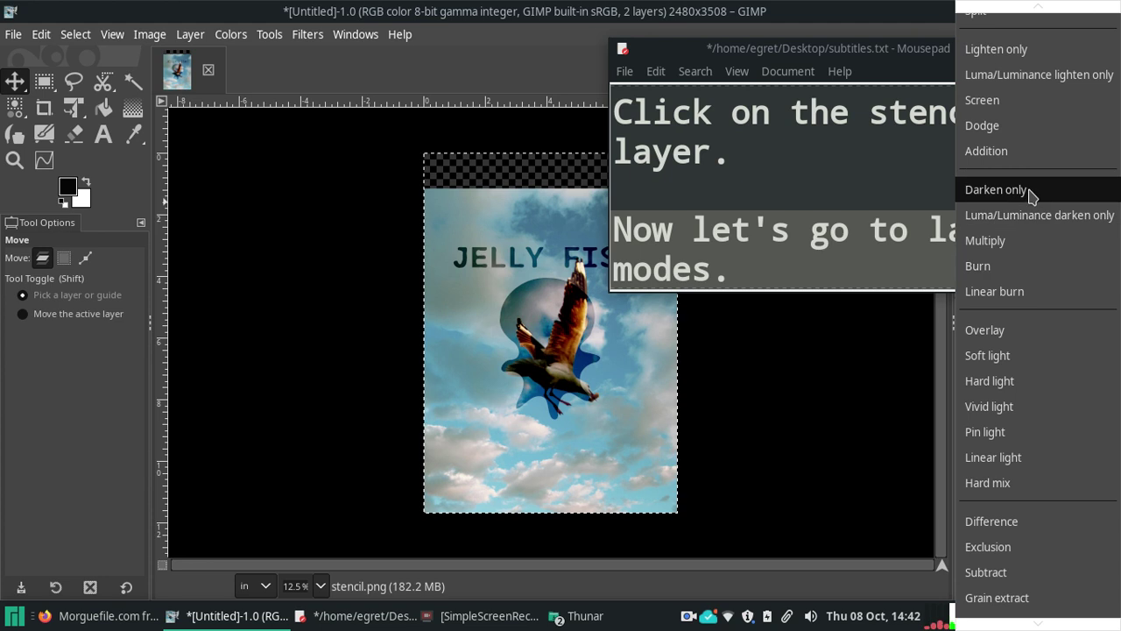
pyautogui.click(998, 523)
pyautogui.click(1068, 333)
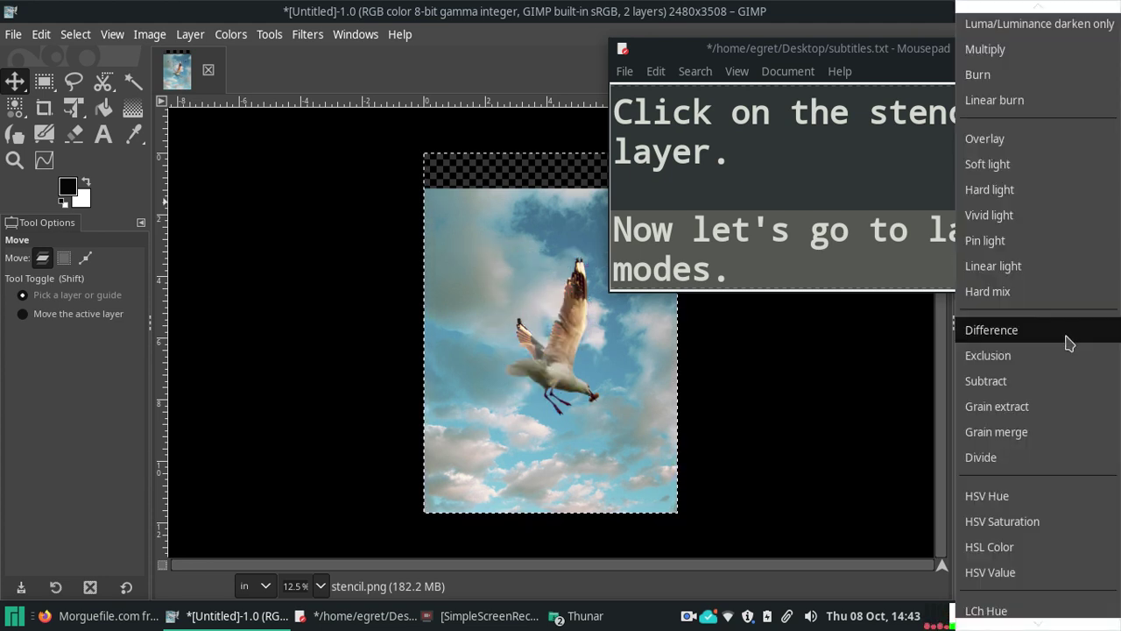
pyautogui.click(1031, 457)
pyautogui.click(1058, 396)
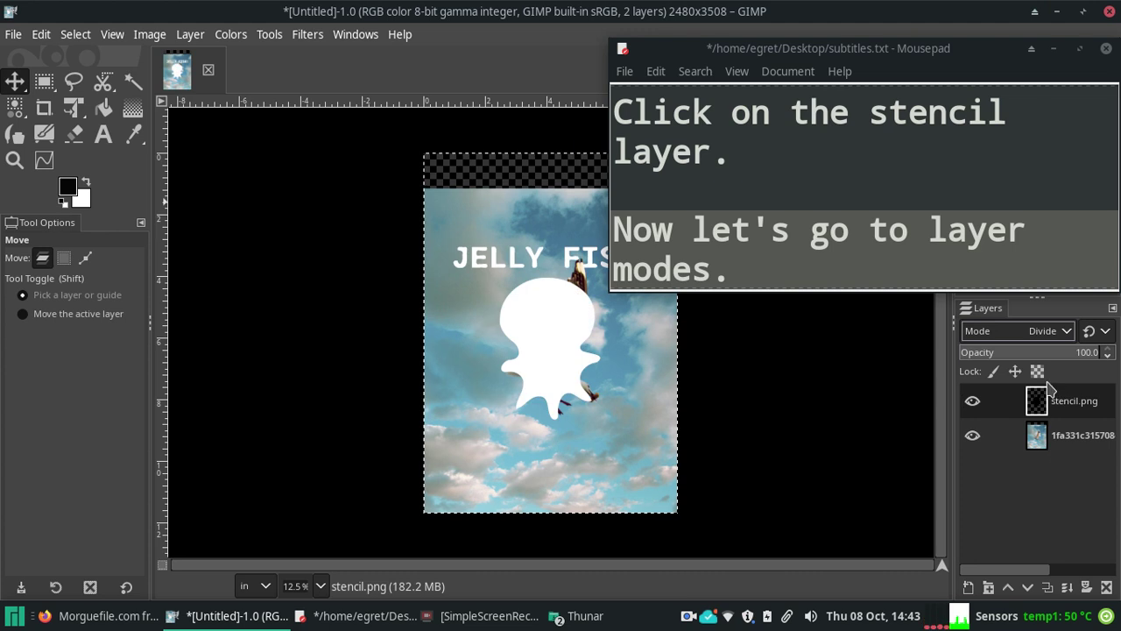
pyautogui.click(796, 272)
# Step: Add subtitles 'That's all very interesting but not very useful right now.' and 'So let's go back to Normal layer mode'
pyautogui.write("That's all v")
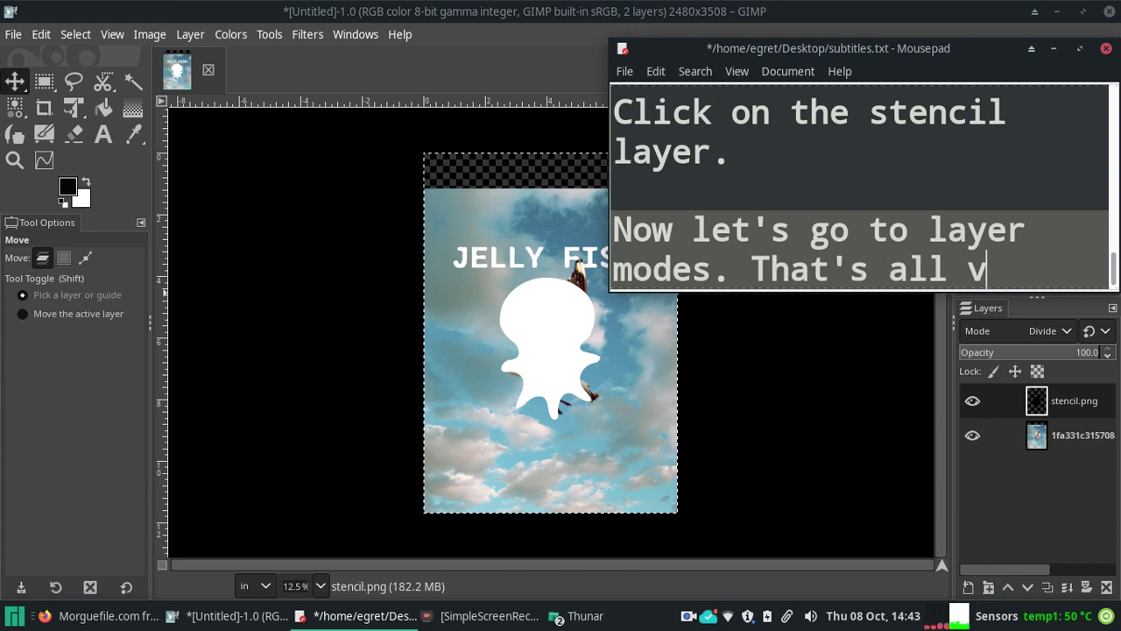
pyautogui.write('ery inter')
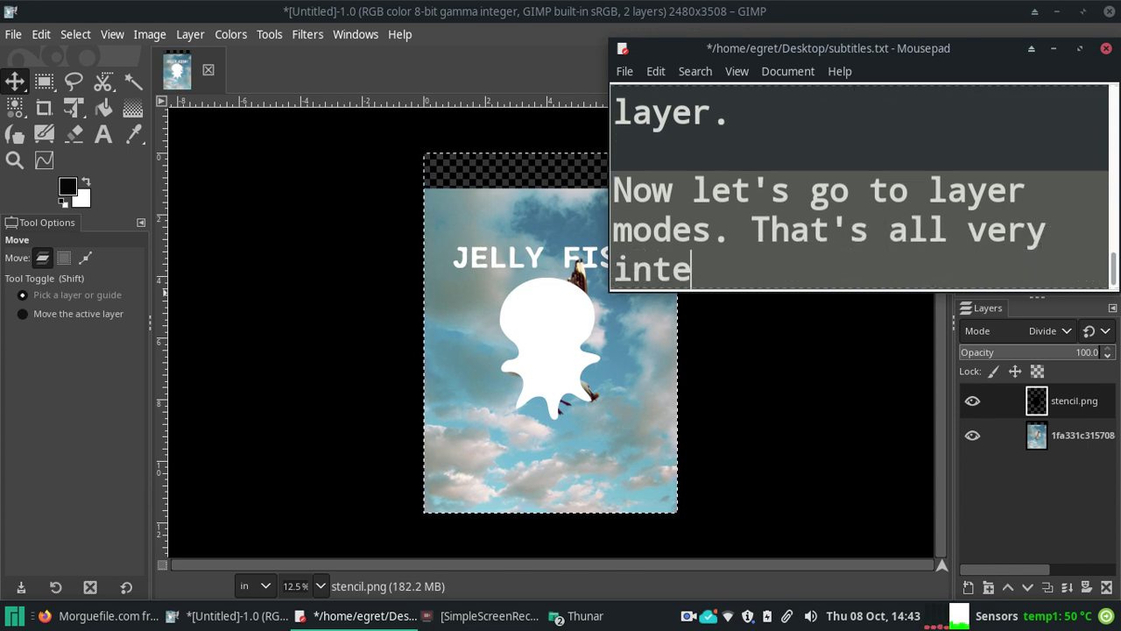
pyautogui.write('esting ')
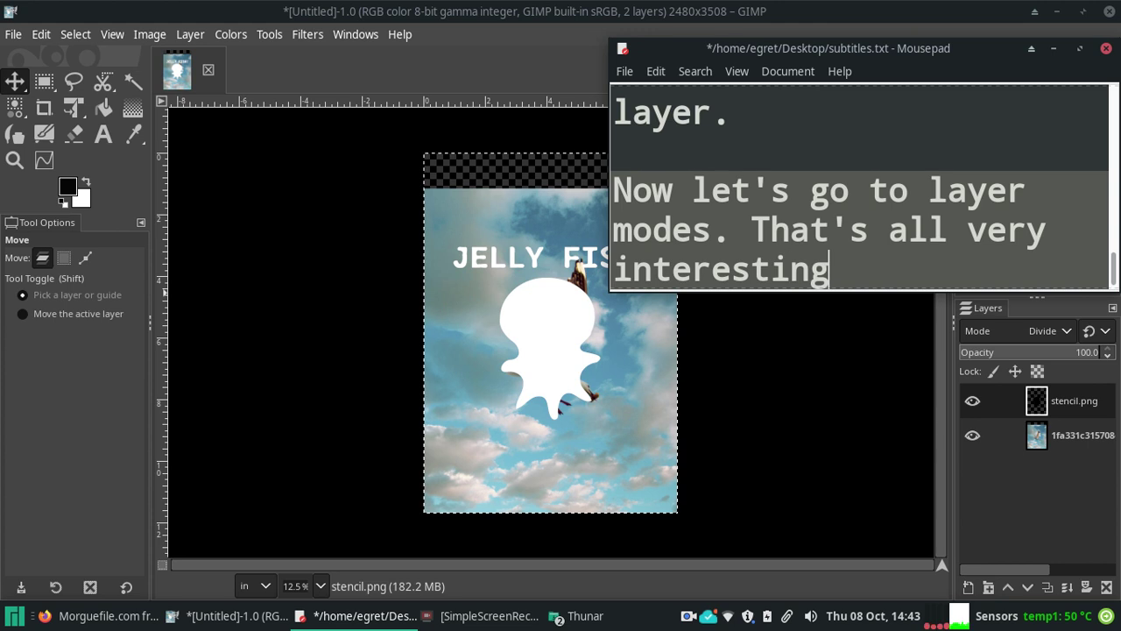
pyautogui.write('but not very useful ')
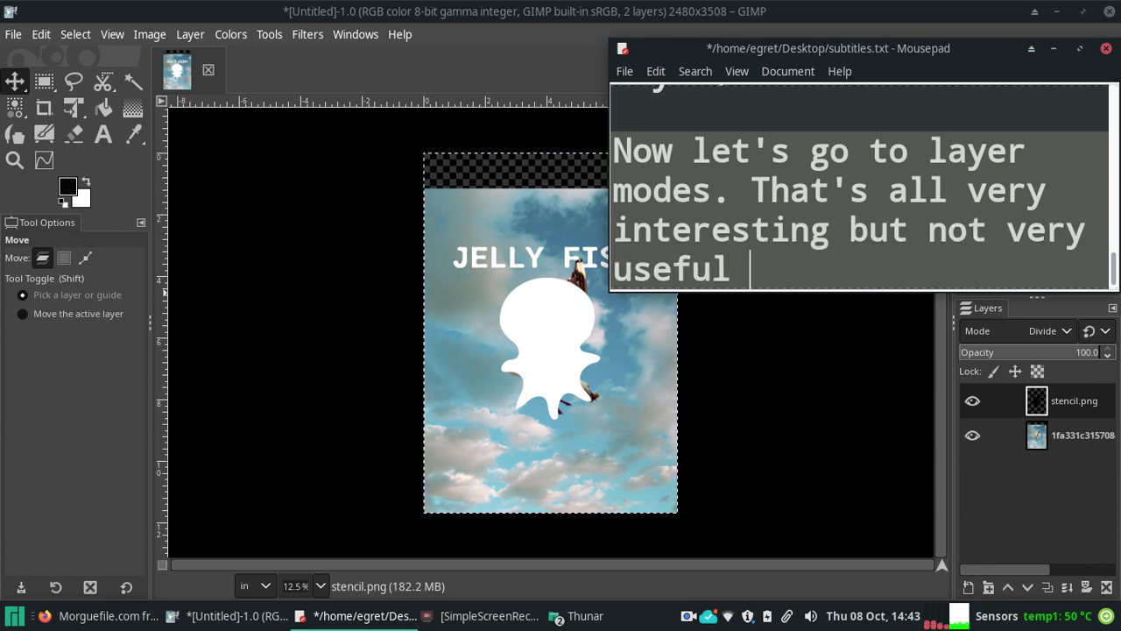
pyautogui.write('right now.')
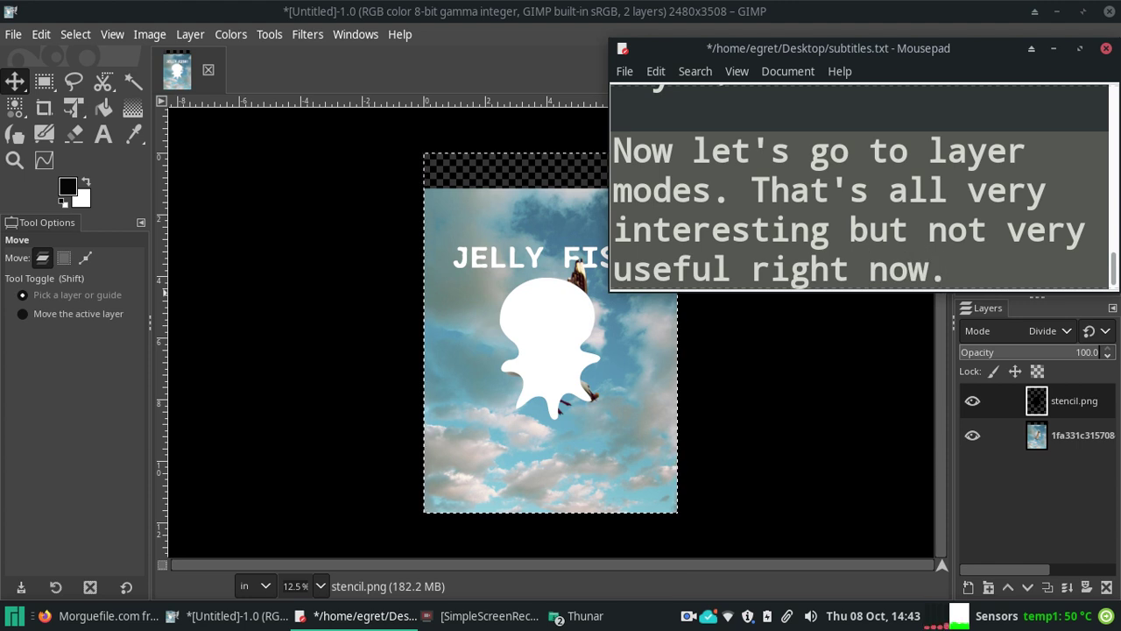
pyautogui.press('Return')
pyautogui.press('Return')
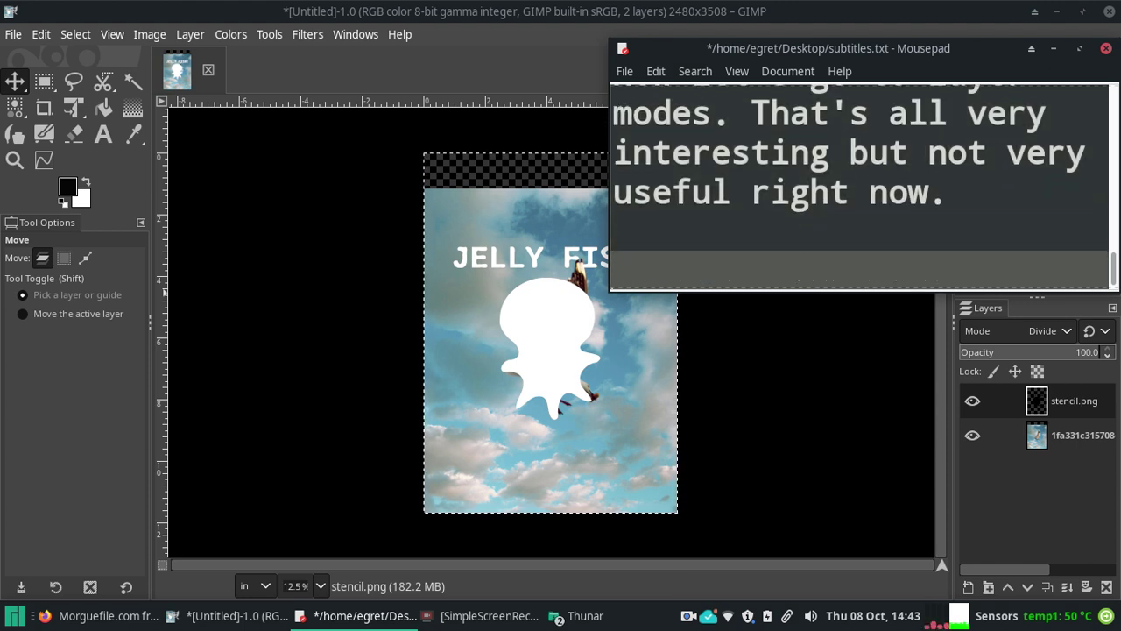
pyautogui.write("So let's ")
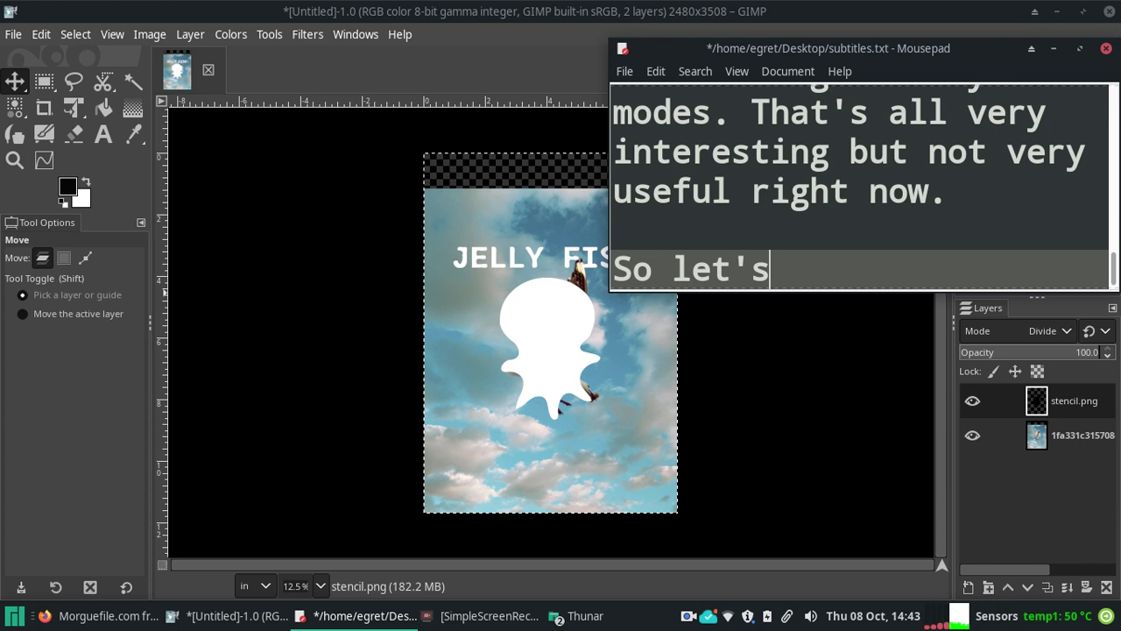
pyautogui.write('click a')
pyautogui.press('BackSpace')
pyautogui.write('an')
pyautogui.press('BackSpace')
pyautogui.press('BackSpace')
pyautogui.press('BackSpace')
pyautogui.press('BackSpace')
pyautogui.press('BackSpace')
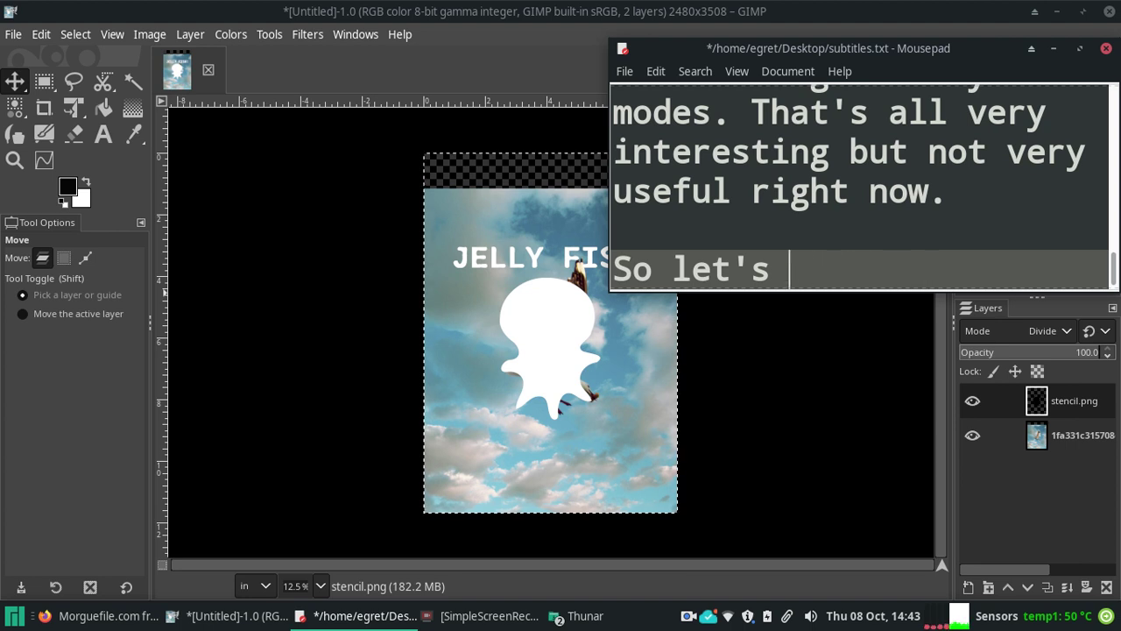
pyautogui.write('go back')
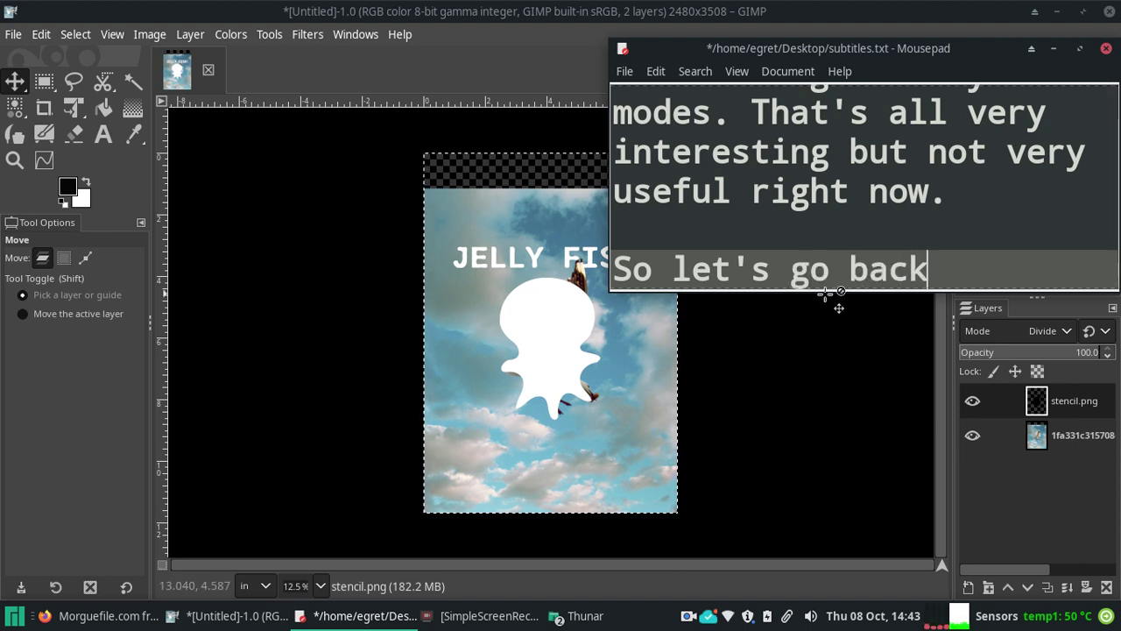
pyautogui.write(' to Normal layer mode')
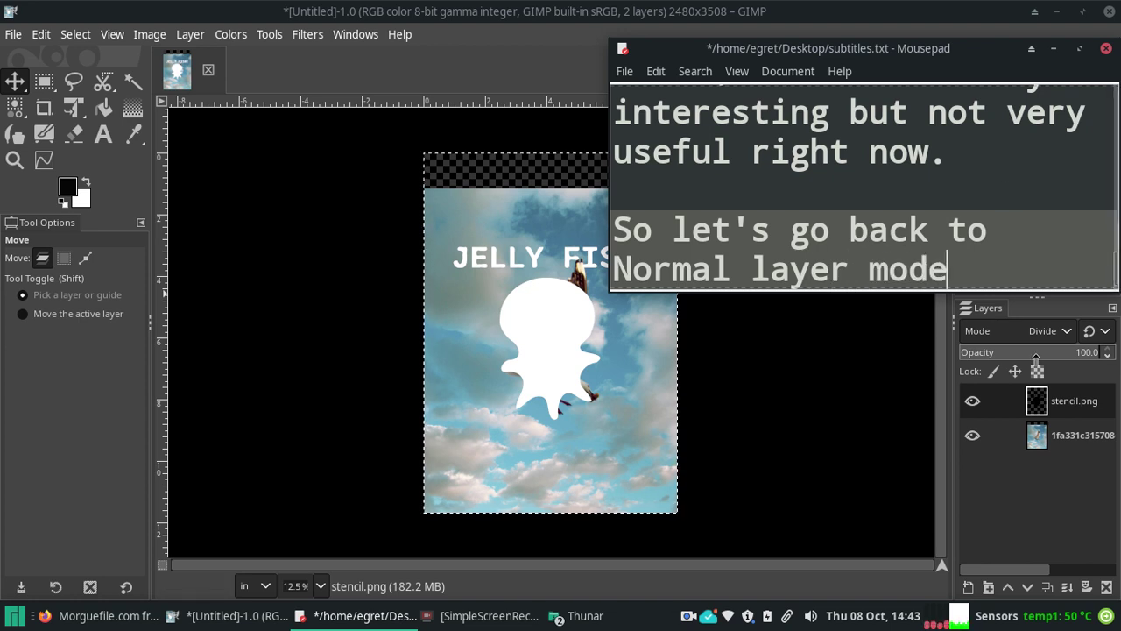
# Step: Set the stencil layer's blend mode back to Normal
pyautogui.click(1070, 332)
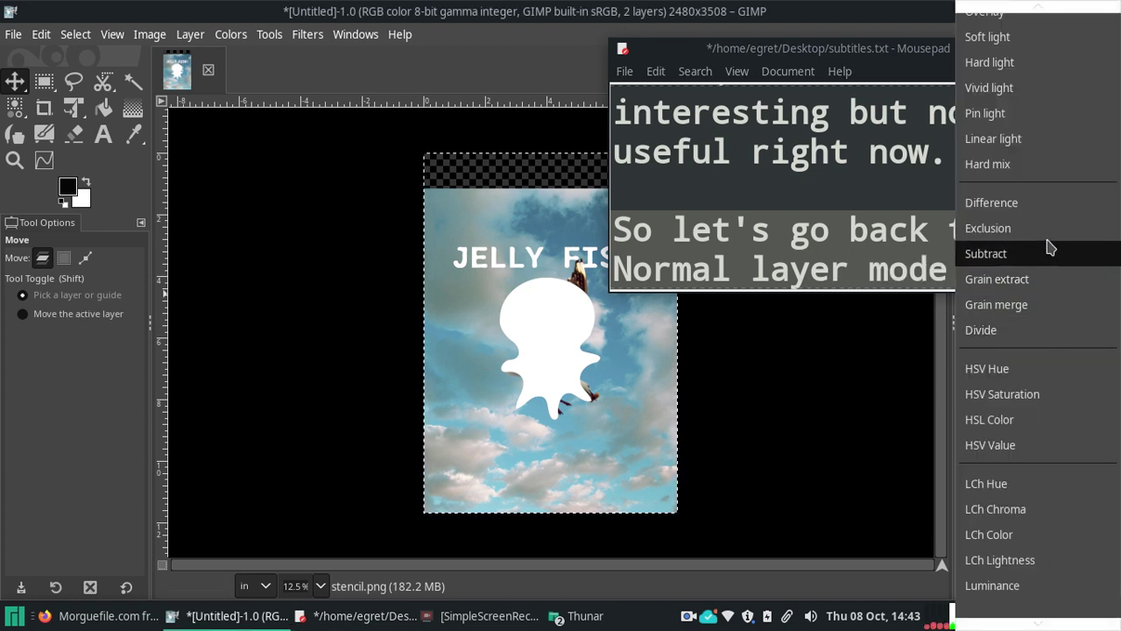
pyautogui.scroll(2, 1055, 56)
pyautogui.scroll(3, 1025, 96)
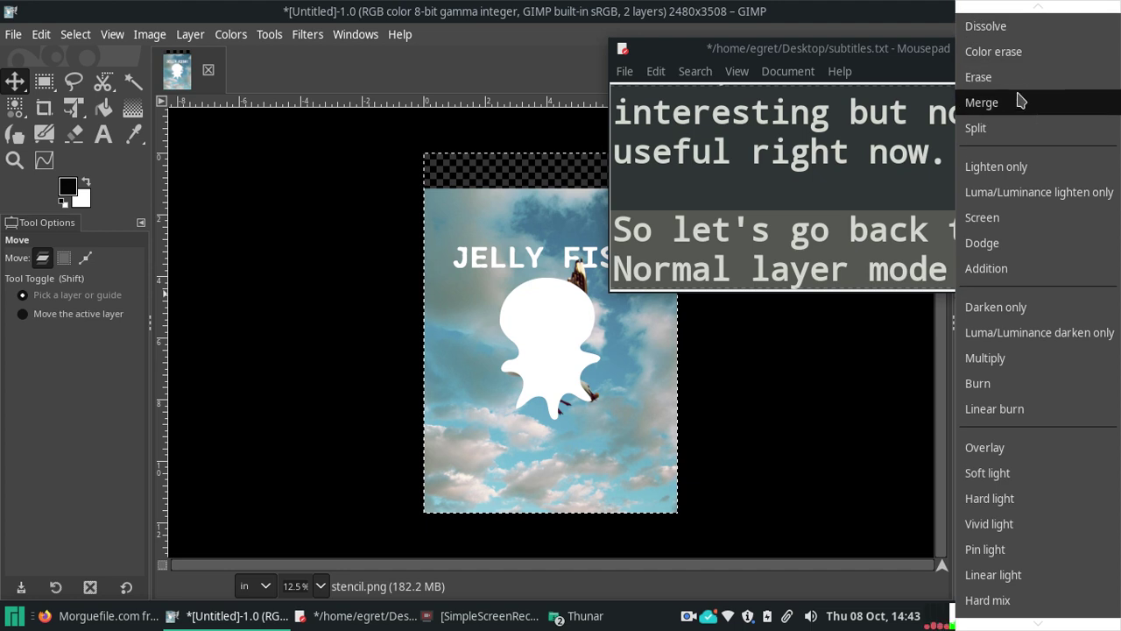
pyautogui.click(1019, 26)
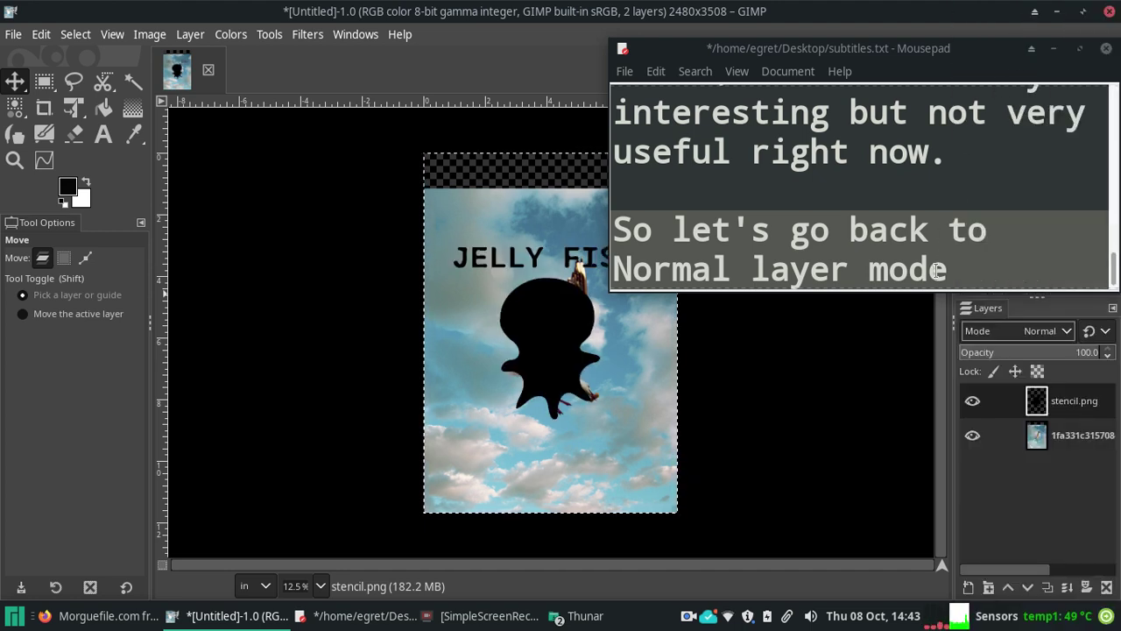
# Step: Add the subtitle 'click and drag that stencil under the new downloaded image'
pyautogui.click(964, 269)
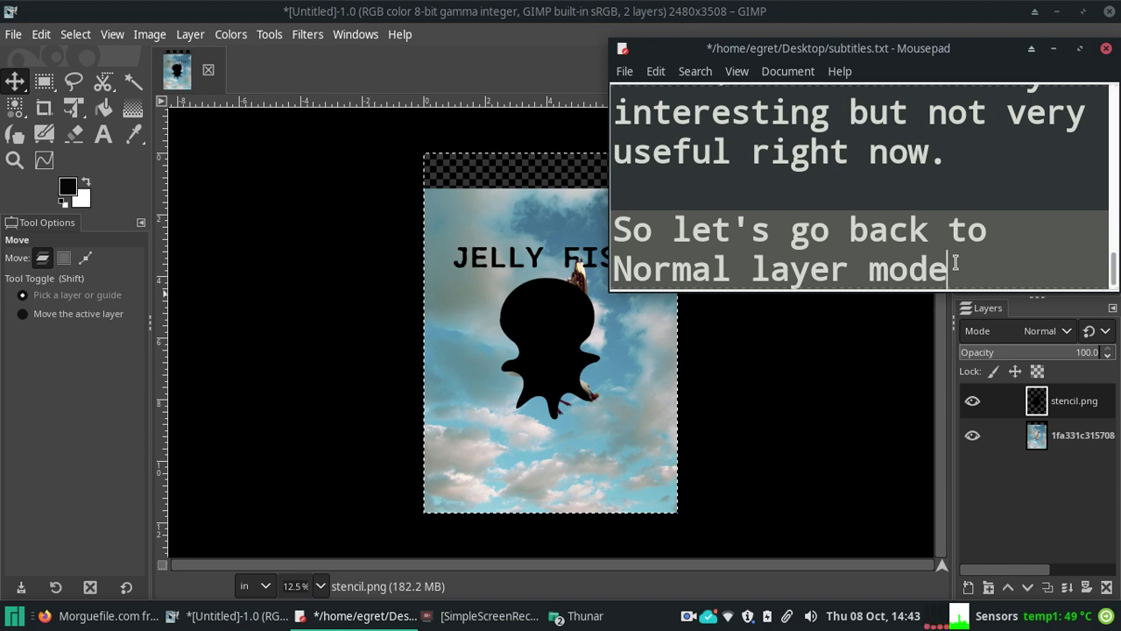
pyautogui.write(',click and drag that')
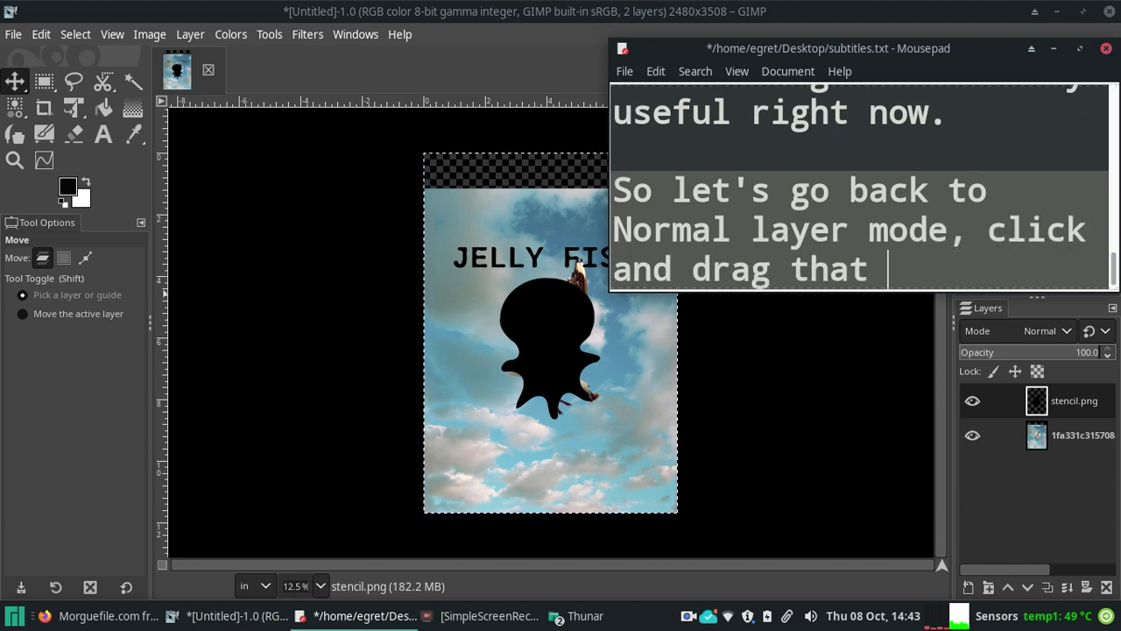
pyautogui.write('stencil under the new')
pyautogui.press('BackSpace')
pyautogui.press('BackSpace')
pyautogui.press('BackSpace')
pyautogui.write('dwnl')
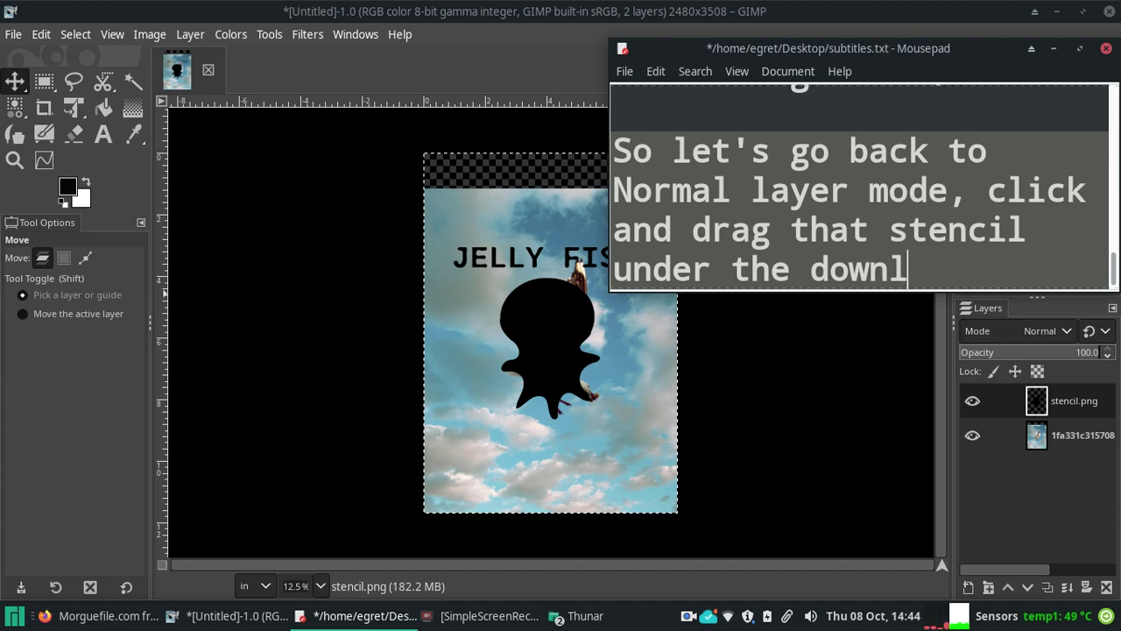
pyautogui.write('oaded image')
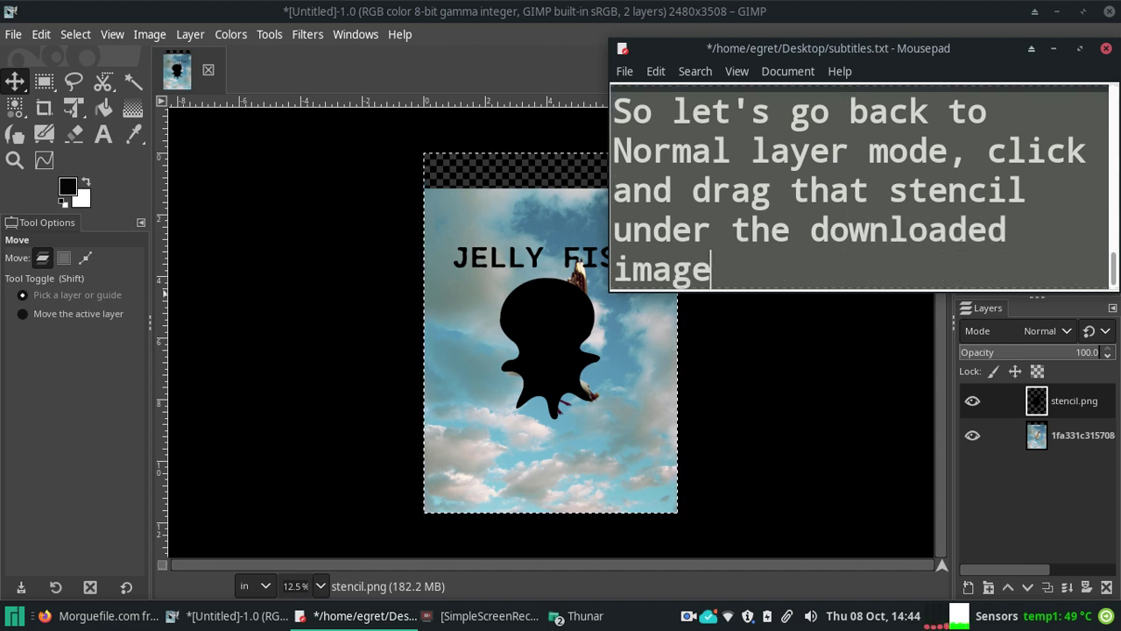
# Step: Move stencil.png below the seagull photo layer and make the photo active
pyautogui.moveTo(1037, 401); pyautogui.dragTo(1035, 447)
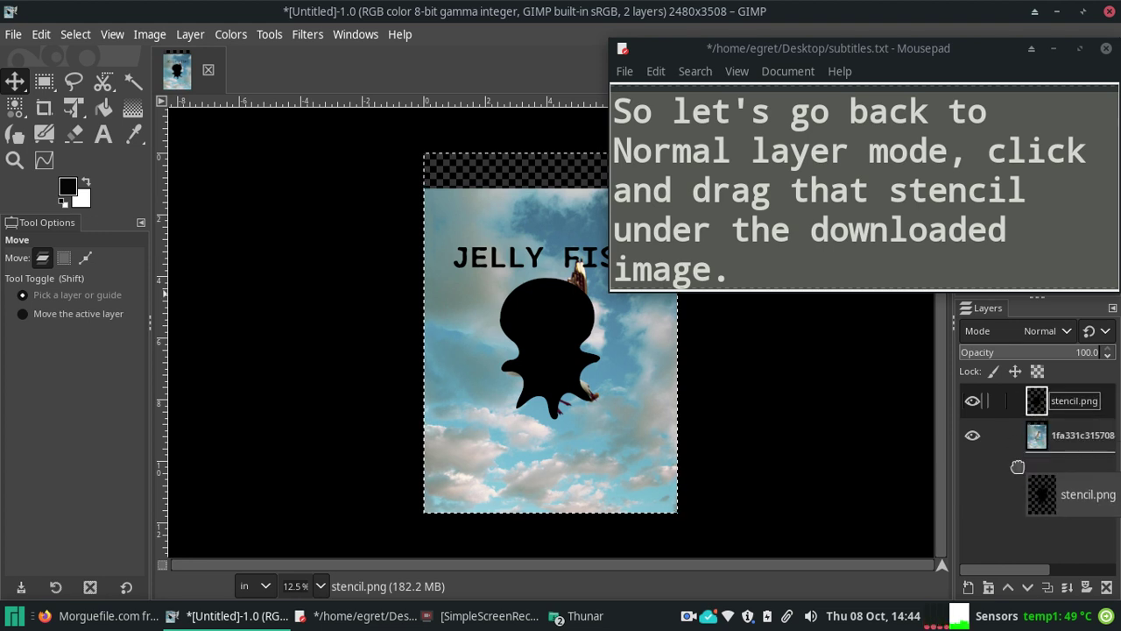
pyautogui.moveTo(1035, 446); pyautogui.dragTo(1027, 469)
pyautogui.click(1062, 415)
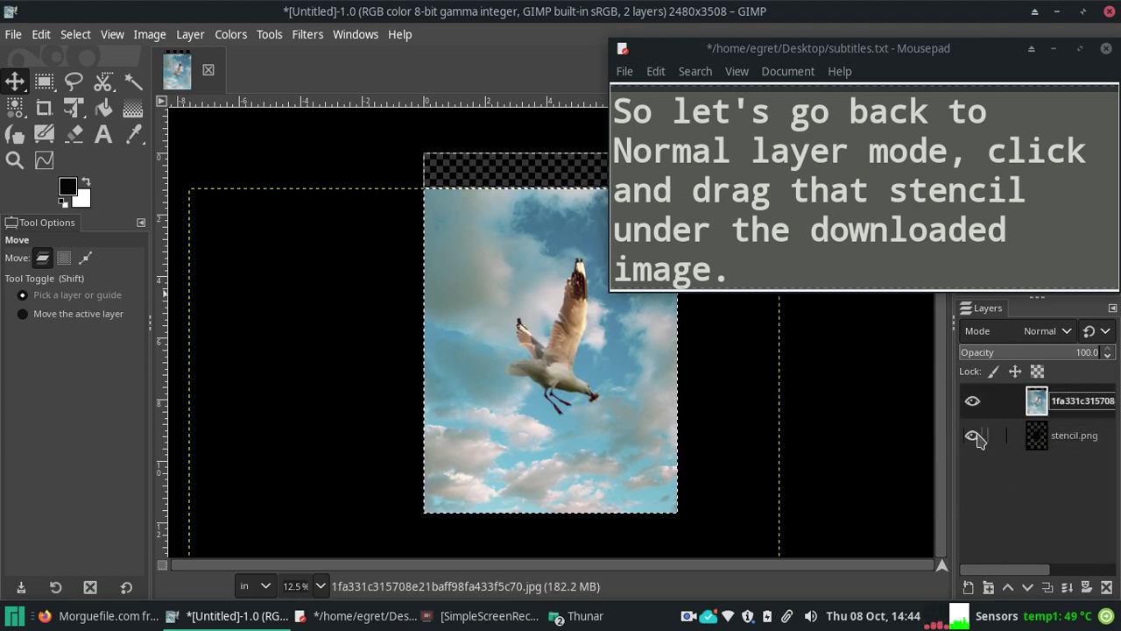
# Step: Add the subtitle 'Click on the image and let's look at layer modes again'
pyautogui.click(776, 259)
pyautogui.press('Return')
pyautogui.press('Return')
pyautogui.write('Click on the ima')
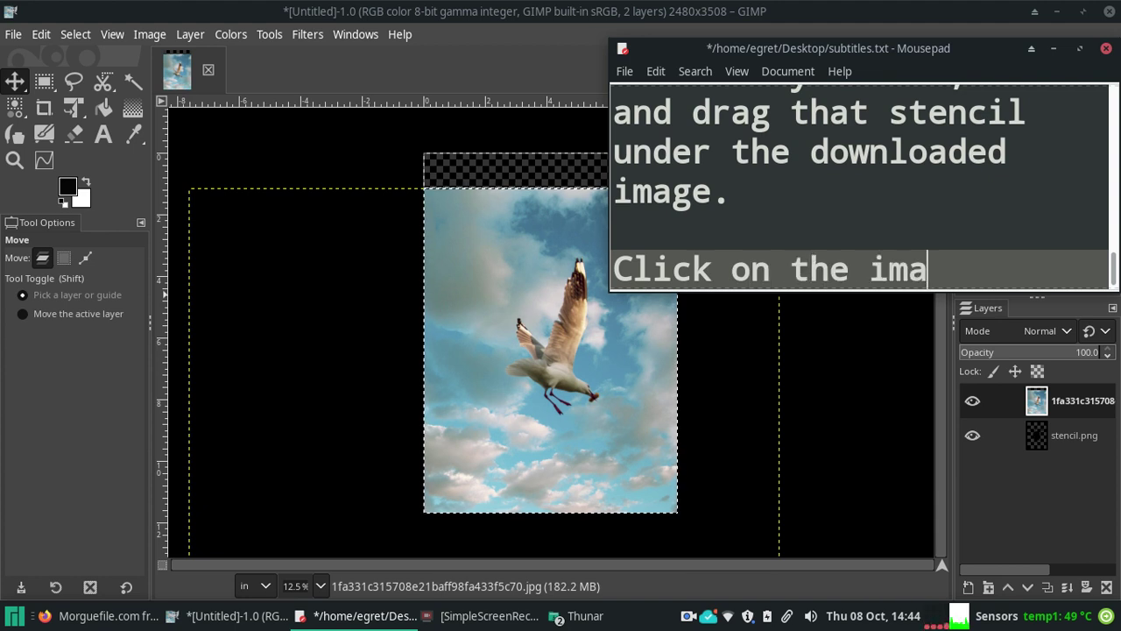
pyautogui.write('ge, a')
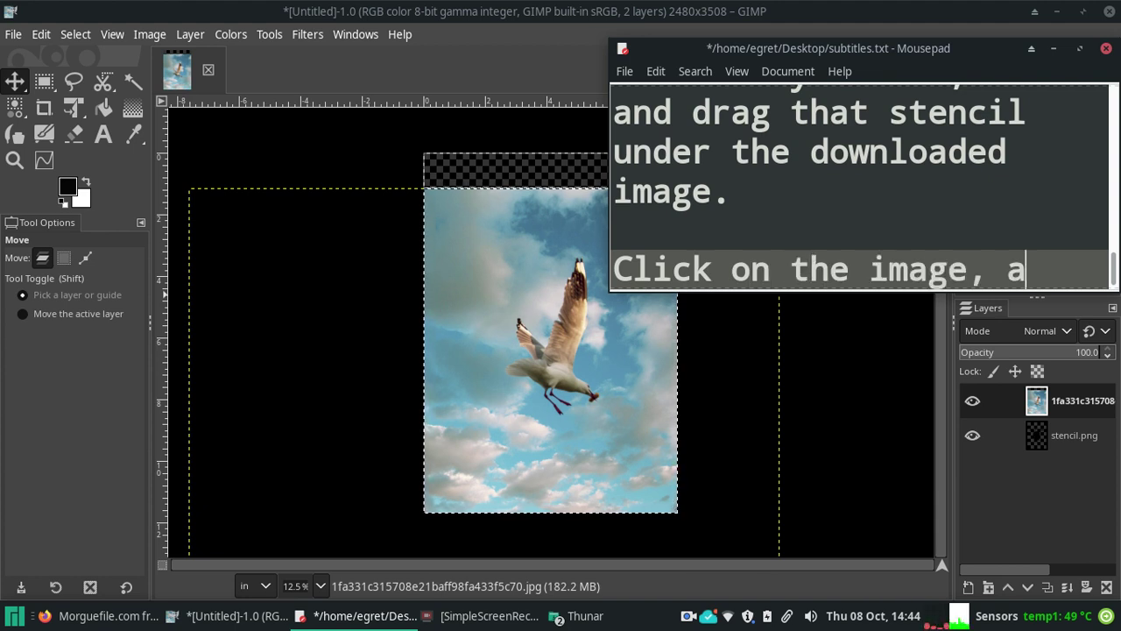
pyautogui.write("nd let's look at")
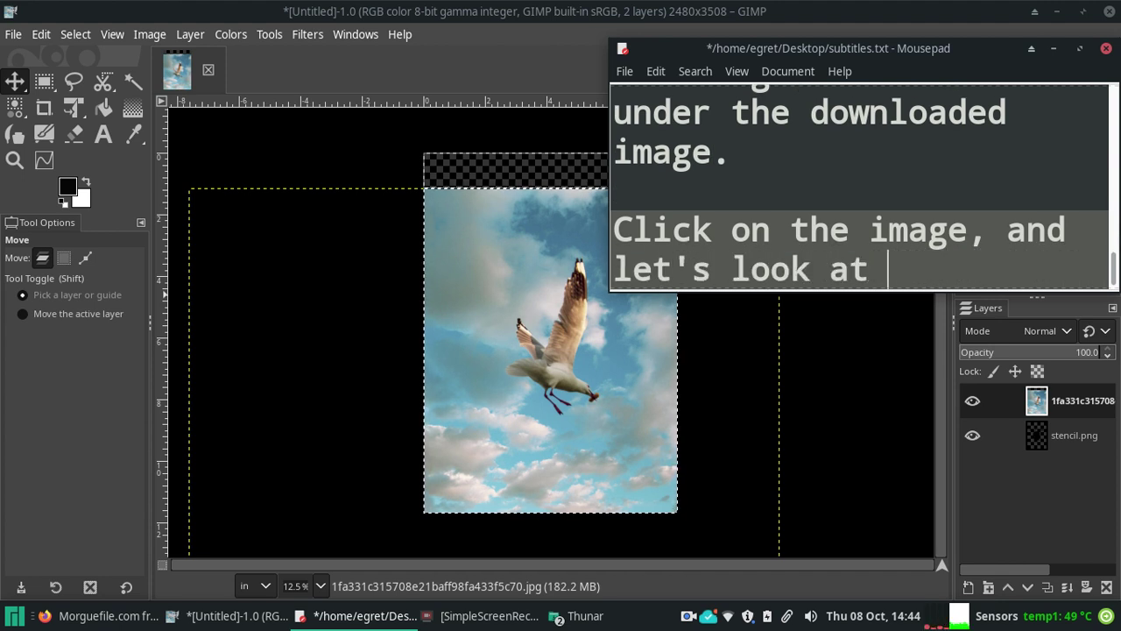
pyautogui.write('layer modes aa')
pyautogui.press('BackSpace')
pyautogui.write('gain.')
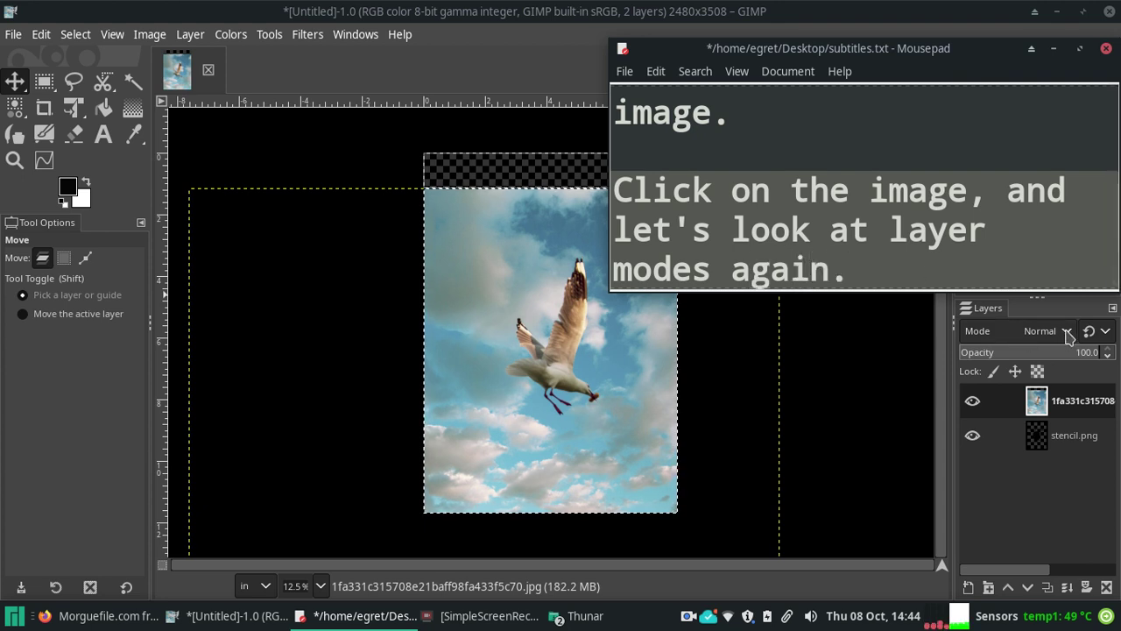
# Step: Try Dissolve, Color erase, Merge, Split and Screen blend modes on the photo layer
pyautogui.click(1068, 337)
pyautogui.click(1044, 366)
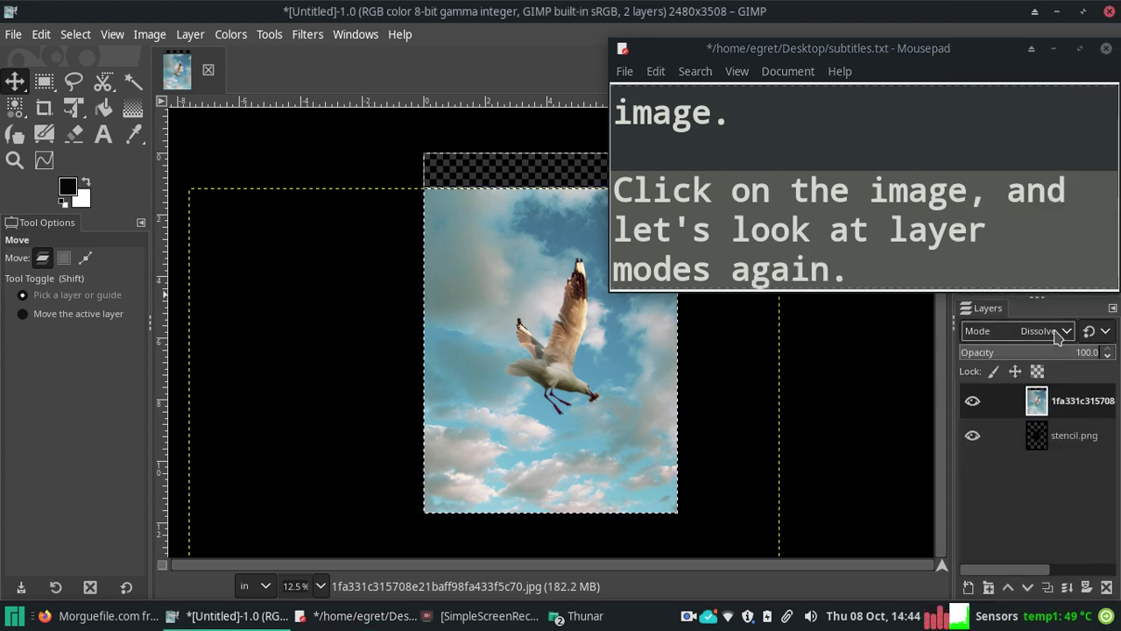
pyautogui.click(1058, 337)
pyautogui.click(1029, 368)
pyautogui.click(1065, 334)
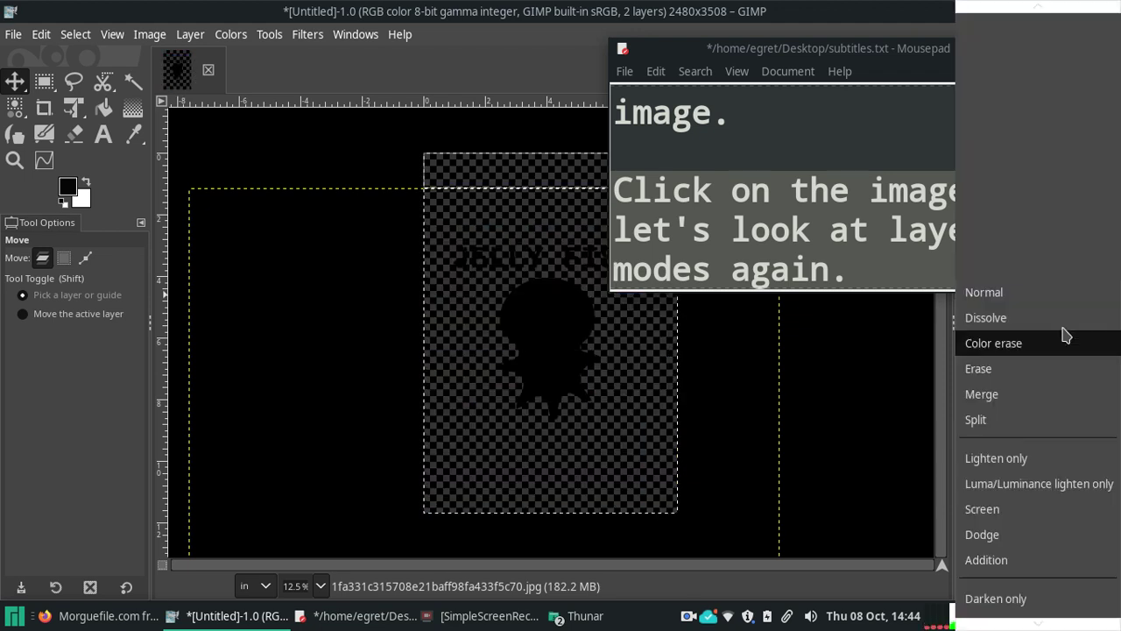
pyautogui.click(1031, 393)
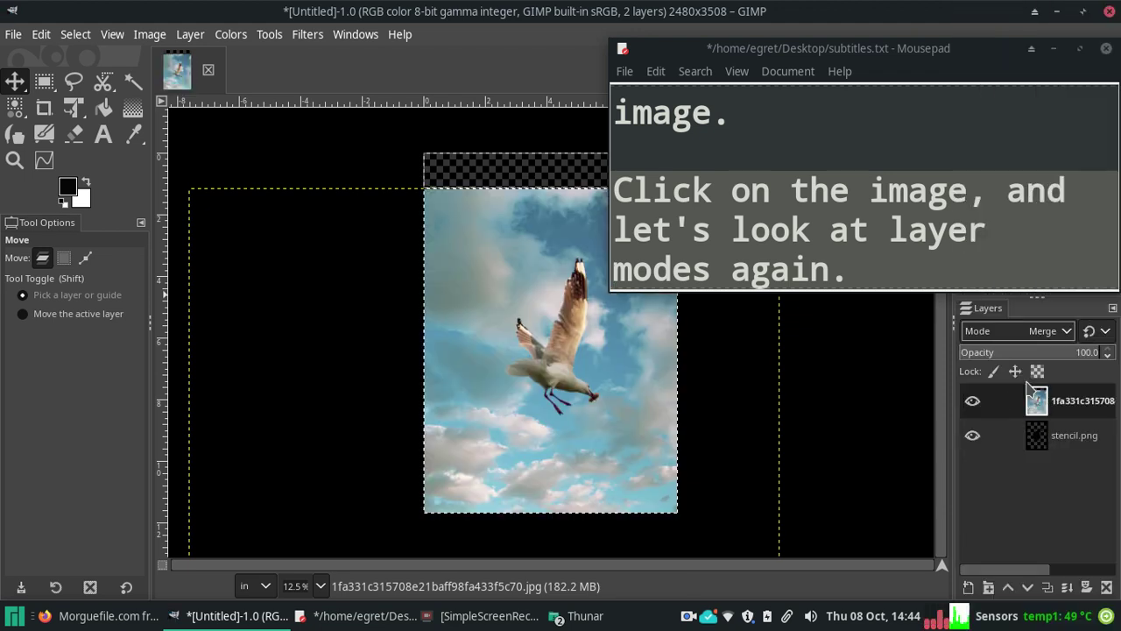
pyautogui.click(1053, 333)
pyautogui.click(1043, 368)
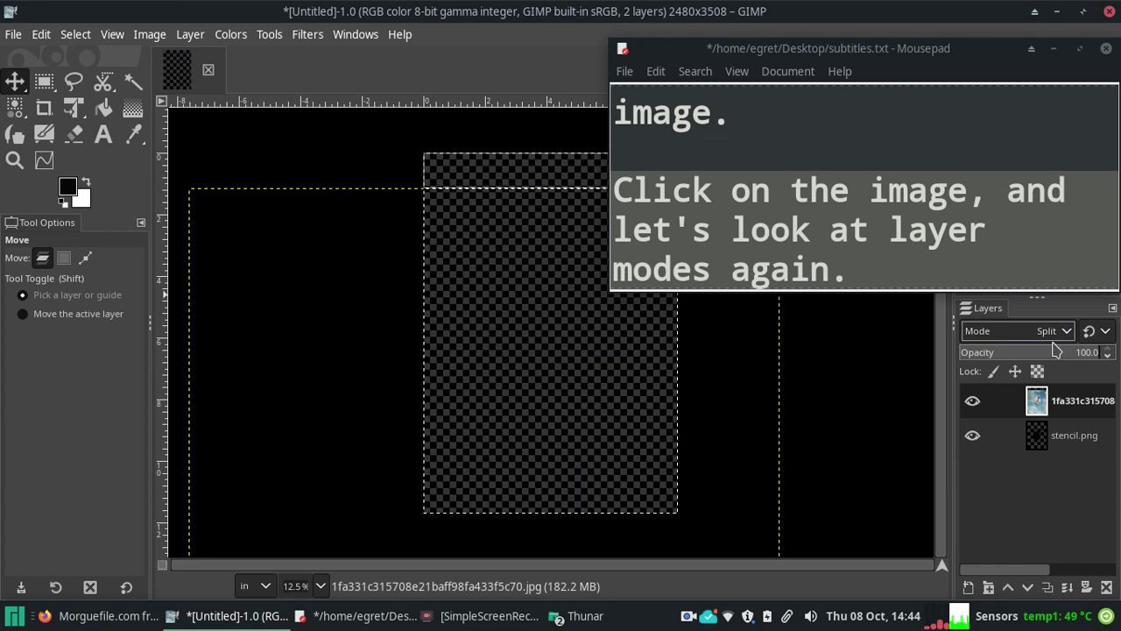
pyautogui.click(1059, 337)
pyautogui.click(1028, 431)
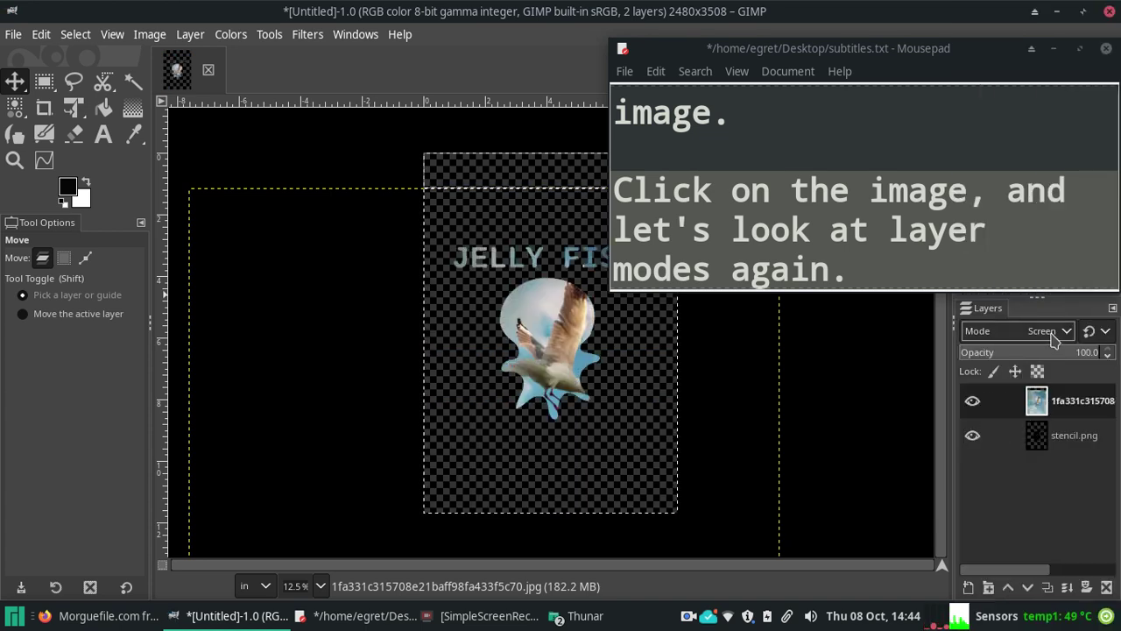
# Step: Try Multiply, Overlay, Hard mix and Divide, then set the photo layer to Difference
pyautogui.click(1053, 333)
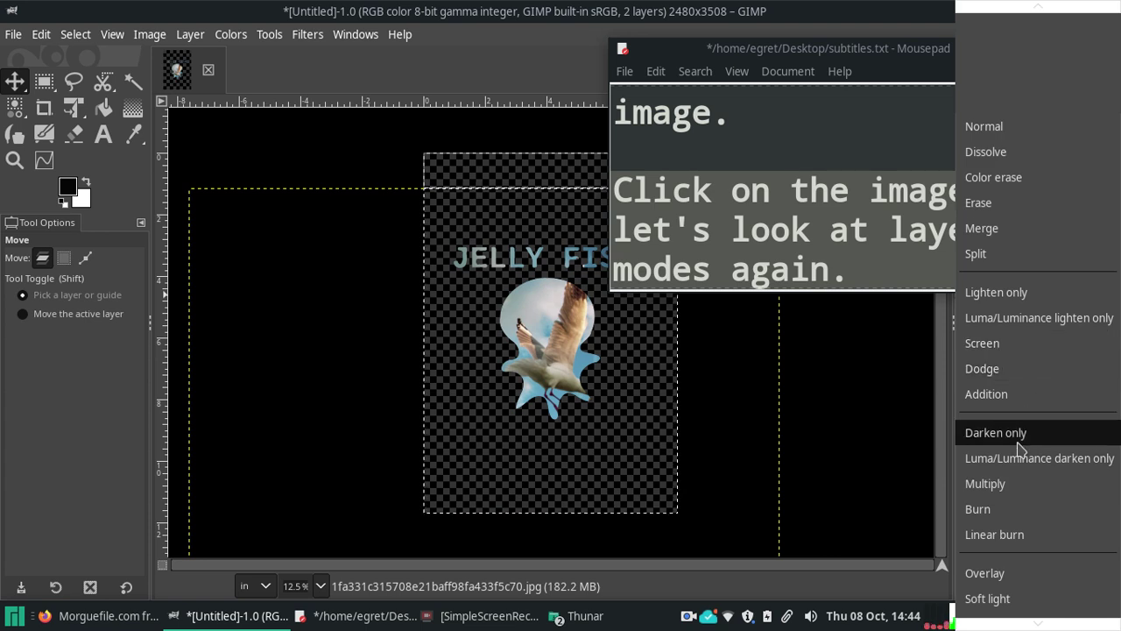
pyautogui.click(1012, 485)
pyautogui.click(1052, 331)
pyautogui.click(1033, 421)
pyautogui.click(1052, 338)
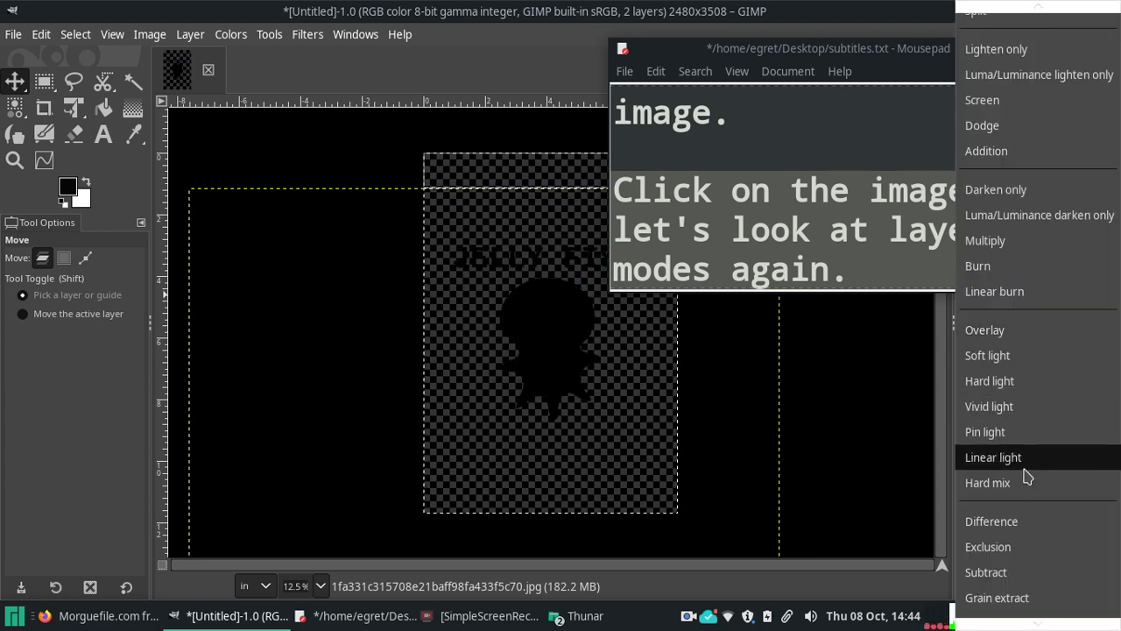
pyautogui.click(1030, 479)
pyautogui.click(1051, 333)
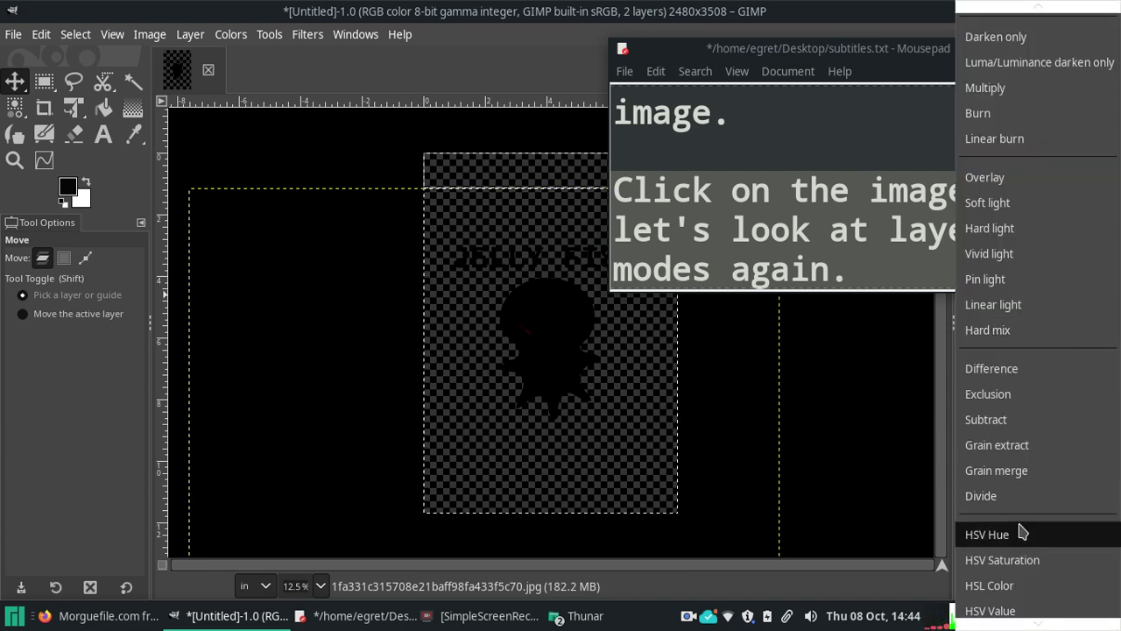
pyautogui.click(1025, 495)
pyautogui.click(1044, 331)
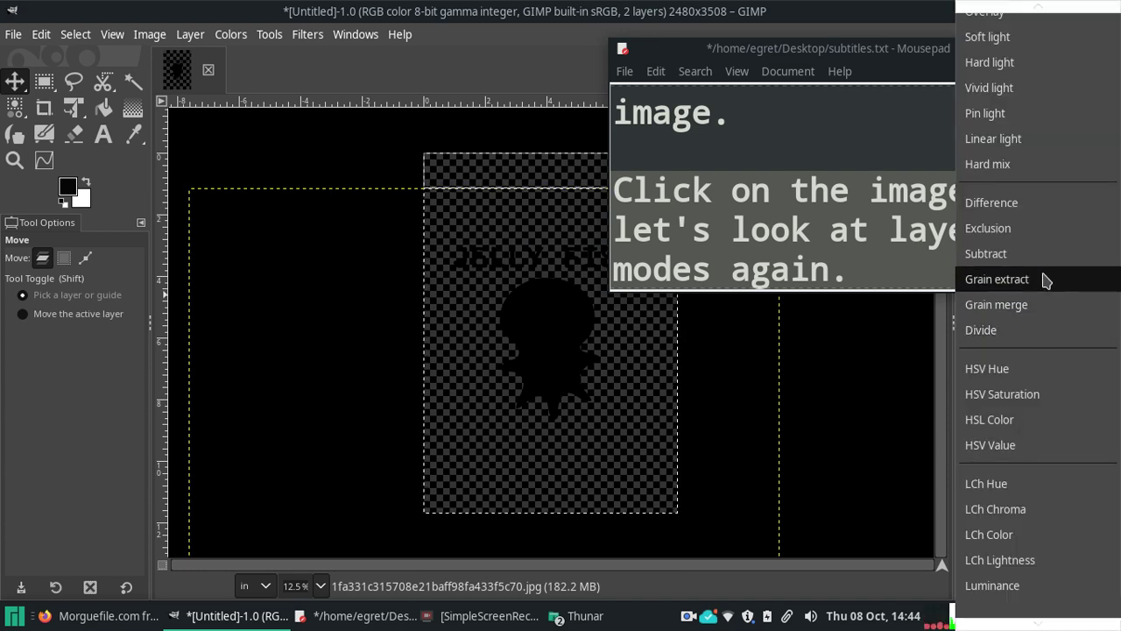
pyautogui.click(1032, 200)
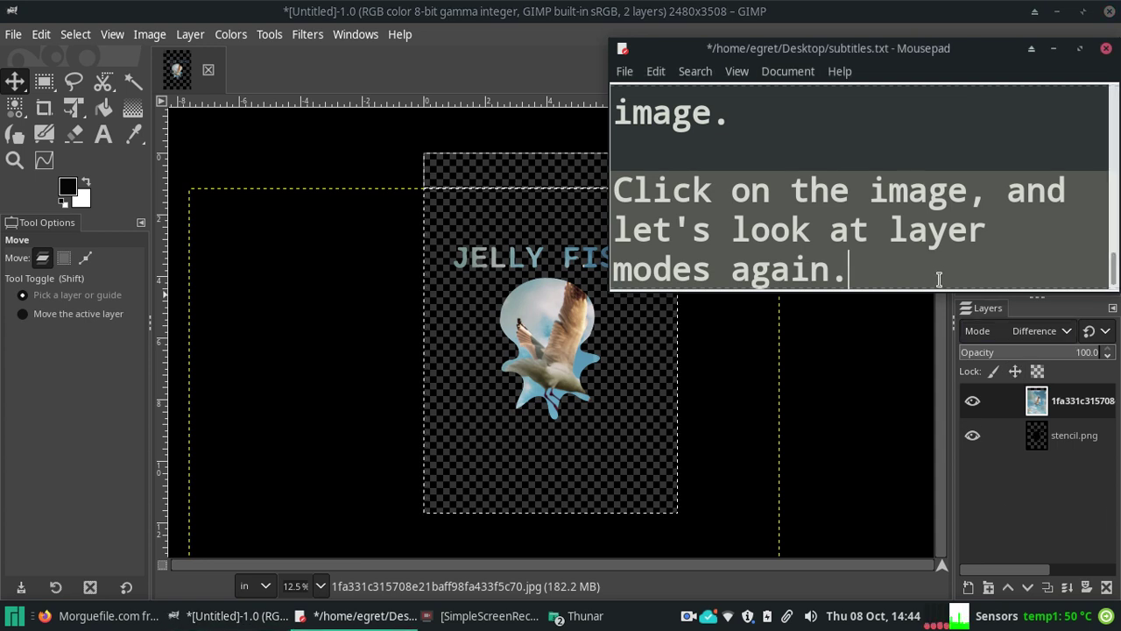
# Step: Type the new subtitle line 'Difference is what i'm looking for so'
pyautogui.press('Down')
pyautogui.press('Down')
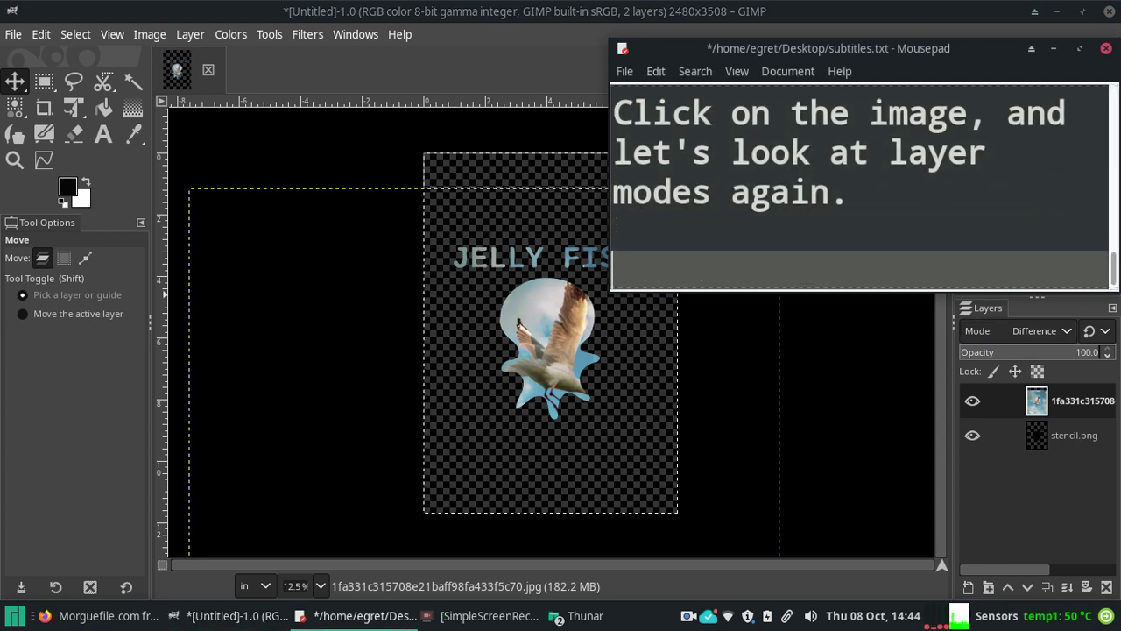
pyautogui.write('Difference i')
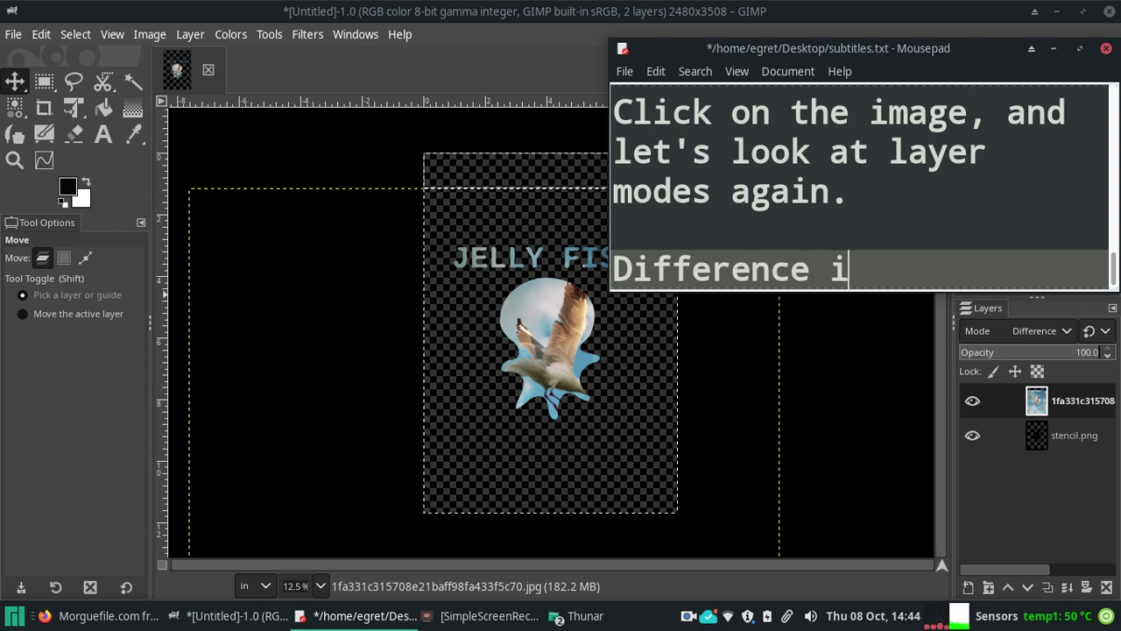
pyautogui.write("s what i'm looki")
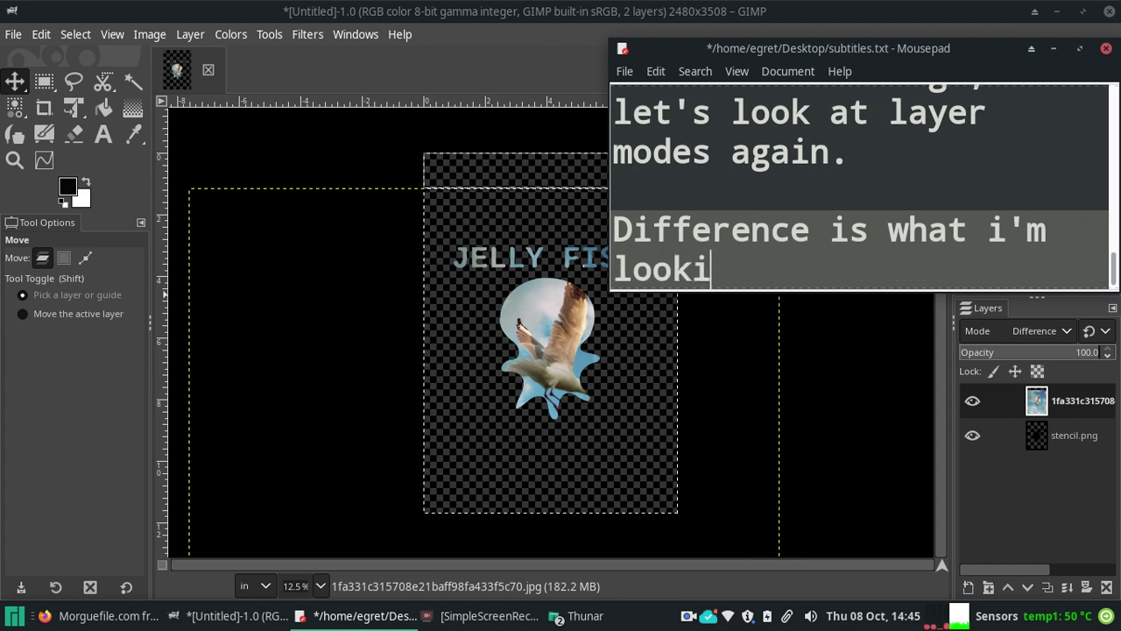
pyautogui.write('ng for s')
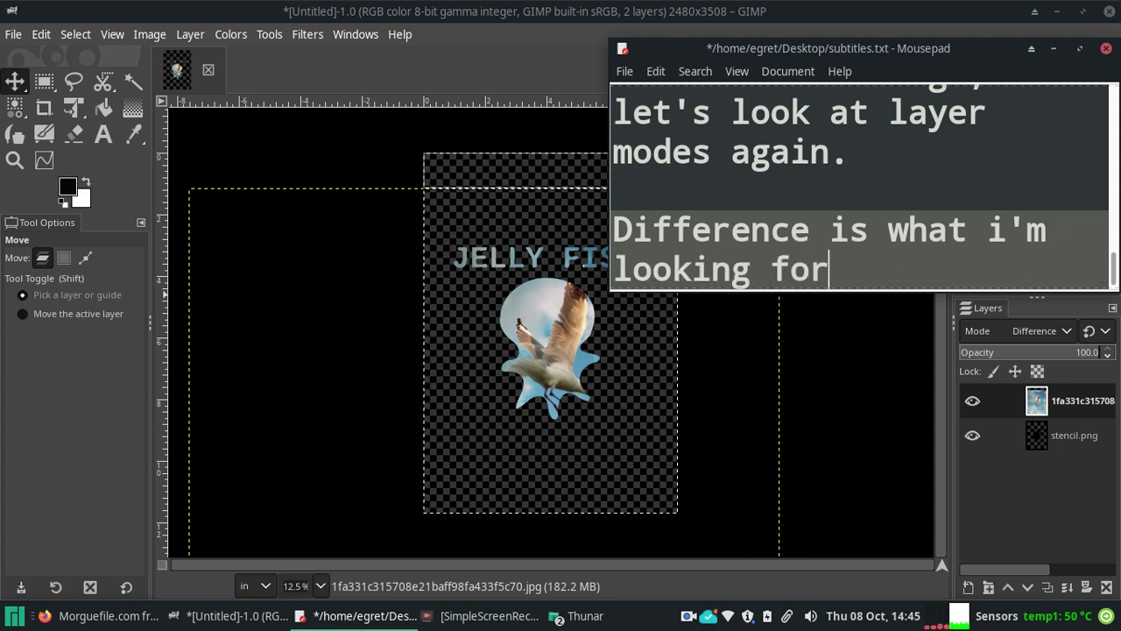
pyautogui.write('o')
# Step: With Move set to the active layer, shift the seagull photo further into the jellyfish
pyautogui.click(1063, 435)
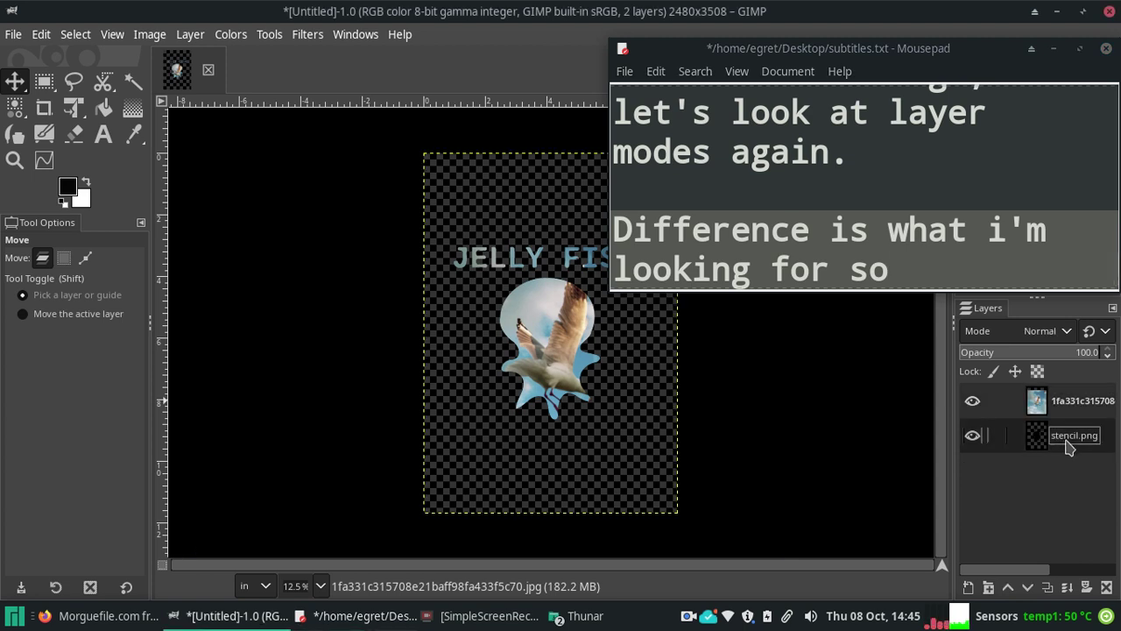
pyautogui.click(1076, 410)
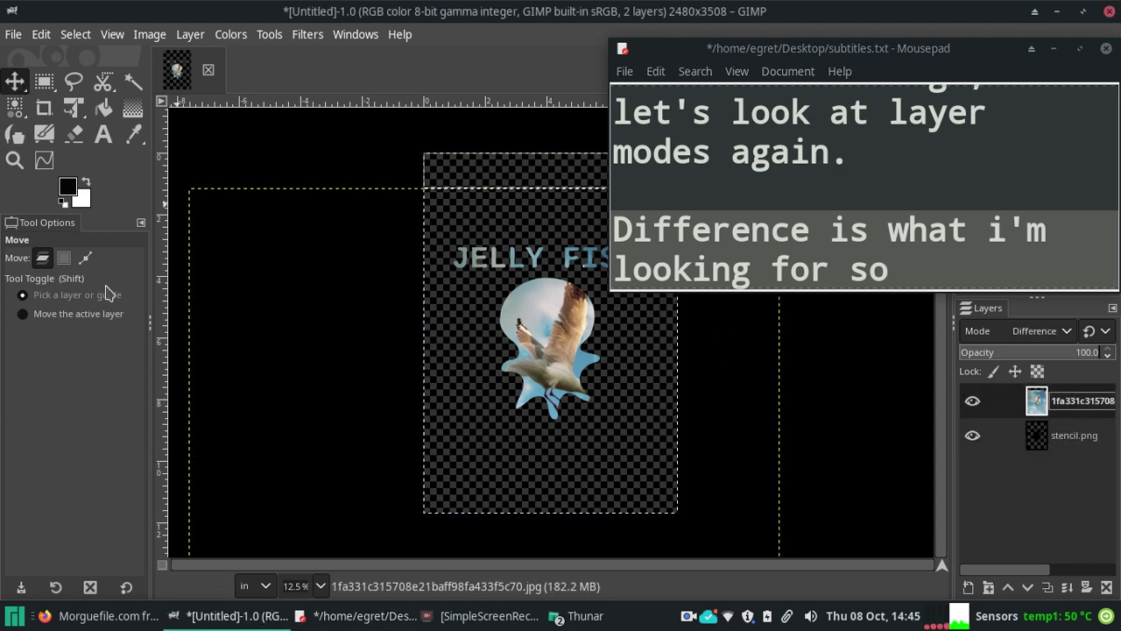
pyautogui.click(106, 321)
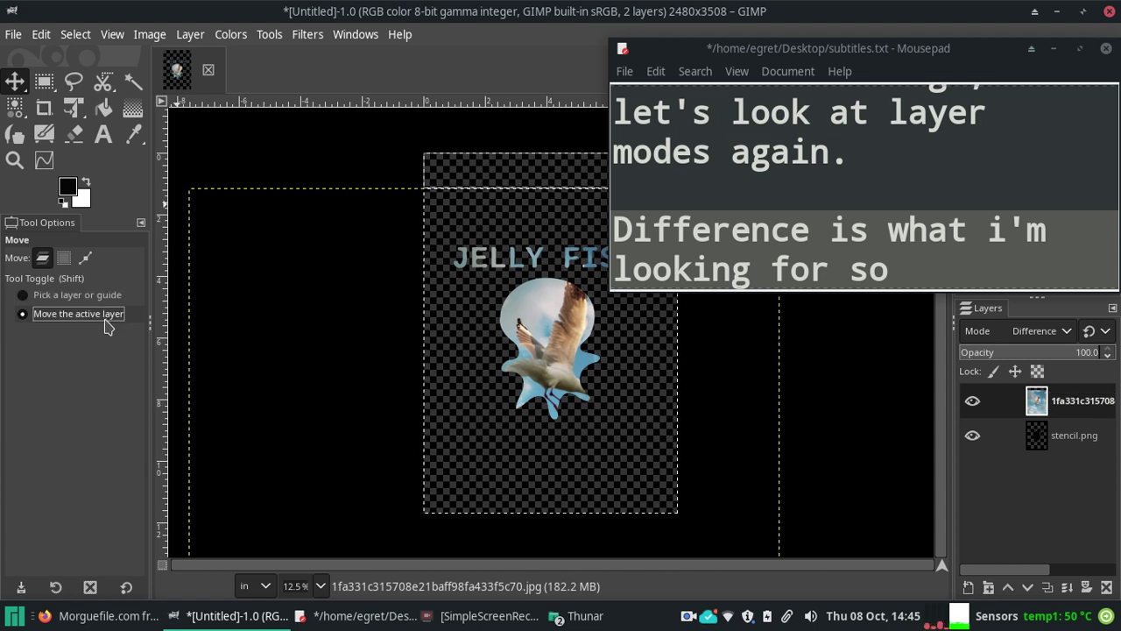
pyautogui.moveTo(553, 345)
pyautogui.mouseDown()
pyautogui.moveTo(529, 349)
pyautogui.moveTo(549, 327)
pyautogui.moveTo(543, 313)
pyautogui.moveTo(555, 334)
pyautogui.moveTo(546, 309)
pyautogui.moveTo(535, 314)
pyautogui.mouseUp()
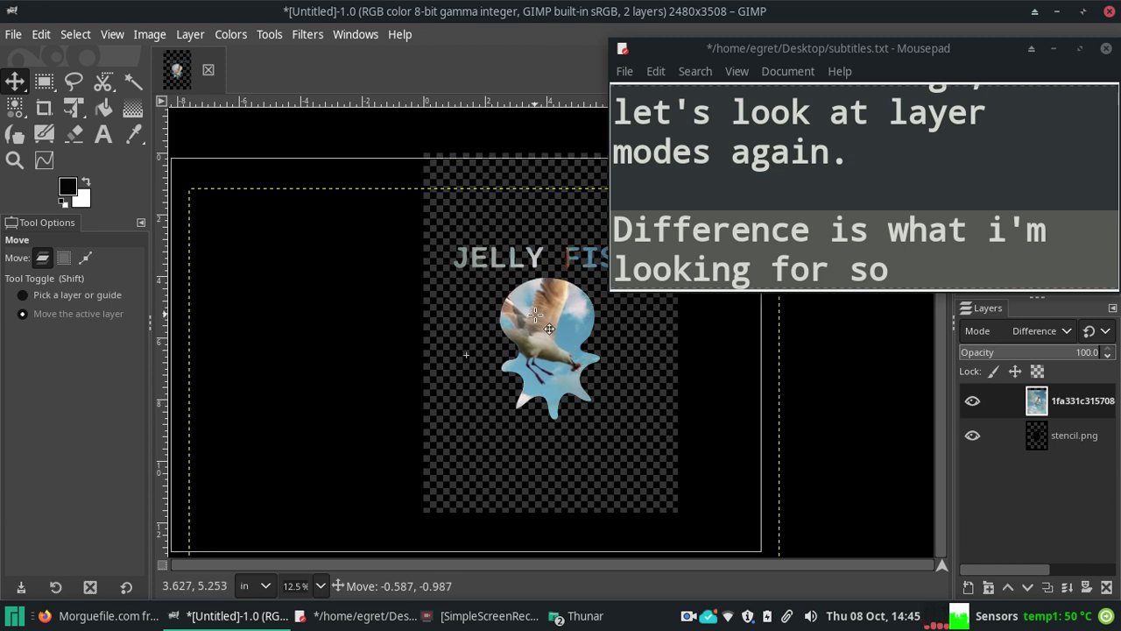
pyautogui.moveTo(548, 328); pyautogui.dragTo(553, 321)
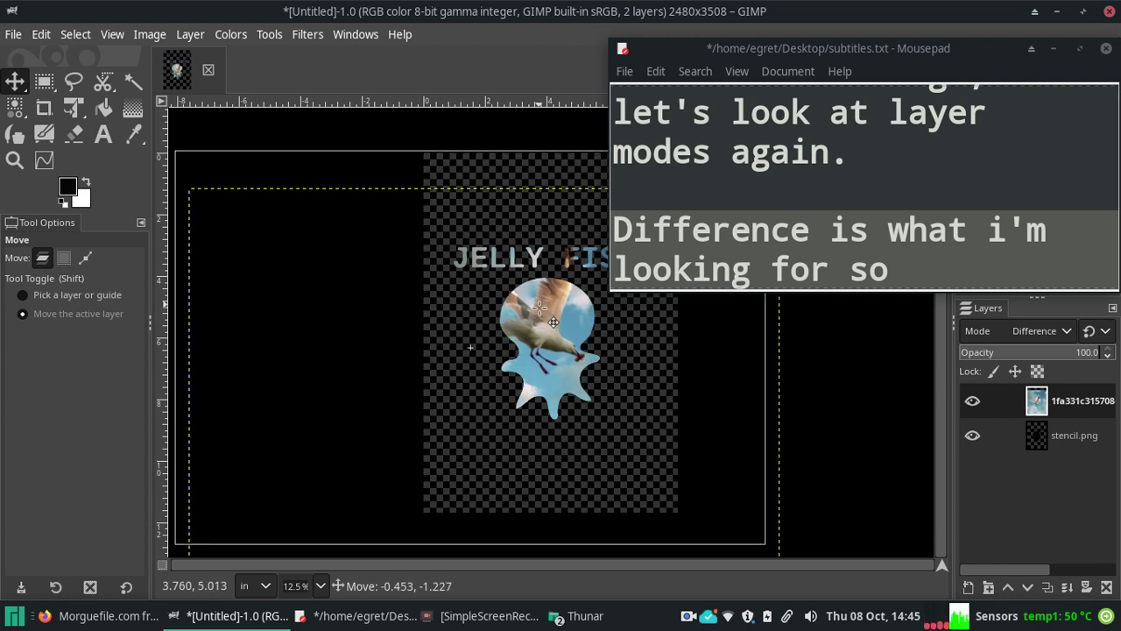
pyautogui.moveTo(540, 307); pyautogui.dragTo(539, 308)
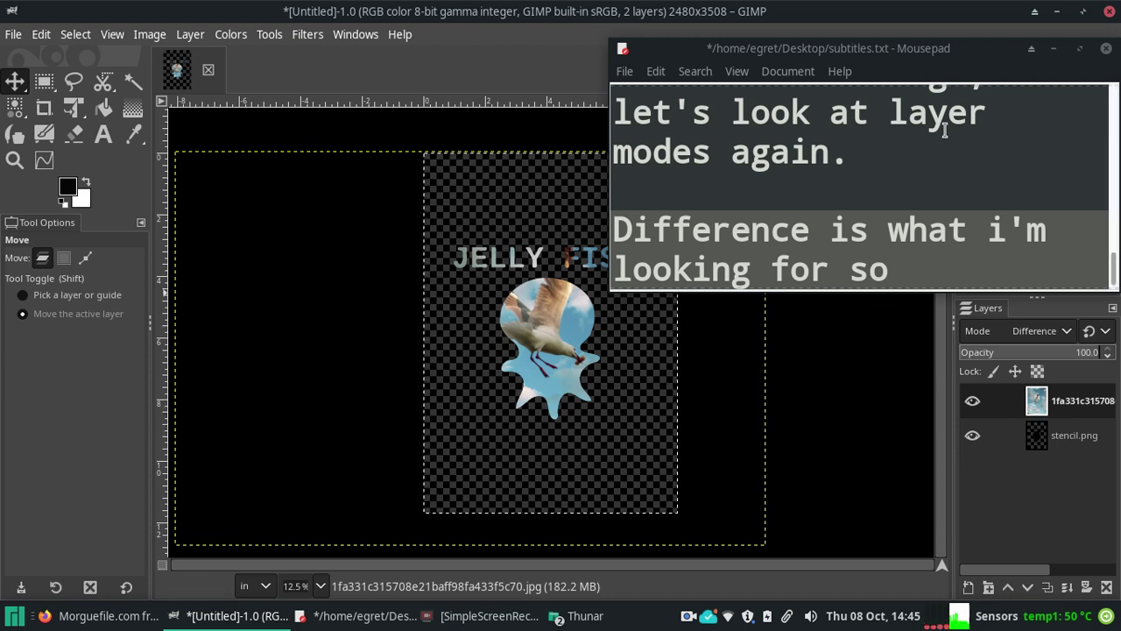
# Step: Add subtitles 'This is IT' and 'If you're done scooting things around'
pyautogui.click(931, 273)
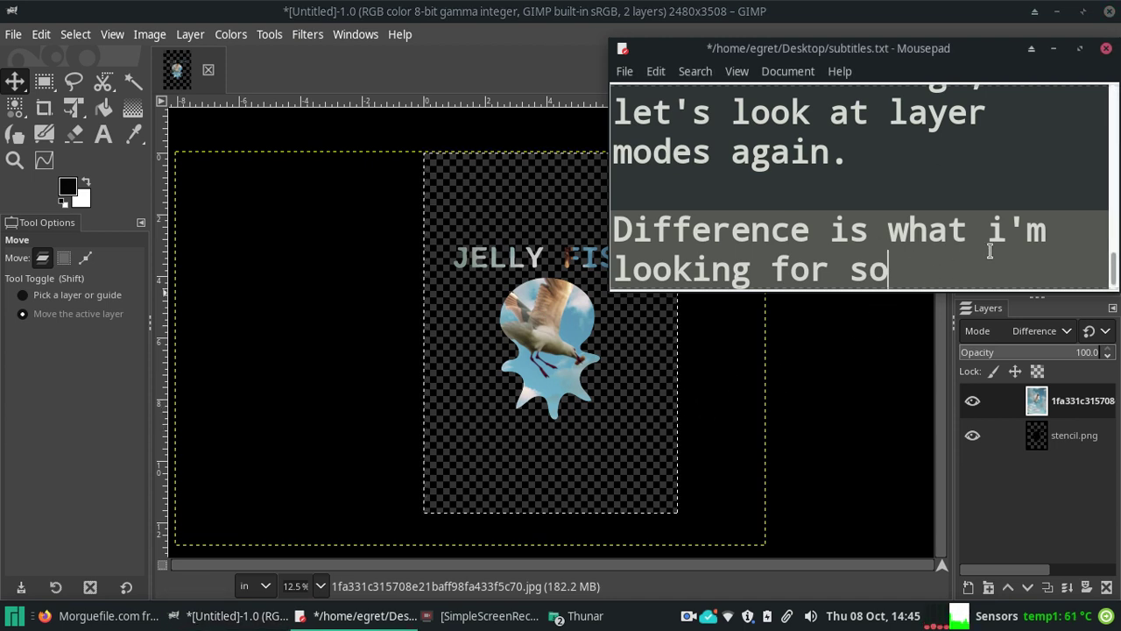
pyautogui.write('th')
pyautogui.press('BackSpace')
pyautogui.press('BackSpace')
pyautogui.press('BackSpace')
pyautogui.press('Return')
pyautogui.press('Return')
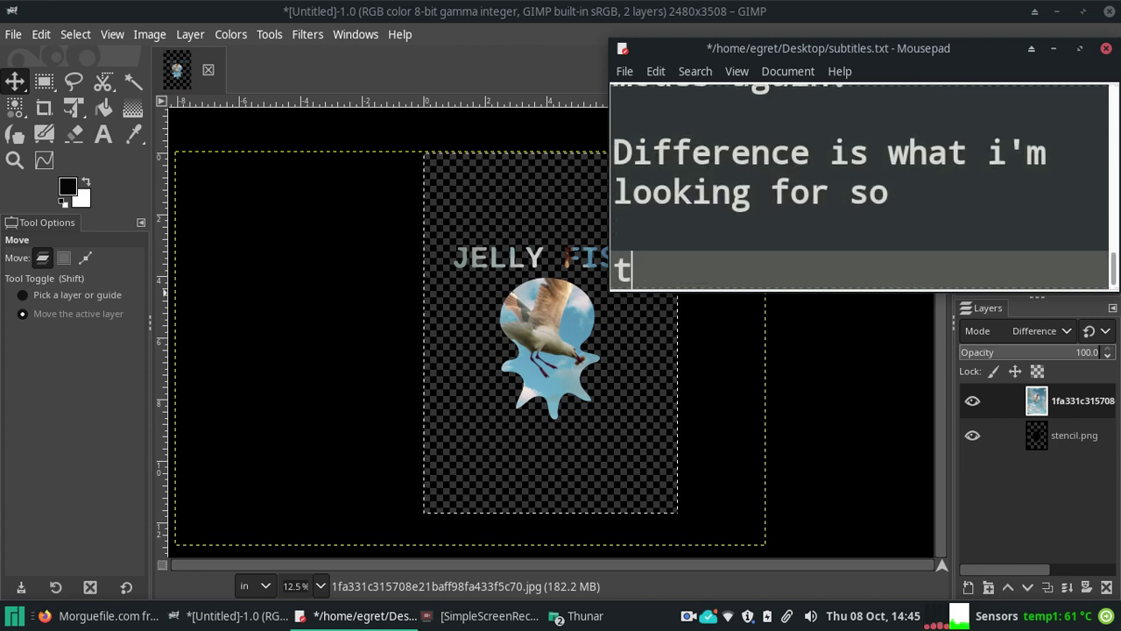
pyautogui.write('his is IT!!!')
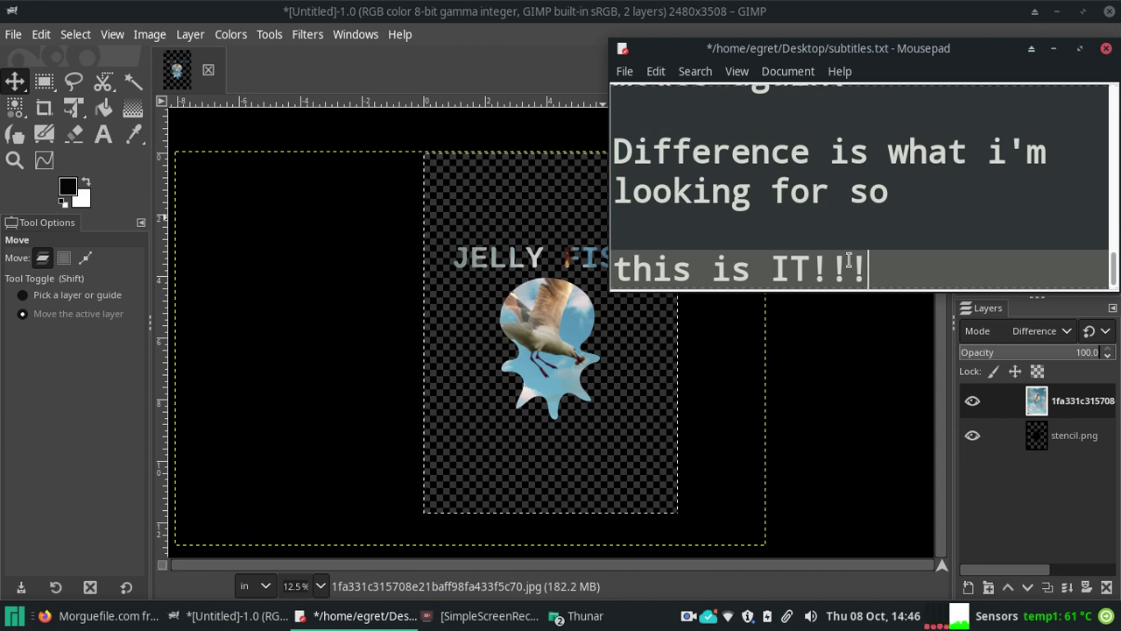
pyautogui.press('Return')
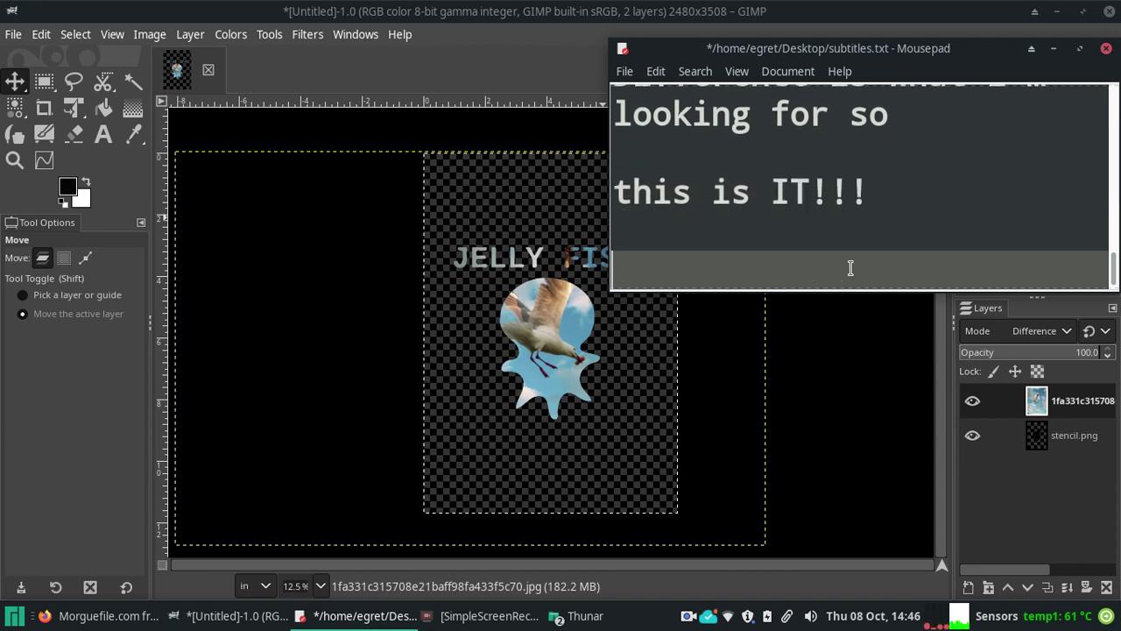
pyautogui.write('If y')
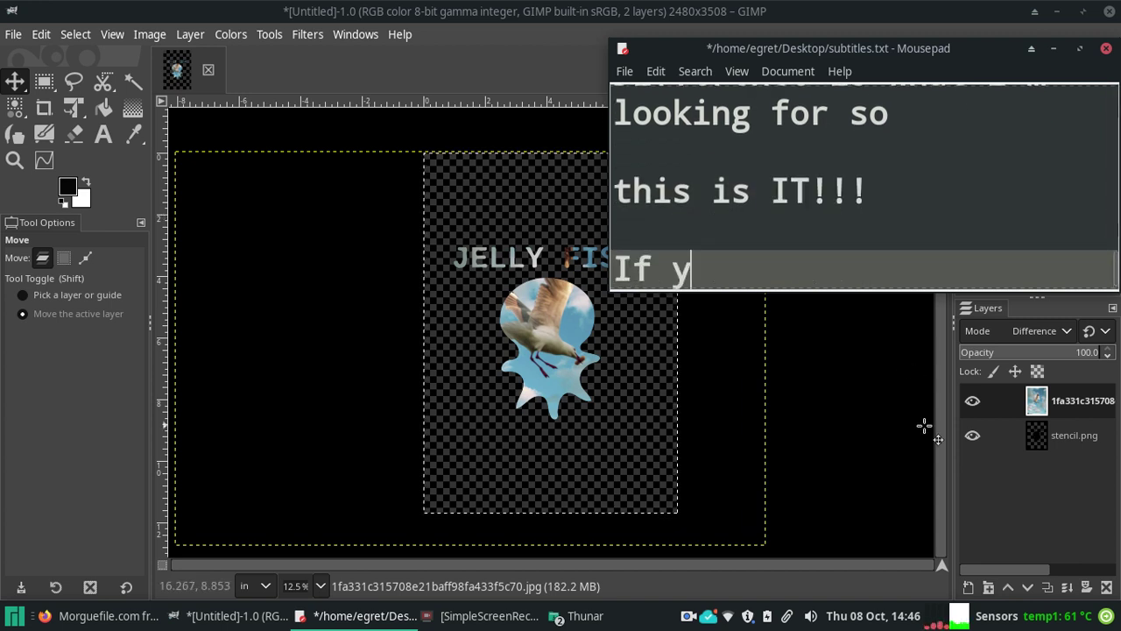
pyautogui.write("ou're done sc")
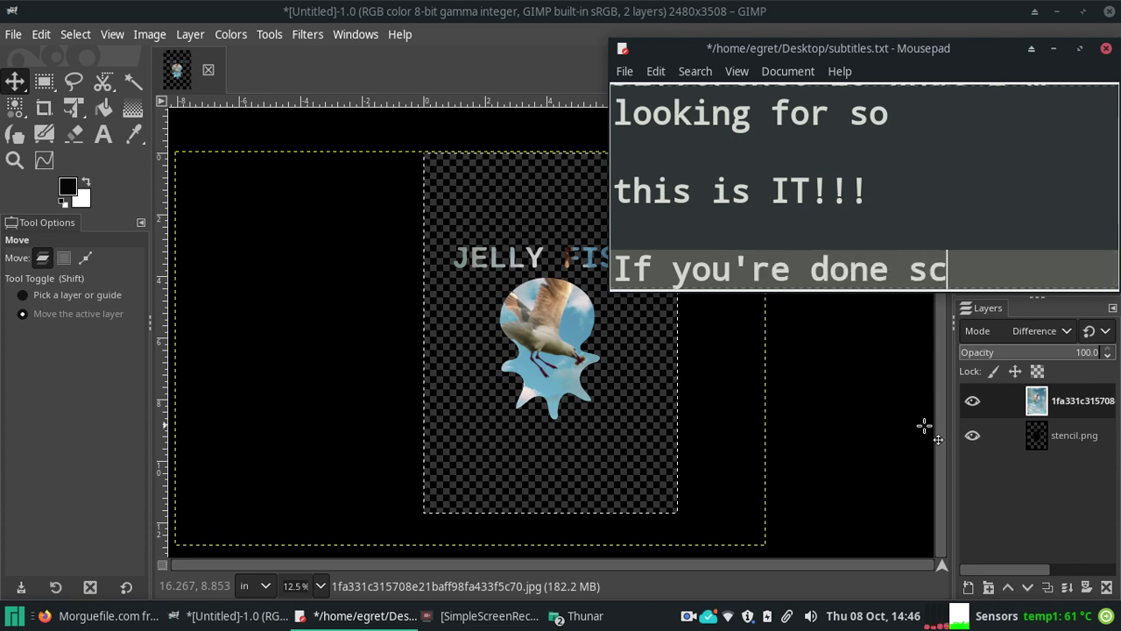
pyautogui.write('ooting thing a')
pyautogui.press('BackSpace')
pyautogui.press('BackSpace')
pyautogui.press('BackSpace')
pyautogui.write('s ')
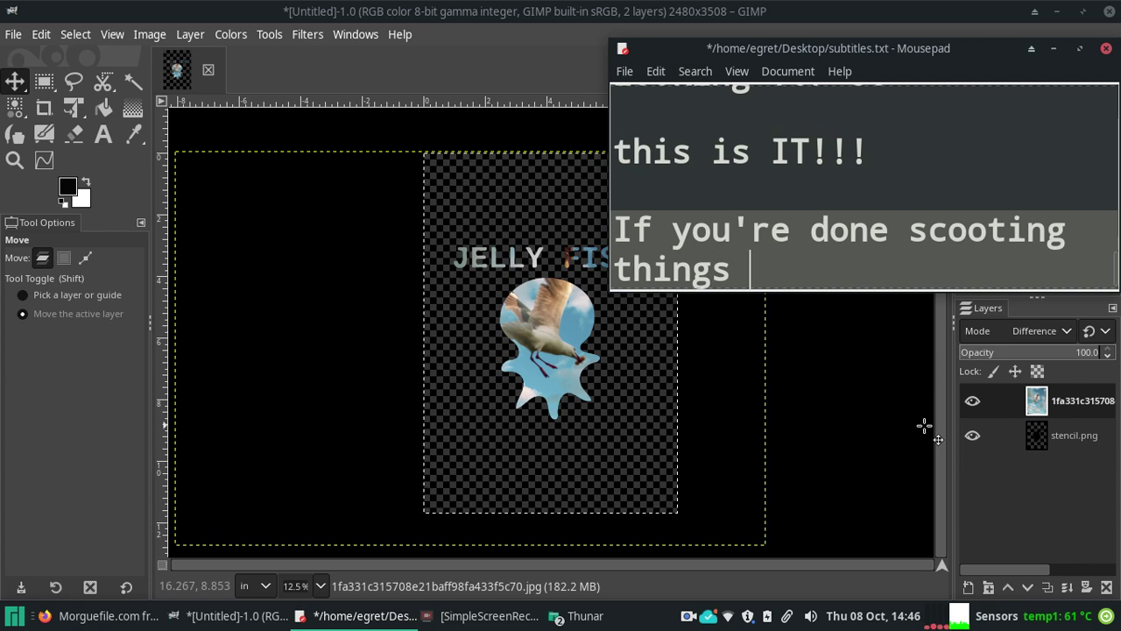
pyautogui.write('around')
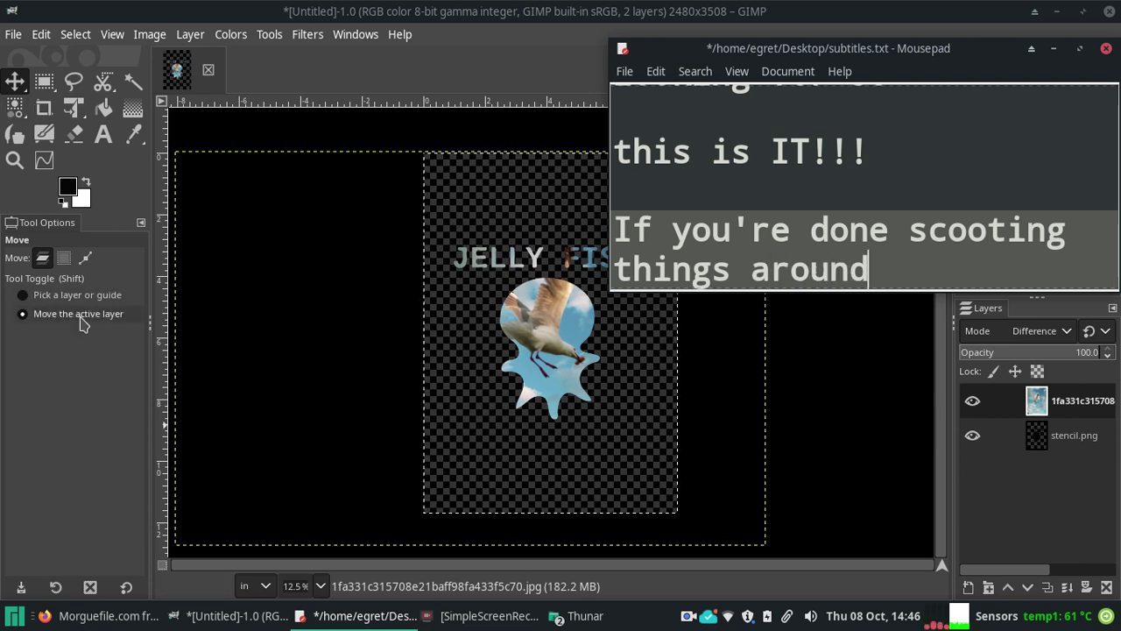
# Step: Select the photo layer above stencil.png and extend the subtitle with 'then let's'
pyautogui.click(15, 81)
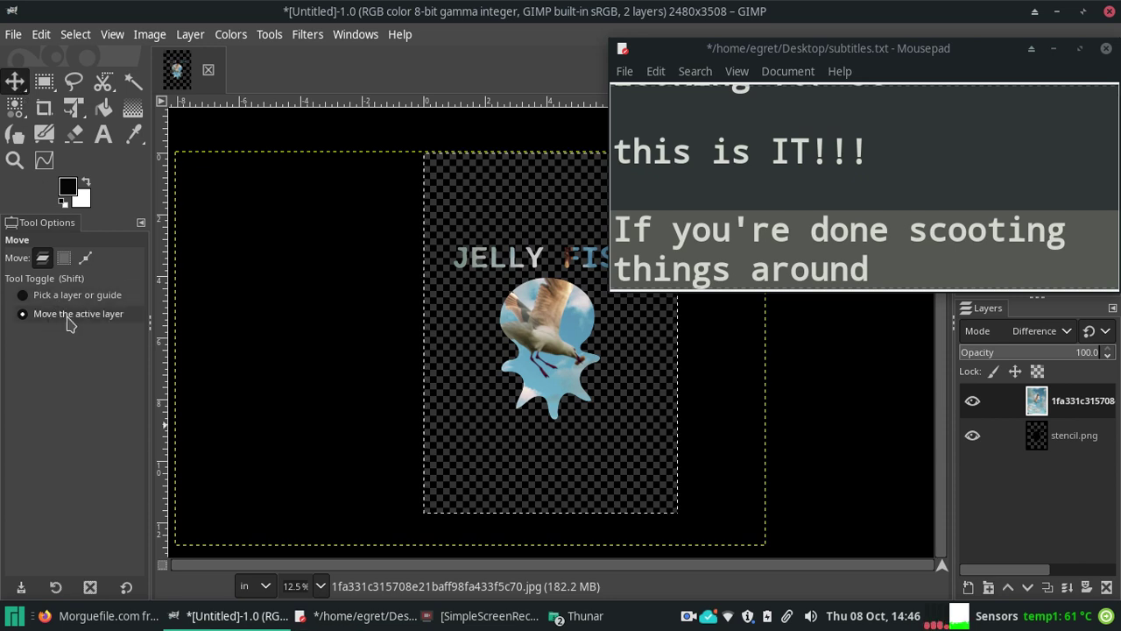
pyautogui.click(881, 279)
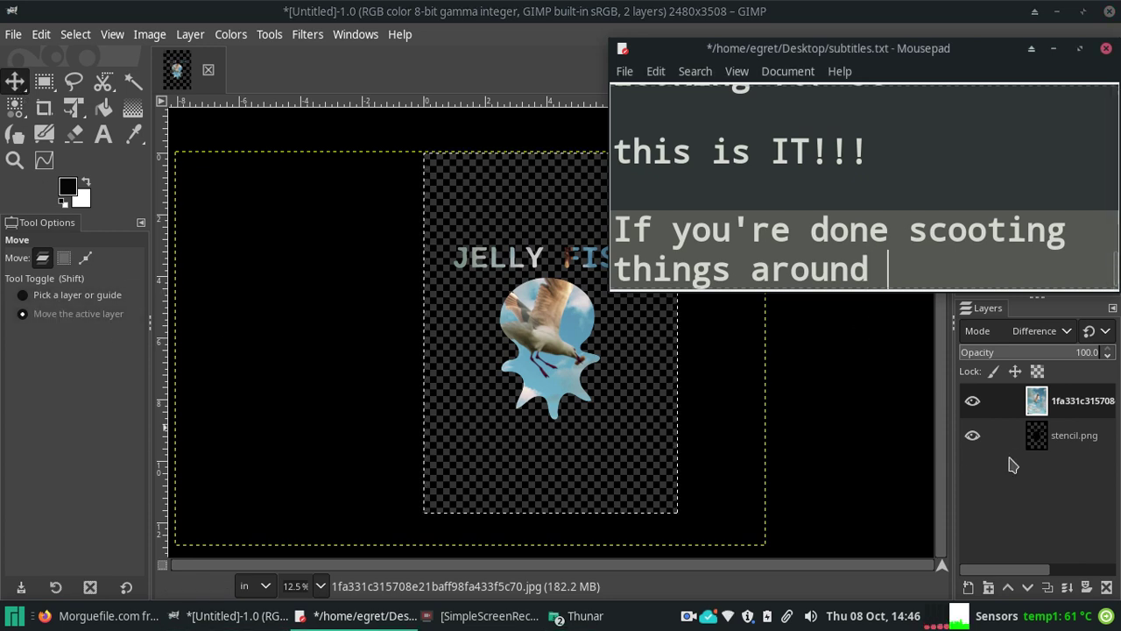
pyautogui.click(1035, 435)
pyautogui.click(1050, 433)
pyautogui.click(1055, 405)
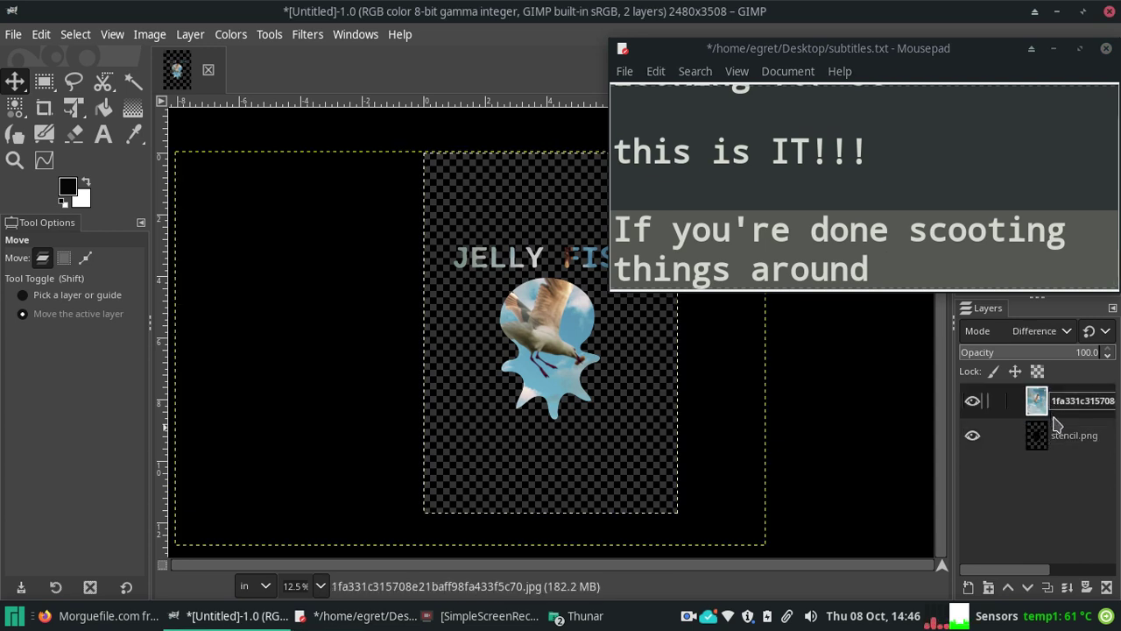
pyautogui.click(906, 268)
pyautogui.write("then let's")
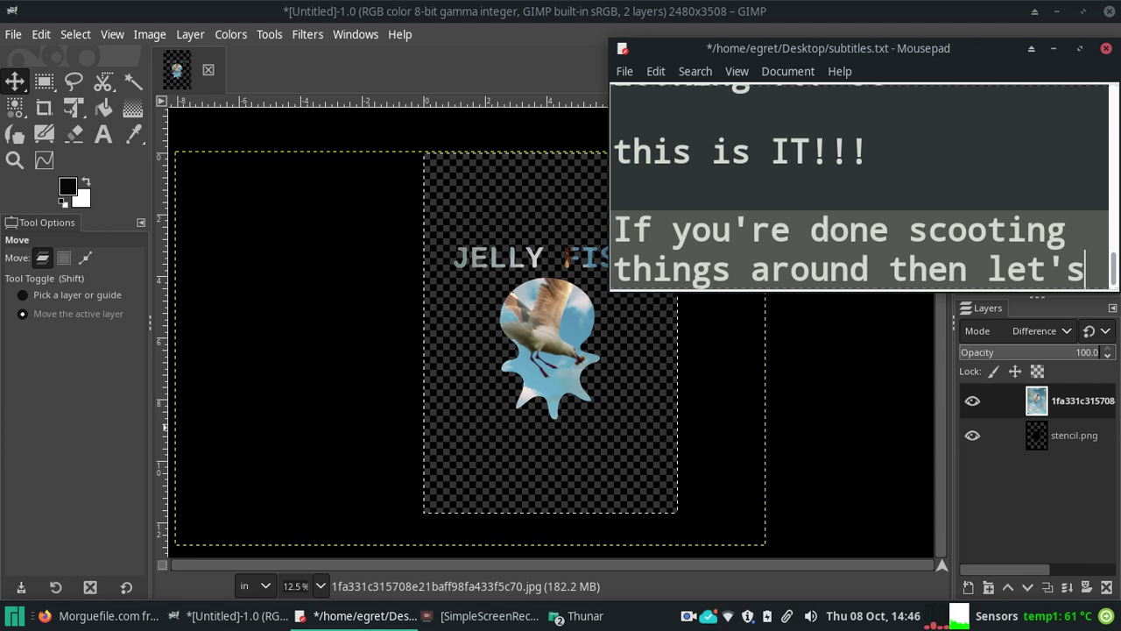
# Step: Fit the photo layer to the image size and merge it down into stencil.png
pyautogui.click(190, 35)
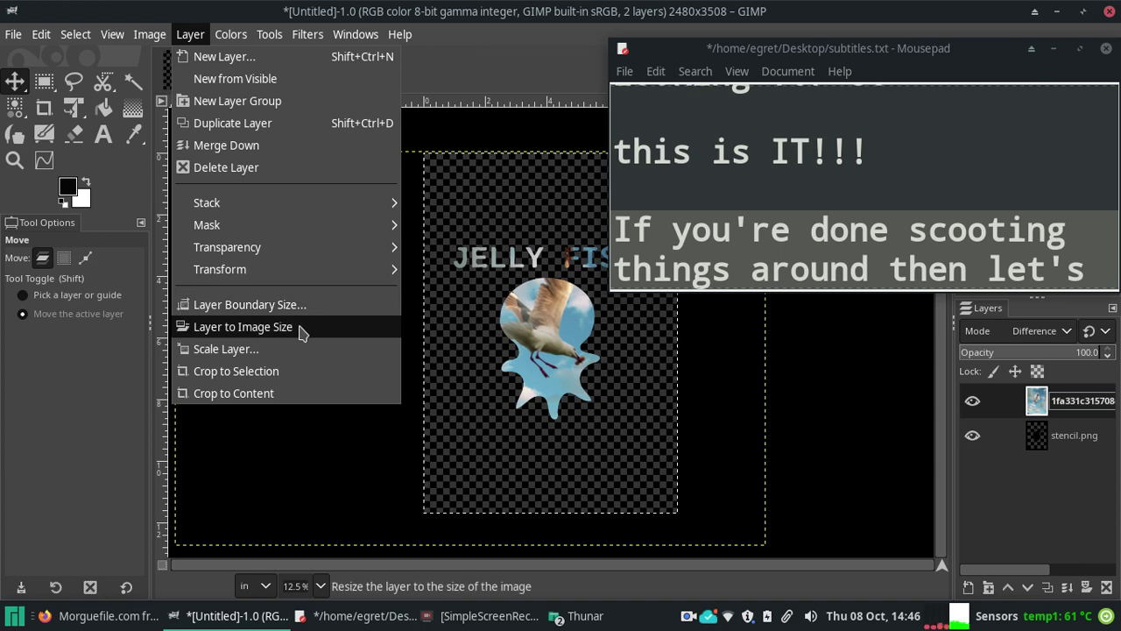
pyautogui.click(300, 327)
pyautogui.click(188, 38)
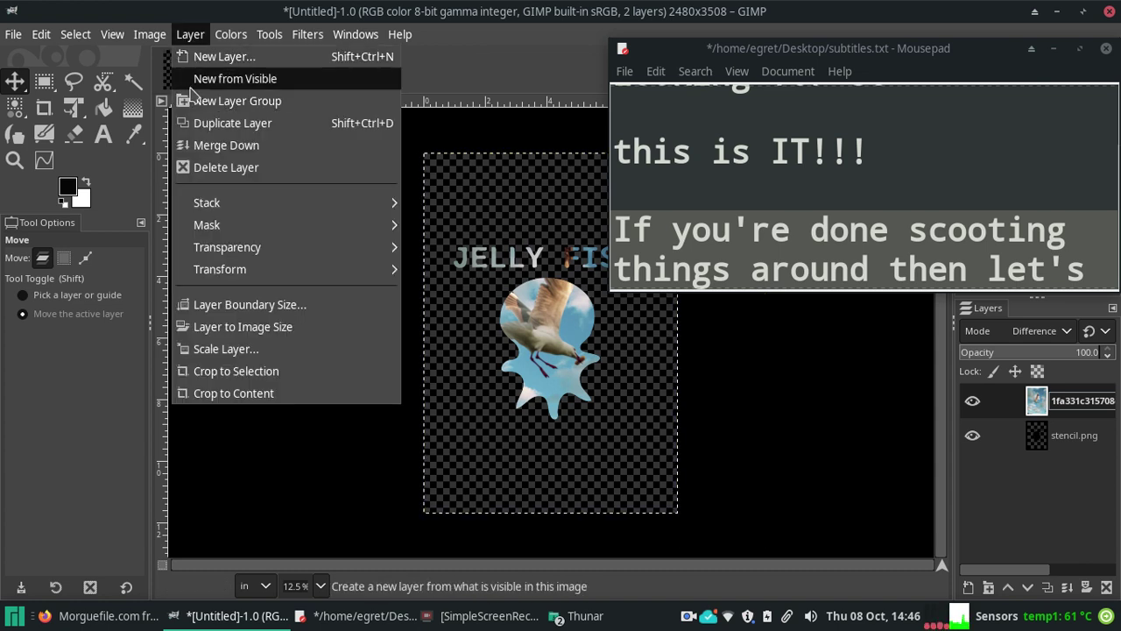
pyautogui.click(274, 155)
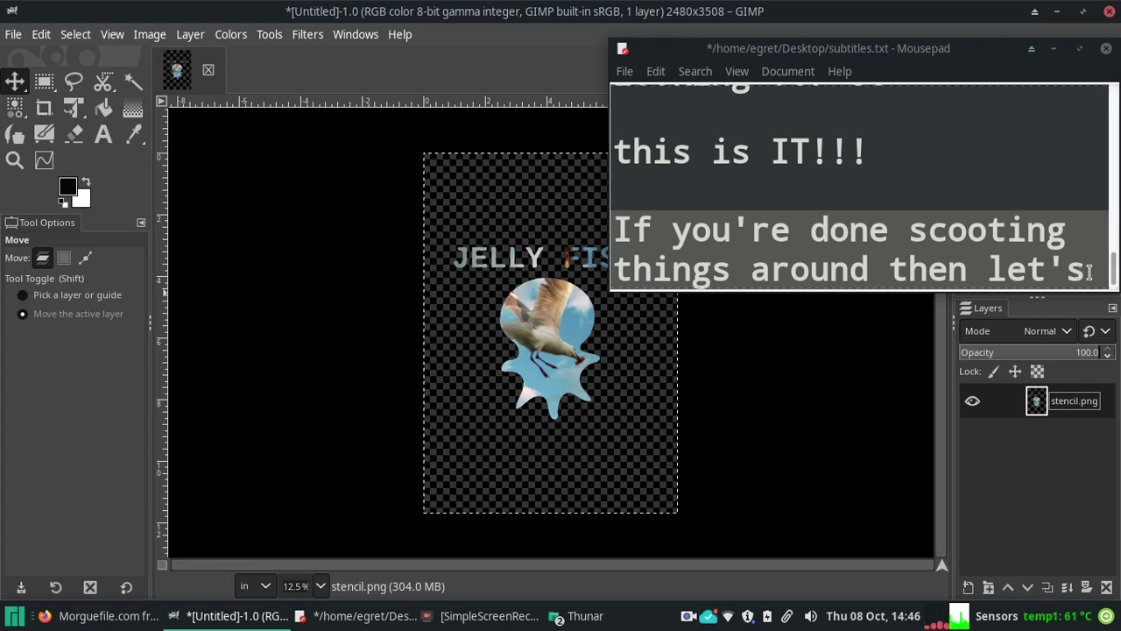
# Step: Note the steps 'Layer > To Image Size' and 'and Layer > Merge down'
pyautogui.press('Return')
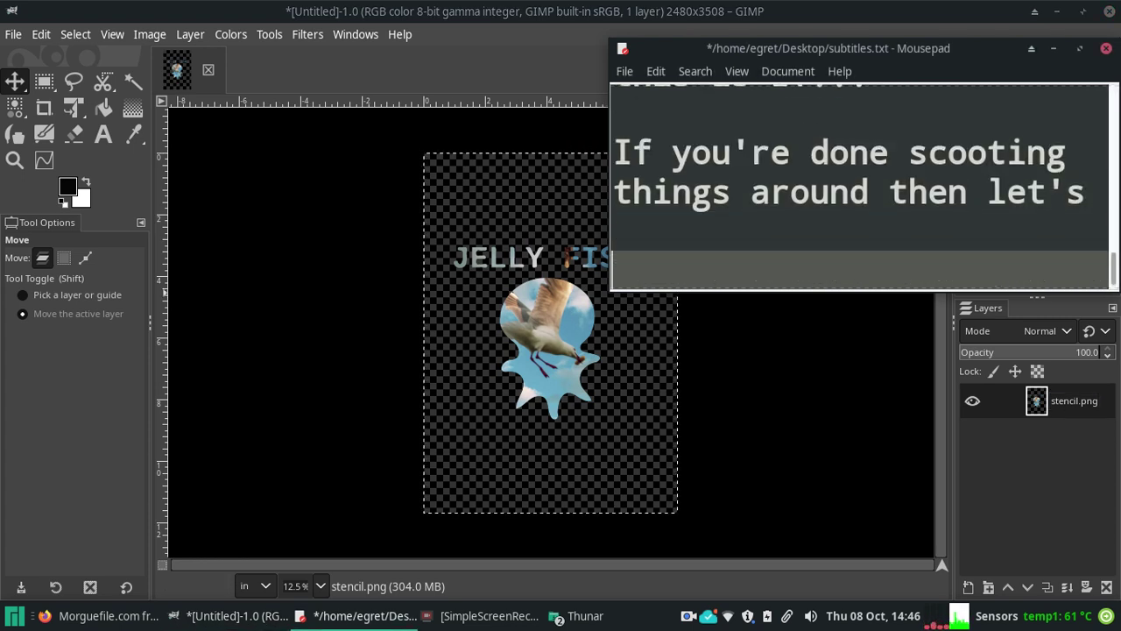
pyautogui.write('Layer')
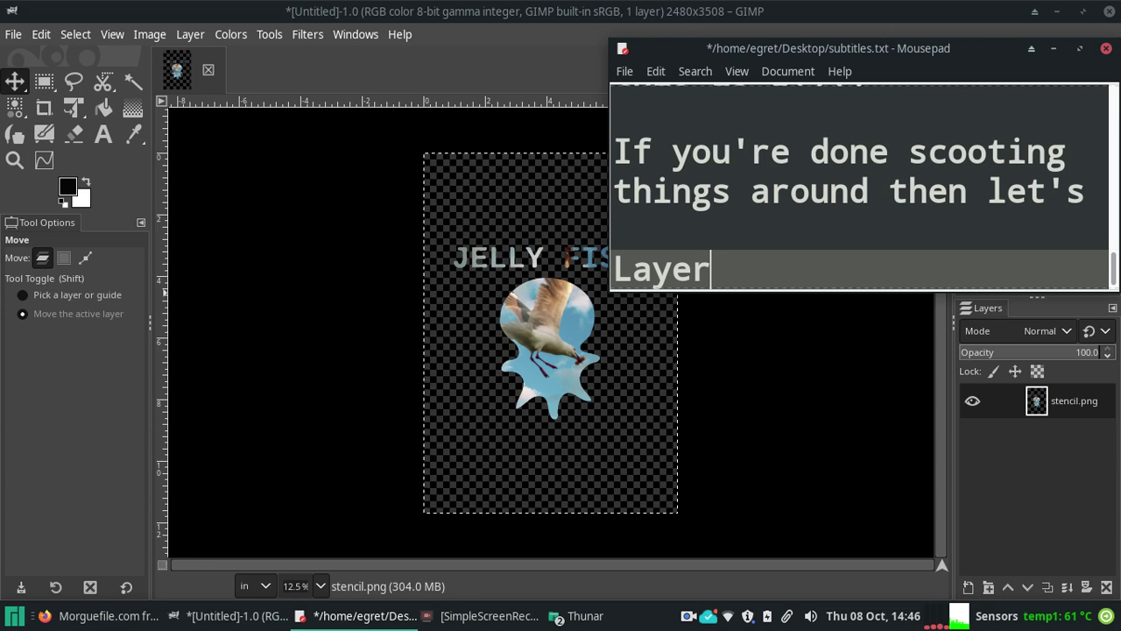
pyautogui.write(' > To ')
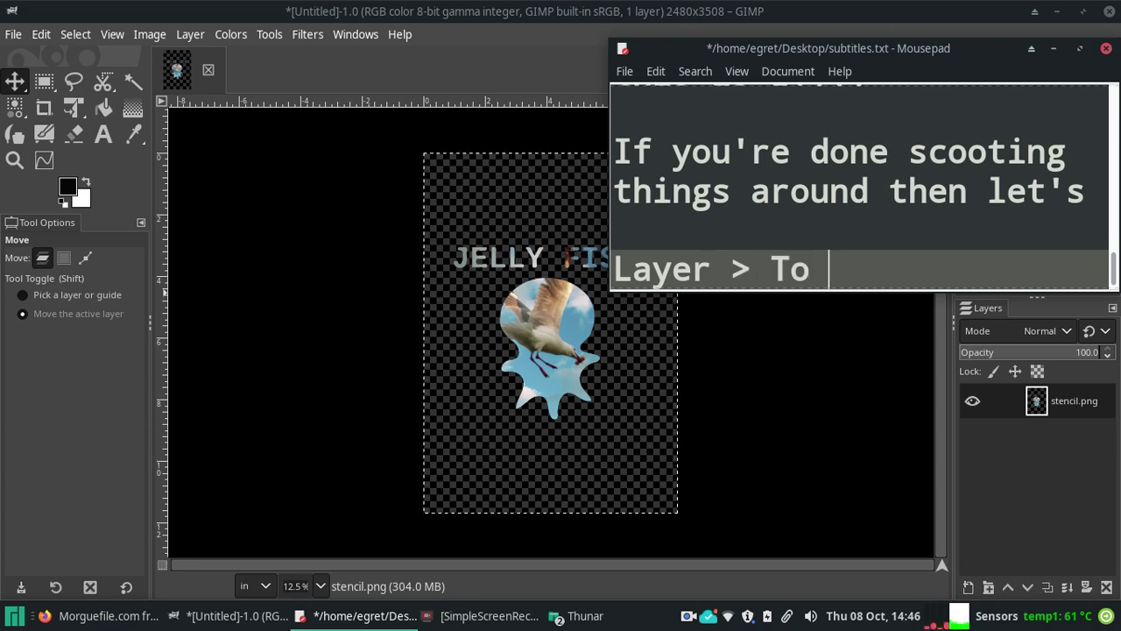
pyautogui.write('Image Size')
pyautogui.press('Return')
pyautogui.write('andL')
pyautogui.write('ayer')
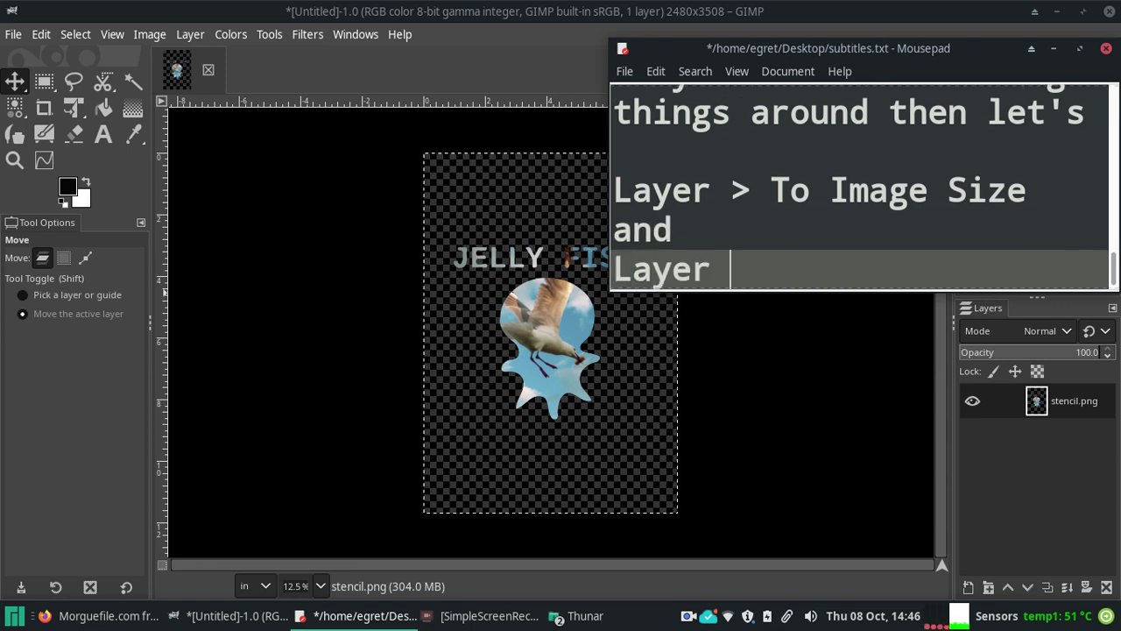
pyautogui.write(' NM')
pyautogui.press('BackSpace')
pyautogui.press('BackSpace')
pyautogui.write('Merge down')
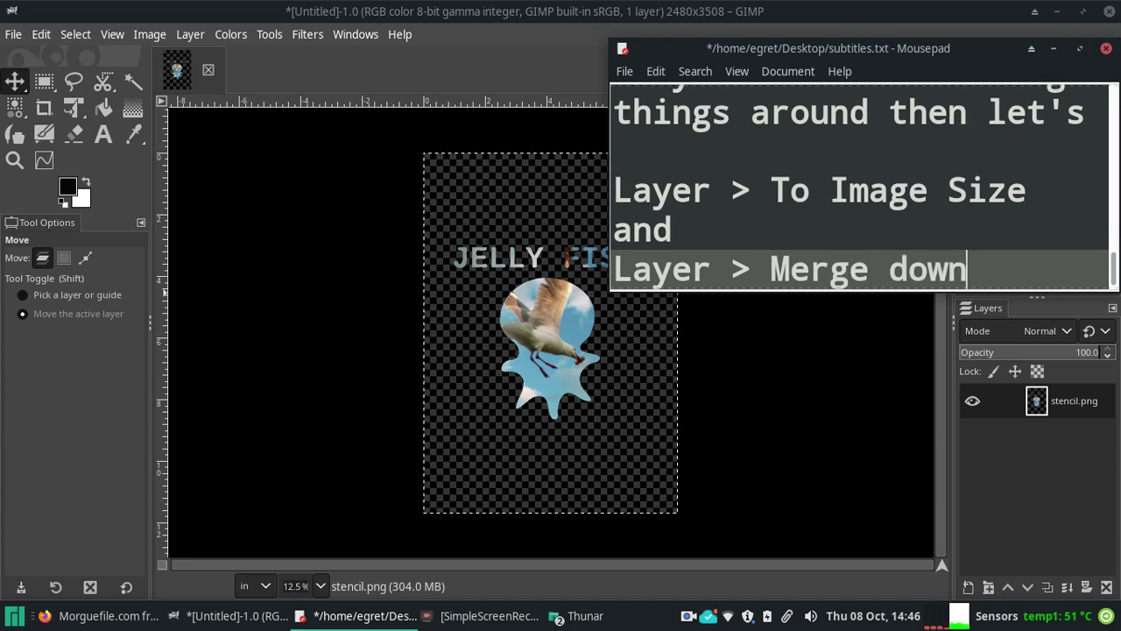
# Step: Add the warning 'Do not flatten (flattening brings back the white opaque background).'
pyautogui.press('Return')
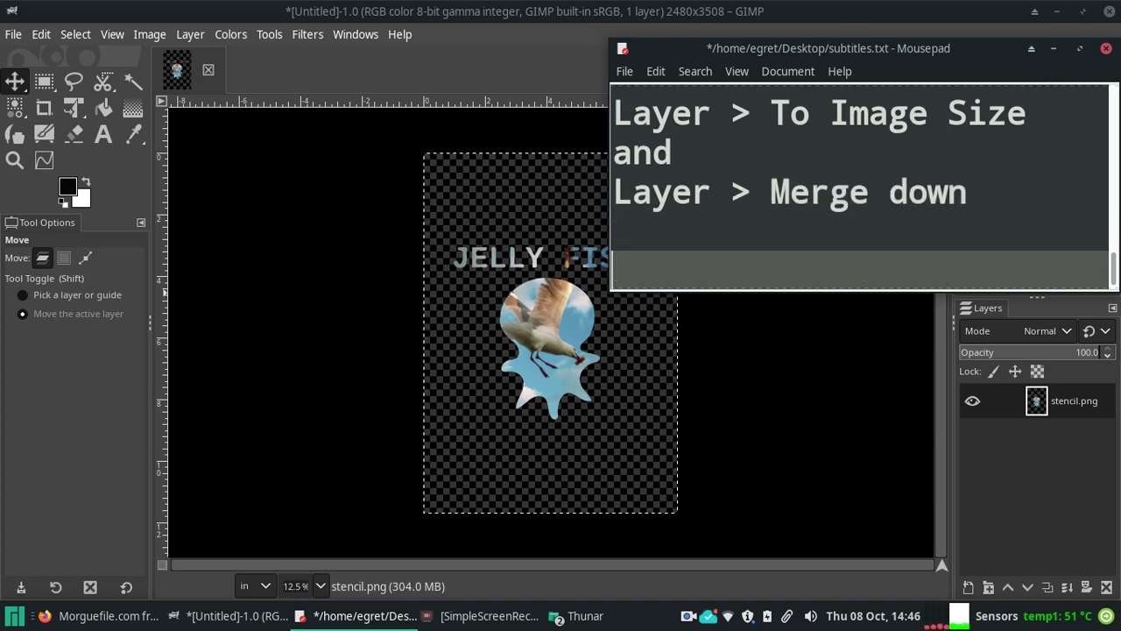
pyautogui.write('Do not flatten (flattening brings back e white ')
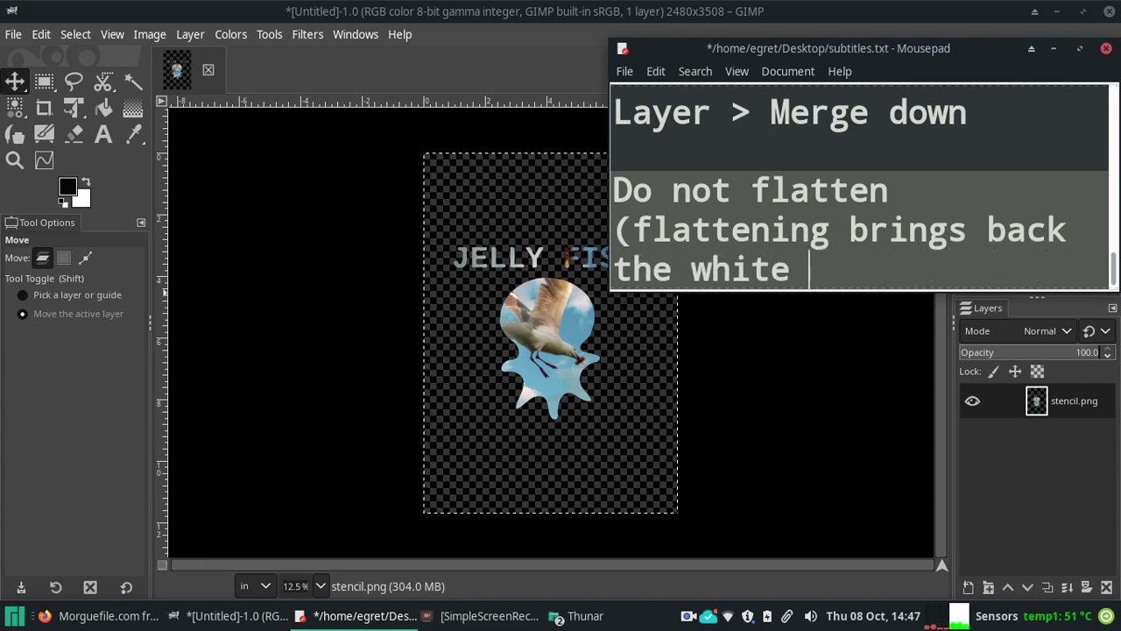
pyautogui.write('opaque backgrou')
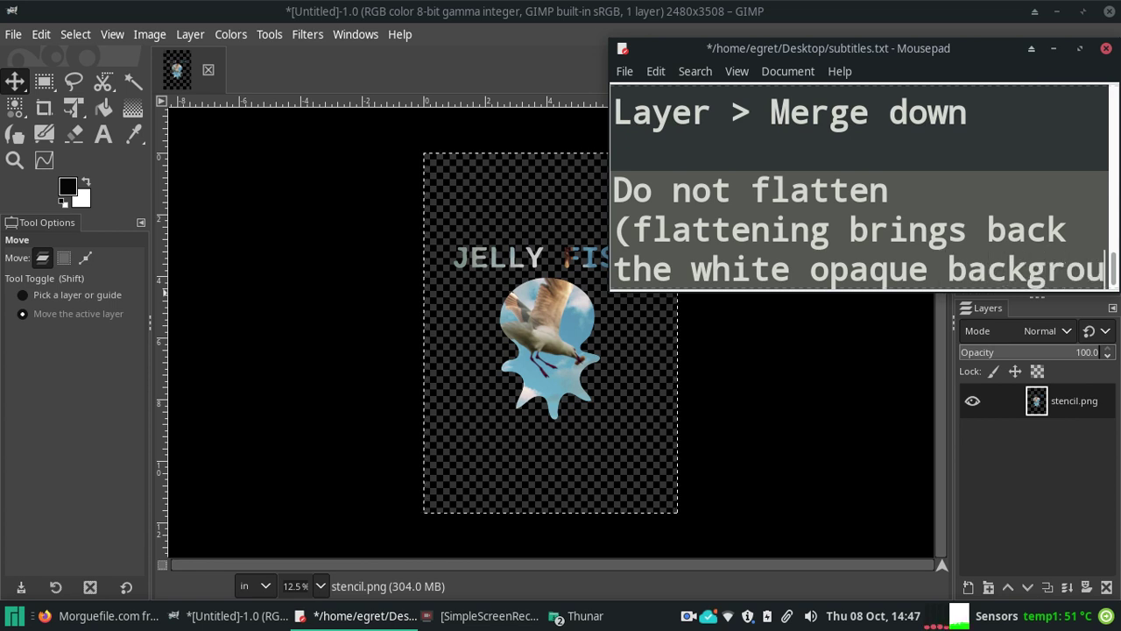
pyautogui.write('nd).')
pyautogui.click(182, 35)
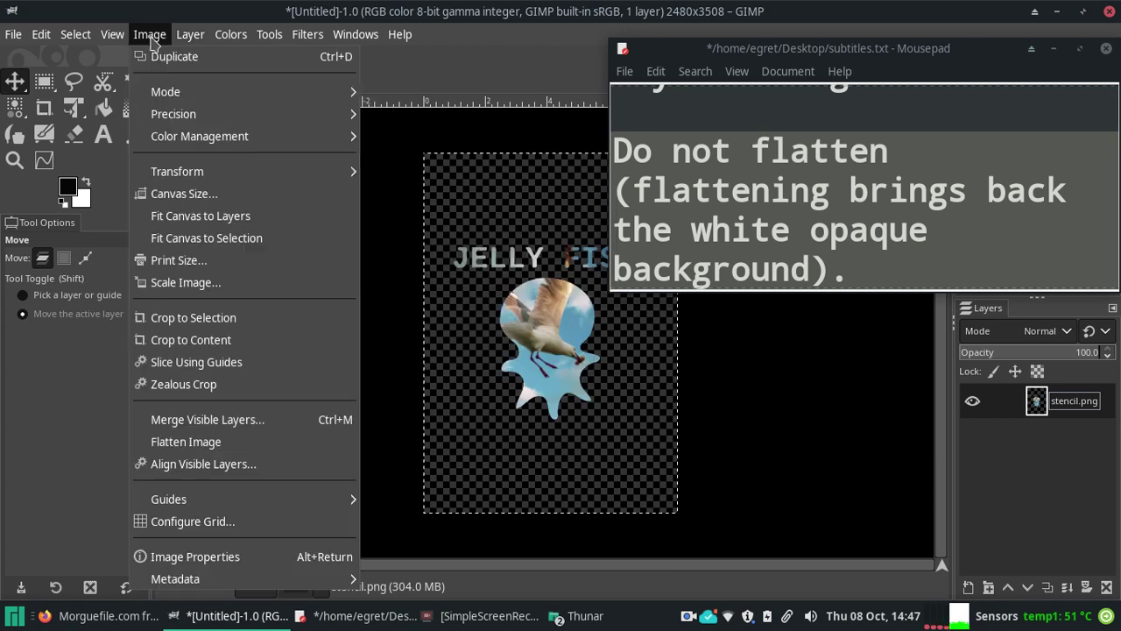
pyautogui.moveTo(149, 35)
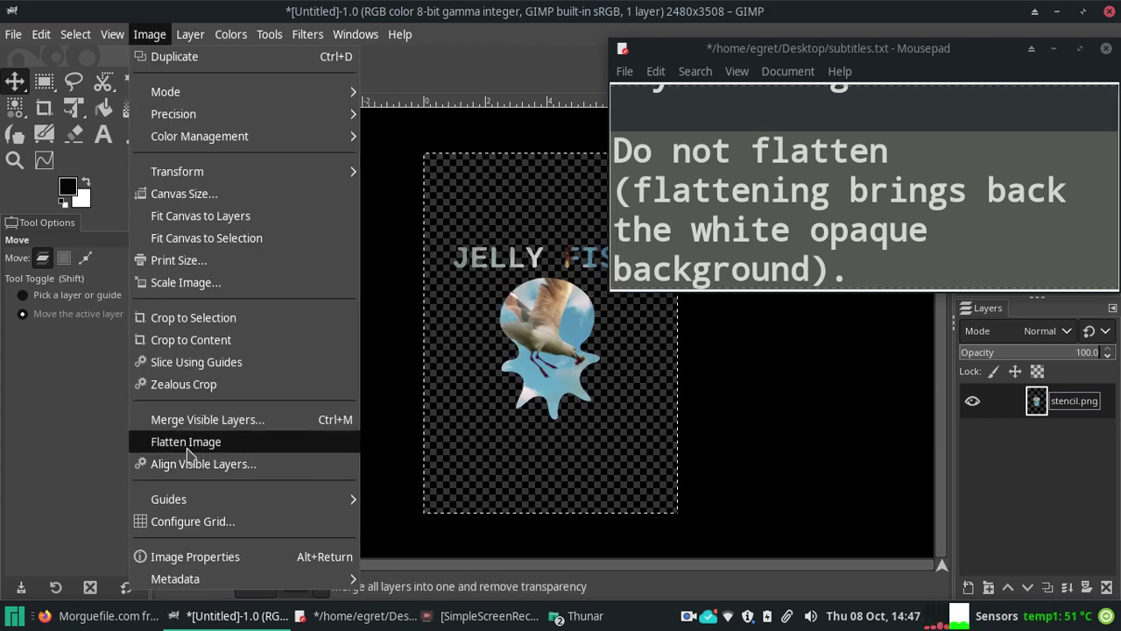
pyautogui.click(188, 442)
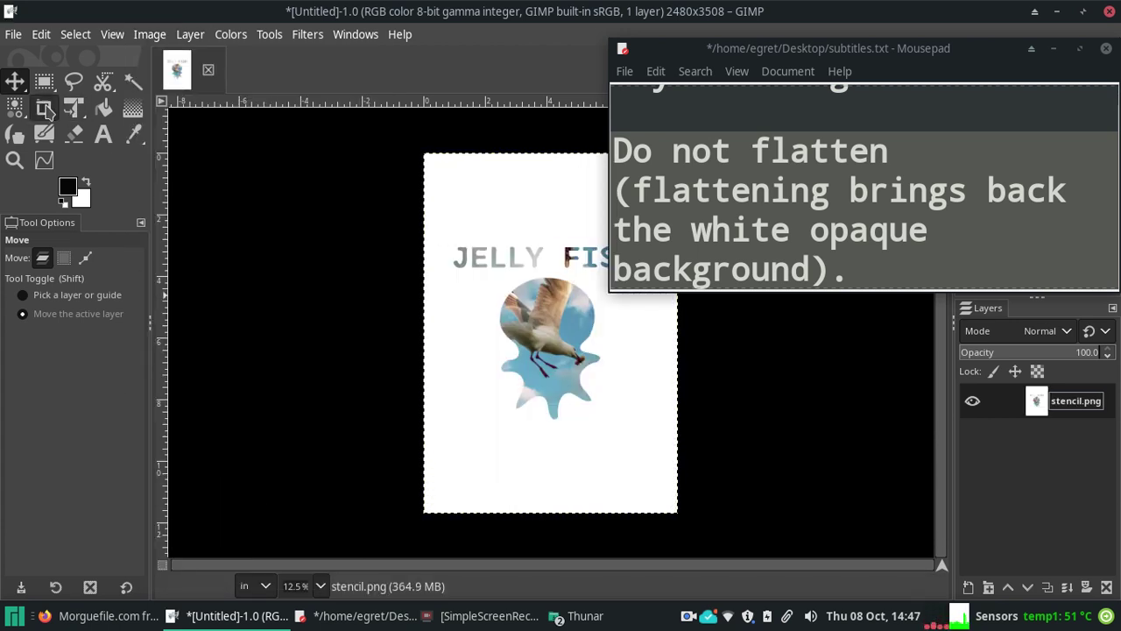
pyautogui.click(13, 35)
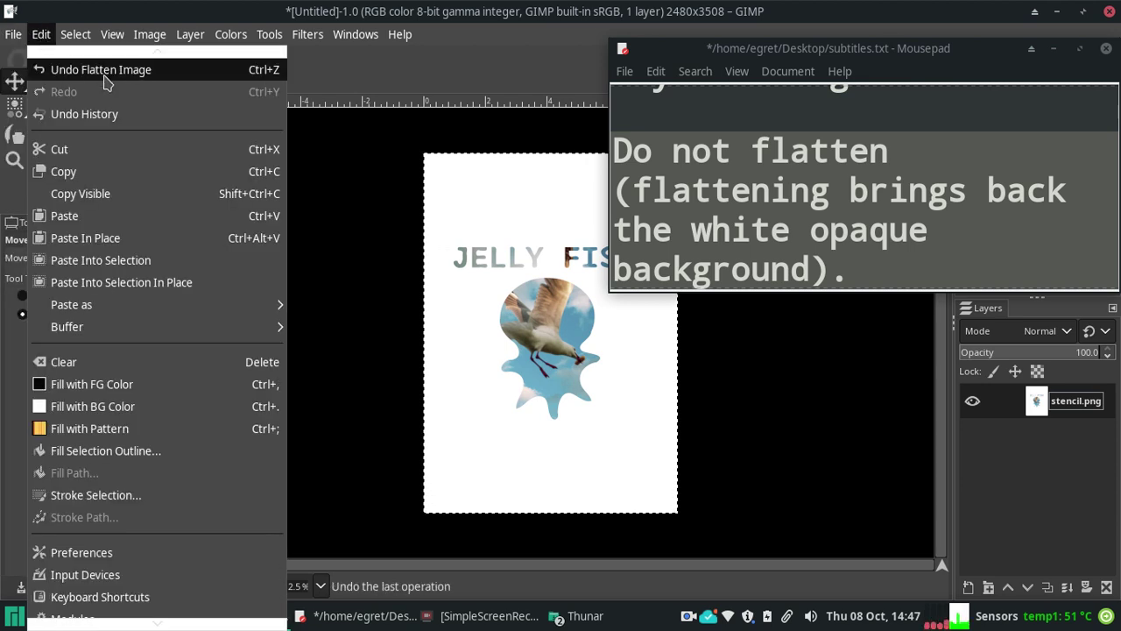
pyautogui.click(200, 80)
pyautogui.click(917, 269)
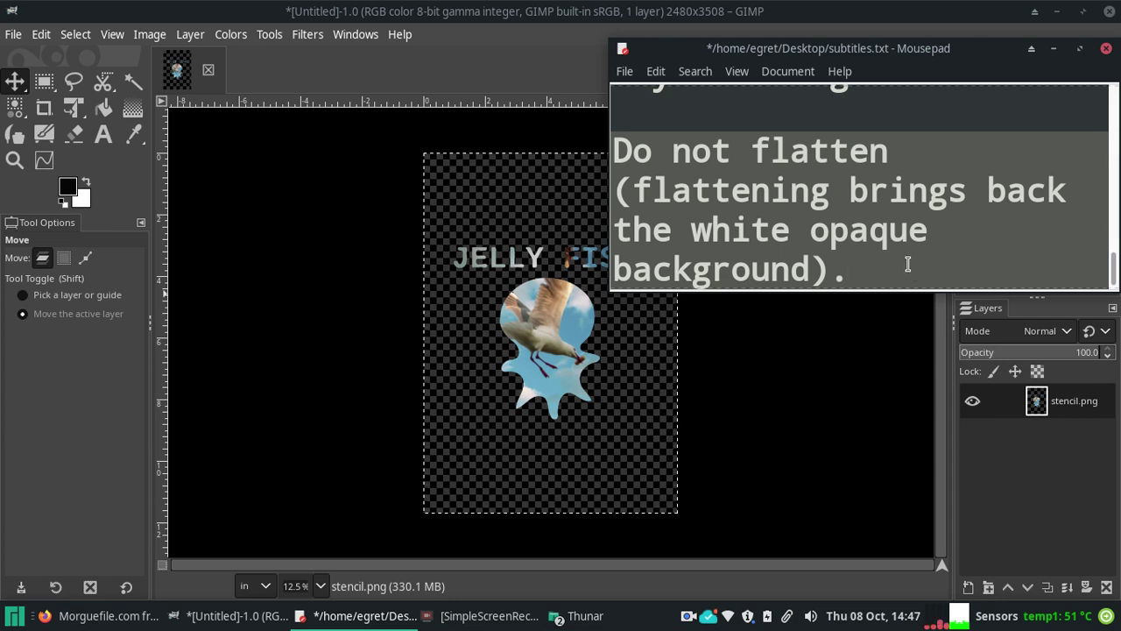
pyautogui.moveTo(907, 264); pyautogui.dragTo(609, 160)
# Step: Replace the flatten warning with the subtitle 'Okay now we save this graphic'
pyautogui.press('Delete')
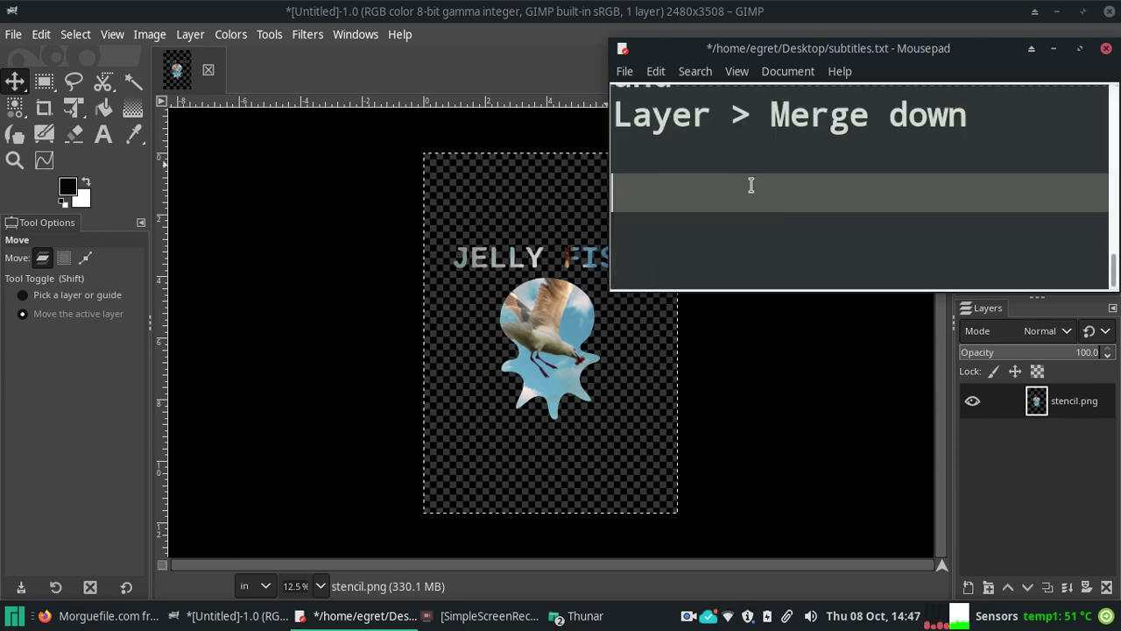
pyautogui.write('Olk')
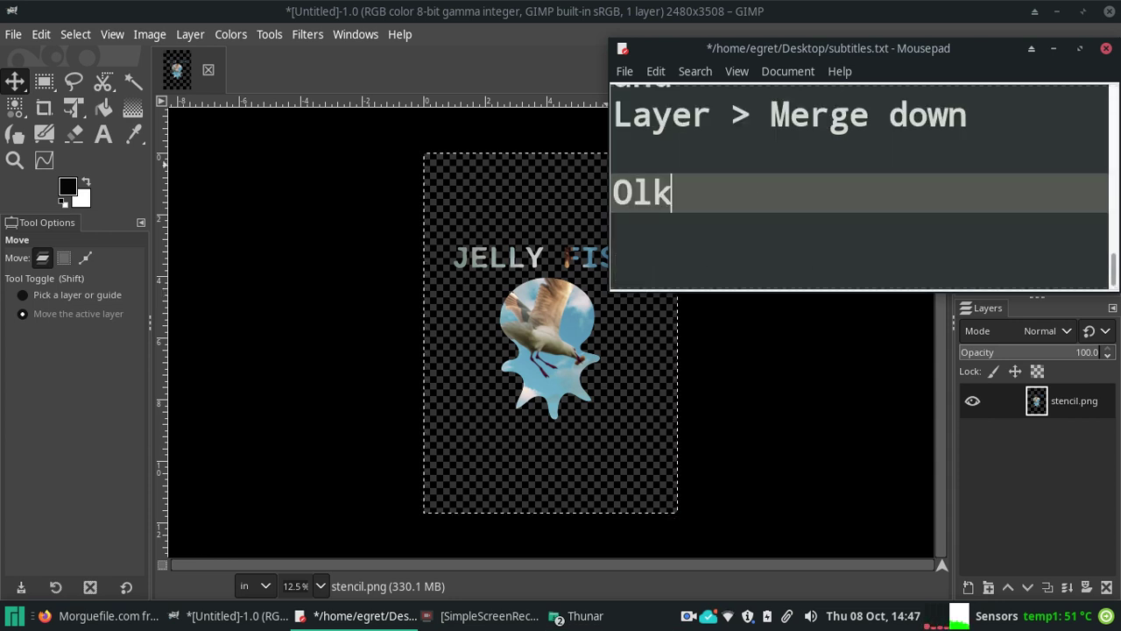
pyautogui.press('BackSpace')
pyautogui.press('BackSpace')
pyautogui.write('kay now')
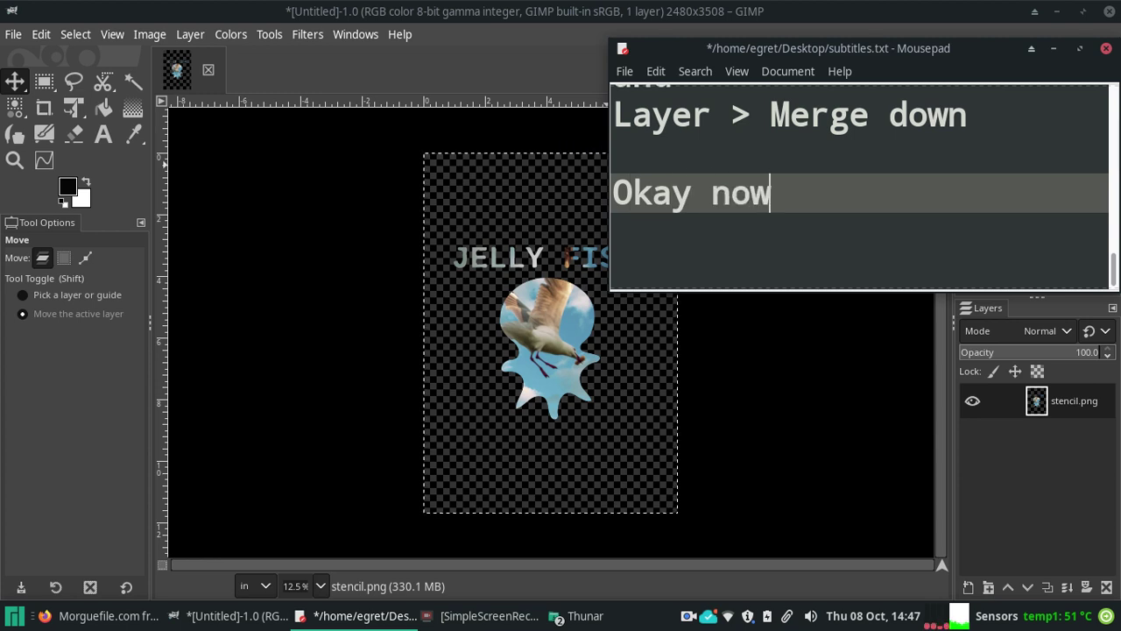
pyautogui.write(' we same')
pyautogui.press('BackSpace')
pyautogui.press('BackSpace')
pyautogui.press('BackSpace')
pyautogui.write('ve this gr')
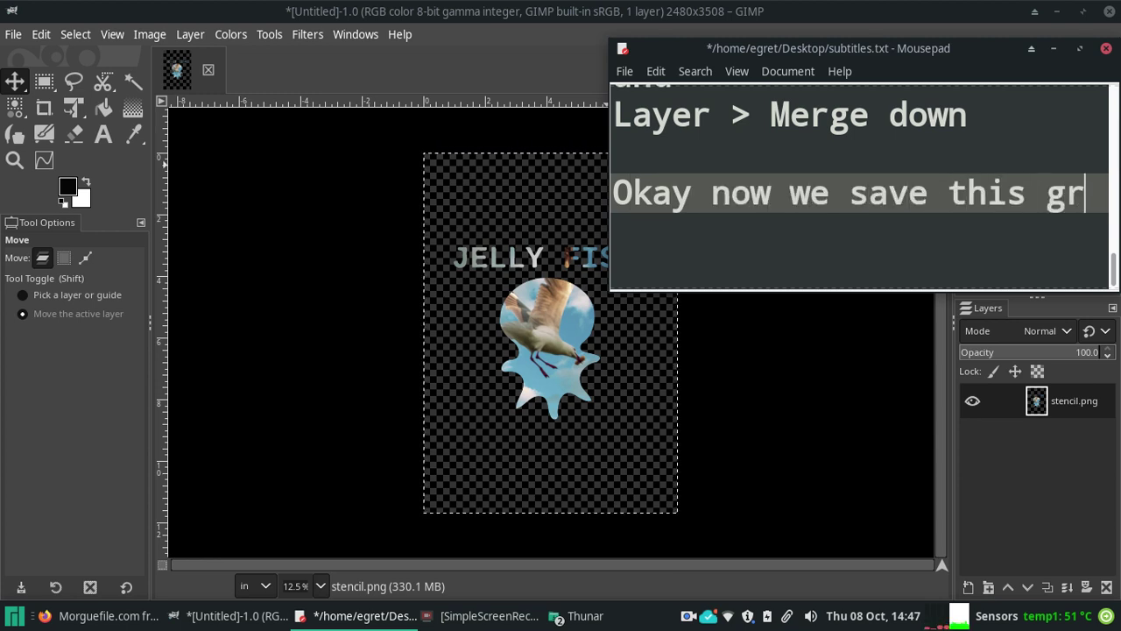
pyautogui.write('aphic.')
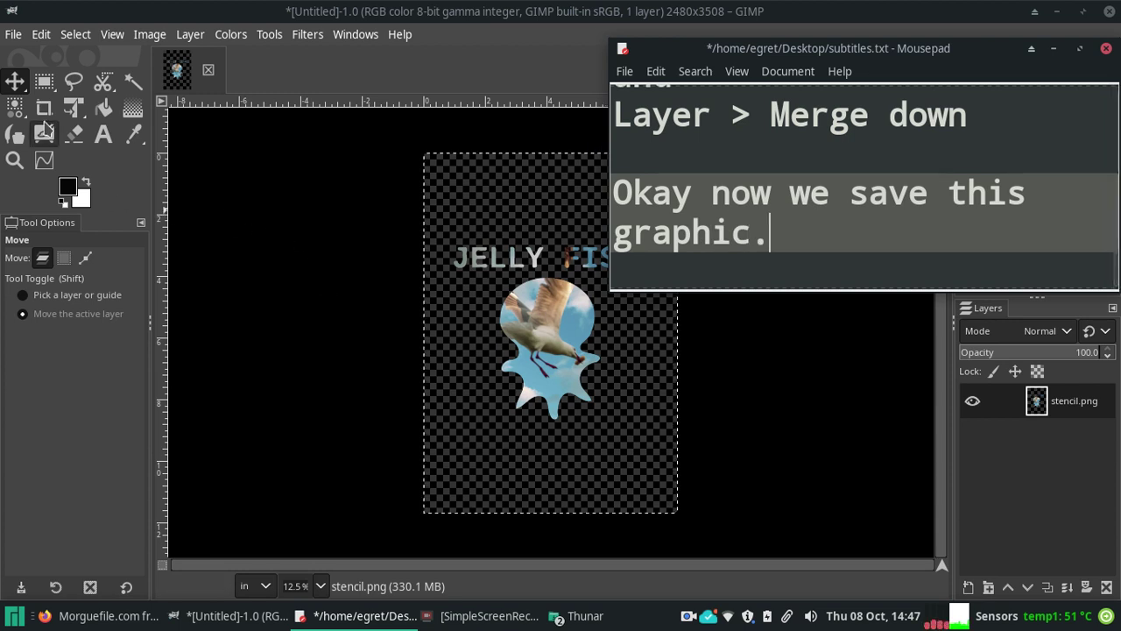
pyautogui.click(13, 34)
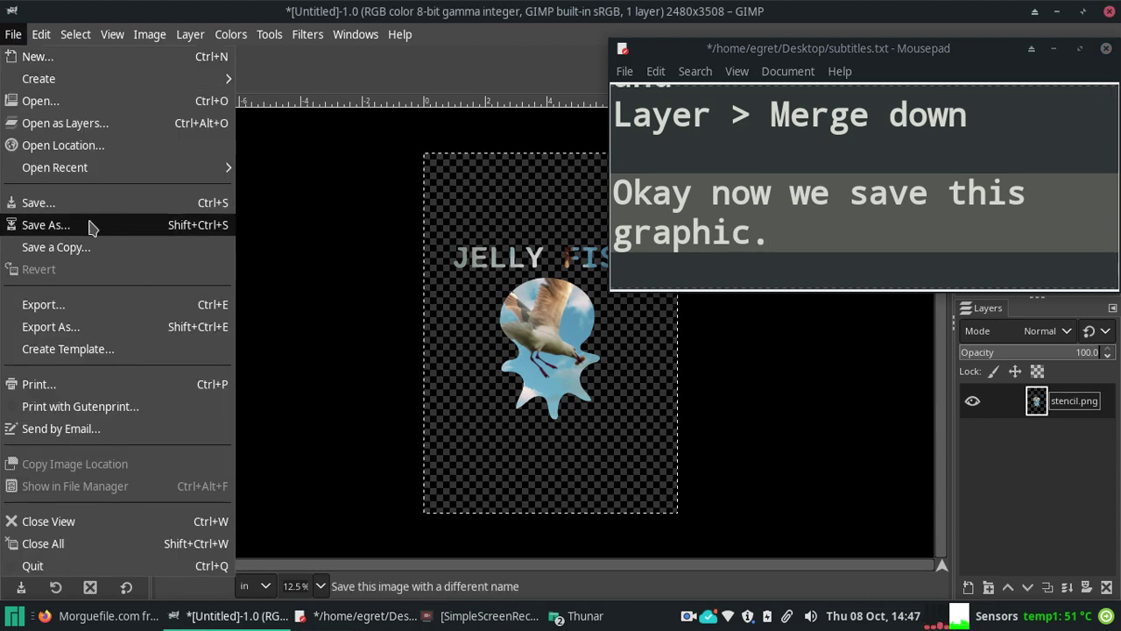
# Step: Dismiss GIMP's unfinished Save Image dialog and return to the subtitle notes in Mousepad
pyautogui.click(35, 203)
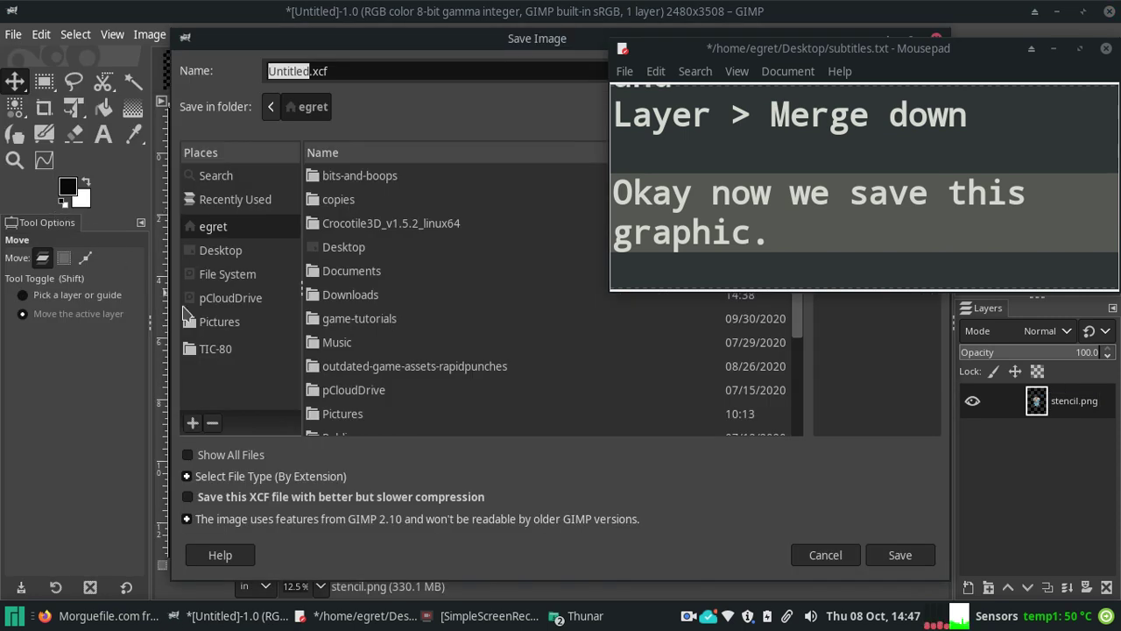
pyautogui.click(826, 554)
pyautogui.click(848, 234)
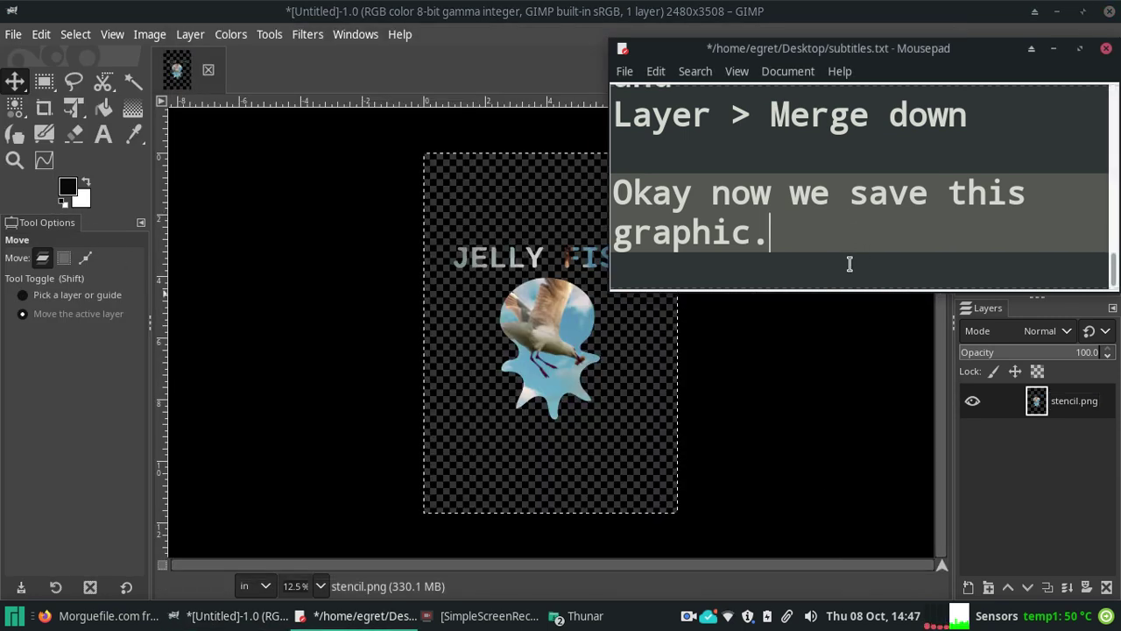
pyautogui.click(846, 257)
# Step: Add the subtitle line 'The default save is a gimp file' below the graphic line
pyautogui.press('Return')
pyautogui.write('Oh!')
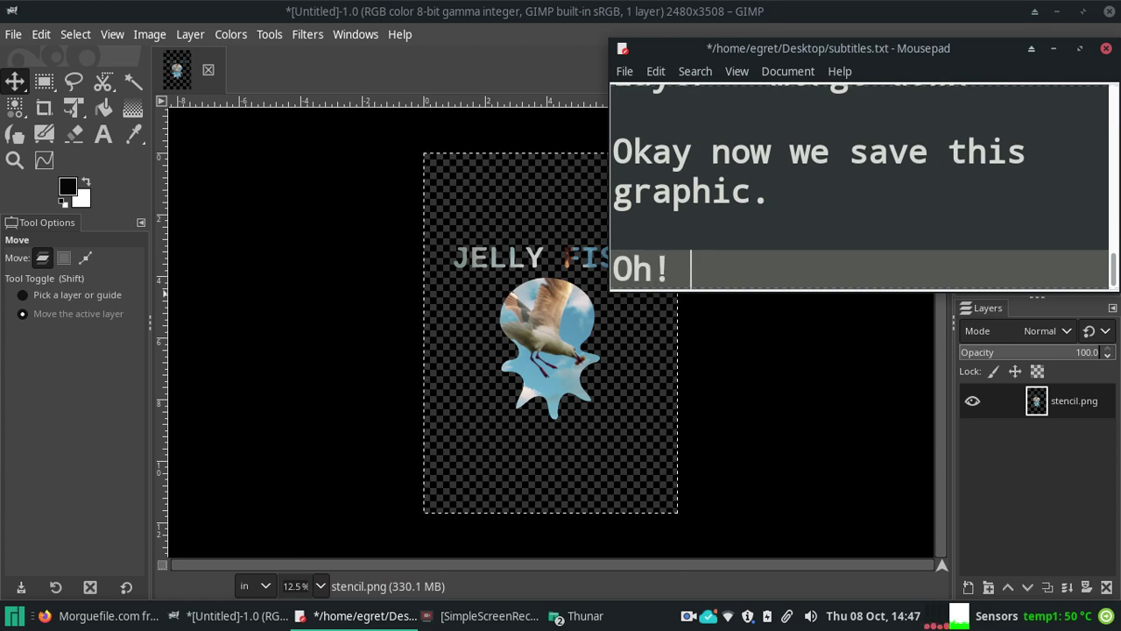
pyautogui.press('BackSpace')
pyautogui.press('BackSpace')
pyautogui.press('BackSpace')
pyautogui.write('f y')
pyautogui.press('BackSpace')
pyautogui.press('BackSpace')
pyautogui.press('BackSpace')
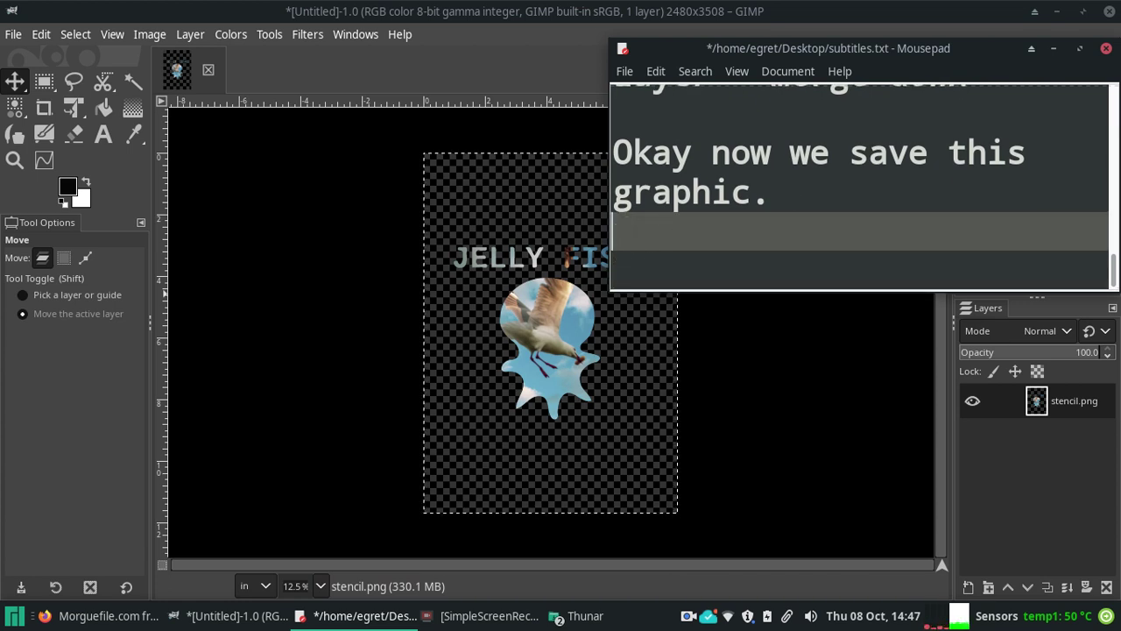
pyautogui.press('Return')
pyautogui.write('The de')
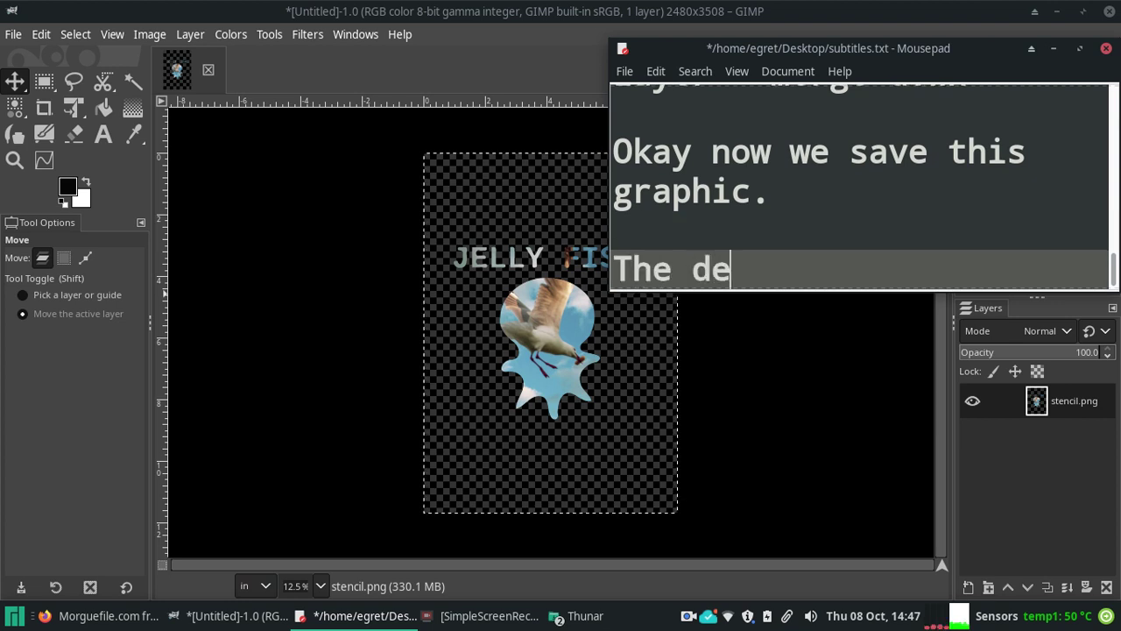
pyautogui.write('fault save ')
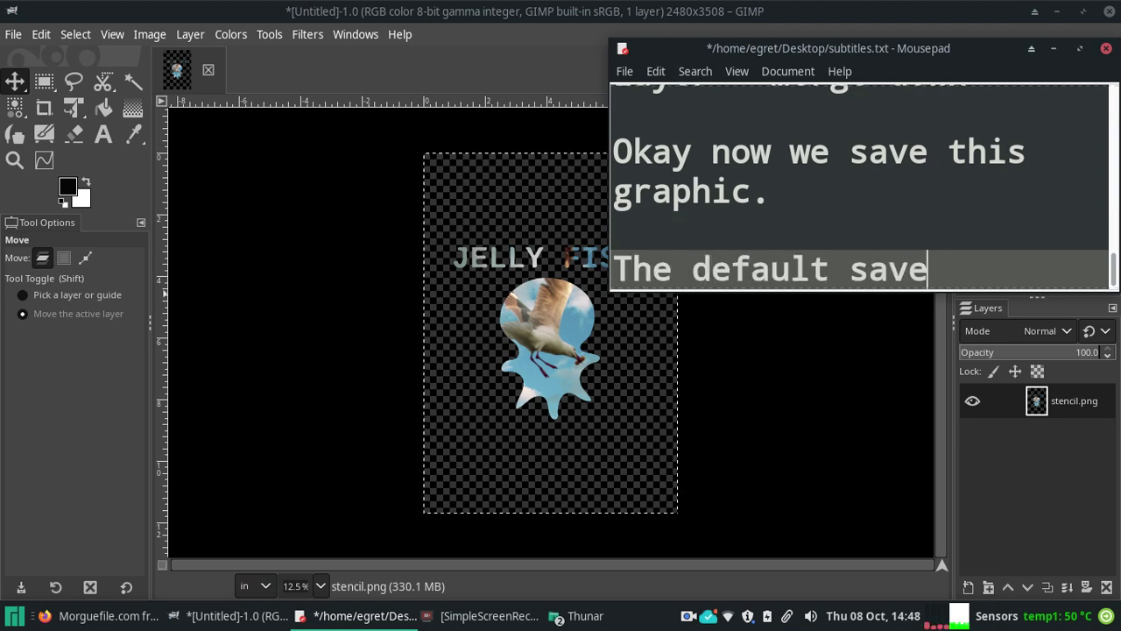
pyautogui.write('is ')
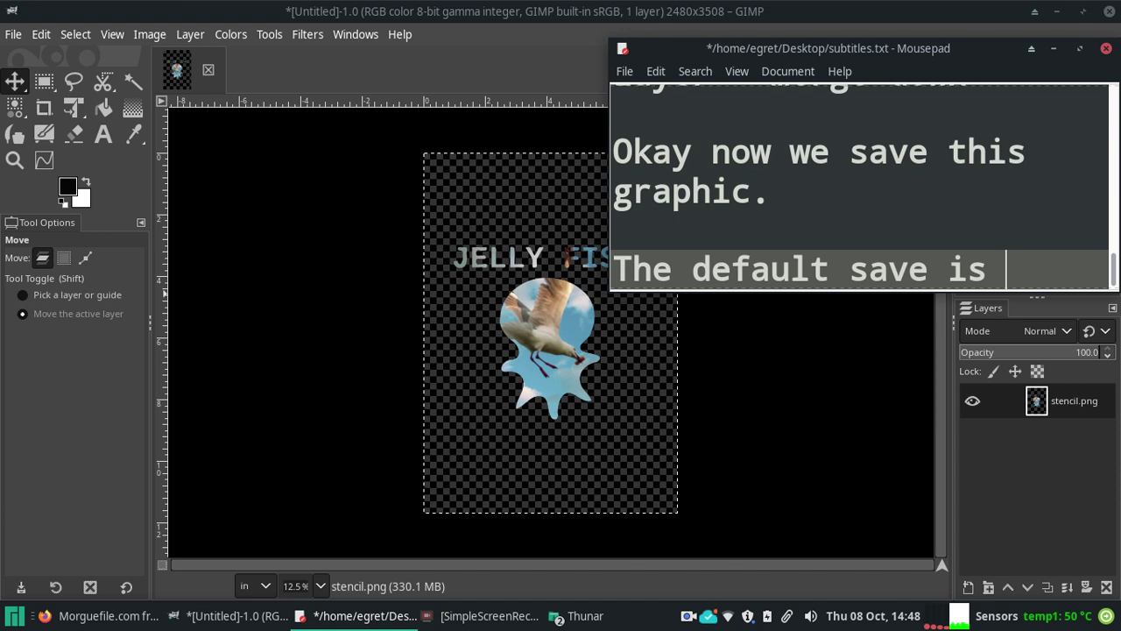
pyautogui.write('a gimp fi')
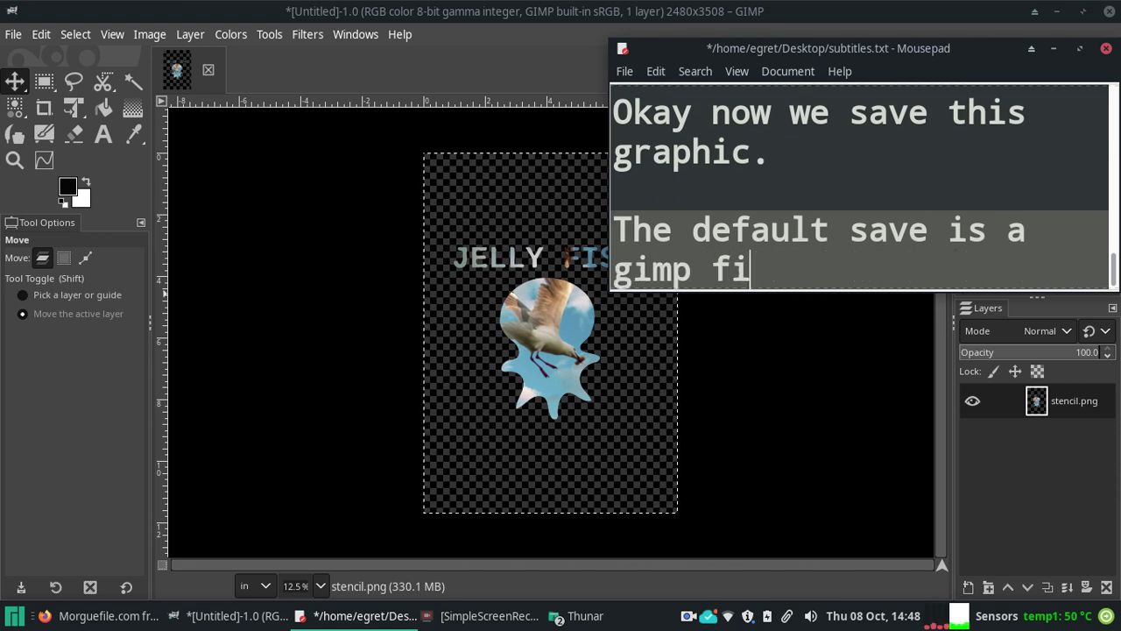
pyautogui.write('le')
pyautogui.click(13, 34)
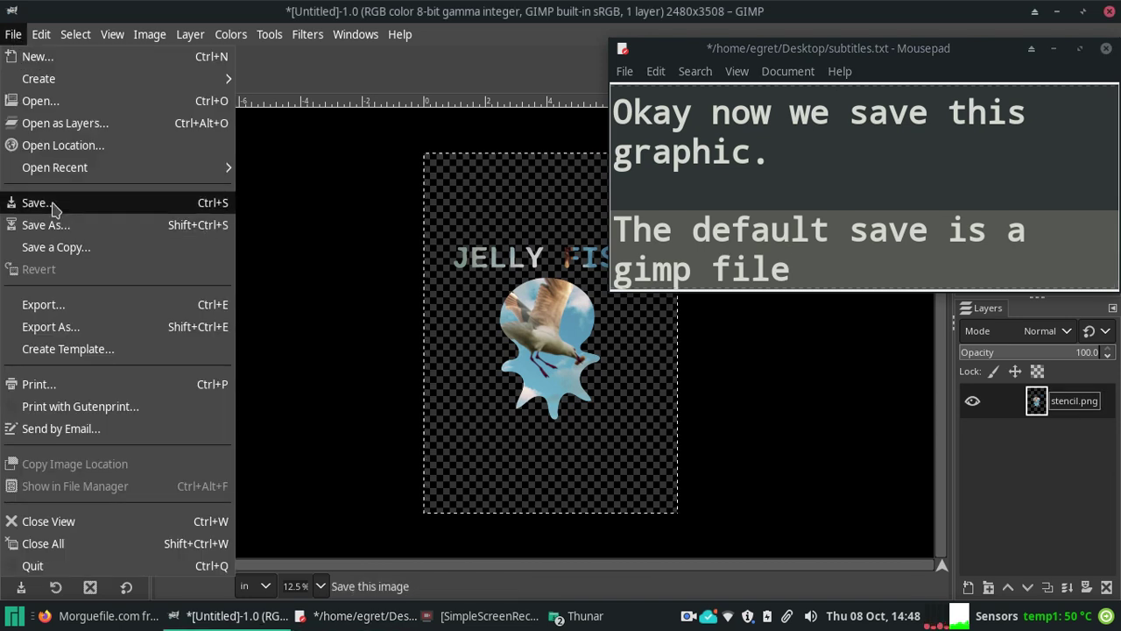
# Step: Show GIMP's Save dialog with its default .xcf name and note 'xcf' in the subtitles
pyautogui.click(37, 202)
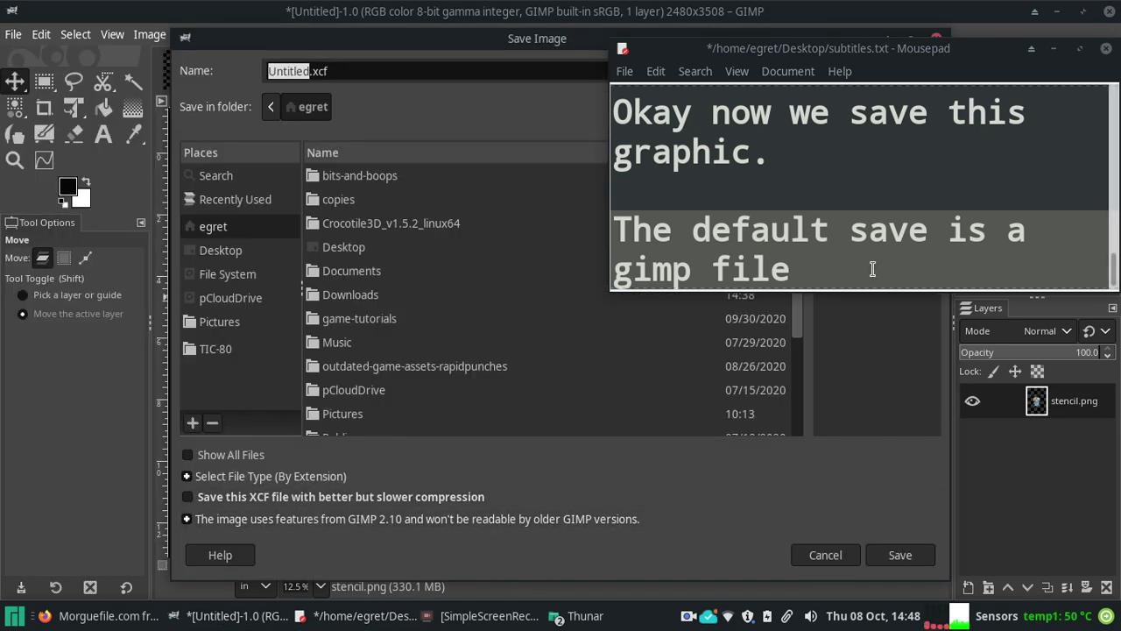
pyautogui.click(845, 256)
pyautogui.write('xcf')
pyautogui.press('Return')
pyautogui.press('Return')
pyautogui.write('a')
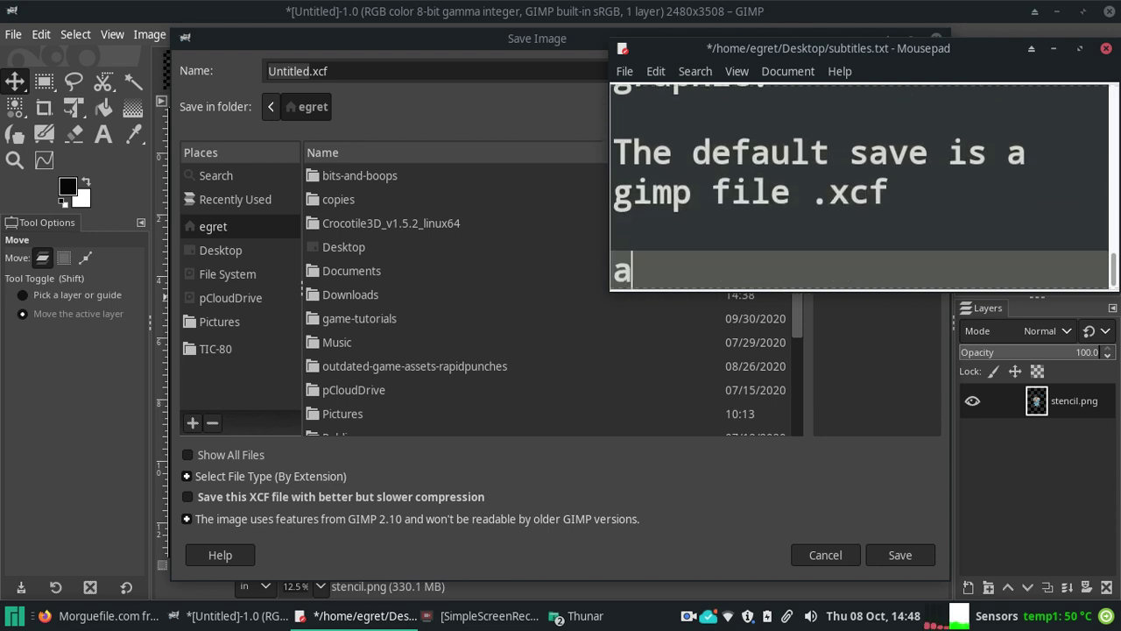
pyautogui.write('nd ')
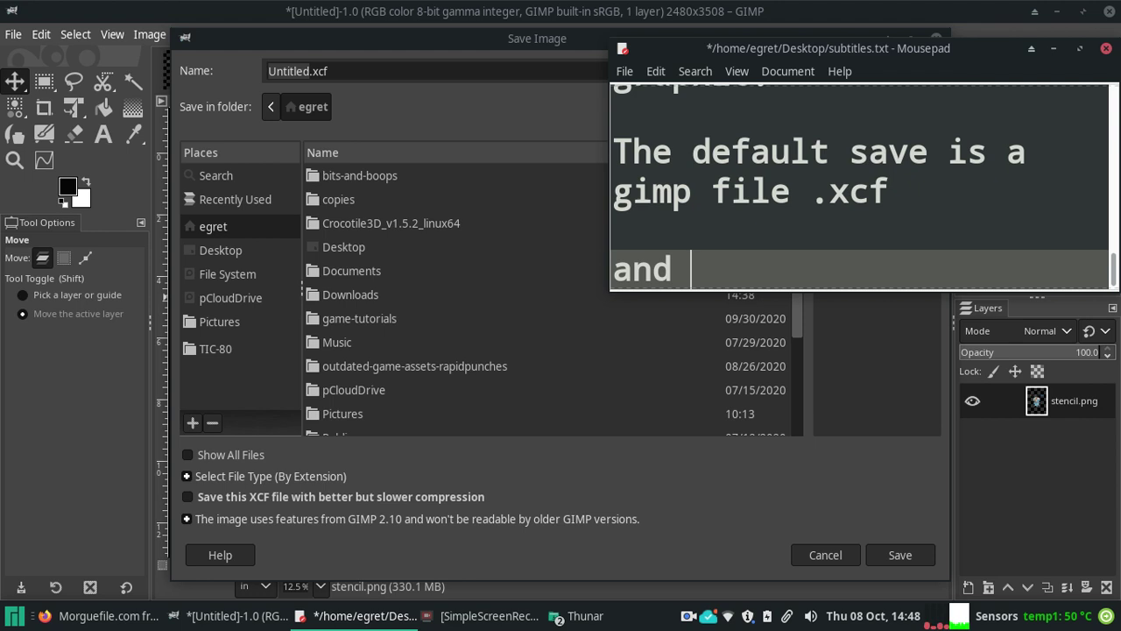
pyautogui.write('youcoyul')
# Step: Caption that you could use xcf for photopea.com later, but it's better to export as
pyautogui.press('BackSpace')
pyautogui.press('BackSpace')
pyautogui.press('BackSpace')
pyautogui.write('uld do')
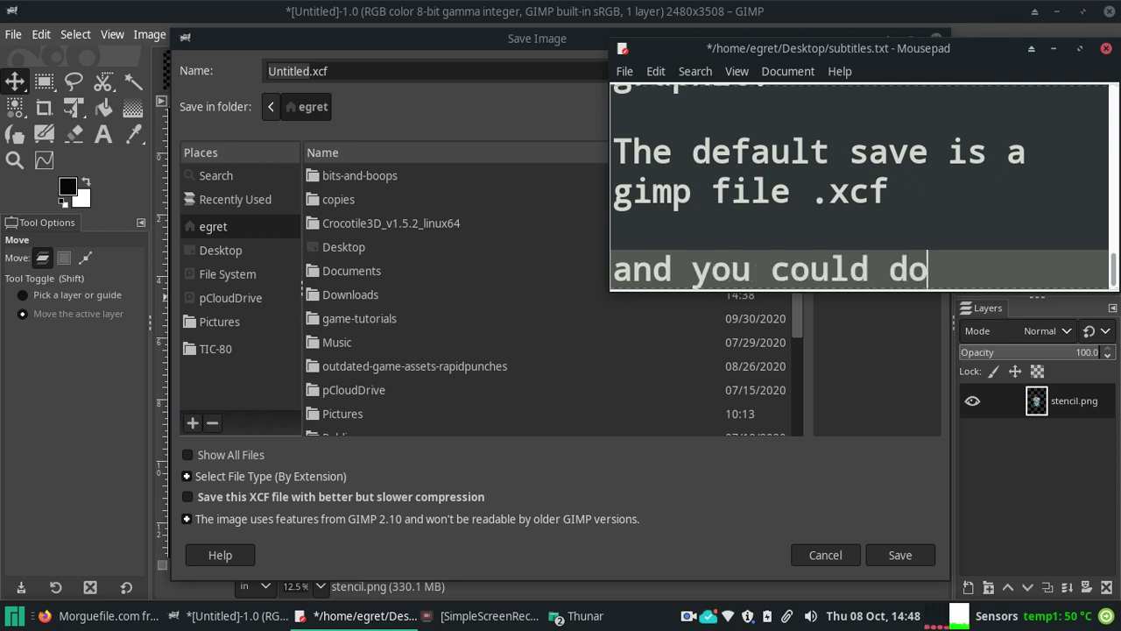
pyautogui.write(' this')
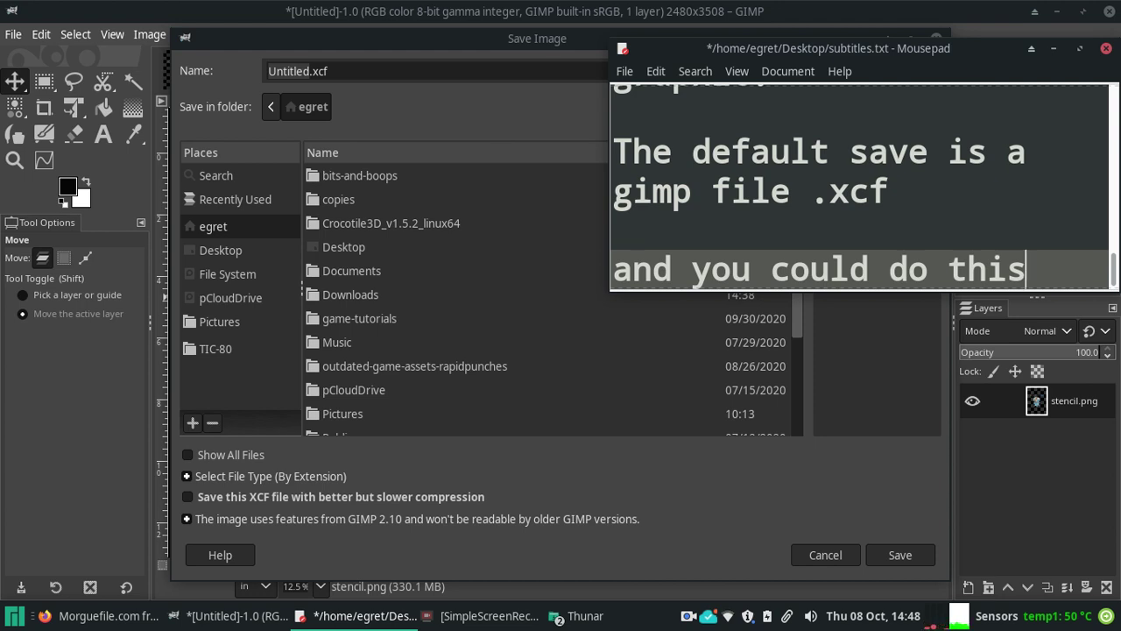
pyautogui.write(' if you')
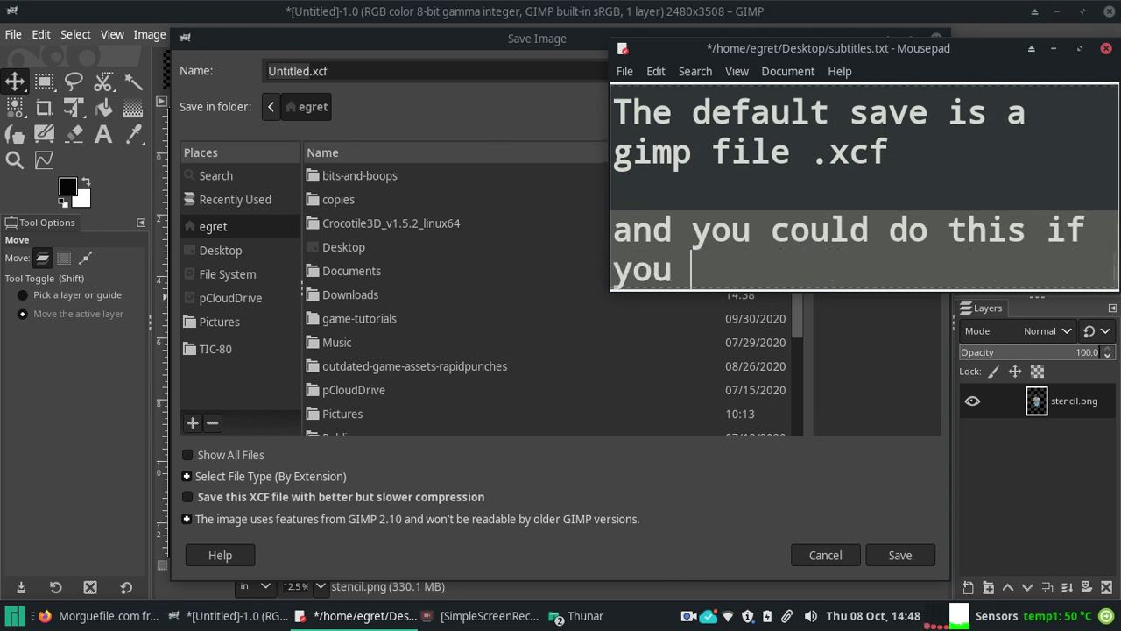
pyautogui.write('want tou')
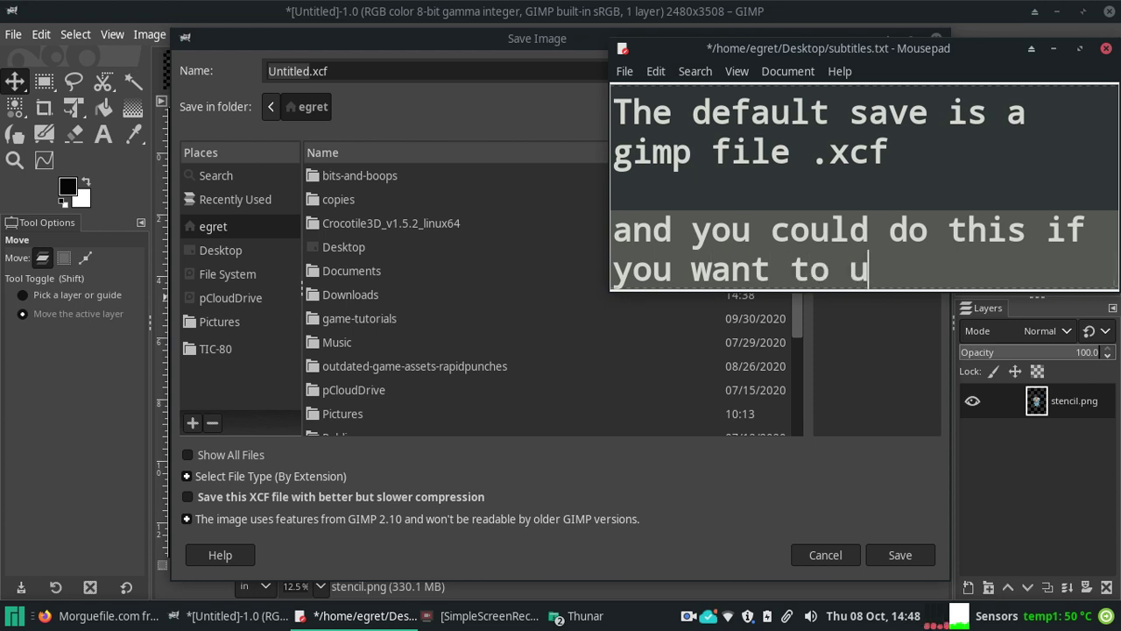
pyautogui.write('se photopea.')
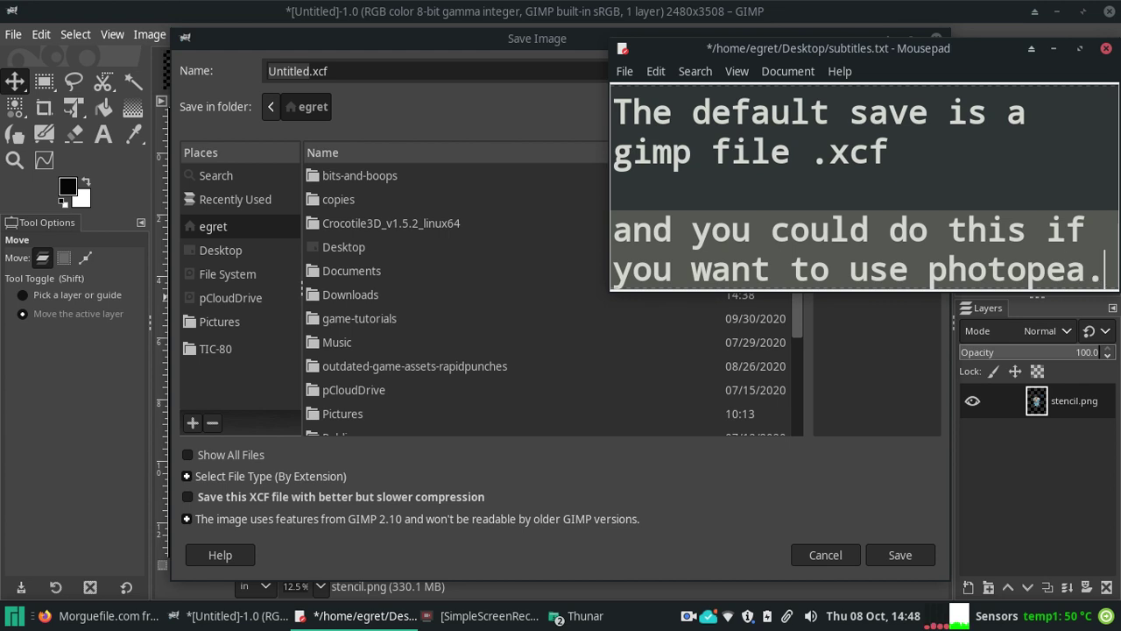
pyautogui.write('com later')
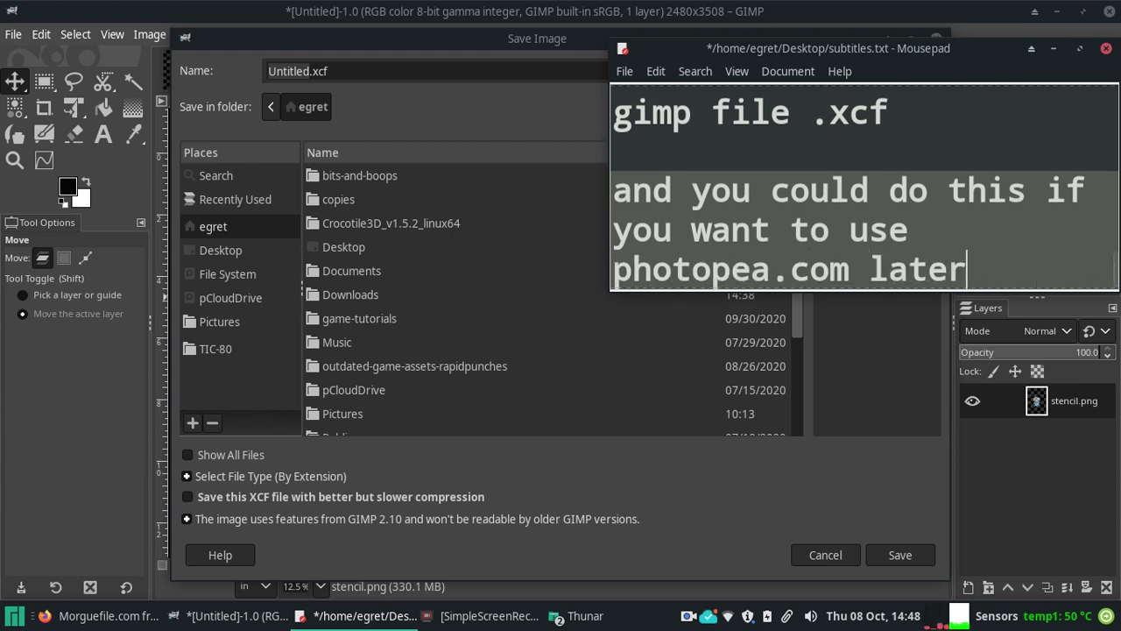
pyautogui.write(' bu')
pyautogui.press('BackSpace')
pyautogui.write("but, it's better ")
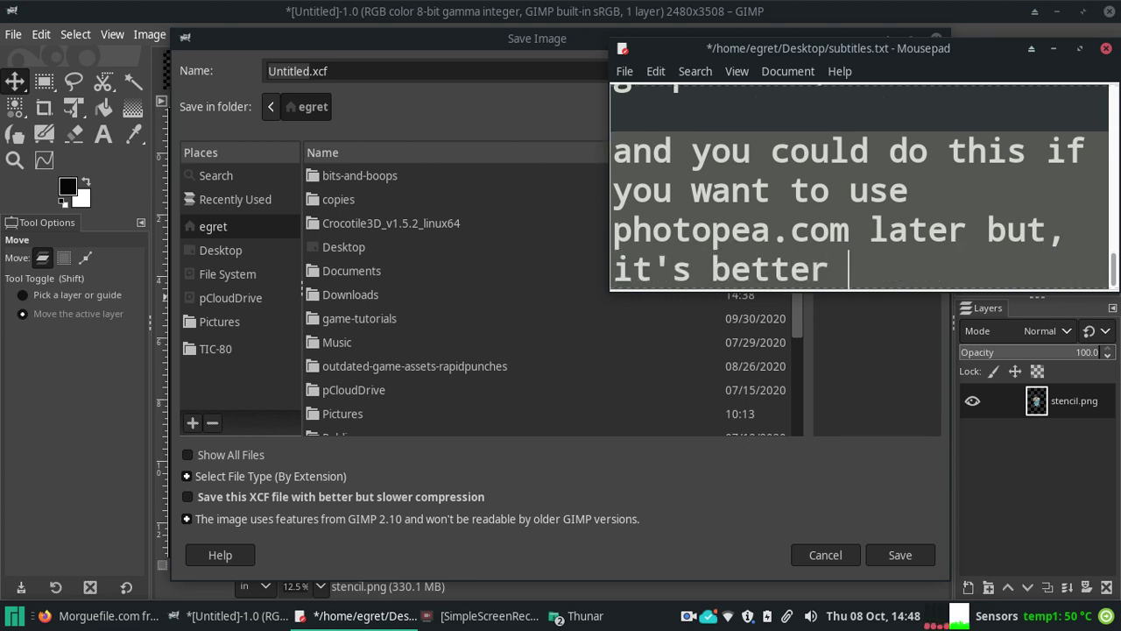
pyautogui.write('to export ')
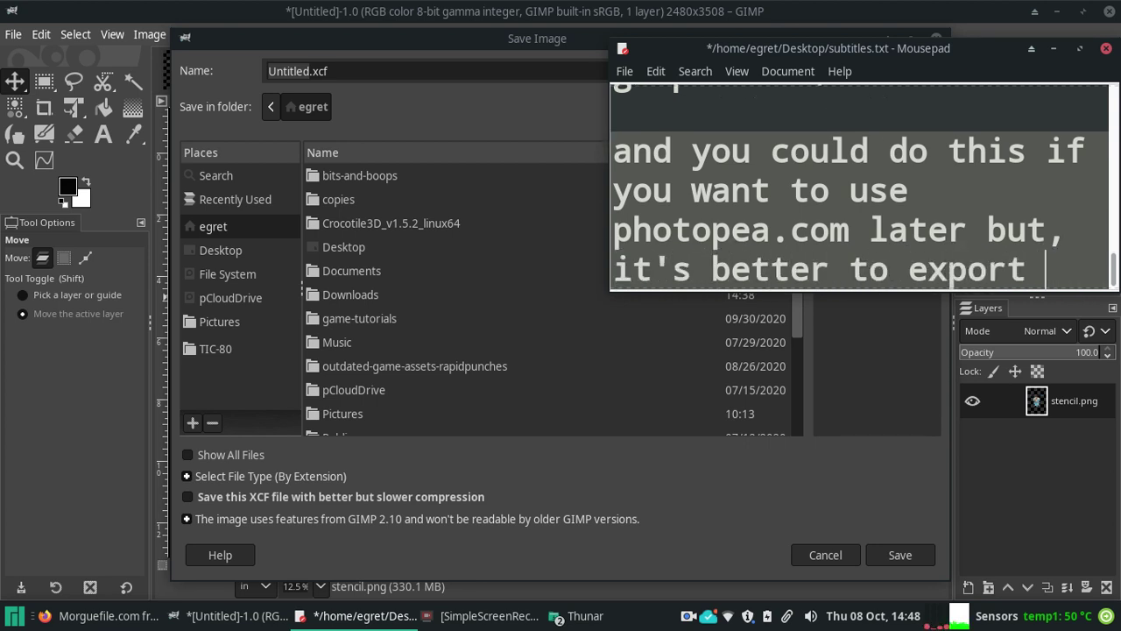
pyautogui.write('as')
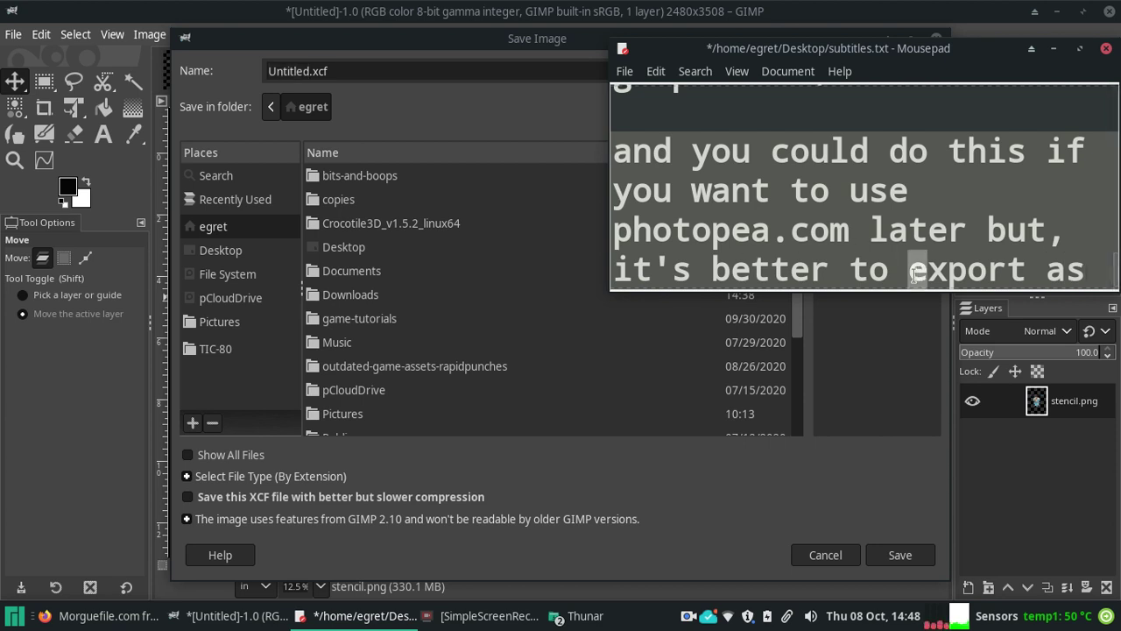
# Step: Capitalise the caption's ending to 'Export As' and add an opening quote
pyautogui.keyDown('shift'); pyautogui.click(898, 259); pyautogui.keyUp('shift')
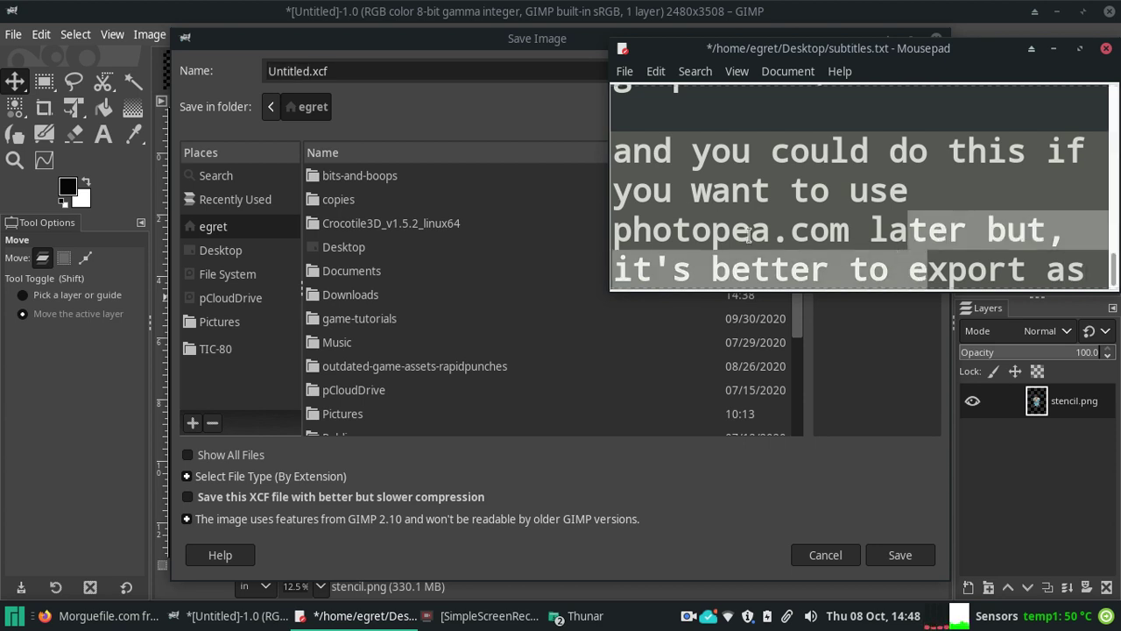
pyautogui.tripleClick(922, 254)
pyautogui.write('E')
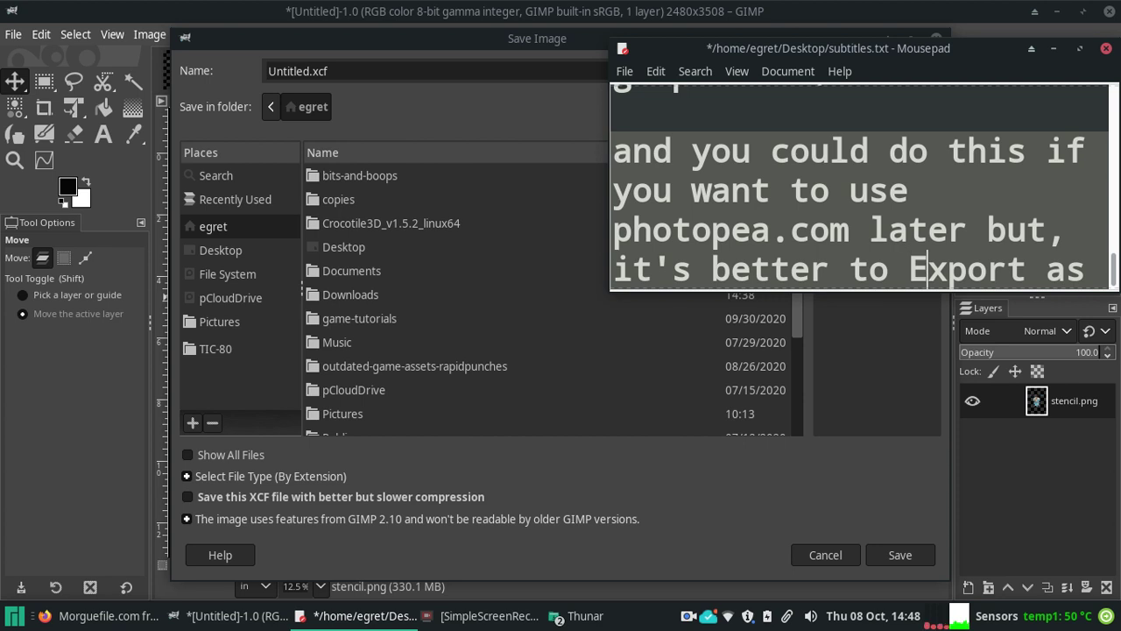
pyautogui.moveTo(1046, 269); pyautogui.dragTo(1065, 269)
pyautogui.write('A')
pyautogui.click(909, 268)
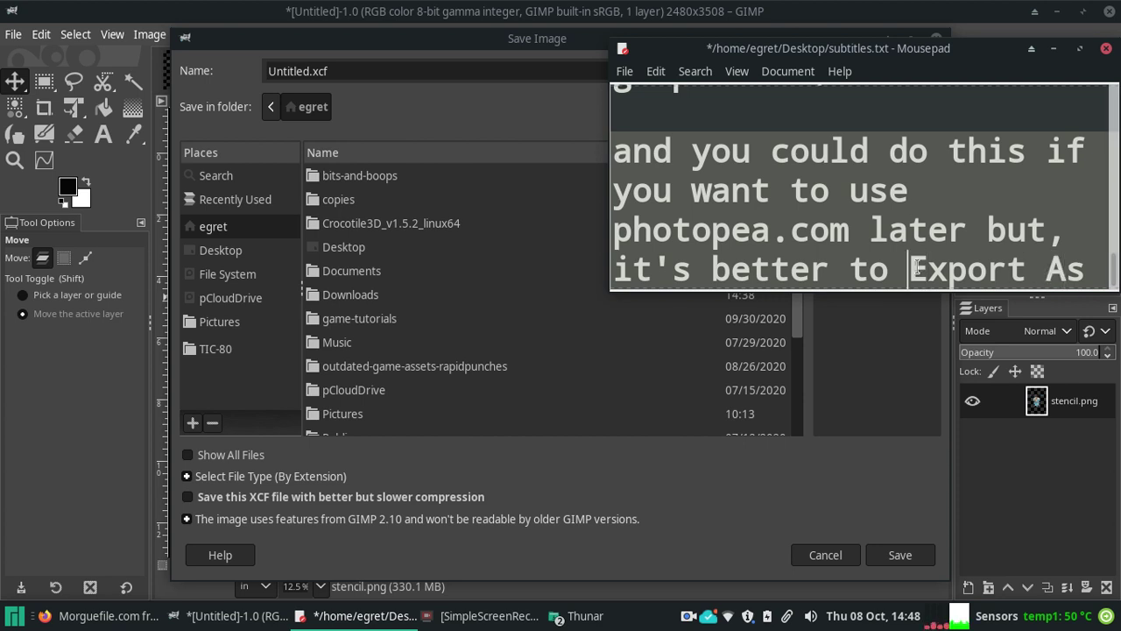
pyautogui.write("'")
pyautogui.click(1102, 269)
# Step: Close the quote around 'Export As' and cancel GIMP's XCF save
pyautogui.write("'")
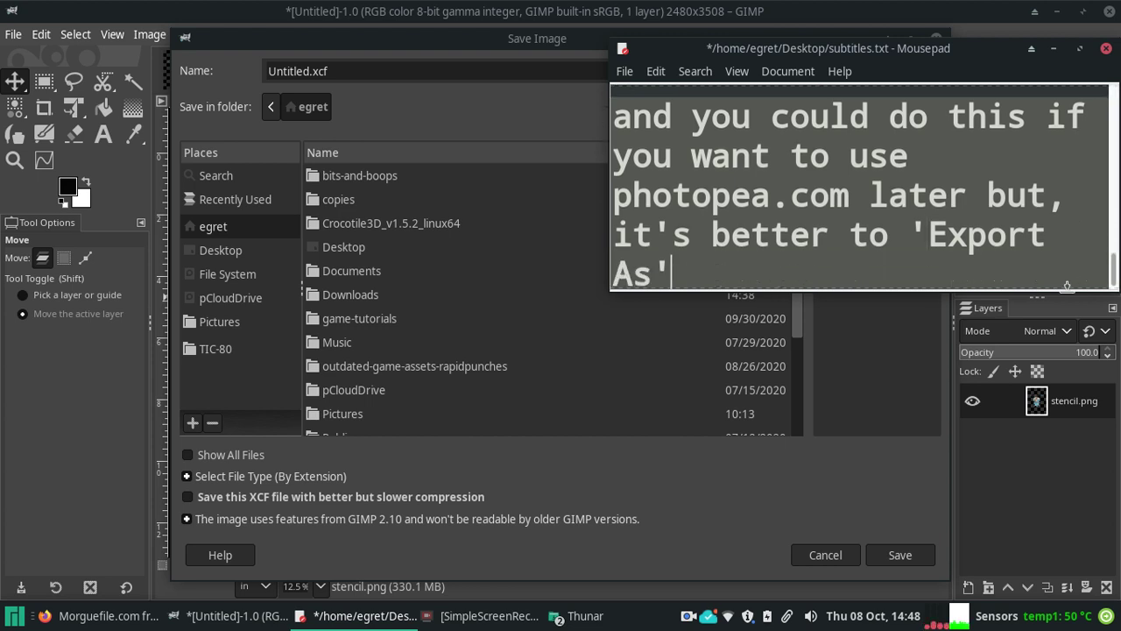
pyautogui.click(824, 555)
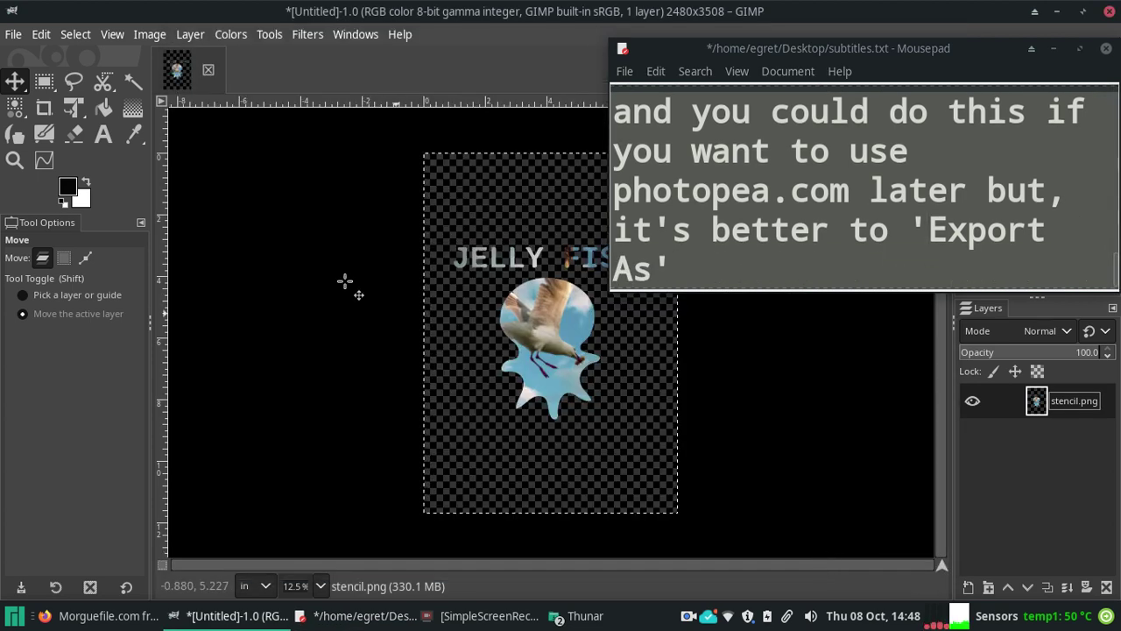
pyautogui.click(13, 34)
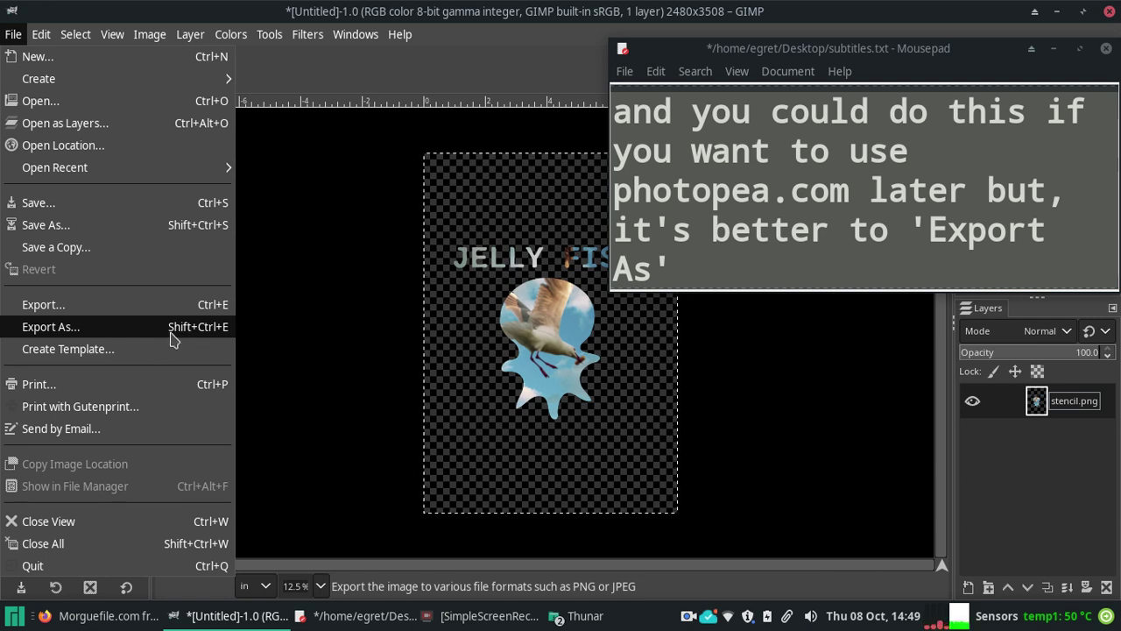
# Step: Export the image as newGraphicFinal.png to the Desktop with default PNG options
pyautogui.click(146, 329)
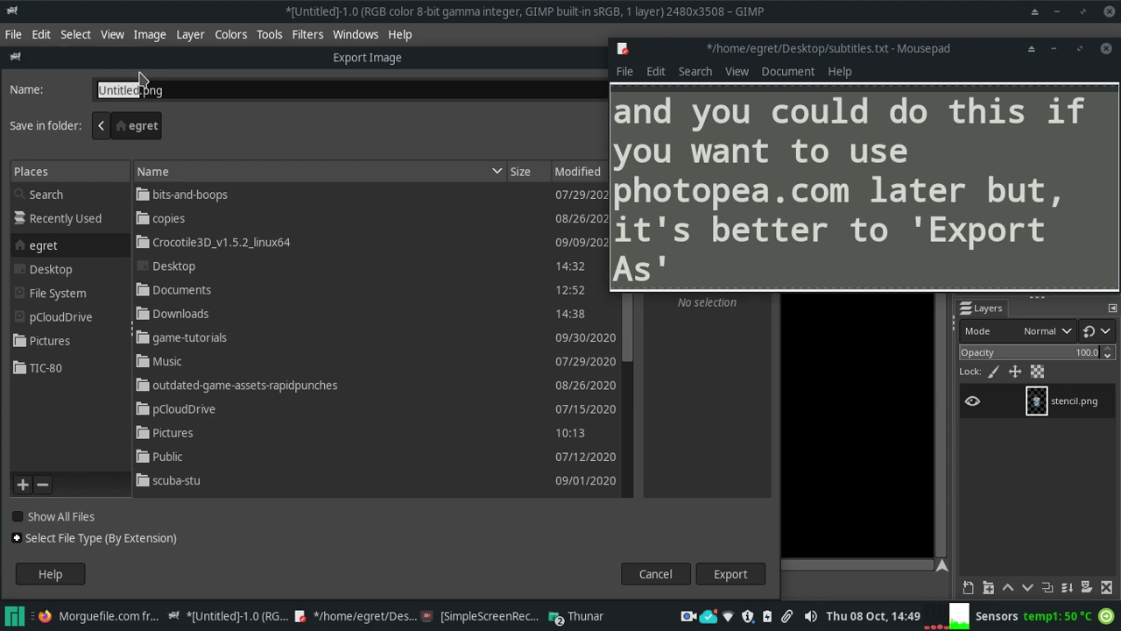
pyautogui.press('BackSpace')
pyautogui.write('newgraphicFina')
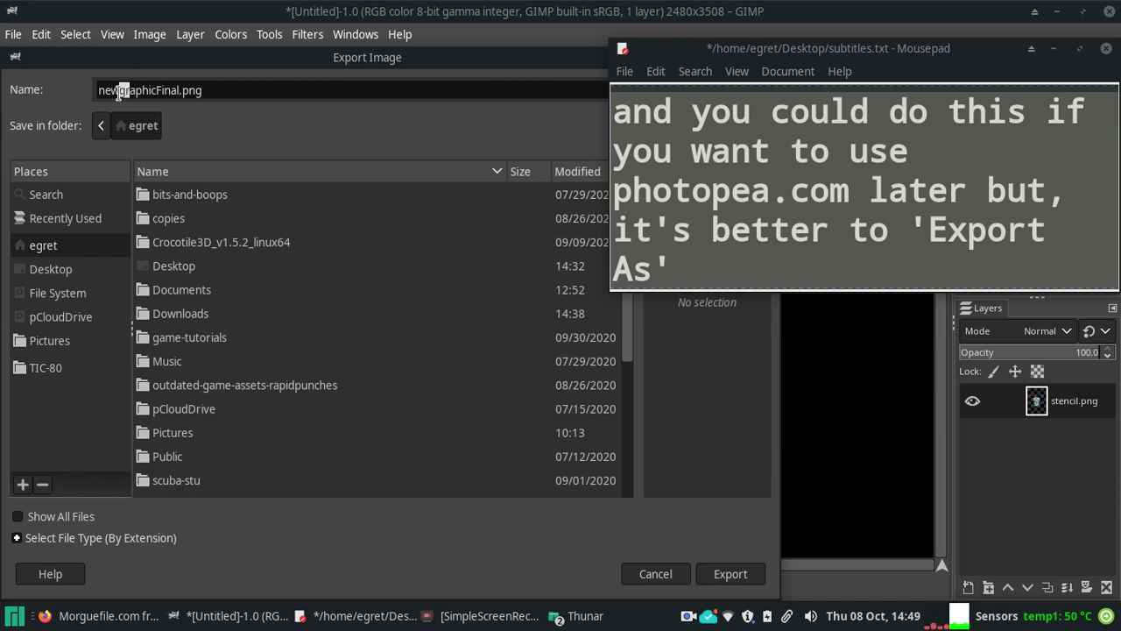
pyautogui.write('Gr')
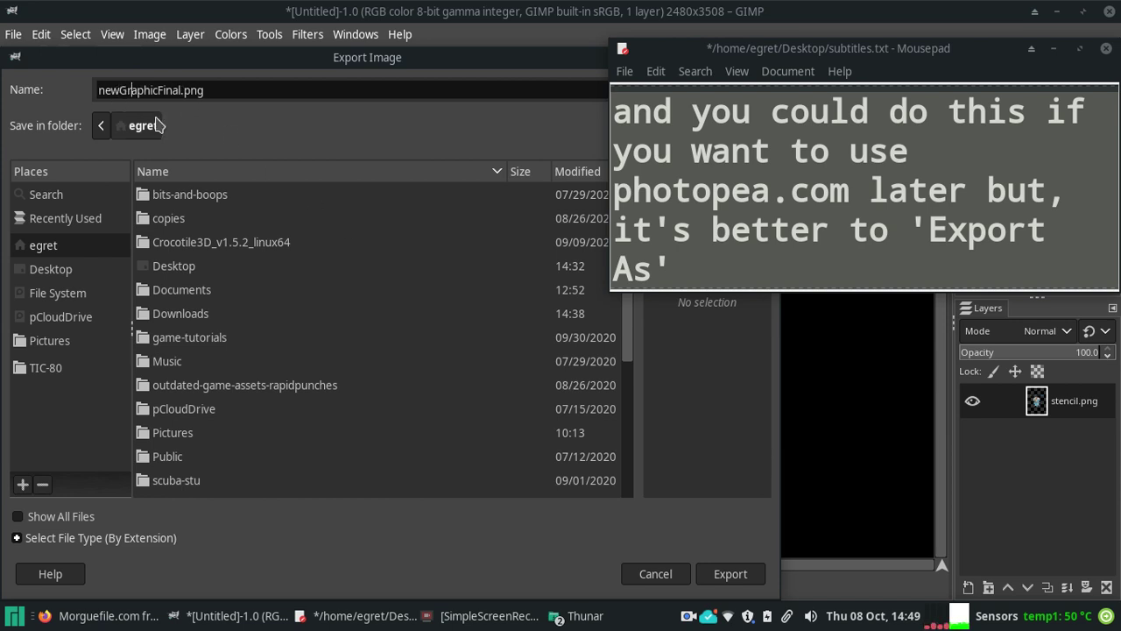
pyautogui.click(61, 268)
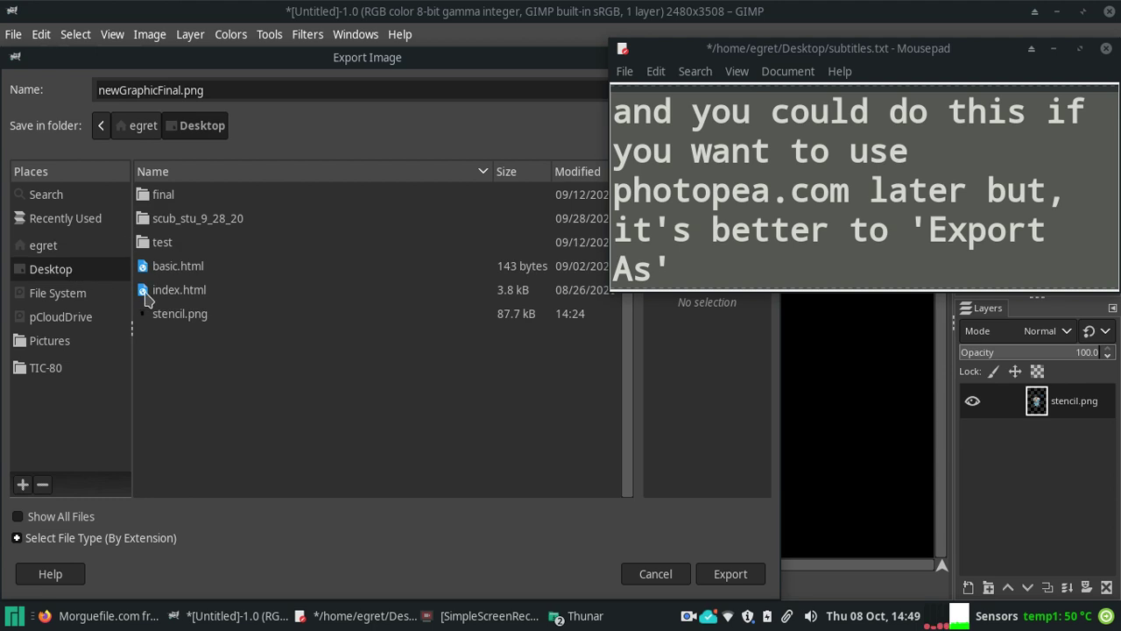
pyautogui.click(731, 575)
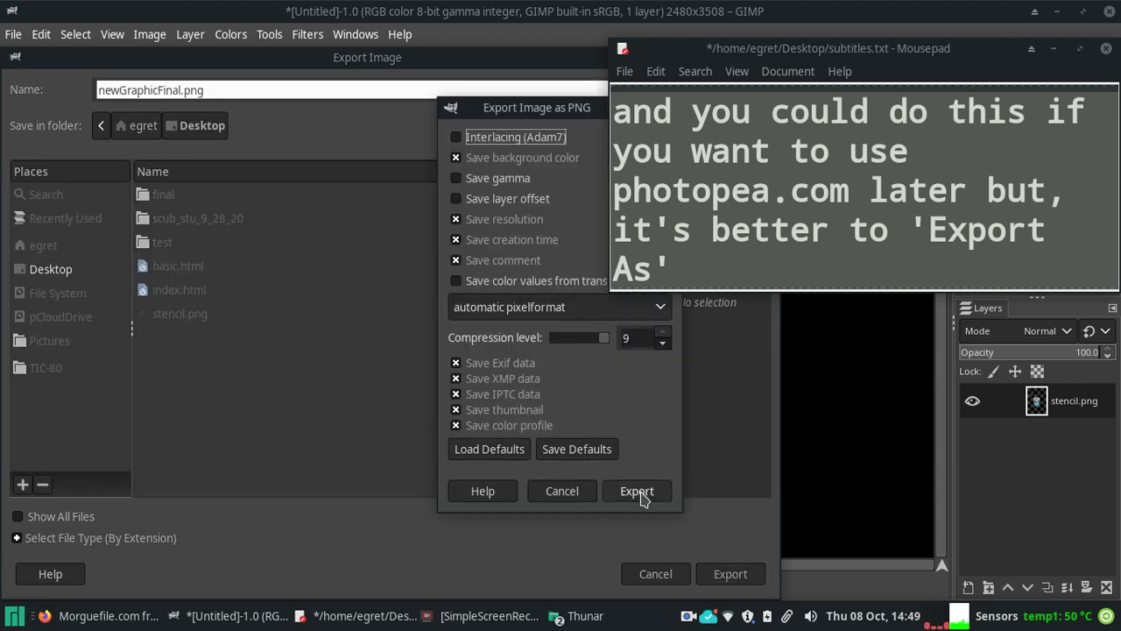
pyautogui.click(638, 494)
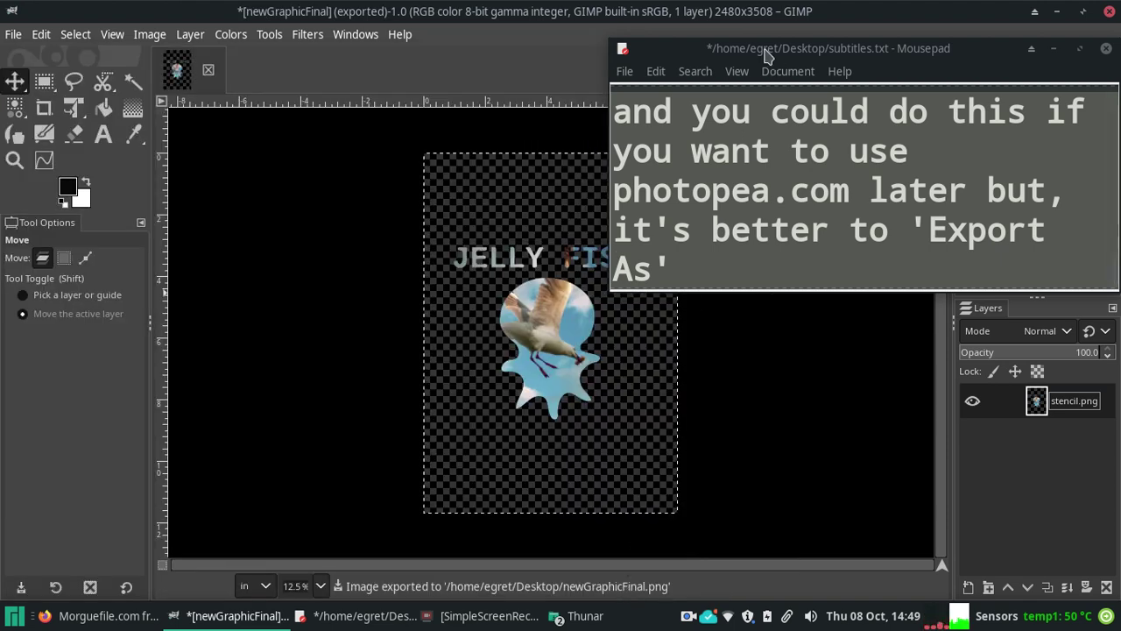
pyautogui.moveTo(758, 51)
pyautogui.mouseDown()
pyautogui.moveTo(743, 164)
pyautogui.moveTo(614, 154)
pyautogui.moveTo(638, 166)
pyautogui.mouseUp()
pyautogui.click(643, 397)
# Step: Write the Inkscape stencil summary (Text Tool, Shapes, Path > Union, Document Properties) and begin 'and now'
pyautogui.press('Return')
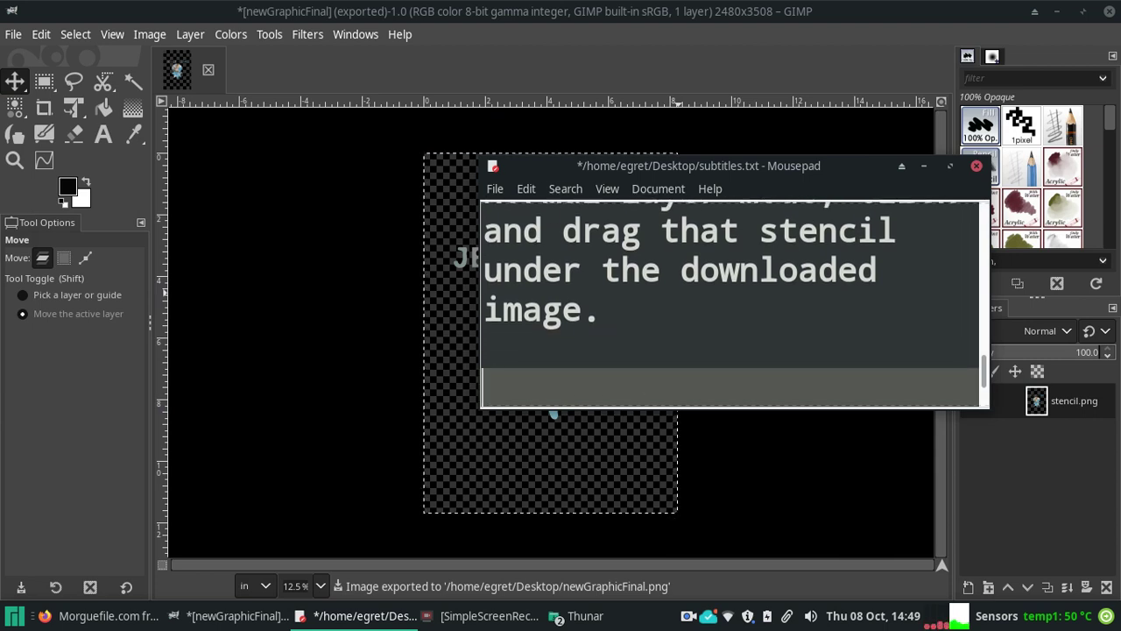
pyautogui.write('Hey!')
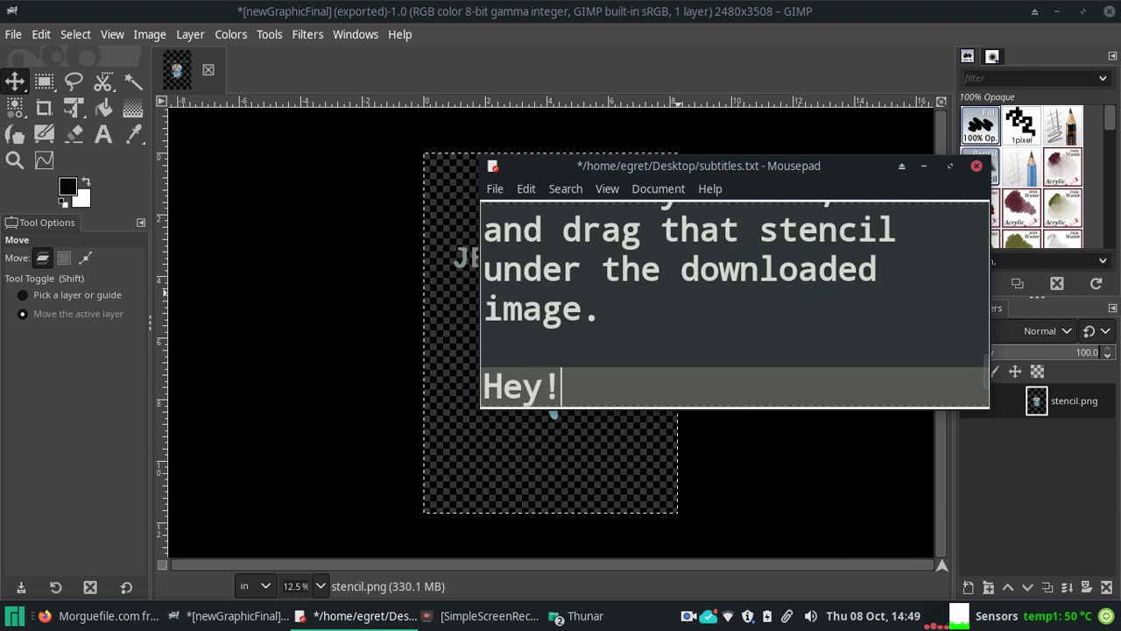
pyautogui.write('You ca')
pyautogui.press('BackSpace')
pyautogui.press('BackSpace')
pyautogui.write('are now')
pyautogui.press('BackSpace')
pyautogui.write('w ')
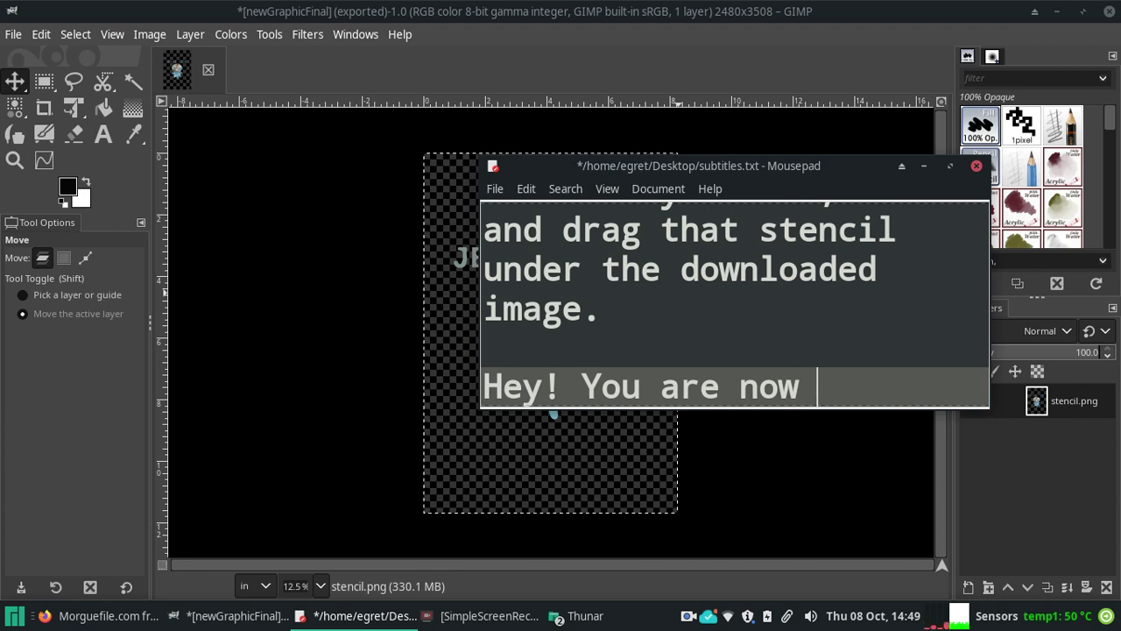
pyautogui.write('lea')
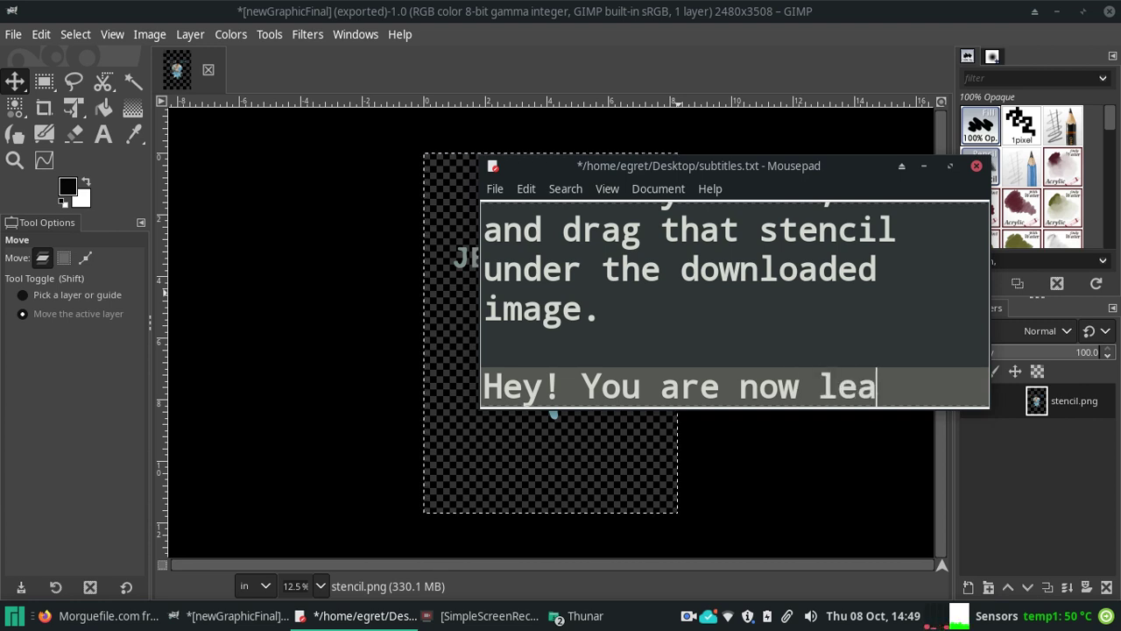
pyautogui.write('rned in the ways of')
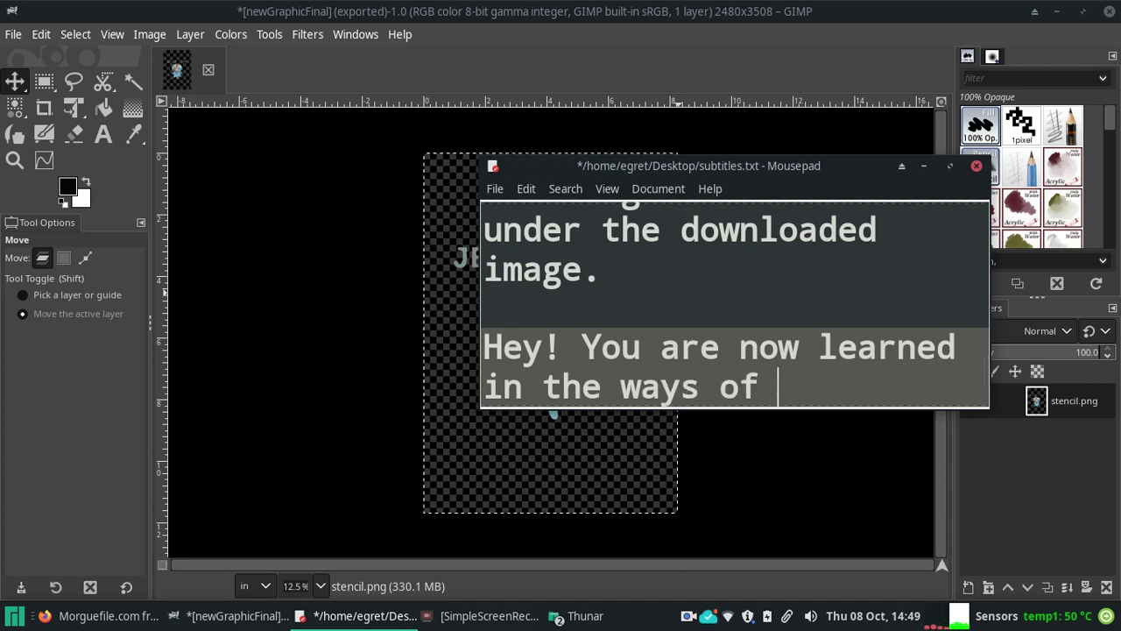
pyautogui.write('making a ')
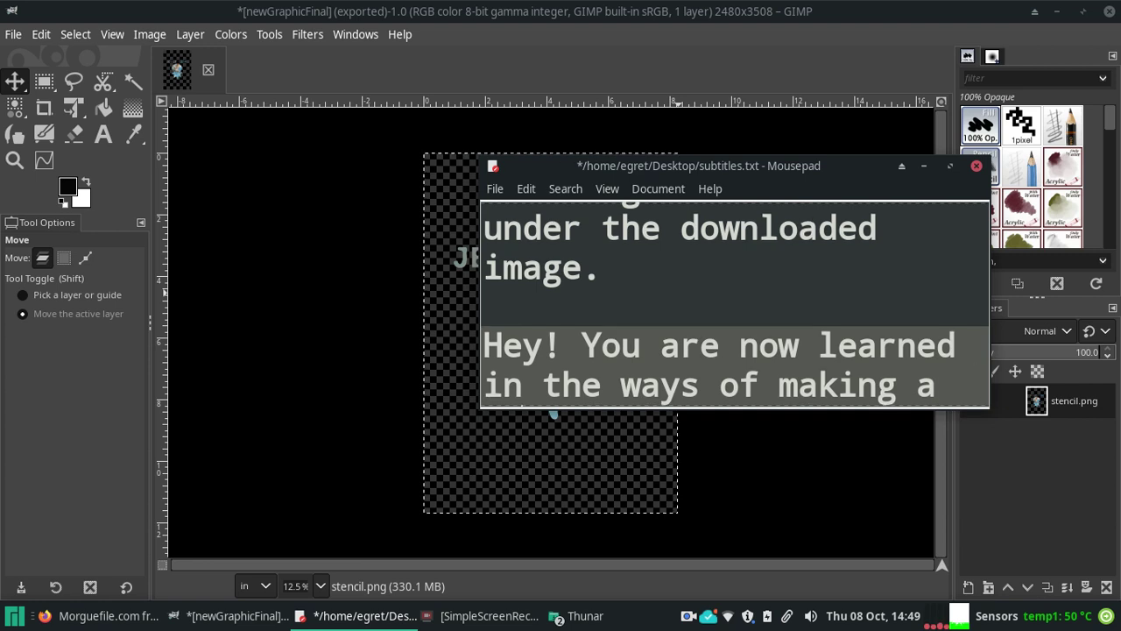
pyautogui.write('stencil in Ink')
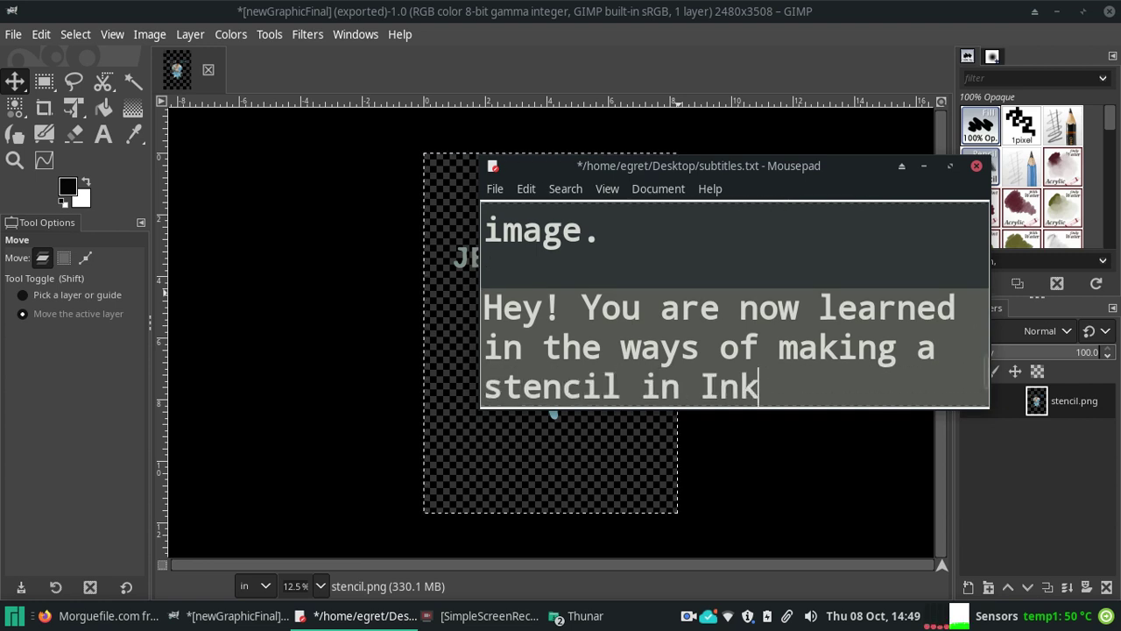
pyautogui.write('scape')
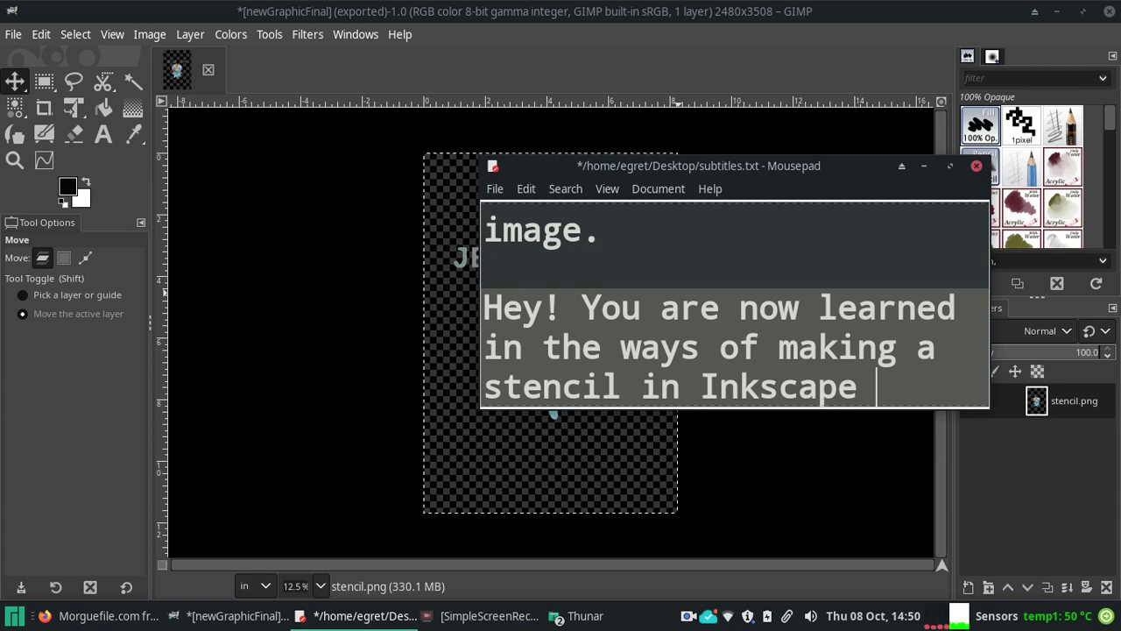
pyautogui.write('byusing')
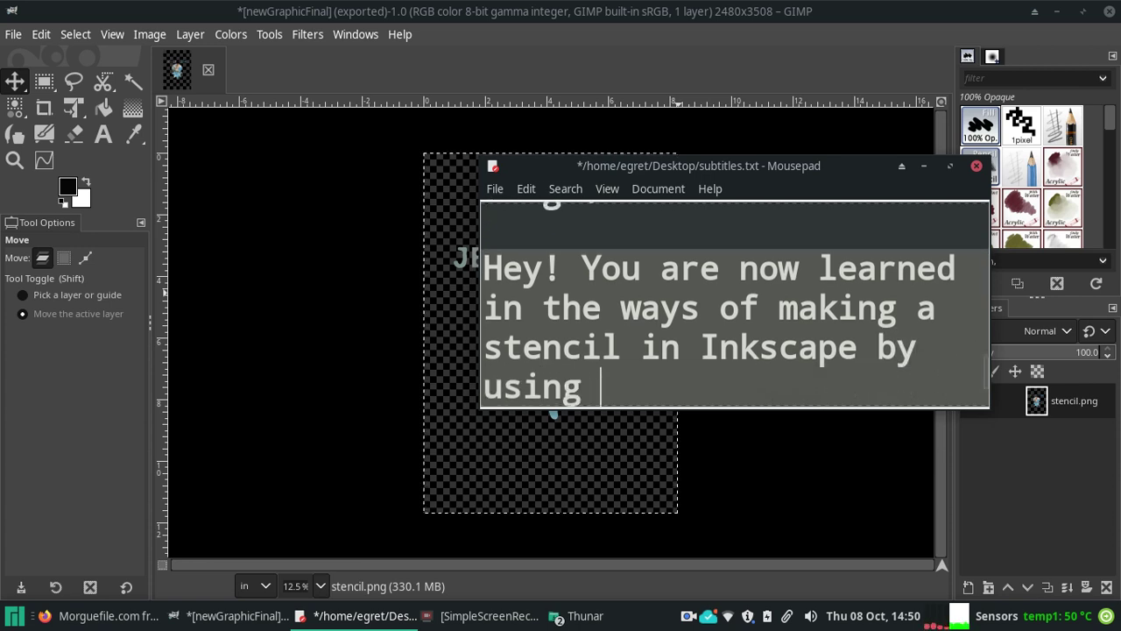
pyautogui.write(' Text Tool ')
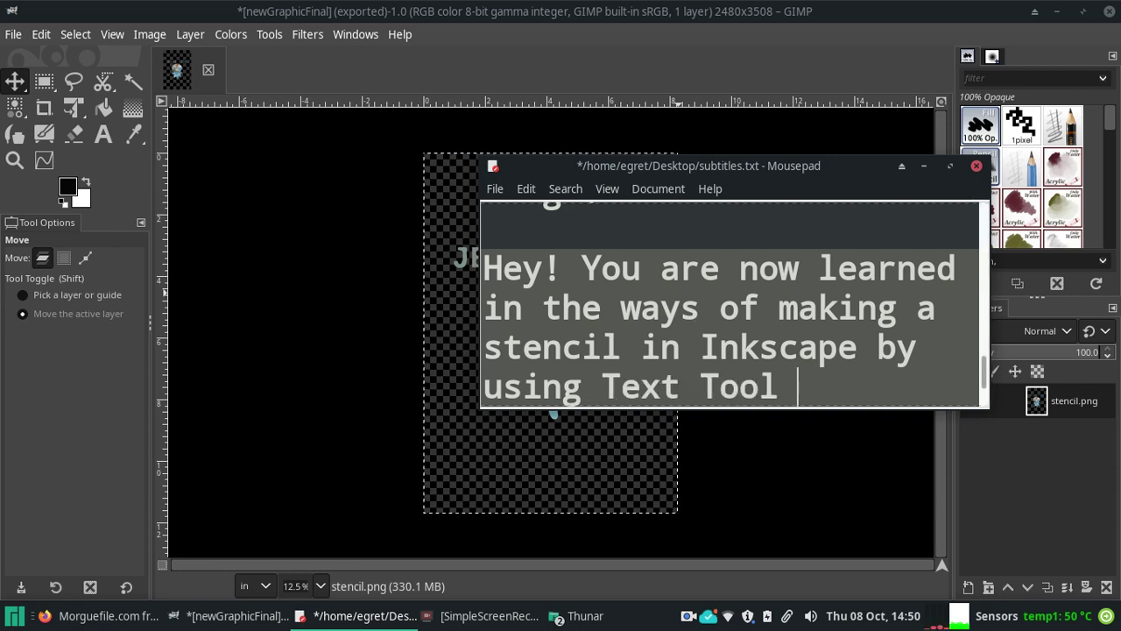
pyautogui.write(', Shapes, ')
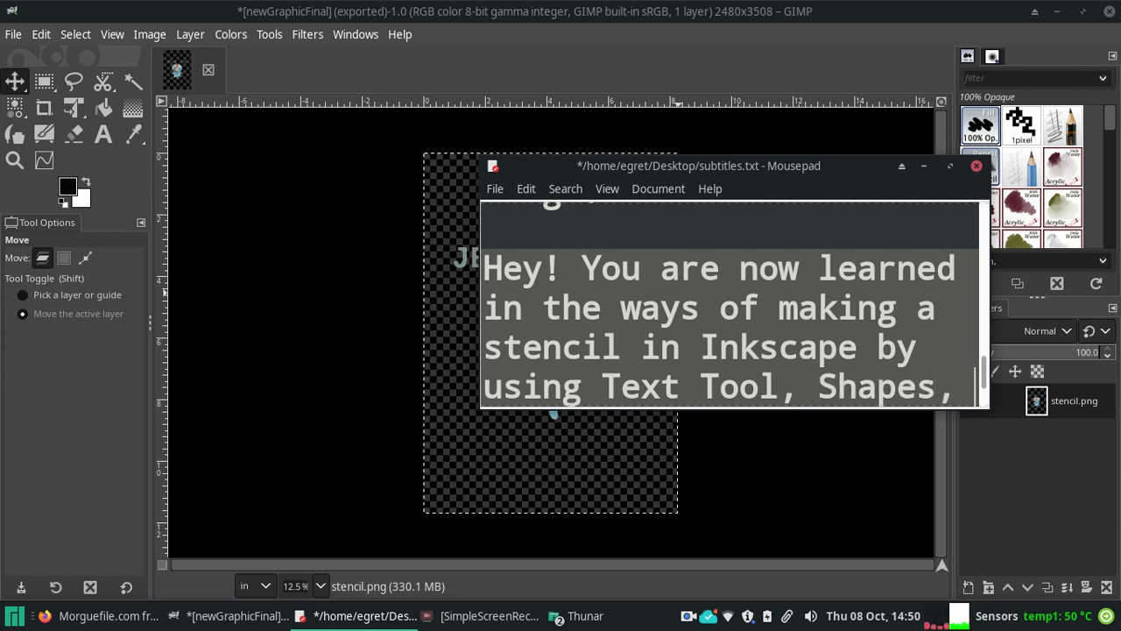
pyautogui.write('Path')
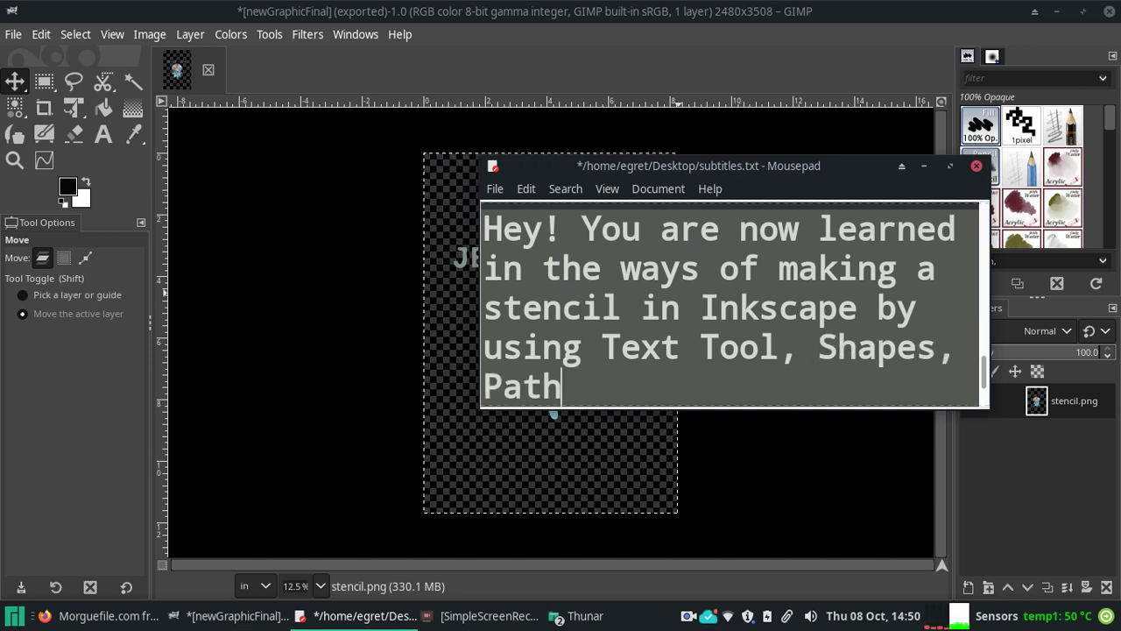
pyautogui.write('> Un')
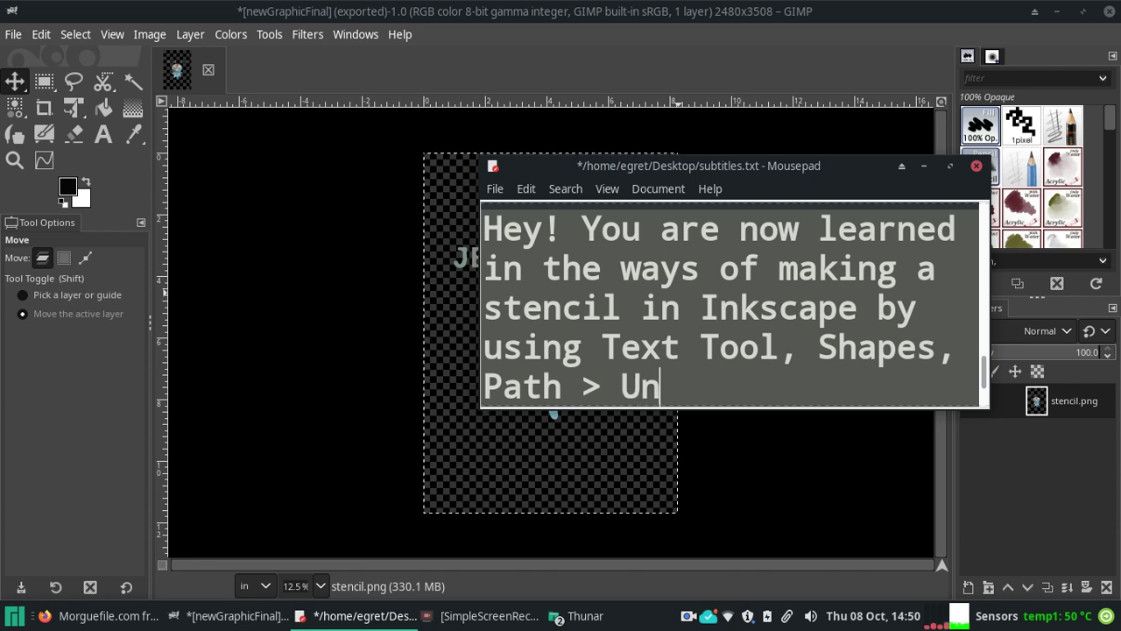
pyautogui.write('ion')
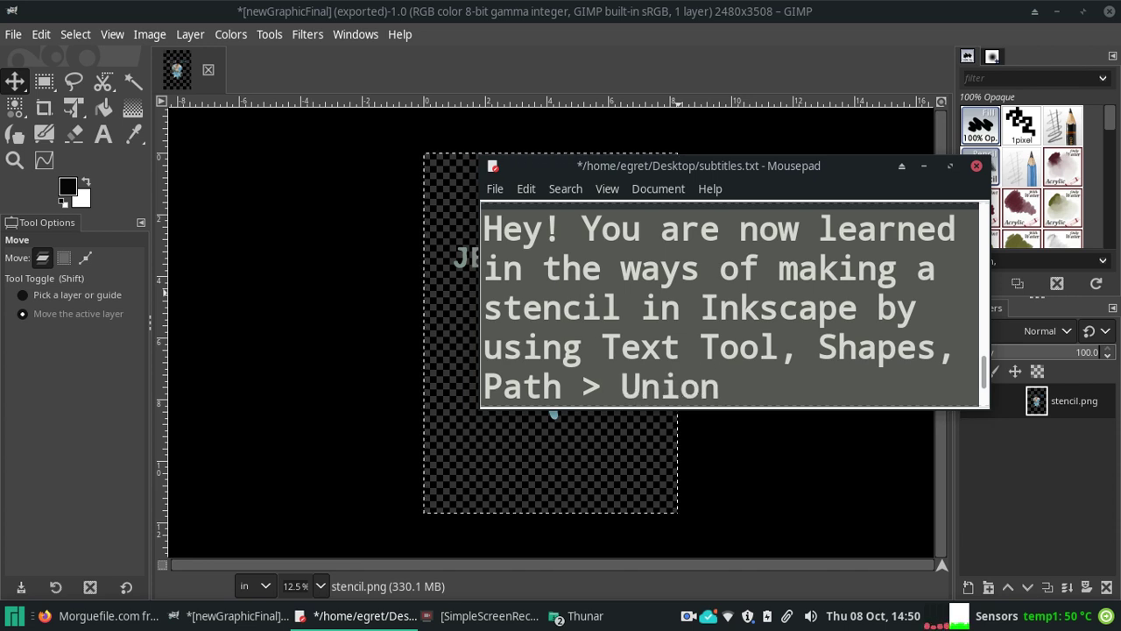
pyautogui.write(' and ')
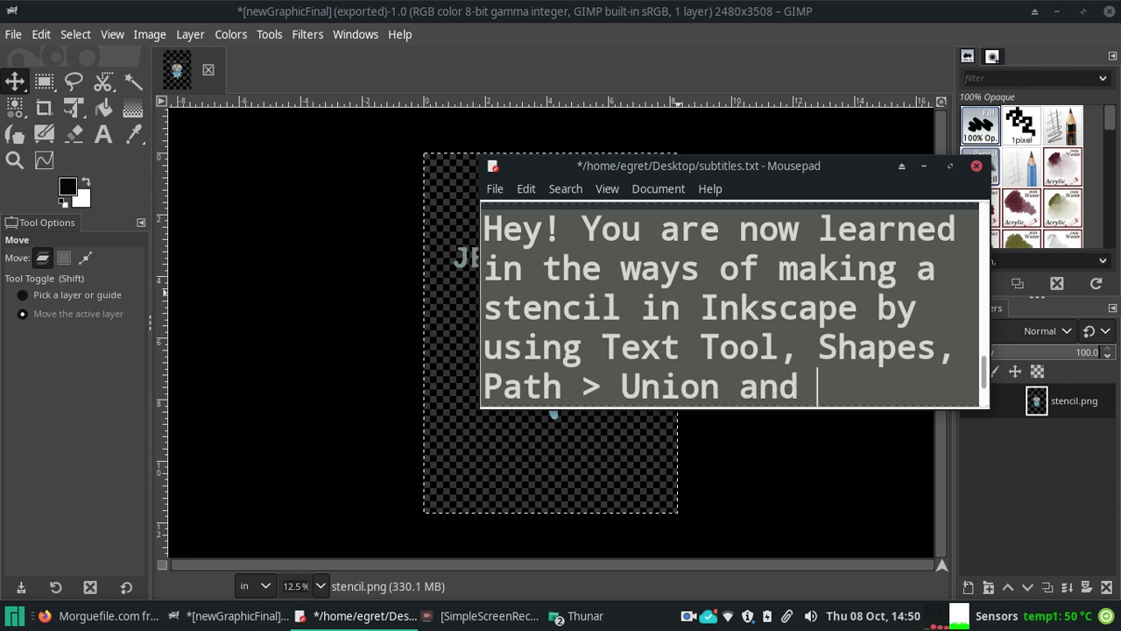
pyautogui.write('Document ')
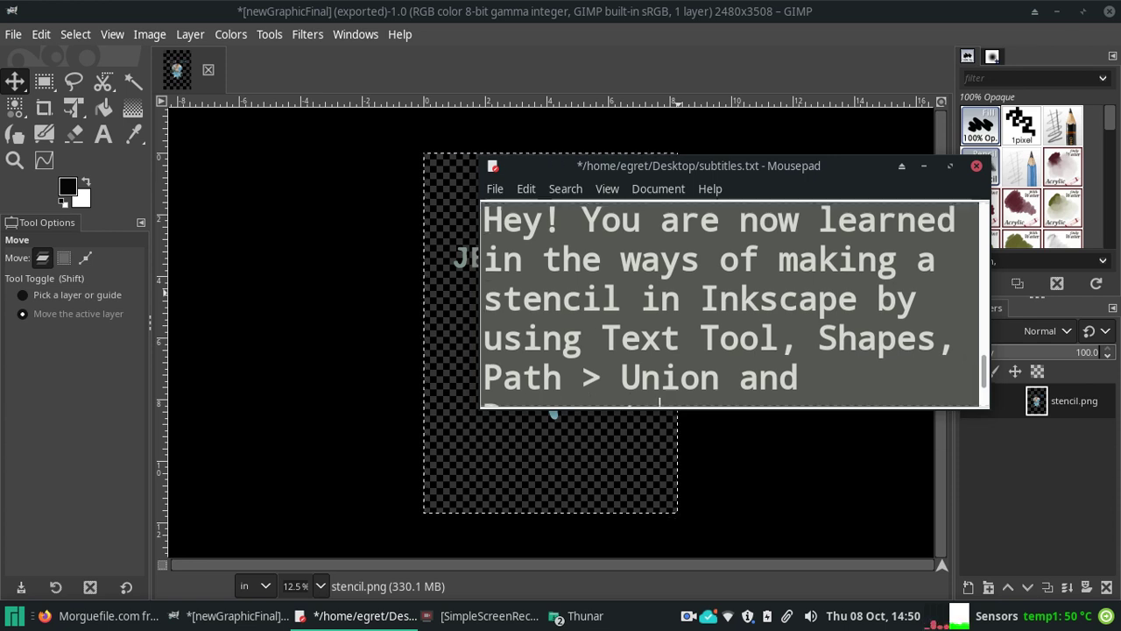
pyautogui.write('Propert')
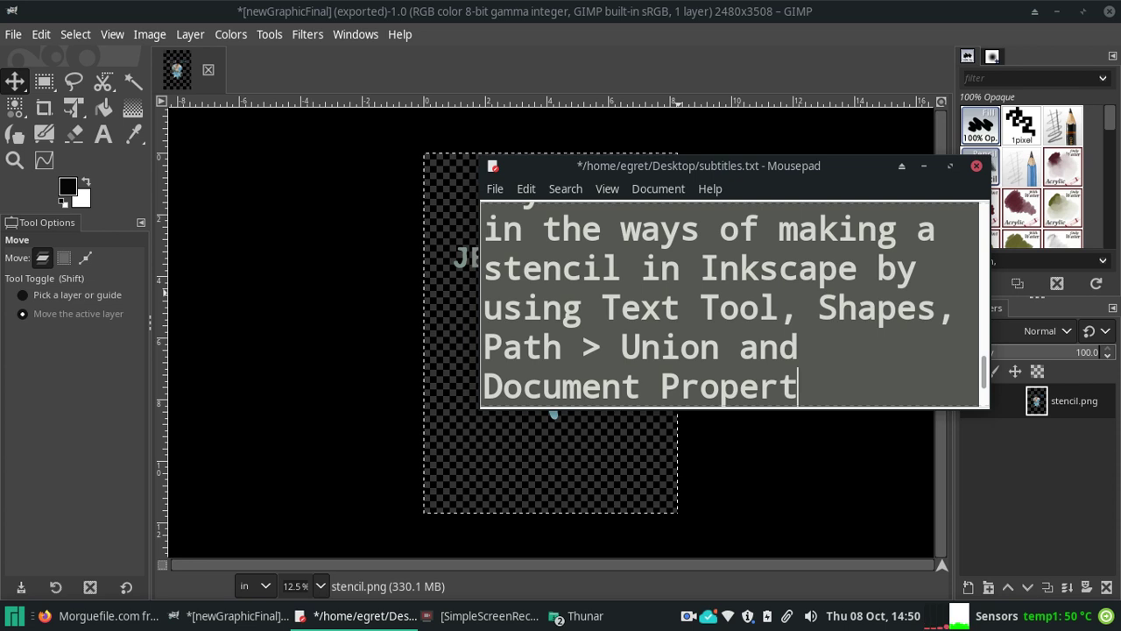
pyautogui.write('ies')
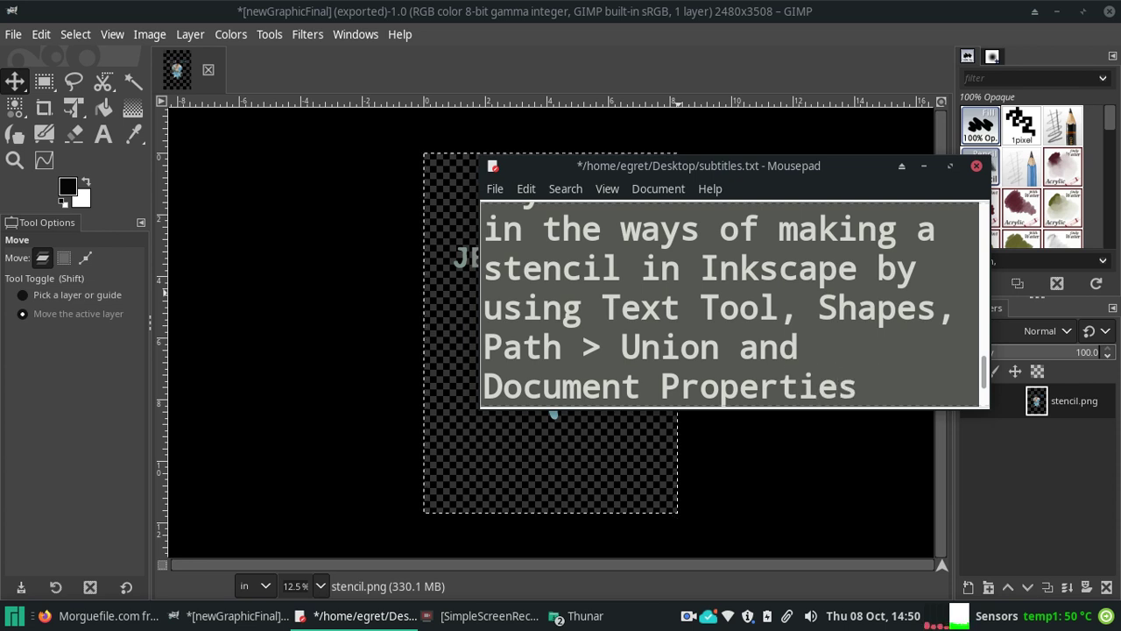
pyautogui.write(' > C')
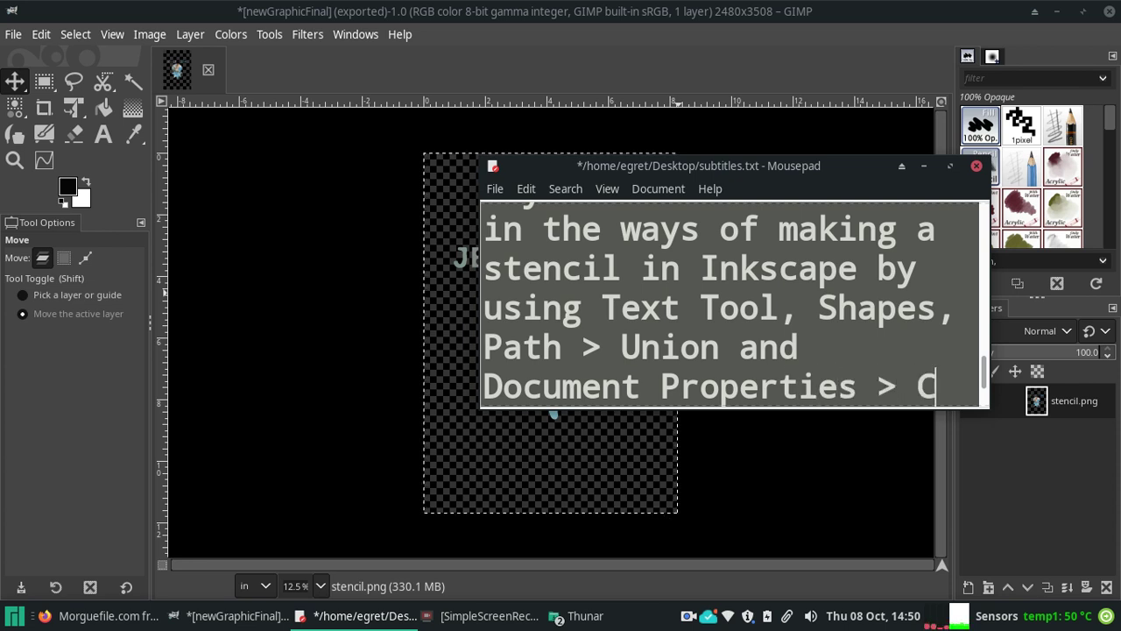
pyautogui.write('heckerboard')
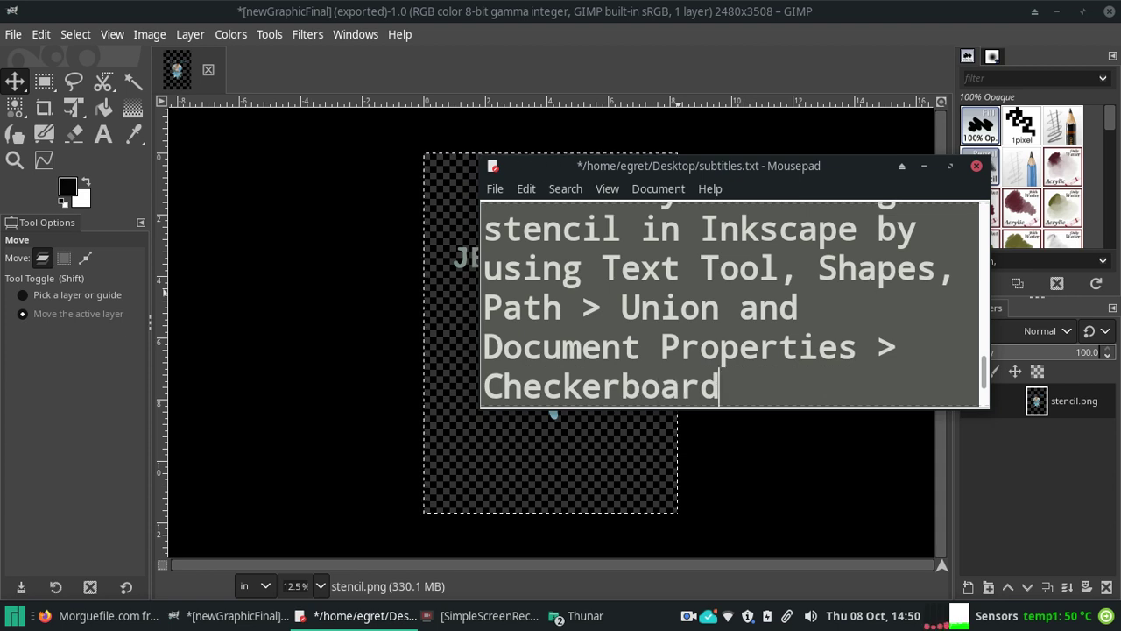
pyautogui.write(', export')
pyautogui.press('Return')
pyautogui.press('Return')
pyautogui.write('a')
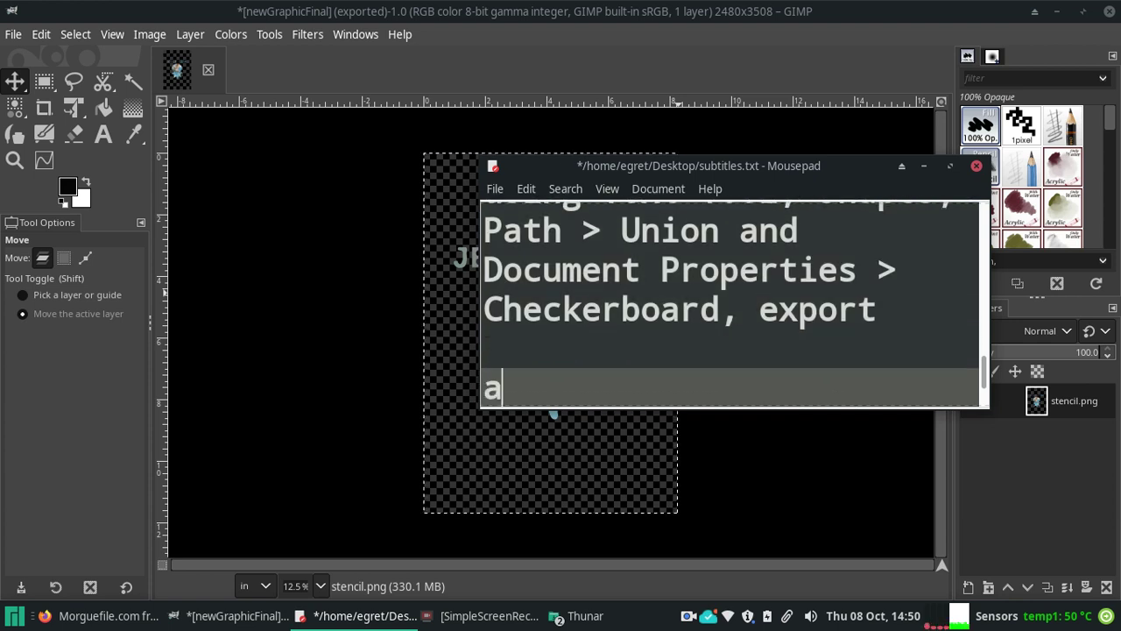
pyautogui.write('nd ')
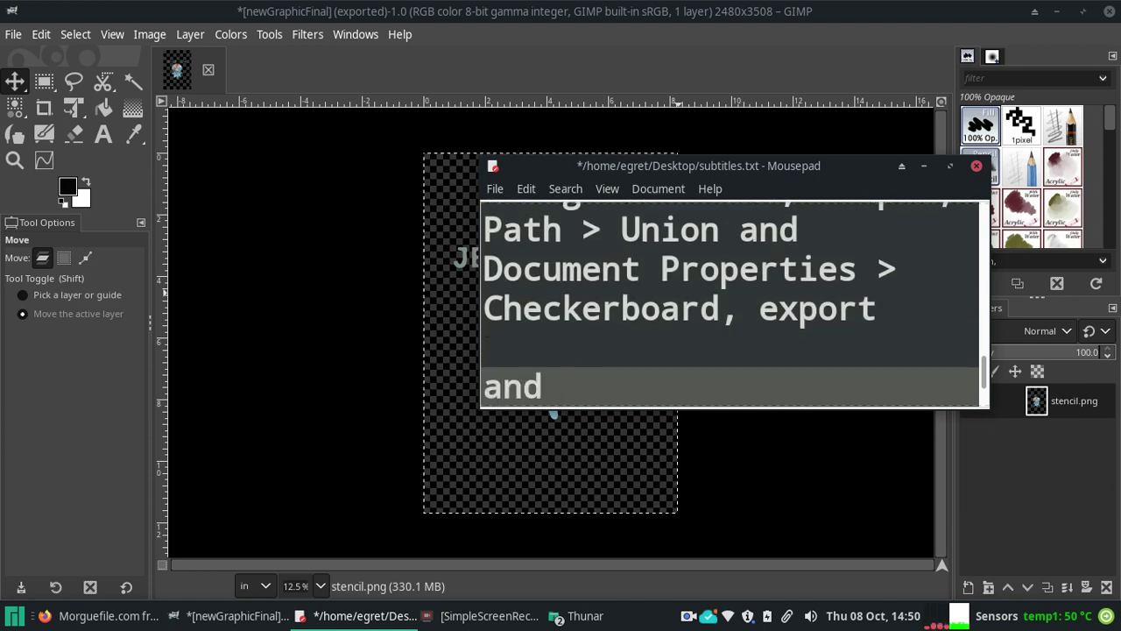
pyautogui.write('now')
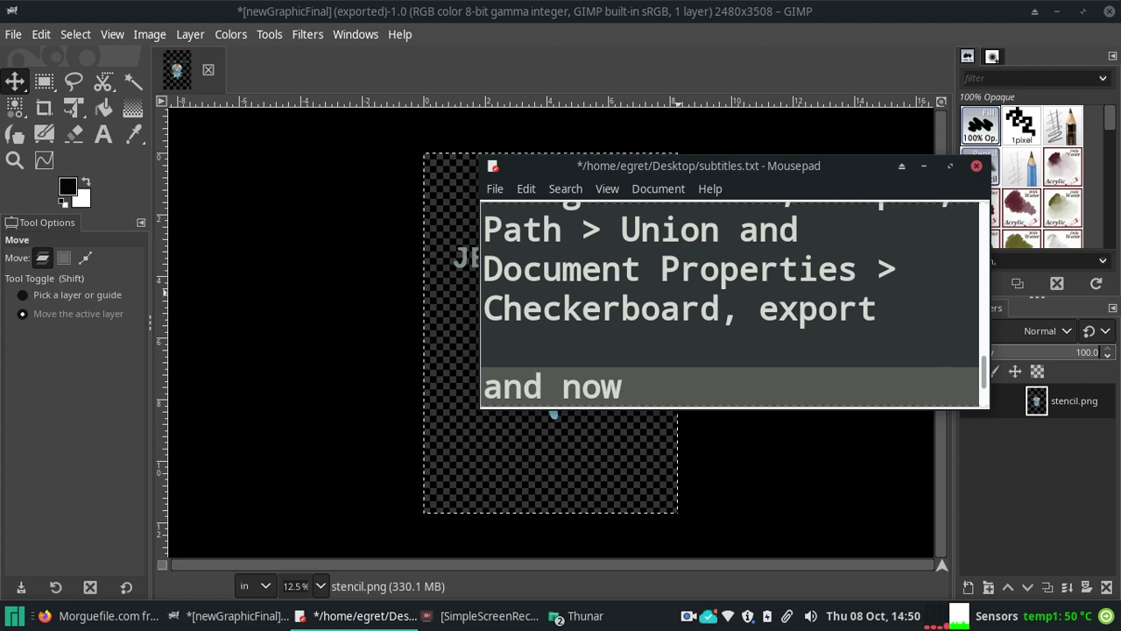
# Step: Insert 'Path > Simplify,' right after 'Path > Union' in the wrap-up subtitle
pyautogui.scroll(3, 982, 376)
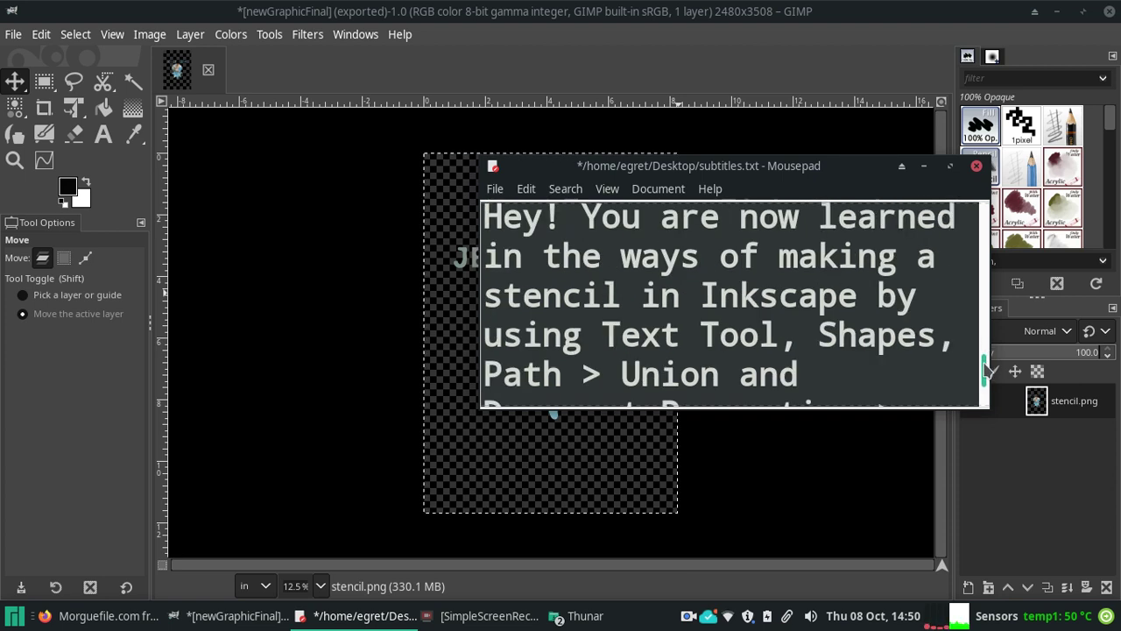
pyautogui.scroll(-3, 985, 372)
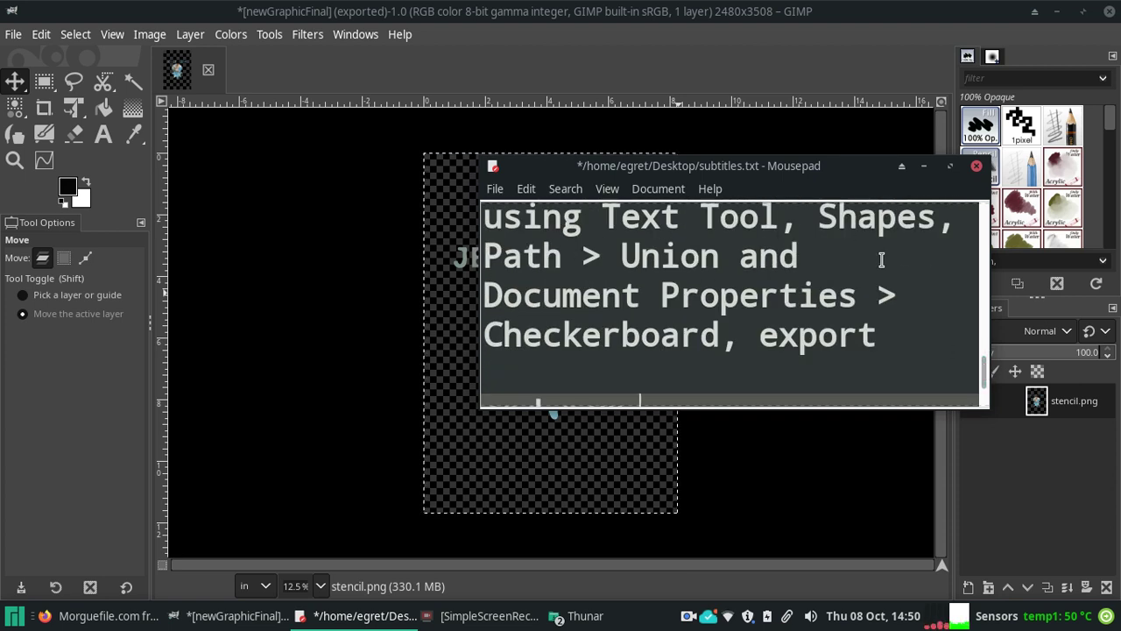
pyautogui.click(743, 256)
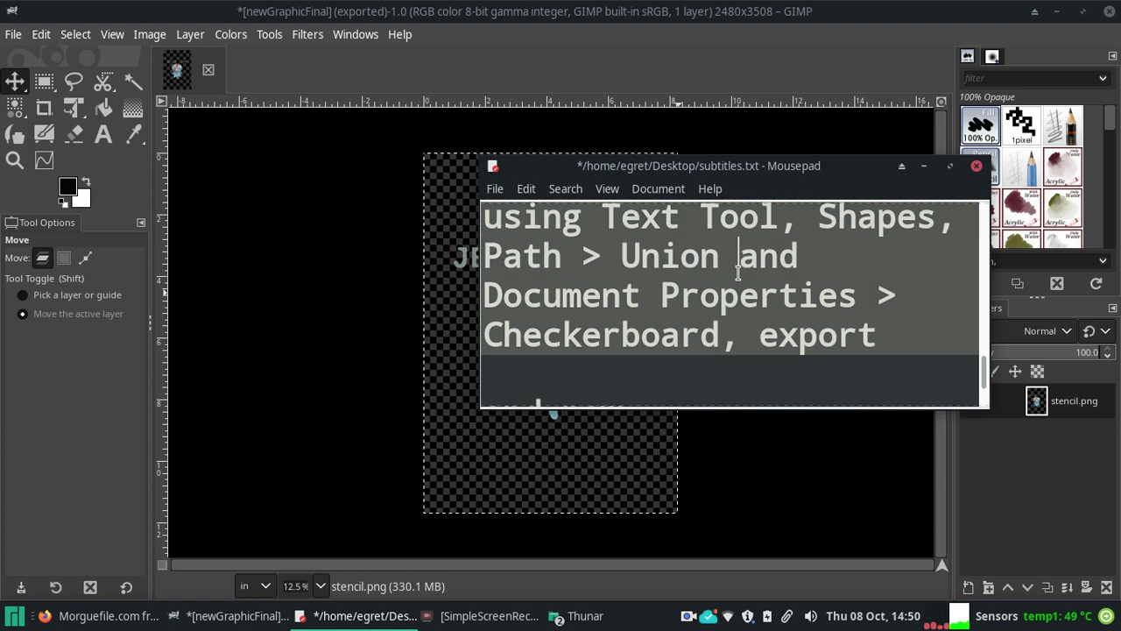
pyautogui.press('BackSpace')
pyautogui.write(', S')
pyautogui.press('BackSpace')
pyautogui.write('Path > Simplify,')
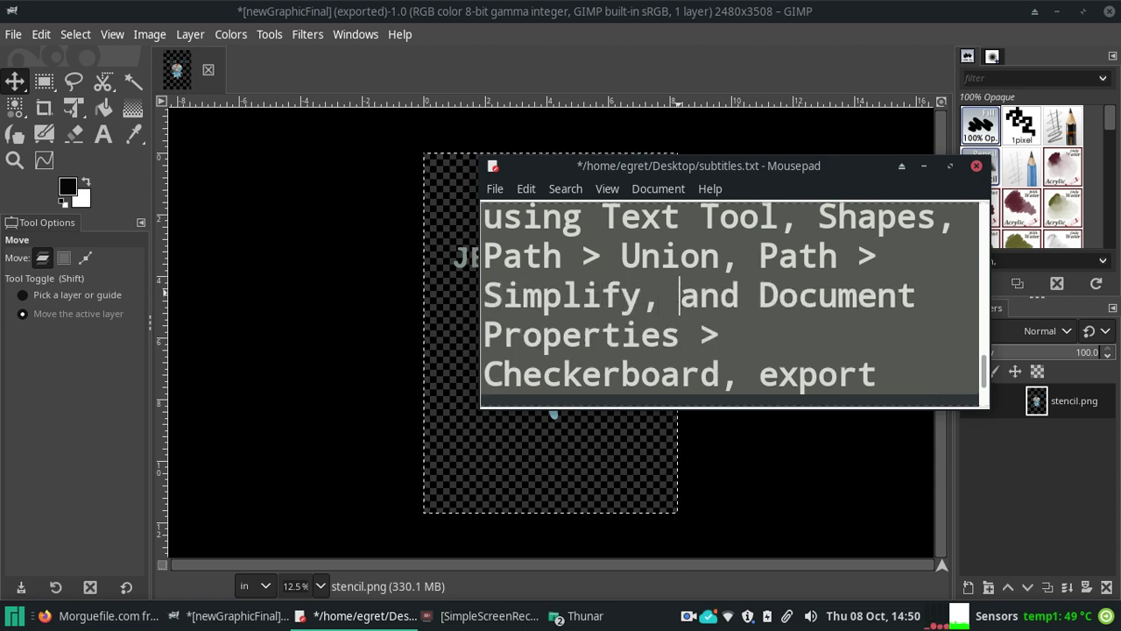
pyautogui.press('Down')
pyautogui.press('Down')
pyautogui.press('Down')
pyautogui.press('Down')
pyautogui.press('Down')
pyautogui.press('Down')
pyautogui.press('Down')
pyautogui.press('Down')
pyautogui.press('Down')
pyautogui.press('Down')
pyautogui.press('Down')
pyautogui.press('Down')
pyautogui.press('Down')
pyautogui.press('Down')
pyautogui.press('Down')
pyautogui.press('Down')
pyautogui.press('Down')
pyautogui.press('Down')
pyautogui.press('Down')
pyautogui.scroll(-3, 957, 366)
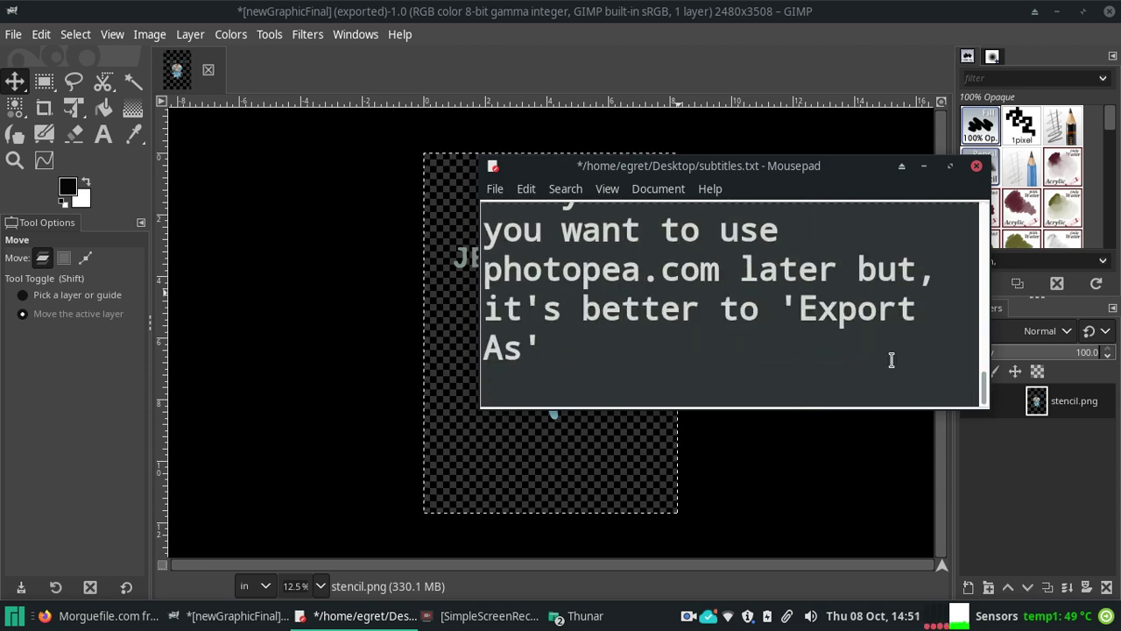
pyautogui.moveTo(982, 378); pyautogui.dragTo(983, 348)
# Step: Replace the subtitles with the caption '(WOW my keyboard is freaking out)'
pyautogui.click(919, 349)
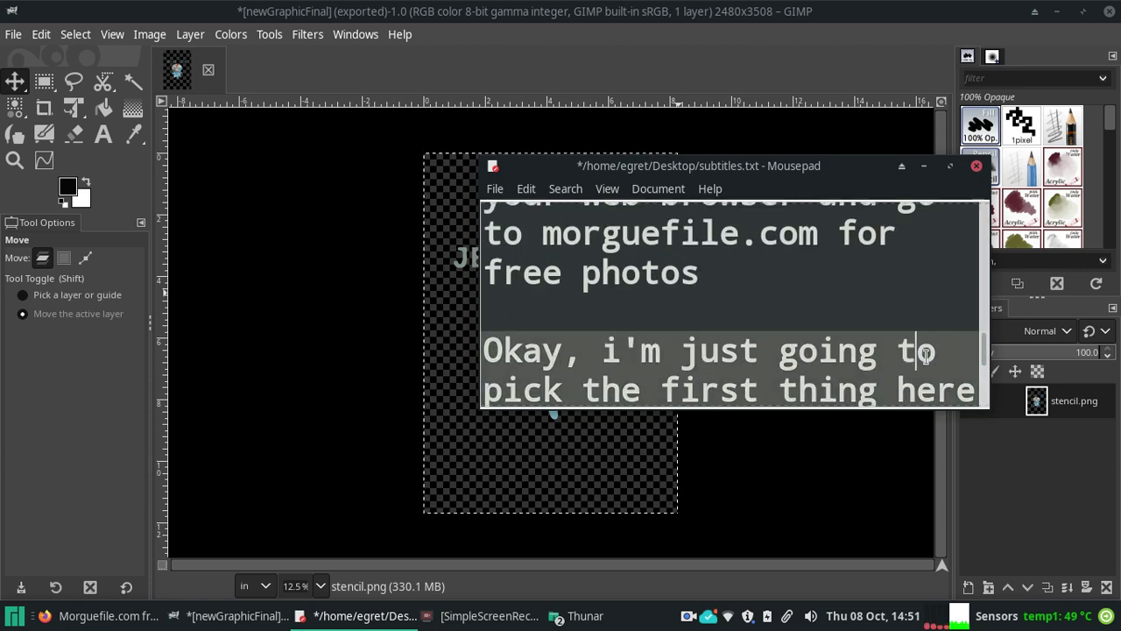
pyautogui.hotkey('ctrl', 'a')
pyautogui.press('Delete')
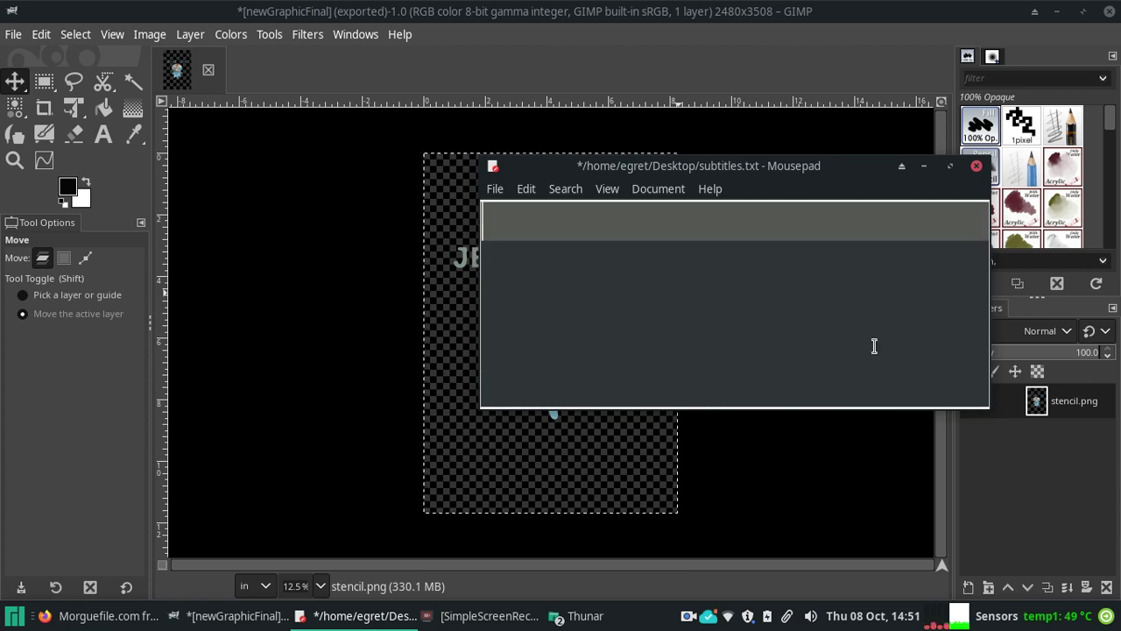
pyautogui.write('WOW m')
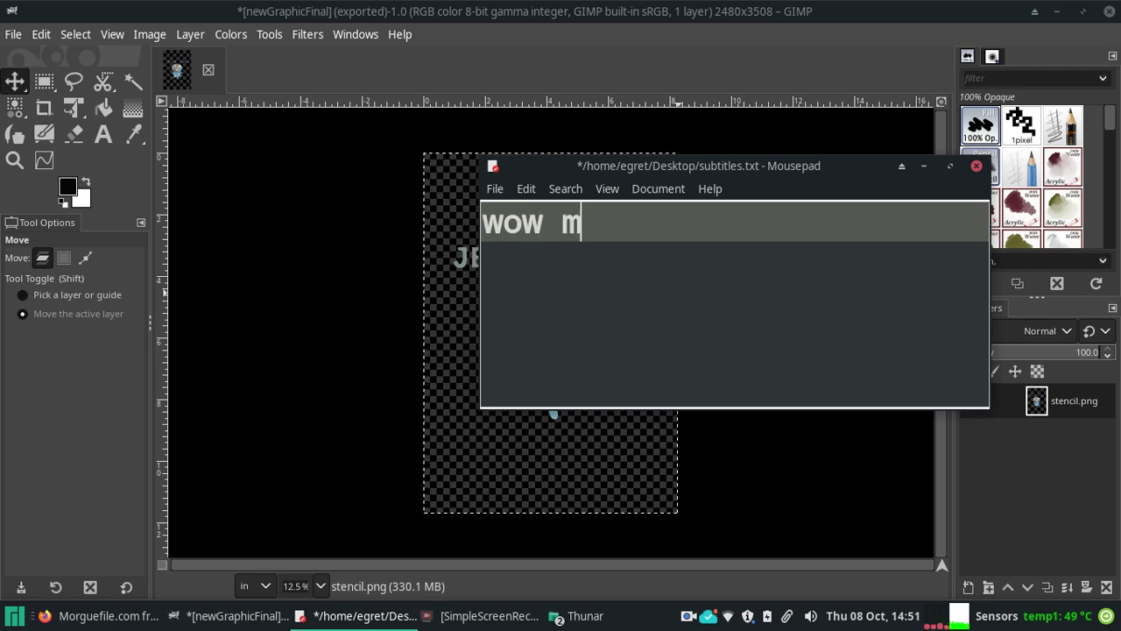
pyautogui.write('y keyboard is freaking out')
pyautogui.write('0')
pyautogui.press('BackSpace')
pyautogui.write(')')
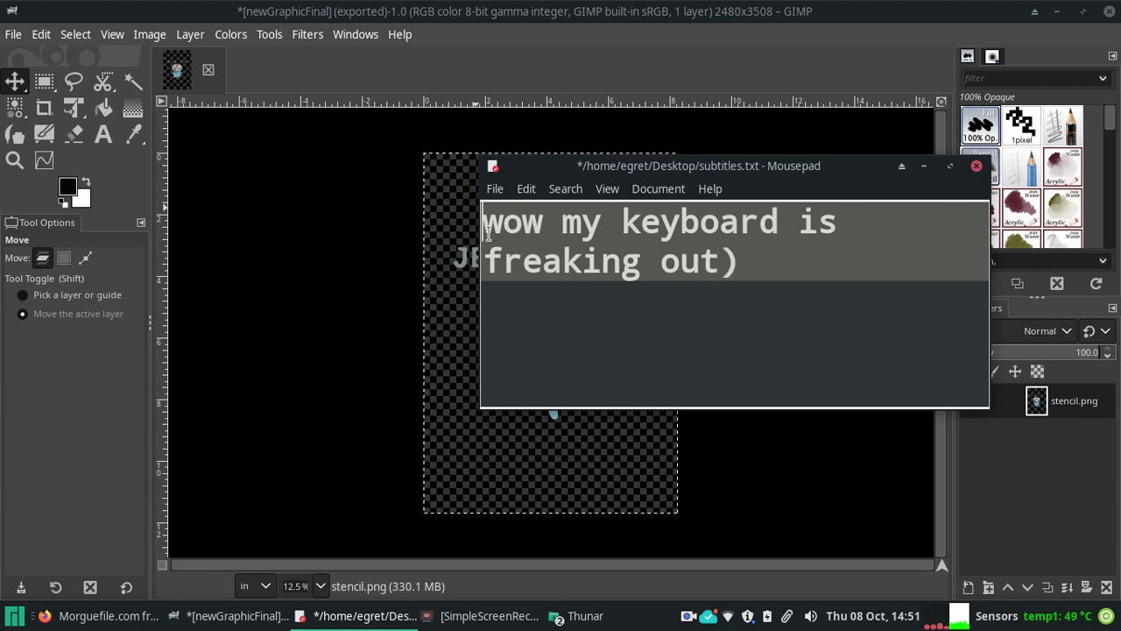
pyautogui.click(488, 230)
pyautogui.write('(')
# Step: Write the caption 'and now you are learned in the ways of GnuIMP layer modes and layer merge and export.'
pyautogui.hotkey('ctrl', 'a')
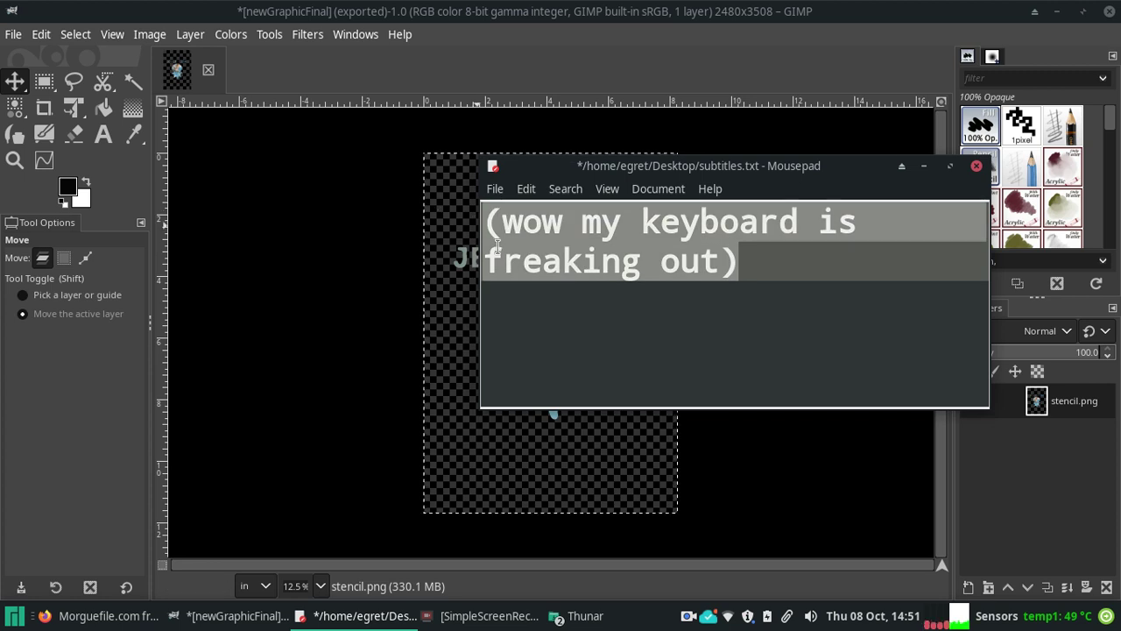
pyautogui.hotkey('ctrl', 'x')
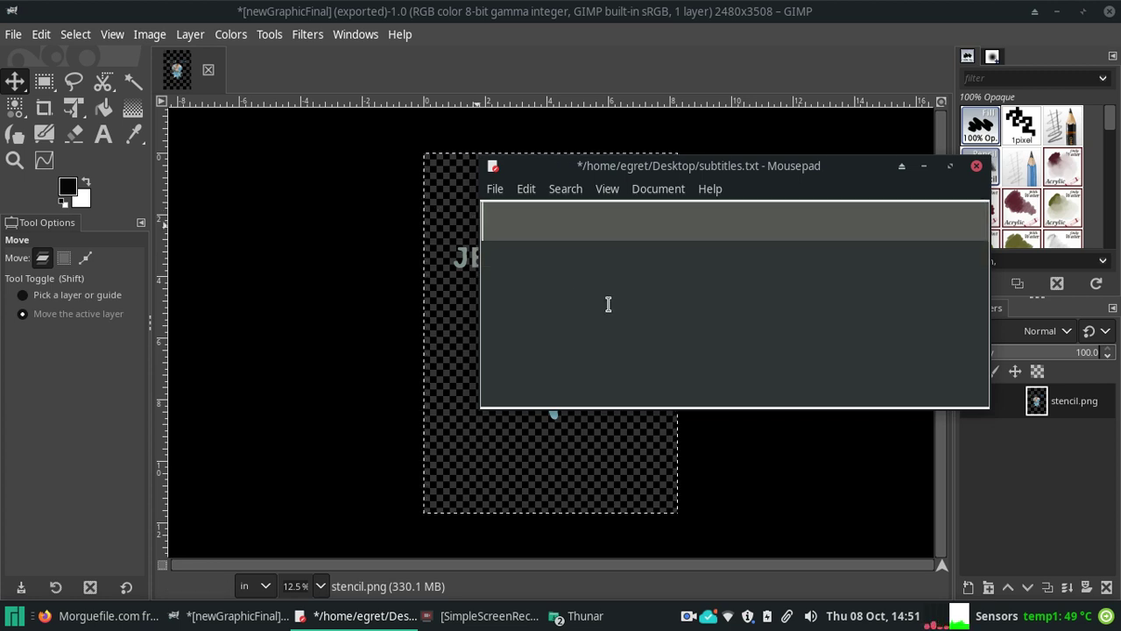
pyautogui.write('and now you are learned t')
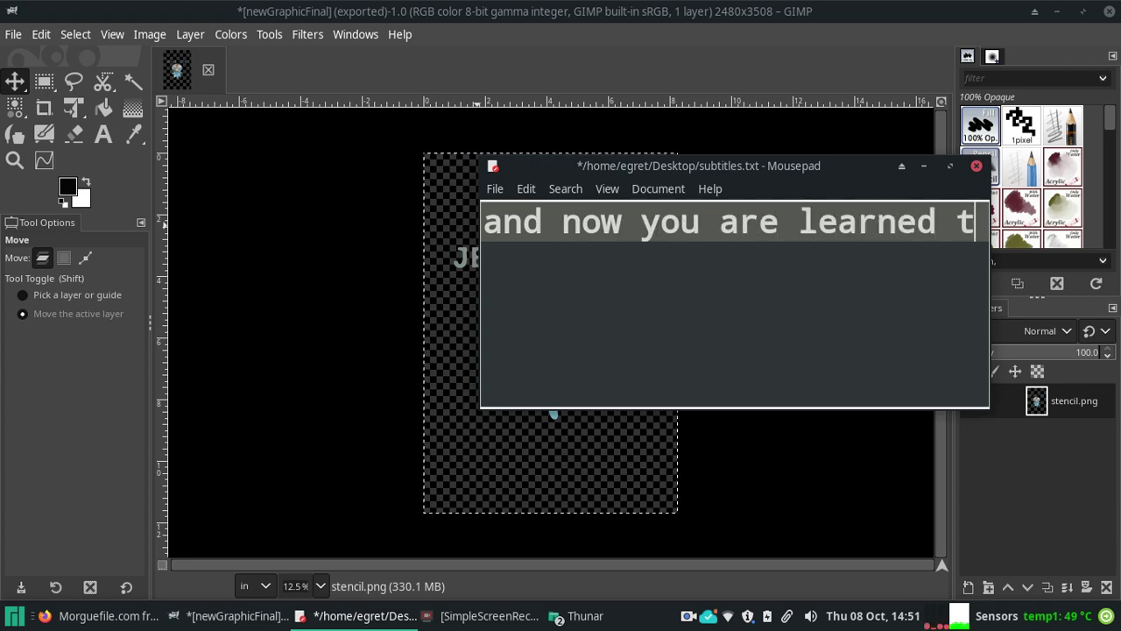
pyautogui.press('BackSpace')
pyautogui.write('in the wa')
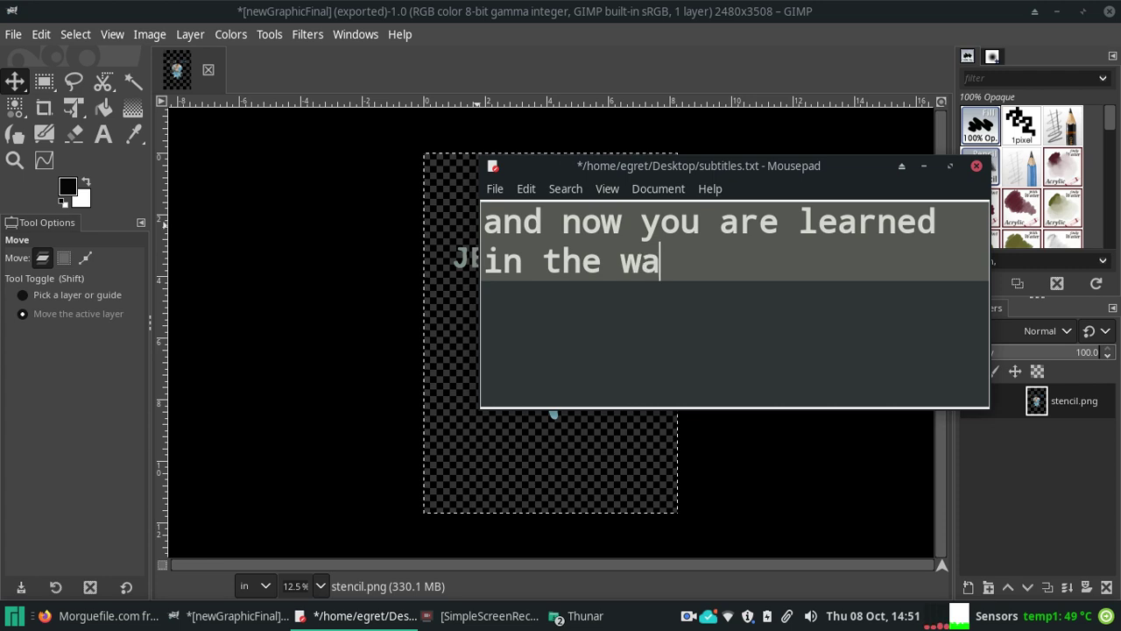
pyautogui.write('ys og')
pyautogui.press('BackSpace')
pyautogui.press('BackSpace')
pyautogui.write('f GI')
pyautogui.press('BackSpace')
pyautogui.write('nu')
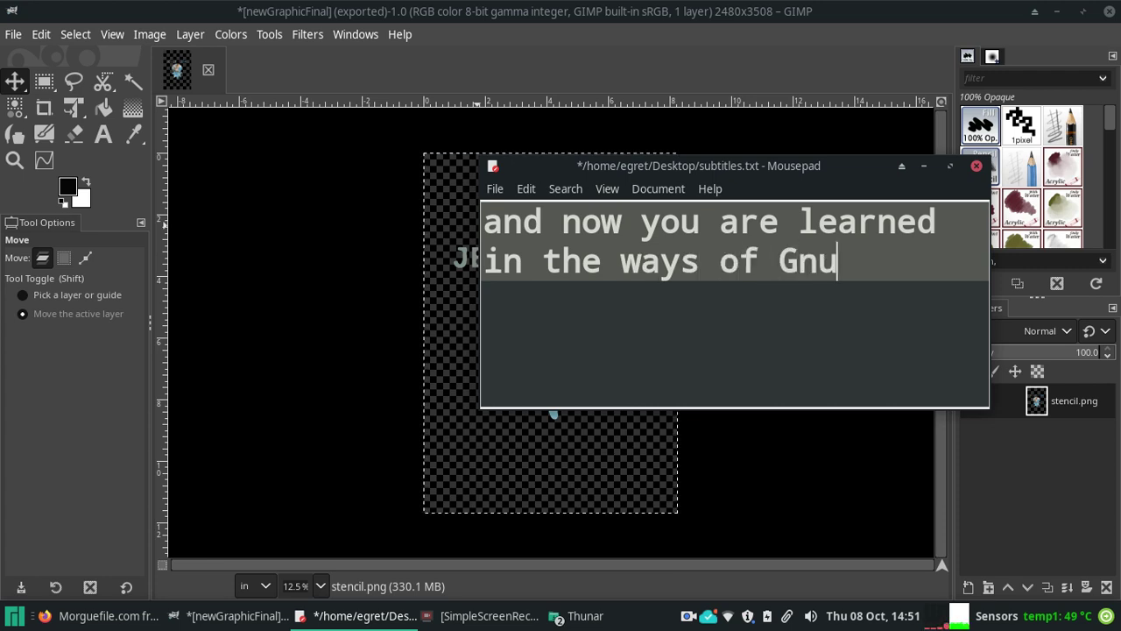
pyautogui.write('IMP,')
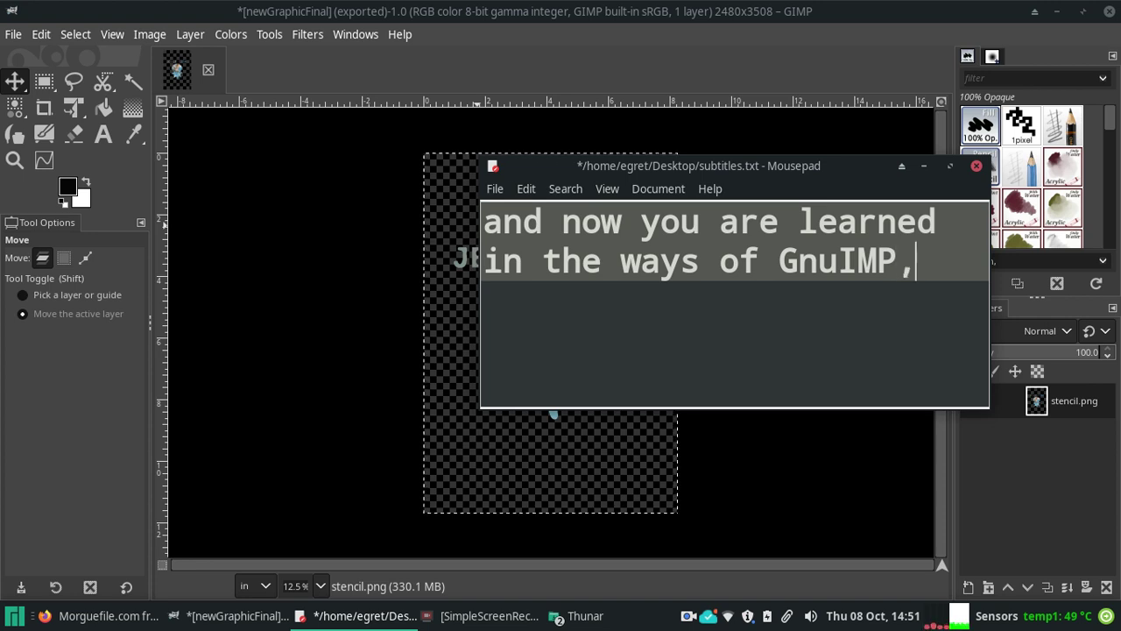
pyautogui.press('BackSpace')
pyautogui.write('lay')
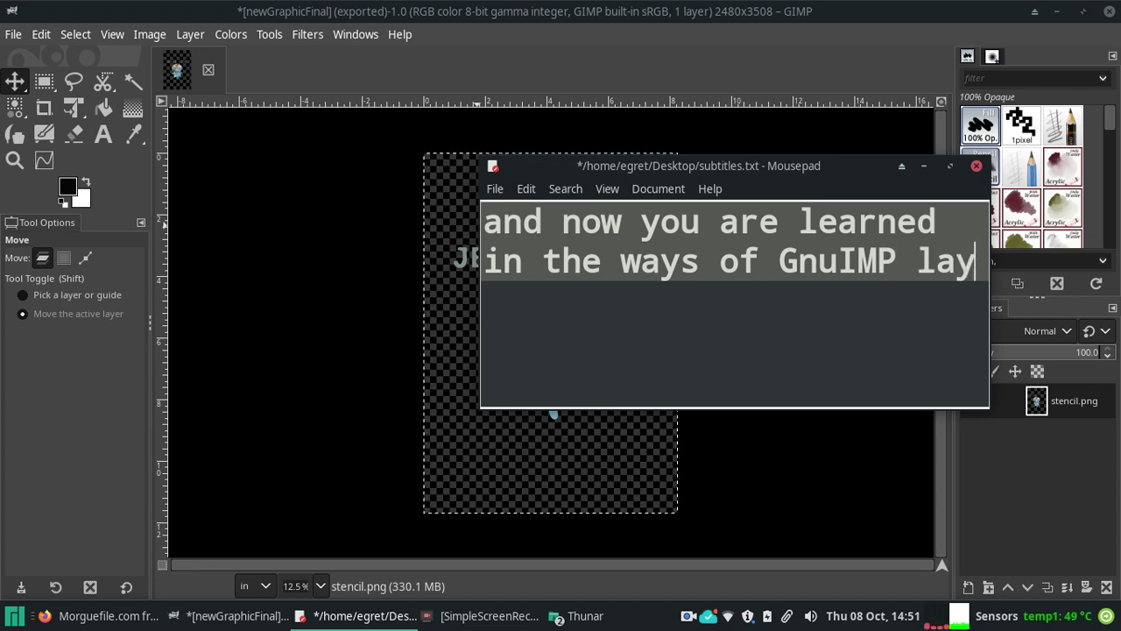
pyautogui.write('er modes ')
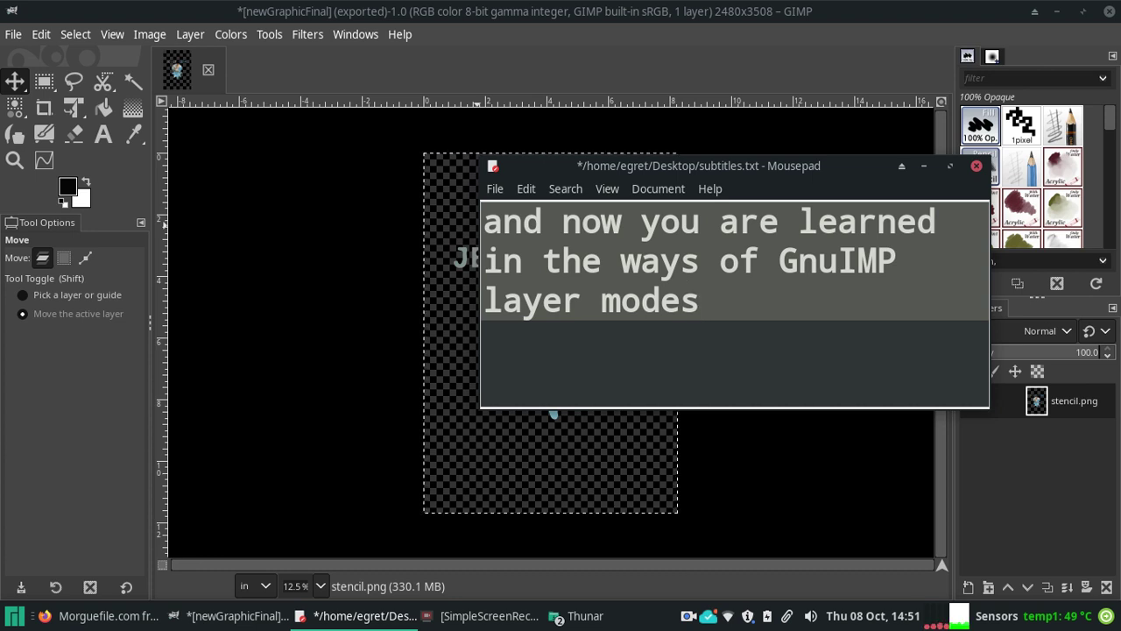
pyautogui.write('and la')
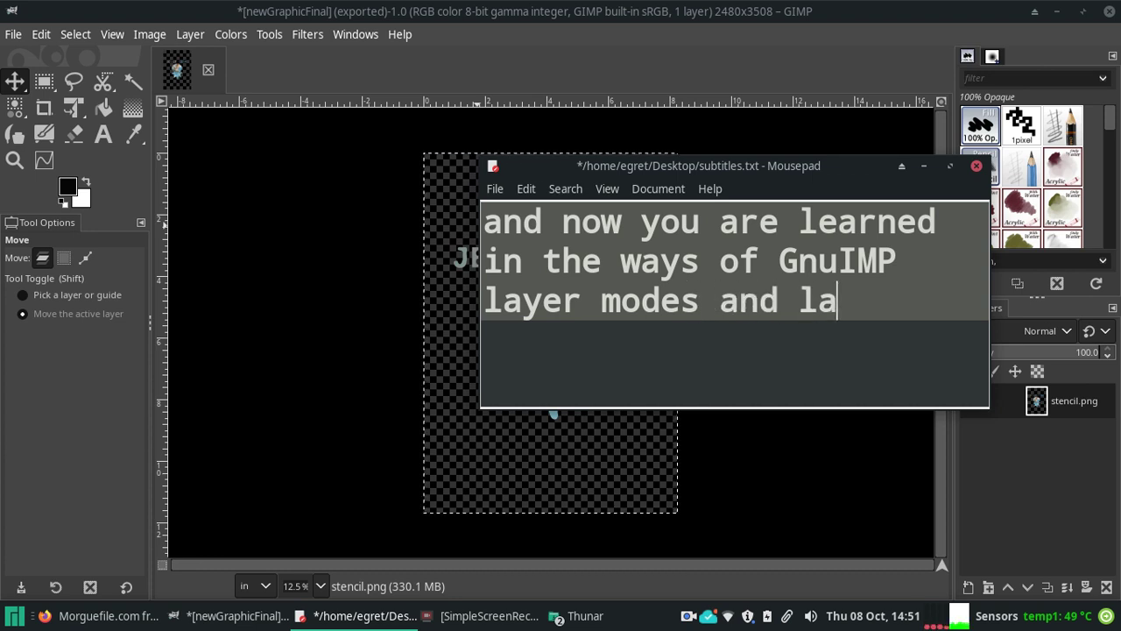
pyautogui.write('yer me')
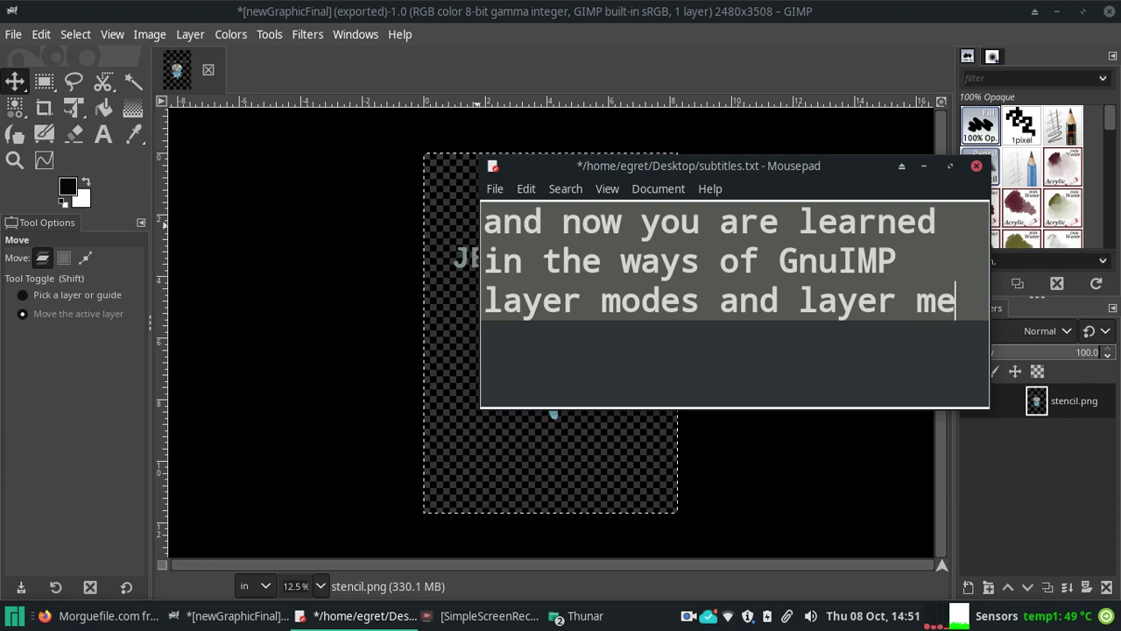
pyautogui.write('rge.')
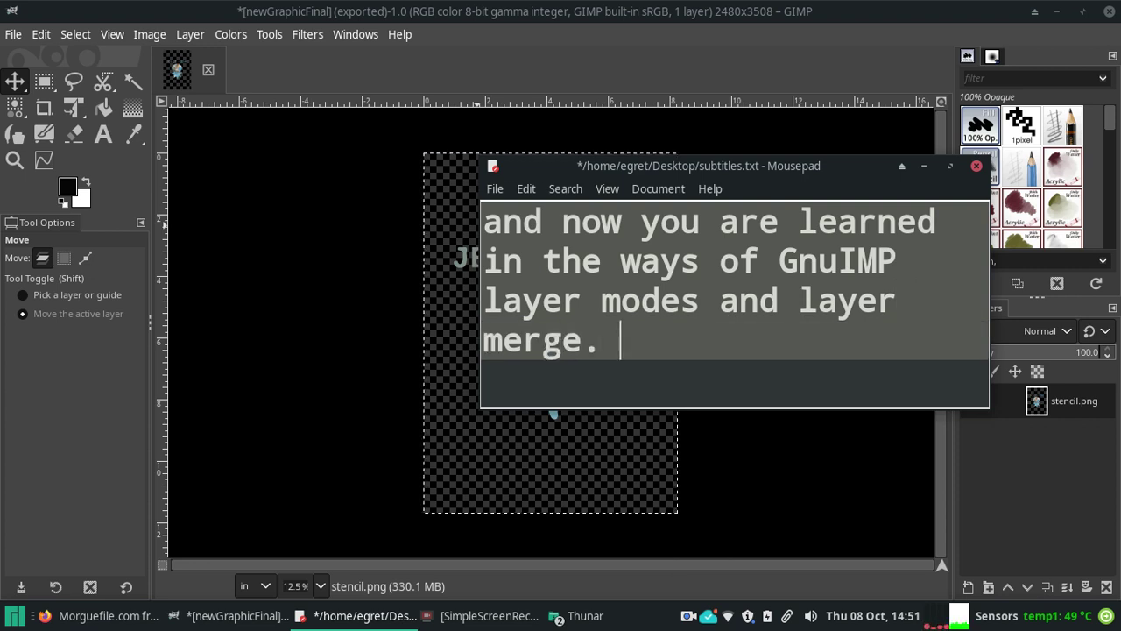
pyautogui.press('BackSpace')
pyautogui.press('BackSpace')
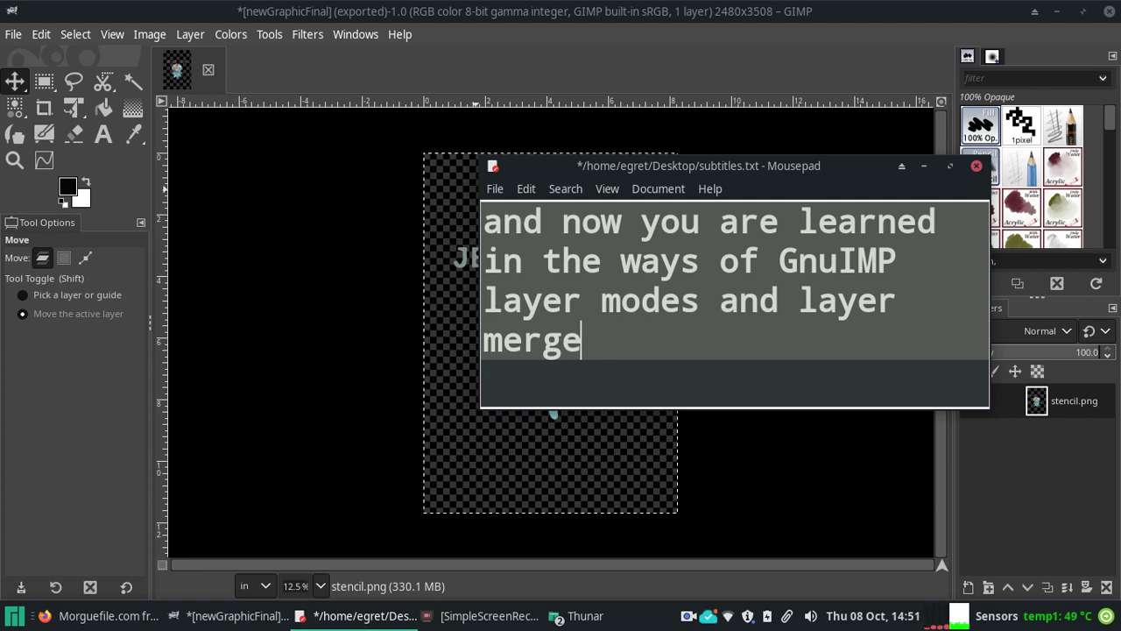
pyautogui.write(' and export.')
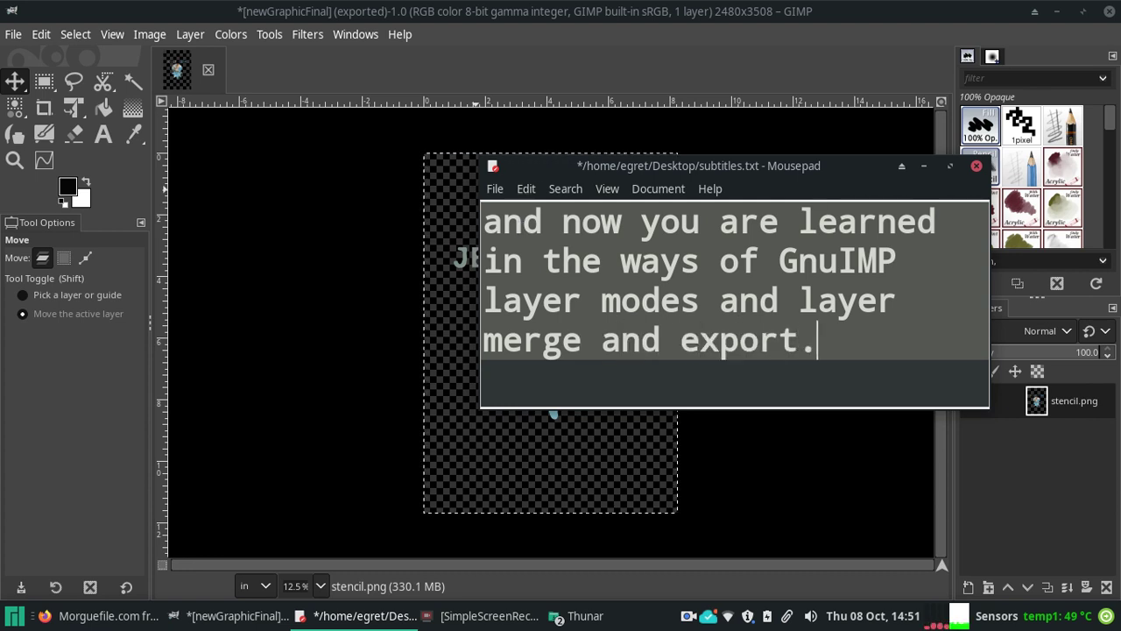
# Step: Clear that caption and write 'What's next? Photo pea!'
pyautogui.hotkey('ctrl', 'a')
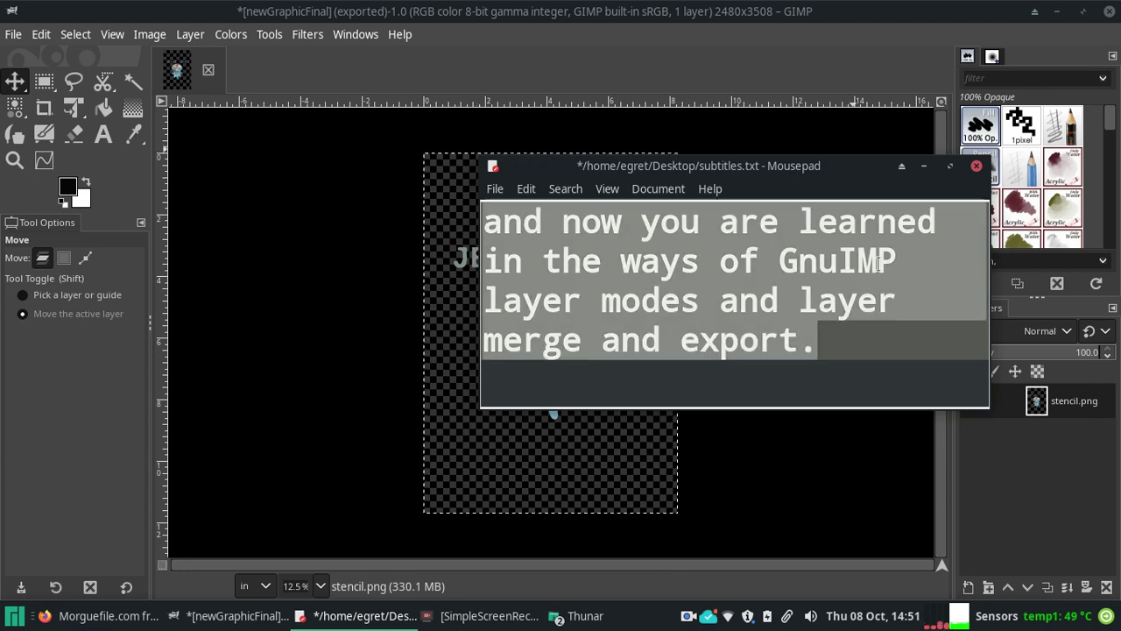
pyautogui.press('BackSpace')
pyautogui.moveTo(671, 175); pyautogui.dragTo(701, 208)
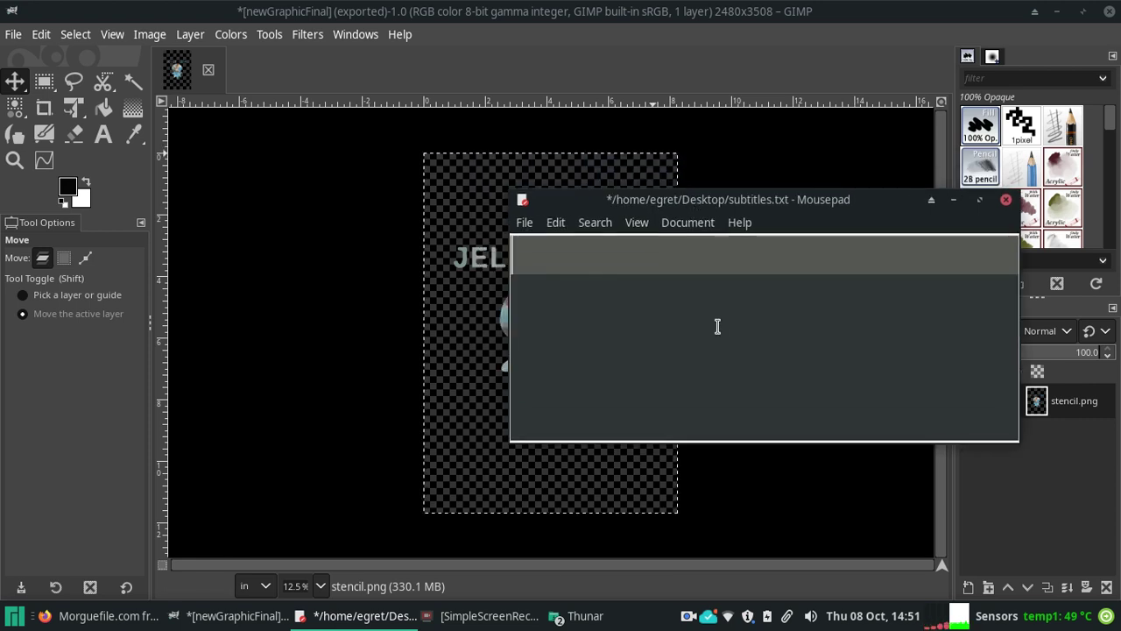
pyautogui.write("What's ")
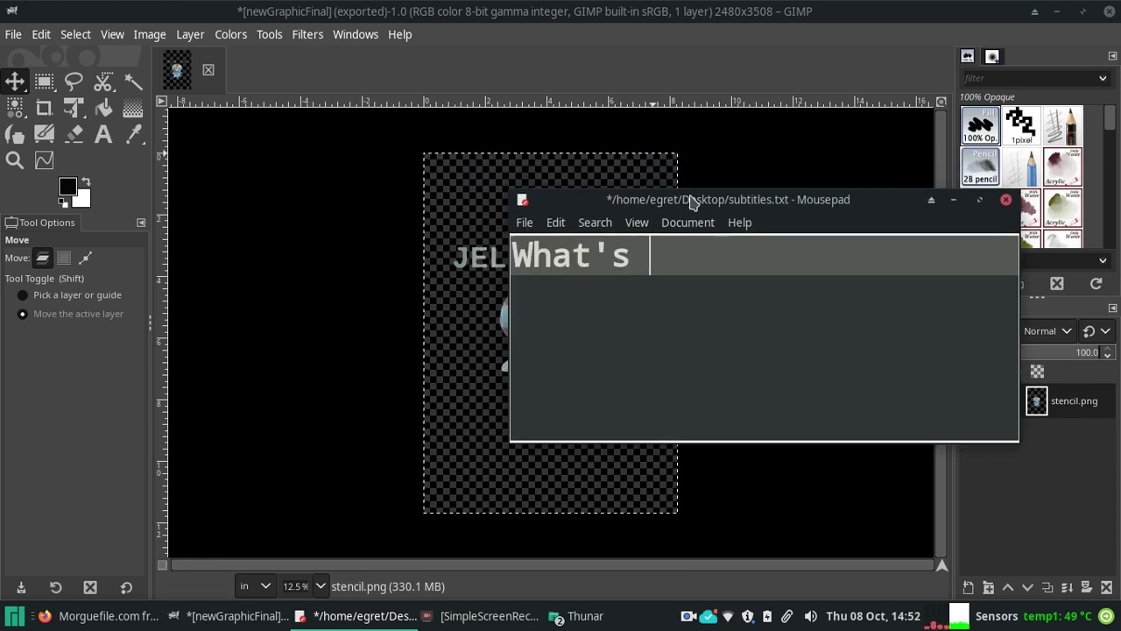
pyautogui.write('necx')
pyautogui.press('BackSpace')
pyautogui.press('BackSpace')
pyautogui.write('xt? Photo')
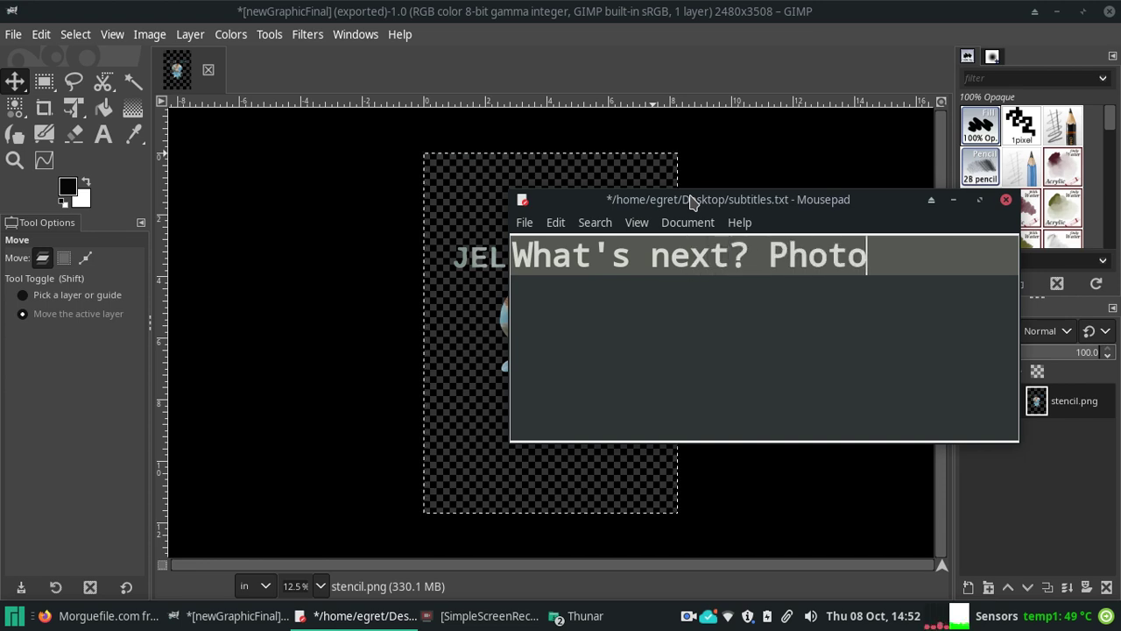
pyautogui.write(' pea!')
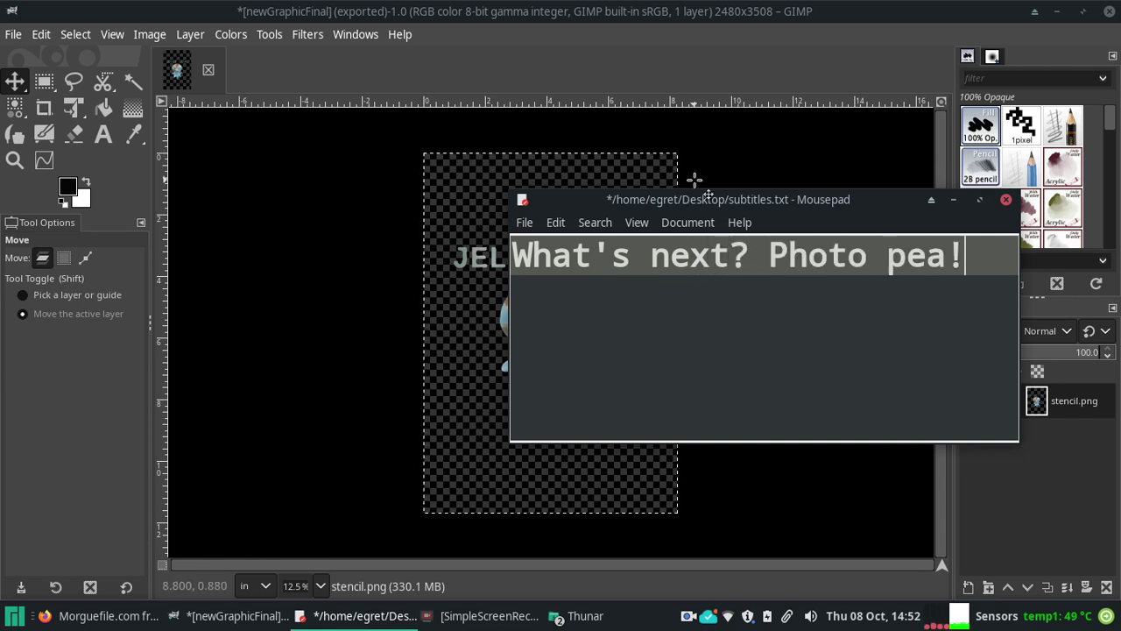
# Step: Undo Merge Down in GIMP to restore the photo layer above stencil.png
pyautogui.click(953, 200)
pyautogui.click(45, 37)
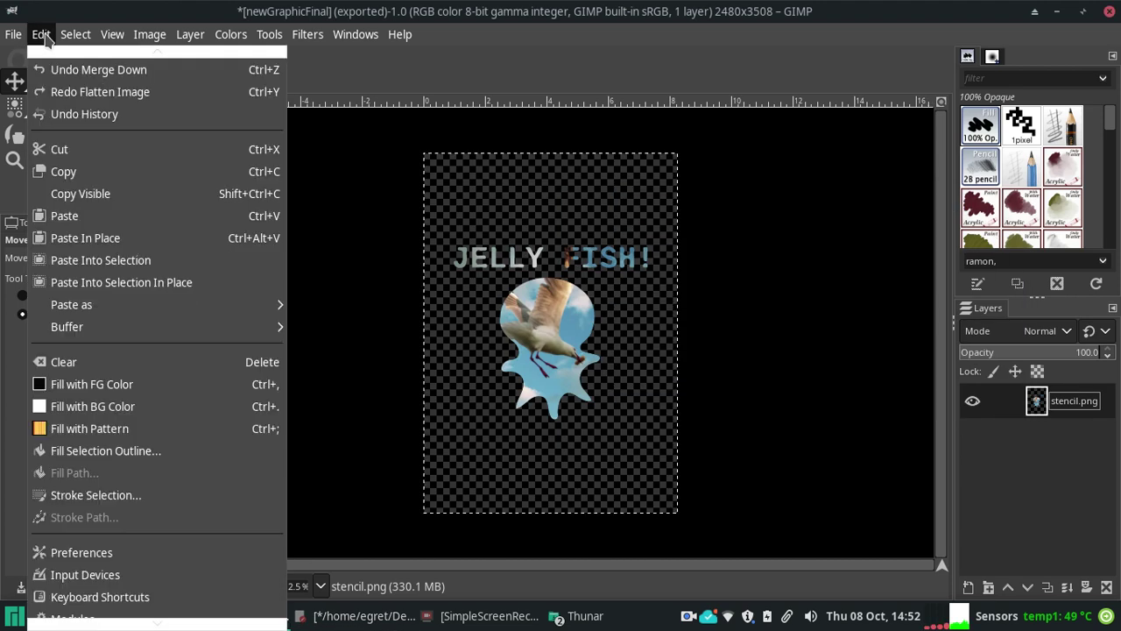
pyautogui.click(51, 69)
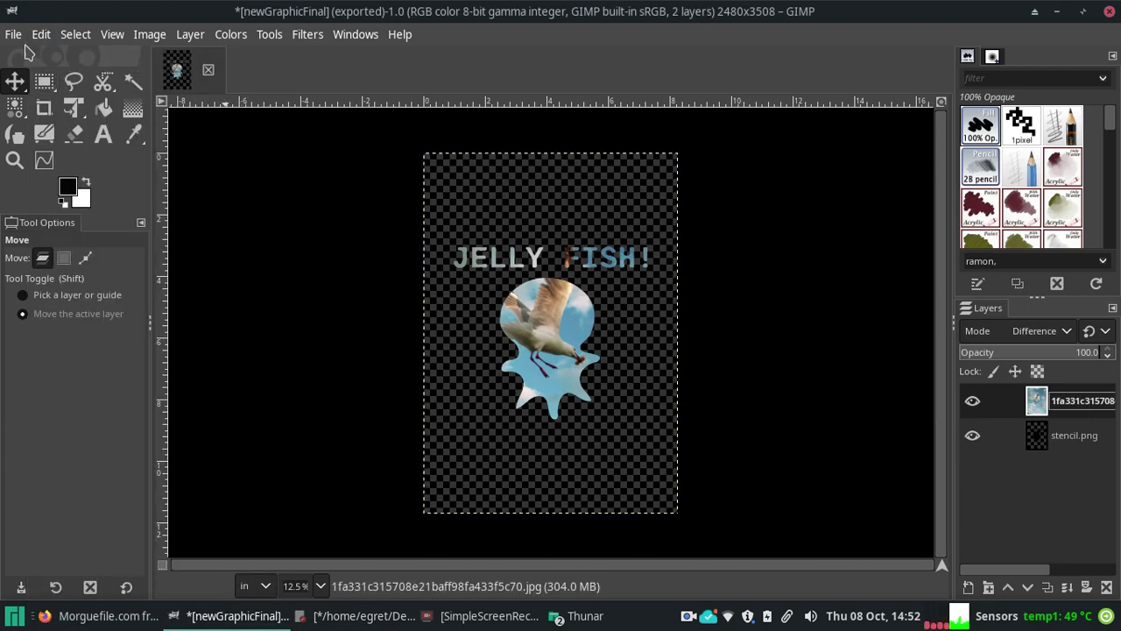
# Step: Save the image as newGraphicFinal.xcf on the Desktop
pyautogui.click(13, 34)
pyautogui.click(61, 204)
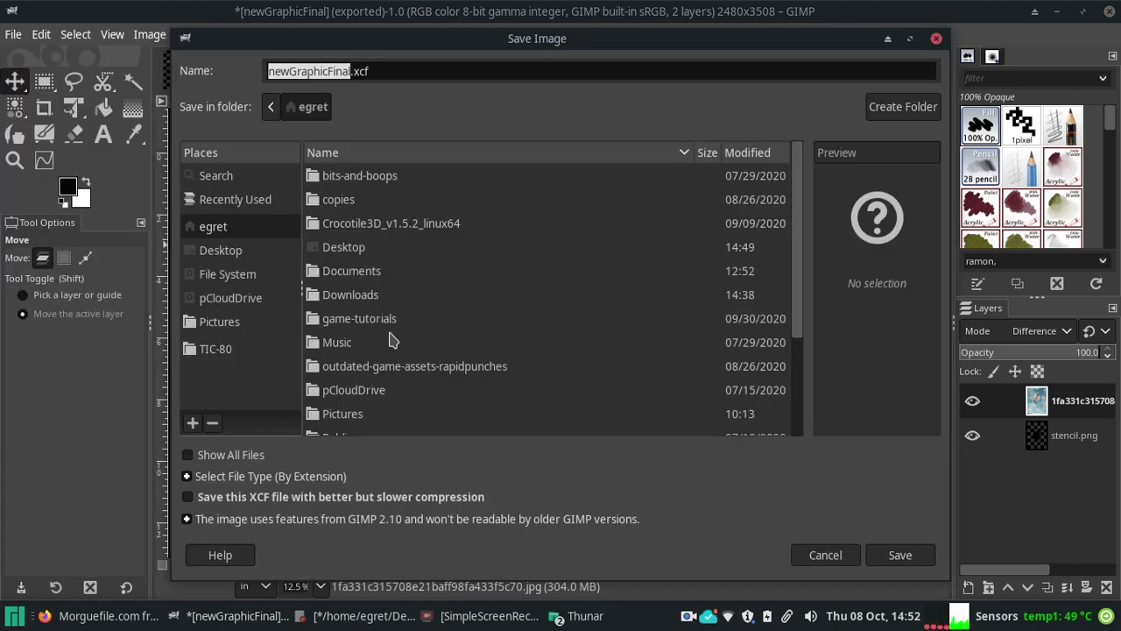
pyautogui.click(233, 254)
pyautogui.click(900, 557)
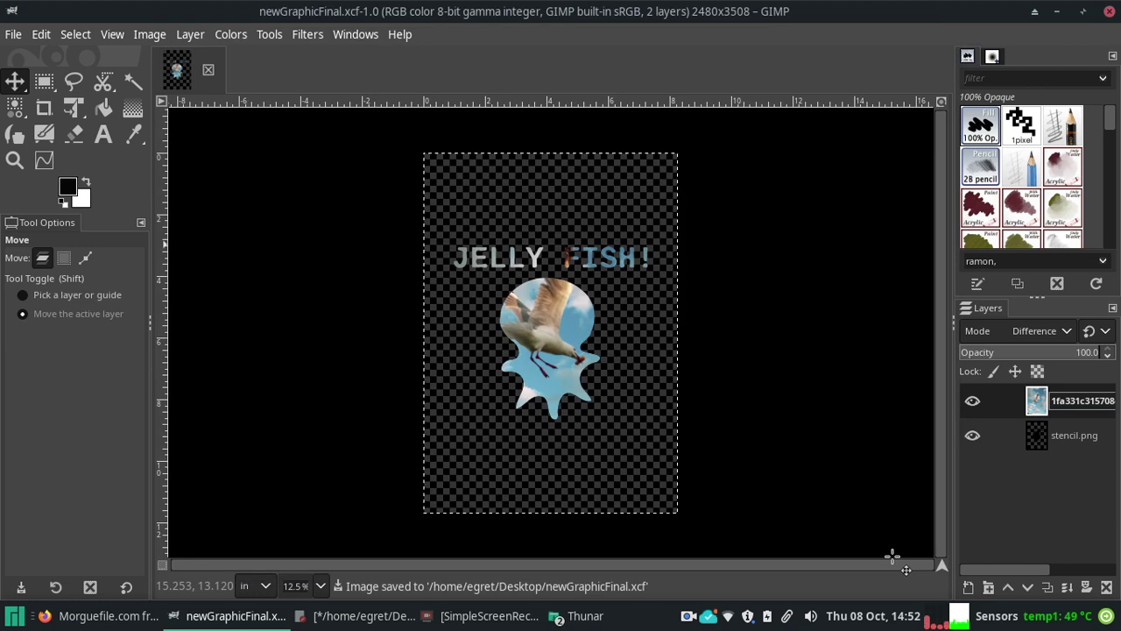
pyautogui.click(107, 620)
# Step: Close the Morguefile, Inkscape and GIMP website tabs, leaving only Photopea
pyautogui.click(757, 37)
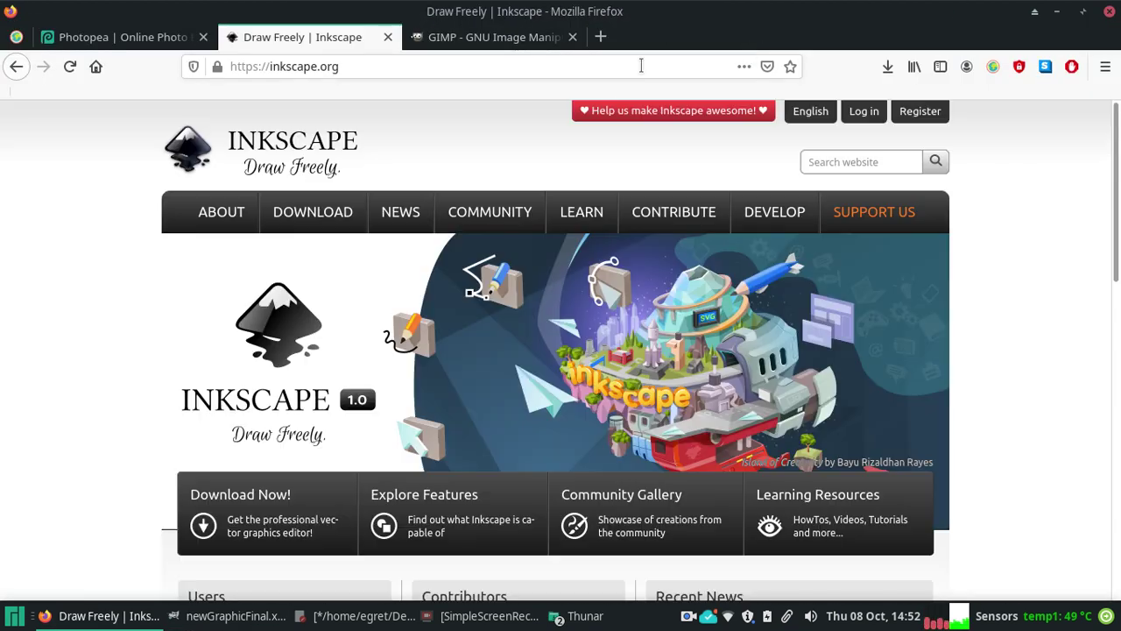
pyautogui.click(573, 36)
pyautogui.click(388, 37)
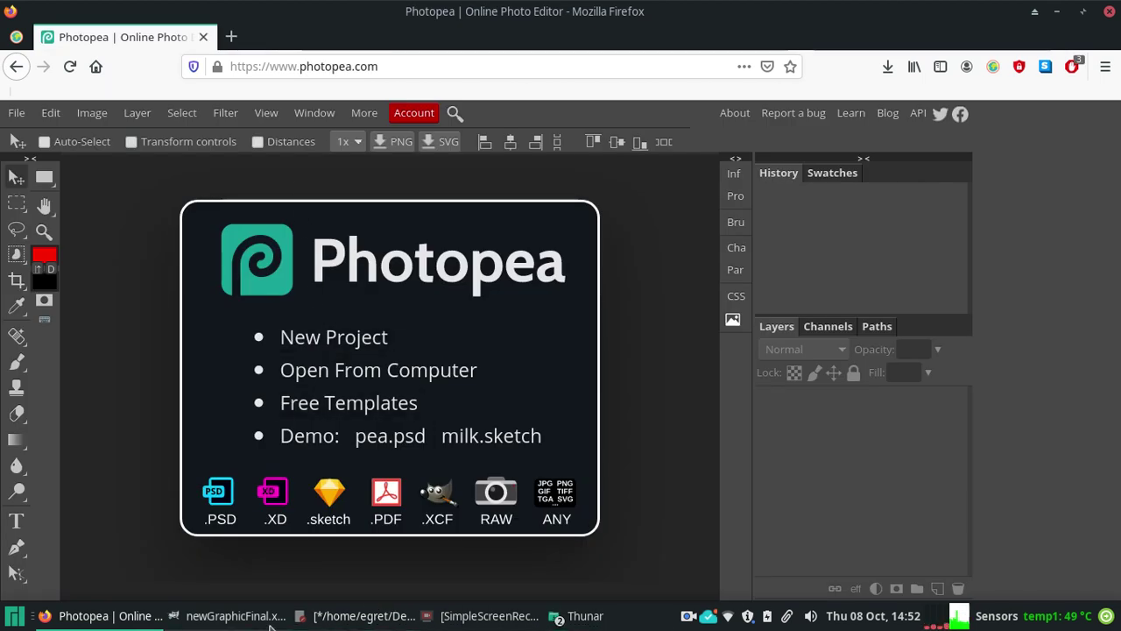
# Step: Replace the old caption with 'photopea.com is a free in browser image editor.'
pyautogui.click(350, 616)
pyautogui.moveTo(988, 262); pyautogui.dragTo(769, 267)
pyautogui.hotkey('ctrl', 'a')
pyautogui.press('BackSpace')
pyautogui.write('p')
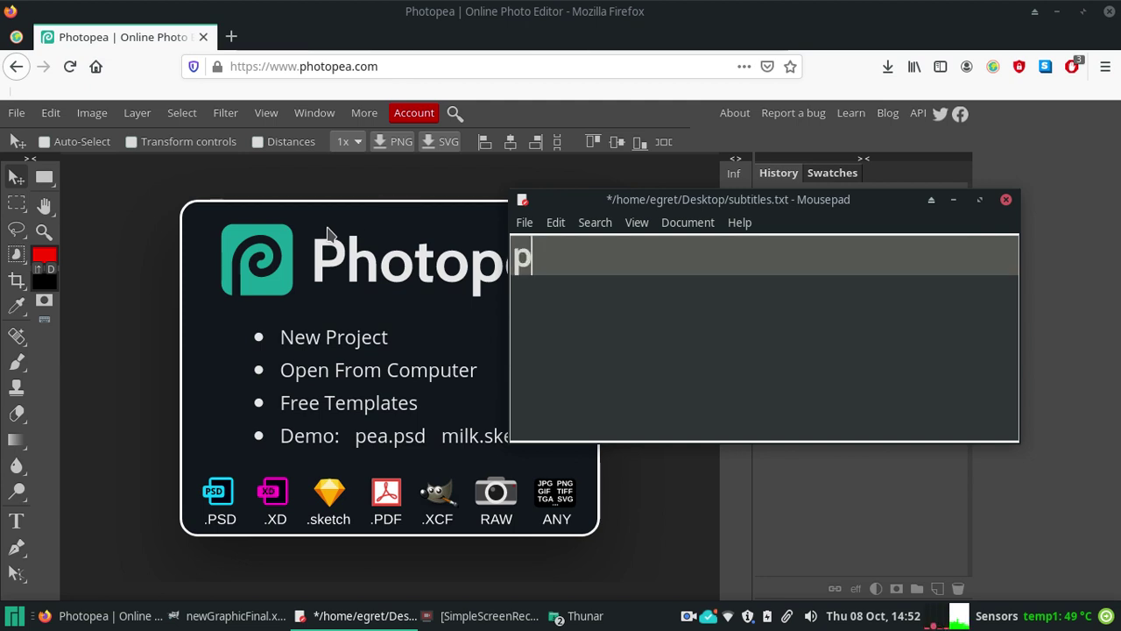
pyautogui.write('hotopea.com is a free in brow')
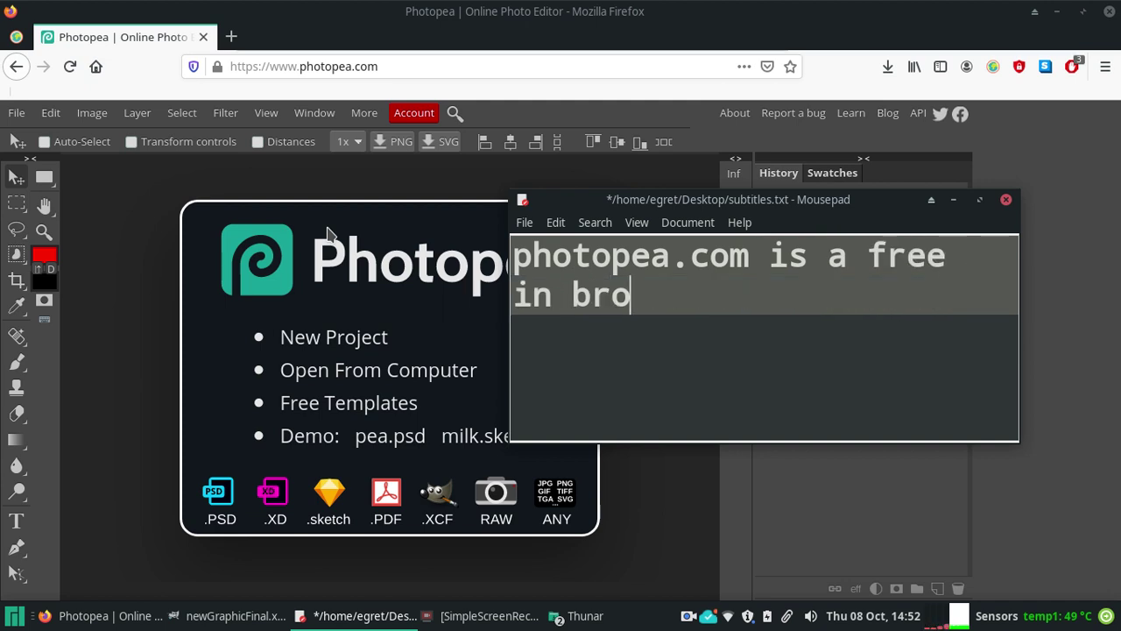
pyautogui.write('ser ima')
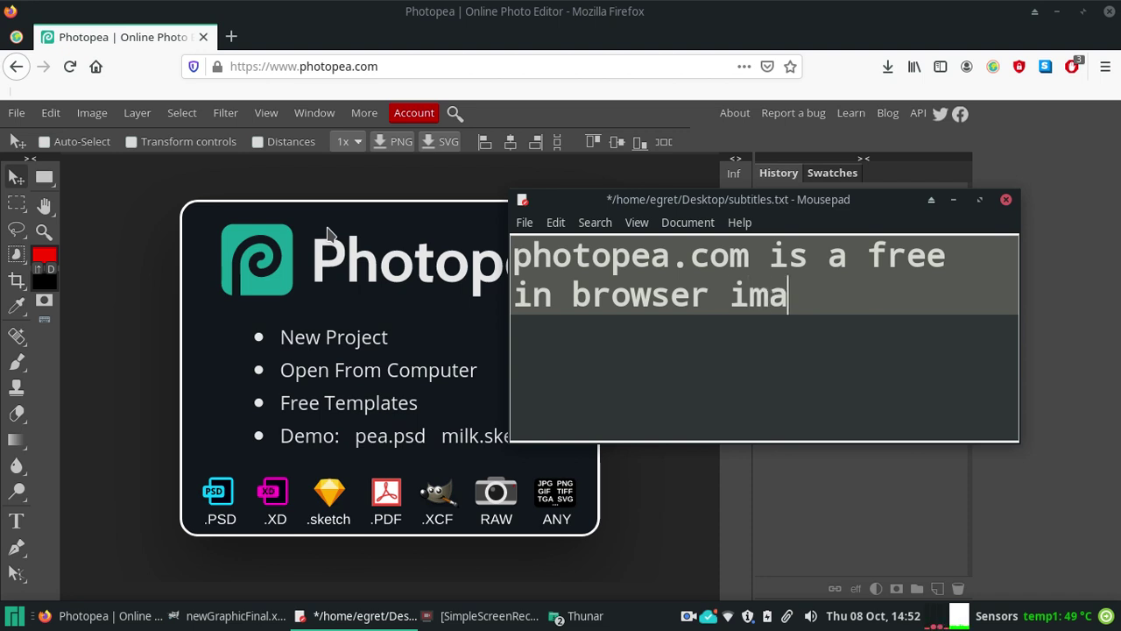
pyautogui.write('ge editor.')
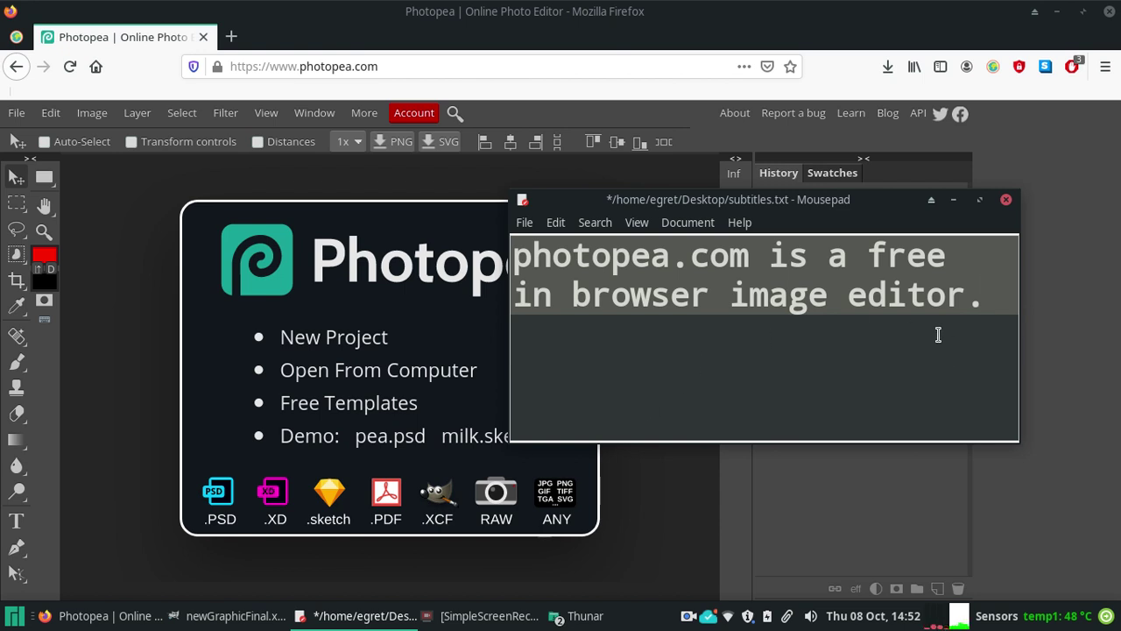
pyautogui.press('Return')
pyautogui.press('Return')
# Step: Add the caption 'It can open almost any file format…convert files to other formats too'
pyautogui.write('It ')
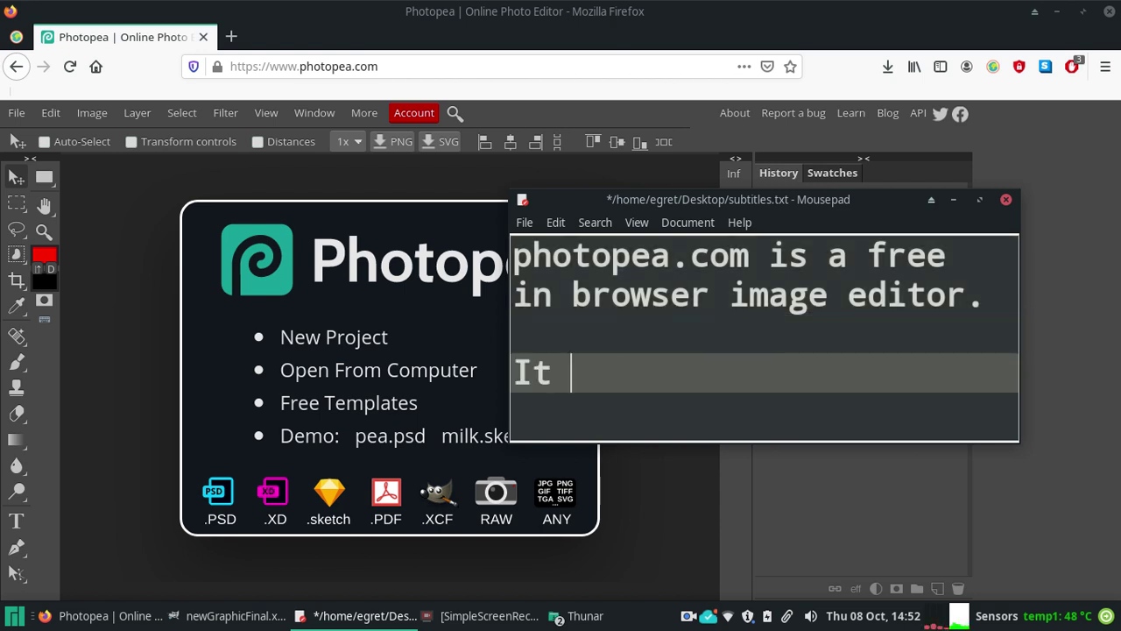
pyautogui.write('can basic')
pyautogui.press('BackSpace')
pyautogui.press('BackSpace')
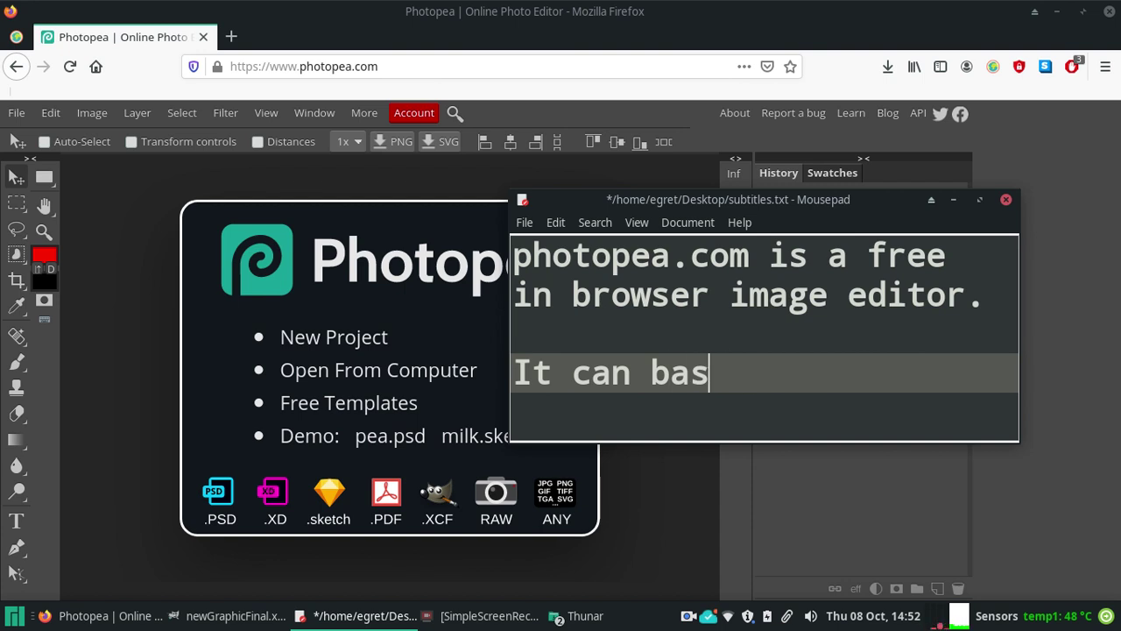
pyautogui.press('BackSpace')
pyautogui.press('BackSpace')
pyautogui.press('BackSpace')
pyautogui.write('pen al')
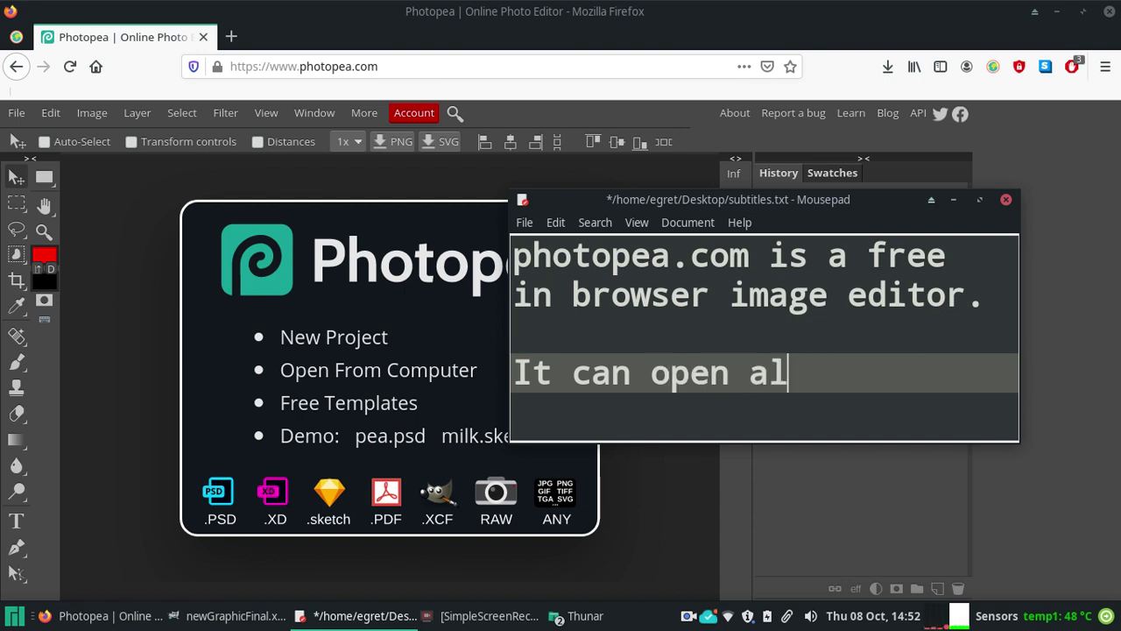
pyautogui.write('most any file ')
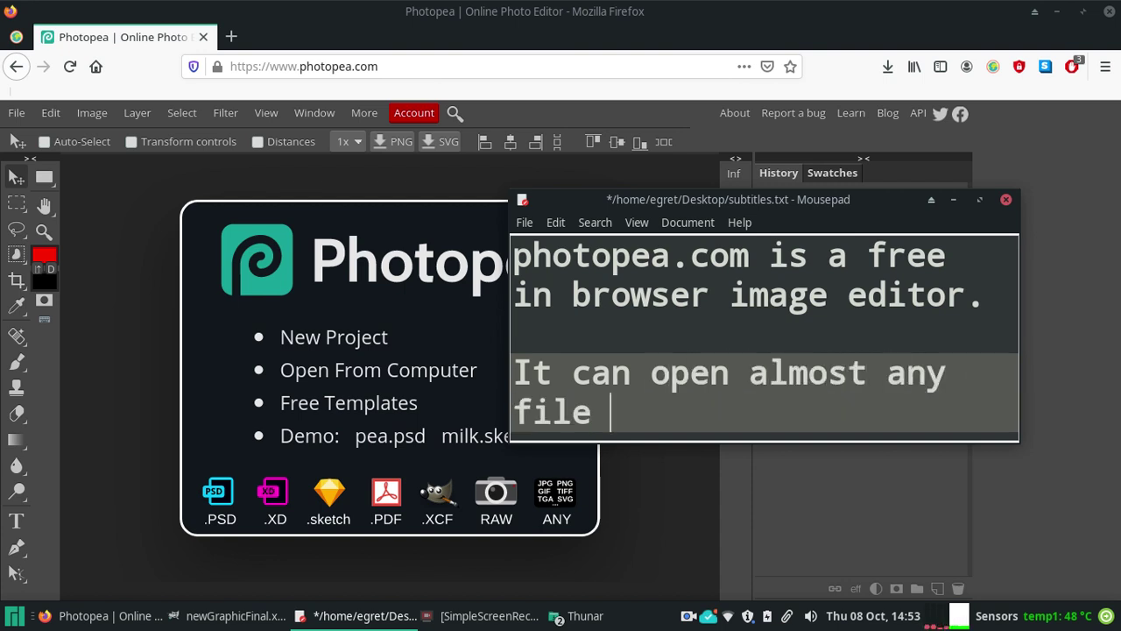
pyautogui.write('format')
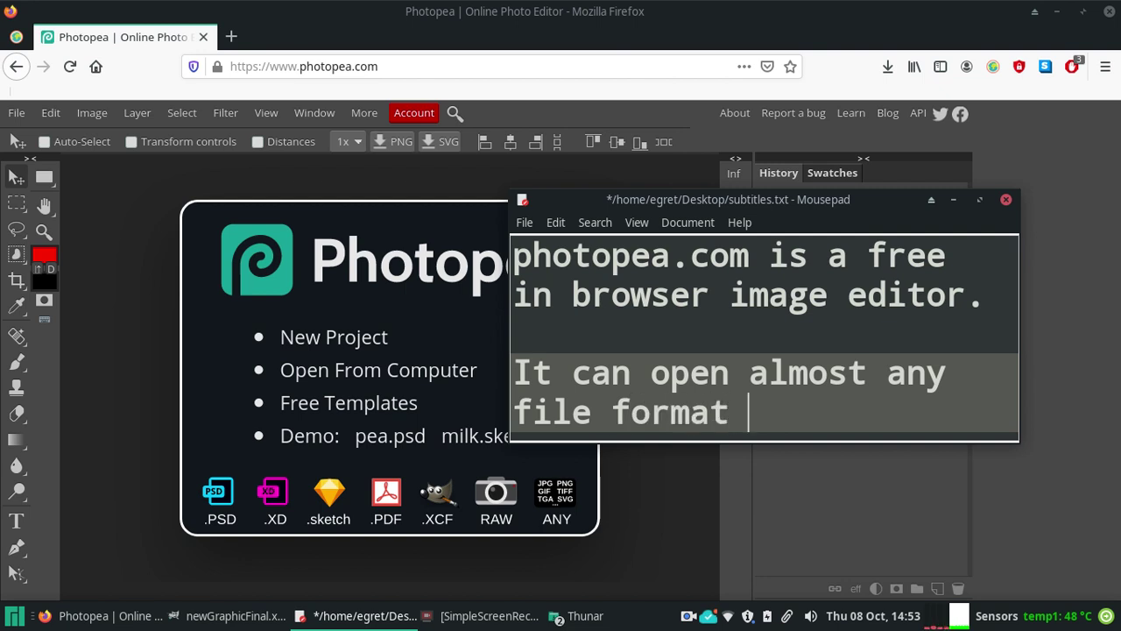
pyautogui.write('eyou can use it to')
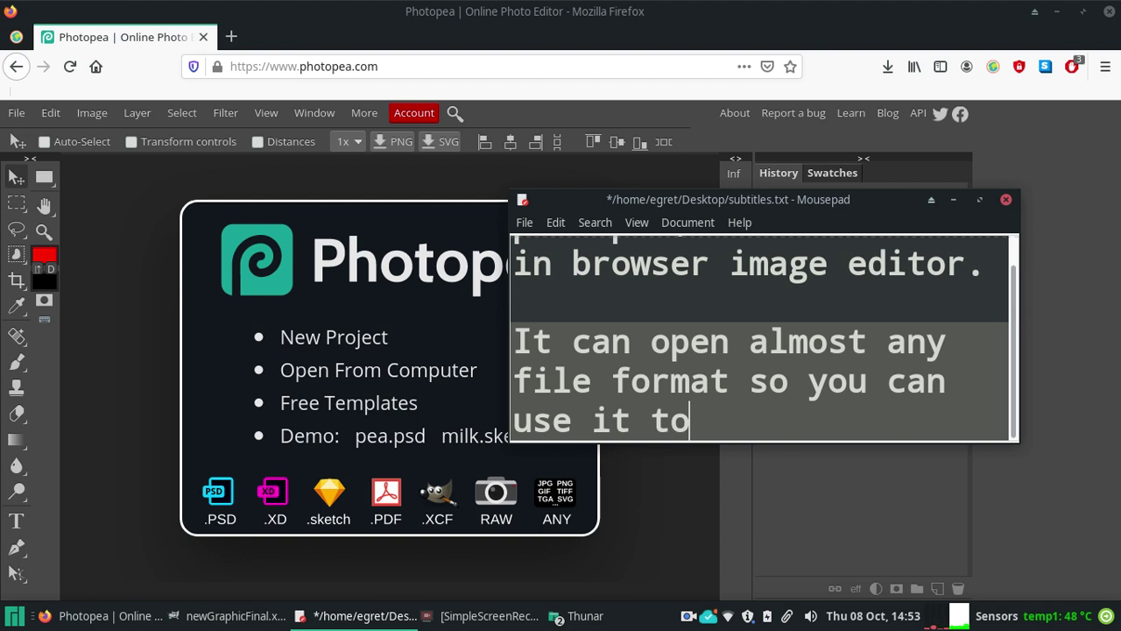
pyautogui.write(' chan')
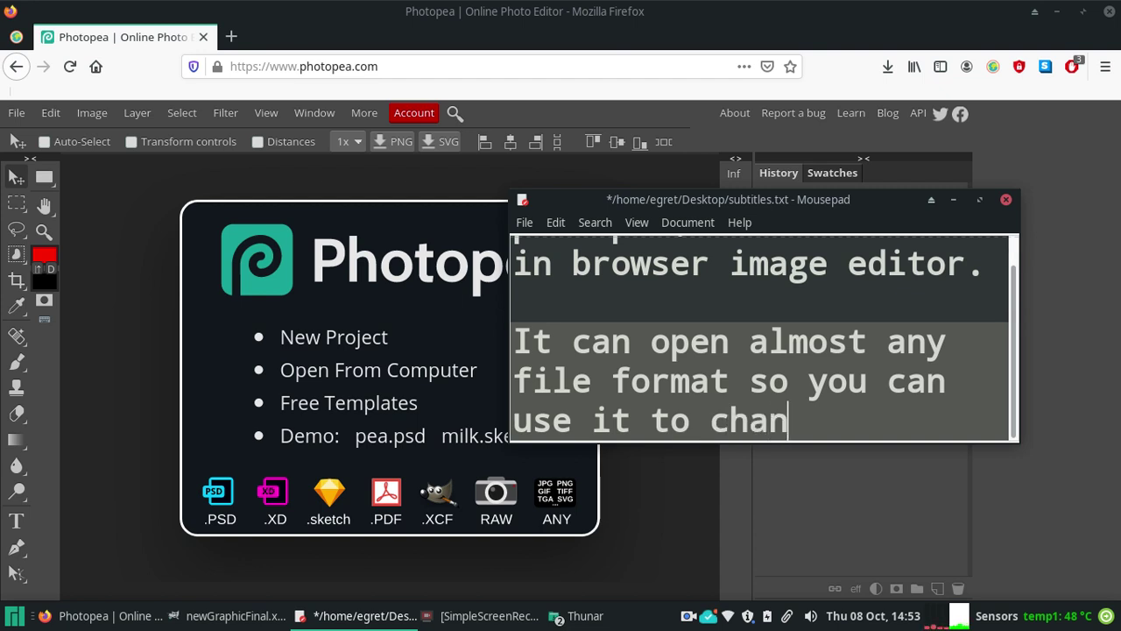
pyautogui.write('ge file')
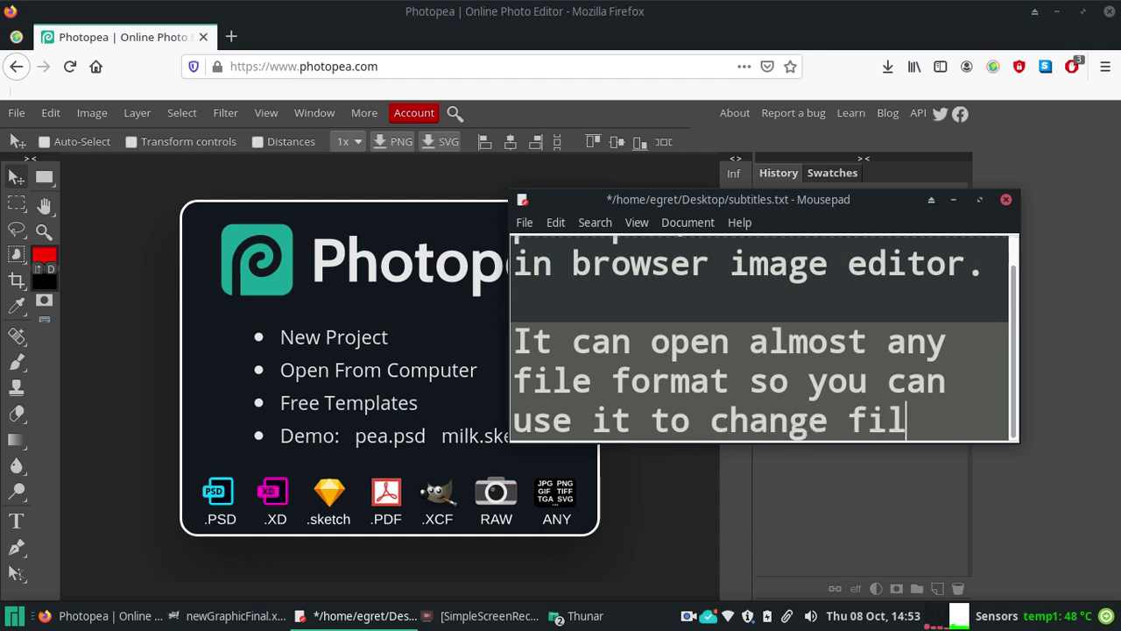
pyautogui.press('BackSpace')
pyautogui.press('BackSpace')
pyautogui.press('BackSpace')
pyautogui.press('BackSpace')
pyautogui.write('nv')
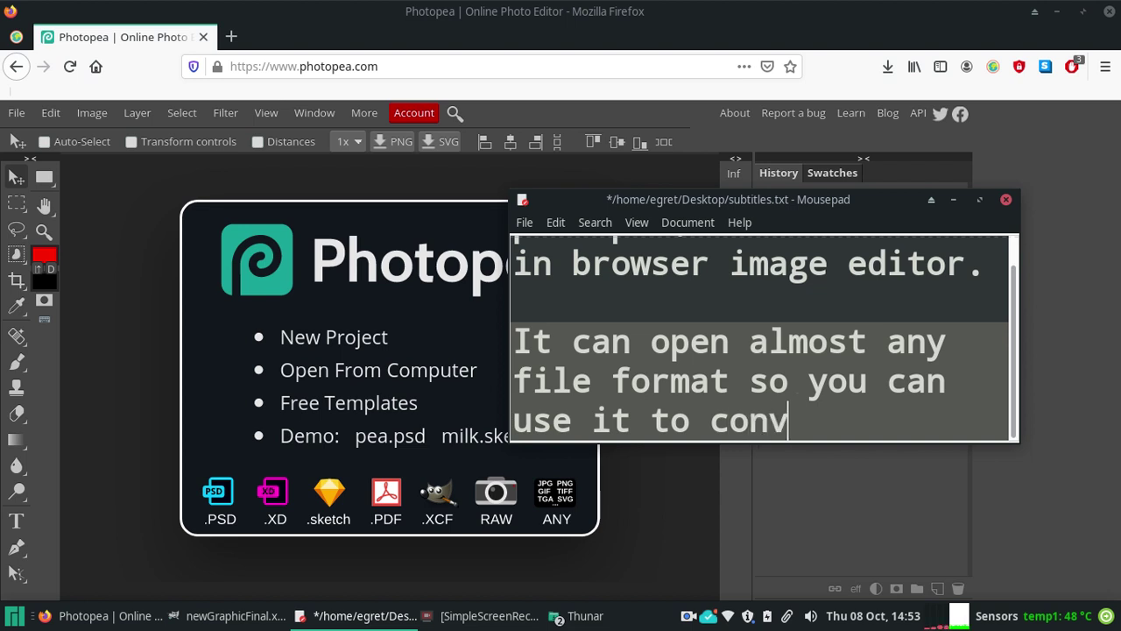
pyautogui.write('ert files t')
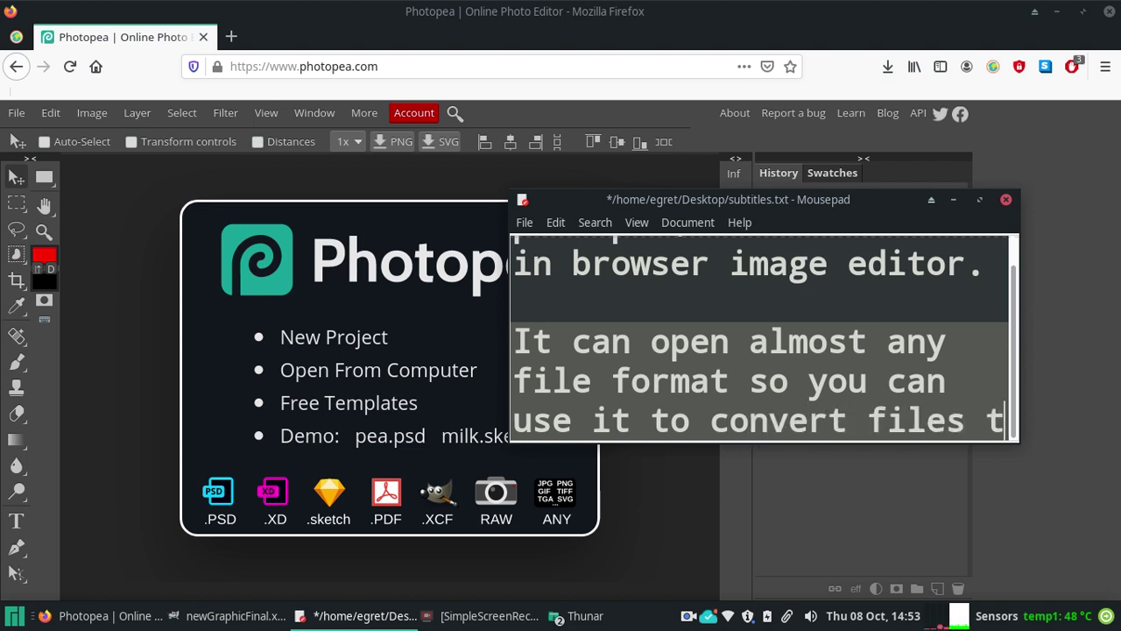
pyautogui.write('o other forma')
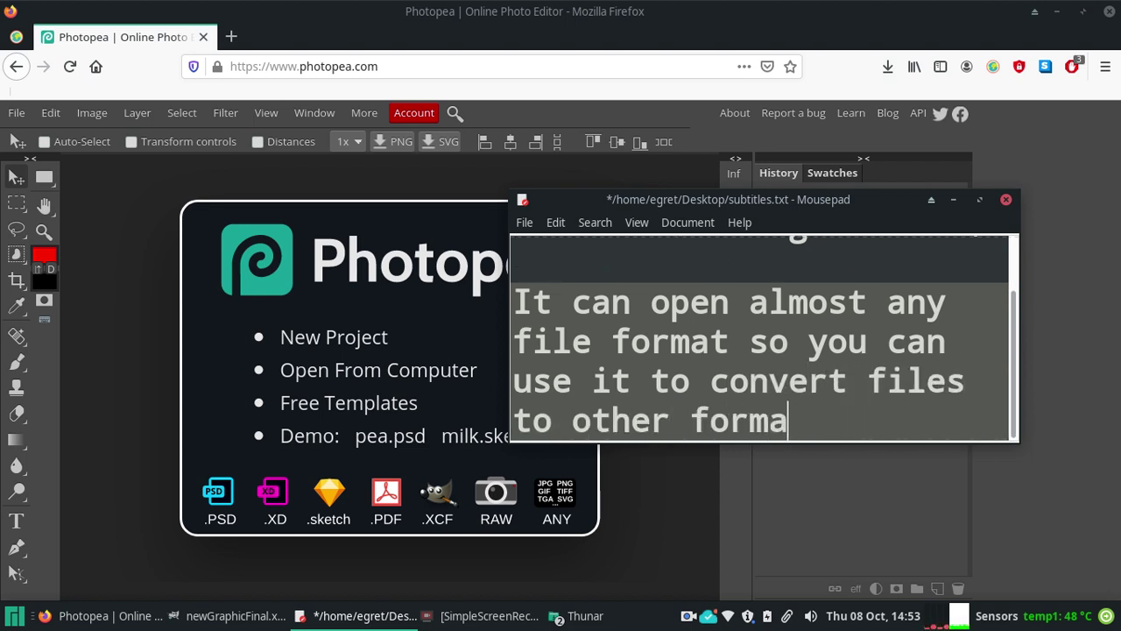
pyautogui.write('ts too if you want to!')
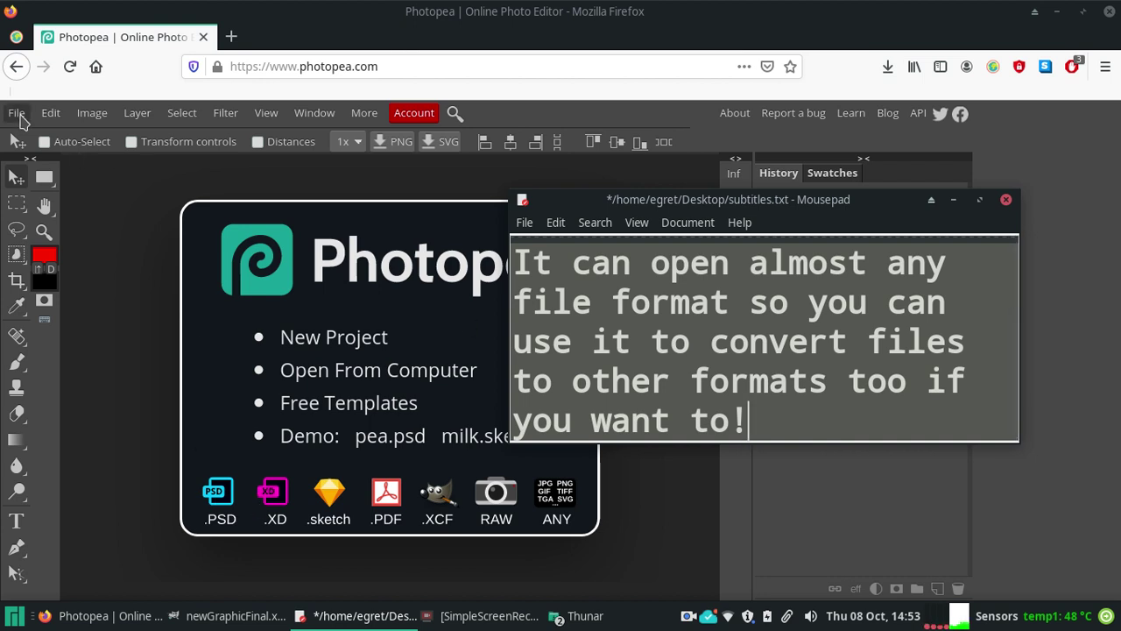
# Step: Open newGraphicFinal.xcf from the Desktop and caption that it opens .xcf and psd files
pyautogui.click(16, 115)
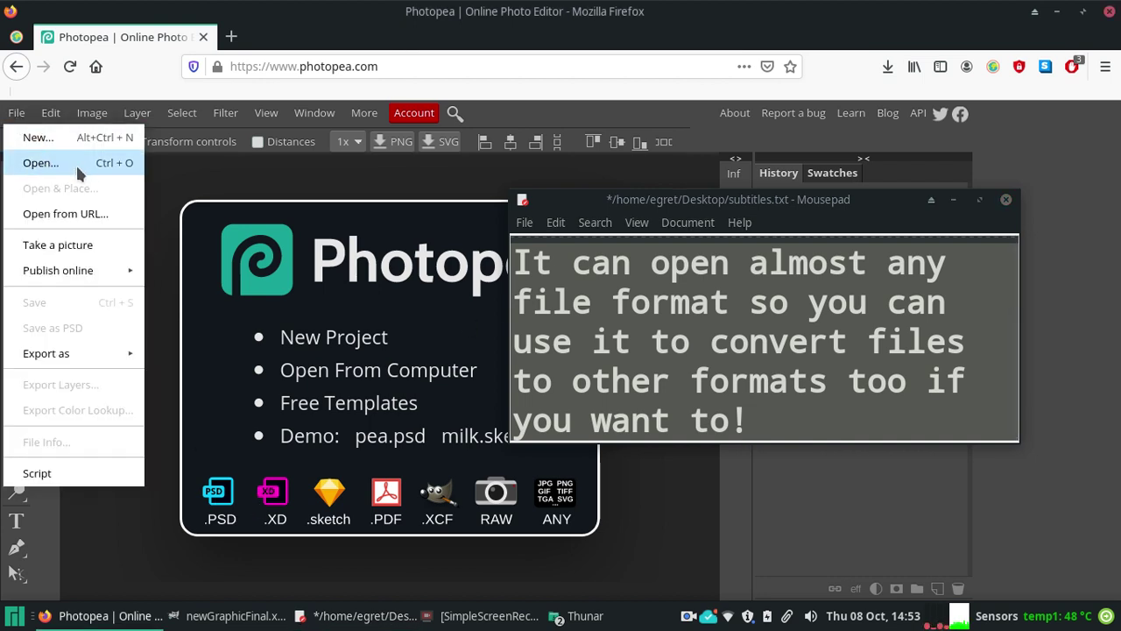
pyautogui.click(123, 168)
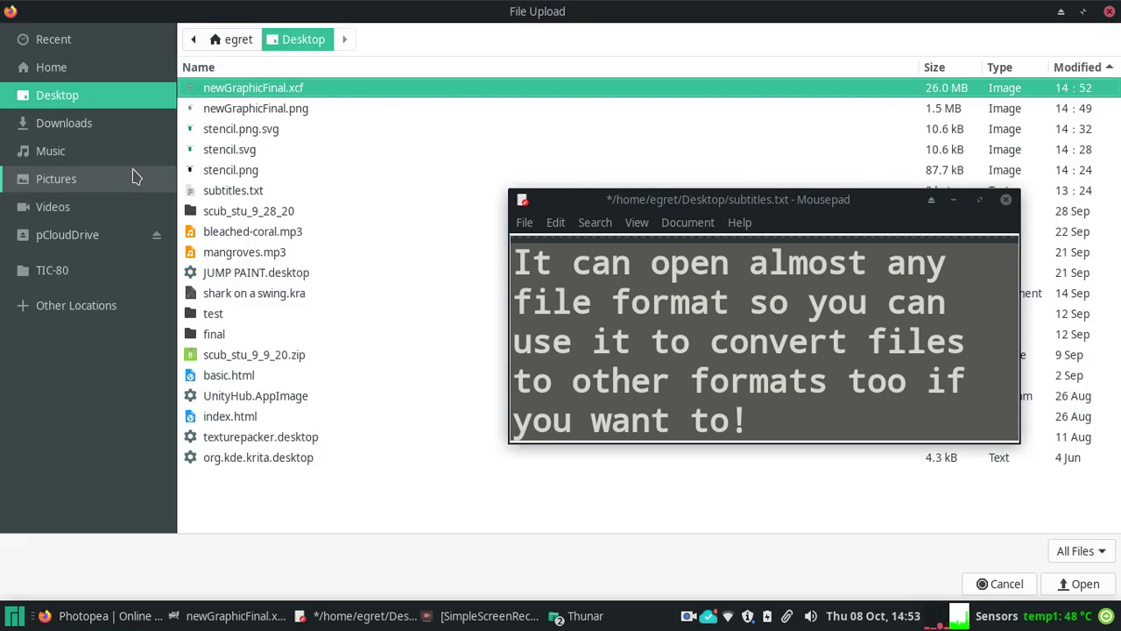
pyautogui.click(1079, 584)
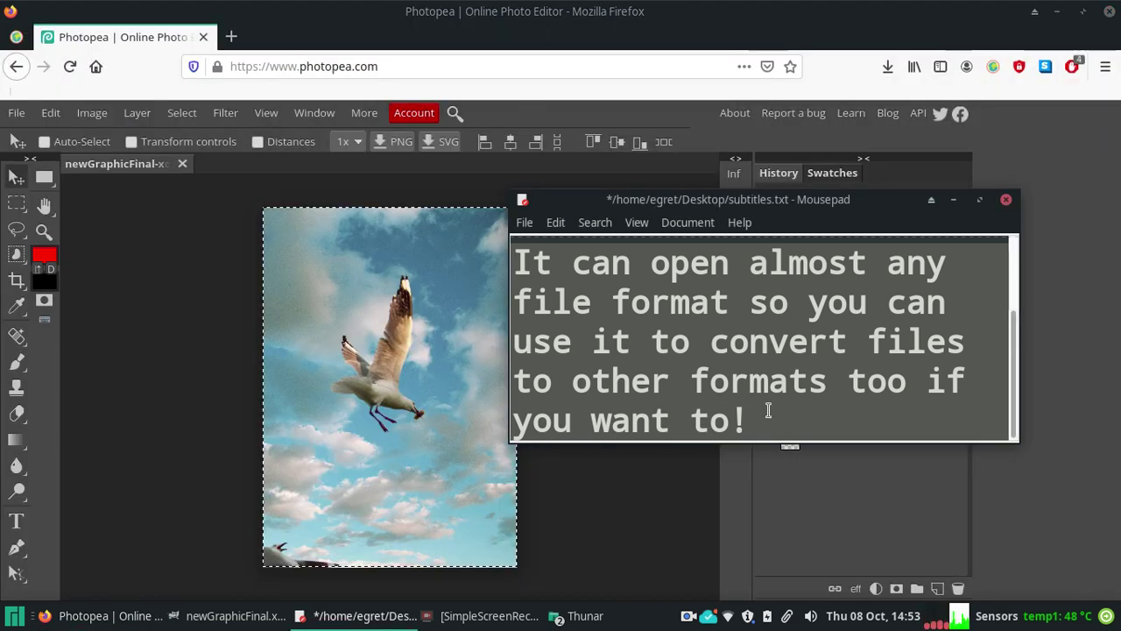
pyautogui.write("It's ")
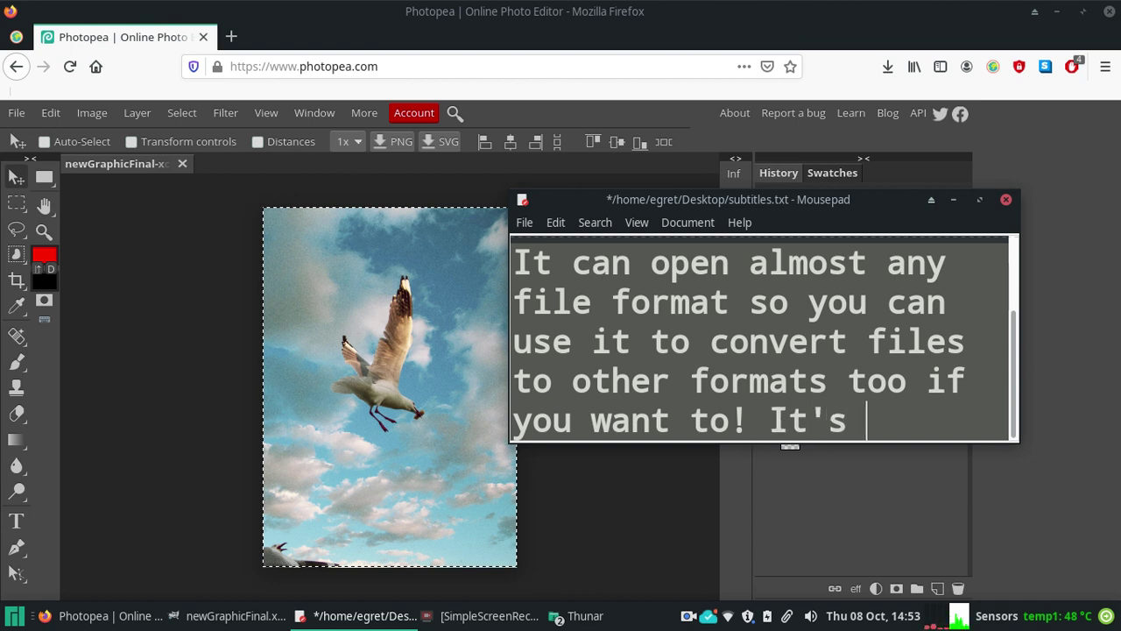
pyautogui.write('useful')
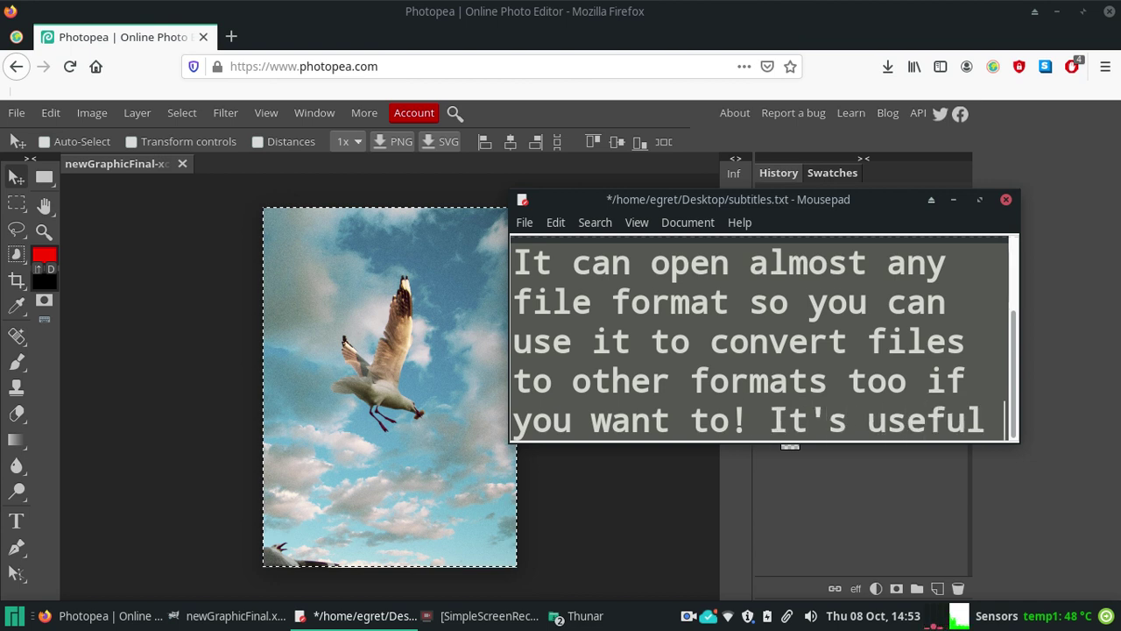
pyautogui.write(' for opening .')
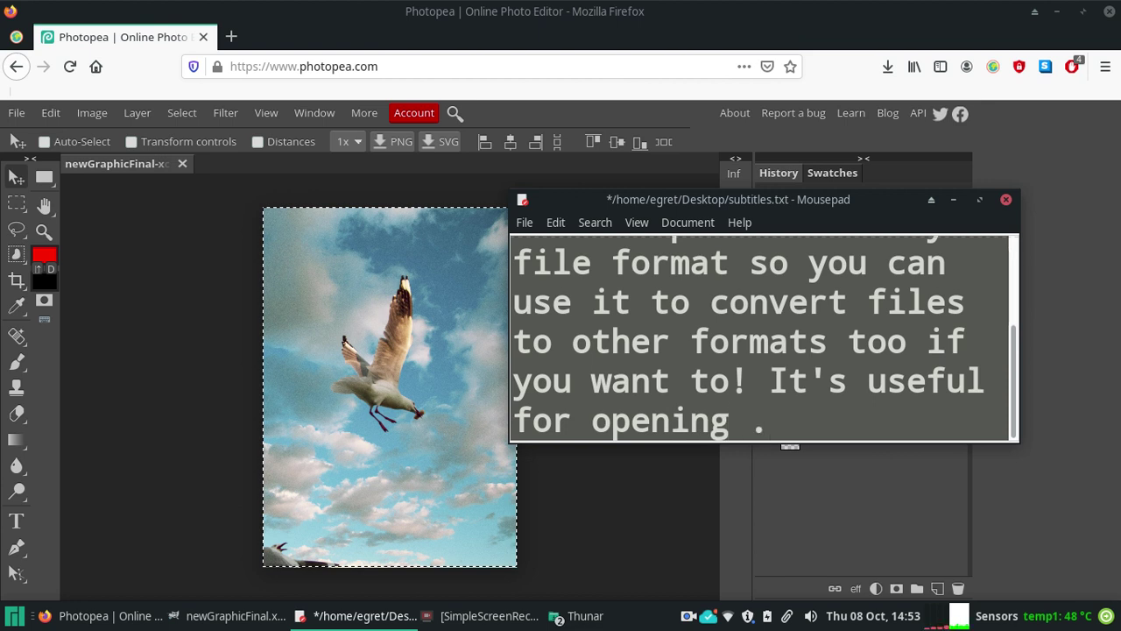
pyautogui.write('xcf gnu')
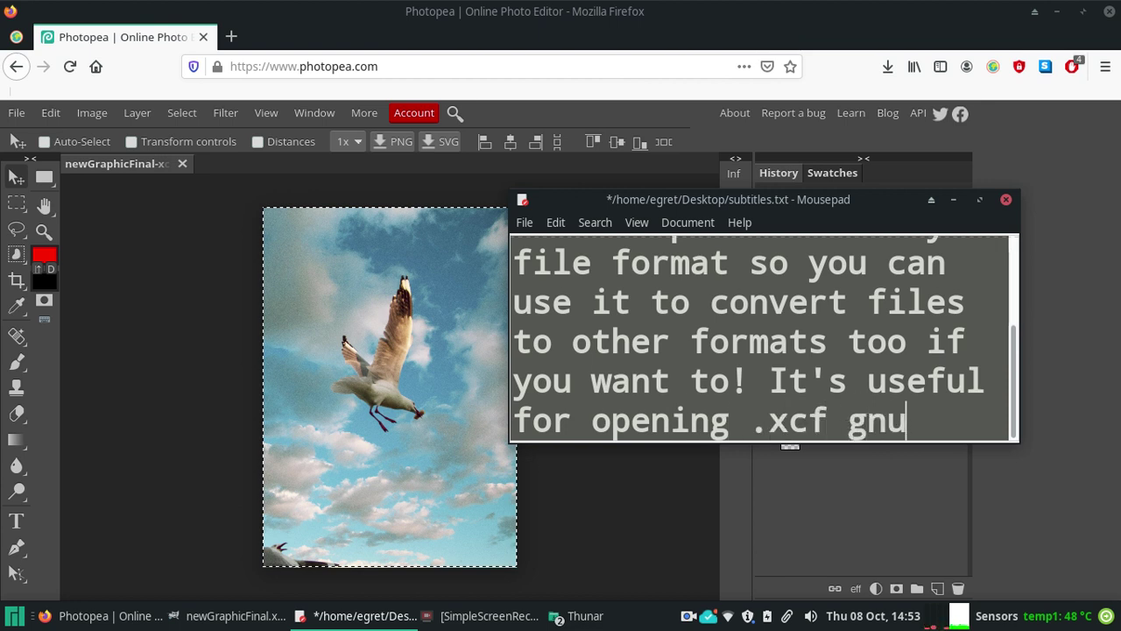
pyautogui.write('imp files a')
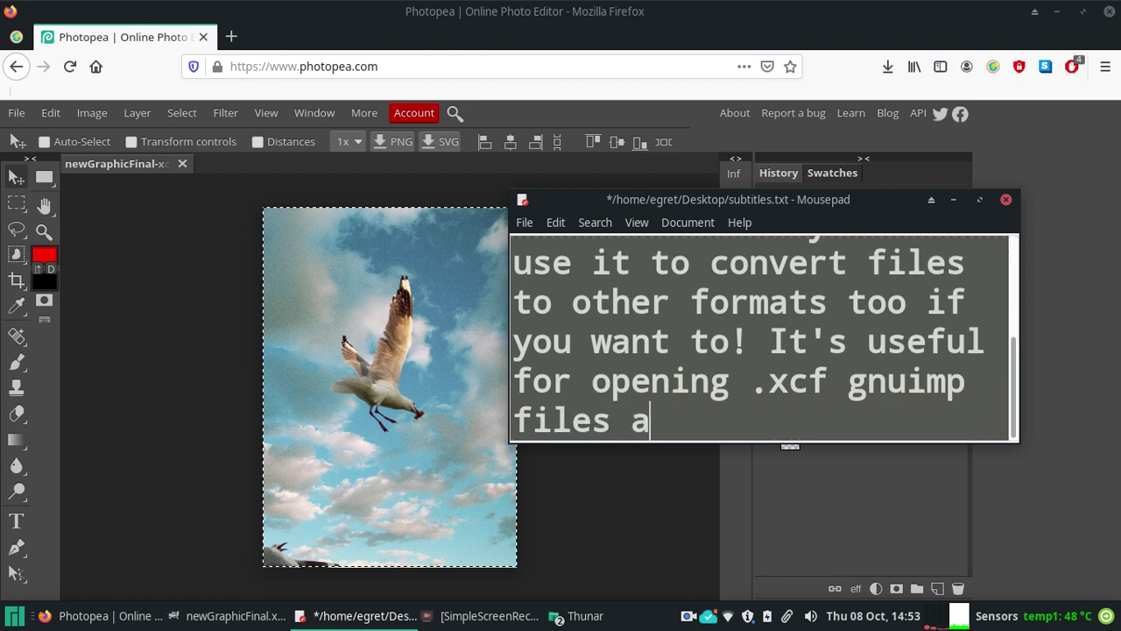
pyautogui.write('nd psd.')
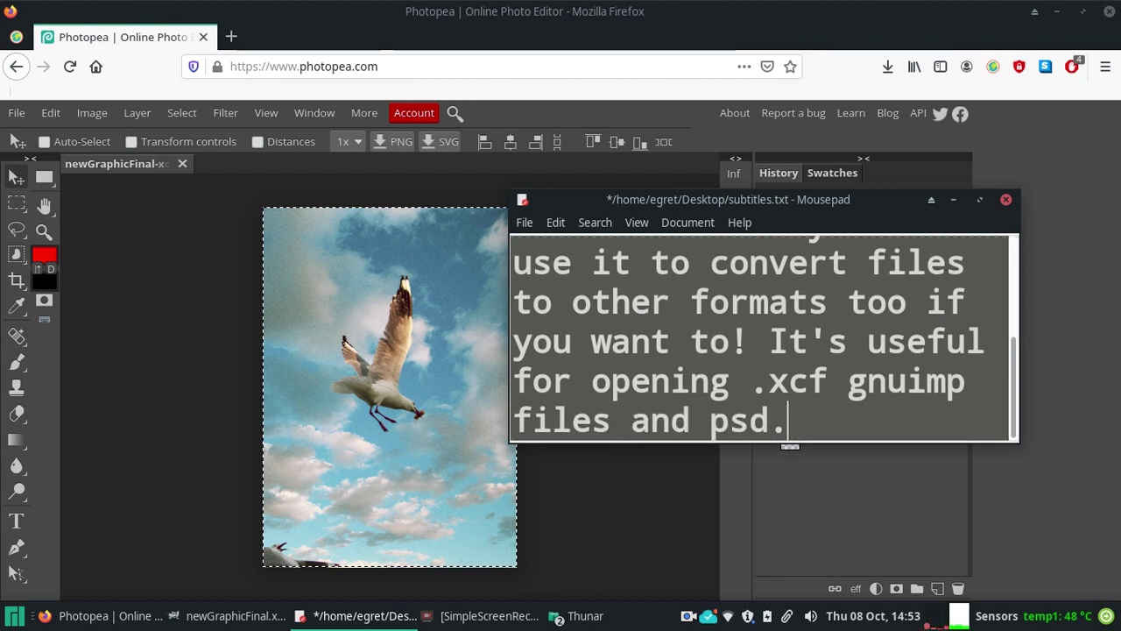
pyautogui.click(953, 199)
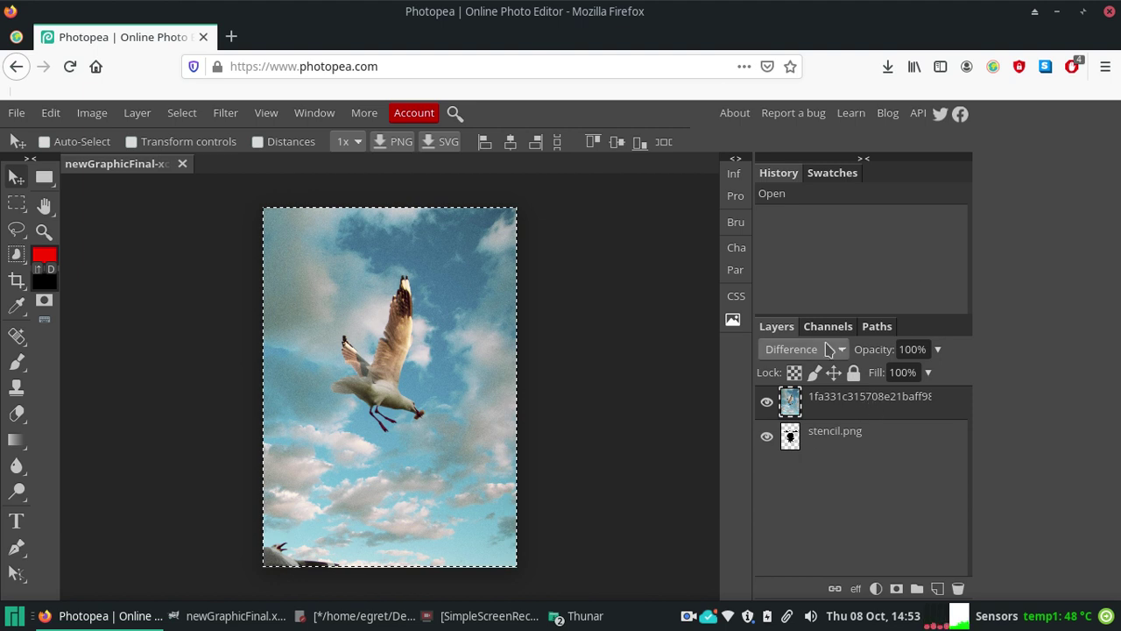
# Step: Move stencil.png above the photo layer and set its blend mode to Normal
pyautogui.moveTo(819, 436)
pyautogui.mouseDown()
pyautogui.moveTo(823, 392)
pyautogui.moveTo(827, 405)
pyautogui.mouseUp()
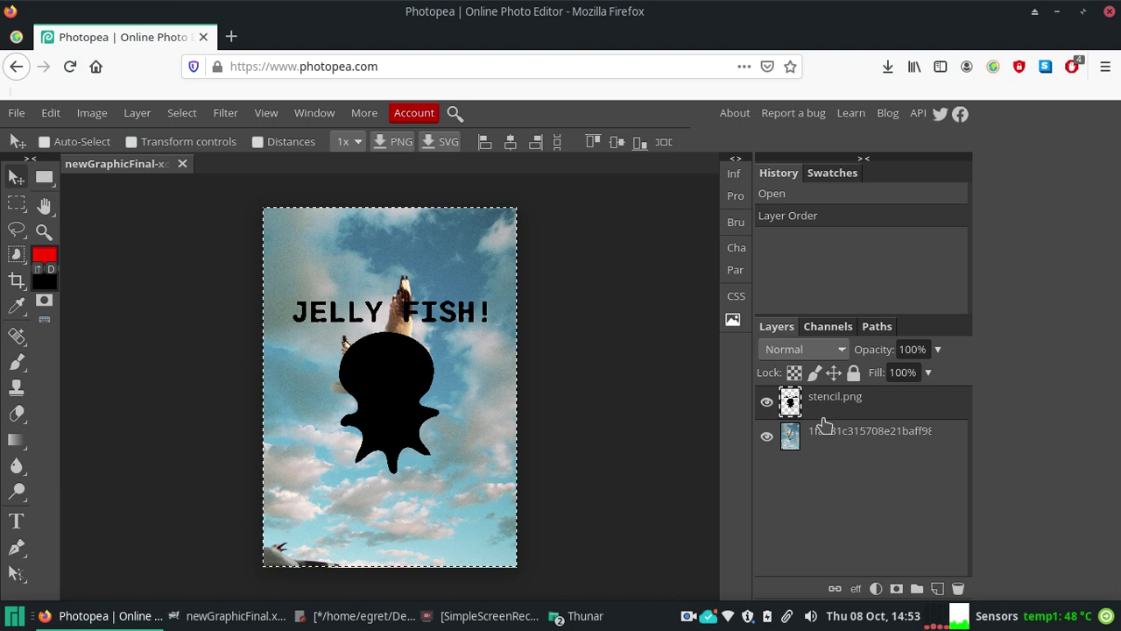
pyautogui.click(817, 445)
pyautogui.click(826, 349)
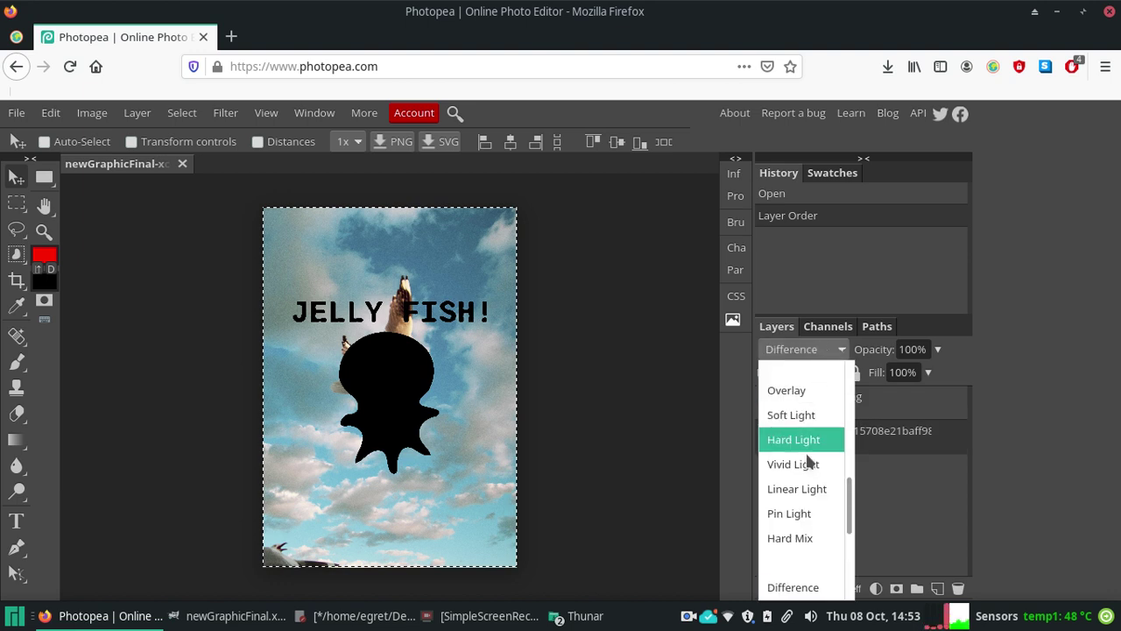
pyautogui.moveTo(849, 513)
pyautogui.mouseDown()
pyautogui.moveTo(843, 576)
pyautogui.moveTo(846, 377)
pyautogui.mouseUp()
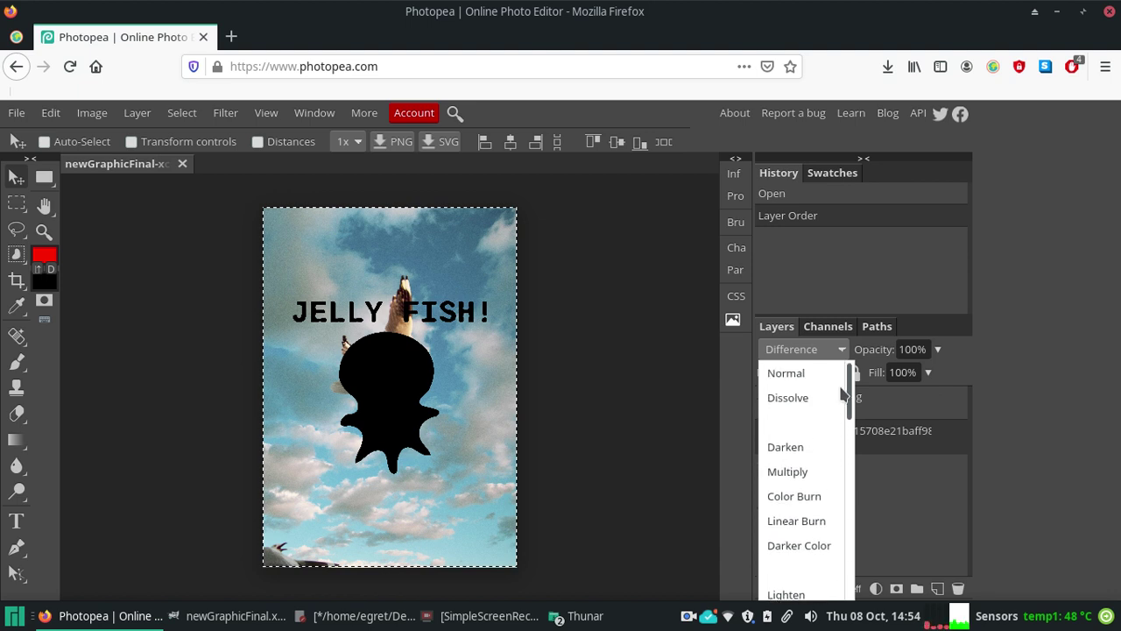
pyautogui.click(796, 383)
# Step: Try Screen and then Difference blending on stencil.png
pyautogui.click(828, 348)
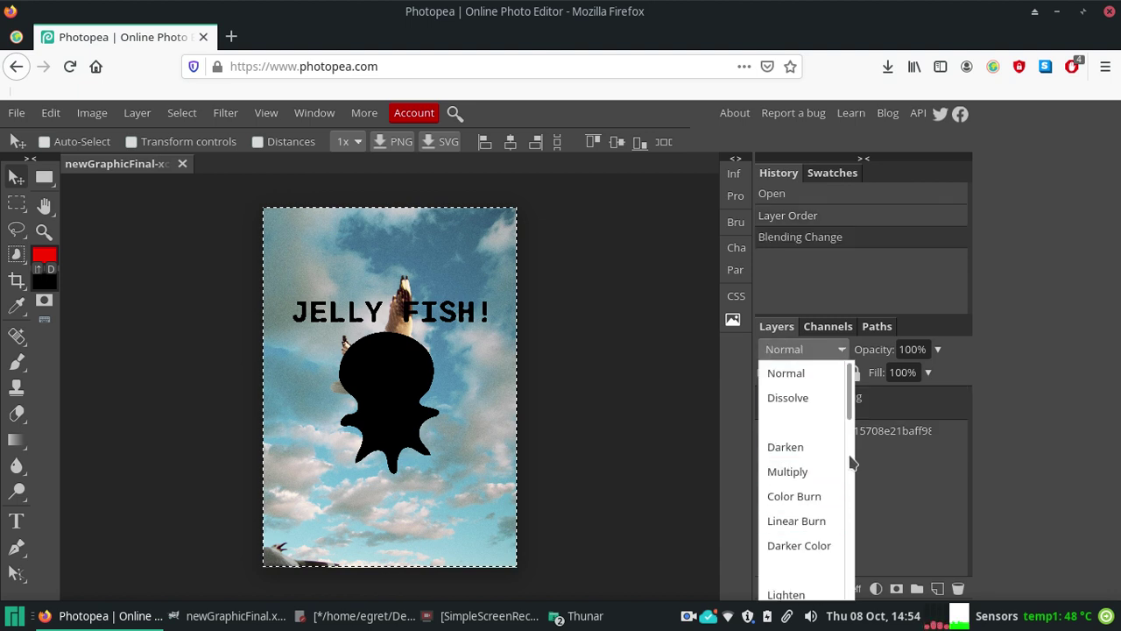
pyautogui.scroll(-1, 849, 411)
pyautogui.scroll(-2, 789, 456)
pyautogui.click(784, 483)
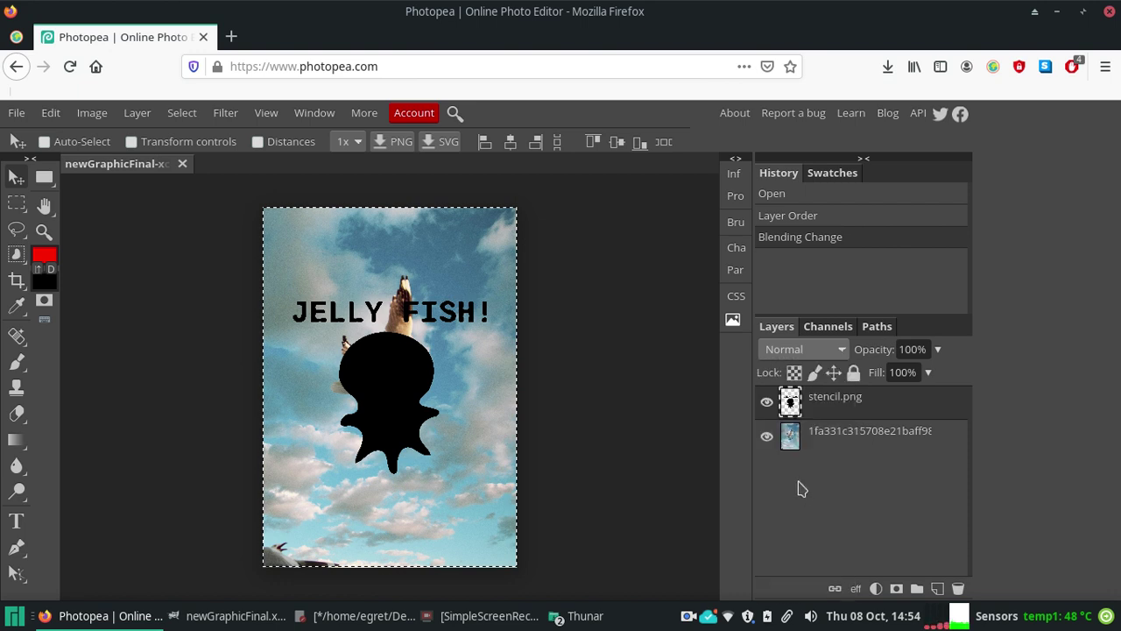
pyautogui.click(824, 349)
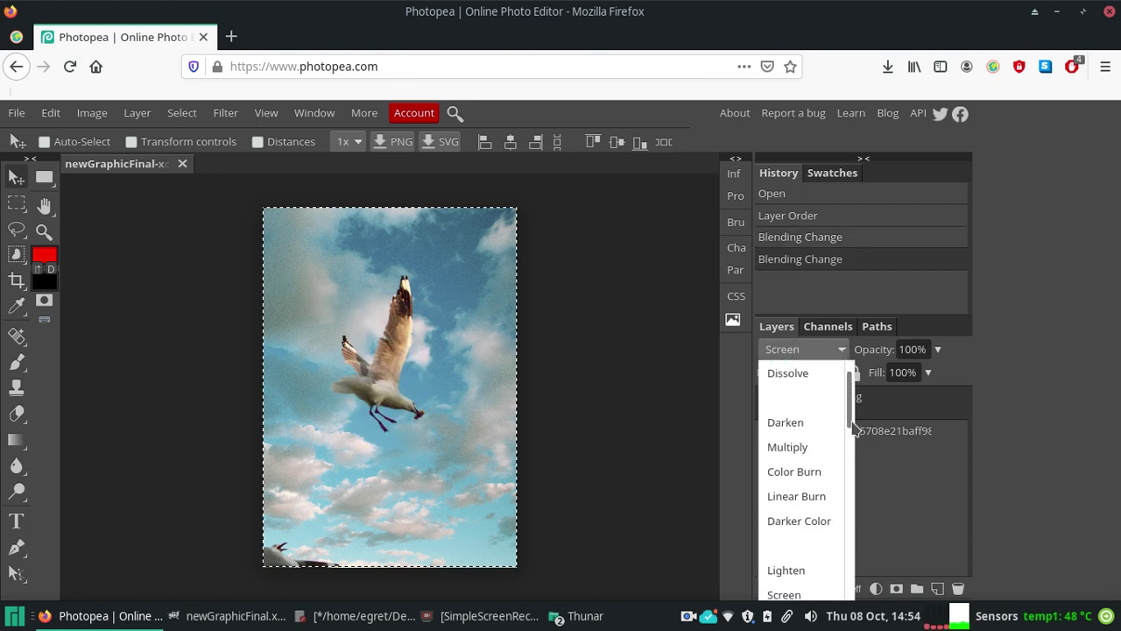
pyautogui.scroll(-1, 854, 425)
pyautogui.moveTo(854, 425); pyautogui.dragTo(841, 517)
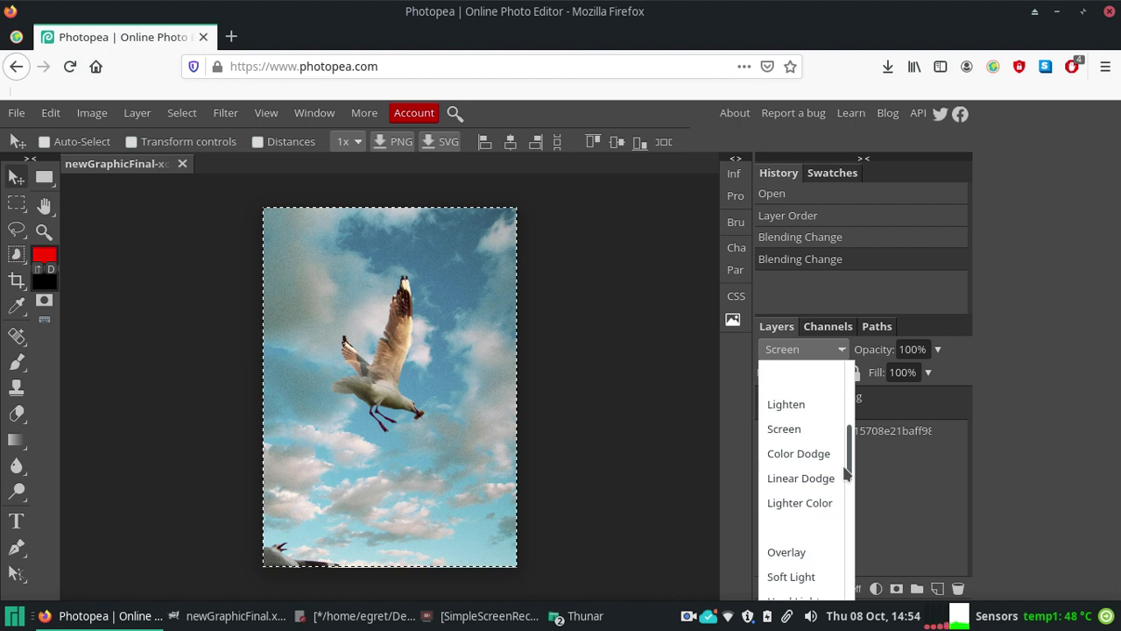
pyautogui.scroll(-2, 832, 525)
pyautogui.scroll(-1, 829, 532)
pyautogui.click(828, 525)
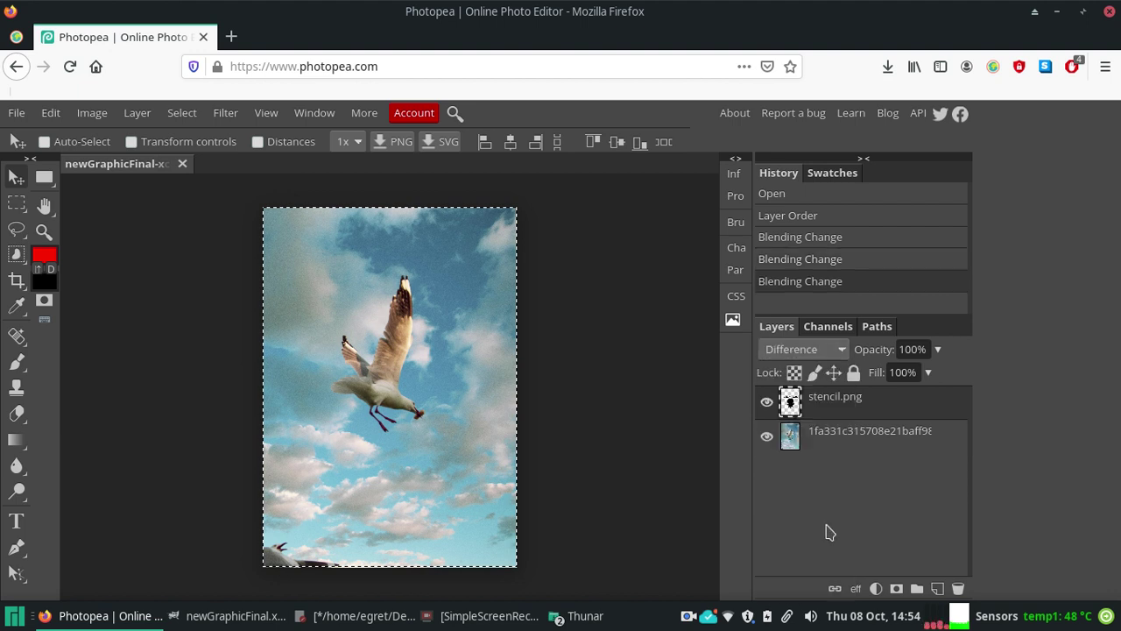
# Step: Set stencil.png back to Normal and move it below the photo layer
pyautogui.click(827, 351)
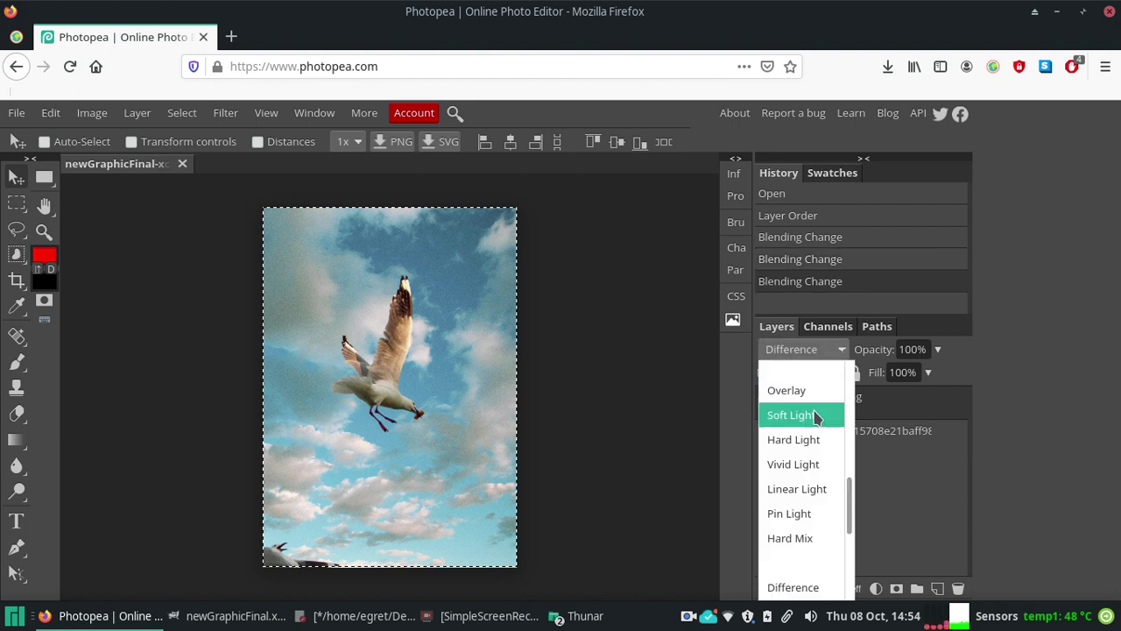
pyautogui.moveTo(852, 508); pyautogui.dragTo(852, 373)
pyautogui.click(793, 372)
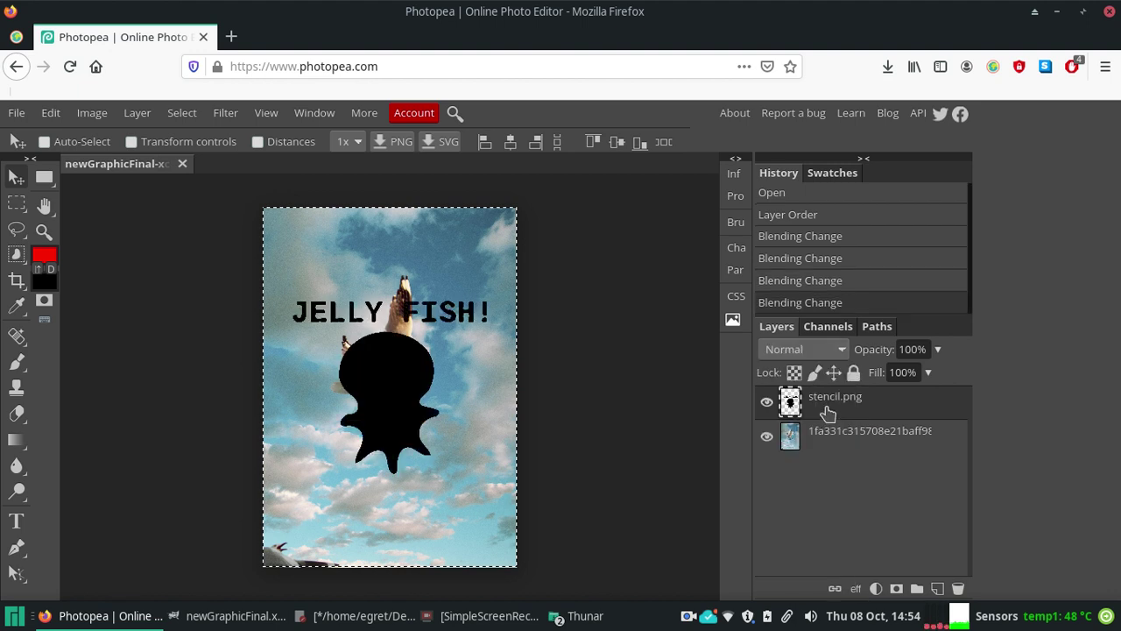
pyautogui.moveTo(797, 406); pyautogui.dragTo(826, 423)
pyautogui.click(824, 349)
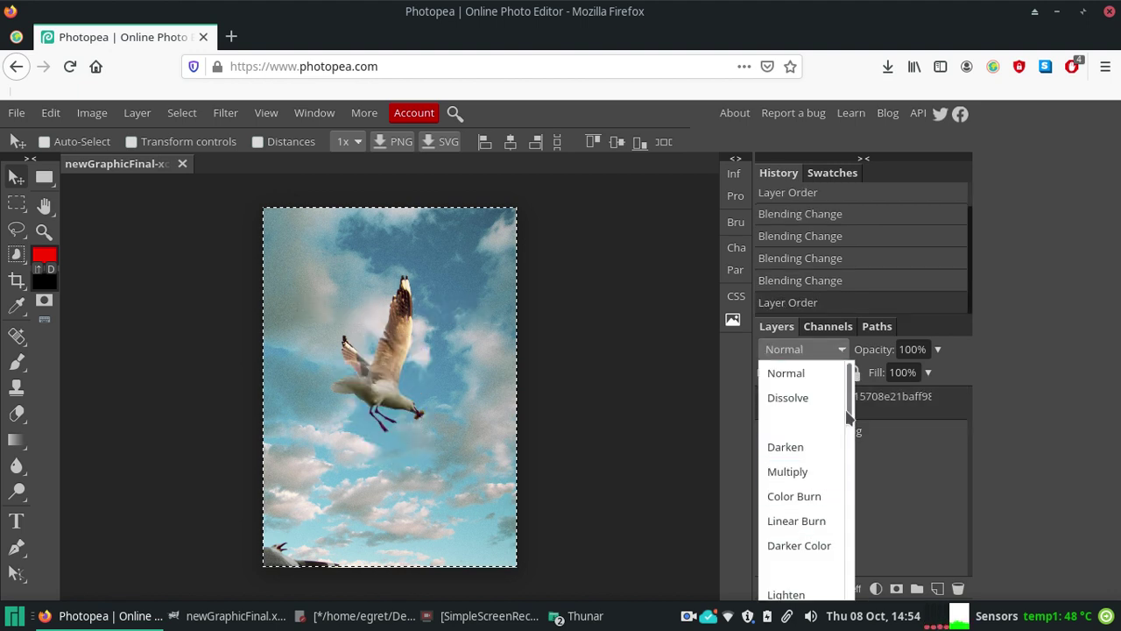
# Step: Try Screen and then Overlay blending on the seagull photo layer
pyautogui.moveTo(849, 379); pyautogui.dragTo(846, 473)
pyautogui.click(793, 436)
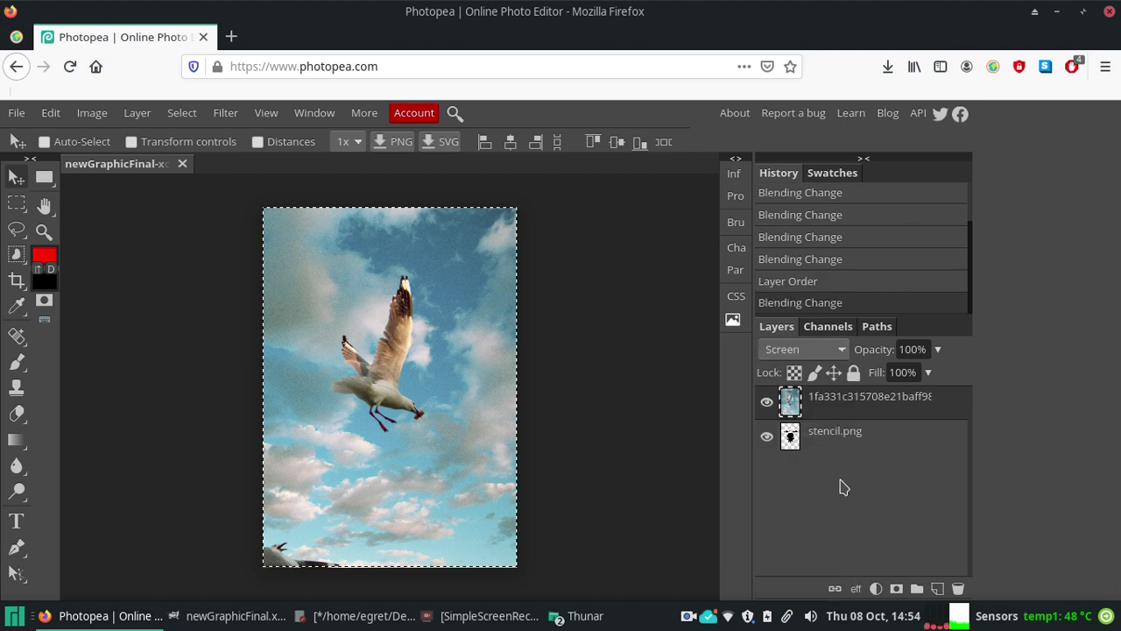
pyautogui.click(815, 348)
pyautogui.moveTo(850, 421); pyautogui.dragTo(850, 486)
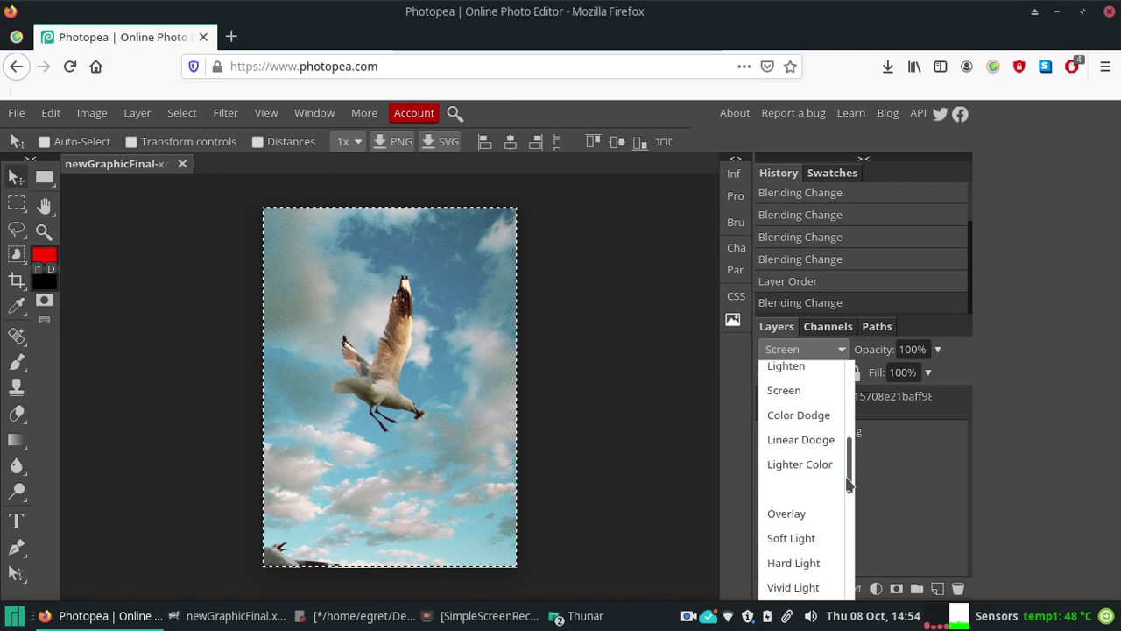
pyautogui.scroll(-1, 787, 475)
pyautogui.click(786, 453)
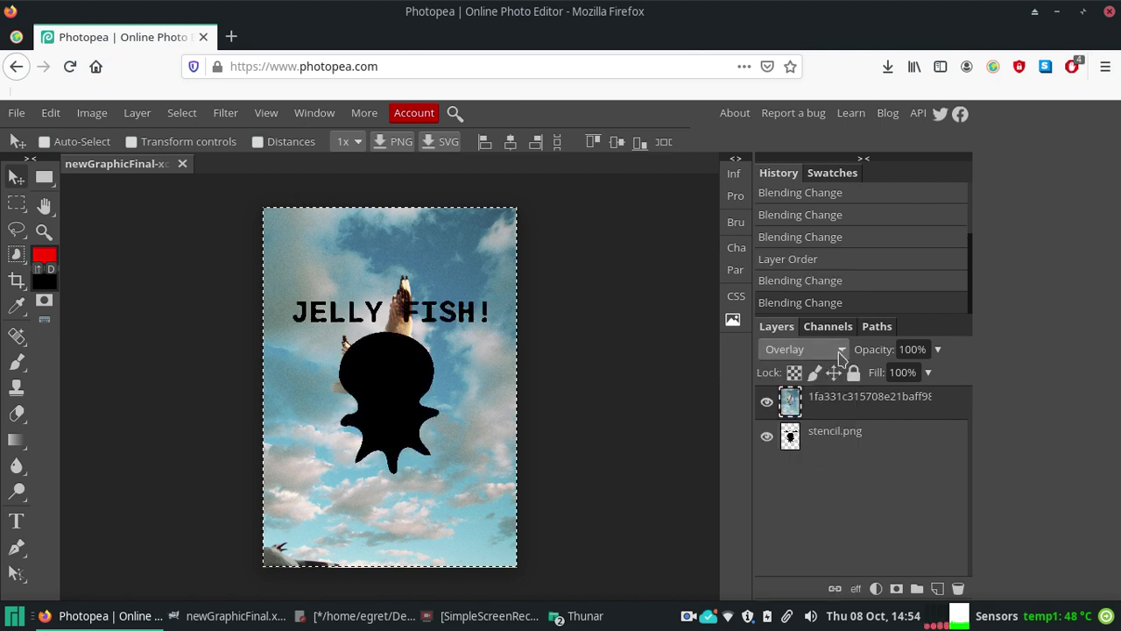
# Step: Switch the photo layer's blend mode to Exclusion, then Subtract
pyautogui.click(810, 349)
pyautogui.scroll(-2, 813, 490)
pyautogui.scroll(-3, 813, 508)
pyautogui.click(812, 508)
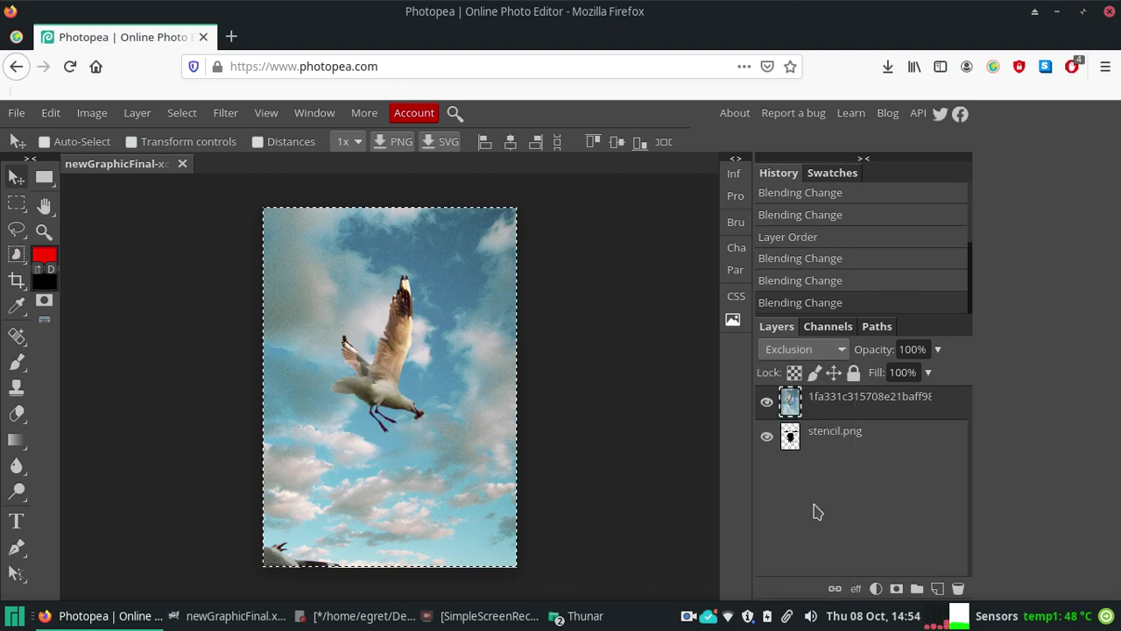
pyautogui.click(828, 350)
pyautogui.scroll(-2, 850, 519)
pyautogui.click(819, 516)
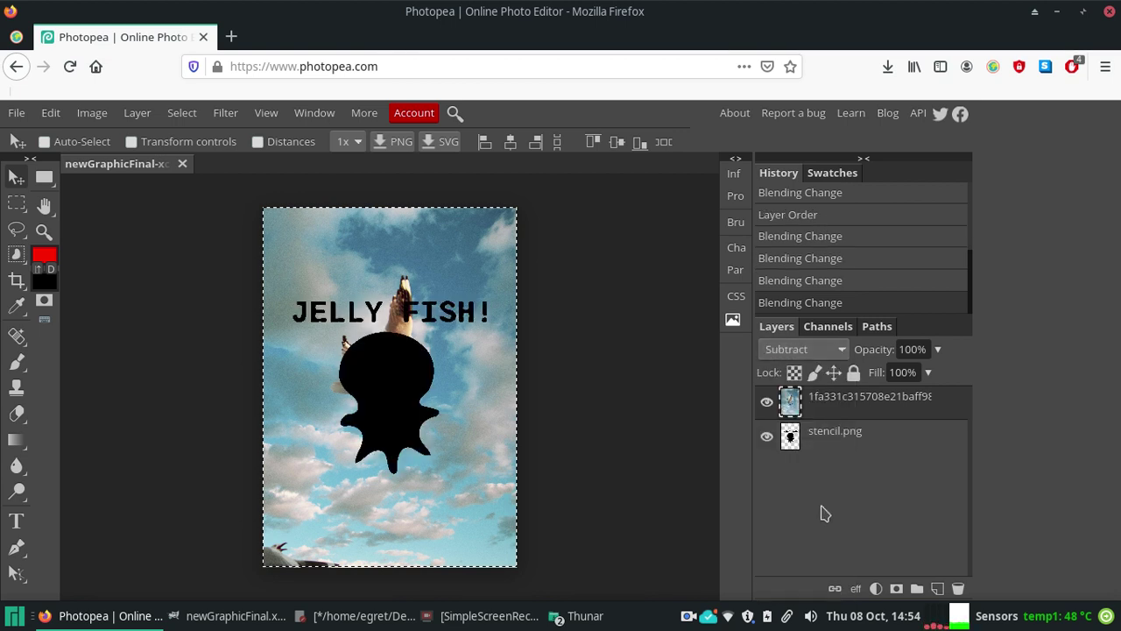
# Step: Try Divide and Saturation on the photo layer, then reset it to Normal
pyautogui.click(832, 349)
pyautogui.scroll(-1, 848, 543)
pyautogui.scroll(-2, 847, 554)
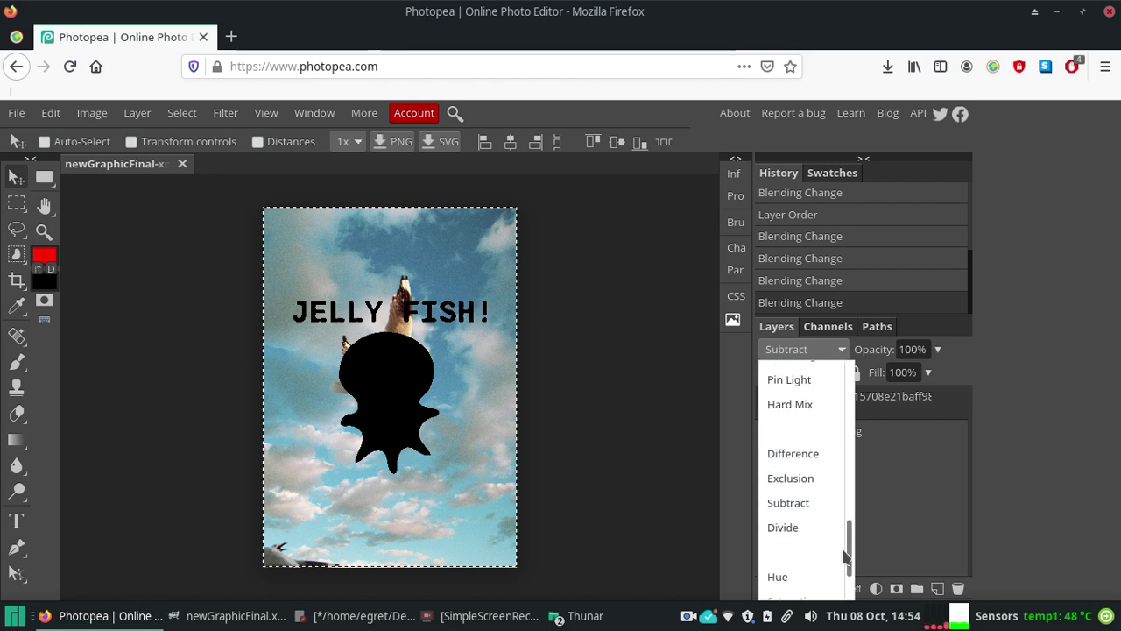
pyautogui.click(814, 527)
pyautogui.click(841, 352)
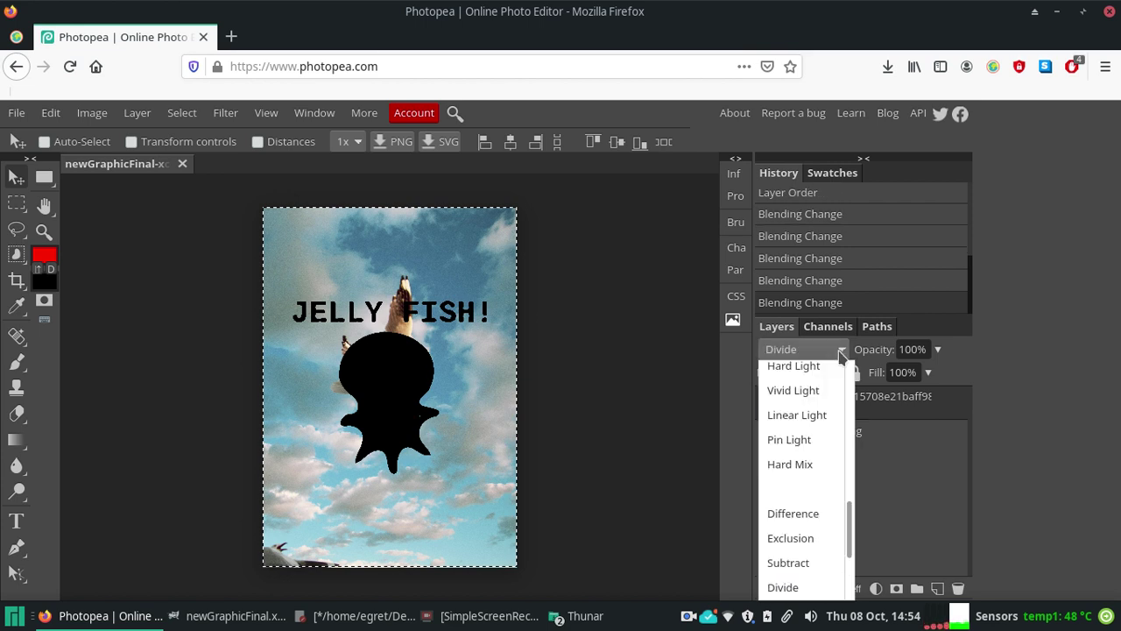
pyautogui.scroll(-3, 837, 552)
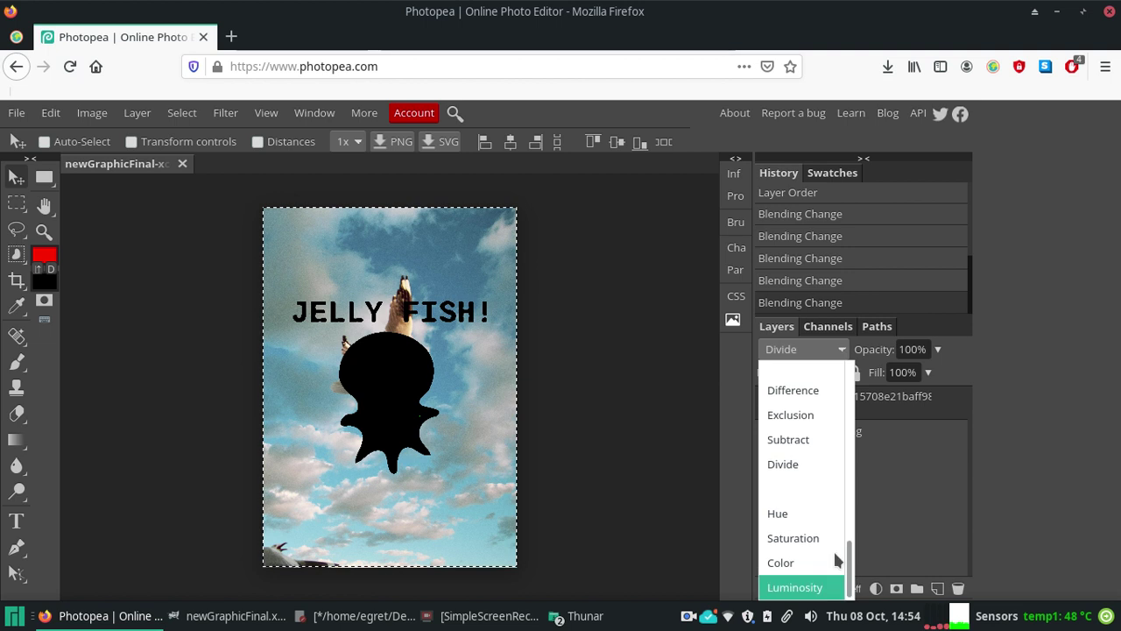
pyautogui.click(827, 538)
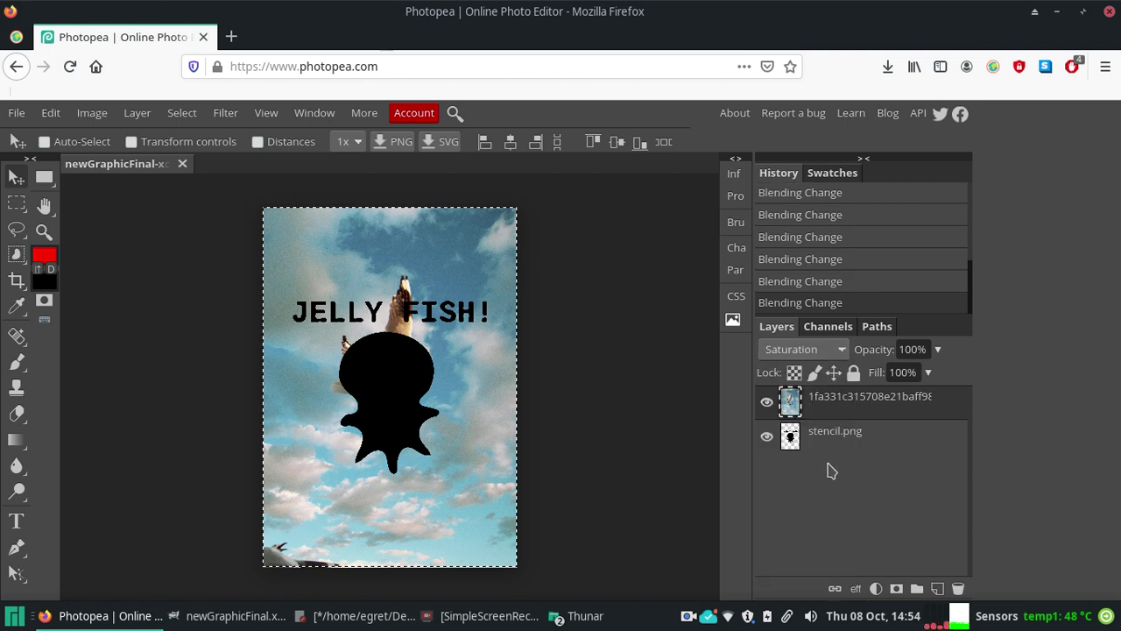
pyautogui.click(832, 350)
pyautogui.moveTo(849, 557)
pyautogui.mouseDown()
pyautogui.moveTo(846, 419)
pyautogui.moveTo(815, 385)
pyautogui.mouseUp()
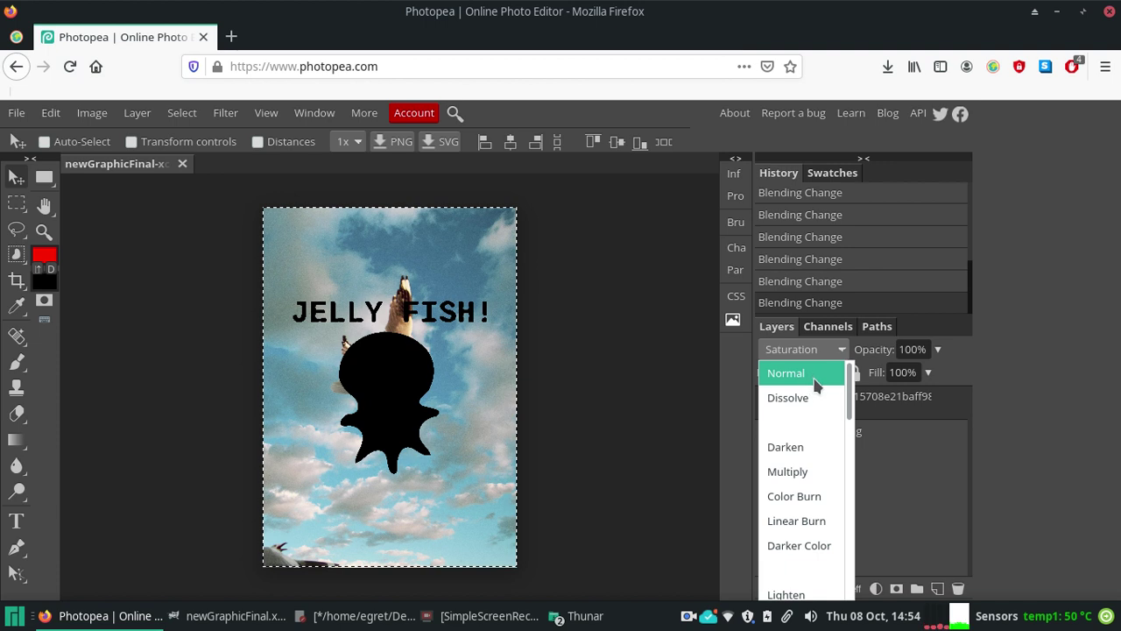
pyautogui.click(815, 379)
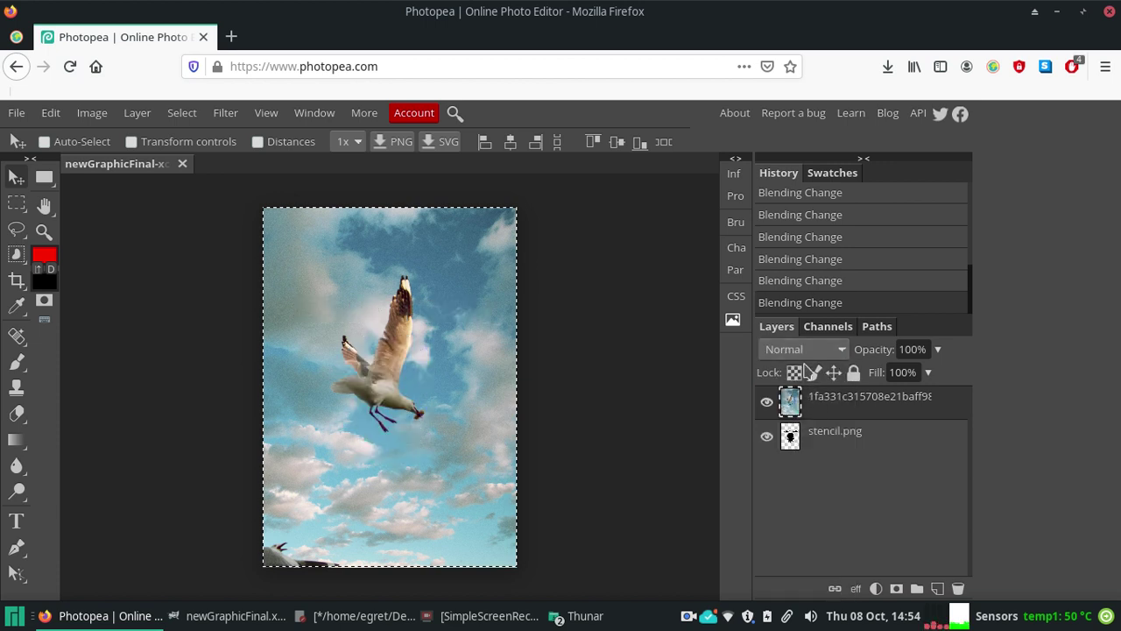
# Step: In subtitles.txt, add the 'Of course it loses some things in translation...' paragraph, then minimize Mousepad
pyautogui.click(320, 617)
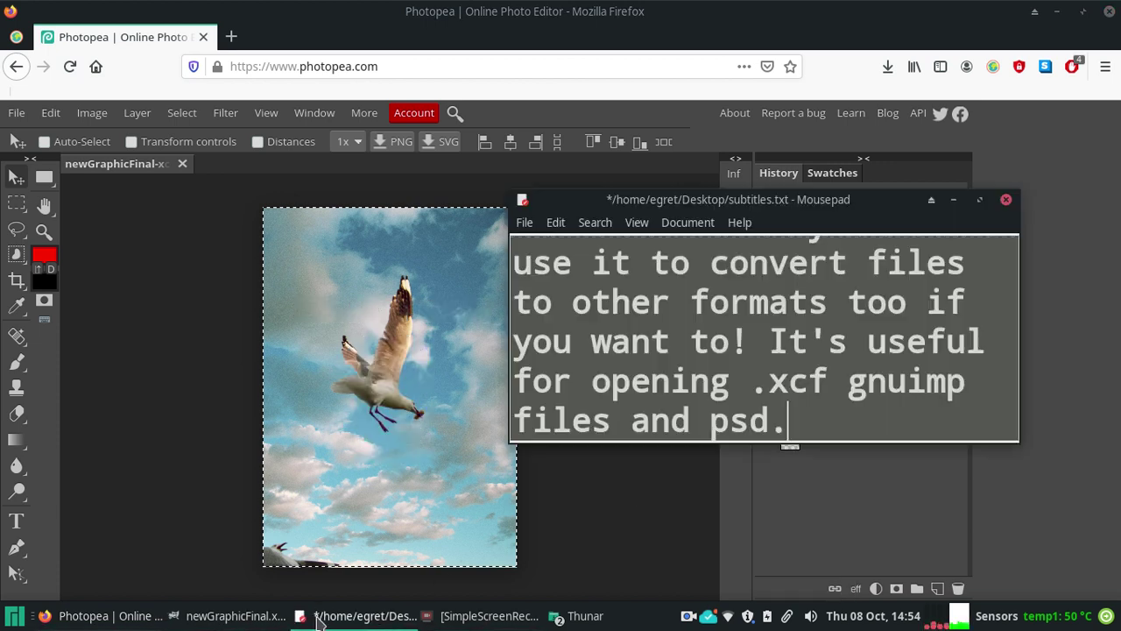
pyautogui.press('Return')
pyautogui.press('Return')
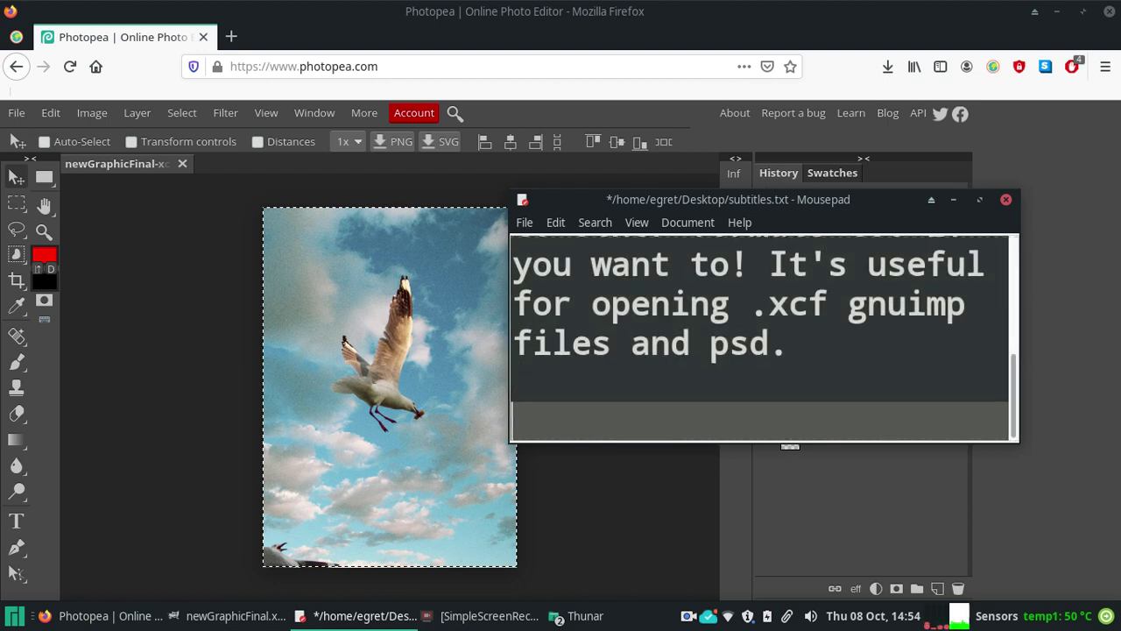
pyautogui.write('Of cou')
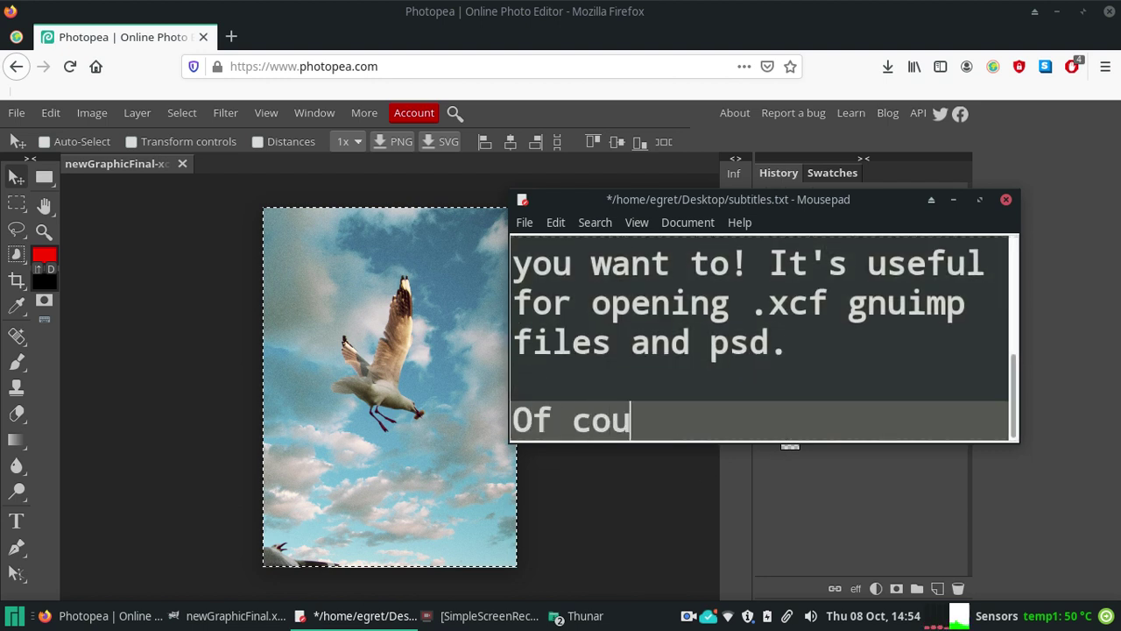
pyautogui.write('rse it')
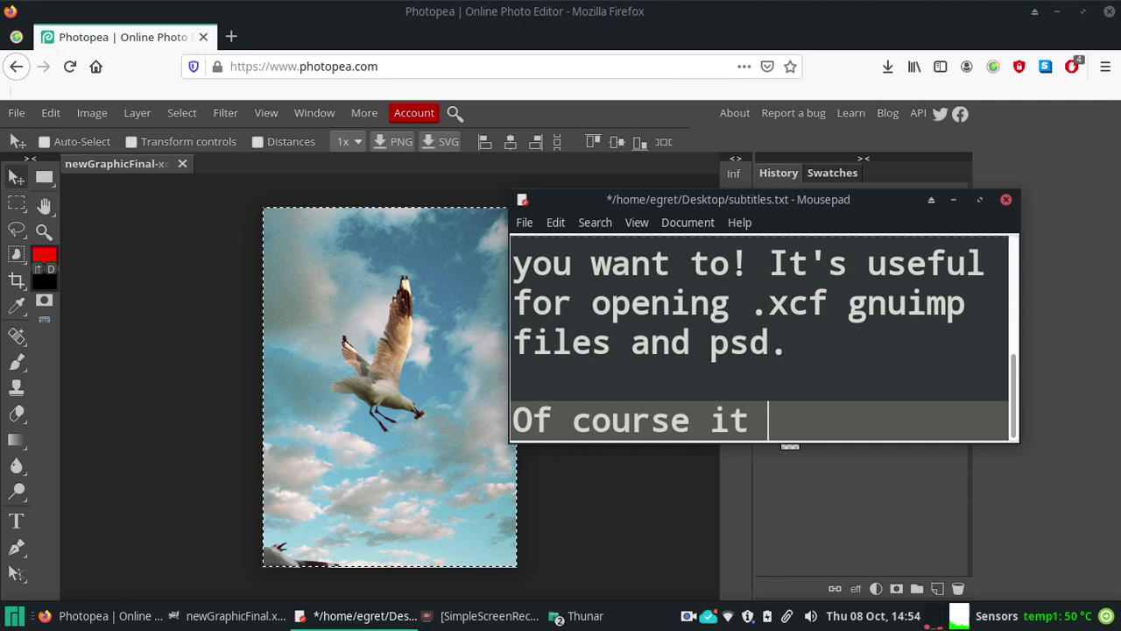
pyautogui.write('loses')
pyautogui.write(' some')
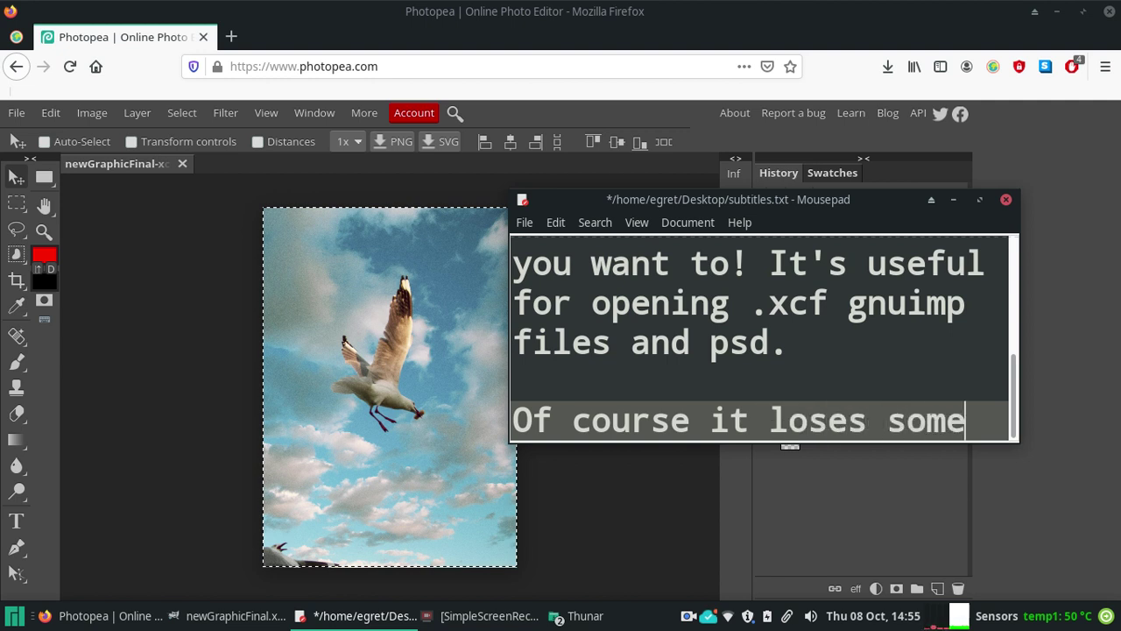
pyautogui.write('hing')
pyautogui.write('s in transla')
pyautogui.write('tion.')
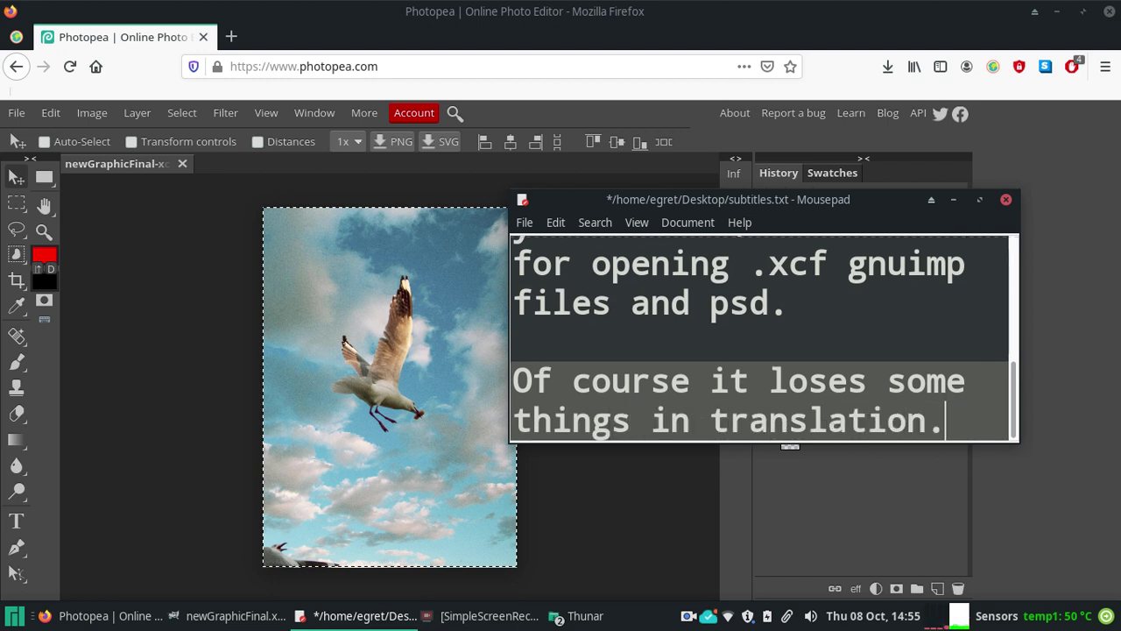
pyautogui.write(" so you'll")
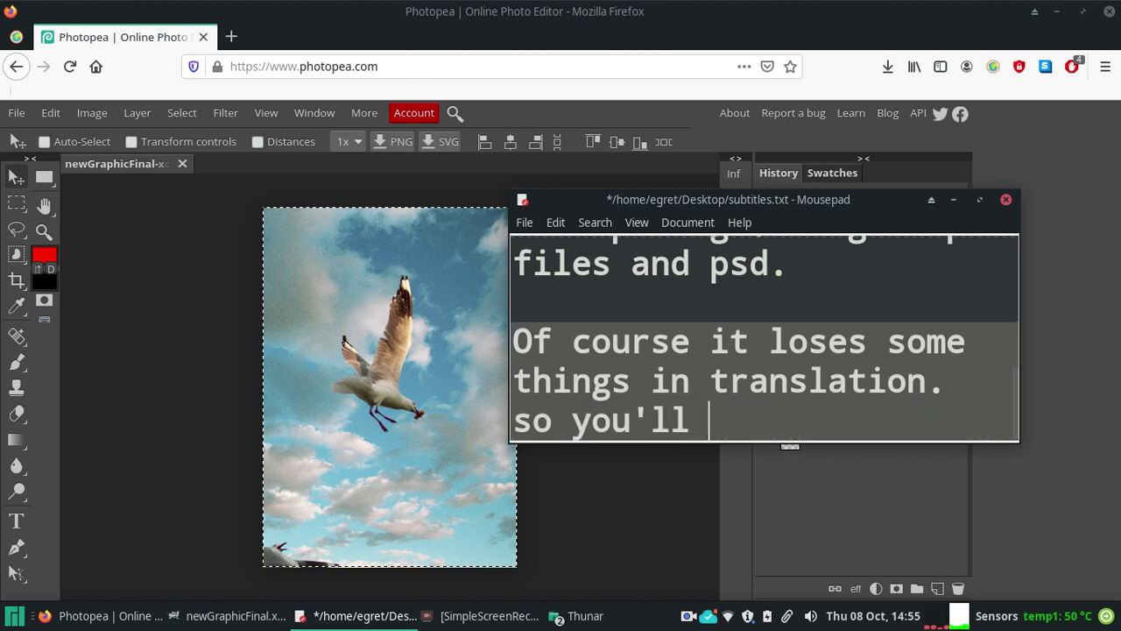
pyautogui.write('wan')
pyautogui.write('o tinketr')
pyautogui.press('BackSpace')
pyautogui.press('BackSpace')
pyautogui.write('tinke')
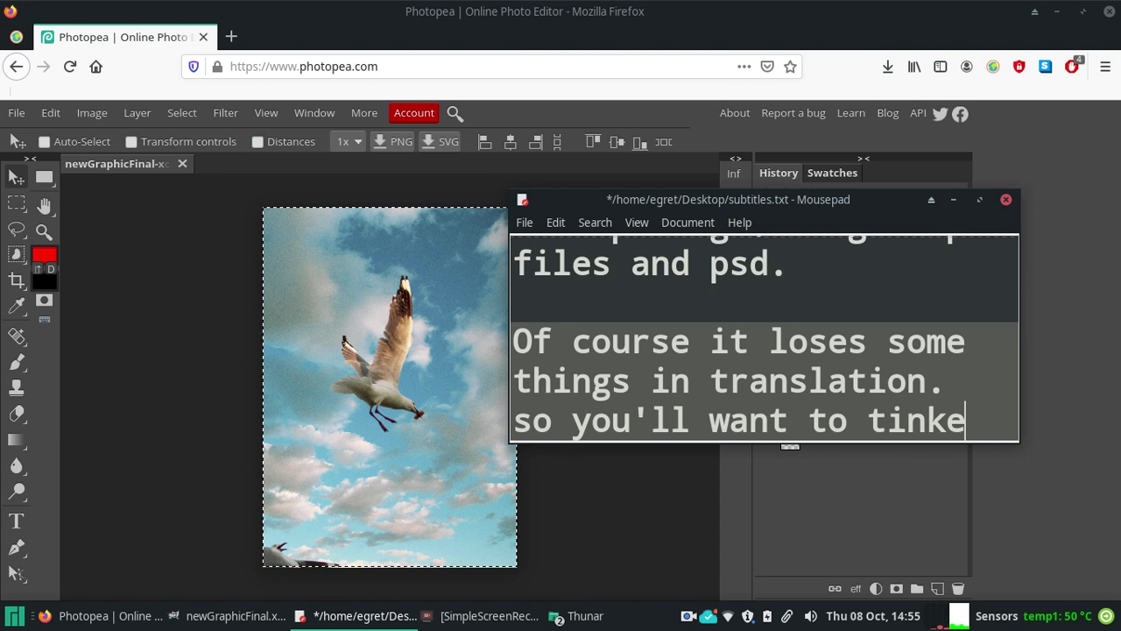
pyautogui.write('r and edit ')
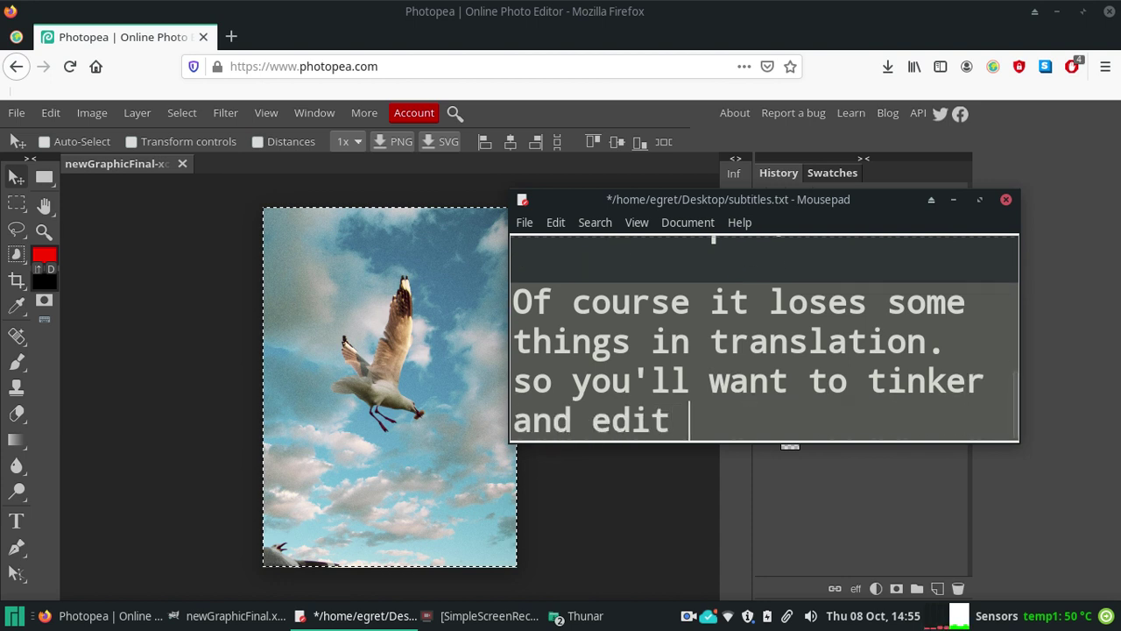
pyautogui.write('for a w')
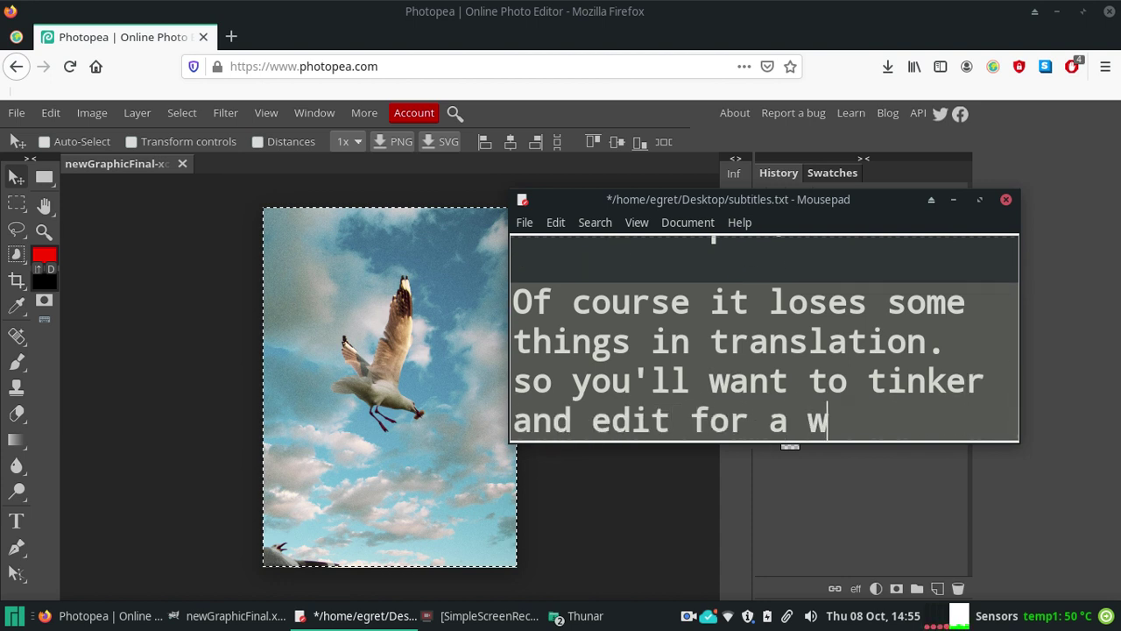
pyautogui.write('hiloe')
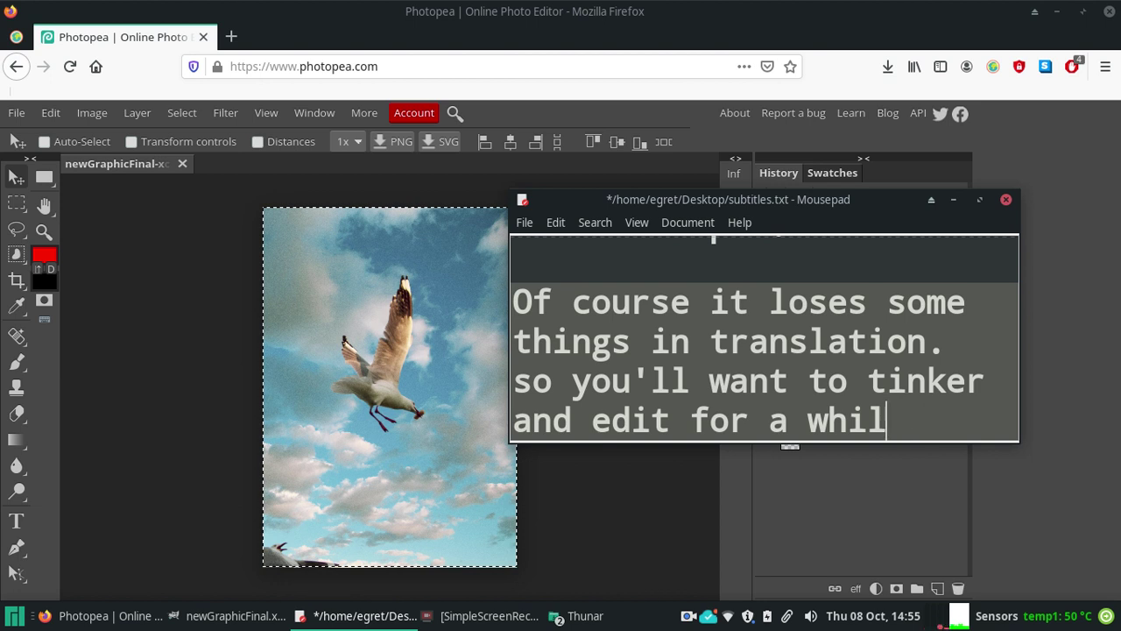
pyautogui.click(954, 201)
# Step: Move stencil.png above the seagull photo layer and switch to the freehand Lasso Select tool
pyautogui.click(831, 413)
pyautogui.moveTo(832, 446); pyautogui.dragTo(859, 403)
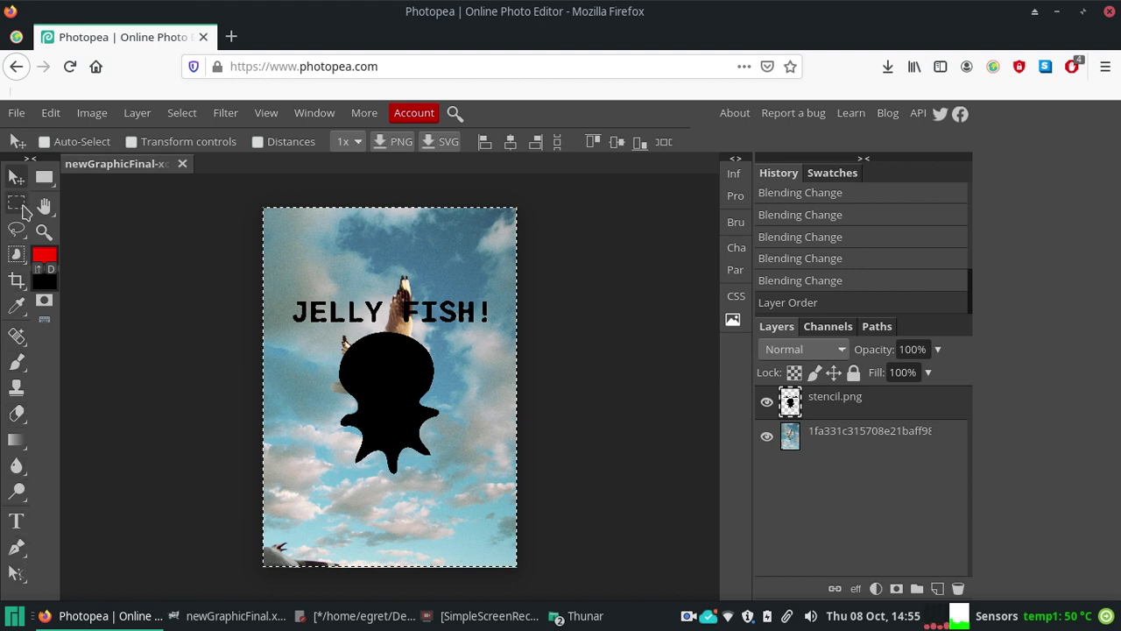
pyautogui.click(21, 207)
pyautogui.rightClick(21, 207)
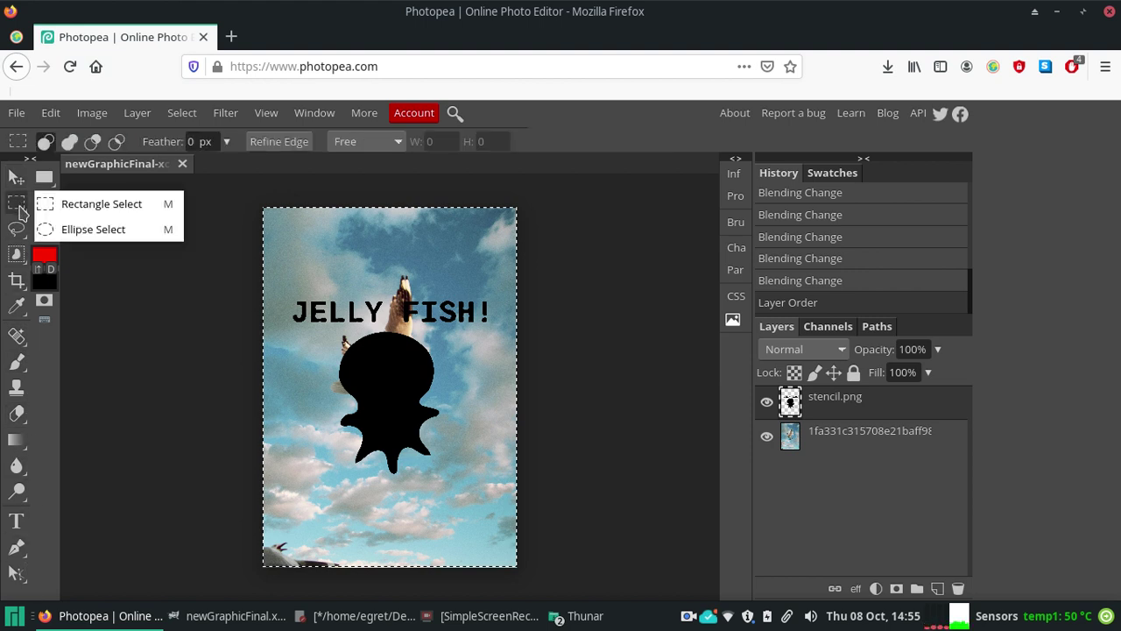
pyautogui.click(21, 209)
pyautogui.rightClick(21, 210)
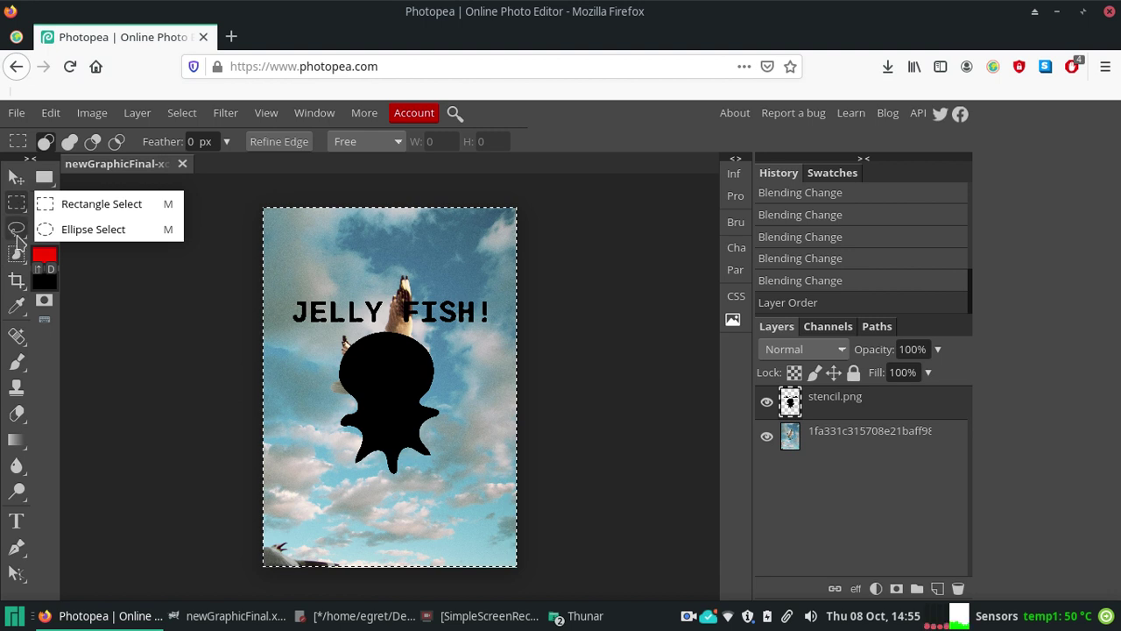
pyautogui.click(17, 230)
pyautogui.rightClick(18, 234)
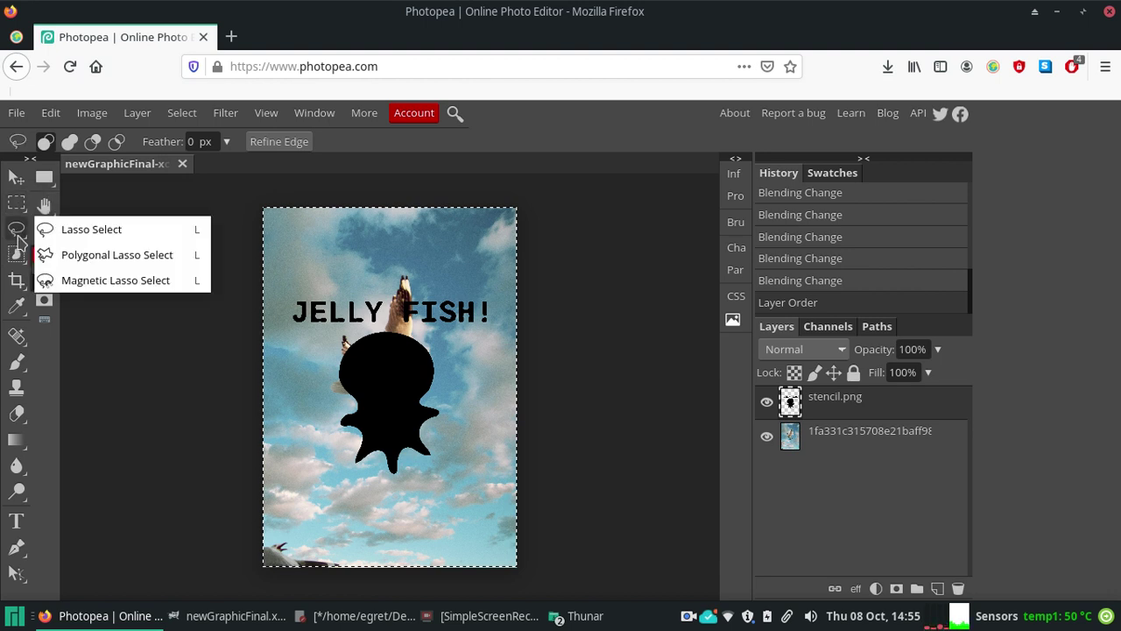
pyautogui.click(18, 233)
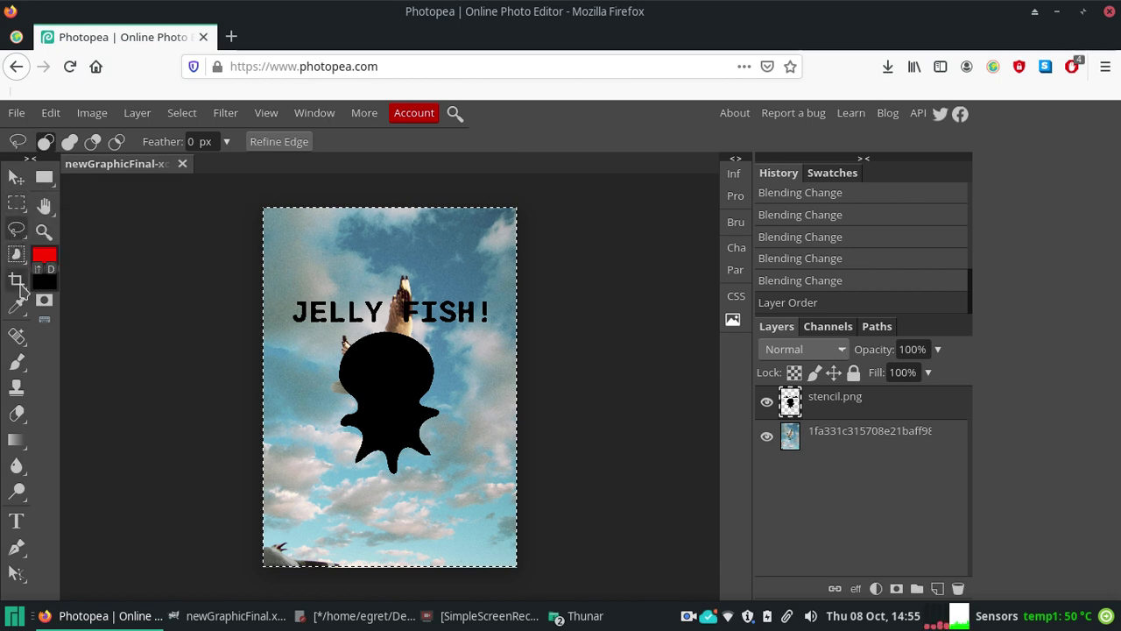
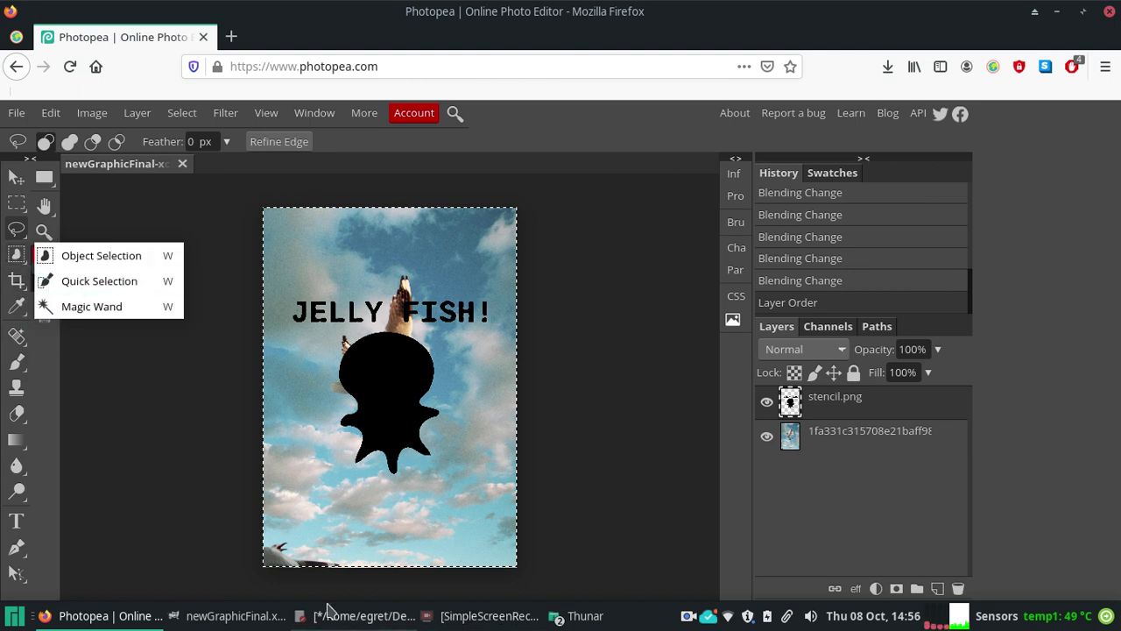
# Step: Replace everything in subtitles.txt with 'you can right-click on any of the photopea tools for extra tools'
pyautogui.click(350, 616)
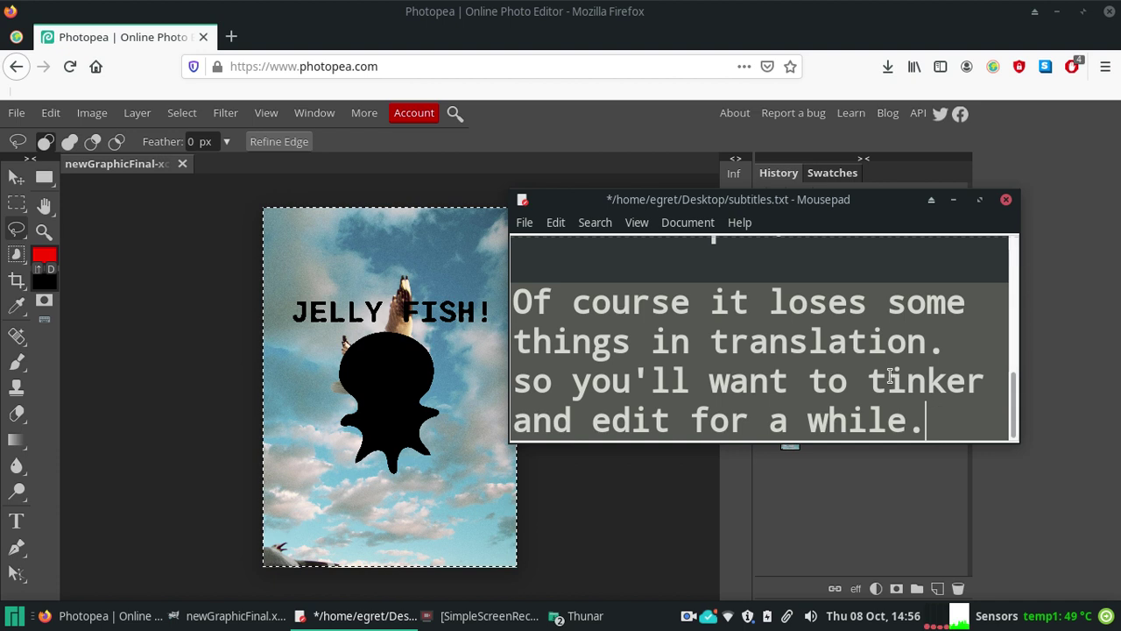
pyautogui.hotkey('ctrl', 'a')
pyautogui.press('BackSpace')
pyautogui.write('you c')
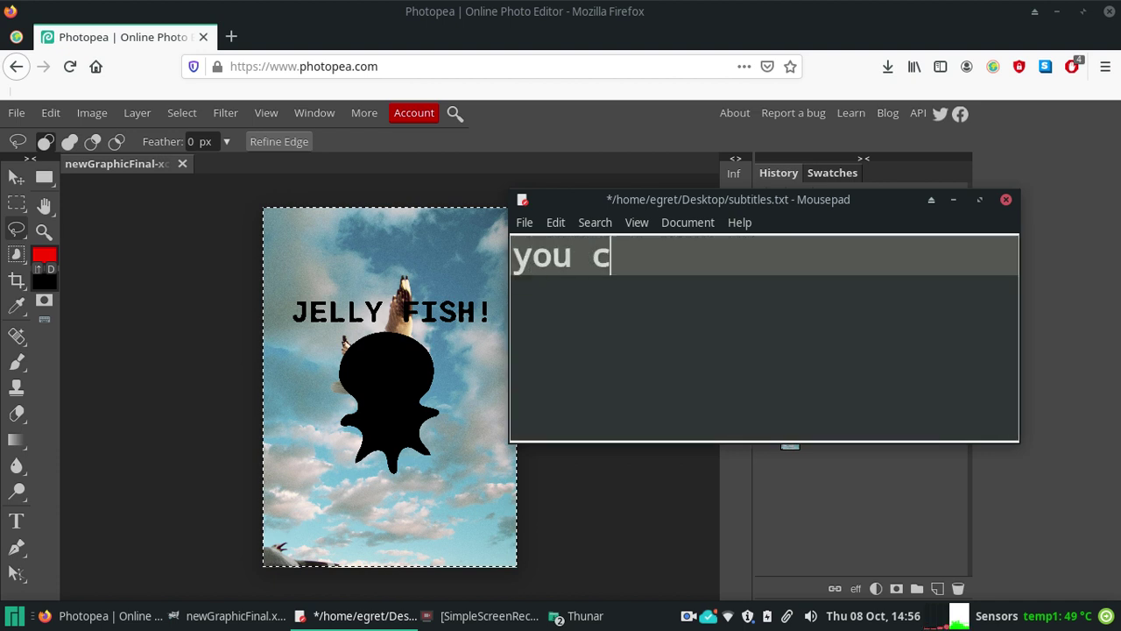
pyautogui.write('an right-click on any of th')
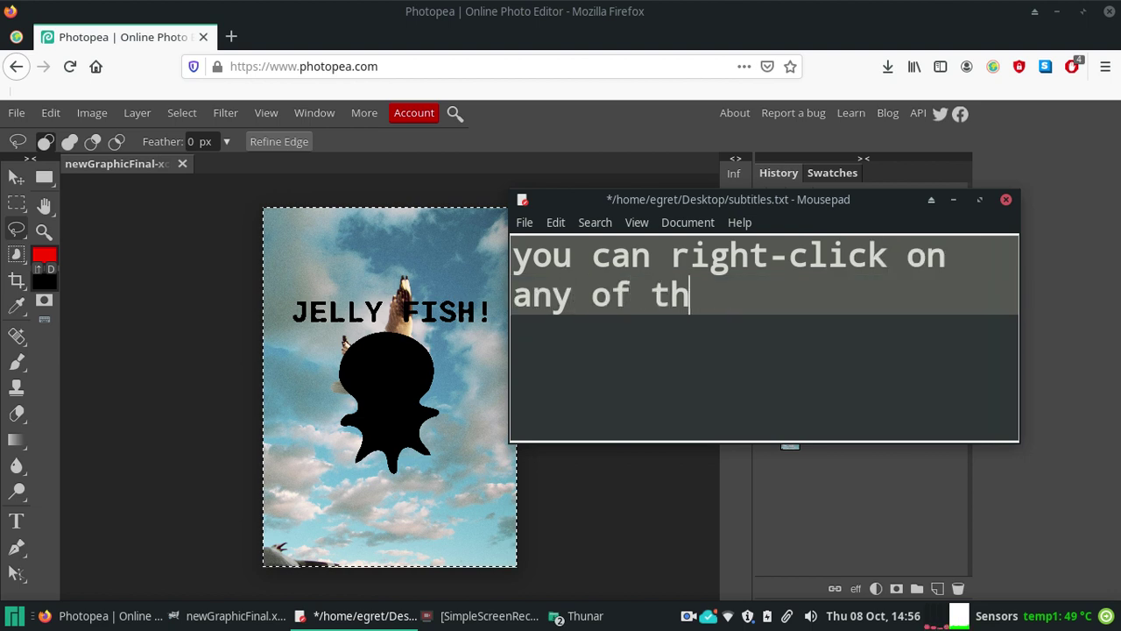
pyautogui.write('e photopea tools for extra t')
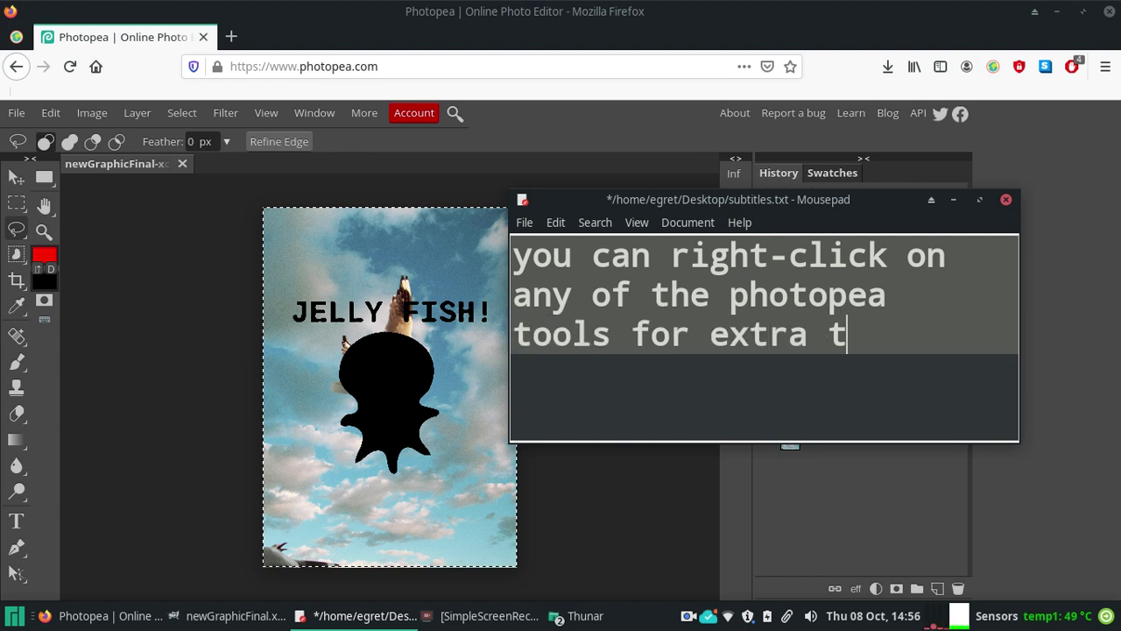
pyautogui.write('ools')
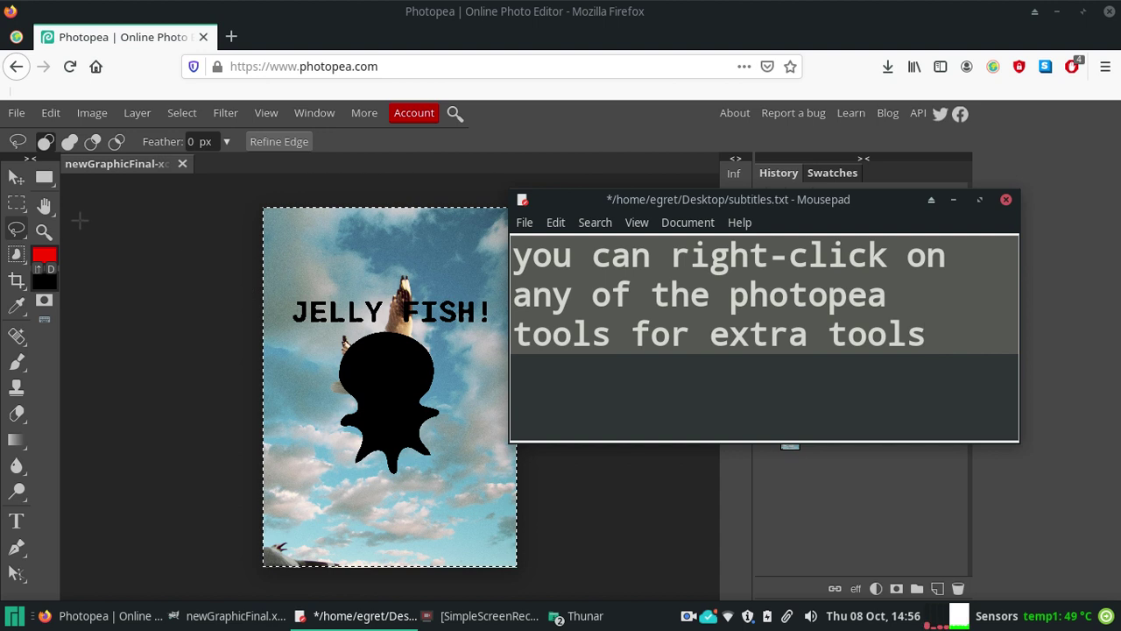
# Step: Switch to the Magic Wand tool and add the subtitle line 'Get the 'Magic Wand' tool out'
pyautogui.rightClick(16, 259)
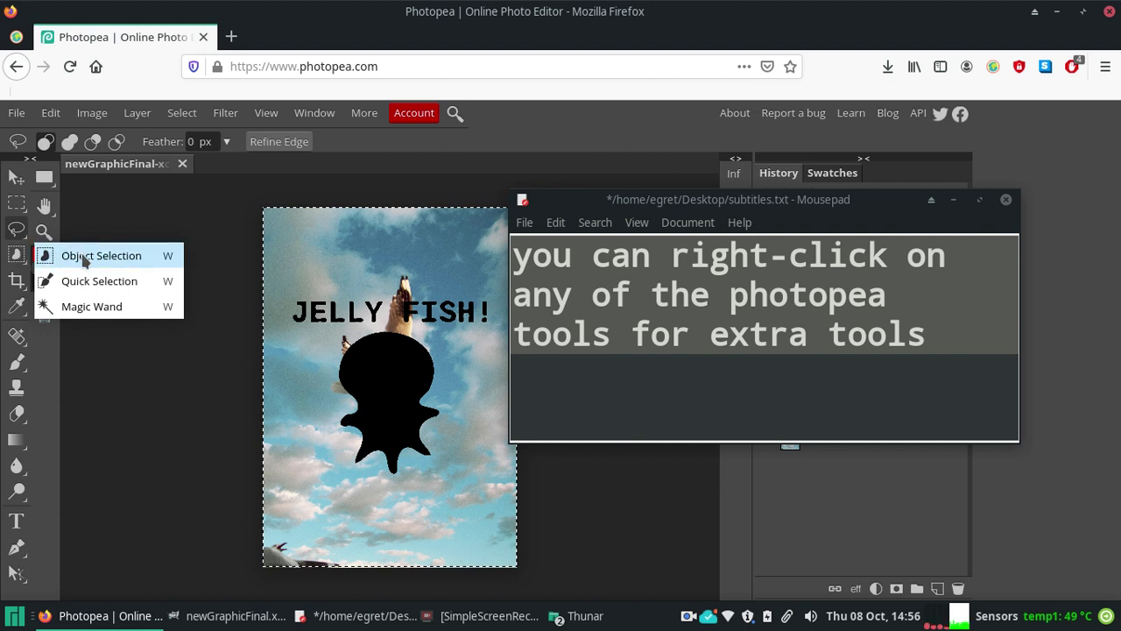
pyautogui.click(114, 308)
pyautogui.click(941, 407)
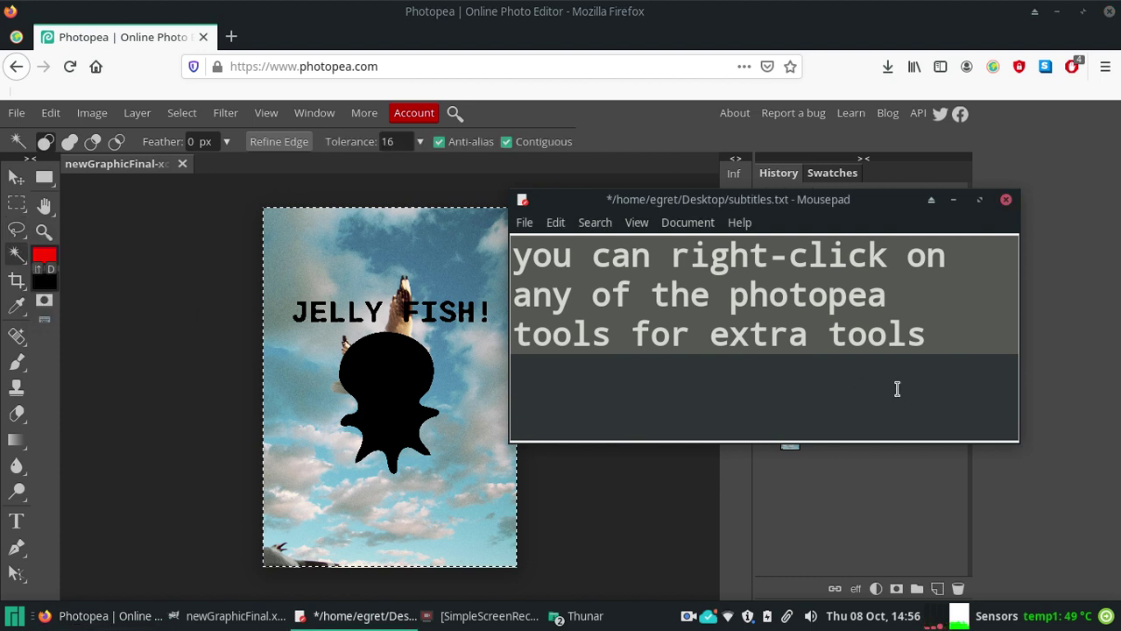
pyautogui.press('Return')
pyautogui.press('Return')
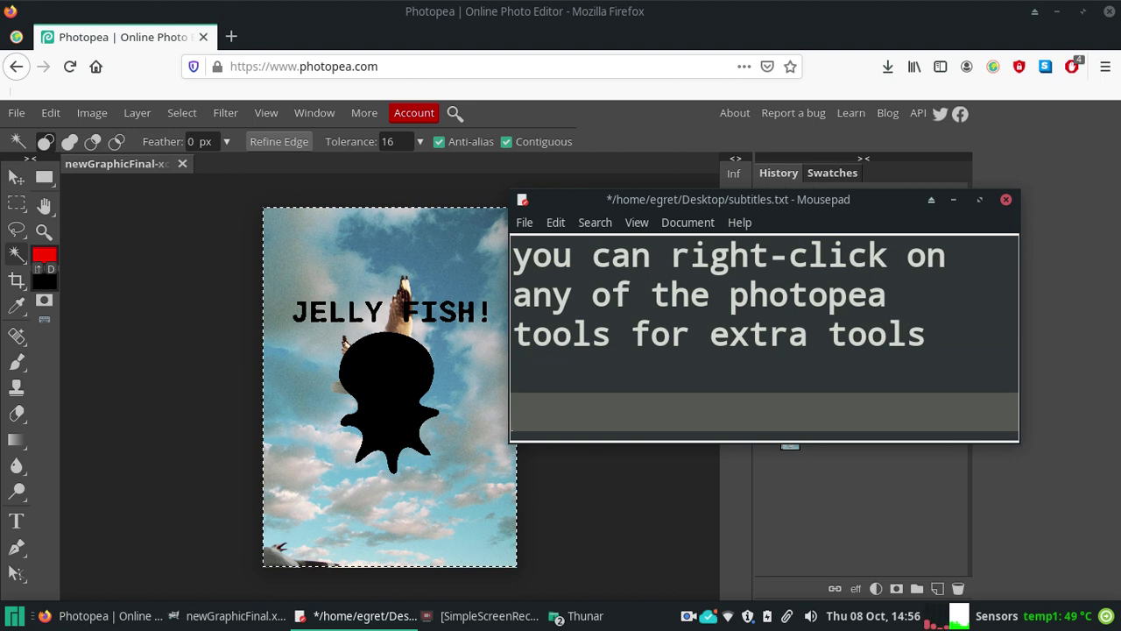
pyautogui.moveTo(558, 196)
pyautogui.mouseDown()
pyautogui.moveTo(216, 179)
pyautogui.moveTo(125, 192)
pyautogui.mouseUp()
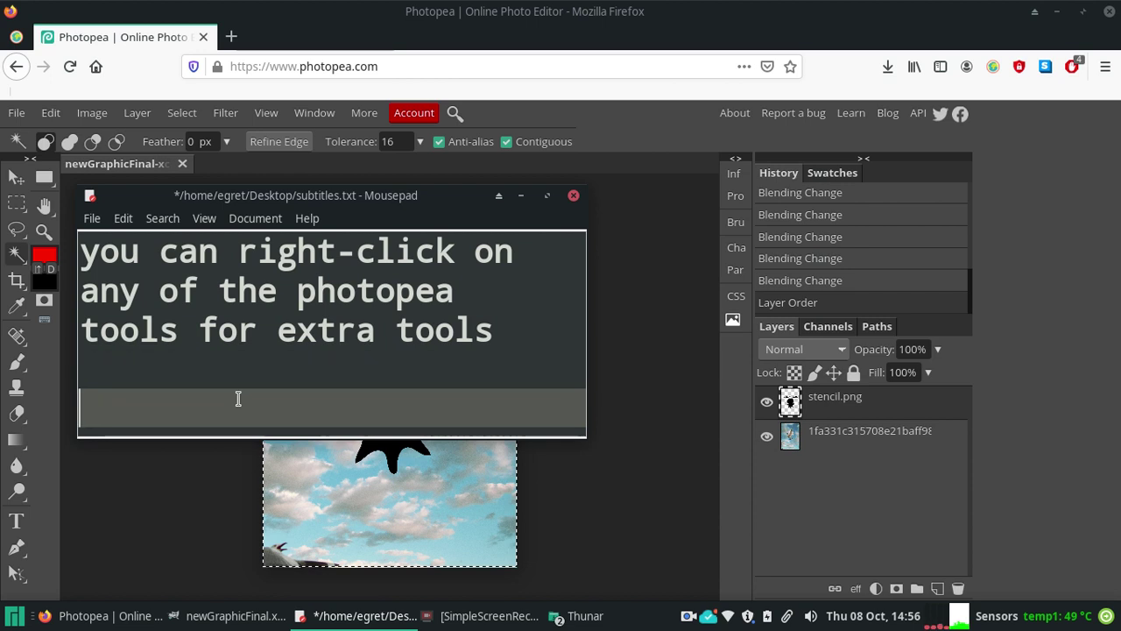
pyautogui.write("Get the 'Magic ")
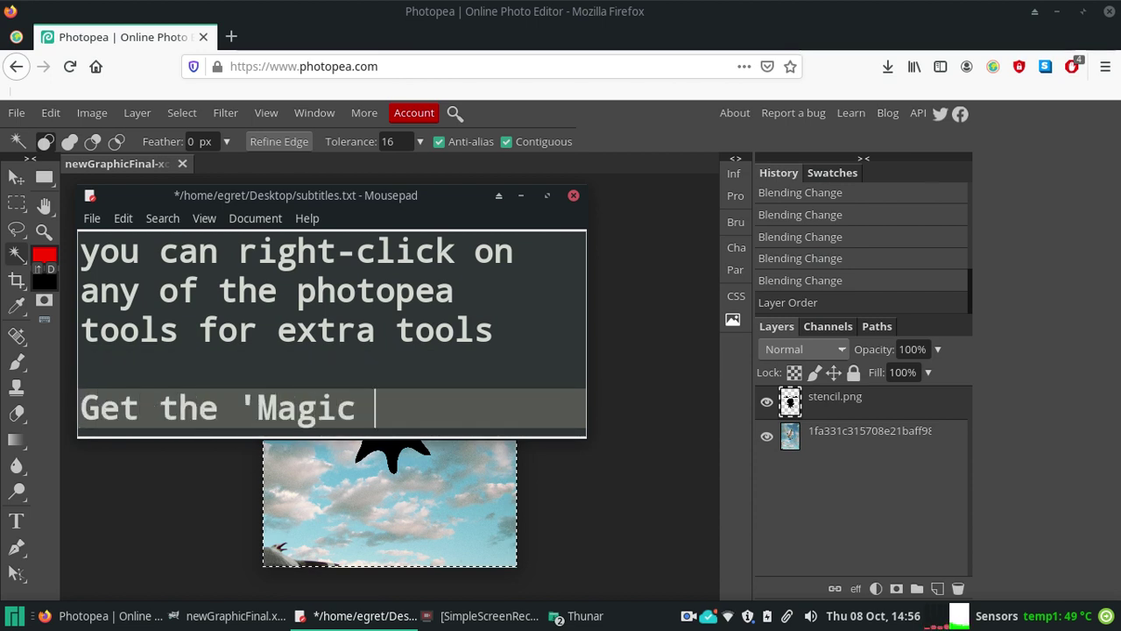
pyautogui.write("Wand' tool out")
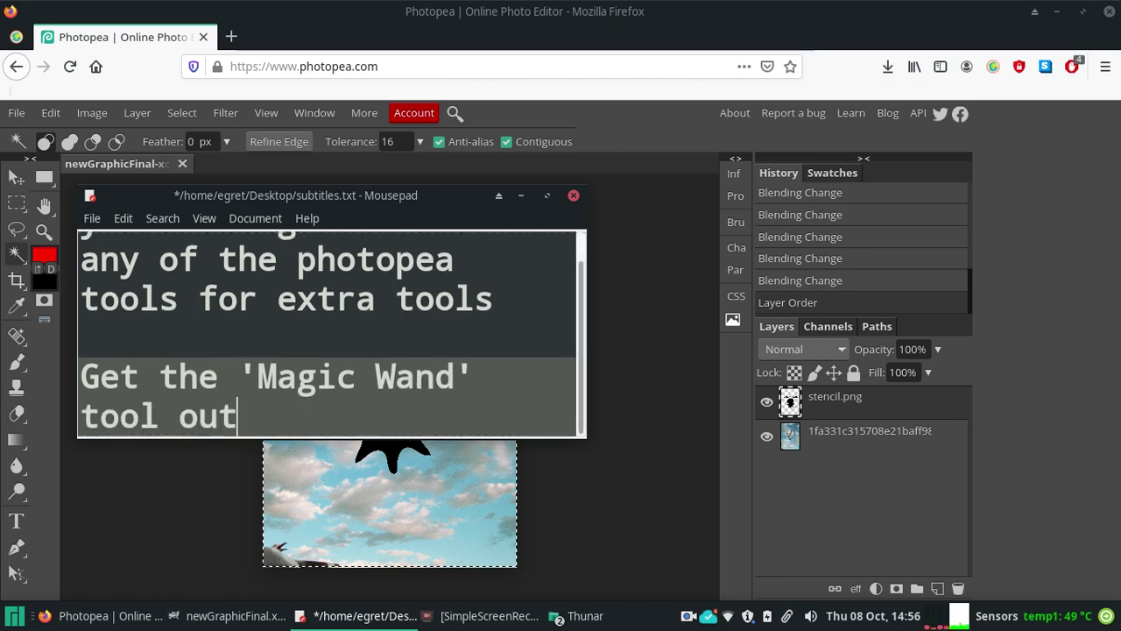
pyautogui.moveTo(318, 195)
pyautogui.mouseDown()
pyautogui.moveTo(569, 225)
pyautogui.moveTo(872, 184)
pyautogui.mouseUp()
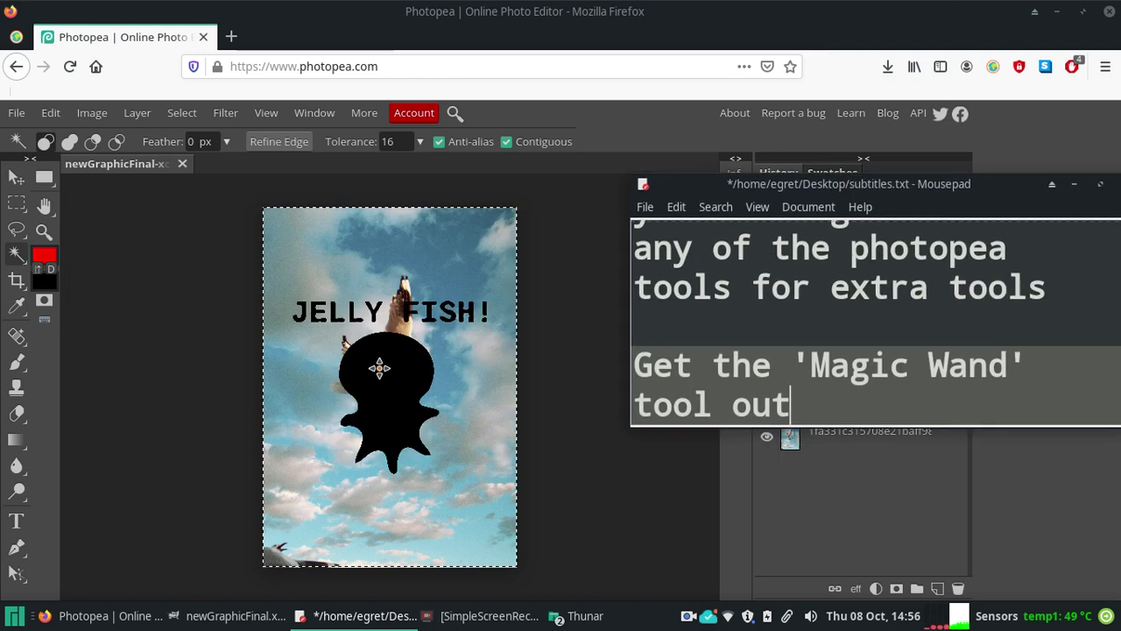
# Step: Set the Magic Wand to Add to selection mode
pyautogui.click(65, 275)
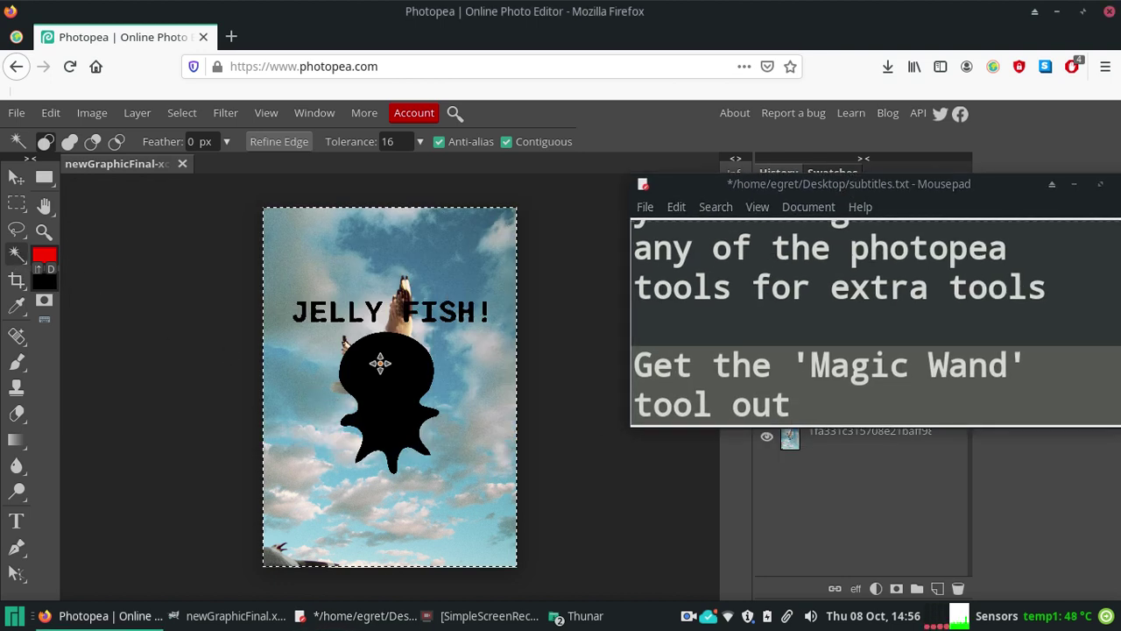
pyautogui.click(69, 141)
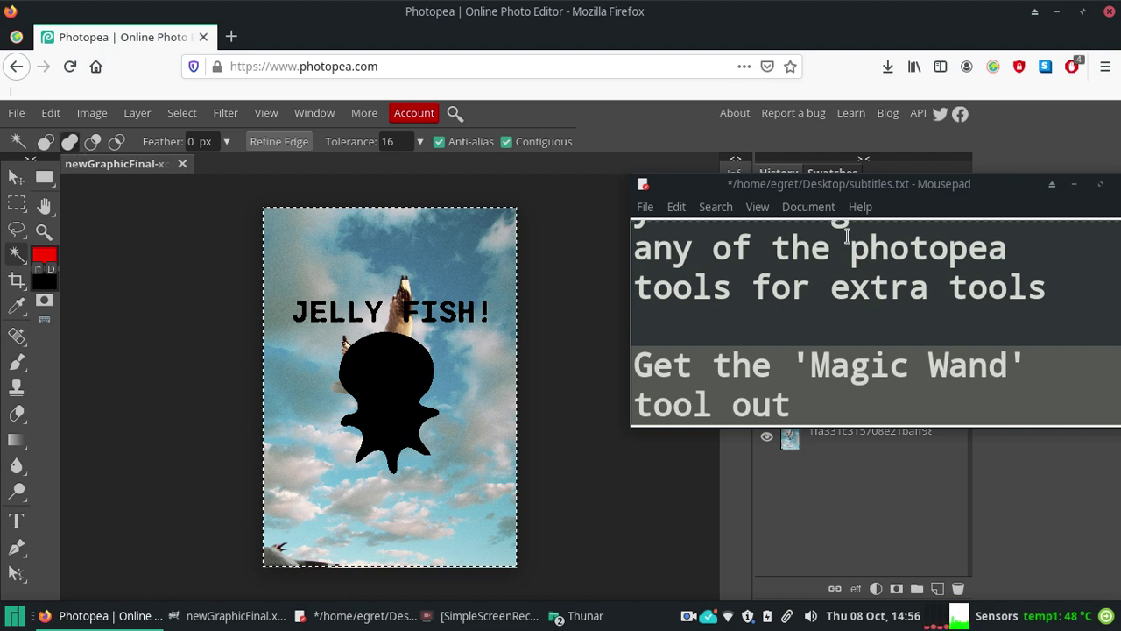
pyautogui.moveTo(817, 191); pyautogui.dragTo(755, 480)
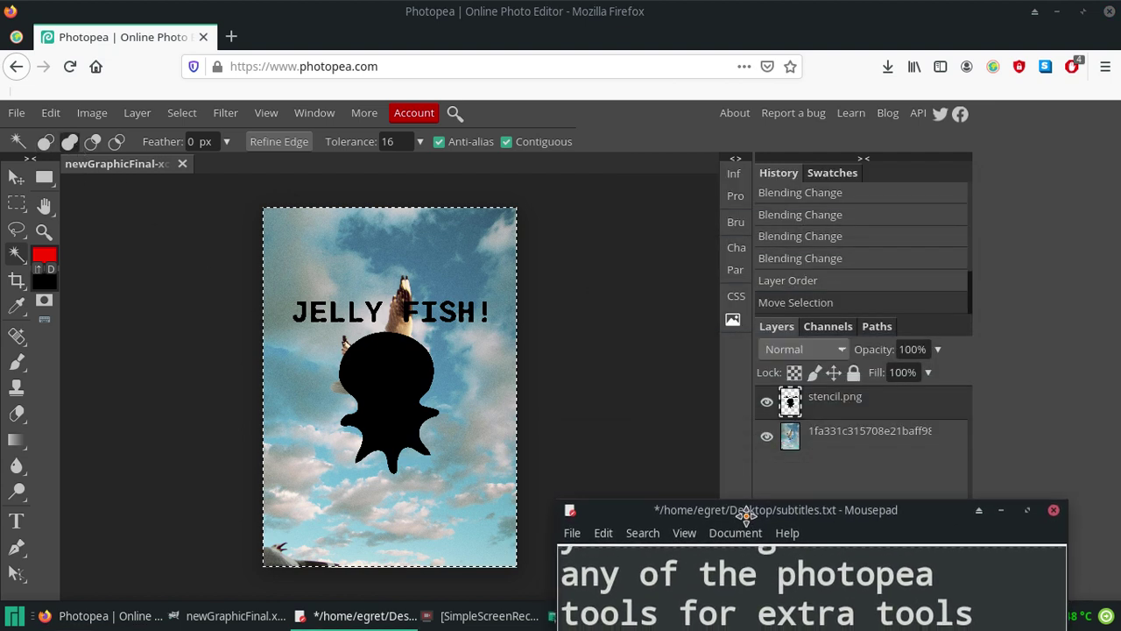
pyautogui.moveTo(755, 480)
pyautogui.mouseDown()
pyautogui.moveTo(757, 131)
pyautogui.moveTo(765, 188)
pyautogui.mouseUp()
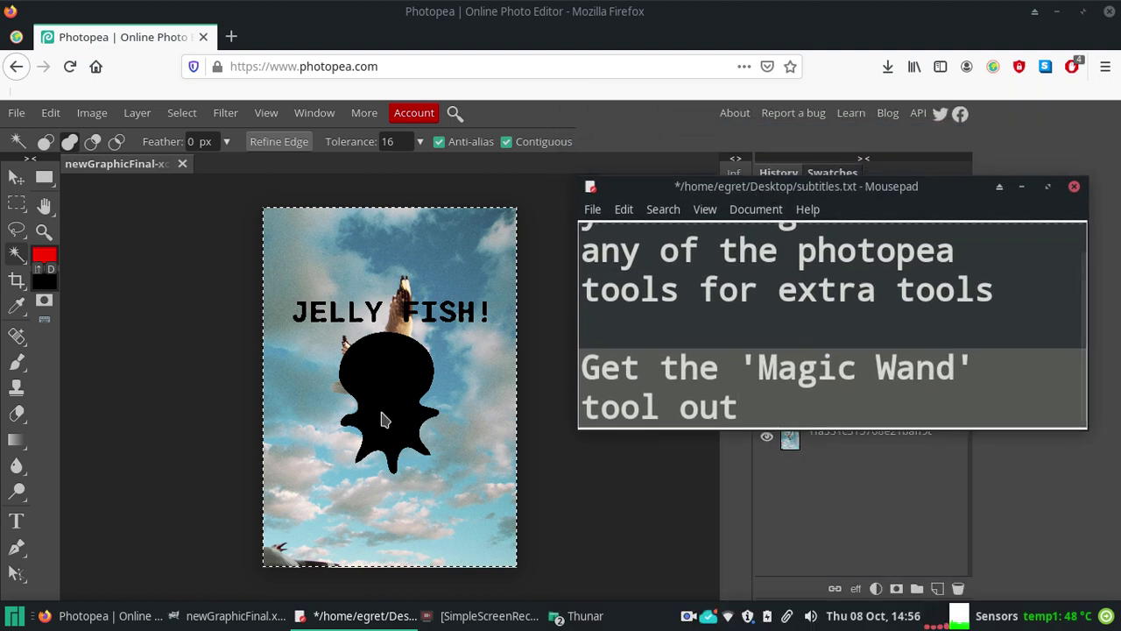
# Step: Clear the selection around the jellyfish with Select > Deselect
pyautogui.click(182, 114)
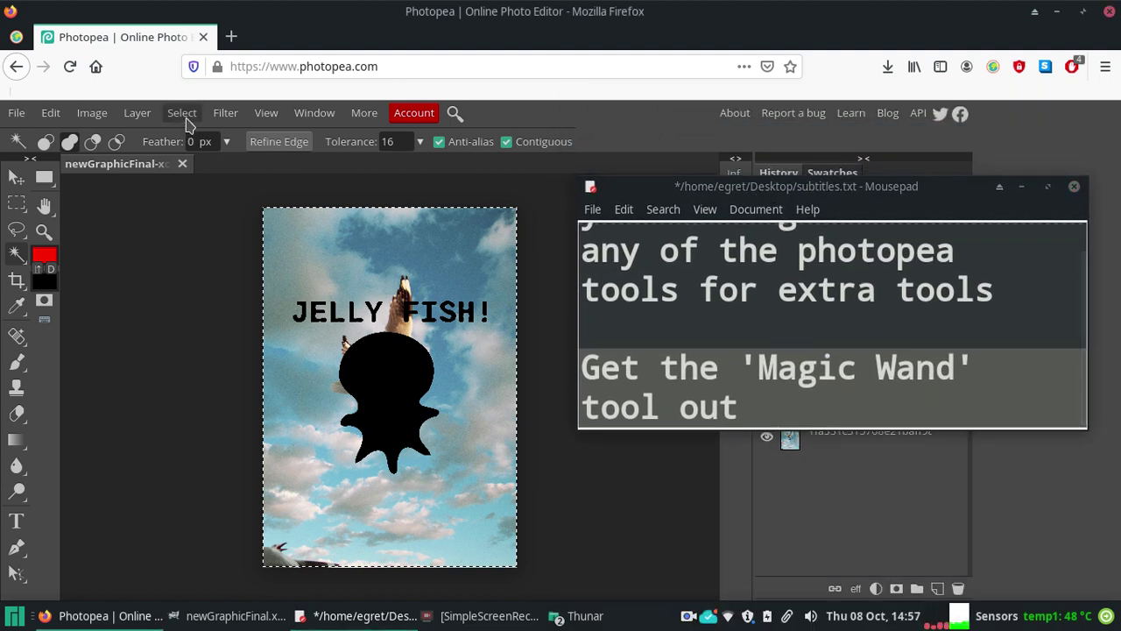
pyautogui.click(210, 170)
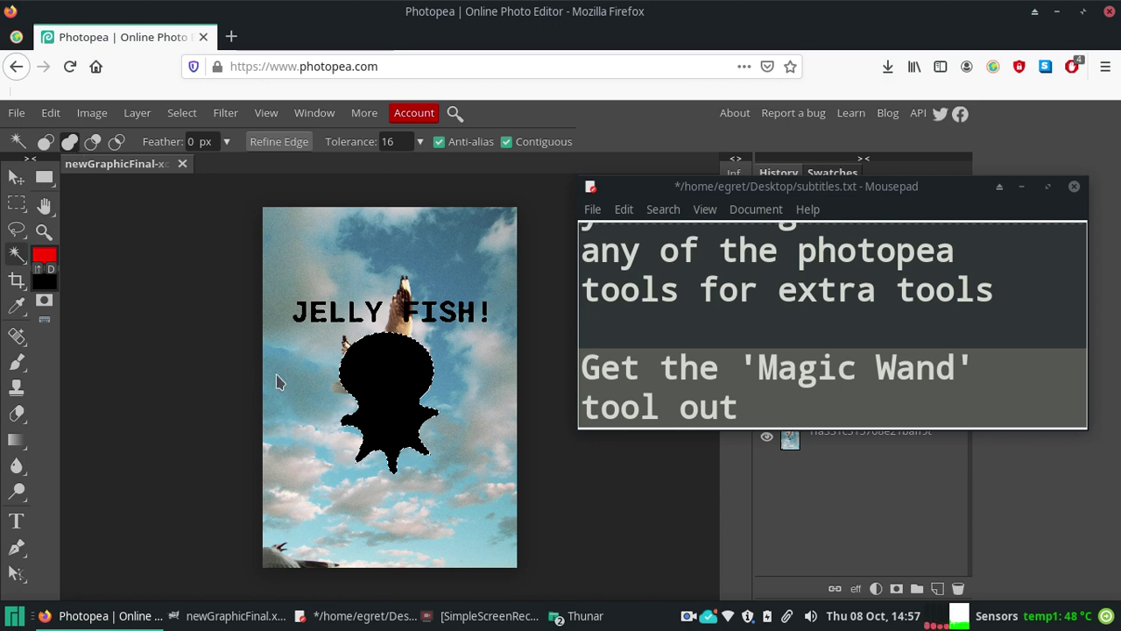
pyautogui.click(182, 113)
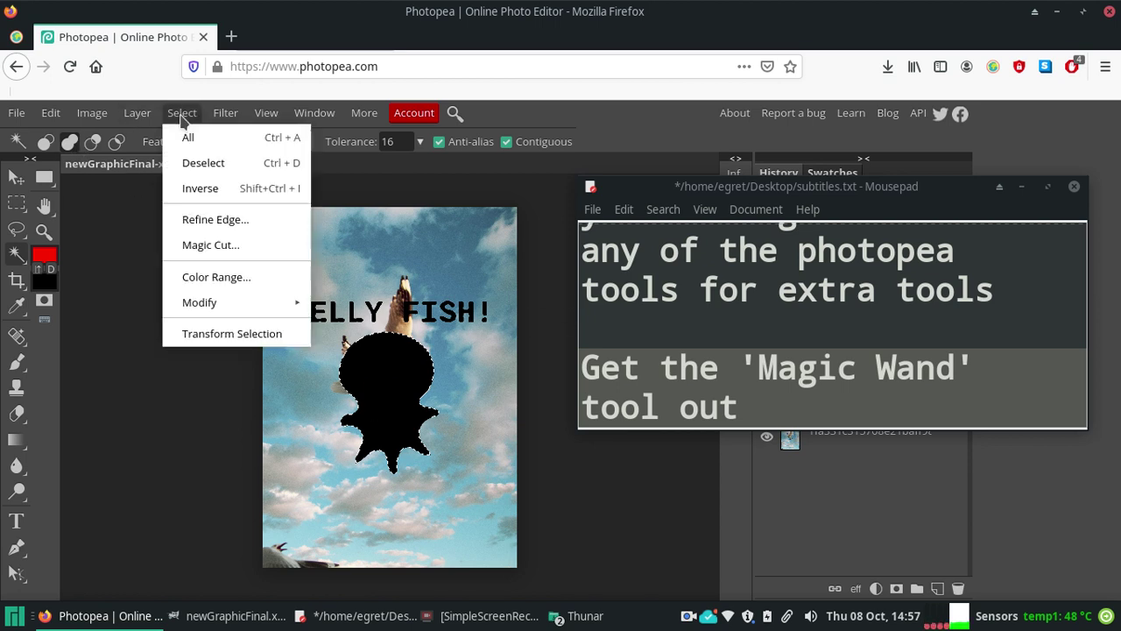
pyautogui.click(220, 164)
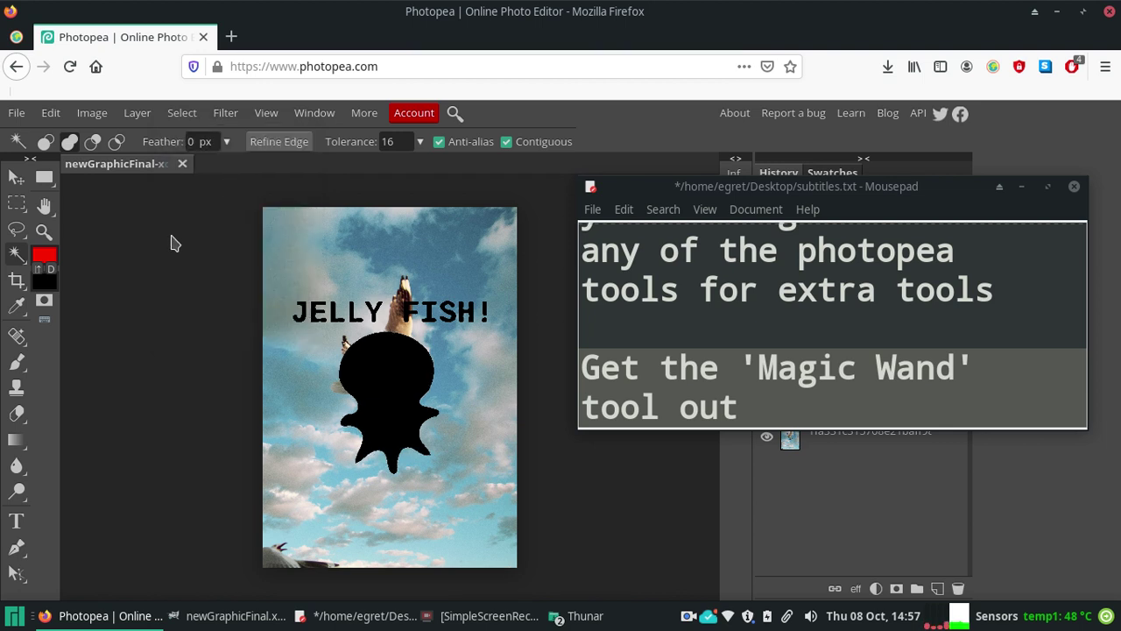
# Step: Test-select the jellyfish head and the whole canvas, then deselect everything again
pyautogui.click(380, 374)
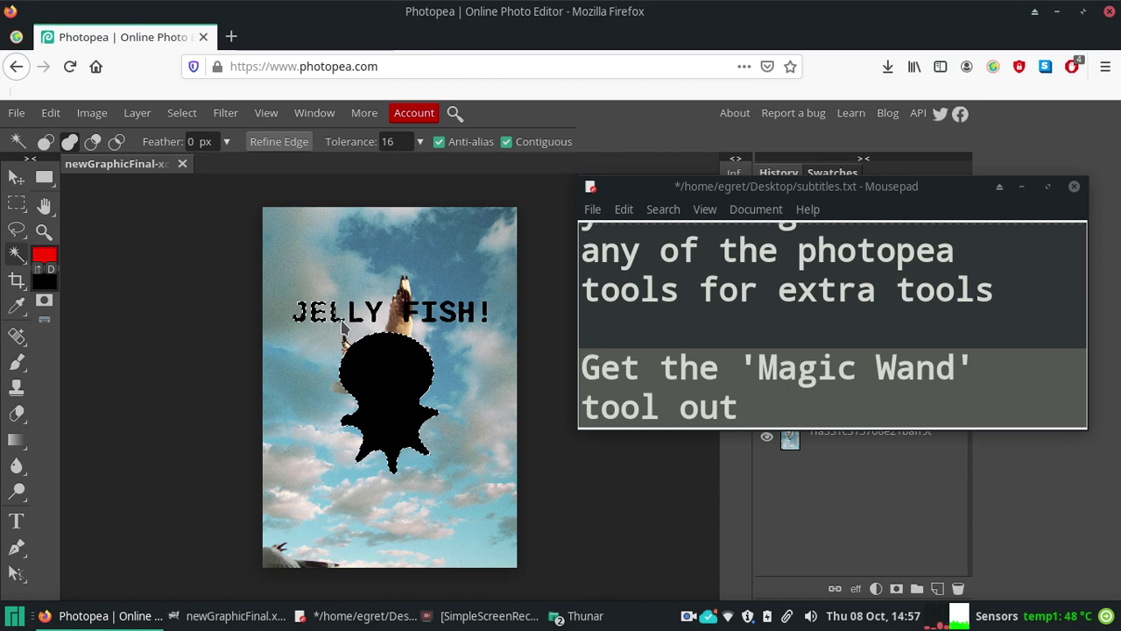
pyautogui.hotkey('ctrl', 'a')
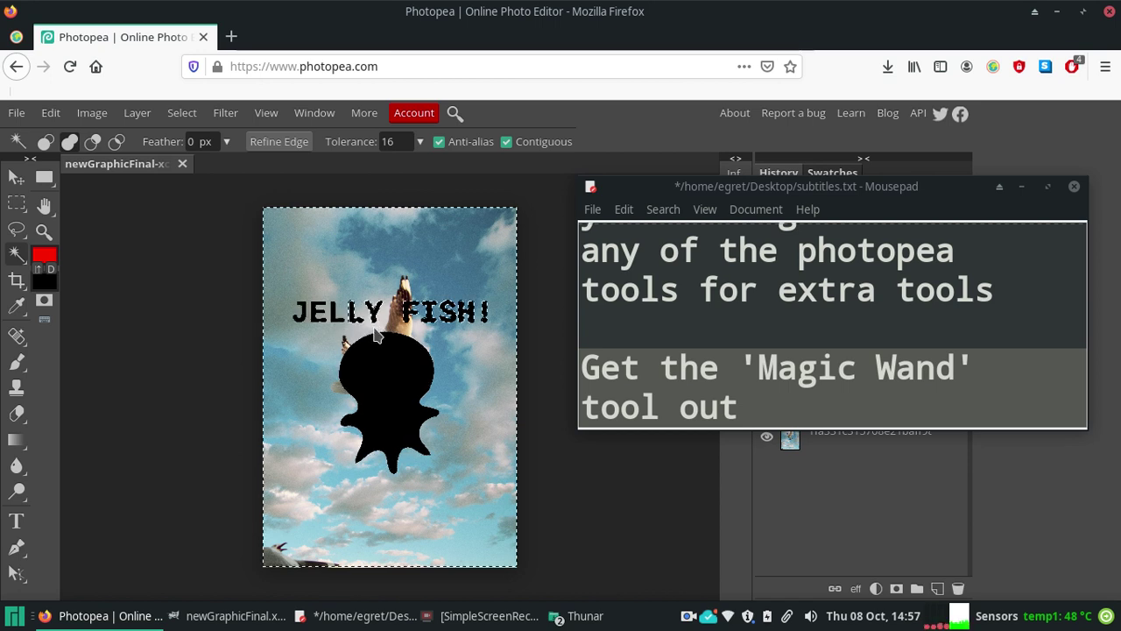
pyautogui.click(182, 113)
pyautogui.click(211, 161)
pyautogui.click(839, 404)
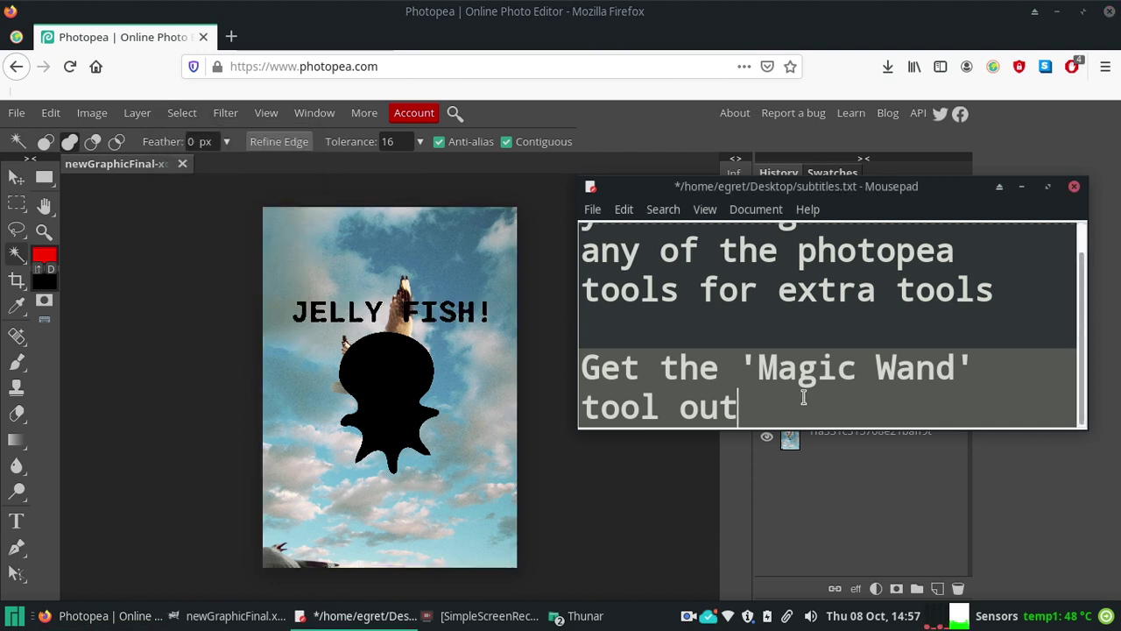
# Step: Add subtitle lines 'and first' and 'deselect everything then pick the filled blob that stands for addition'
pyautogui.write(' and ')
pyautogui.write('firs')
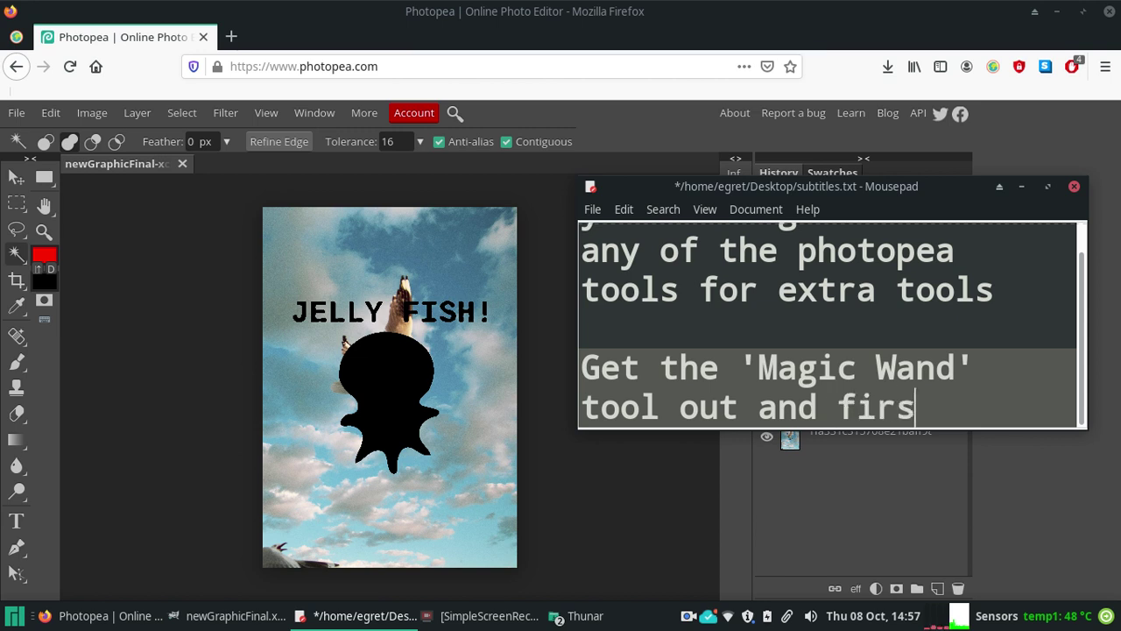
pyautogui.write('t')
pyautogui.press('Return')
pyautogui.press('Return')
pyautogui.write('de')
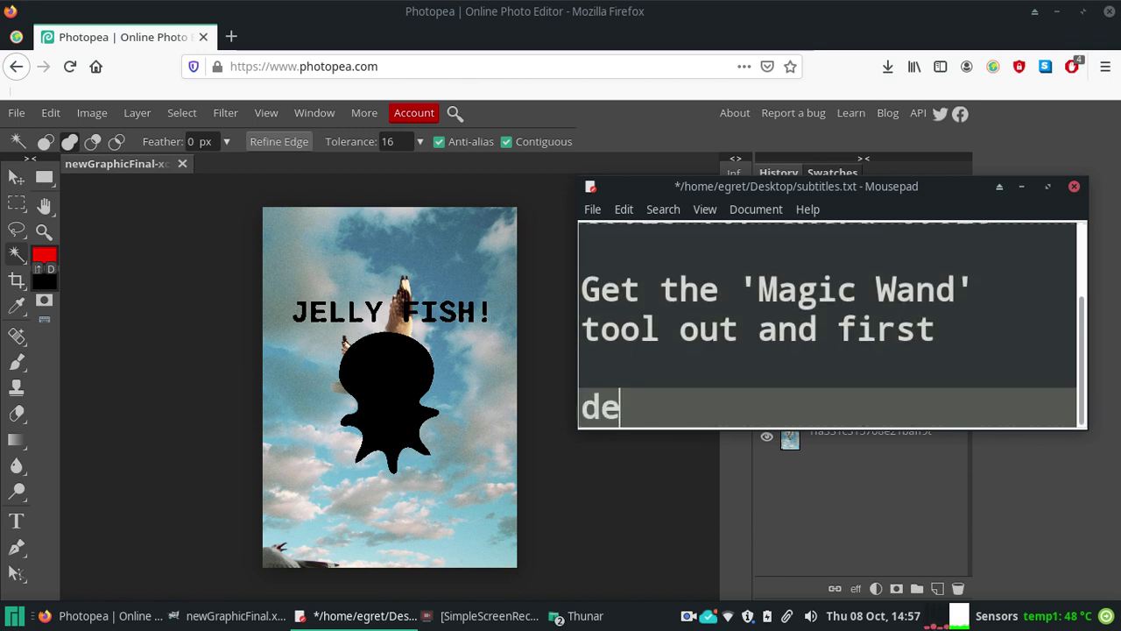
pyautogui.write('select e')
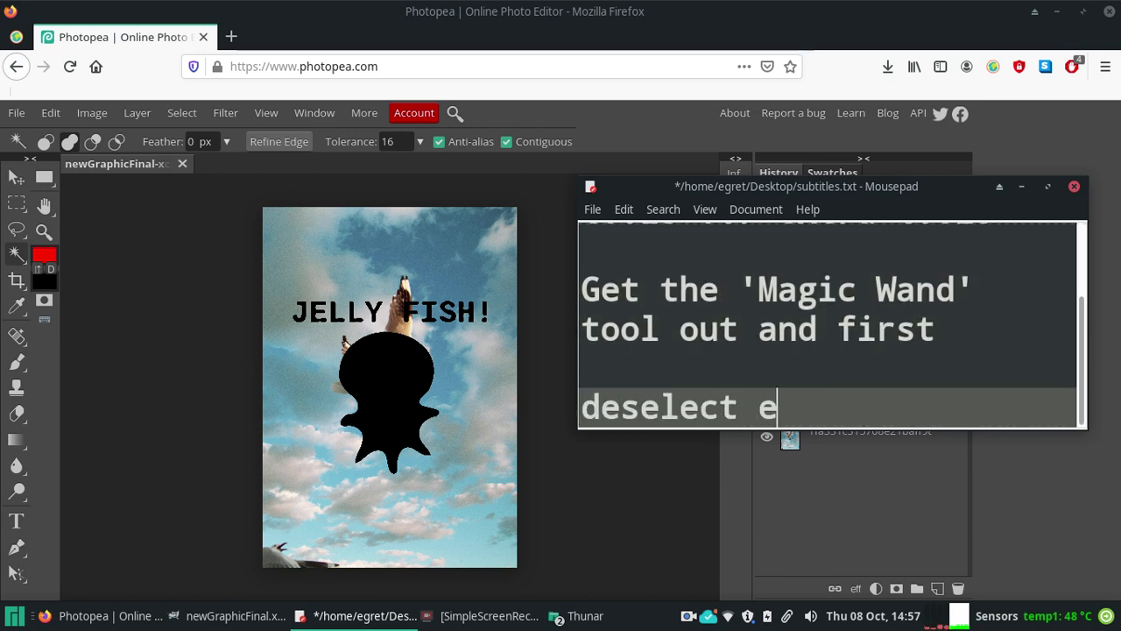
pyautogui.write('verything ')
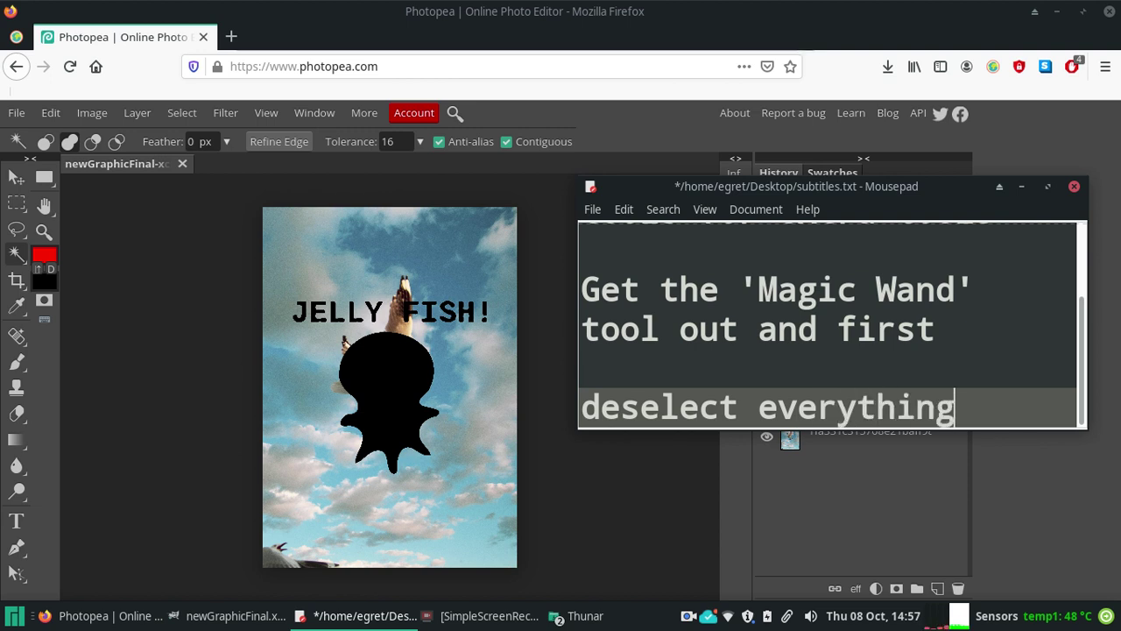
pyautogui.write('then')
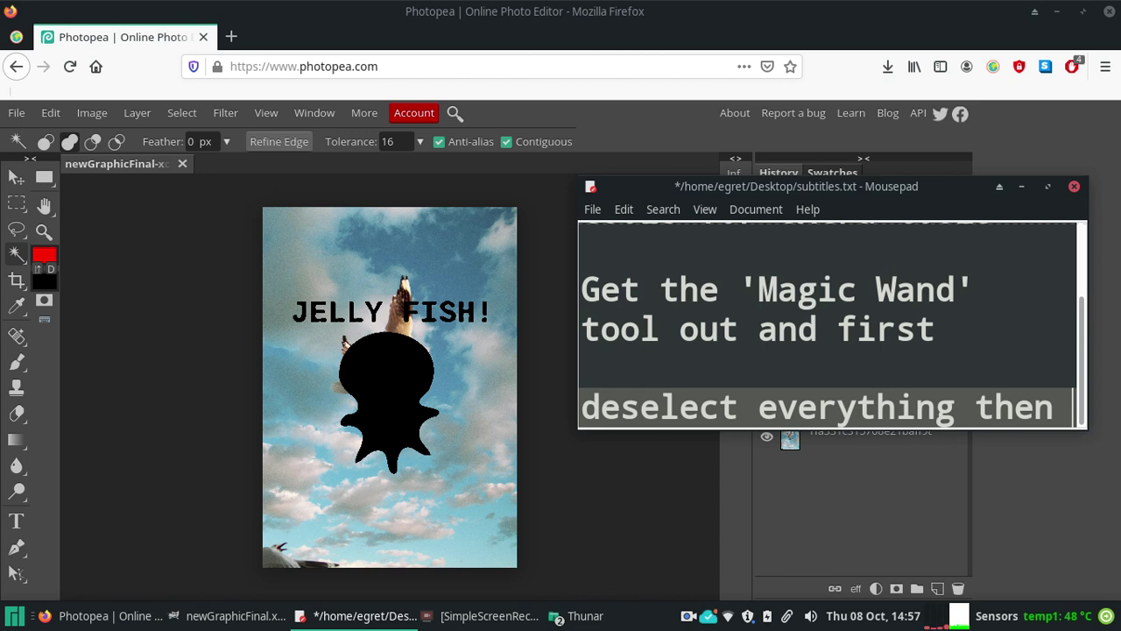
pyautogui.write(' pick ')
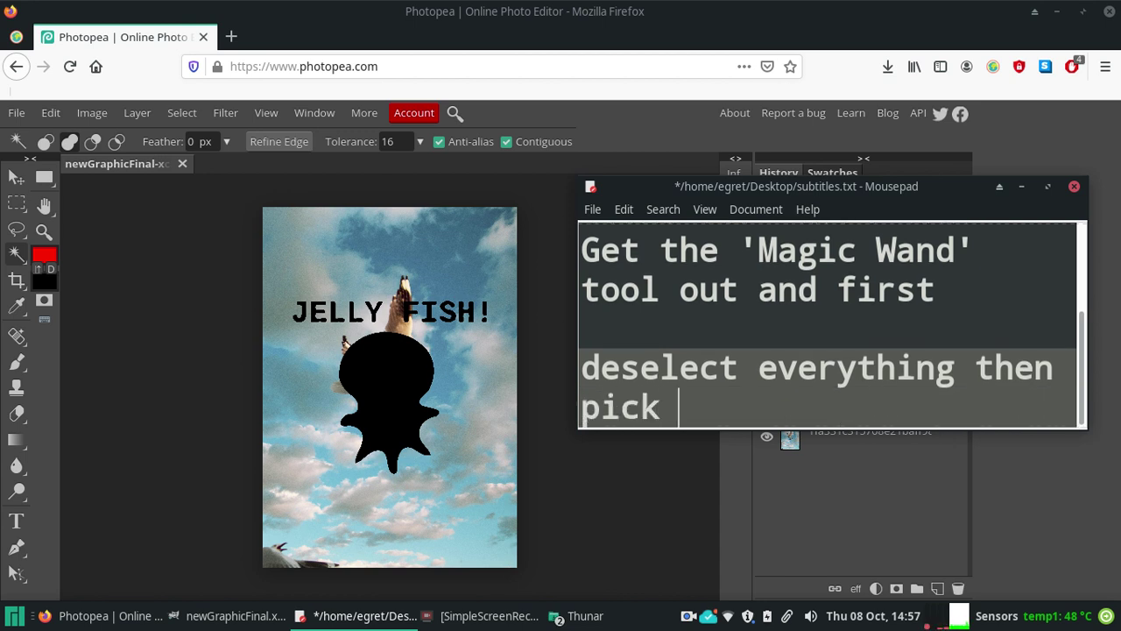
pyautogui.write('the')
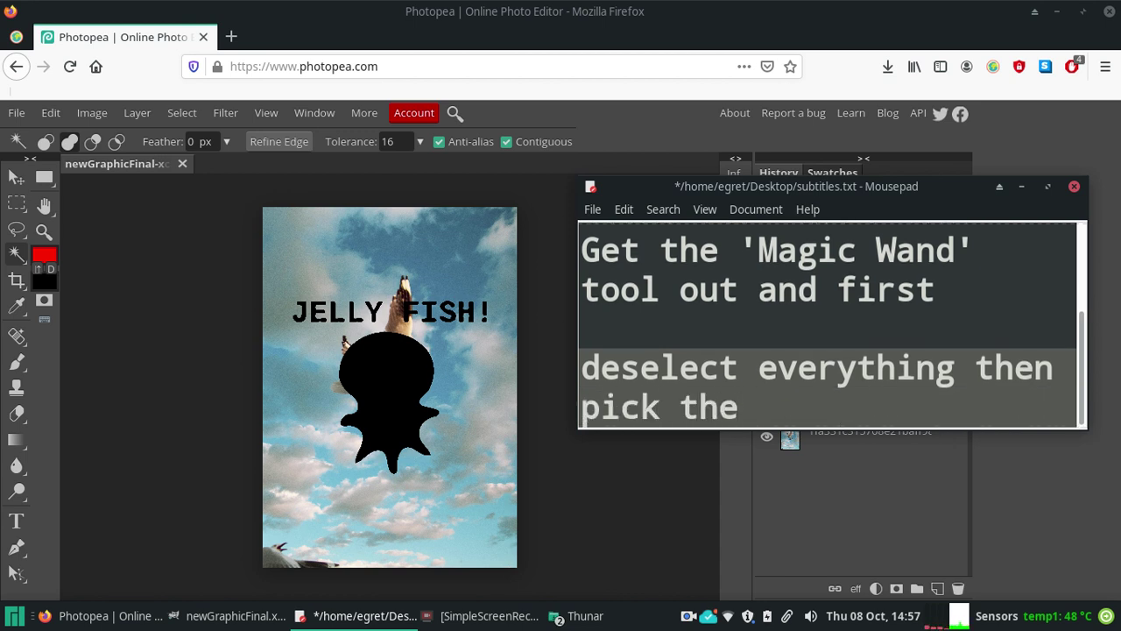
pyautogui.write(' filled blo')
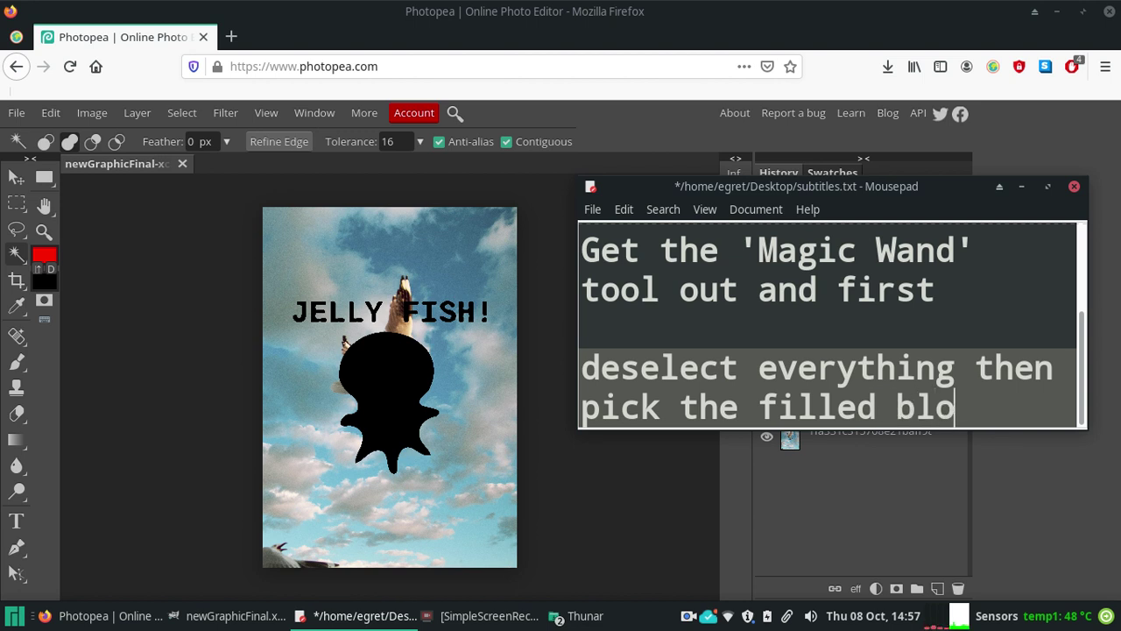
pyautogui.write('b that st')
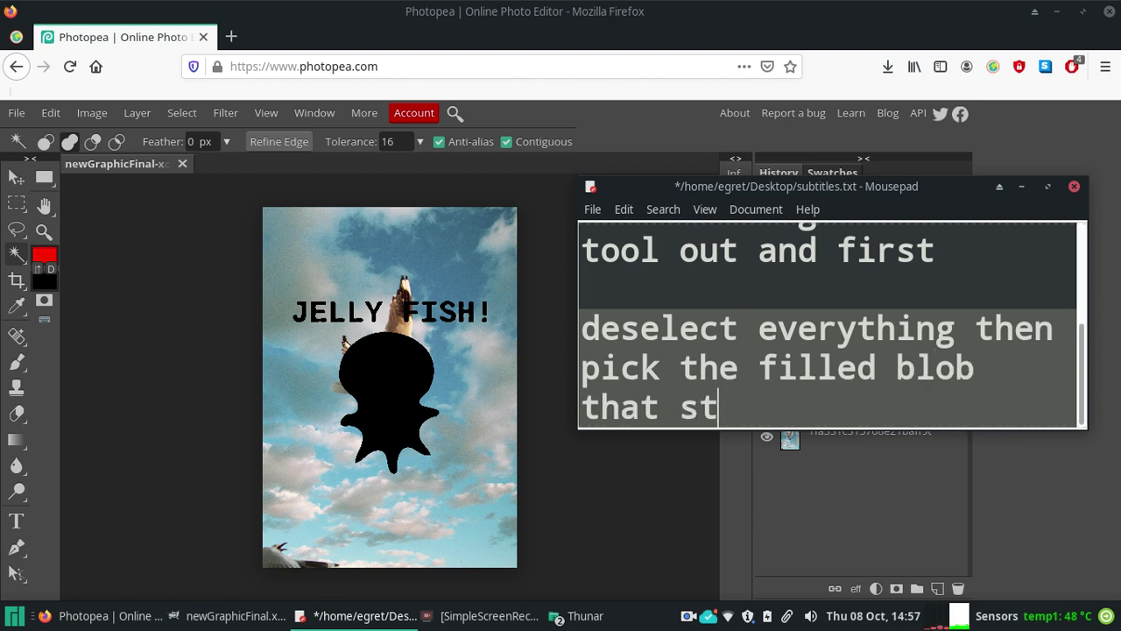
pyautogui.write('ands for ad')
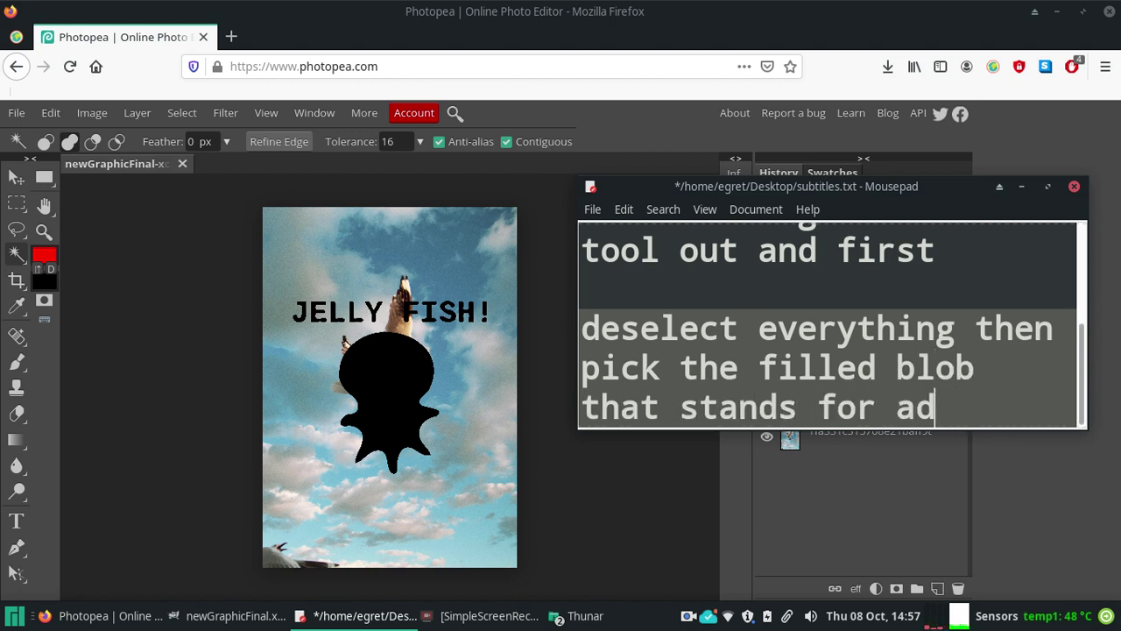
pyautogui.write('dition')
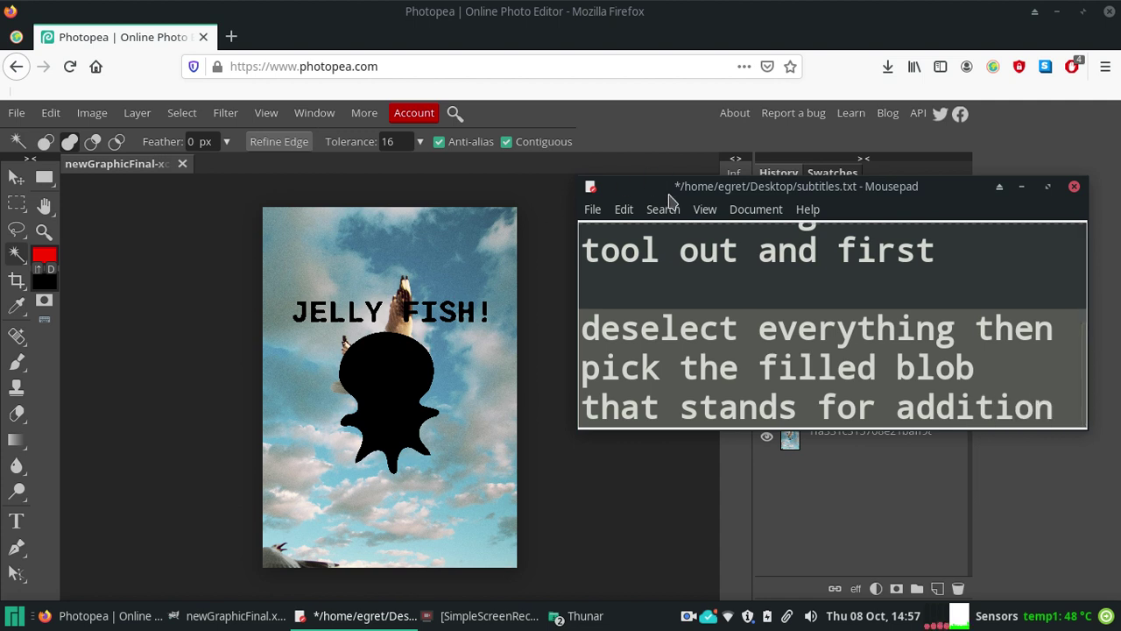
pyautogui.moveTo(652, 186); pyautogui.dragTo(173, 113)
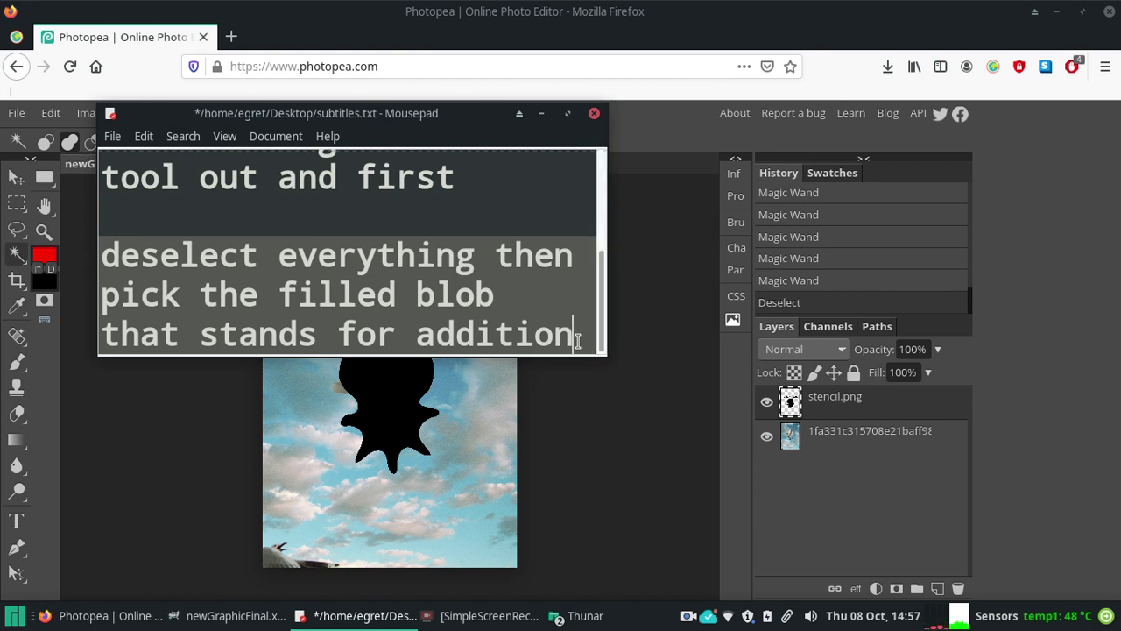
# Step: Add subtitle lines 'and we'll very carefully' and 'click on every part that's important'
pyautogui.press('Return')
pyautogui.write('and ')
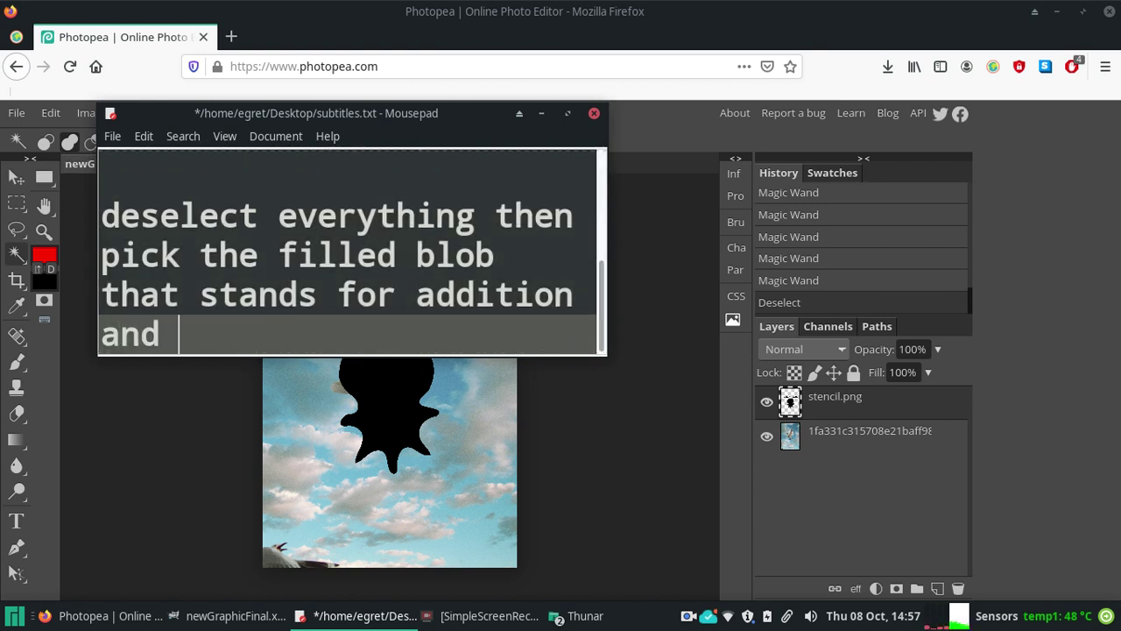
pyautogui.write("we'll very care")
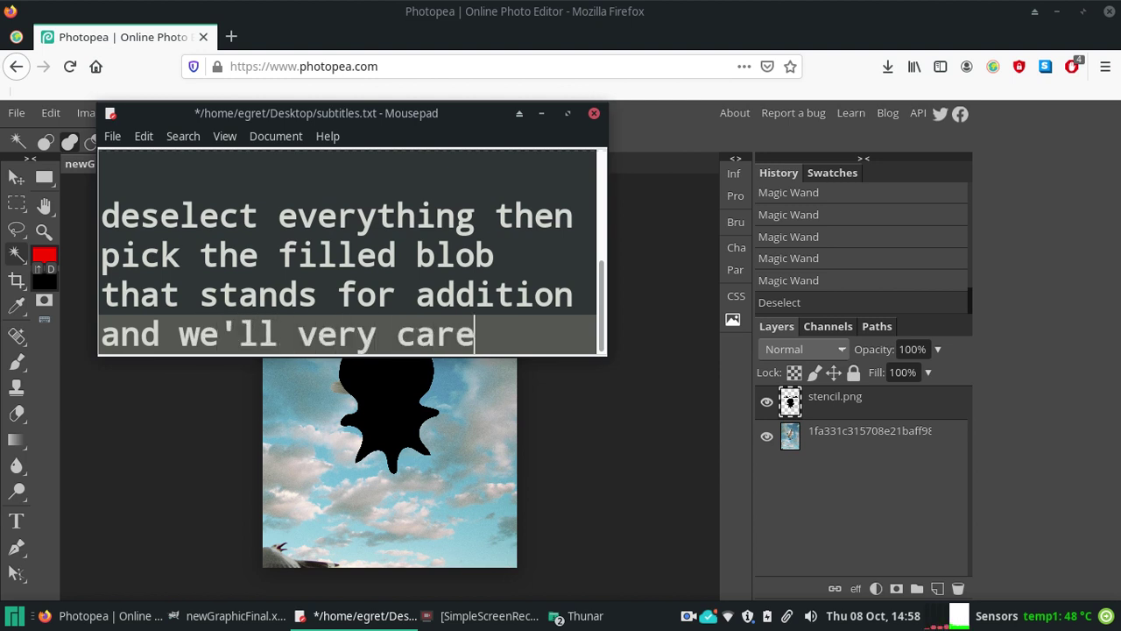
pyautogui.write('fully')
pyautogui.press('Return')
pyautogui.write("click on every part that's import")
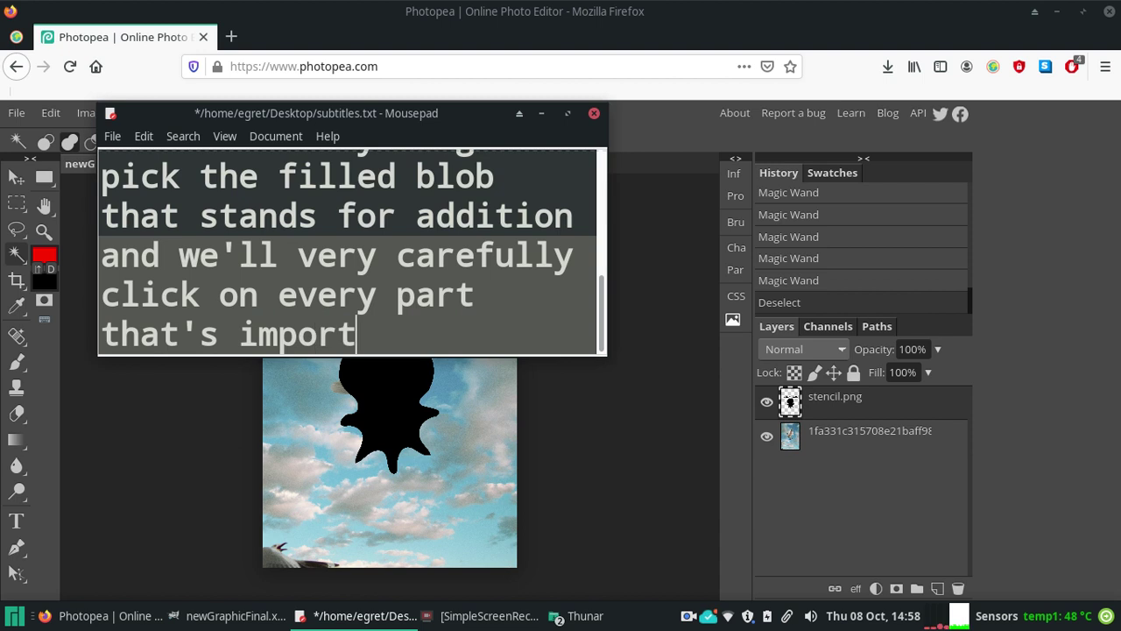
pyautogui.write('ant')
# Step: Magic Wand-select the jellyfish and title letters, then delete that area from the sky photo layer
pyautogui.moveTo(388, 112); pyautogui.dragTo(900, 224)
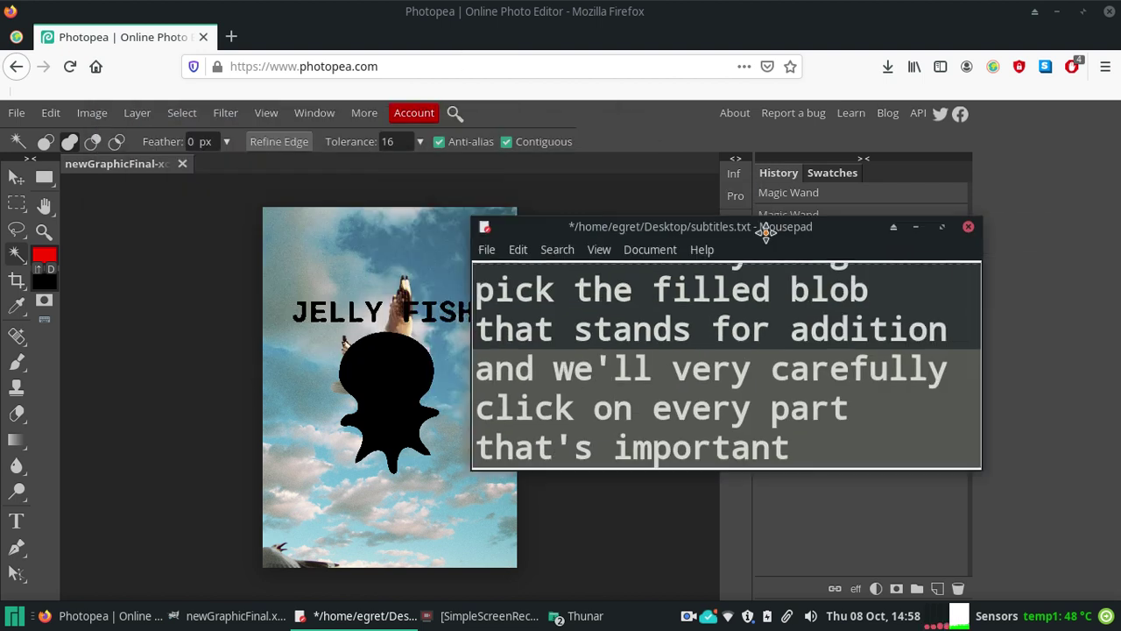
pyautogui.click(393, 366)
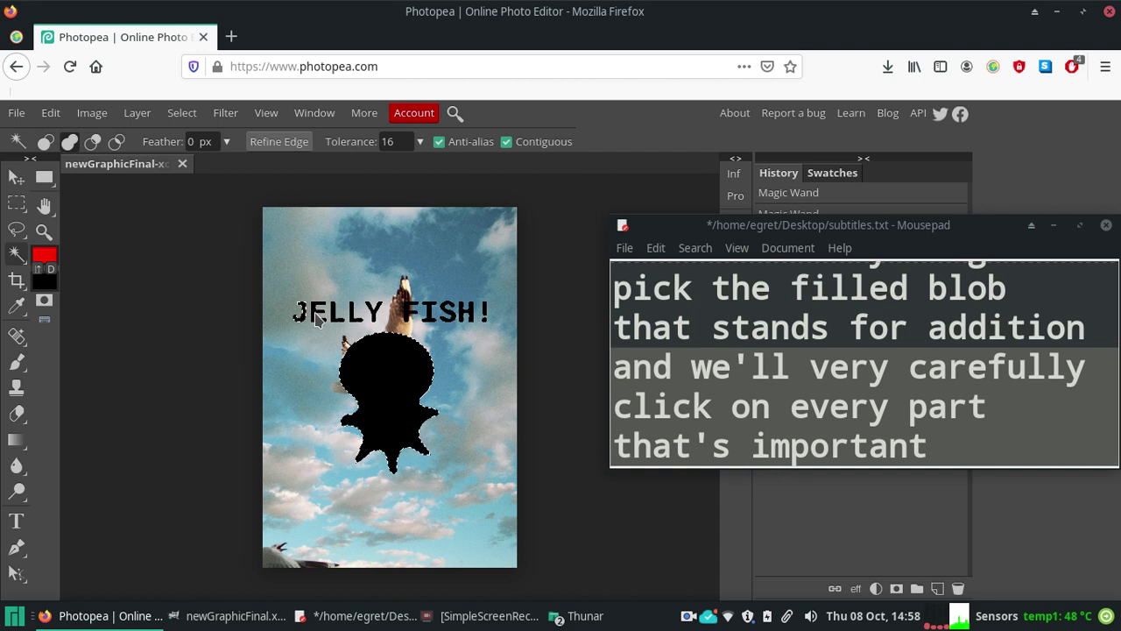
pyautogui.click(354, 320)
pyautogui.click(374, 319)
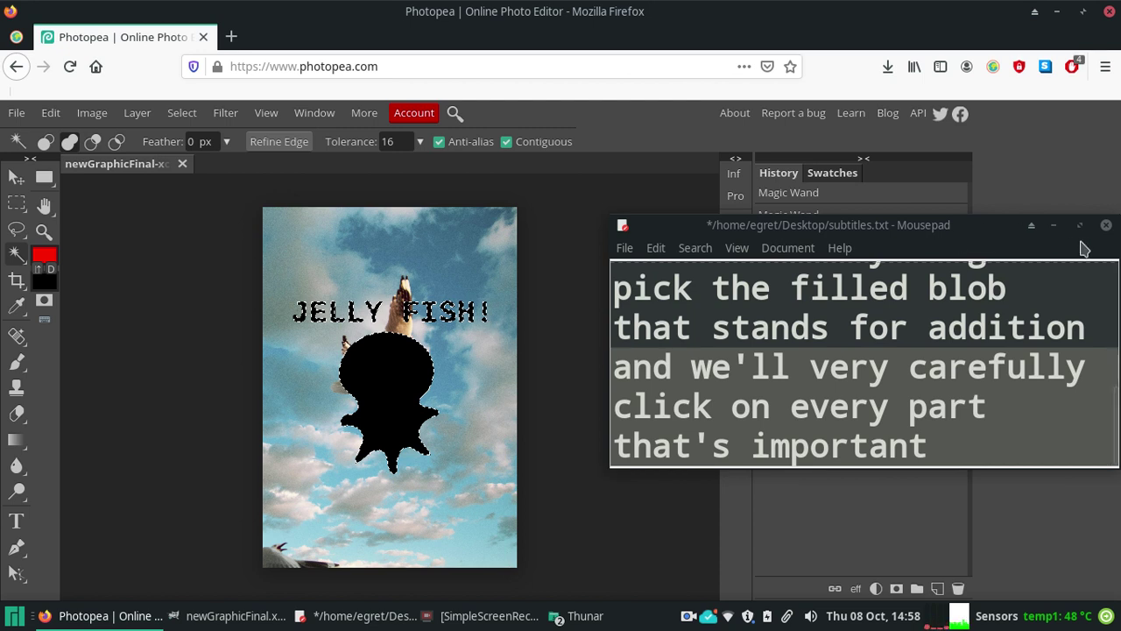
pyautogui.click(1054, 226)
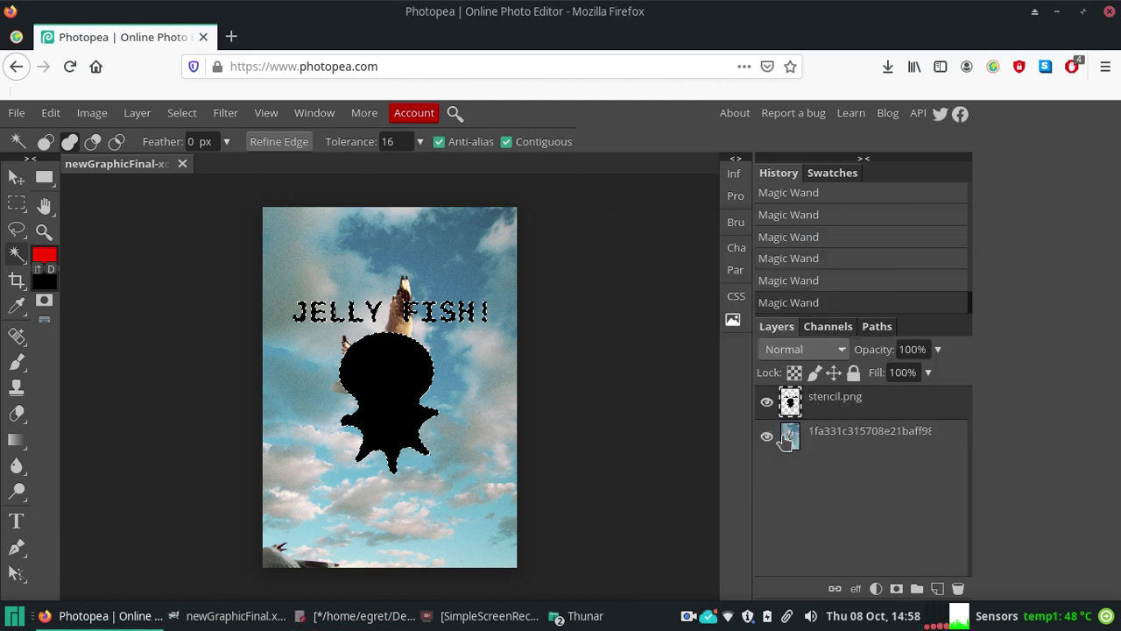
pyautogui.click(821, 438)
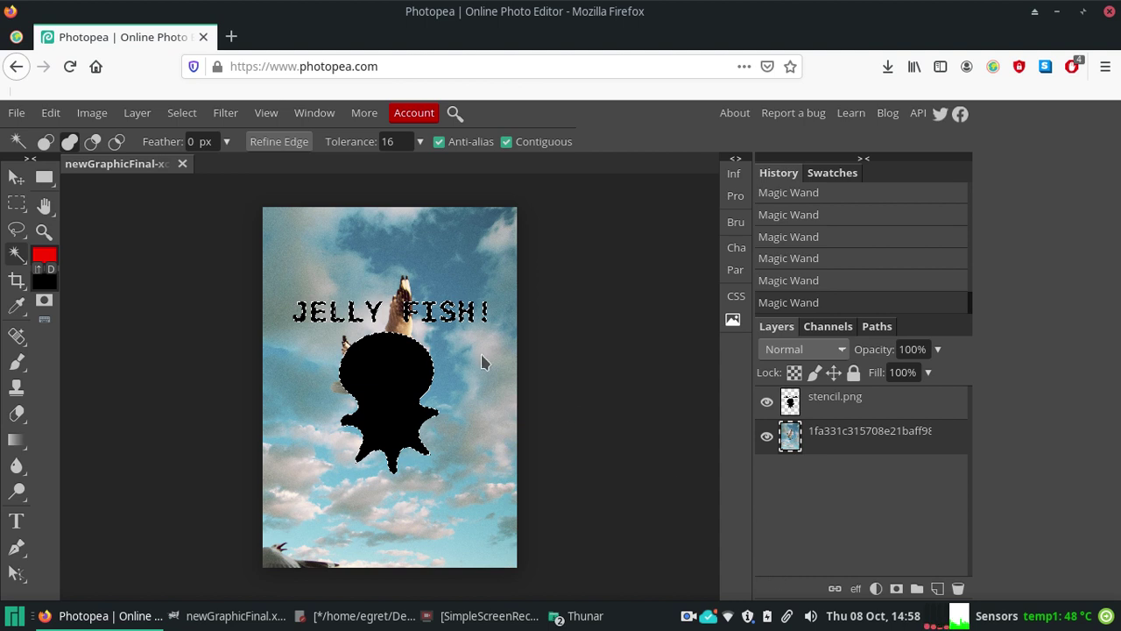
pyautogui.press('Delete')
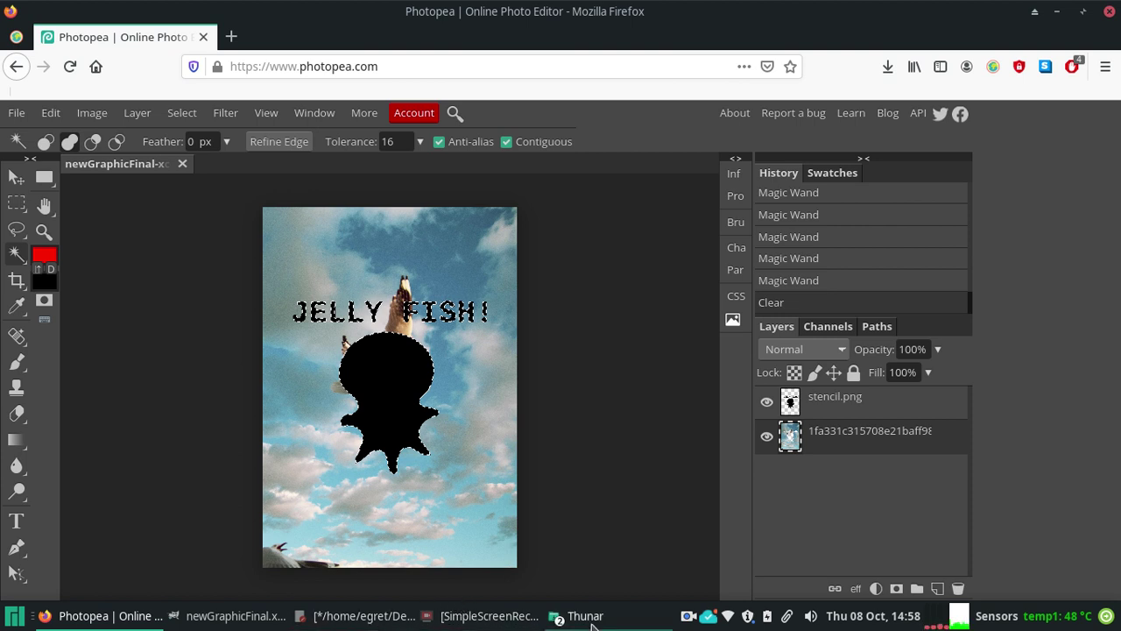
# Step: Add a new subtitle line 'then in layers select the other laye'
pyautogui.click(359, 615)
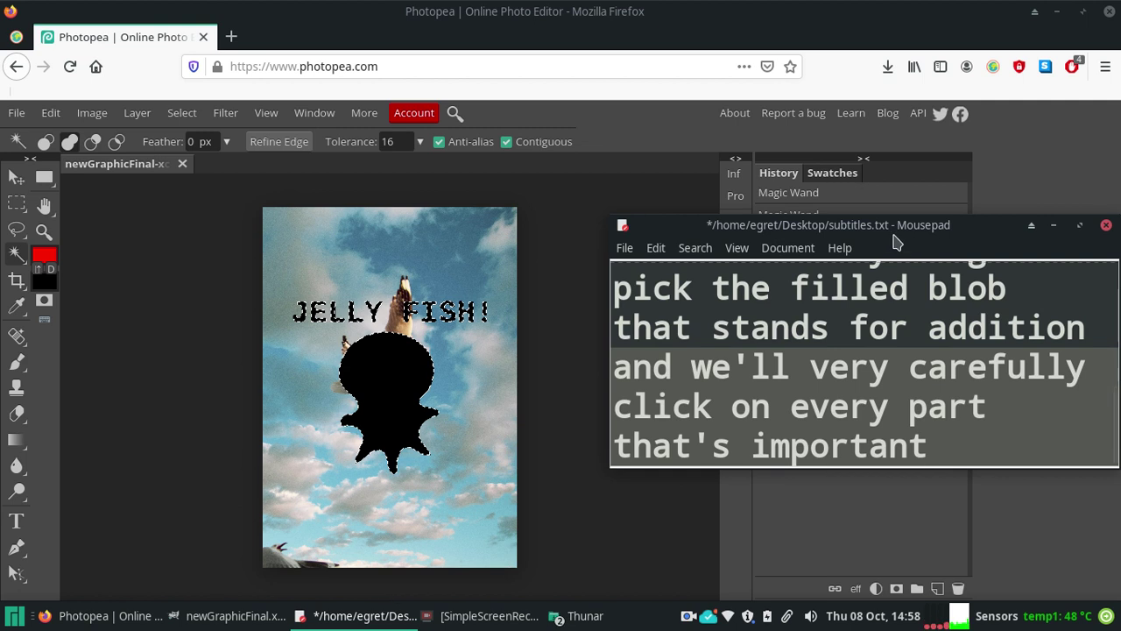
pyautogui.press('Return')
pyautogui.press('Return')
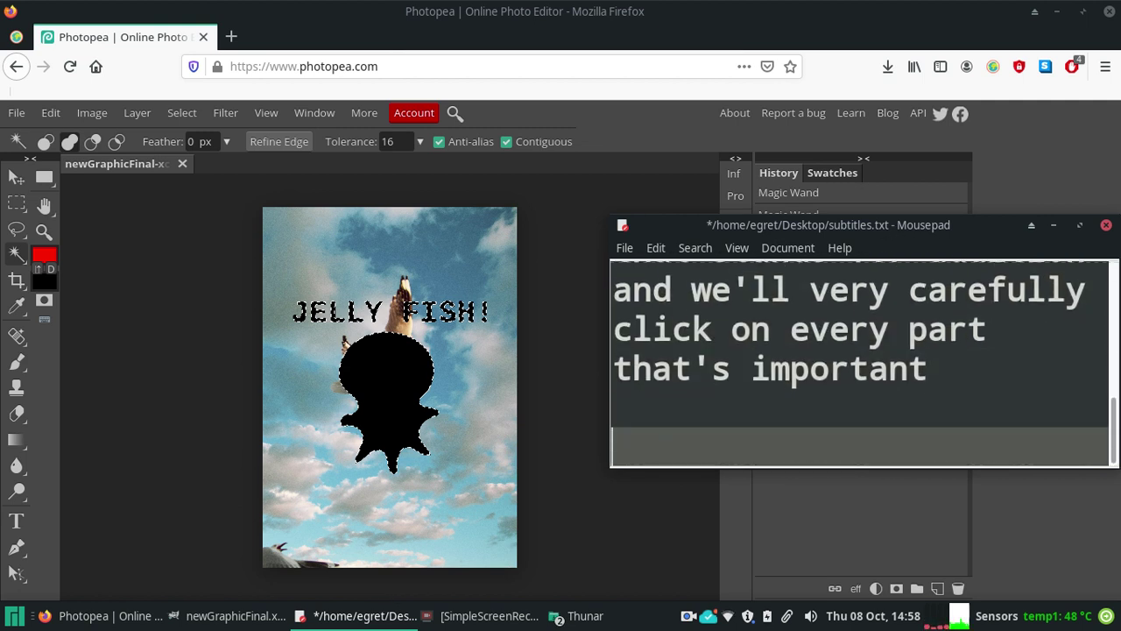
pyautogui.write('then in la')
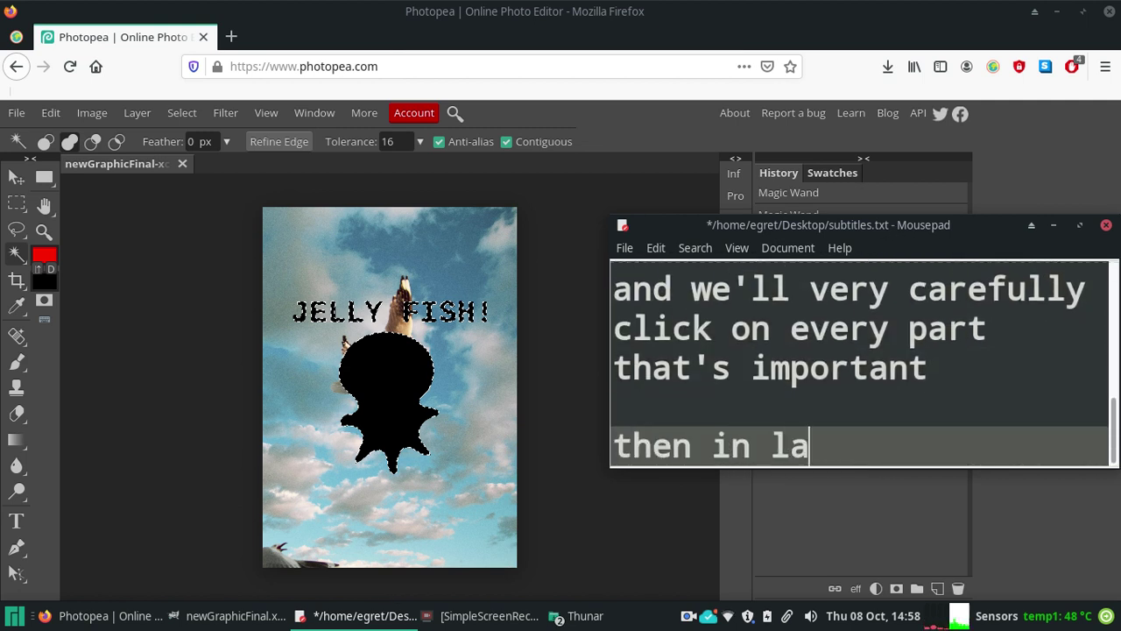
pyautogui.write('yers')
pyautogui.moveTo(836, 226)
pyautogui.mouseDown()
pyautogui.moveTo(374, 215)
pyautogui.moveTo(416, 216)
pyautogui.mouseUp()
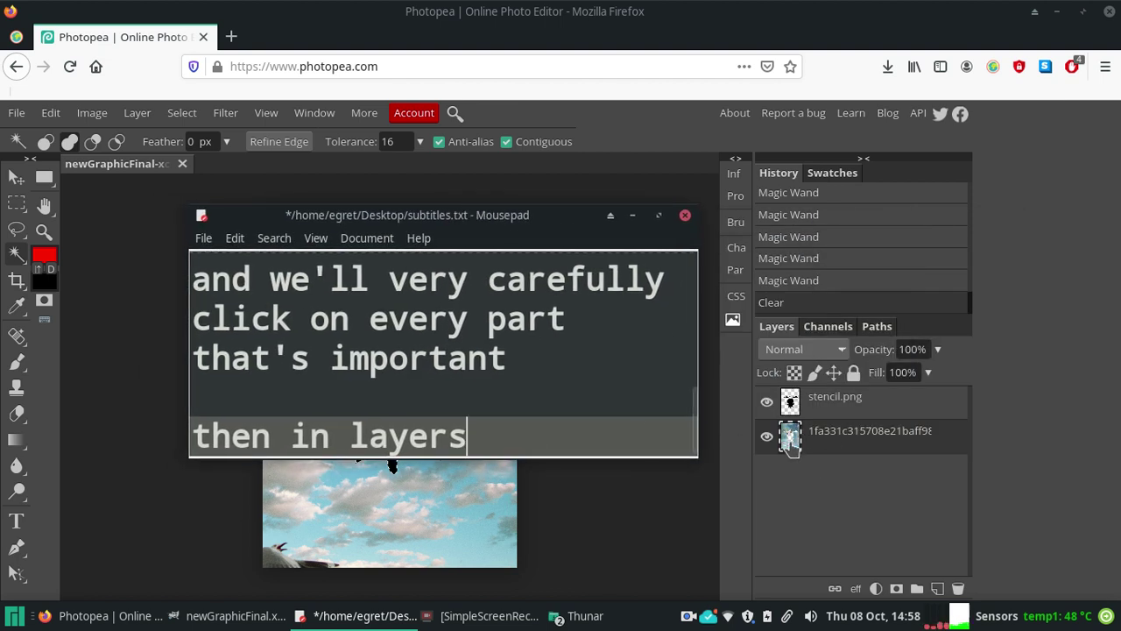
pyautogui.write('select the oner')
pyautogui.press('BackSpace')
pyautogui.press('BackSpace')
pyautogui.press('BackSpace')
pyautogui.write('ther l')
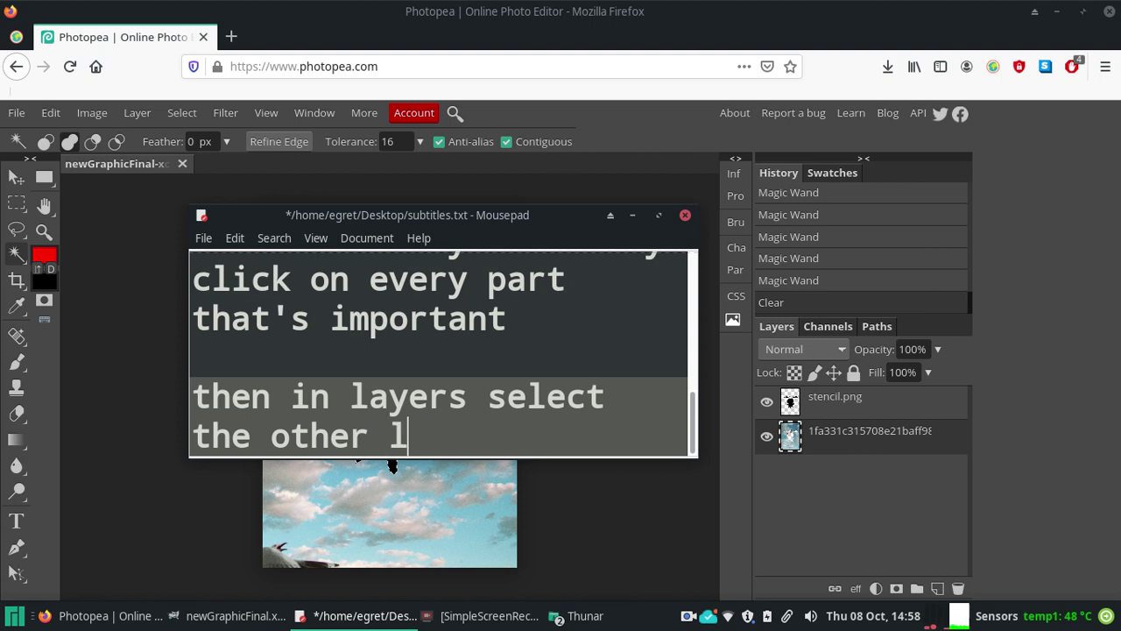
pyautogui.write('ayer')
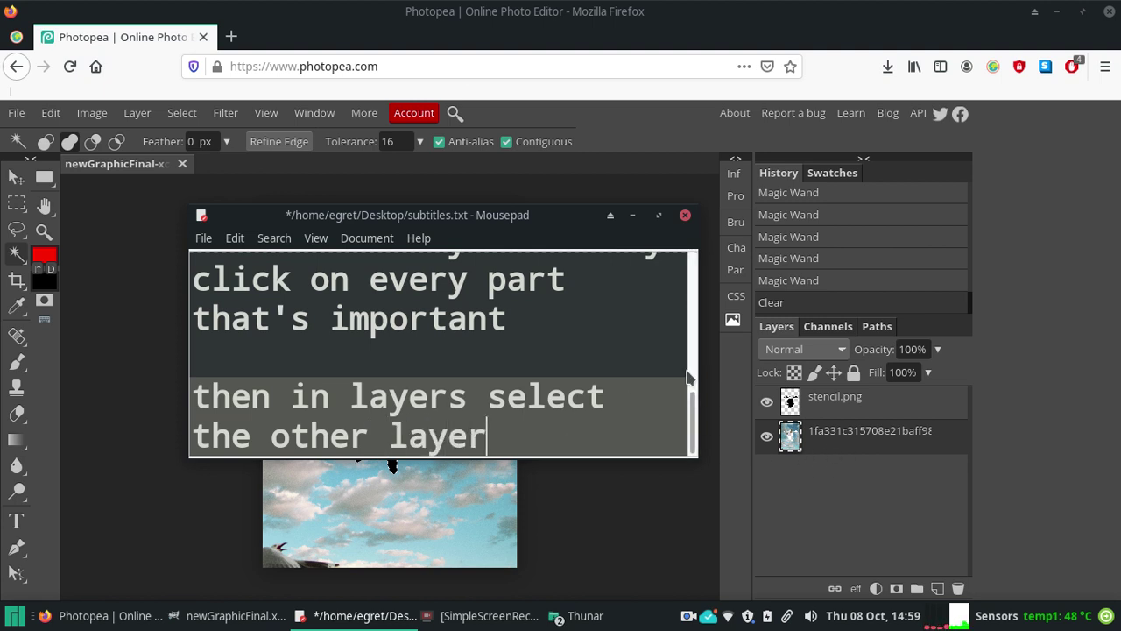
pyautogui.moveTo(692, 403)
pyautogui.mouseDown()
pyautogui.moveTo(692, 372)
pyautogui.moveTo(692, 401)
pyautogui.mouseUp()
pyautogui.moveTo(570, 326); pyautogui.dragTo(523, 289)
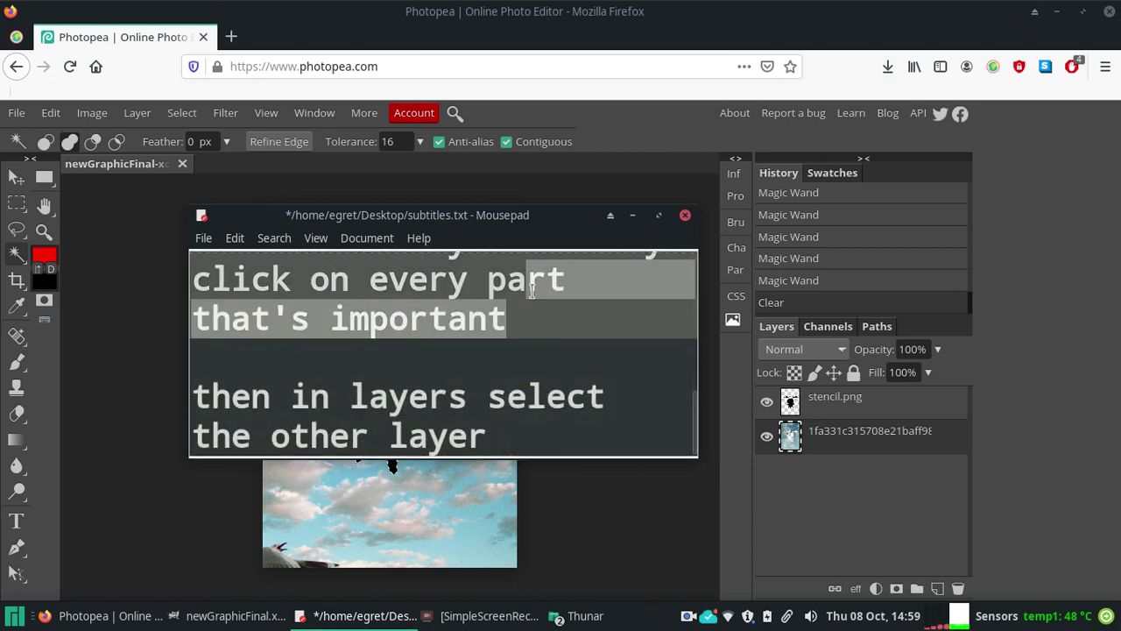
# Step: Append 'in the stencil' to the important-parts line and 'and CTRL+X' after 'the other layer'
pyautogui.click(557, 319)
pyautogui.write('in the ')
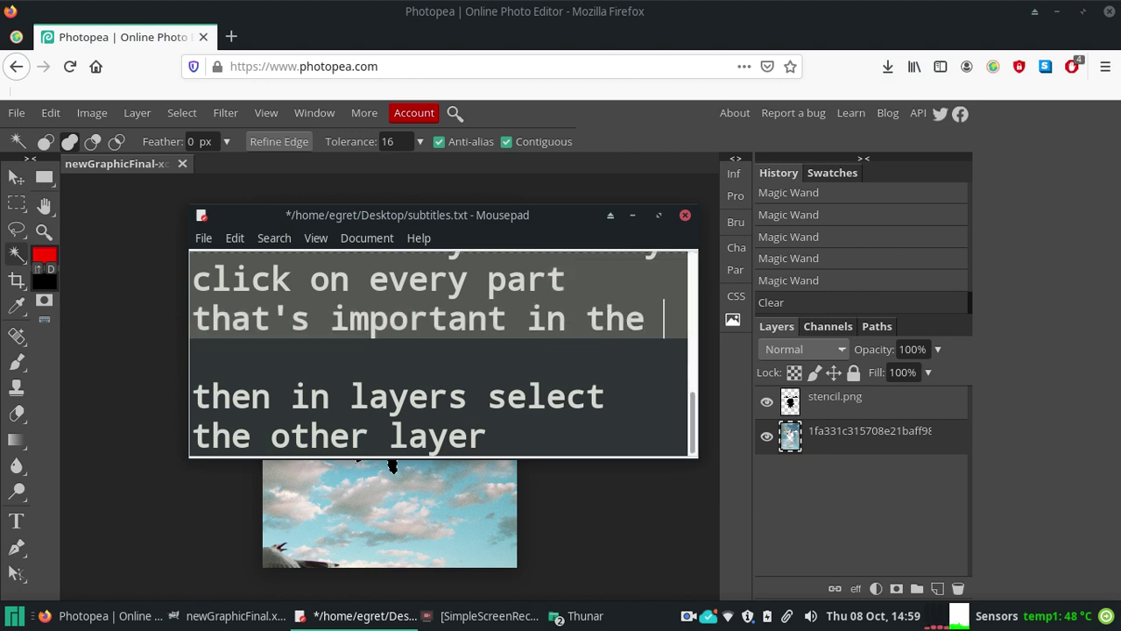
pyautogui.write('stencil')
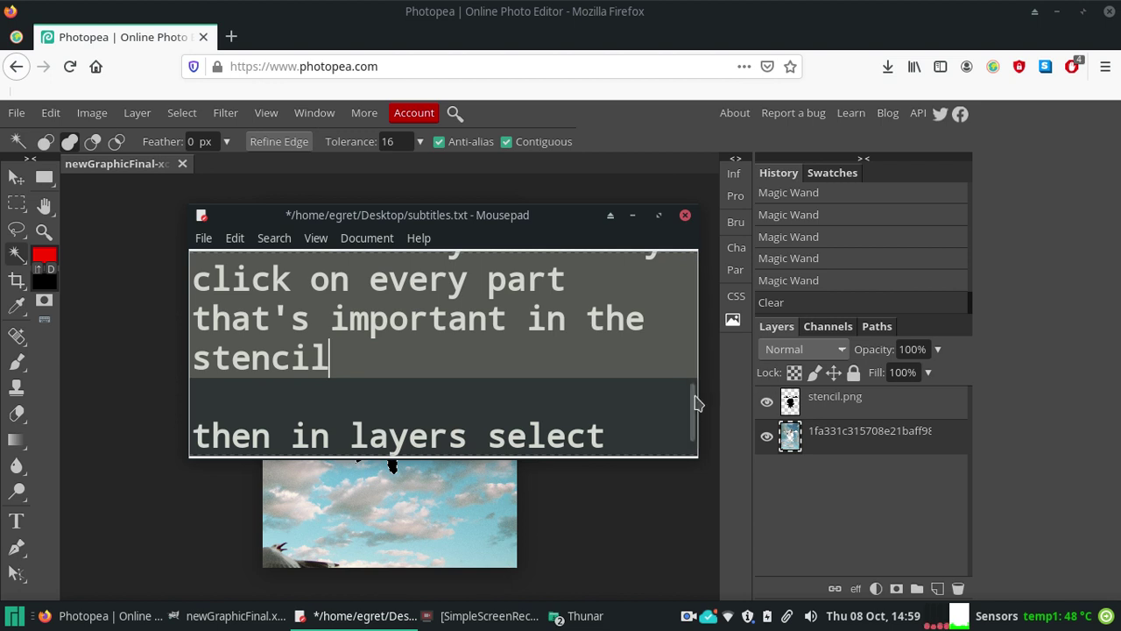
pyautogui.scroll(-1, 695, 392)
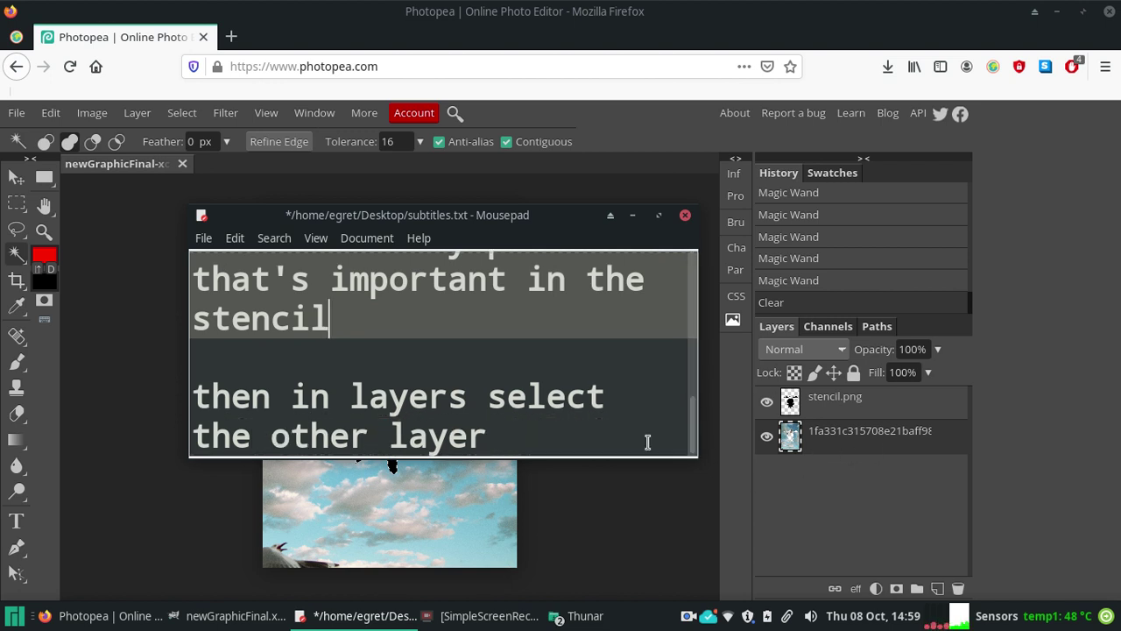
pyautogui.click(567, 438)
pyautogui.write('a')
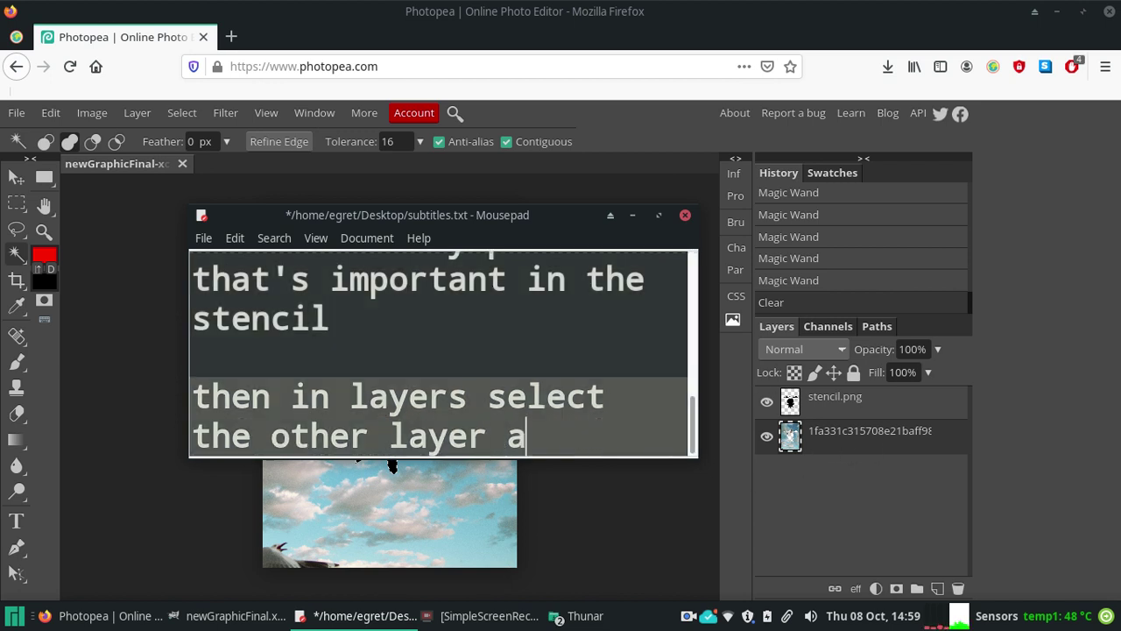
pyautogui.write('nd CTRL+')
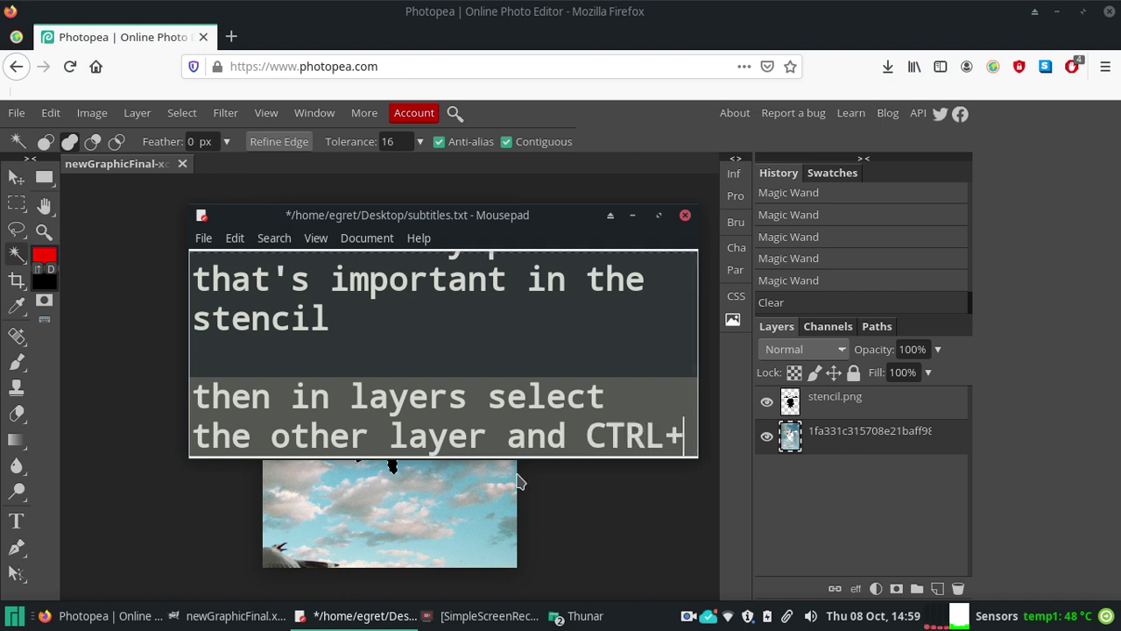
pyautogui.write('X')
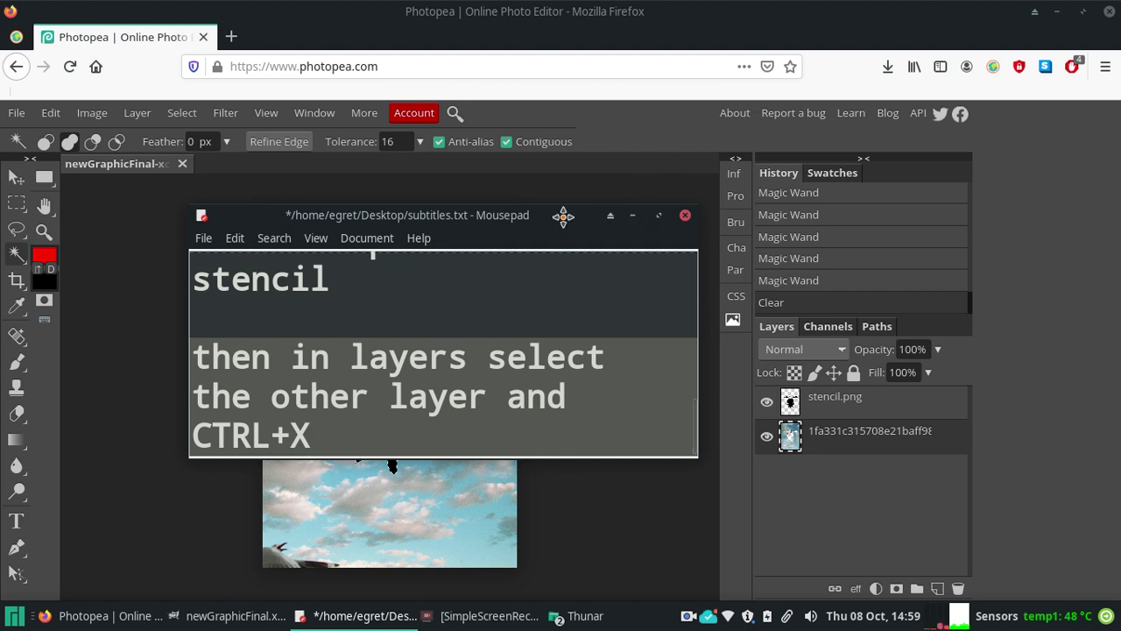
pyautogui.moveTo(564, 218); pyautogui.dragTo(675, 197)
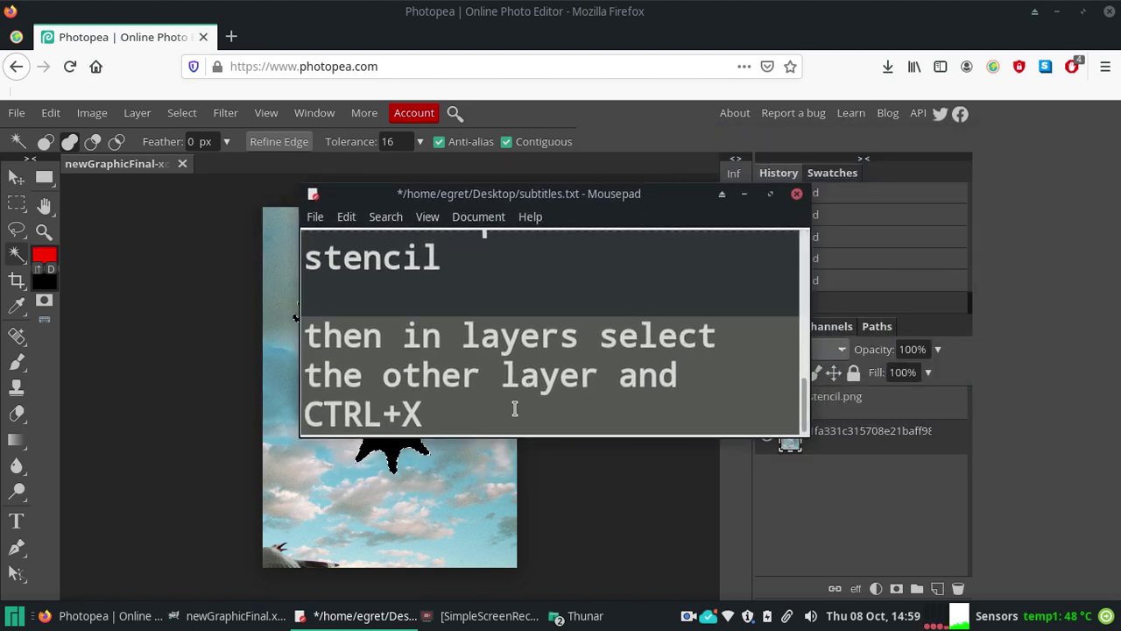
# Step: Extend the cut subtitle with 'or Edit > Cut', checking the Edit menu for reference
pyautogui.write(' or')
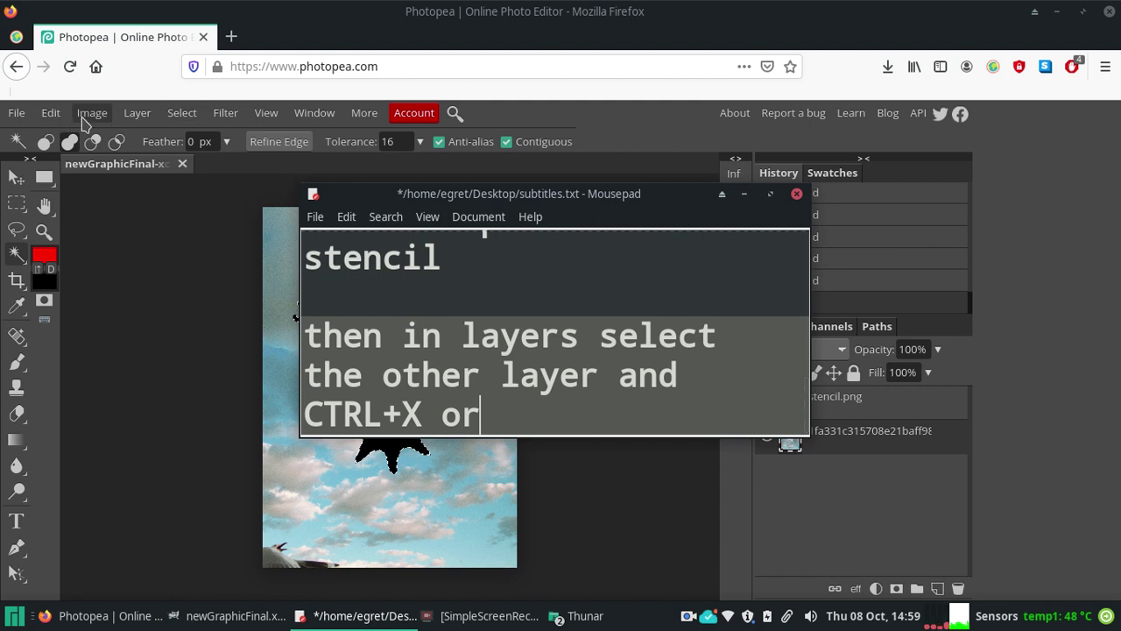
pyautogui.click(90, 116)
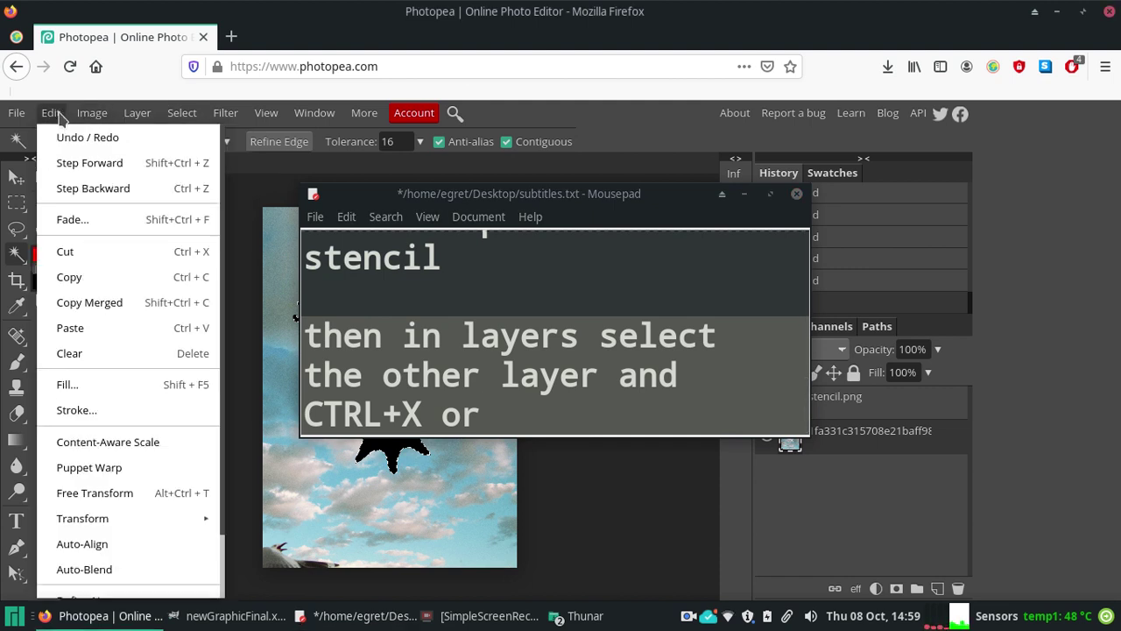
pyautogui.moveTo(51, 113)
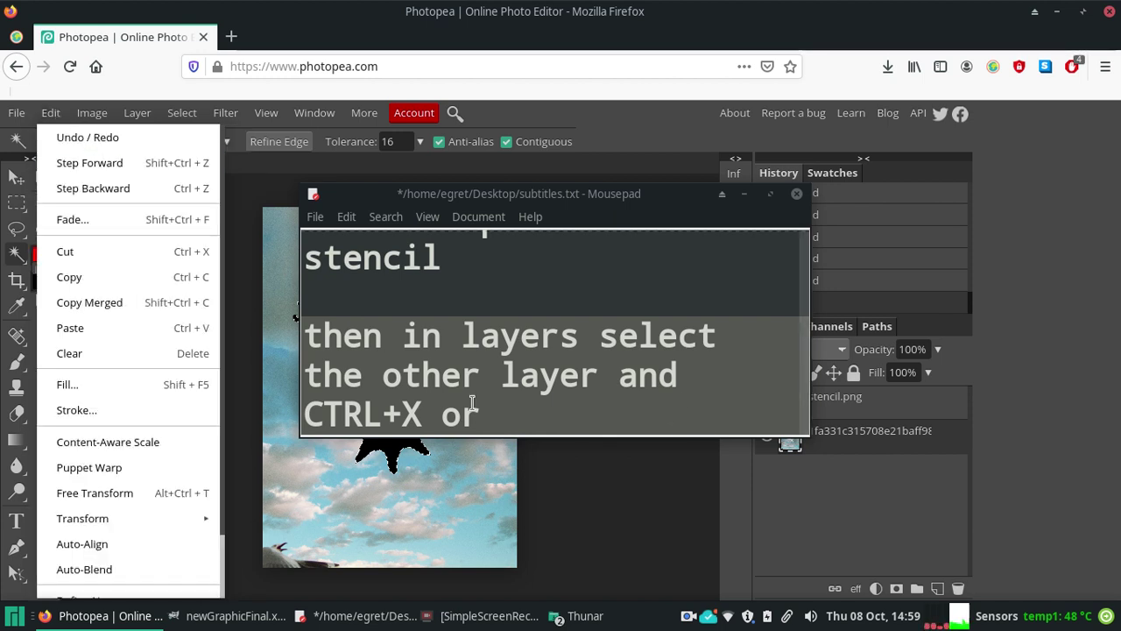
pyautogui.click(545, 413)
pyautogui.write('Edit > Cut')
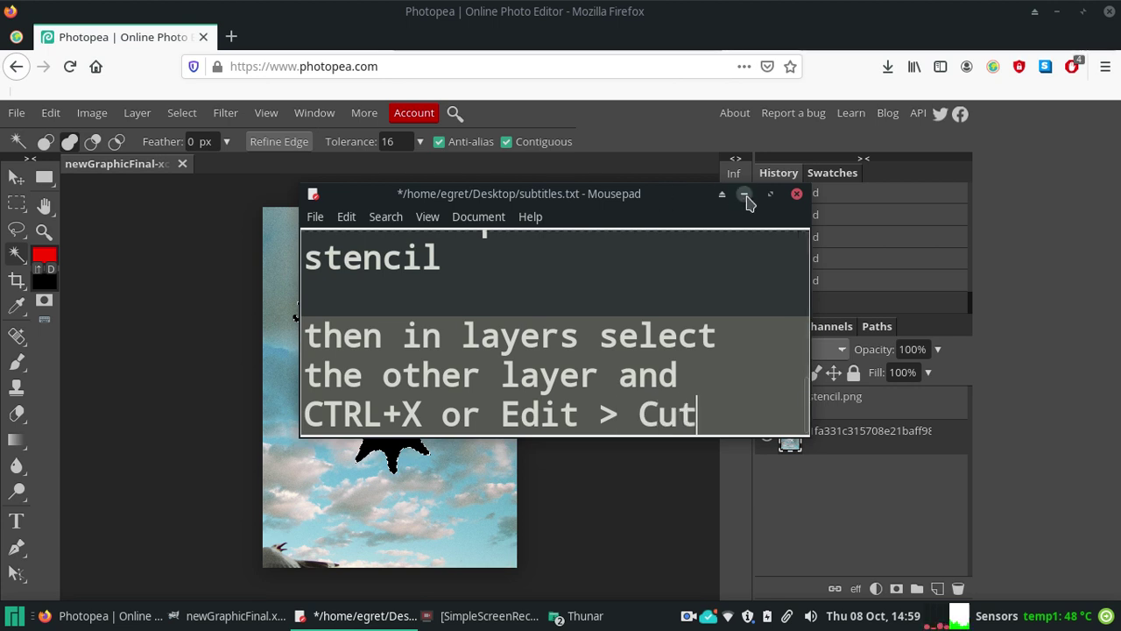
# Step: Start a new subtitle line 'Now let's hide thise layers with the eye'
pyautogui.click(743, 193)
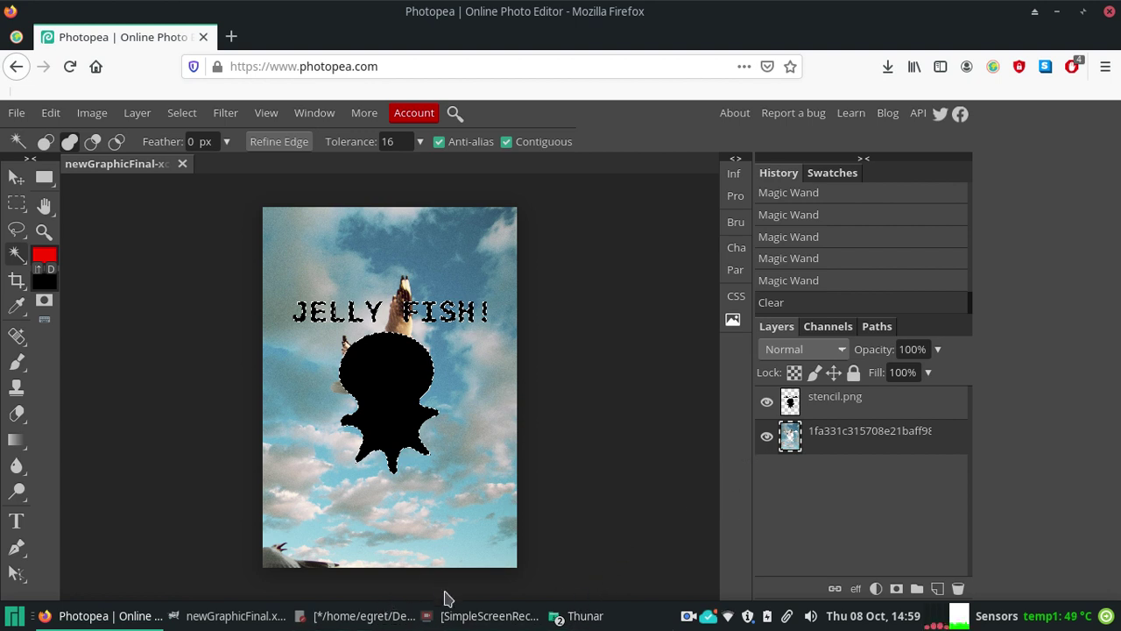
pyautogui.click(328, 606)
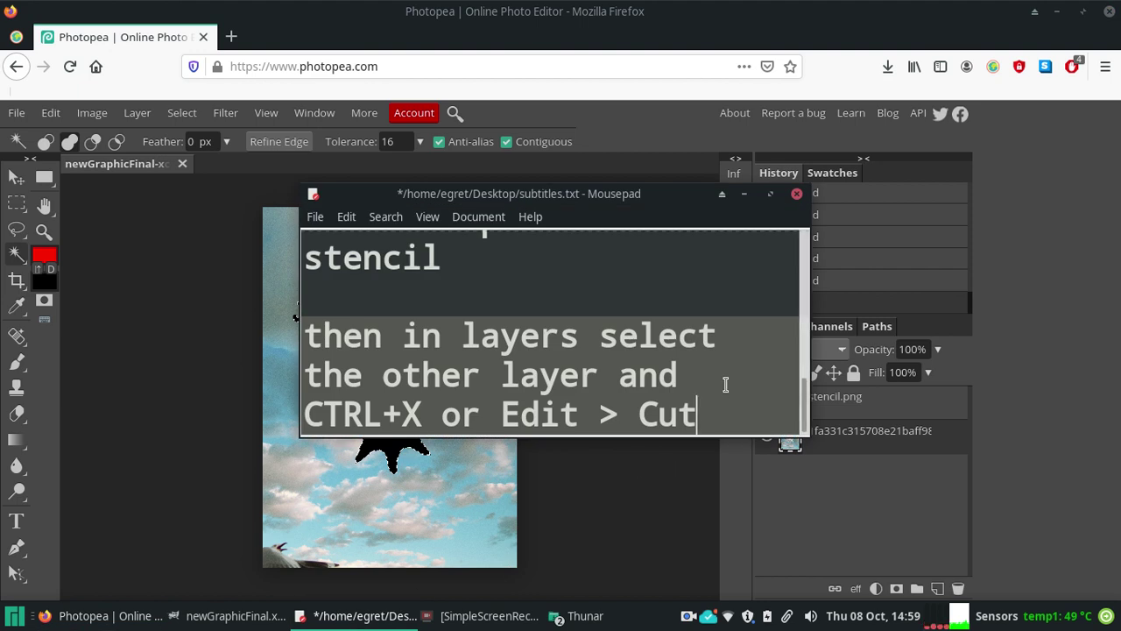
pyautogui.press('Down')
pyautogui.press('Down')
pyautogui.write('Now ')
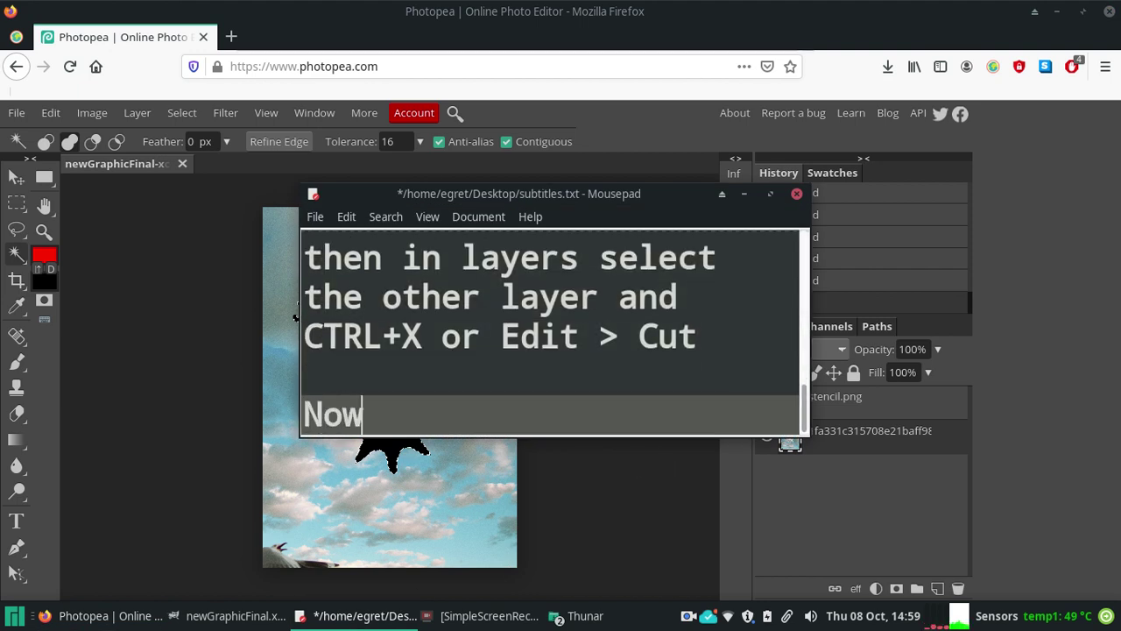
pyautogui.write("let's hide thi")
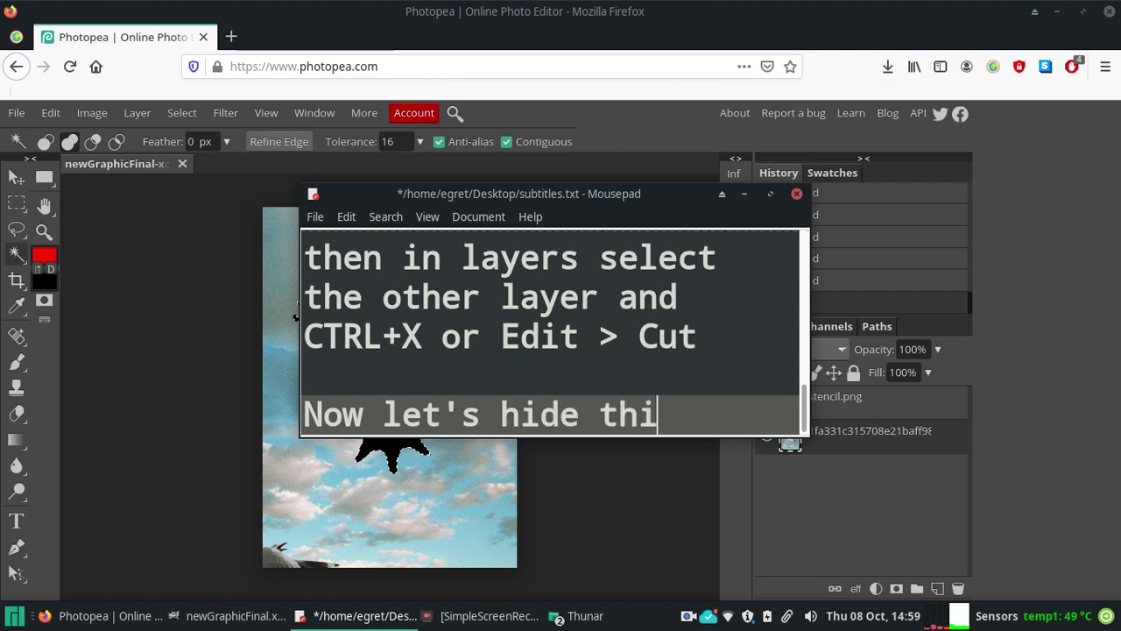
pyautogui.write('se laye')
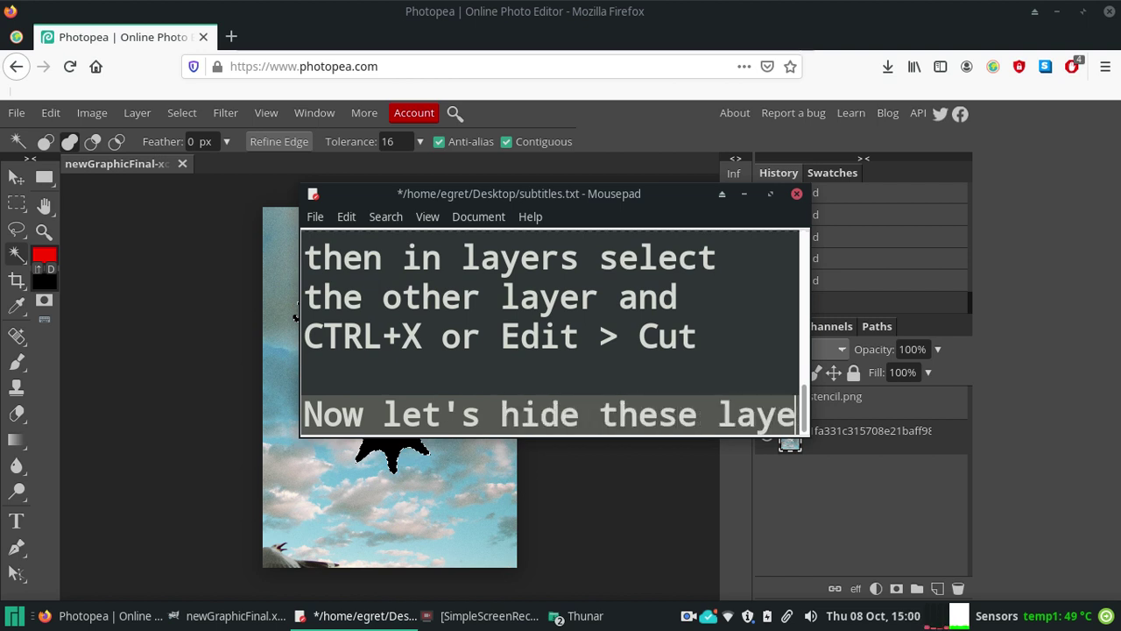
pyautogui.write('rs with th')
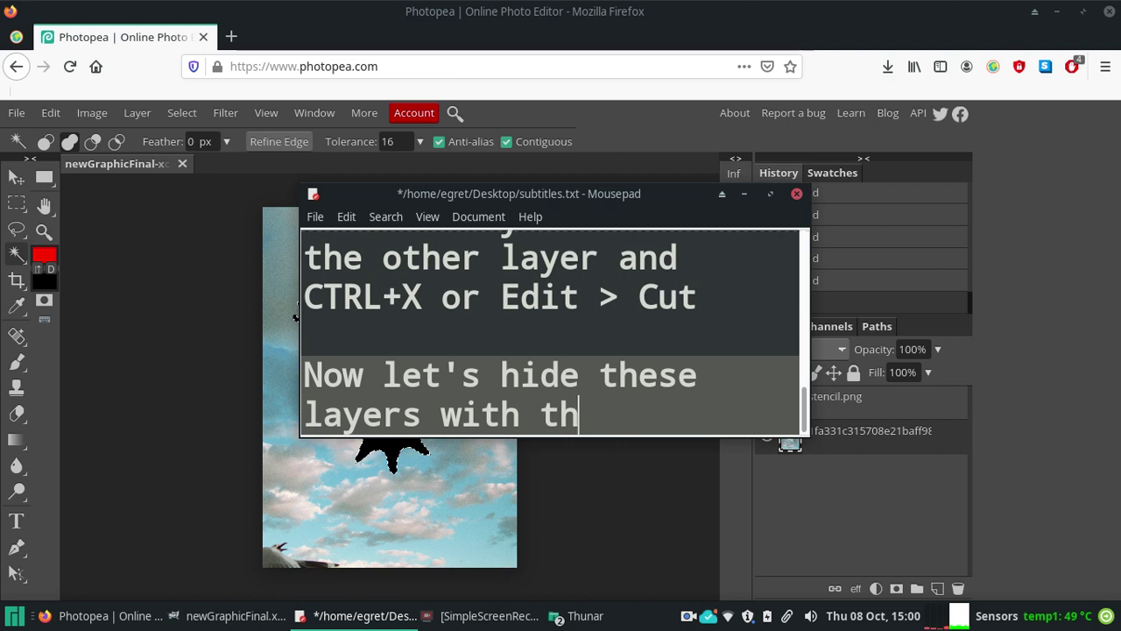
pyautogui.write('e eye')
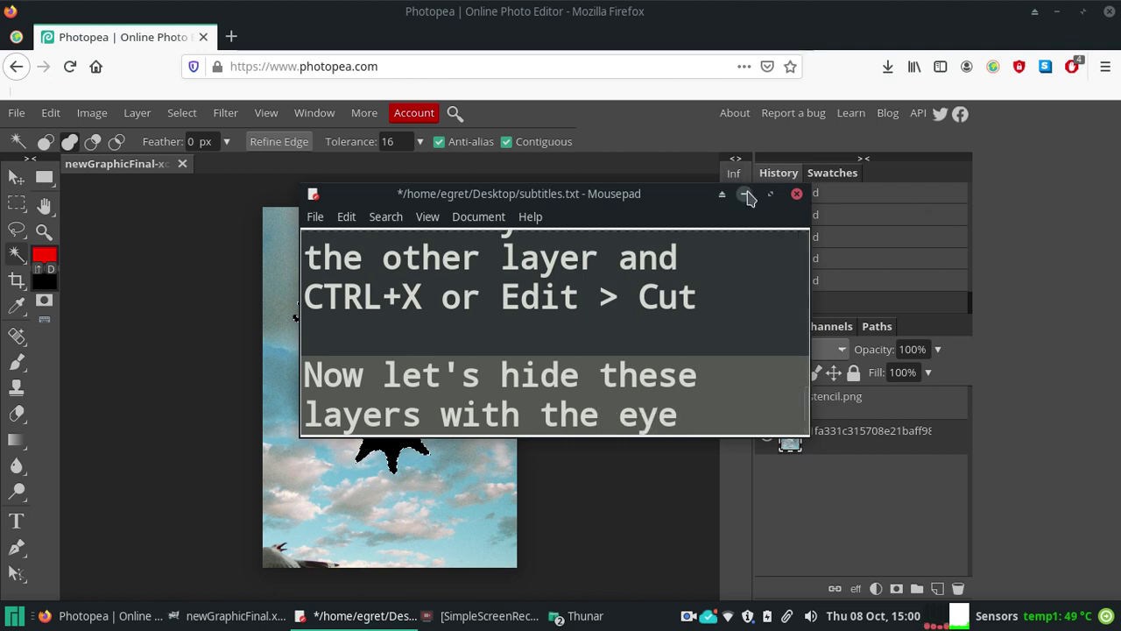
# Step: Hide the sky photo and stencil.png layers, deselect, and make stencil.png the active layer
pyautogui.click(743, 194)
pyautogui.click(767, 437)
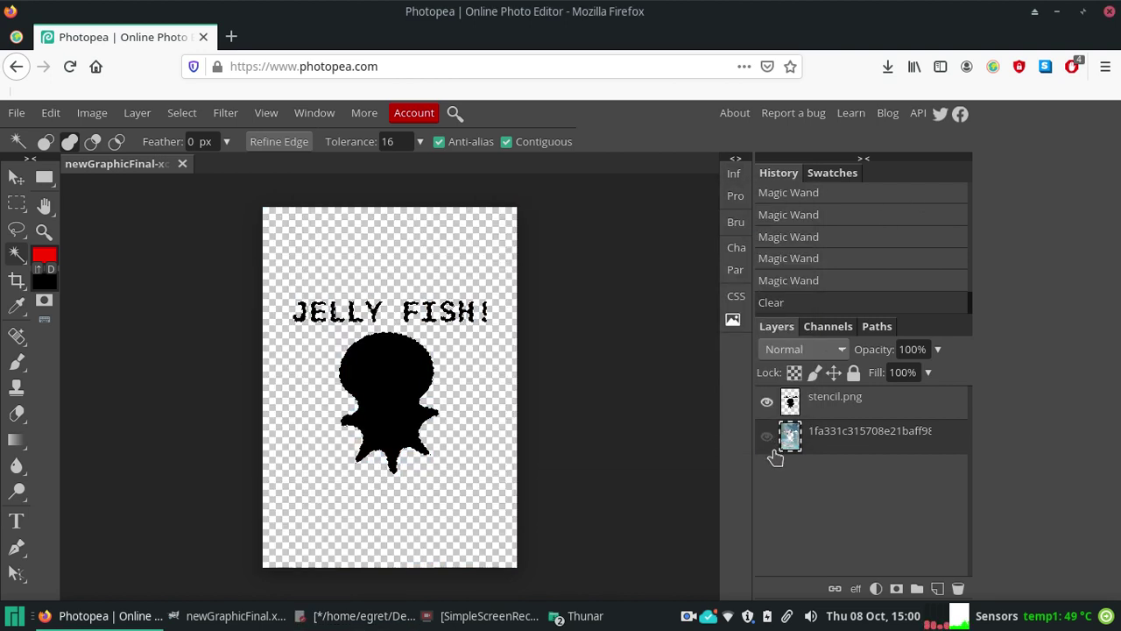
pyautogui.click(768, 401)
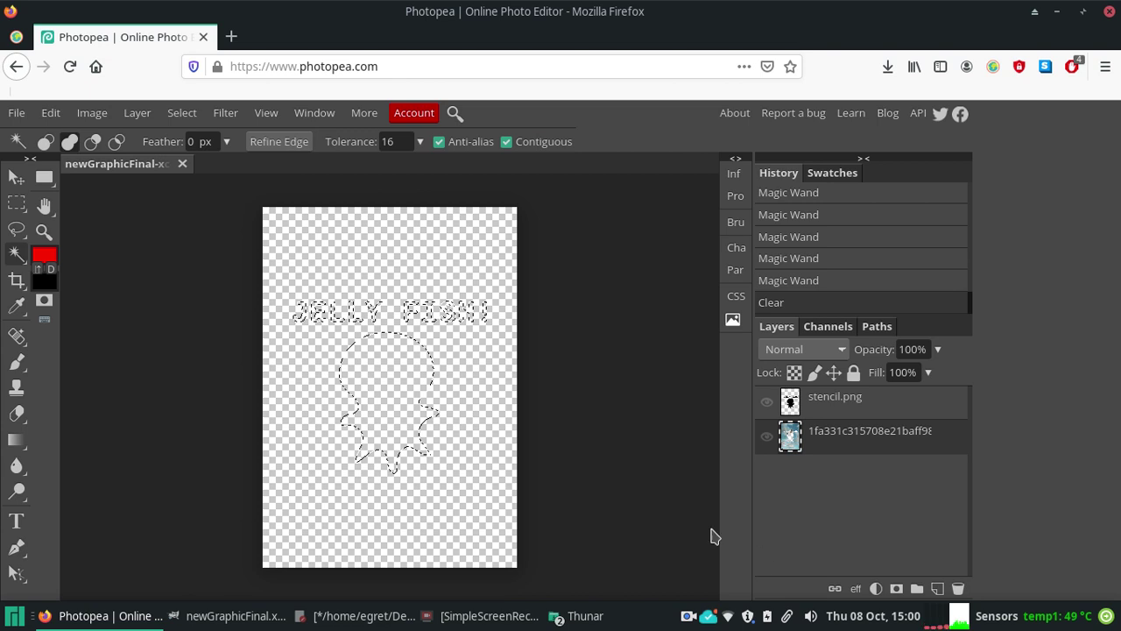
pyautogui.click(181, 112)
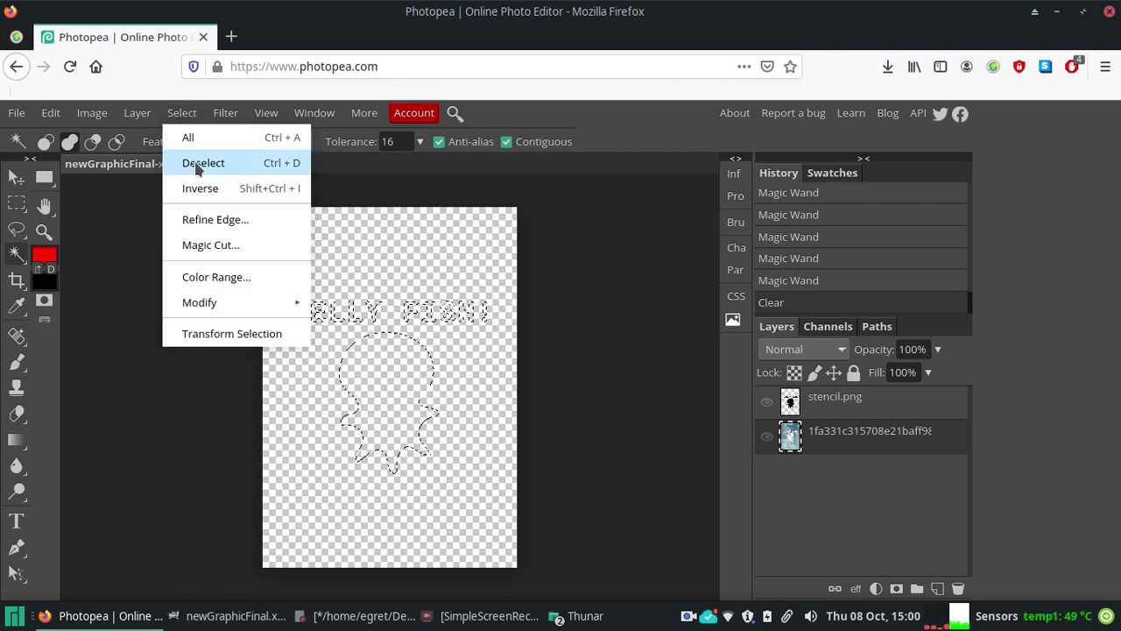
pyautogui.click(196, 162)
pyautogui.click(865, 403)
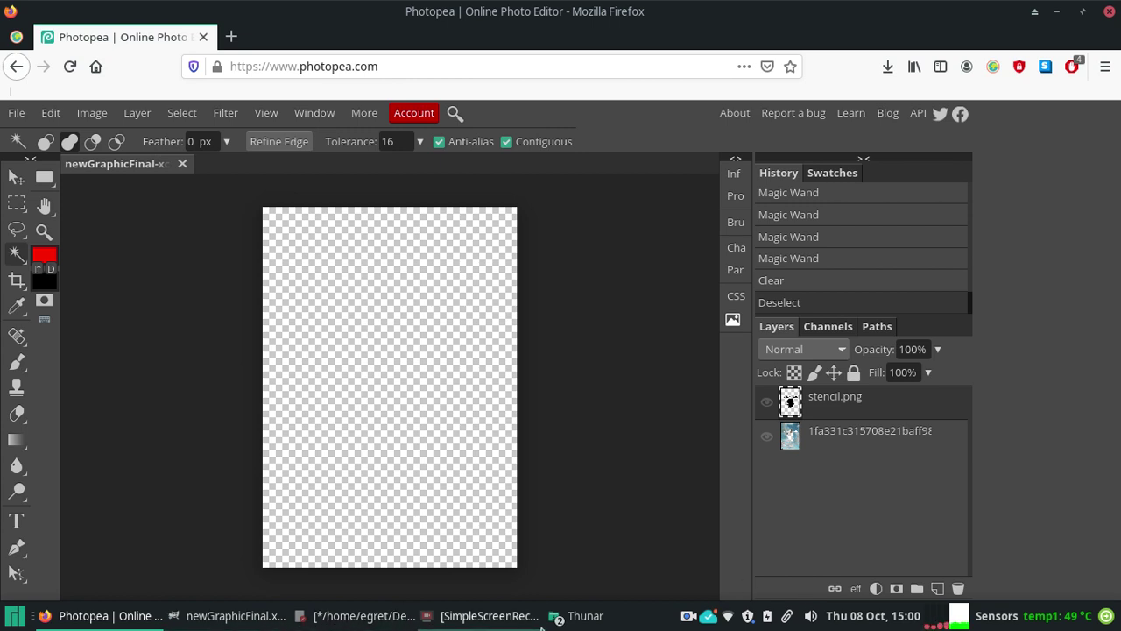
# Step: Finish the hide-layers subtitle with 's' and add the line 'and make a new layer on top'
pyautogui.click(327, 620)
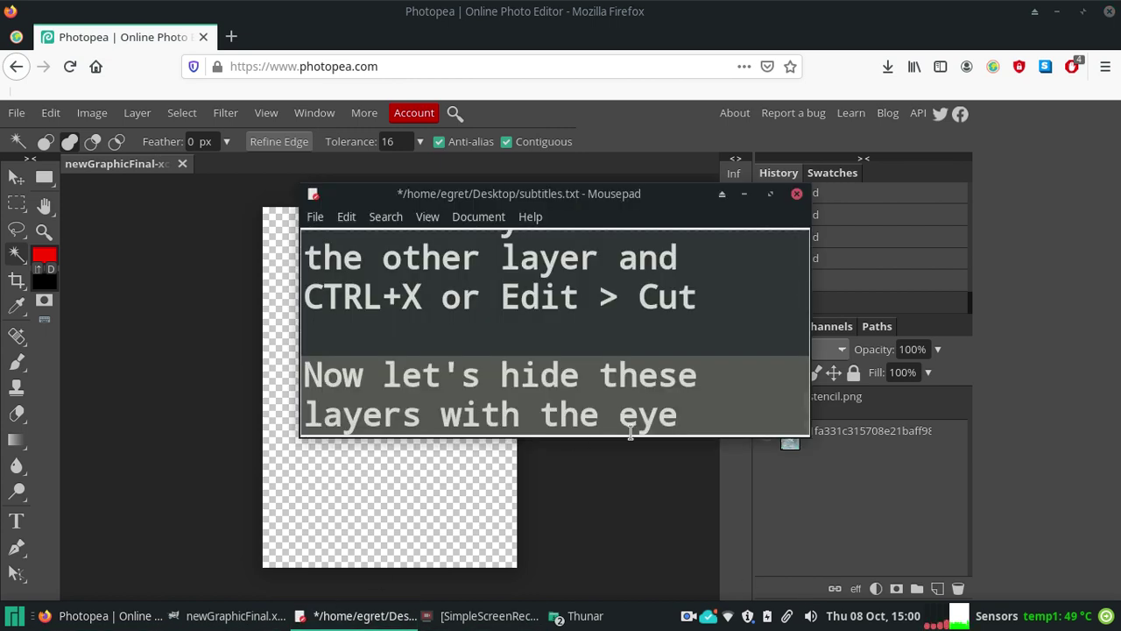
pyautogui.write('s')
pyautogui.press('Return')
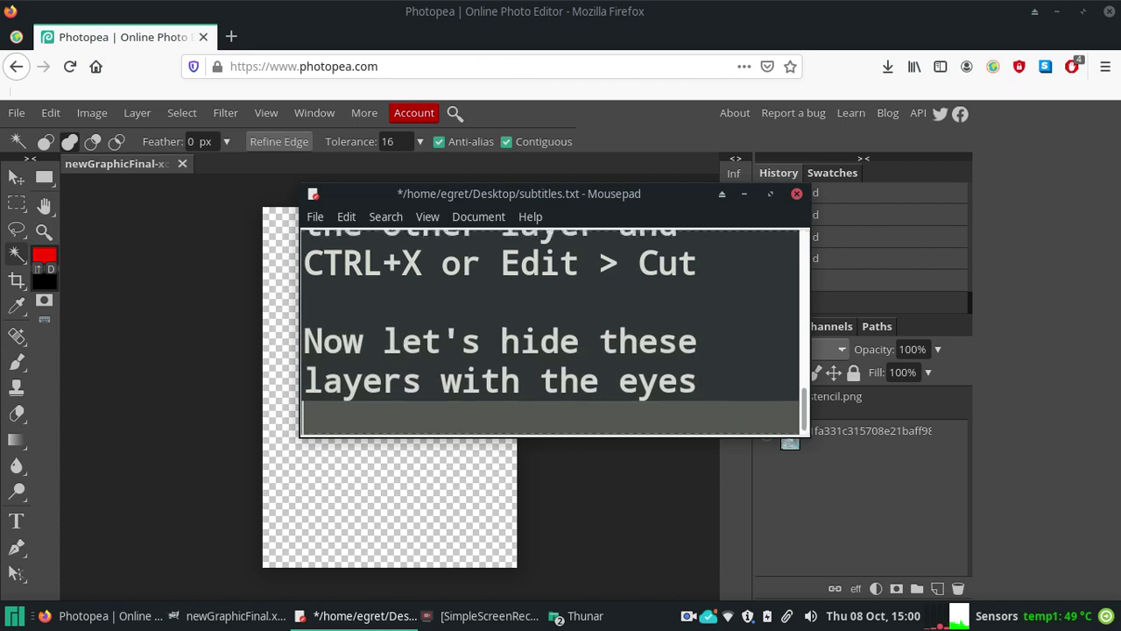
pyautogui.write('and ')
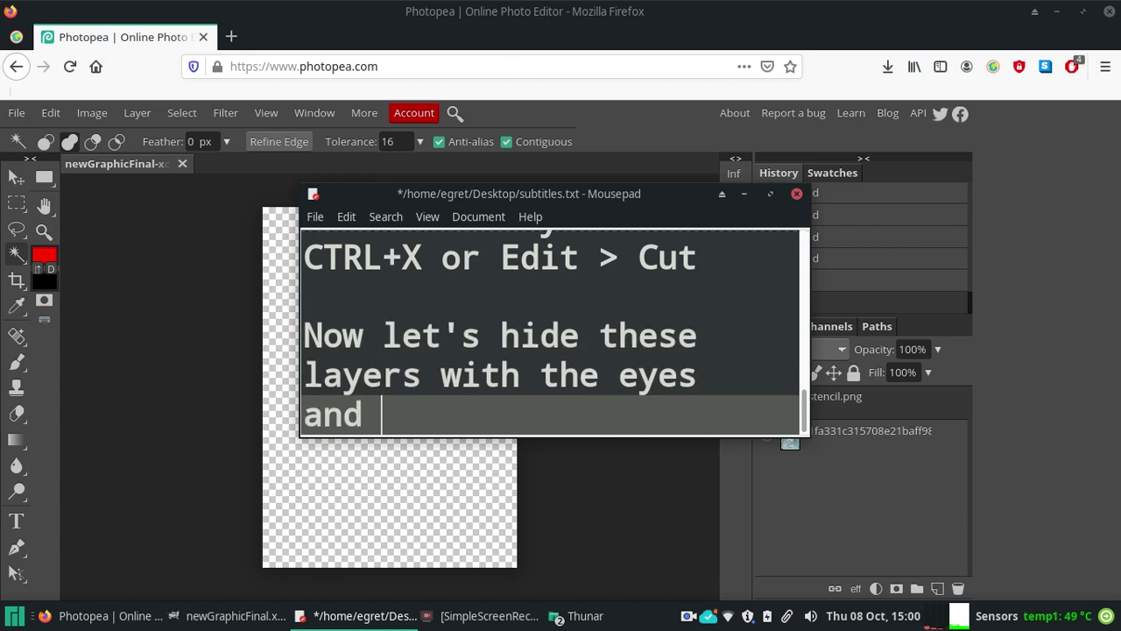
pyautogui.write('make a new layer on top')
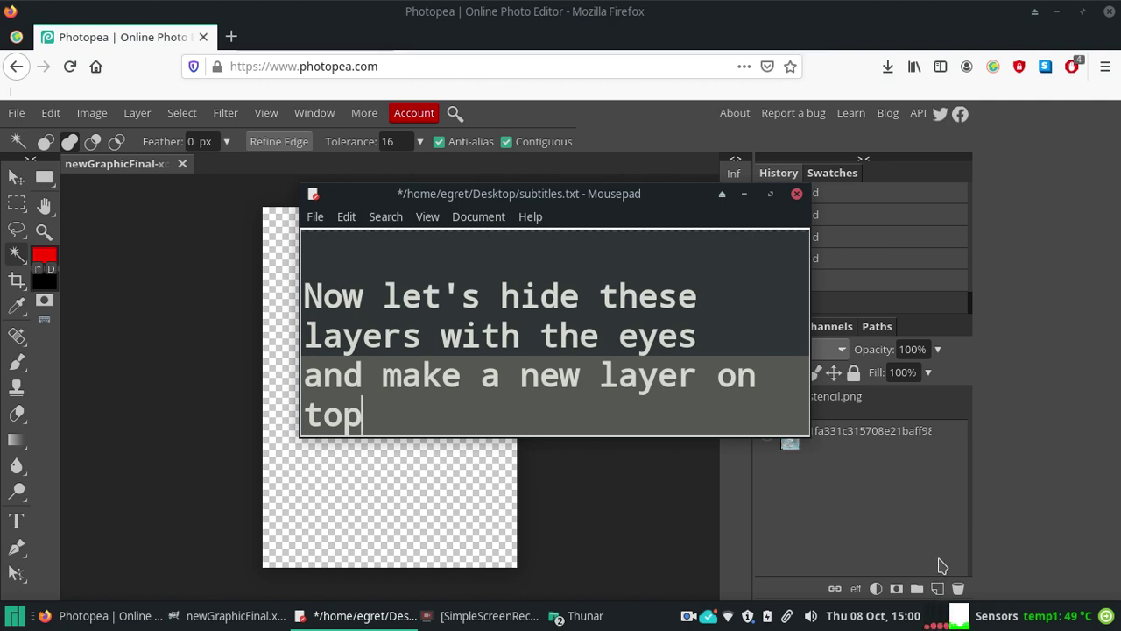
# Step: Add a new top layer and paste the sky photo onto it with Edit > Paste
pyautogui.click(937, 588)
pyautogui.moveTo(547, 195)
pyautogui.mouseDown()
pyautogui.moveTo(480, 168)
pyautogui.moveTo(860, 57)
pyautogui.mouseUp()
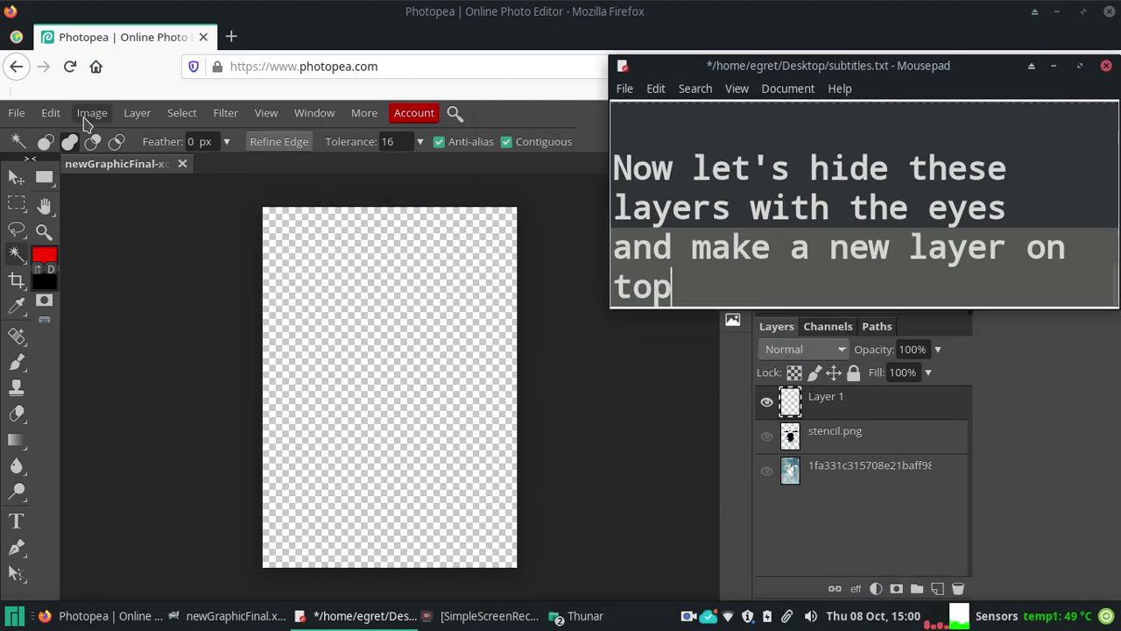
pyautogui.click(91, 113)
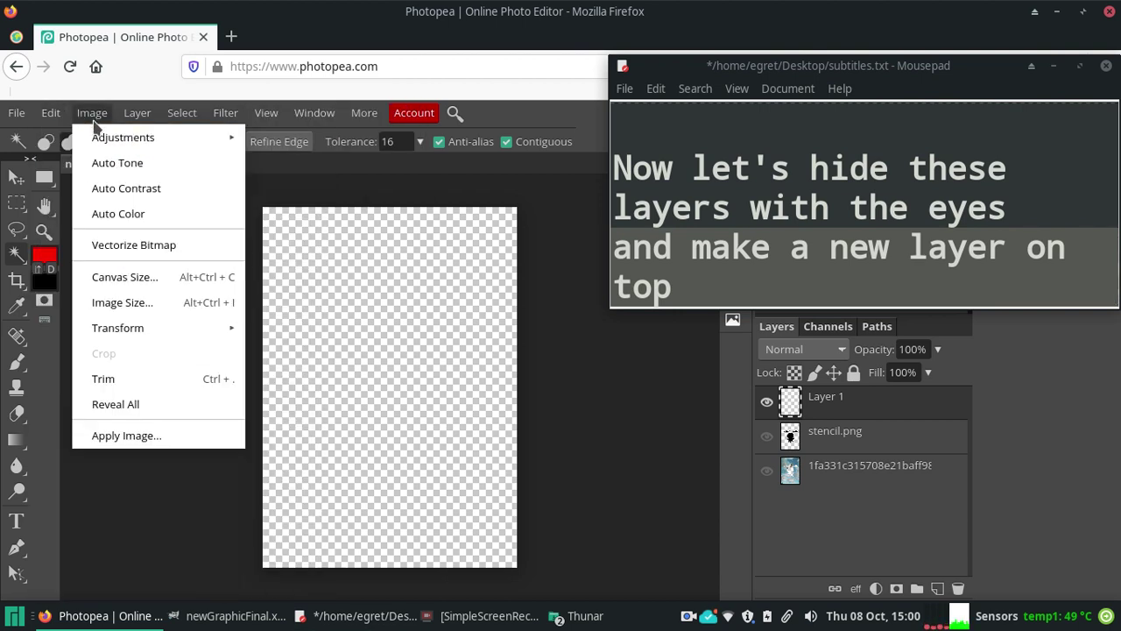
pyautogui.moveTo(50, 113)
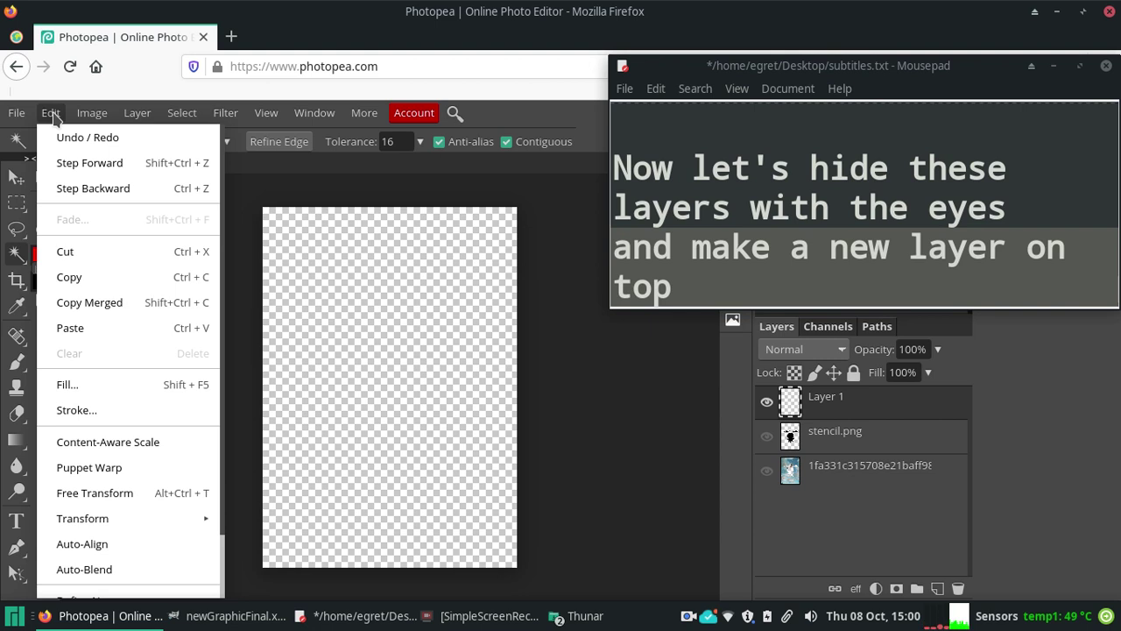
pyautogui.click(87, 336)
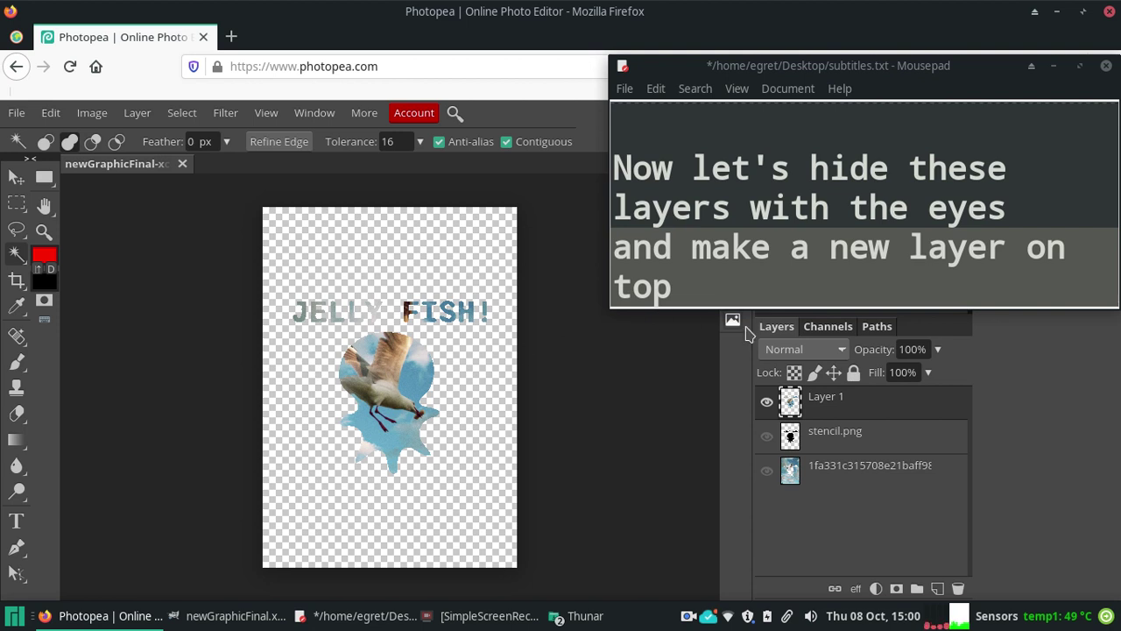
# Step: Write the subtitle 'and Edit > Paste or CTRL+V', correcting 'File' to 'Edit'
pyautogui.click(867, 289)
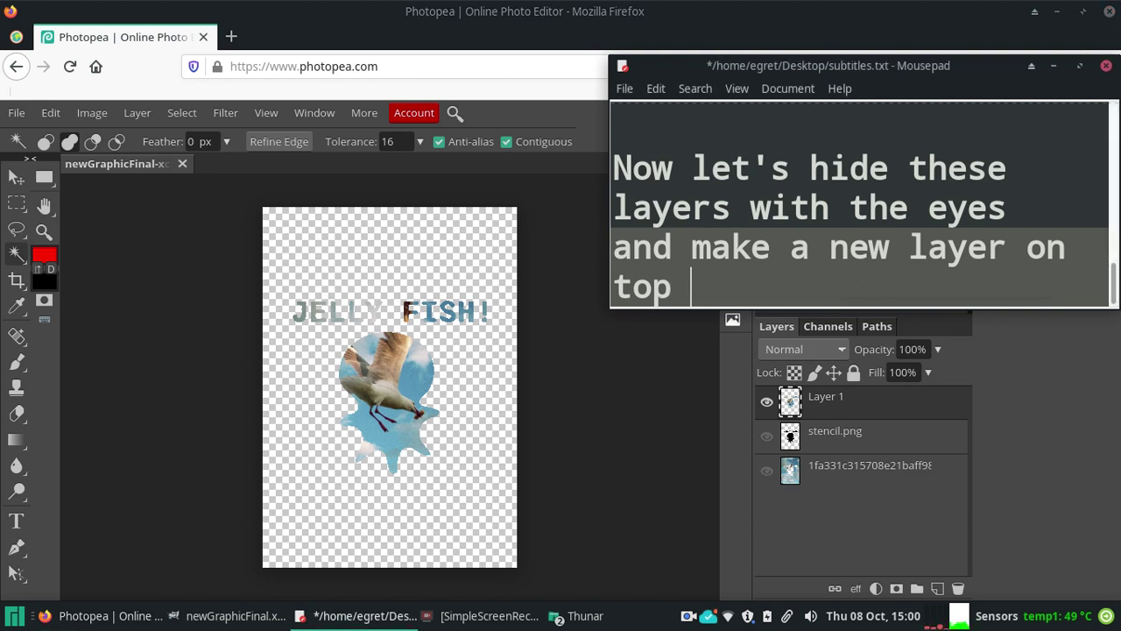
pyautogui.write('and ')
pyautogui.write('File ')
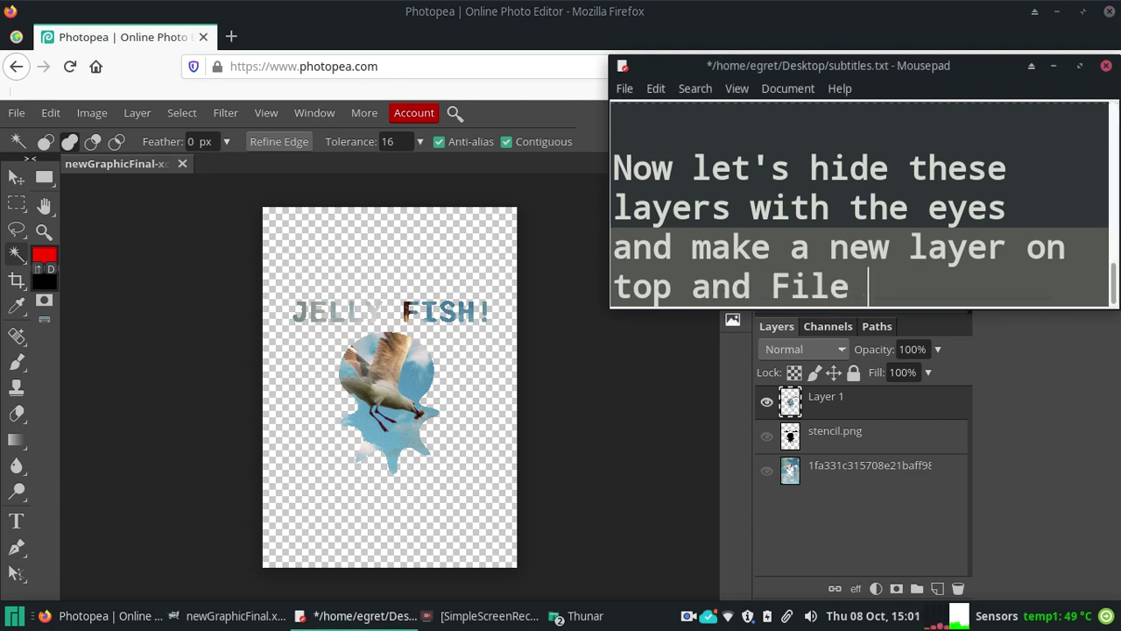
pyautogui.write('> Paste or CTRL+')
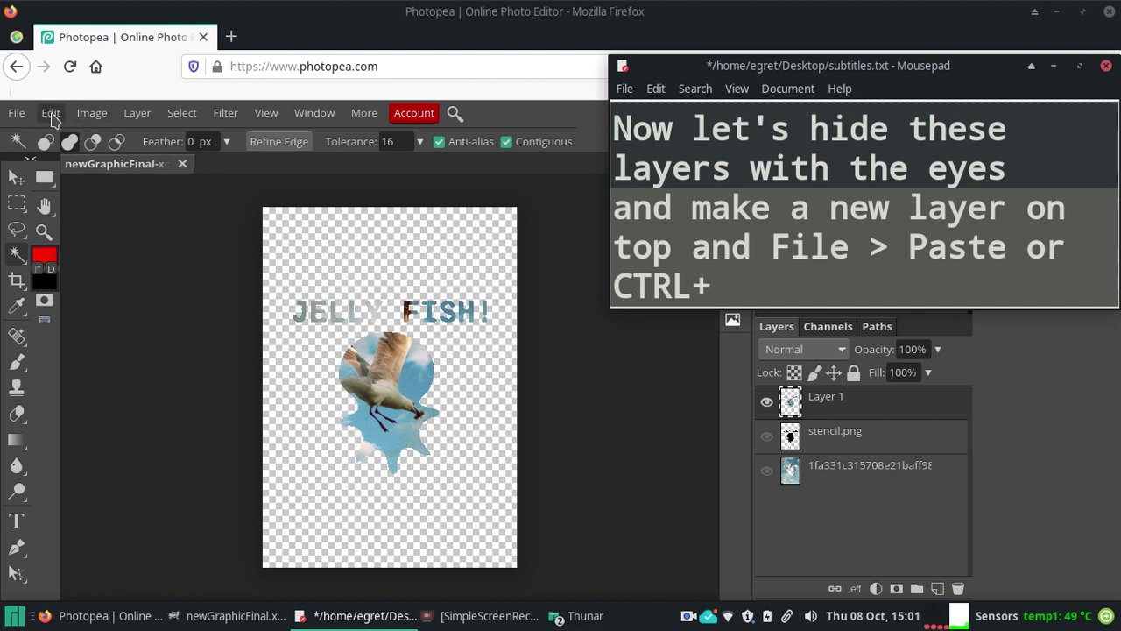
pyautogui.click(94, 117)
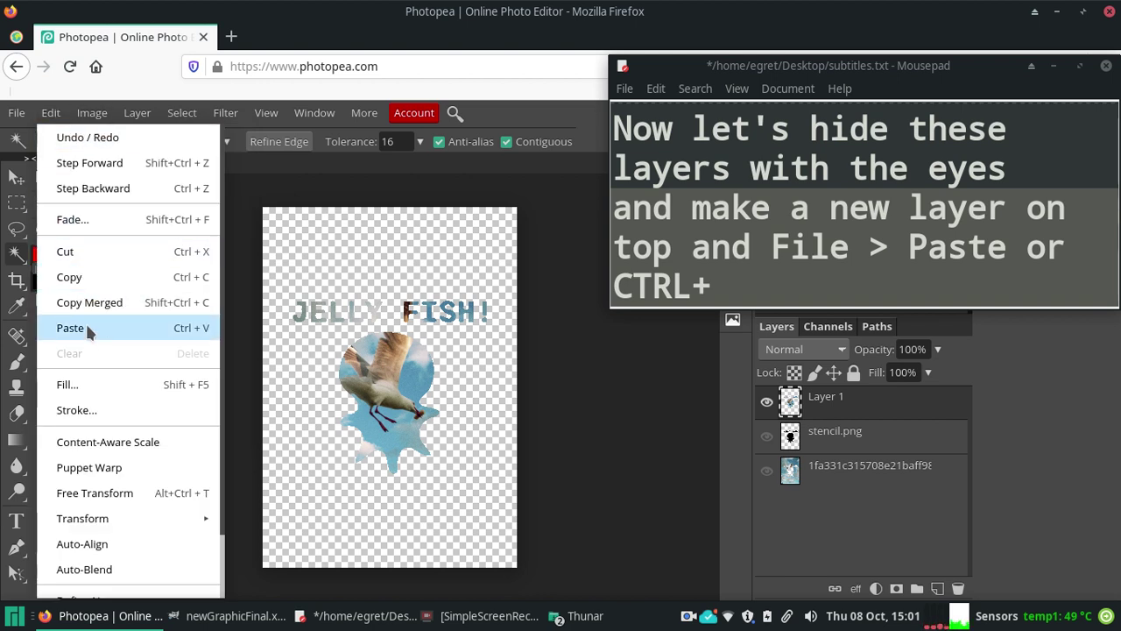
pyautogui.click(774, 290)
pyautogui.write('V')
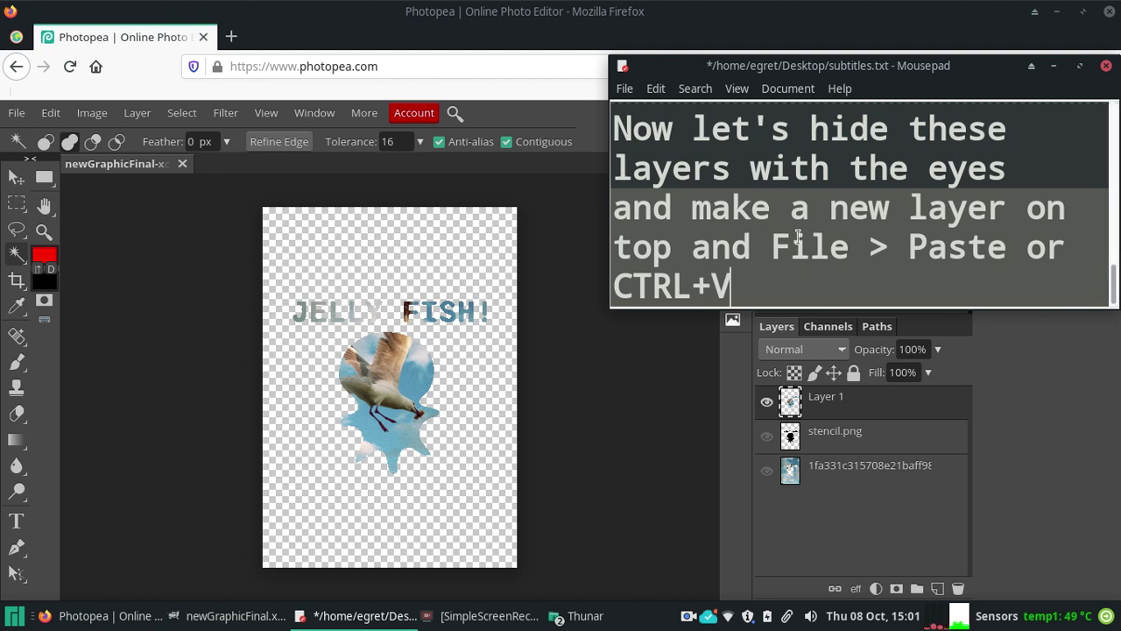
pyautogui.doubleClick(798, 236)
pyautogui.write('Edit')
pyautogui.click(751, 284)
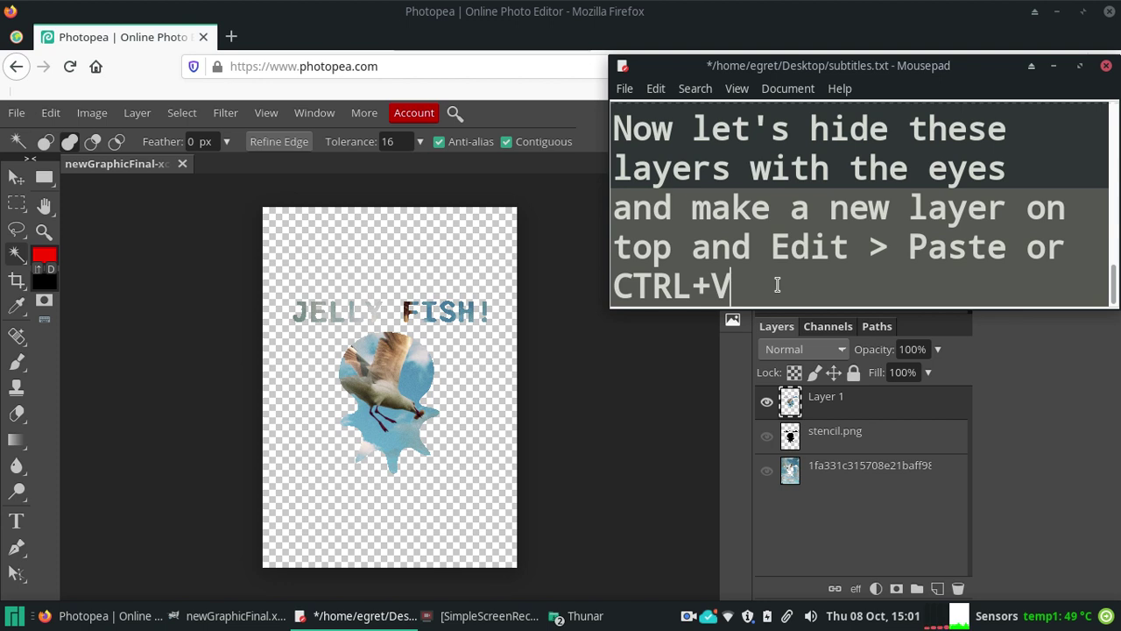
# Step: End the paste line with '!!!' and add a tip on using photopea.com without downloading programs
pyautogui.write(' !!!')
pyautogui.press('Return')
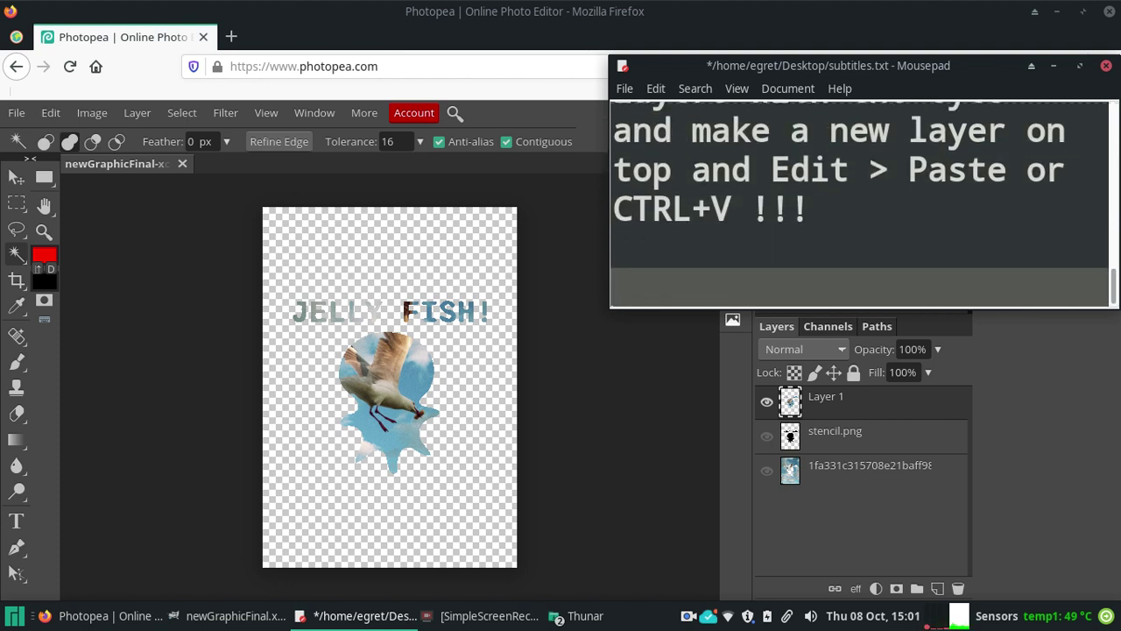
pyautogui.write('So ')
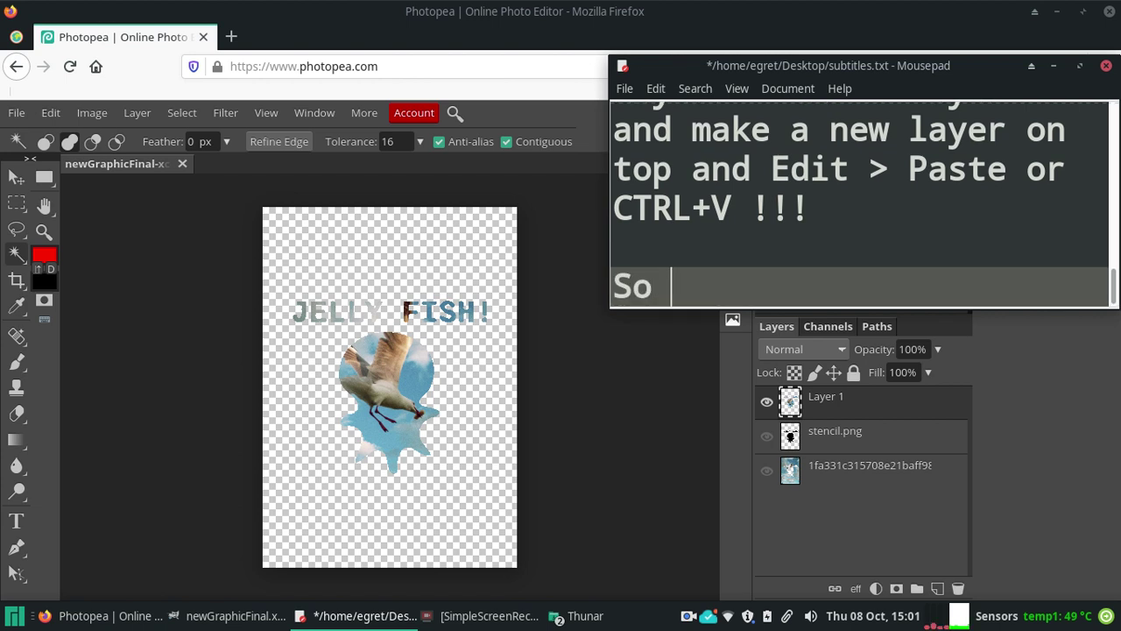
pyautogui.write('if you fi')
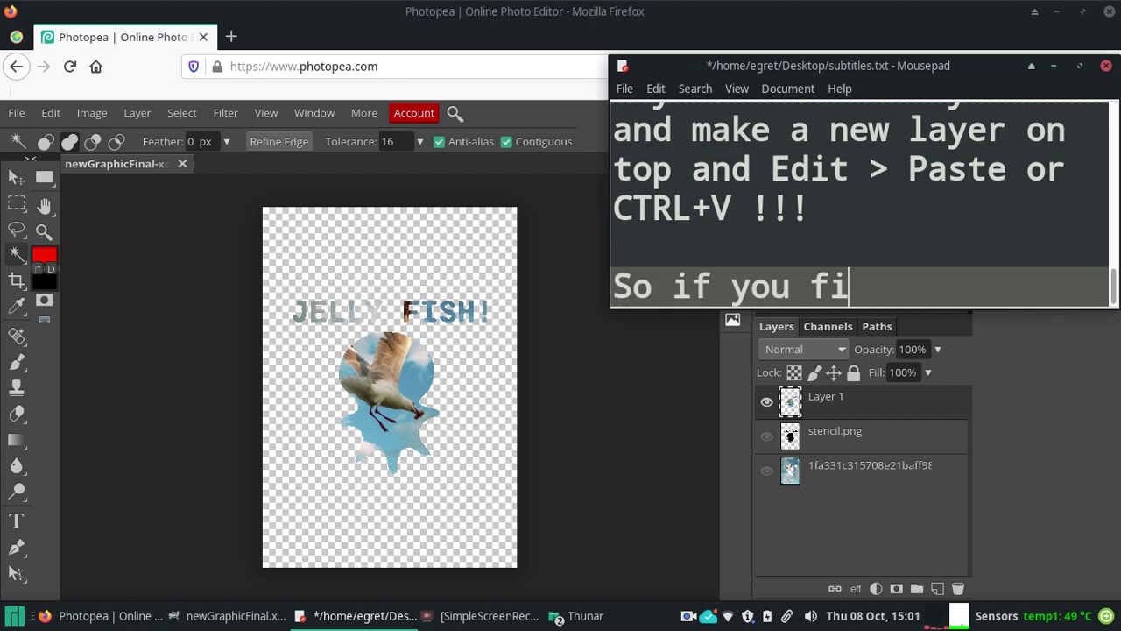
pyautogui.write('nd yourself without ')
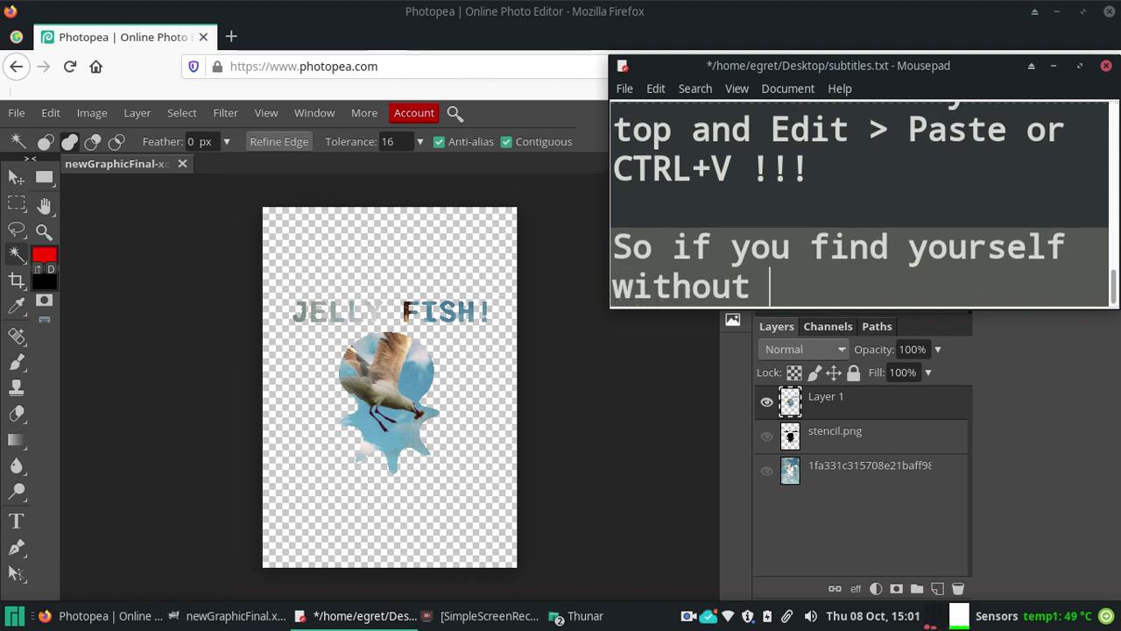
pyautogui.write('being a')
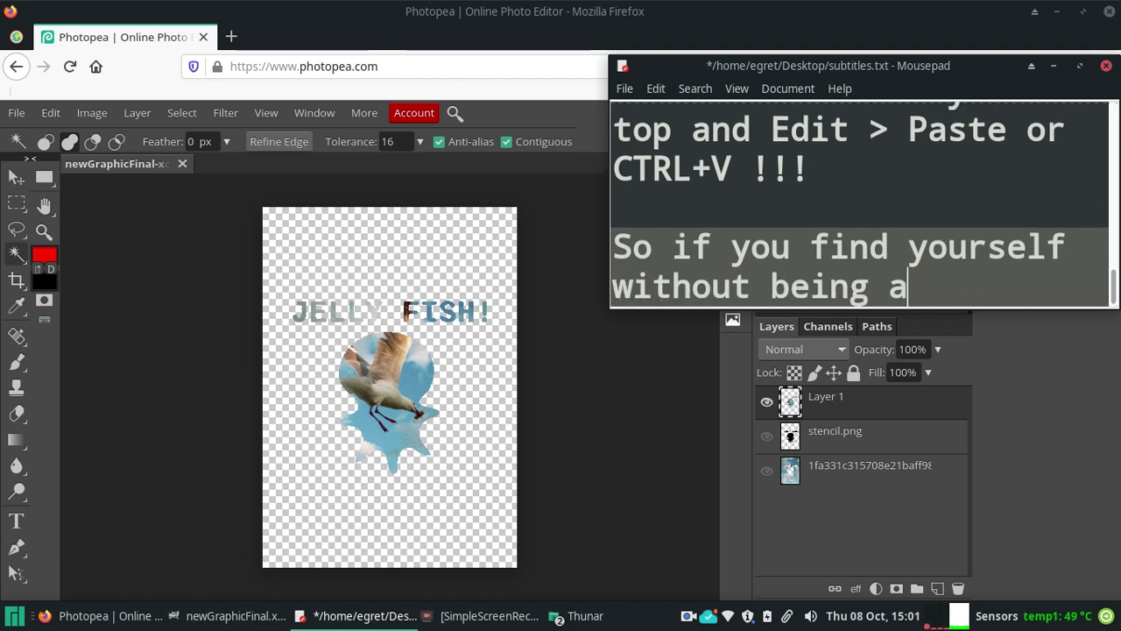
pyautogui.write('ble to download any pr')
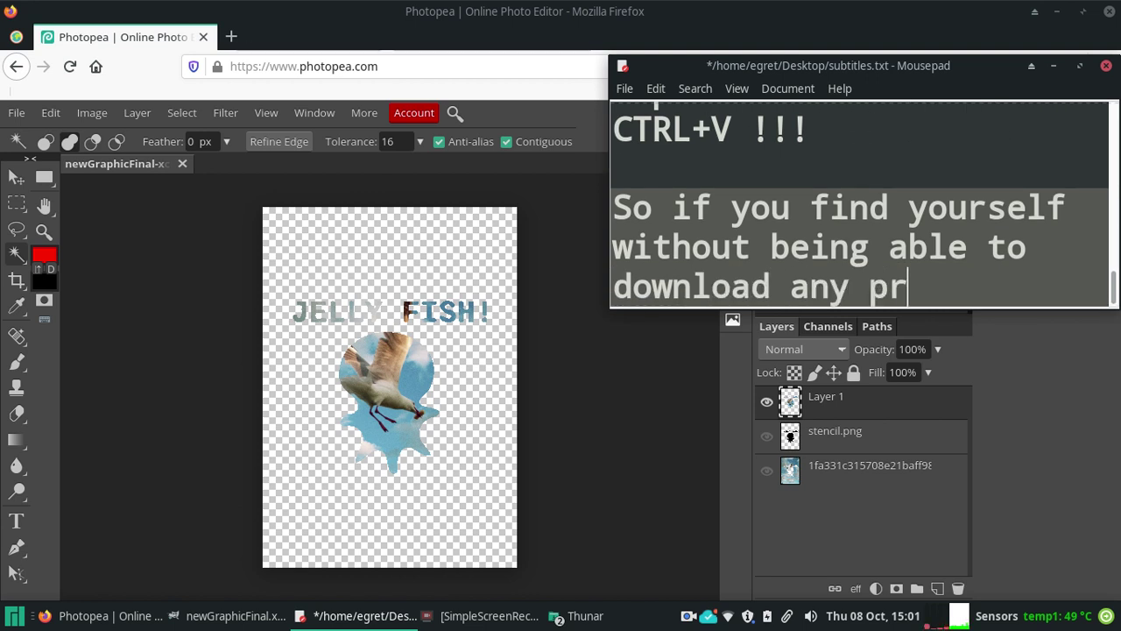
pyautogui.write('ograms.')
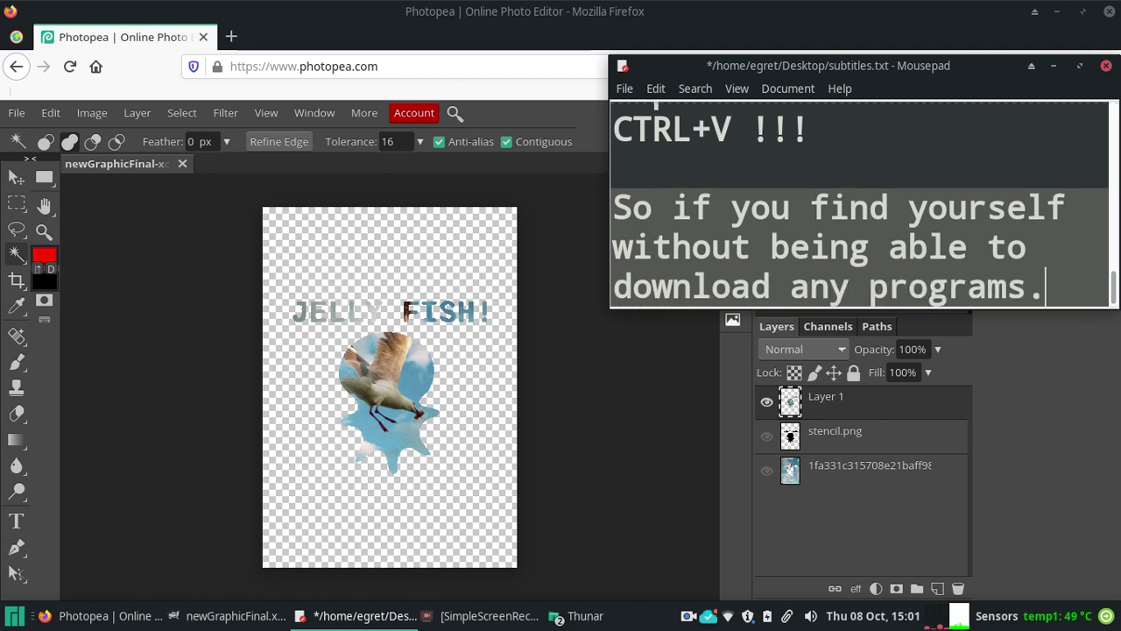
pyautogui.write(' You can ')
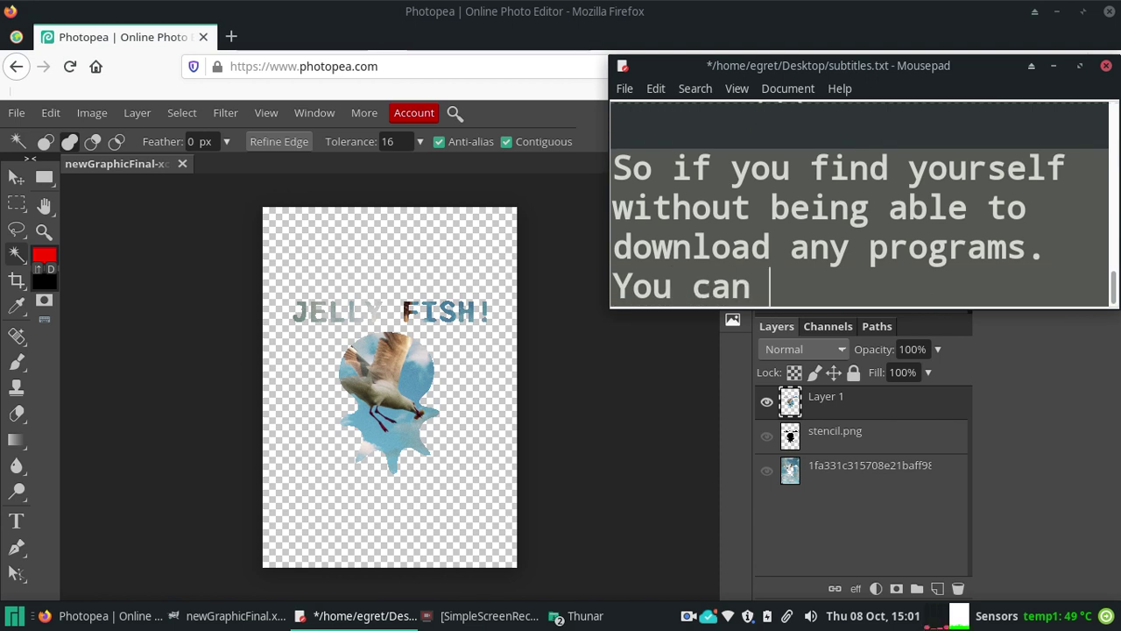
pyautogui.write('open')
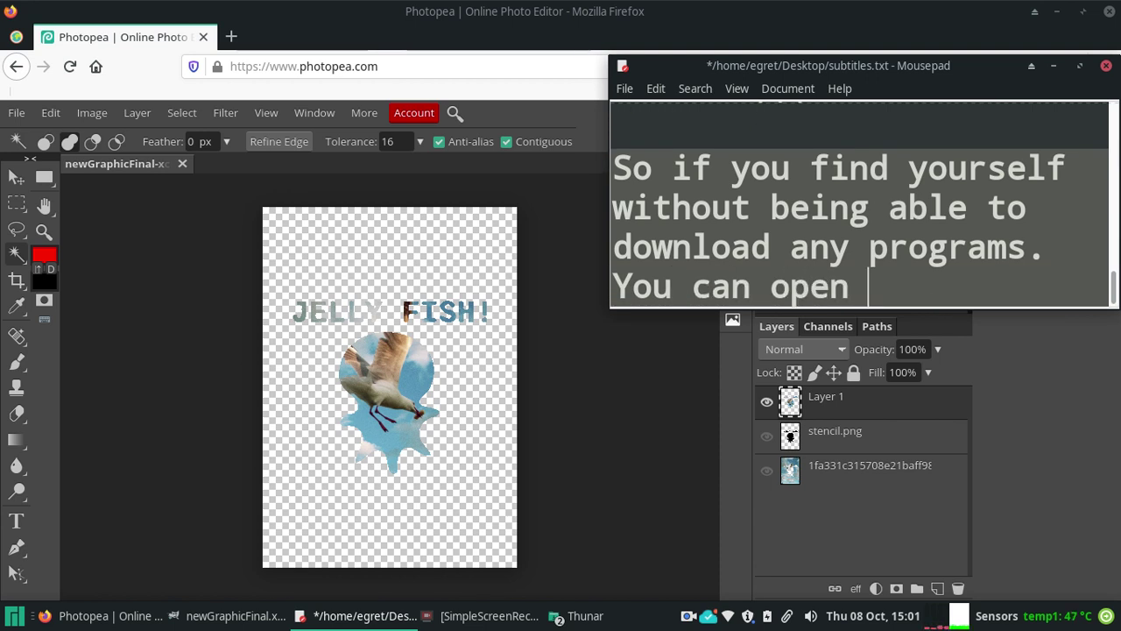
pyautogui.write(' a')
pyautogui.write(' new file ')
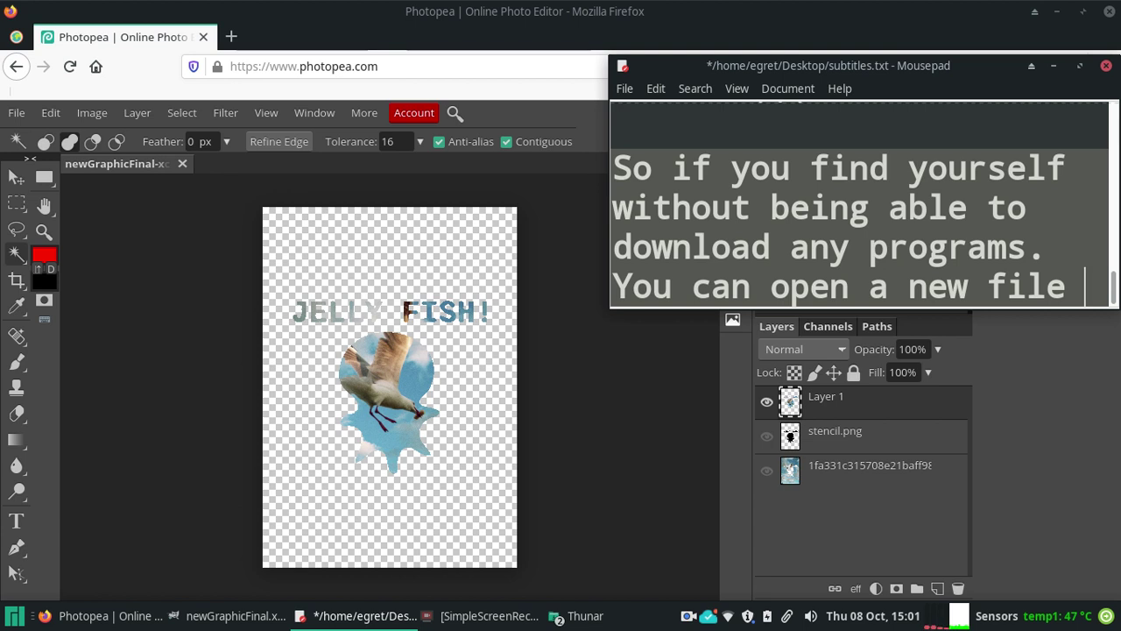
pyautogui.write('in photopea.com or start something new.')
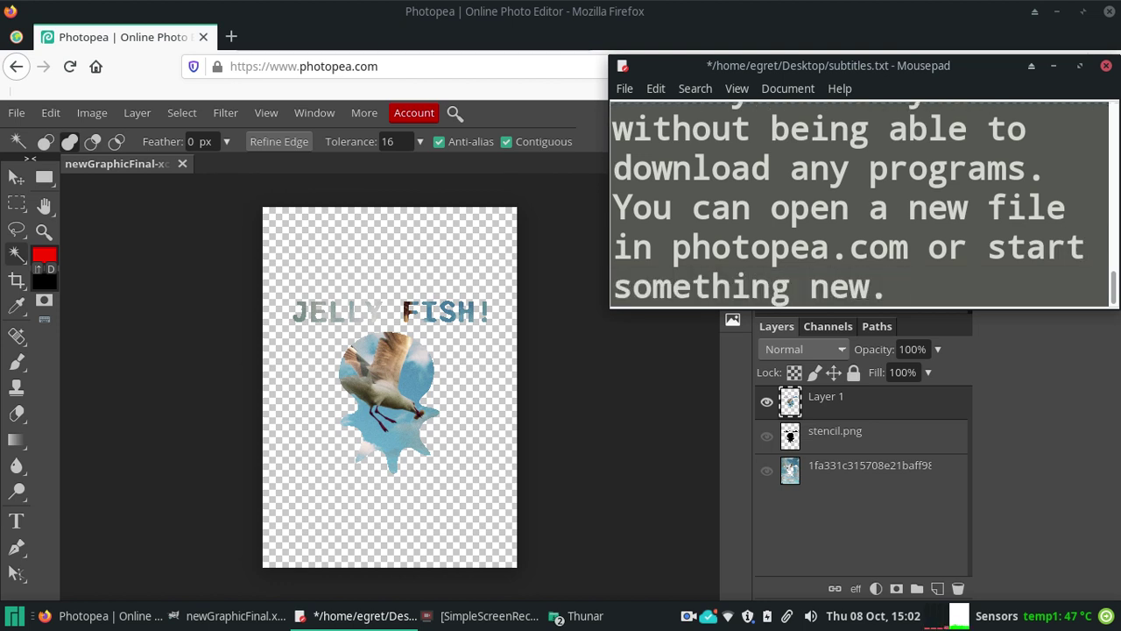
# Step: Add the closing subtitle 'That's it for now! Thanks for watching!!!' and open the recorder's menu
pyautogui.press('Return')
pyautogui.press('Return')
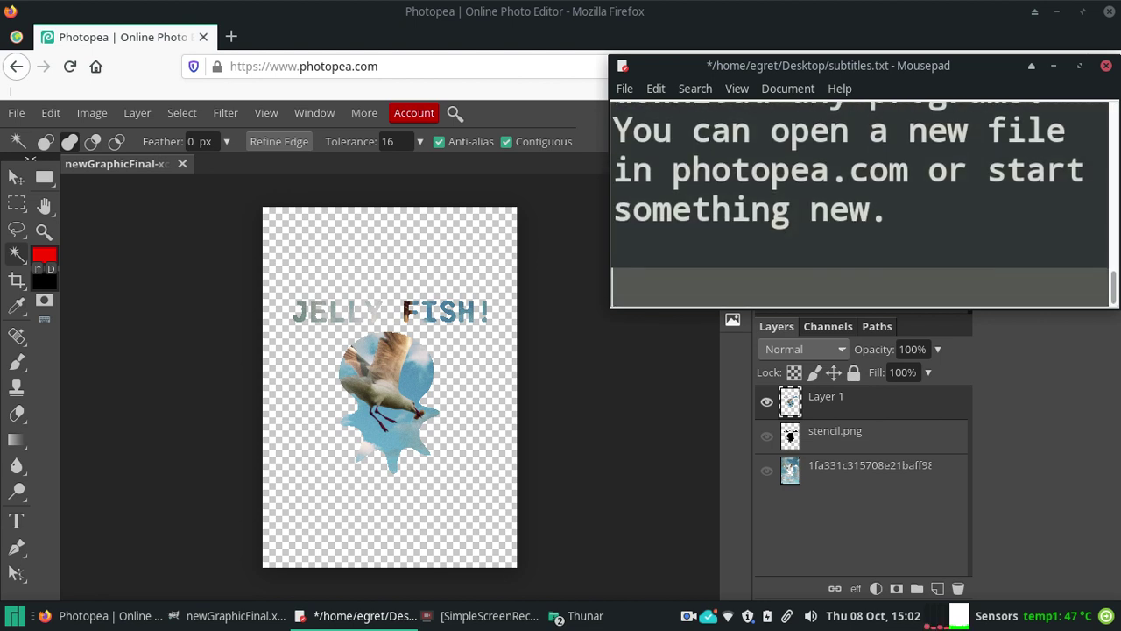
pyautogui.write("That's it for now")
pyautogui.write('!')
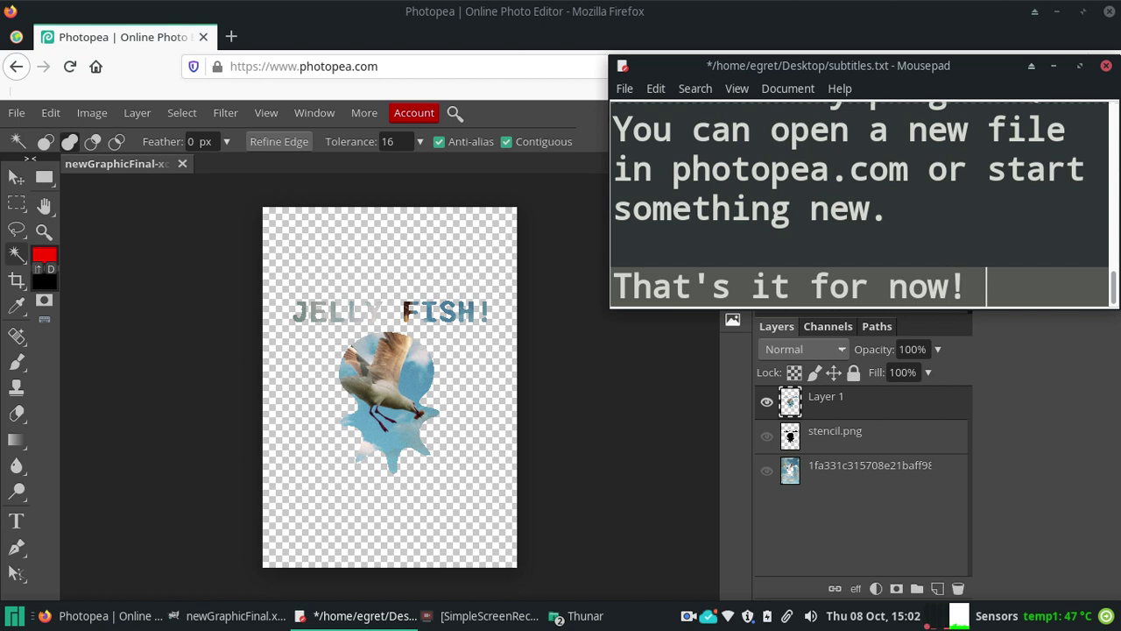
pyautogui.write(' Thanks for')
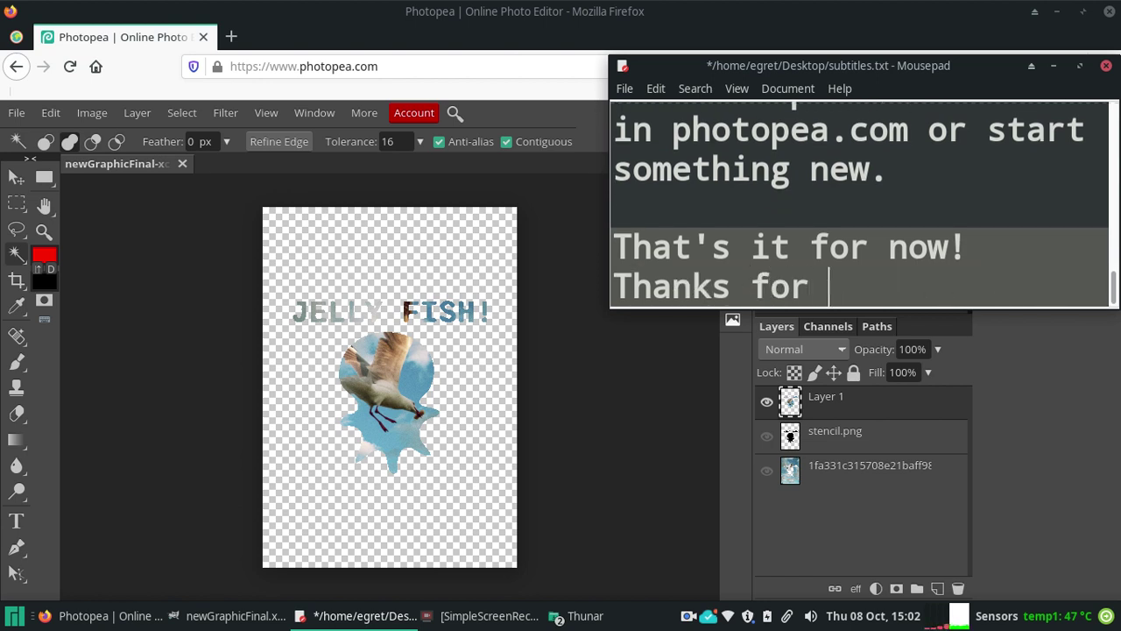
pyautogui.write(' watching!!!')
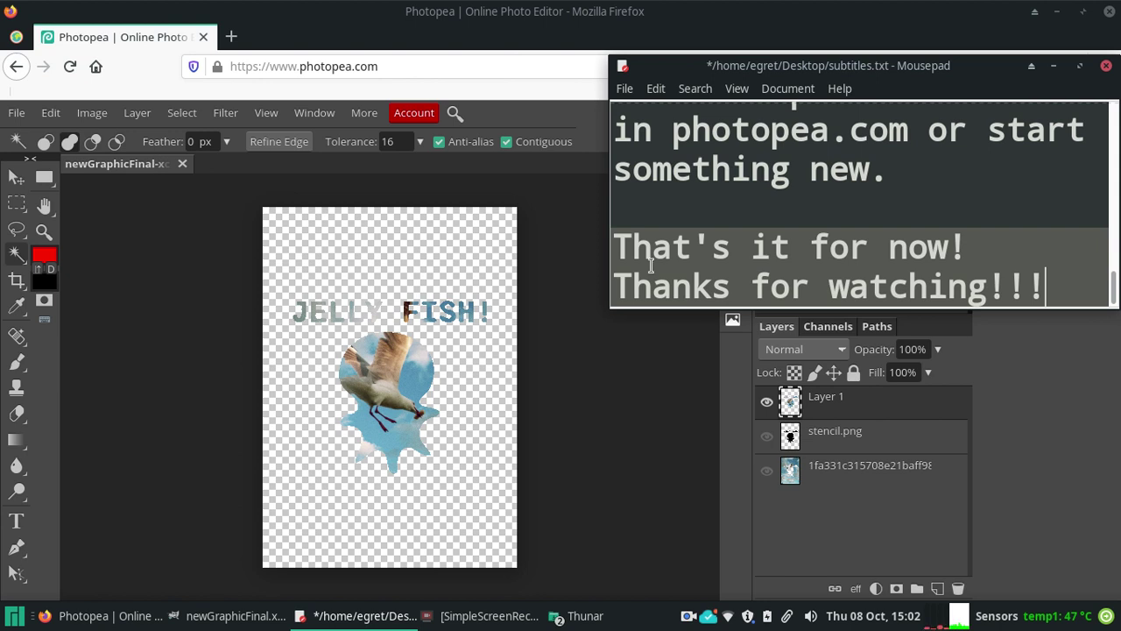
pyautogui.rightClick(689, 617)
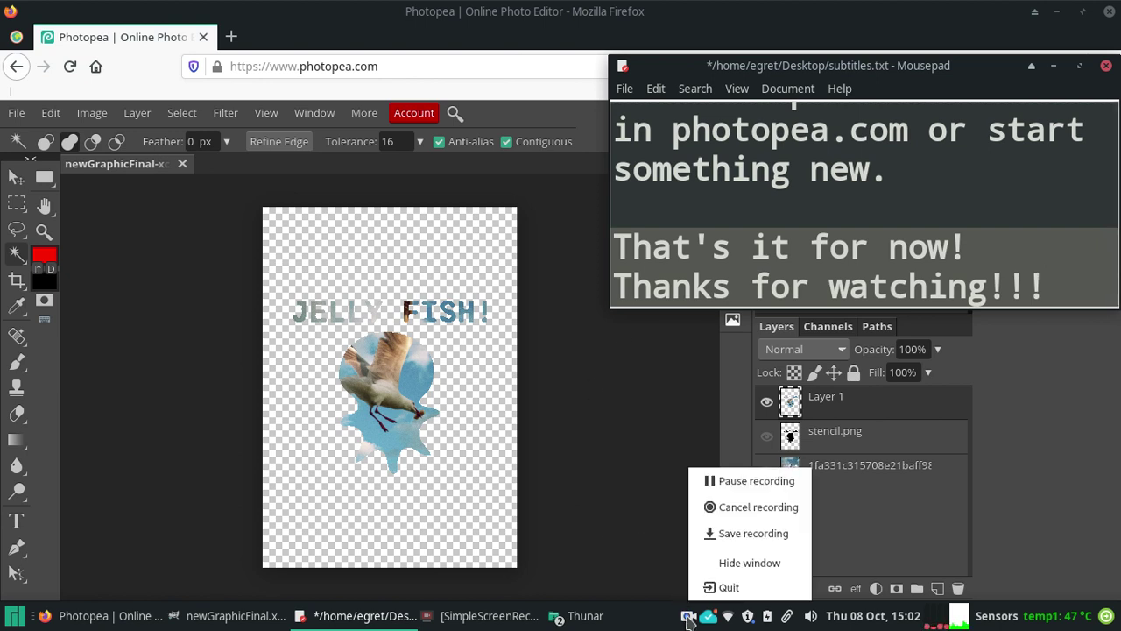